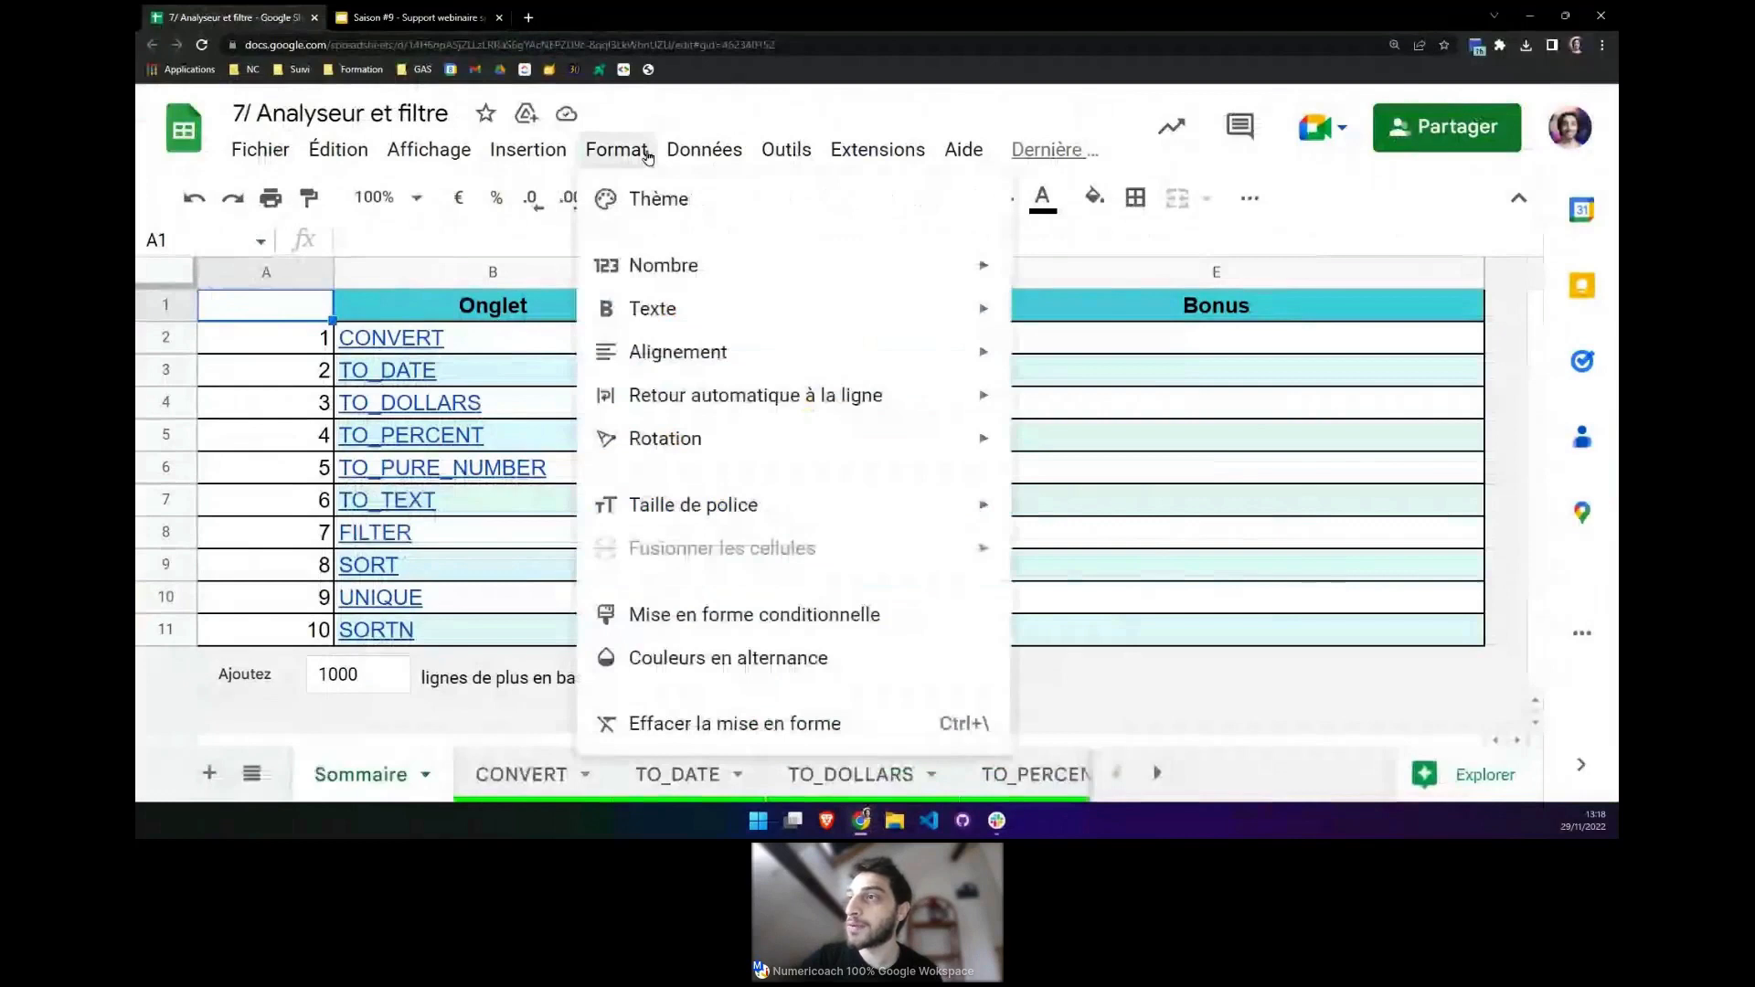
mouse_move(529, 149)
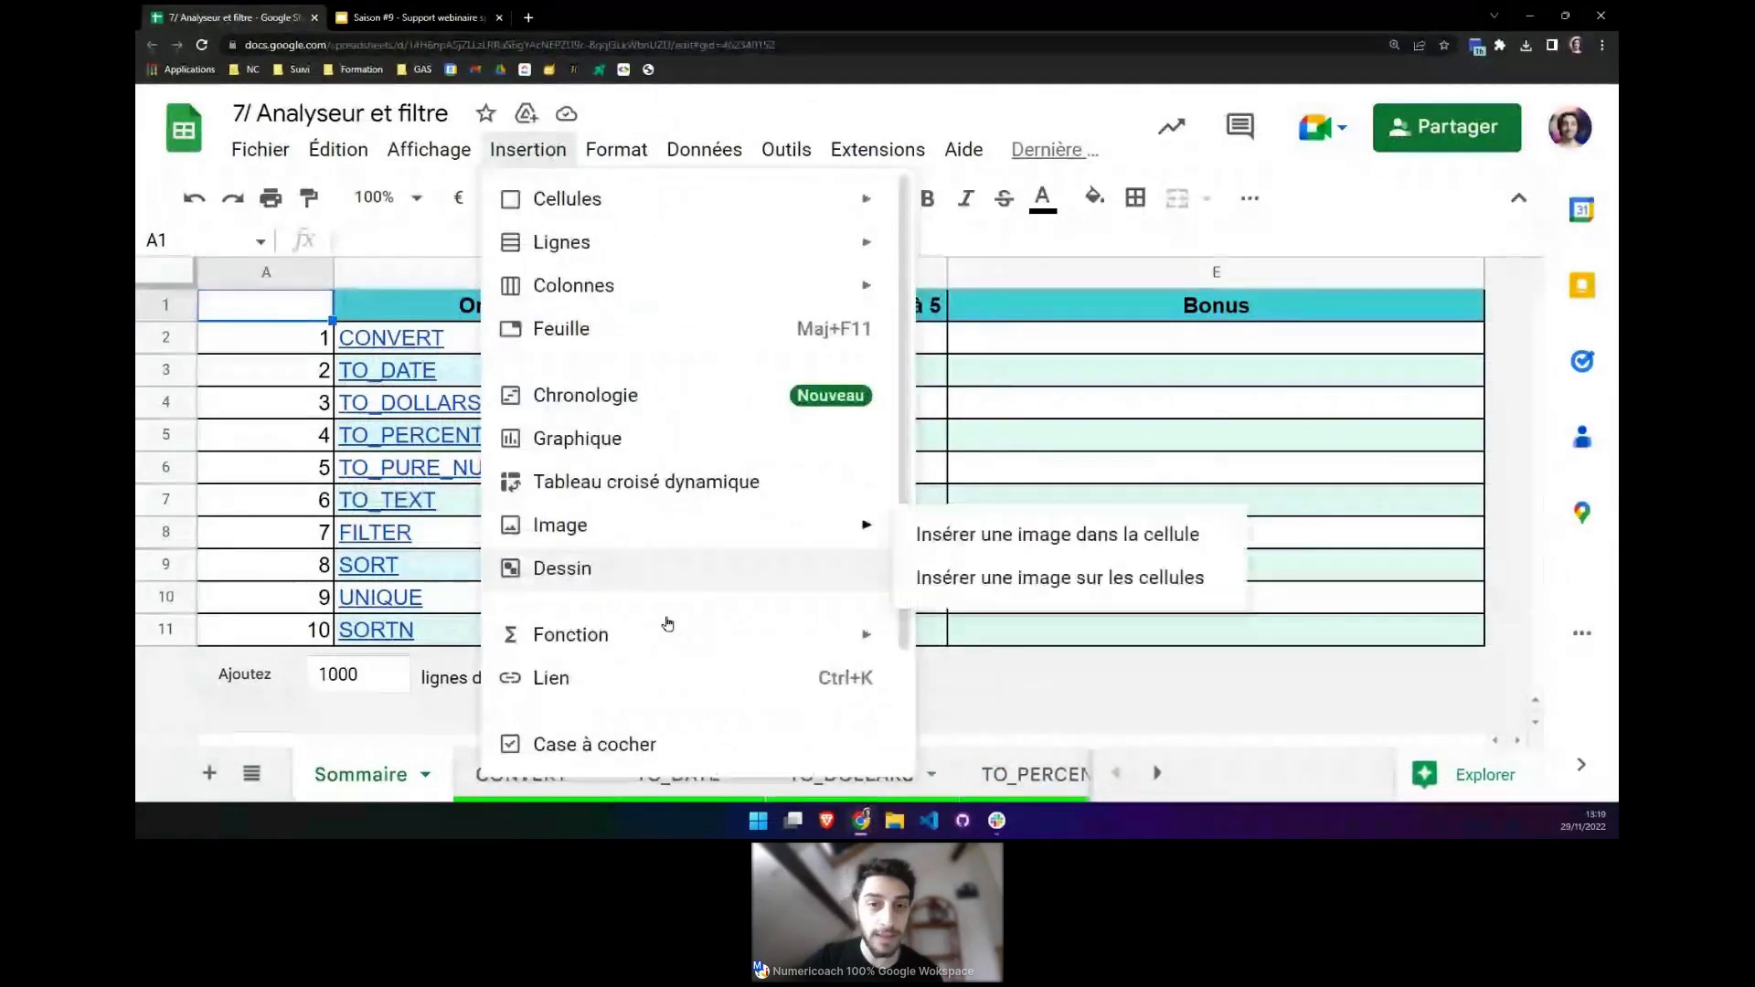
mouse_move(668, 634)
mouse_move(1136, 536)
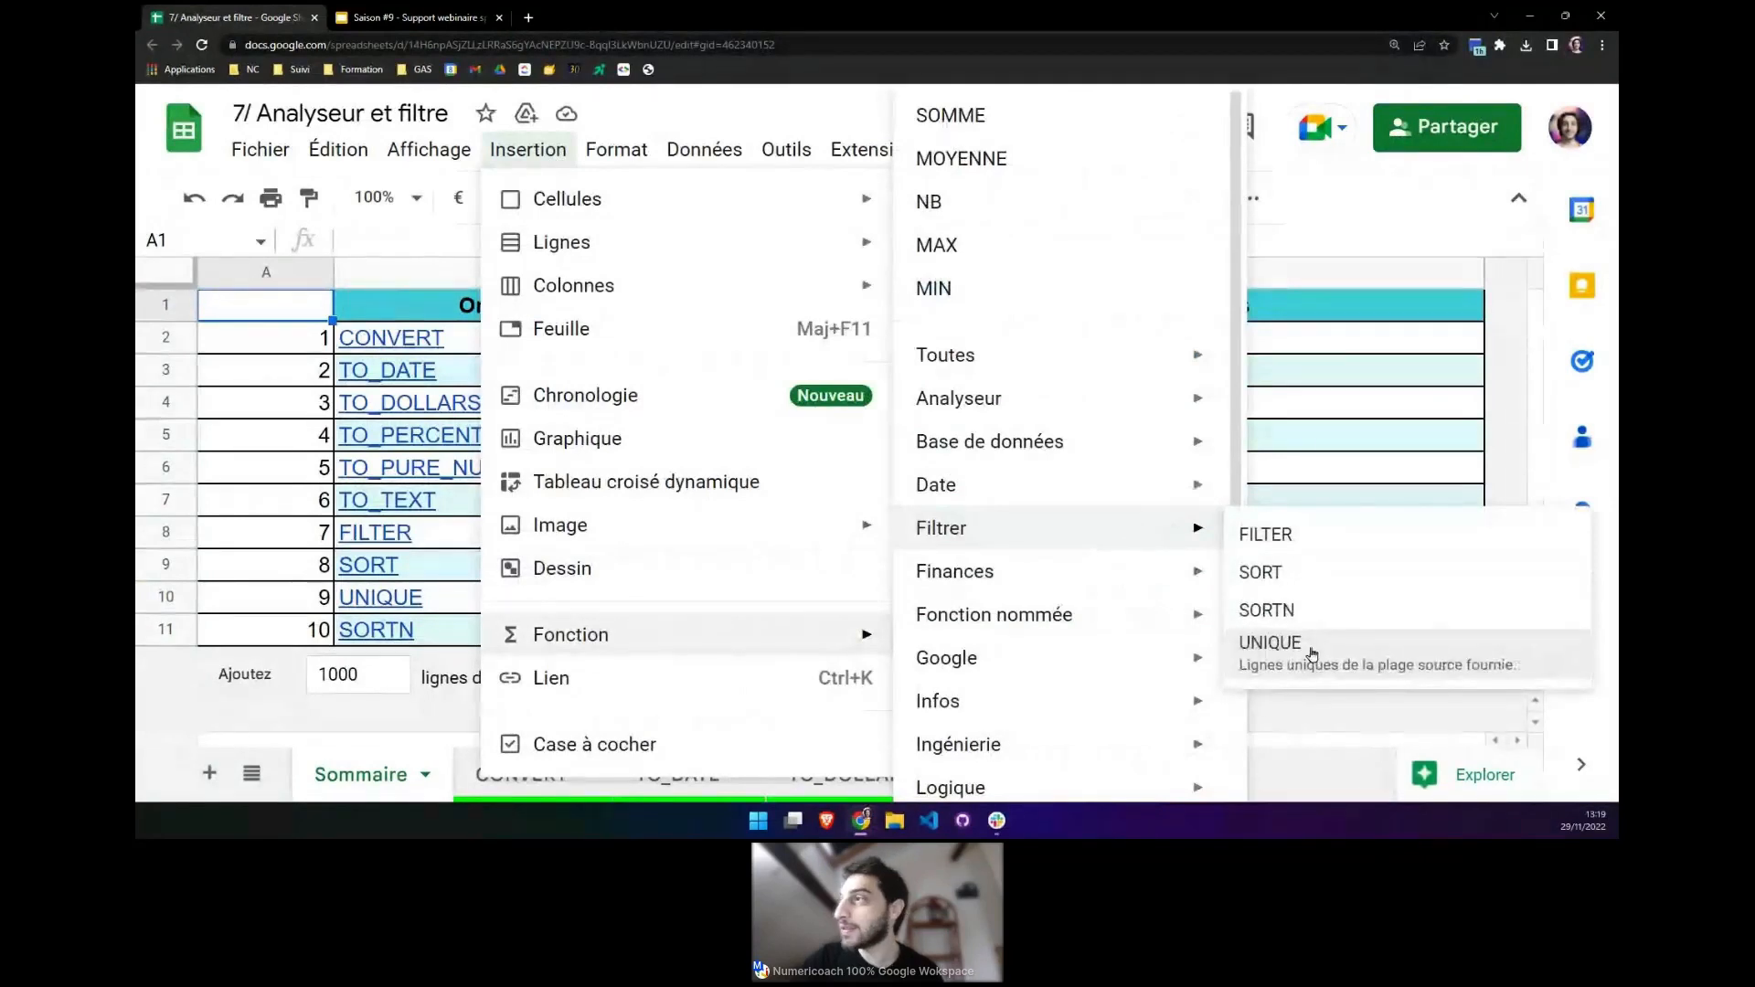
mouse_move(1130, 405)
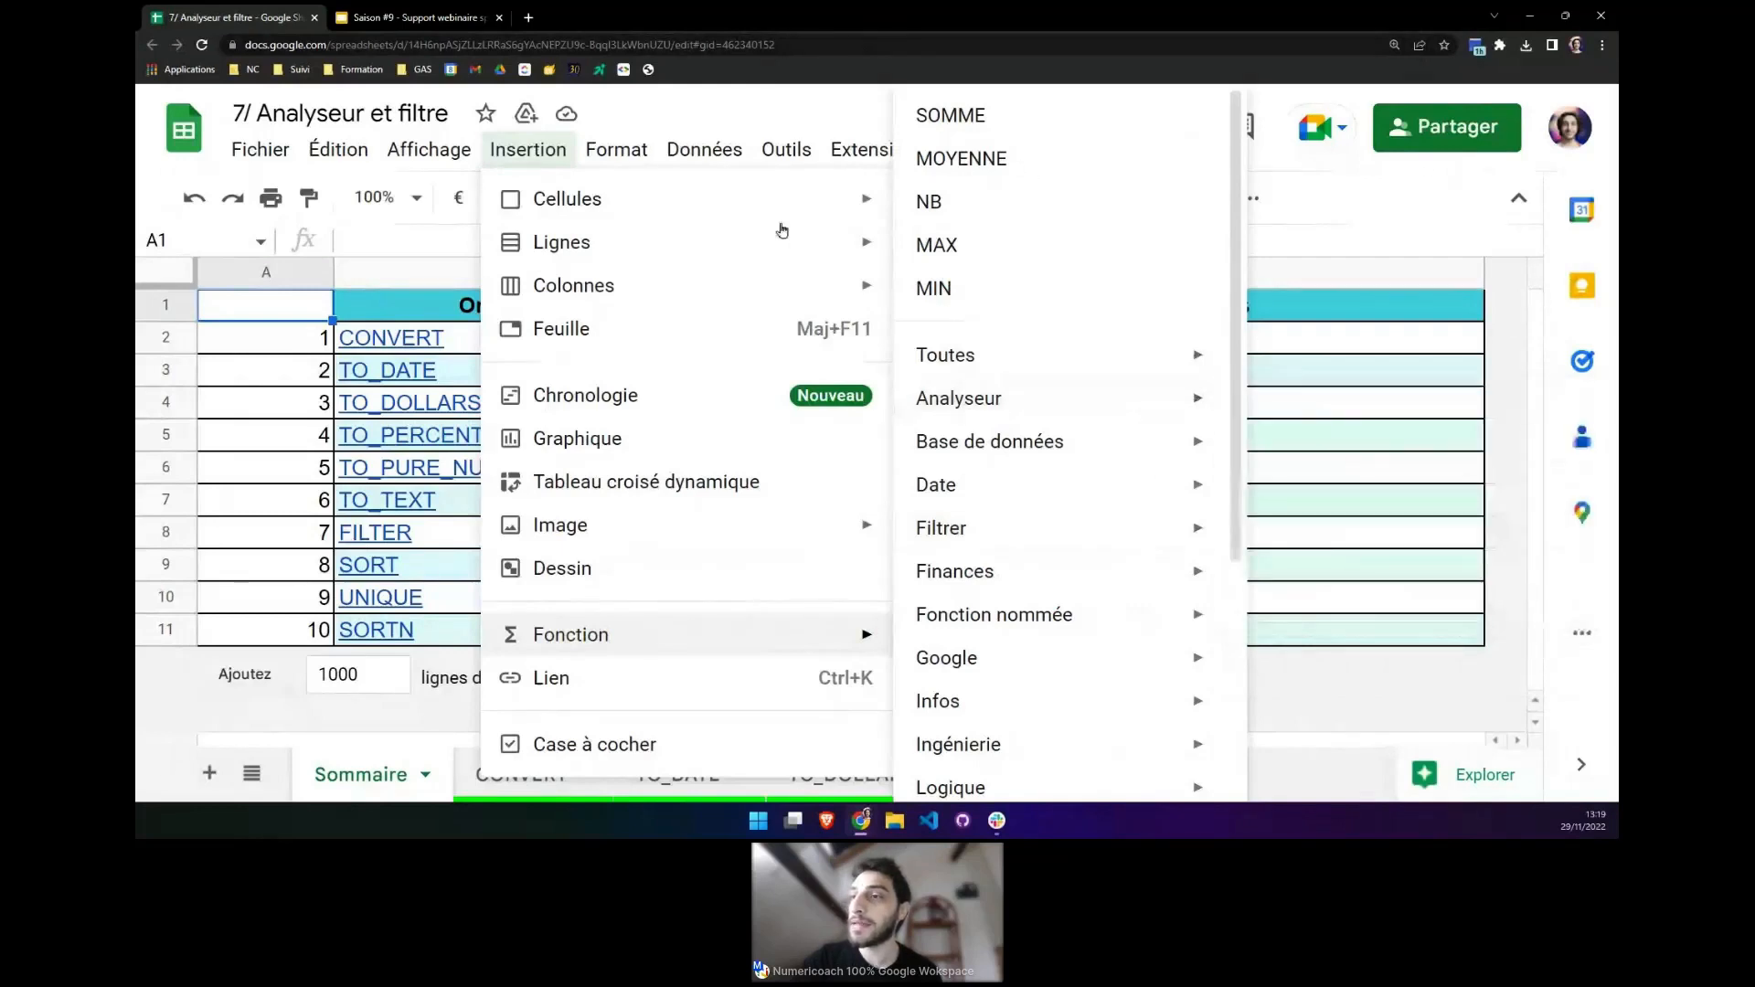
left_click(407, 686)
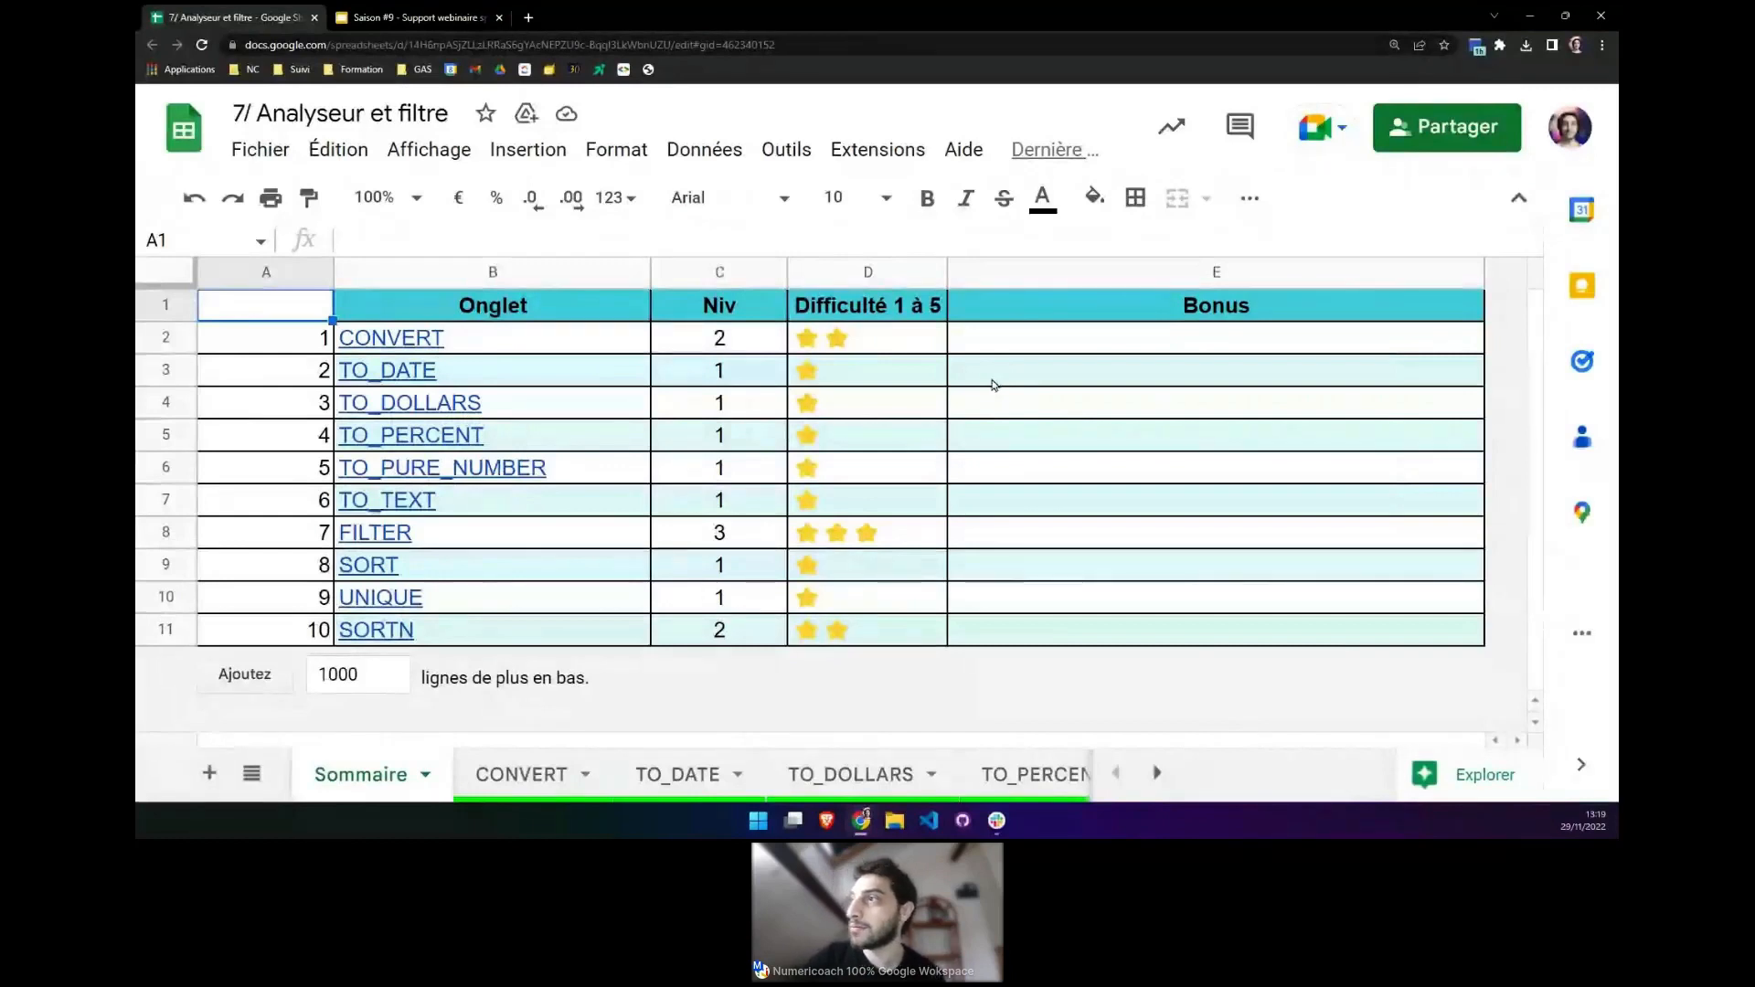
Open the CONVERT sheet and review its exercise instructions and the temperature and distance column headers.
left_click(530, 774)
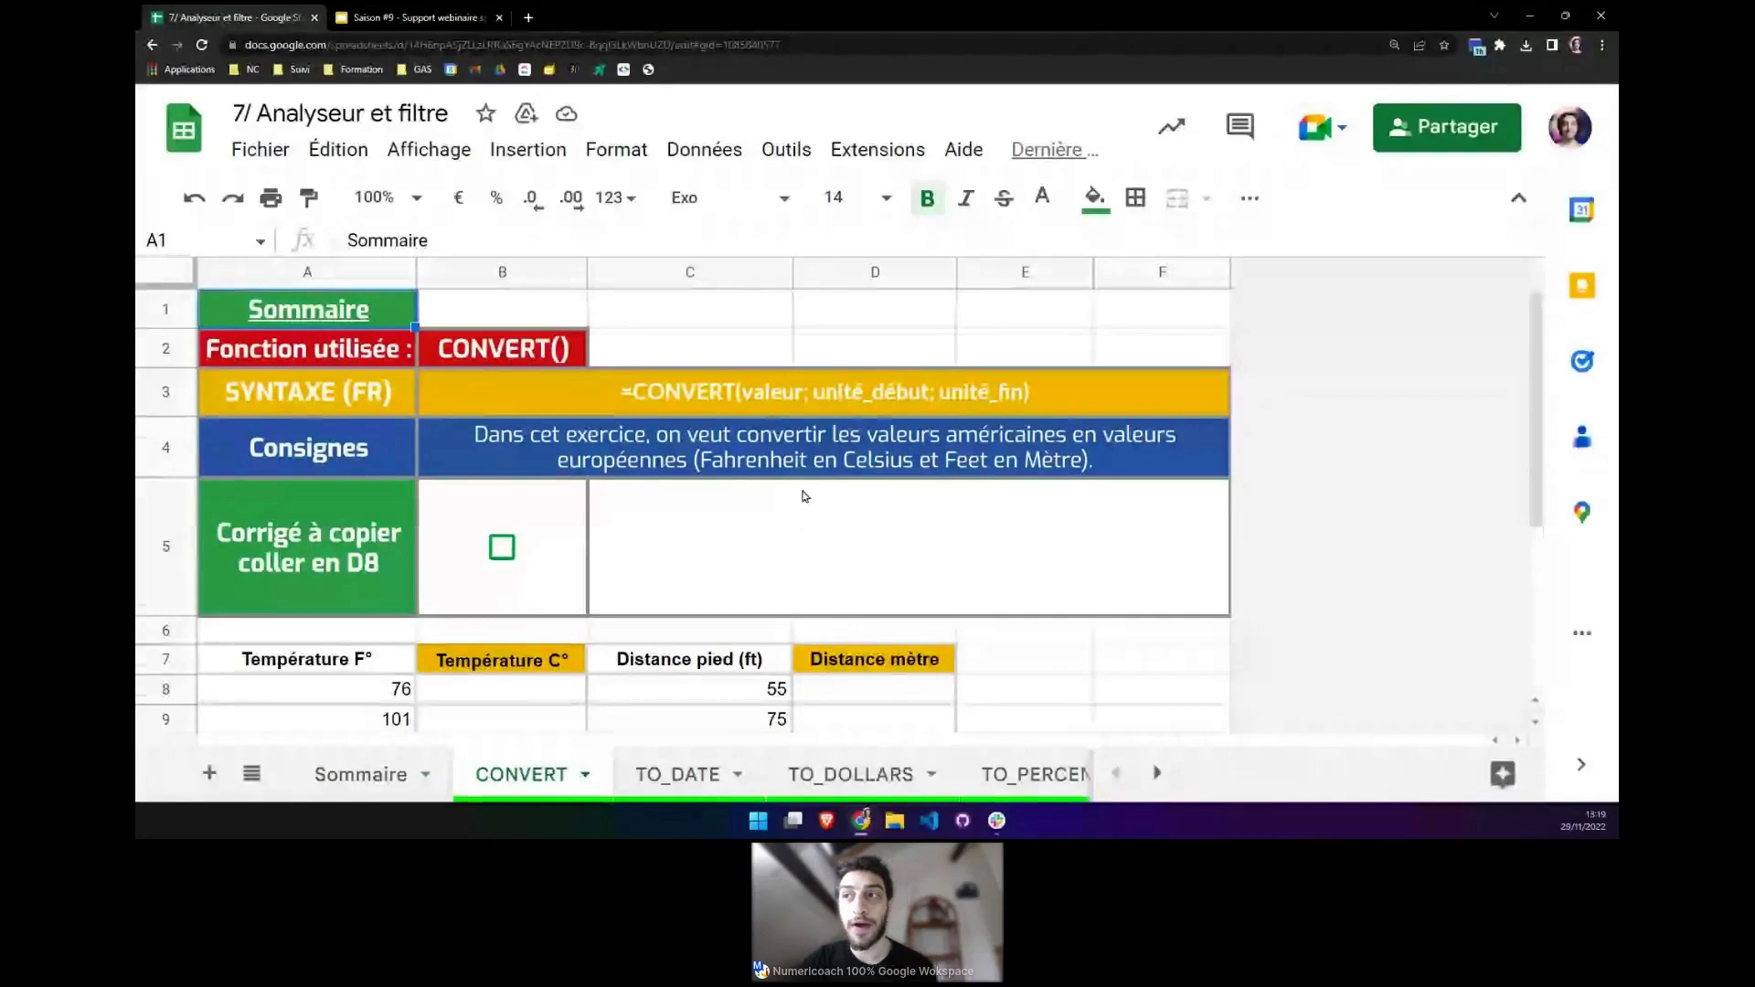
scroll(805, 496, "down", 1)
scroll(805, 496, "down", 3)
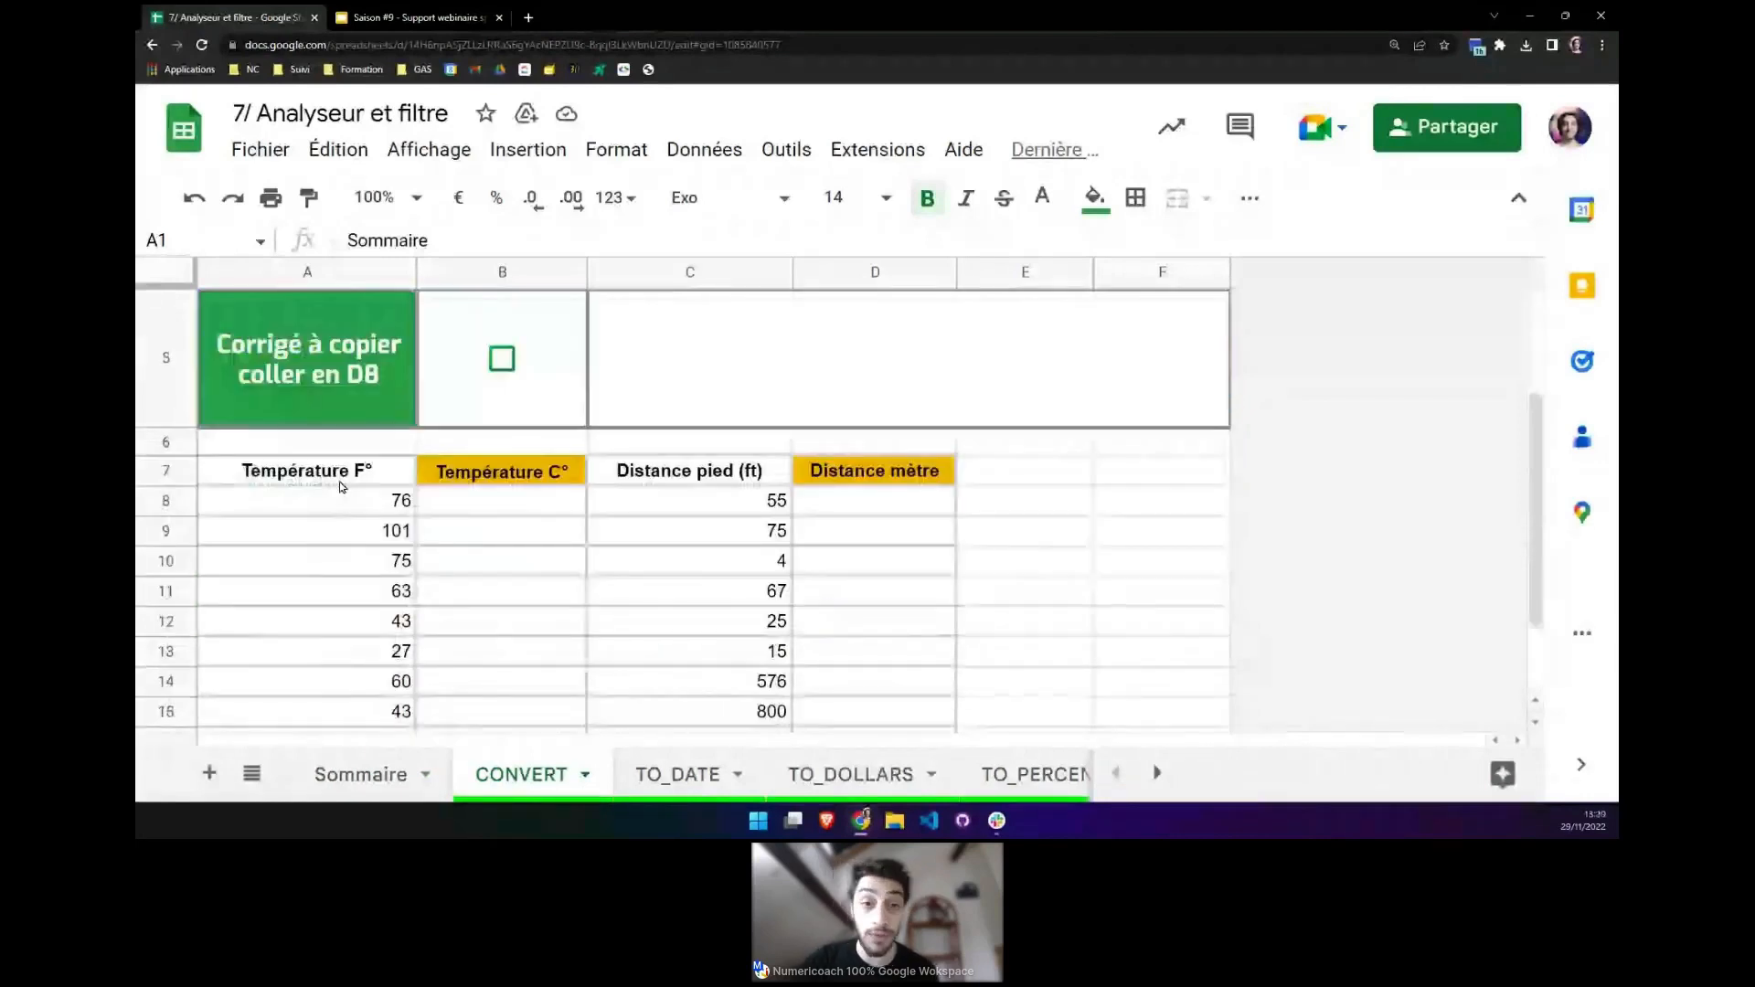
left_click(340, 477)
left_click(474, 475)
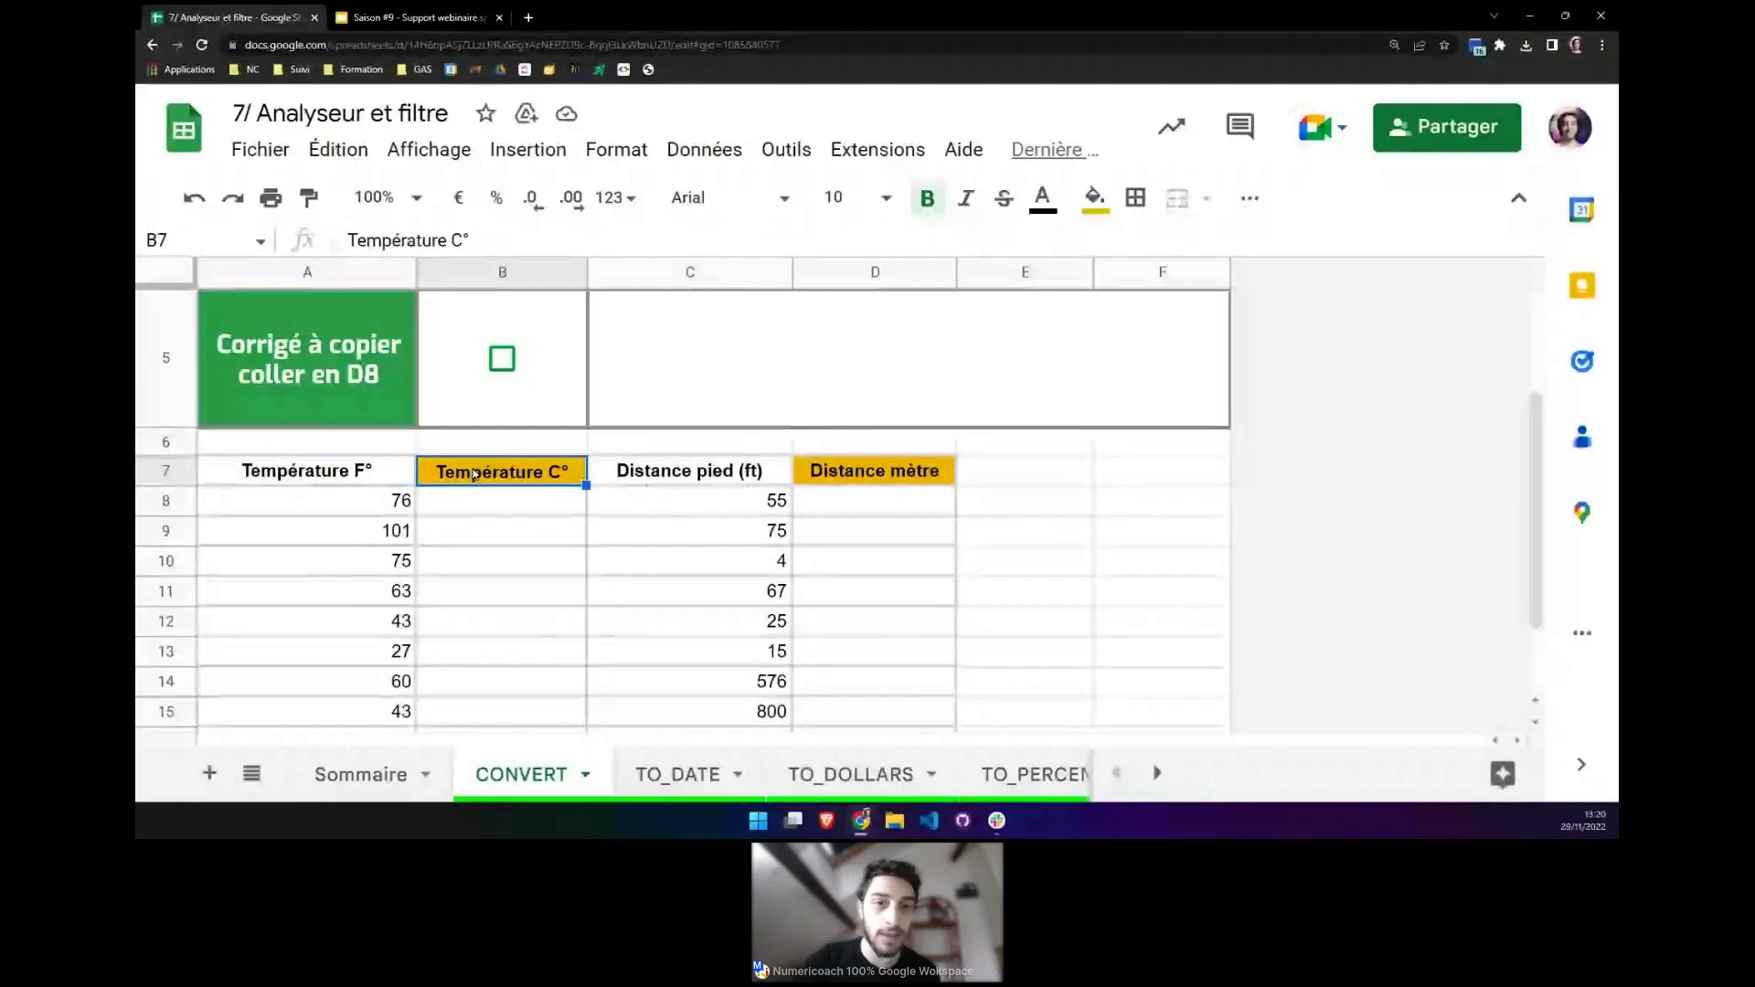
left_click(695, 469)
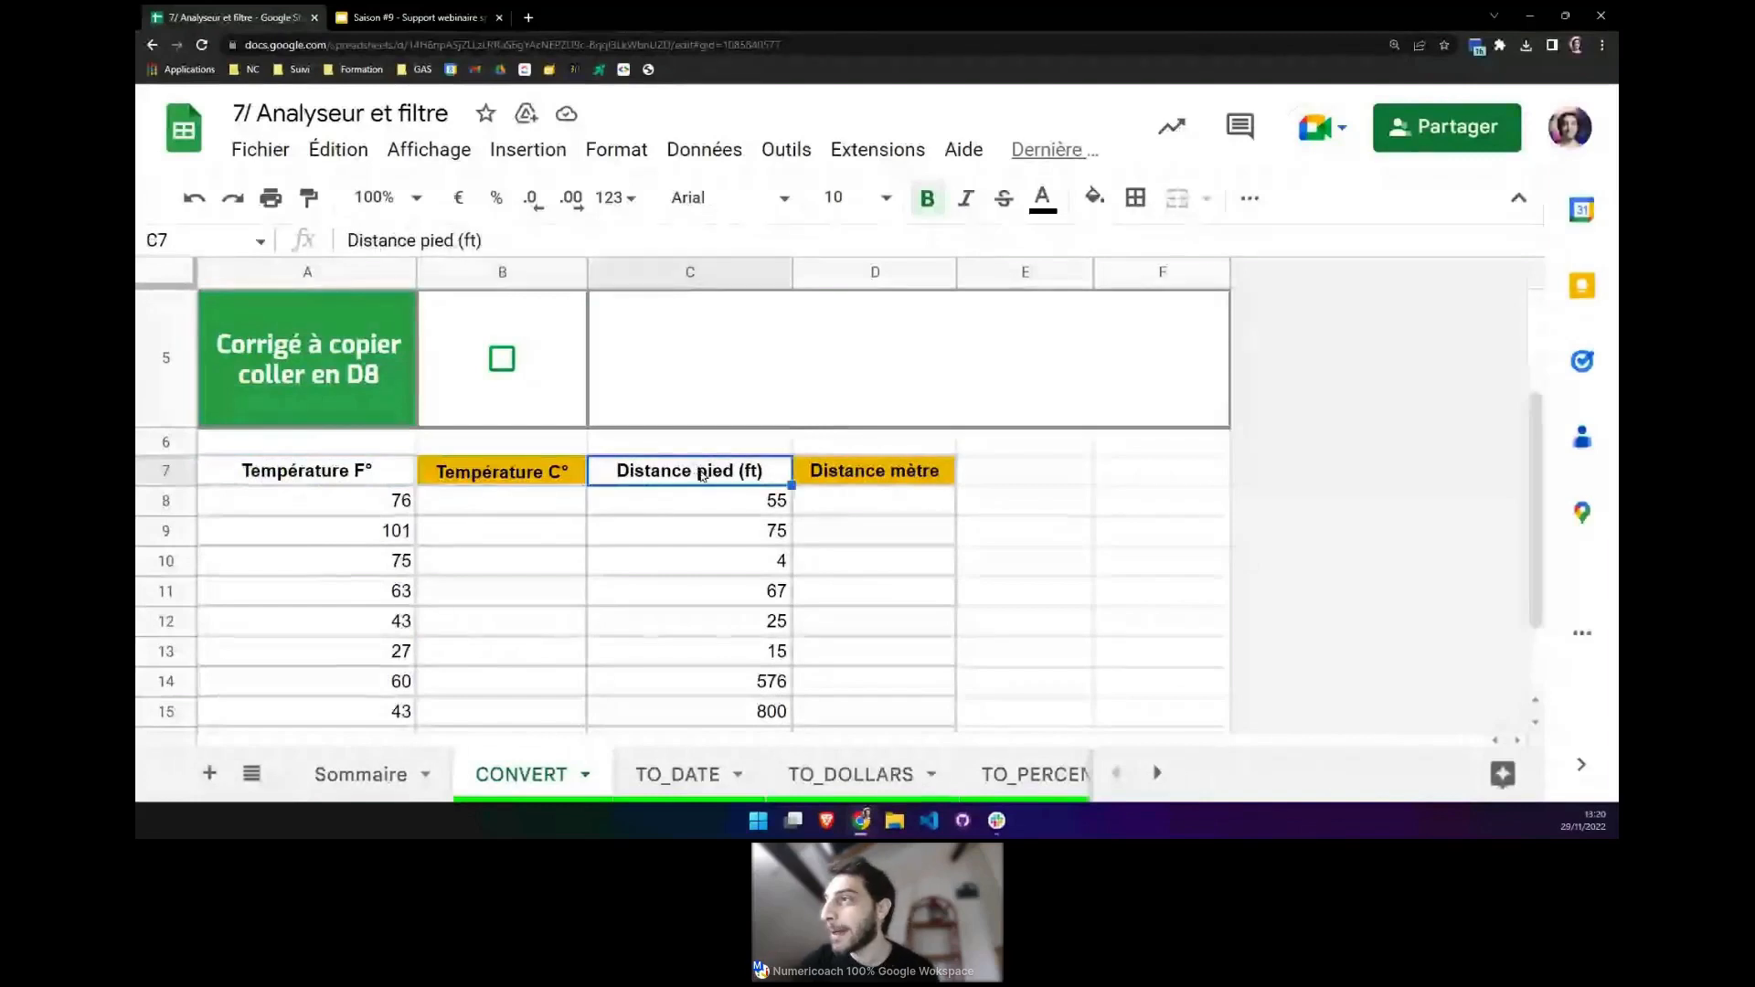
left_click(864, 479)
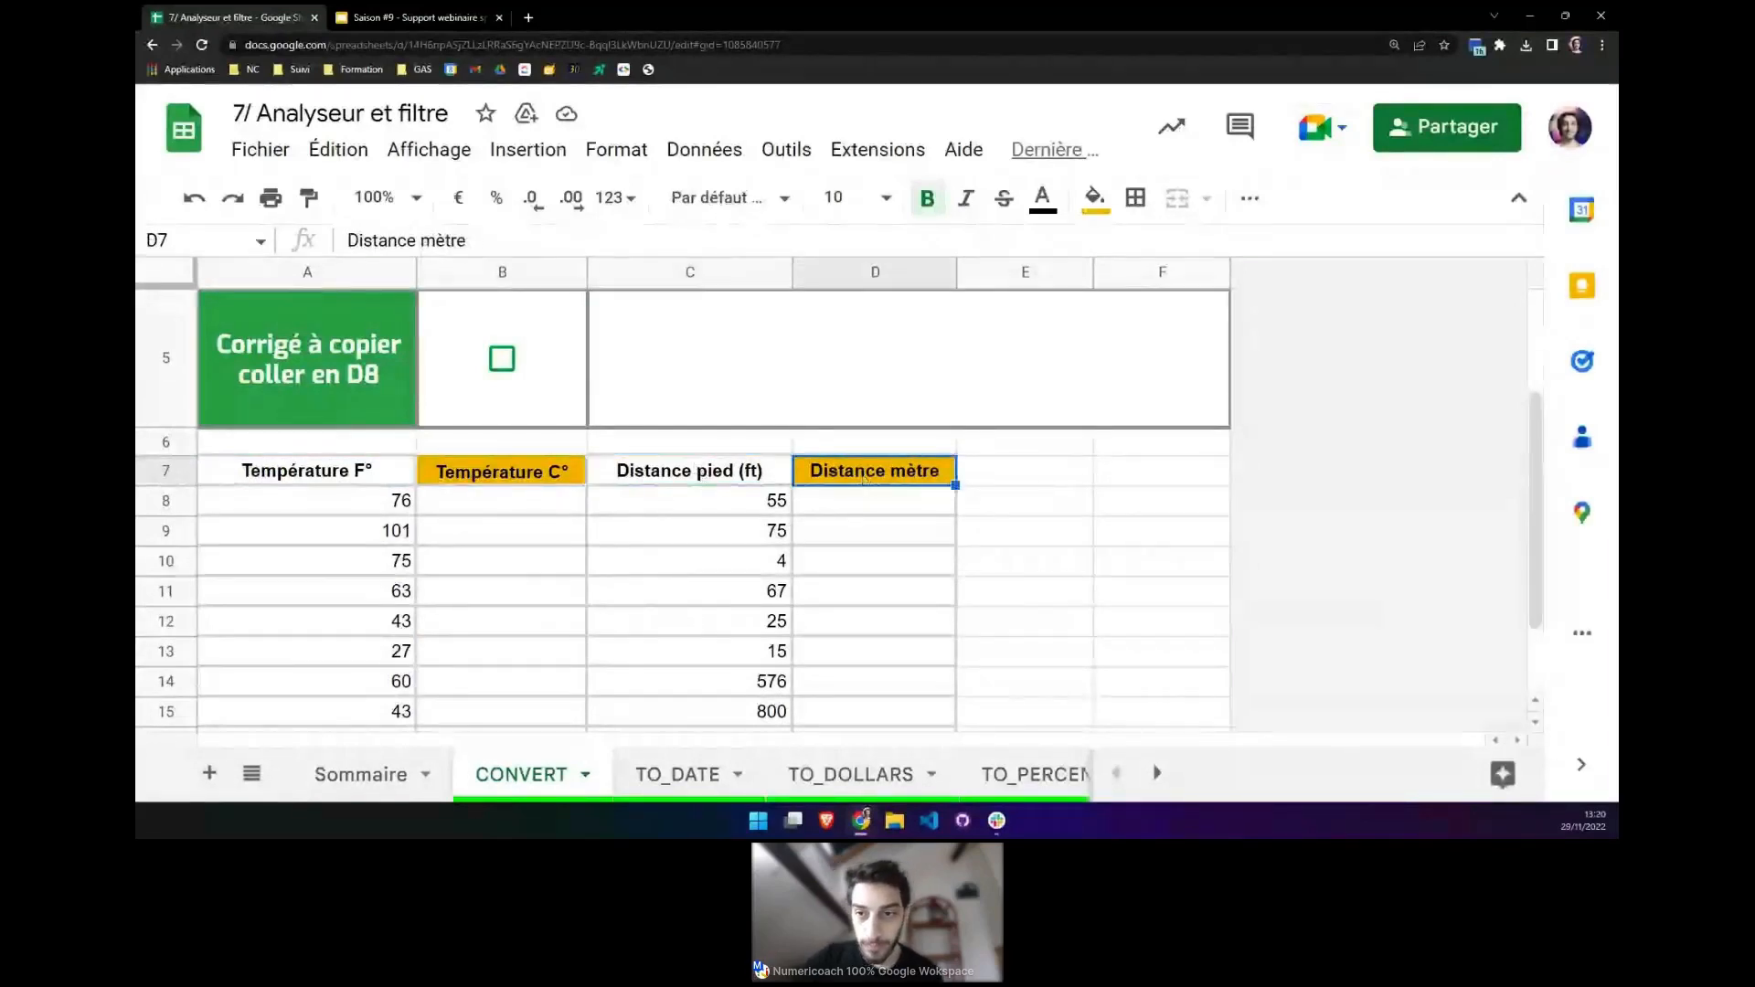
Start a CONVERT formula in cell B8, the first row of the Température C° column.
left_click(523, 521)
scroll(638, 532, "up", 2)
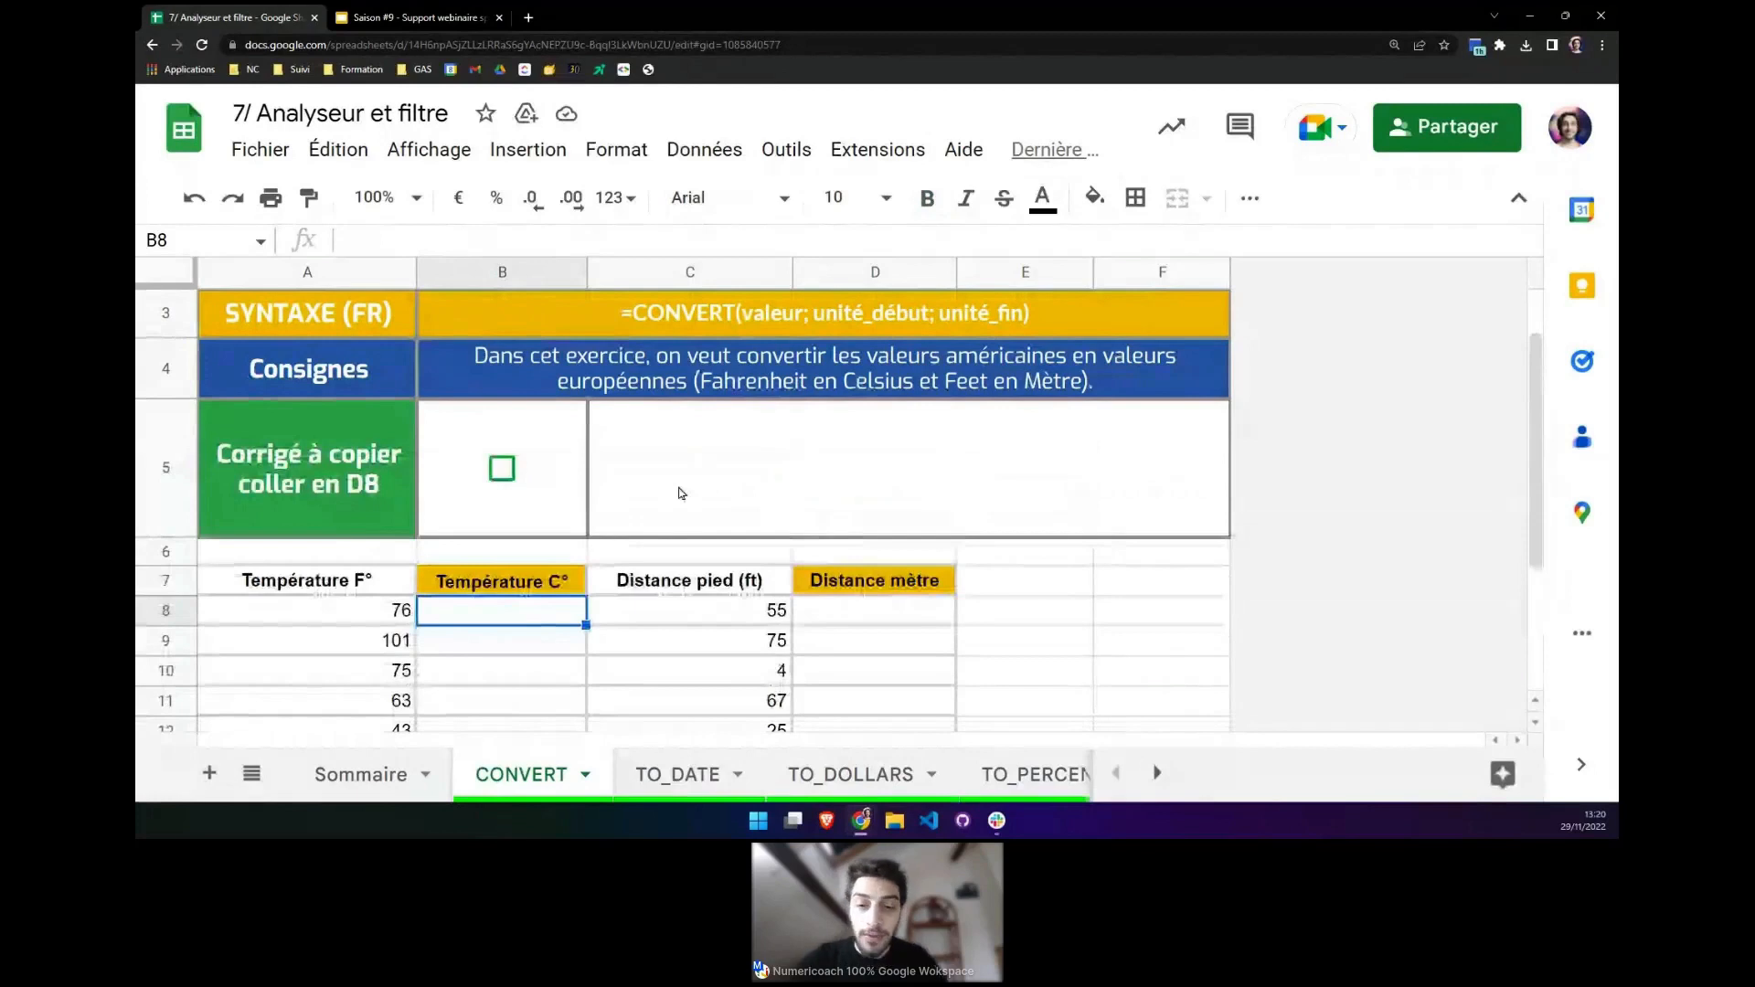
scroll(616, 604, "down", 3)
type("=convert")
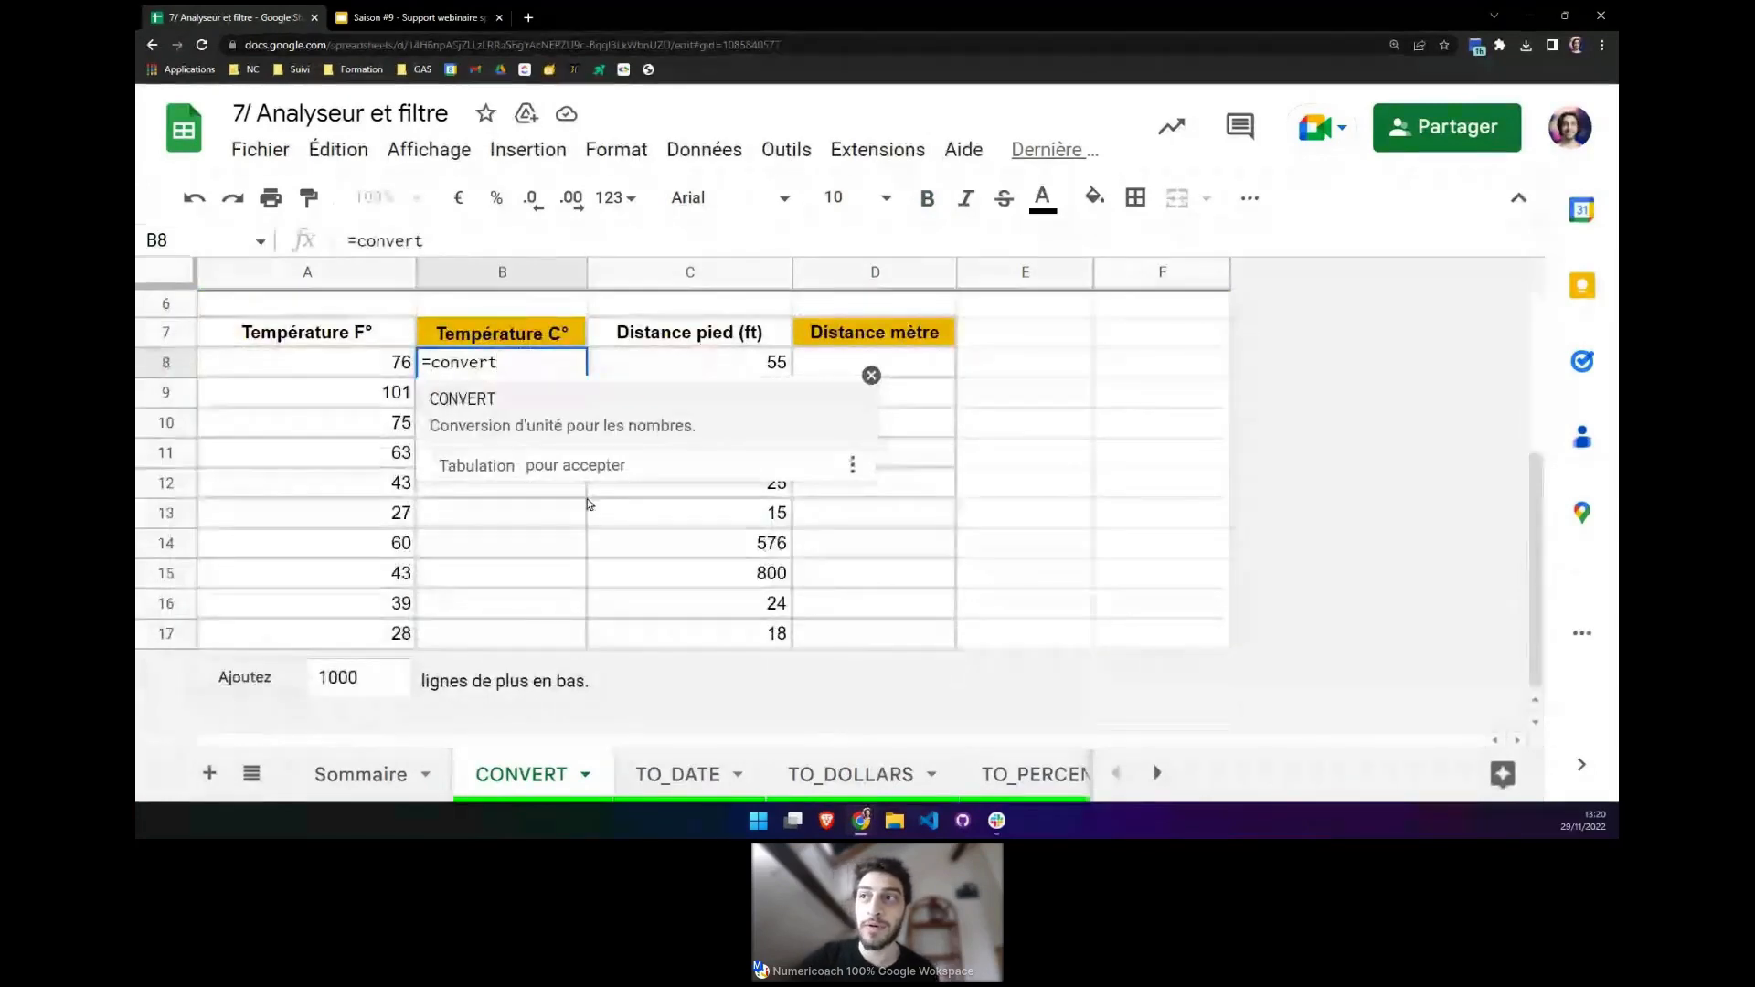
key("Tab")
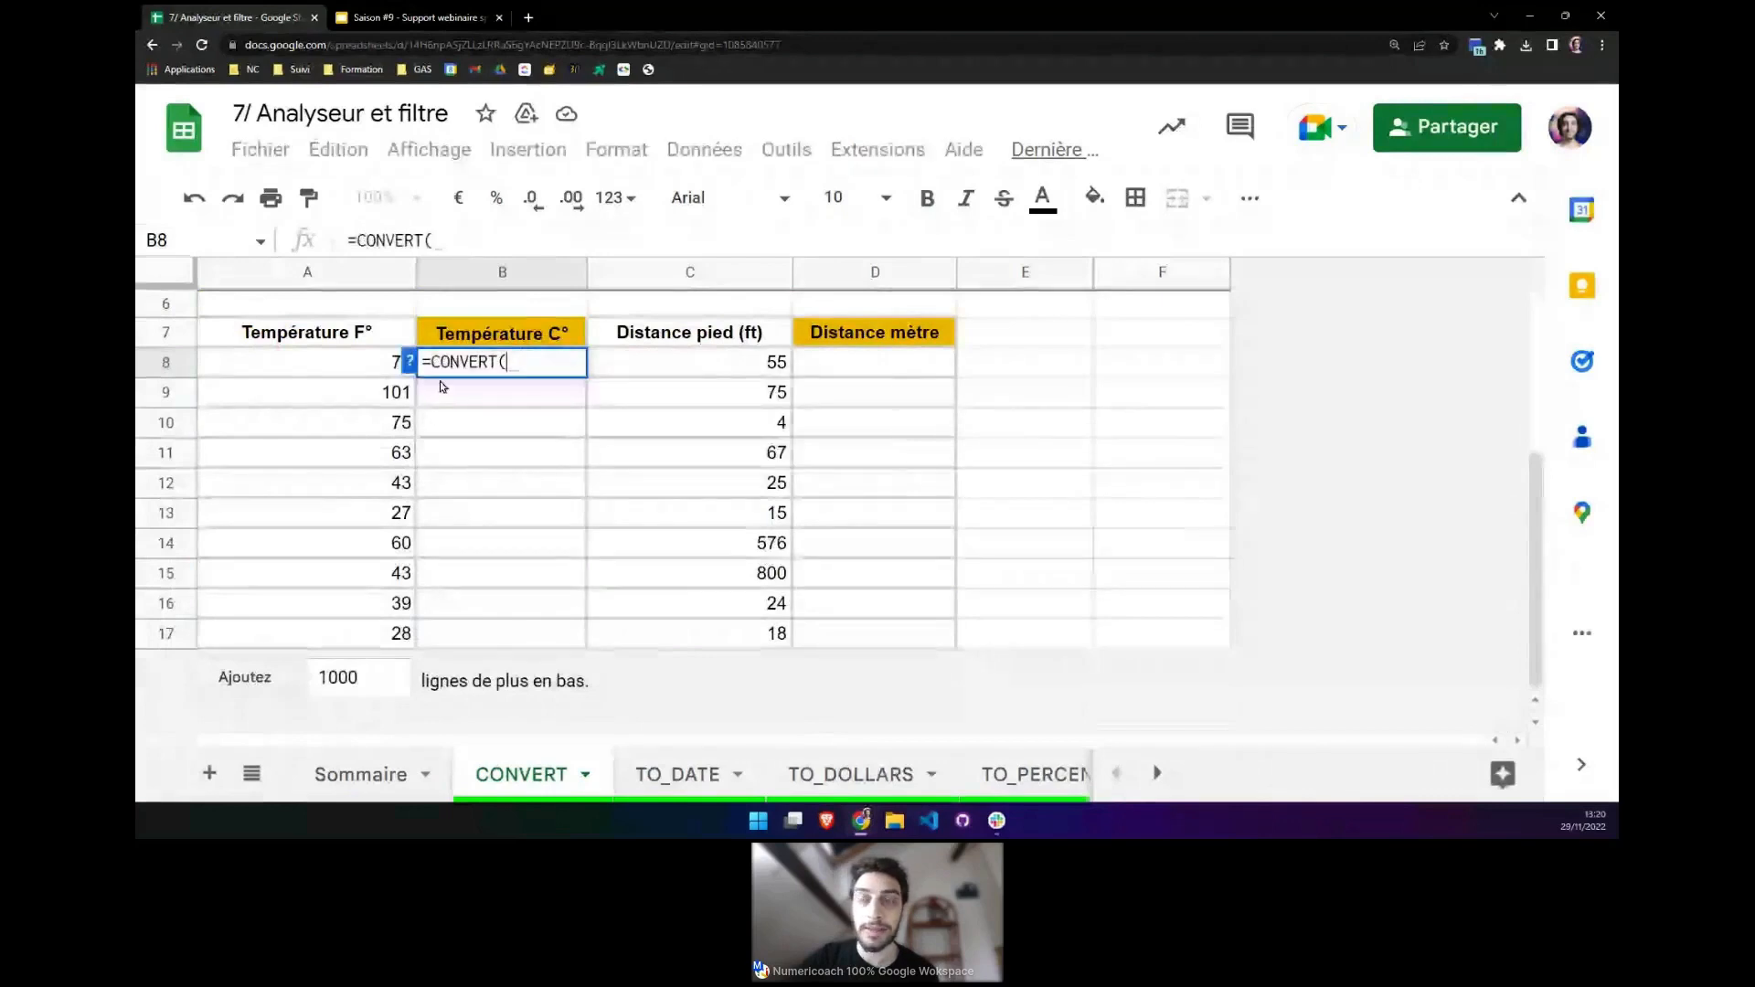
Show the expanded syntax help for CONVERT and read its example and argument descriptions.
left_click(411, 362)
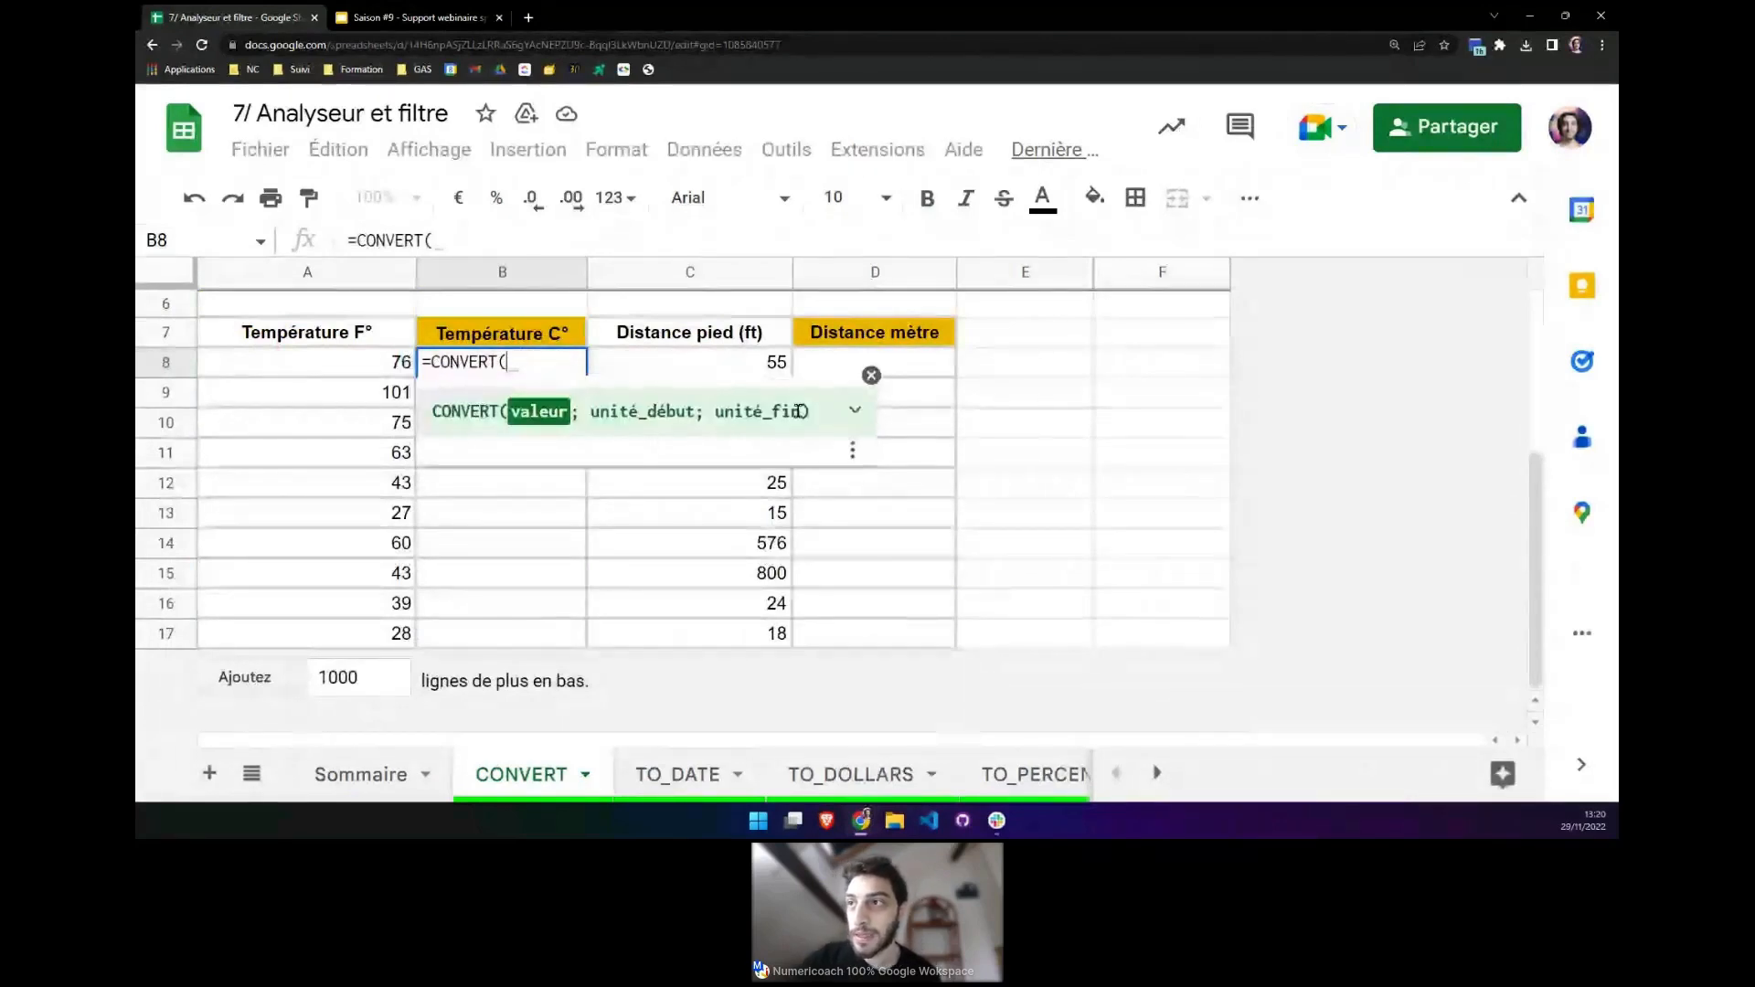
left_click(855, 411)
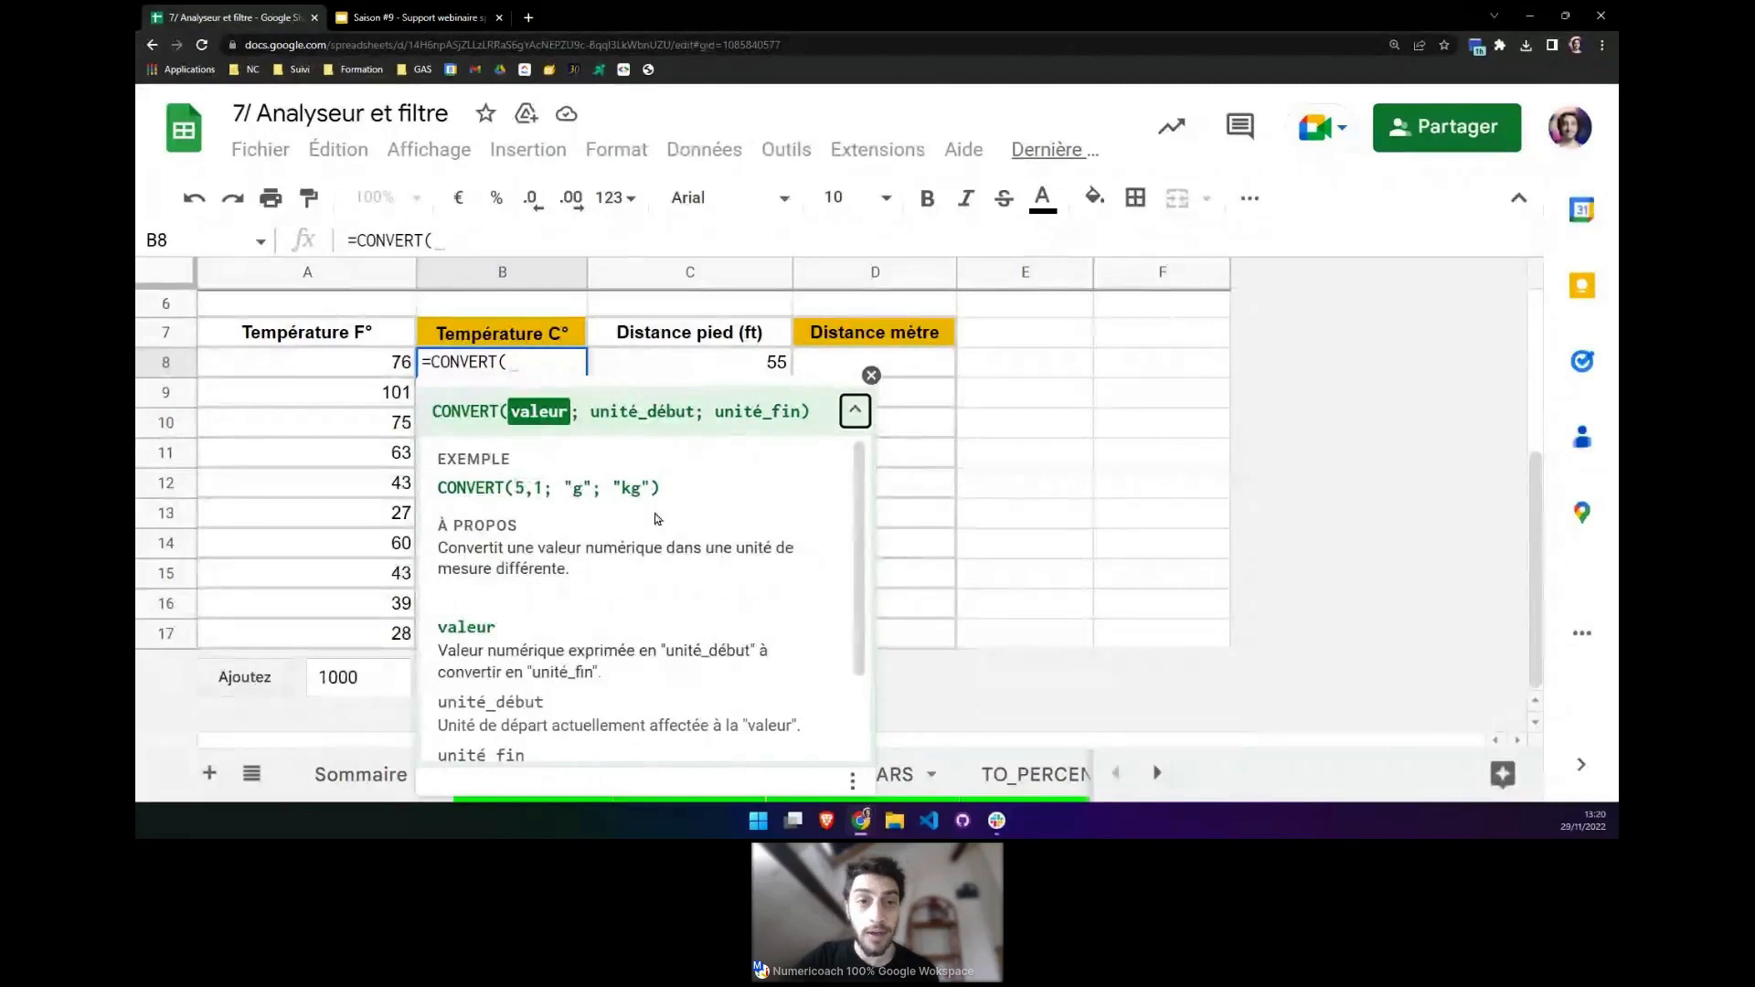
scroll(586, 513, "down", 1)
scroll(586, 513, "down", 2)
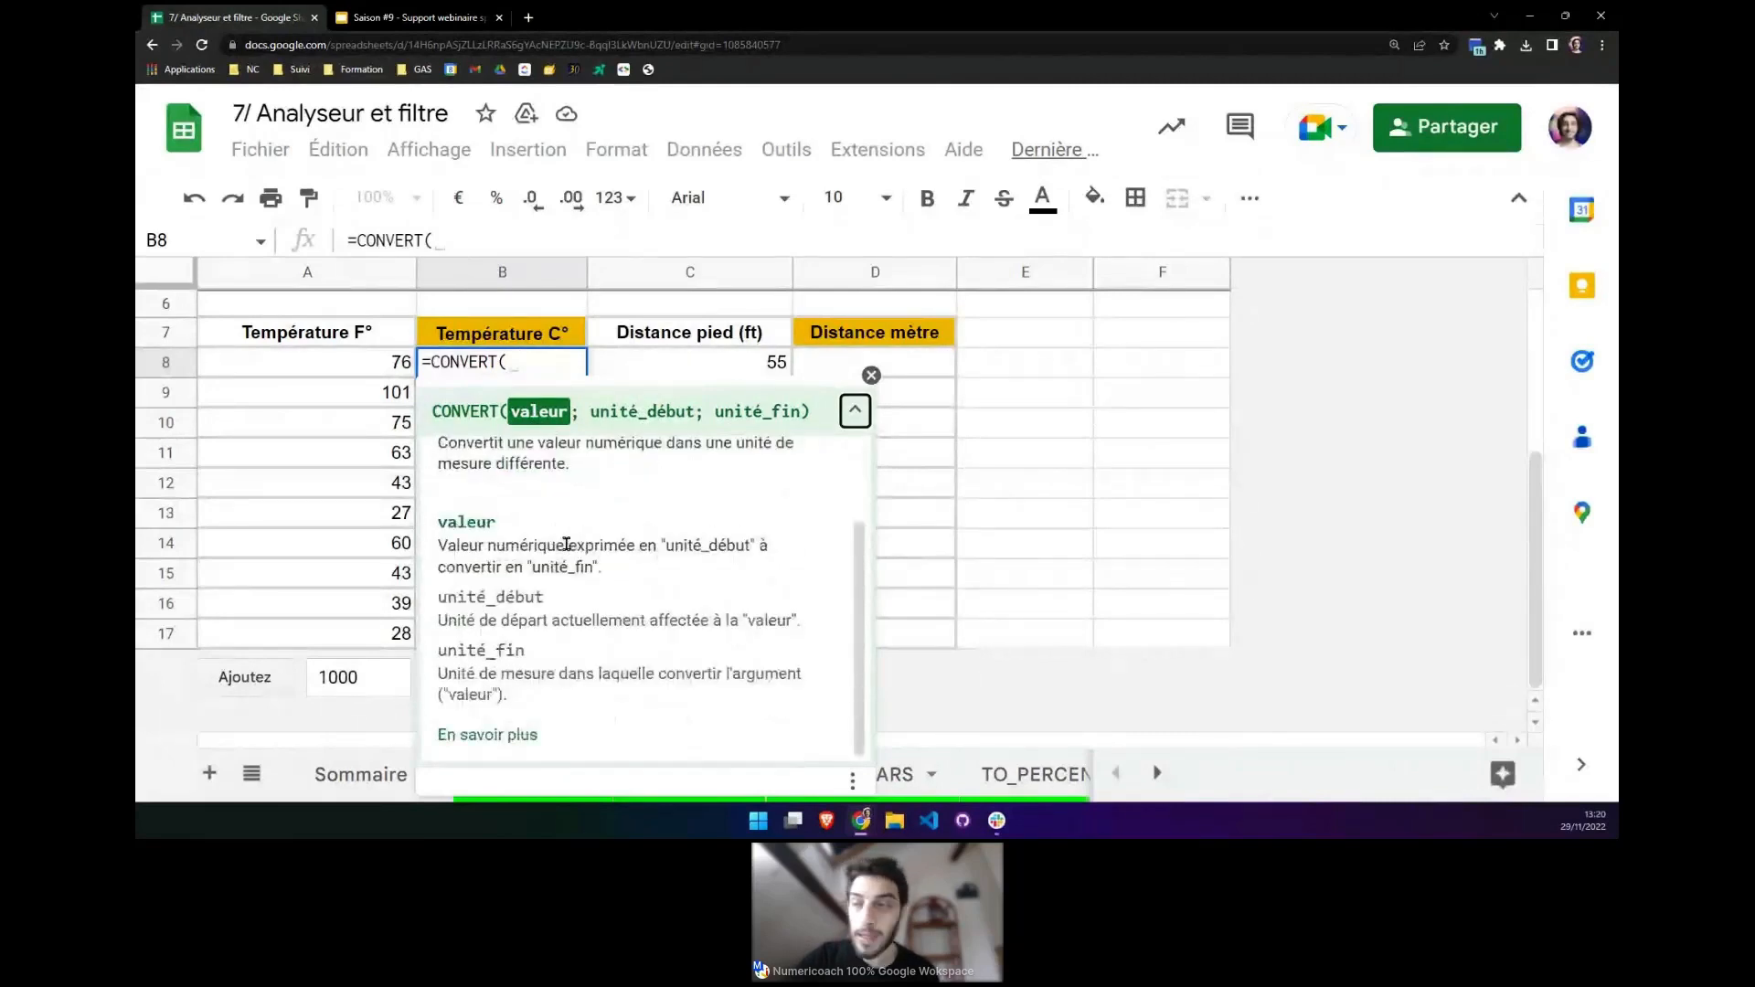
Open the full CONVERT documentation and examine the available unit codes by category, as far as the temperature units.
left_click(504, 737)
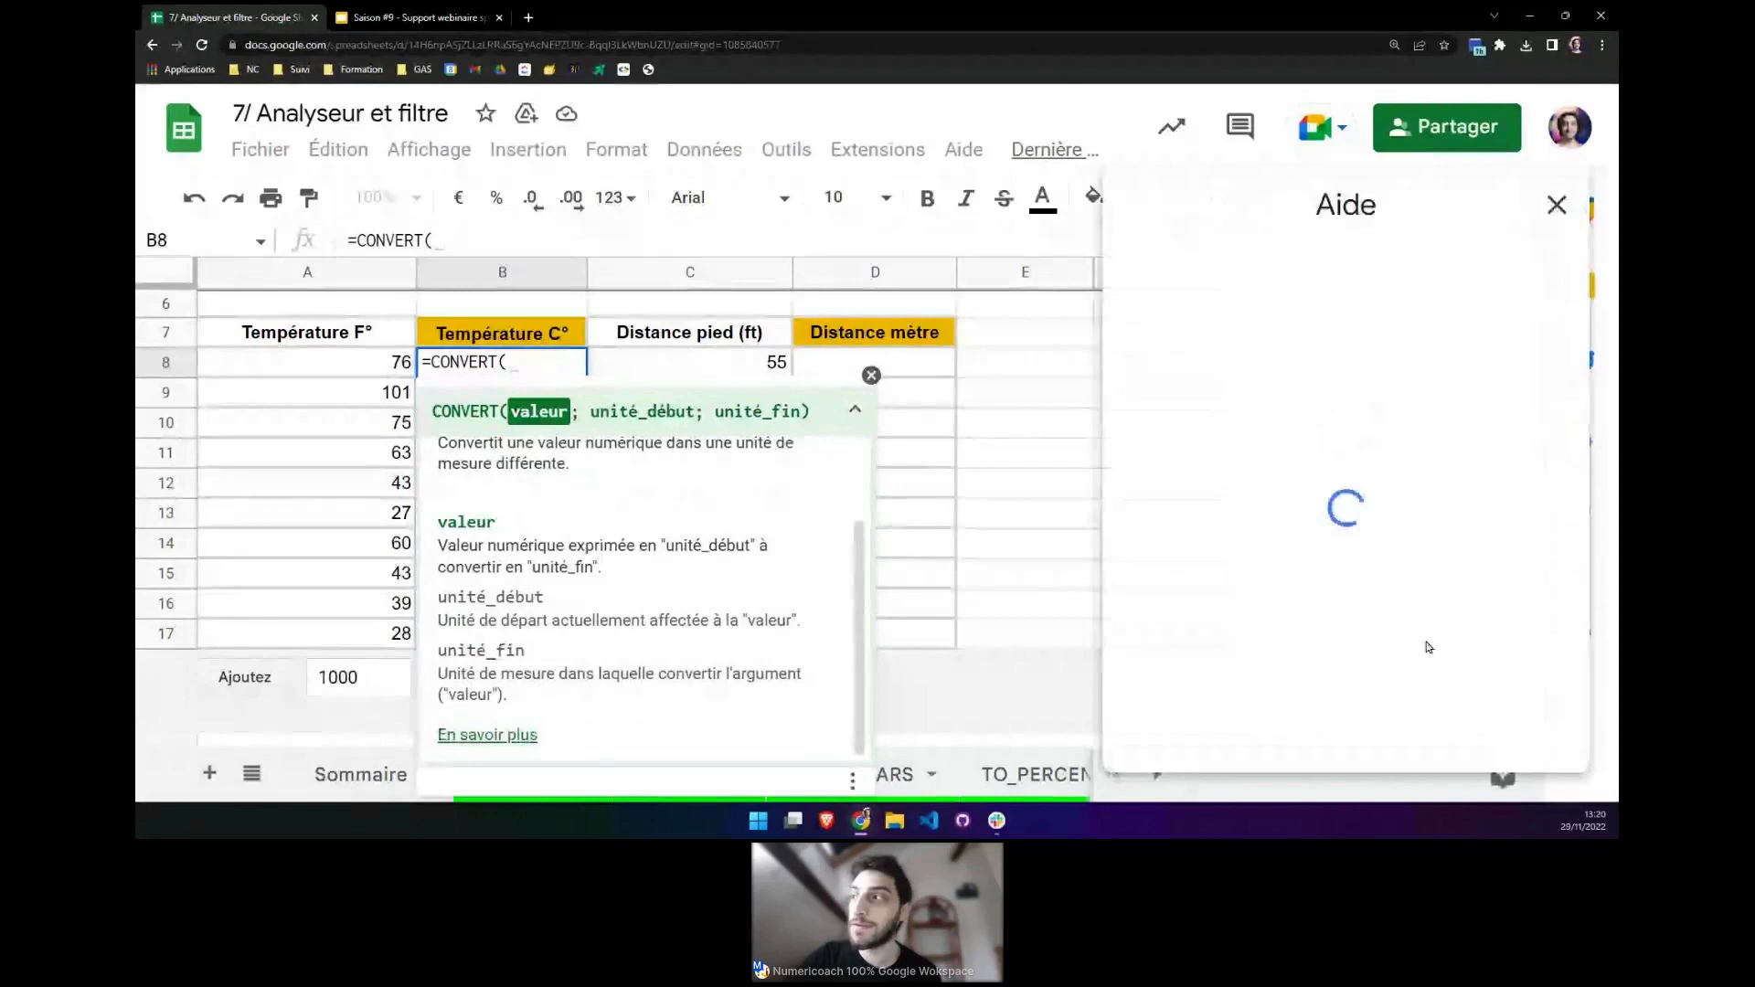
scroll(1339, 472, "down", 1)
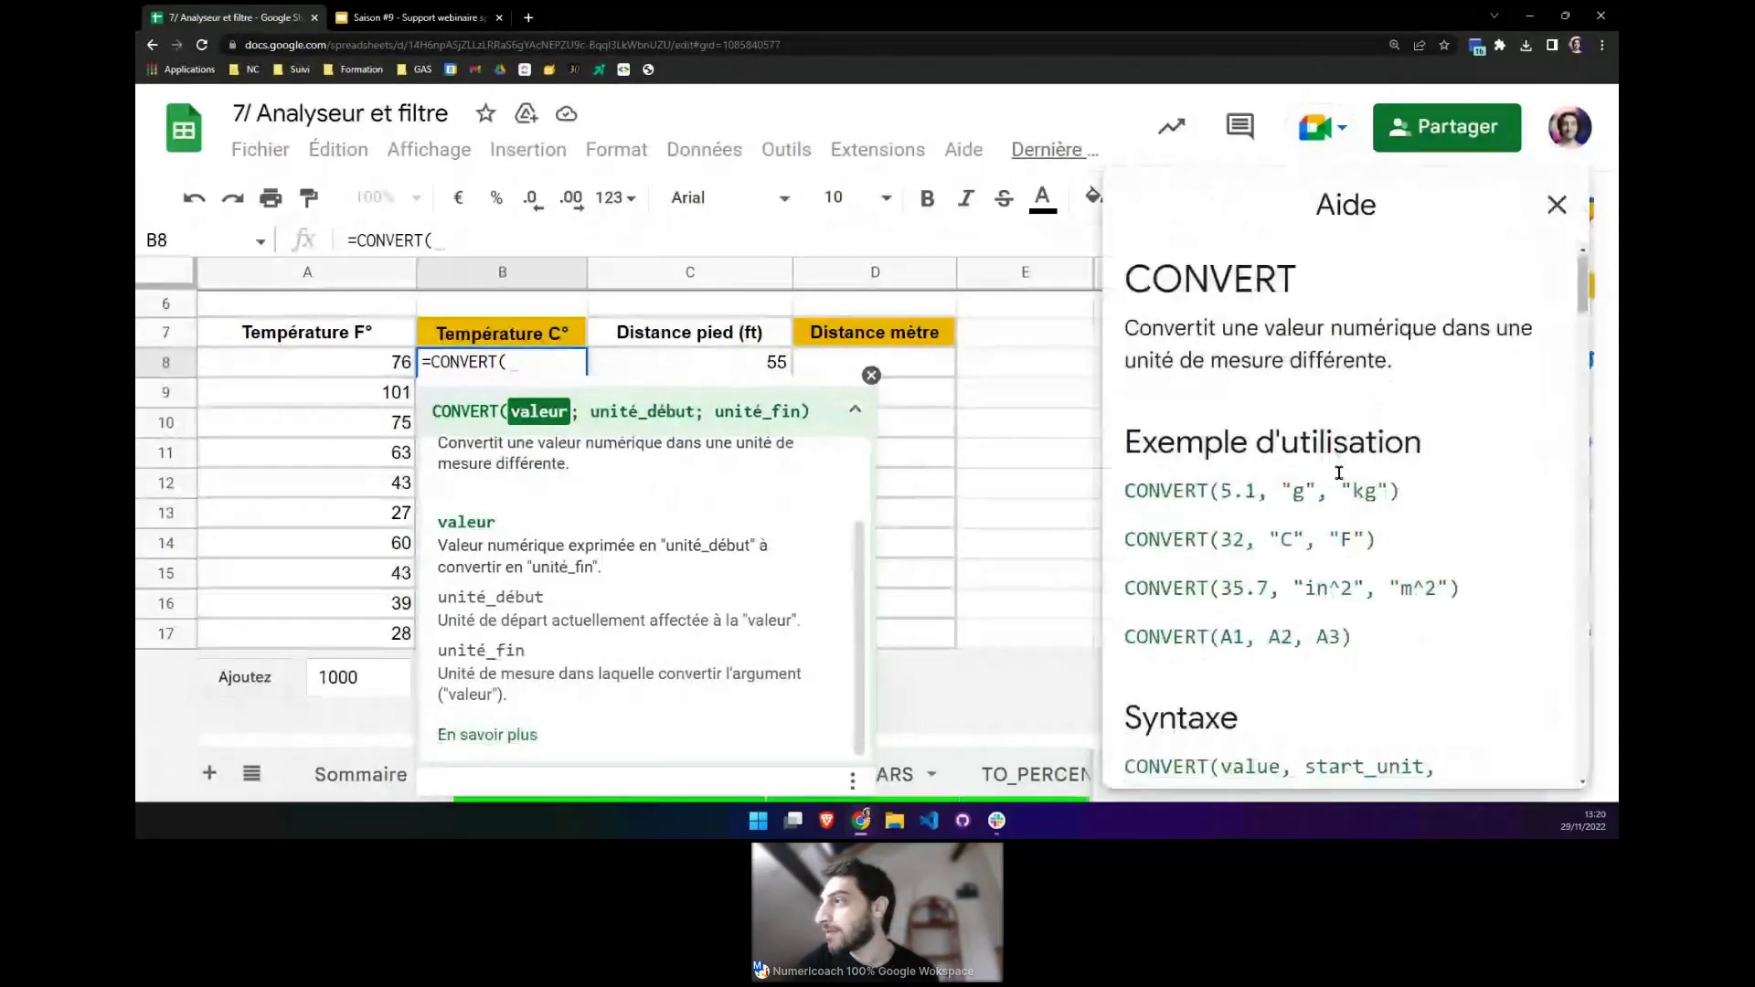
scroll(1340, 473, "down", 3)
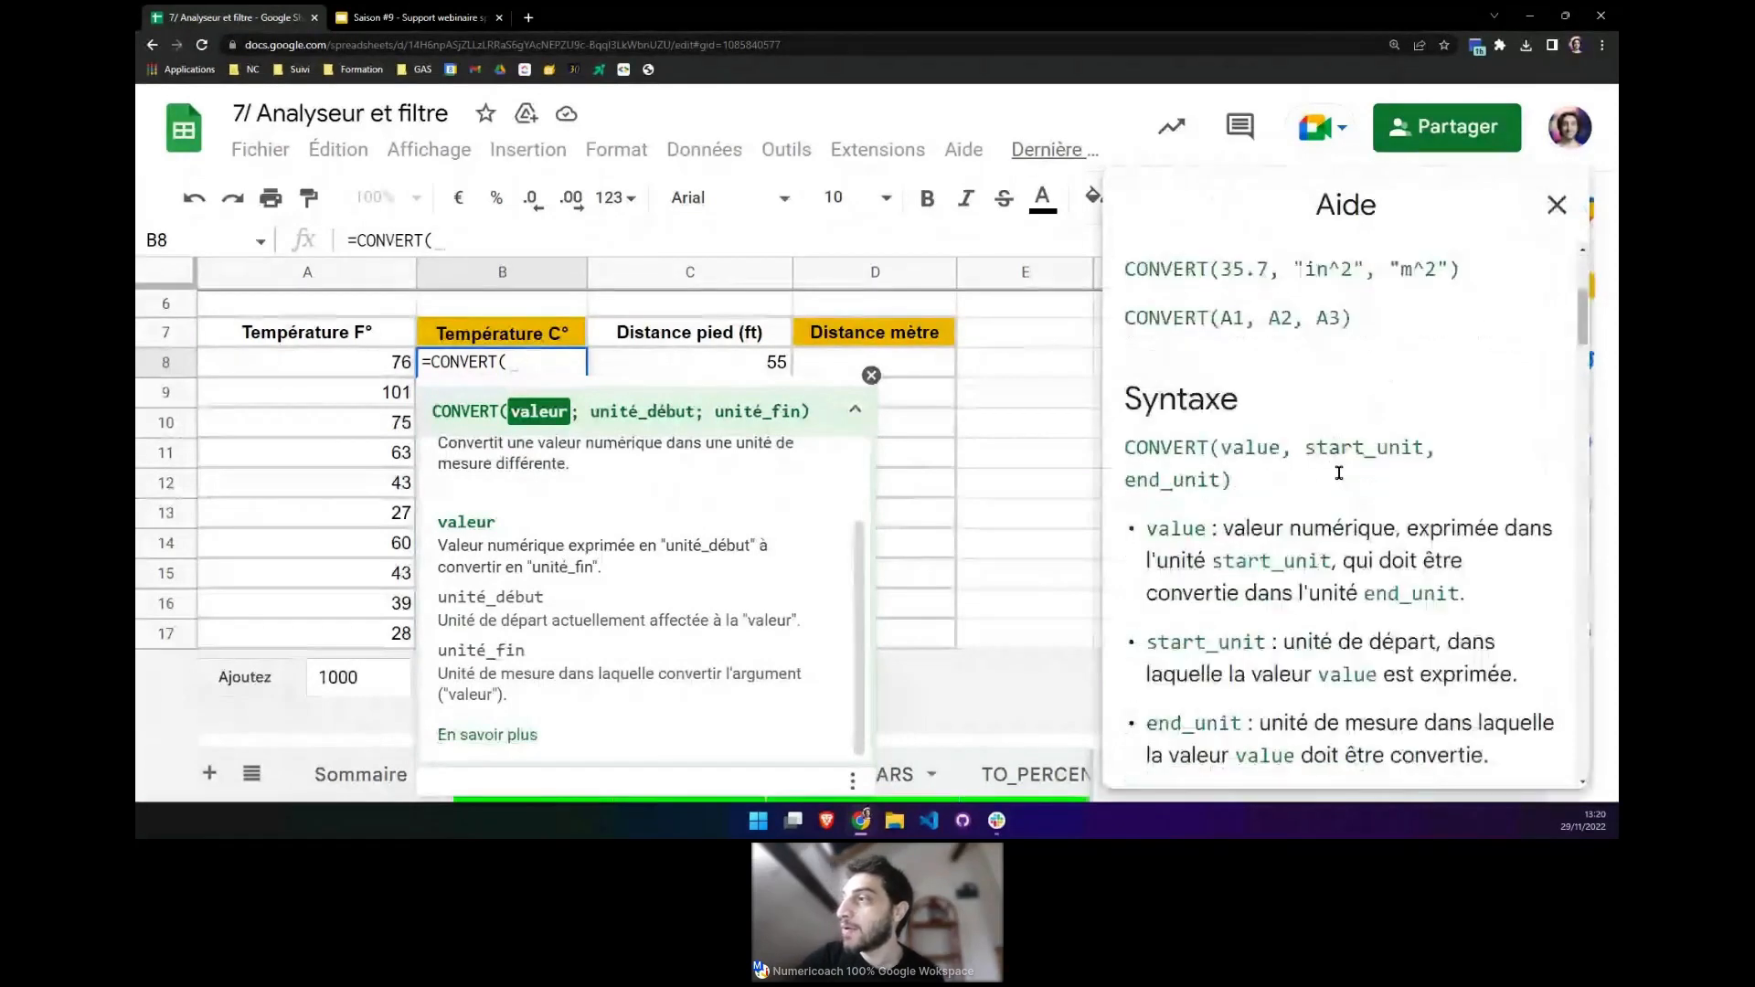
scroll(1339, 473, "down", 3)
scroll(1339, 472, "down", 2)
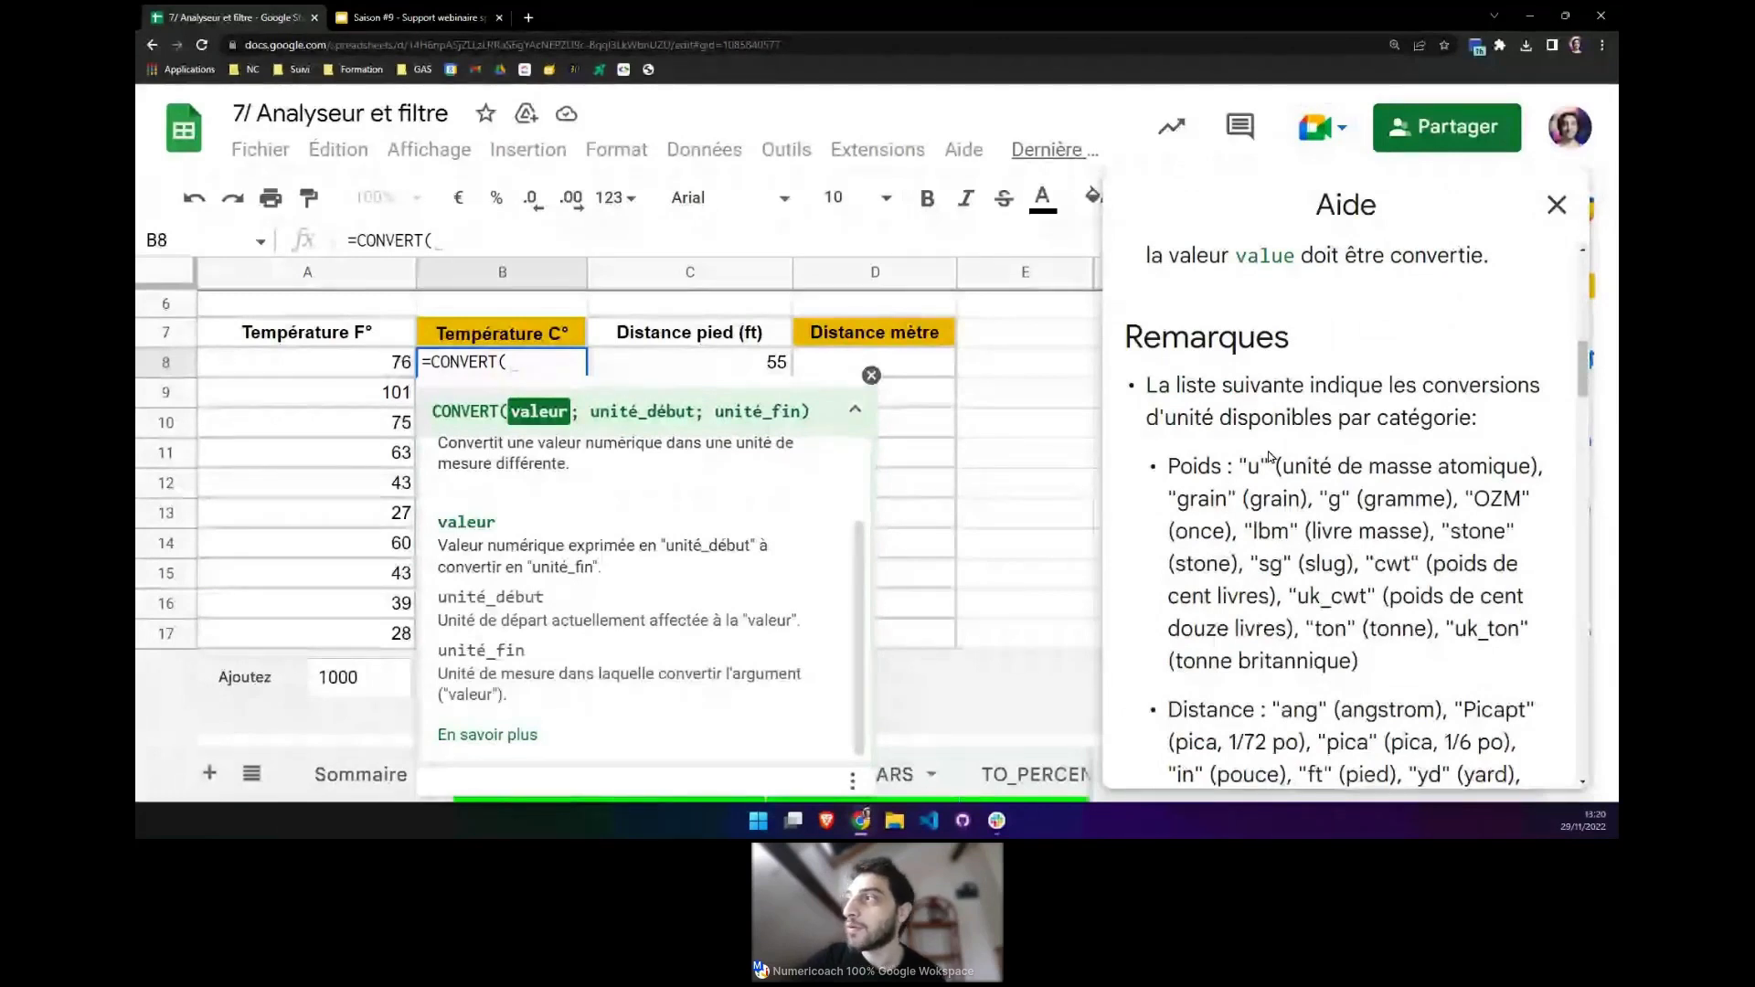
scroll(1269, 457, "down", 1)
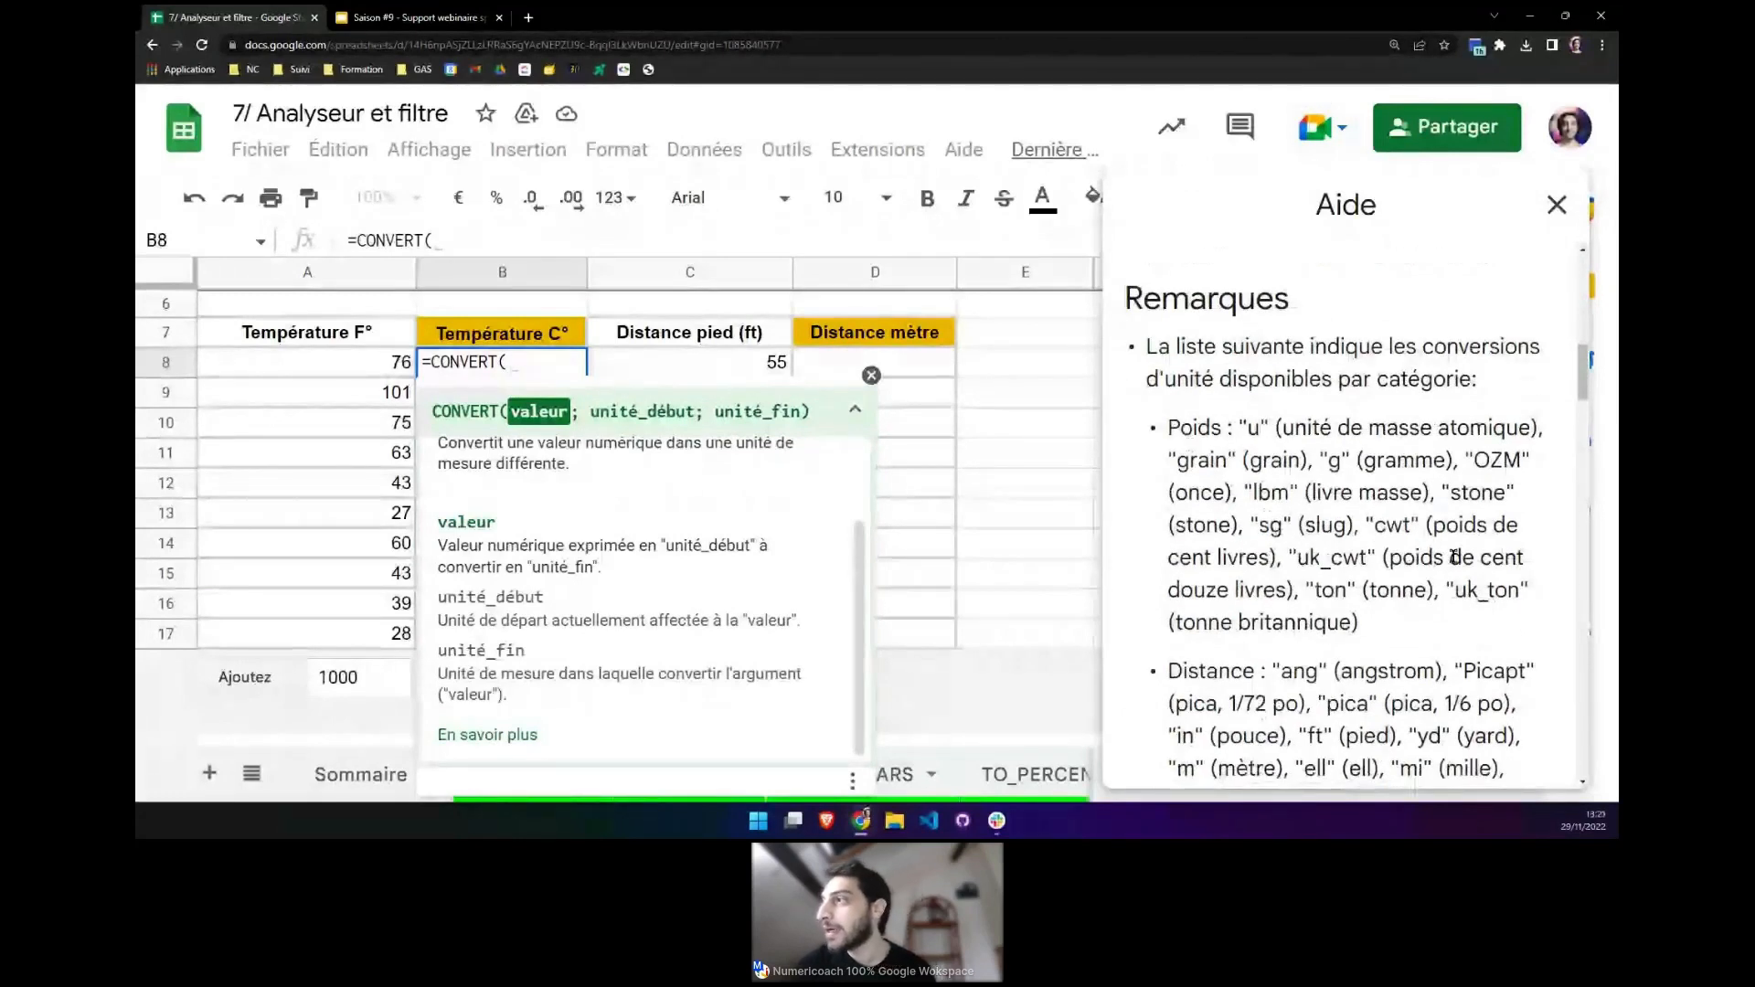
scroll(1298, 571, "down", 2)
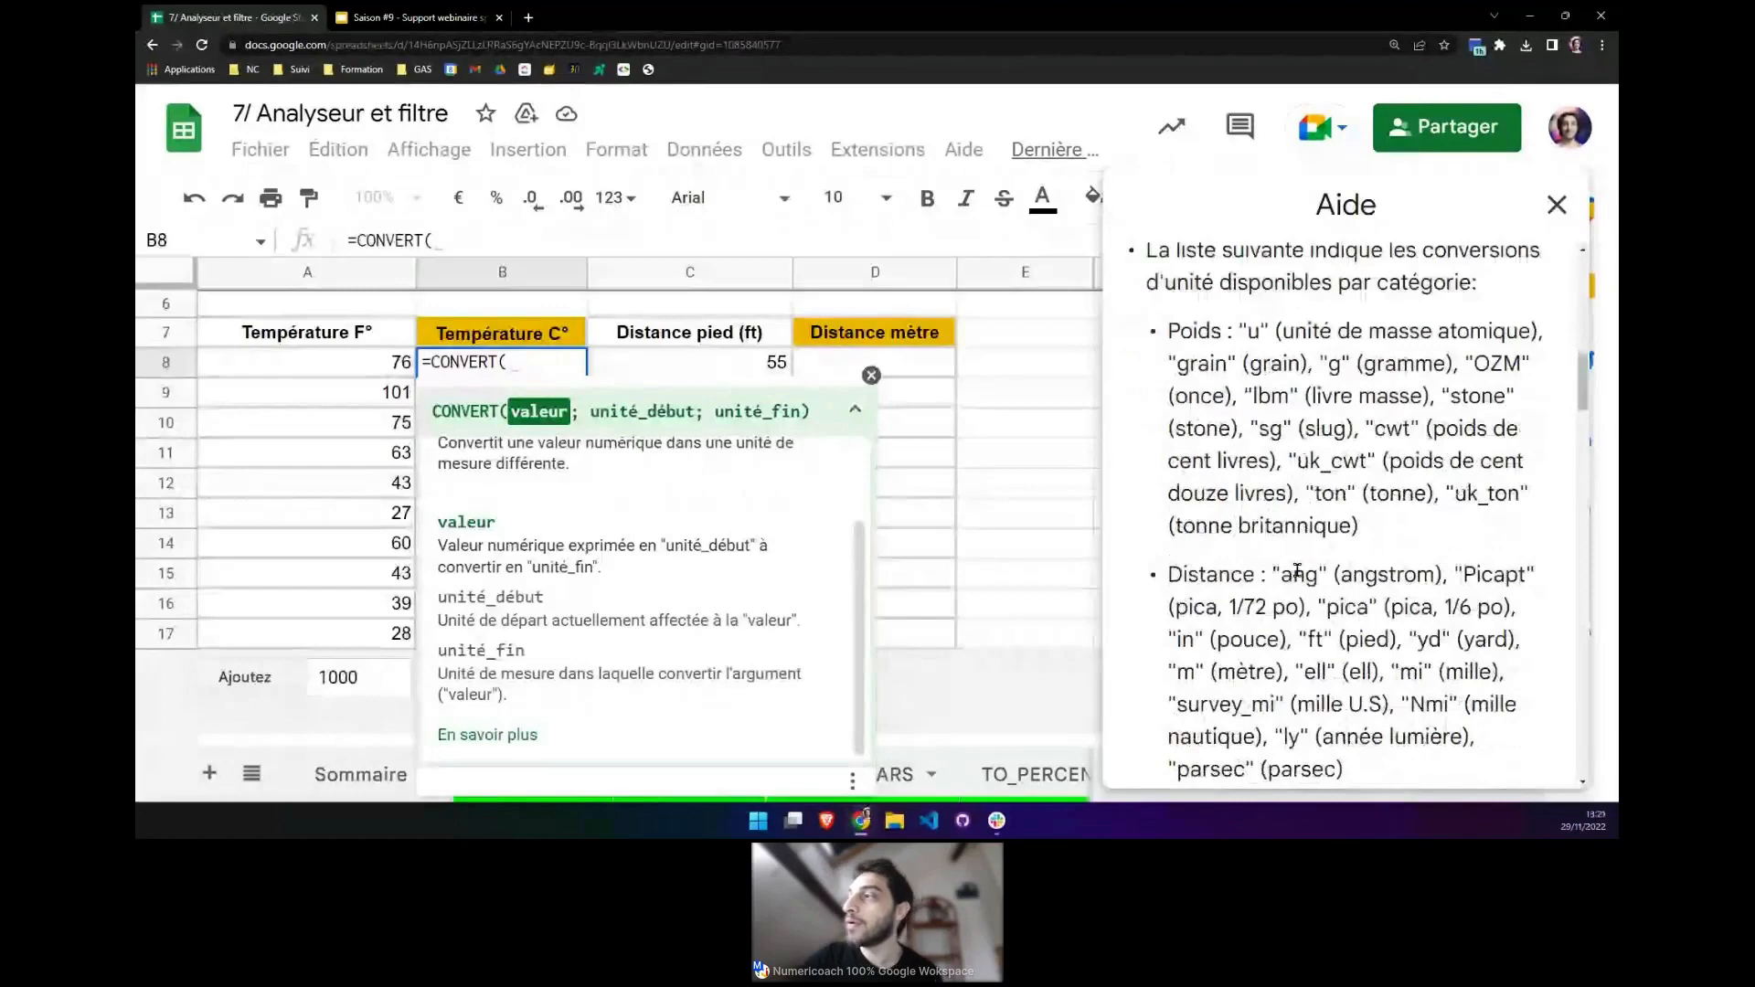
scroll(1270, 539, "down", 4)
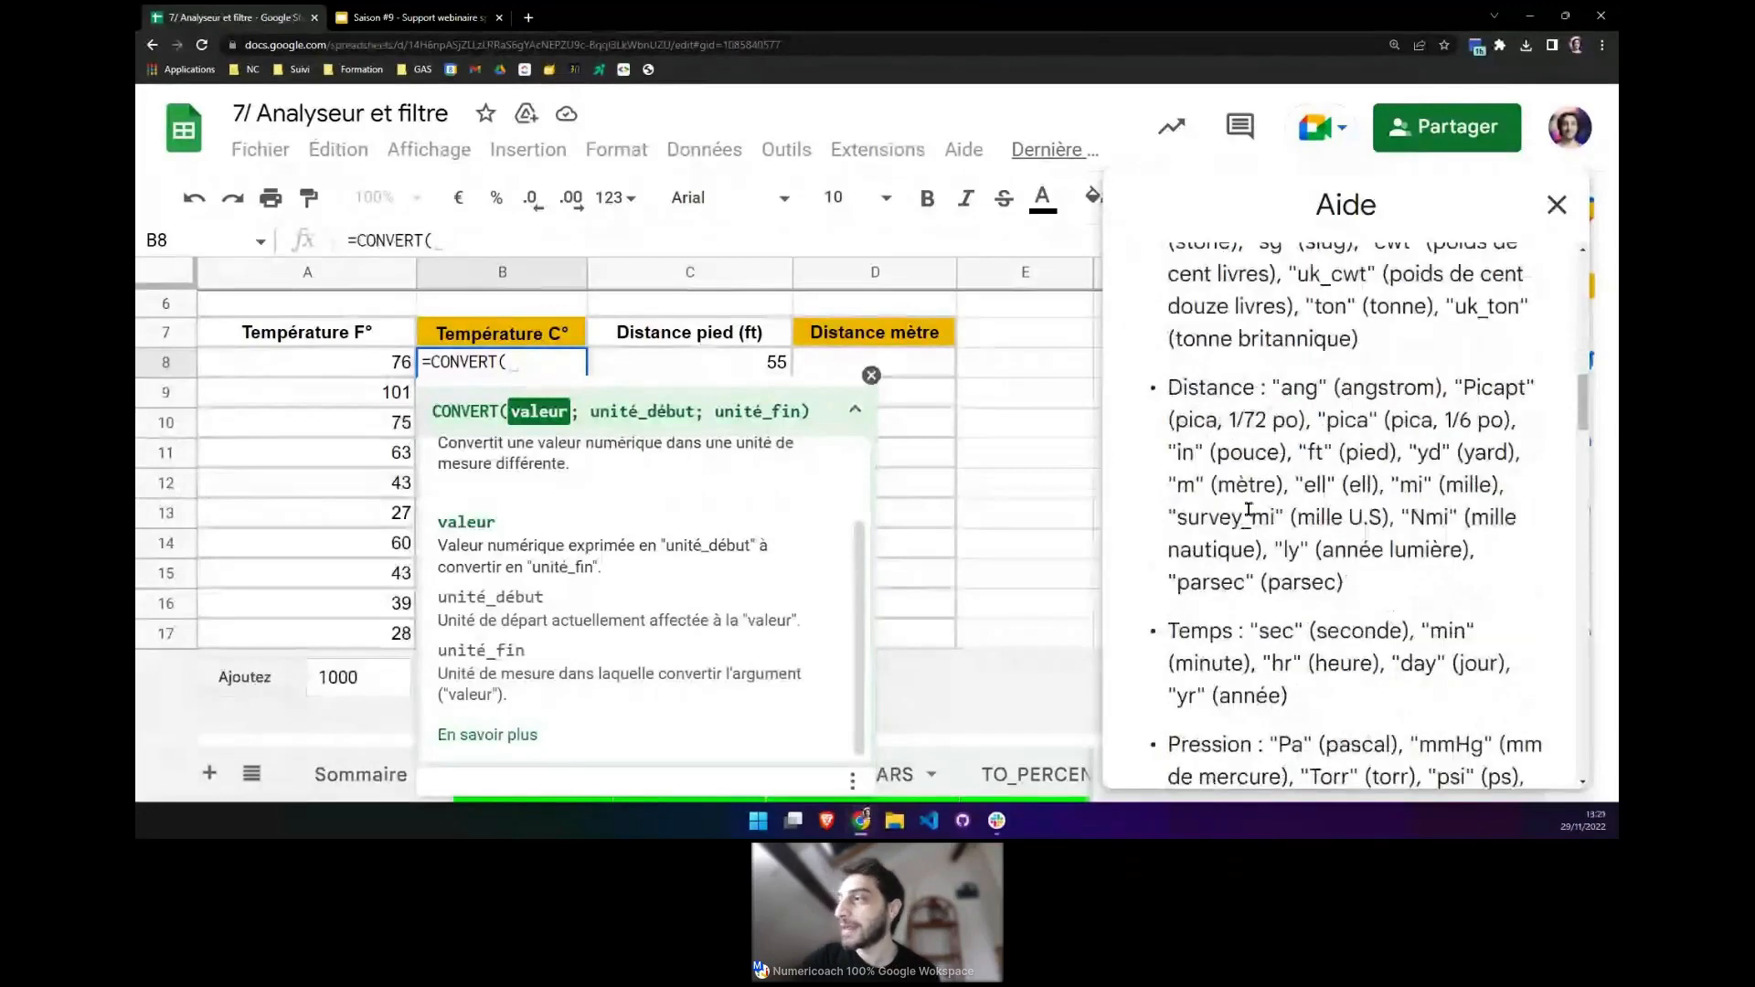
scroll(1249, 509, "down", 2)
scroll(1239, 568, "down", 7)
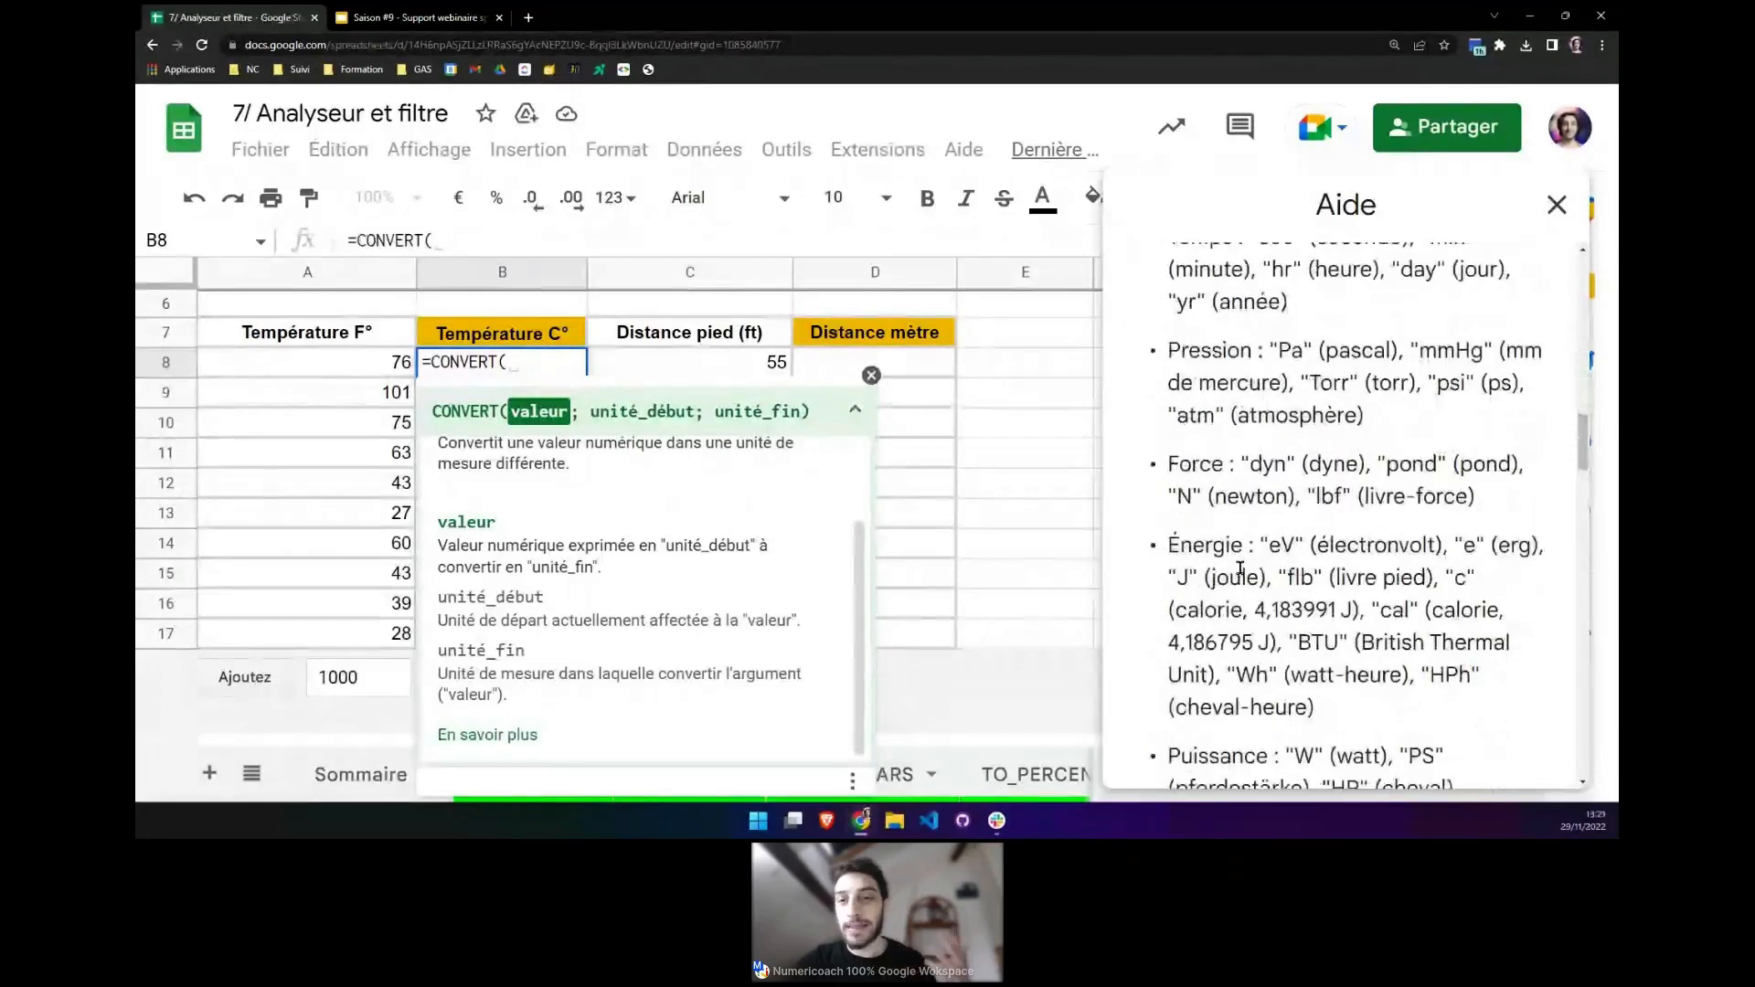
scroll(1240, 568, "down", 6)
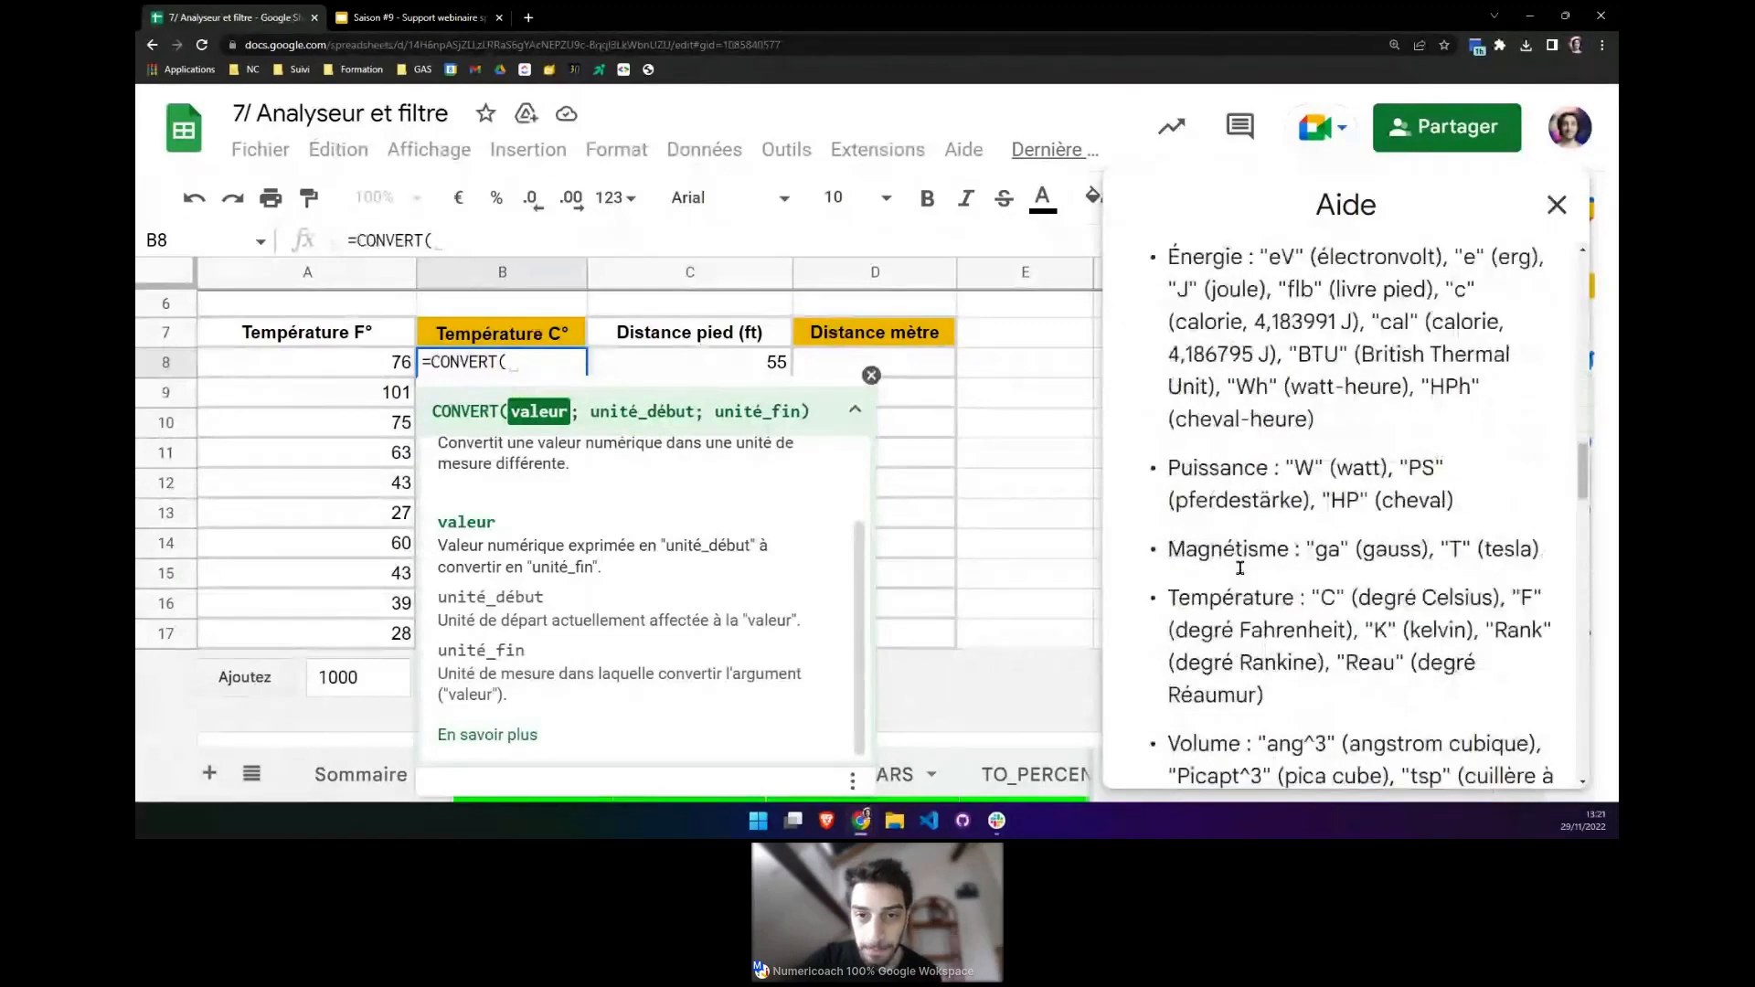
scroll(1240, 568, "down", 1)
scroll(1240, 568, "down", 3)
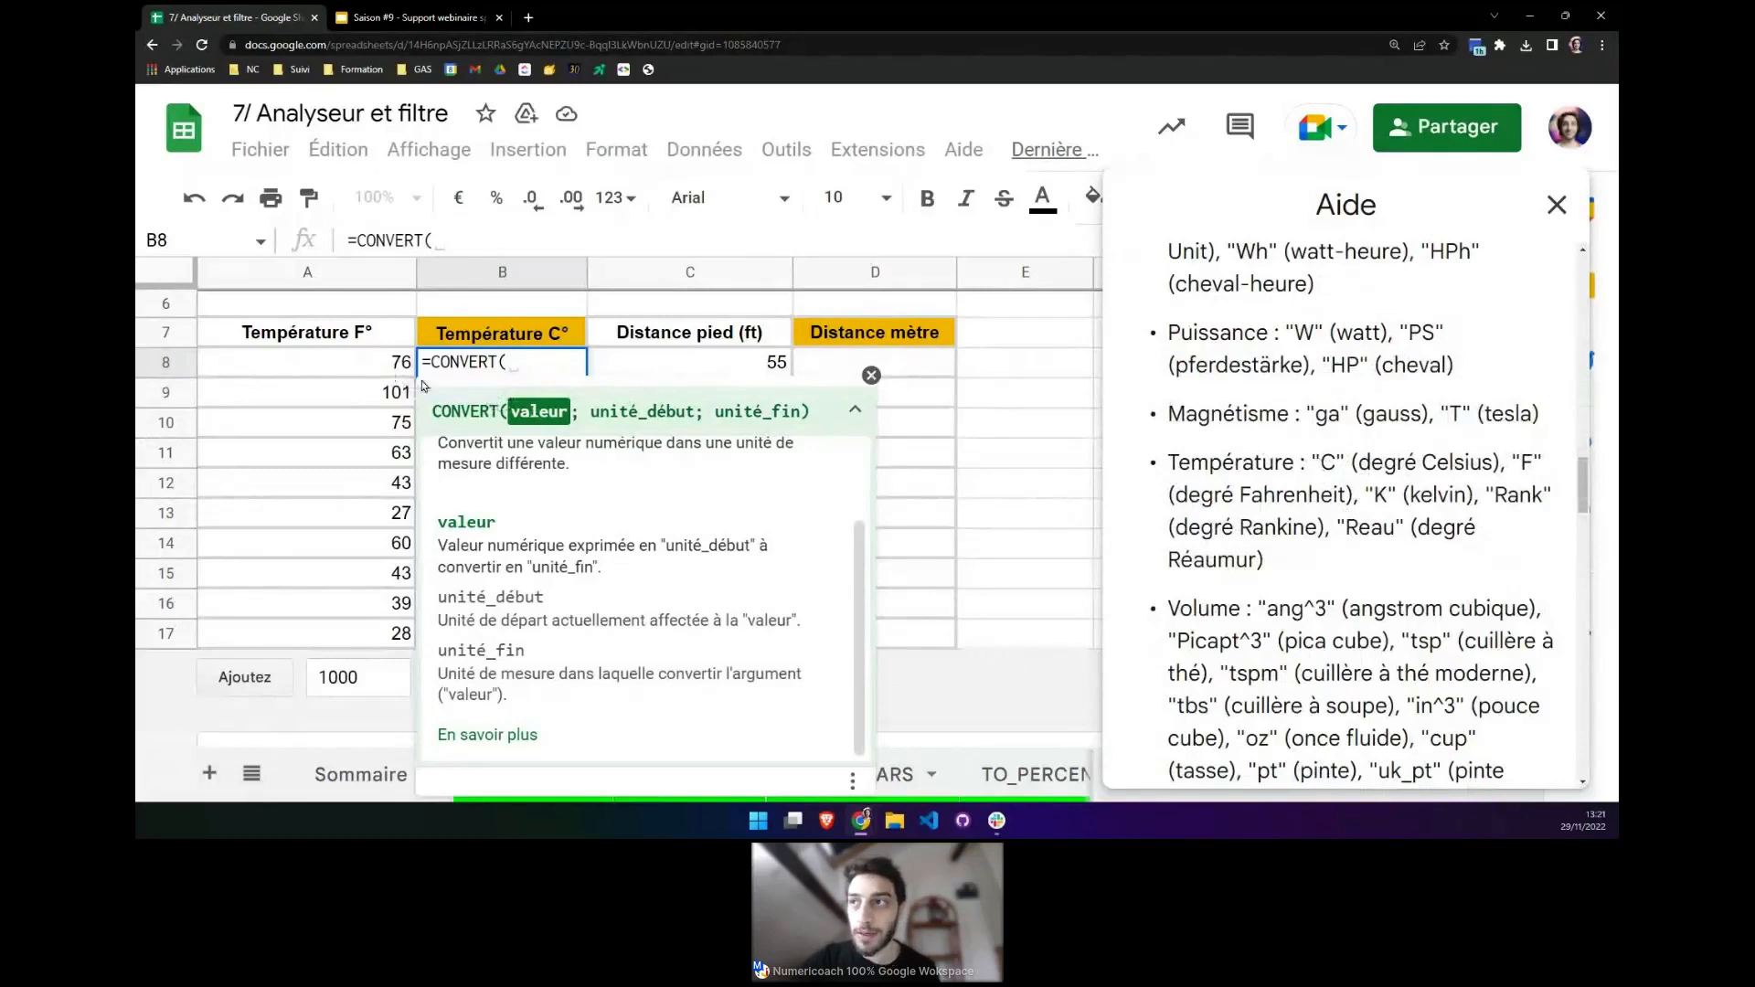
Complete the formula in B8 as =CONVERT(A8;"F";"C") and reject the autofill suggestion for the rest of the column.
left_click(513, 365)
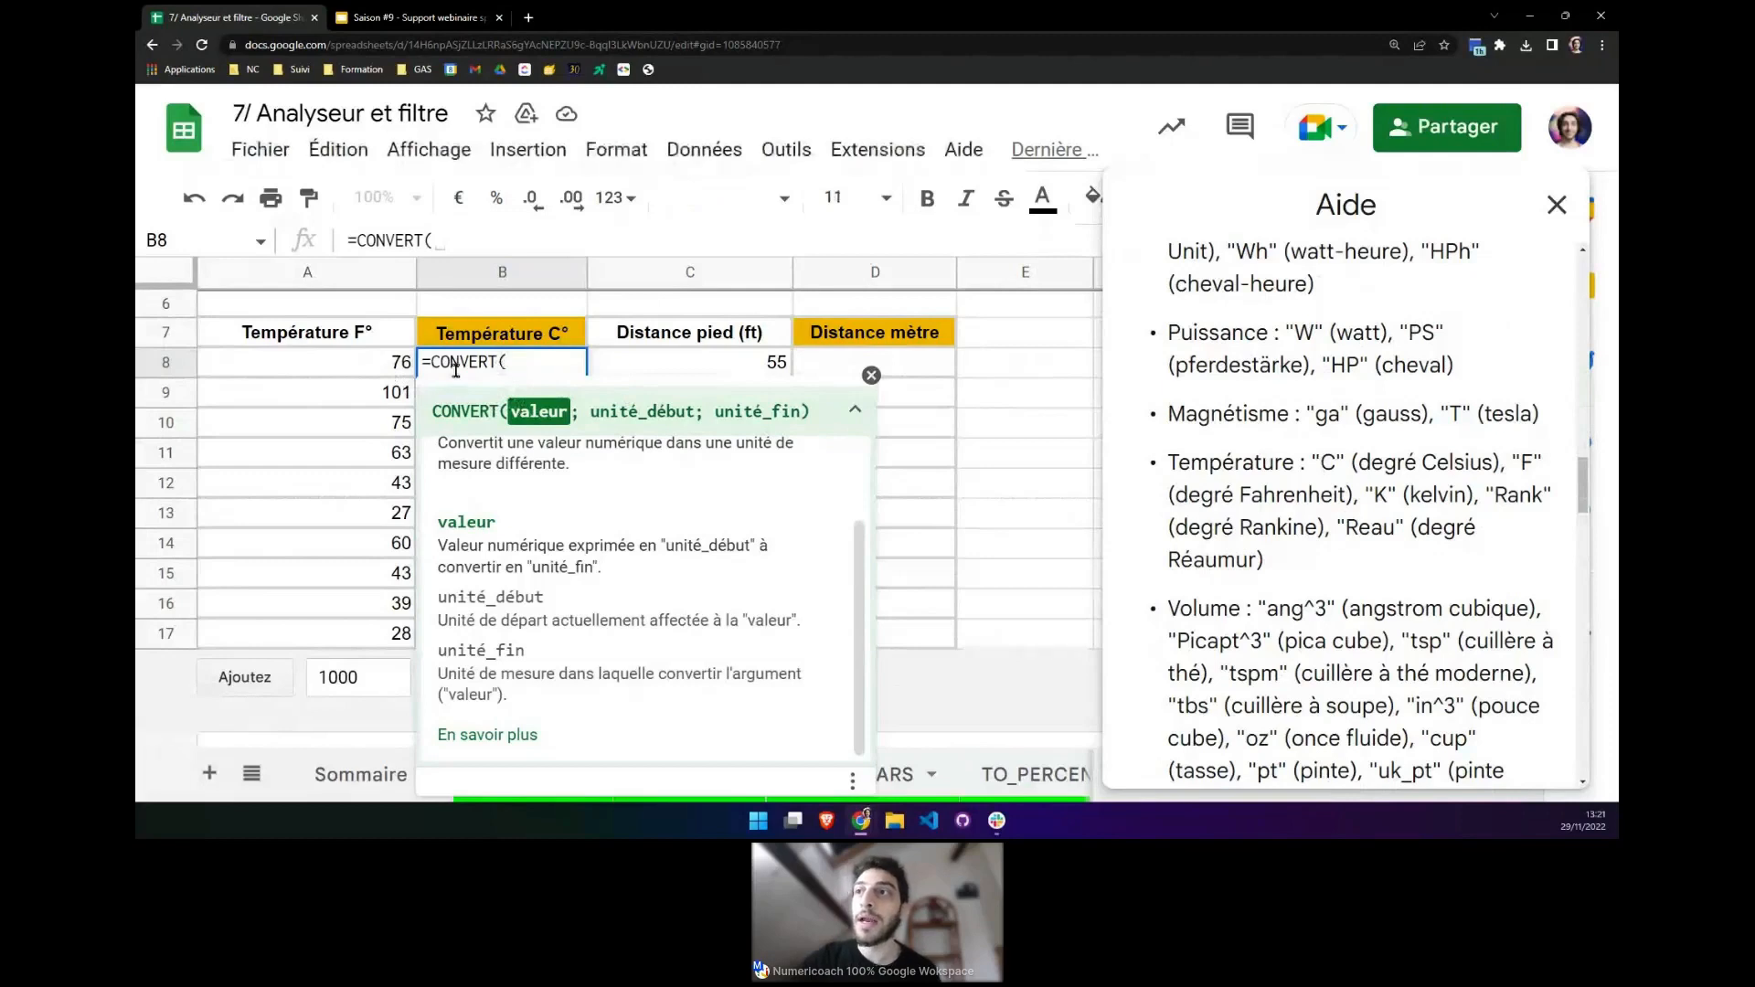
left_click(399, 369)
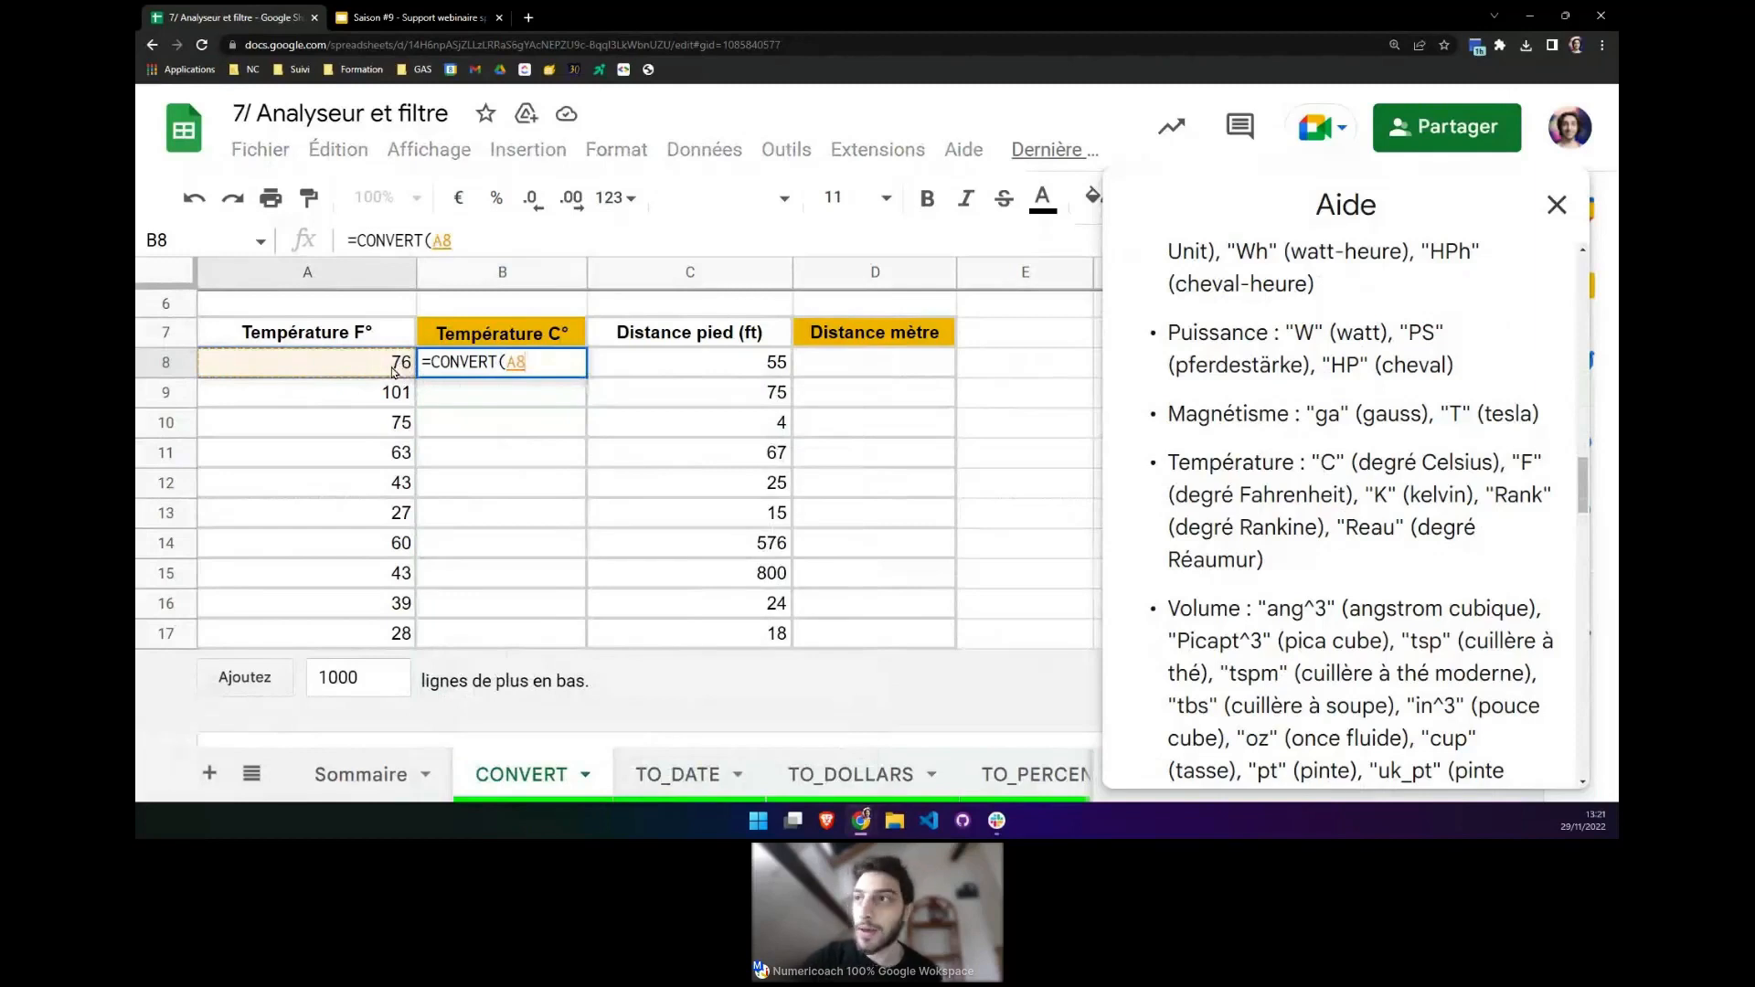
type(";")
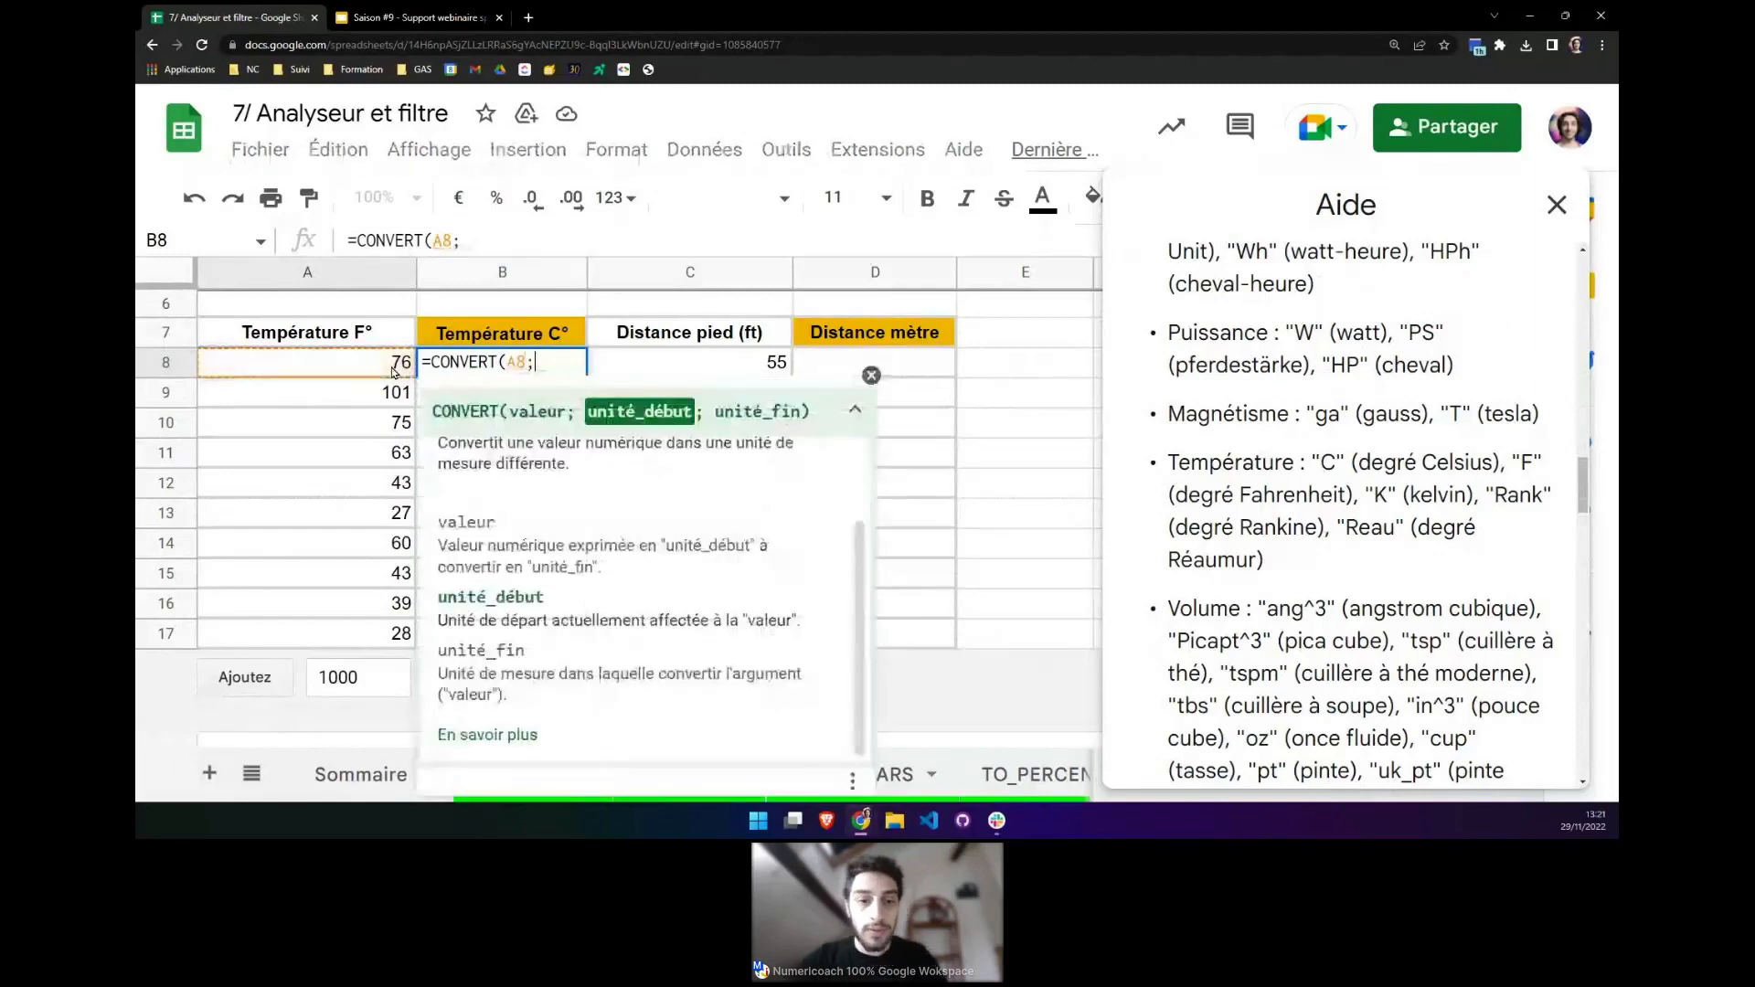
type("\"F\"")
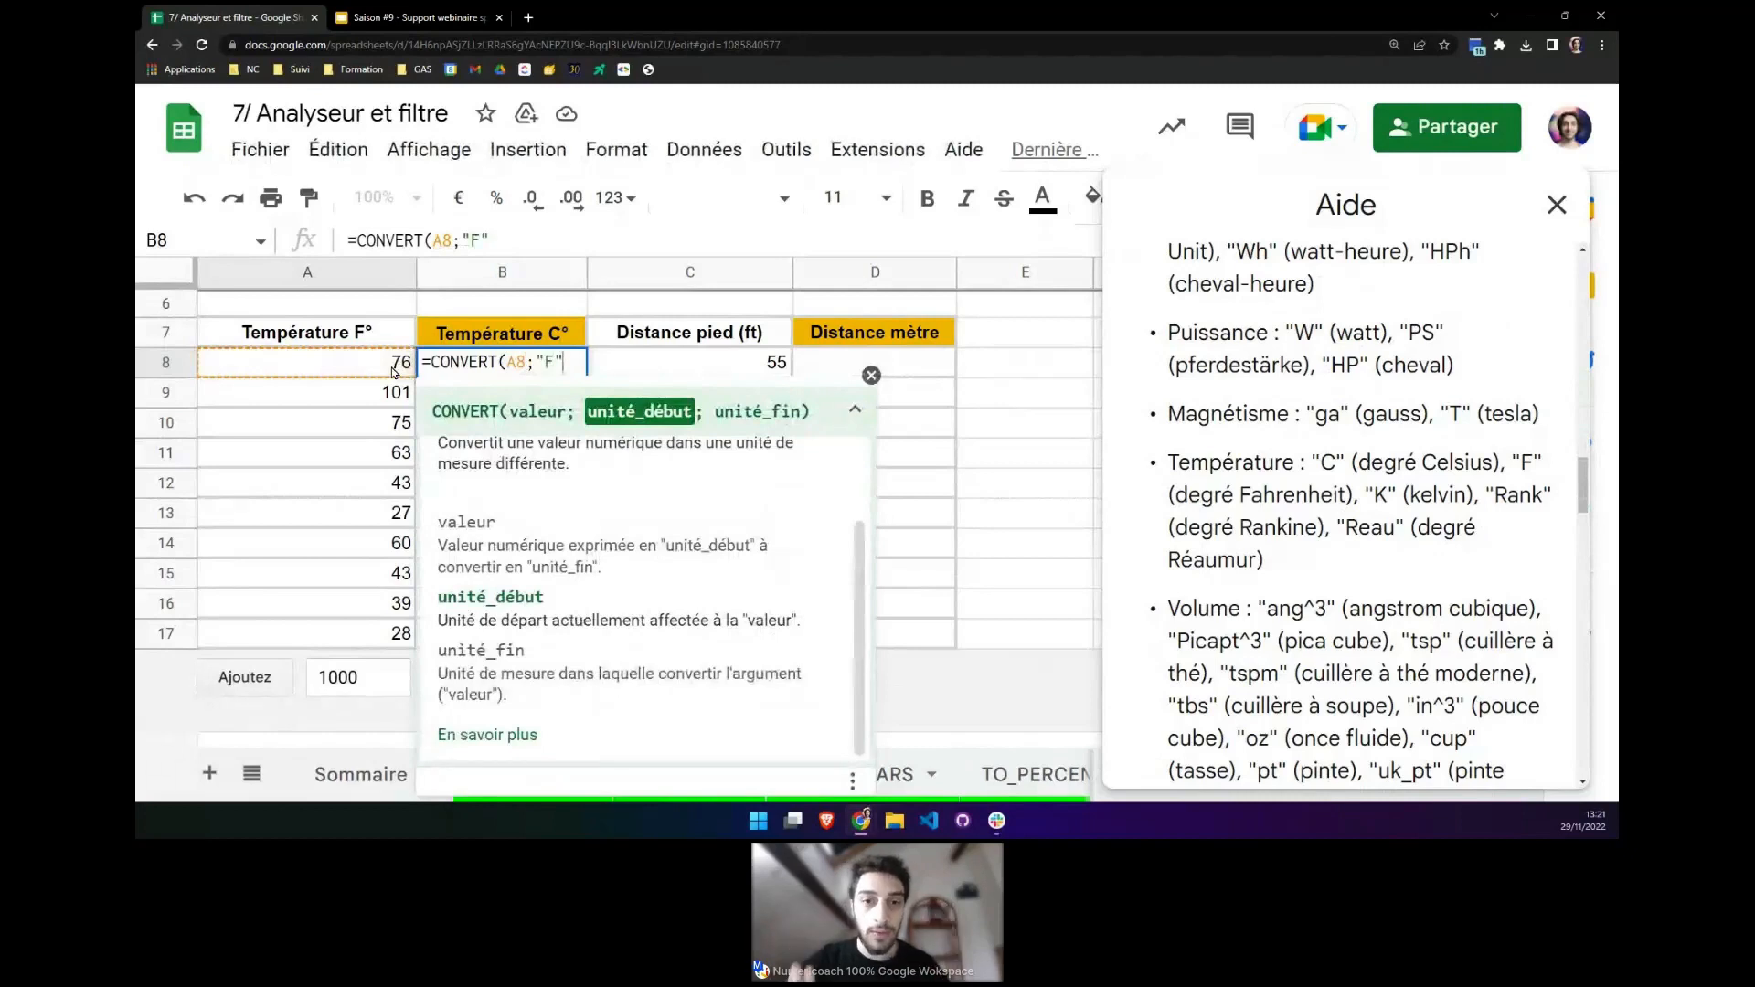
type(";")
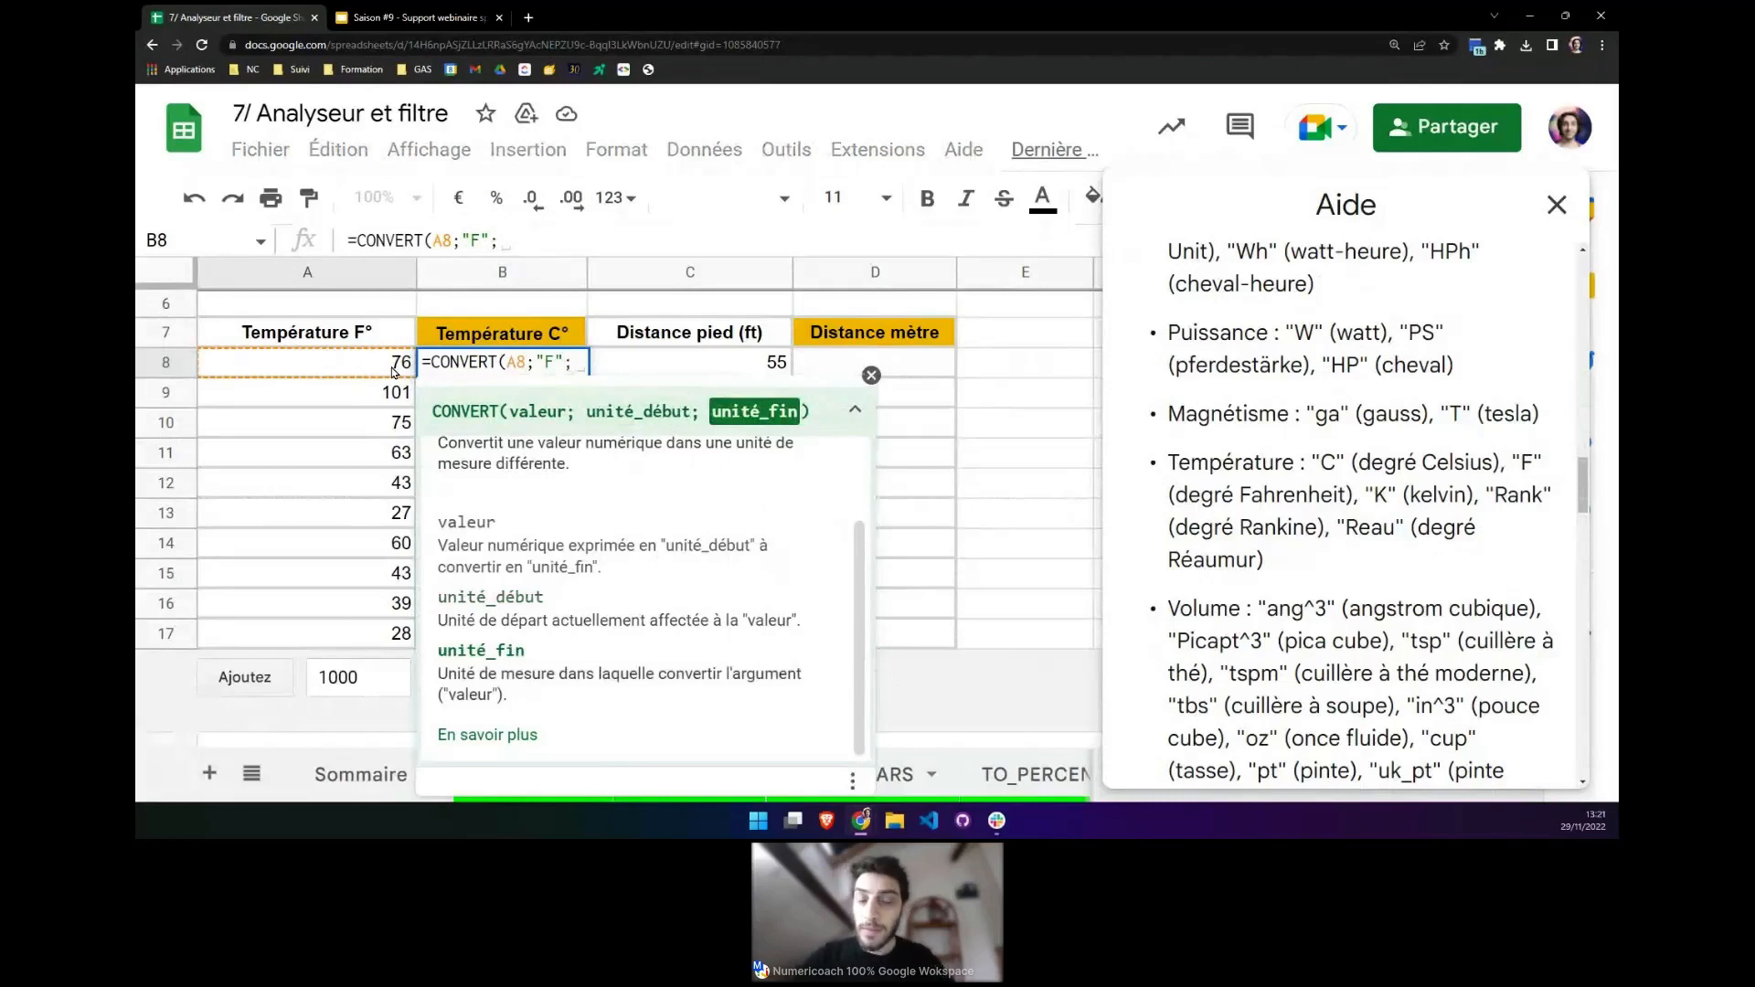
type("\"")
type("C")
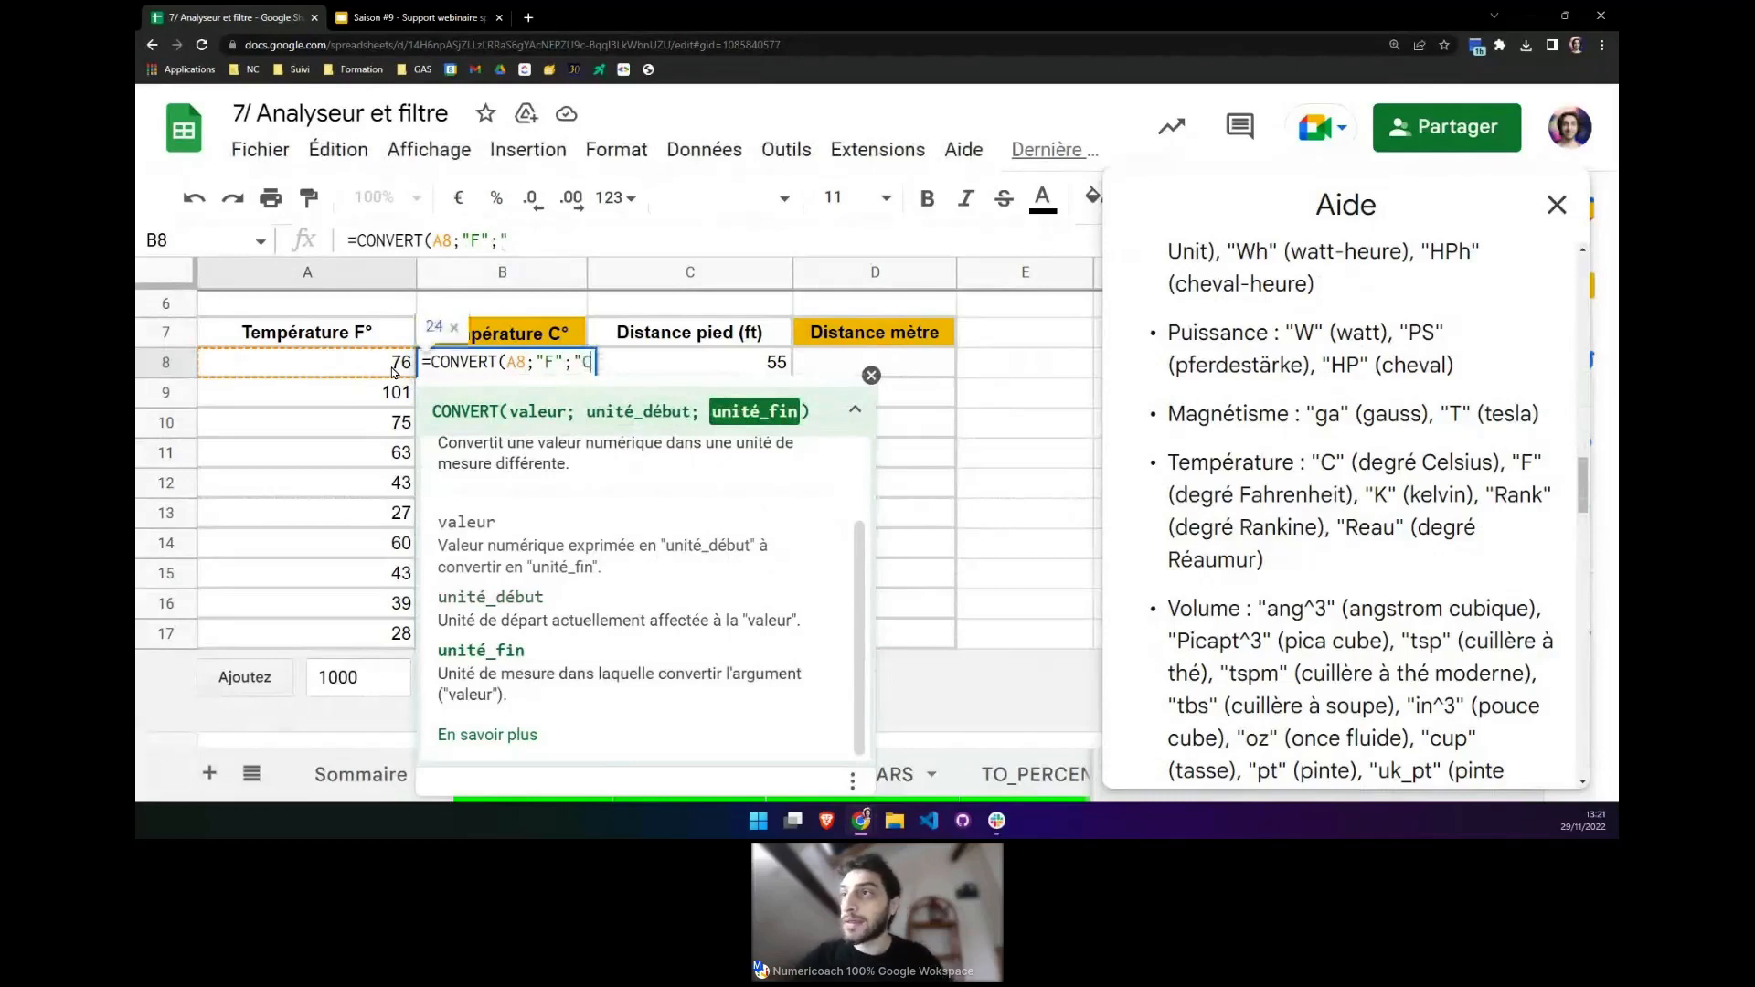
type("\")")
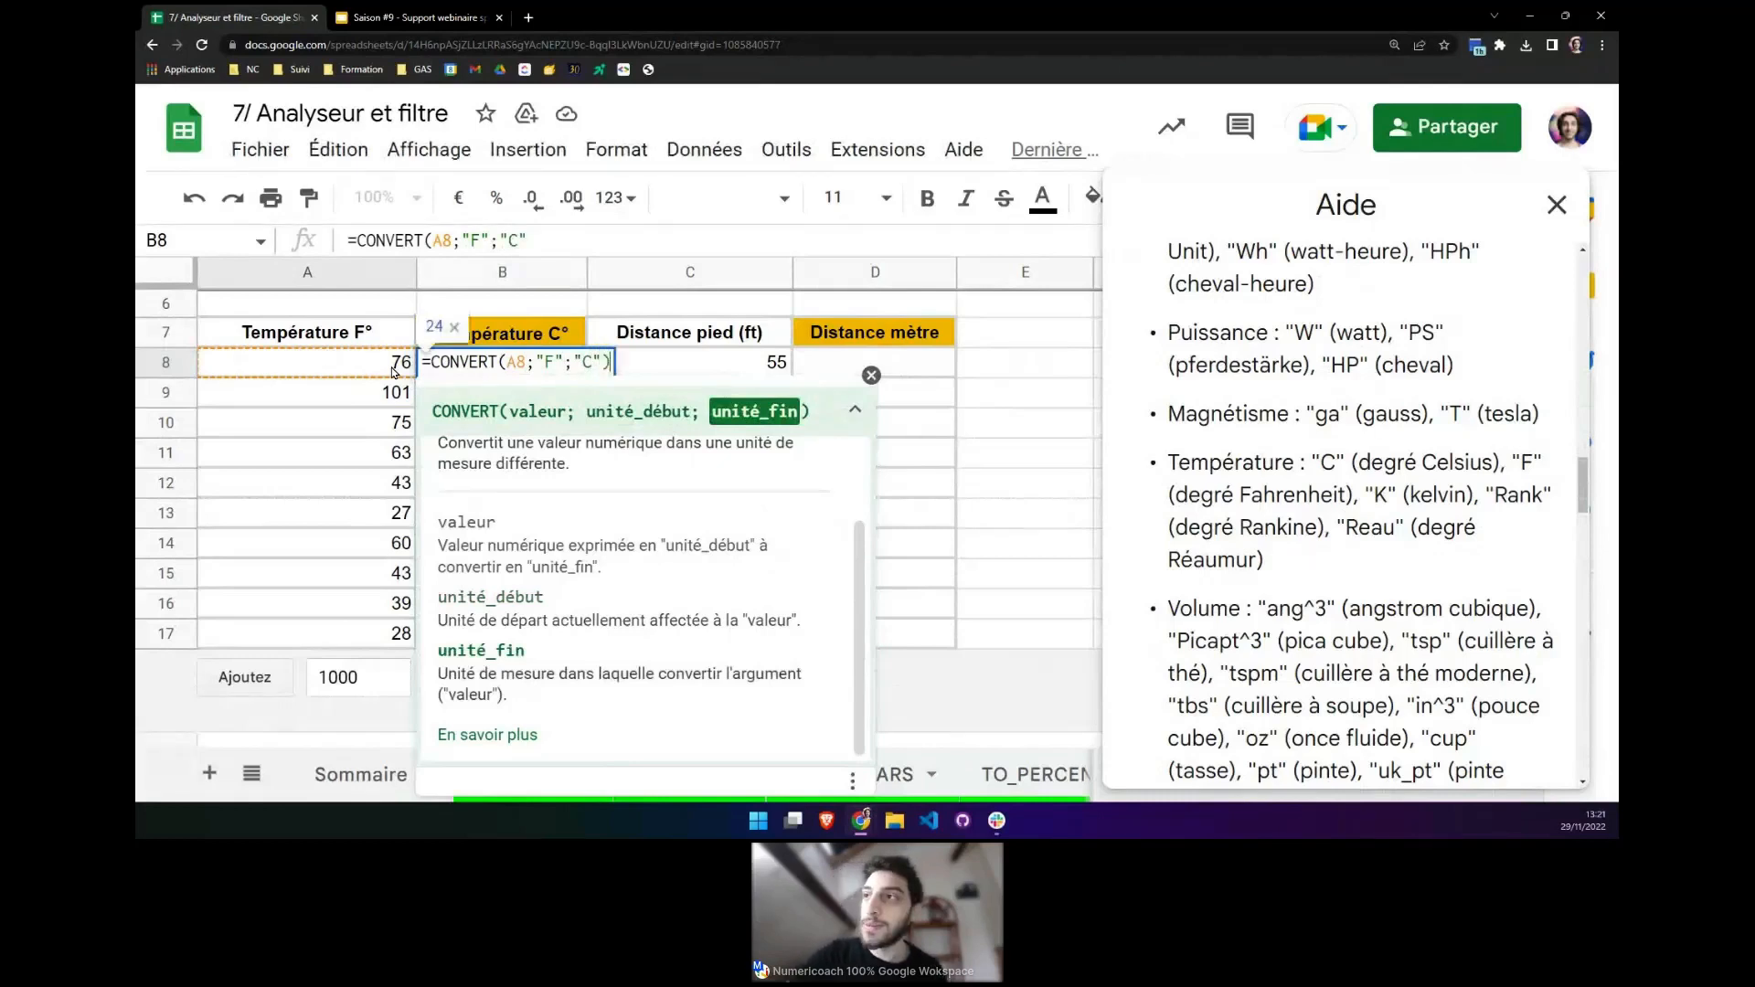
key("Return")
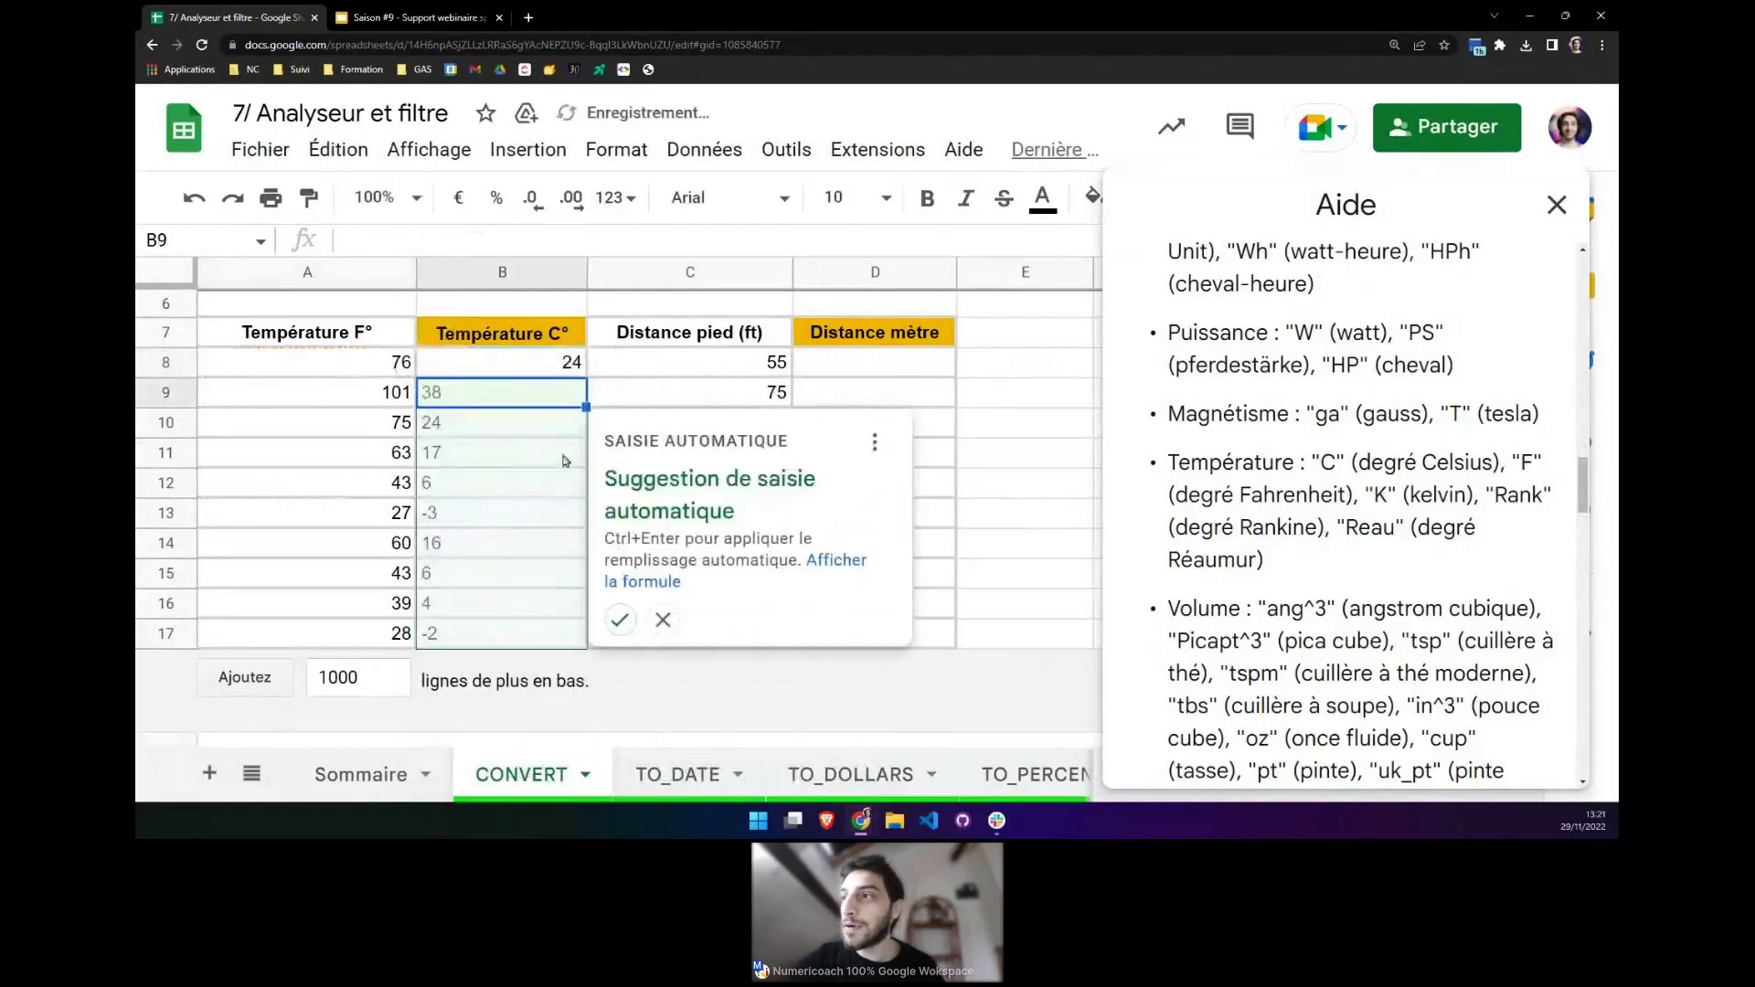
left_click(664, 621)
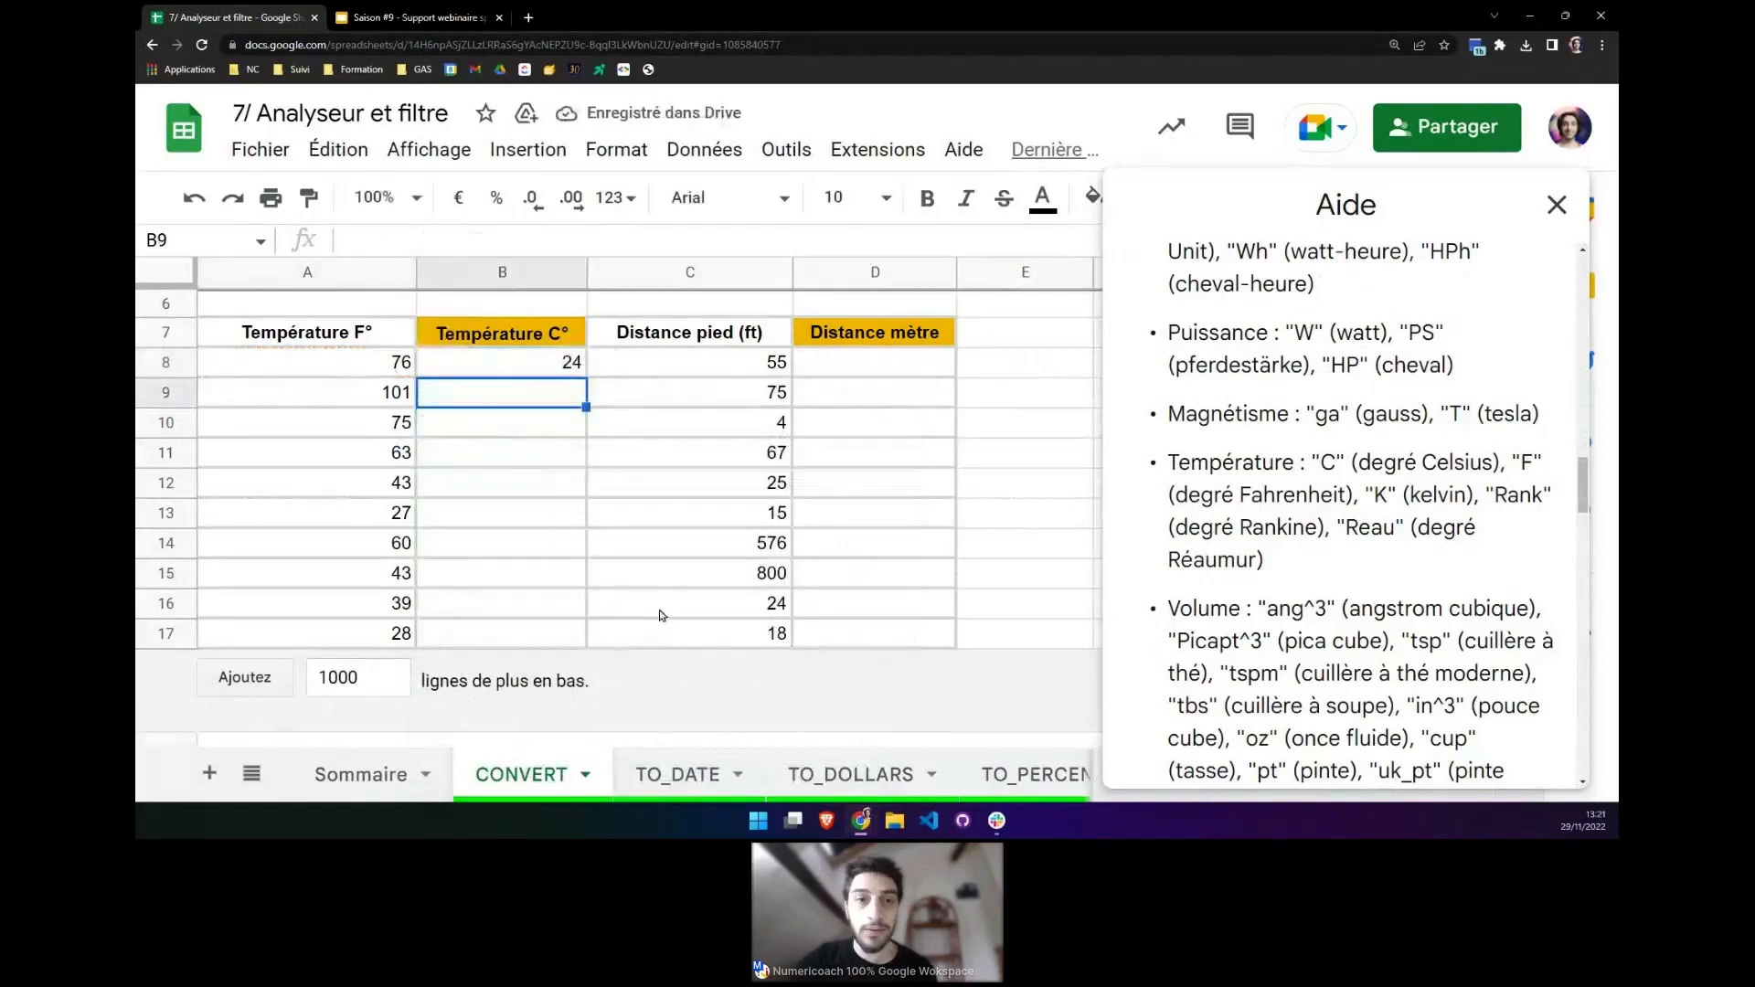
Fill the Fahrenheit-to-Celsius formula from B8 down to B17 and check the converted temperatures against column A.
left_click(411, 368)
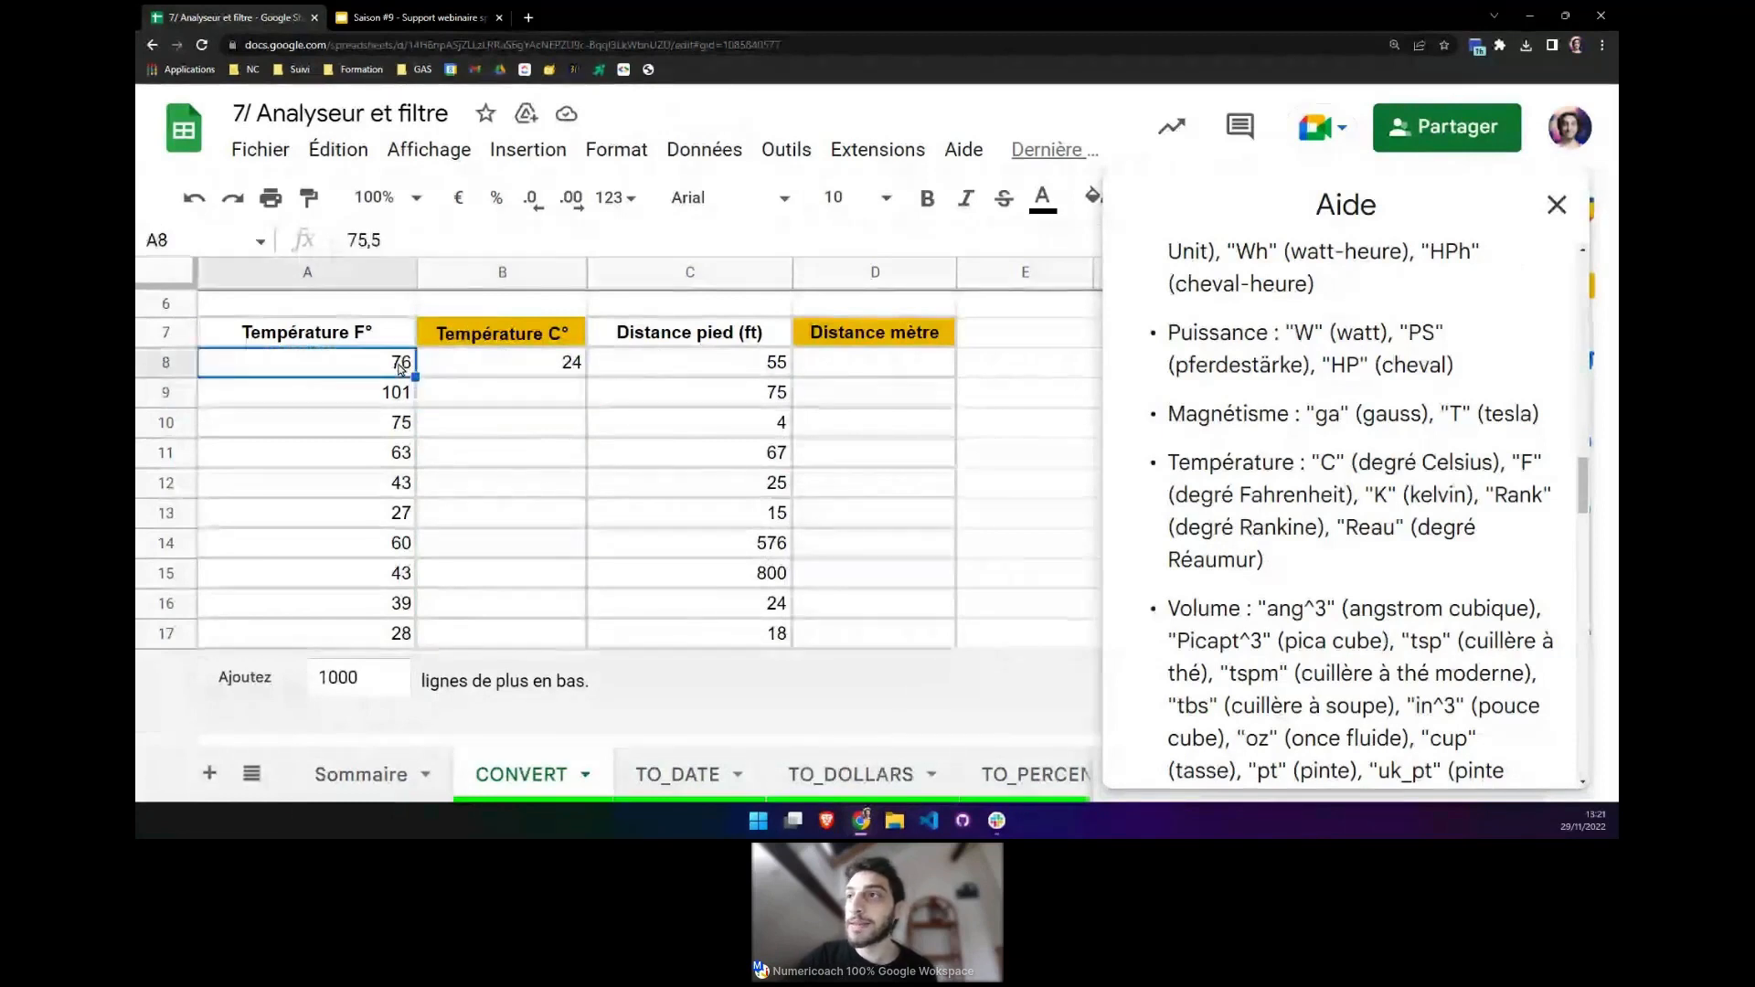
left_click(450, 372)
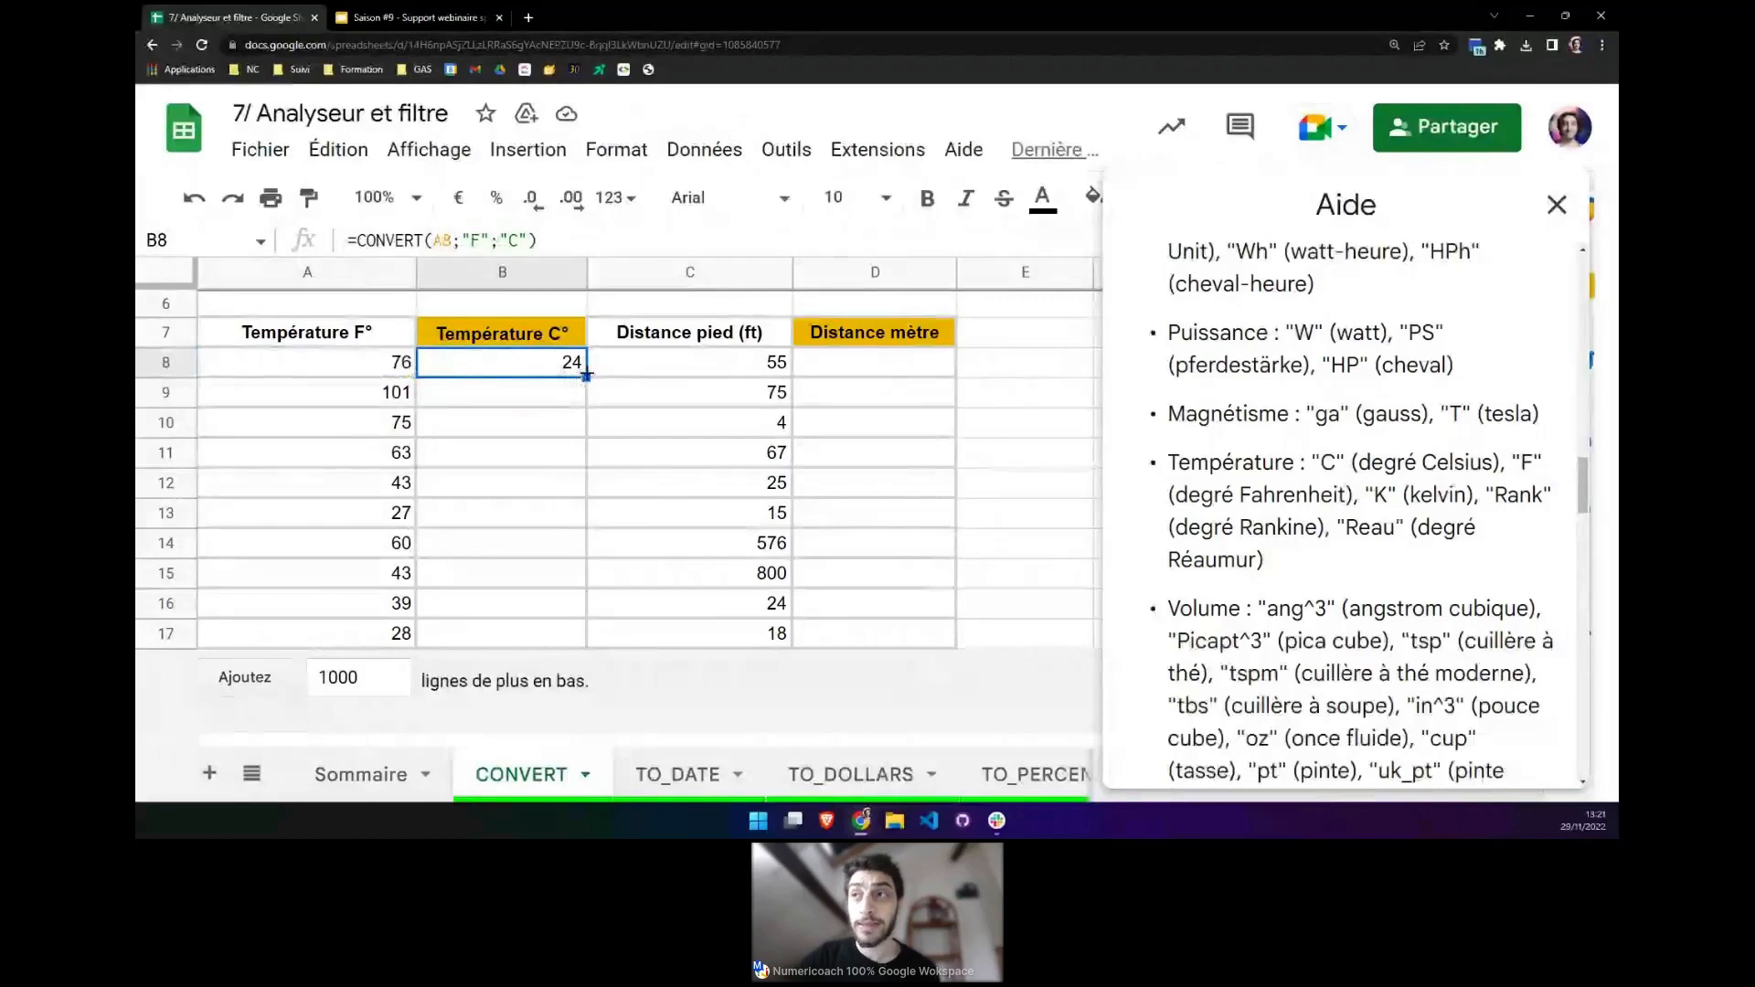
left_click_drag(586, 374, 574, 649)
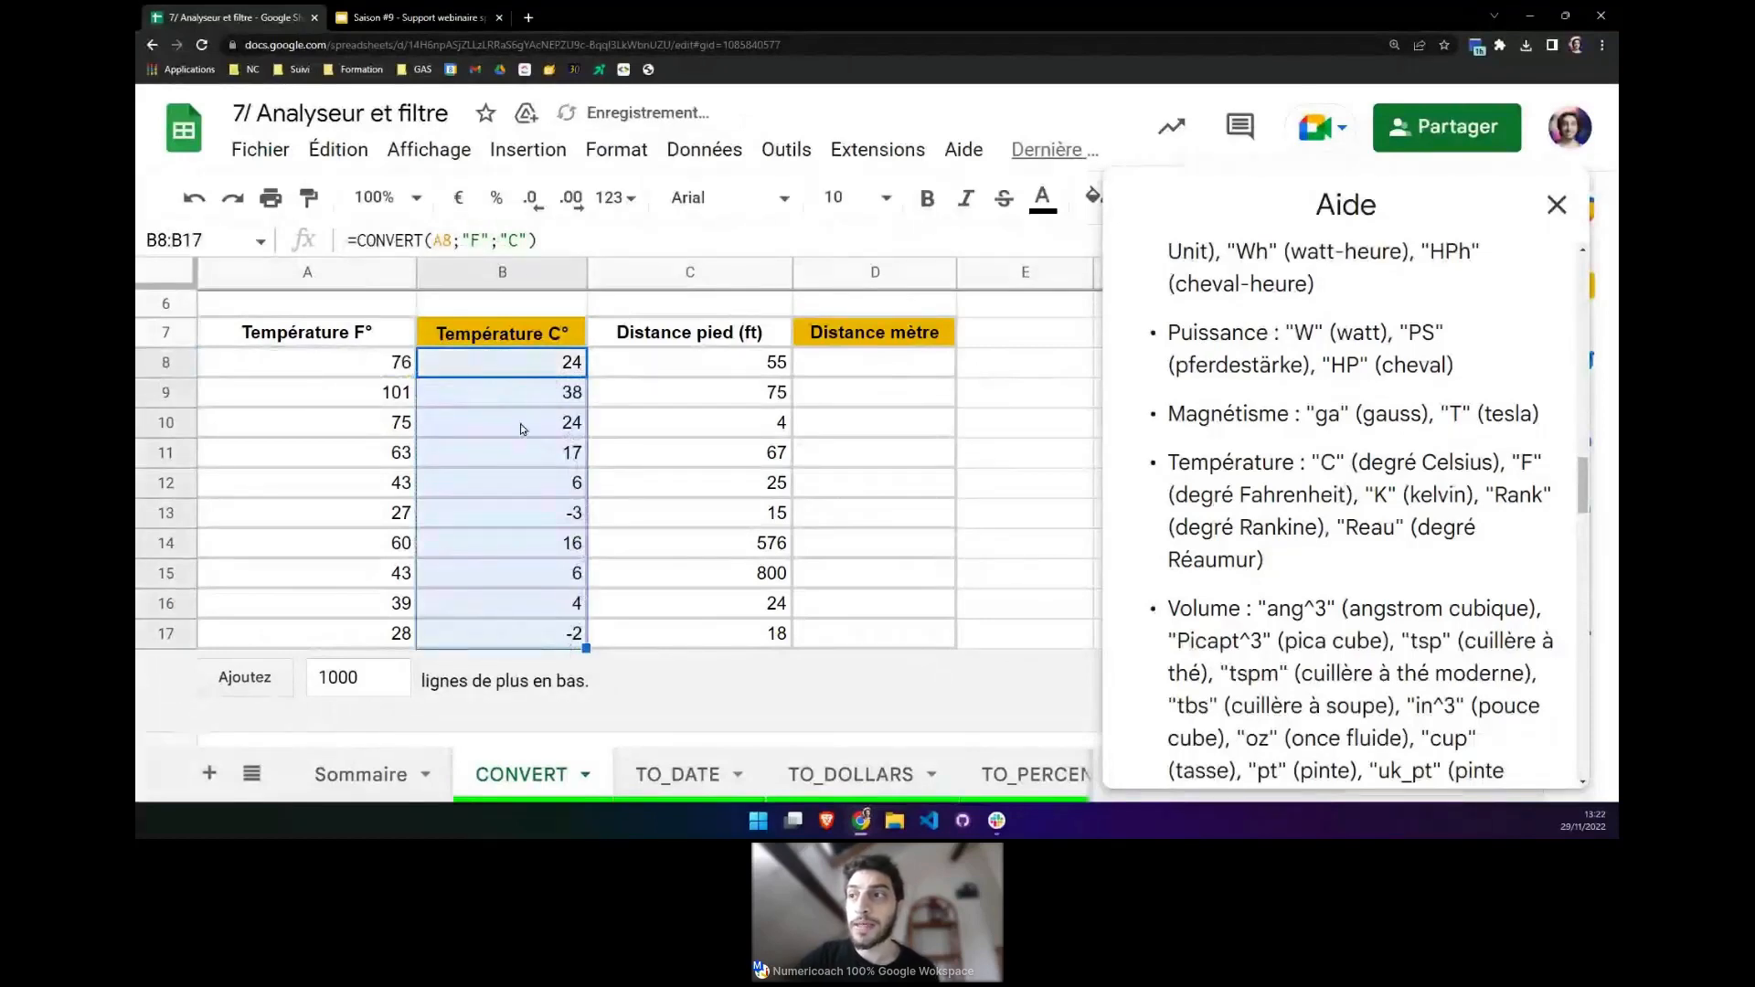
left_click(454, 637)
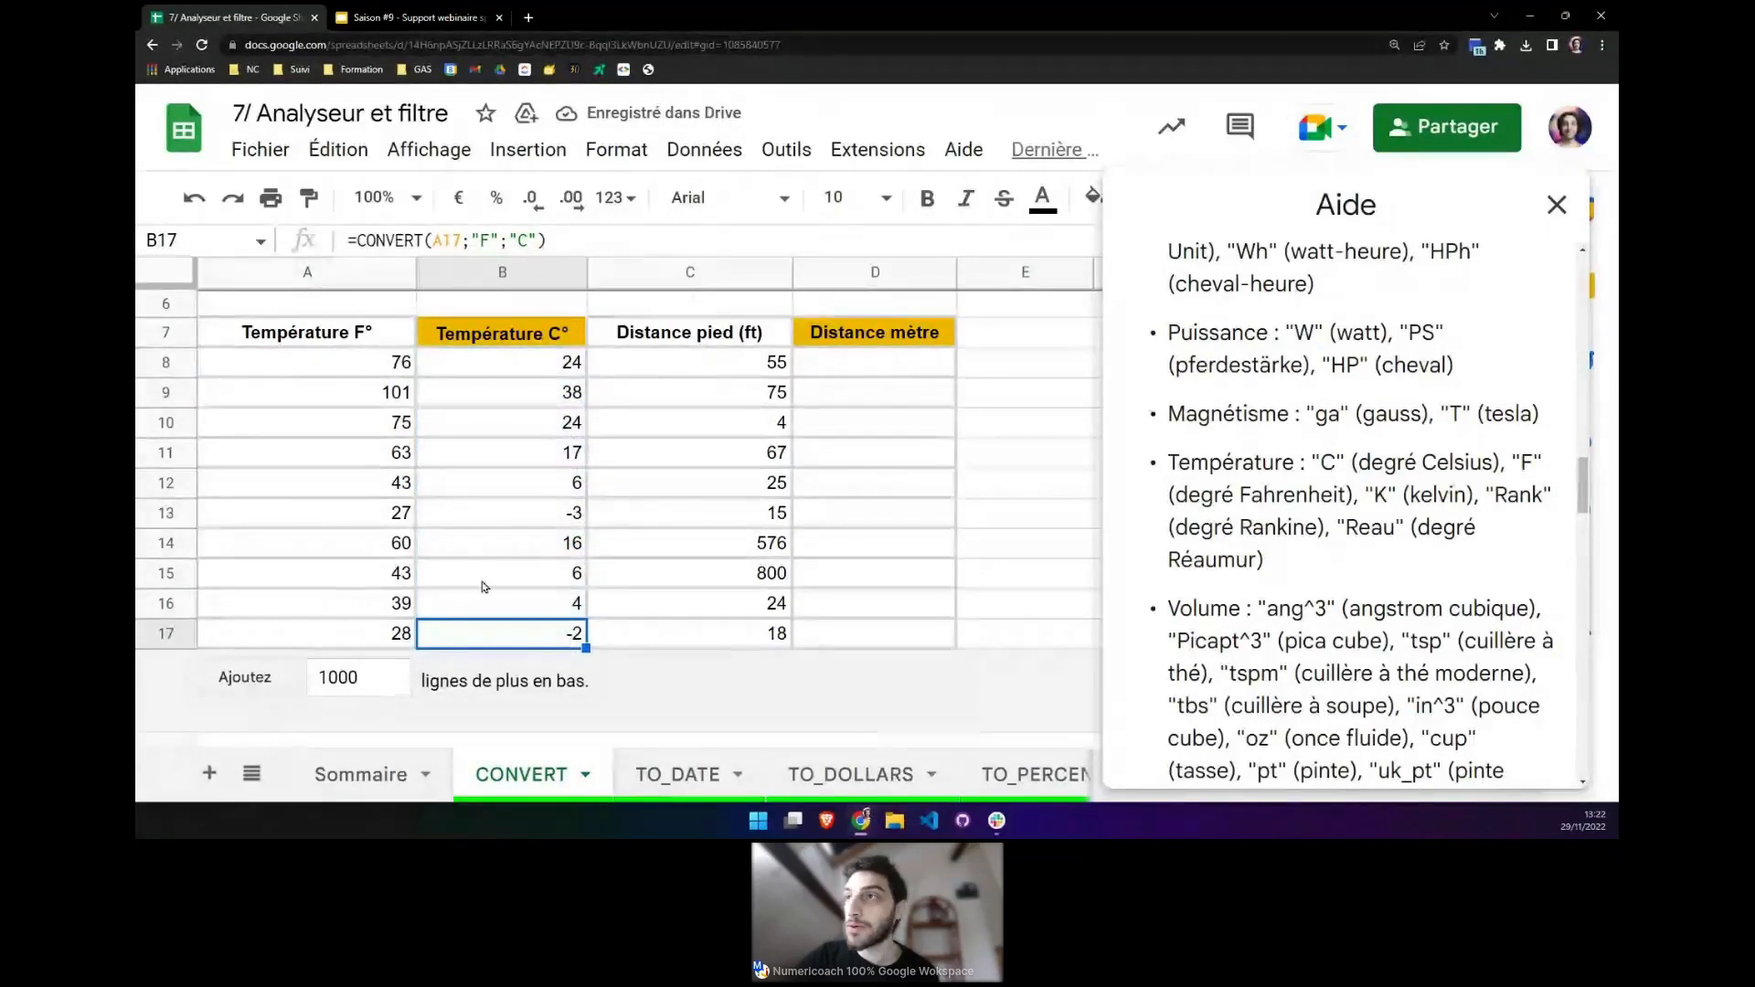
left_click(373, 338)
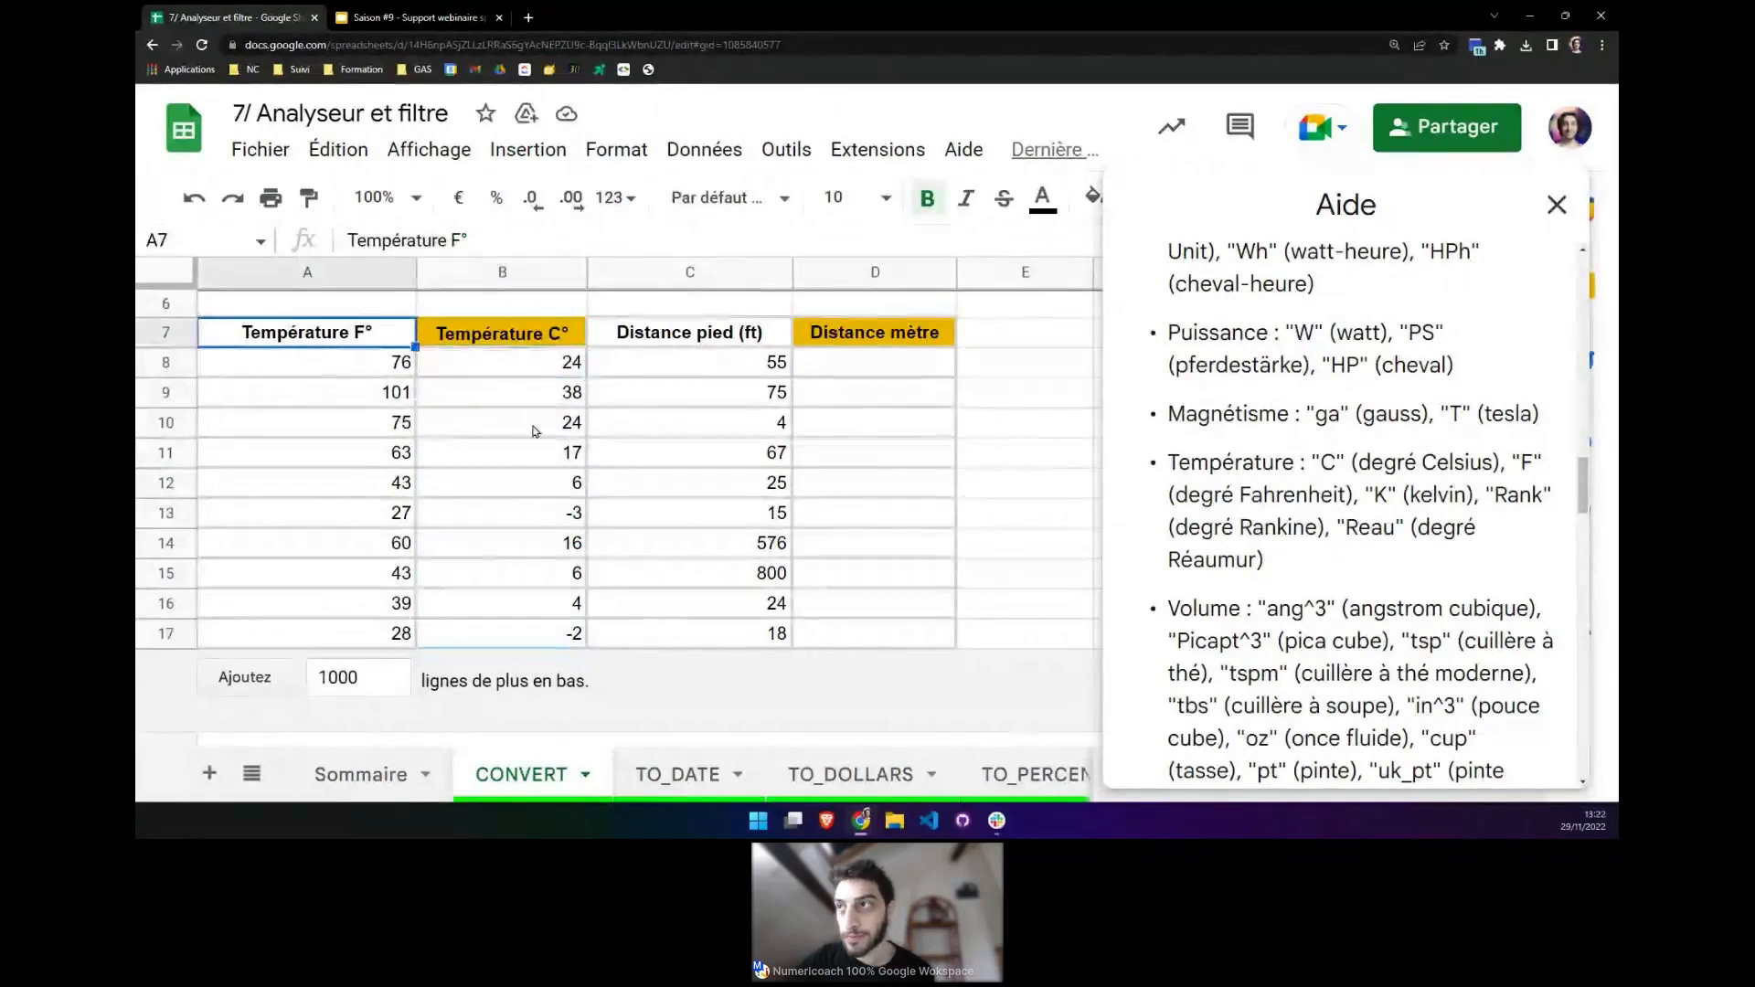
Start a CONVERT formula in D8 under Distance mètre, with C8 as the value to convert.
left_click(839, 364)
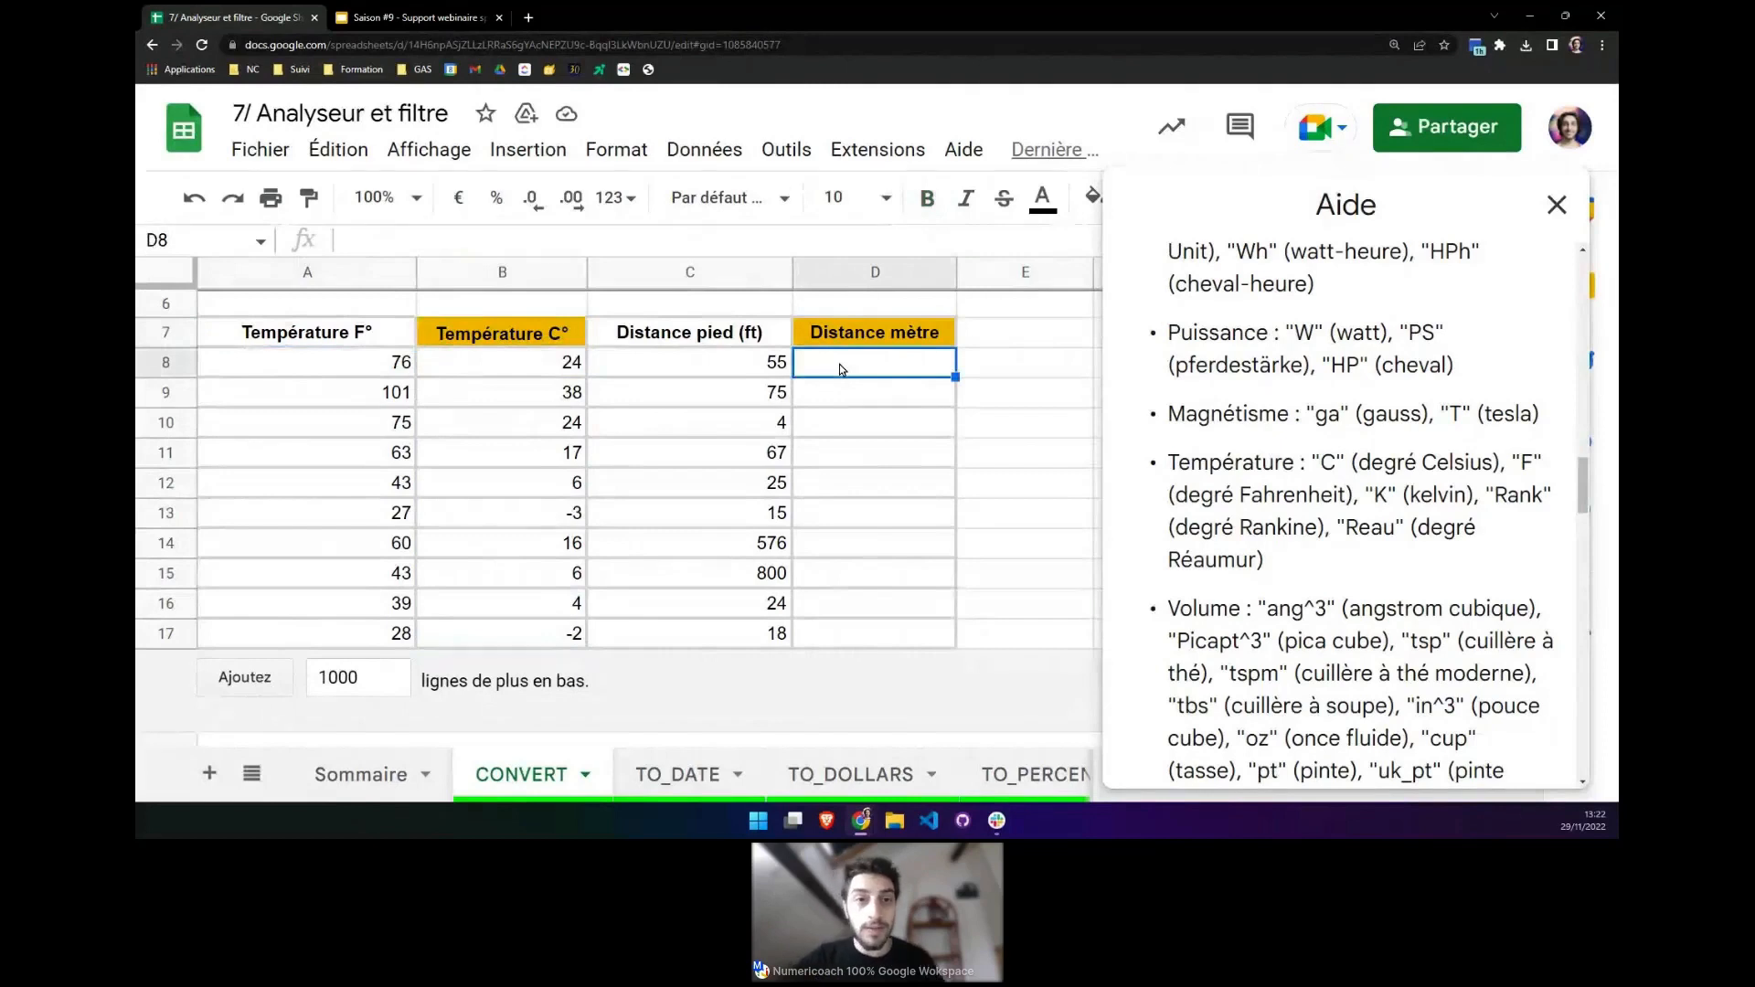
type("=")
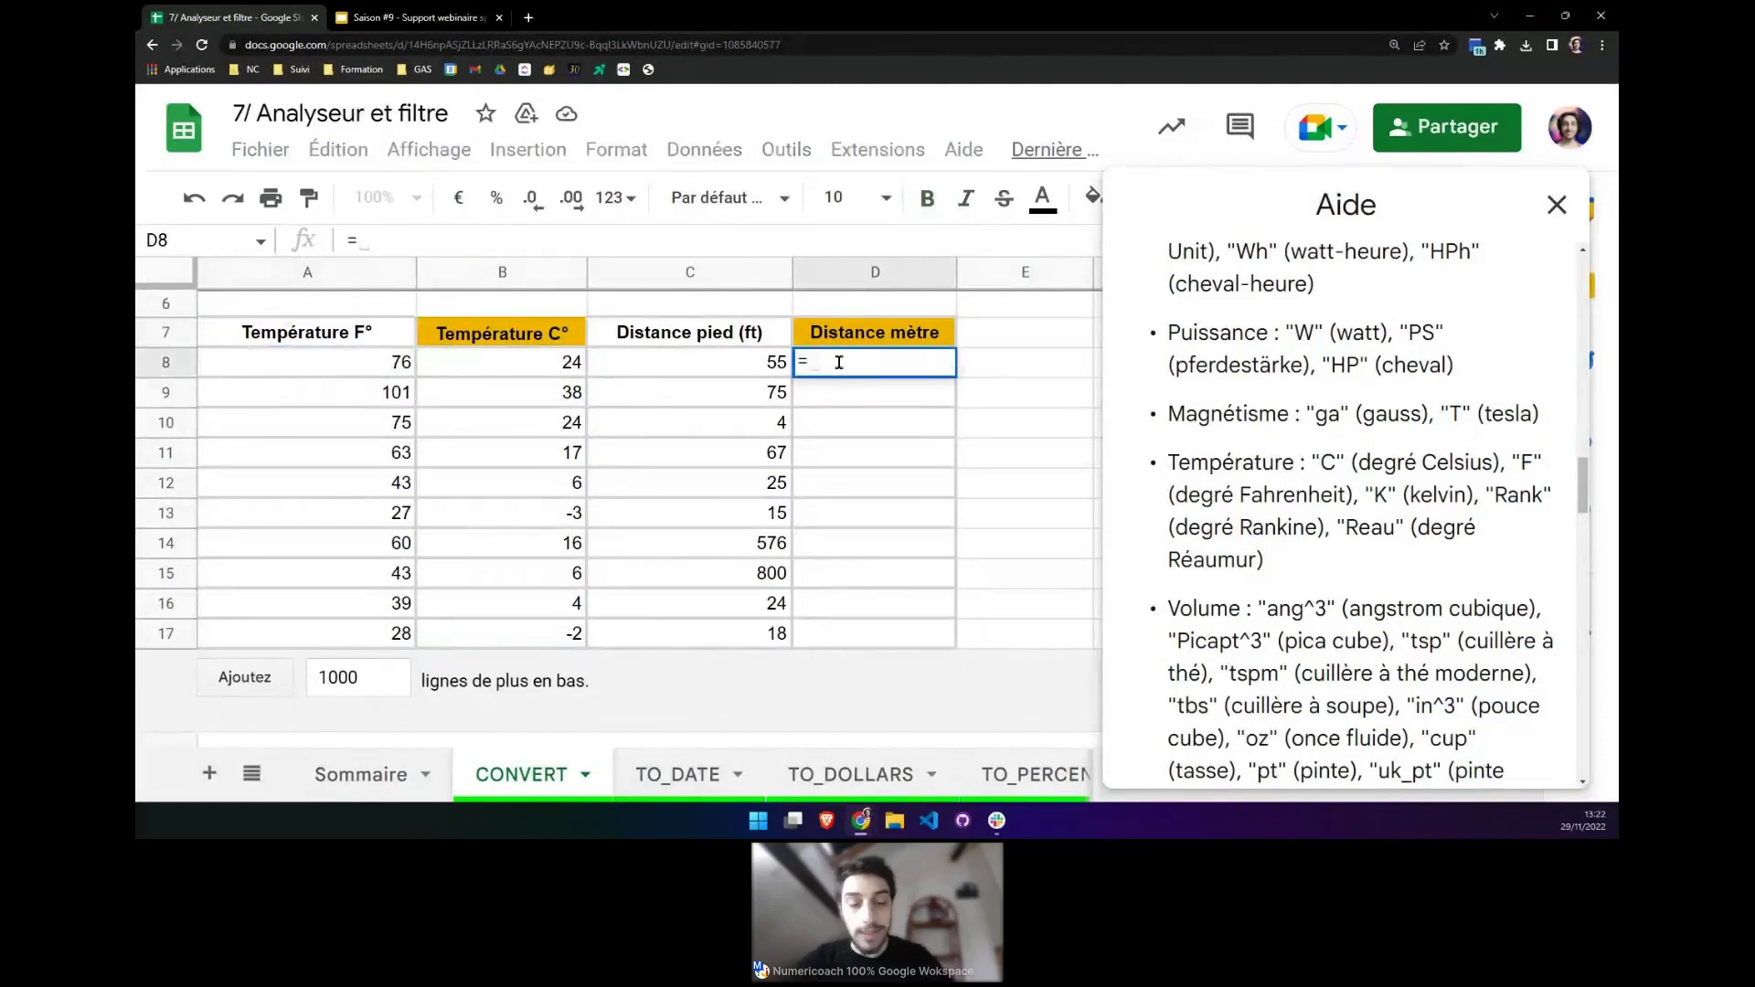
type("C8")
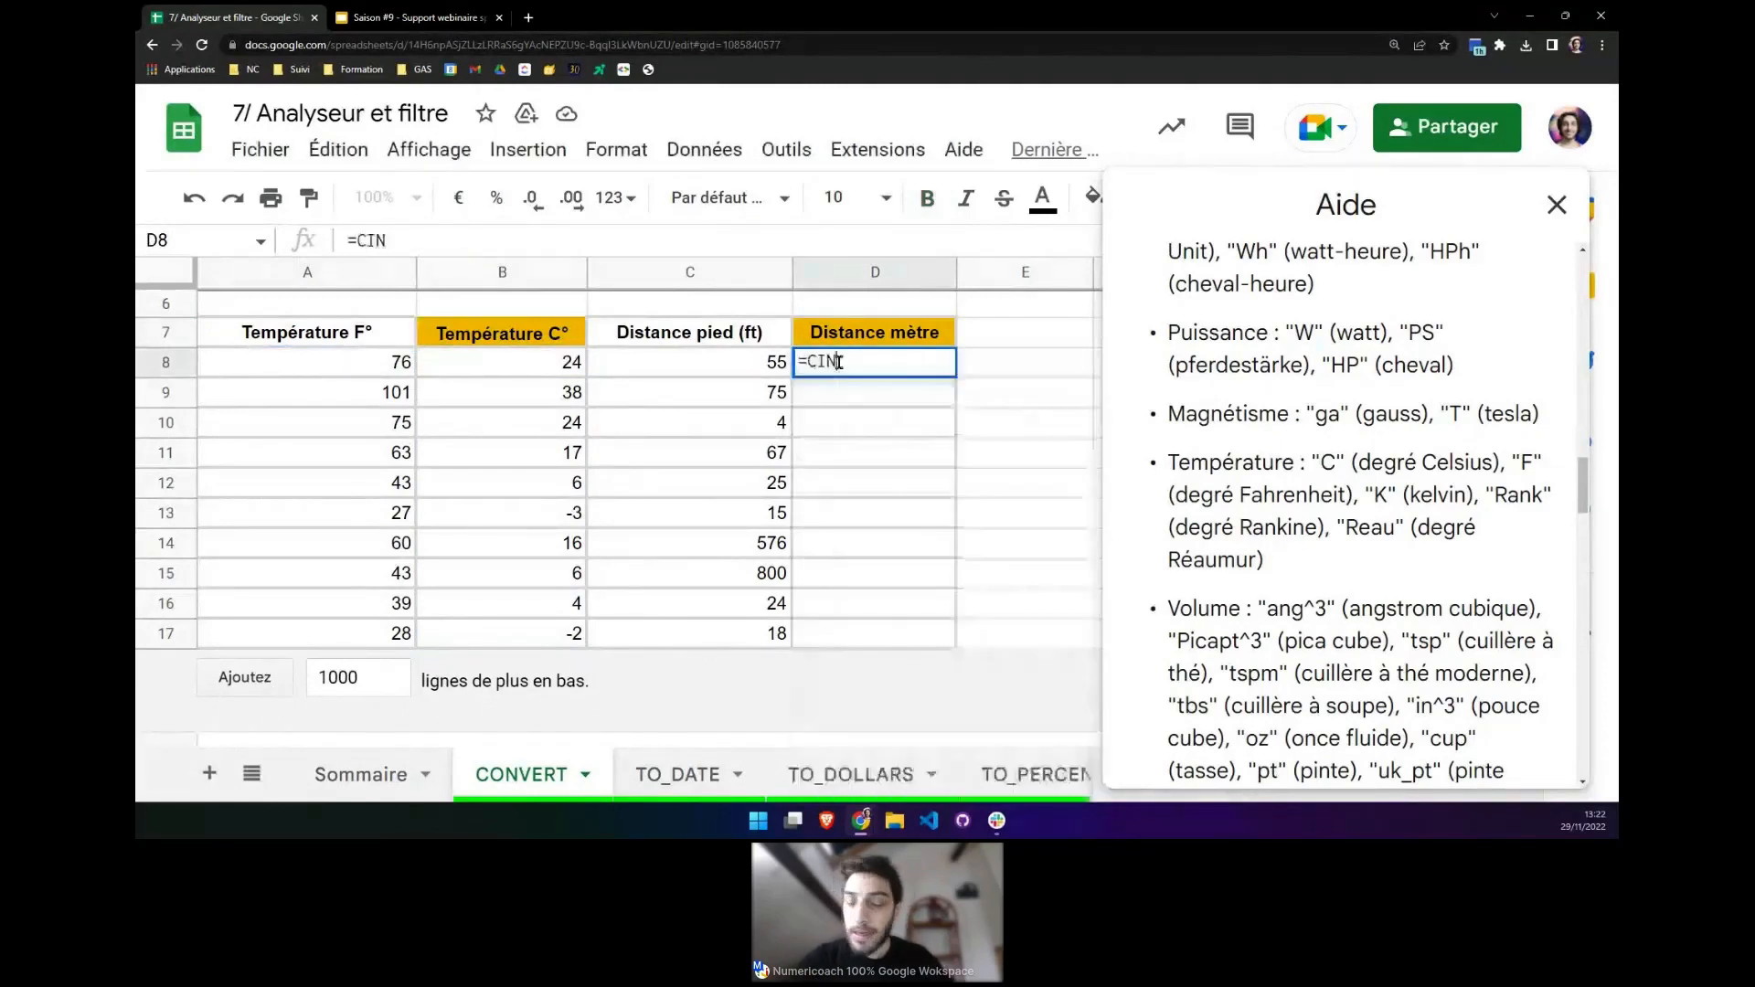
key("BackSpace")
type("ONVERT(")
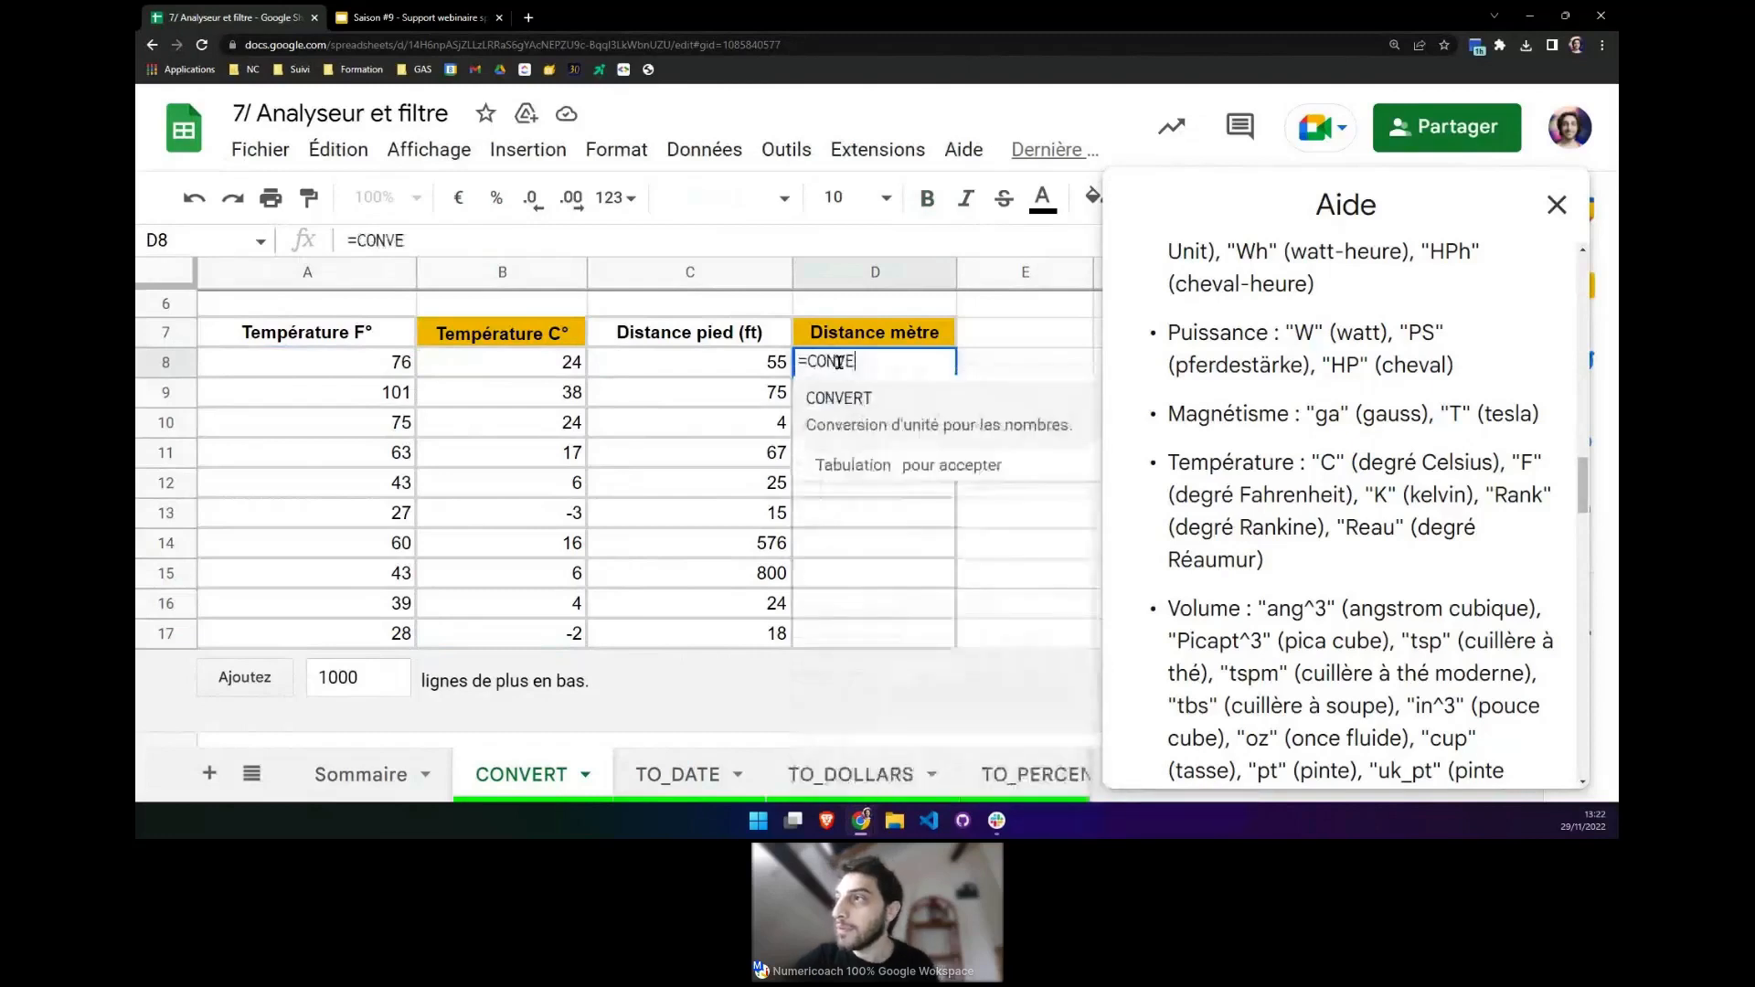
left_click(760, 370)
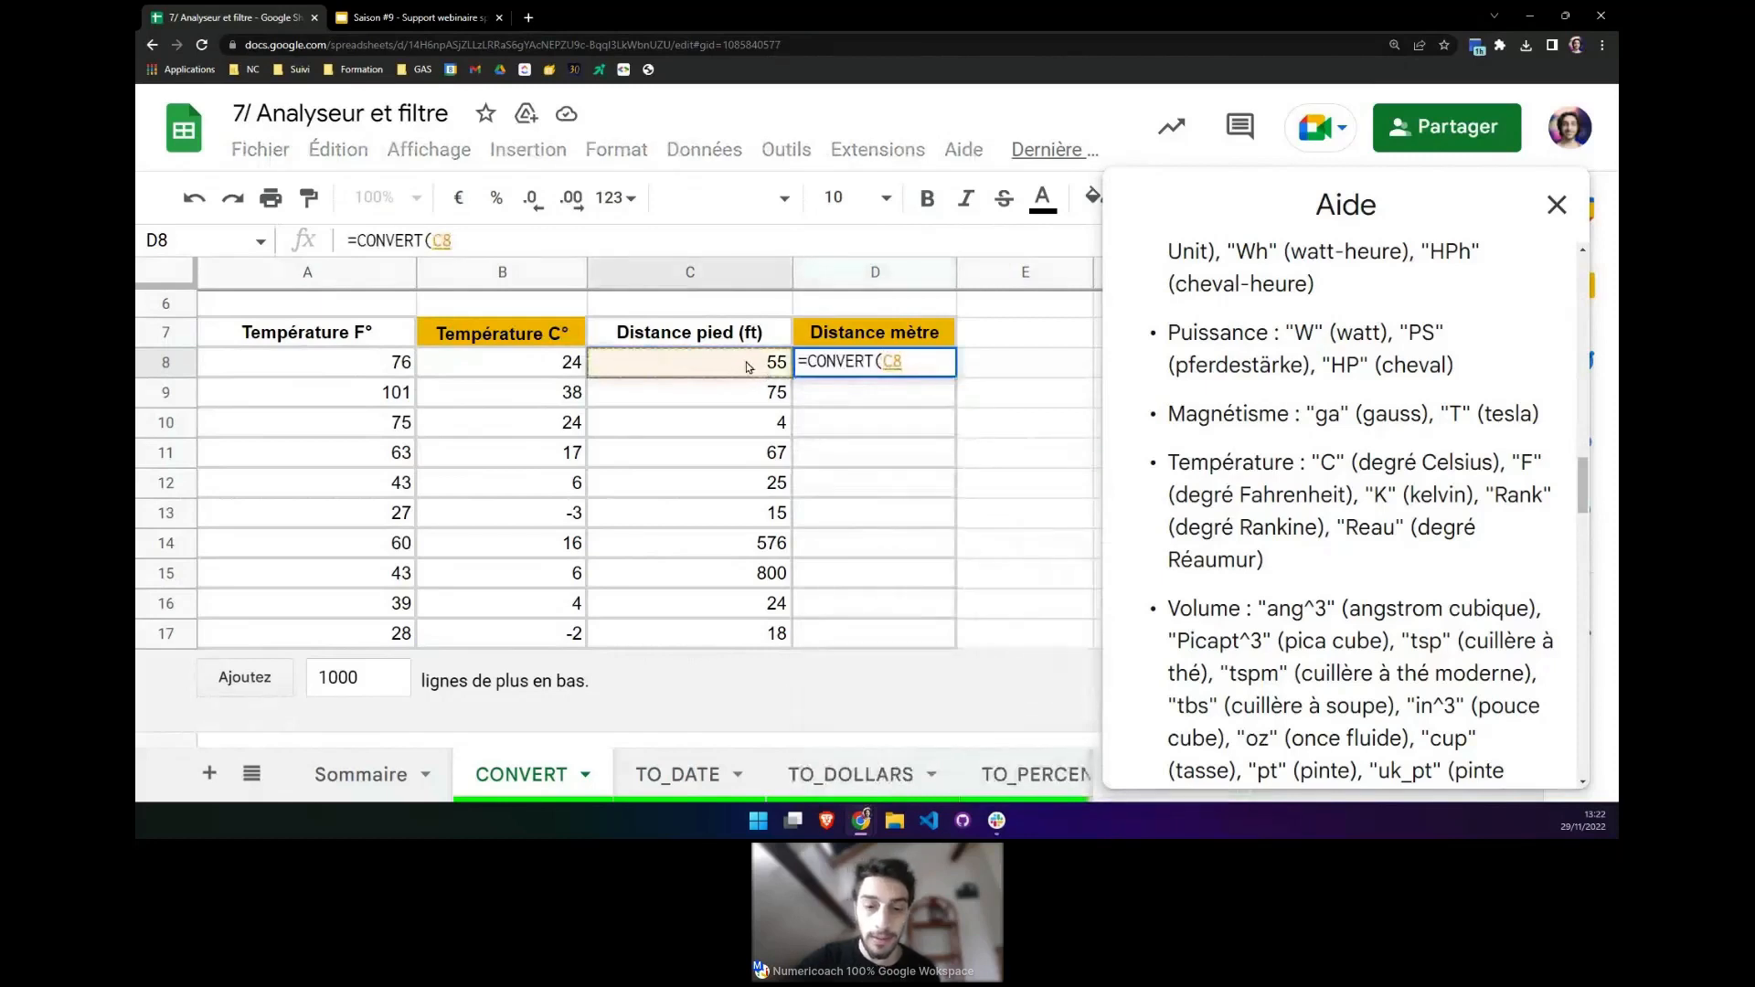
type(";")
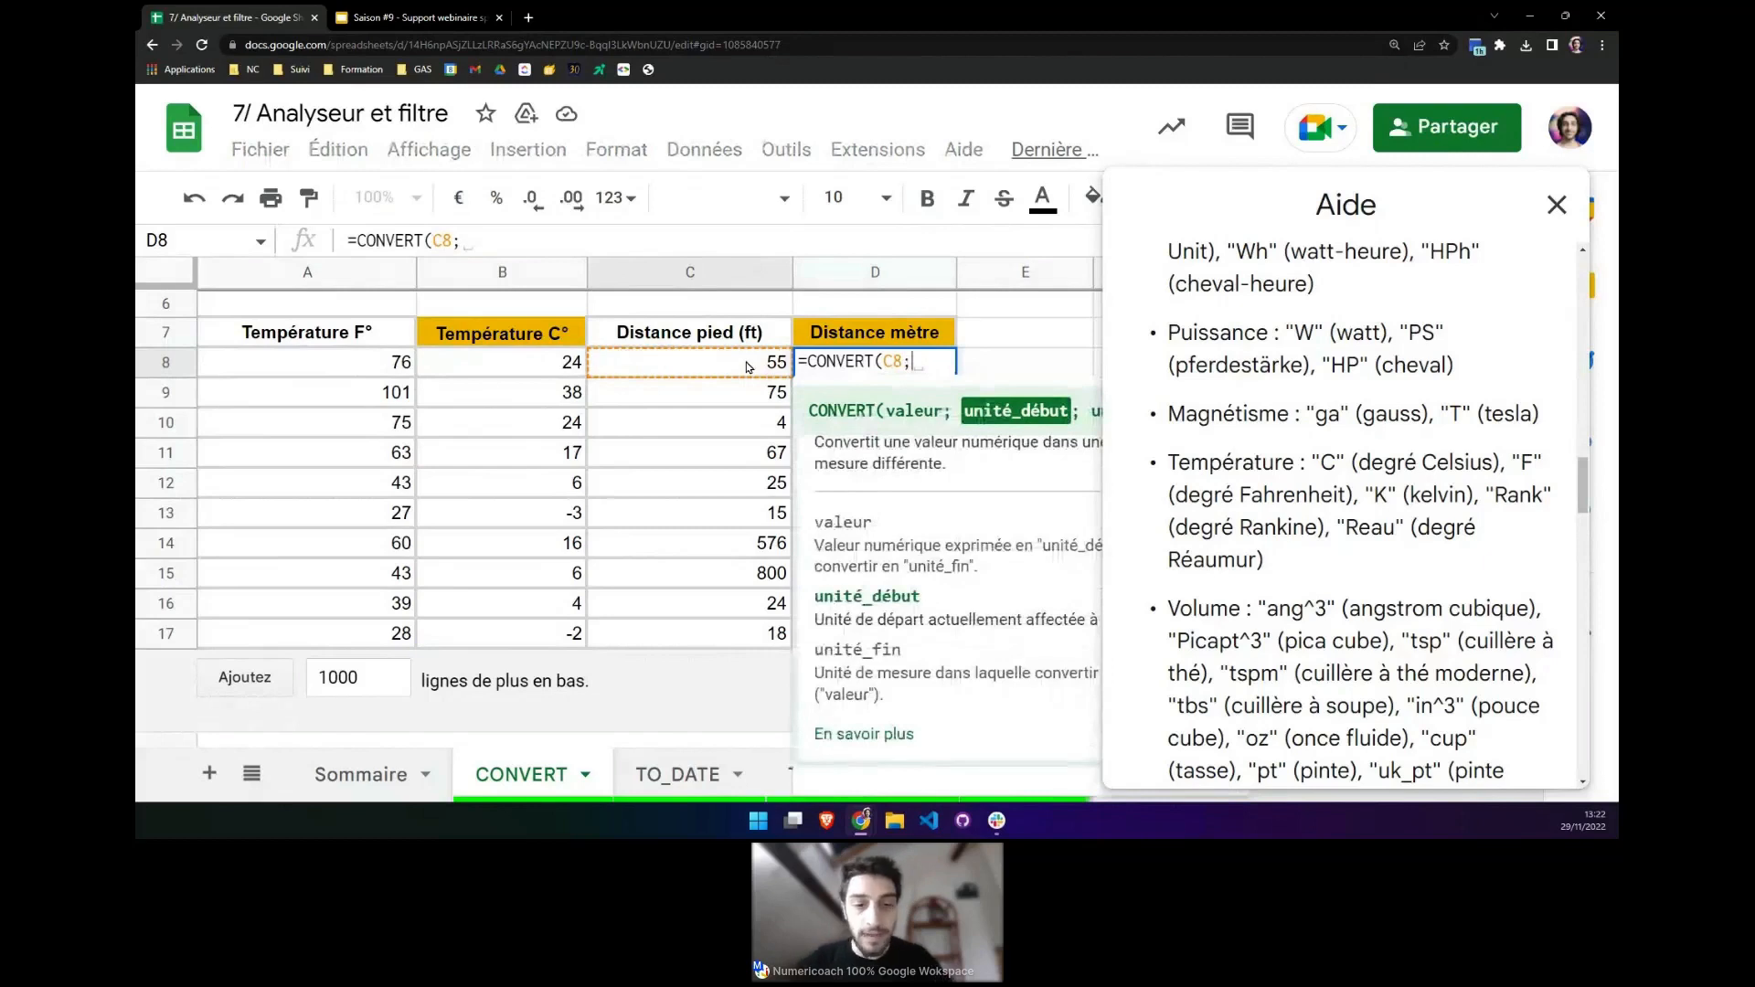
type("\"")
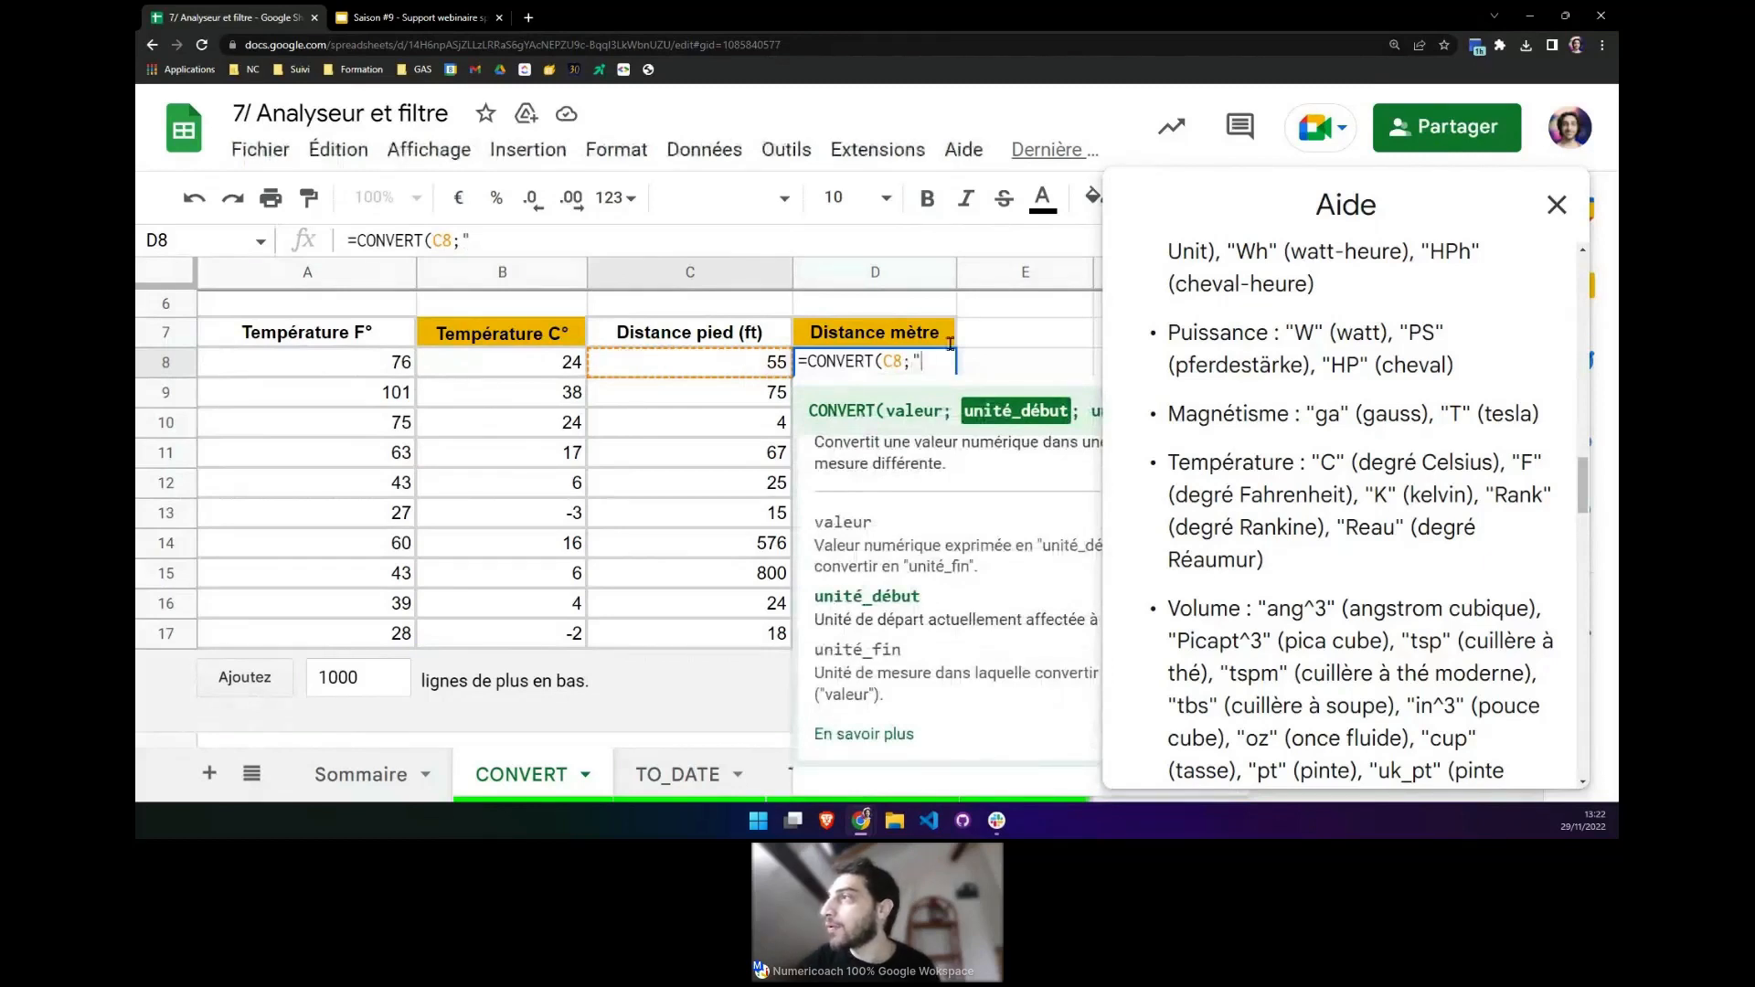
Look up the distance unit codes in the CONVERT help and enter "ft" as the formula's start unit.
scroll(1426, 498, "up", 2)
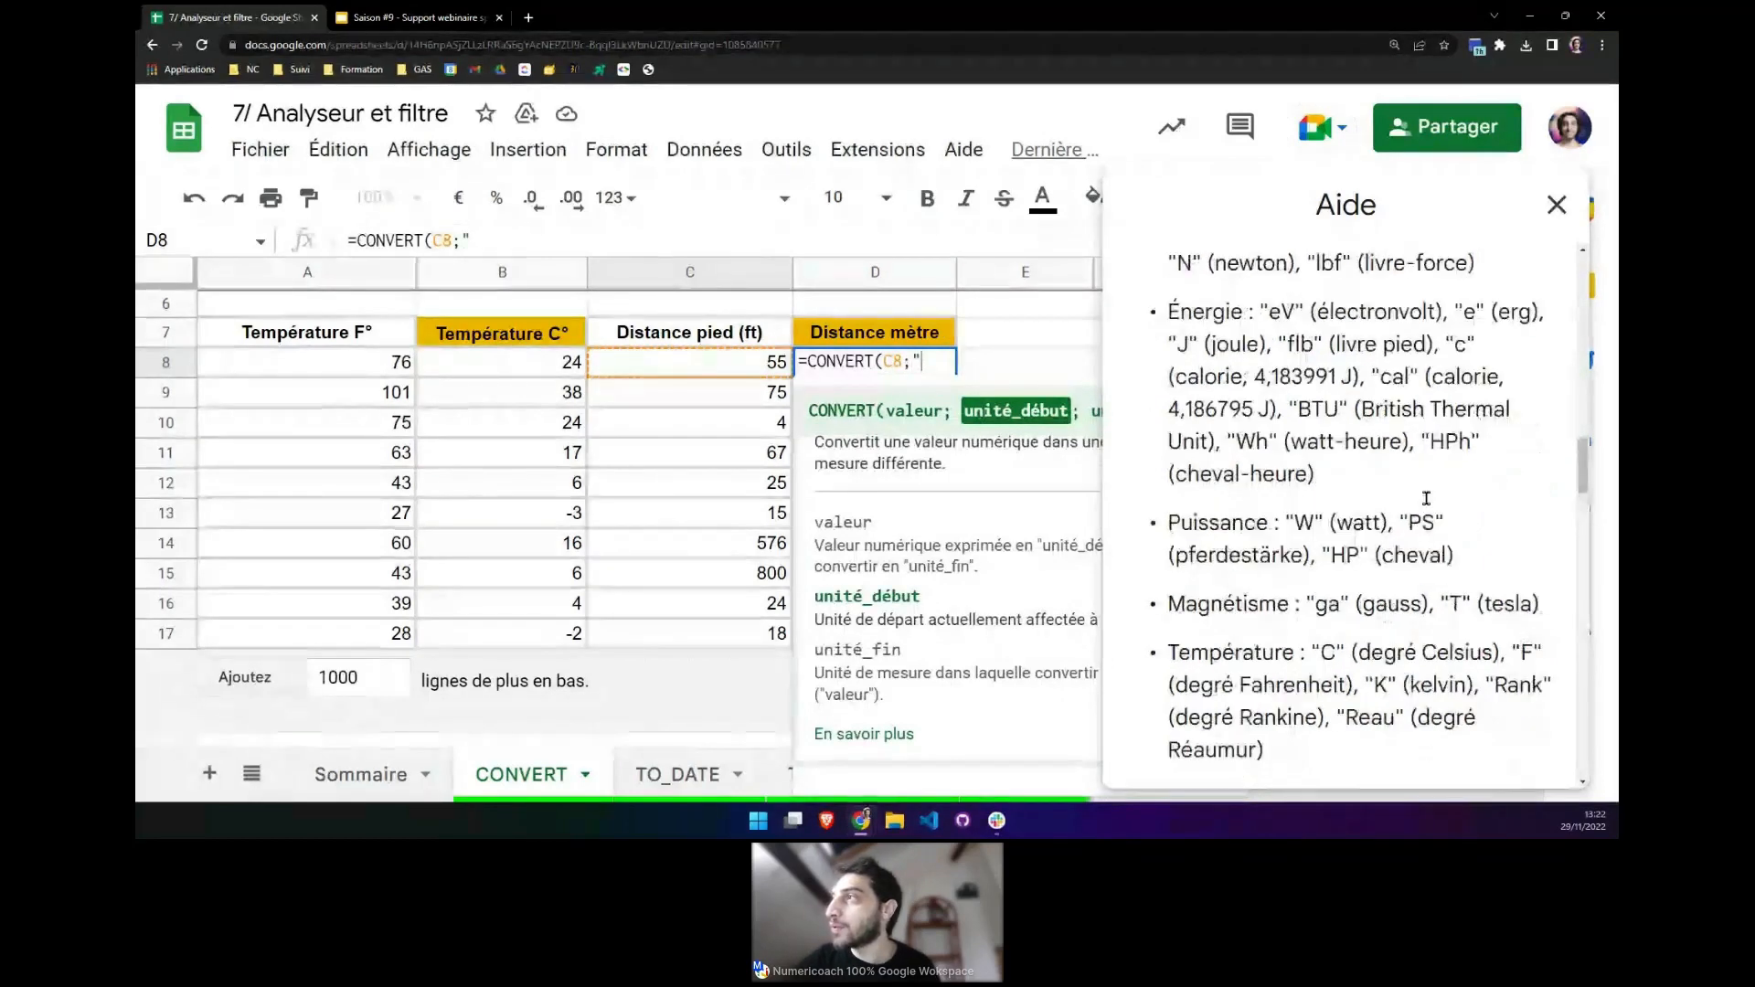
scroll(1426, 498, "up", 1)
scroll(1426, 498, "up", 4)
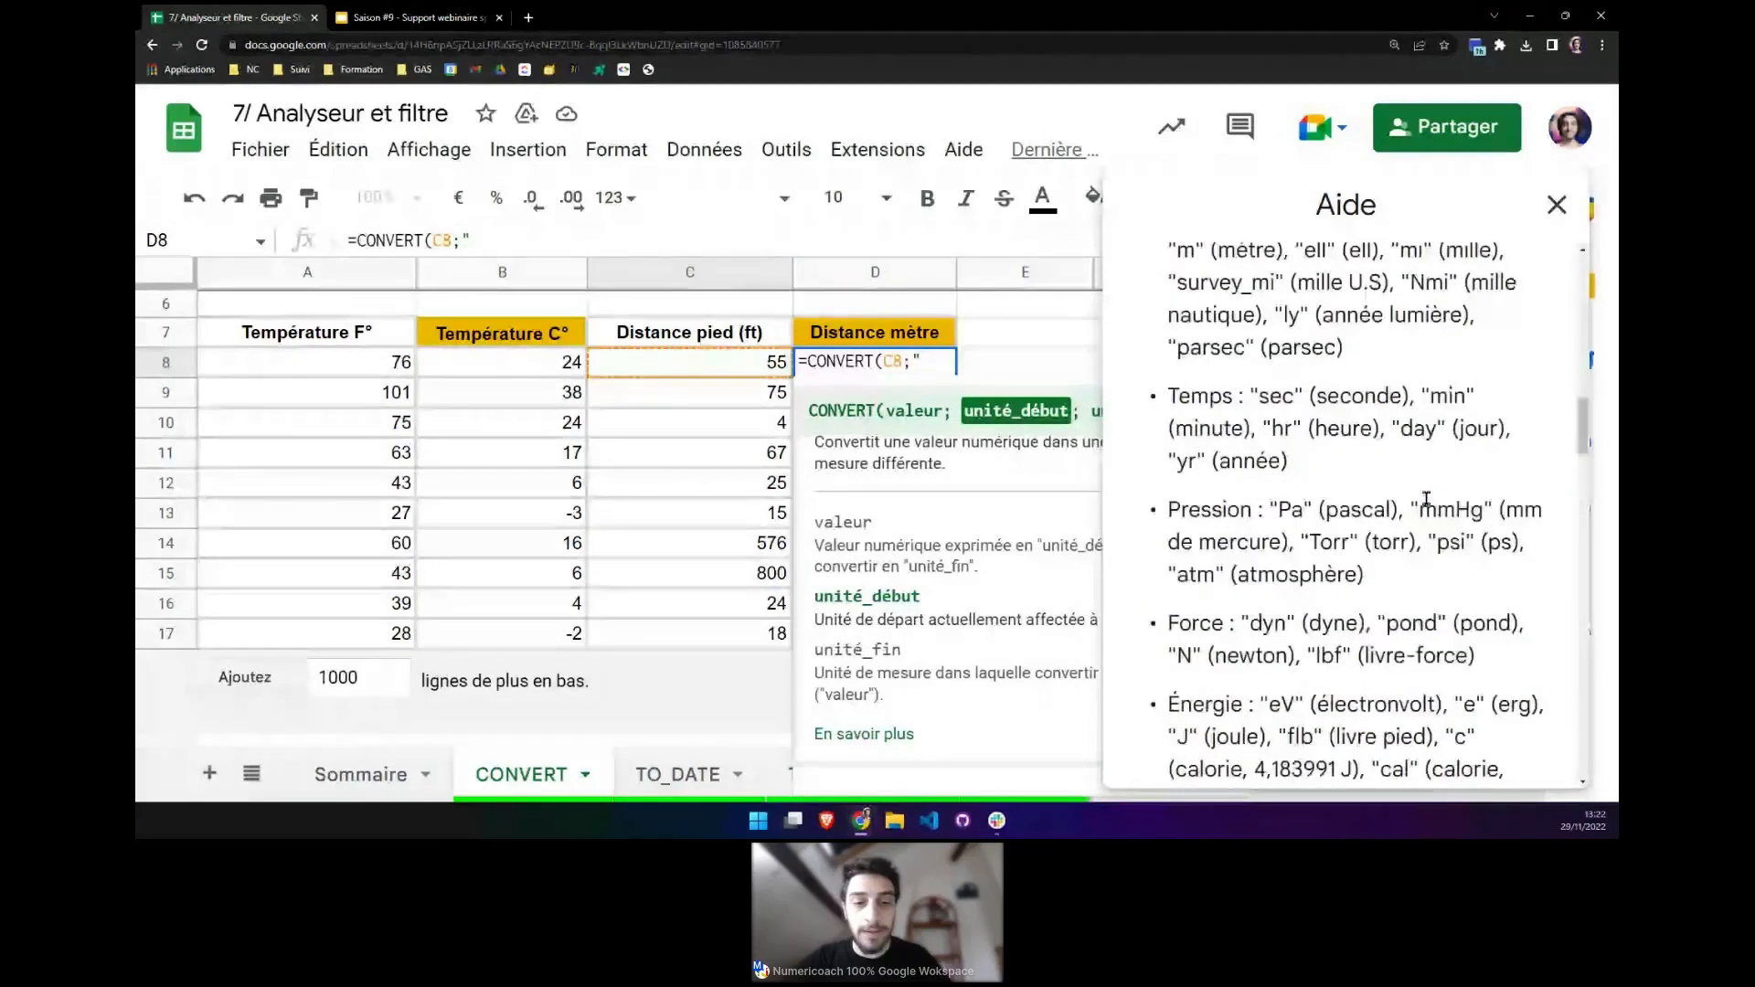
scroll(1426, 499, "up", 3)
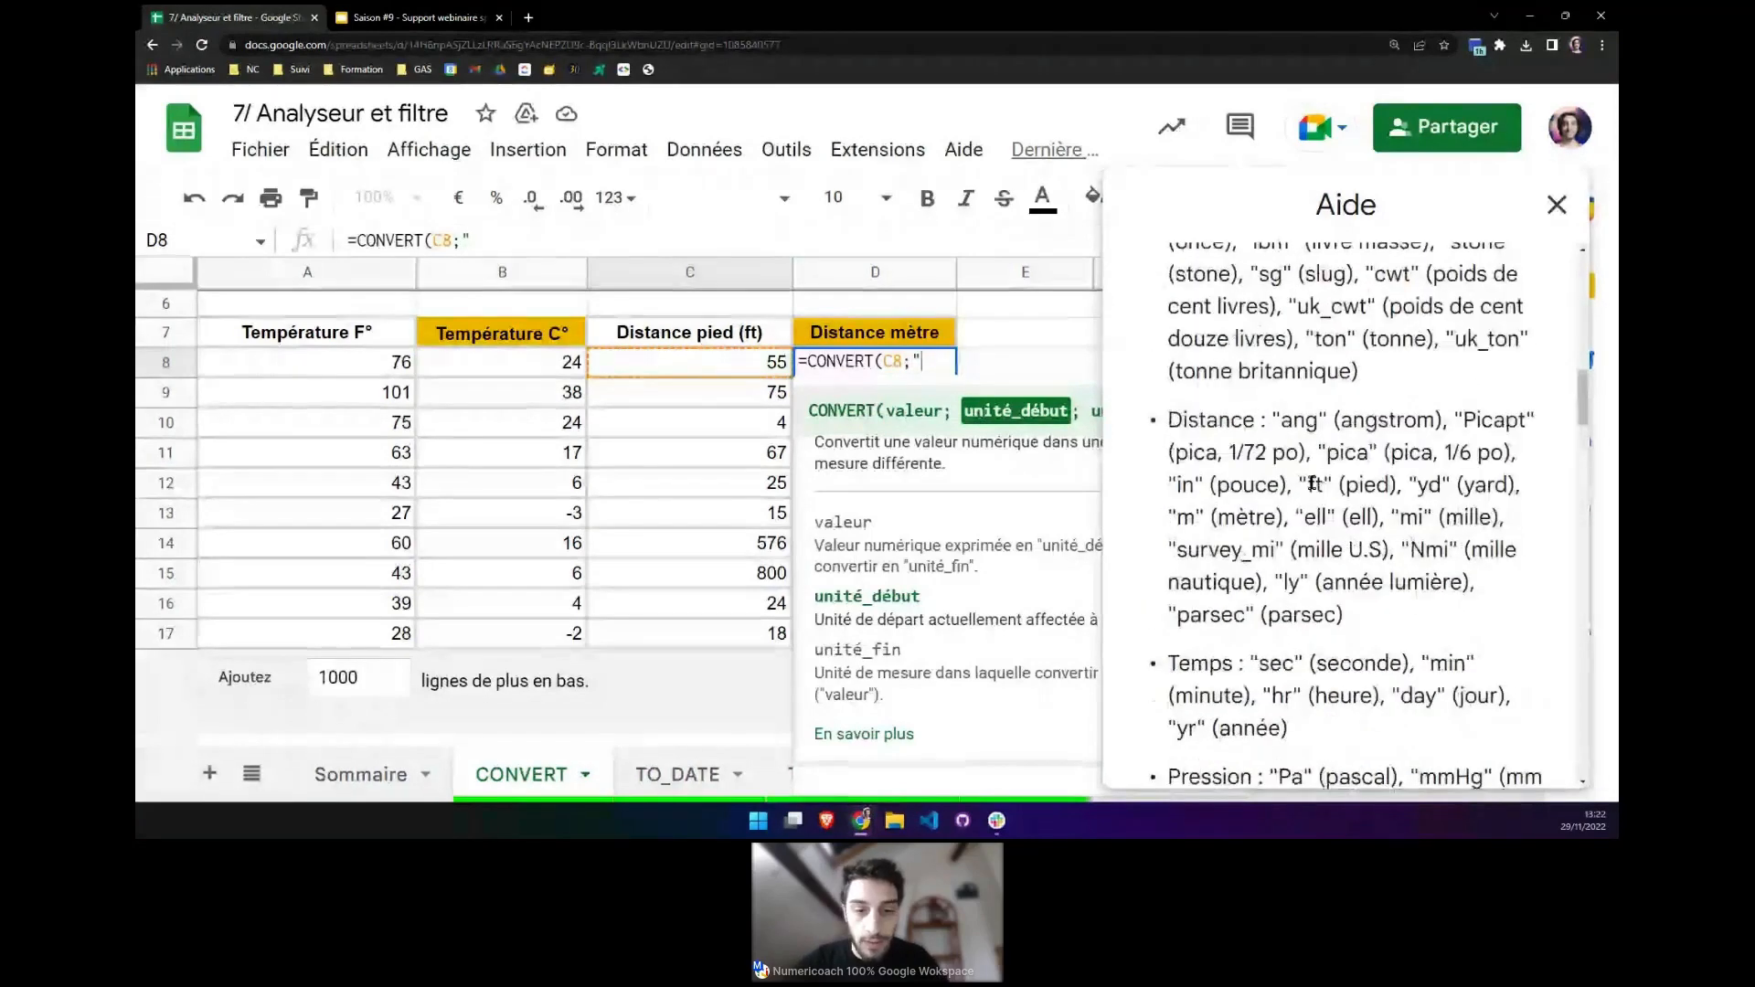
type("ft\";")
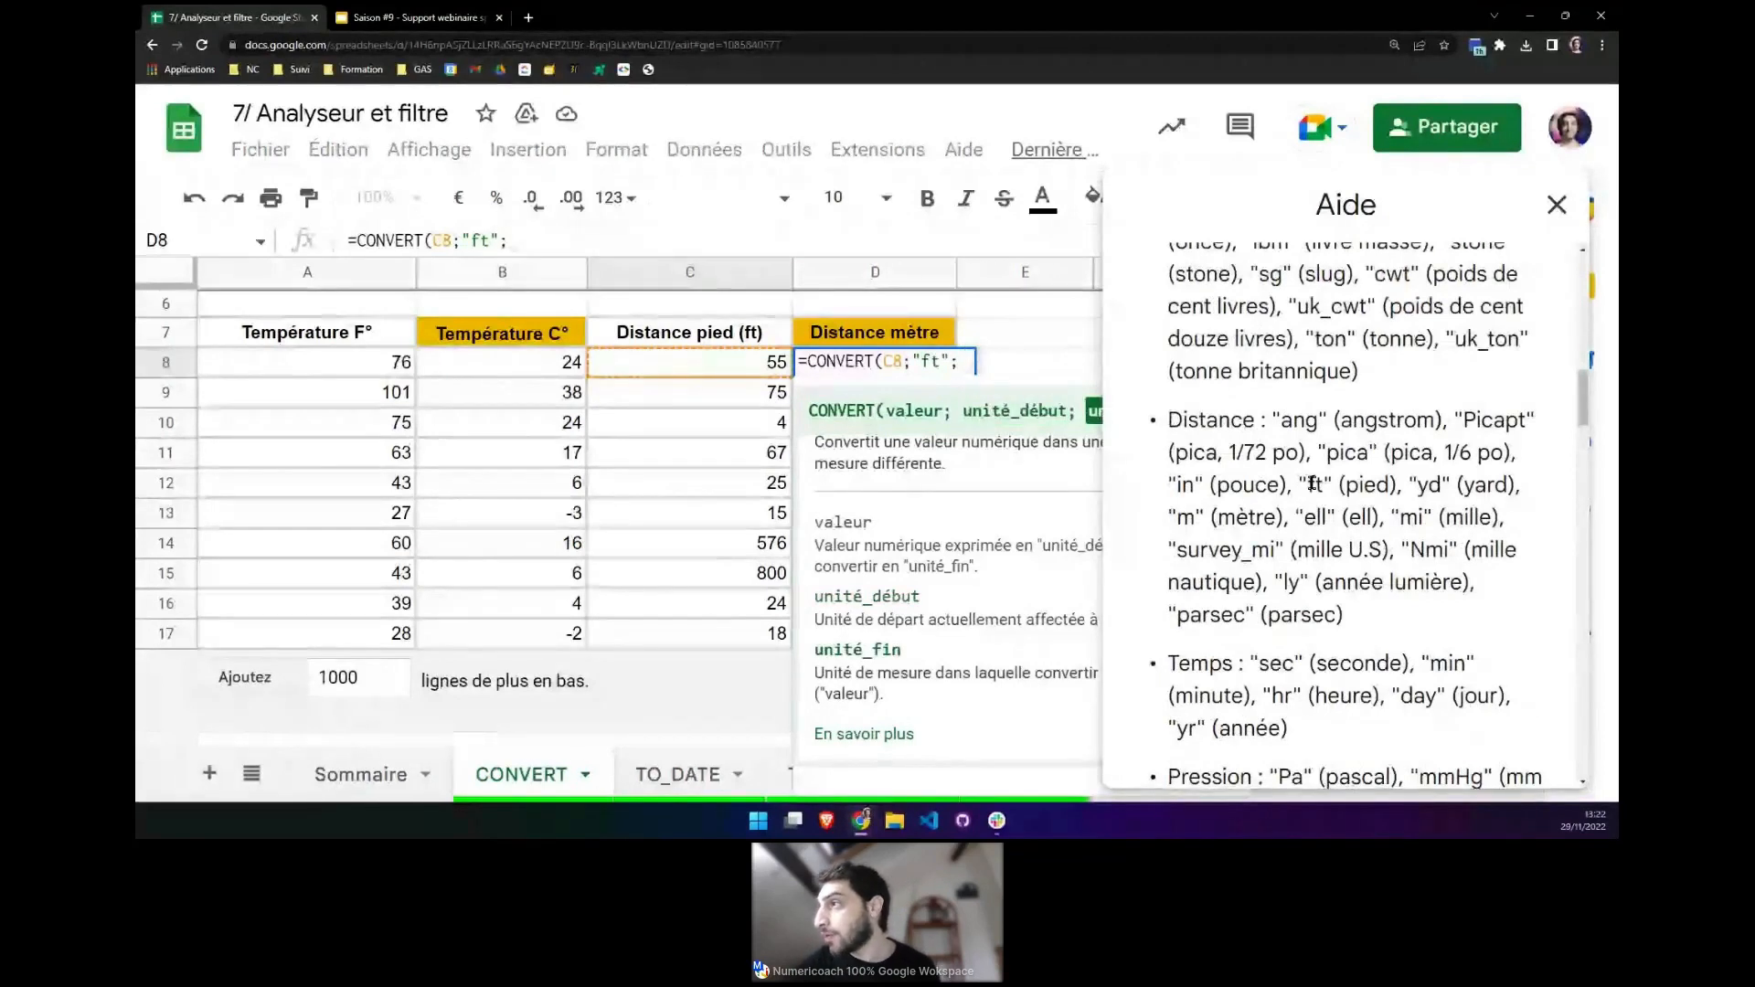
Complete the D8 formula with "m" as the end unit and accept the autofill suggestion for the rest of the column.
double_click(1184, 517)
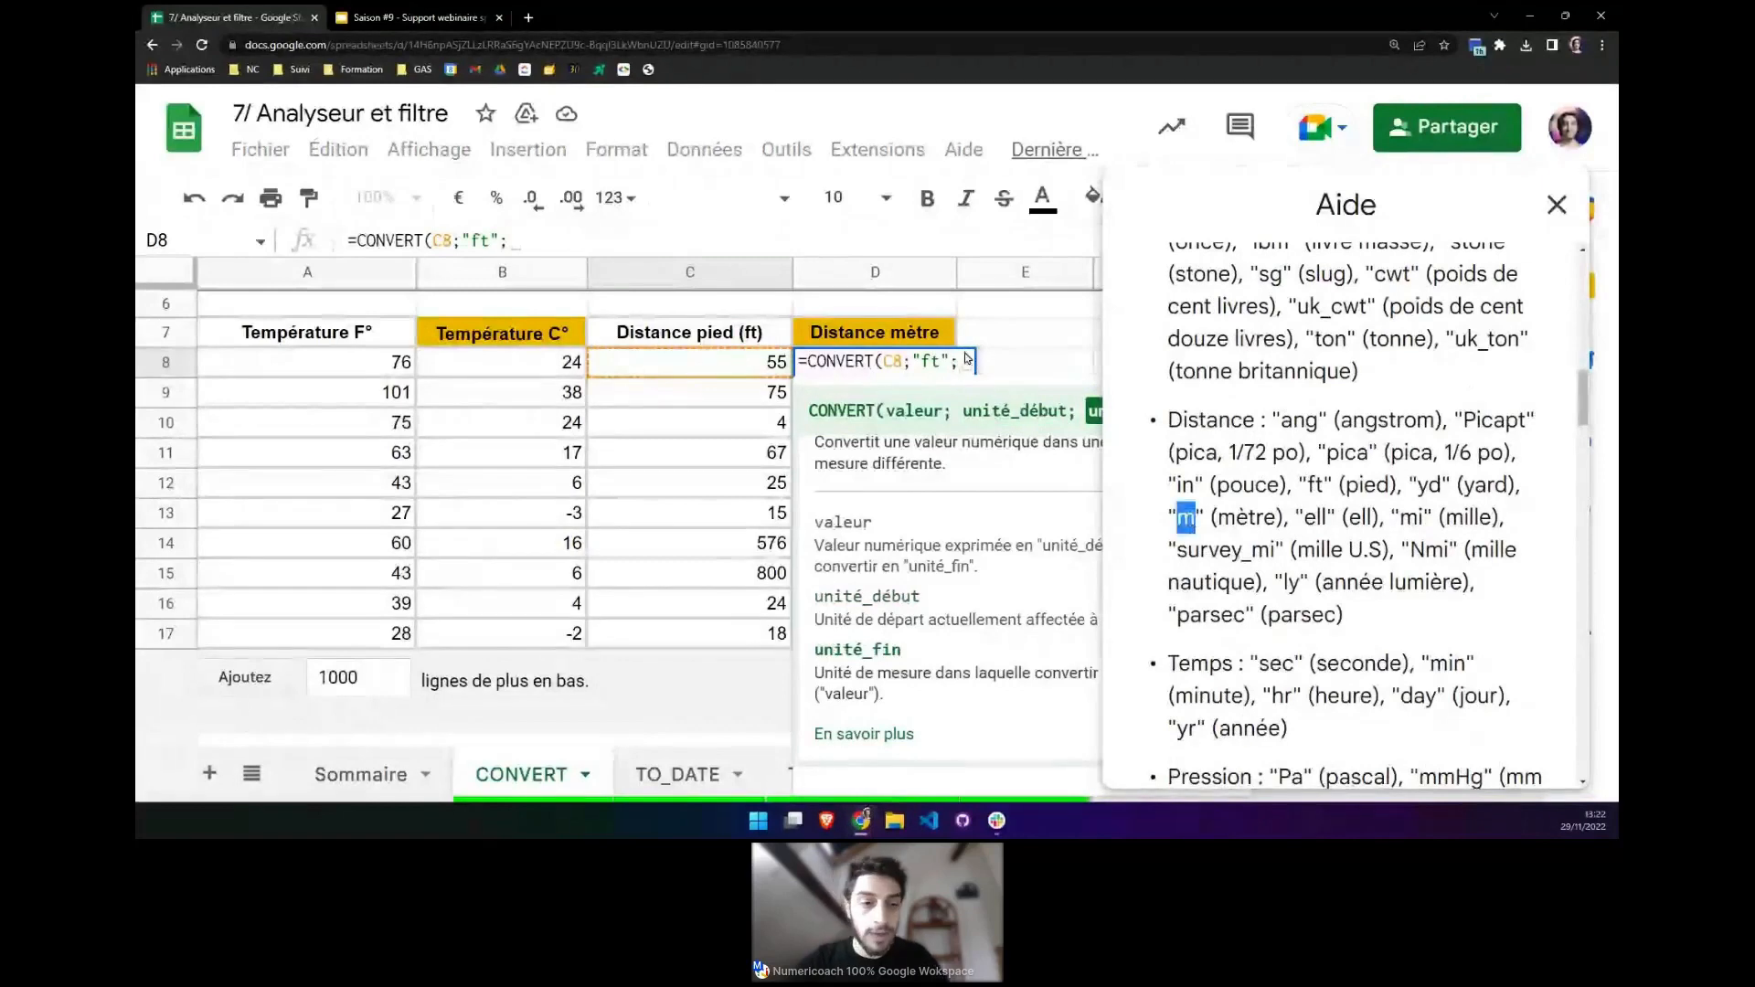
left_click(962, 363)
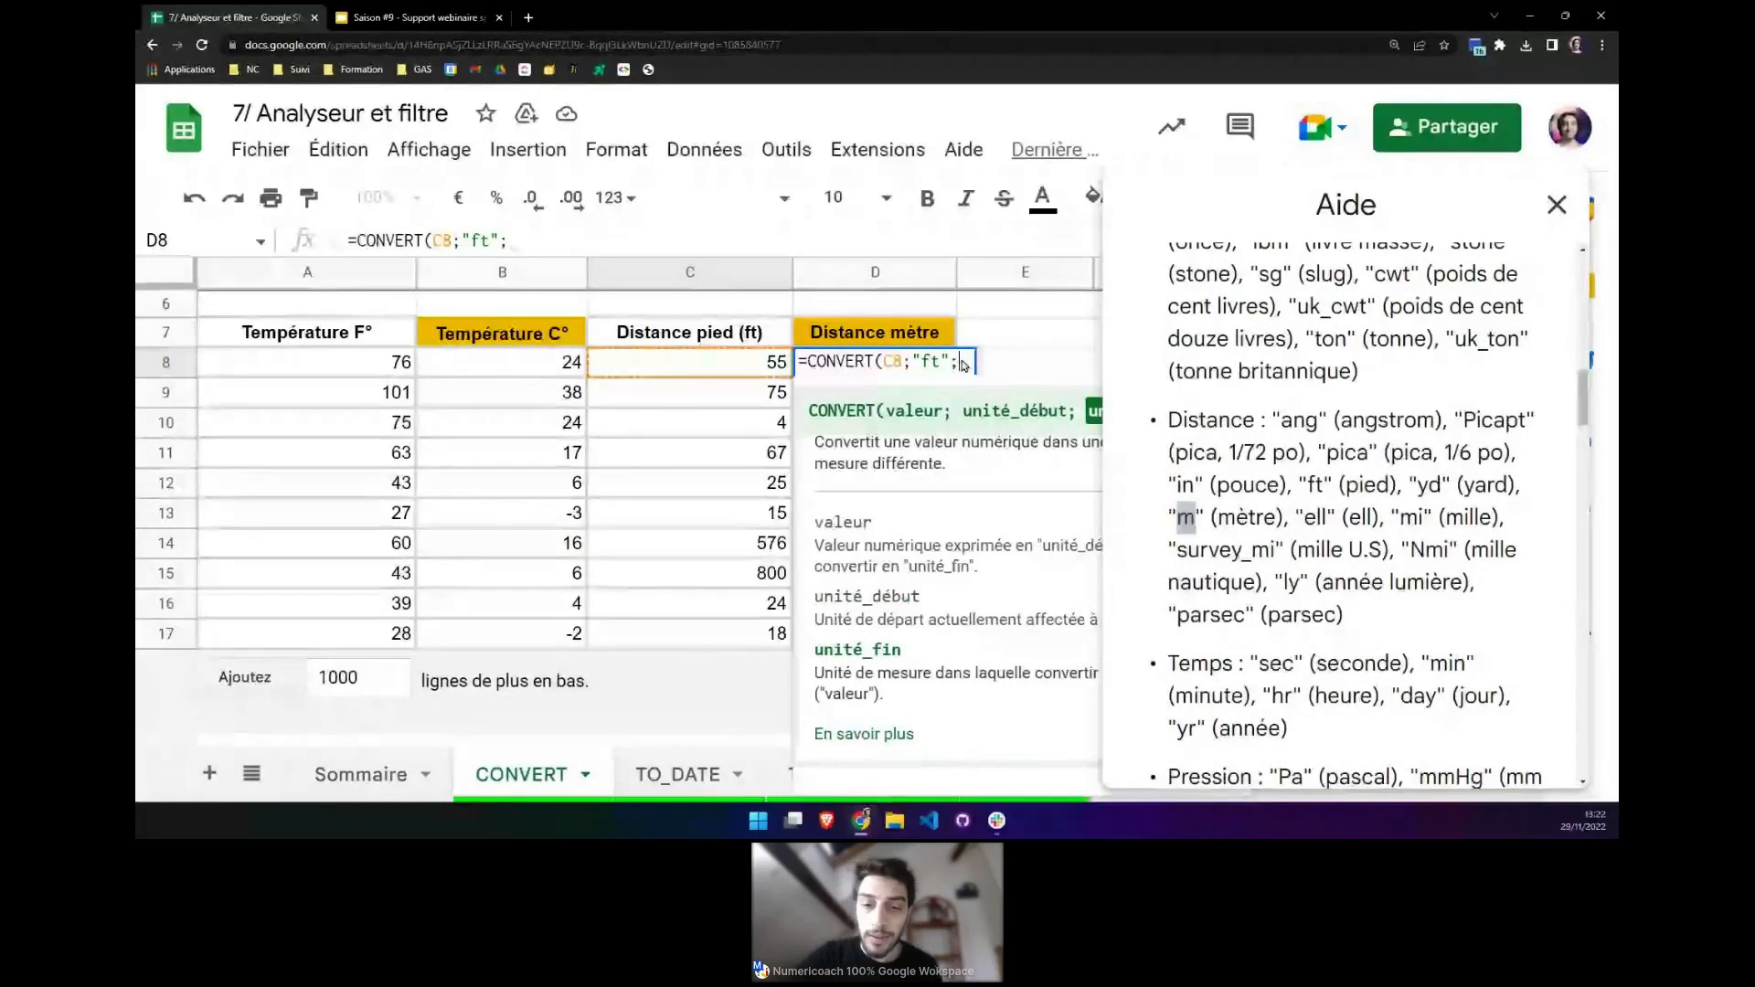
type("\"m\"")
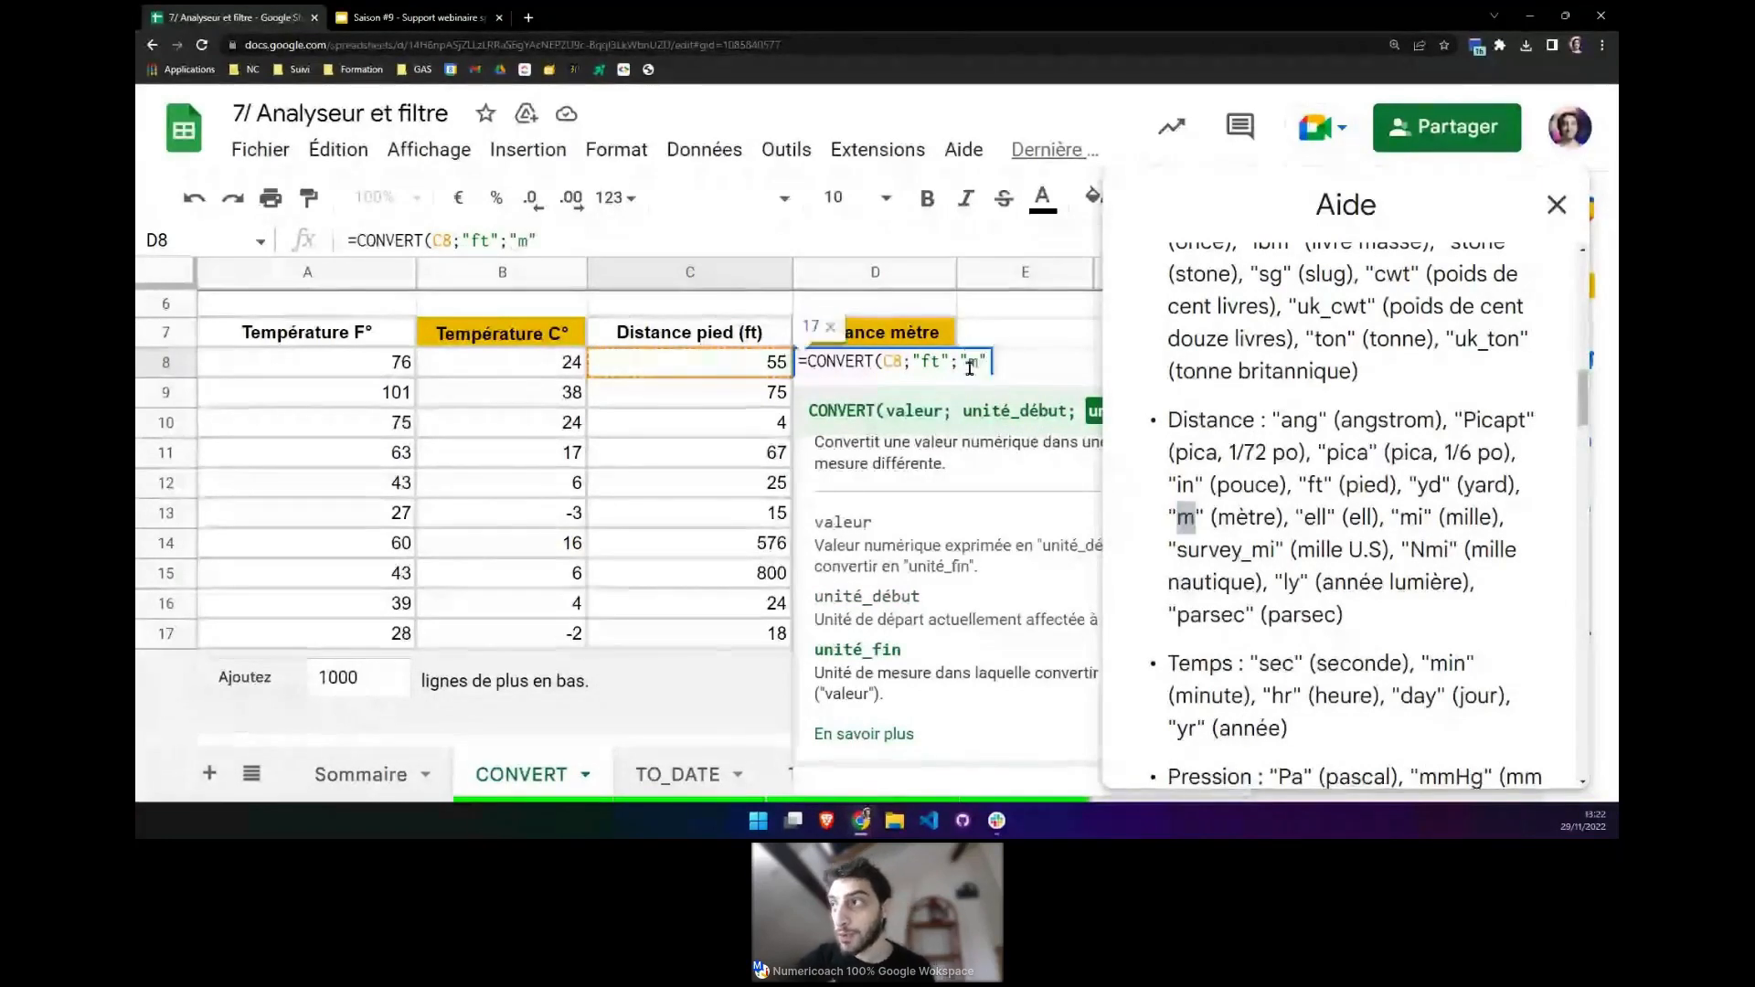
type(")")
key("Return")
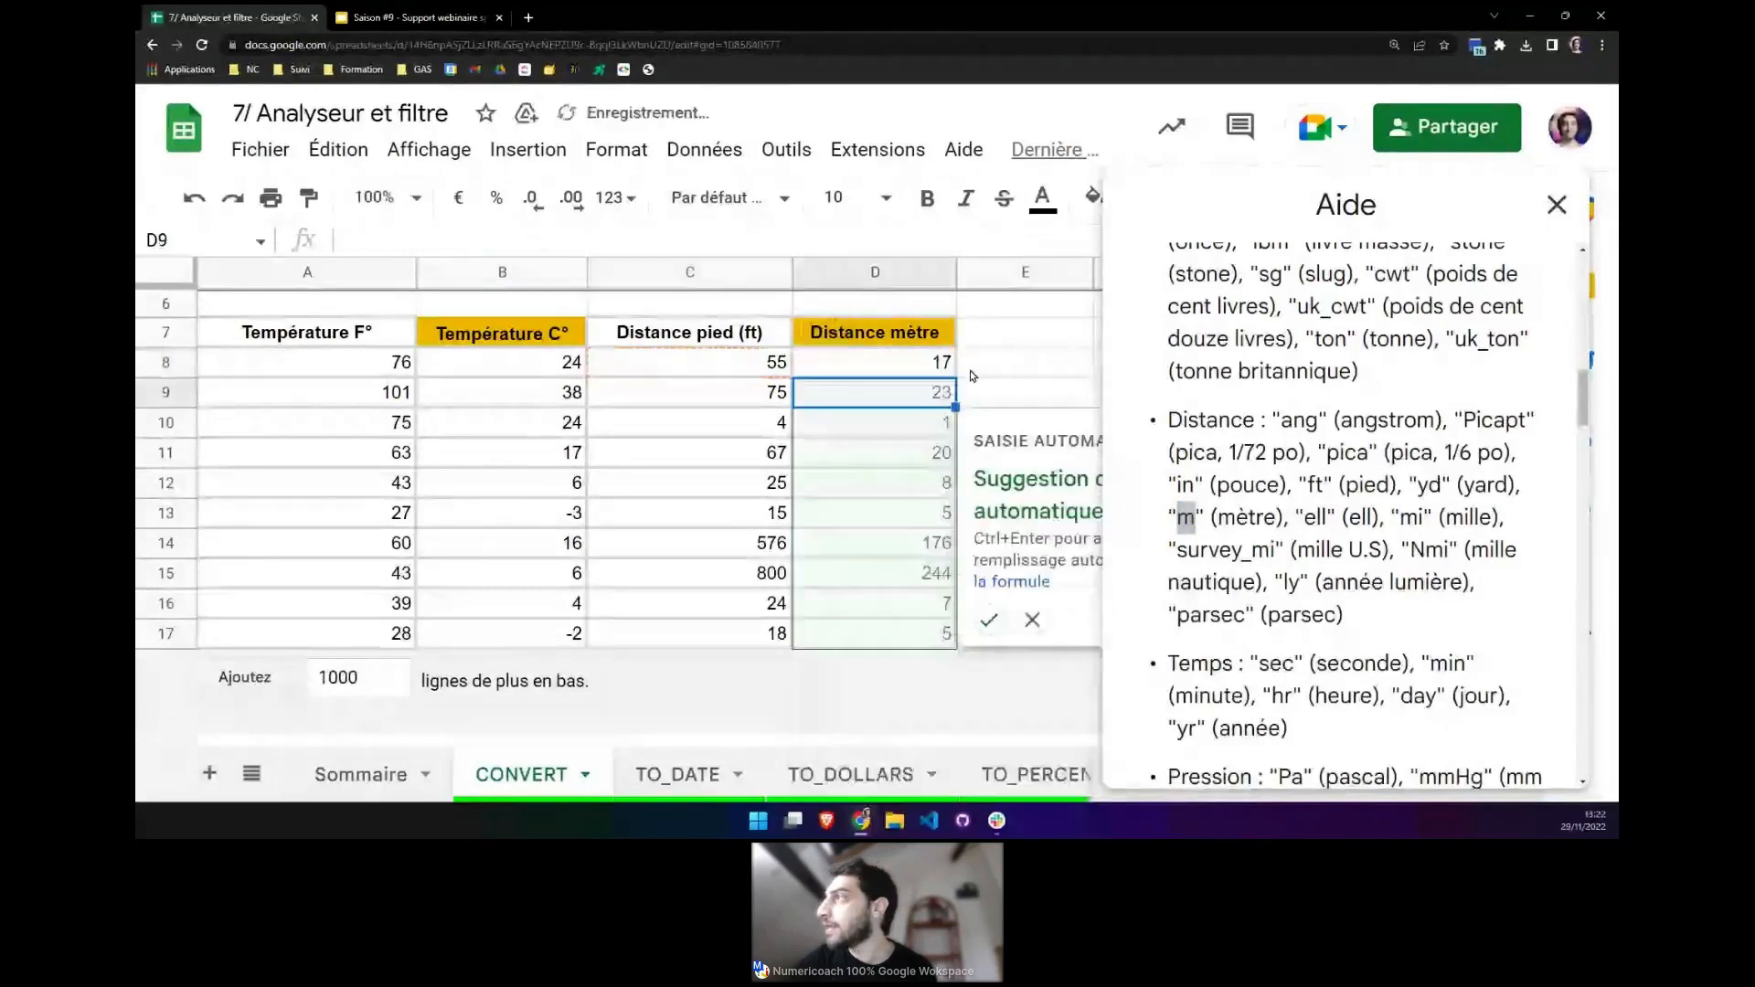
key("ctrl+Return")
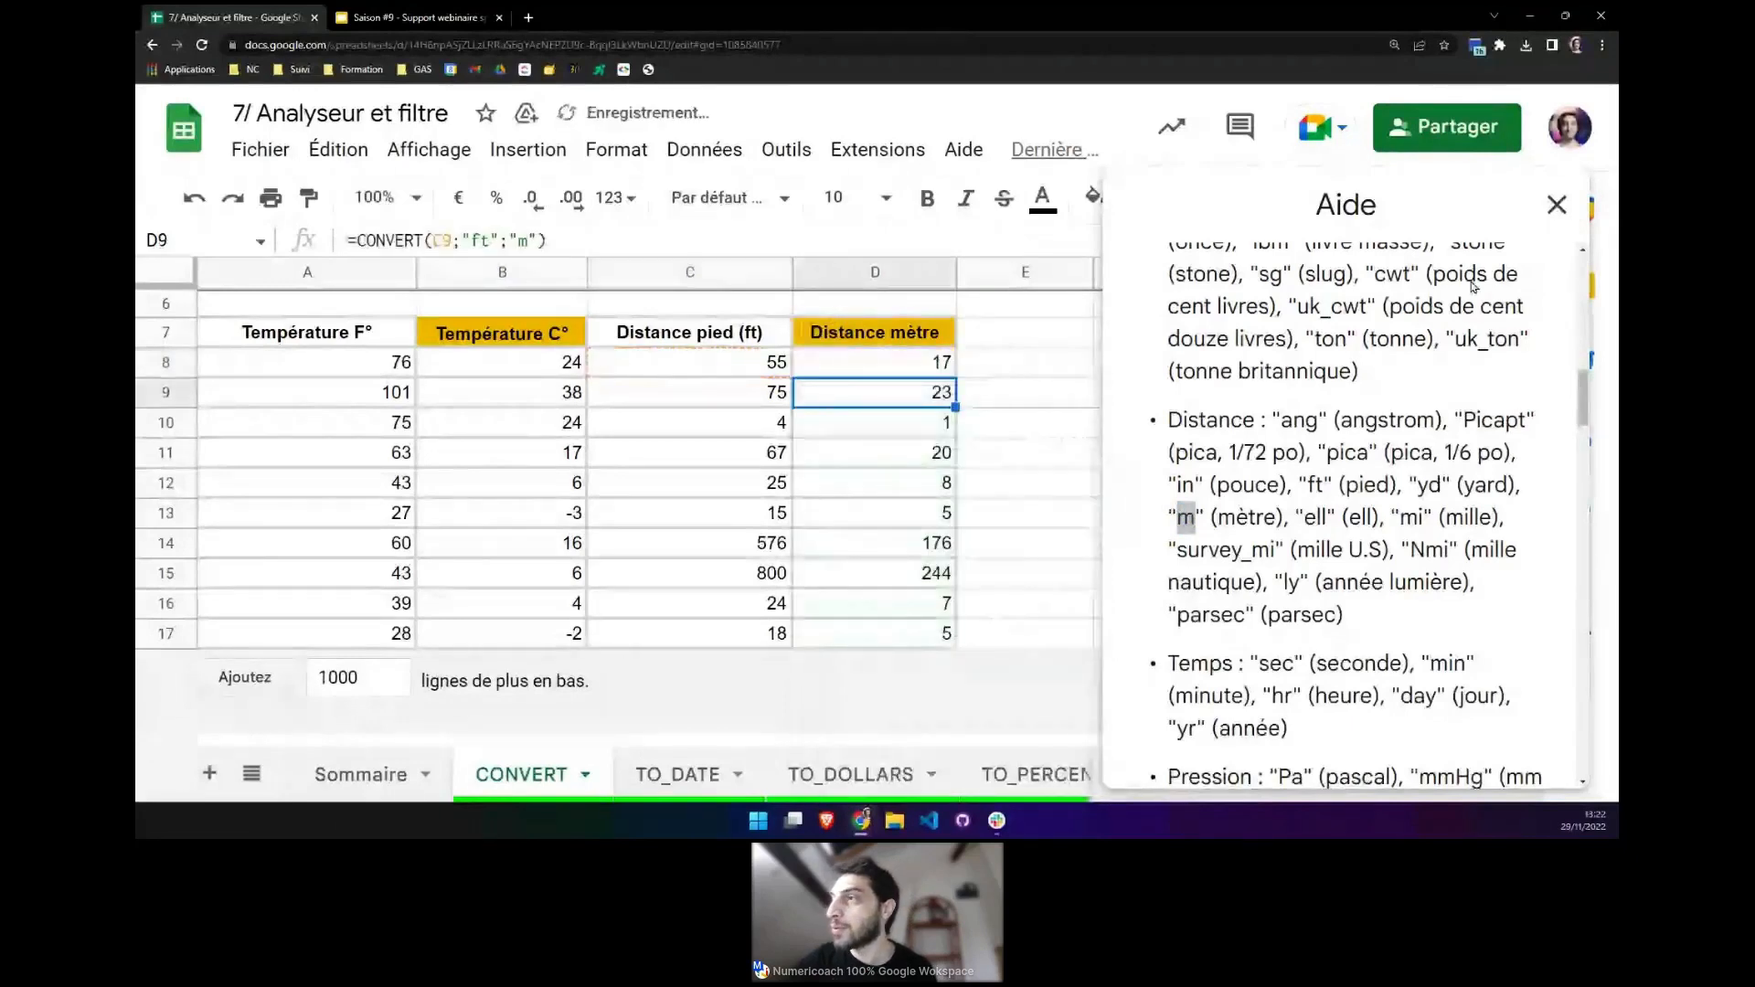
Close the CONVERT help and compare the feet distances with their metre conversions in rows 8 to 11.
left_click(1555, 204)
left_click(786, 364)
left_click(816, 369)
left_click(770, 392)
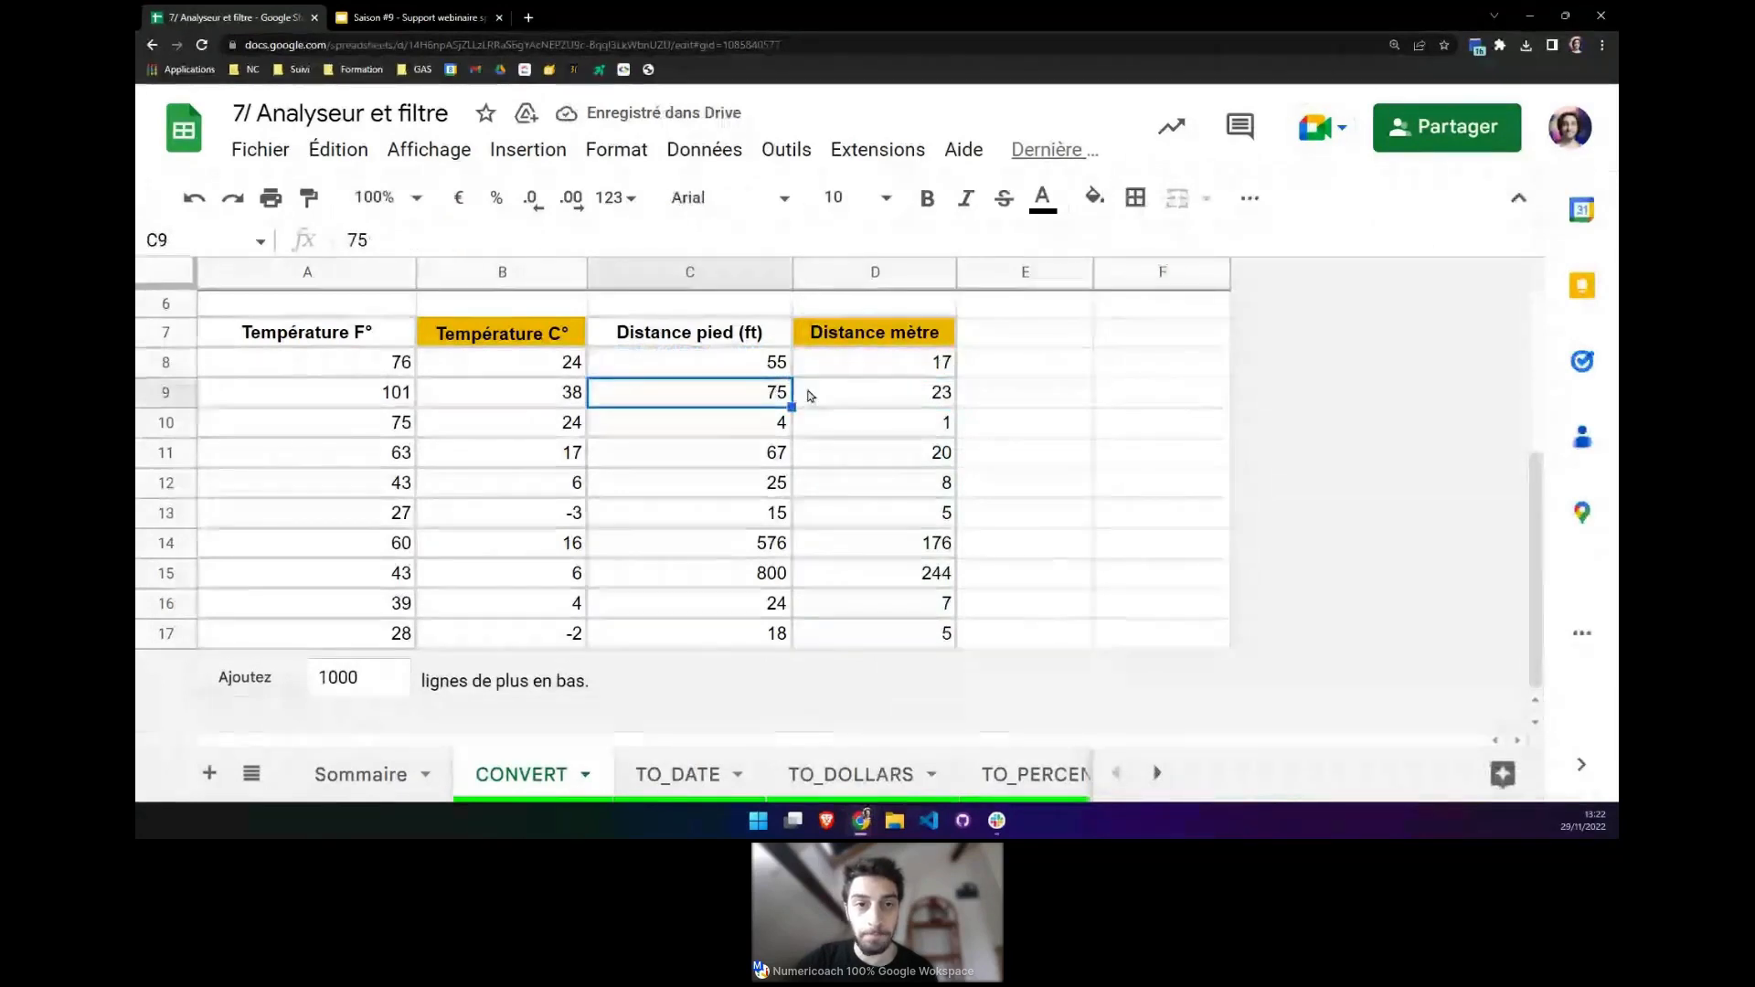
left_click(810, 395)
left_click(811, 422)
left_click(777, 453)
left_click(816, 455)
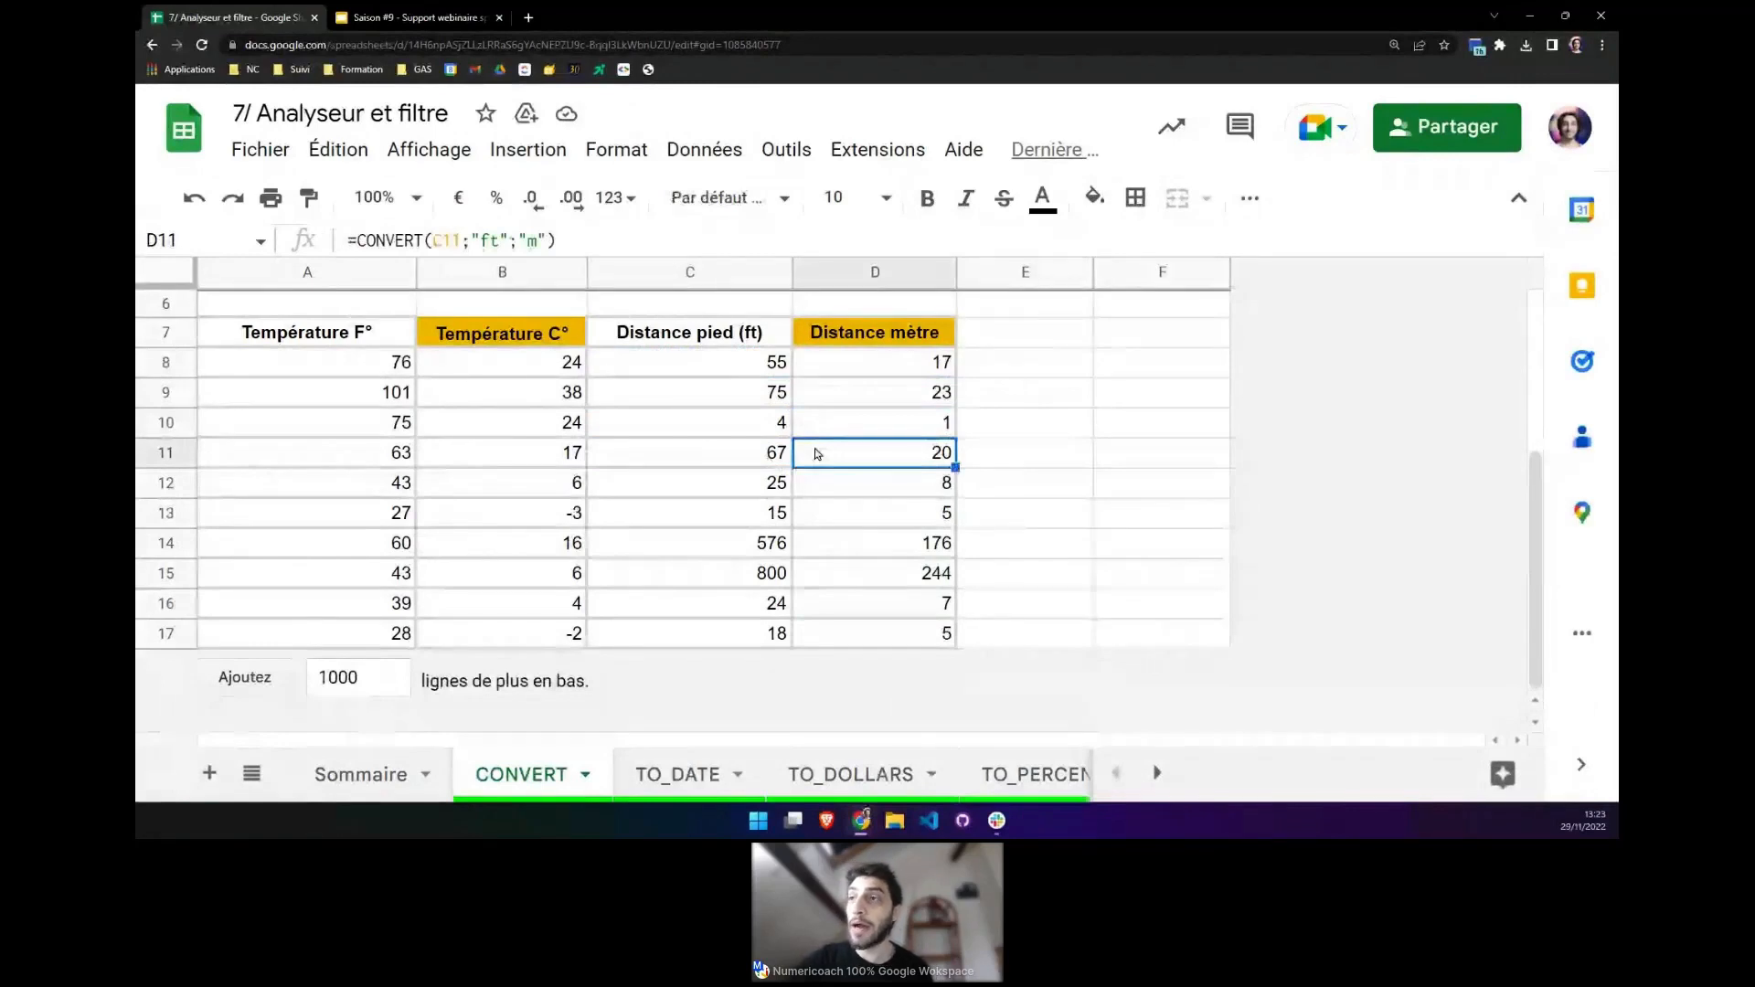
Tick the checkbox beside Corrigé à copier coller en D8 to reveal the solution formulas.
scroll(816, 454, "up", 2)
left_click(502, 359)
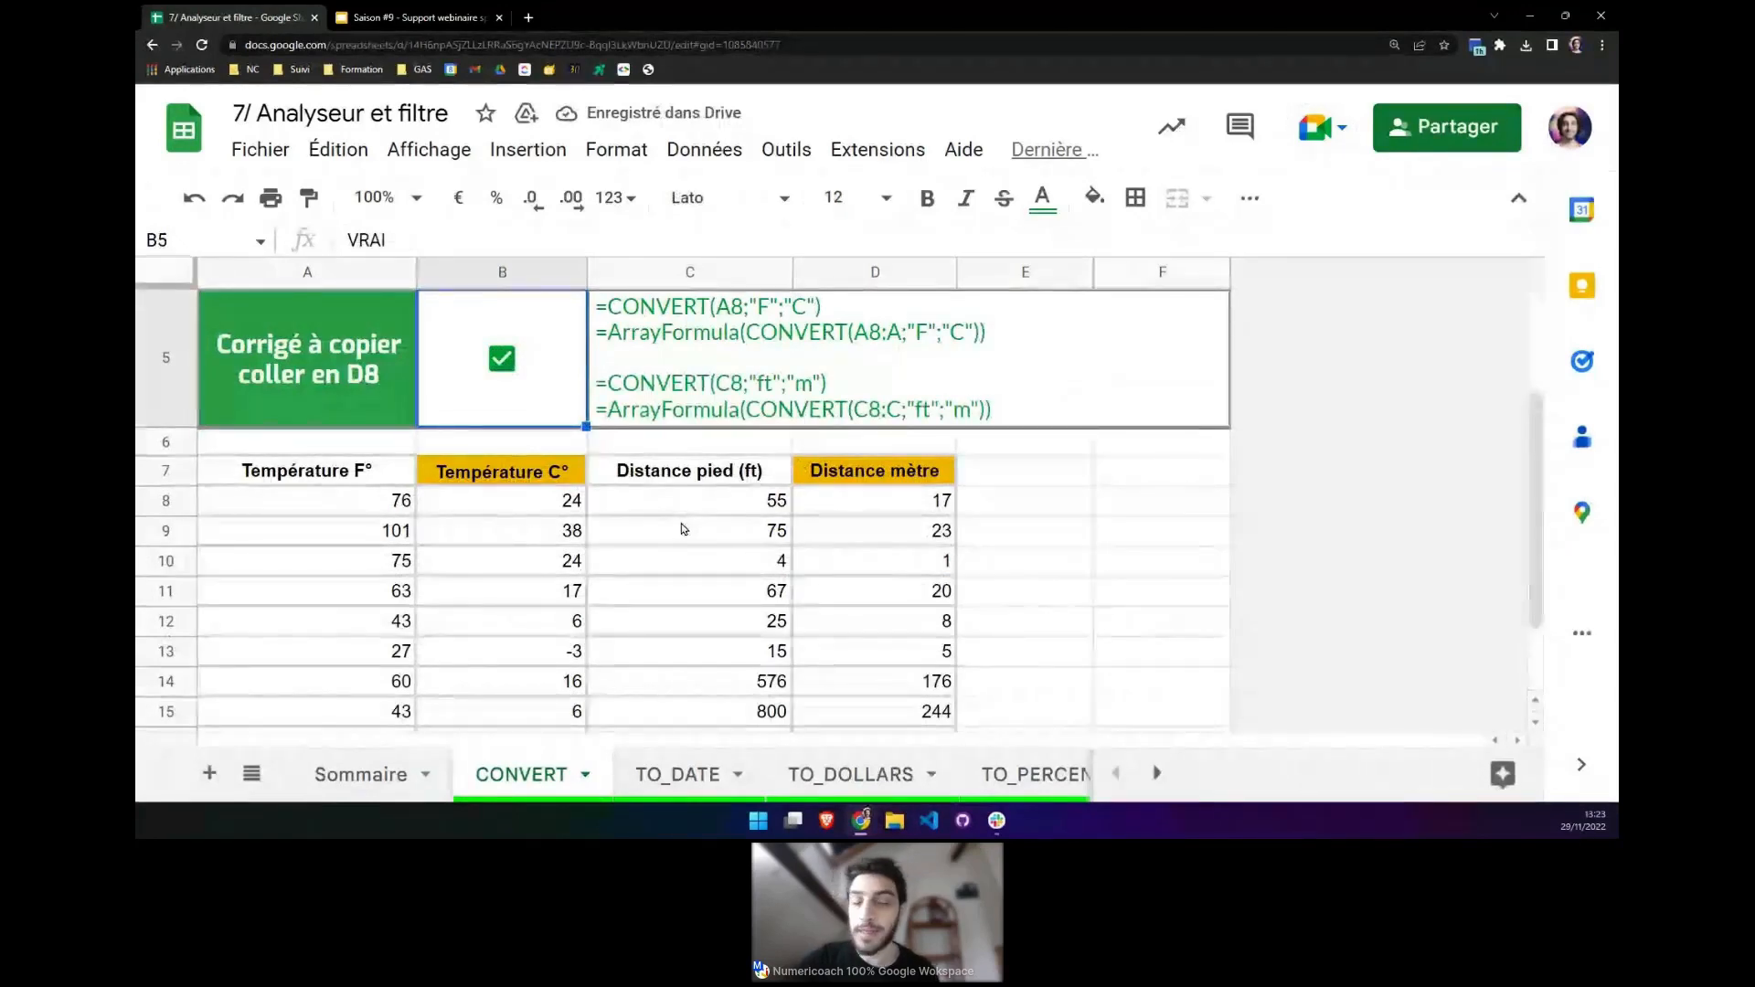
left_click(559, 503)
Delete the copied conversion formulas in B9:B17 and D9:D17, keeping only those in row 8.
left_click(555, 530)
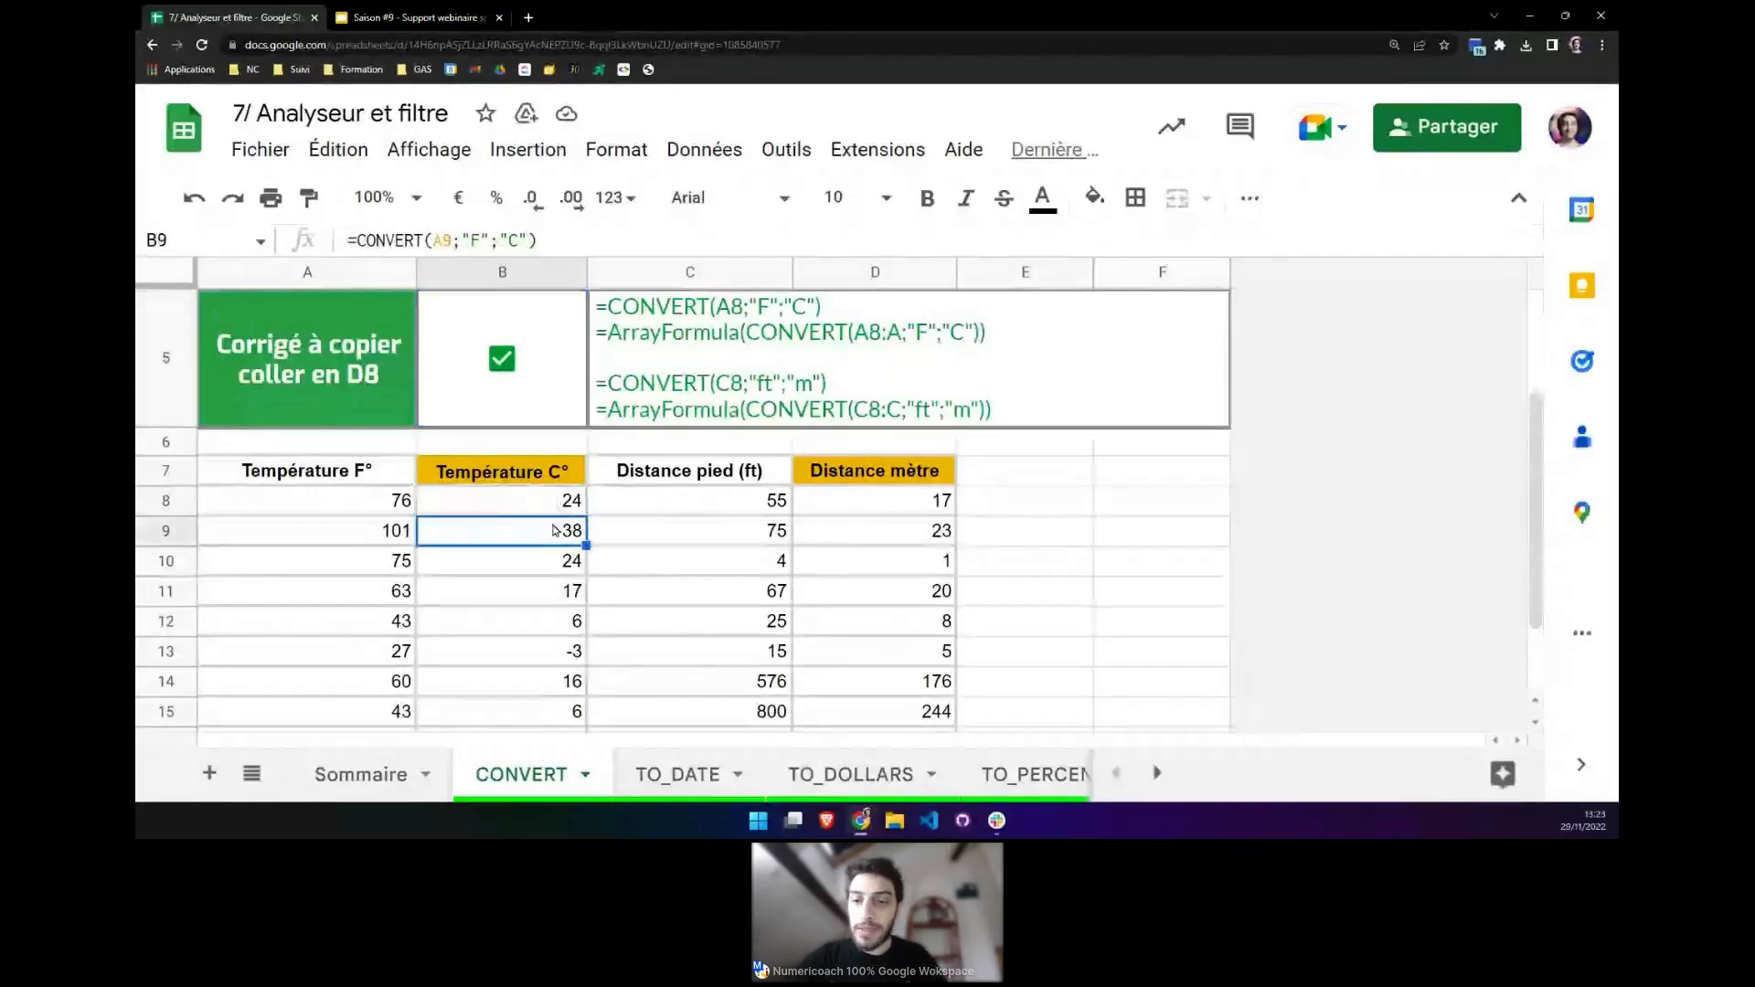
key("ctrl+shift+Down")
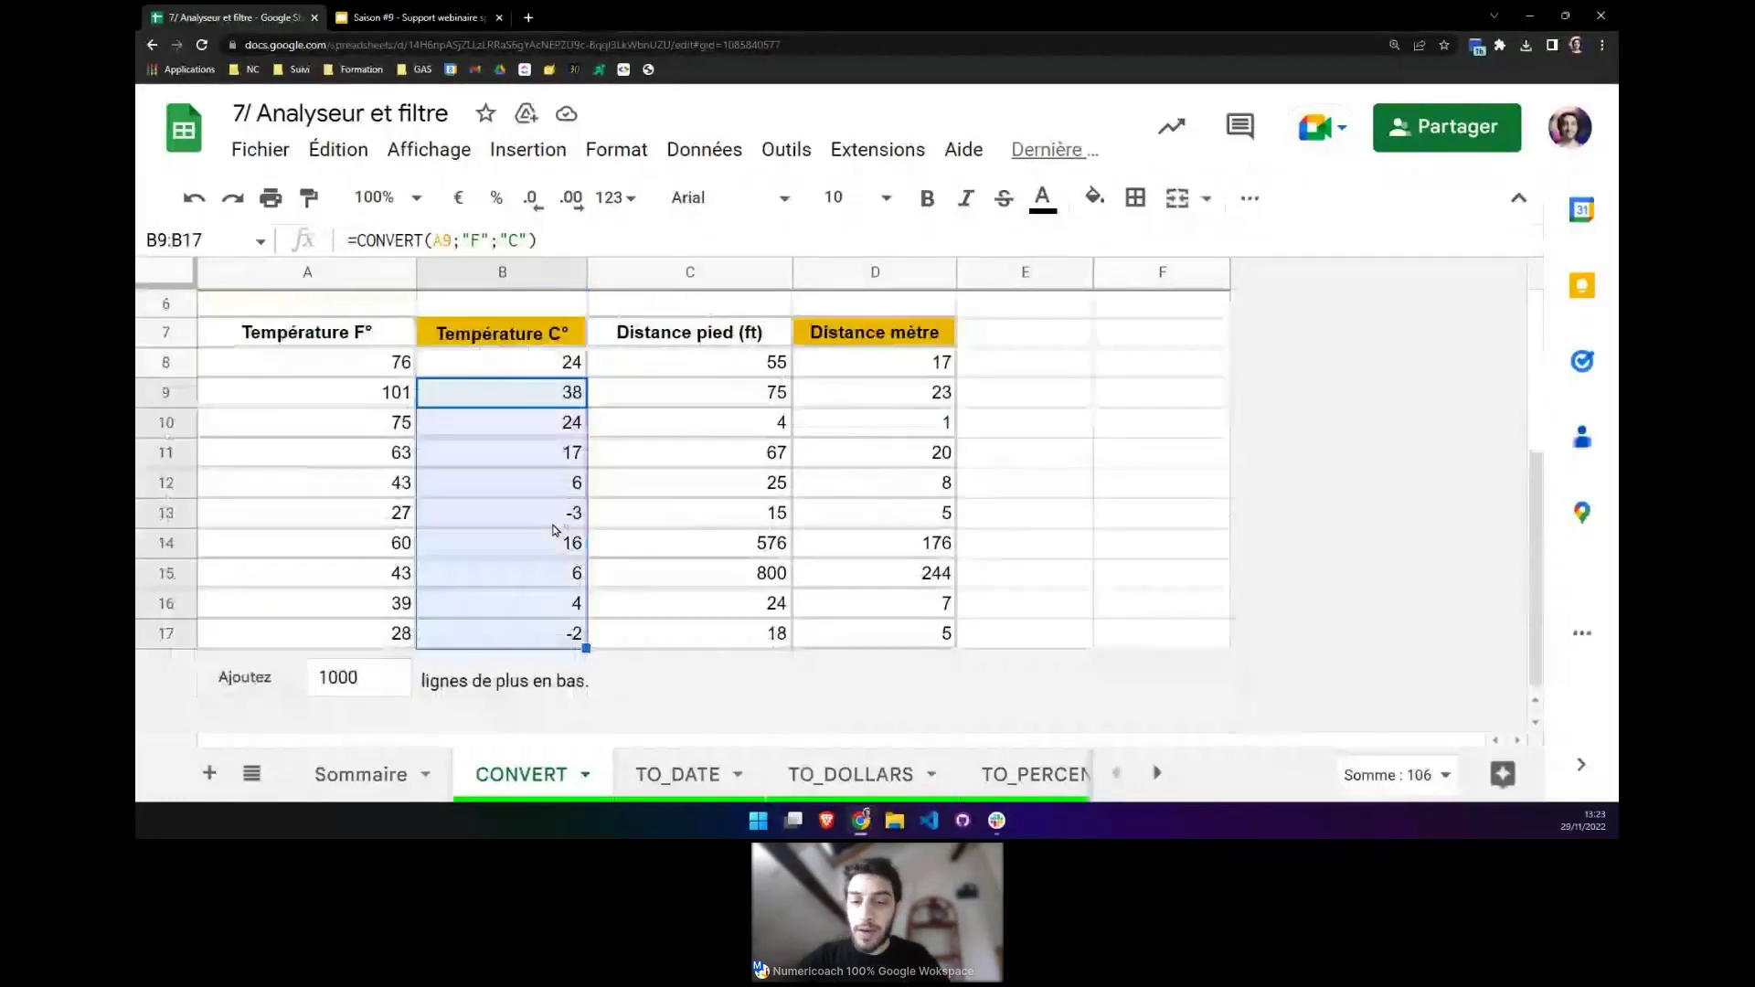
key("Delete")
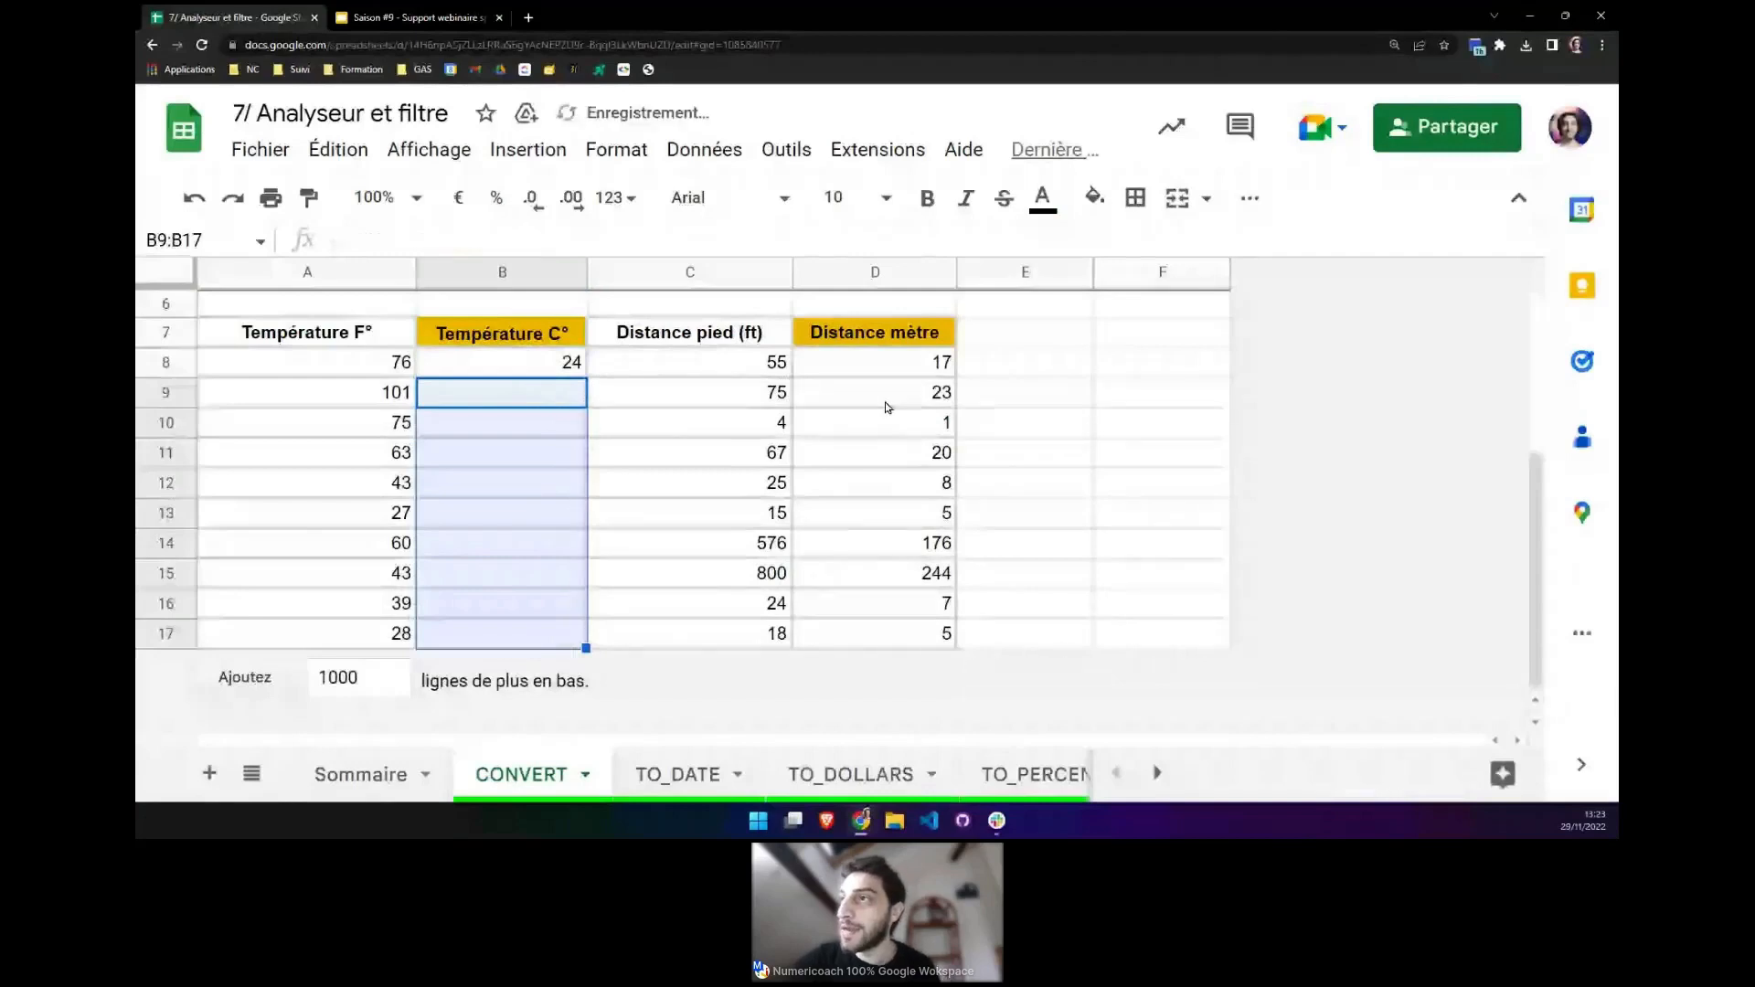
left_click(886, 403)
key("ctrl+shift+Down")
key("Delete")
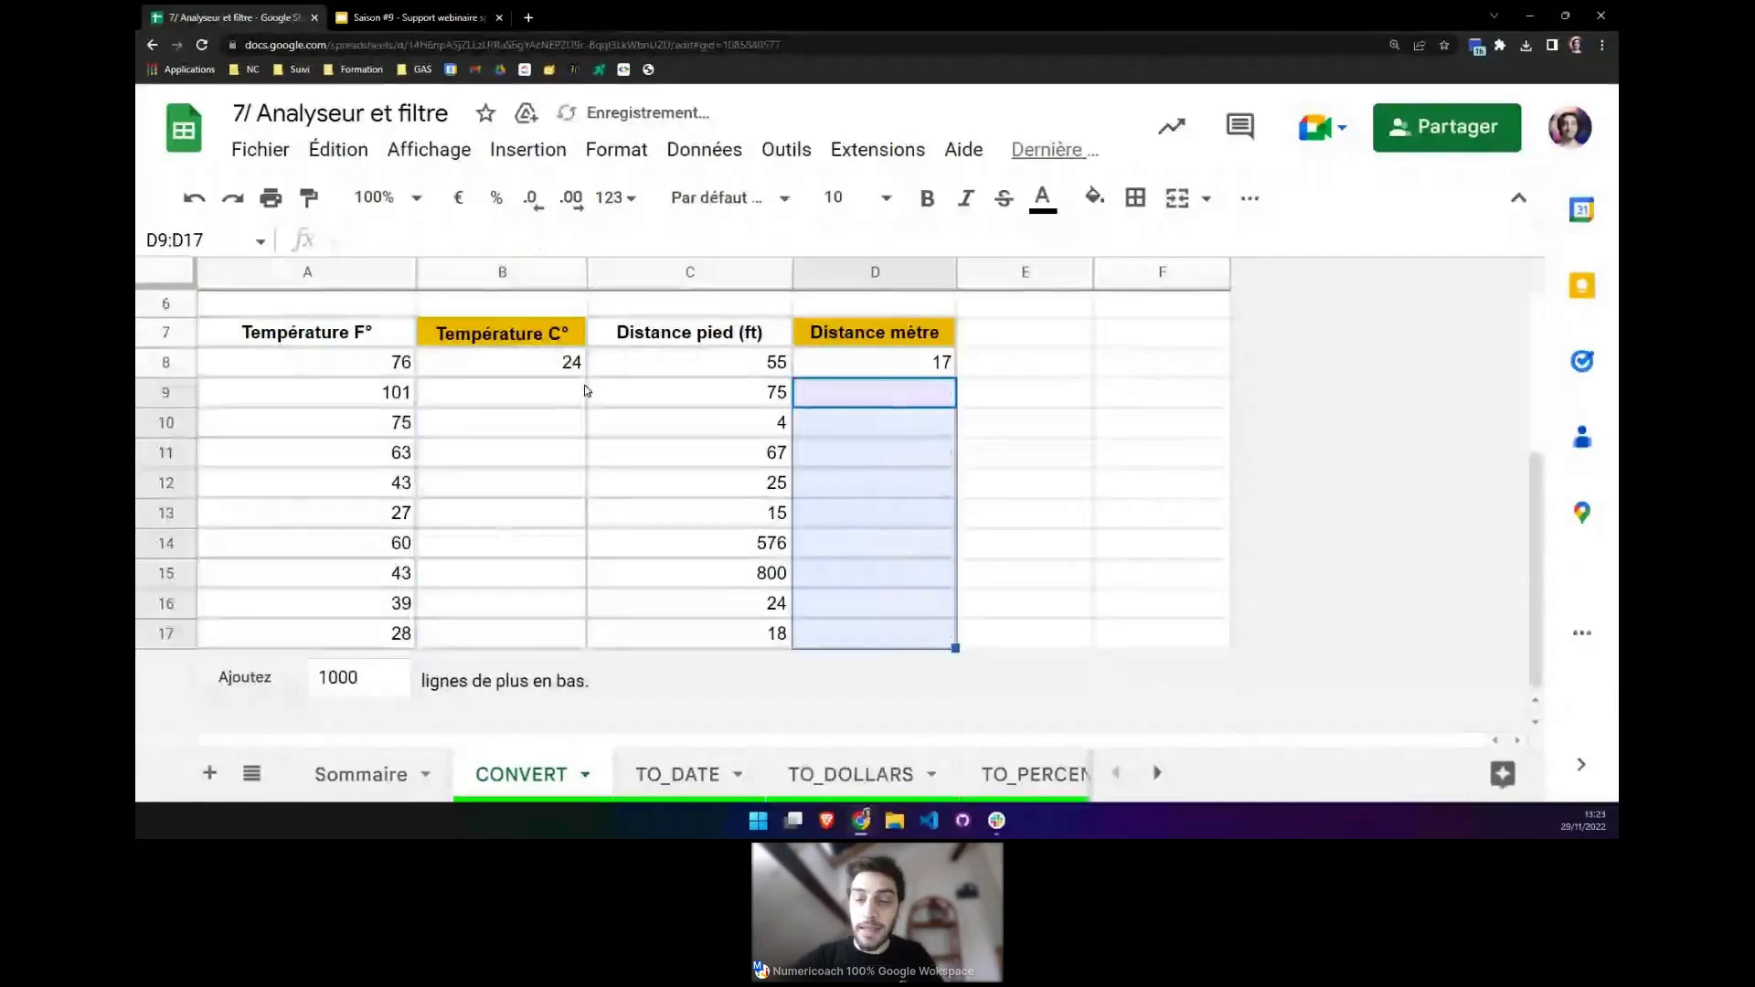
Turn the B8 formula into =ArrayFormula(CONVERT(A8:A;"F";"C")) to convert the whole temperature column.
left_click(567, 366)
left_click(404, 242)
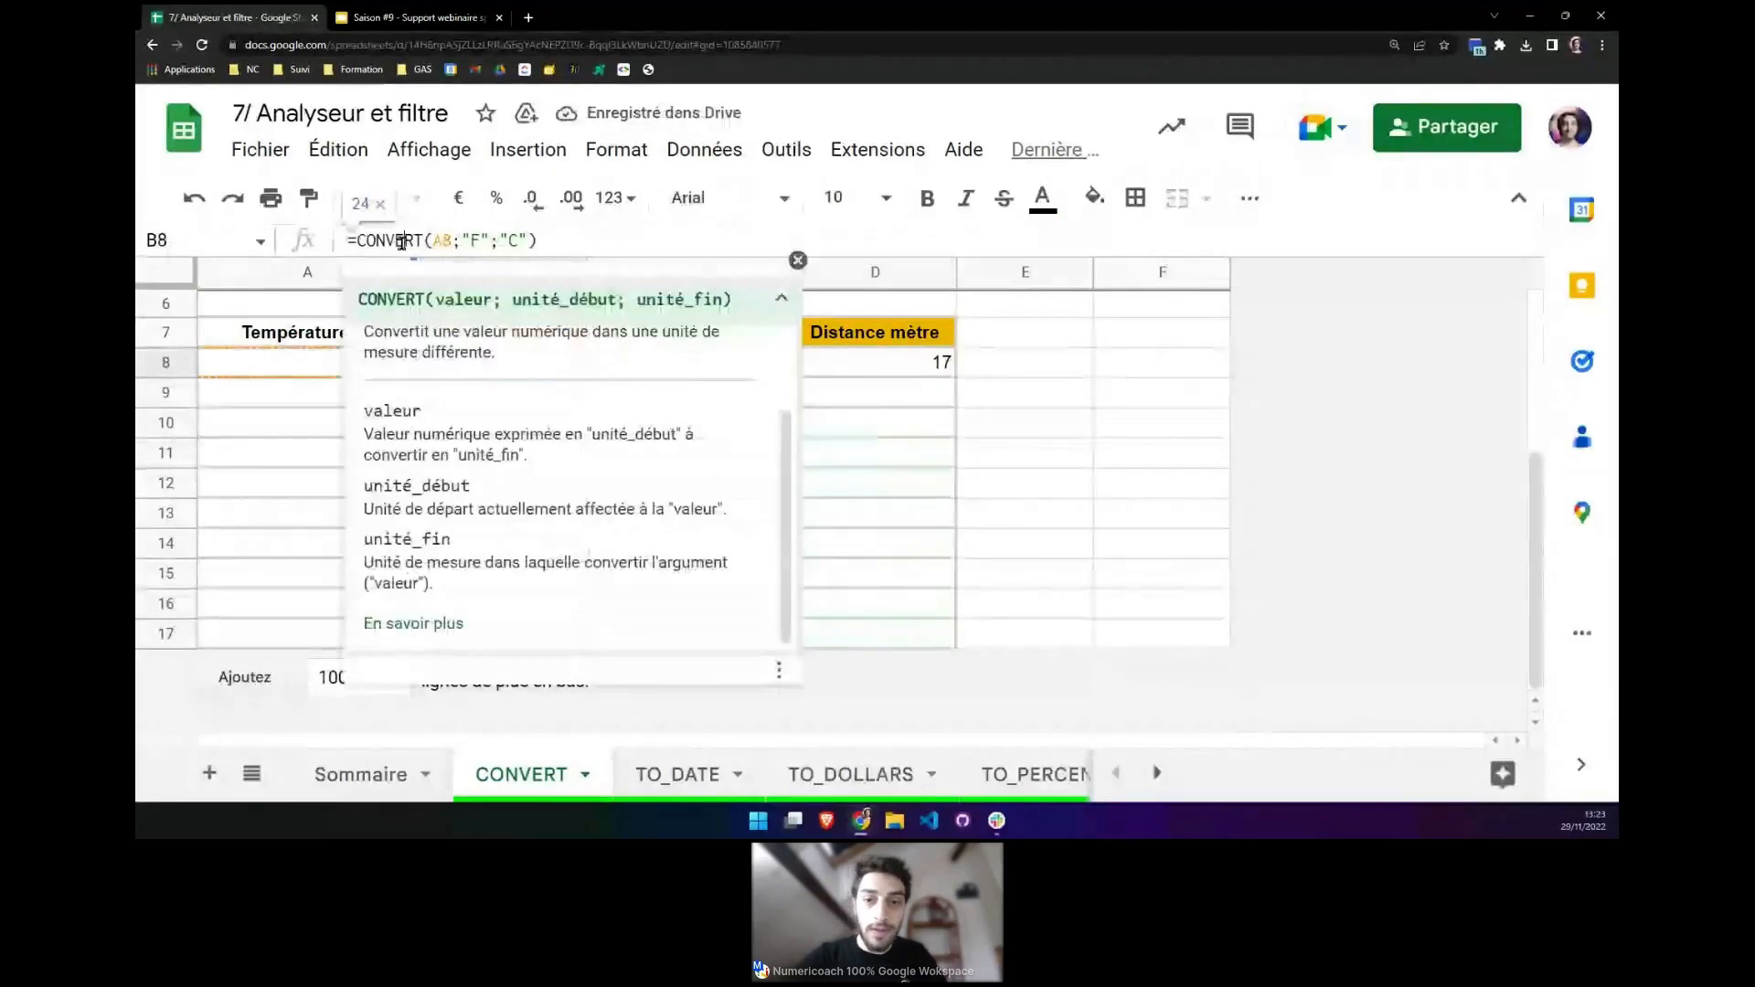
key("ctrl+shift+Return")
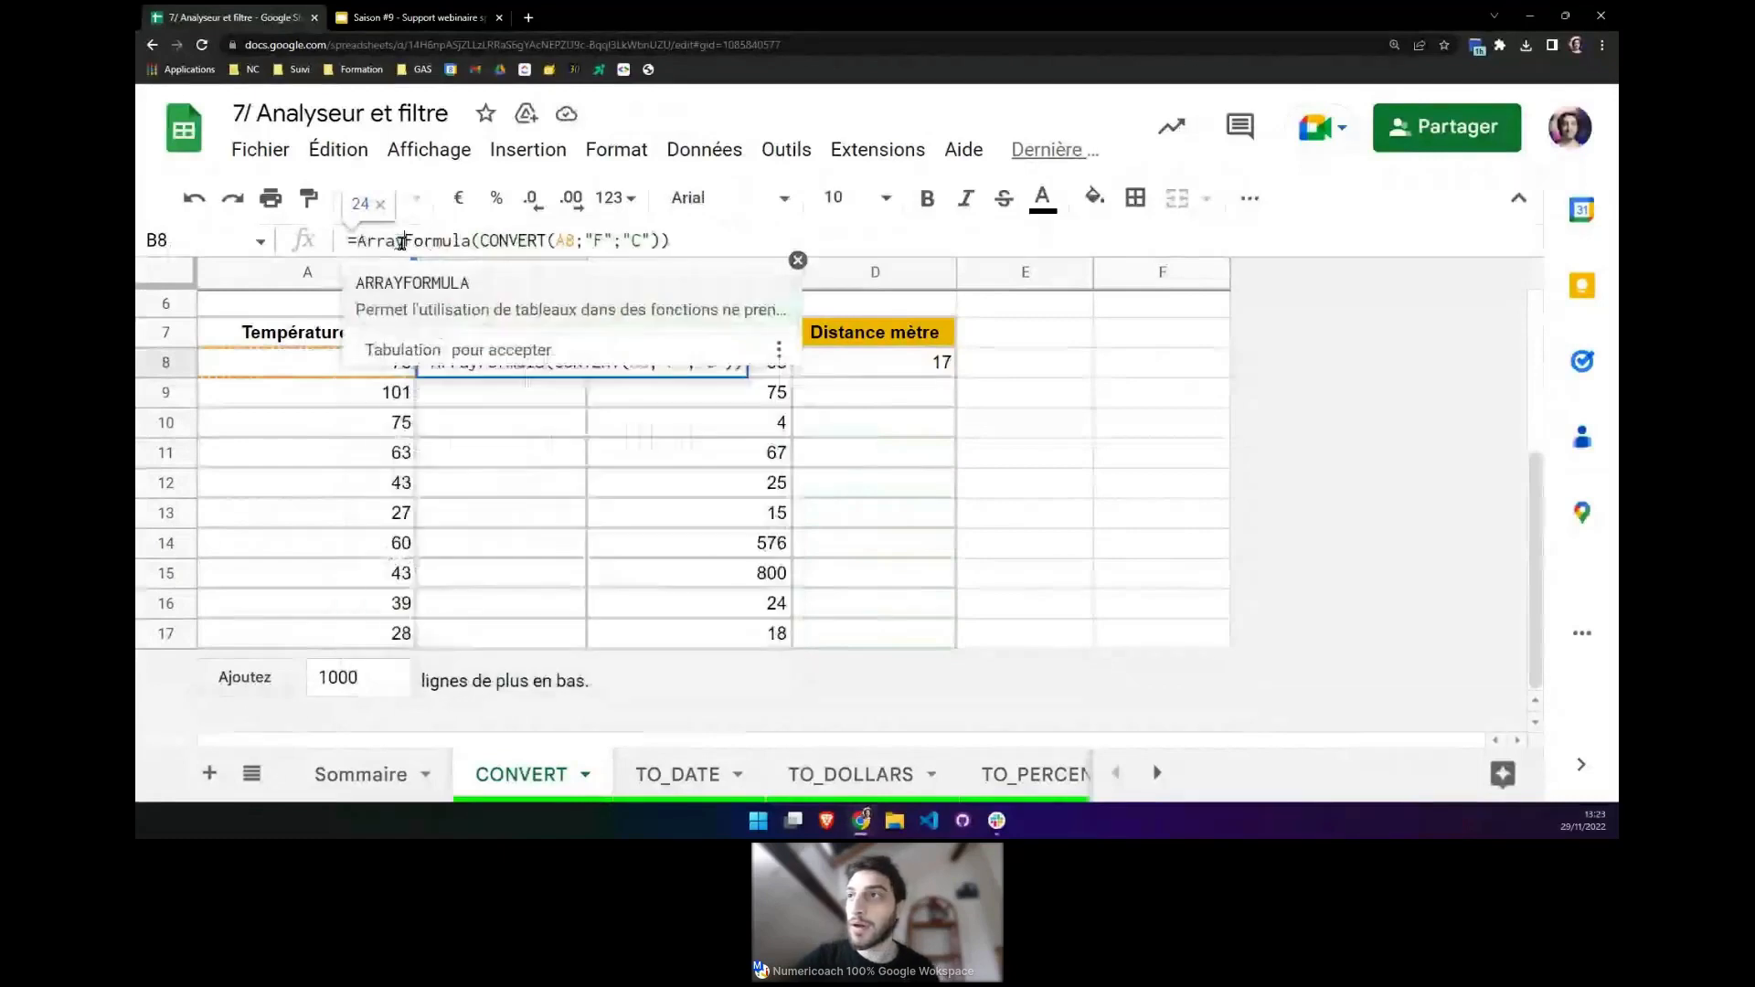
left_click(574, 239)
type(":")
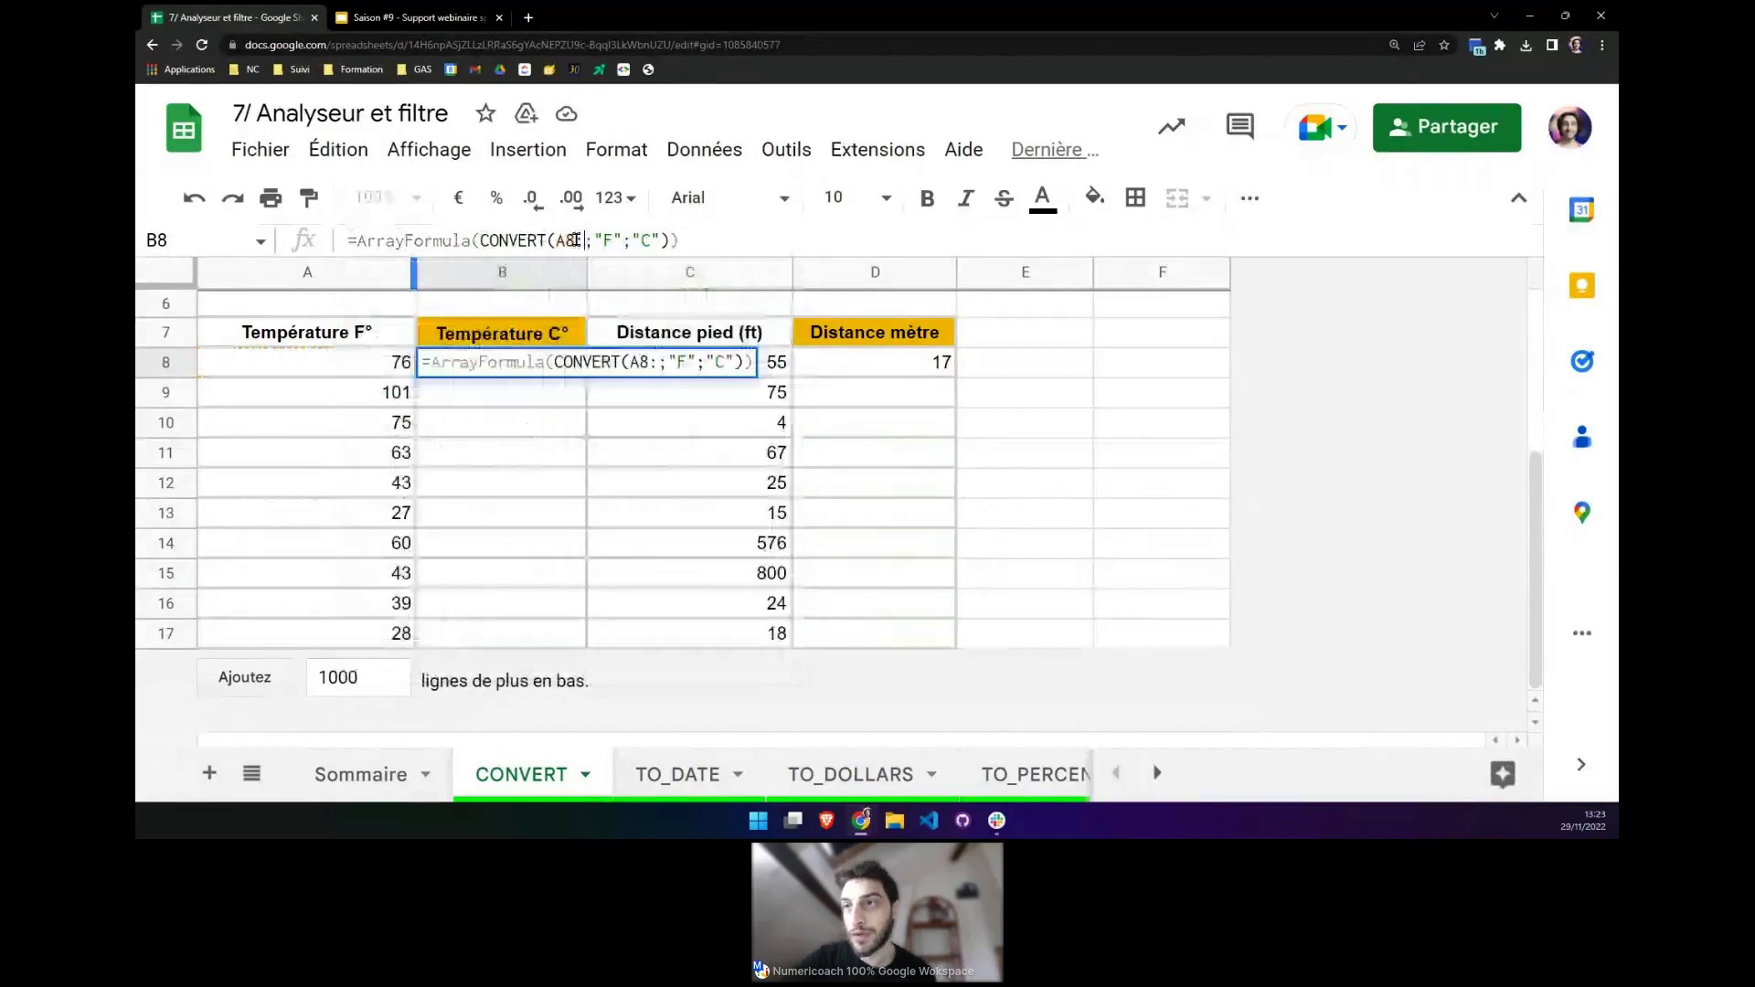
type("A")
key("Return")
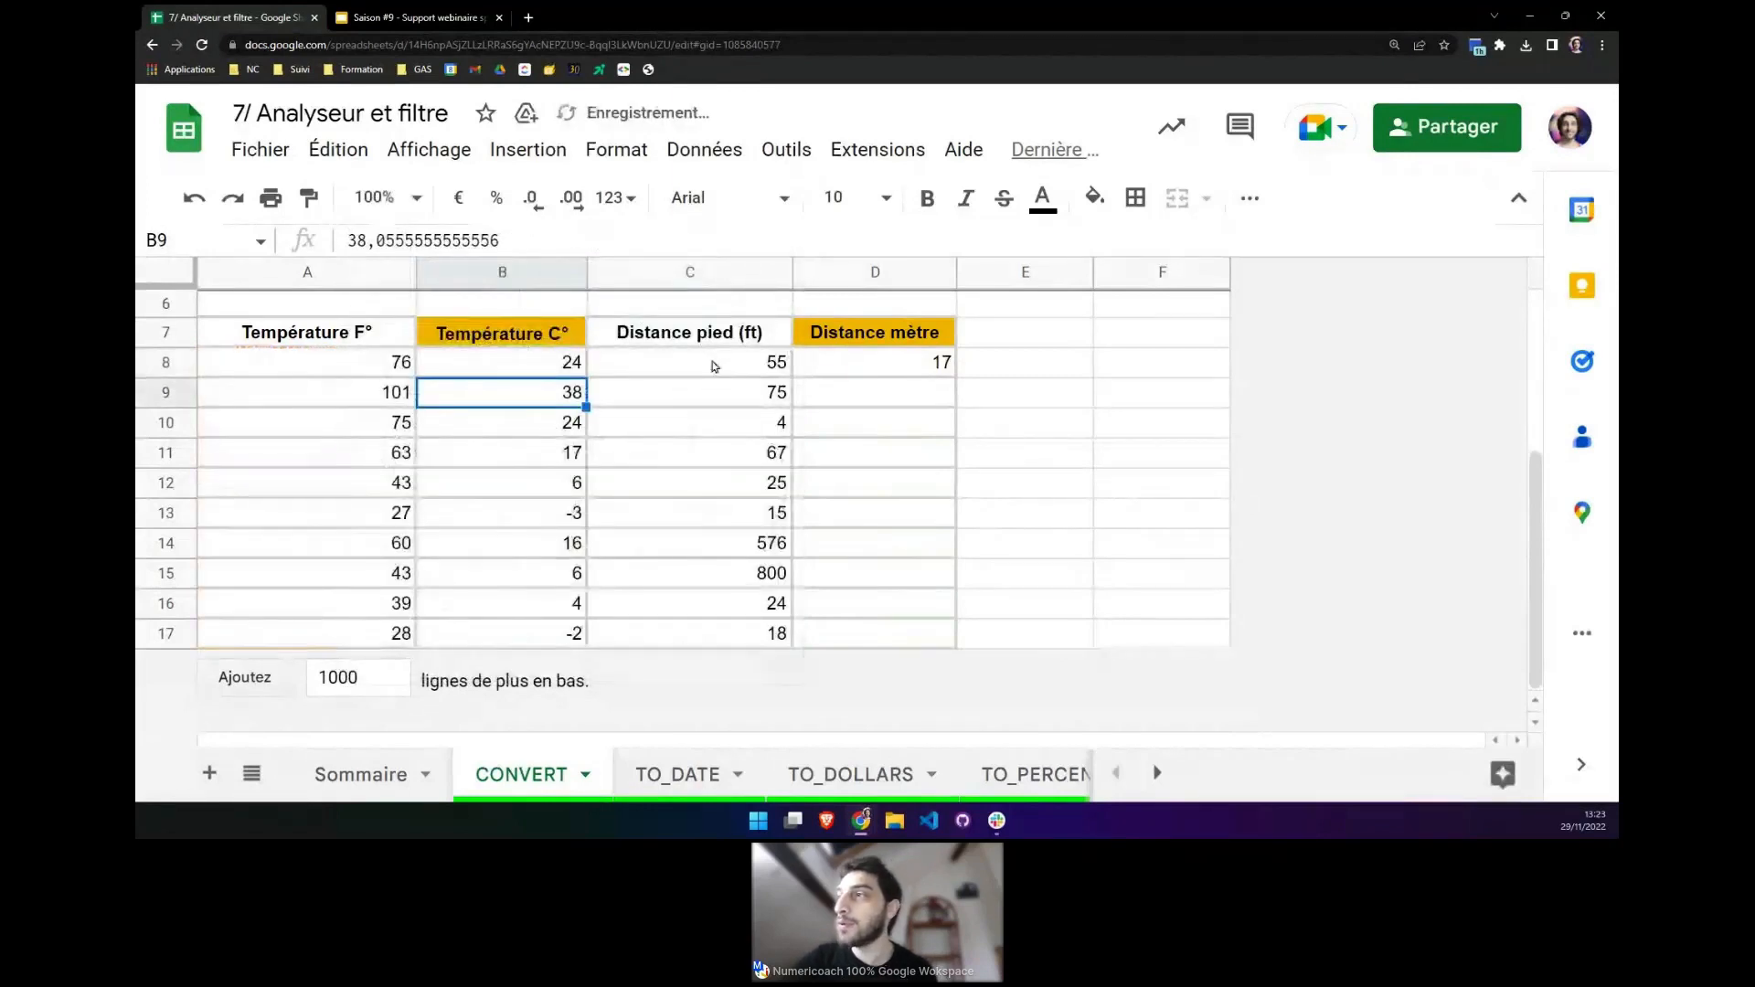
Turn the D8 formula into =ArrayFormula(CONVERT(C8:C;"ft";"m")) to convert the whole distance column to metres.
left_click(875, 362)
left_click(432, 239)
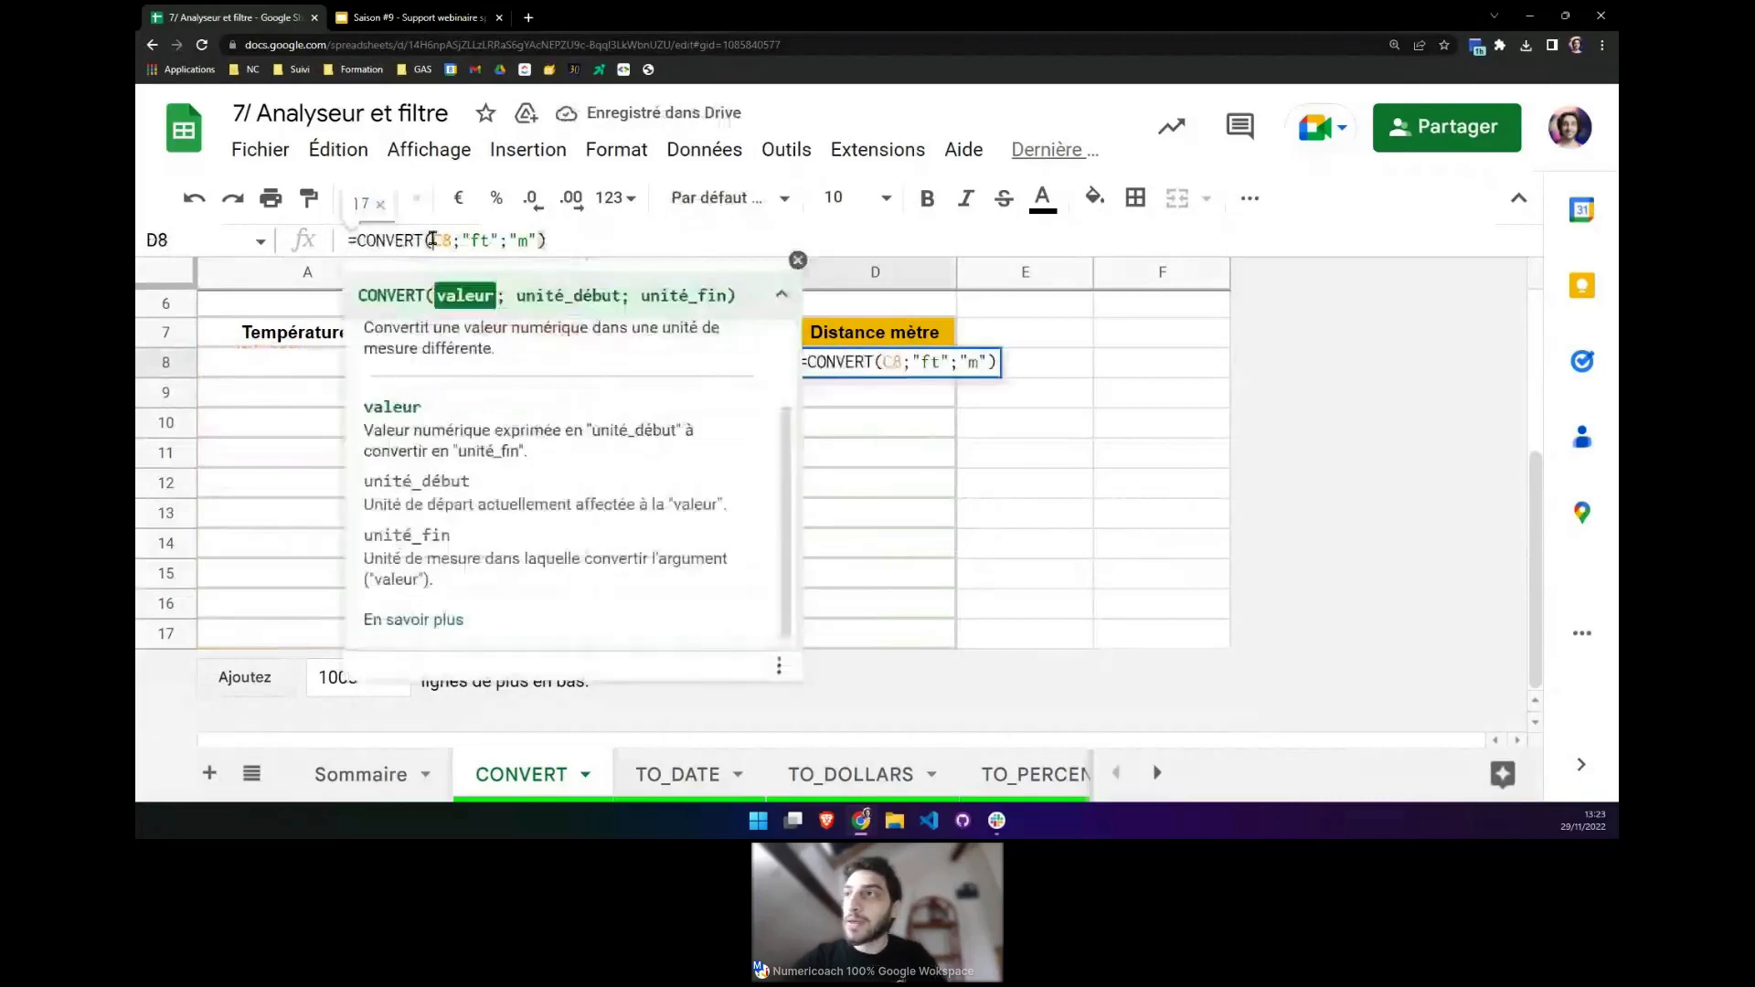
key("ctrl+shift+Return")
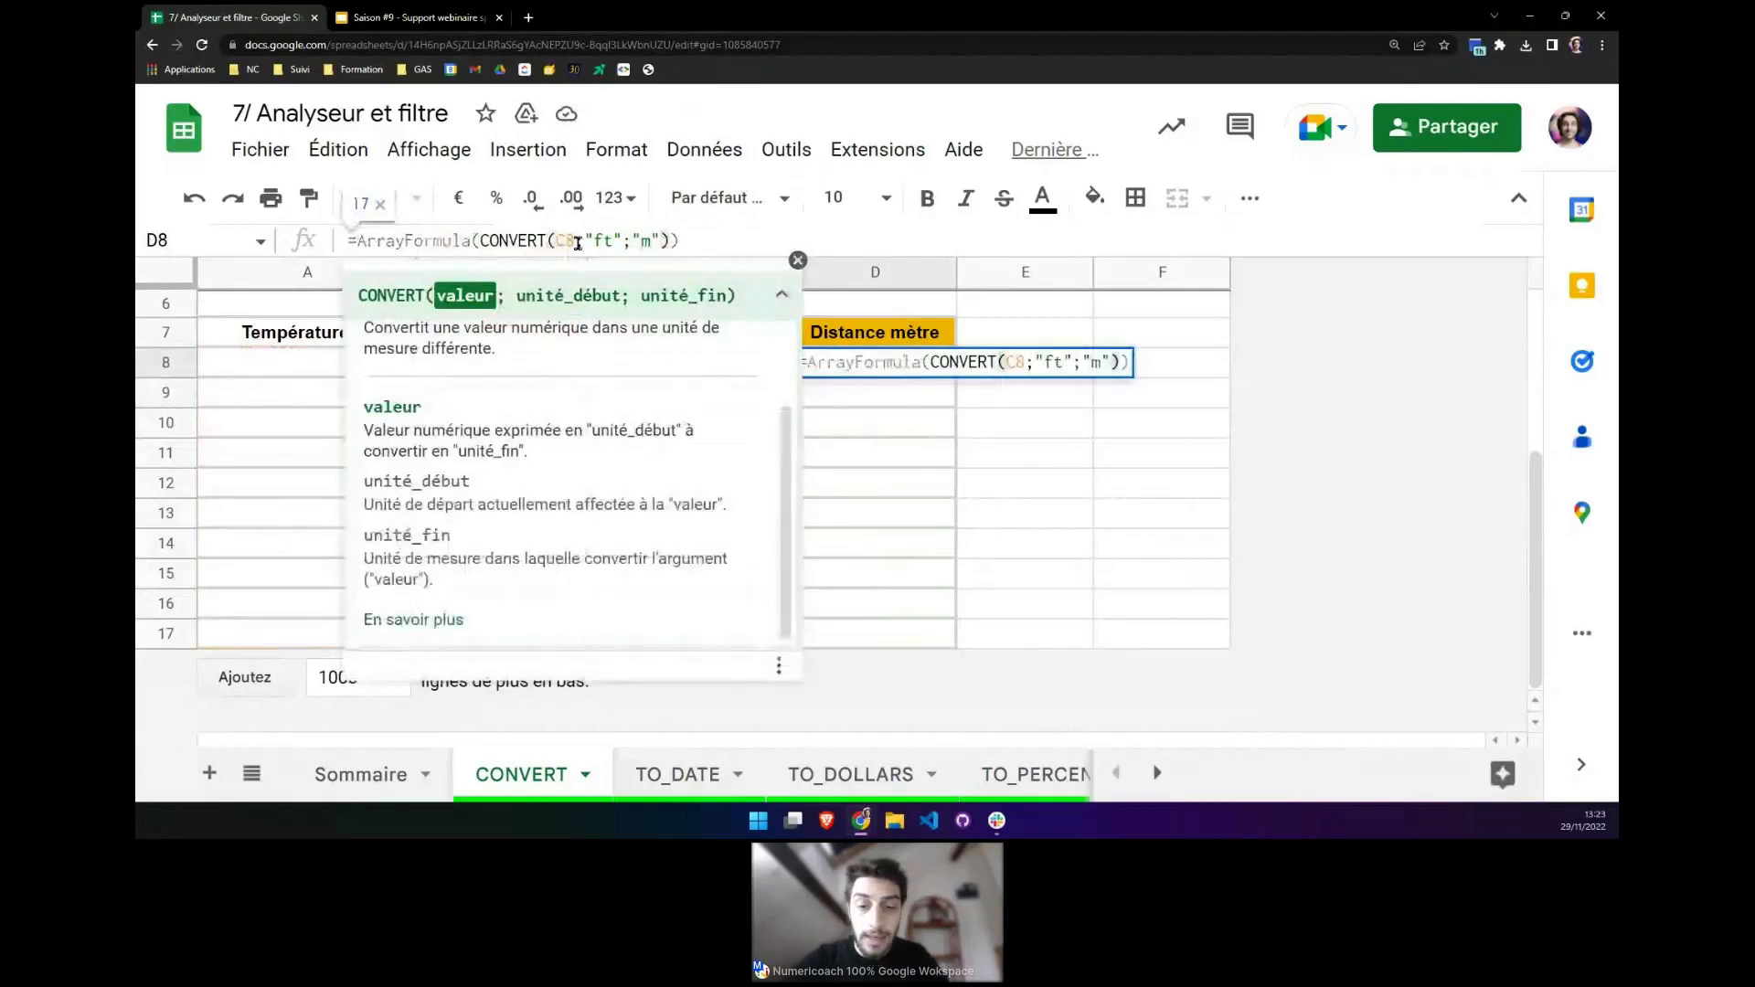
type(":C")
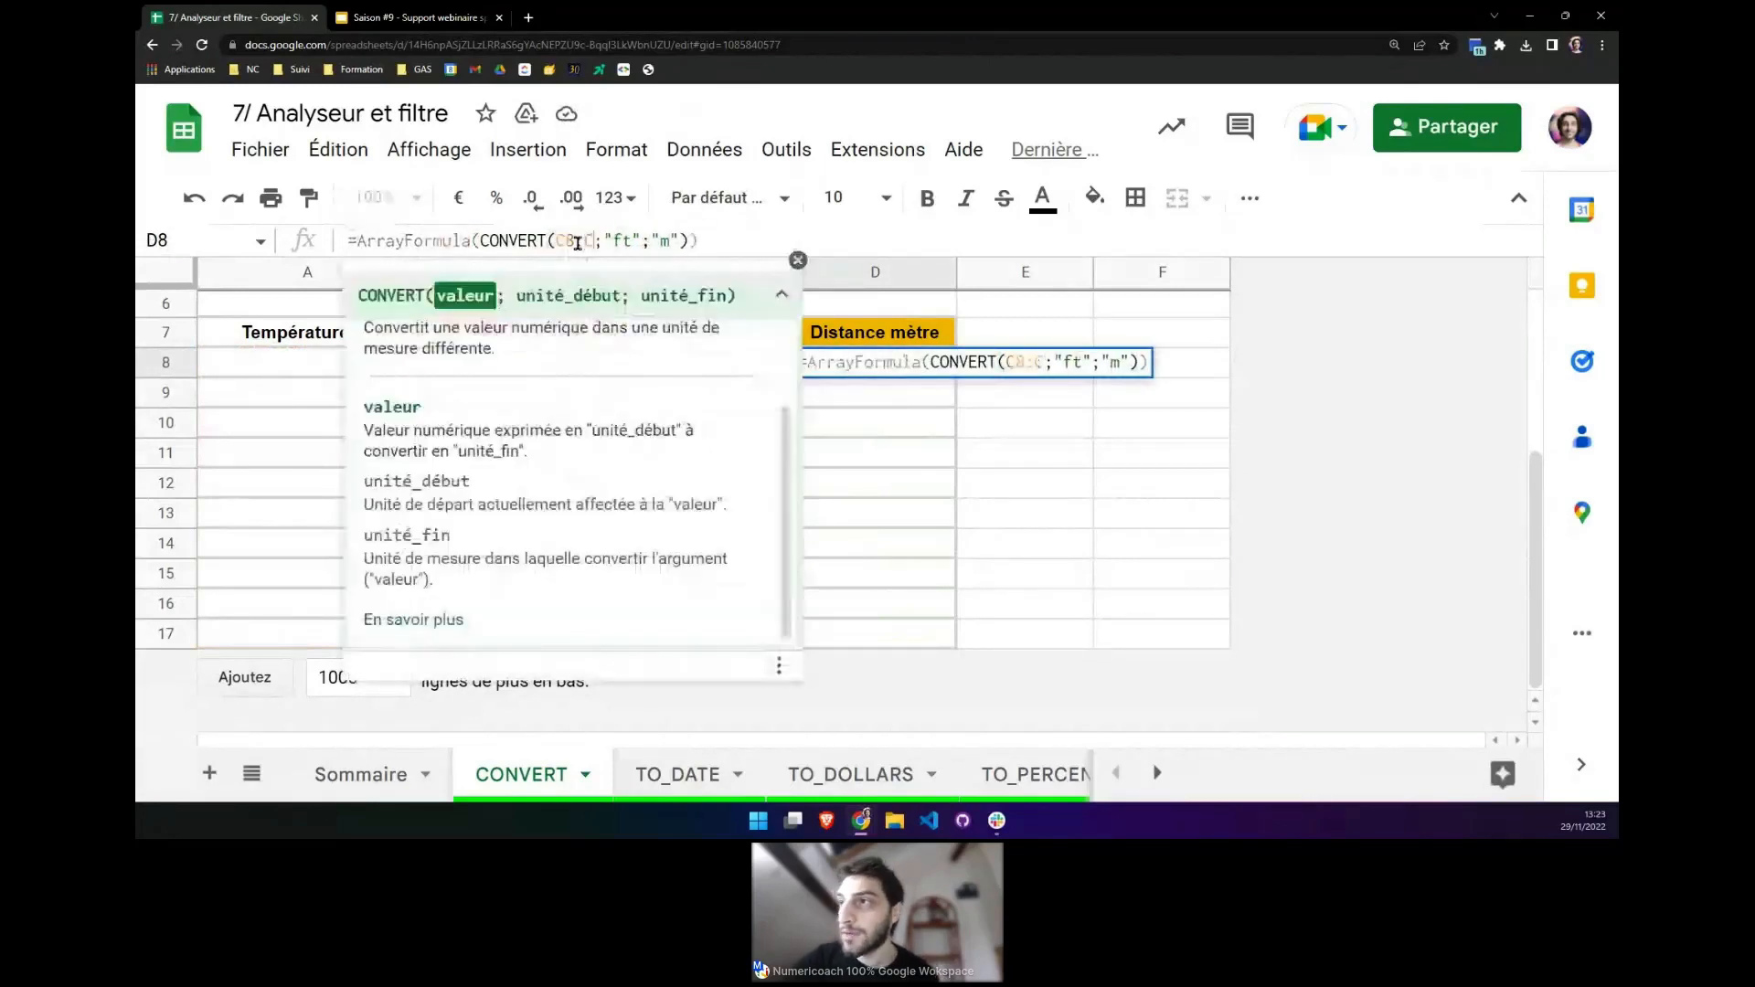
key("Return")
Check the contents of B8 to B11 and D9 to compare the array formula cell with the cells it fills.
left_click(554, 366)
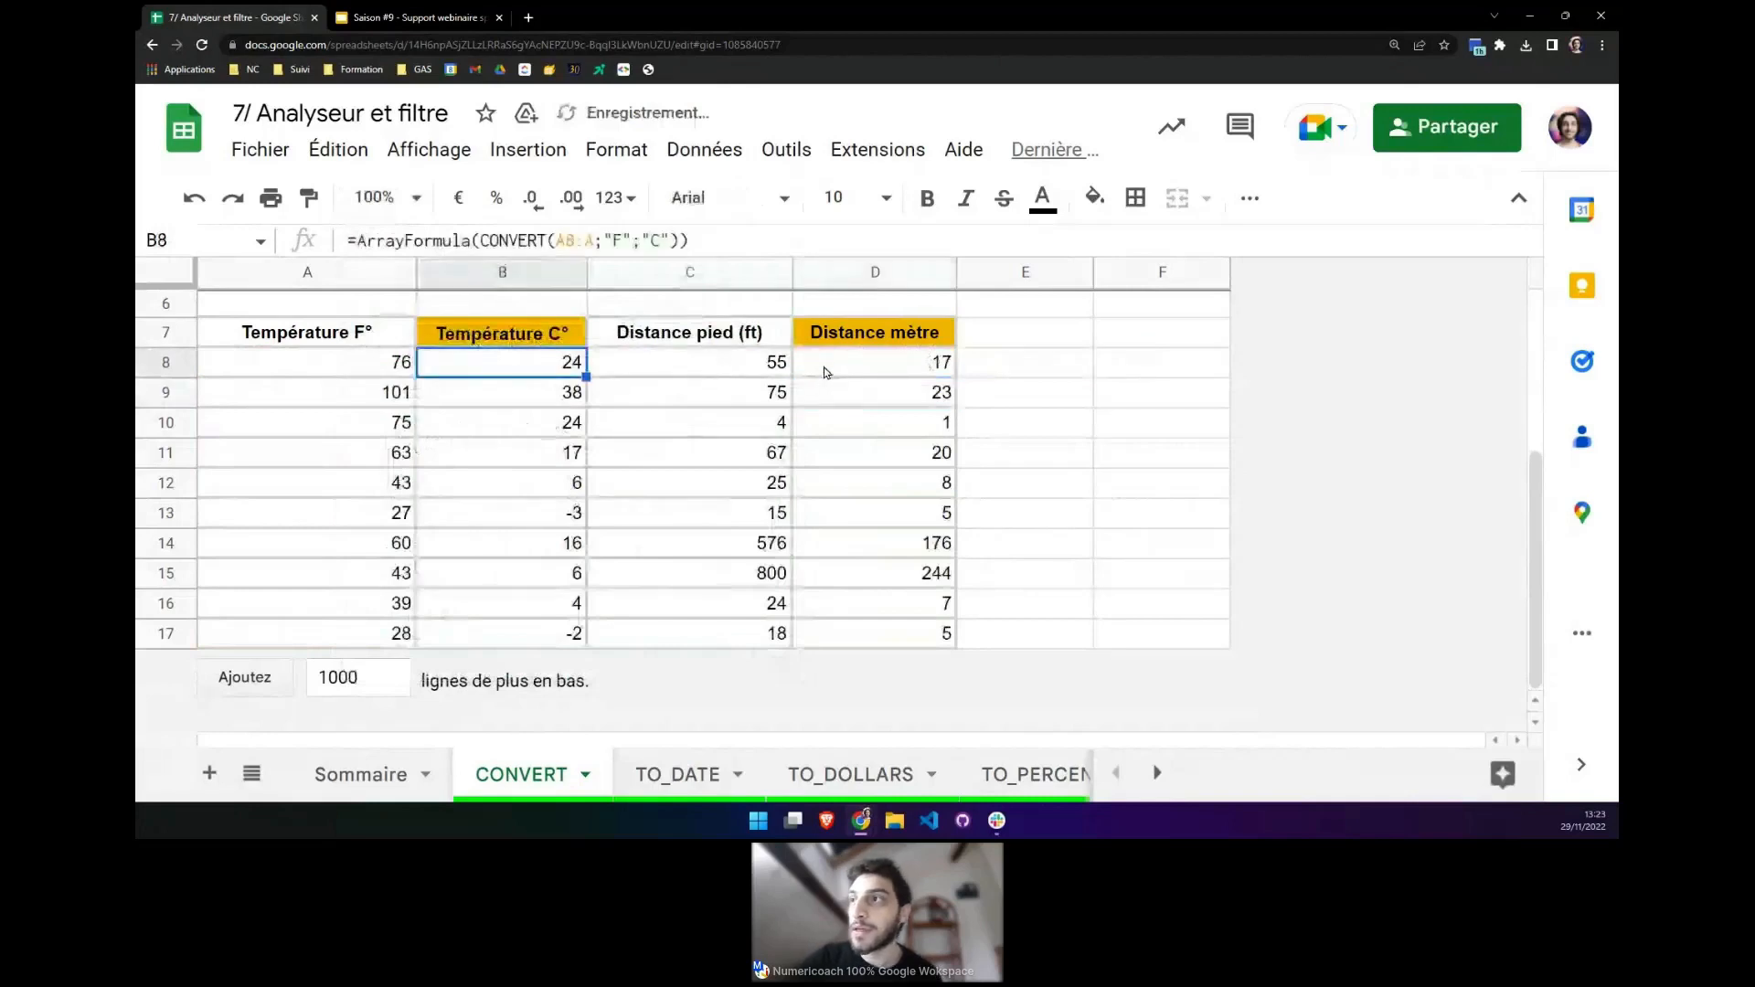
left_click(823, 387)
left_click(539, 400)
left_click(524, 424)
left_click(536, 455)
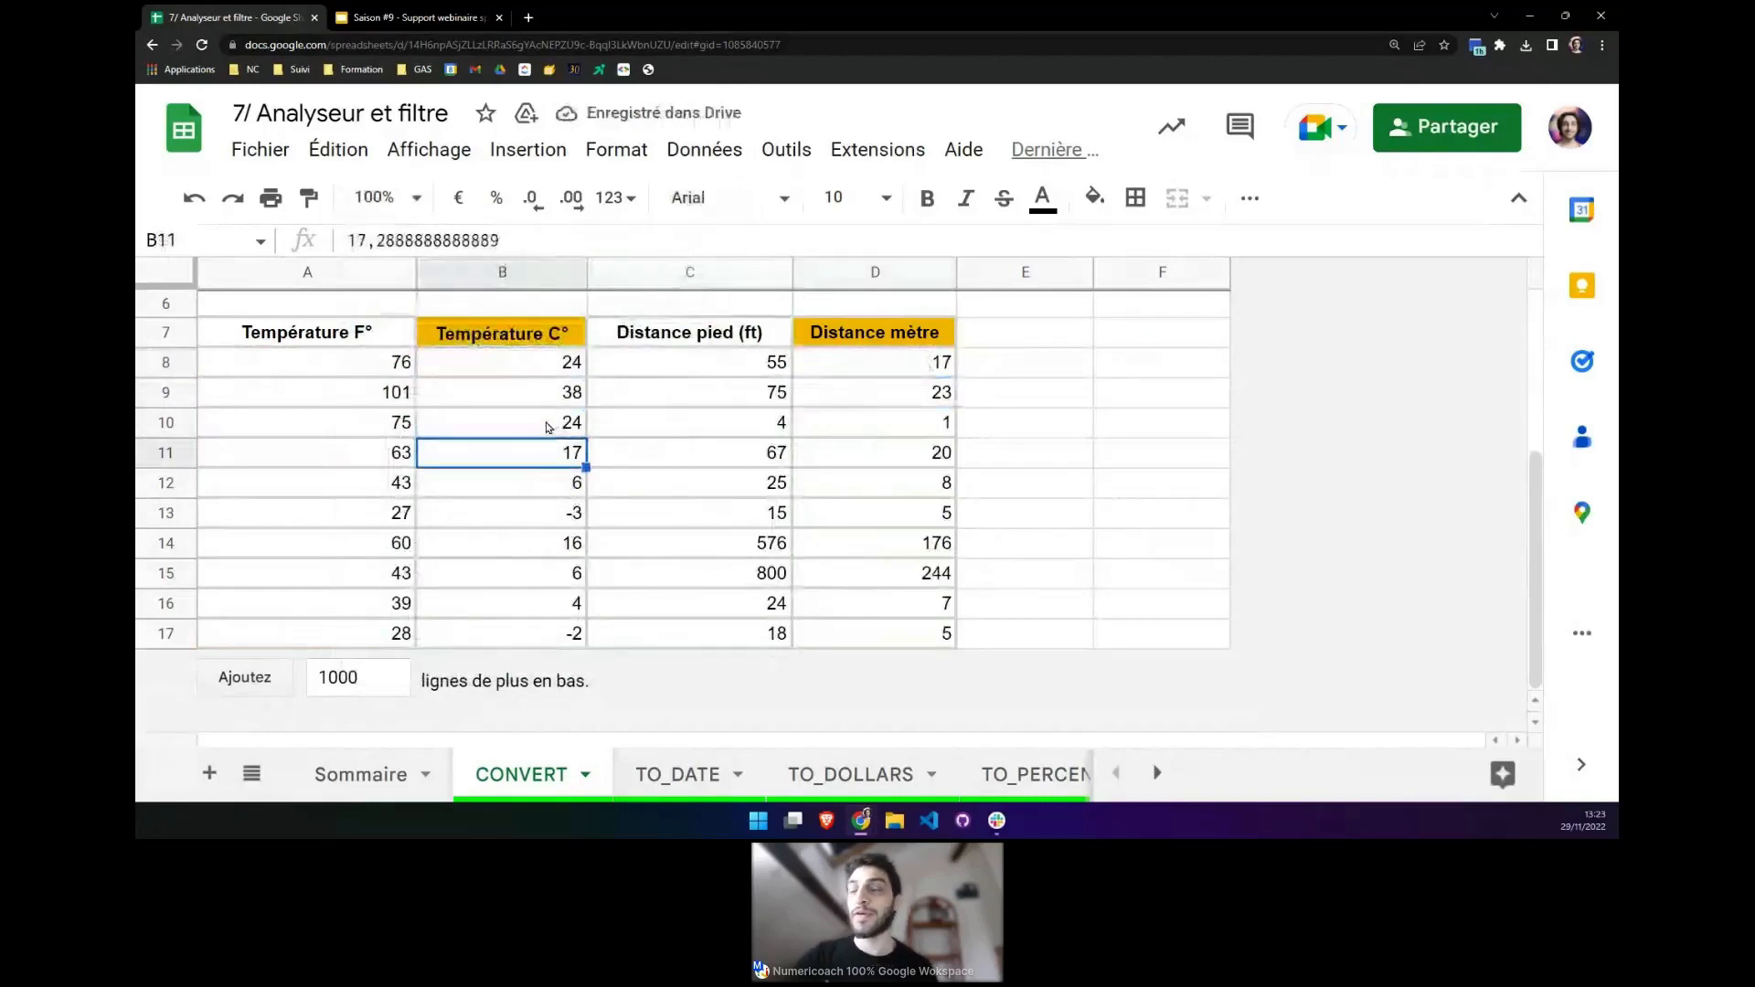
left_click(555, 362)
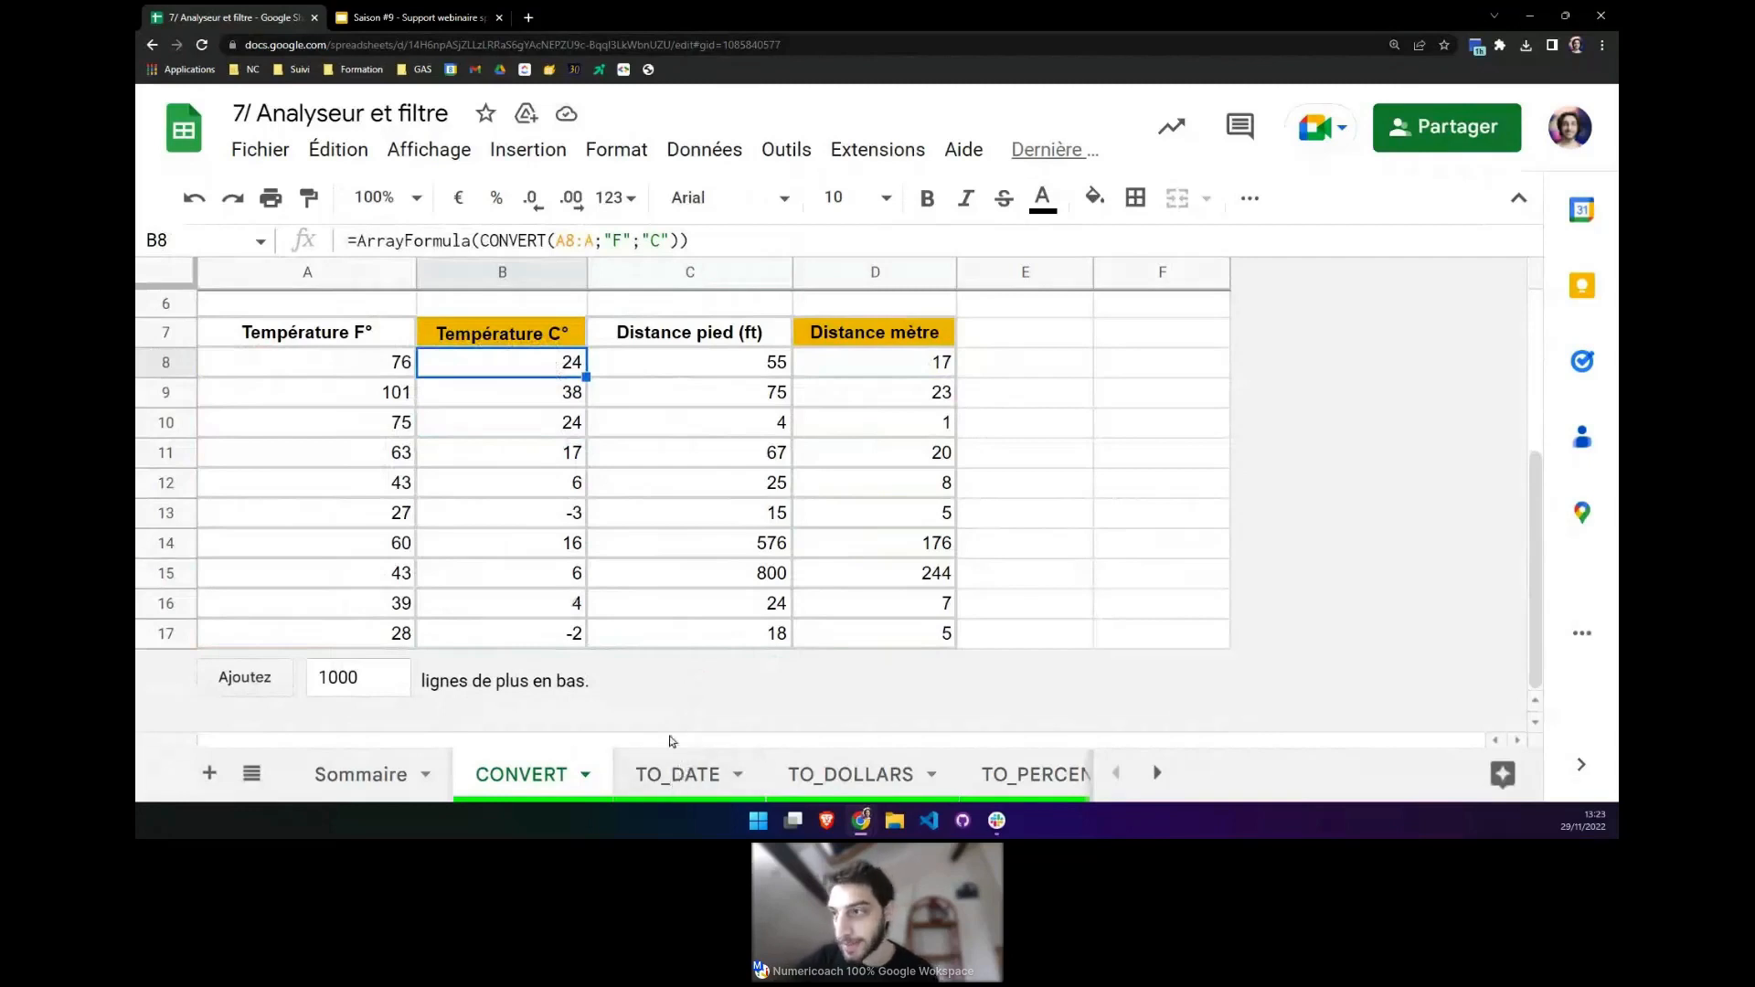
Open the TO_DATE sheet and examine the contents of the Nombres column from A8 down.
left_click(677, 768)
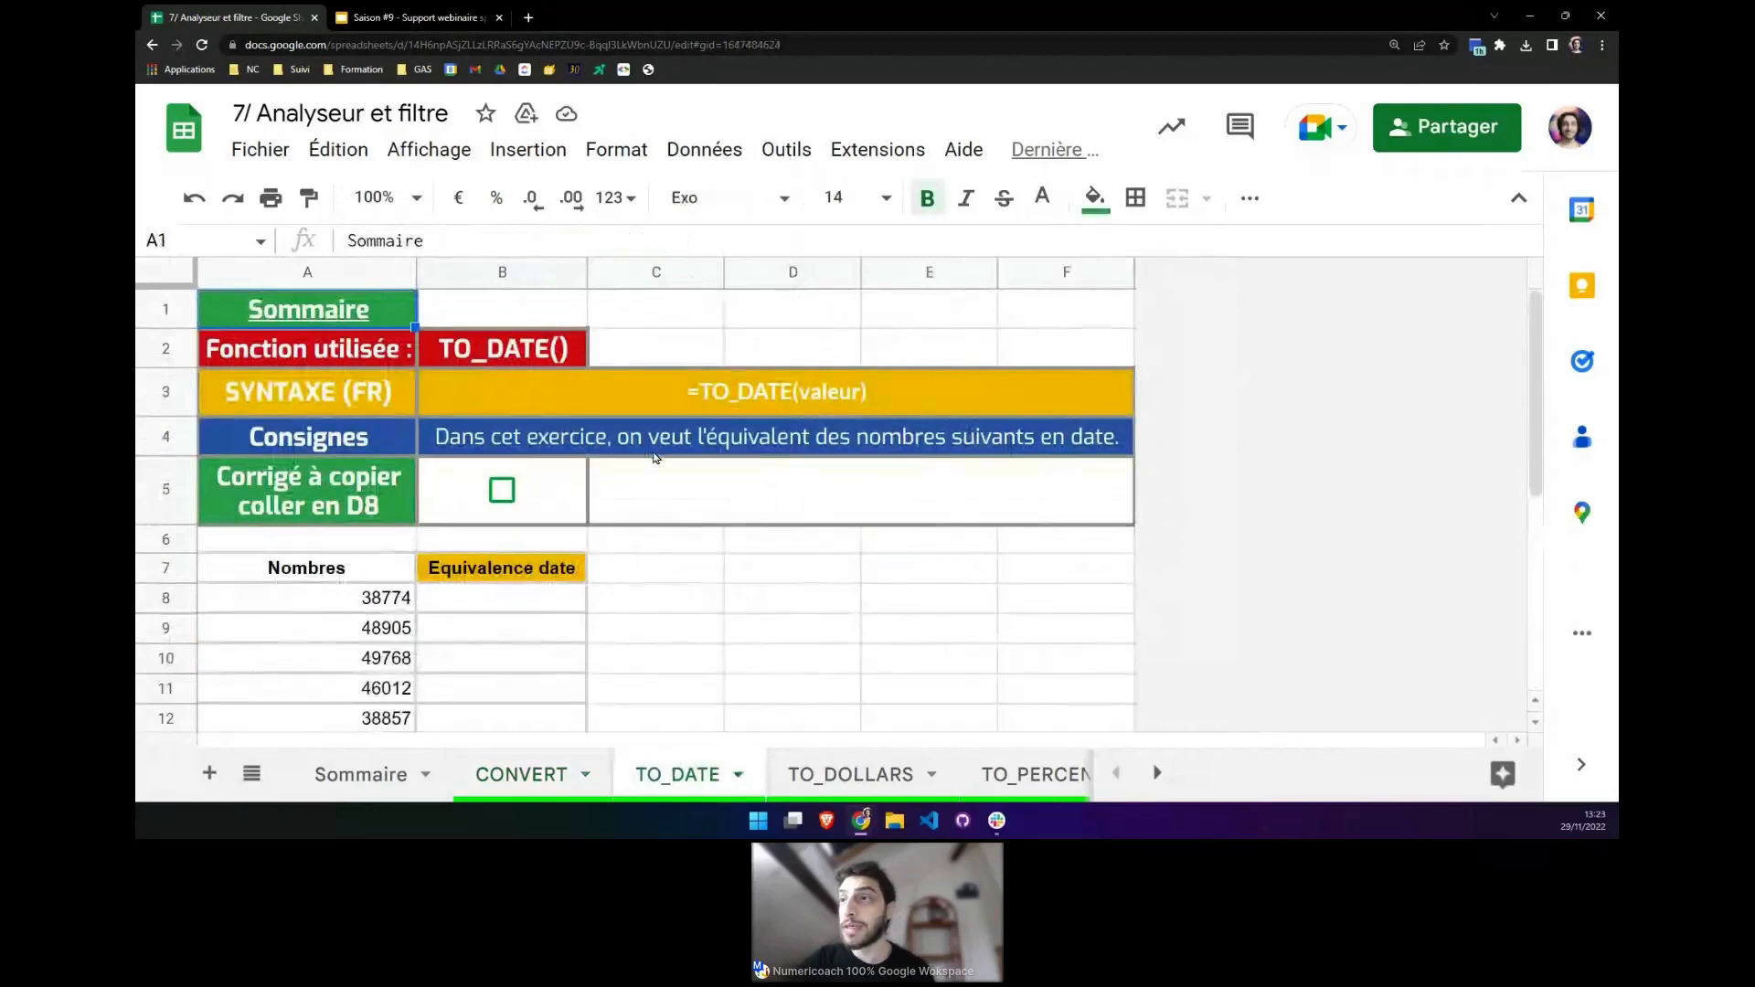
scroll(654, 457, "down", 1)
scroll(655, 459, "down", 2)
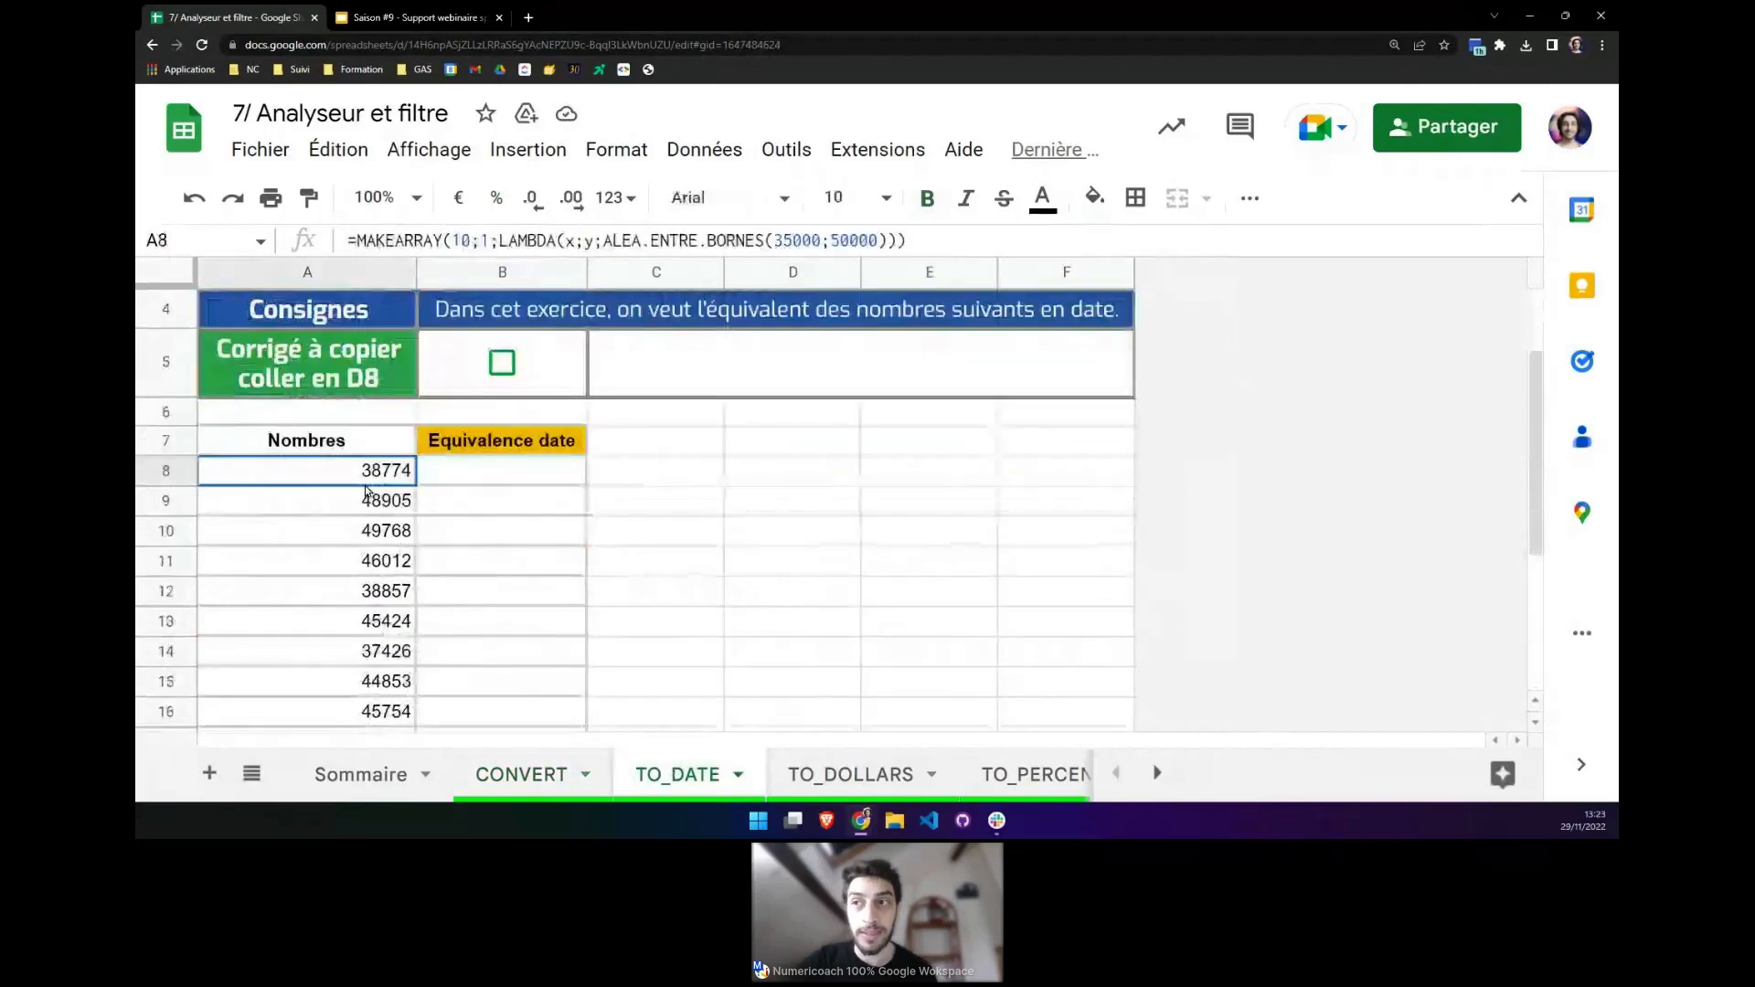
left_click_drag(379, 470, 351, 652)
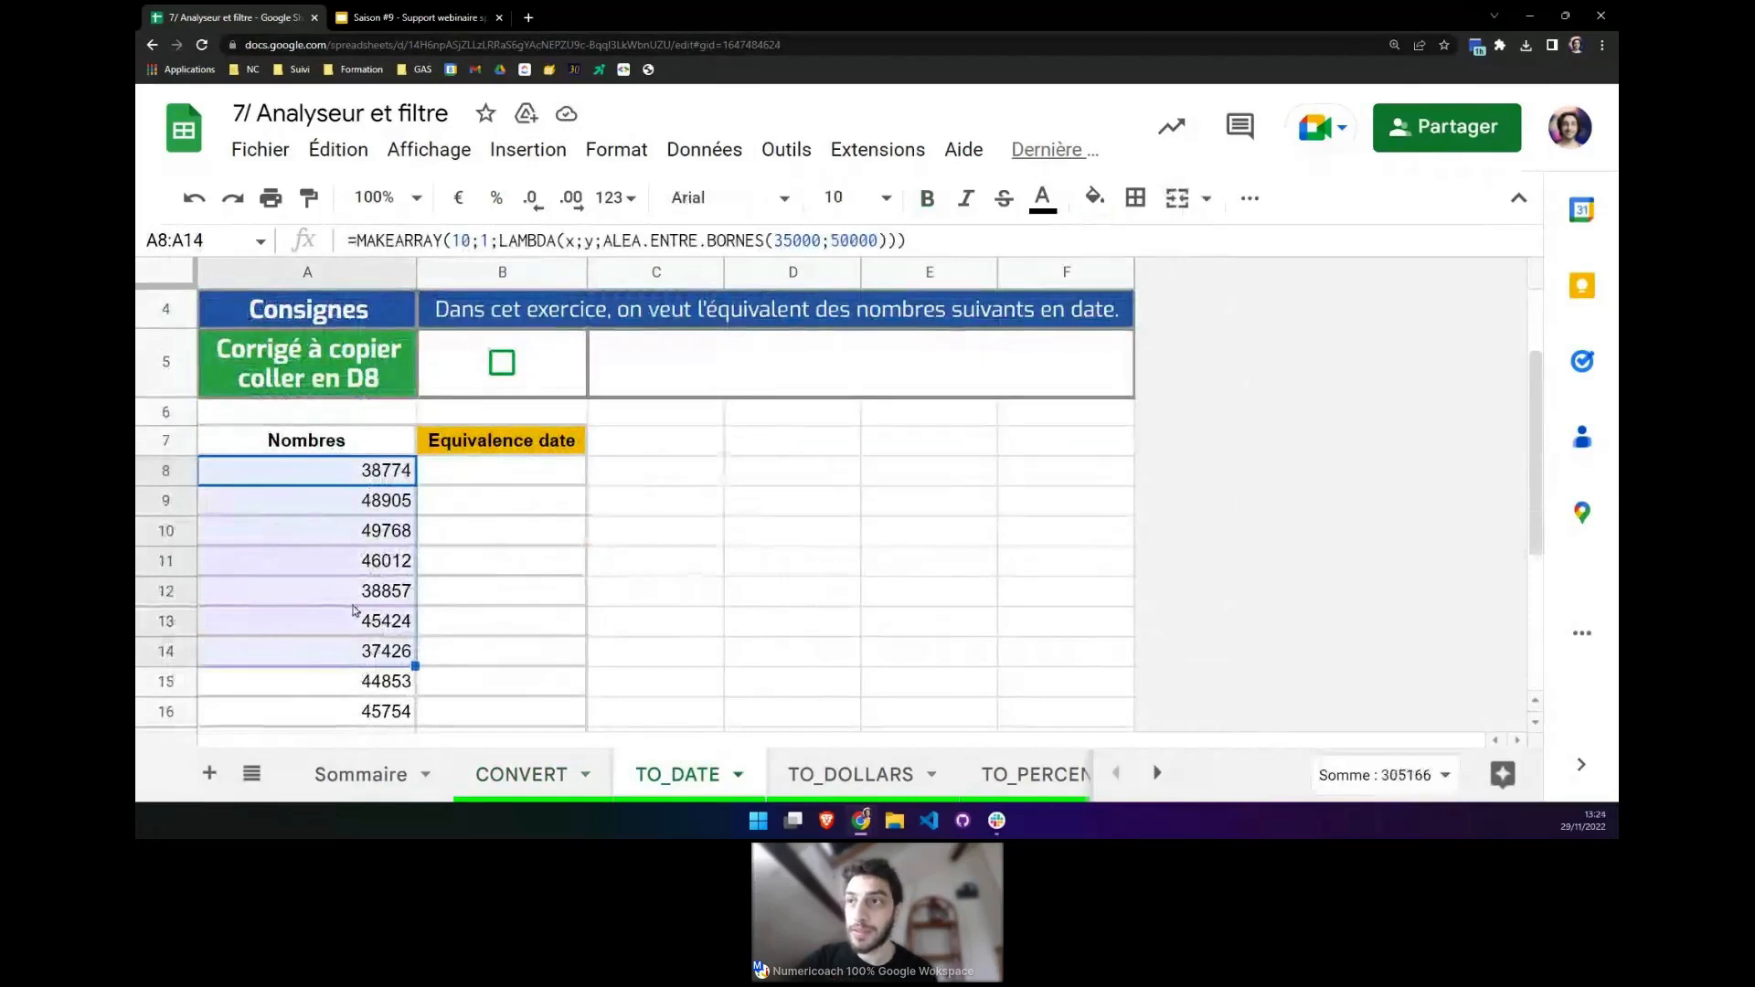
left_click(380, 473)
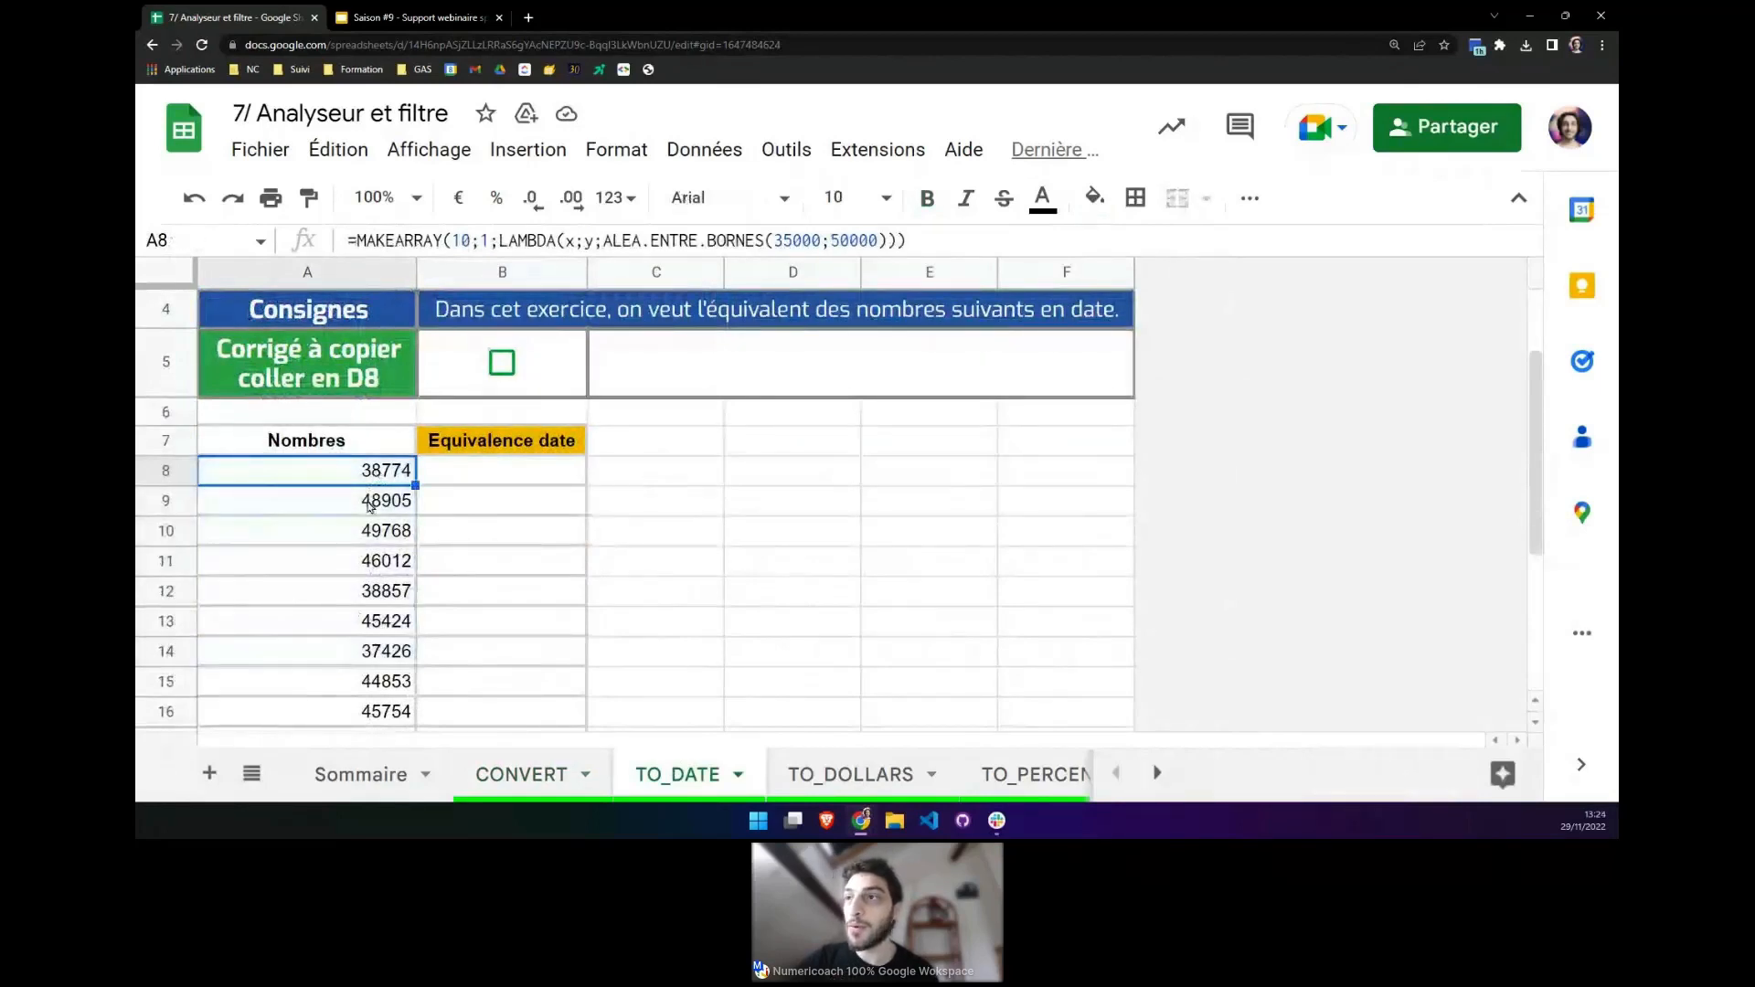
left_click(369, 505)
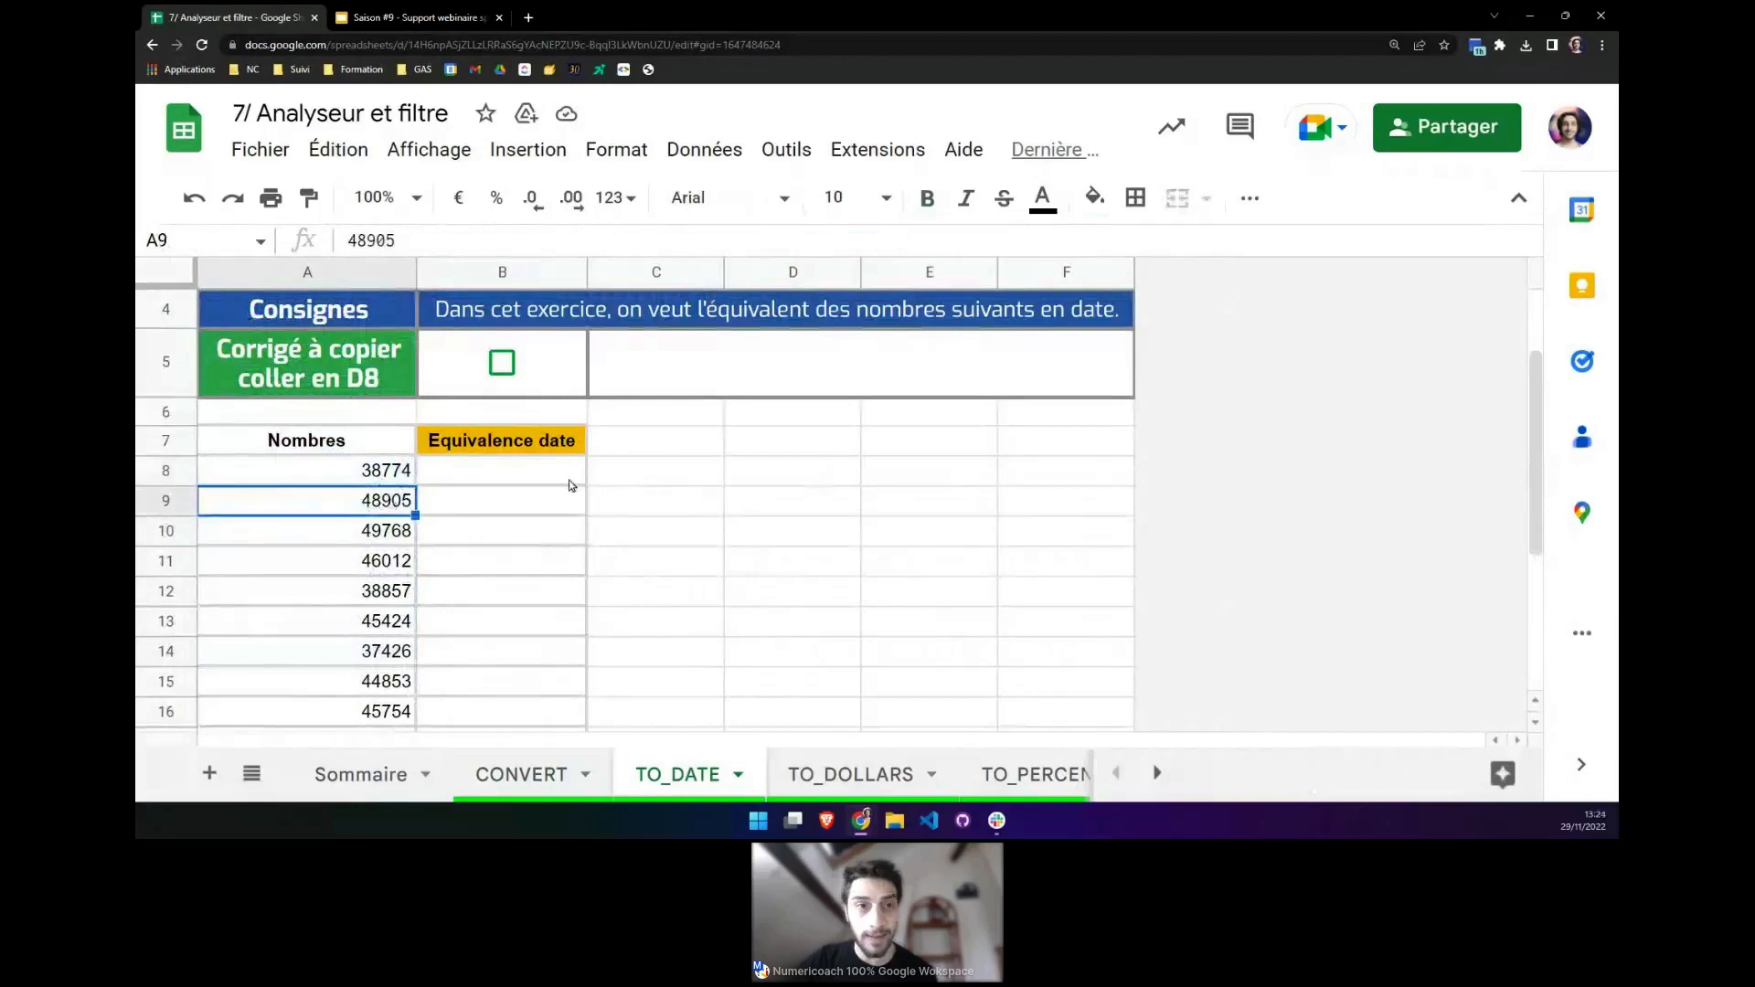
Enter the date 29/11/2022 in the empty cell D8 as an example.
left_click(765, 477)
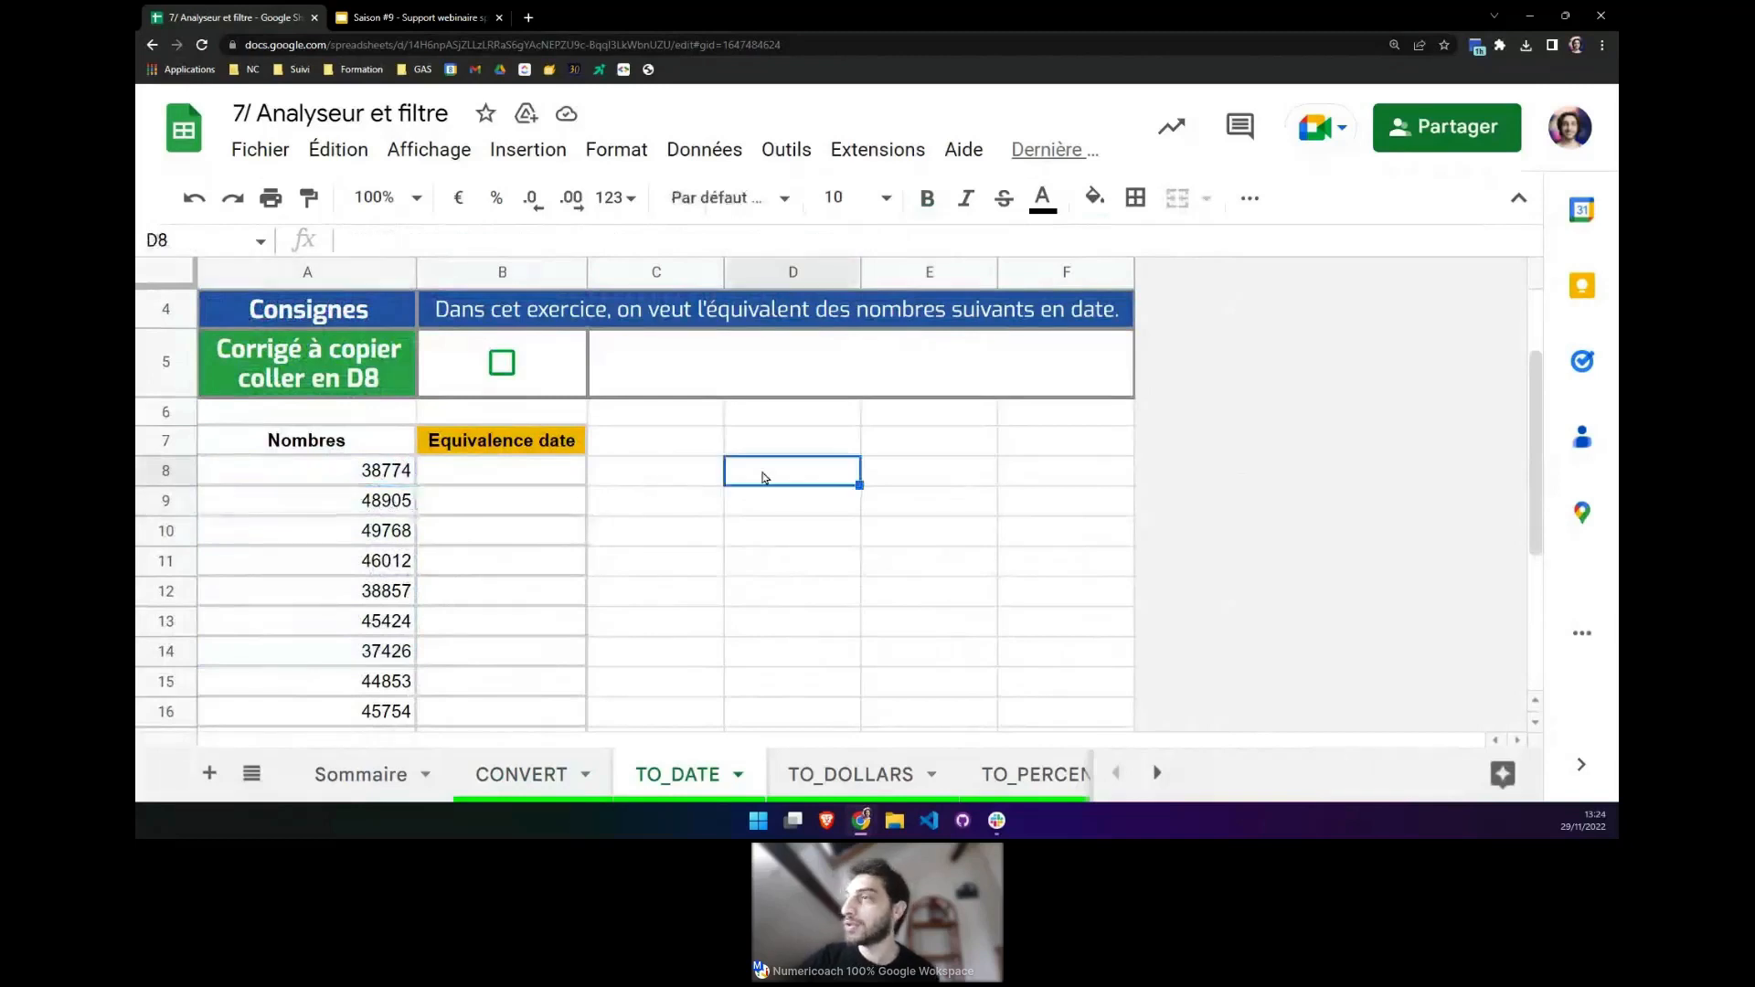
type("29/")
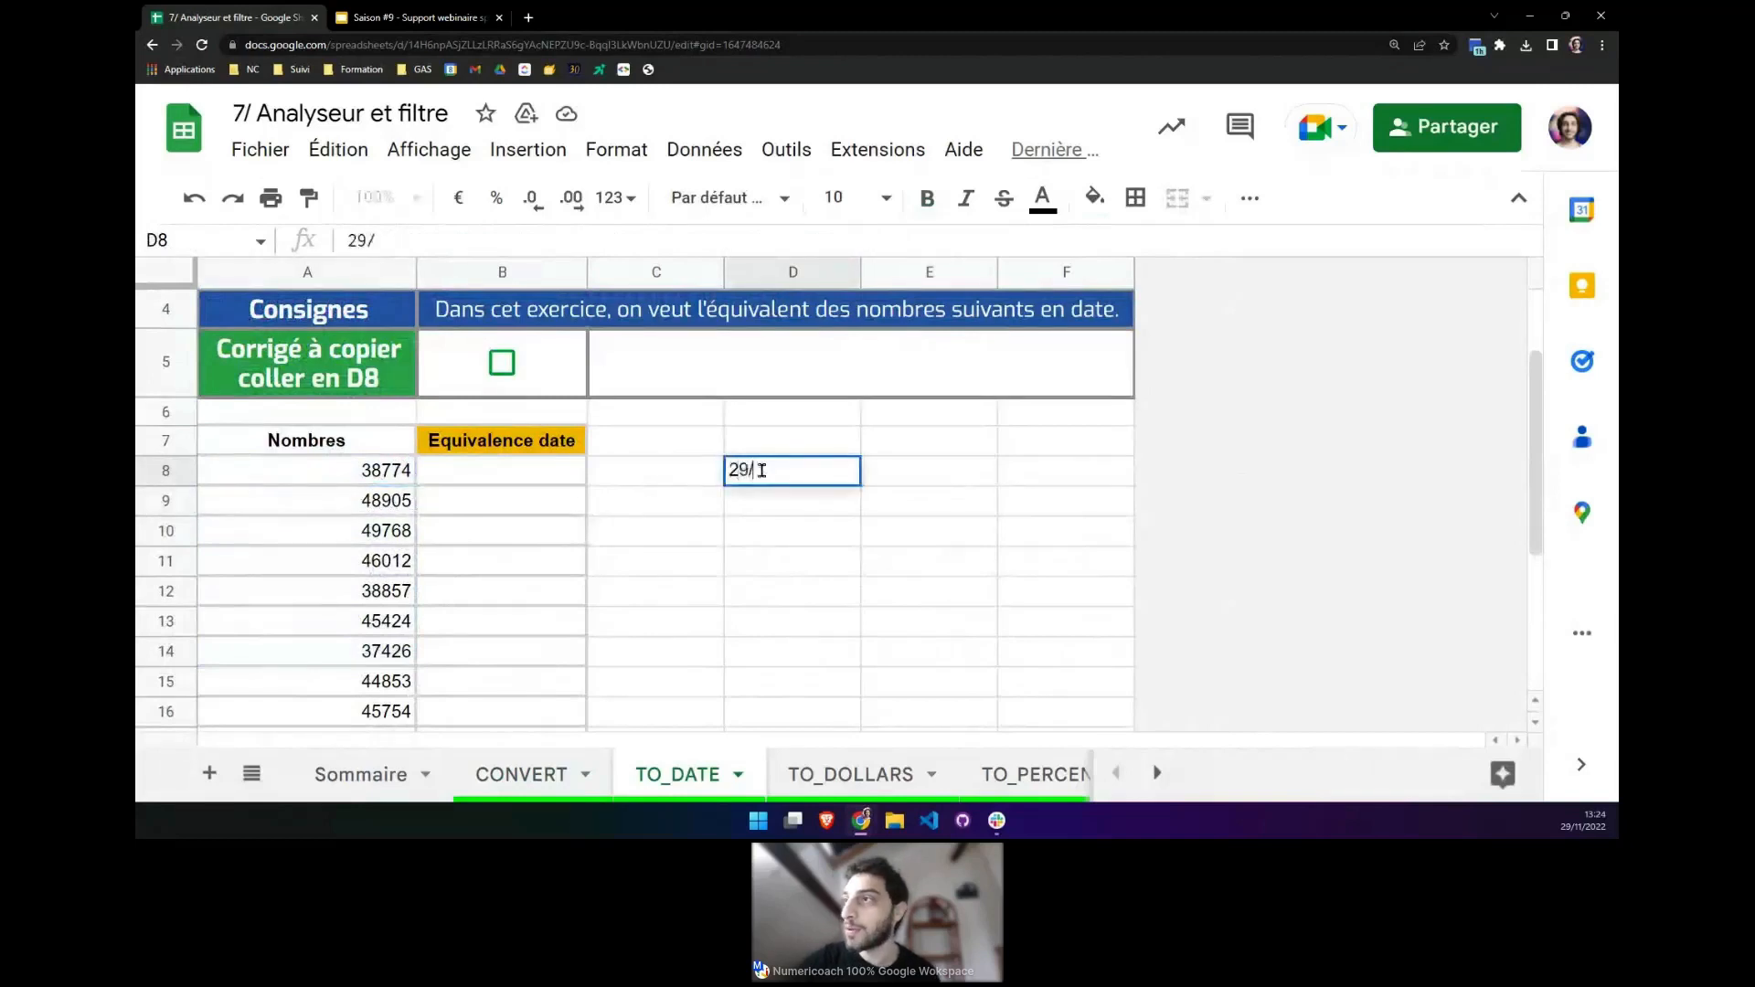
type("1")
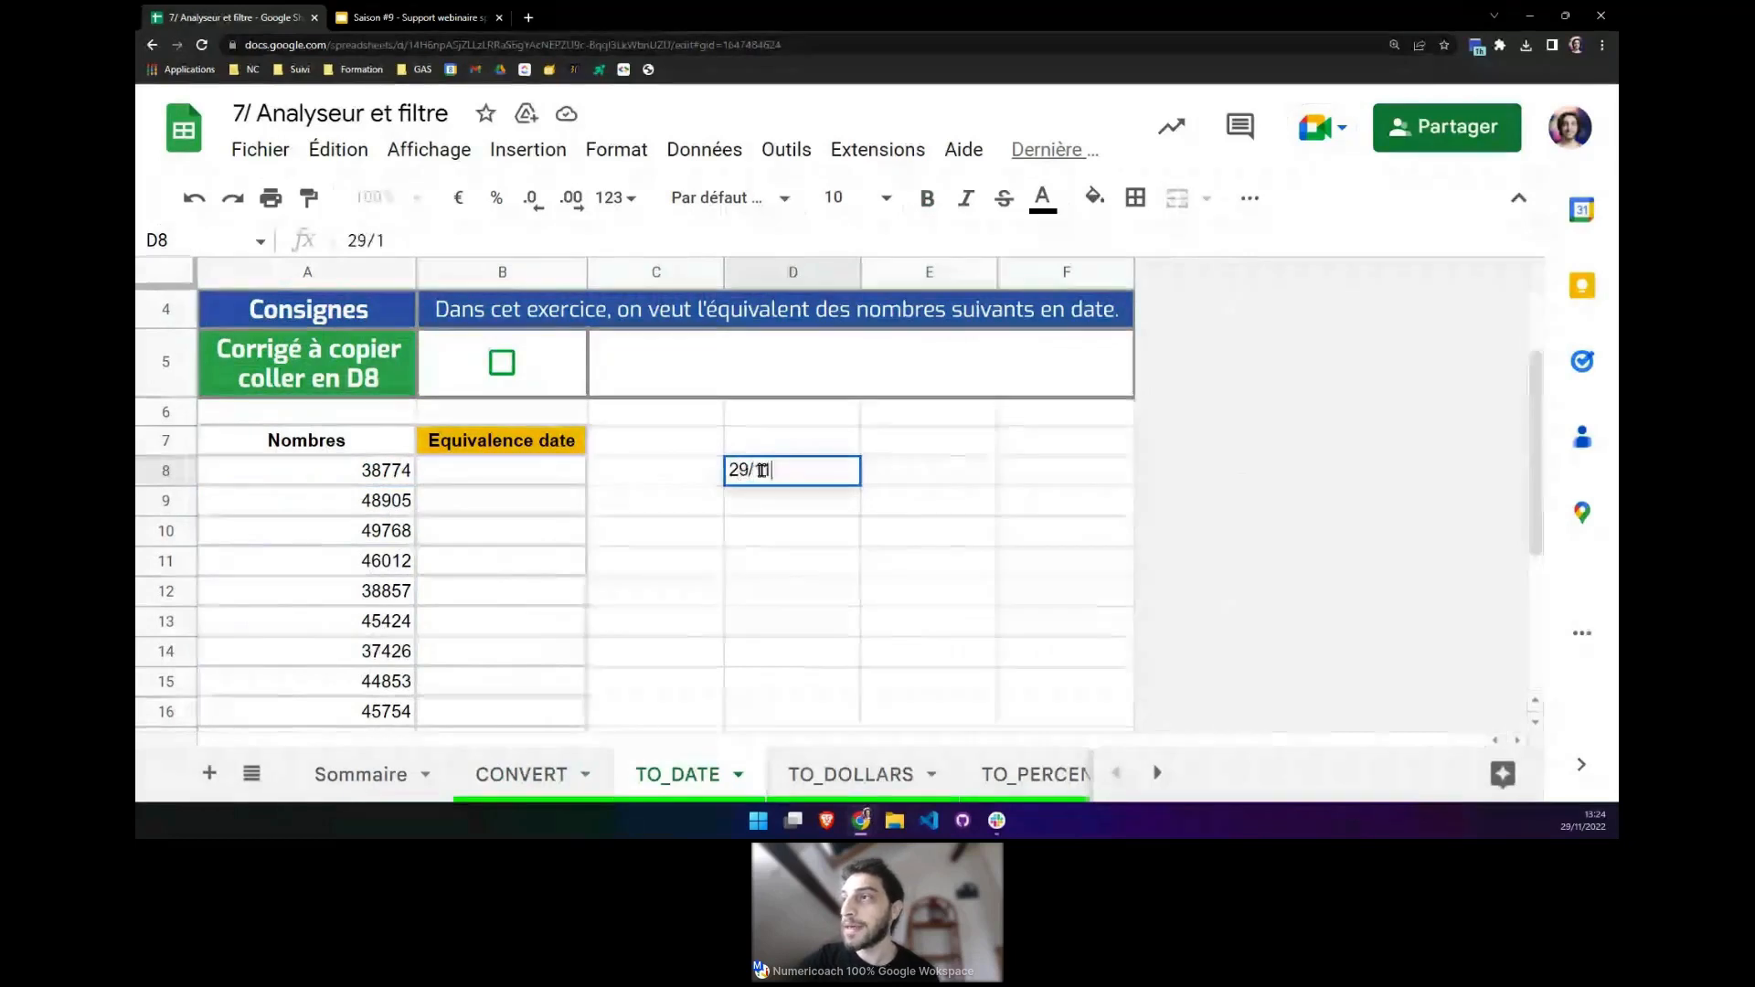
type("1")
key("Return")
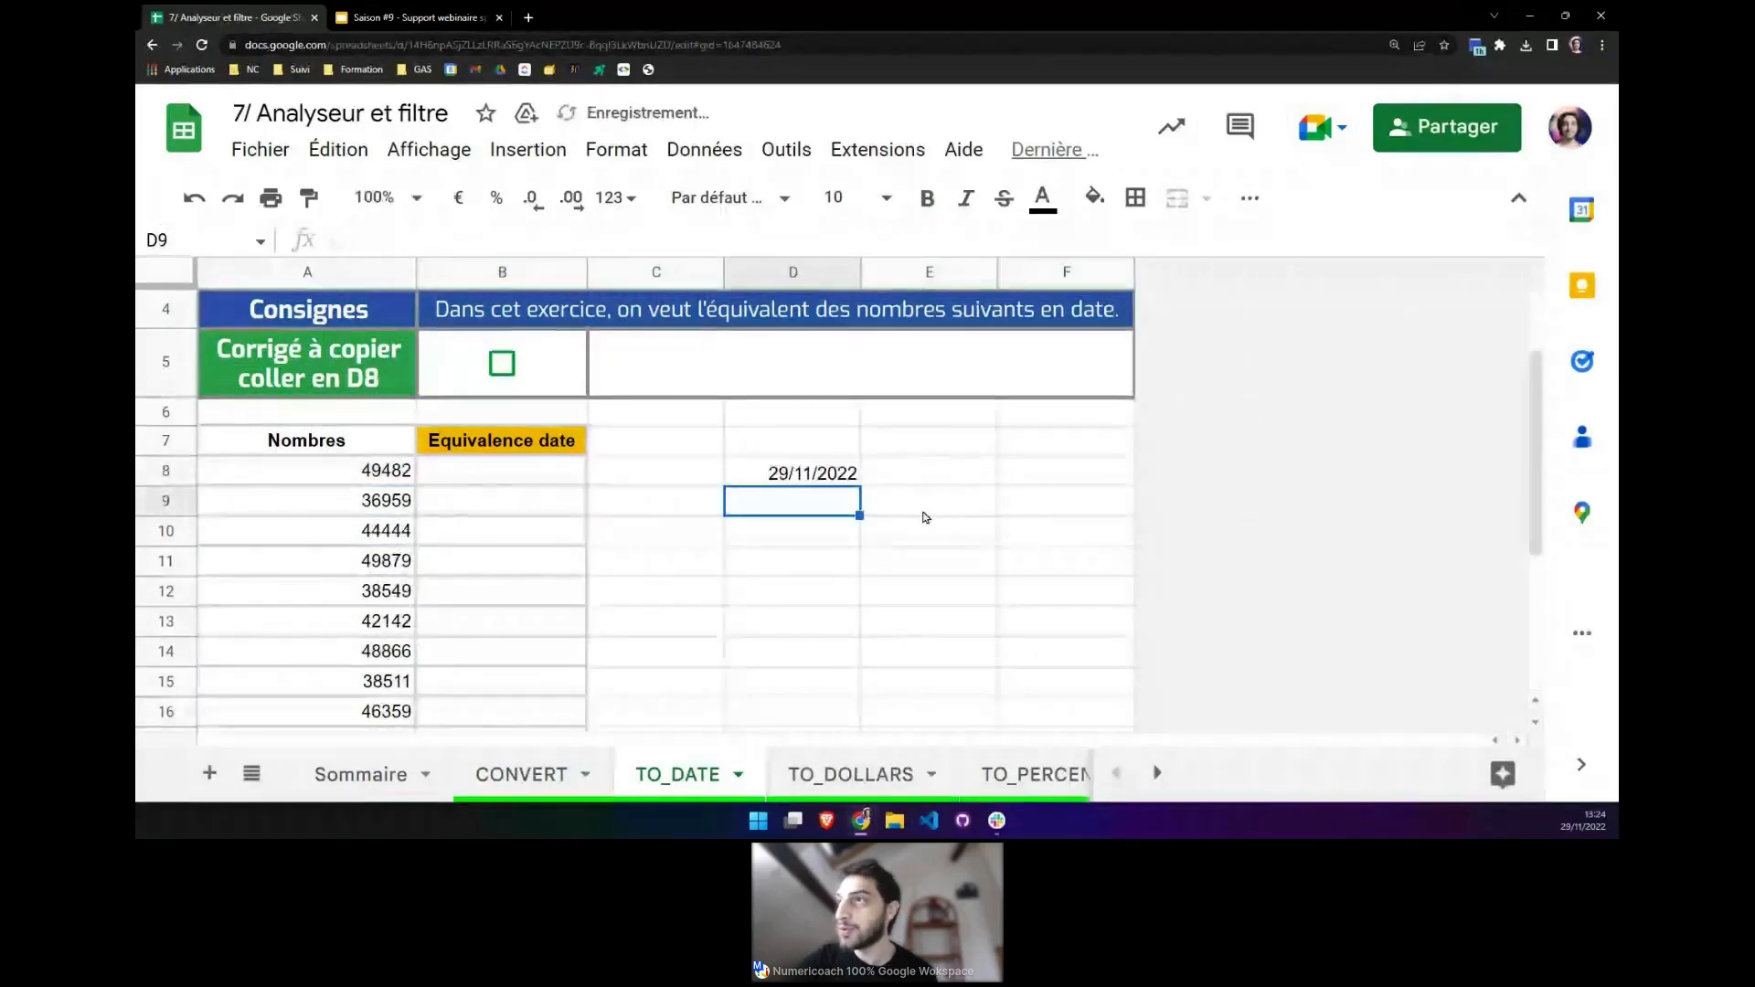
Enter the same date, 29/11/2022, in E8 beside the first example date.
left_click(813, 480)
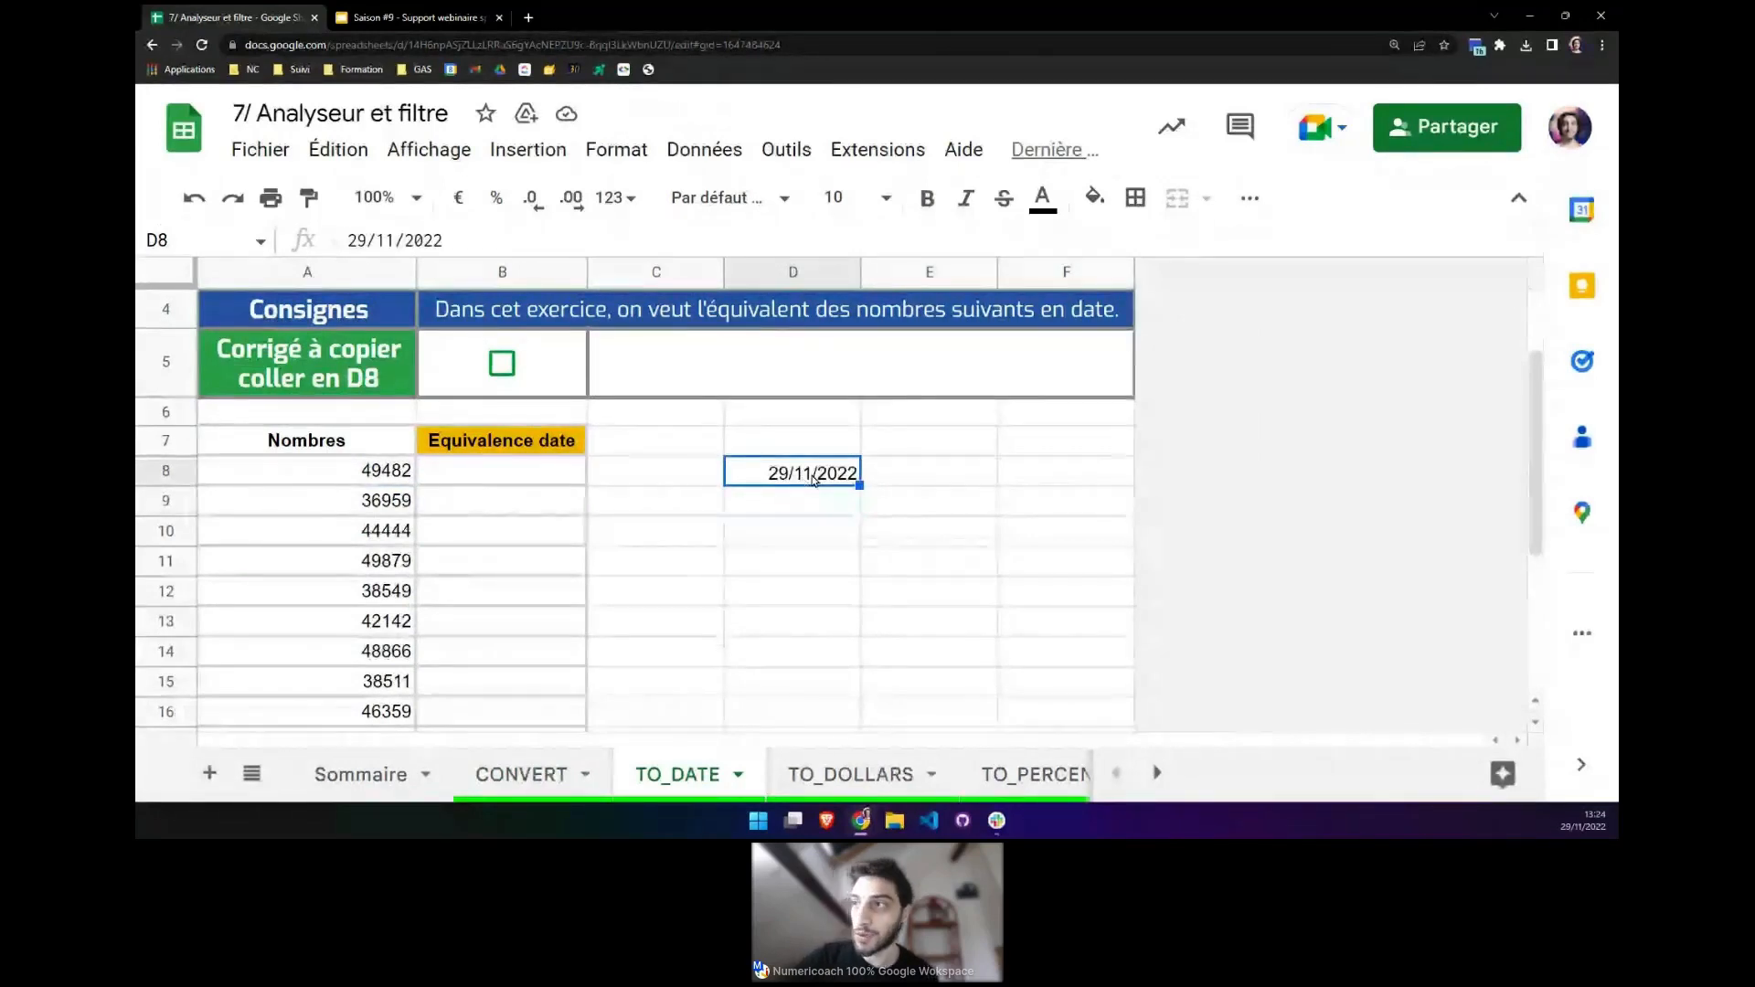
left_click(946, 482)
type("2")
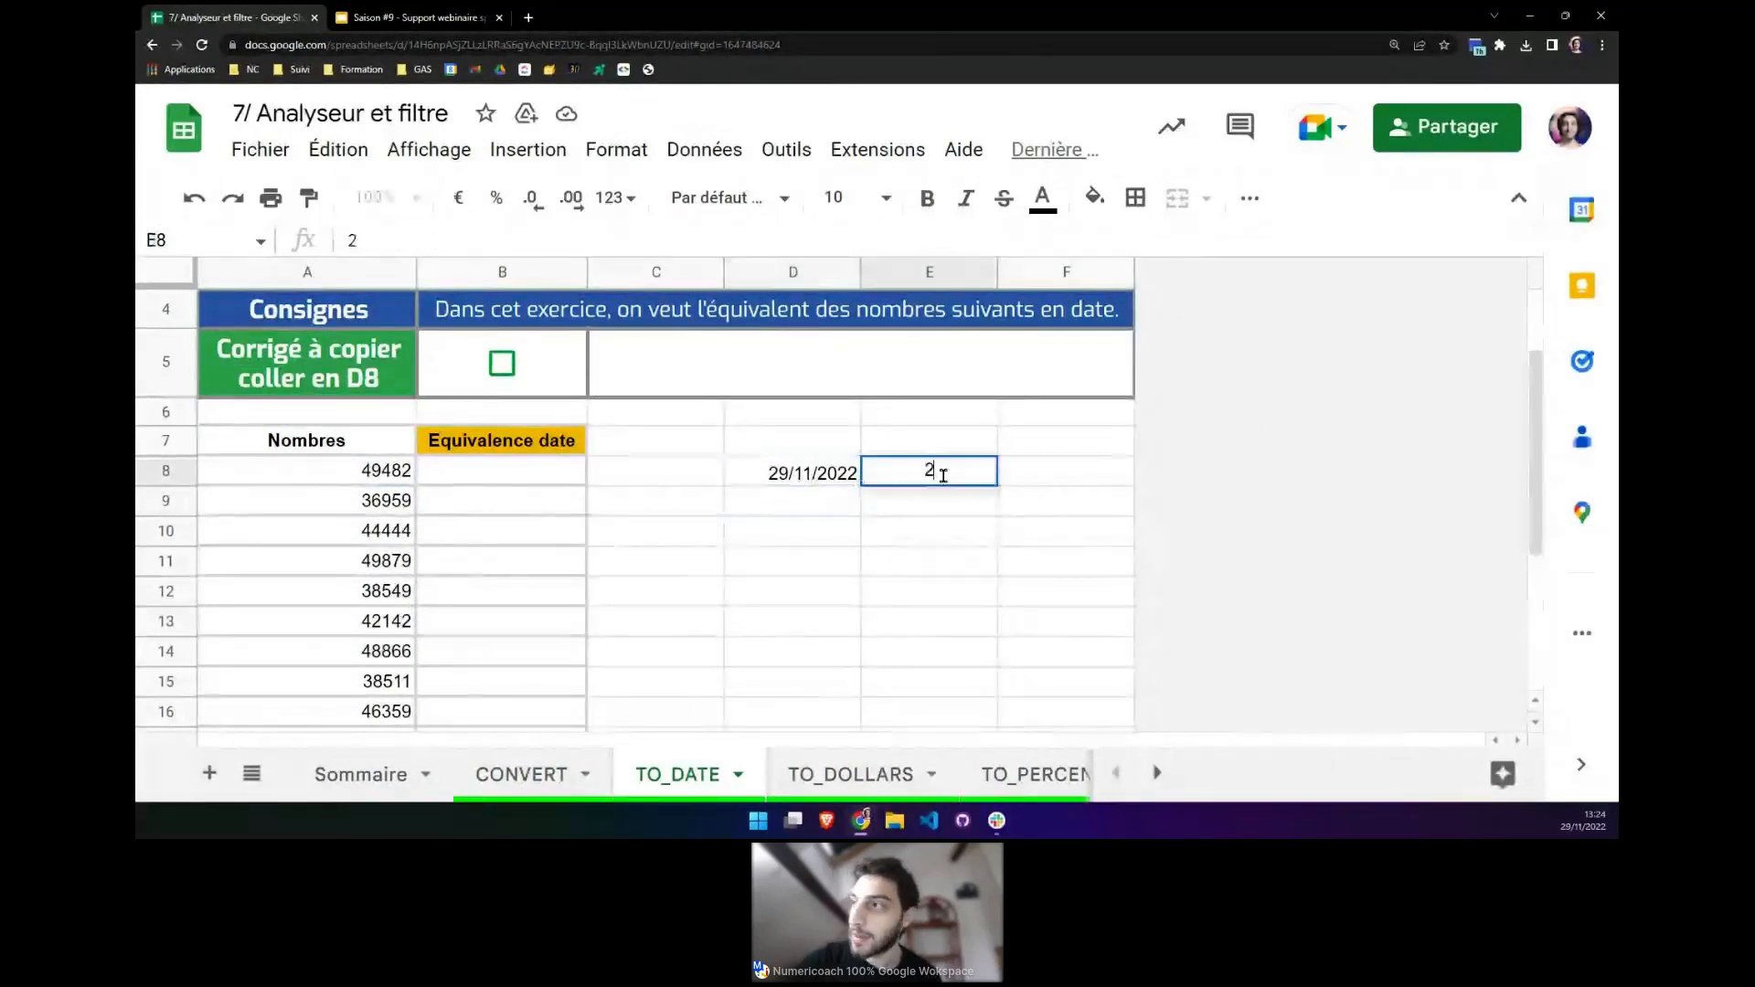
type("9/11/2022")
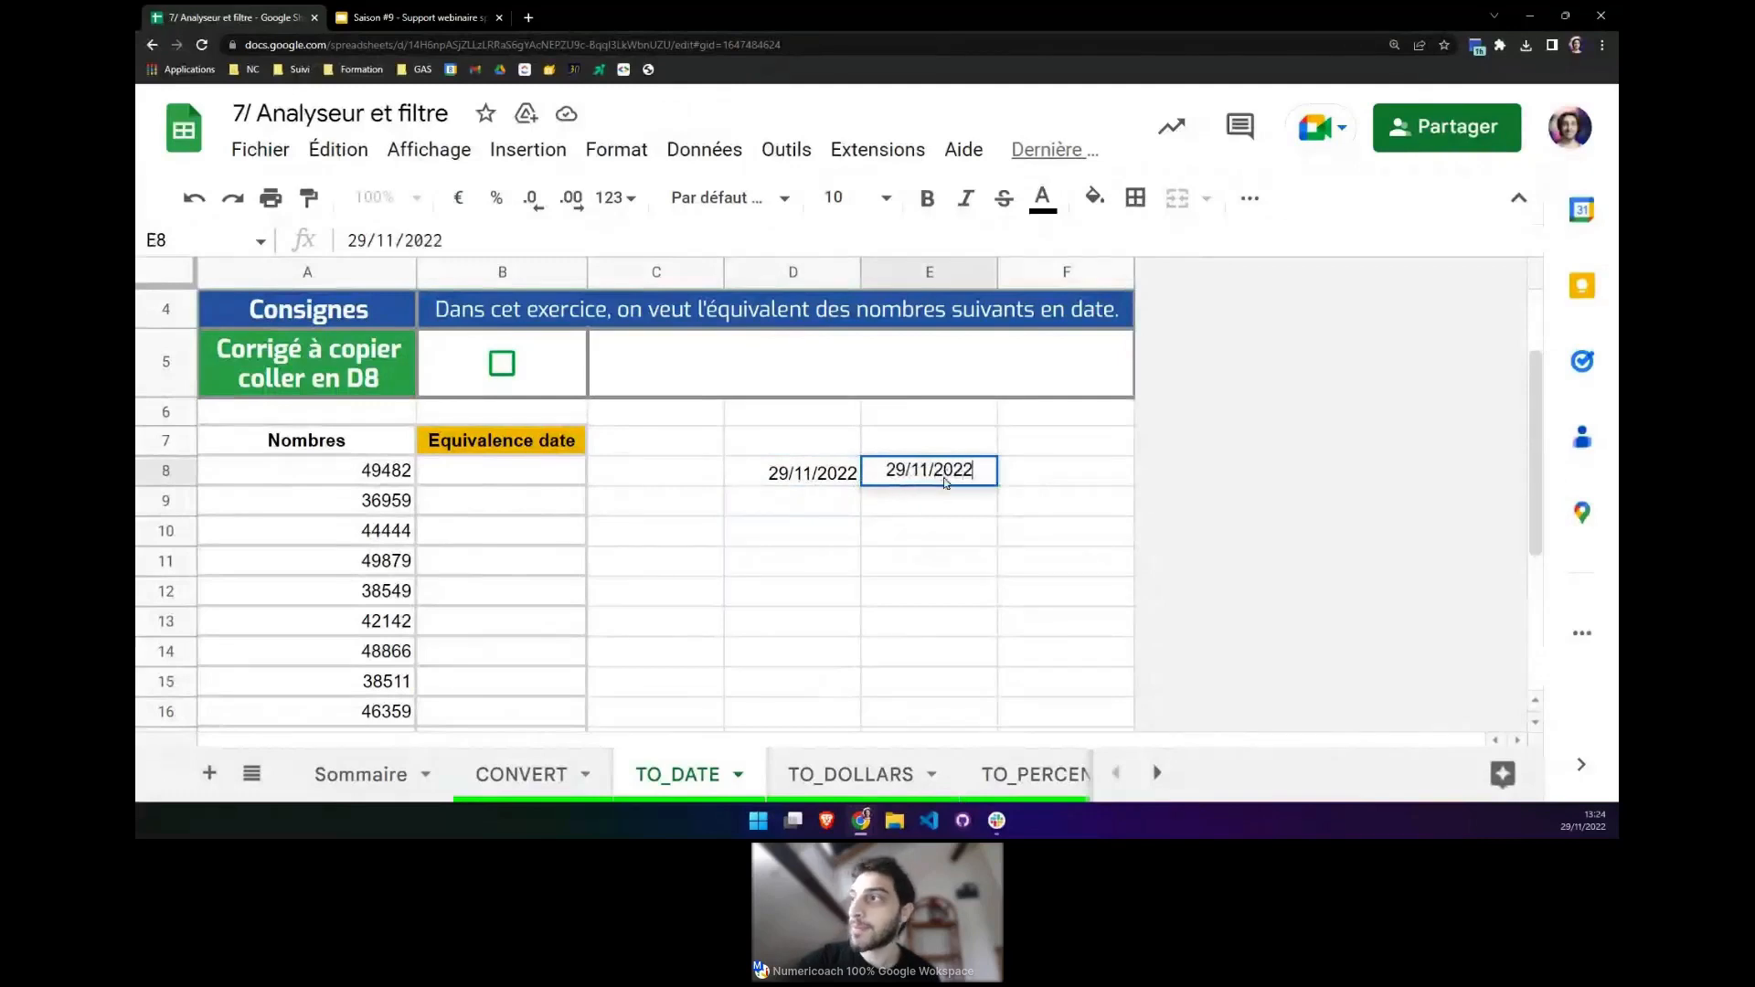
key("Return")
Format the date in E8 as a number without decimal places.
left_click(921, 484)
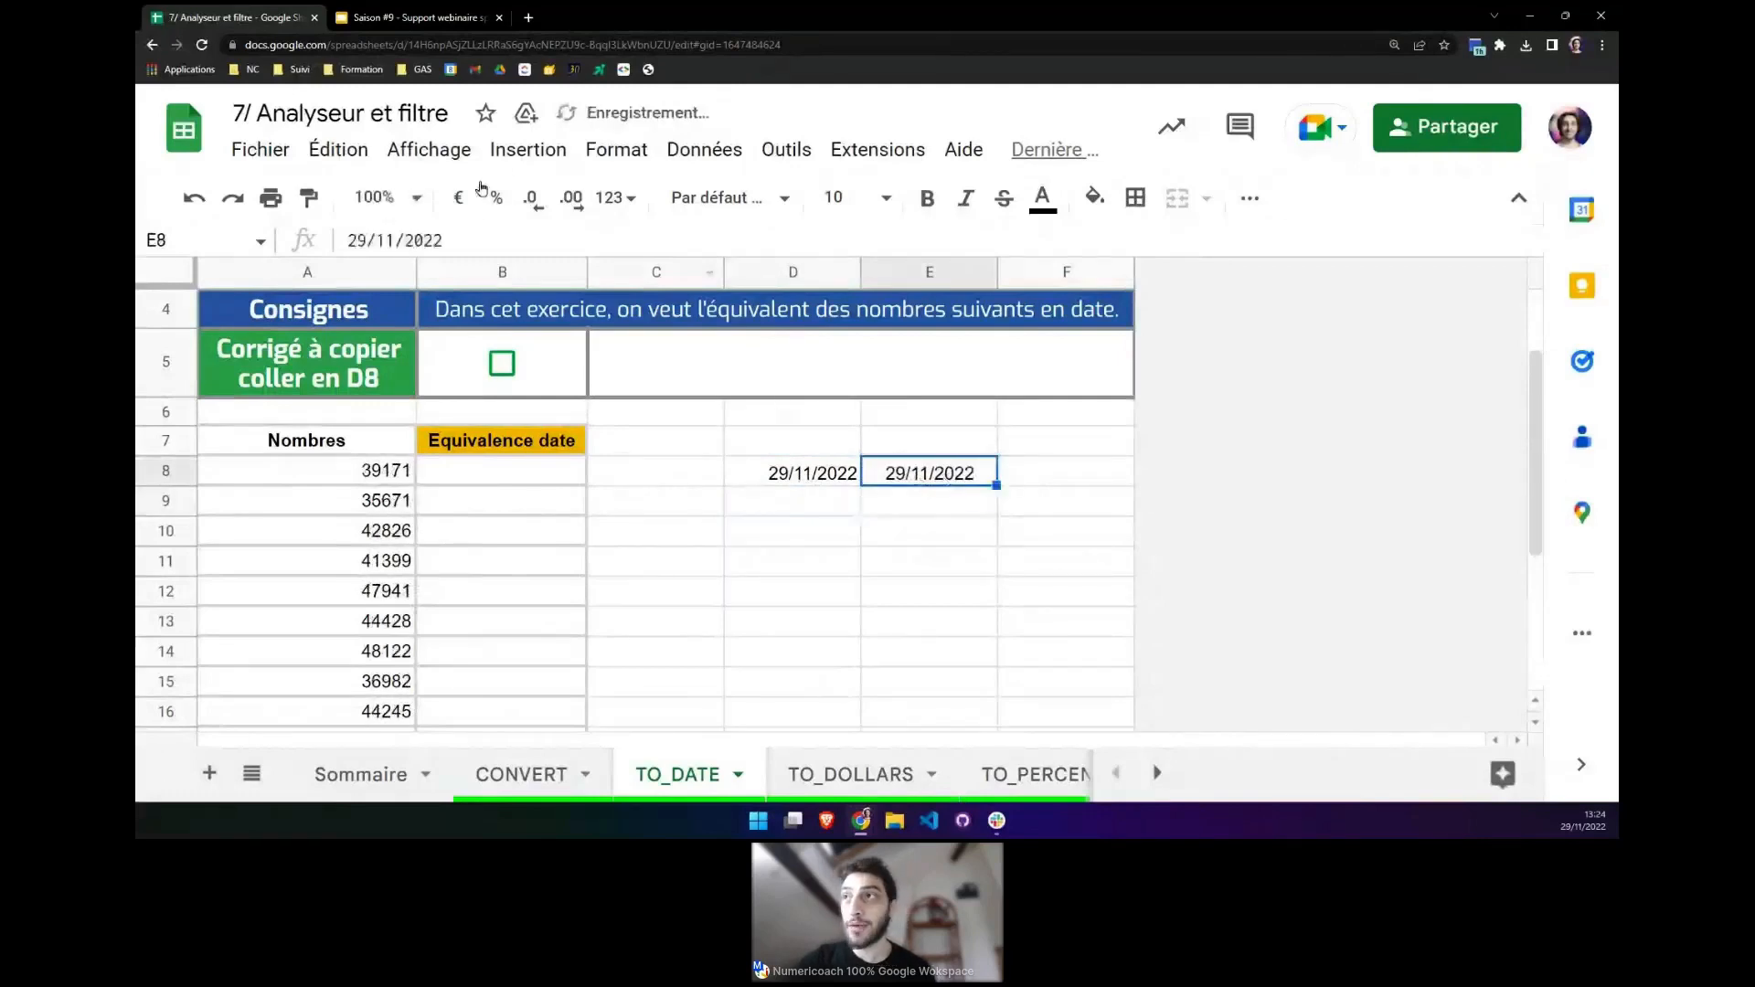
left_click(592, 151)
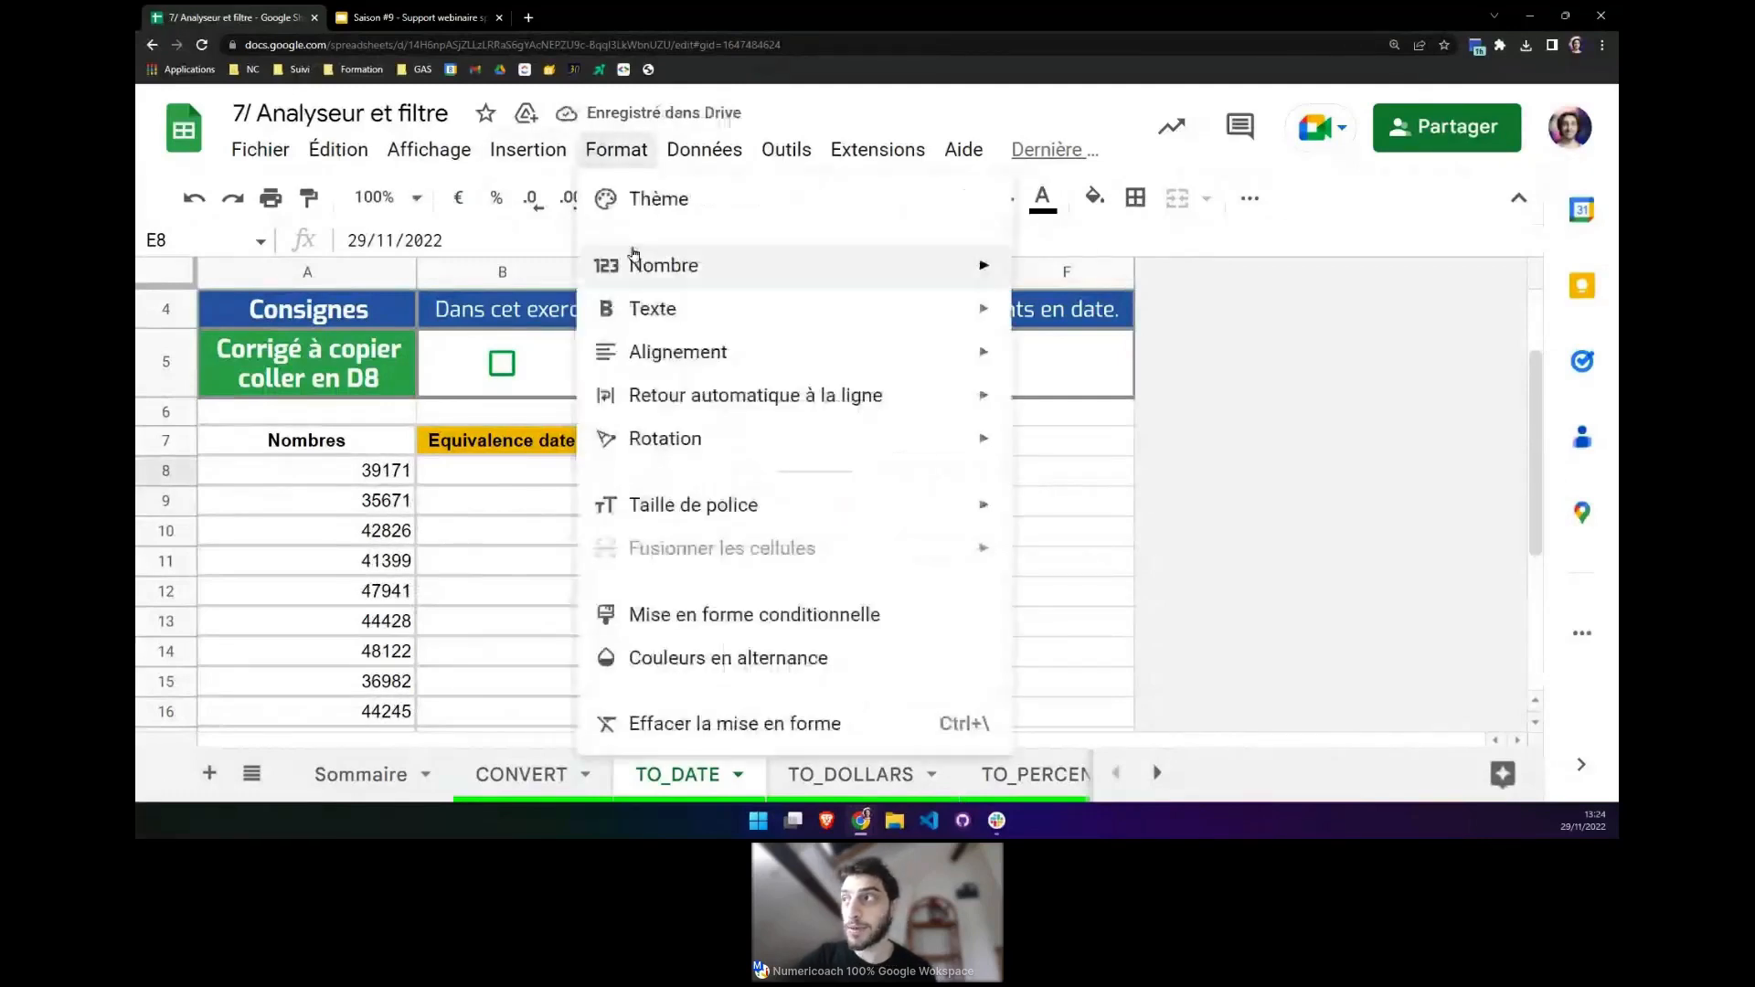
mouse_move(653, 259)
left_click(1126, 335)
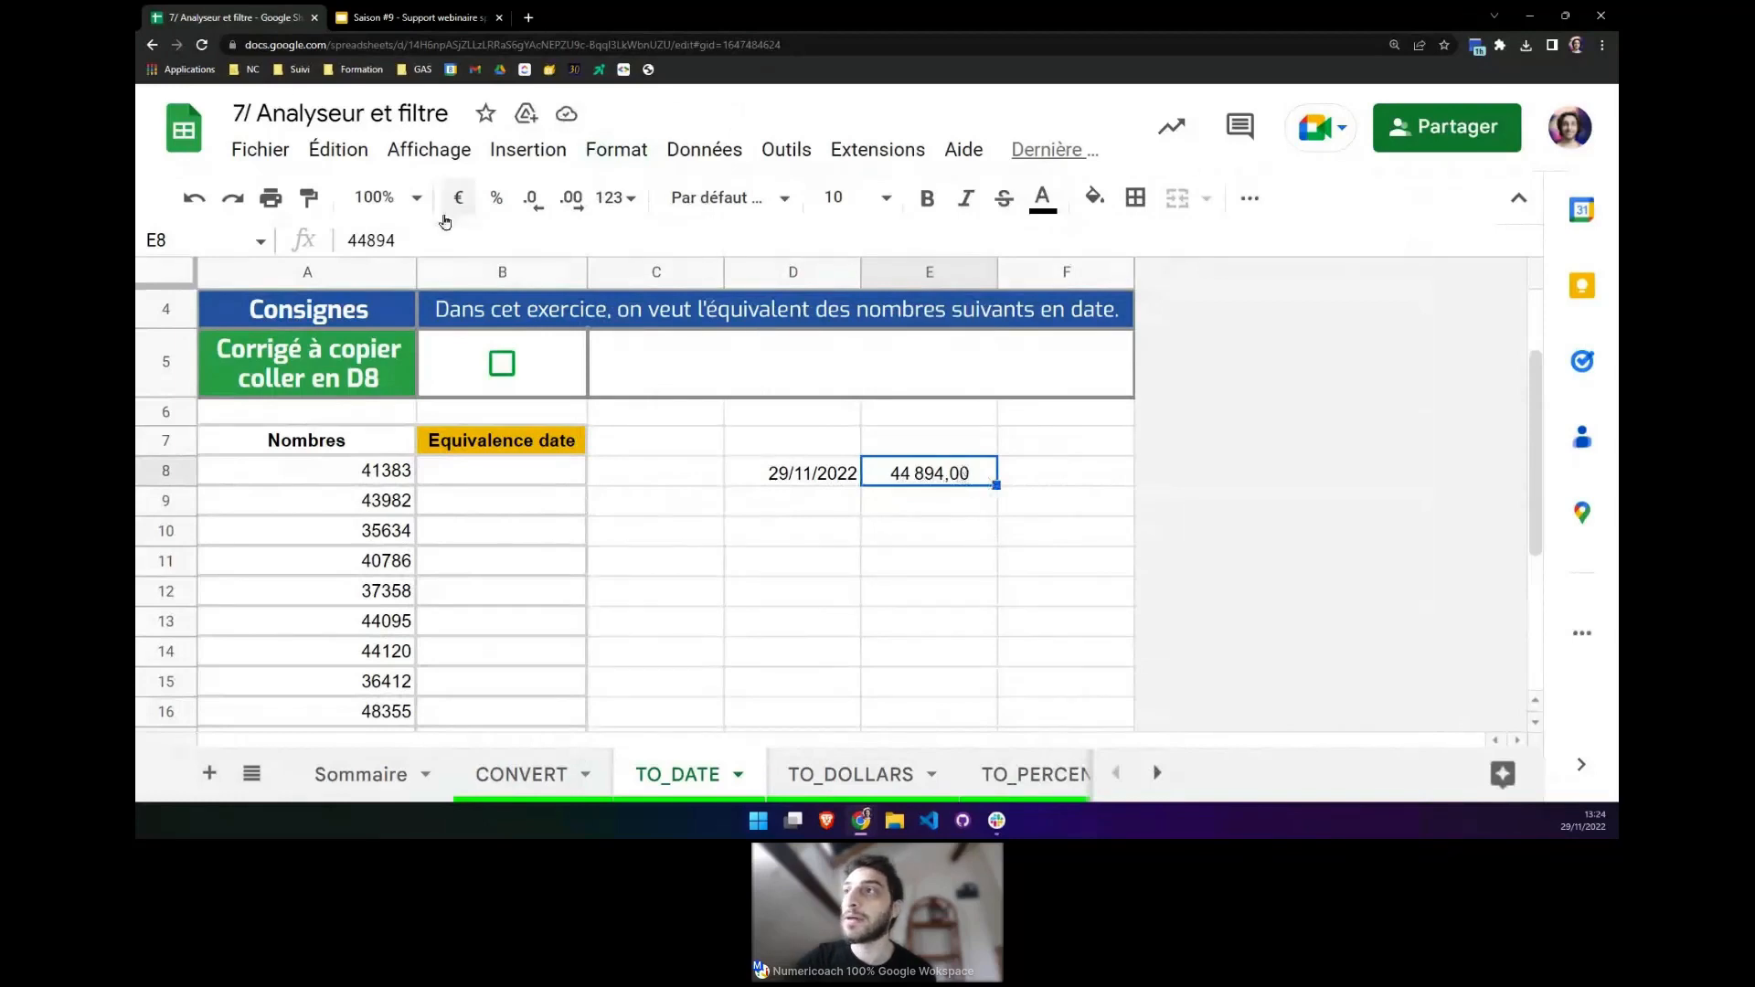
left_click(529, 219)
left_click(529, 219)
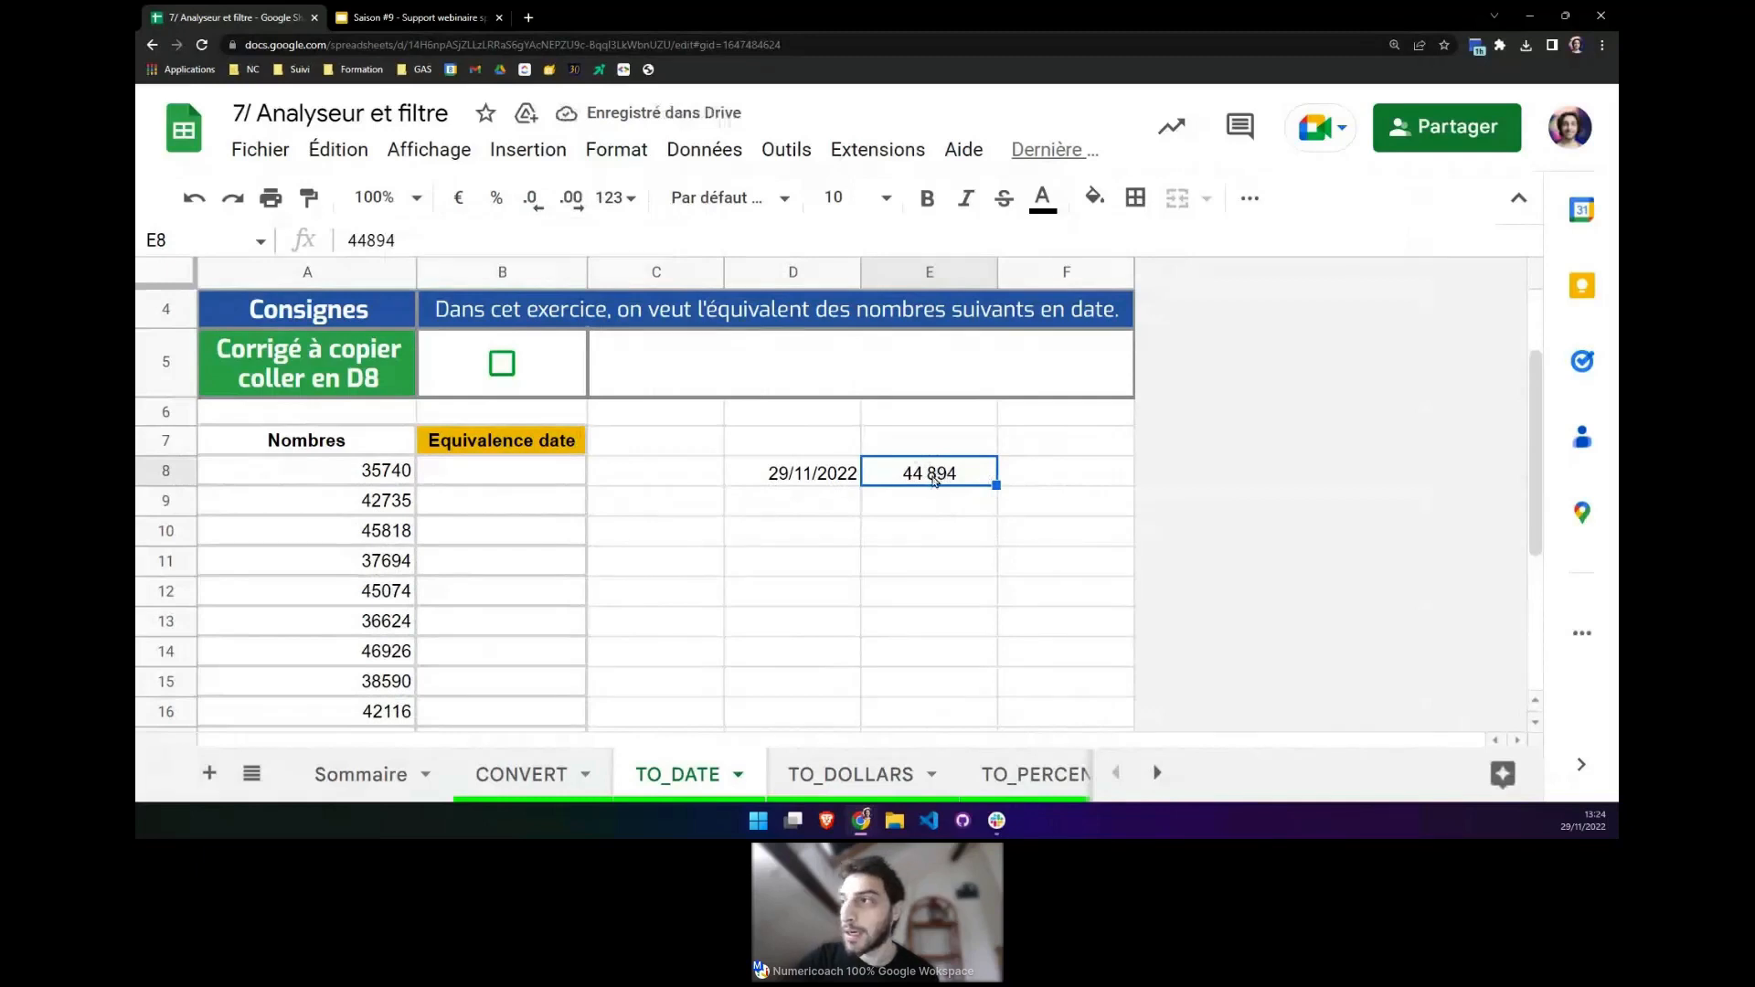
Change the number in E8 to 44895.
double_click(951, 476)
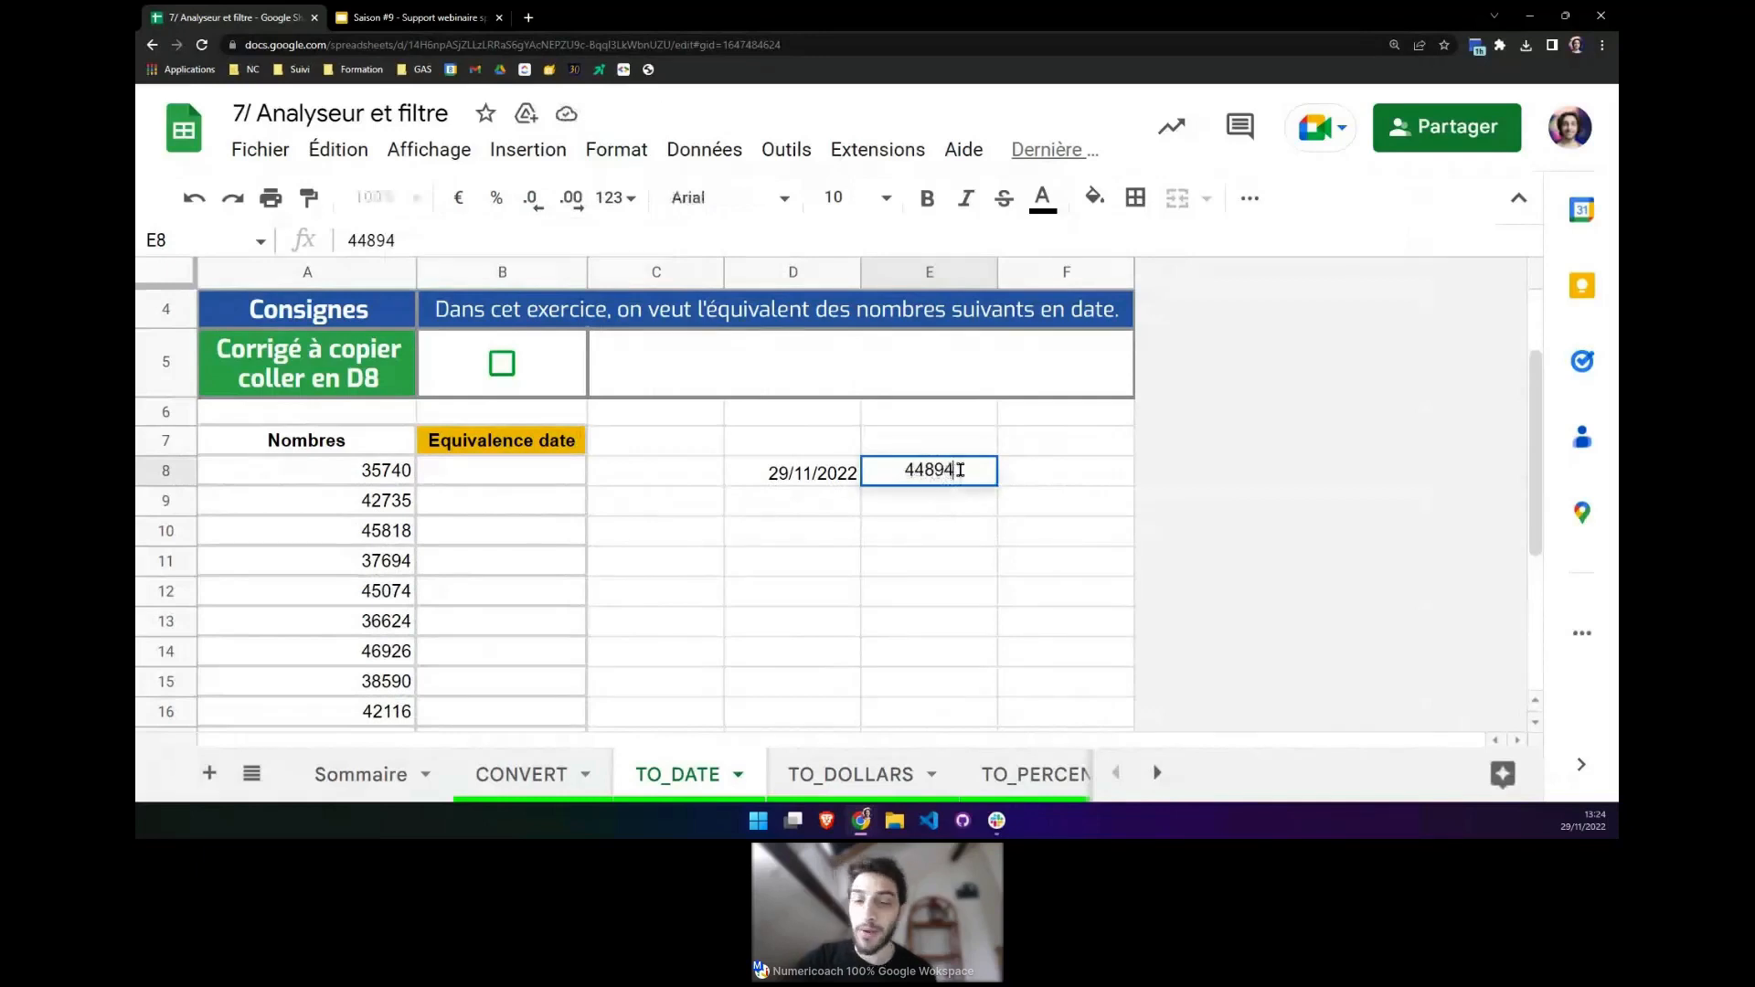
key("BackSpace")
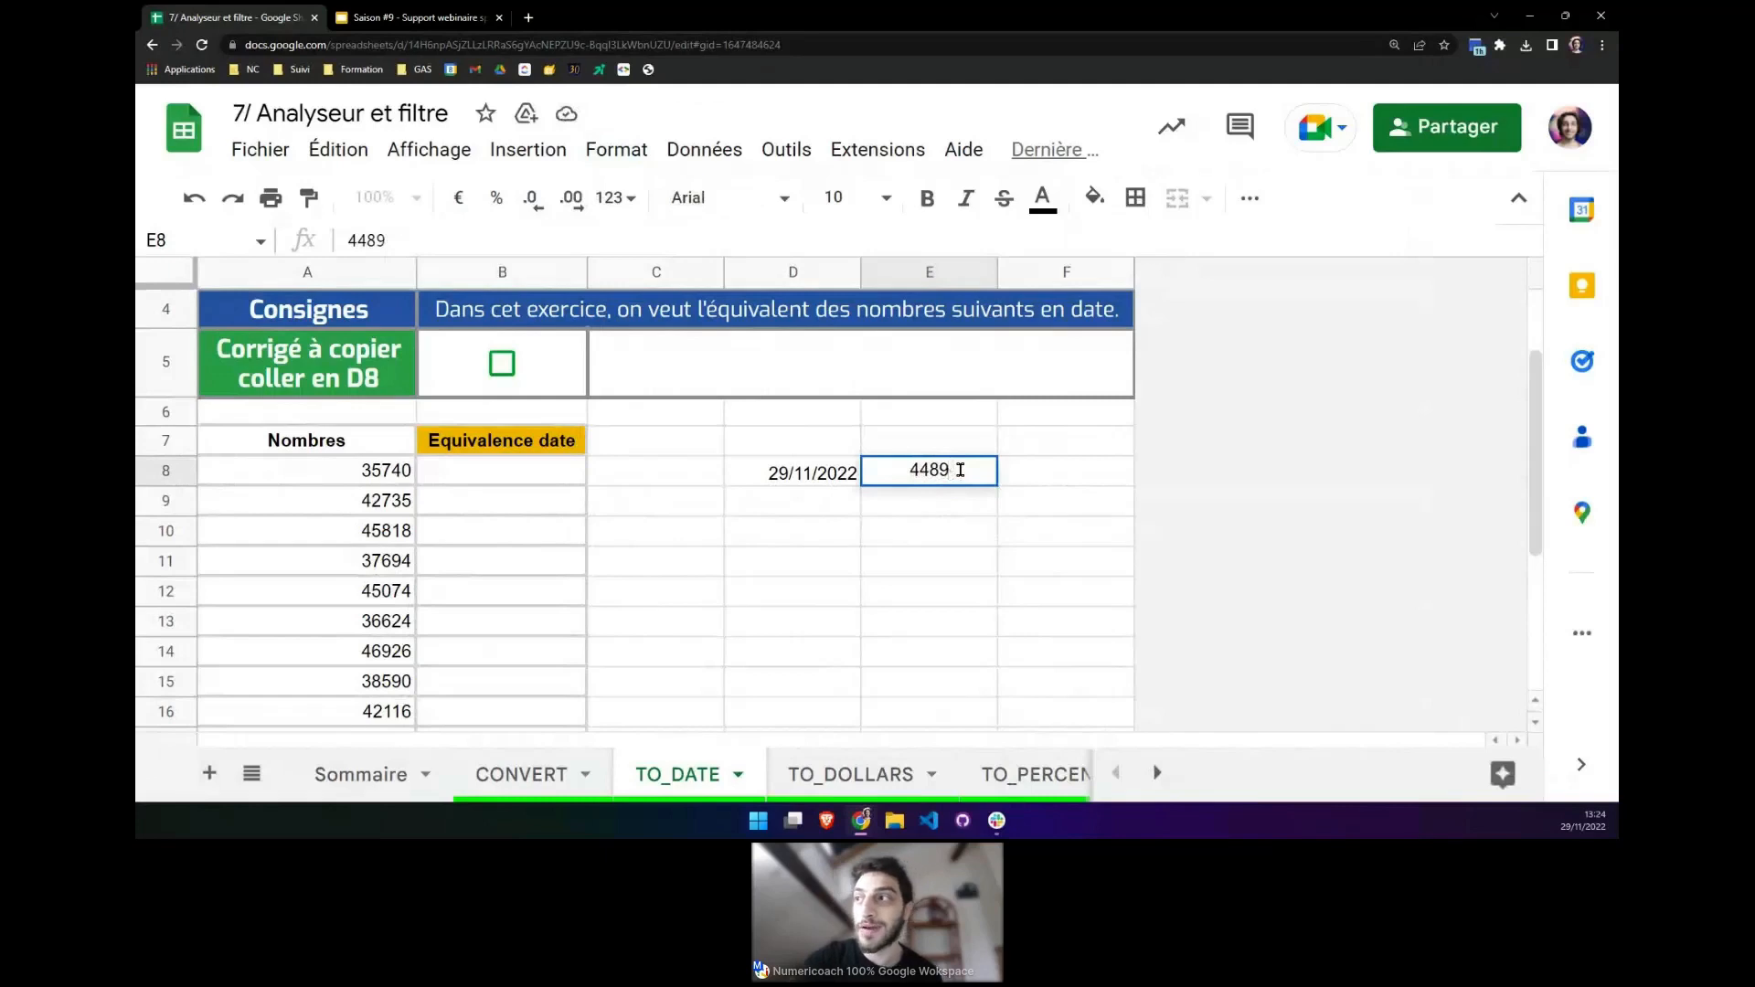
type("5")
key("Return")
Apply the Date number format to the value in E8.
left_click(962, 477)
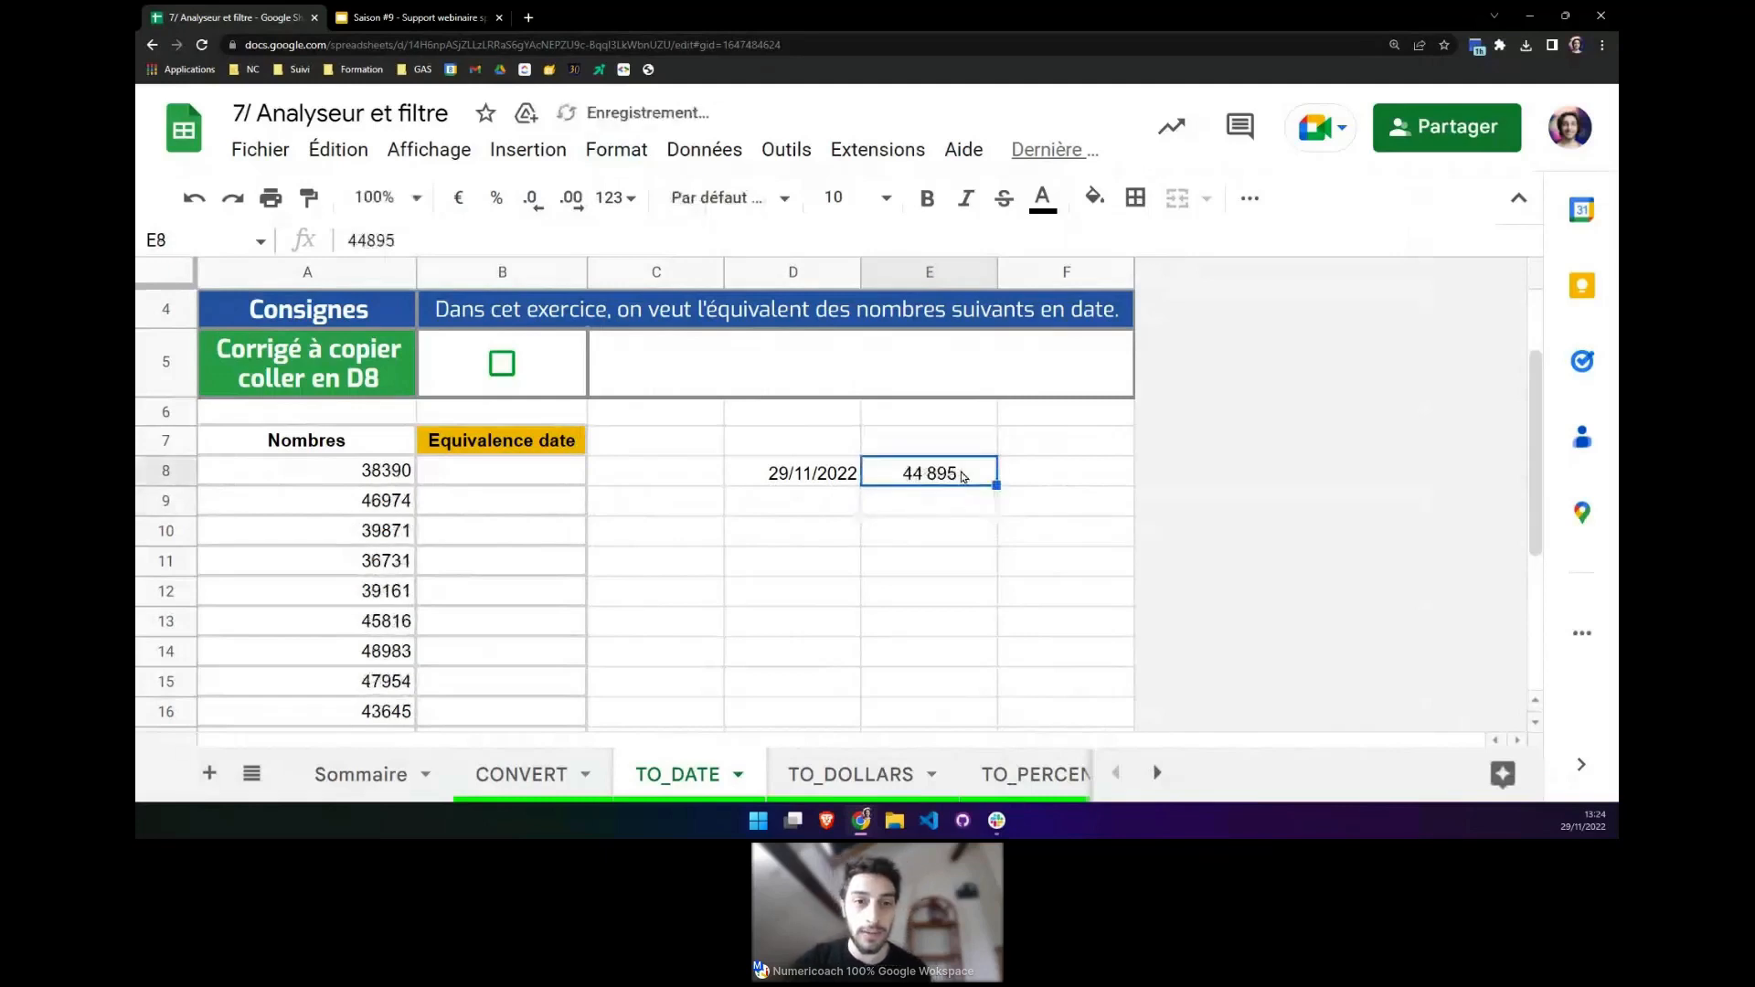
left_click(615, 155)
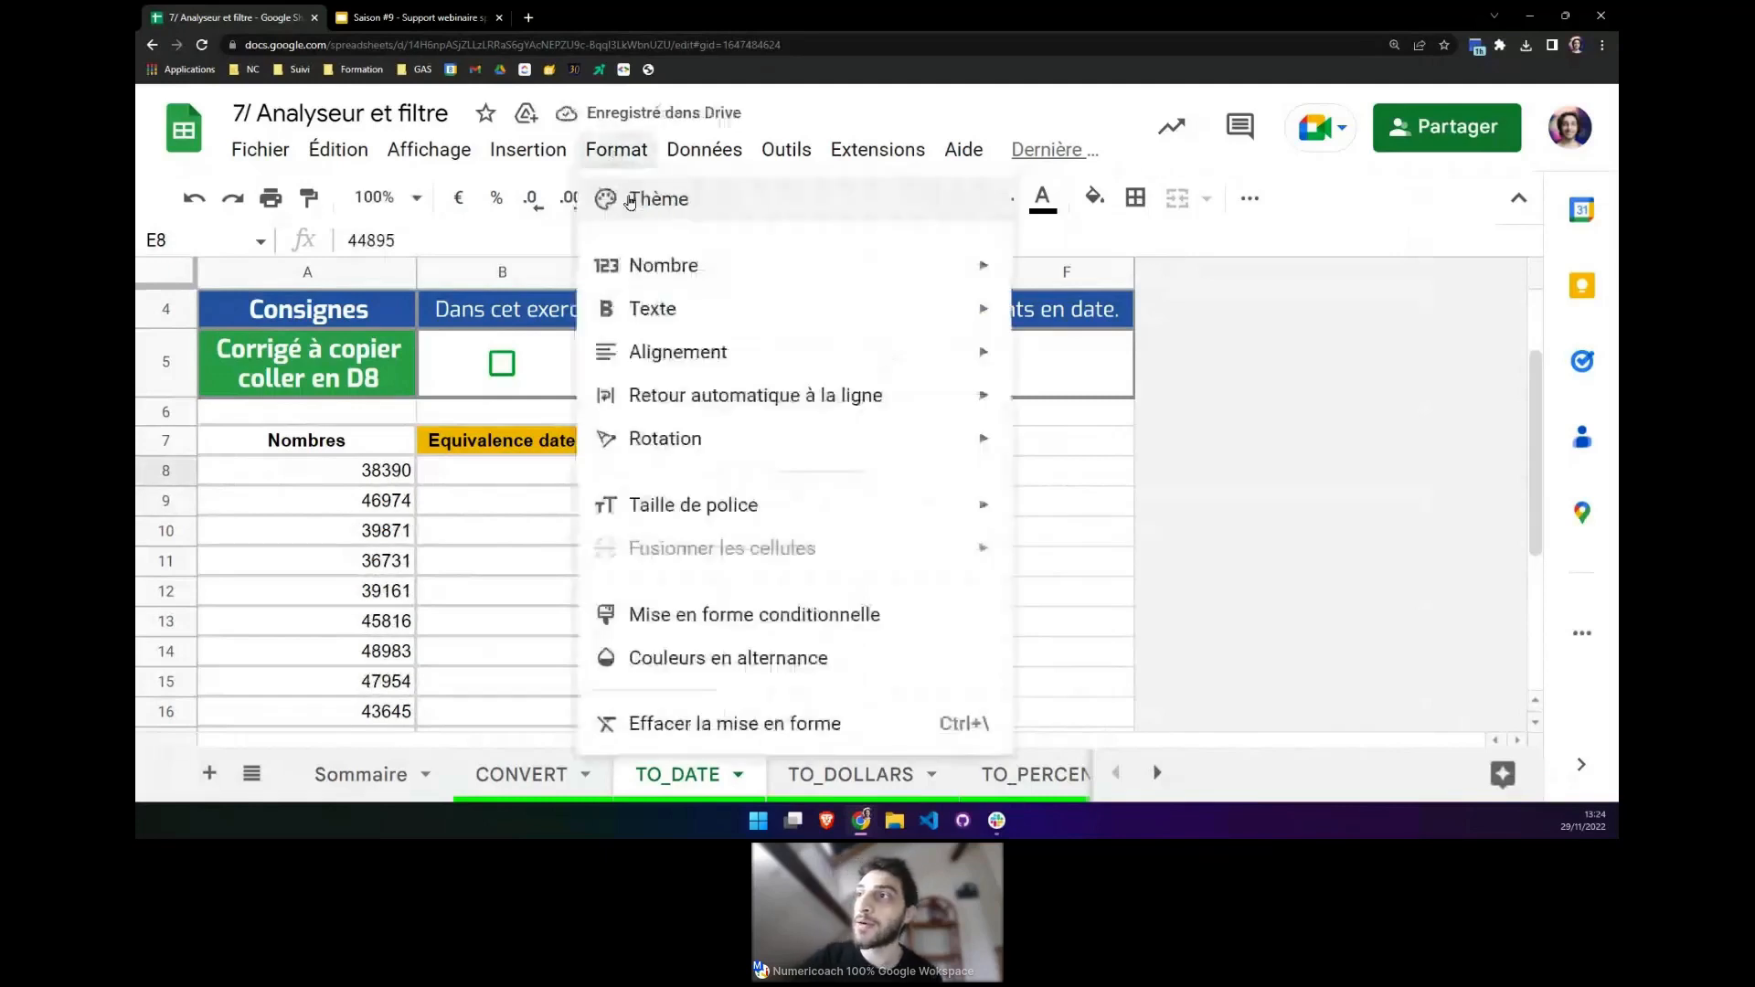
mouse_move(642, 264)
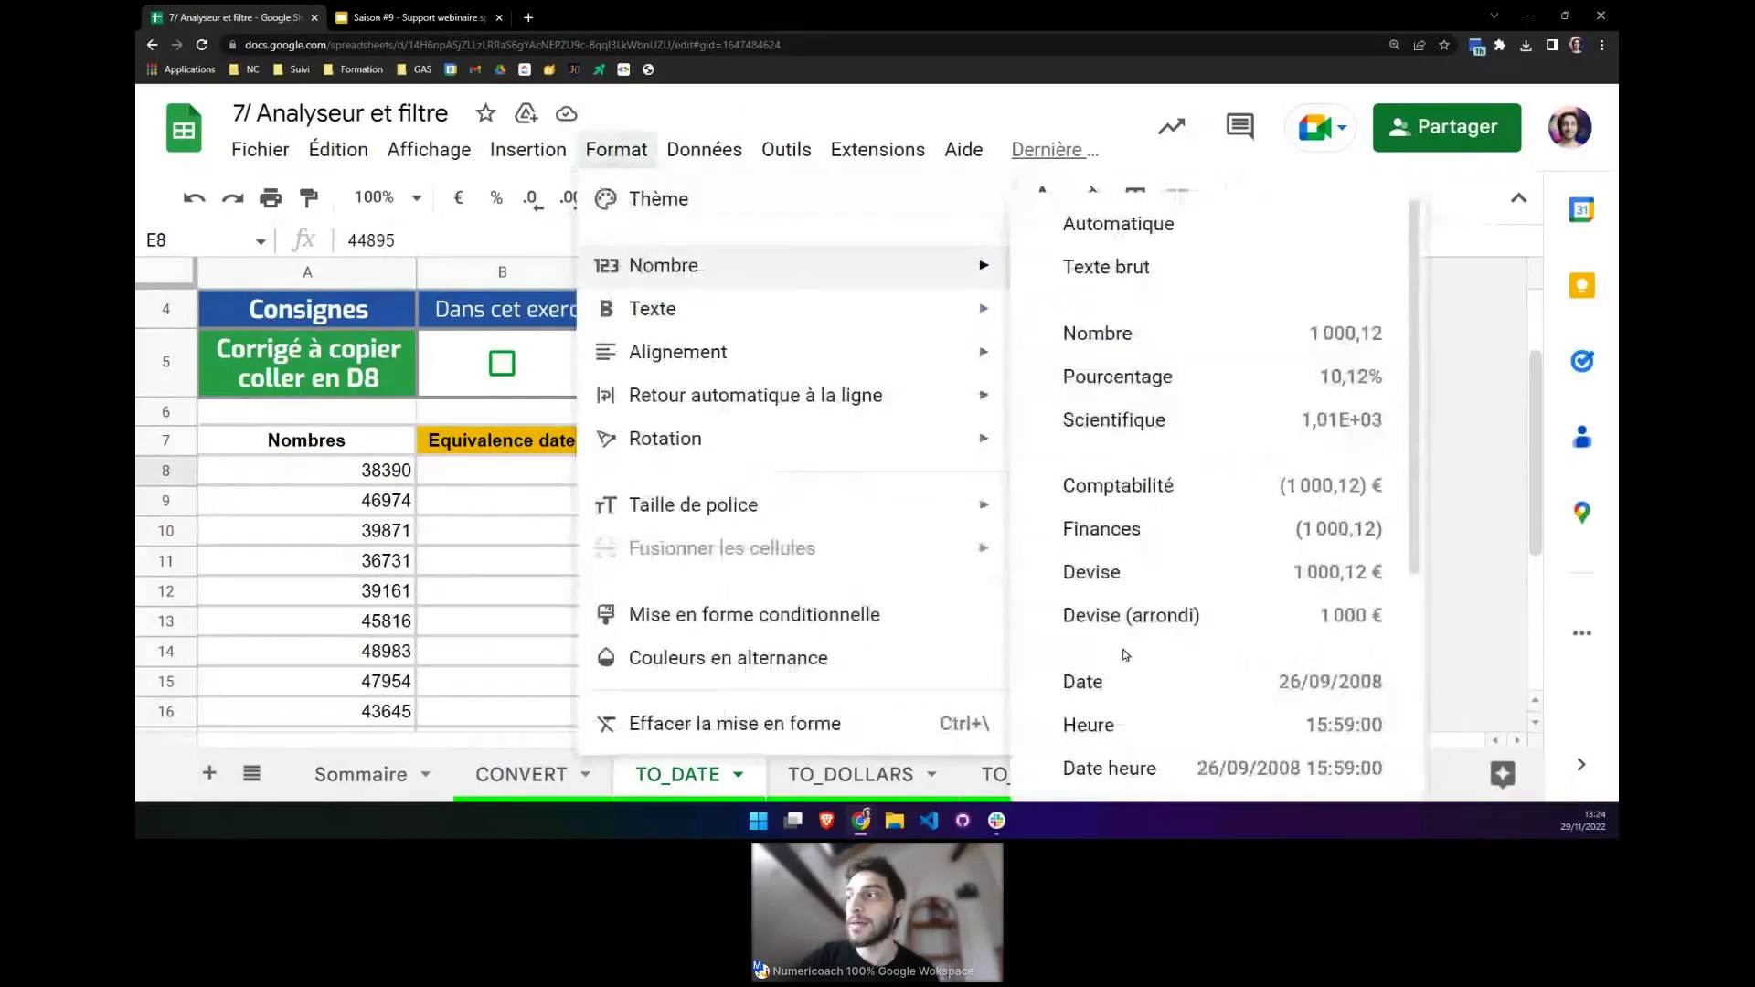
left_click(1120, 679)
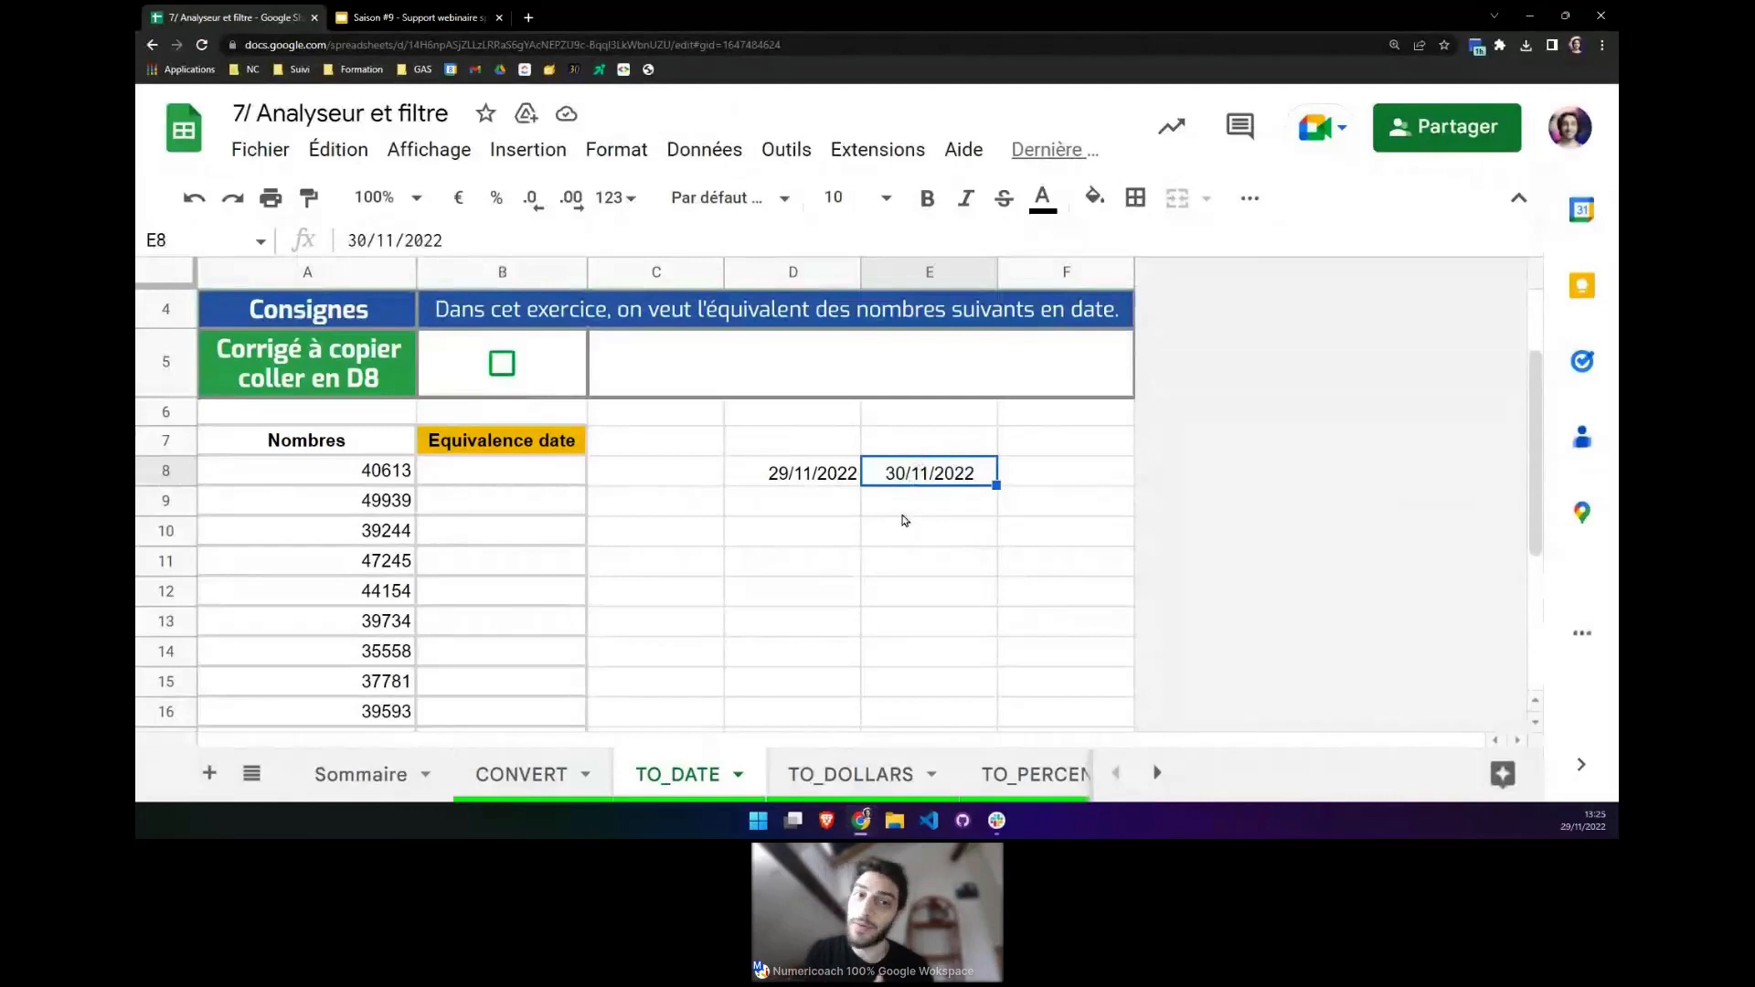
Delete the two example dates in D8:E8.
left_click(837, 485)
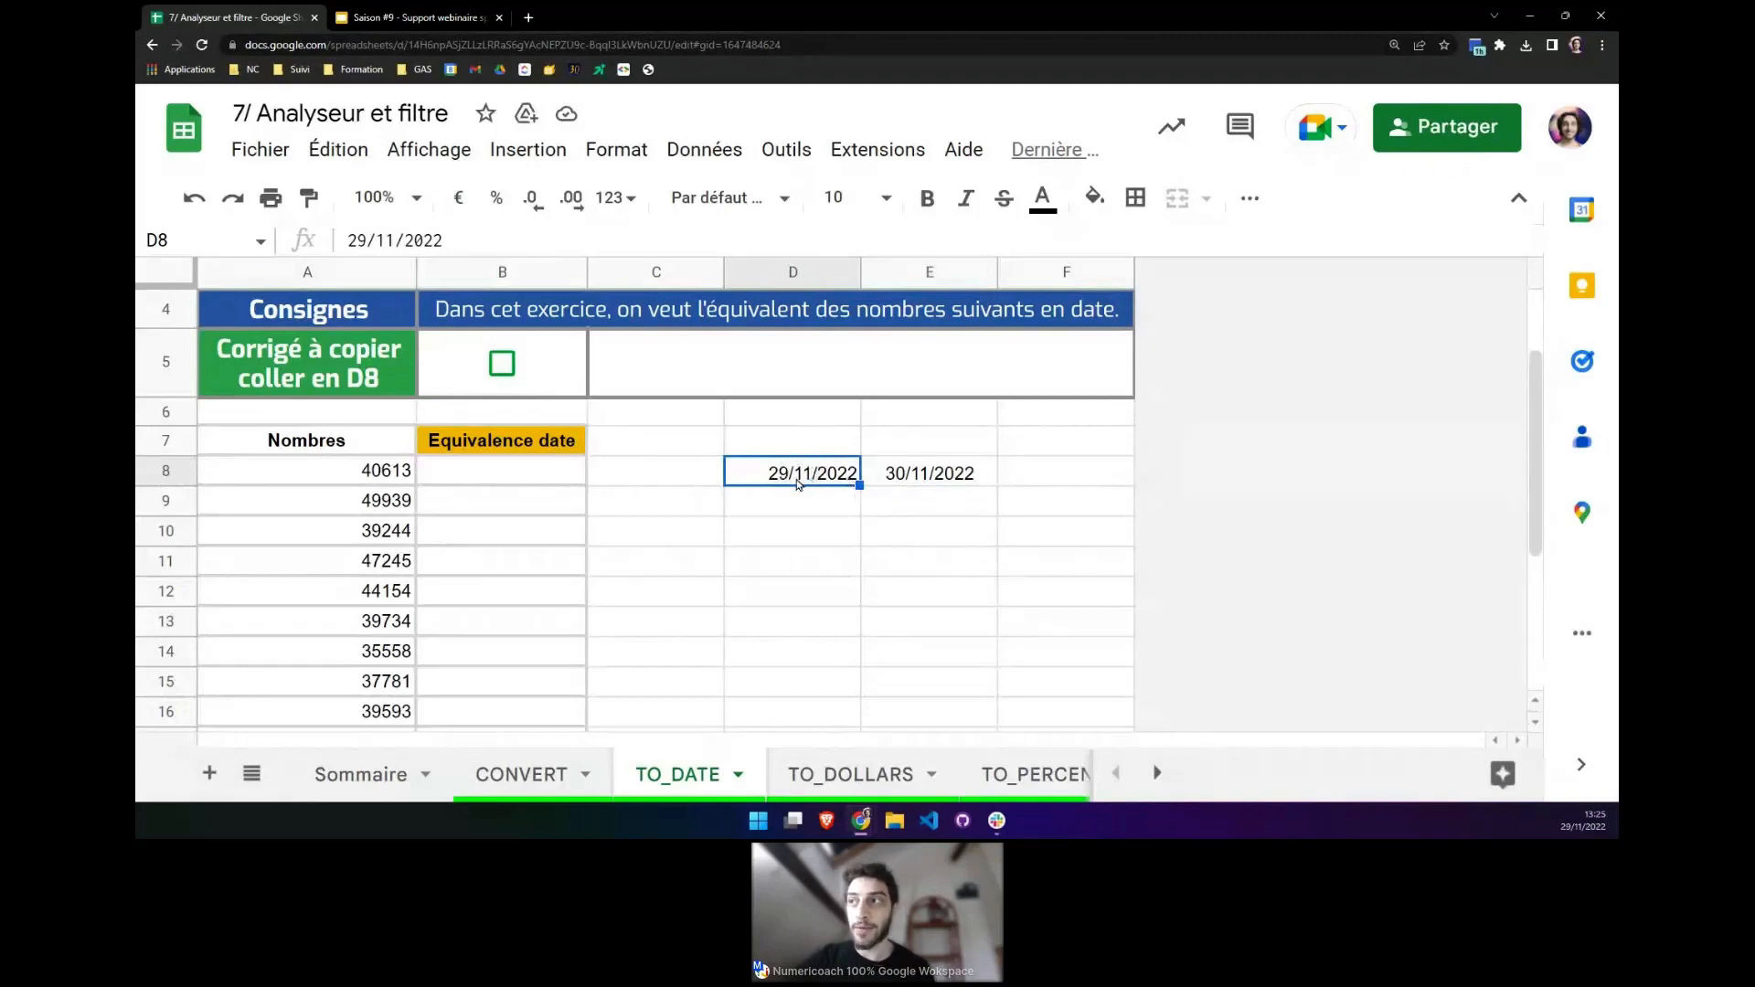
left_click(898, 479, "shift")
key("Delete")
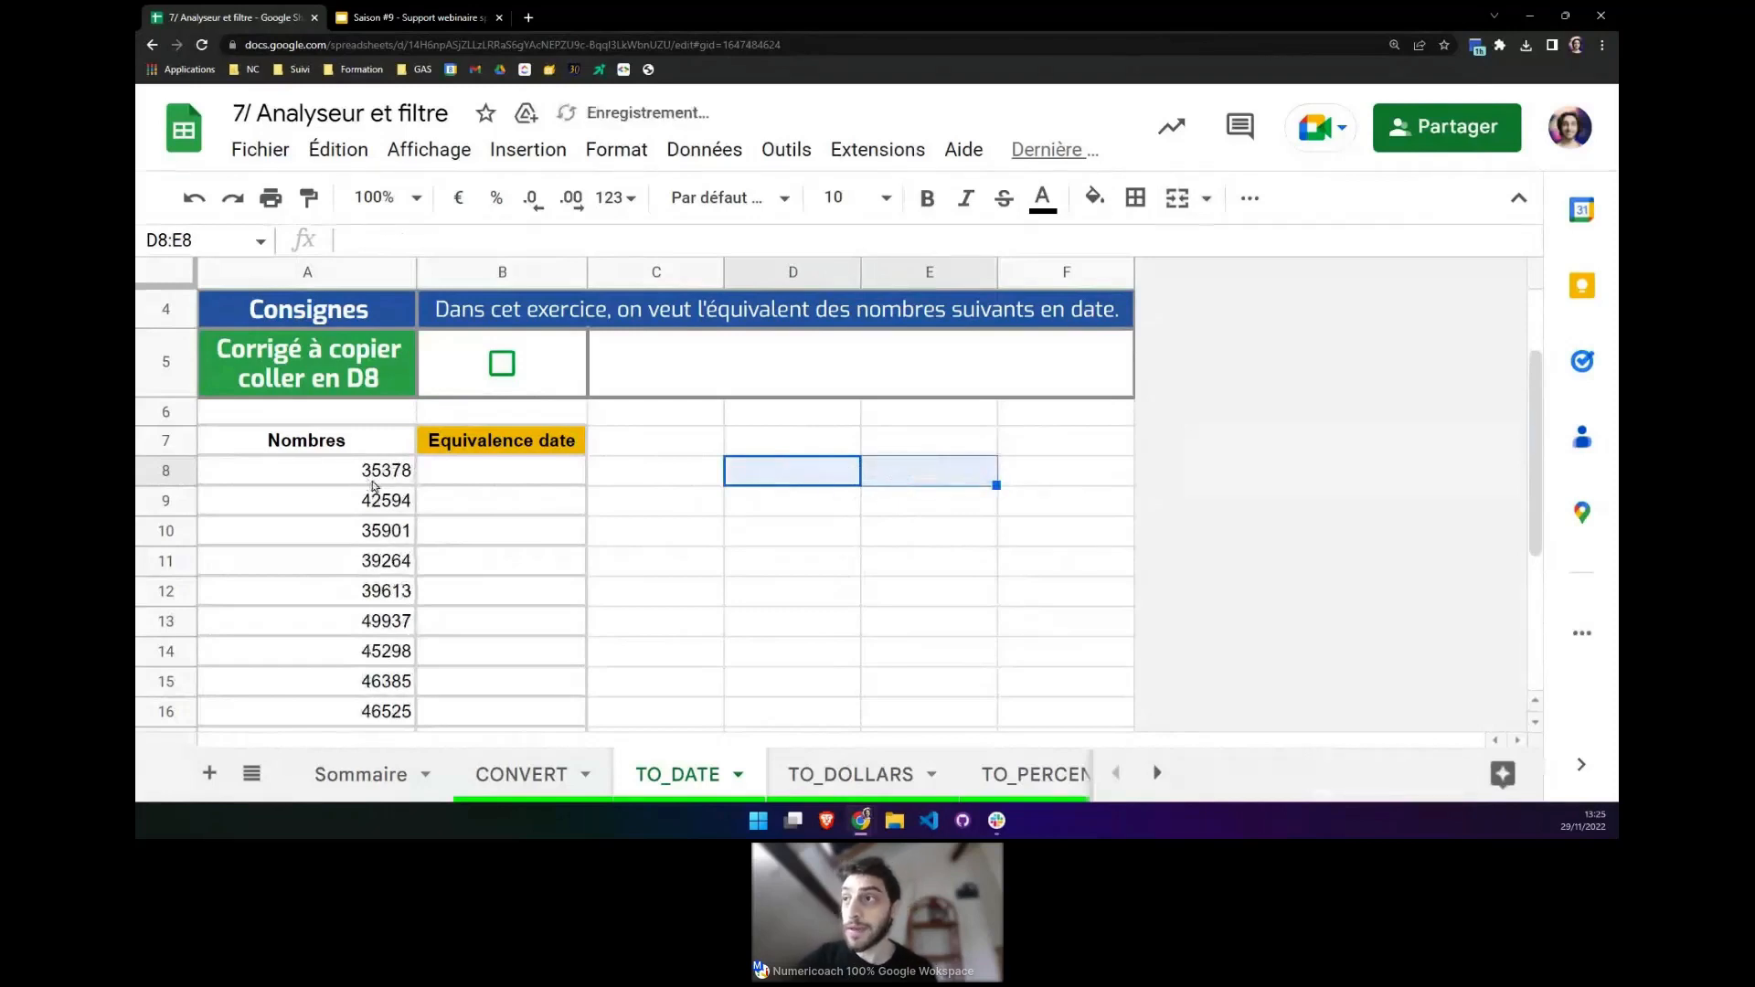
Review the TO_DATE syntax in row 3 and the numbers in A10 and A12 that it applies to.
scroll(628, 503, "up", 3)
left_click(484, 392)
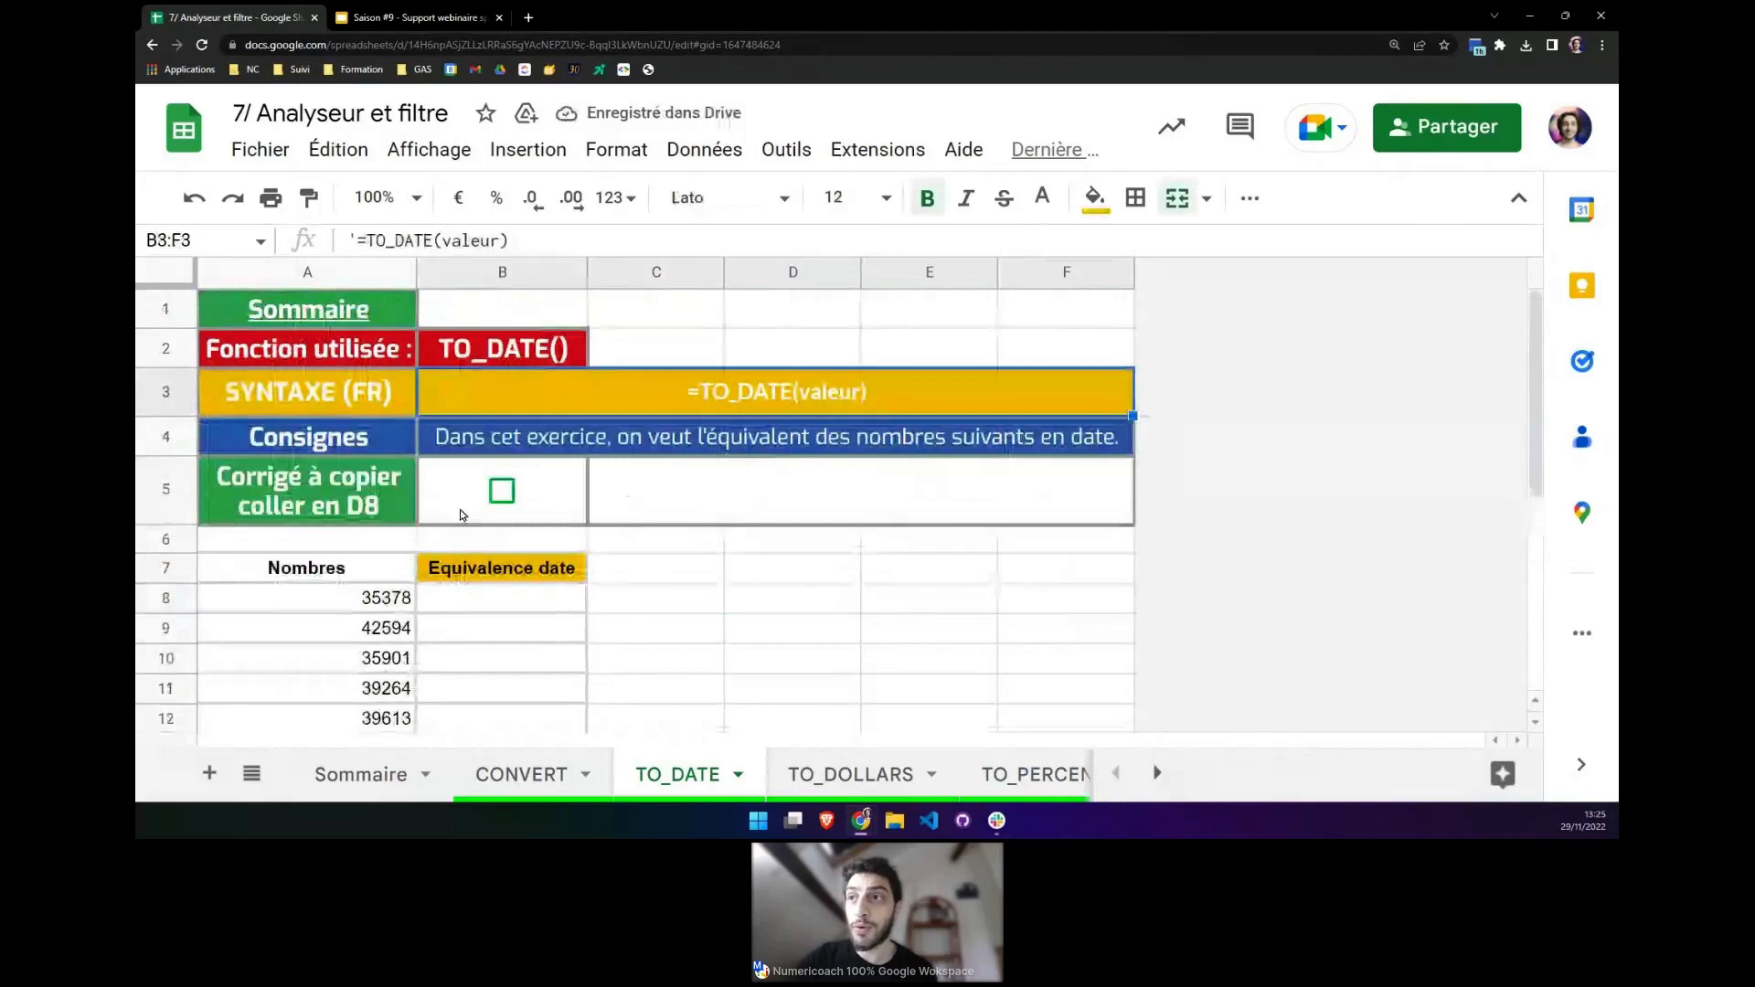
scroll(459, 508, "down", 3)
left_click(389, 532)
left_click(408, 594)
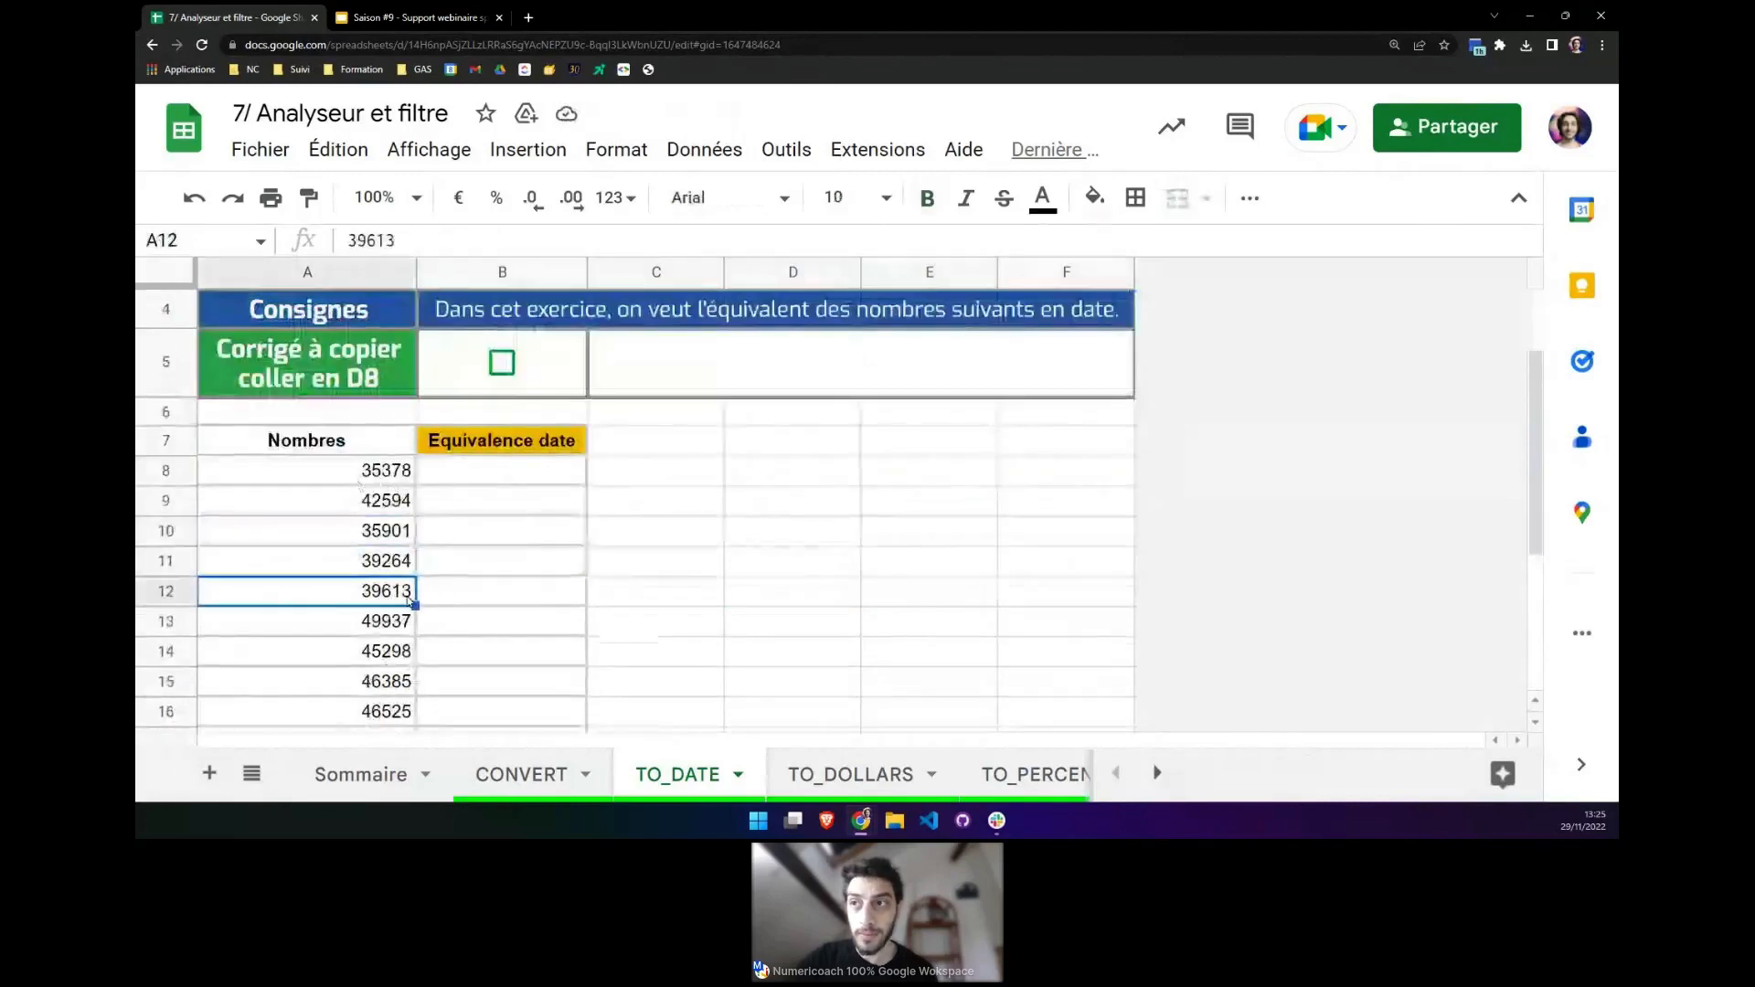
Enter the formula =TO_DATE(A8) in B8, the first cell of the Equivalence date column.
left_click(481, 487)
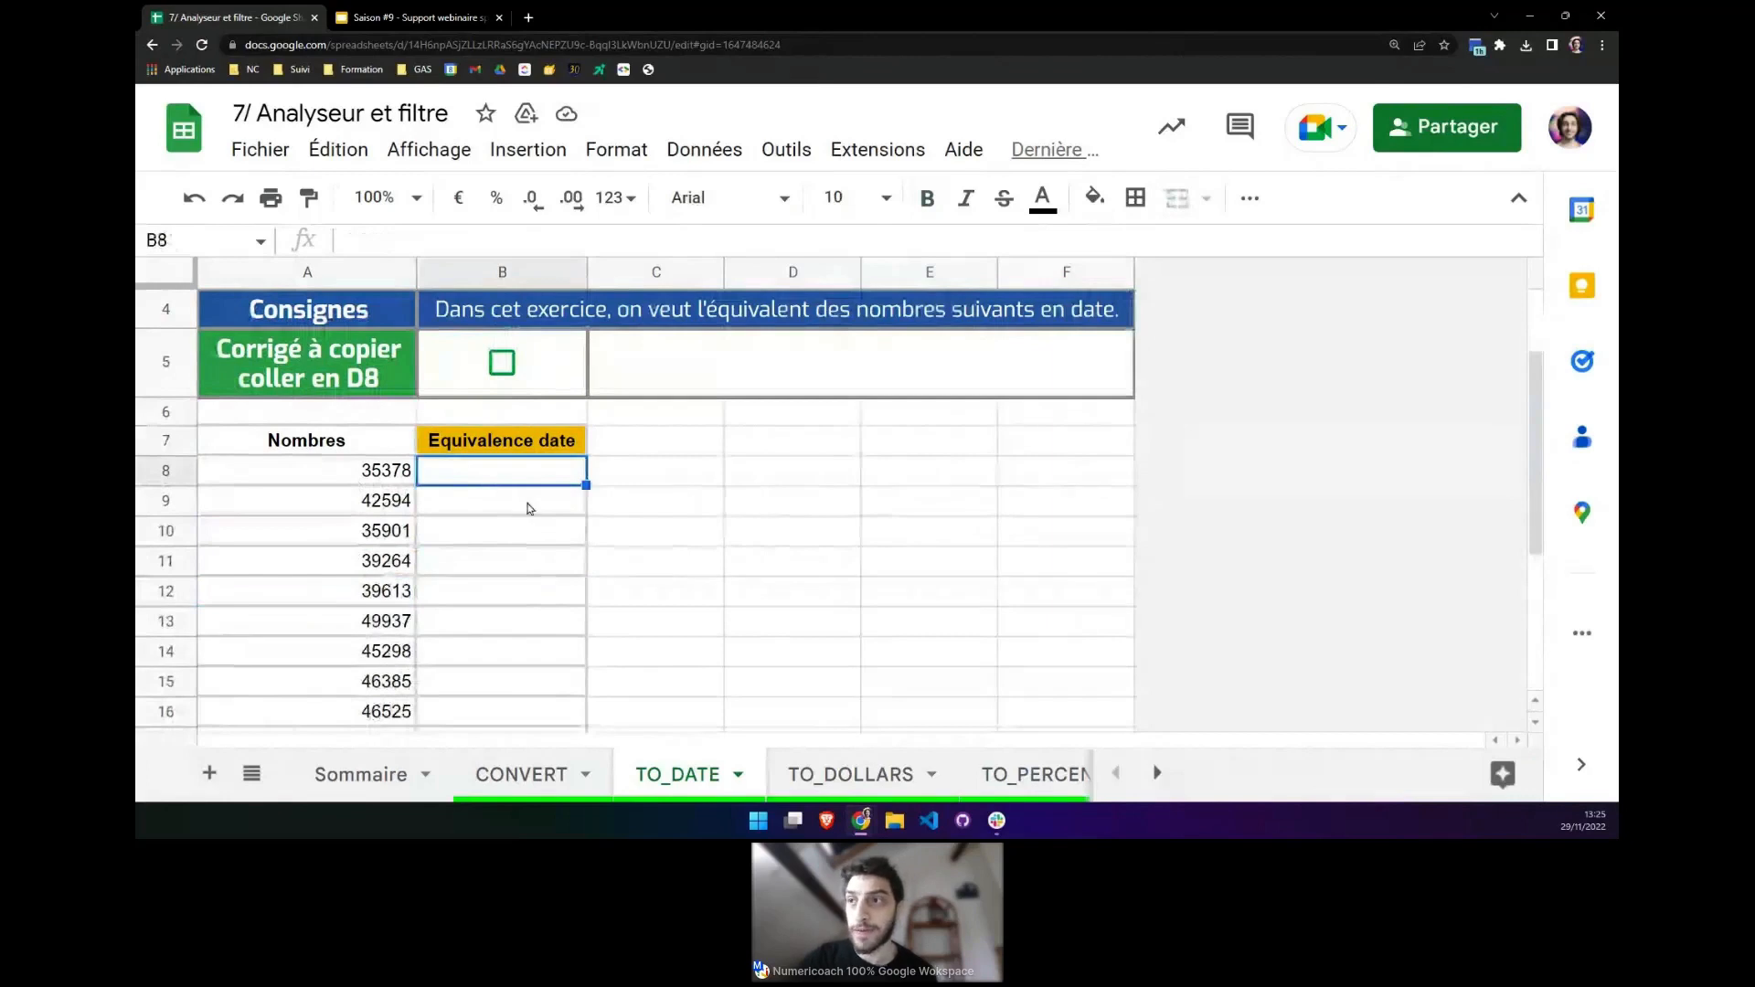
scroll(527, 508, "up", 2)
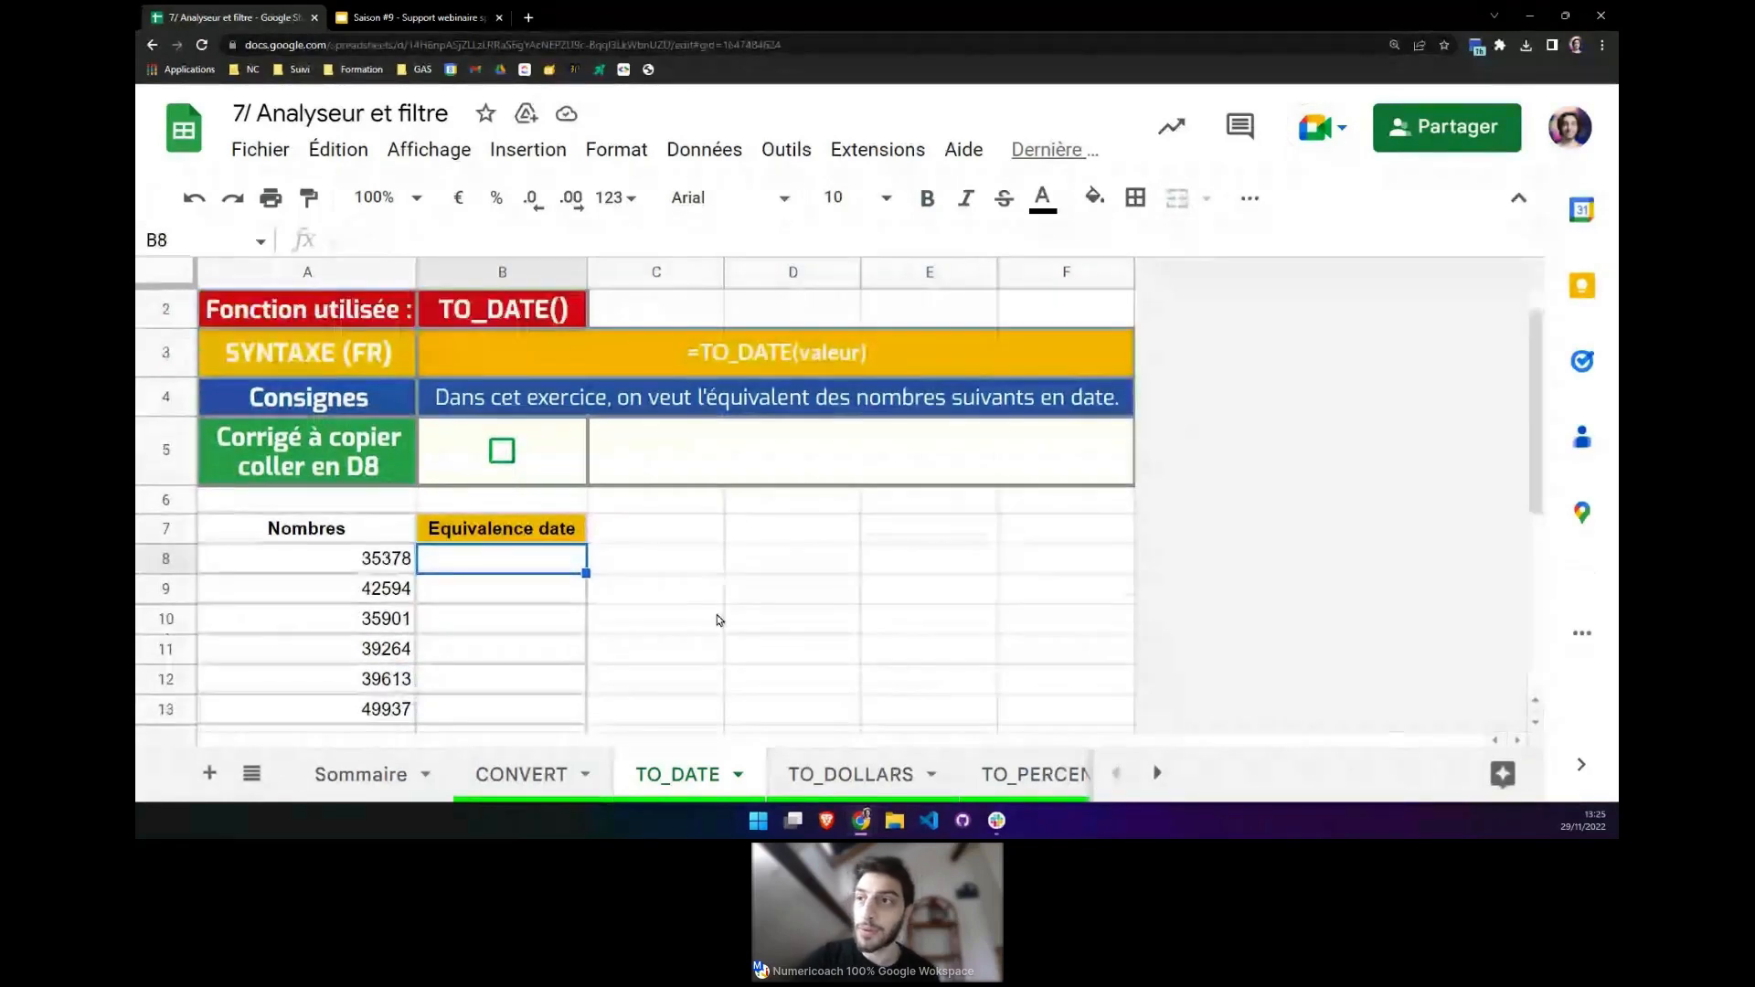
type("=")
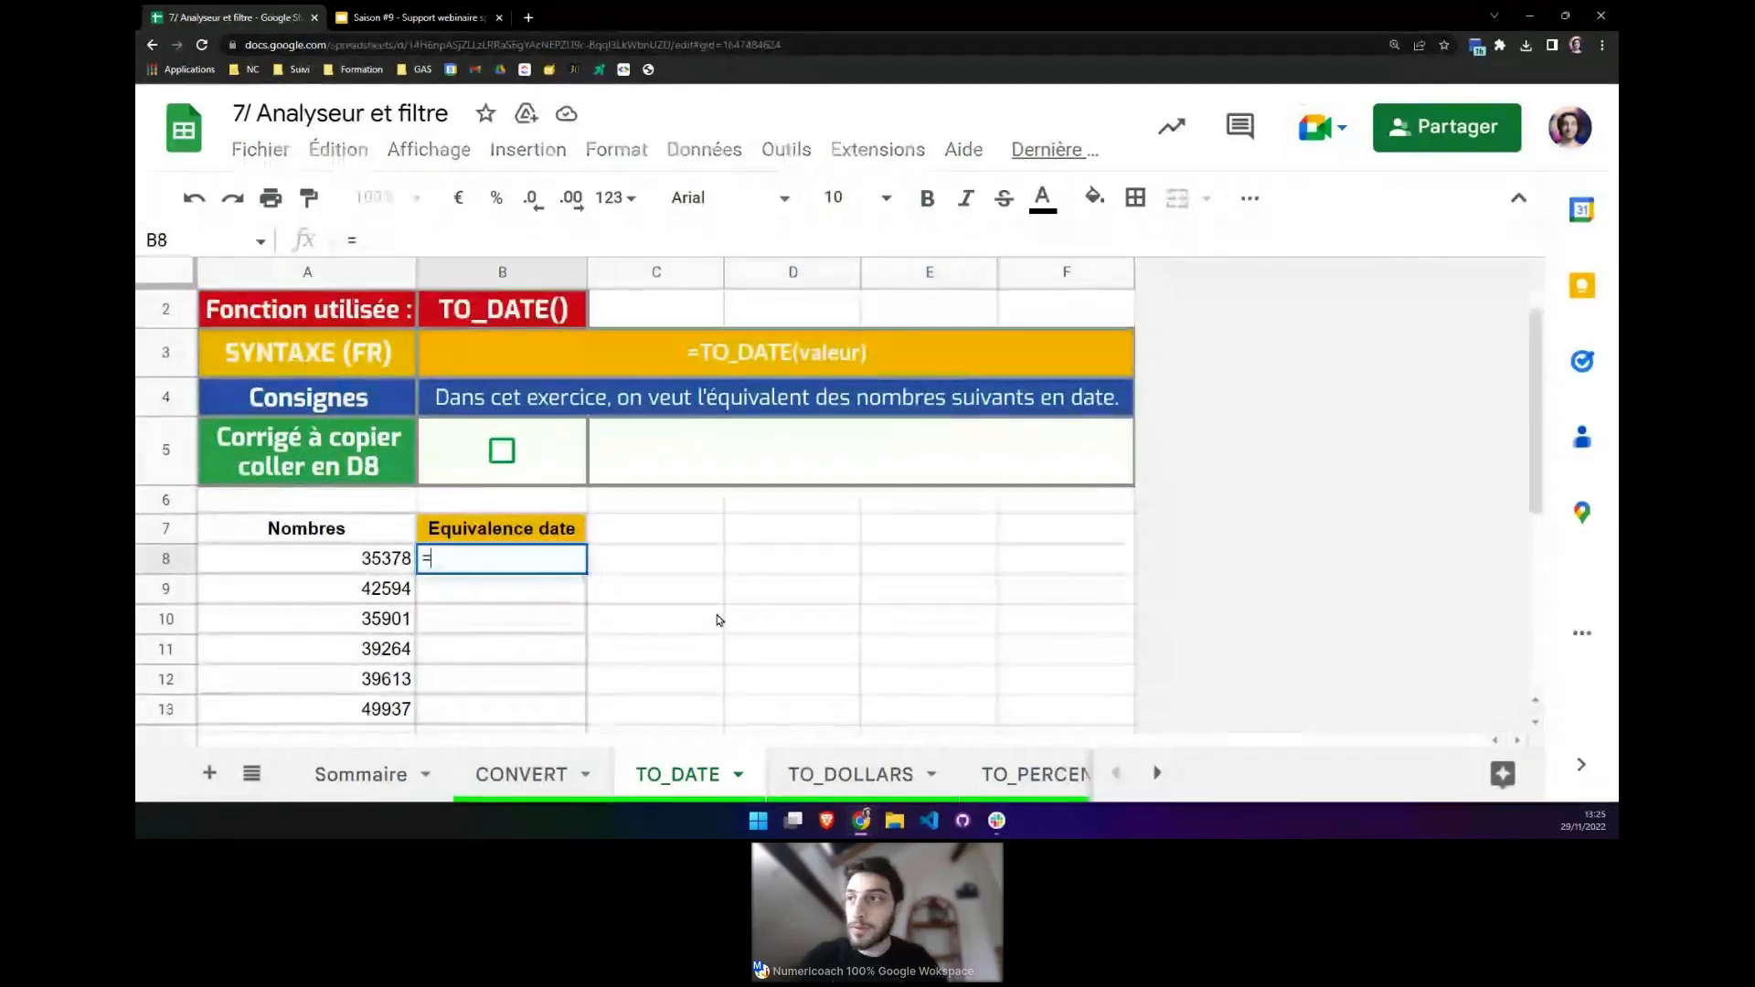
type("To_")
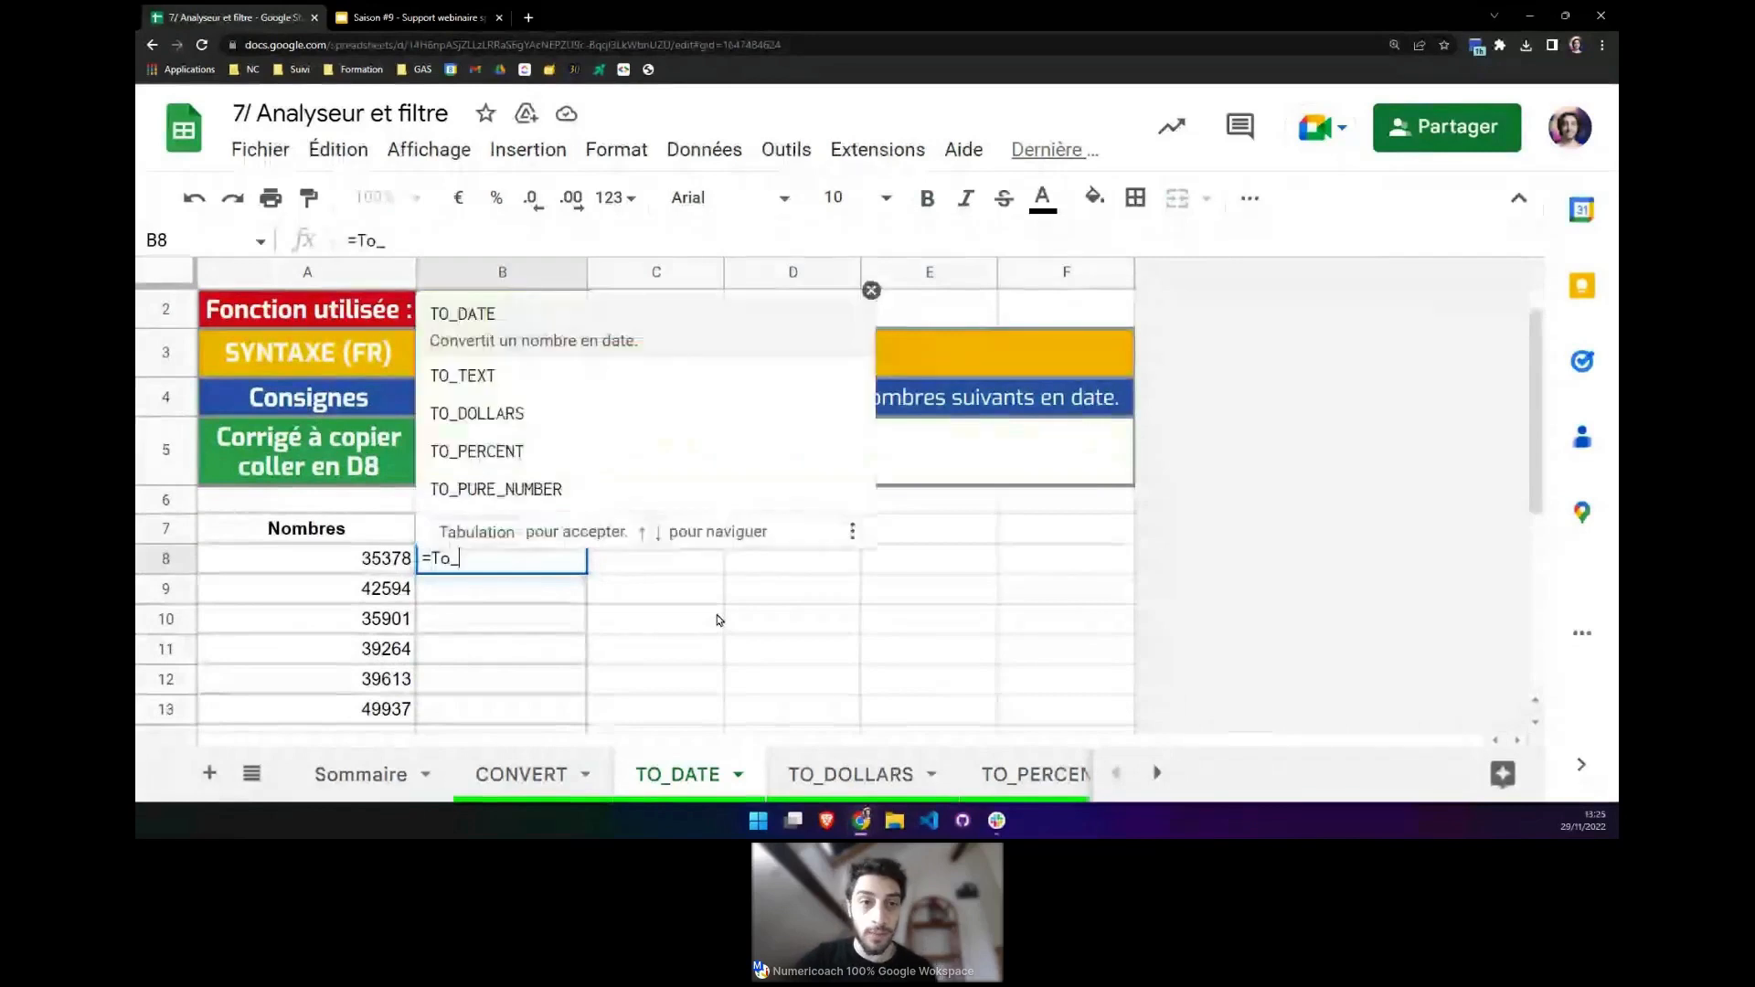
type("DA")
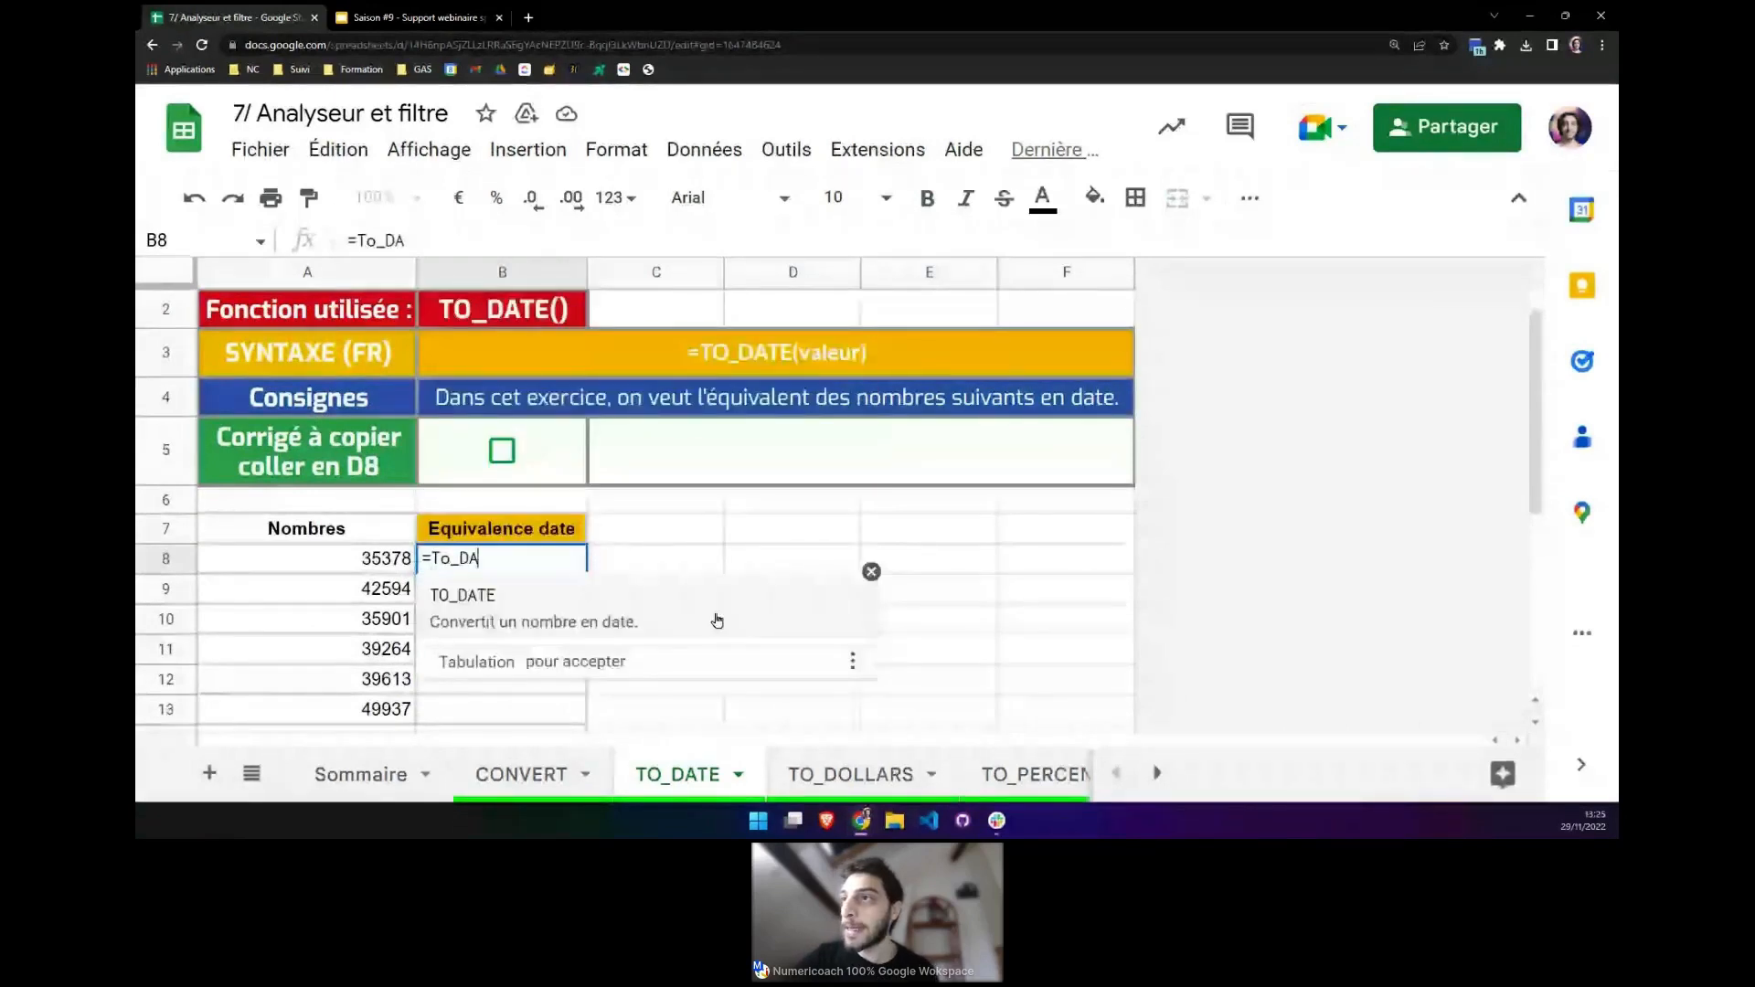
left_click(672, 622)
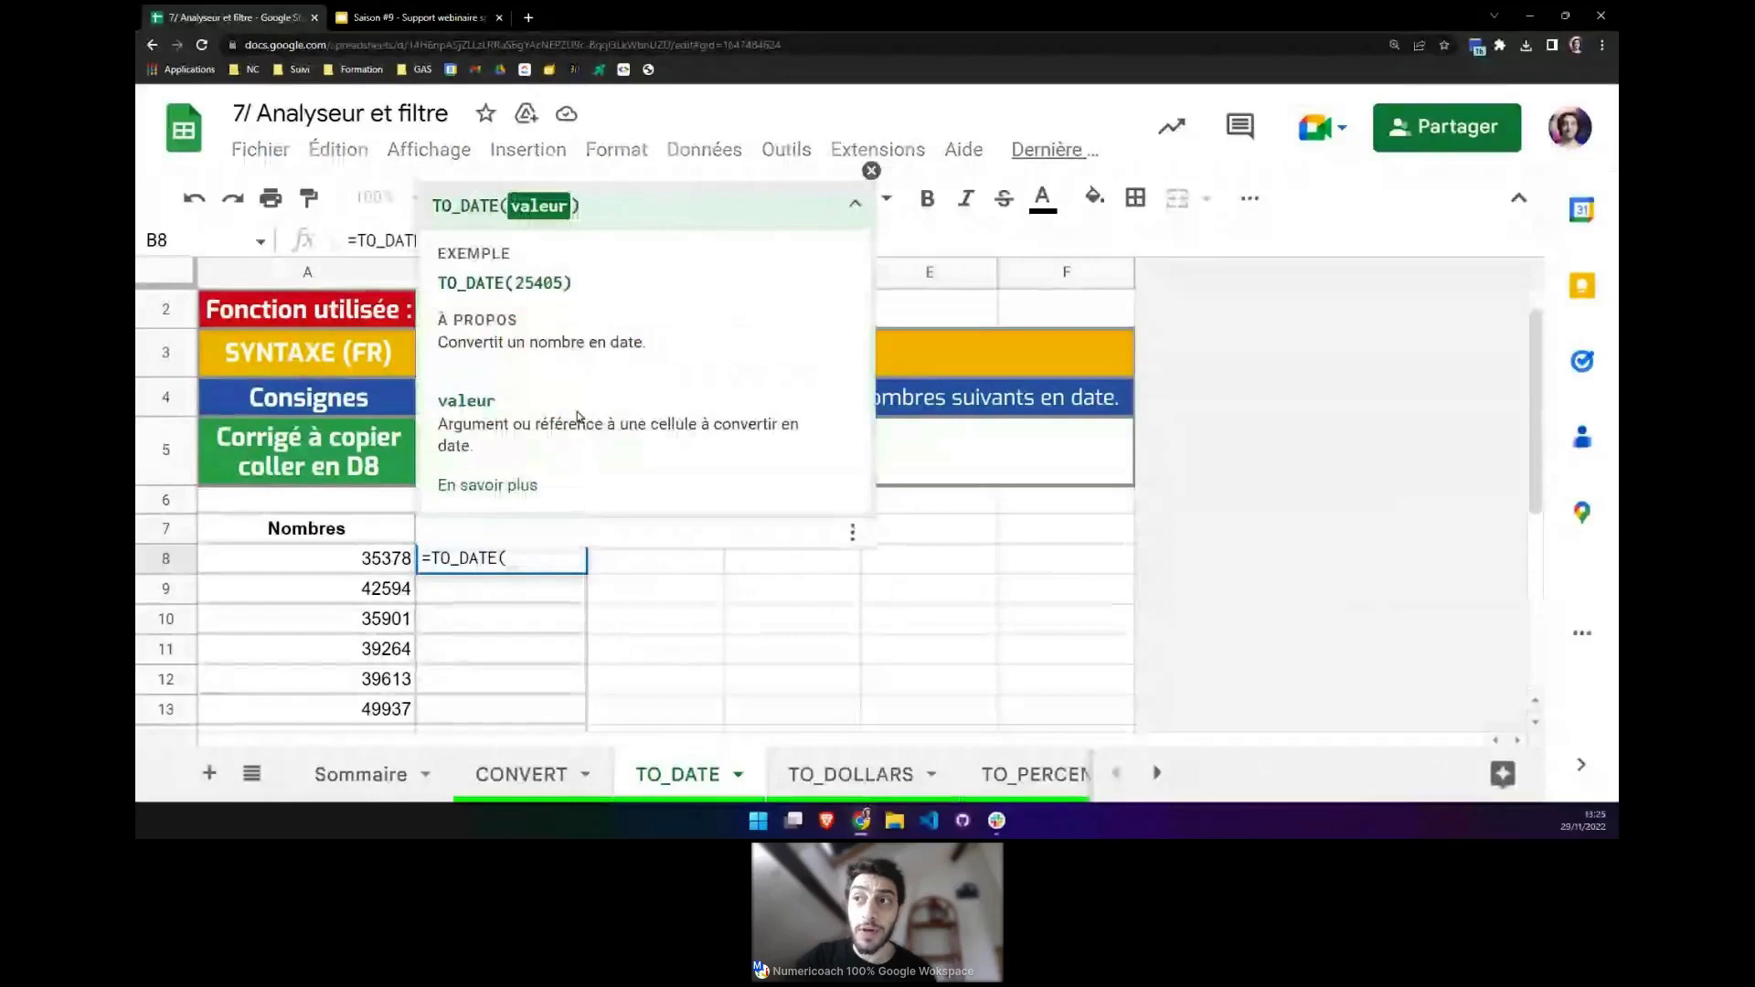
left_click(383, 567)
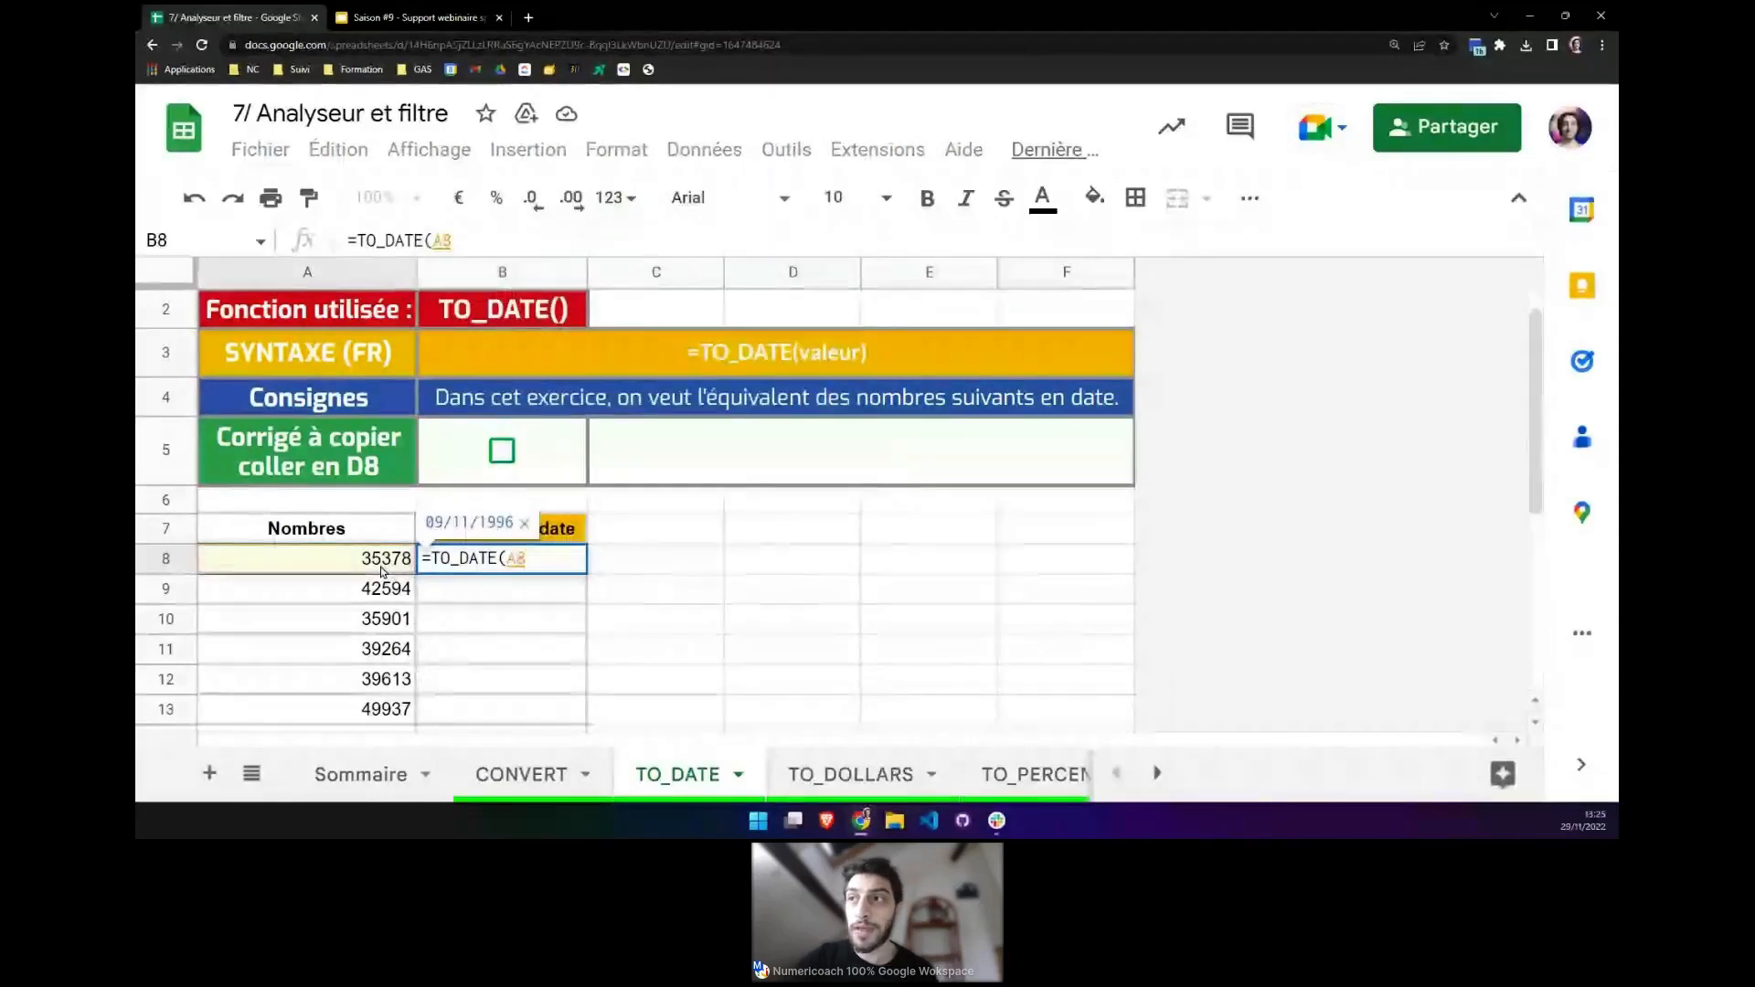
type(")")
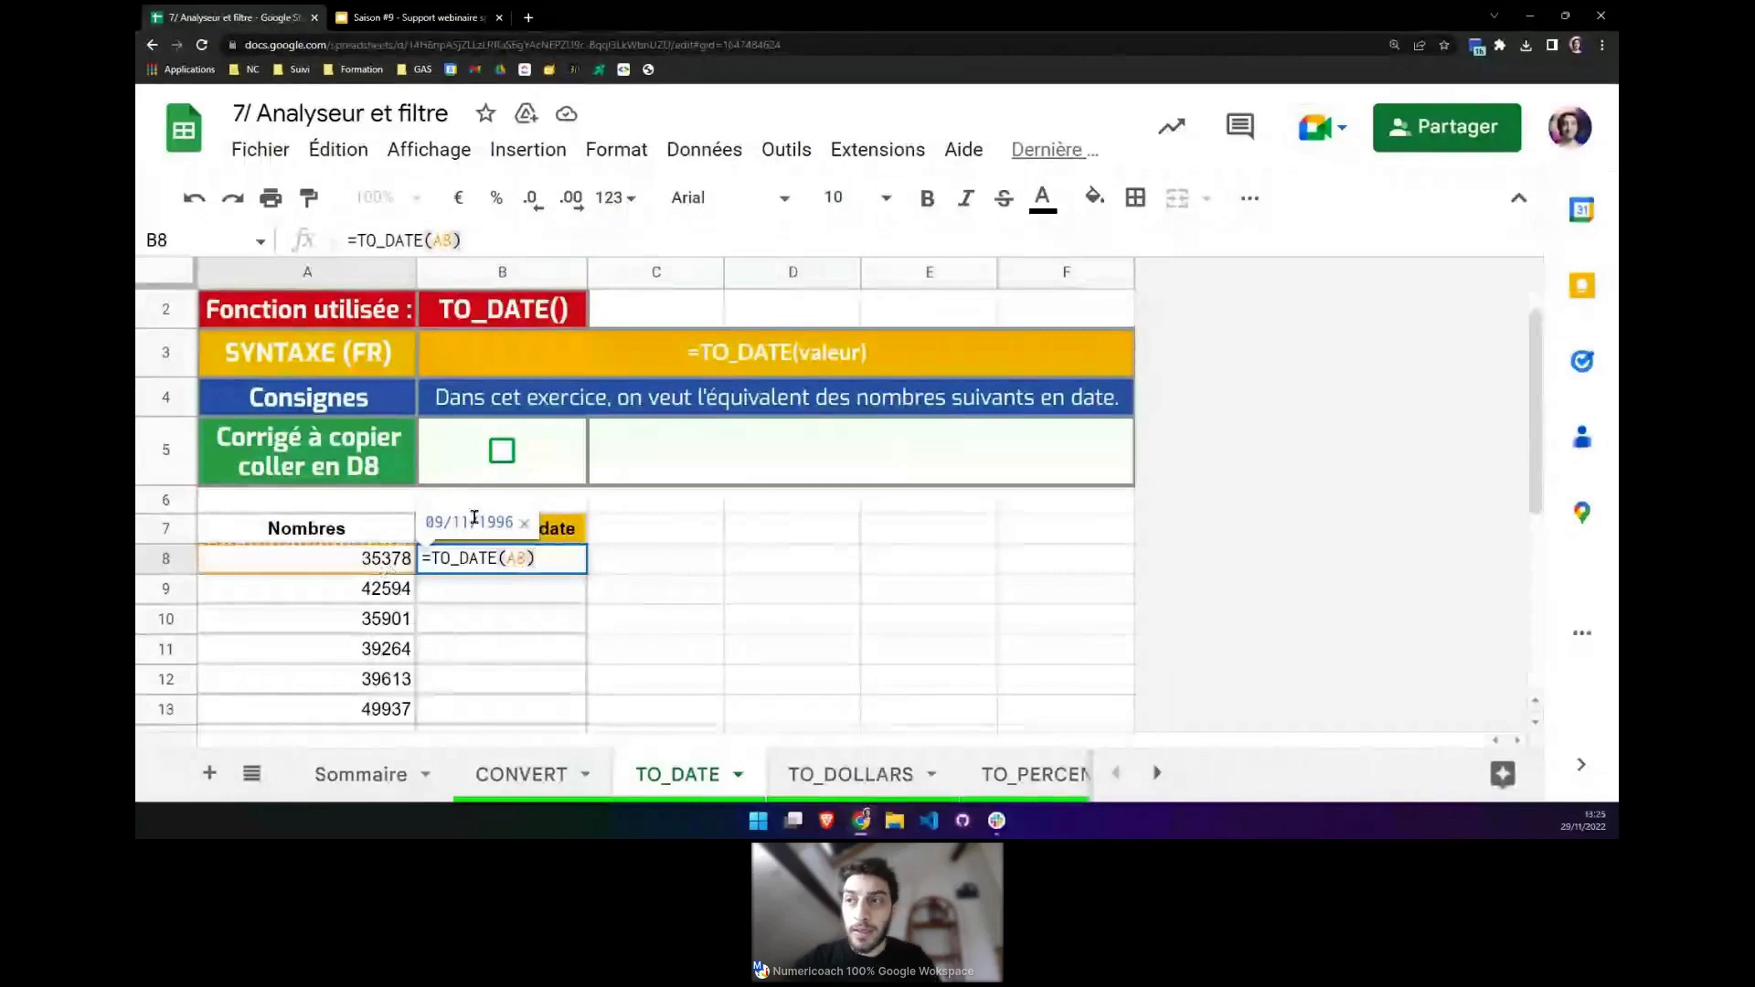
key("Return")
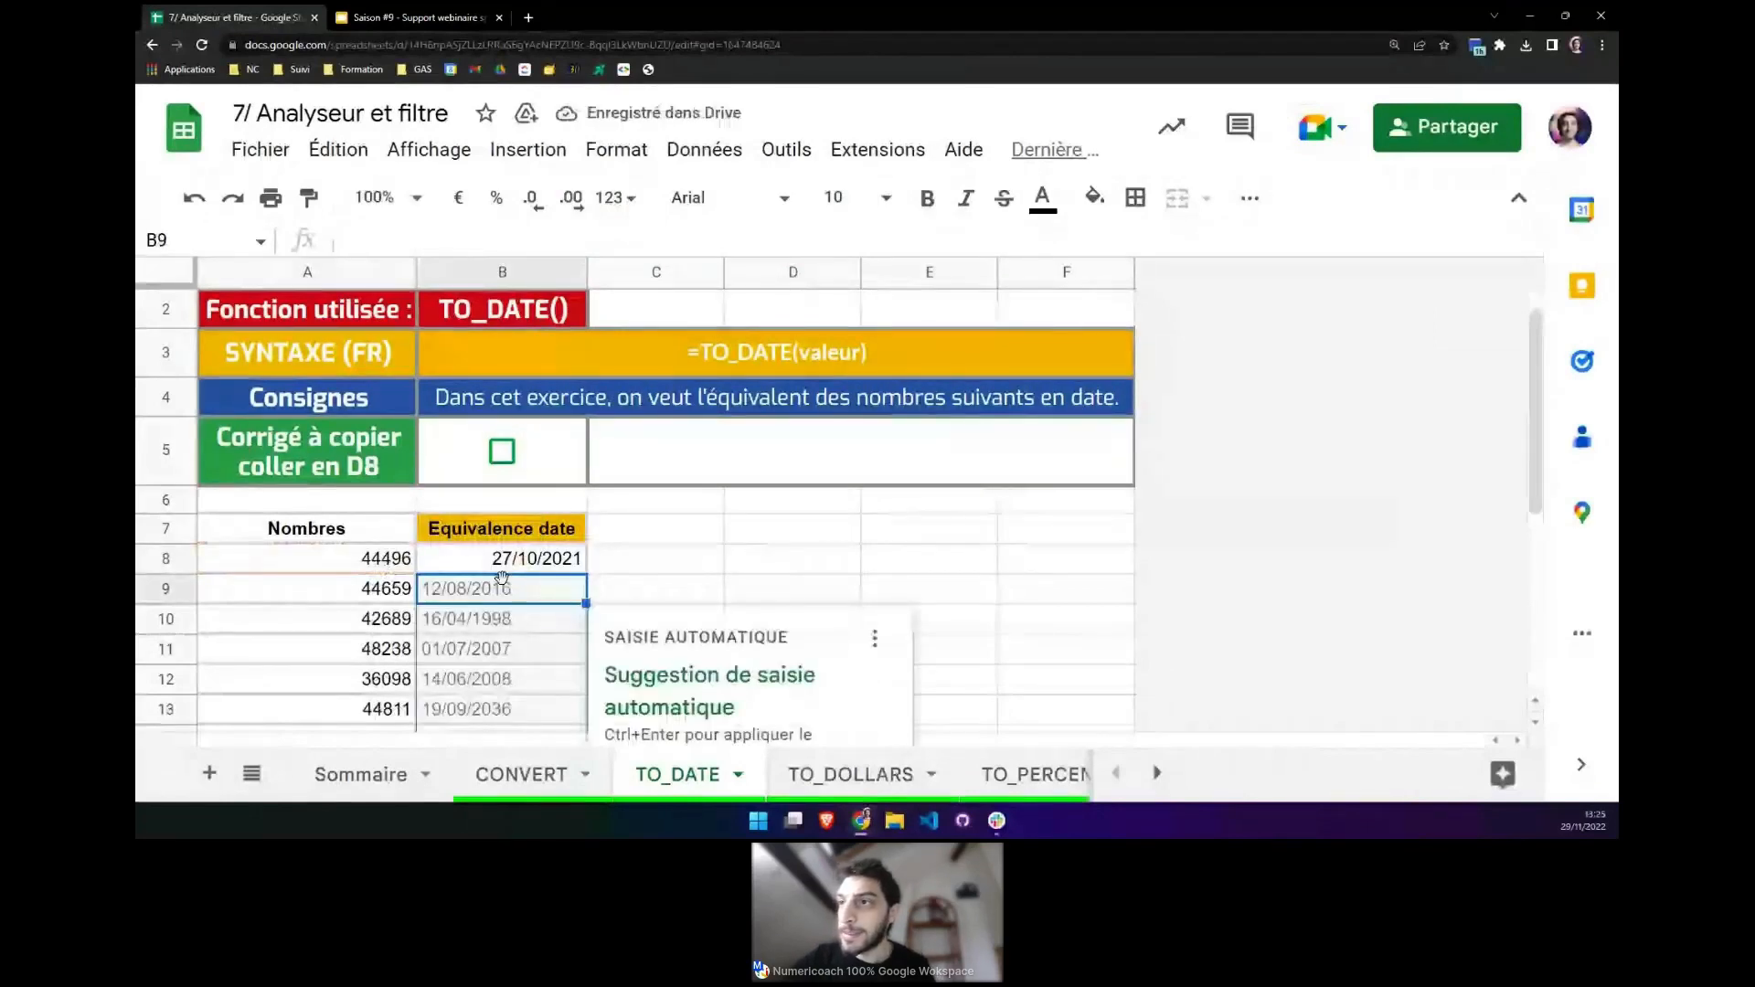
scroll(542, 546, "down", 1)
left_click(357, 503)
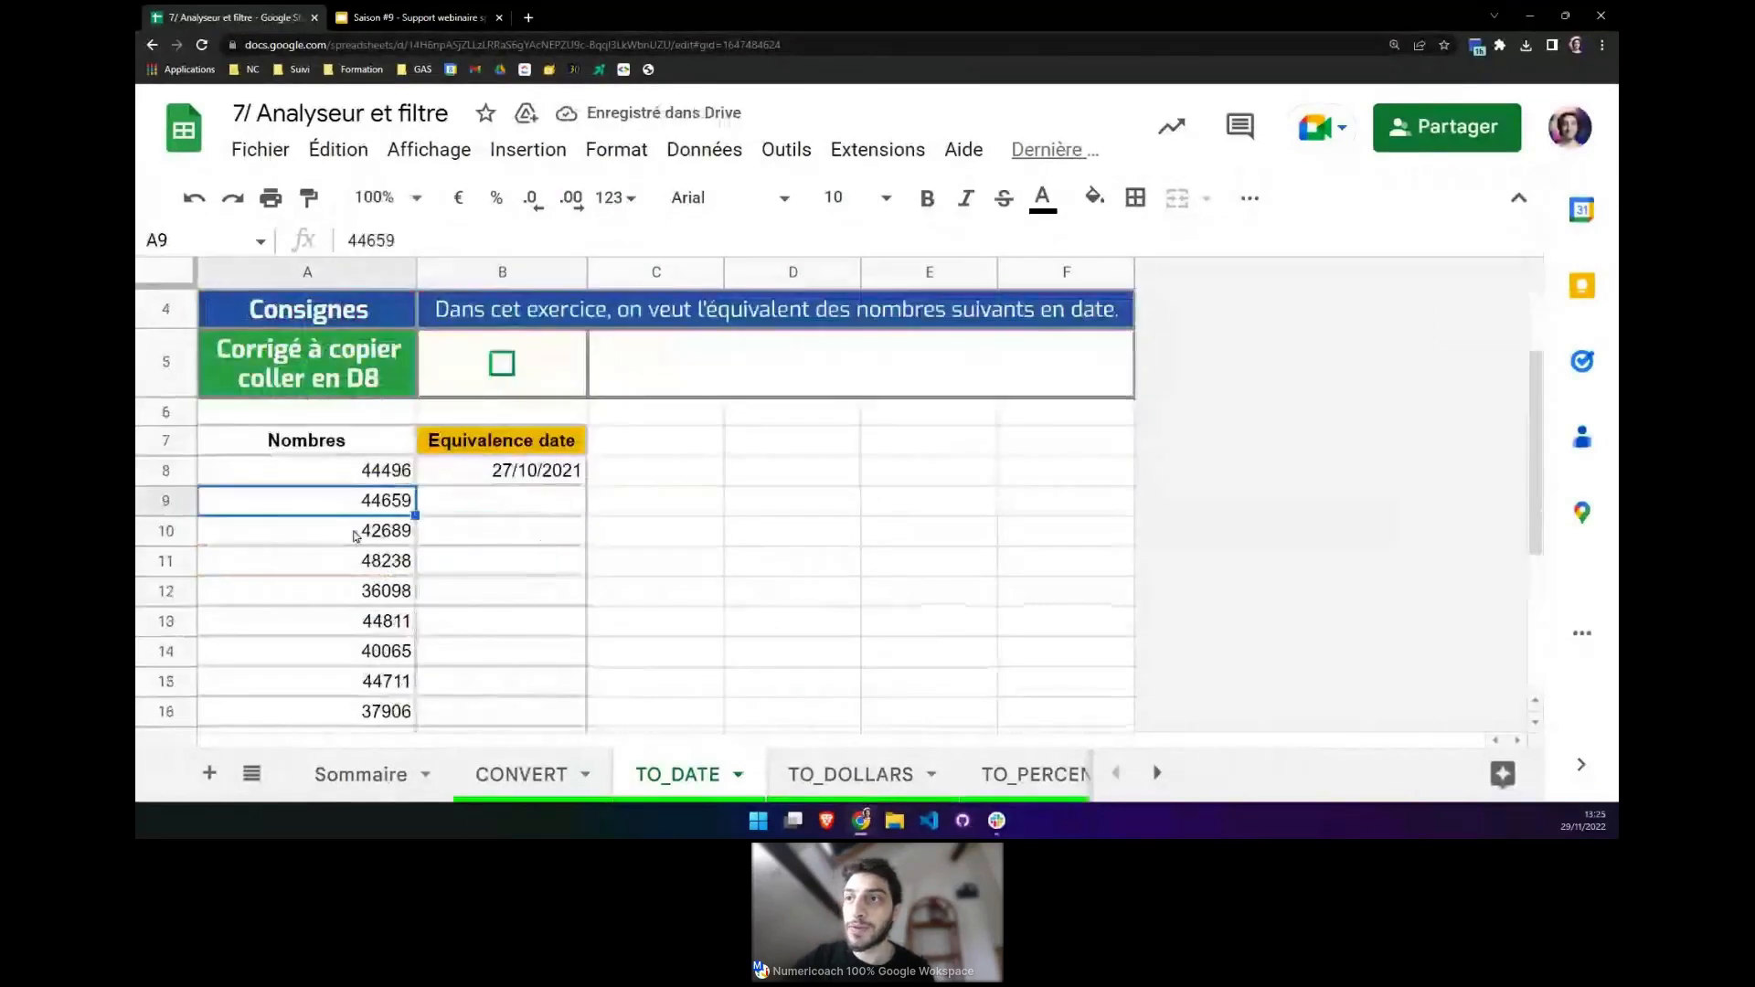
left_click(354, 560)
left_click(343, 625)
left_click(338, 645)
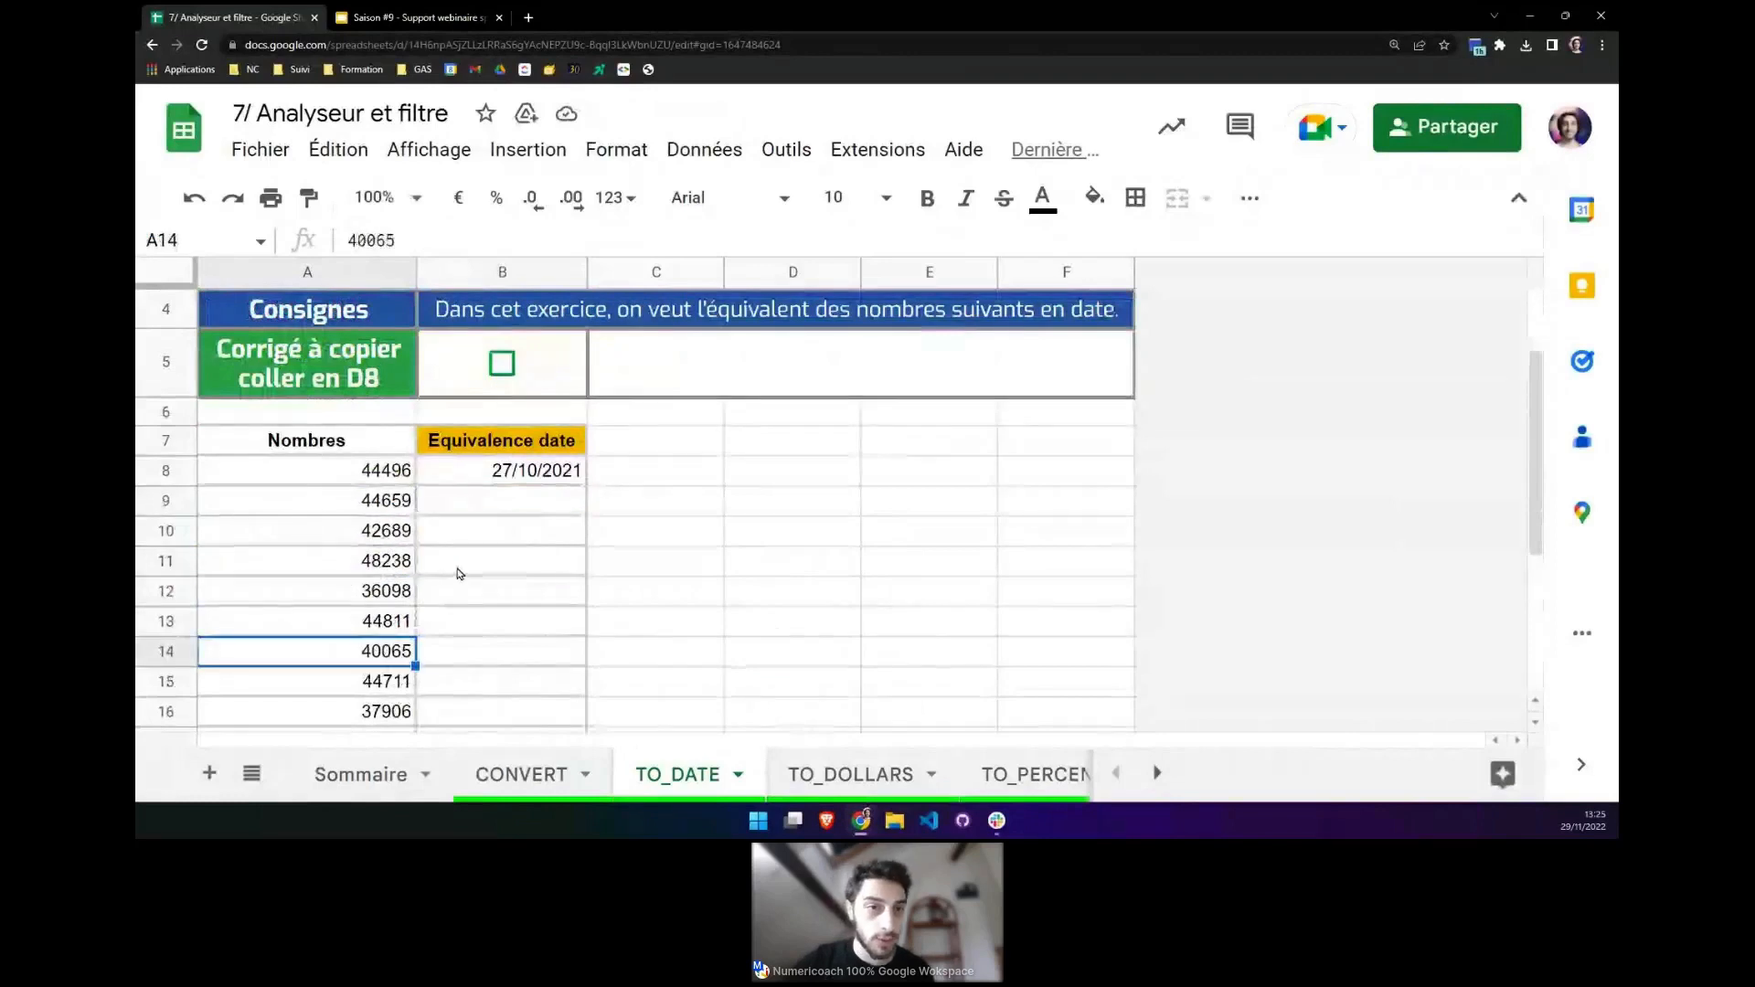
Fill the B8 formula down to B17 and tick the Corrigé checkbox in B5 to show the answer formulas.
scroll(468, 569, "down", 1)
scroll(468, 569, "down", 1)
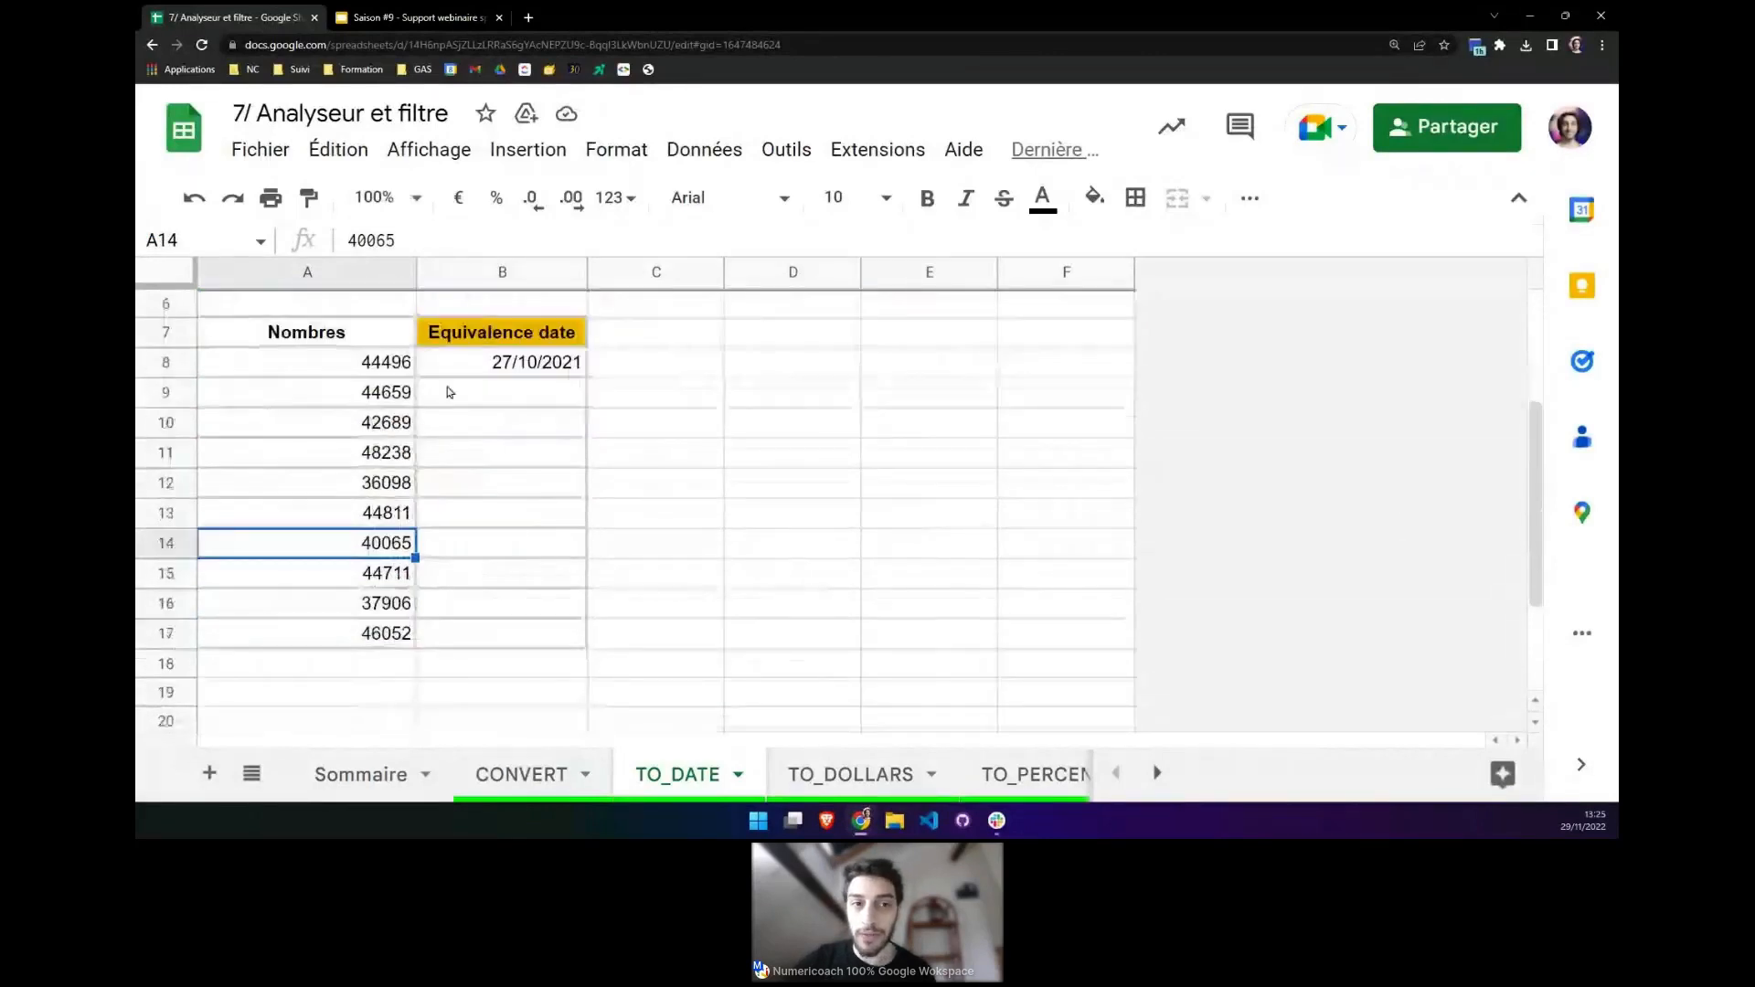
left_click(562, 357)
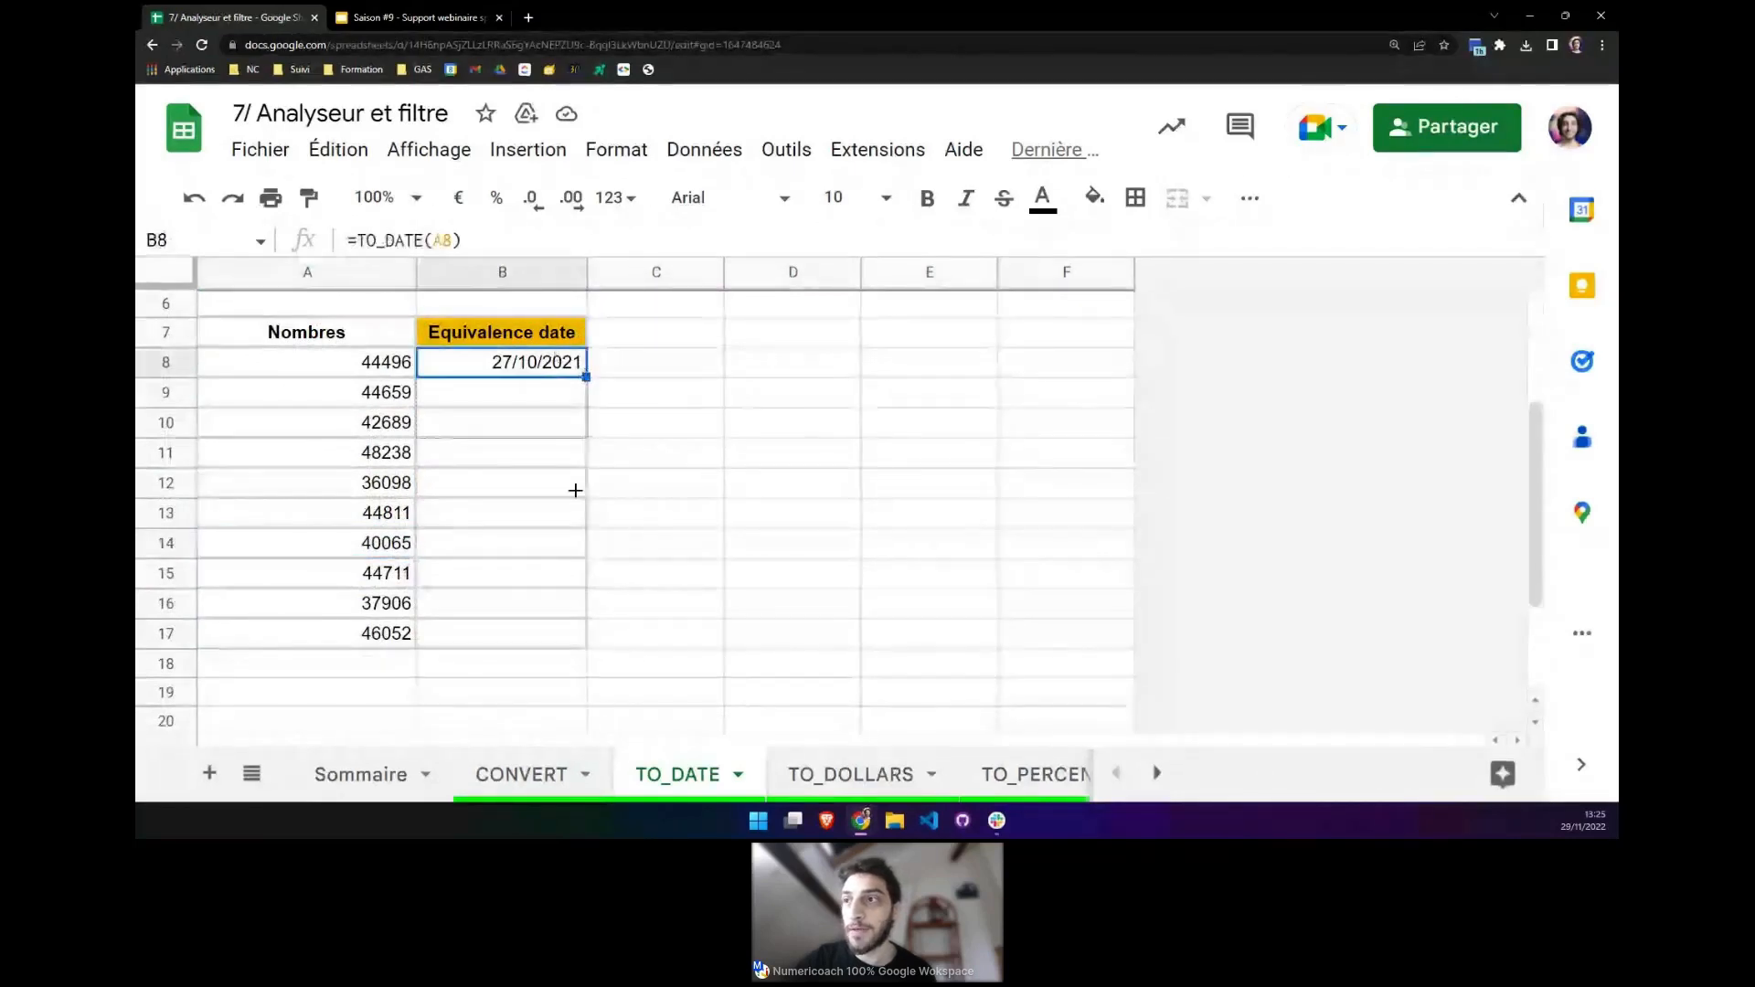
left_click_drag(575, 490, 572, 641)
scroll(647, 568, "up", 2)
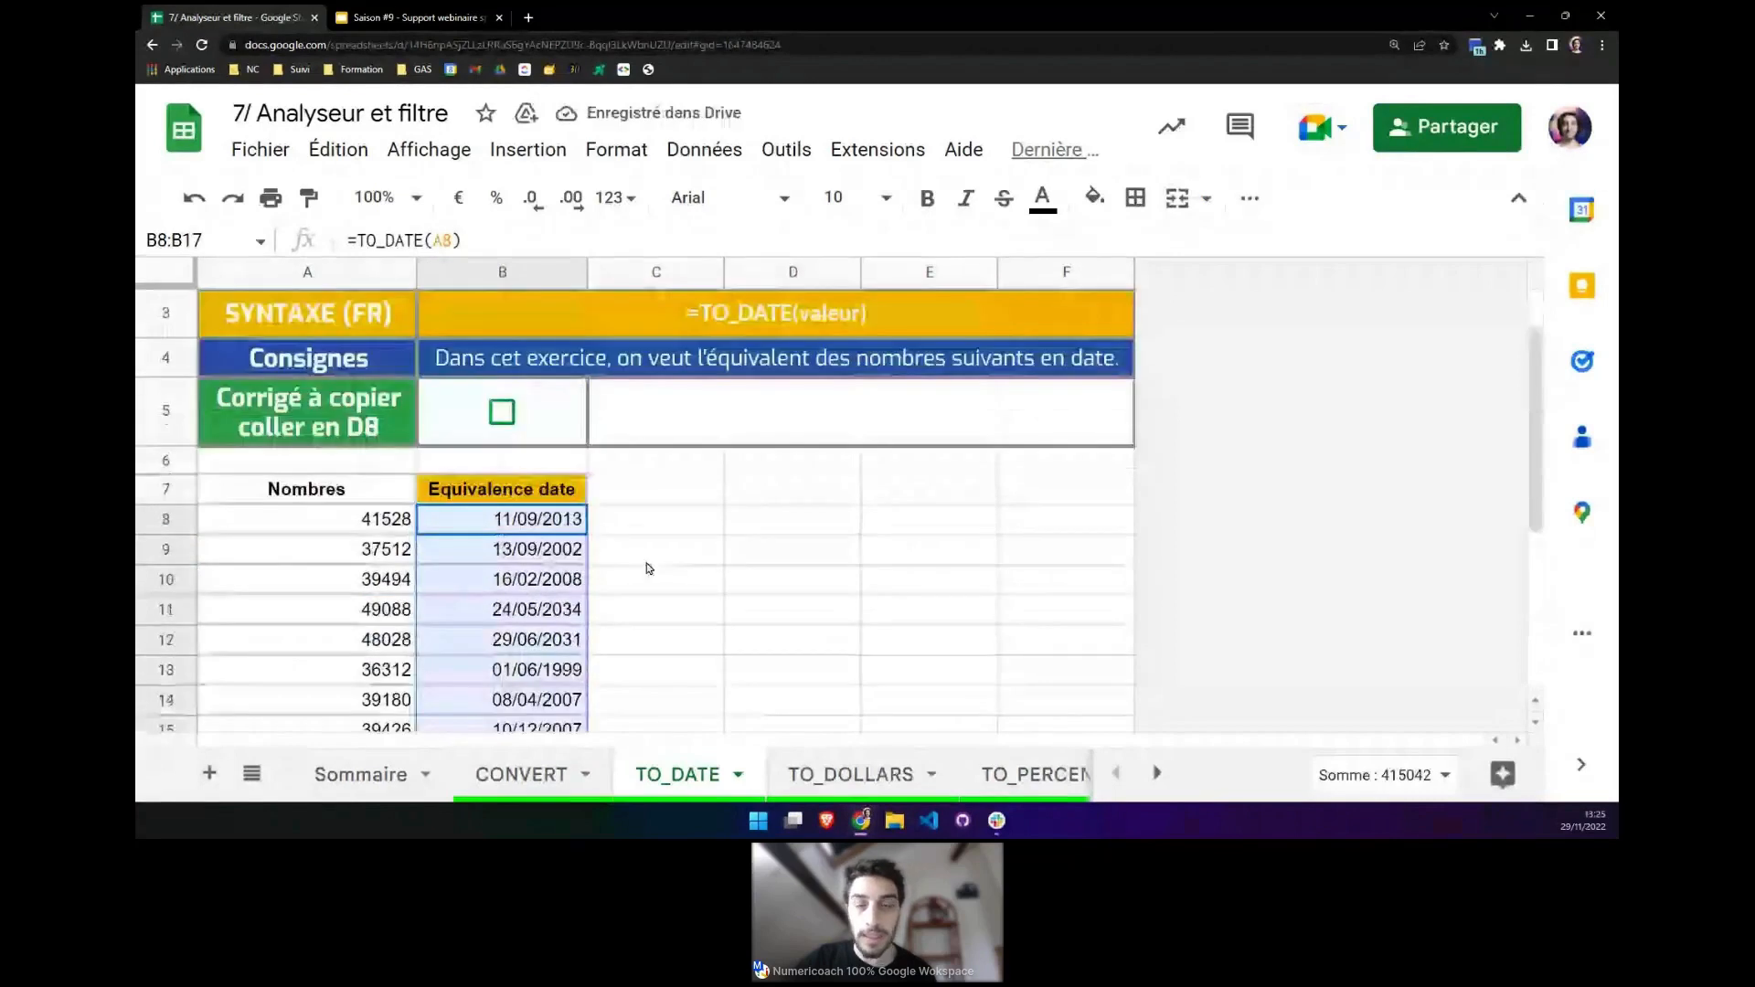
left_click(502, 412)
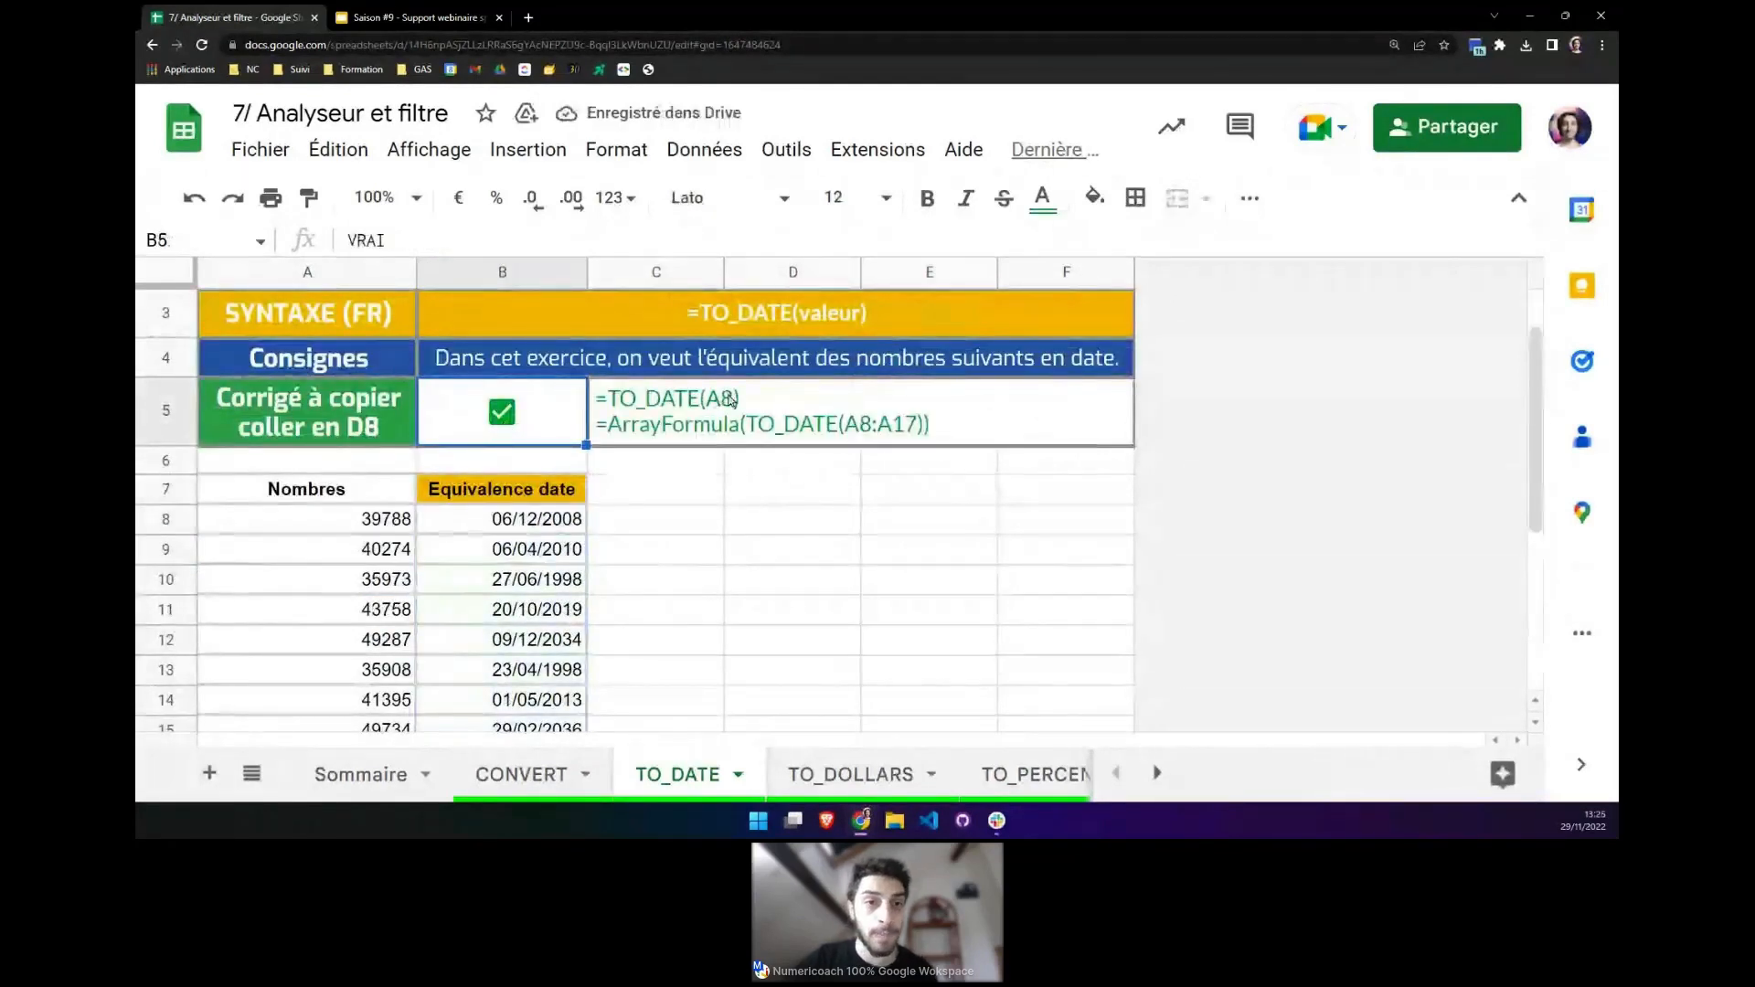
Copy the TO_DATE formula from B8 into C8.
left_click(528, 518)
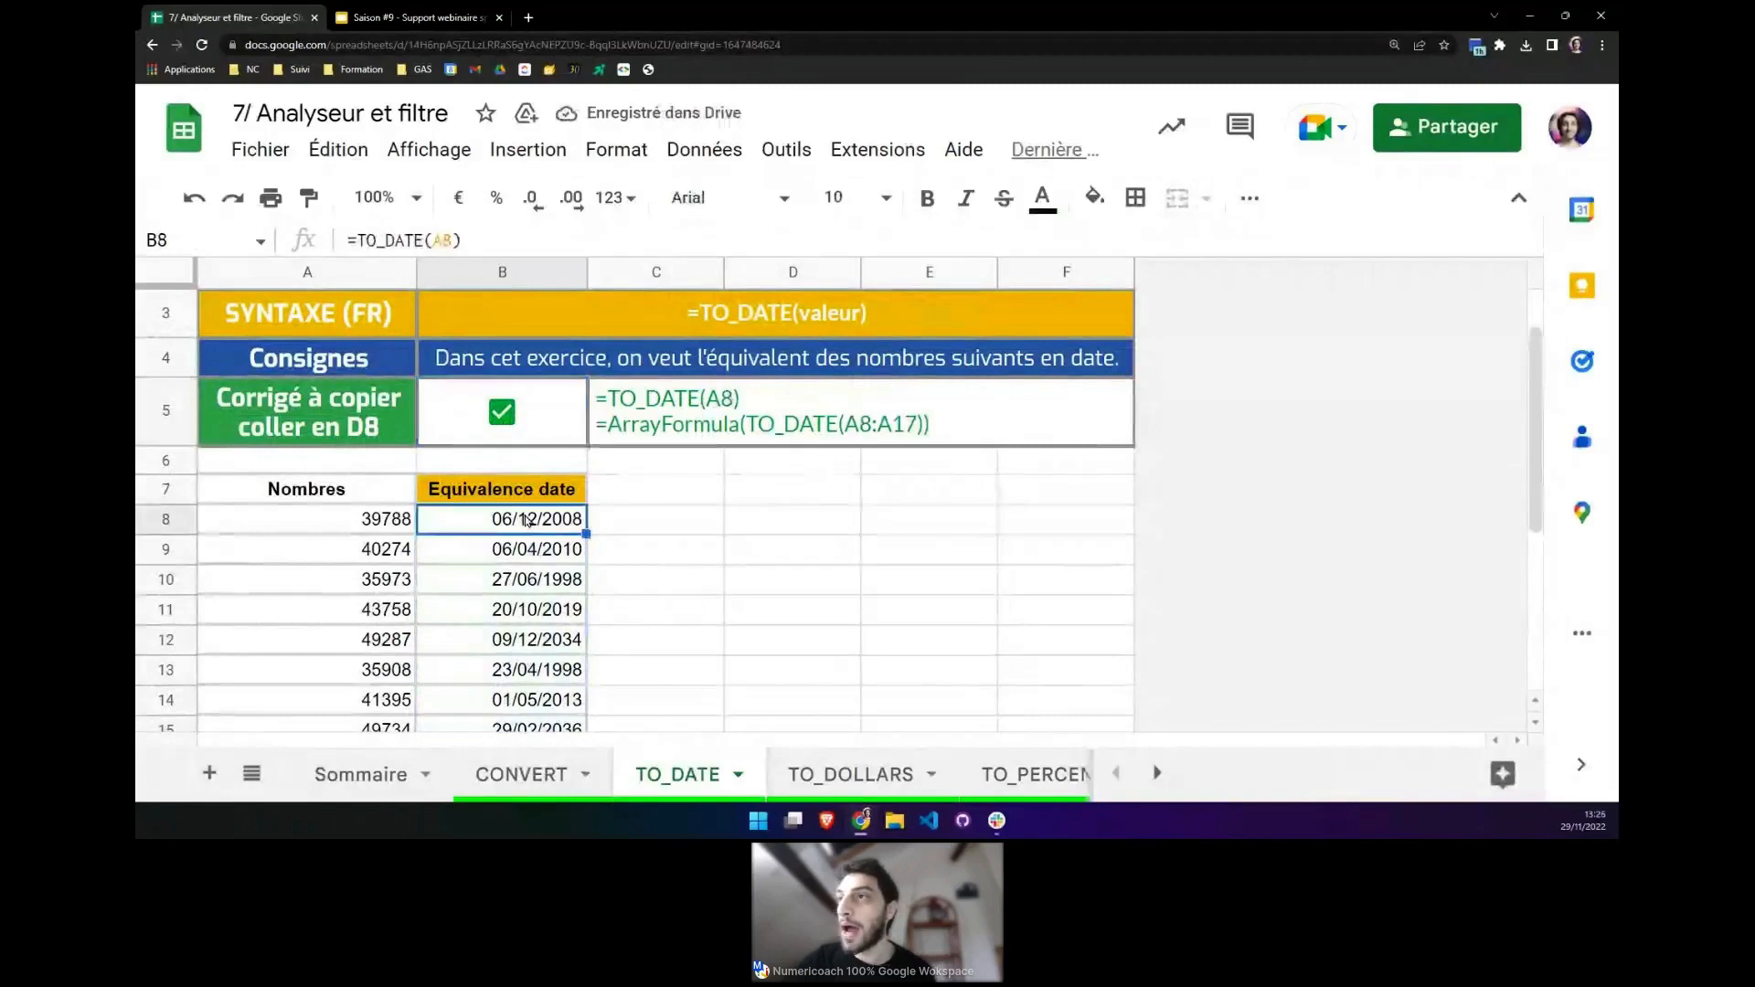
scroll(529, 515, "down", 1)
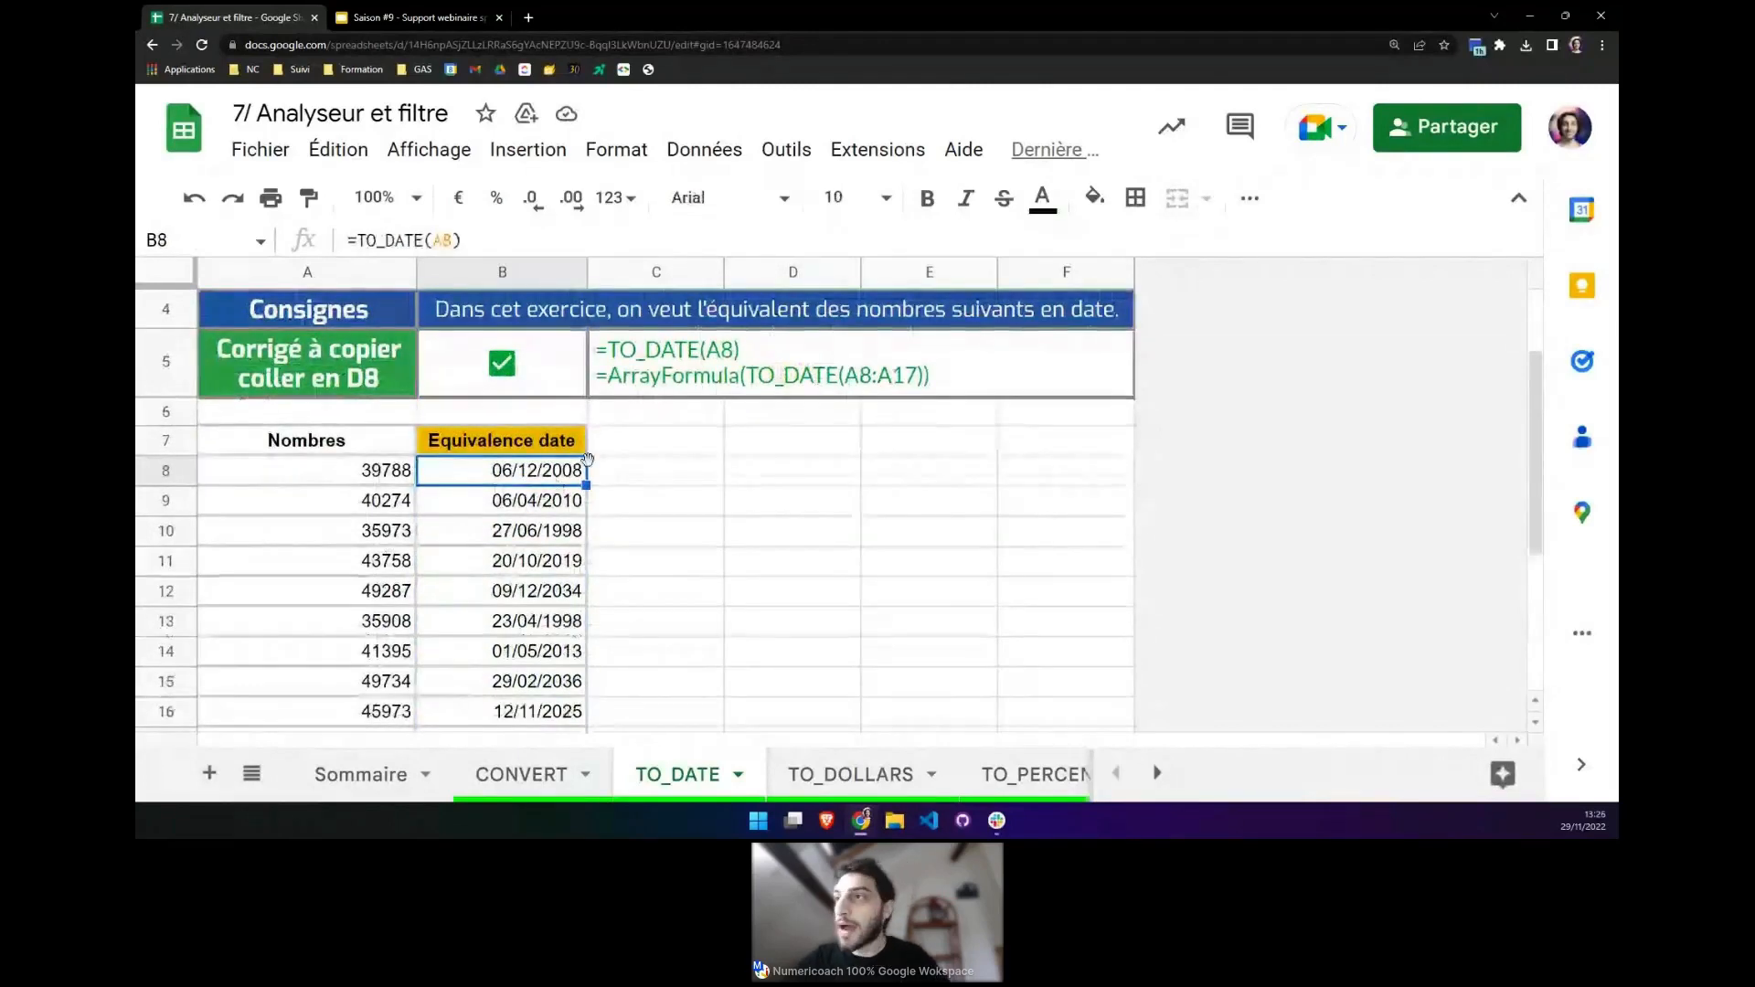
key("ctrl+c")
left_click(631, 470)
key("ctrl+v")
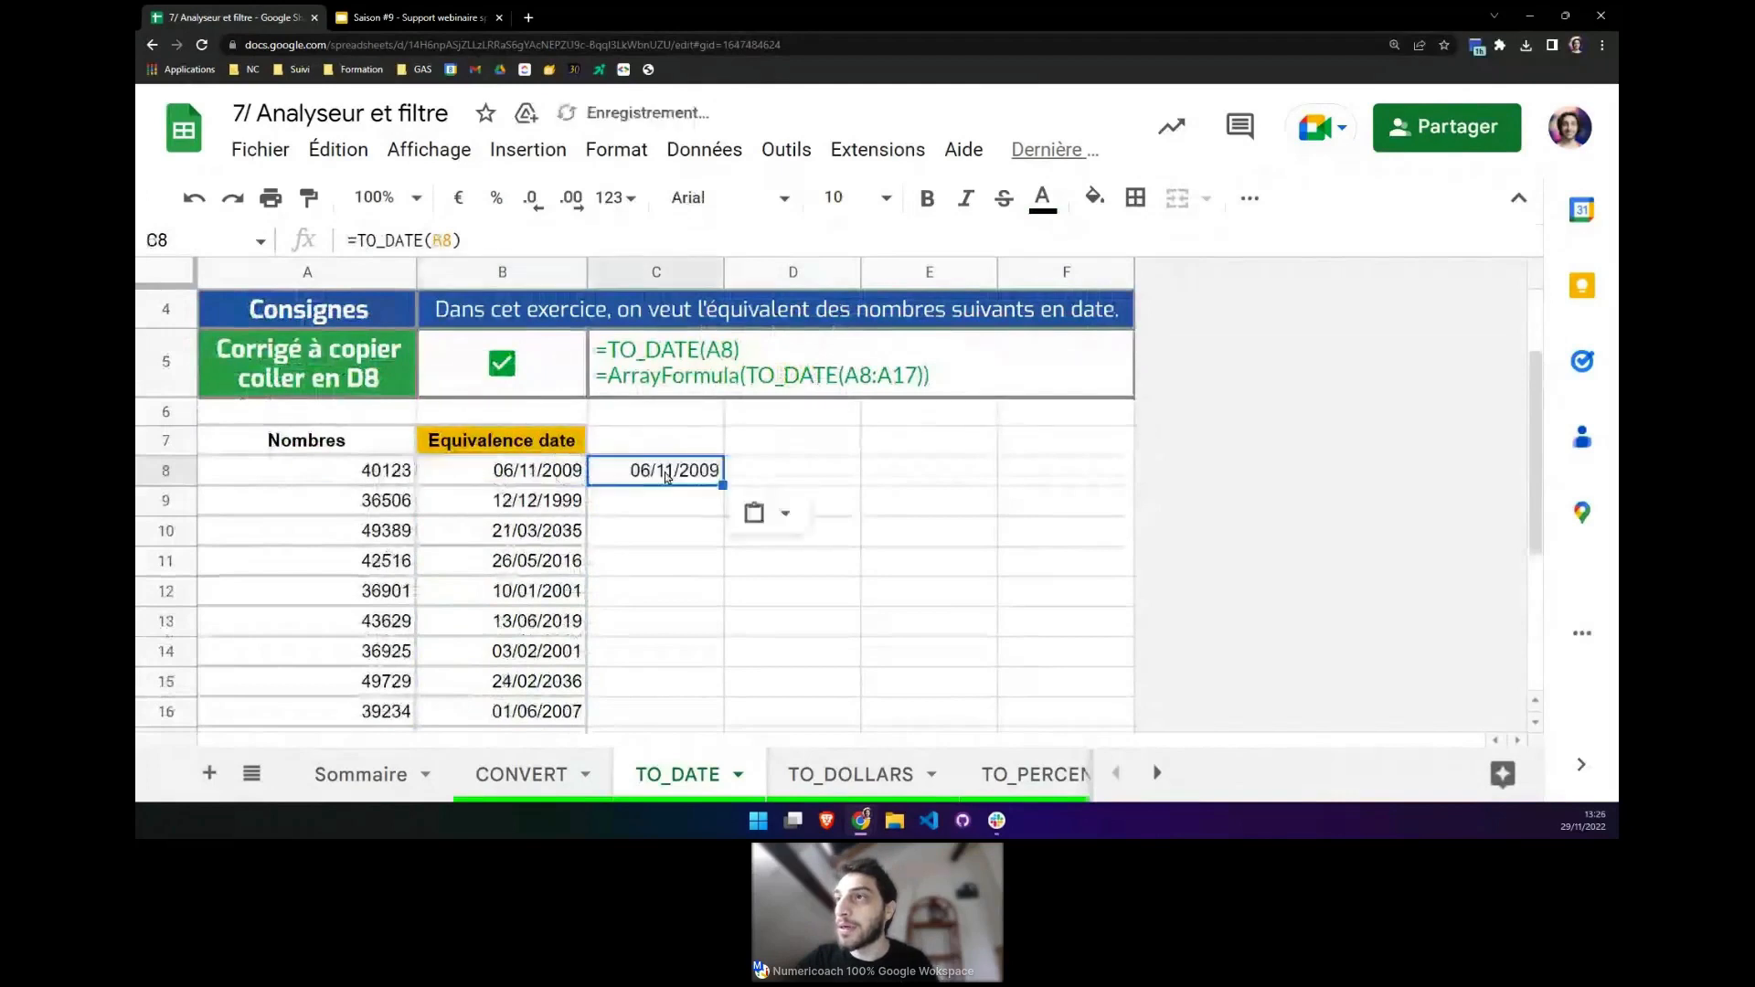
Change the formula in C8 to =ARRAYFORMULA(TO_DATE(A8:A)) so it covers the whole column of numbers.
left_click(445, 240)
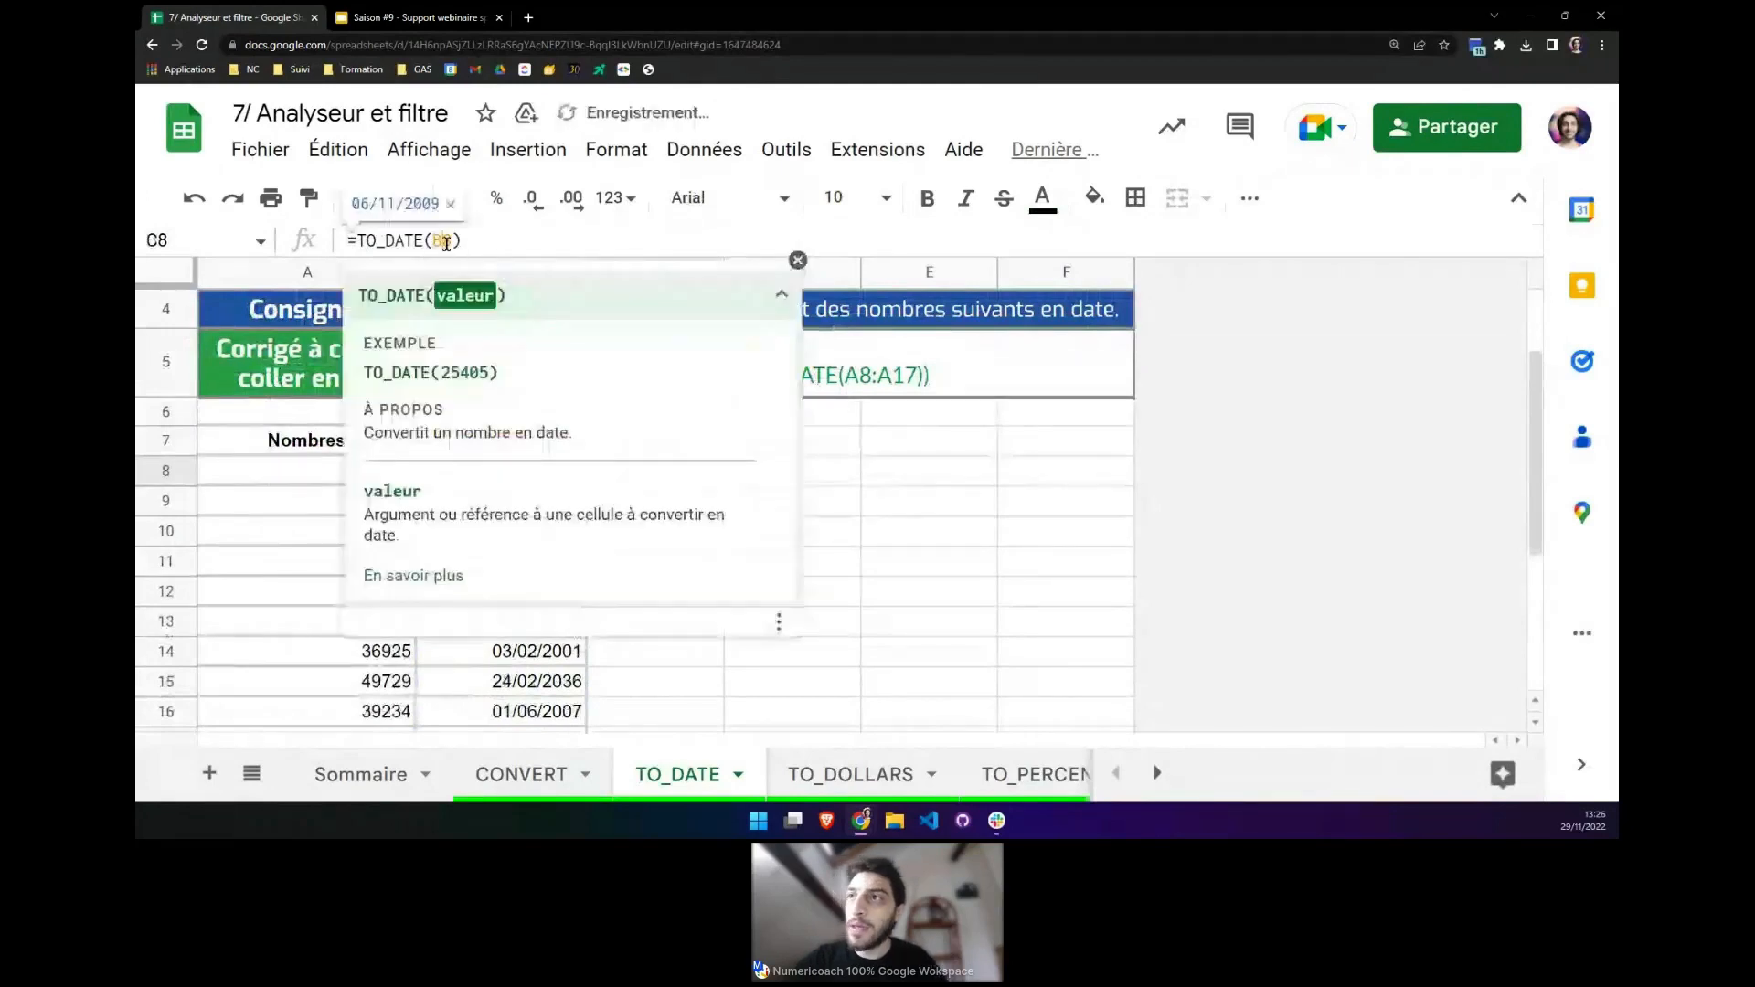
key("BackSpace")
type("A8")
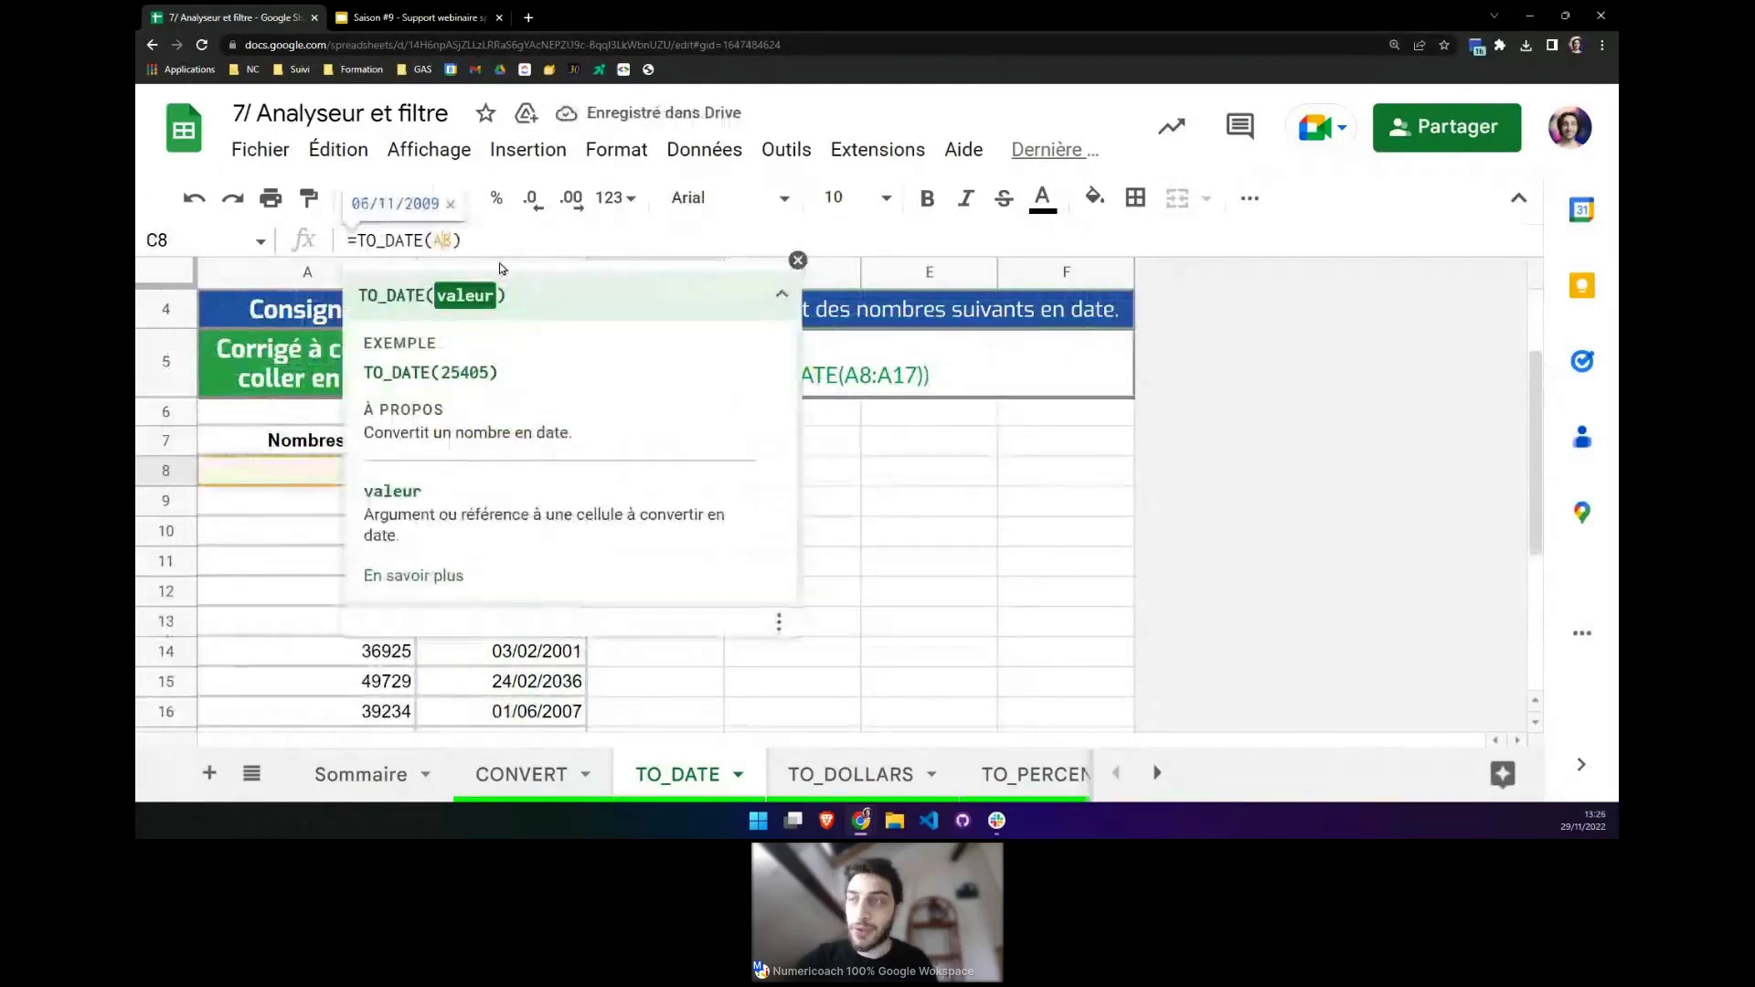
type(":A")
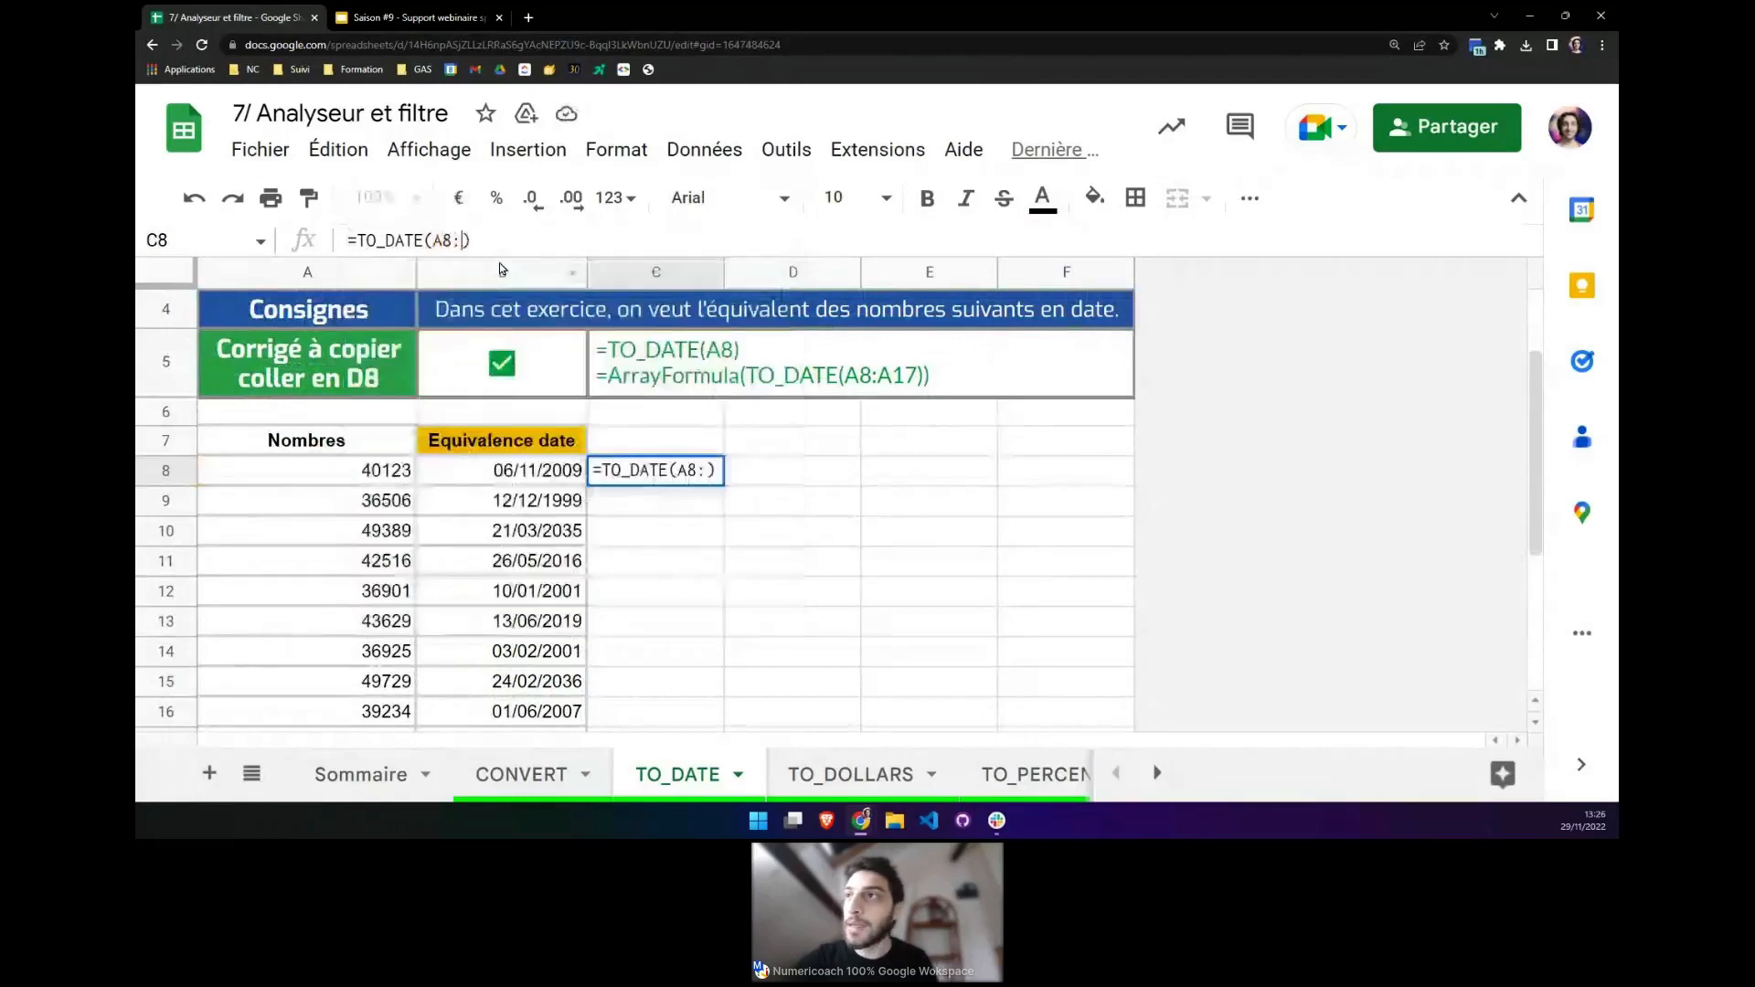
left_click(396, 240)
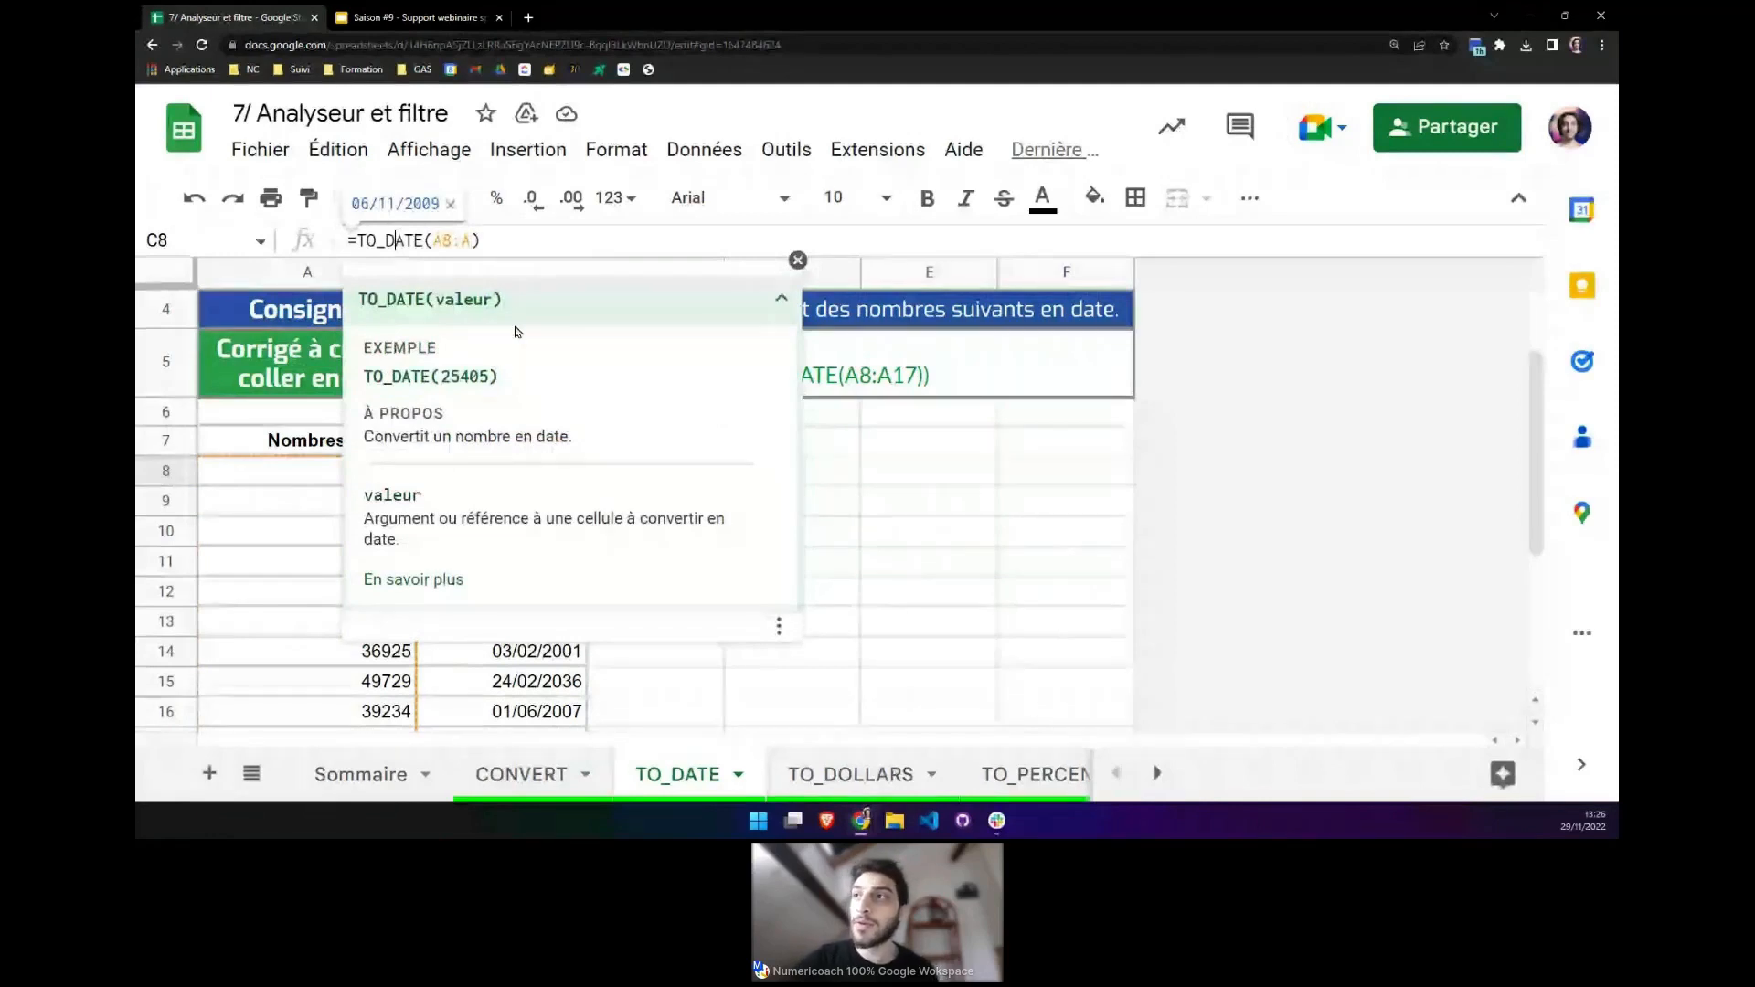
key("ctrl+shift+Return")
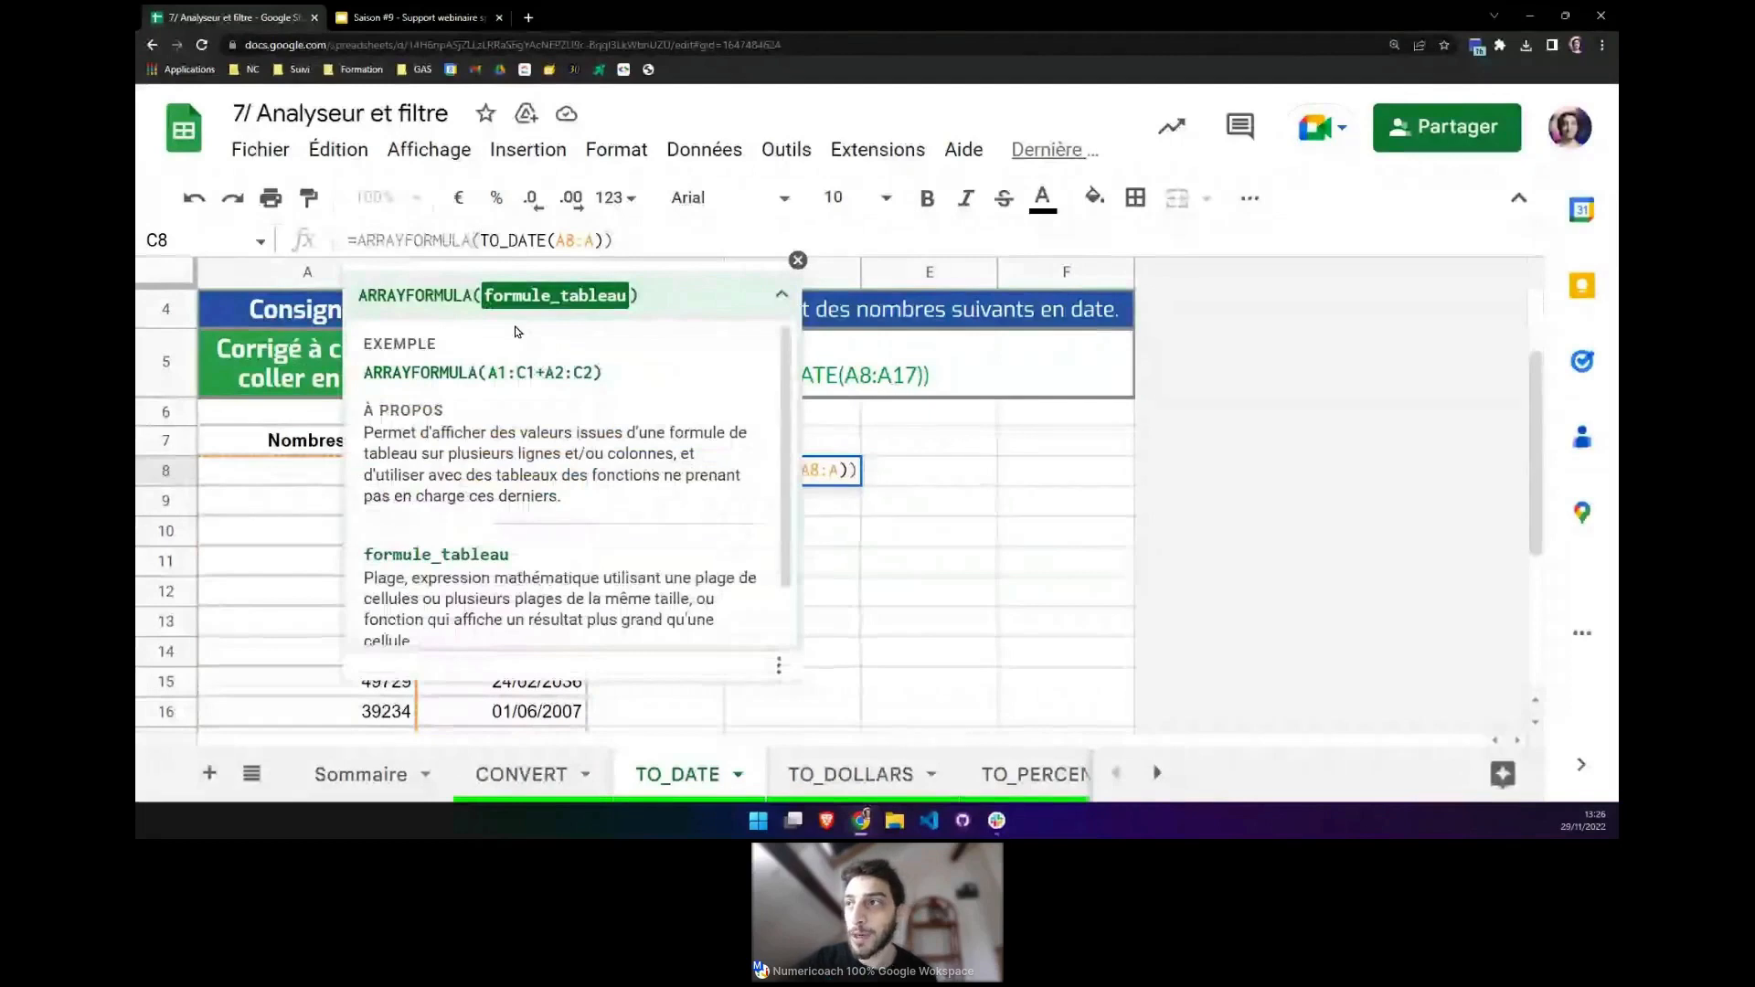
key("Return")
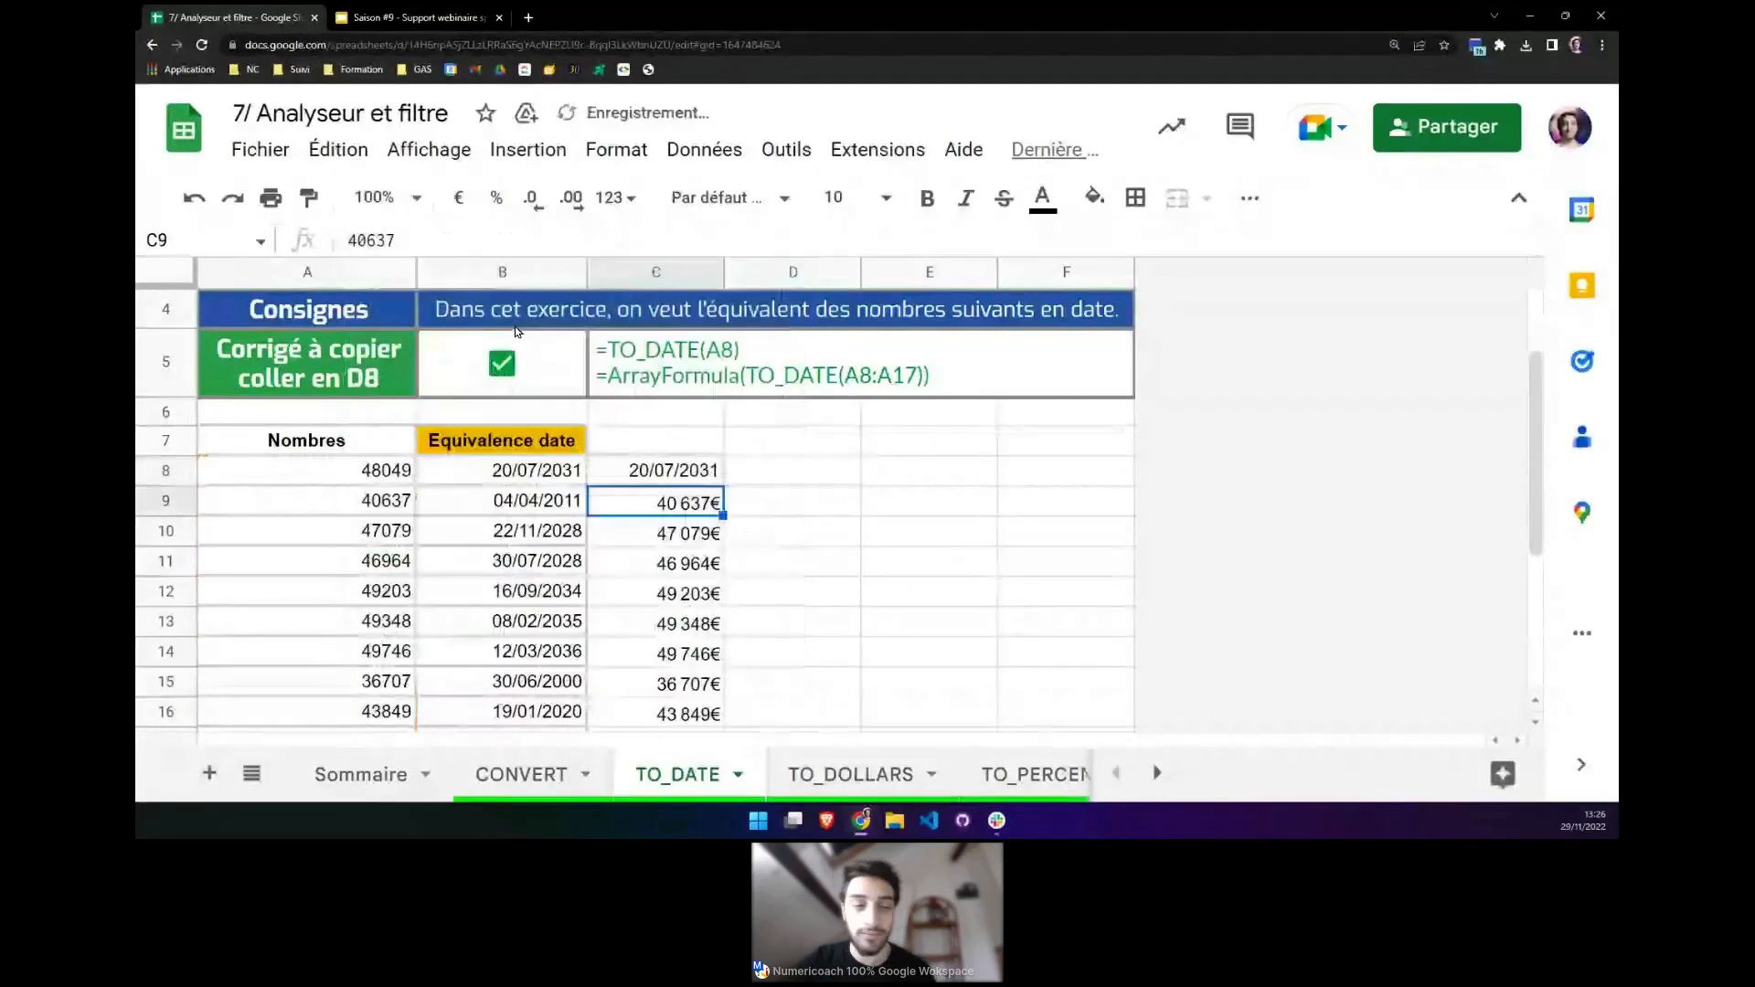
Apply the Automatique number format to the array results in C9:C17 and select C8.
scroll(518, 332, "down", 1)
key("shift+Down")
key("shift+Down")
key("shift+Down")
key("shift+Down")
key("shift+Down")
key("shift+Down")
key("shift+Down")
key("shift+Down")
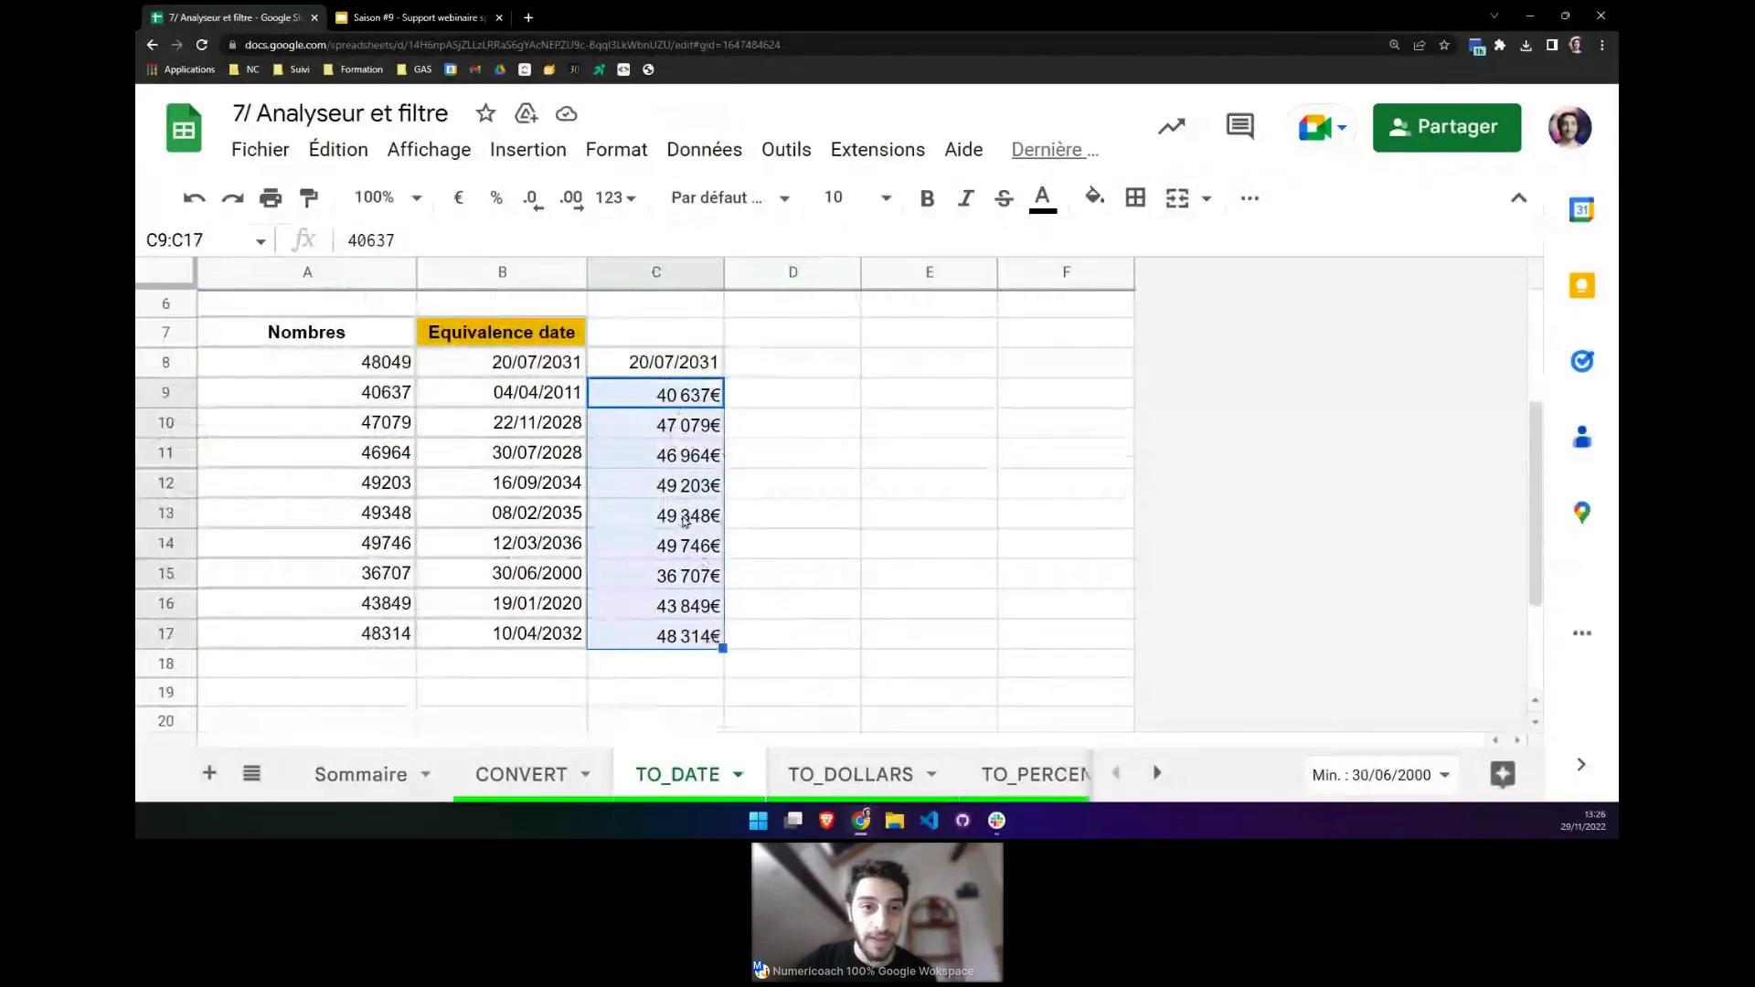
left_click(615, 152)
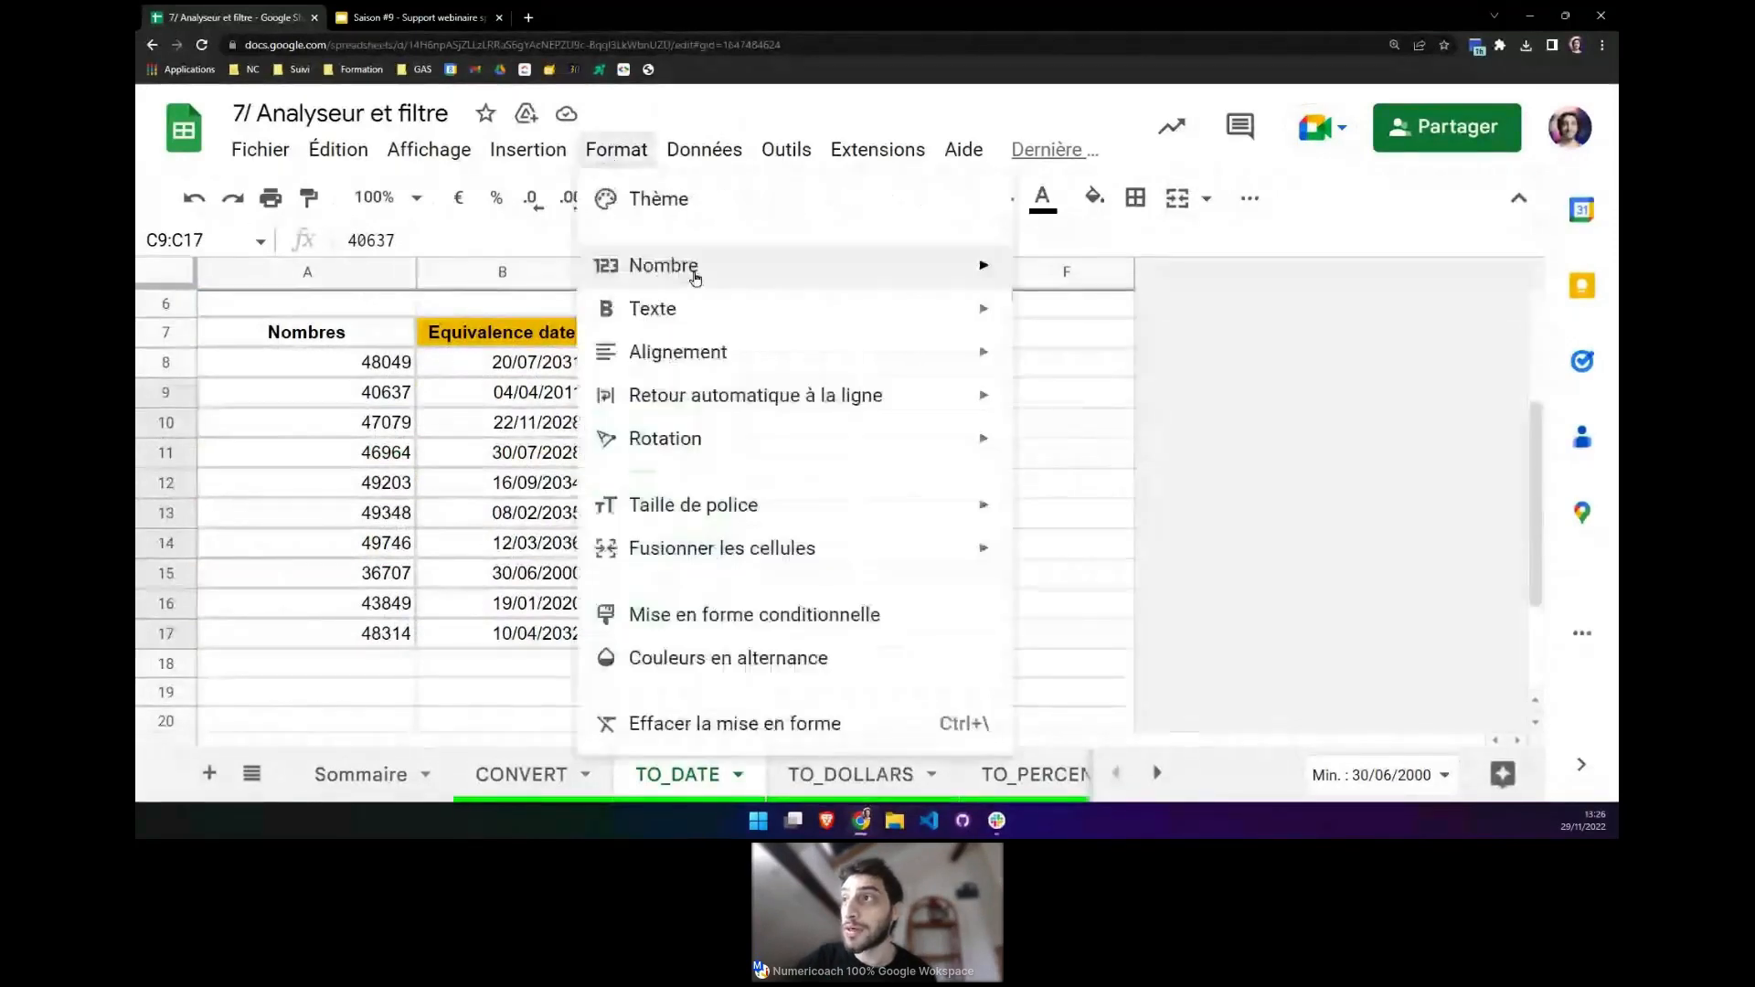
mouse_move(725, 308)
mouse_move(729, 267)
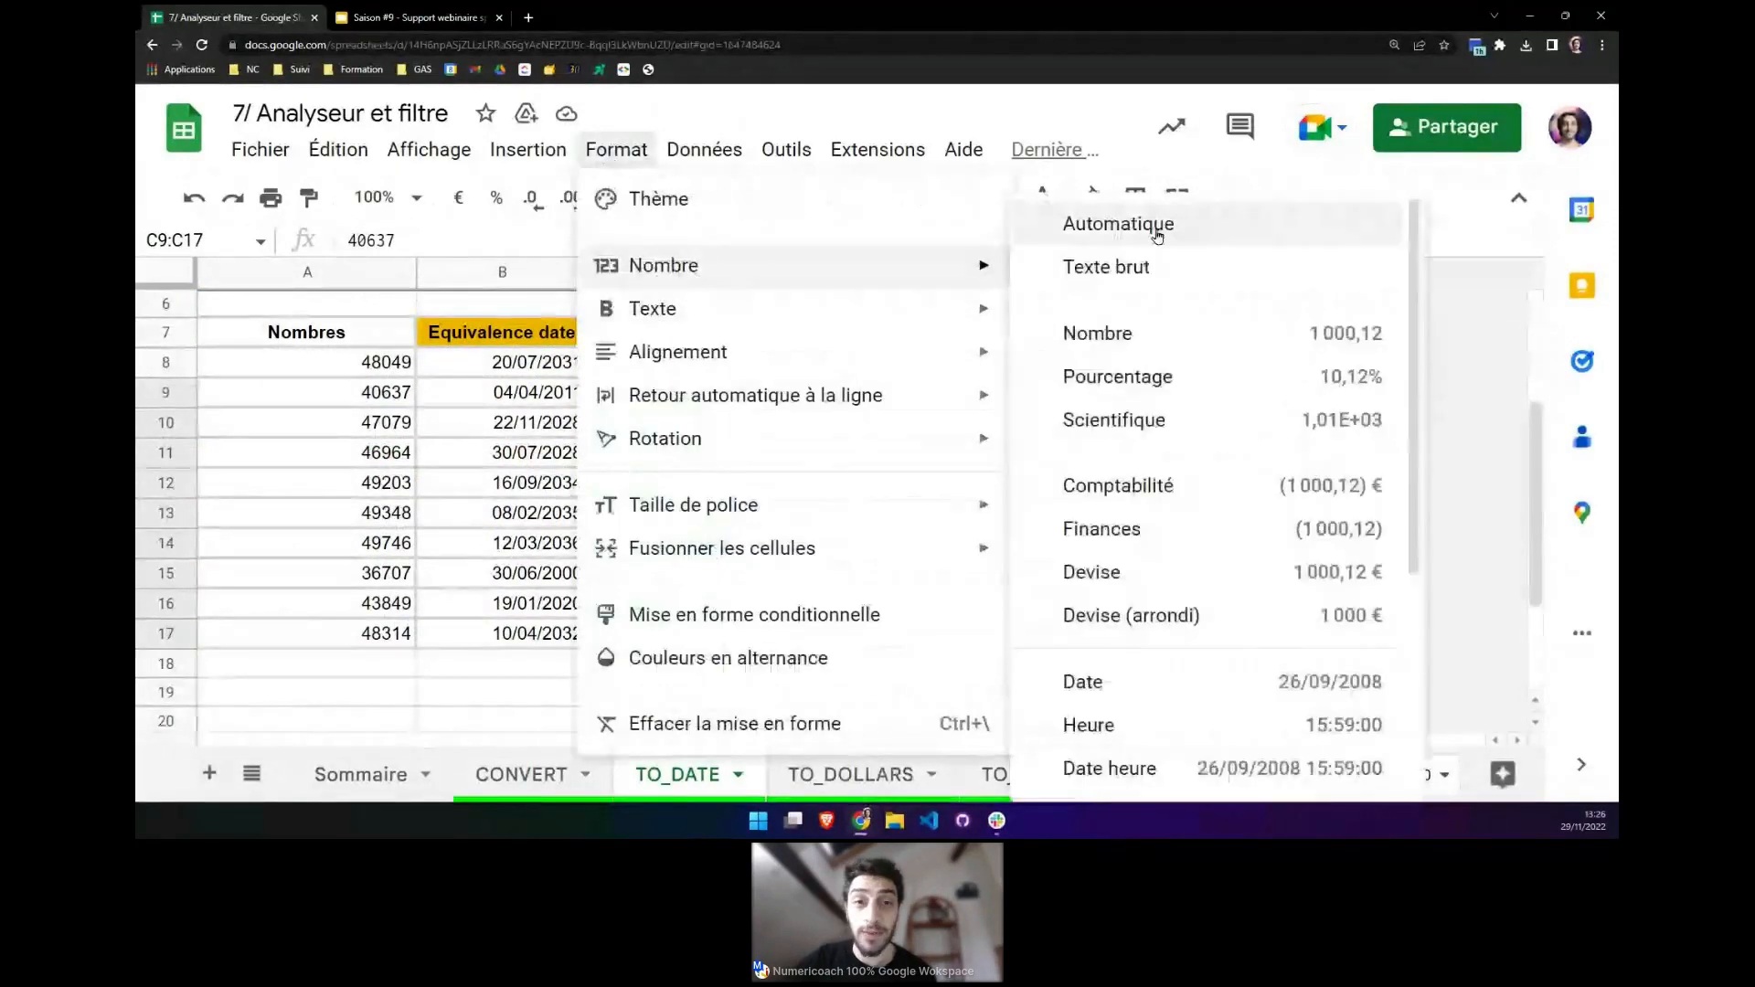
left_click(1156, 229)
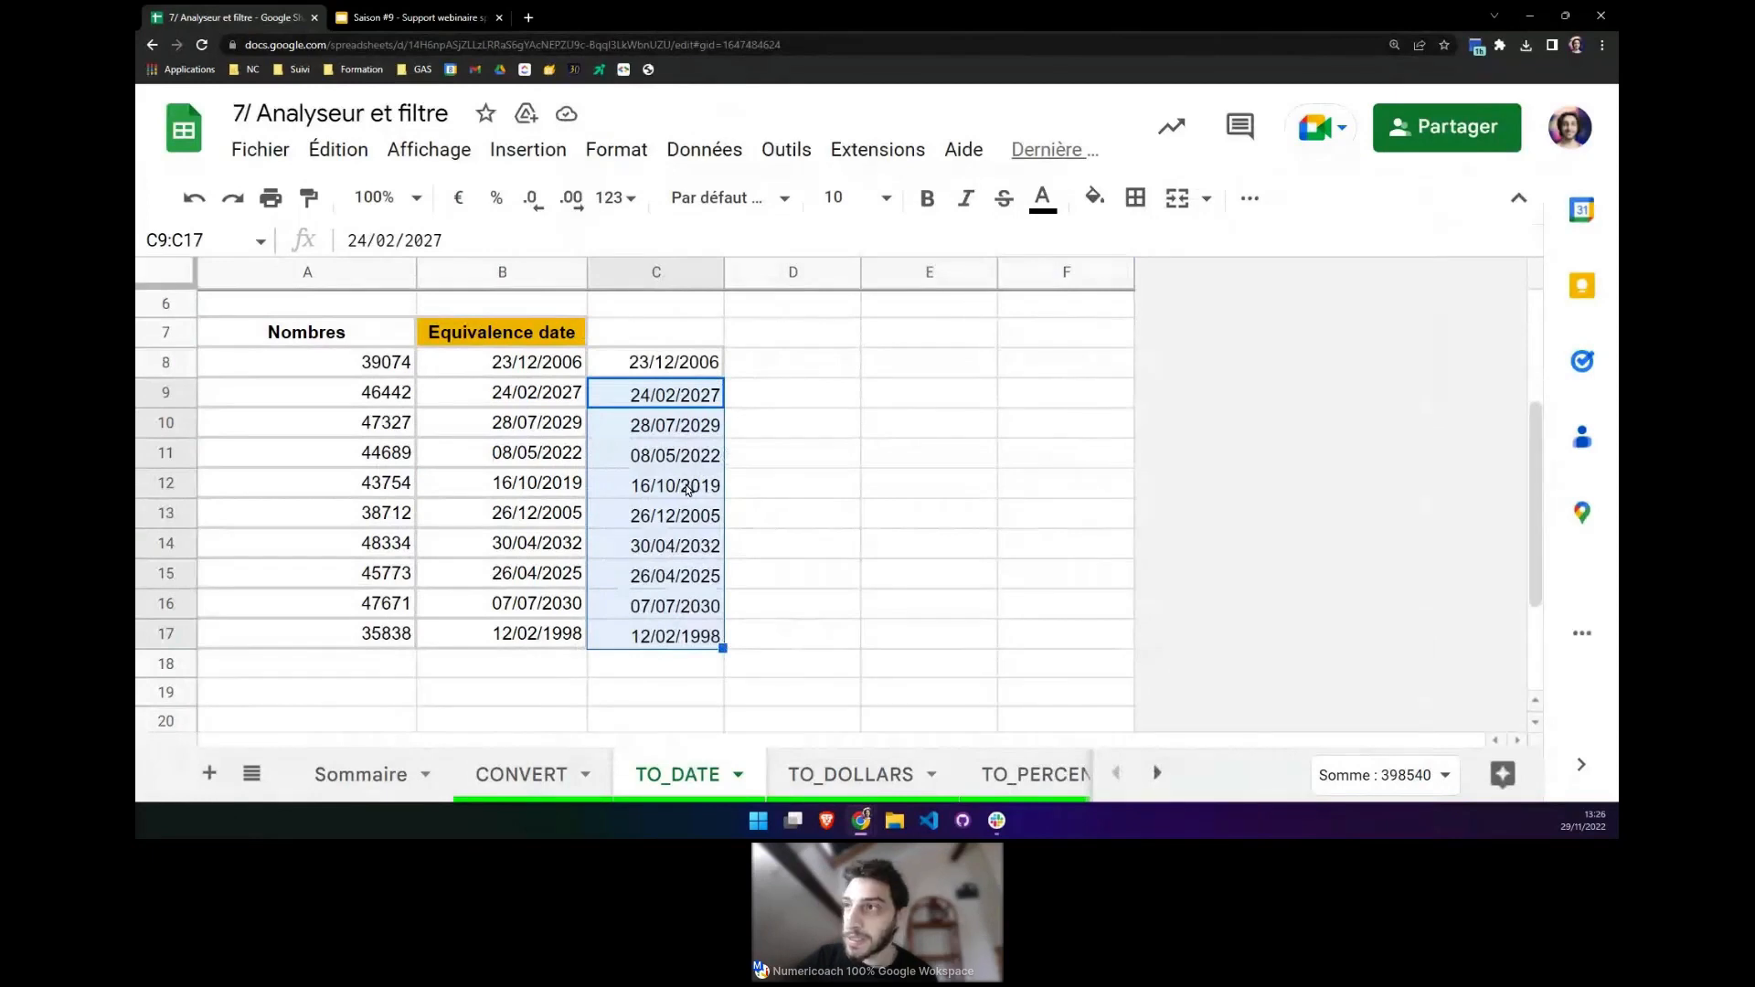
left_click(680, 367)
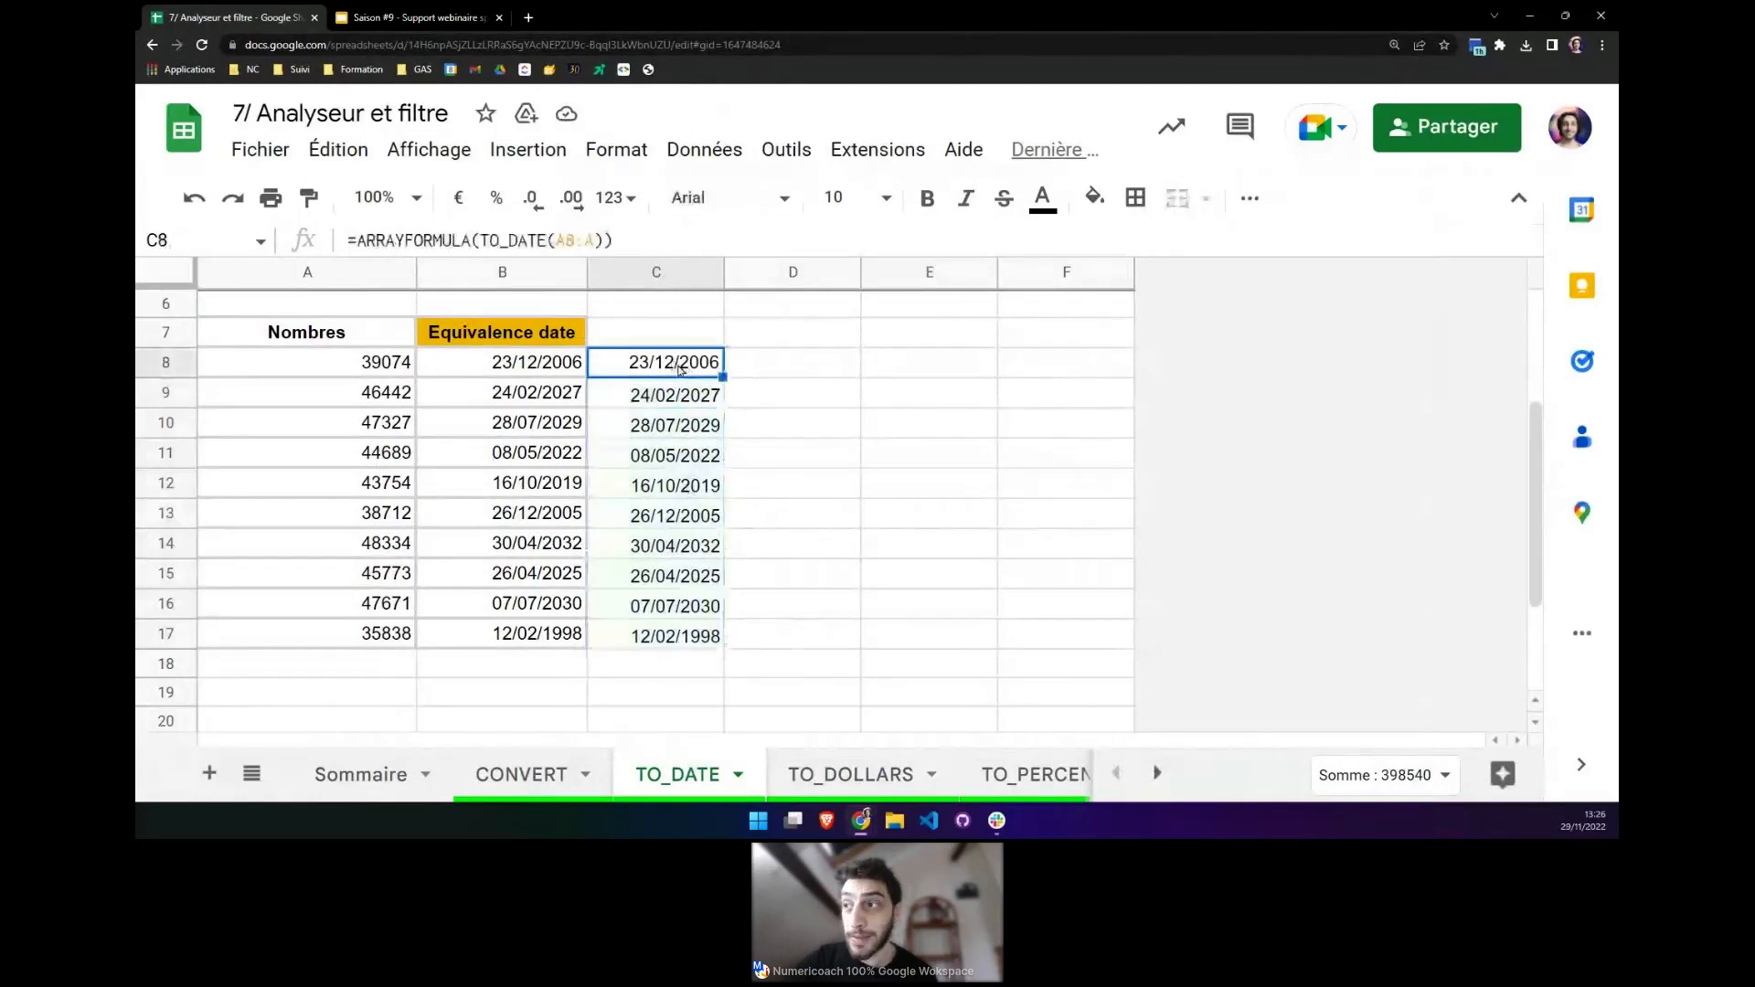
scroll(680, 370, "up", 2)
Open the TO_DOLLARS sheet and select B8, the first cell under Prix USD.
left_click(813, 774)
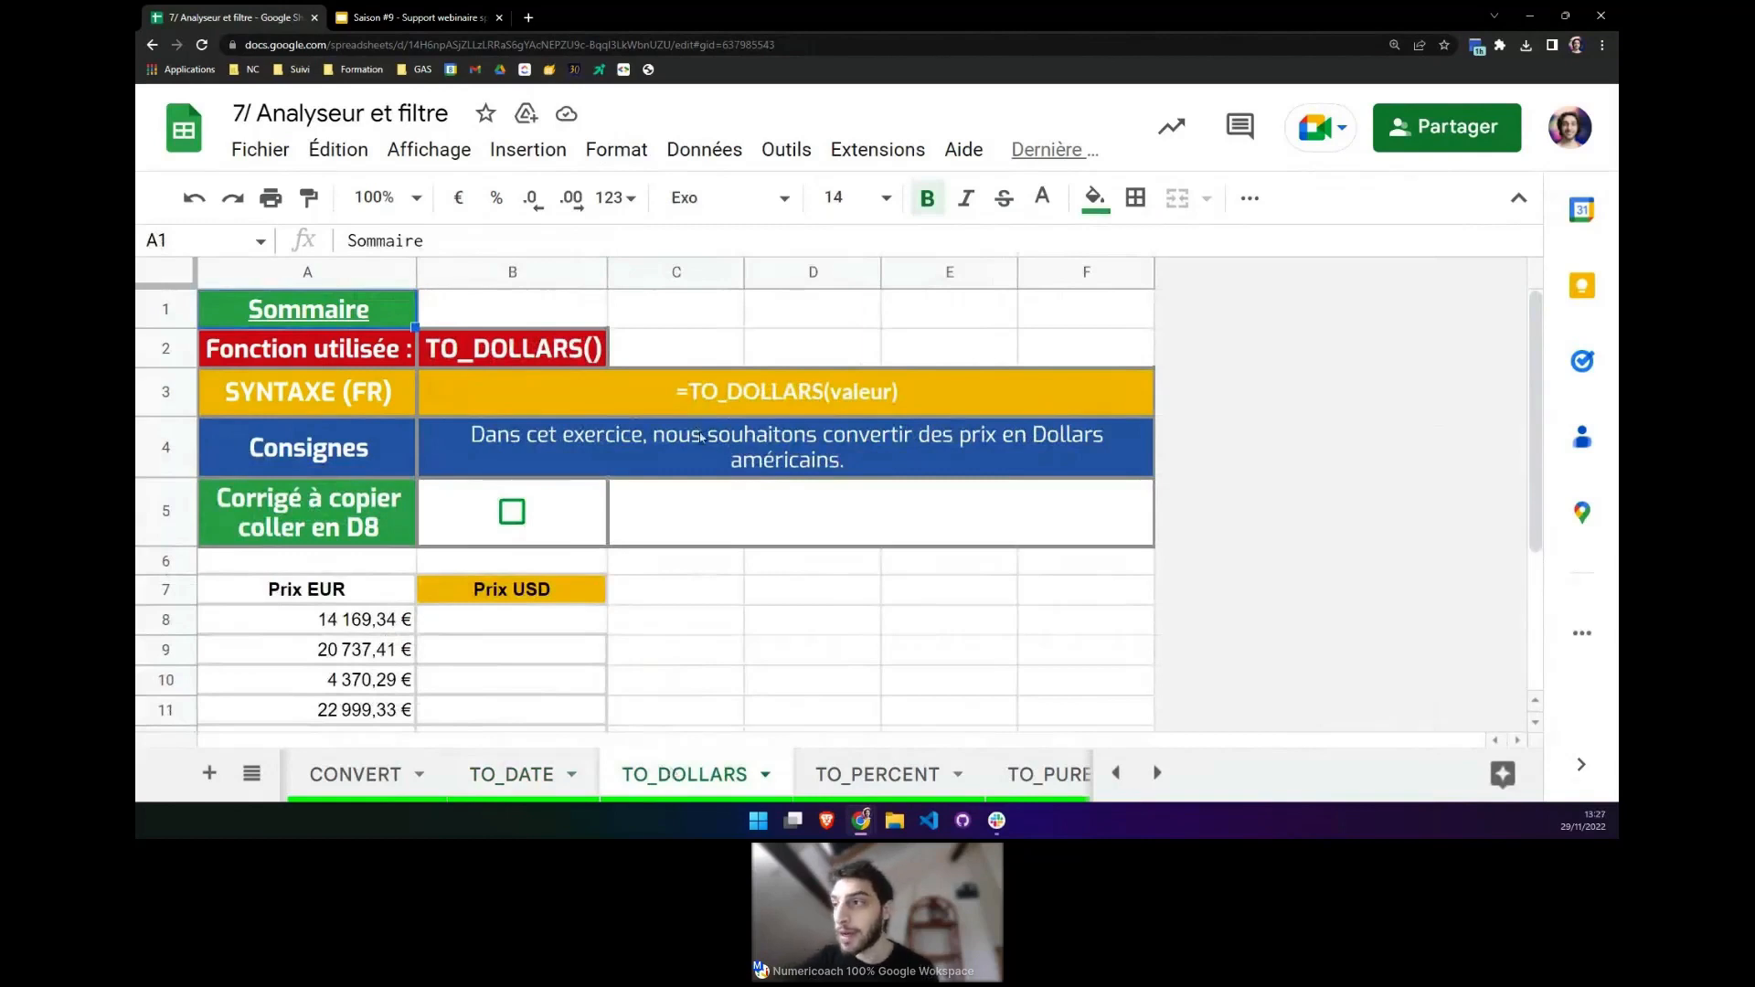
scroll(512, 774, "up", 1)
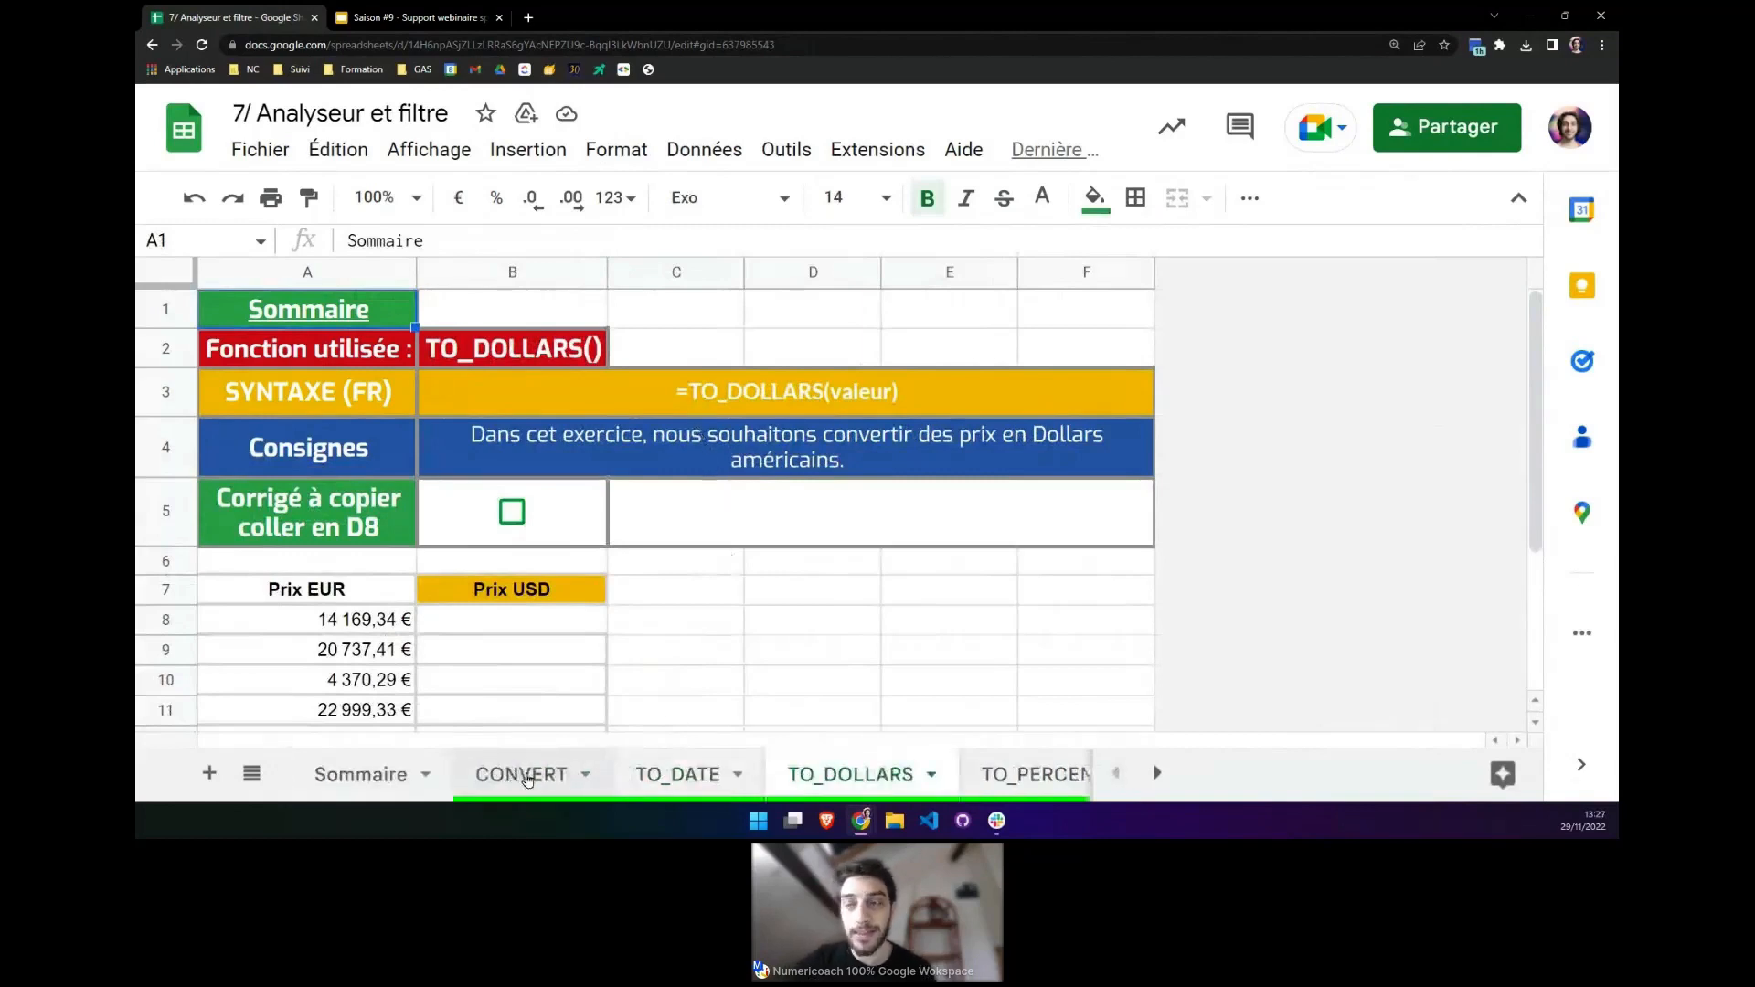
scroll(516, 774, "down", 3)
scroll(528, 779, "down", 1)
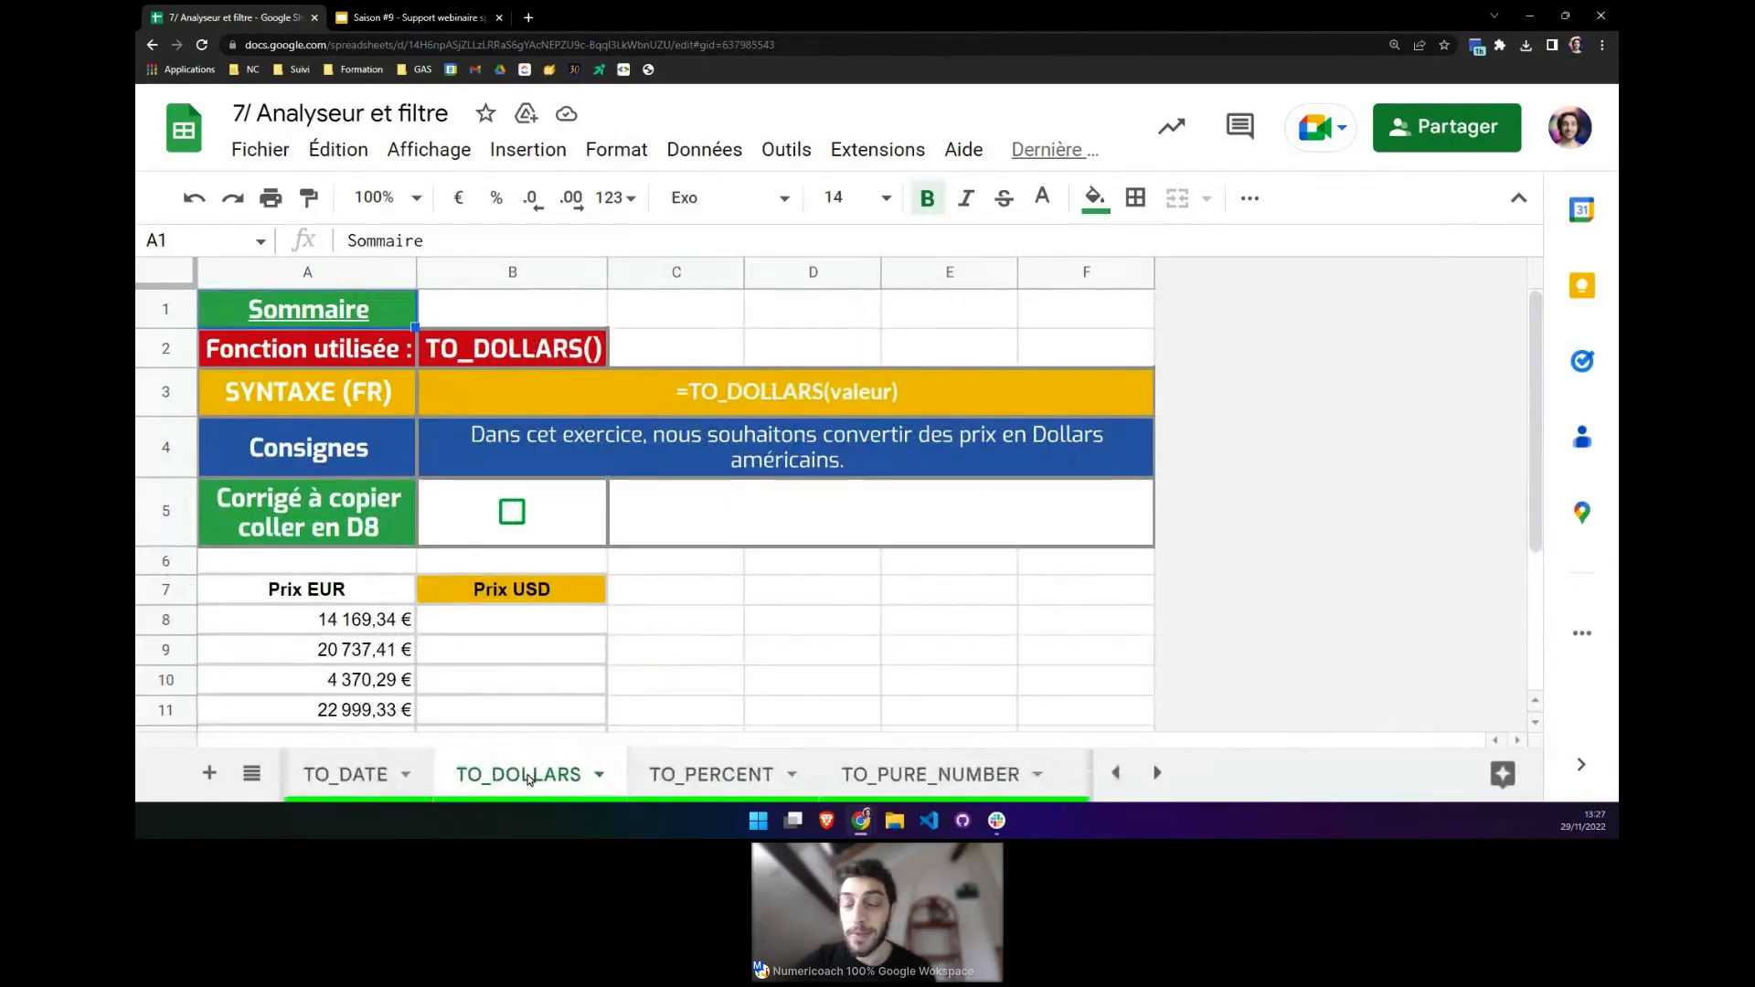
scroll(529, 779, "down", 1)
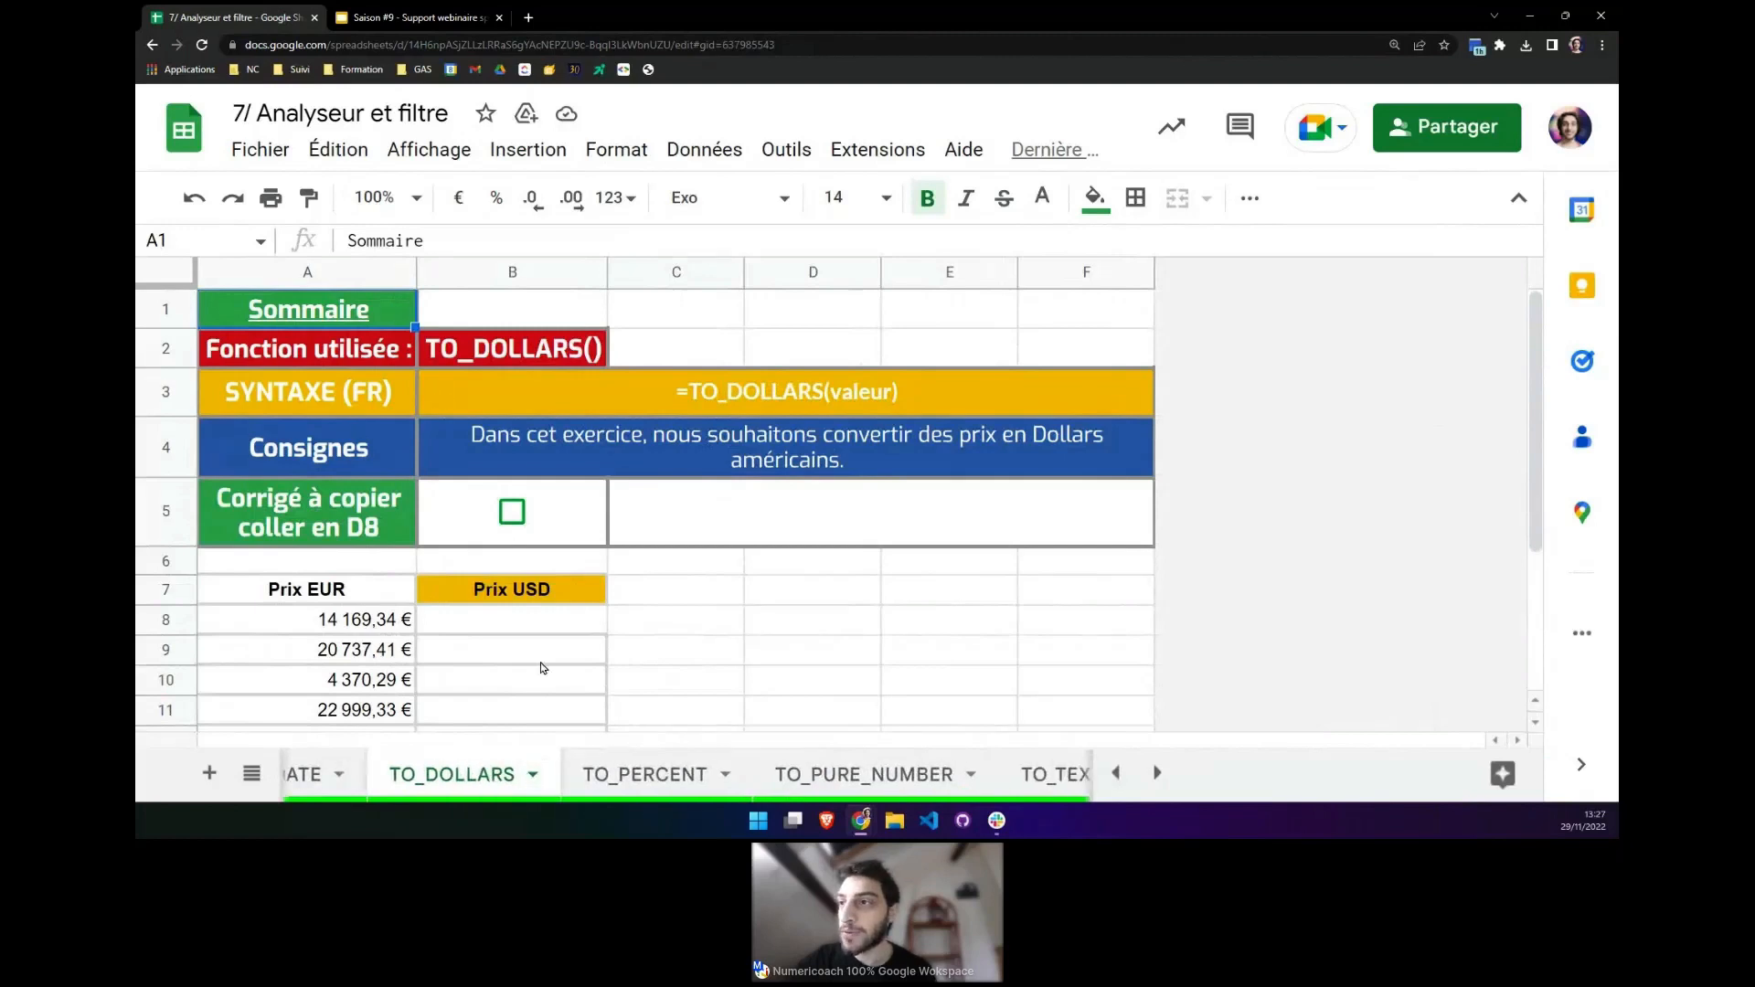
scroll(526, 594, "down", 2)
left_click(508, 504)
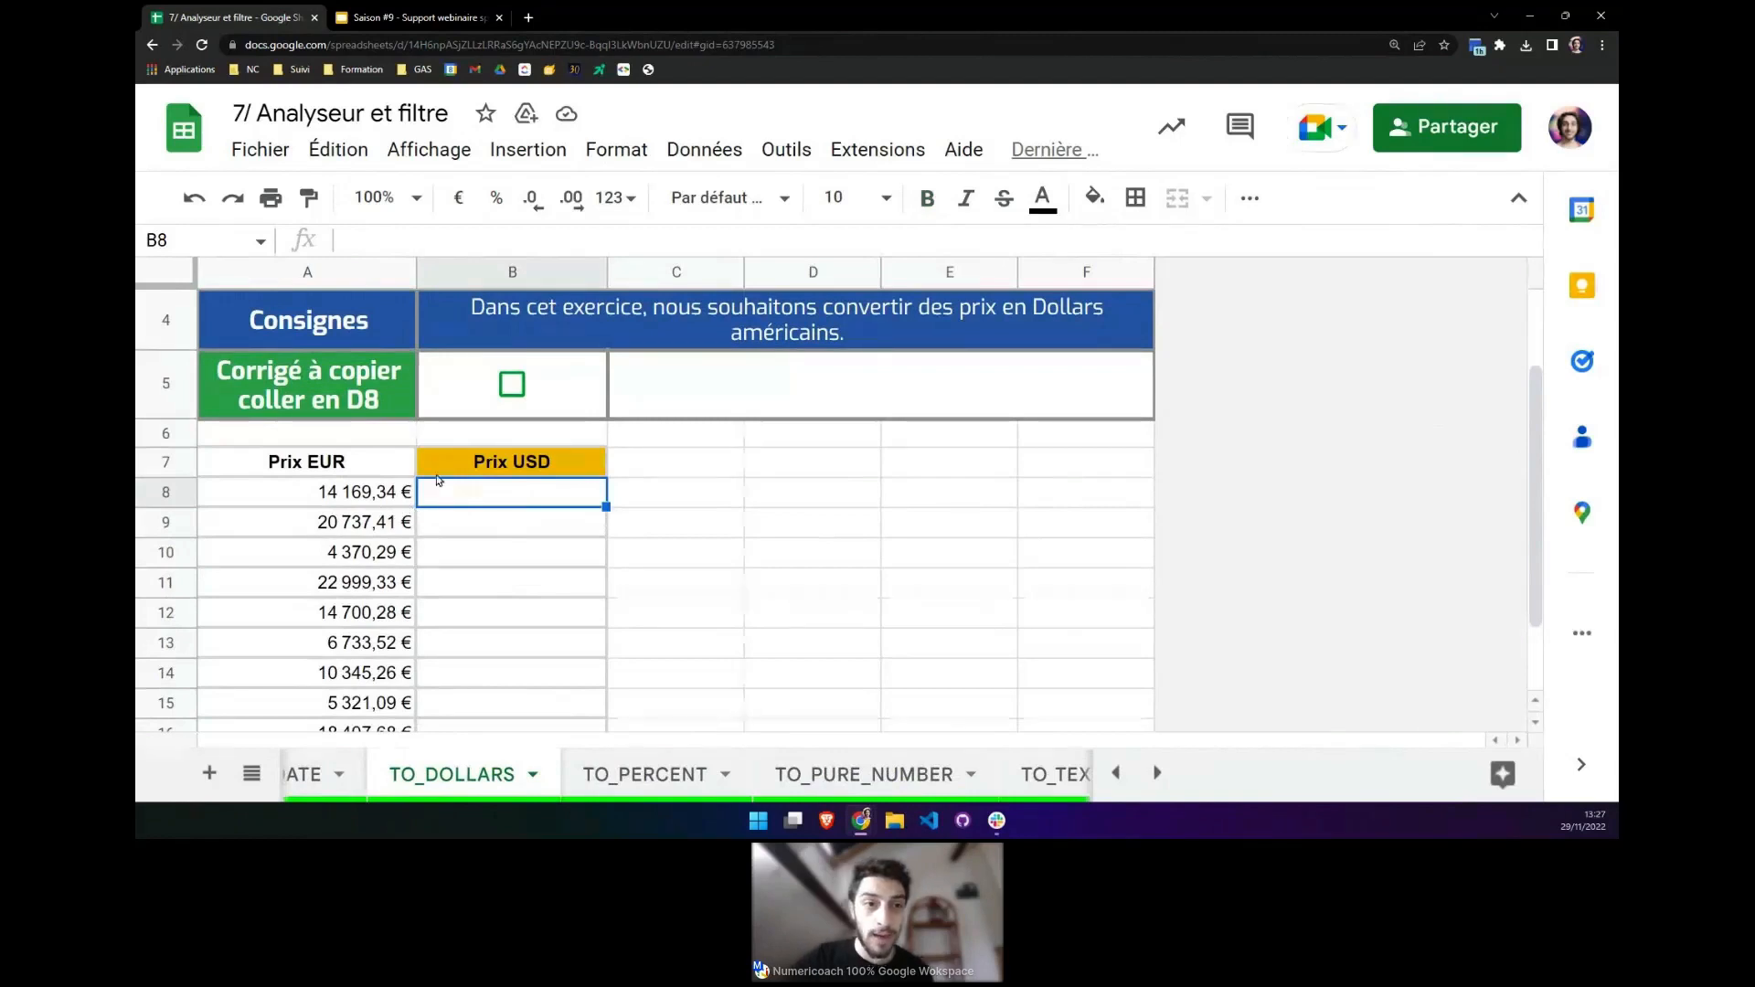
scroll(437, 479, "up", 1)
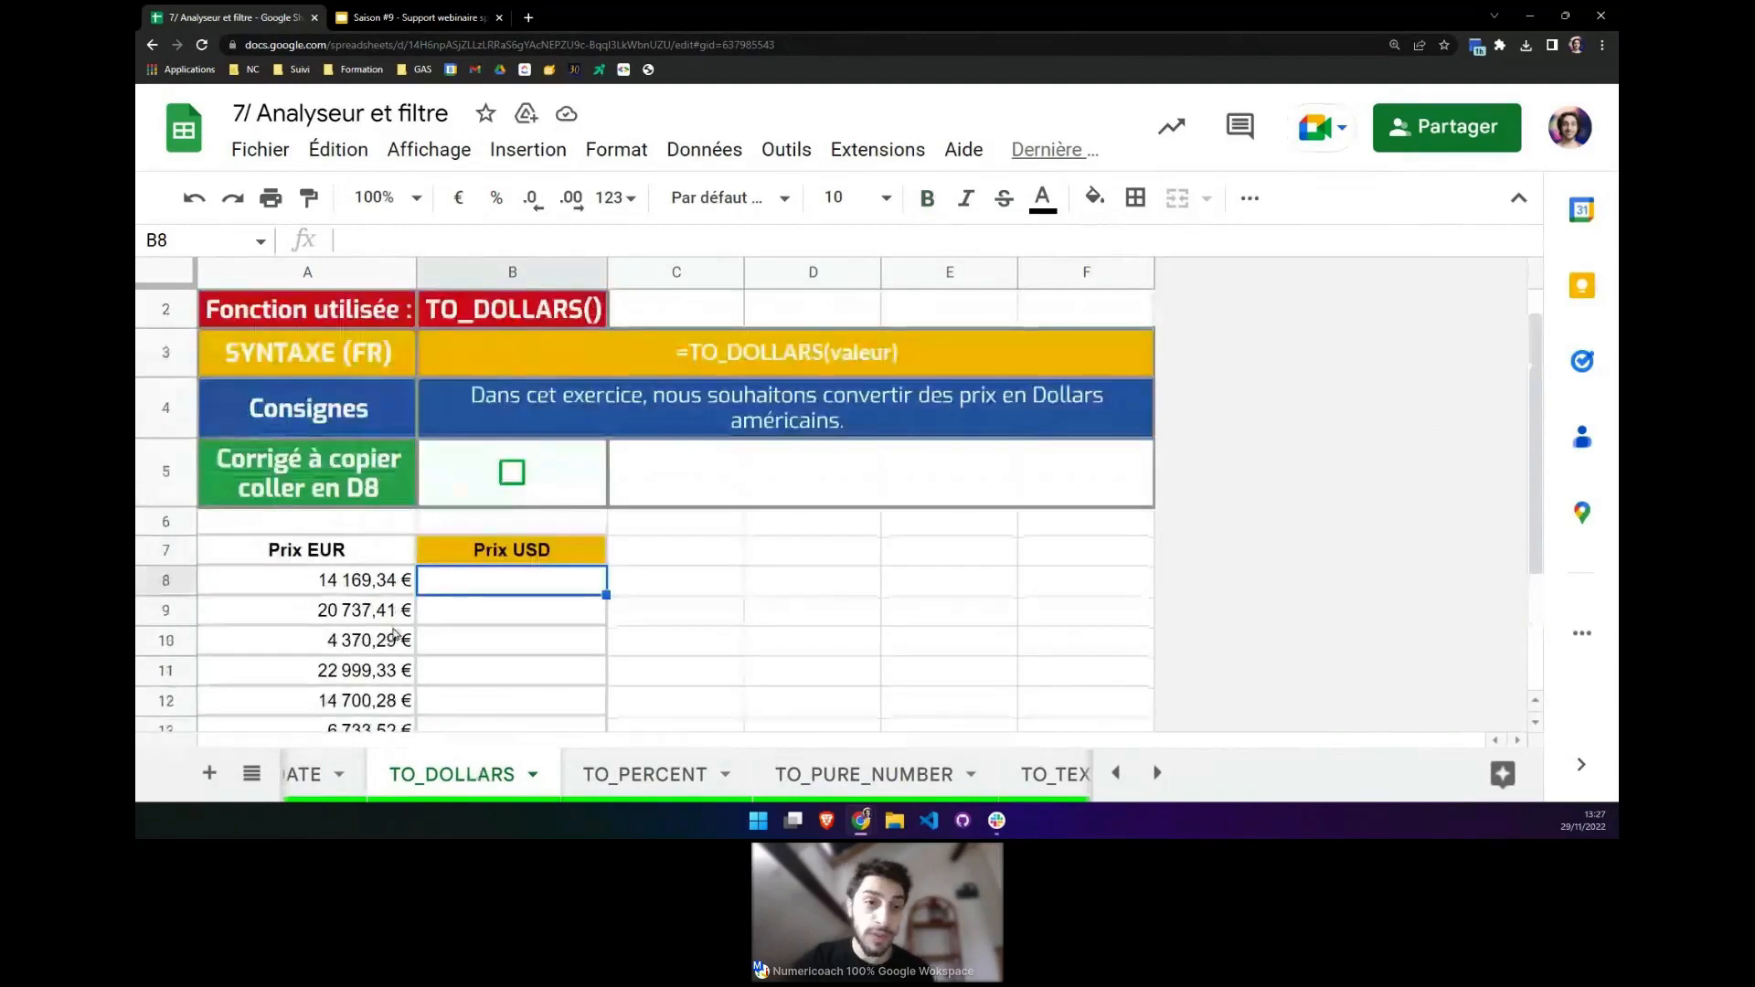
Inspect the contents of A8 and A9 to see how the Prix EUR values are generated.
left_click(365, 586)
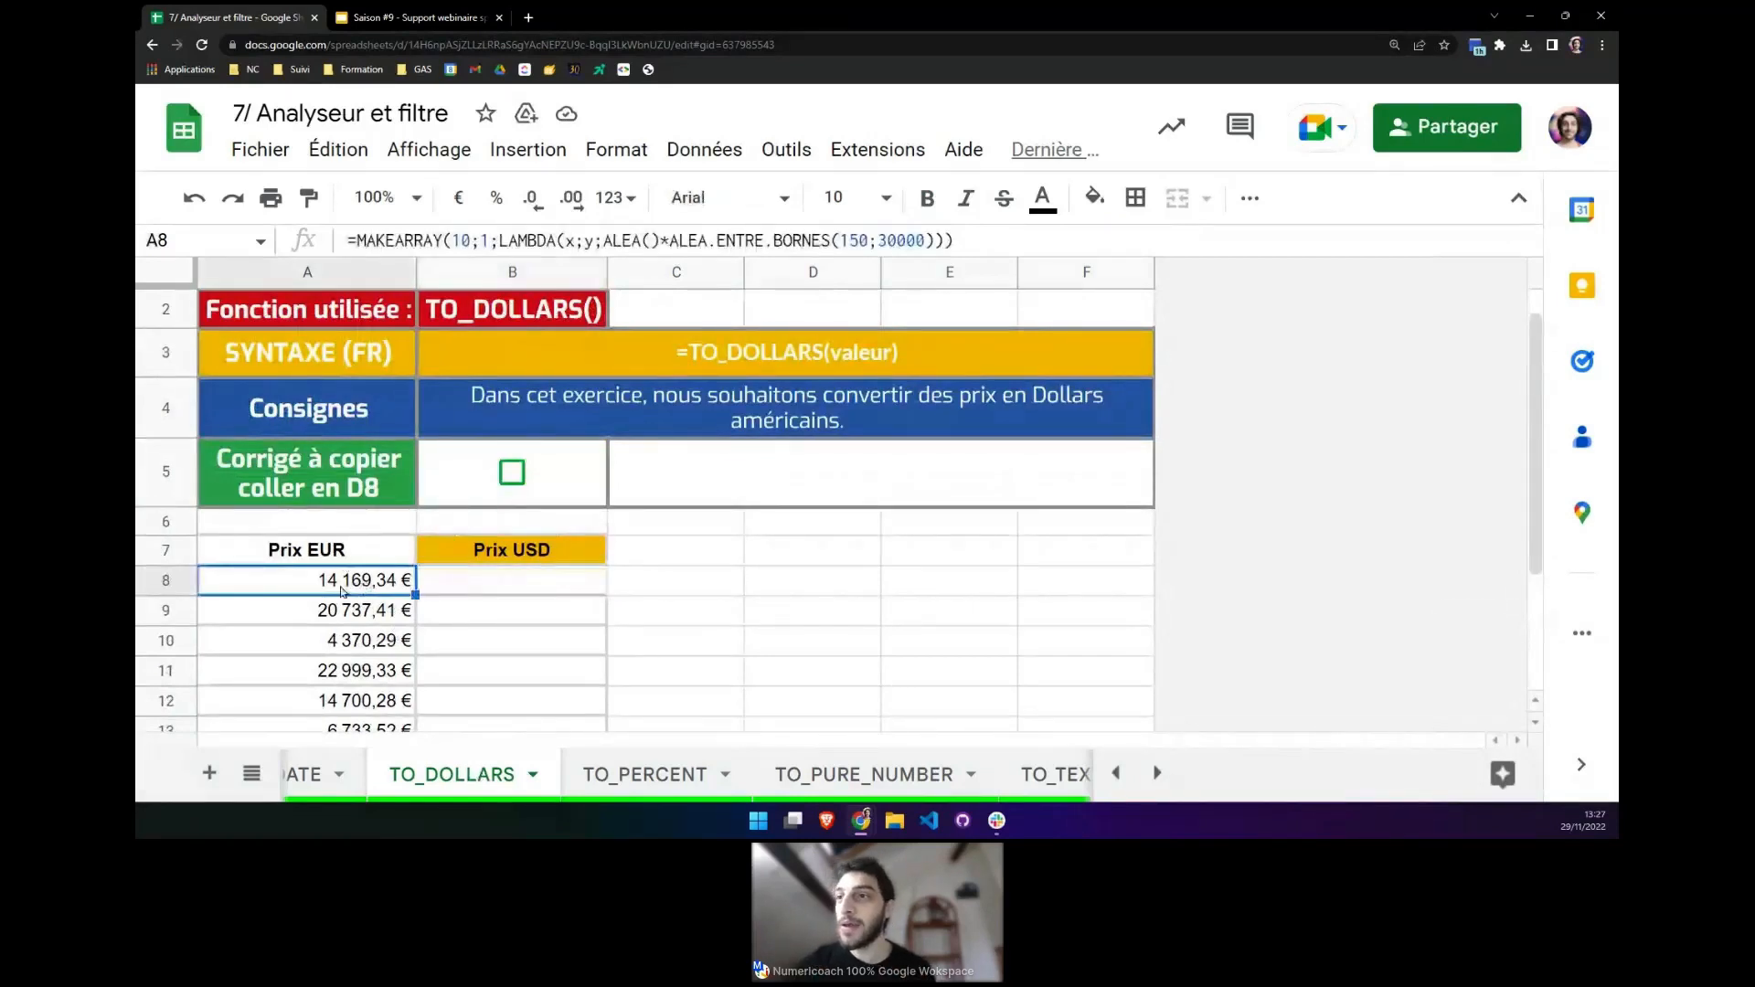
scroll(324, 580, "down", 2)
key("Down")
key("Down")
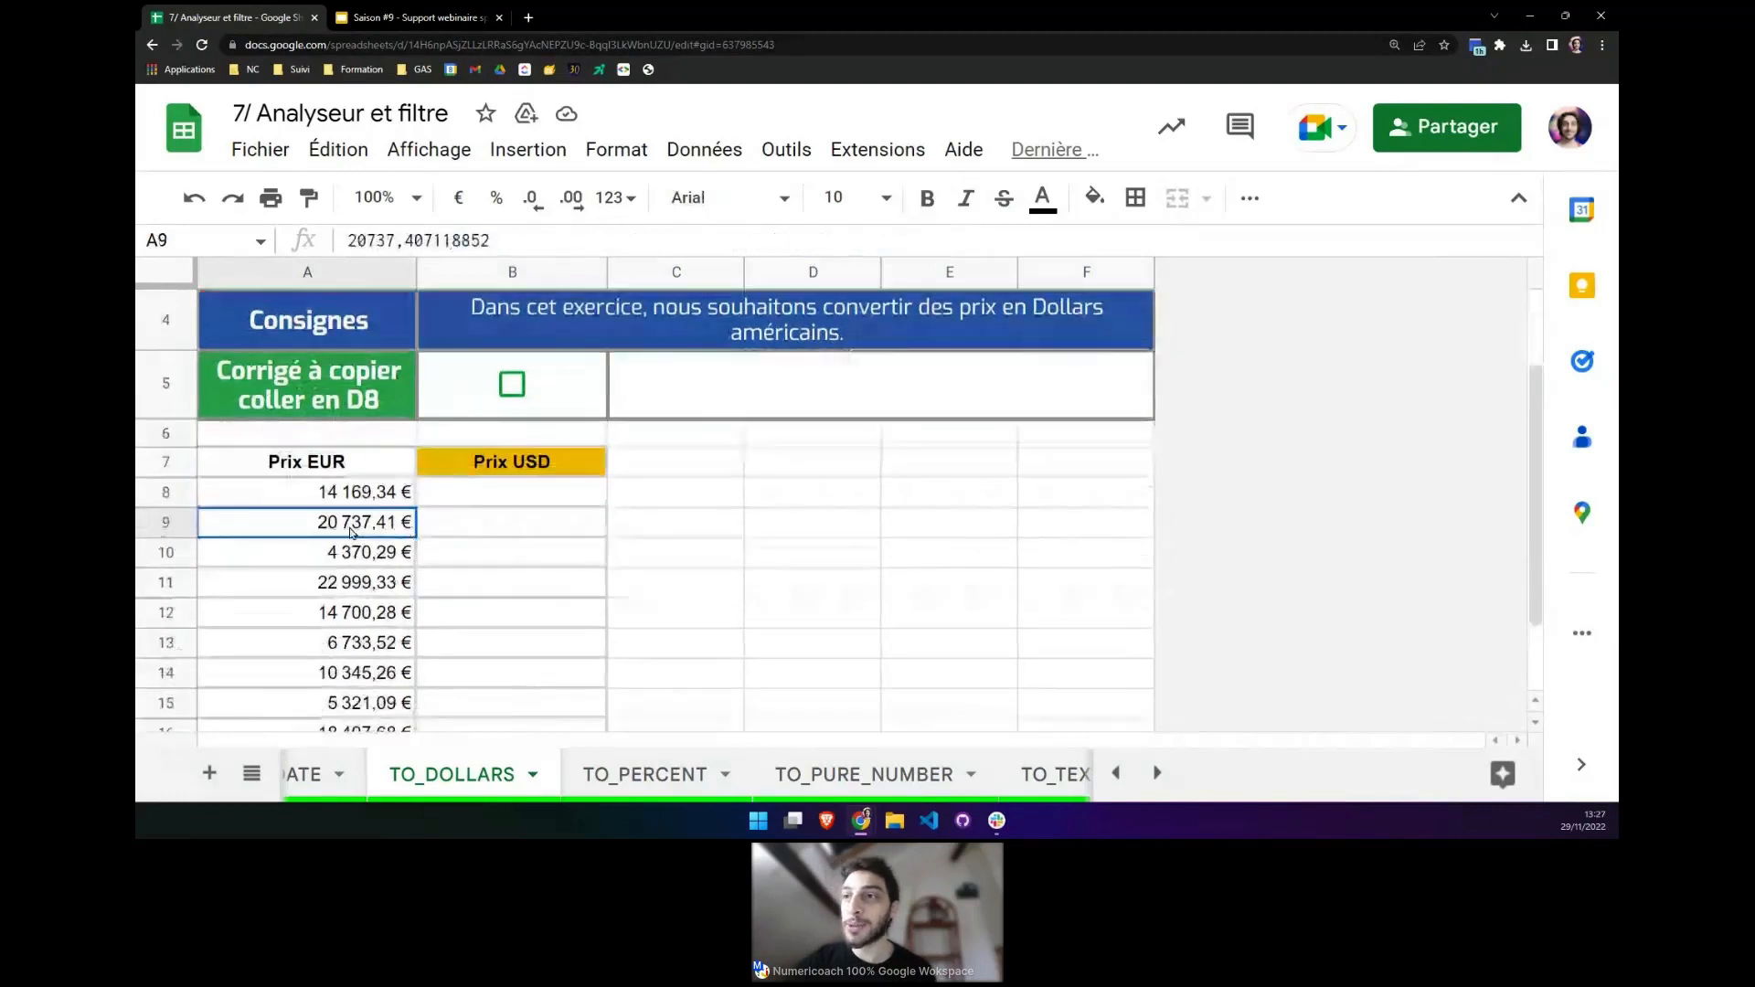
Force the random euro prices to recalculate by repeatedly clearing the empty cell C10.
left_click(697, 554)
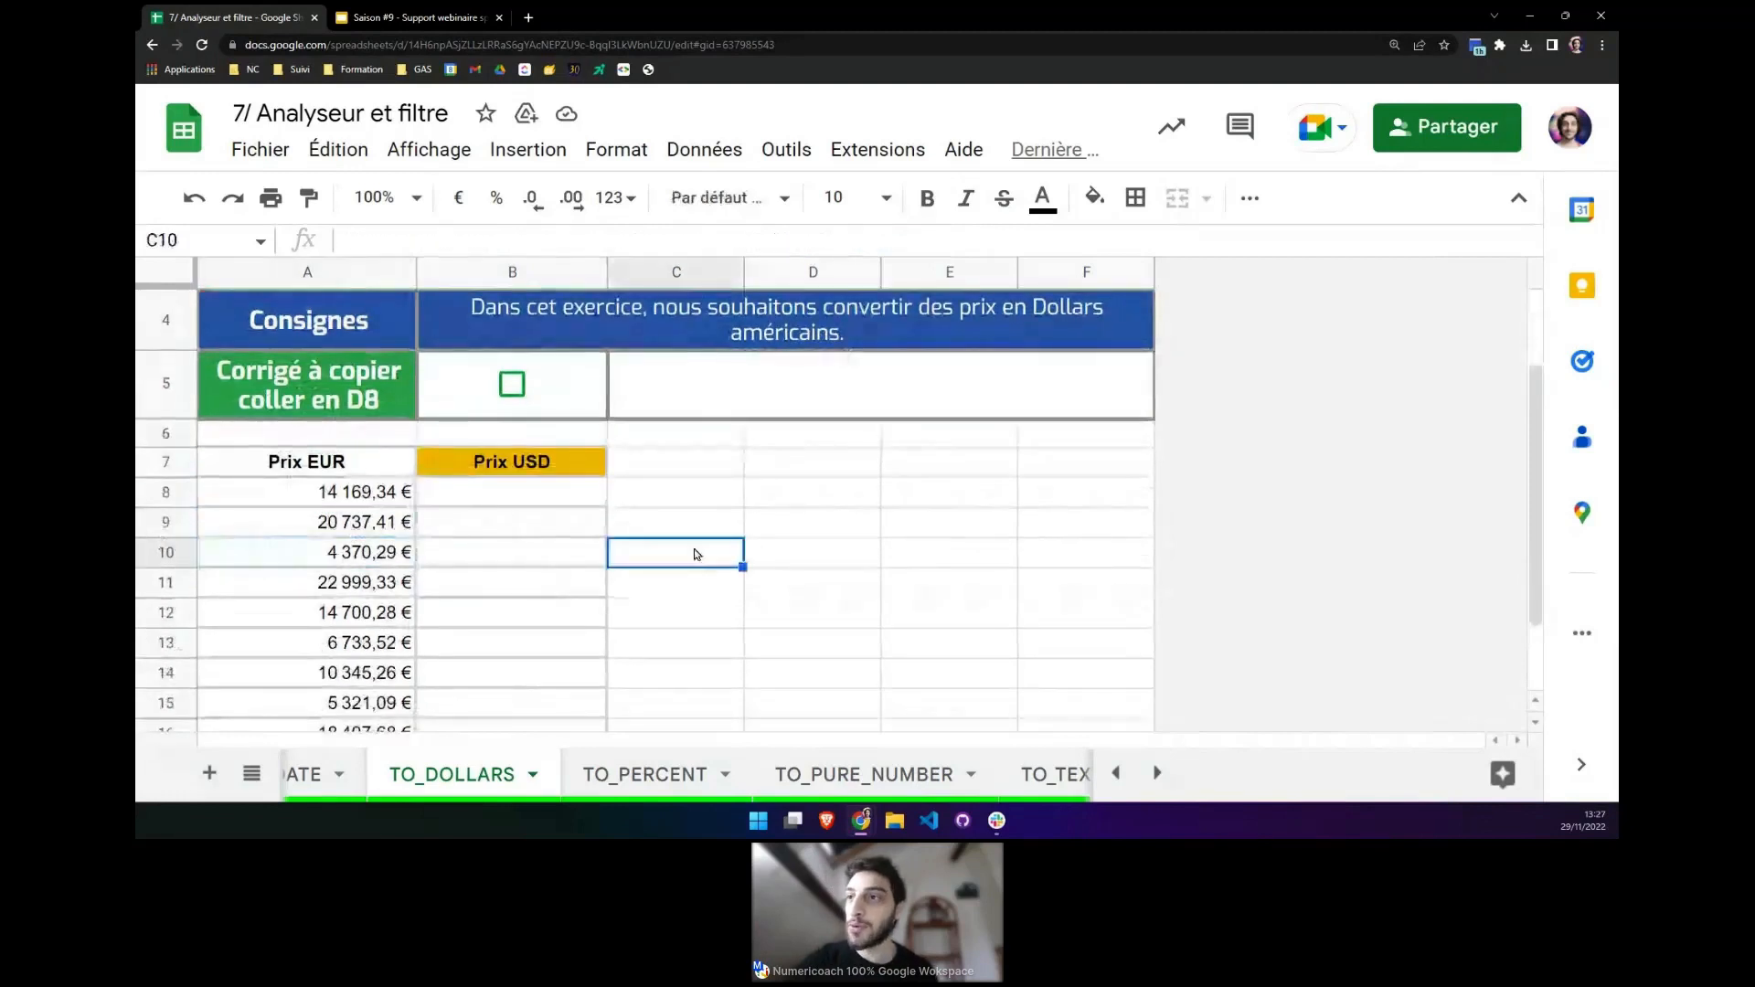
key("Delete")
key("Delete")
key("Delete")
key("Delete")
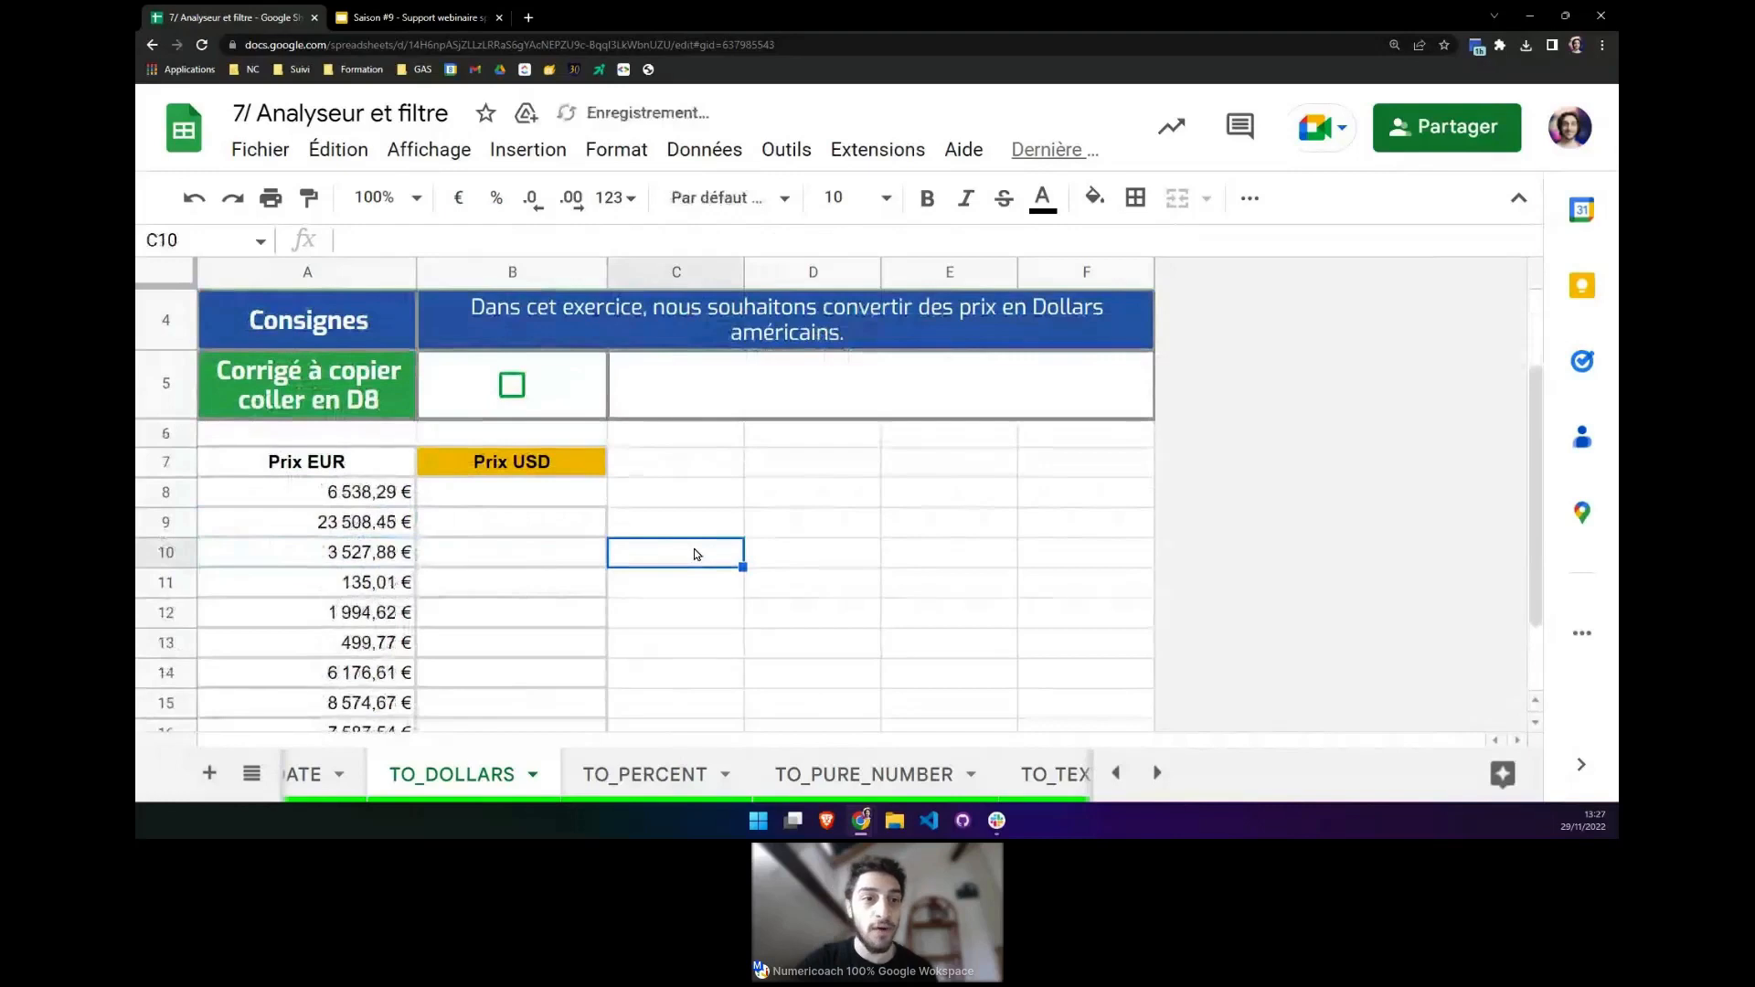
Enter =TO_DOLLARS(A8) in B8 and dismiss the autofill suggestion for the cells below.
left_click(524, 498)
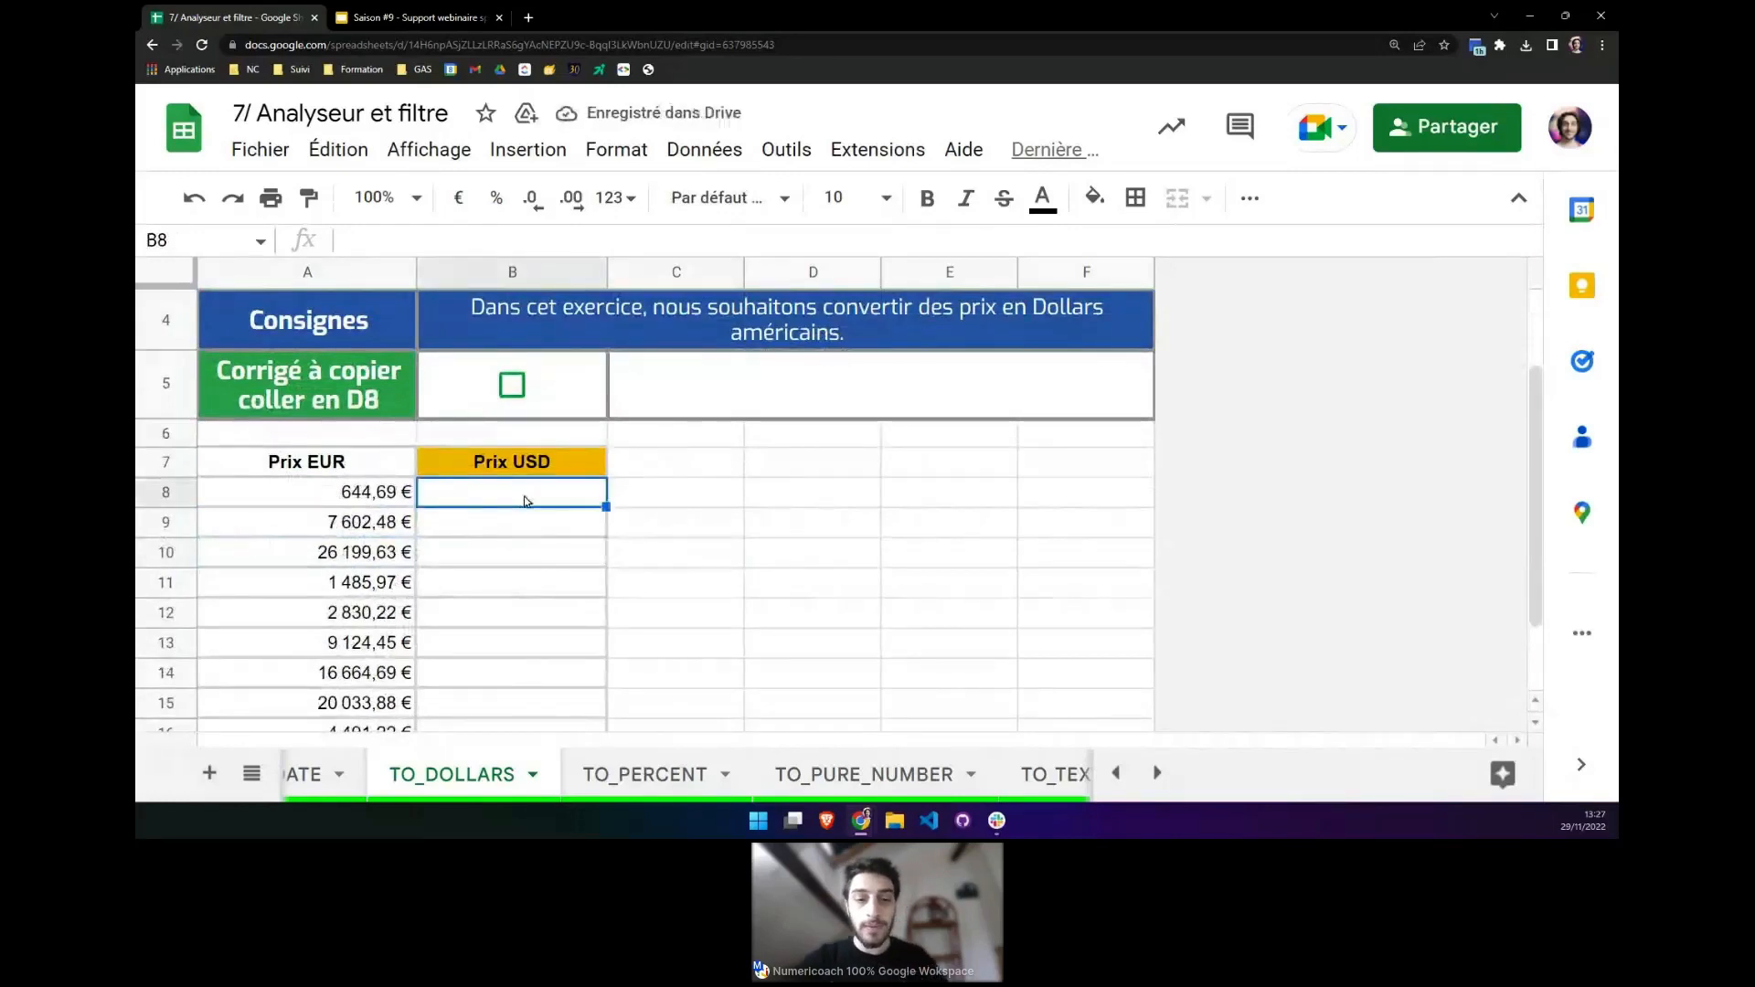
type("=to_")
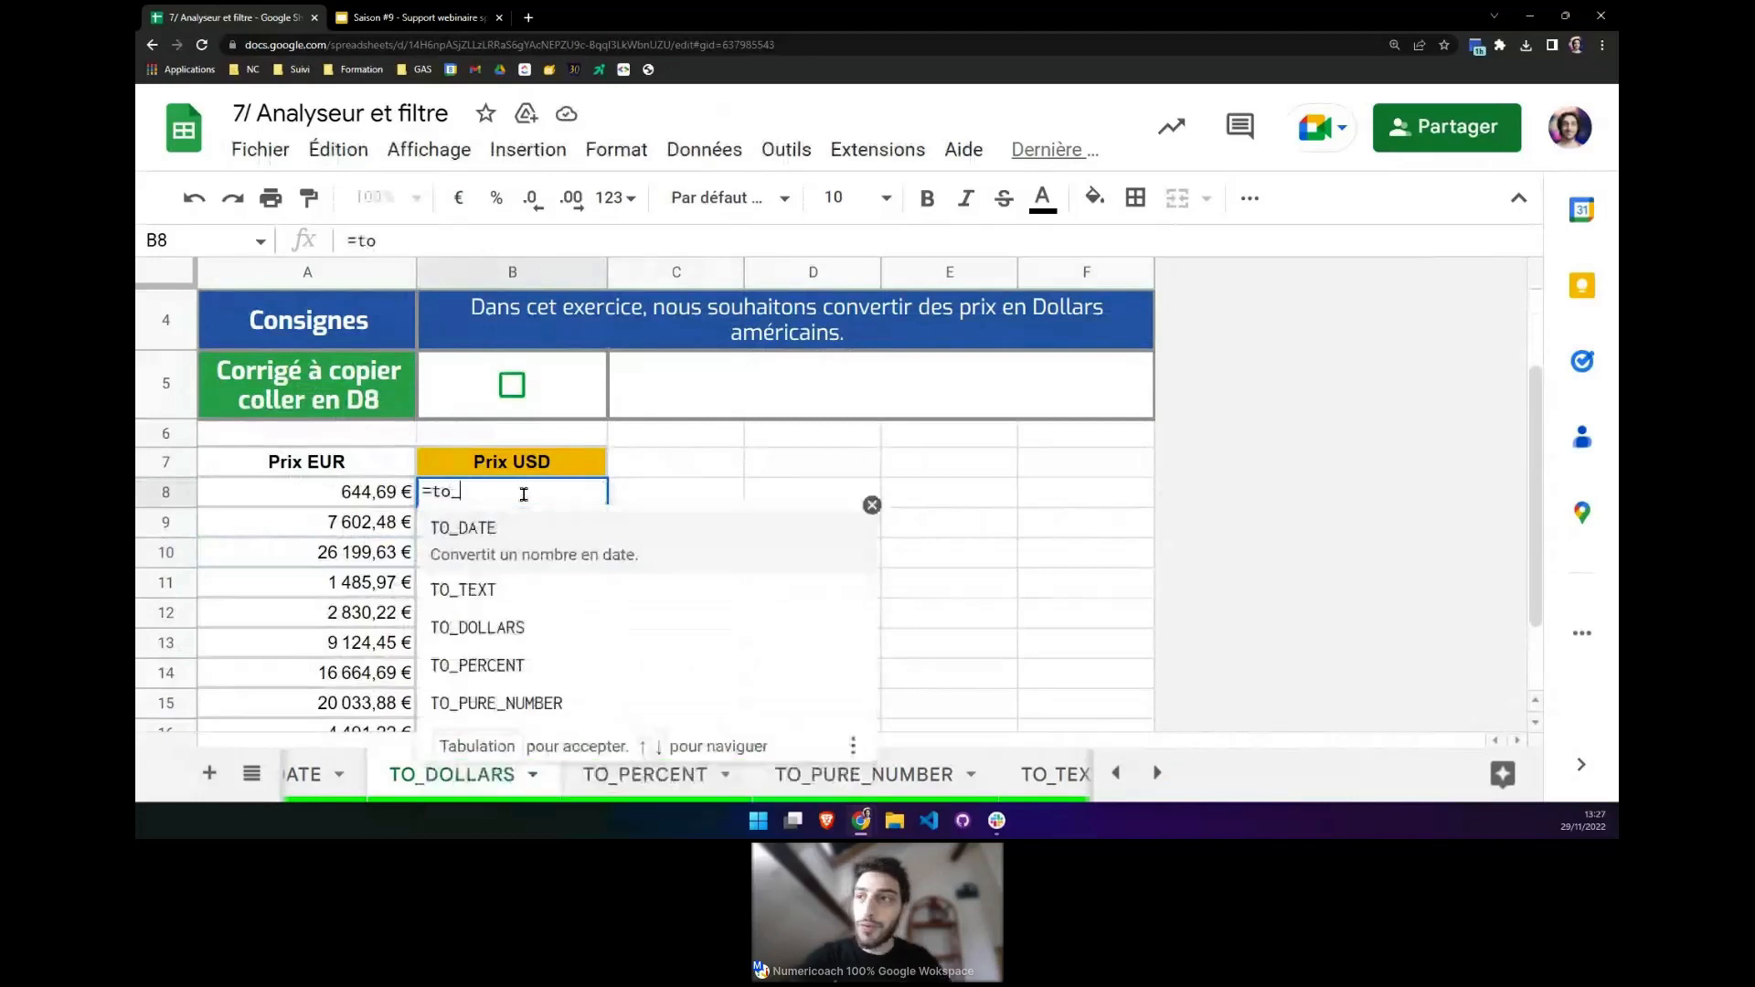
type("dolla")
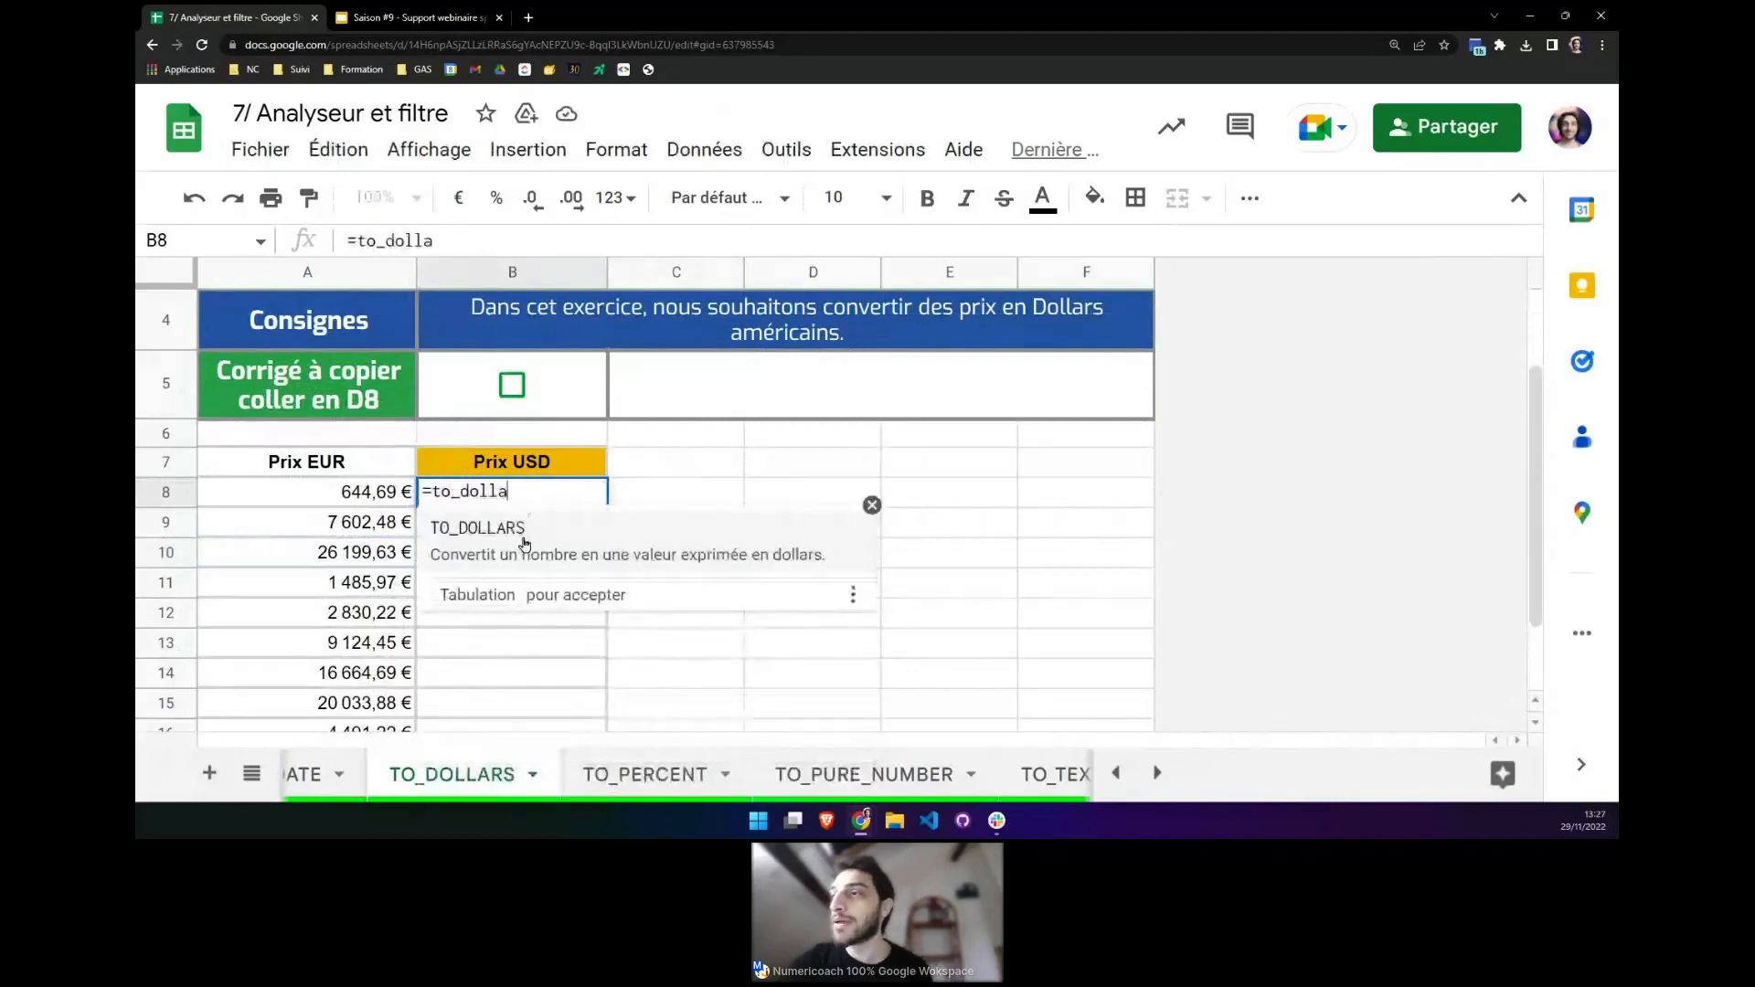
key("Tab")
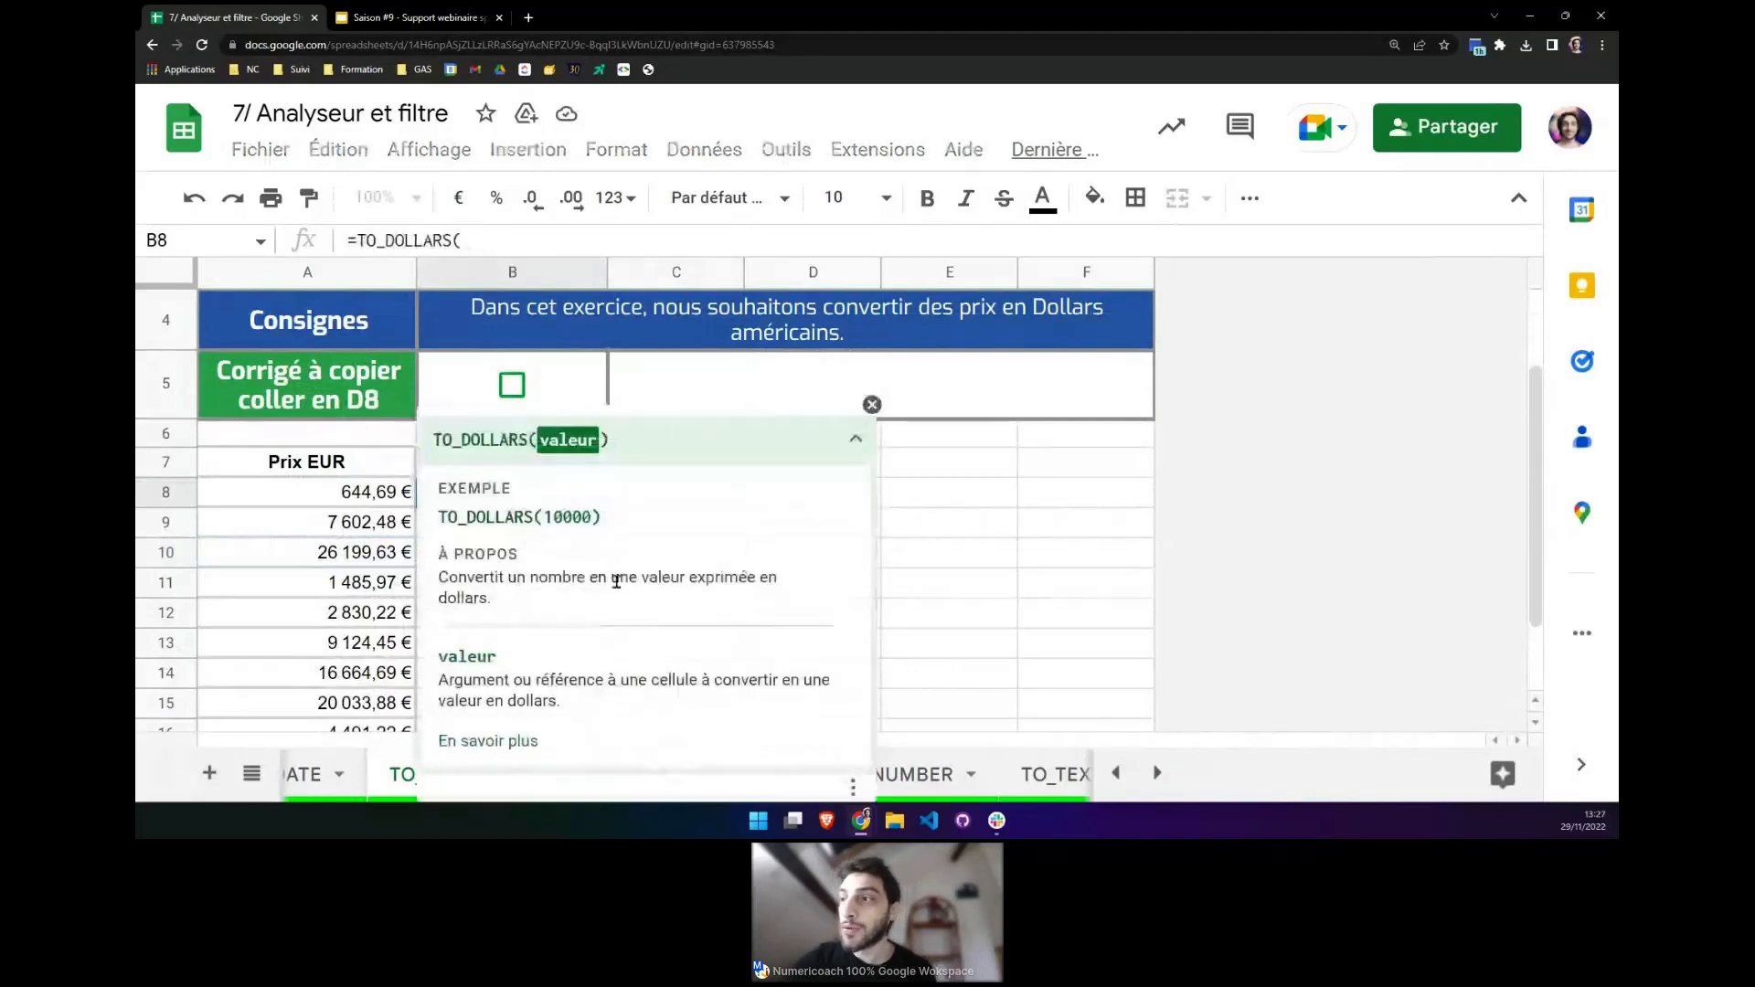
left_click(872, 404)
left_click(358, 493)
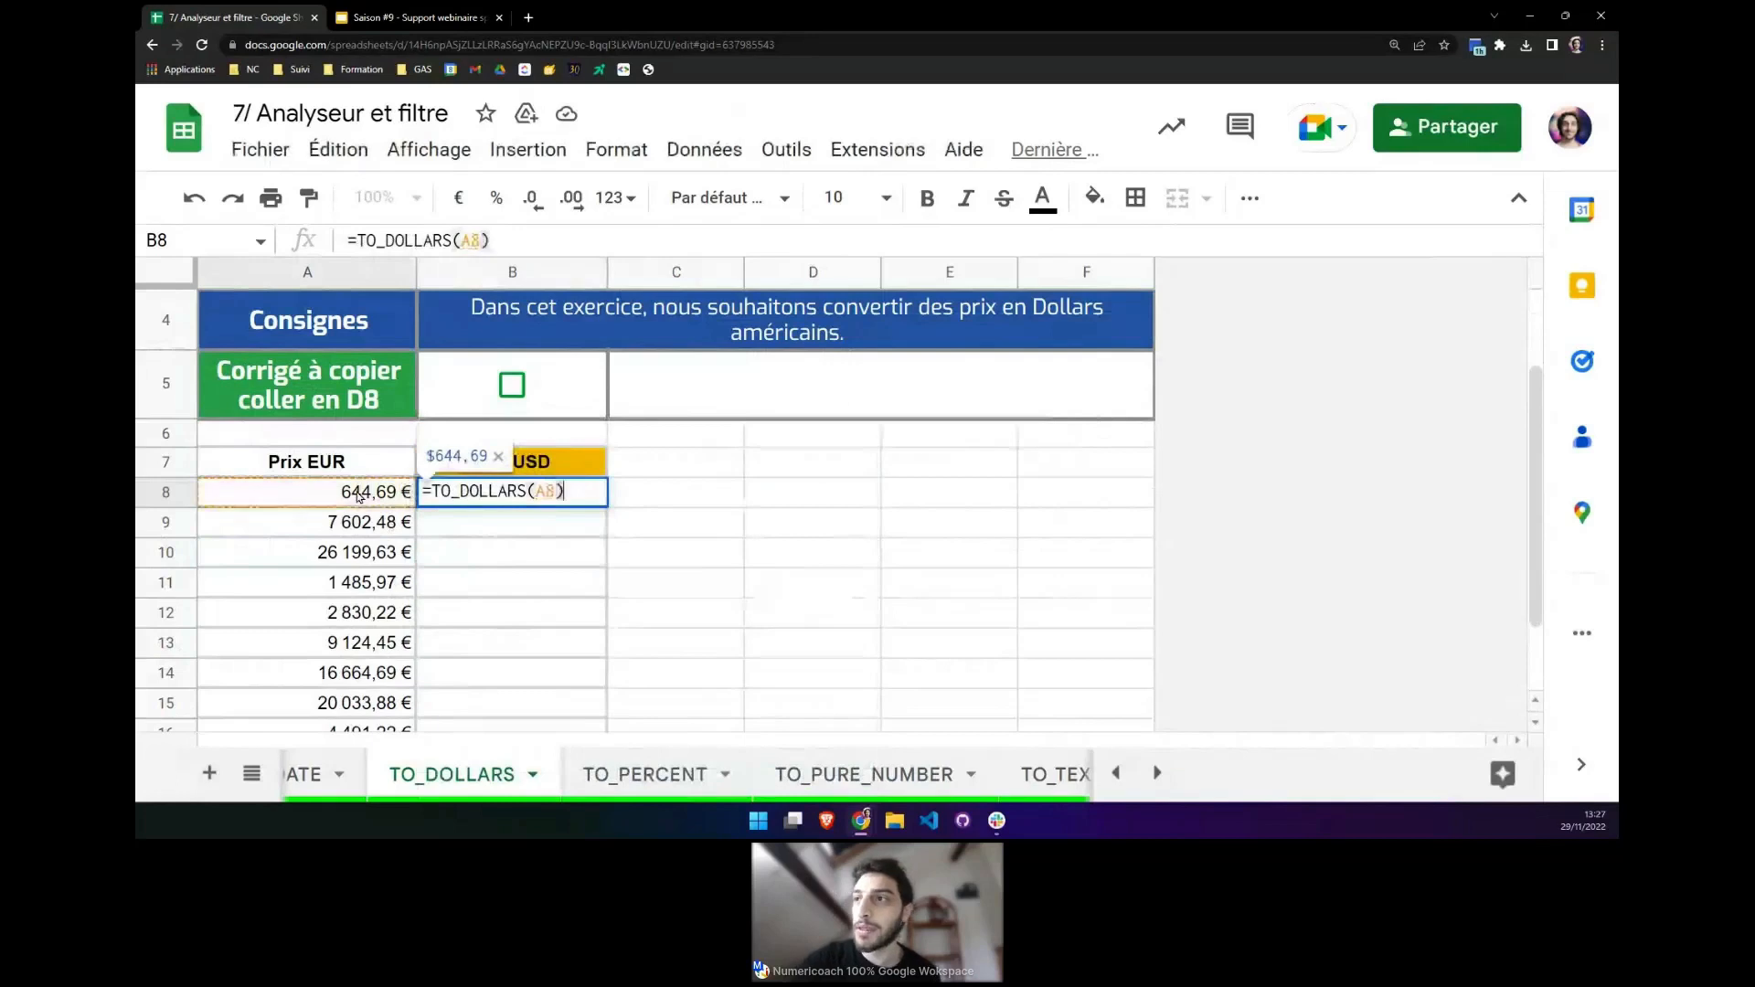
key("Return")
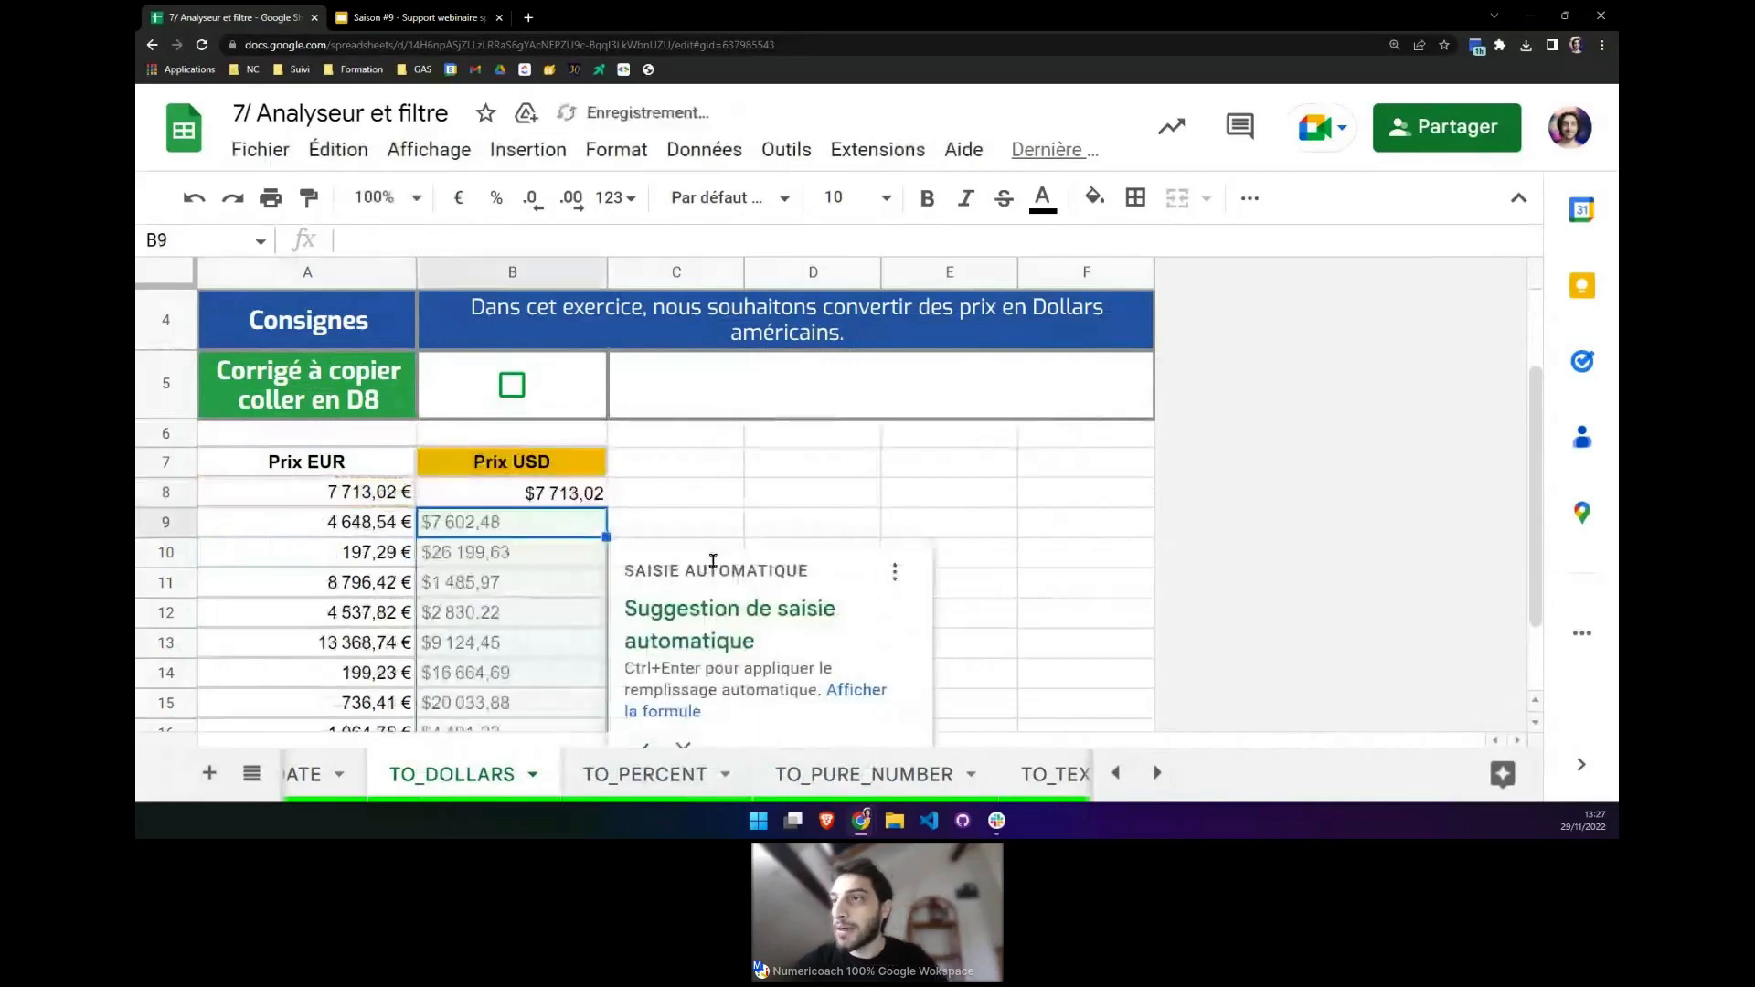
left_click(682, 748)
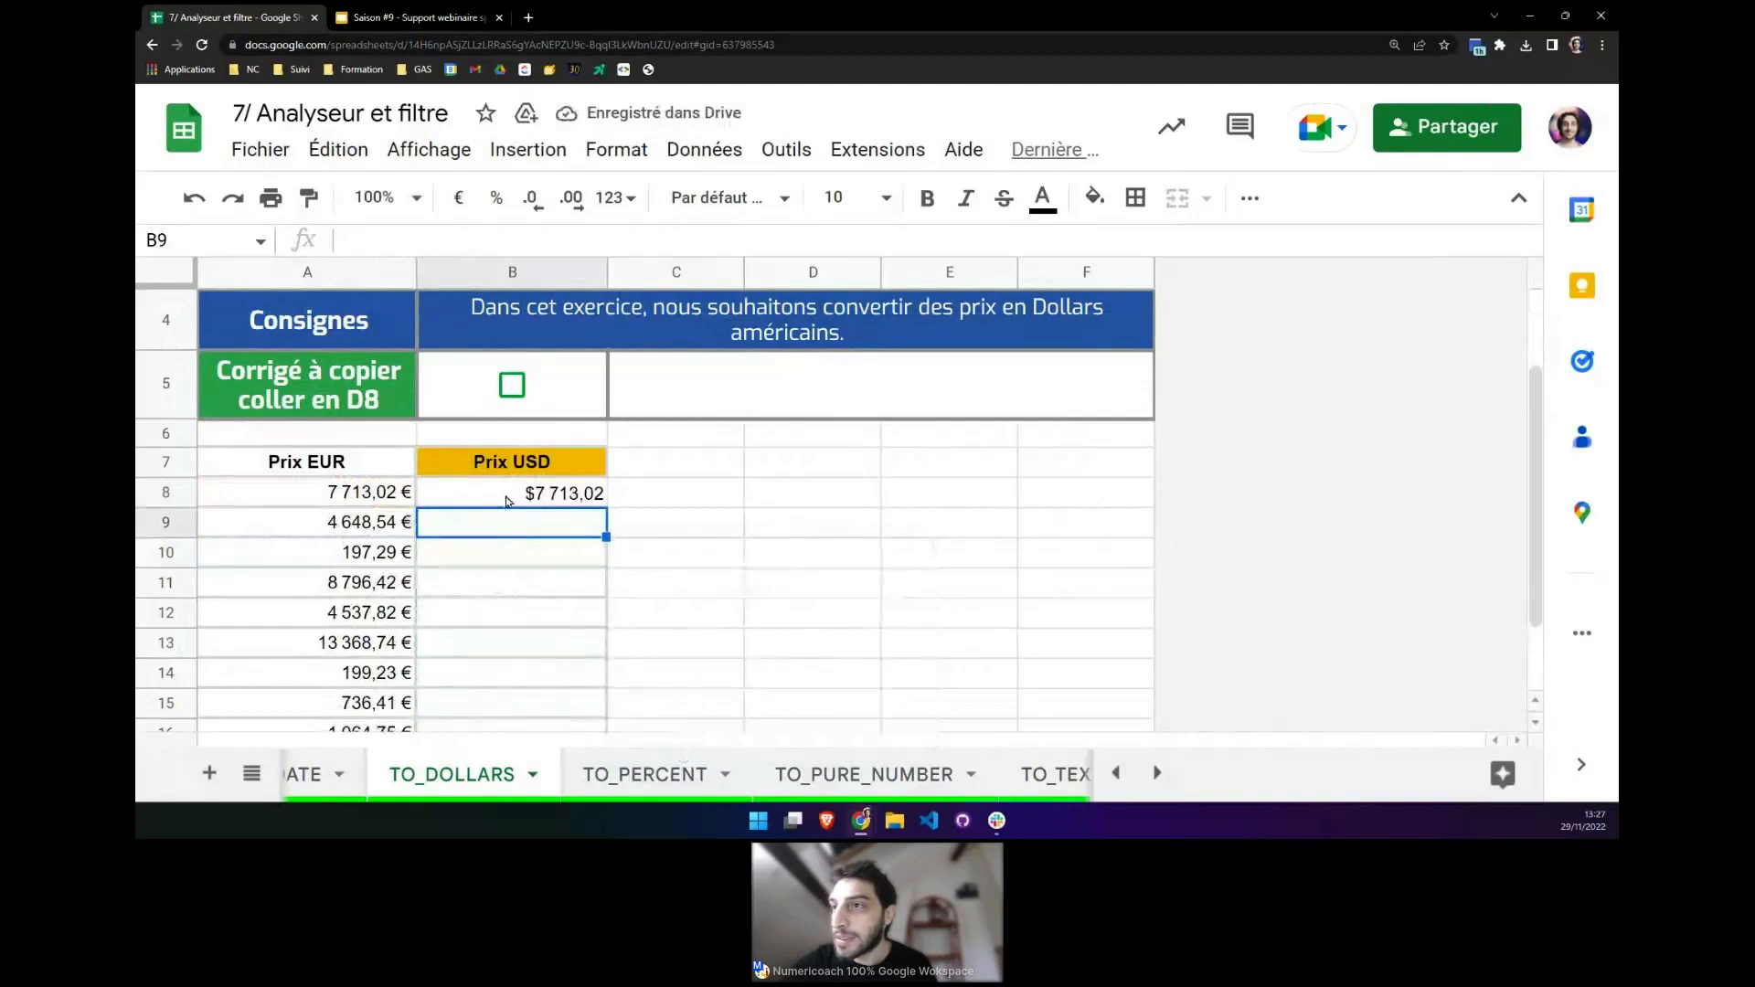
Compare the euro price in A8 with the TO_DOLLARS result in B8.
left_click(508, 501)
left_click(333, 492)
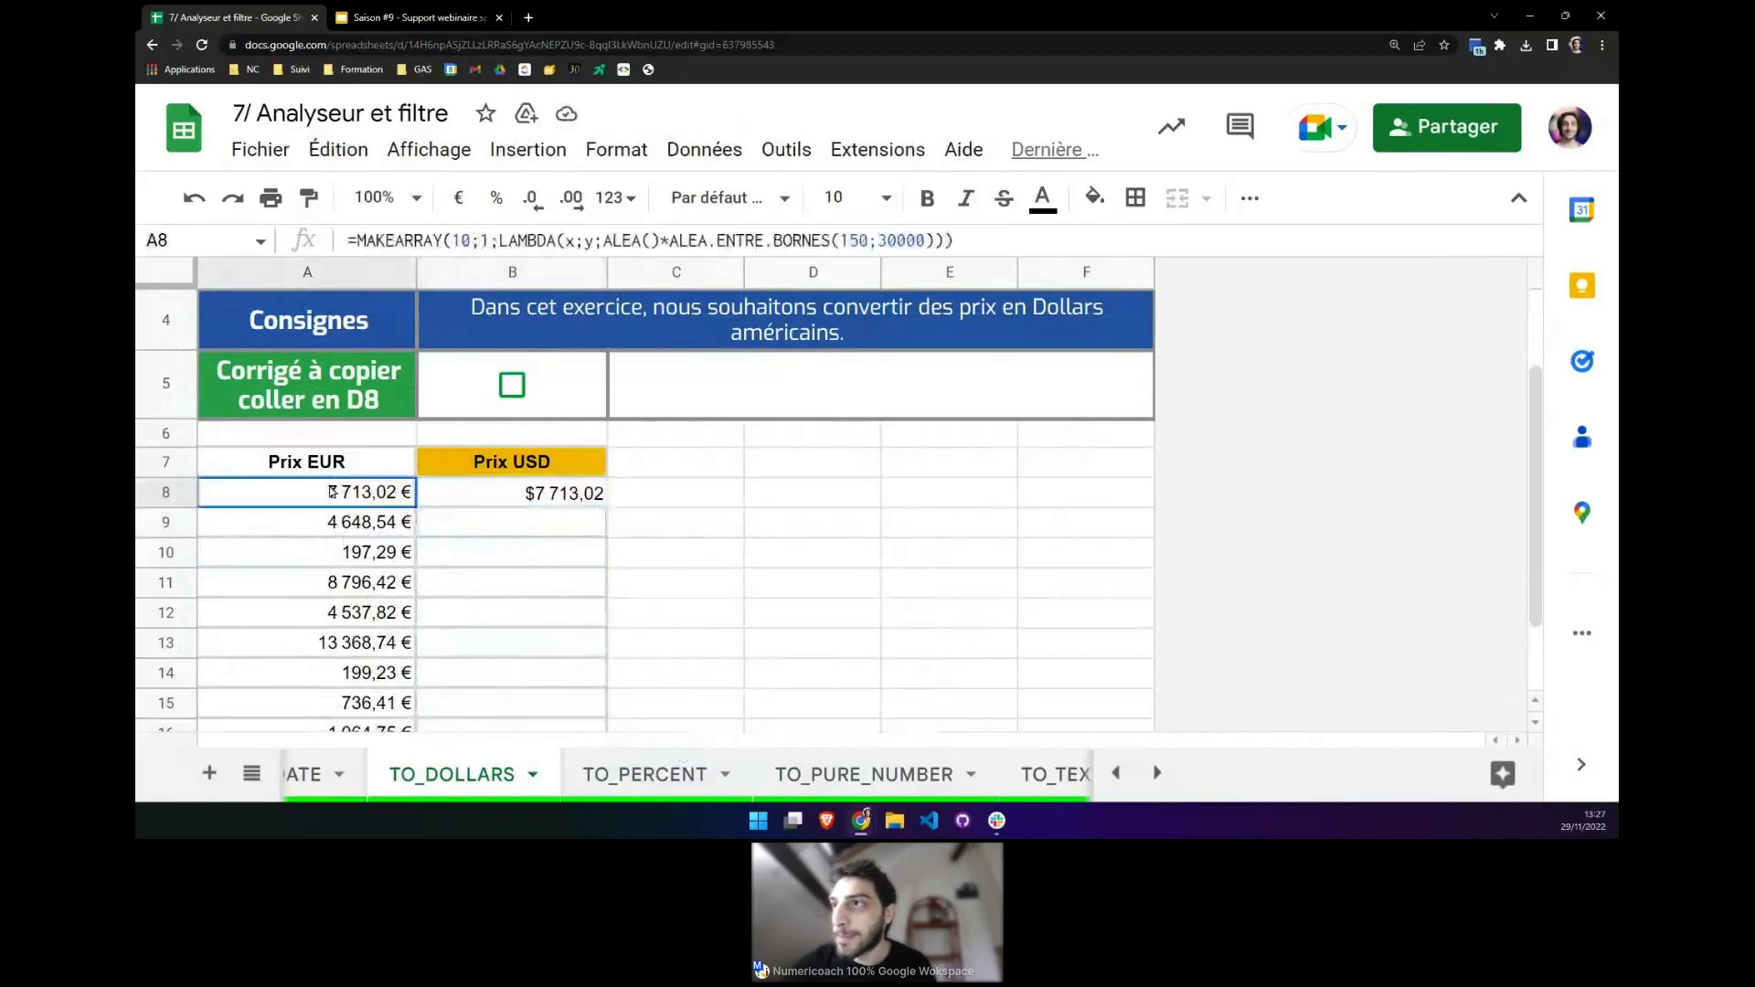
left_click(459, 501)
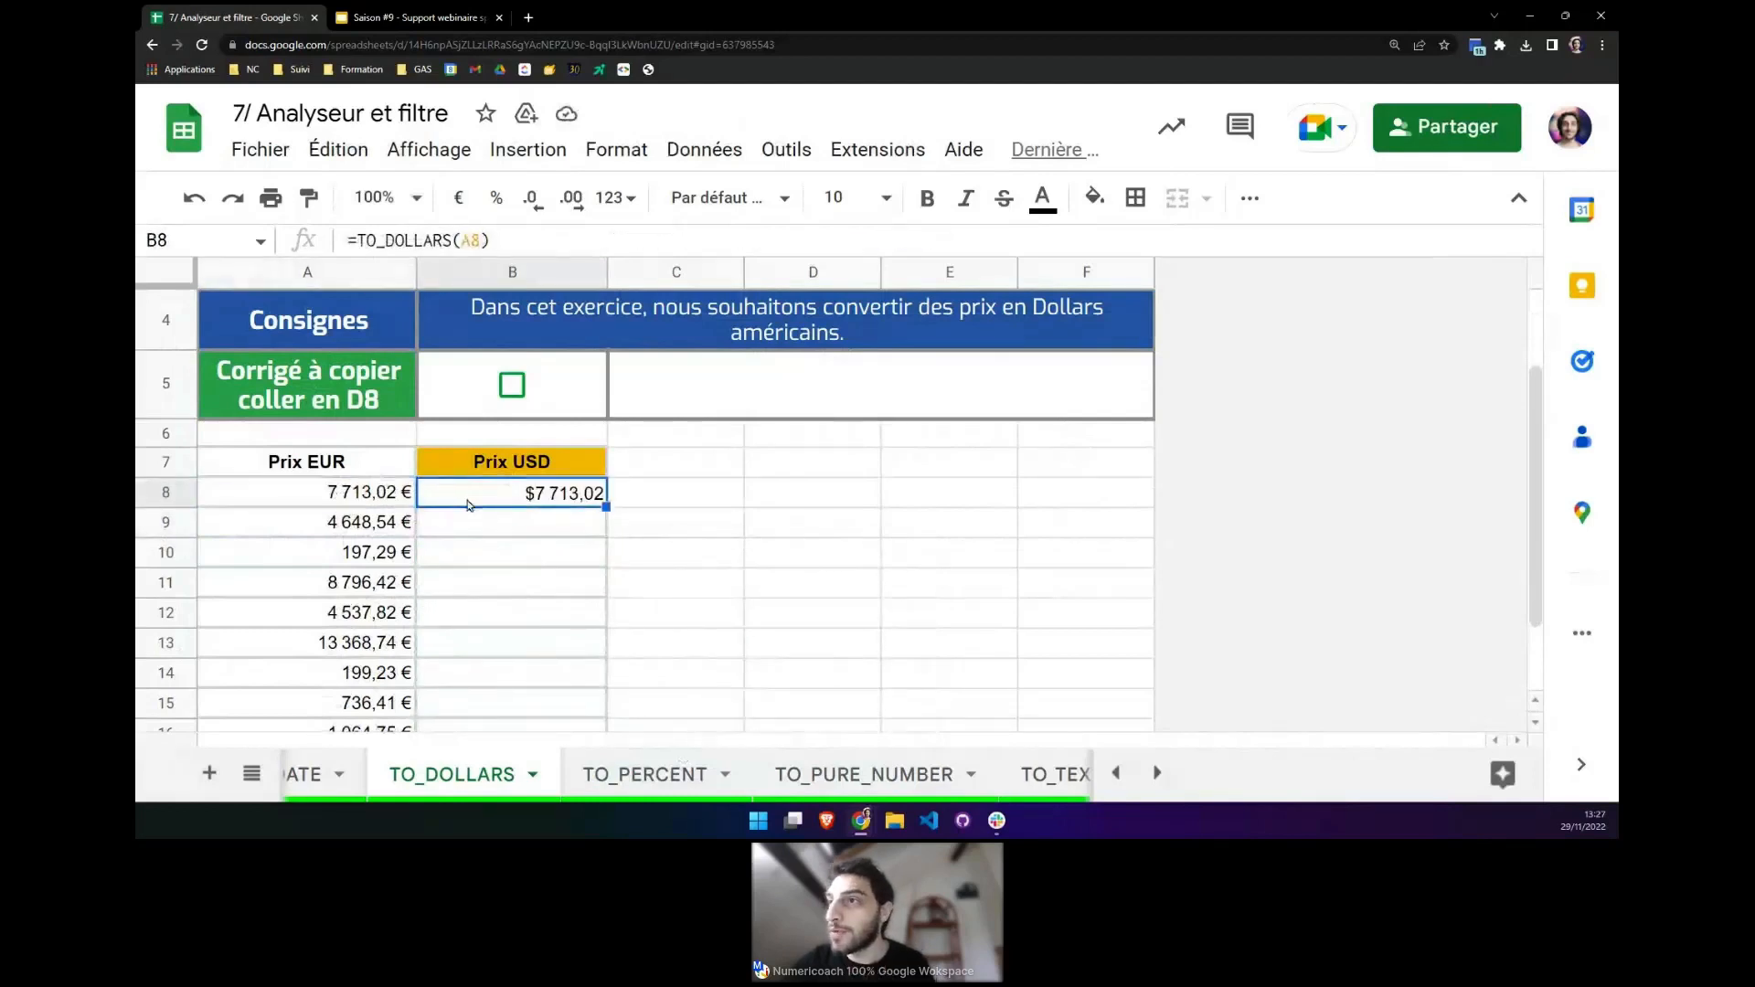
scroll(462, 525, "down", 1)
scroll(463, 532, "down", 1)
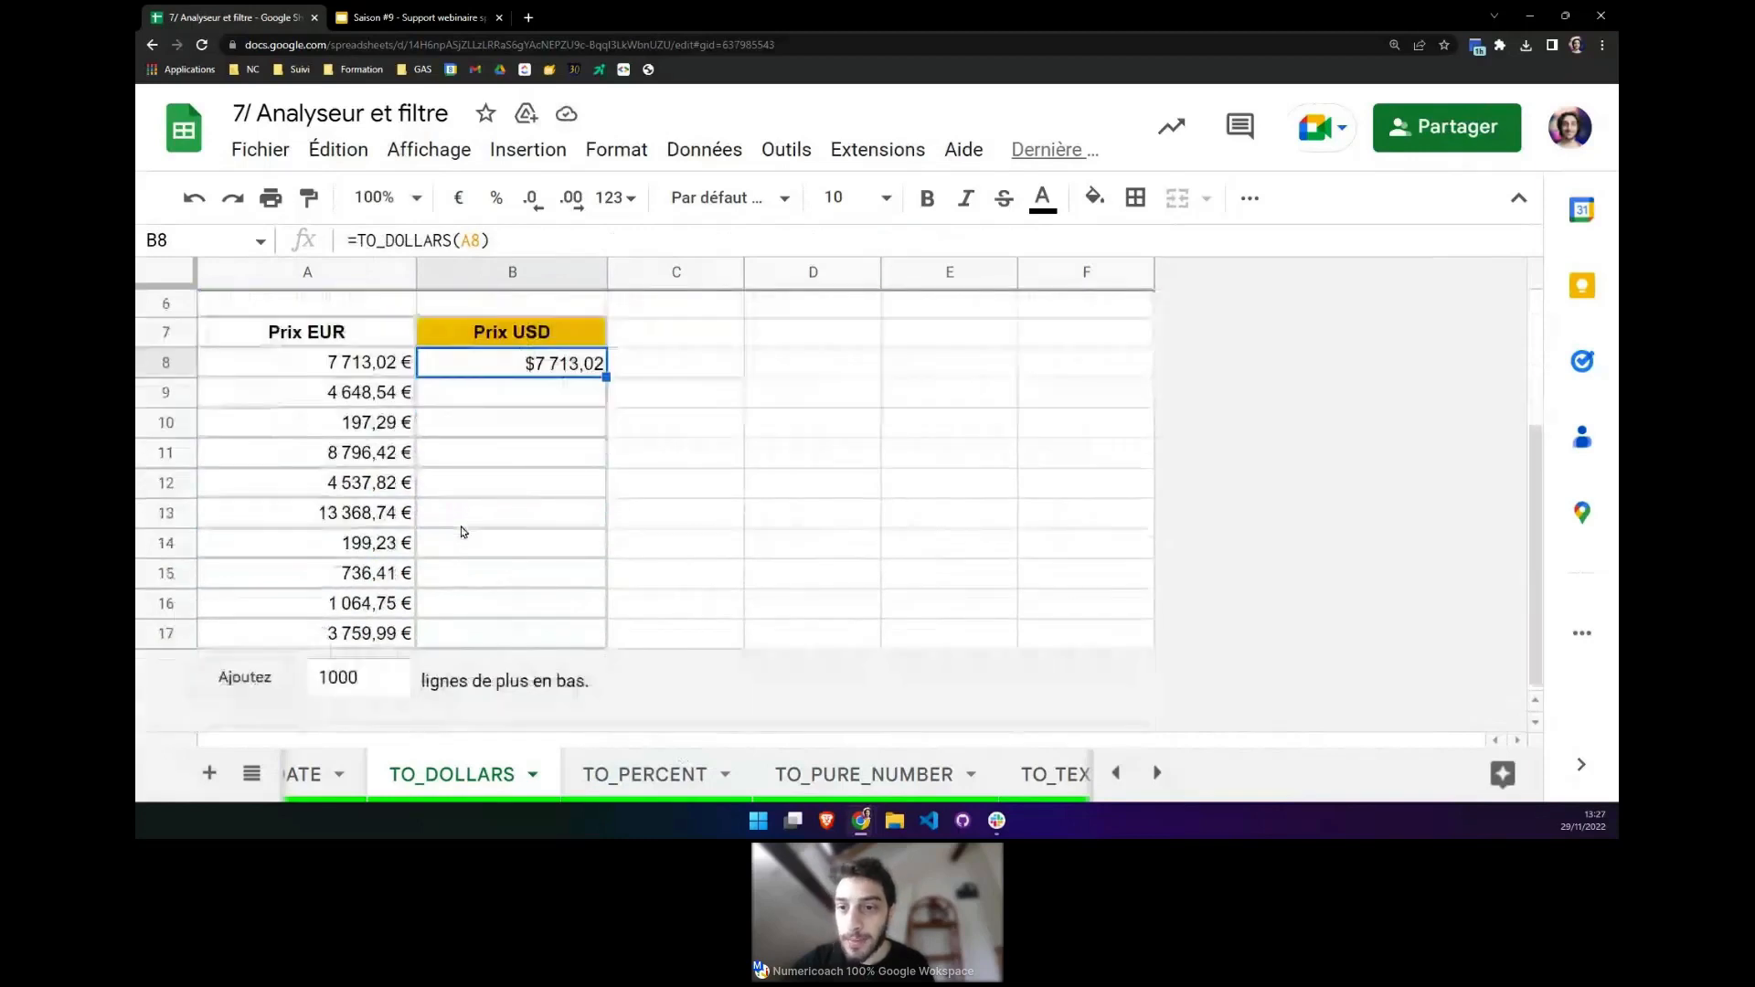
scroll(462, 532, "up", 1)
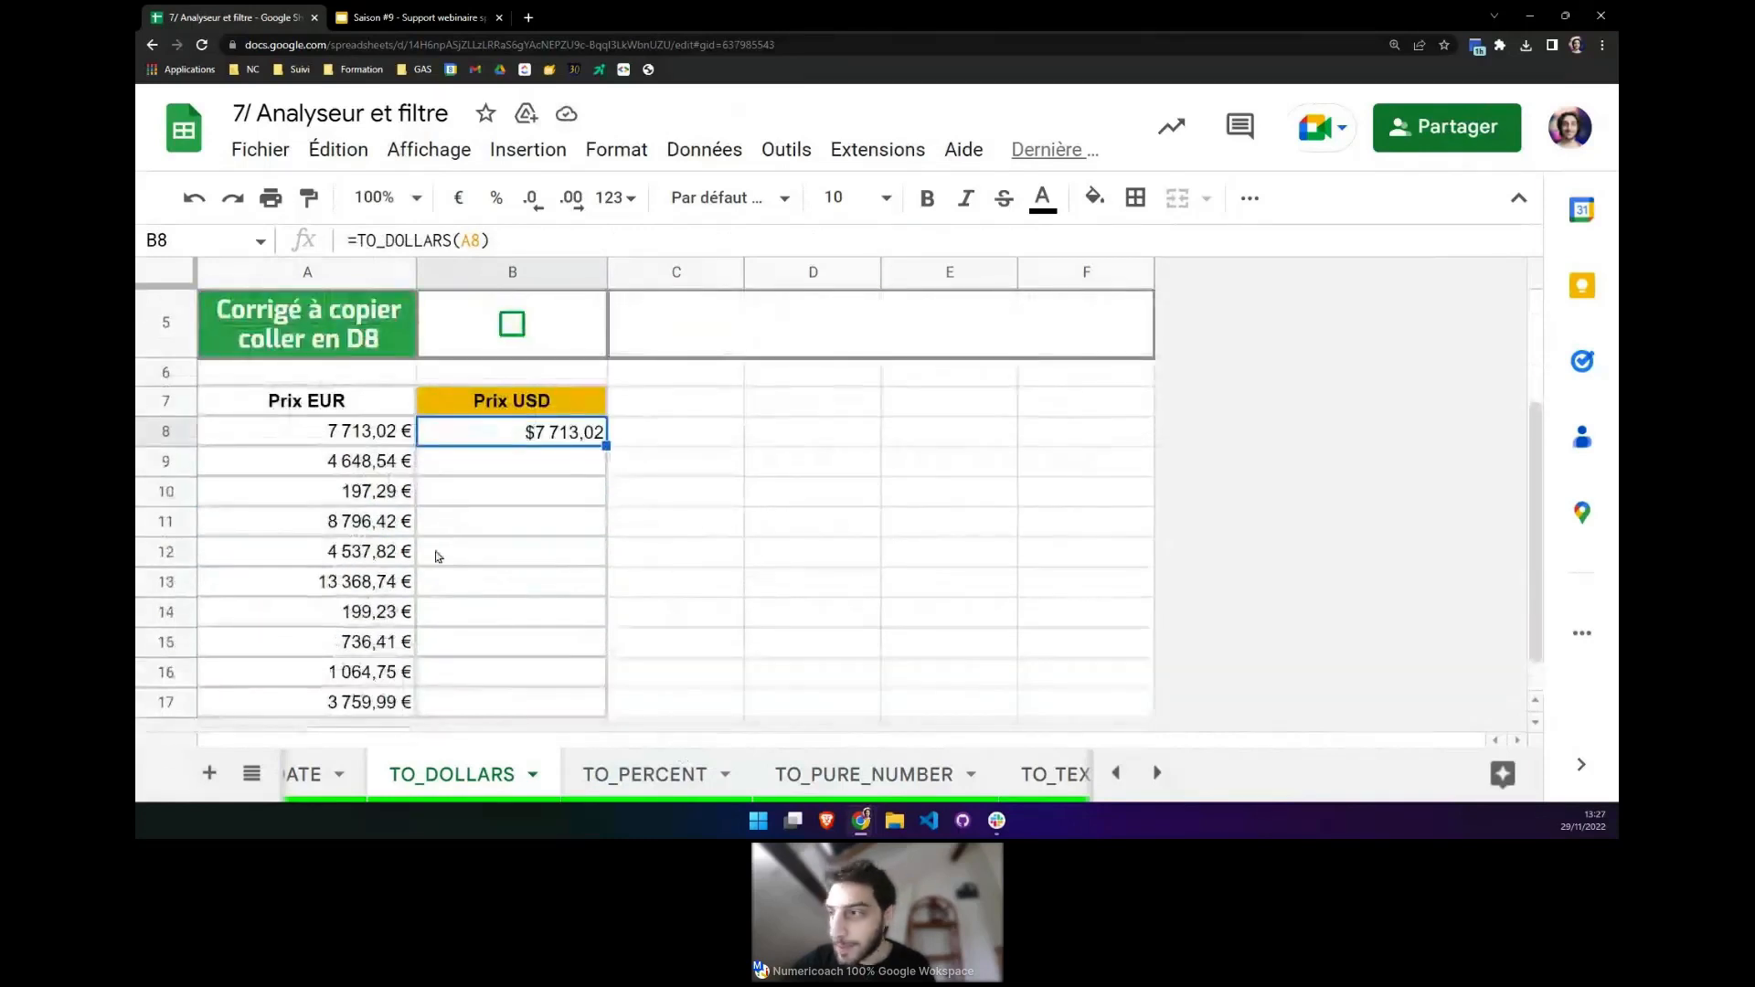
Try to start a =to_euro formula in C8, then erase the entry.
left_click(699, 430)
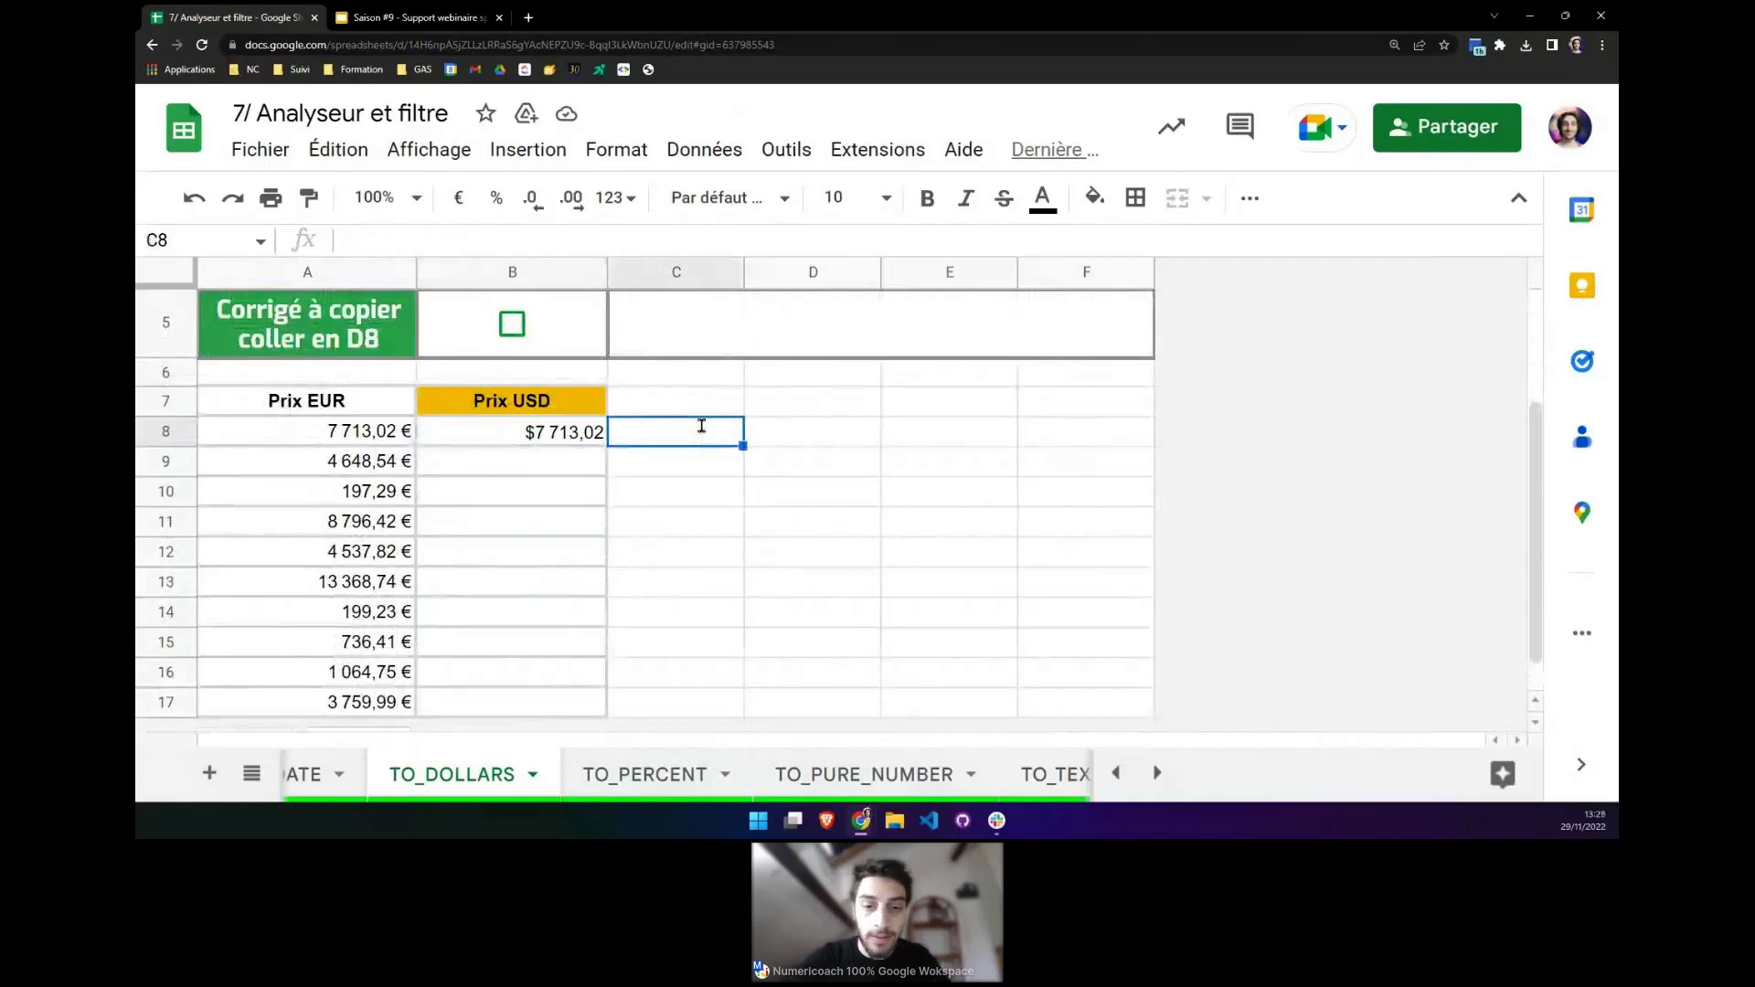
type("=to_euro")
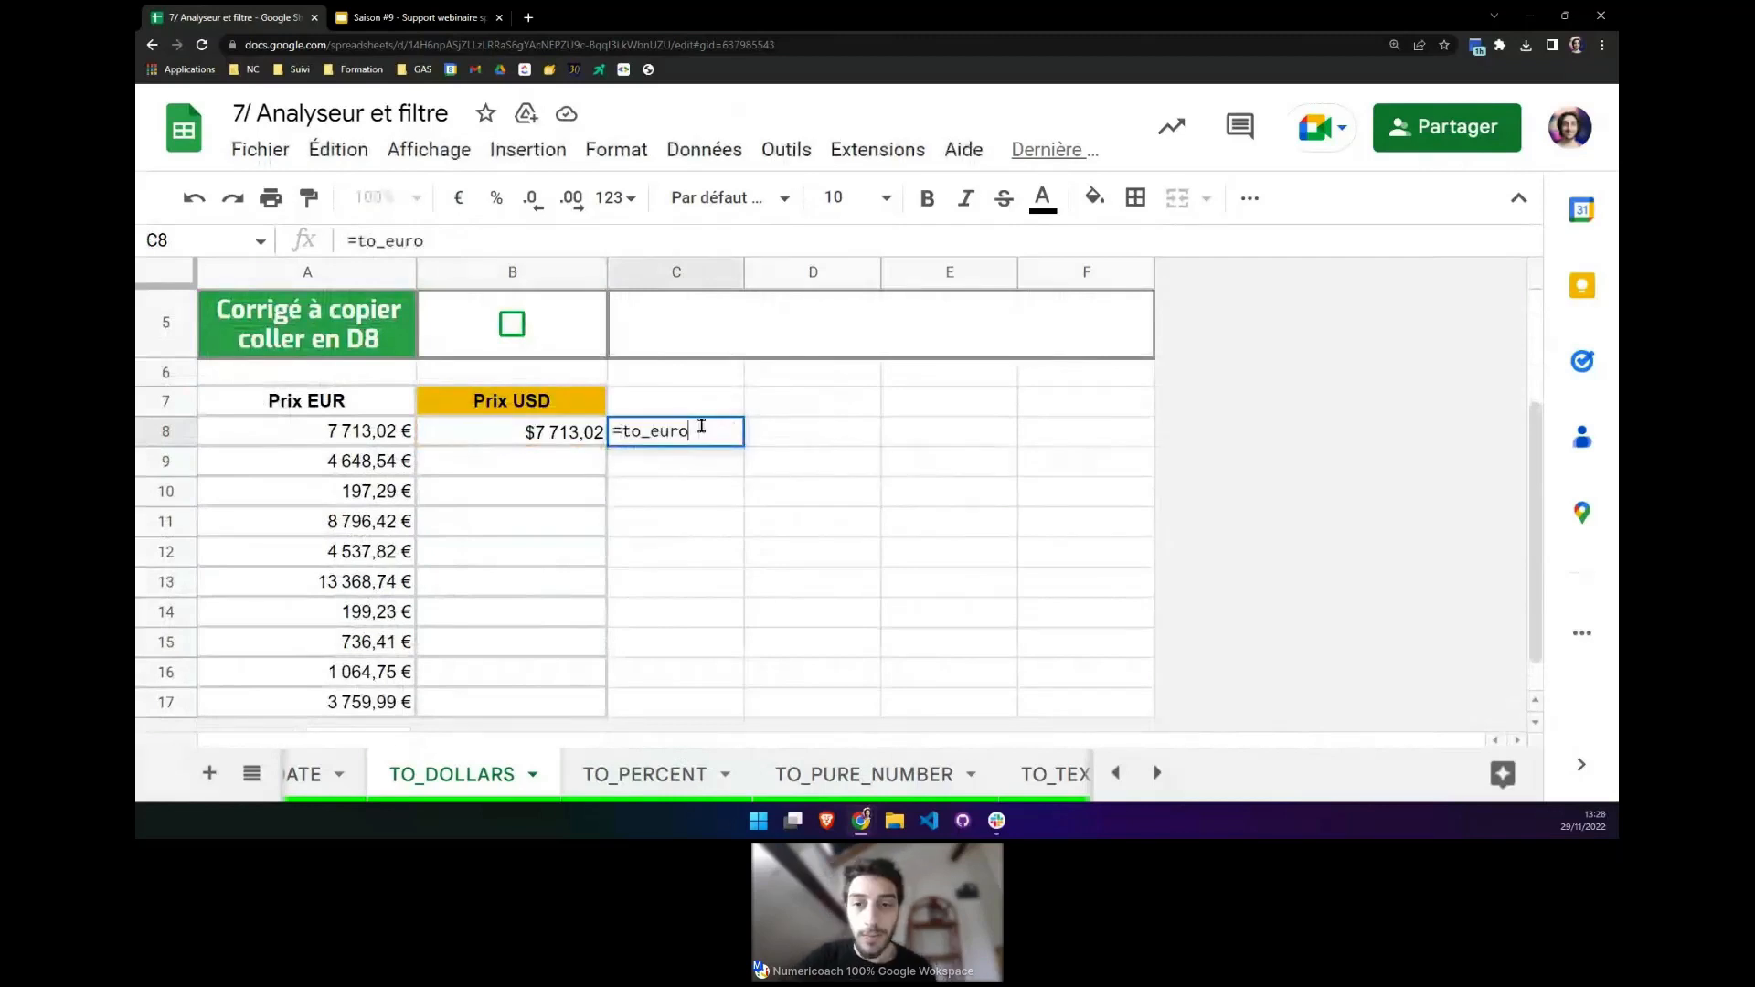
key("BackSpace")
key("BackSpace")
key("BackSpace")
key("BackSpace")
key("BackSpace")
key("BackSpace")
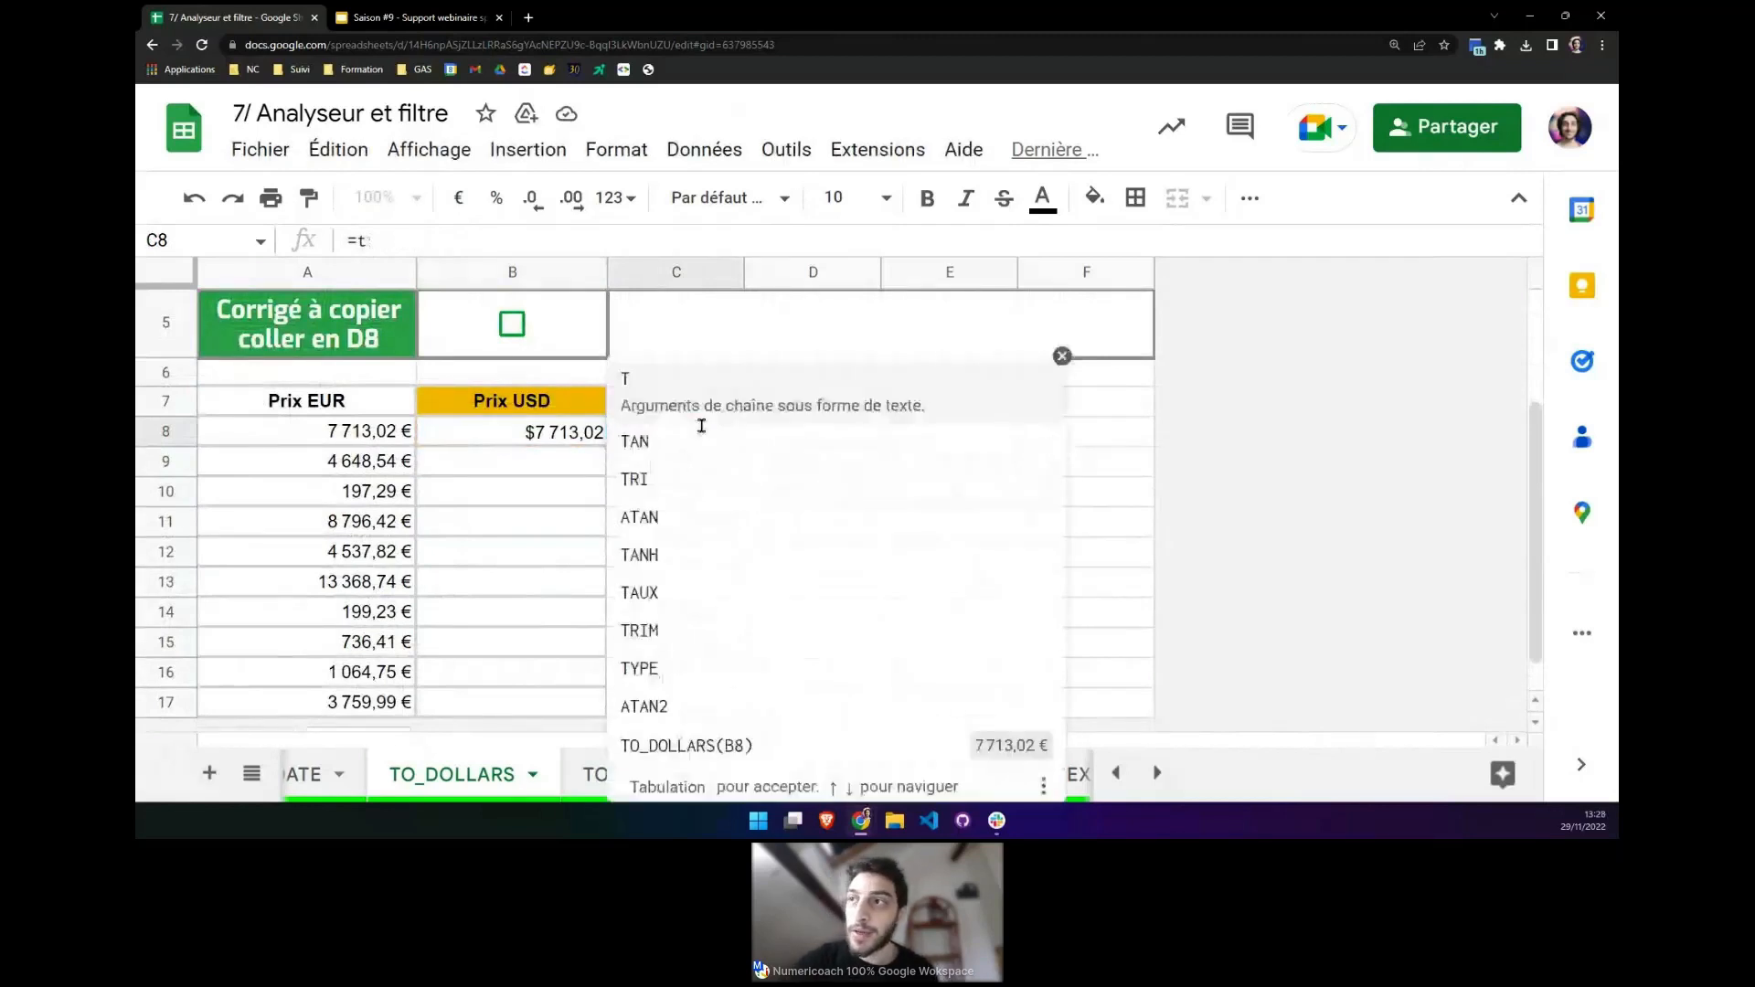
key("BackSpace")
key("BackSpace")
key("Return")
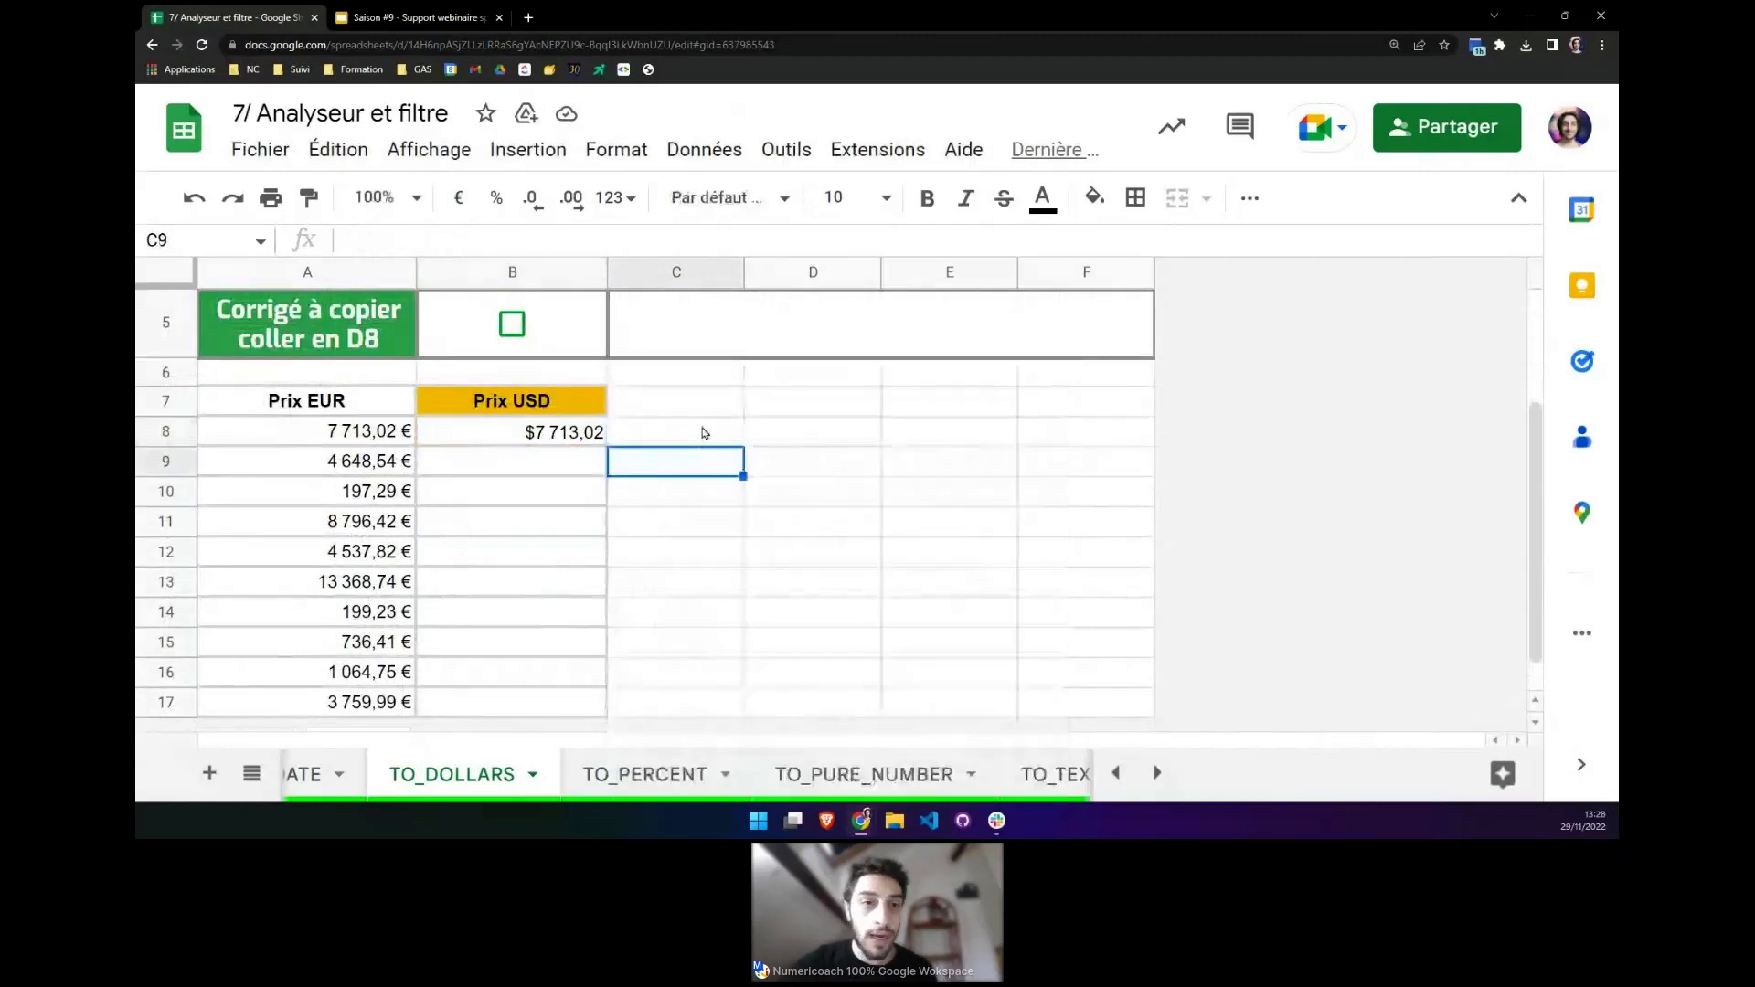
With B8 selected, browse the insertable functions, including the Texte, Ingénierie and Finances categories, and glance at the formatting options.
left_click(561, 443)
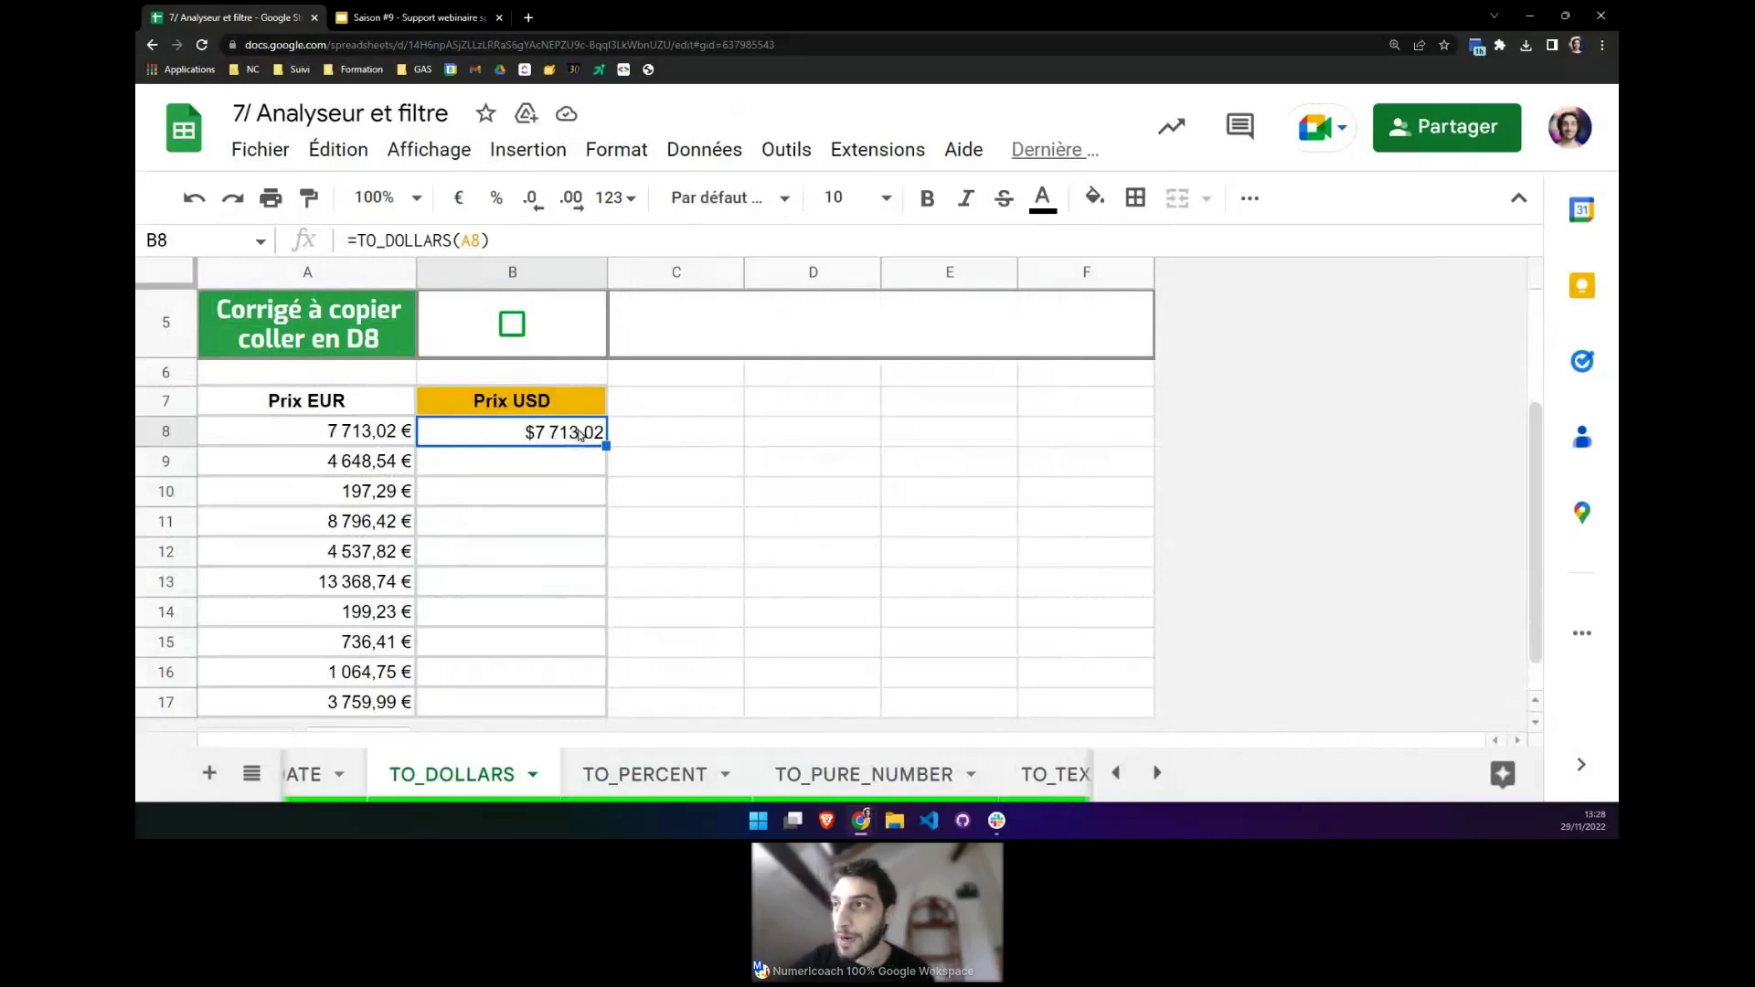
scroll(579, 435, "up", 2)
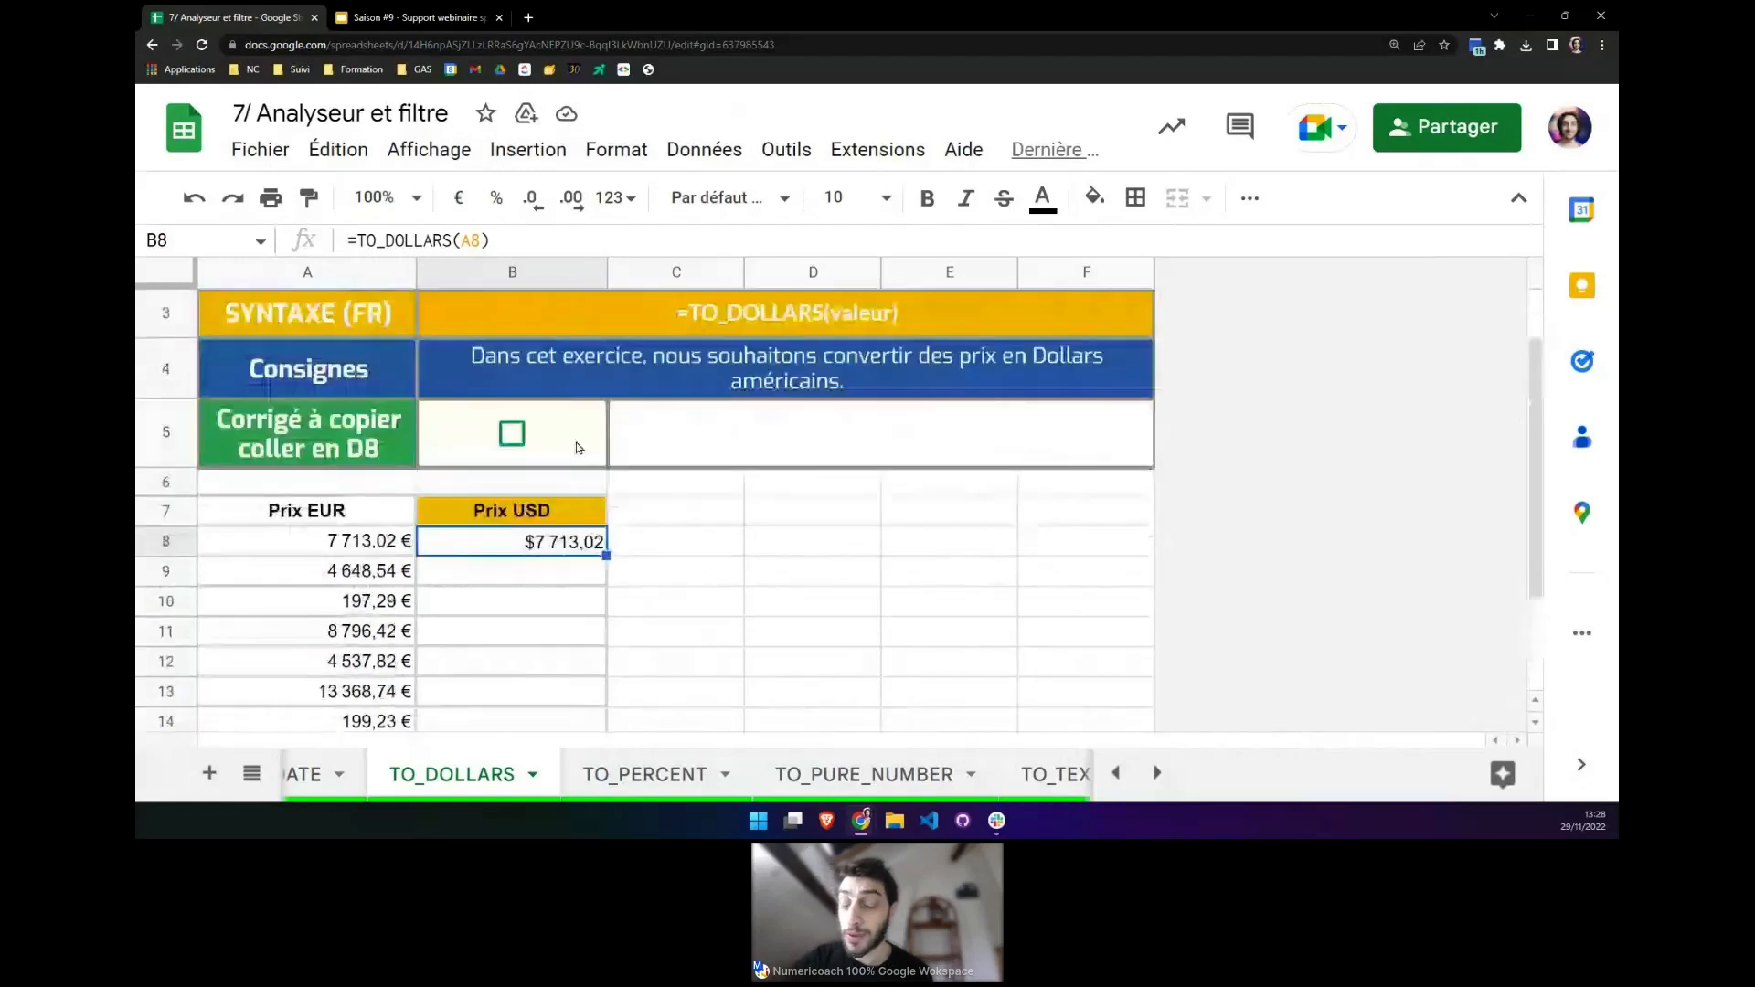
scroll(578, 447, "up", 1)
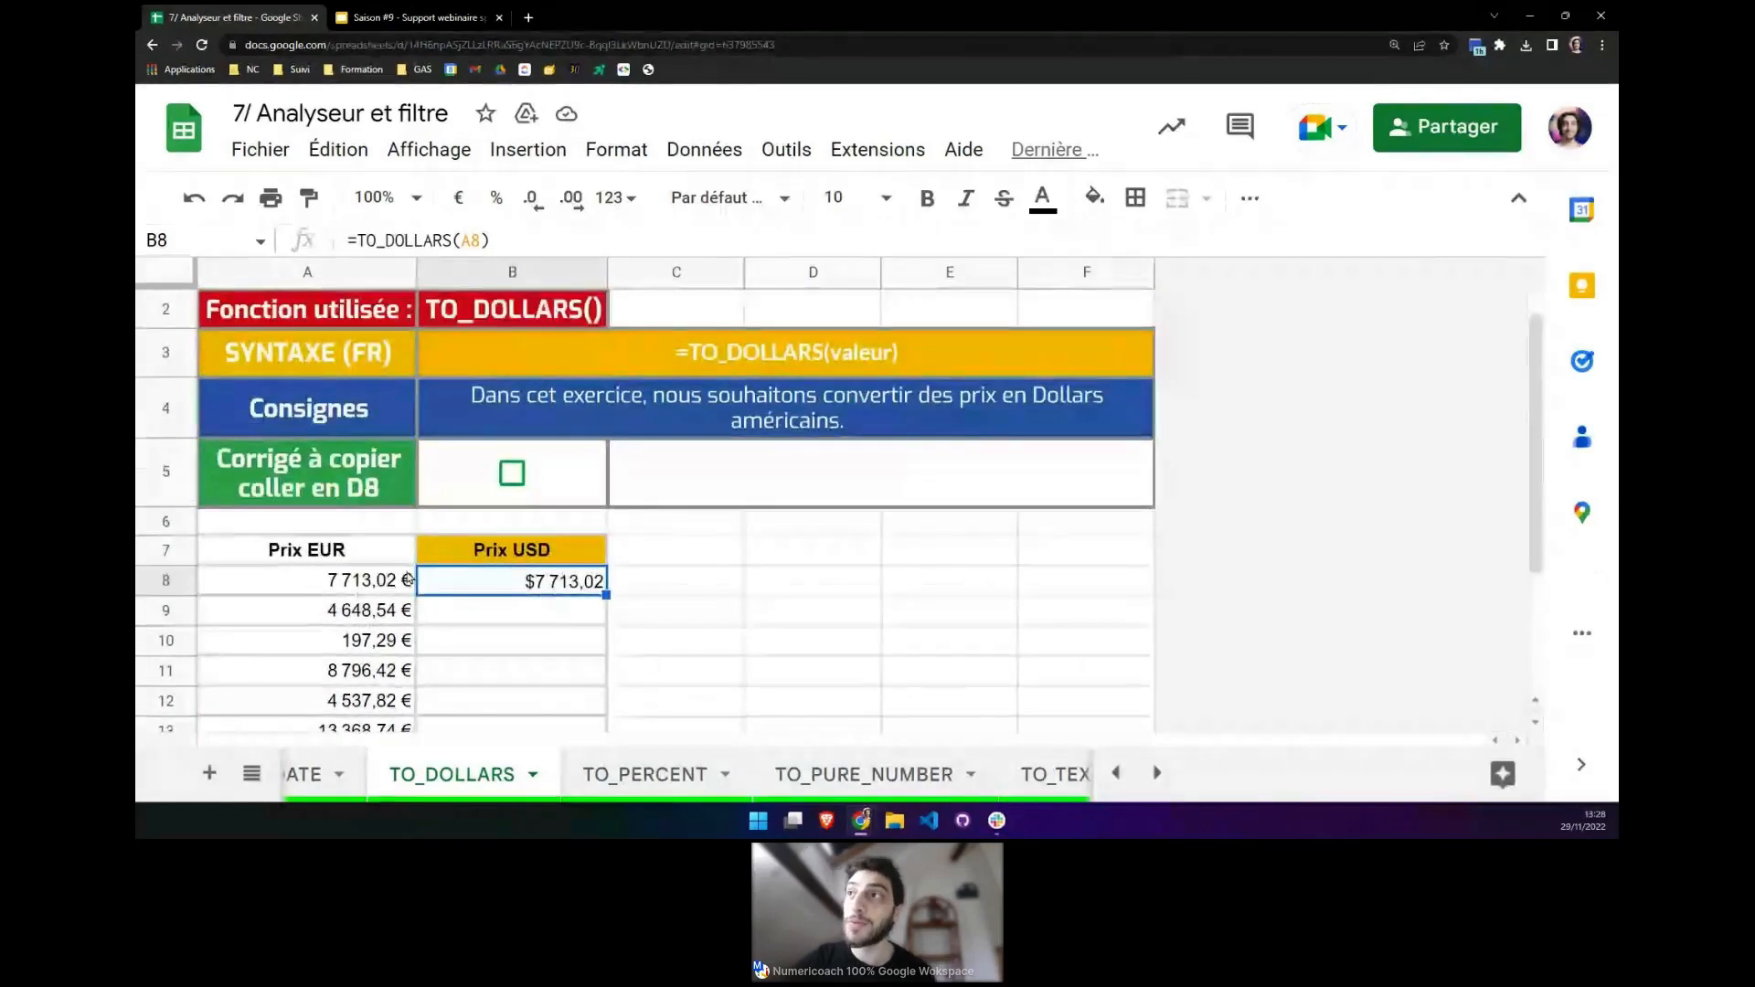
left_click(571, 150)
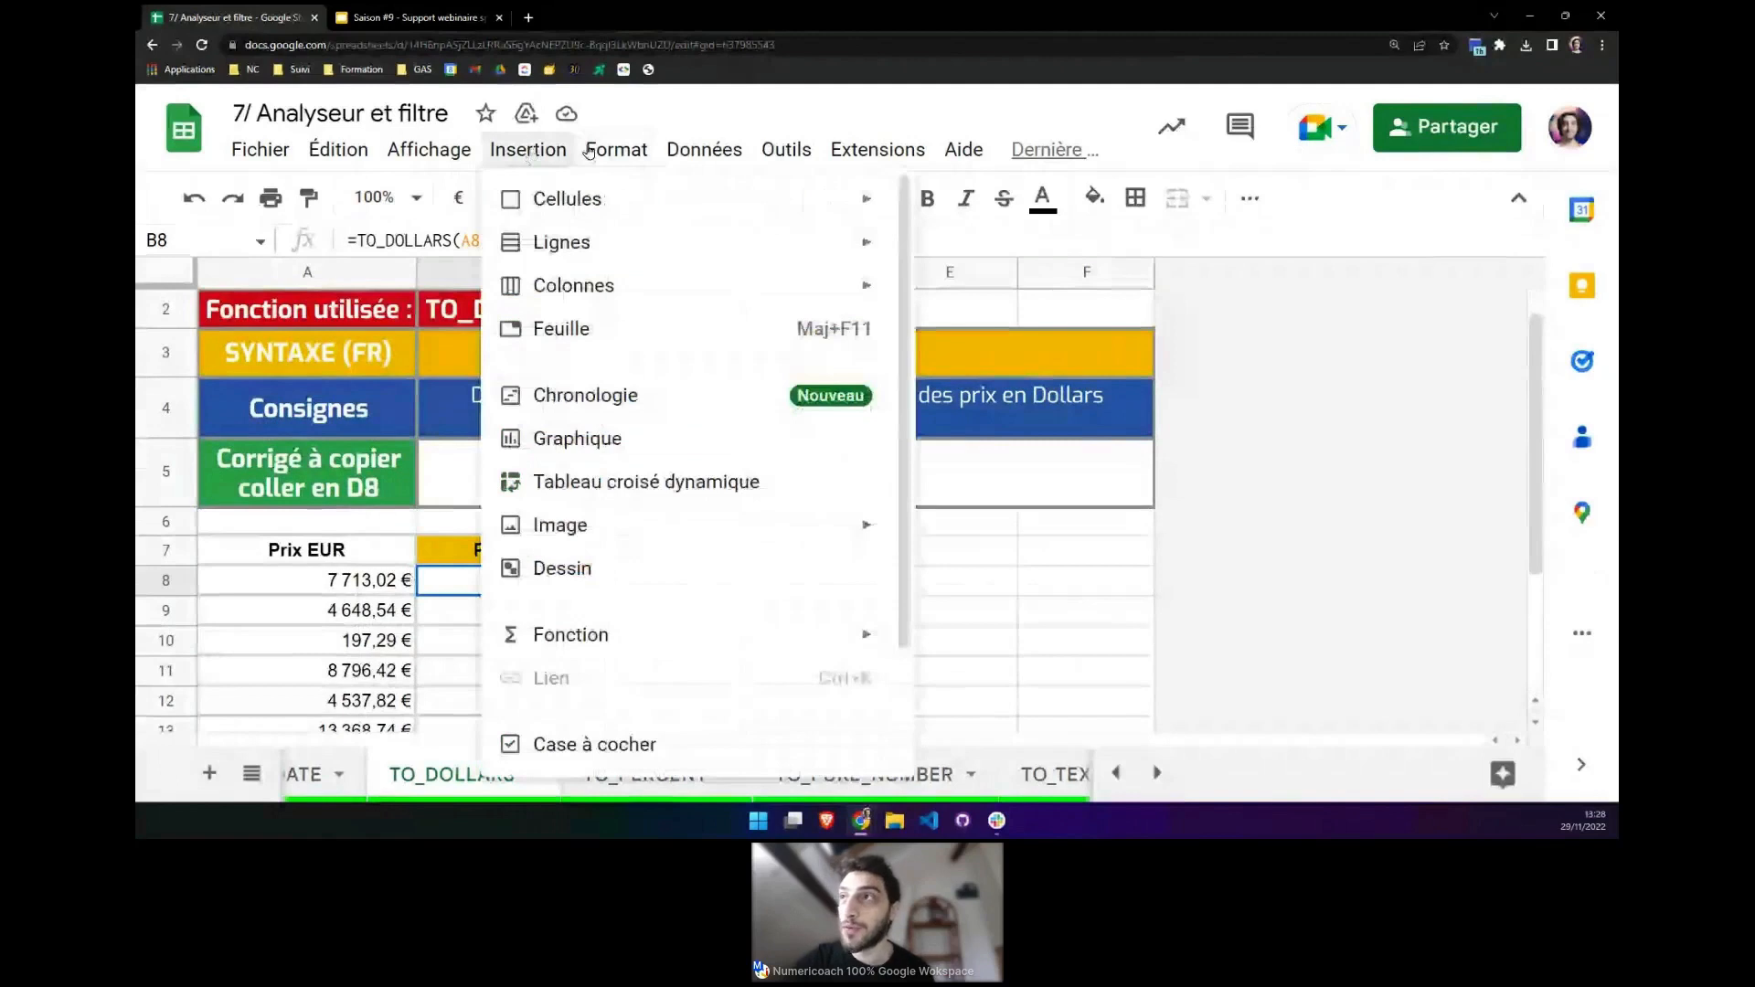
mouse_move(628, 626)
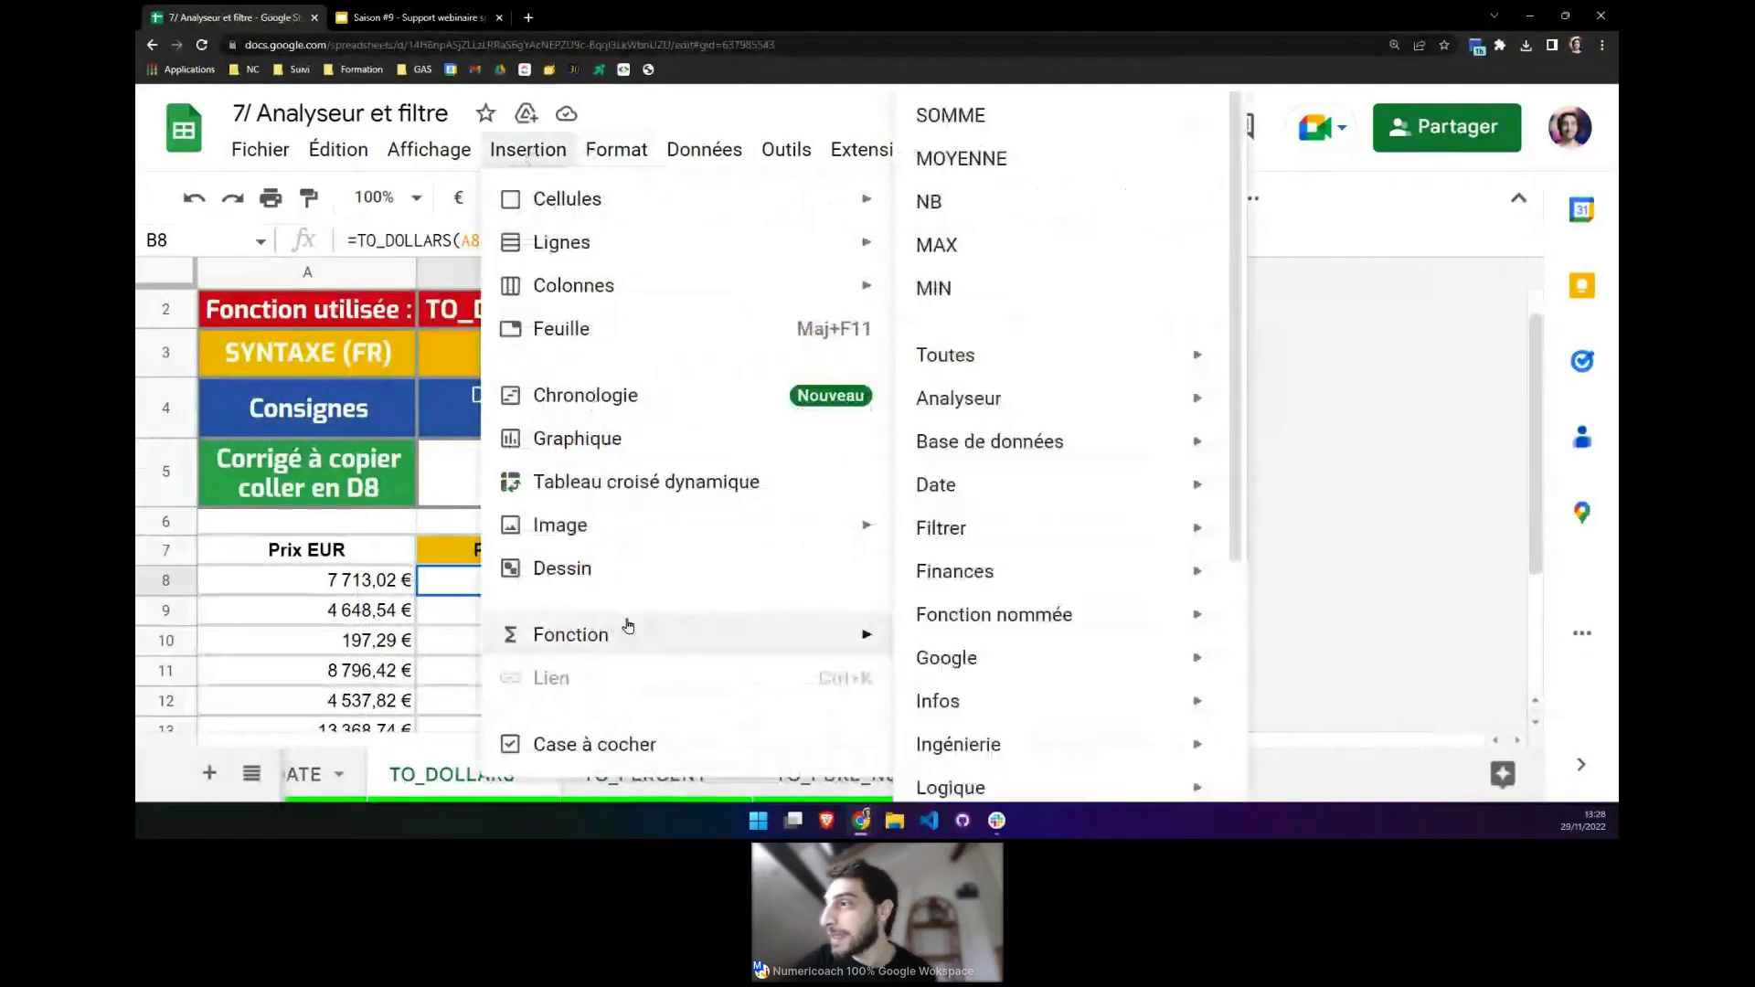
scroll(1089, 655, "down", 2)
scroll(1089, 655, "down", 2)
mouse_move(1063, 685)
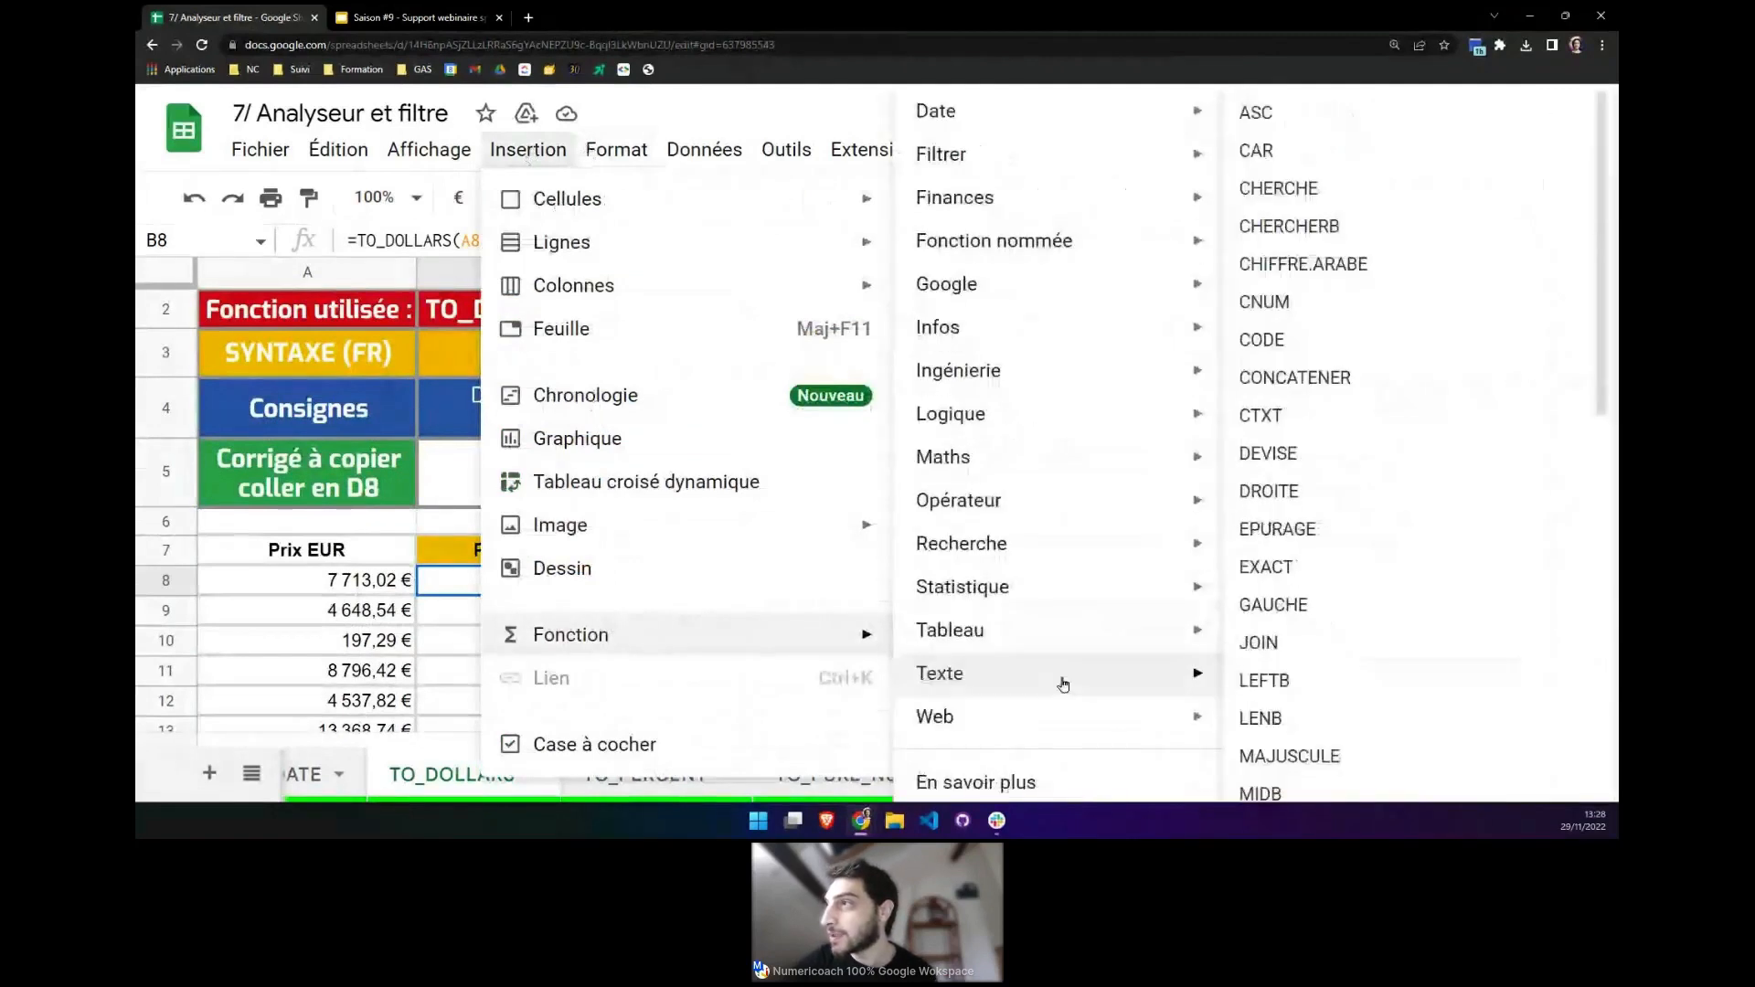
mouse_move(1017, 358)
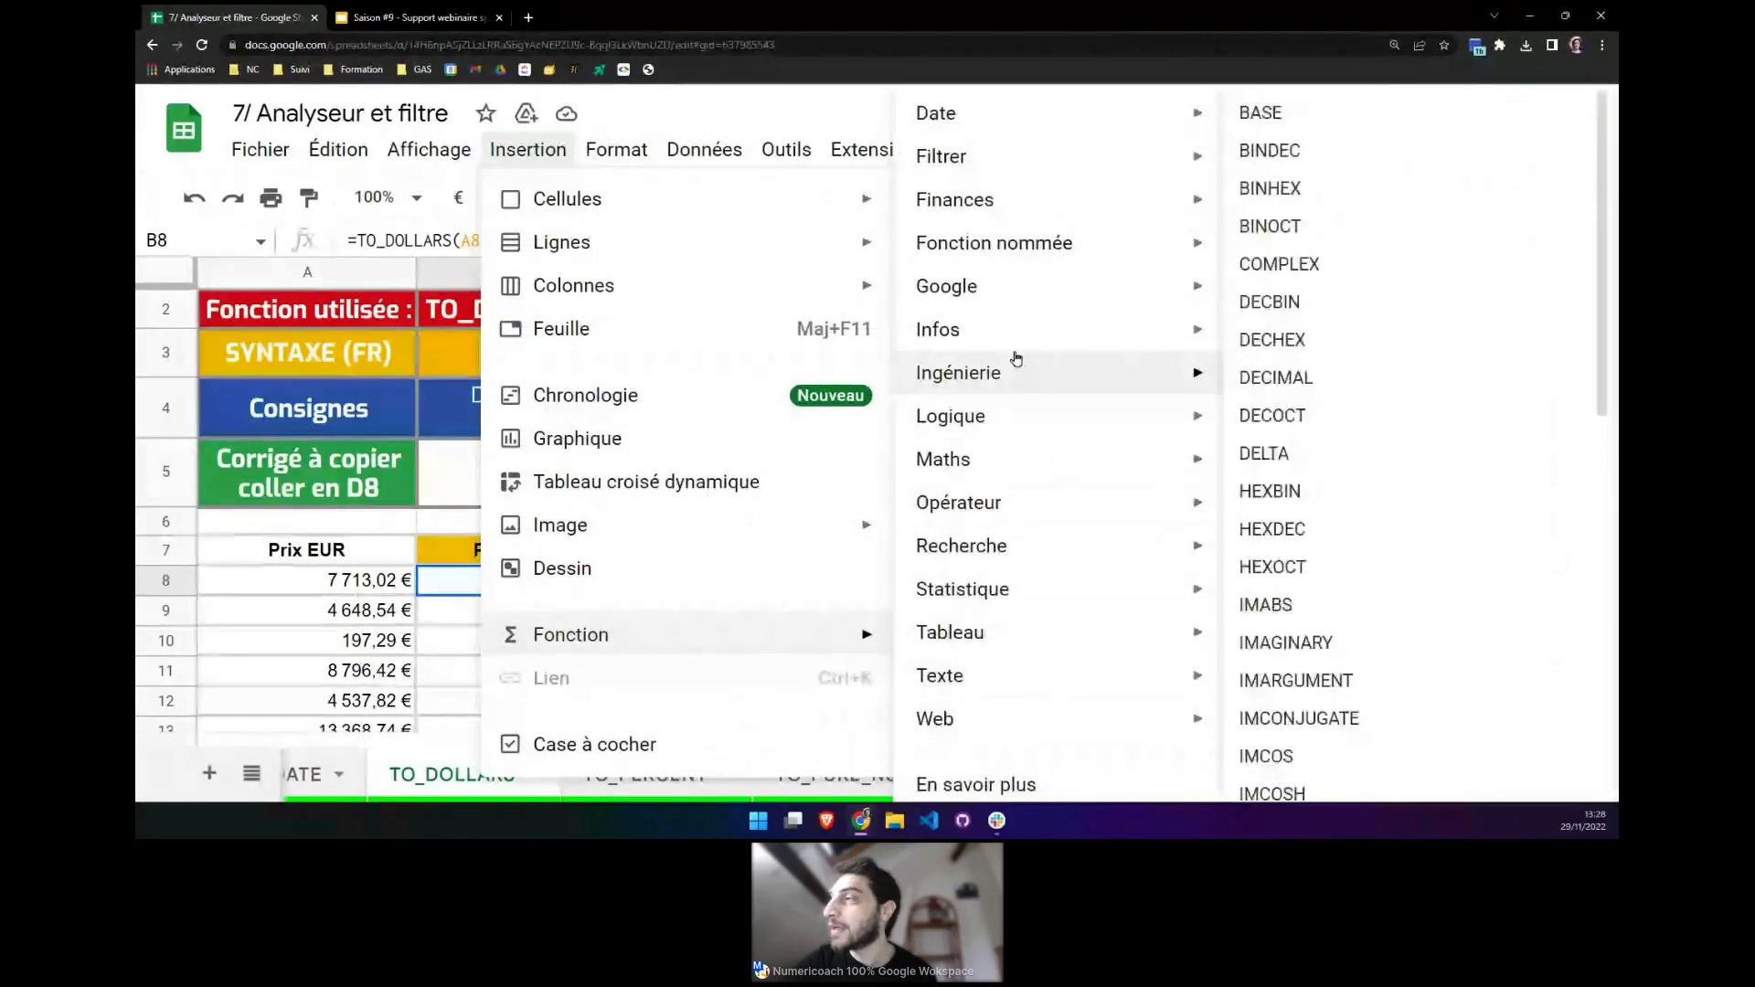
scroll(1017, 359, "up", 1)
mouse_move(1002, 277)
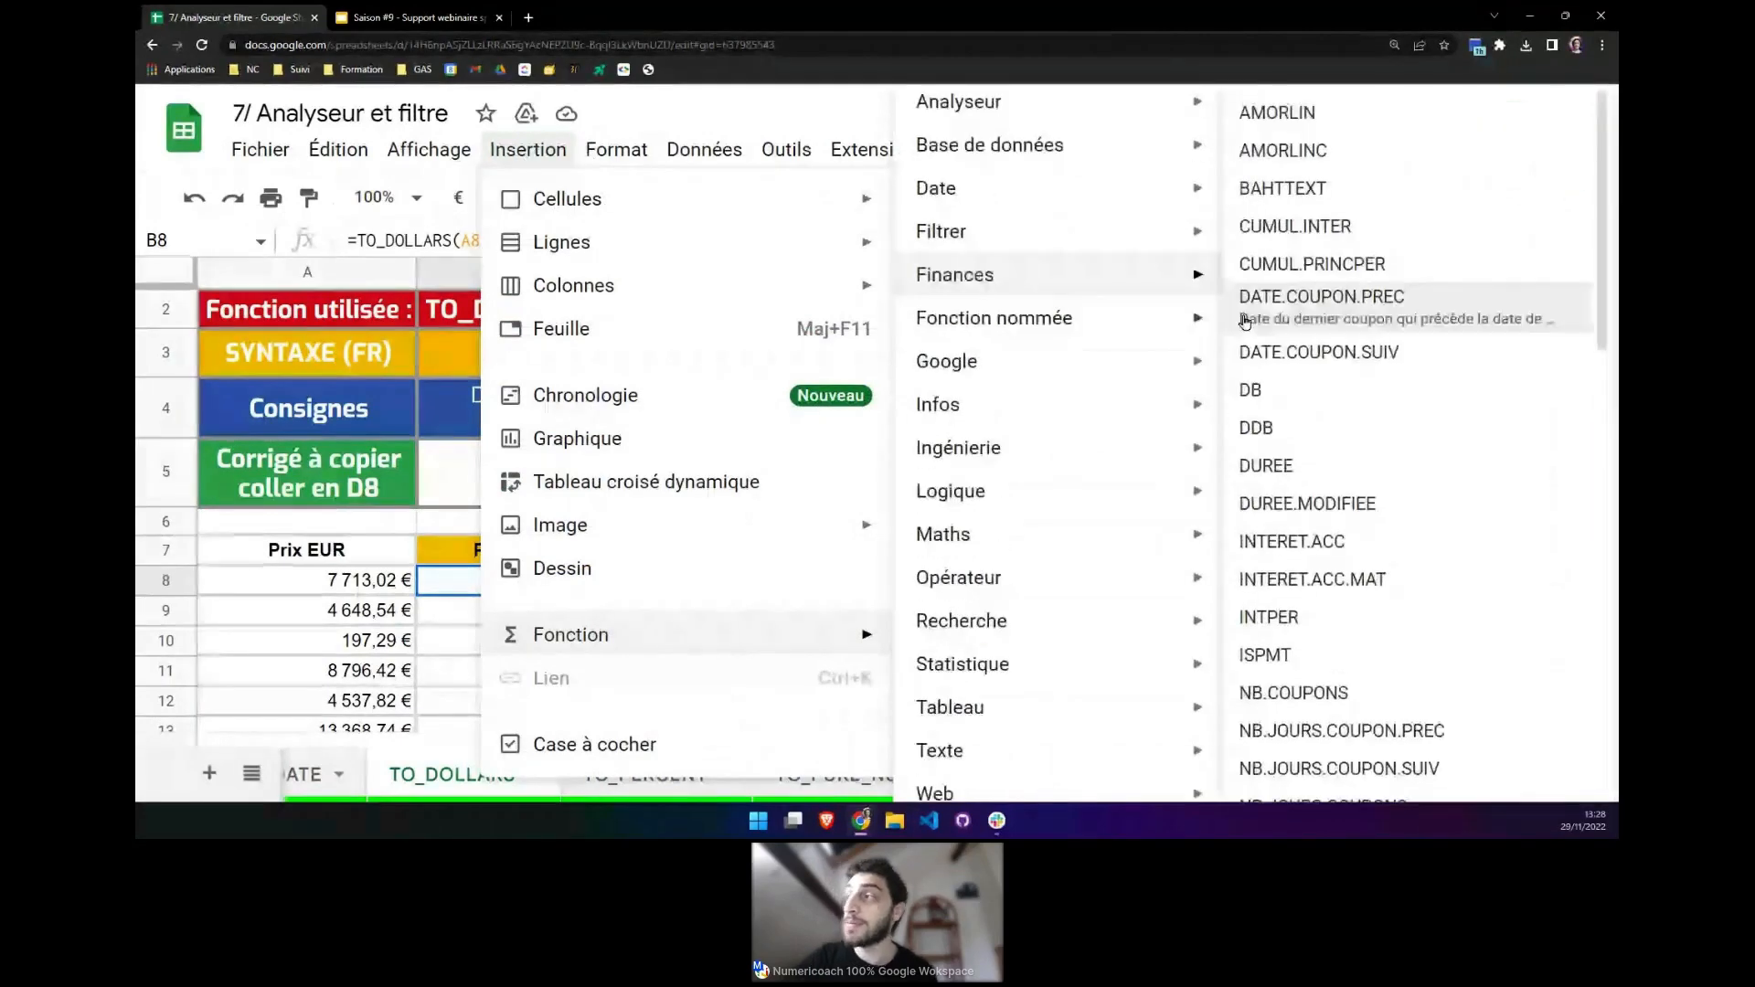
scroll(1252, 445, "down", 1)
scroll(1252, 445, "up", 1)
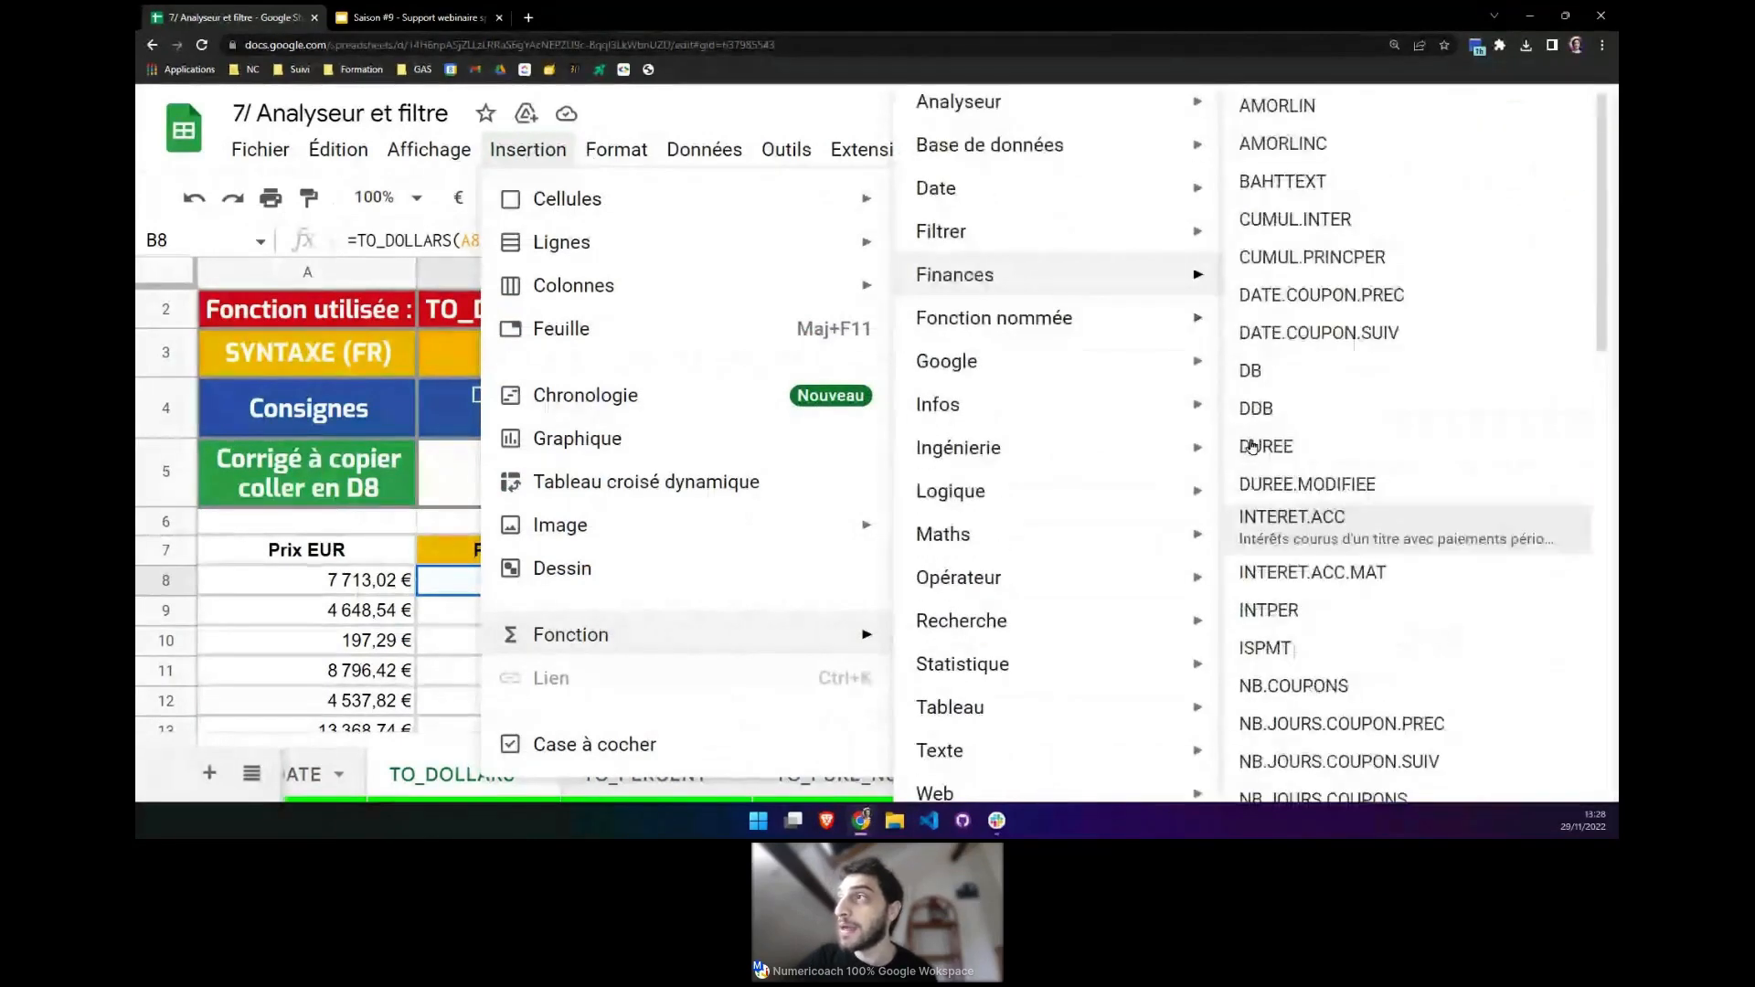
scroll(1261, 445, "down", 2)
scroll(1277, 445, "down", 5)
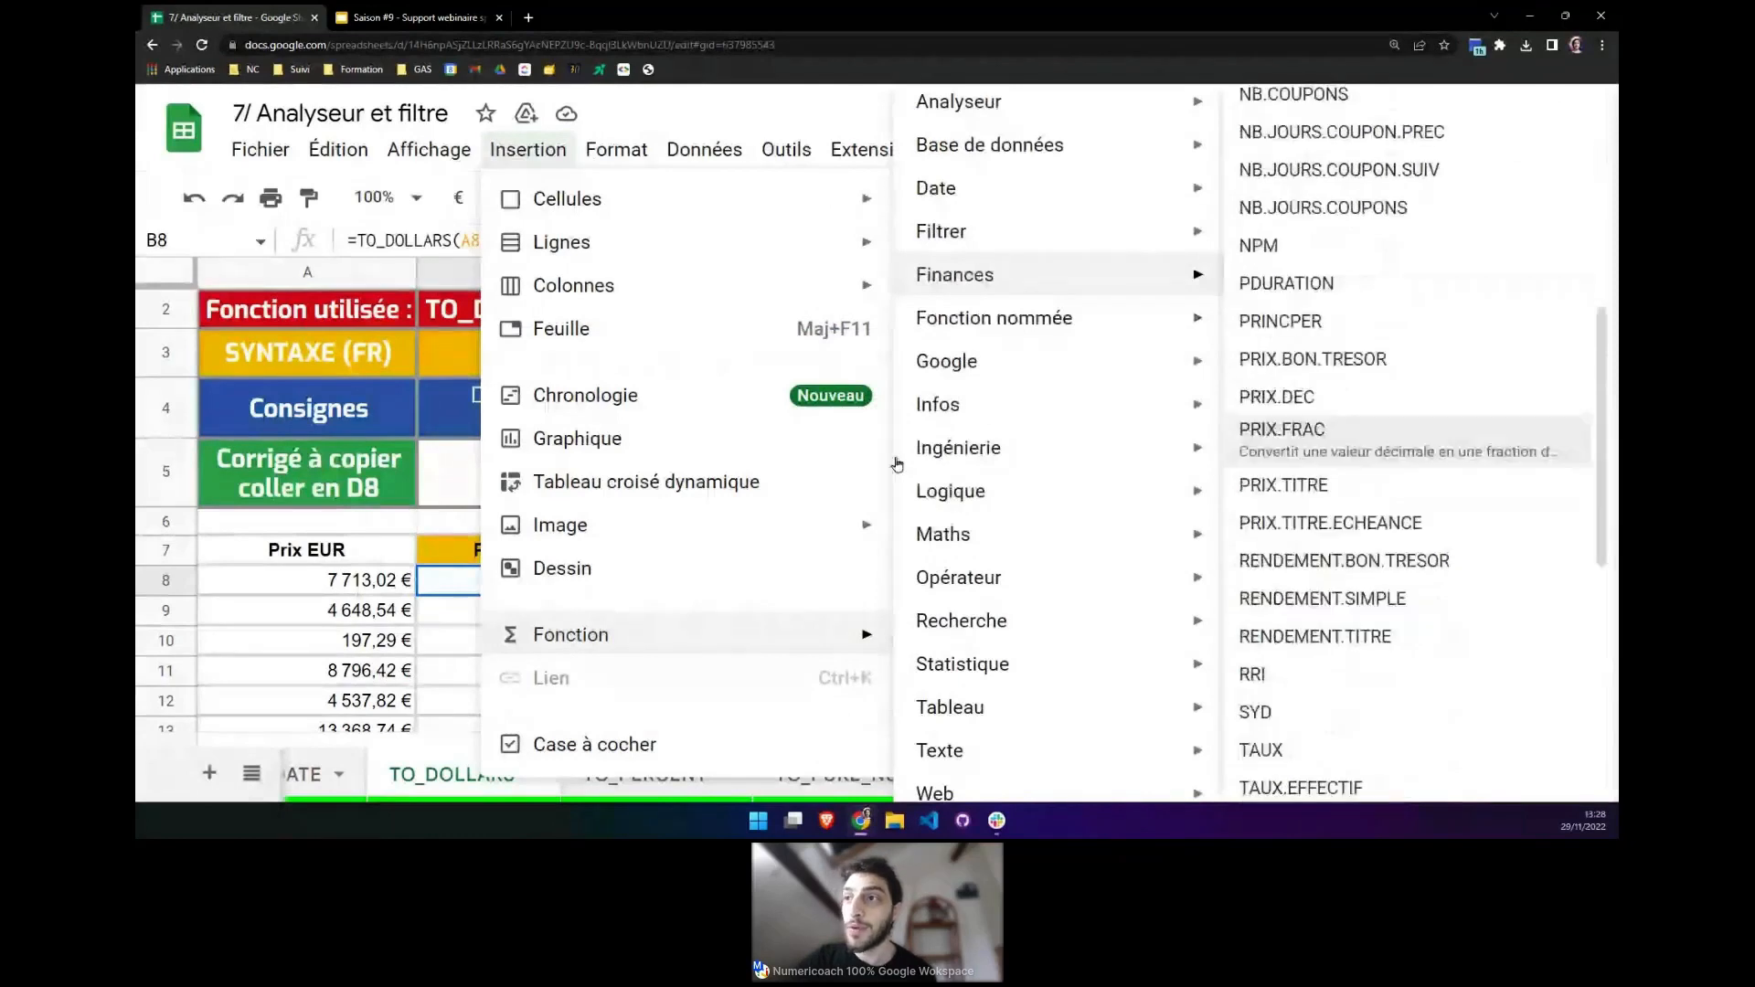
left_click(433, 587)
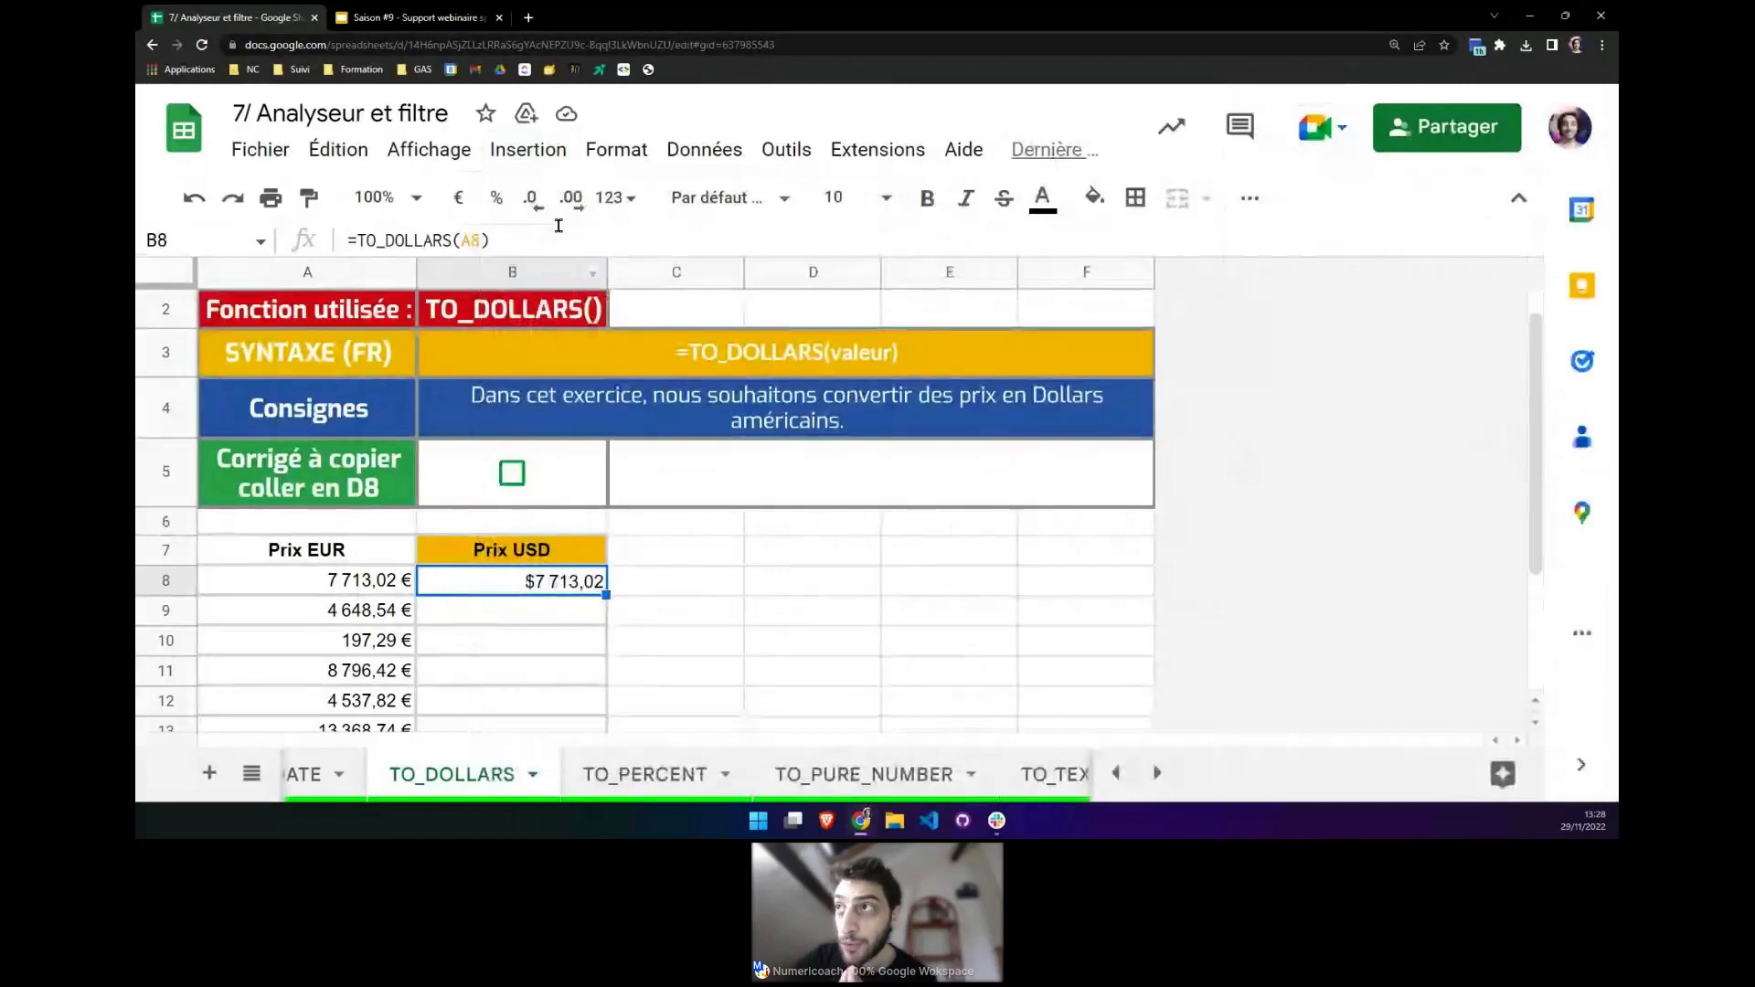
left_click(610, 148)
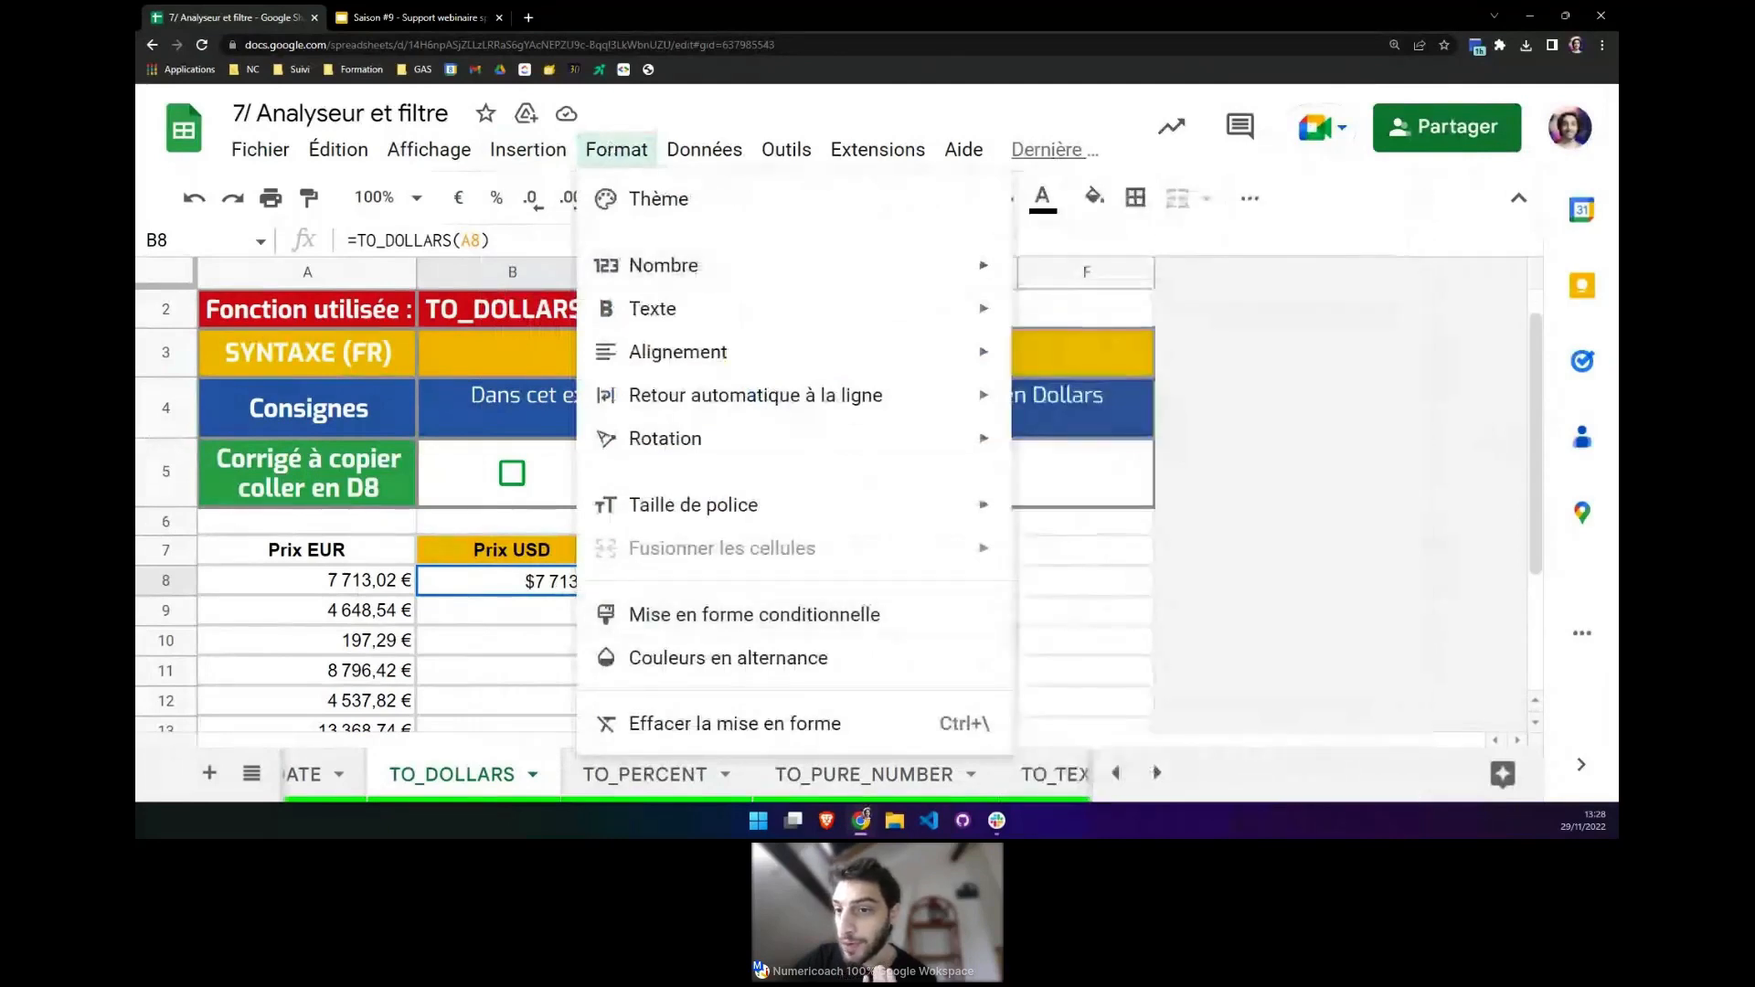
left_click(500, 586)
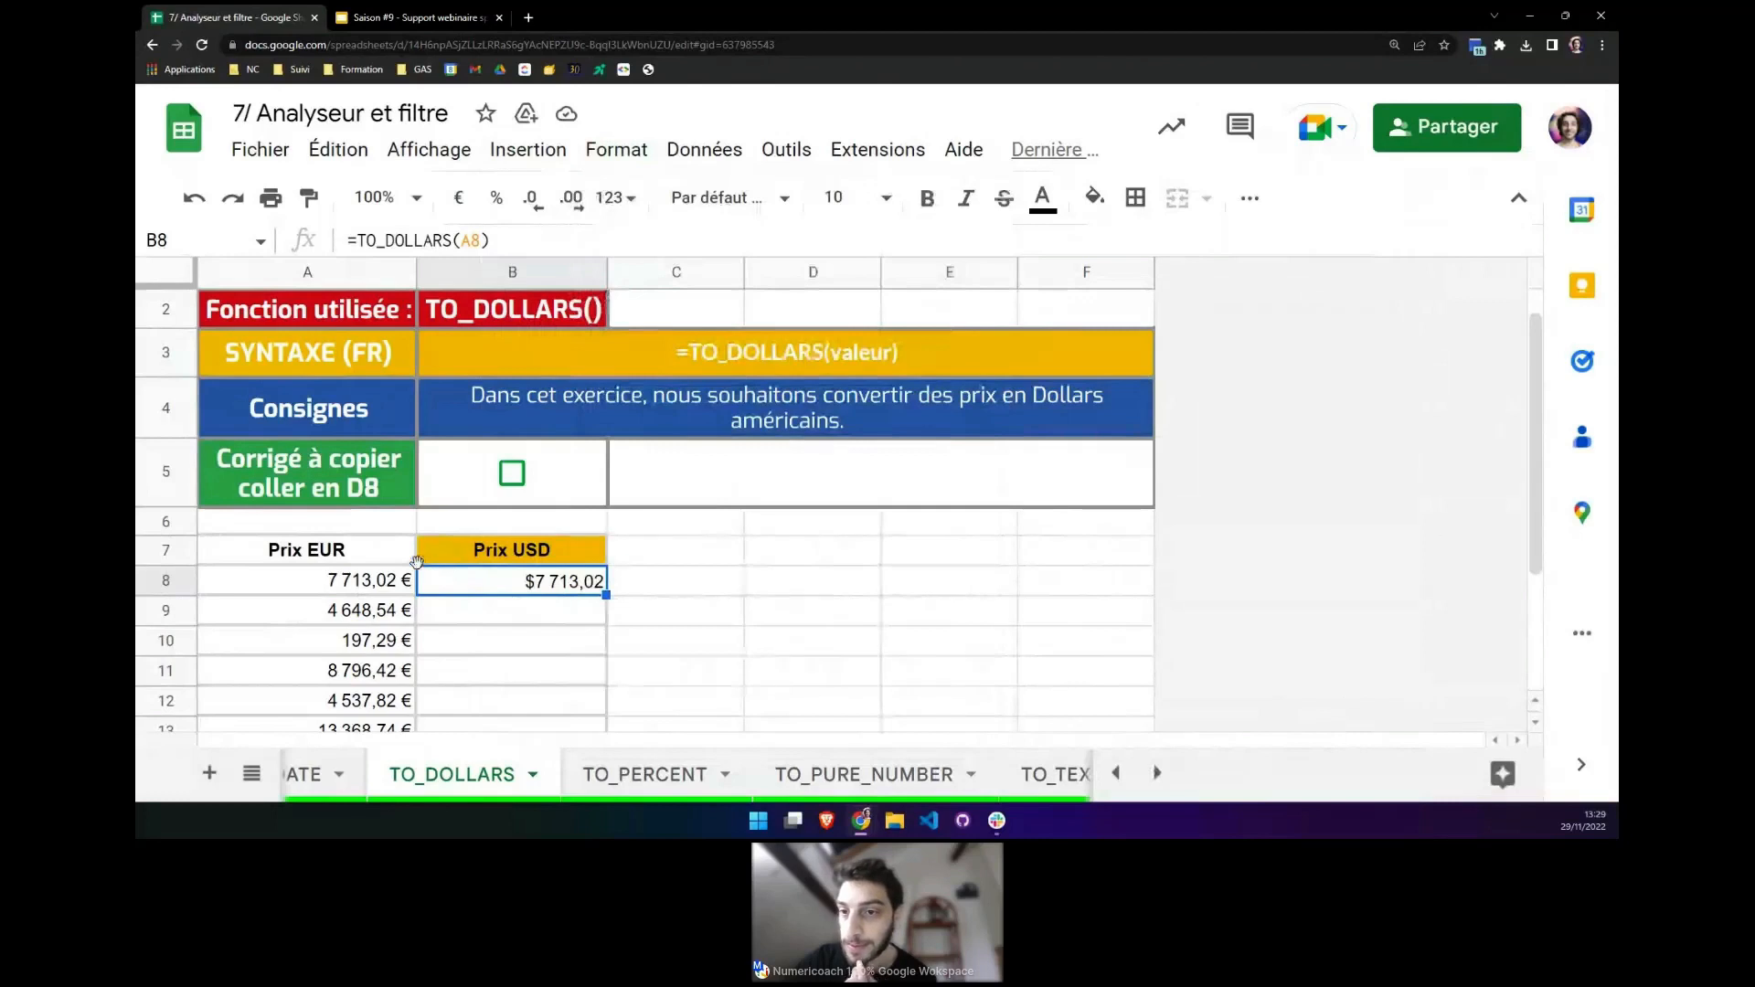
Change the formula in B8 to =ArrayFormula(TO_DOLLARS(A8:A)) so it converts the whole Prix EUR column.
scroll(539, 377, "down", 2)
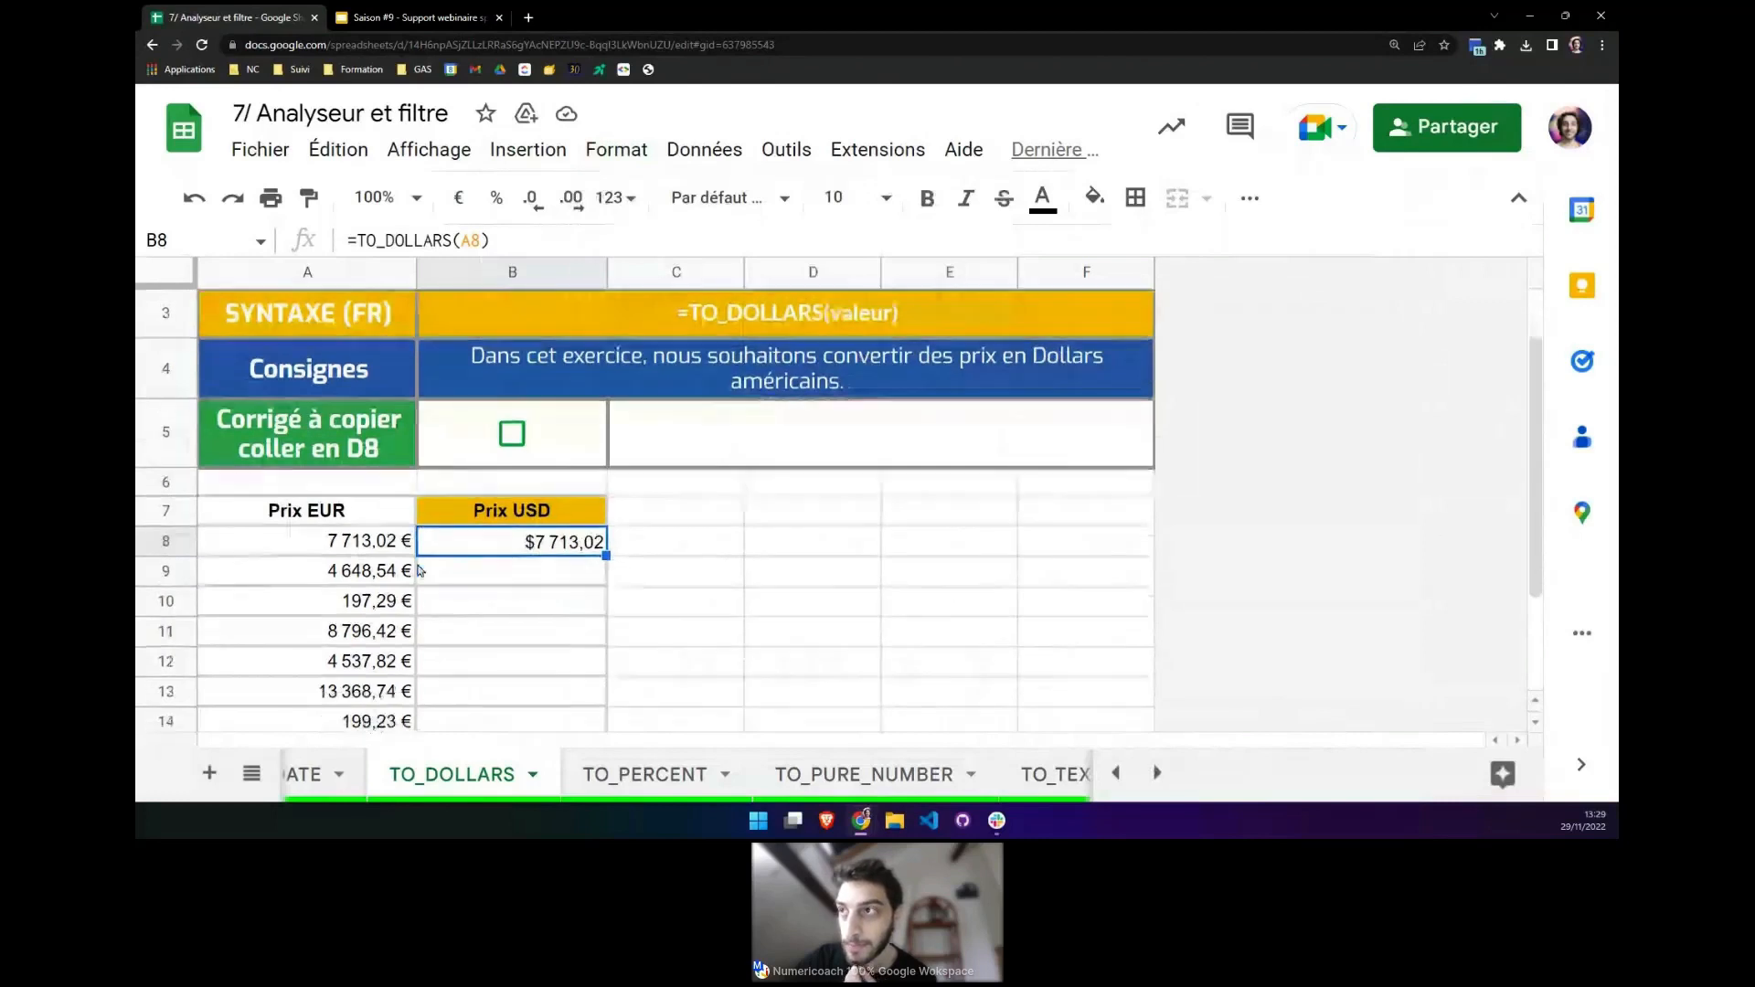
scroll(539, 377, "up", 1)
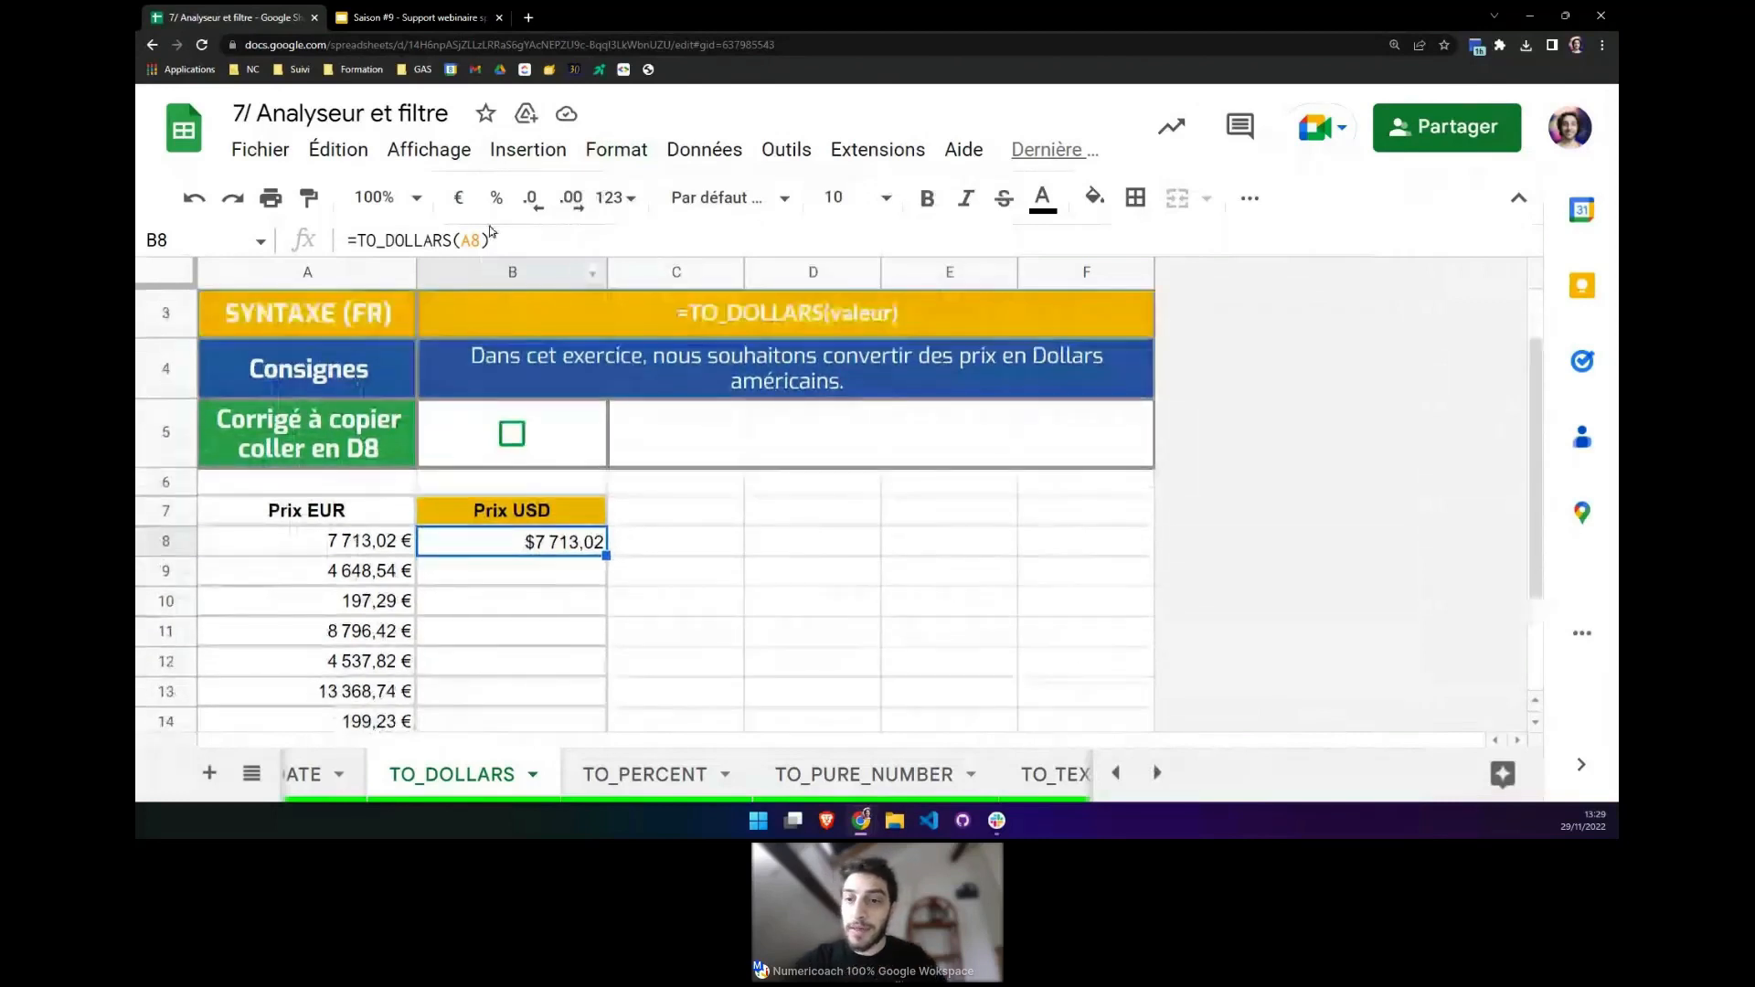
key("ctrl+shift+Return")
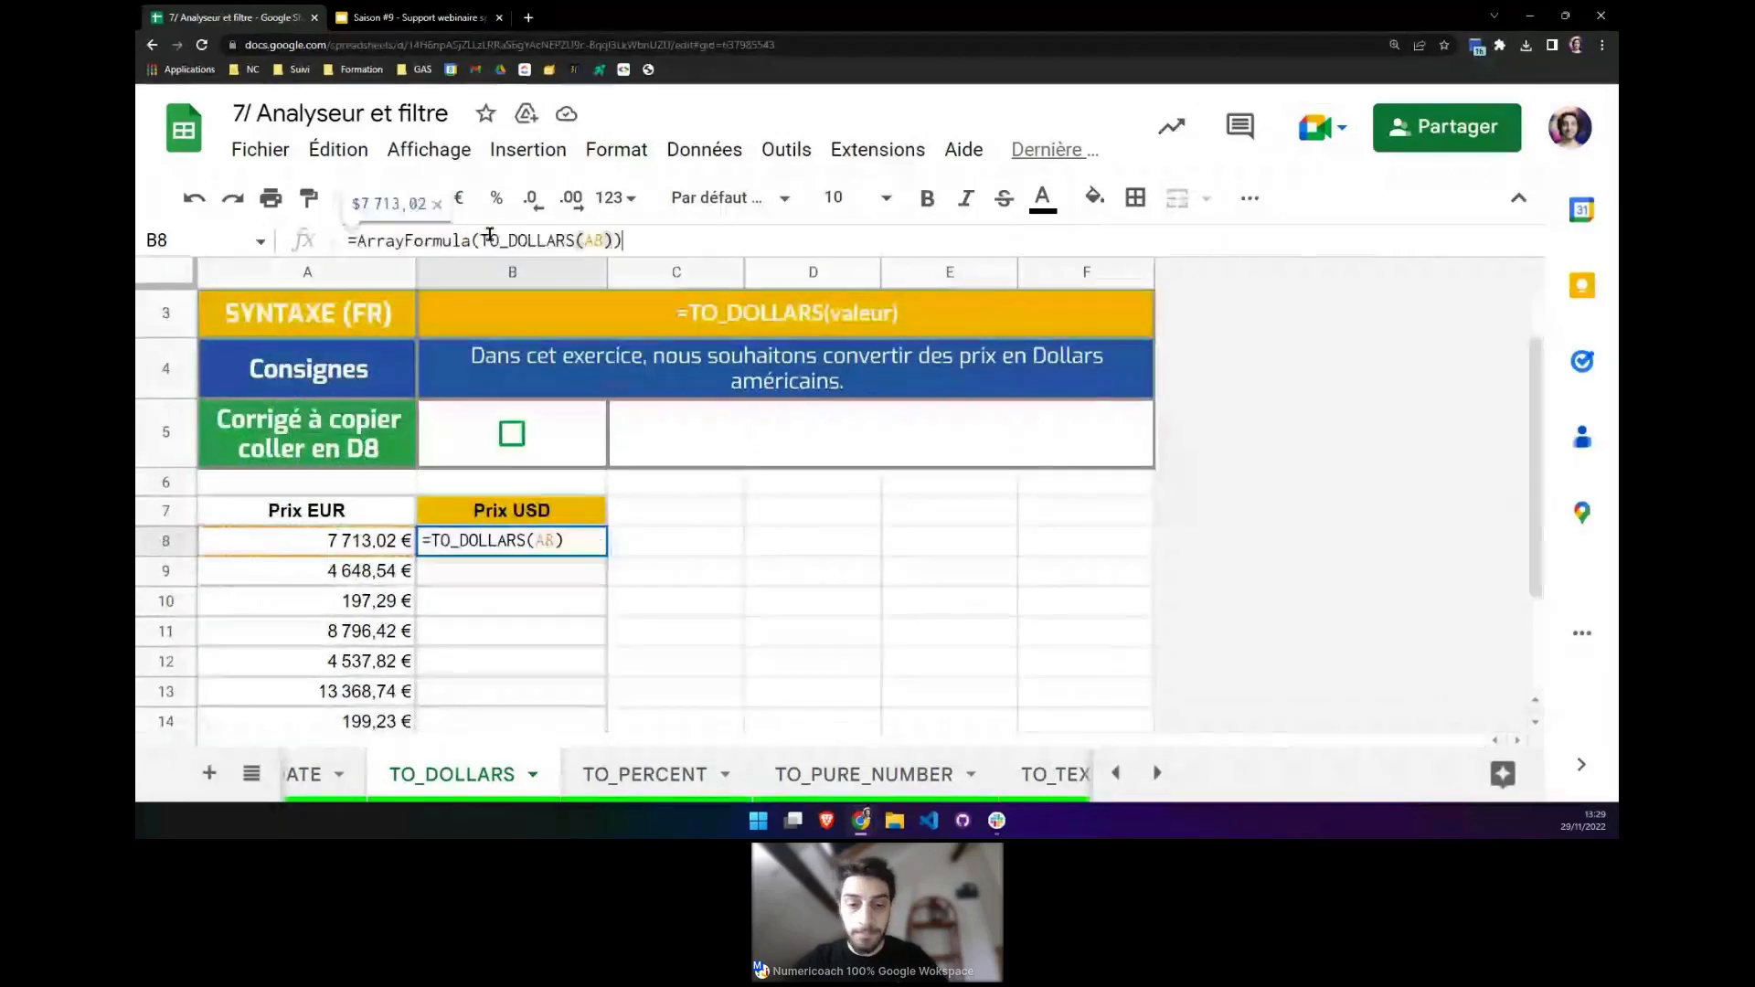
key("Return")
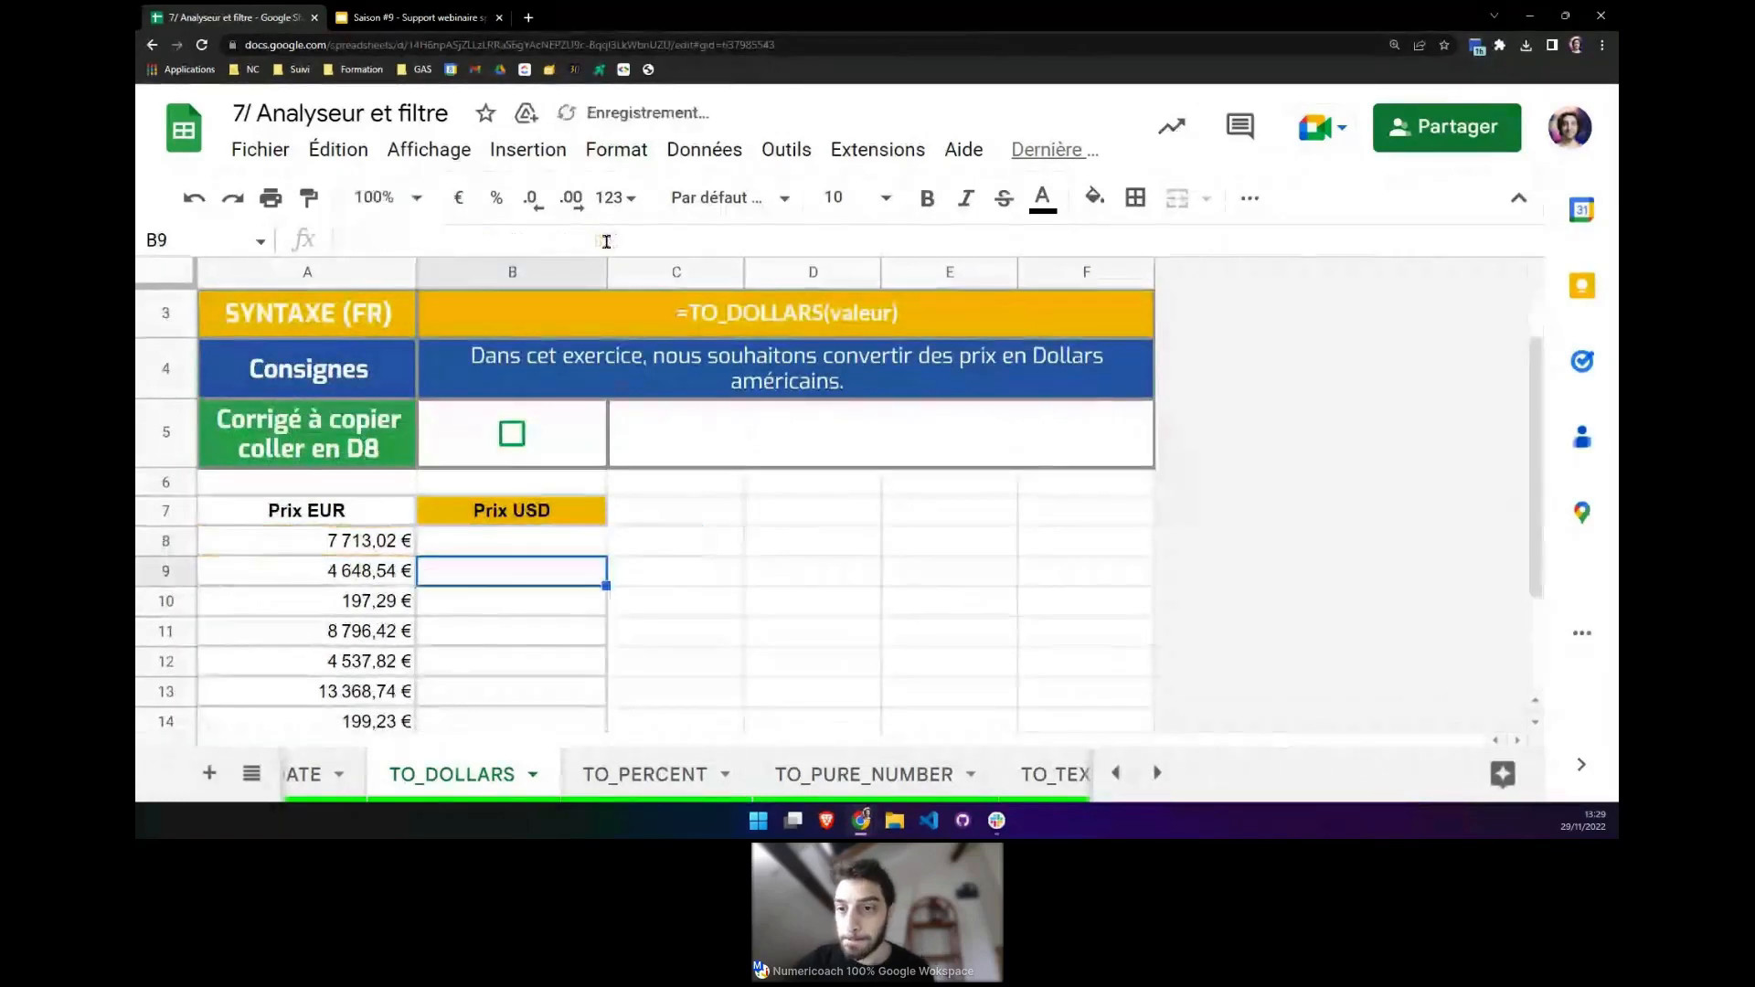
Reveal the TO_DOLLARS answer key with the checkbox in B5 and review the Prix USD column.
left_click(514, 434)
scroll(563, 523, "down", 2)
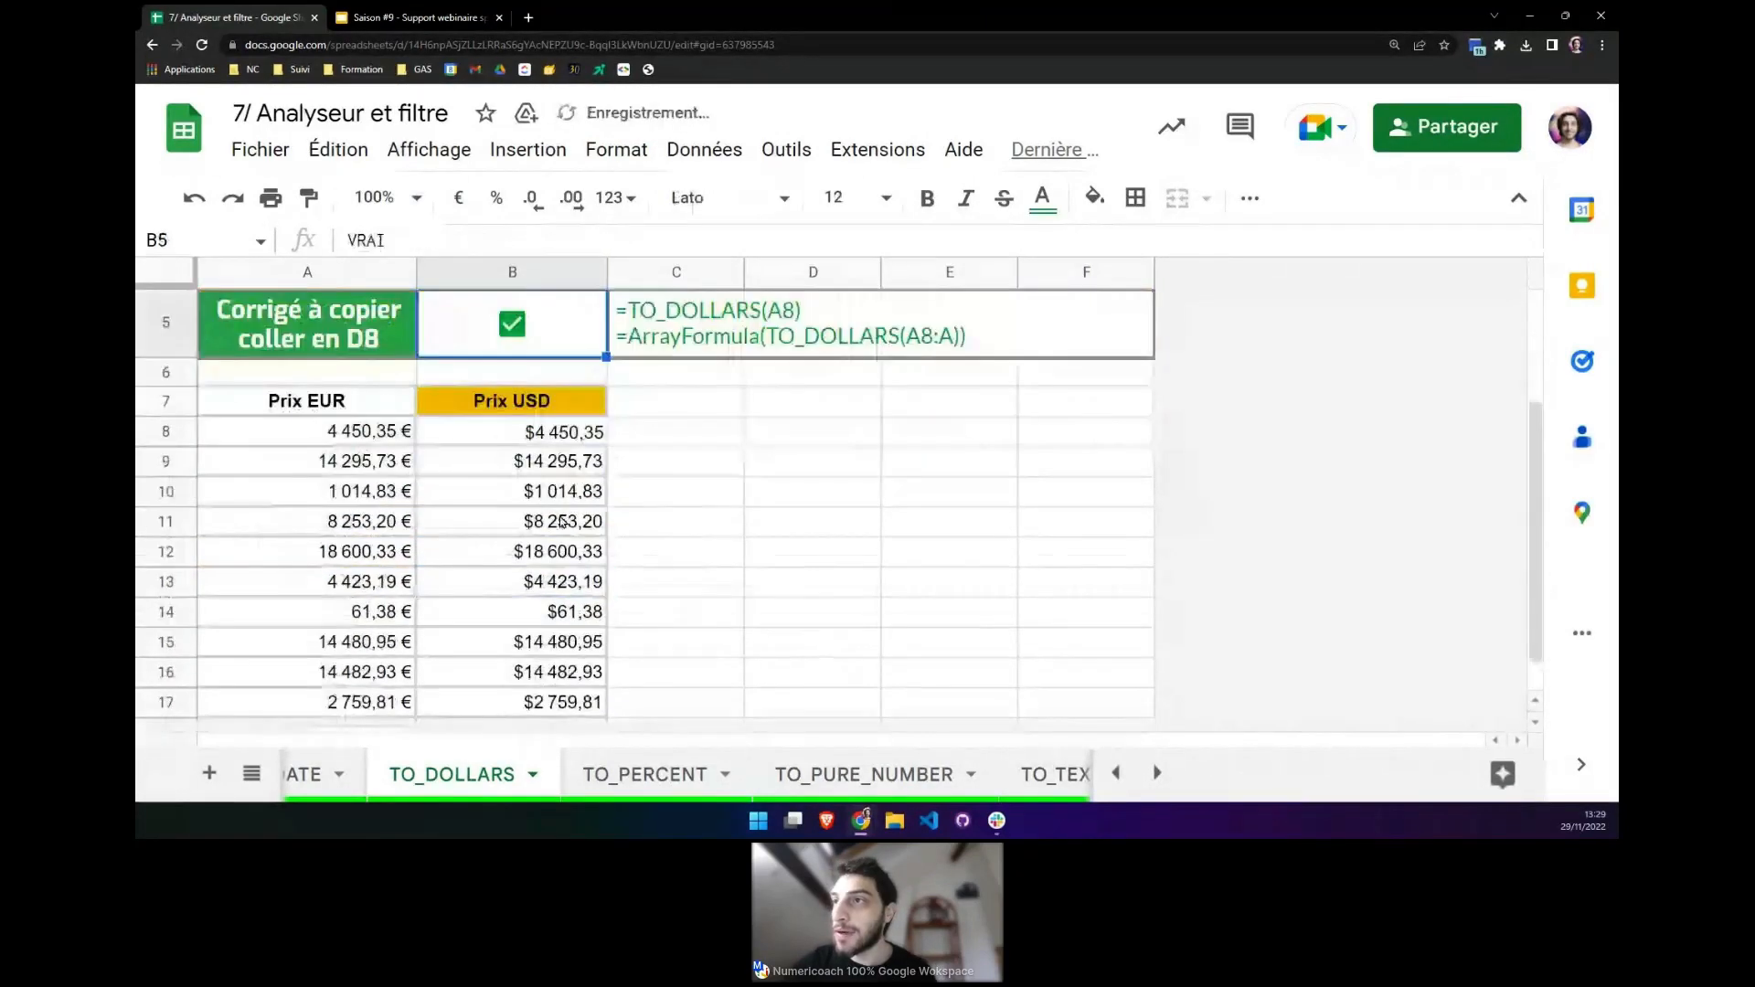
scroll(562, 523, "down", 1)
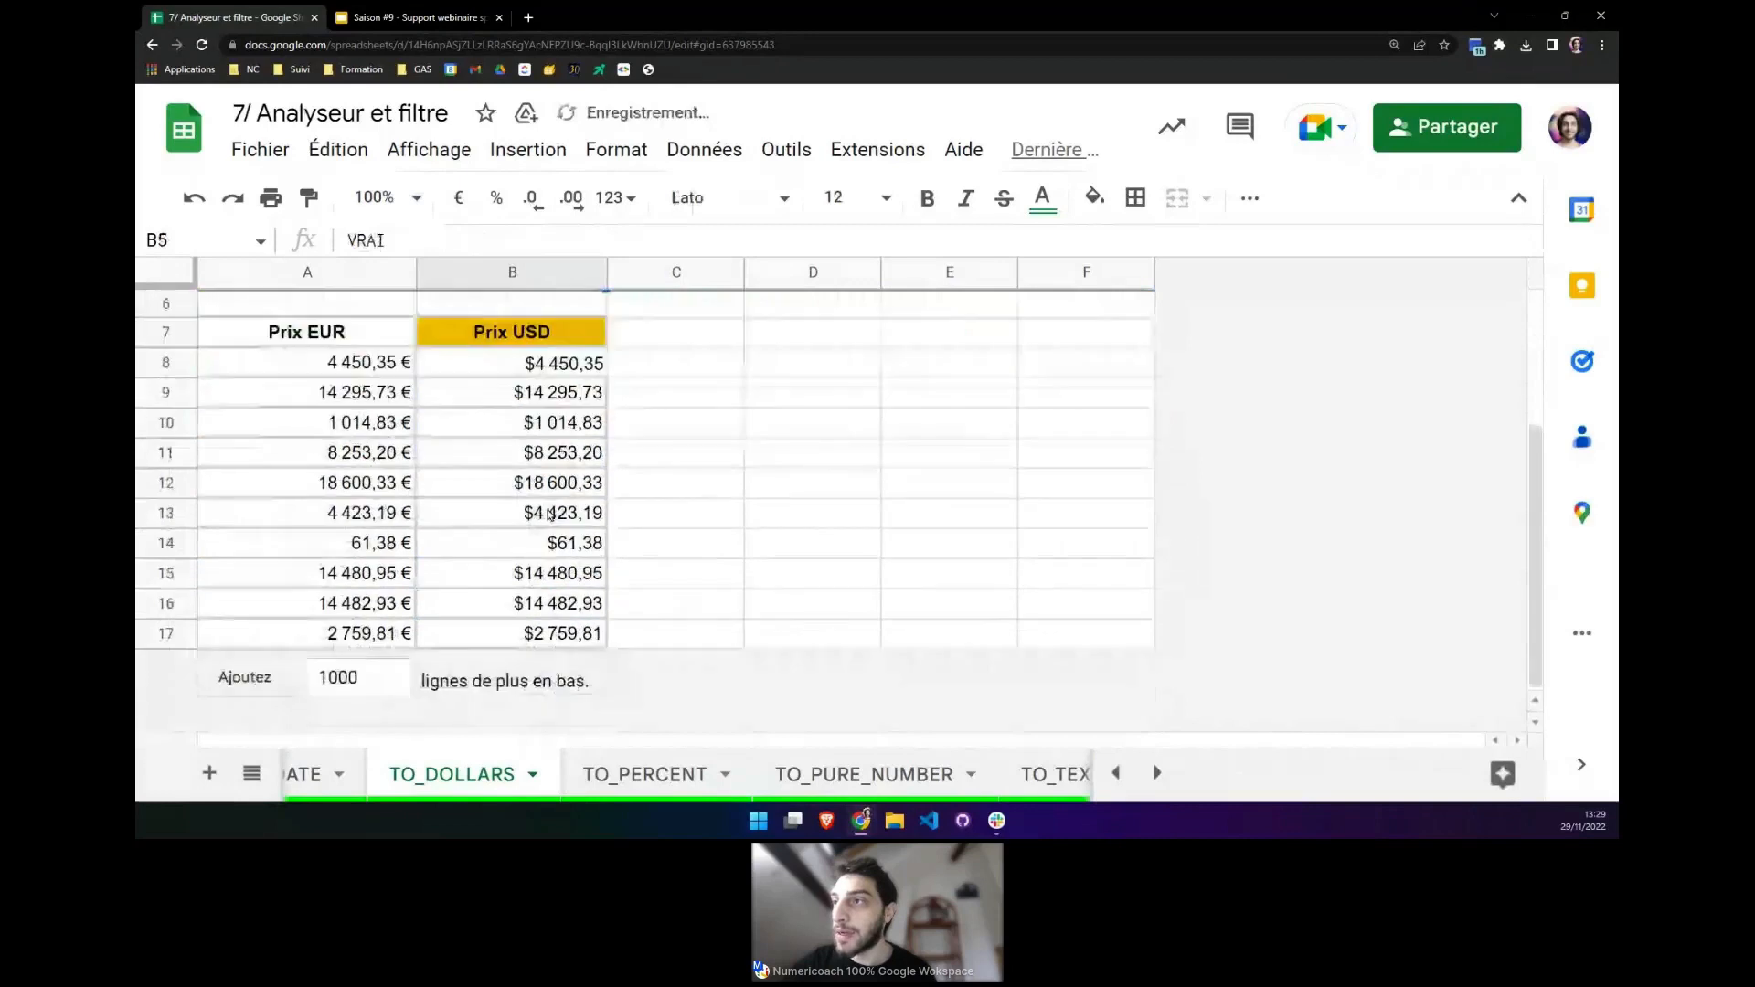
Open the TO_PERCENT sheet and inspect the contents of the frequency cells A8 and A9.
left_click(639, 758)
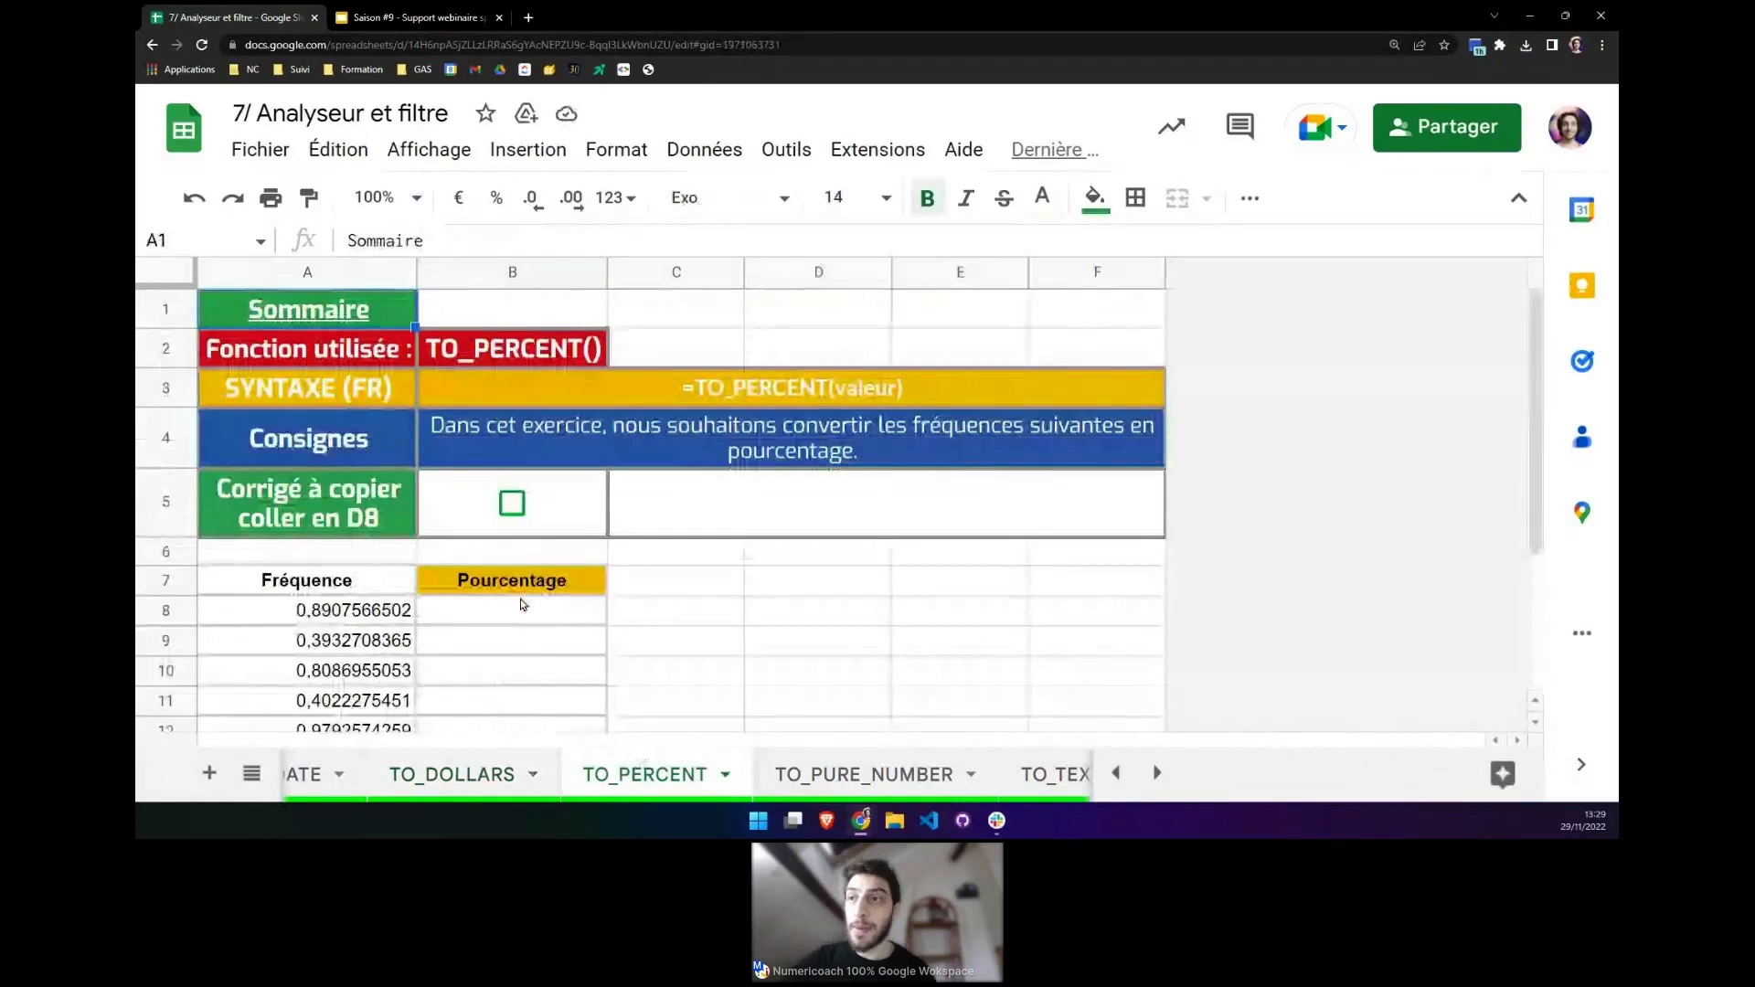
left_click(357, 619)
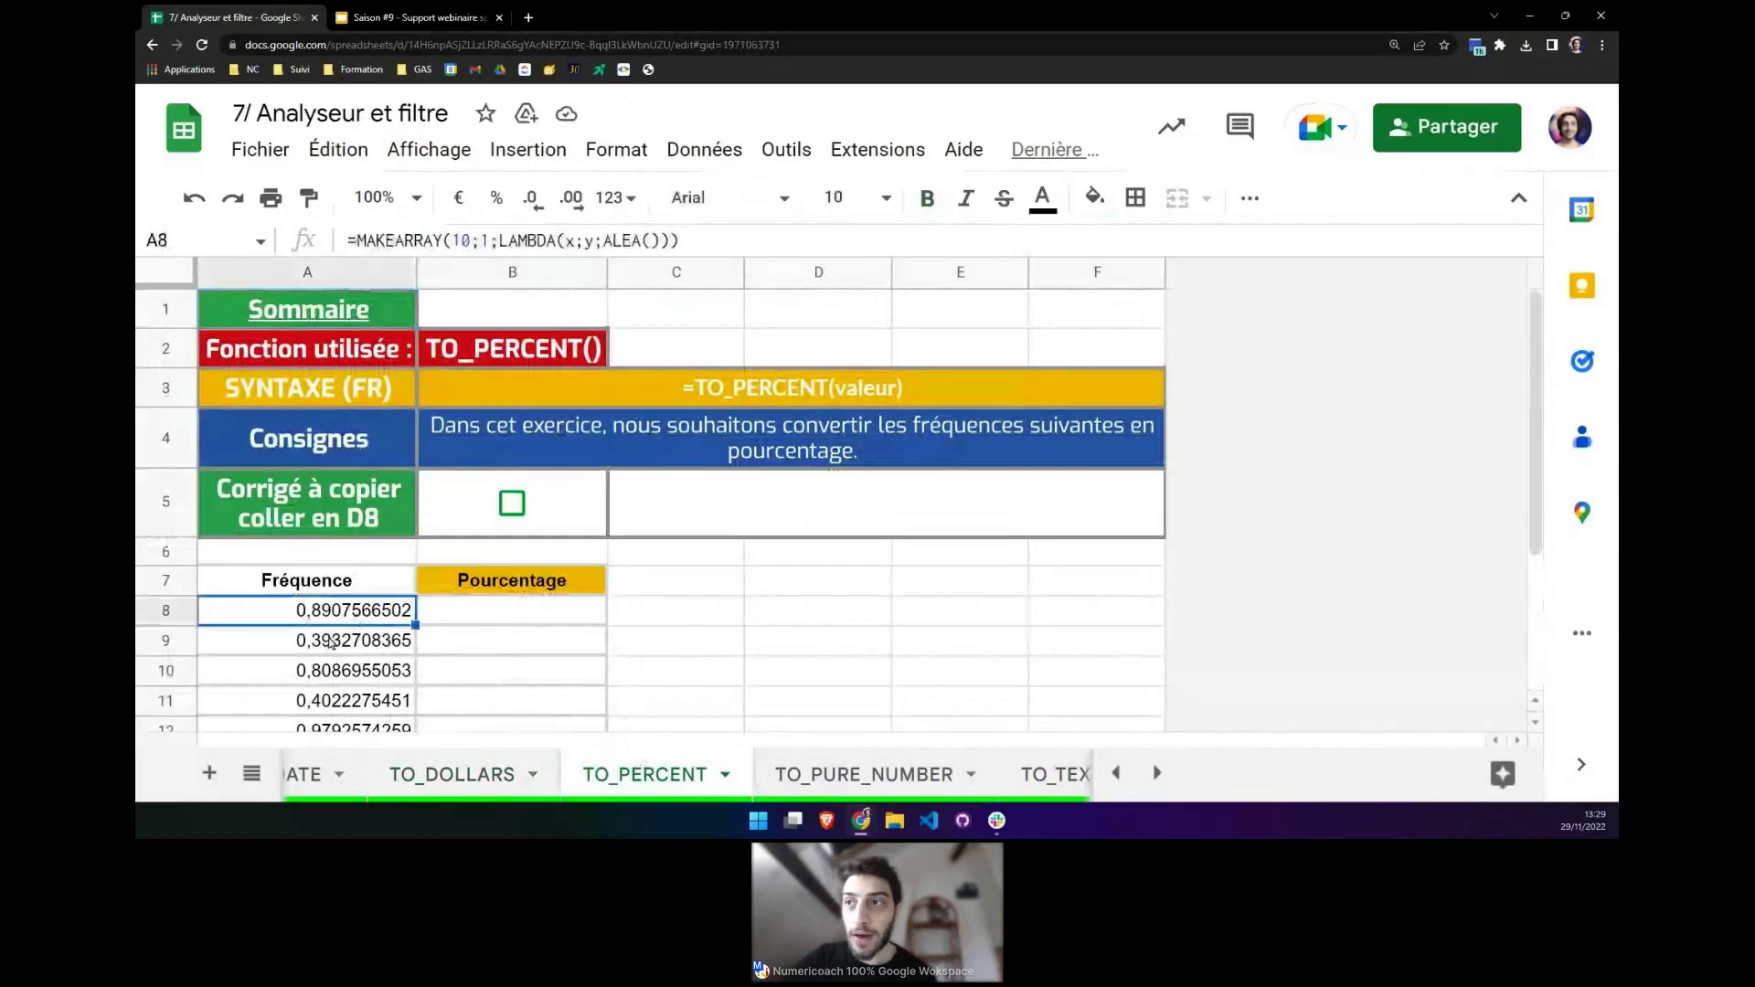
left_click(335, 644)
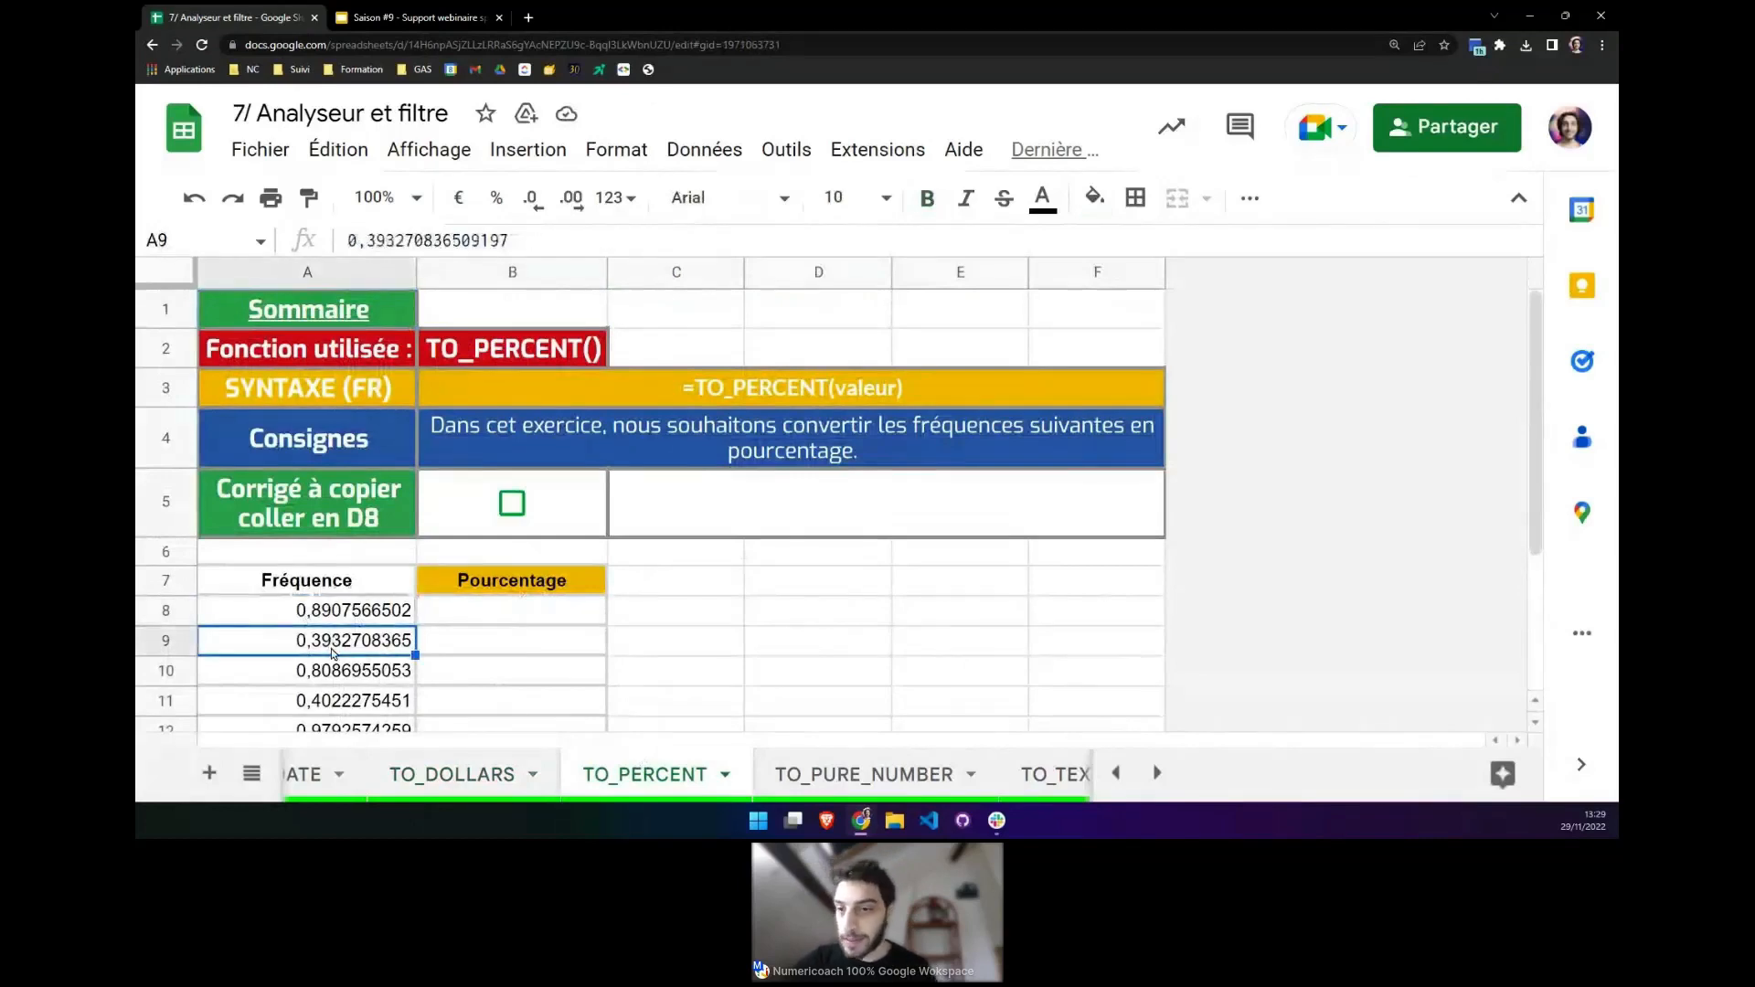
scroll(333, 653, "down", 1)
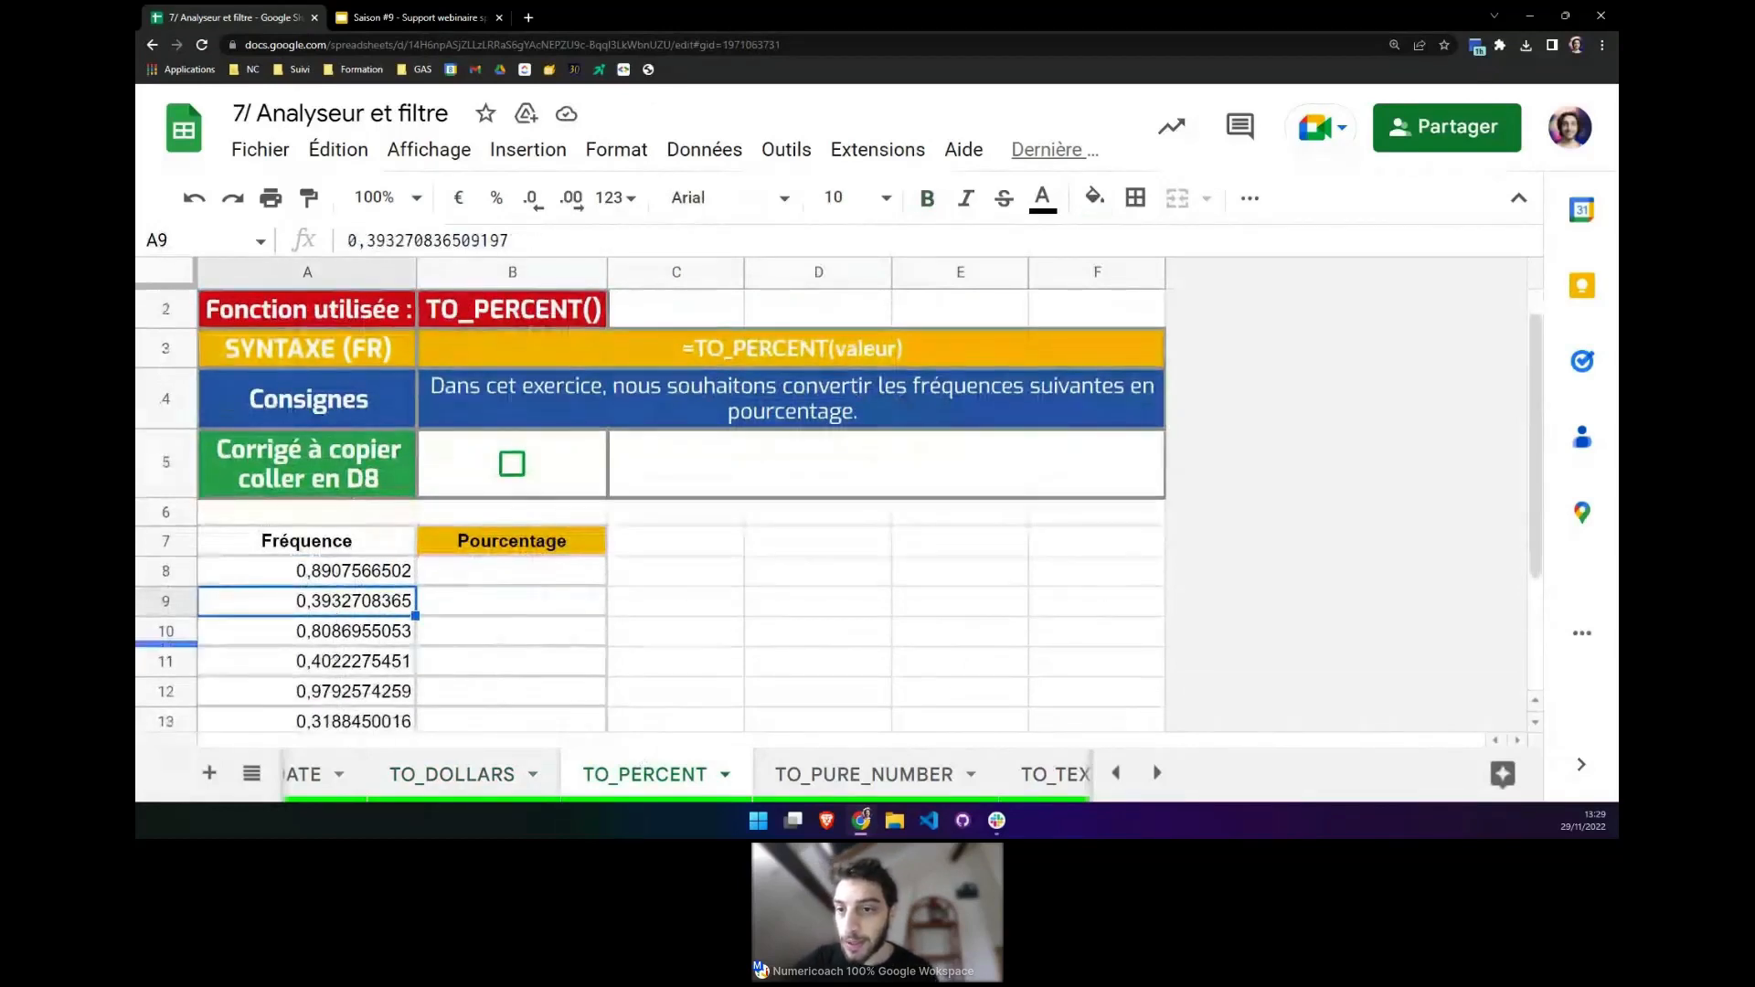
left_click(345, 572)
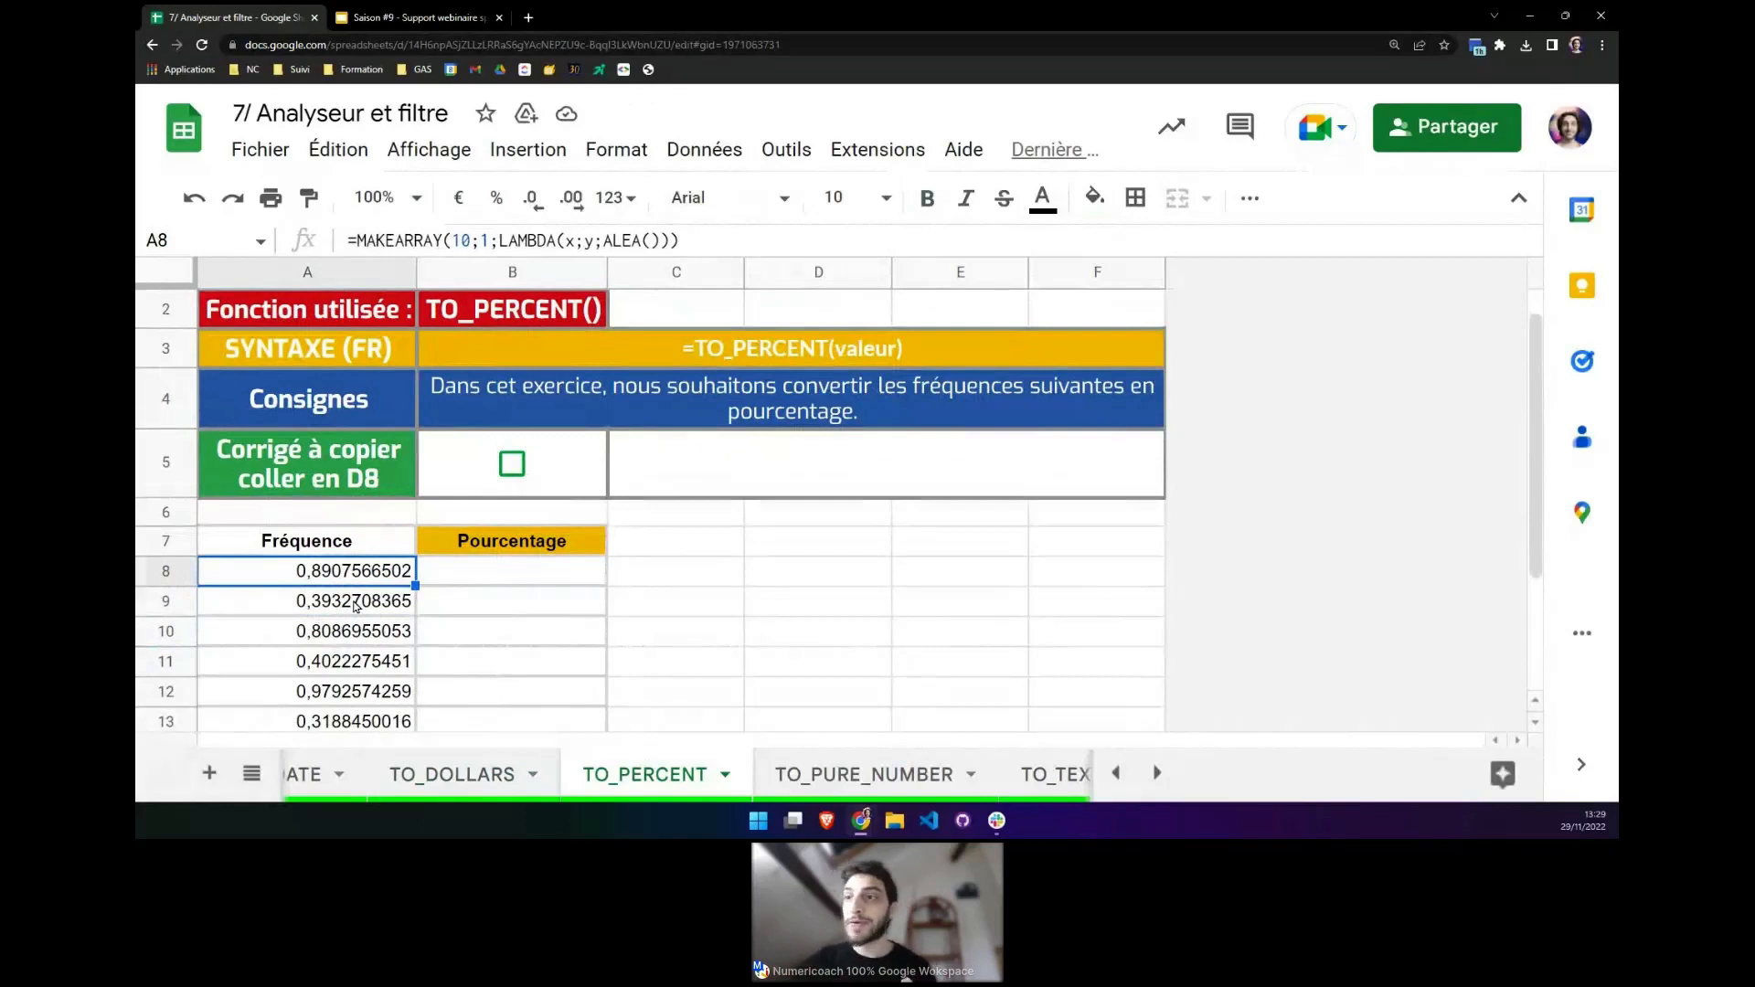
left_click(356, 604)
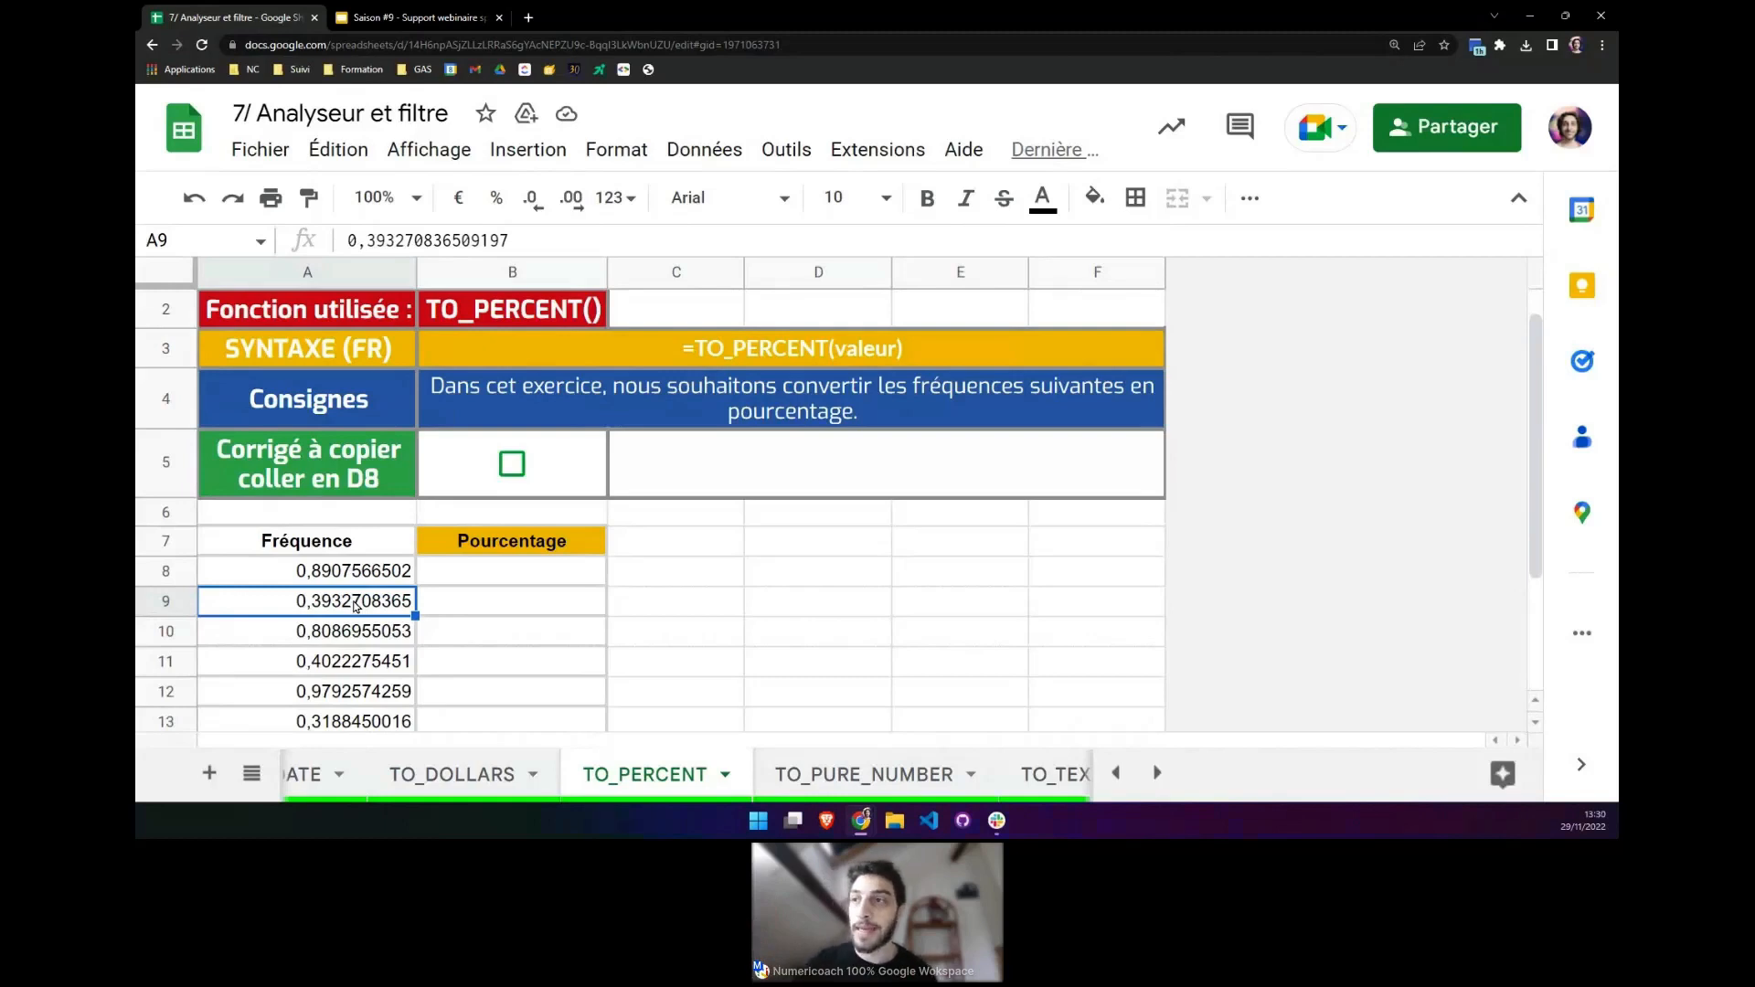
Enter =TO_PERCENT(A8) in B8 and dismiss the autofill suggestion for the cells below.
left_click(472, 564)
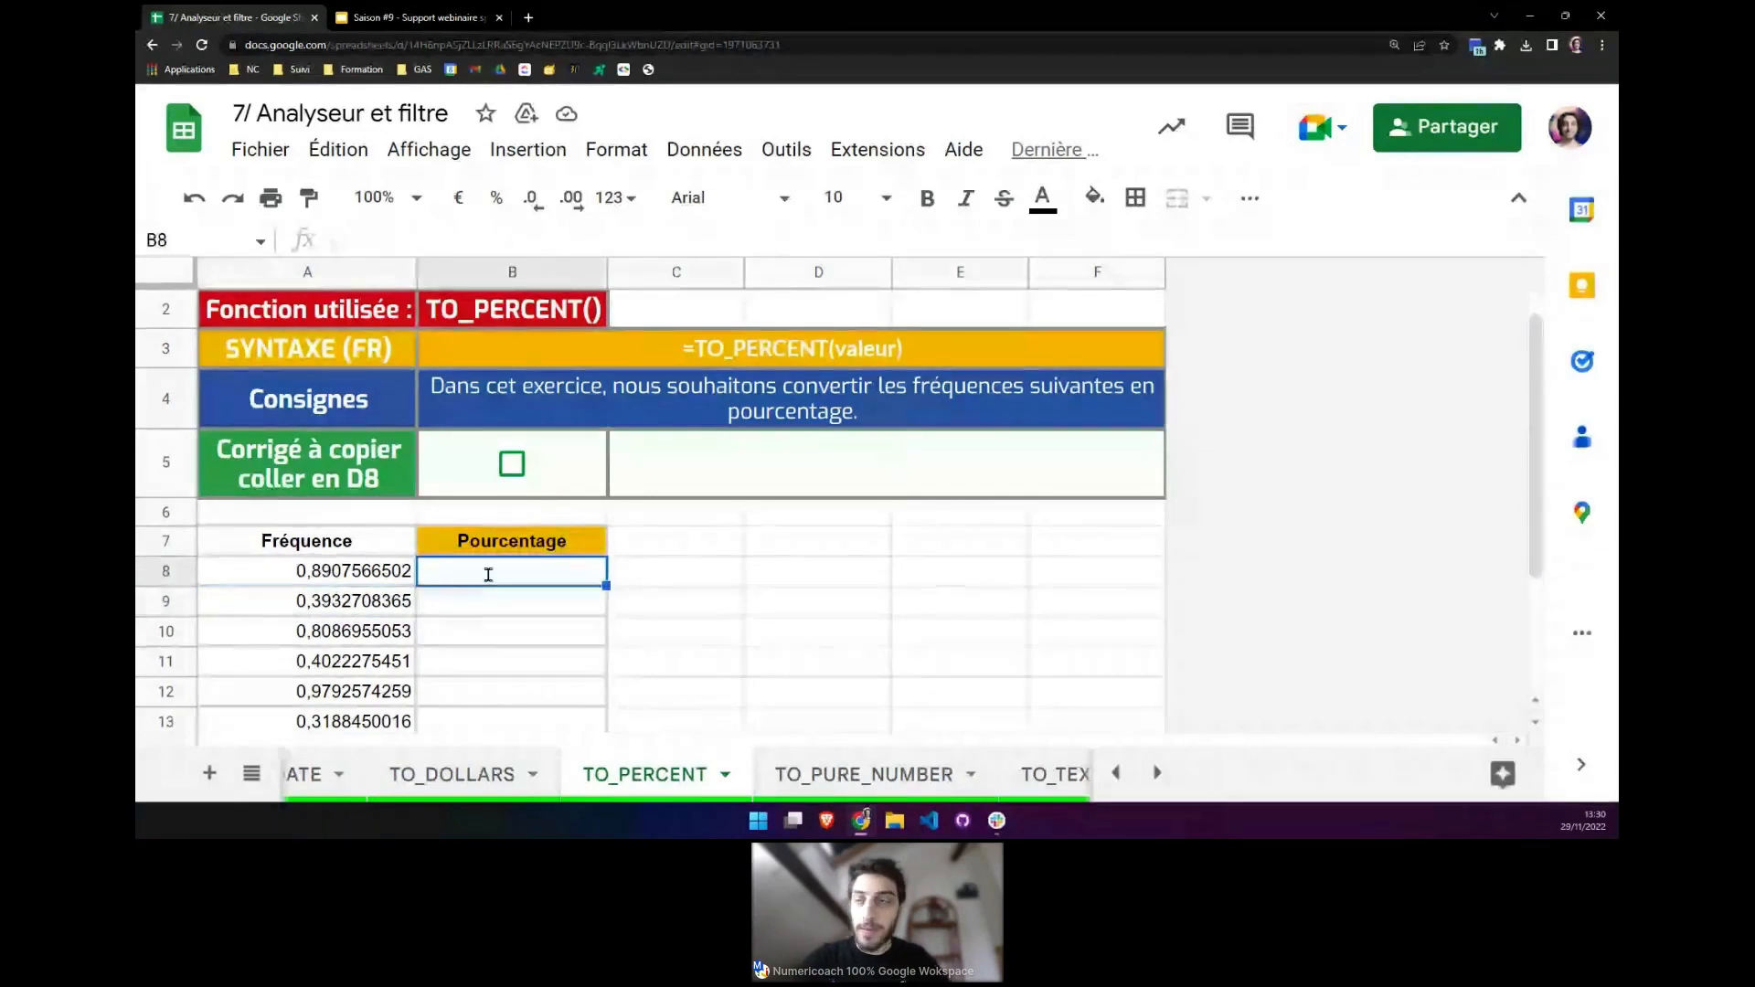
type("=TO_perce")
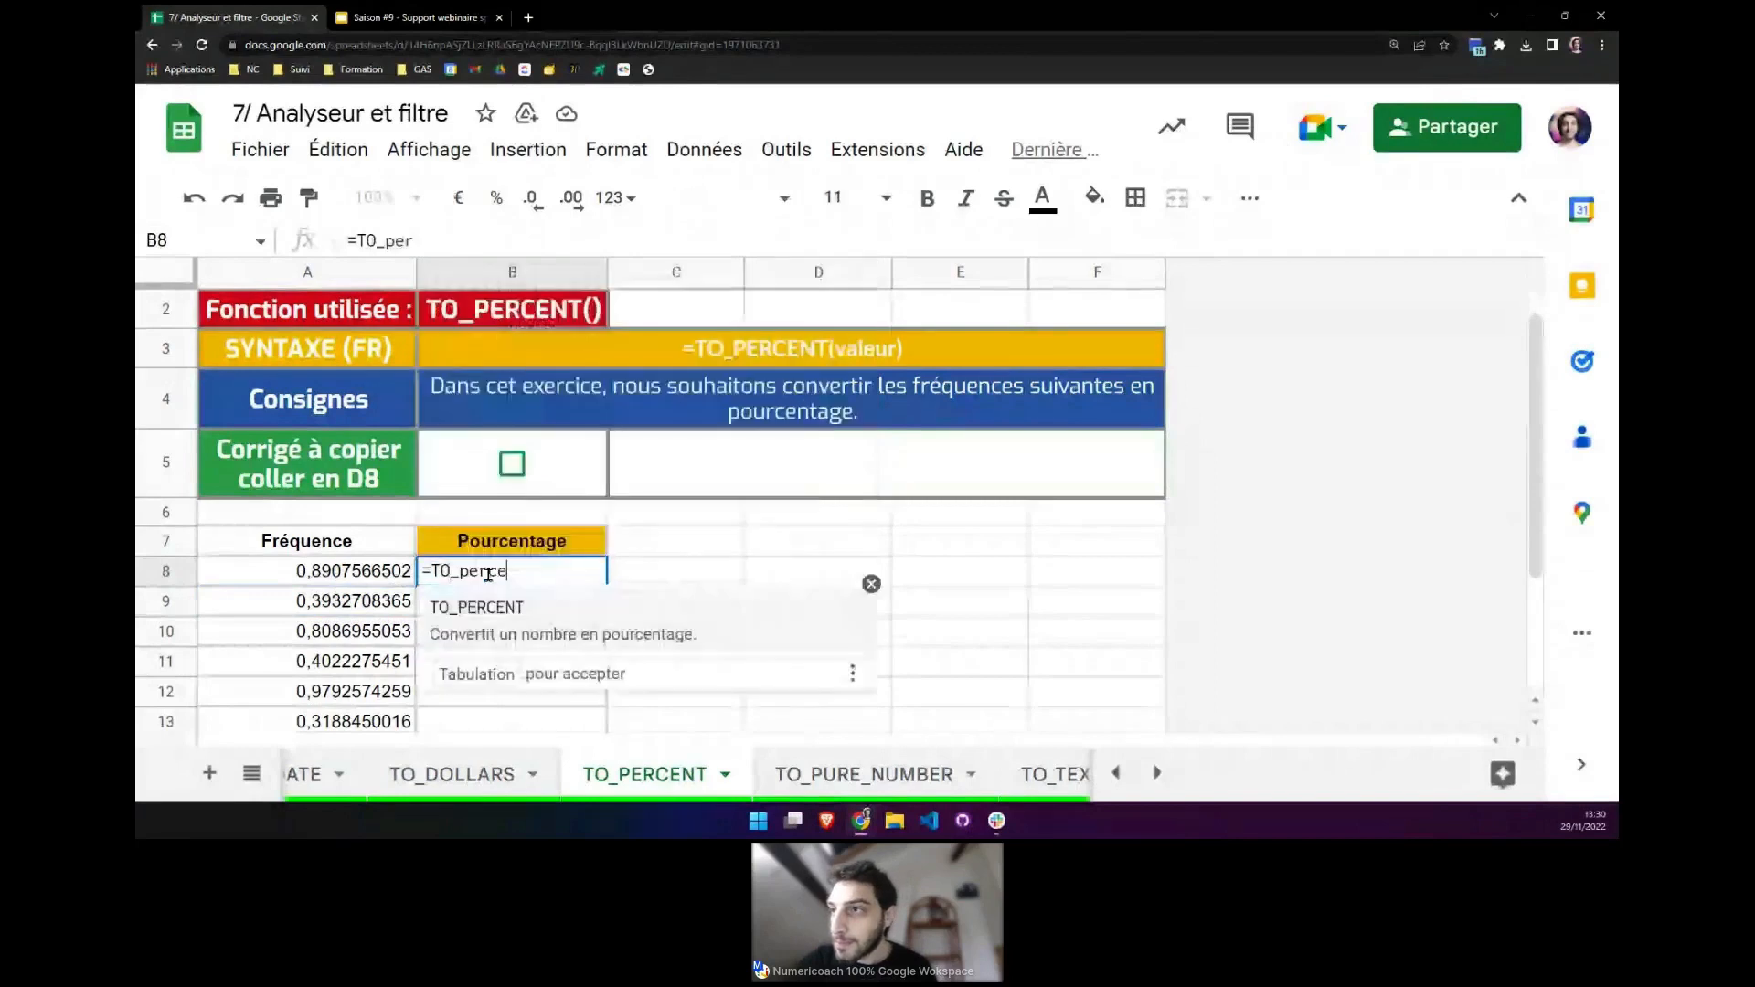
type("n")
key("Tab")
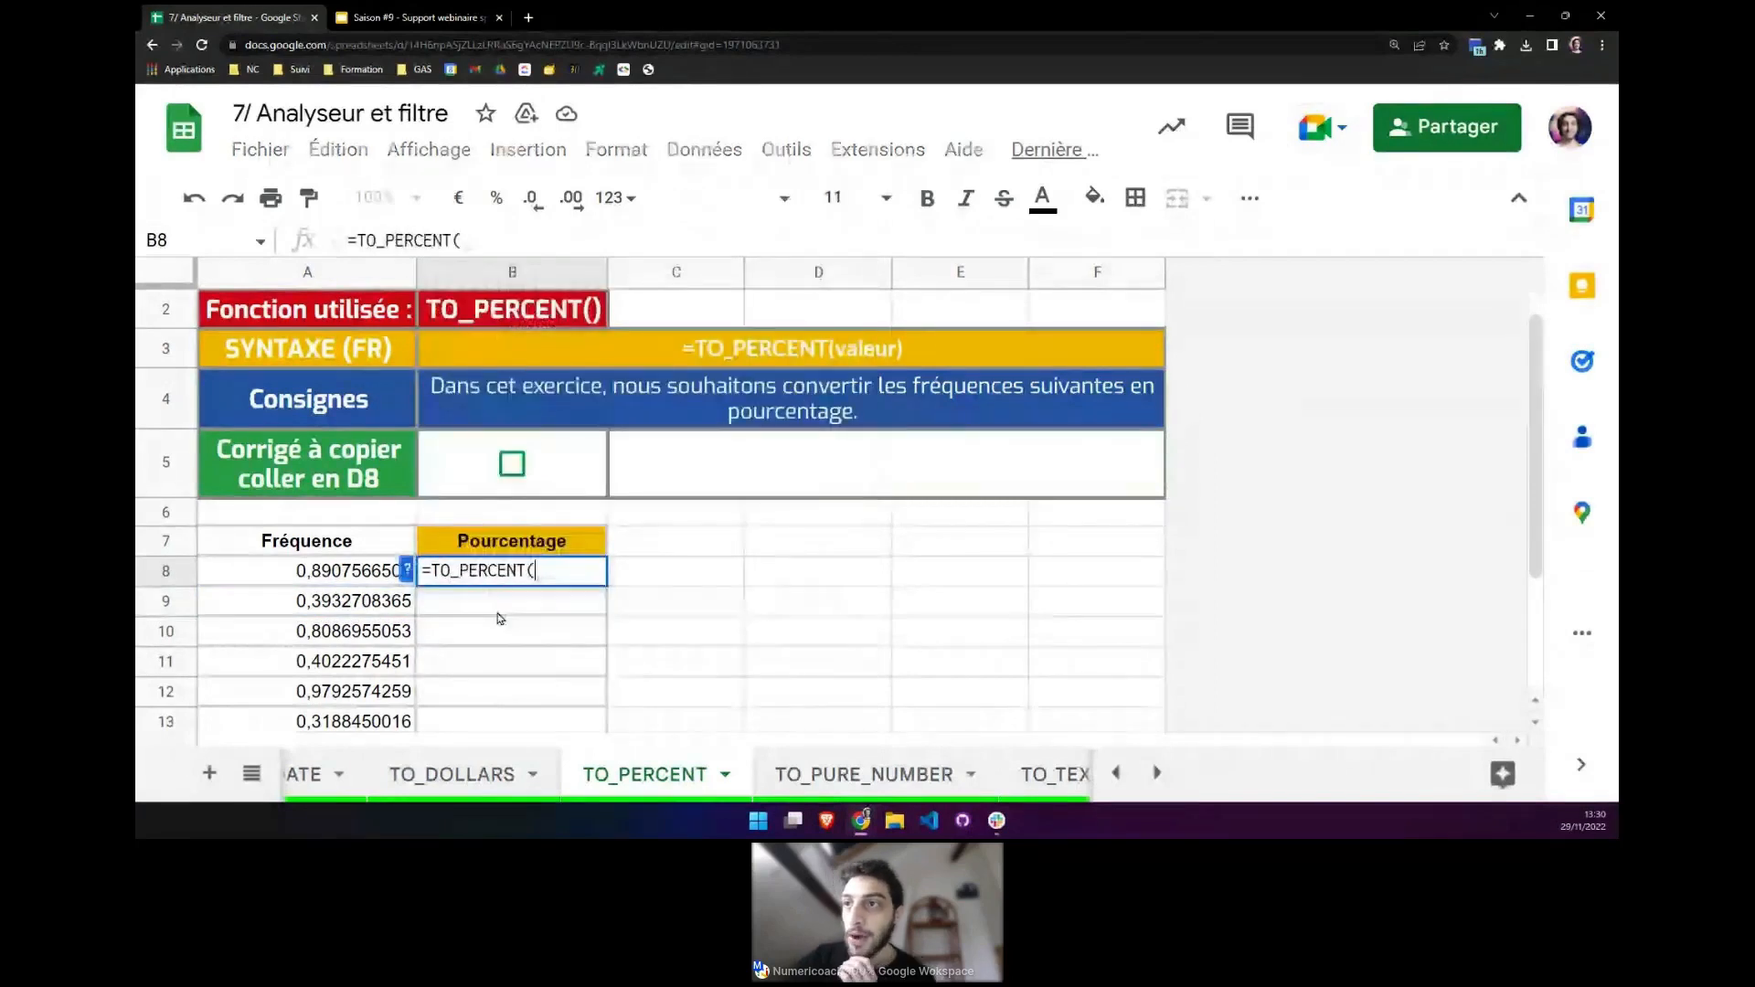
left_click(362, 583)
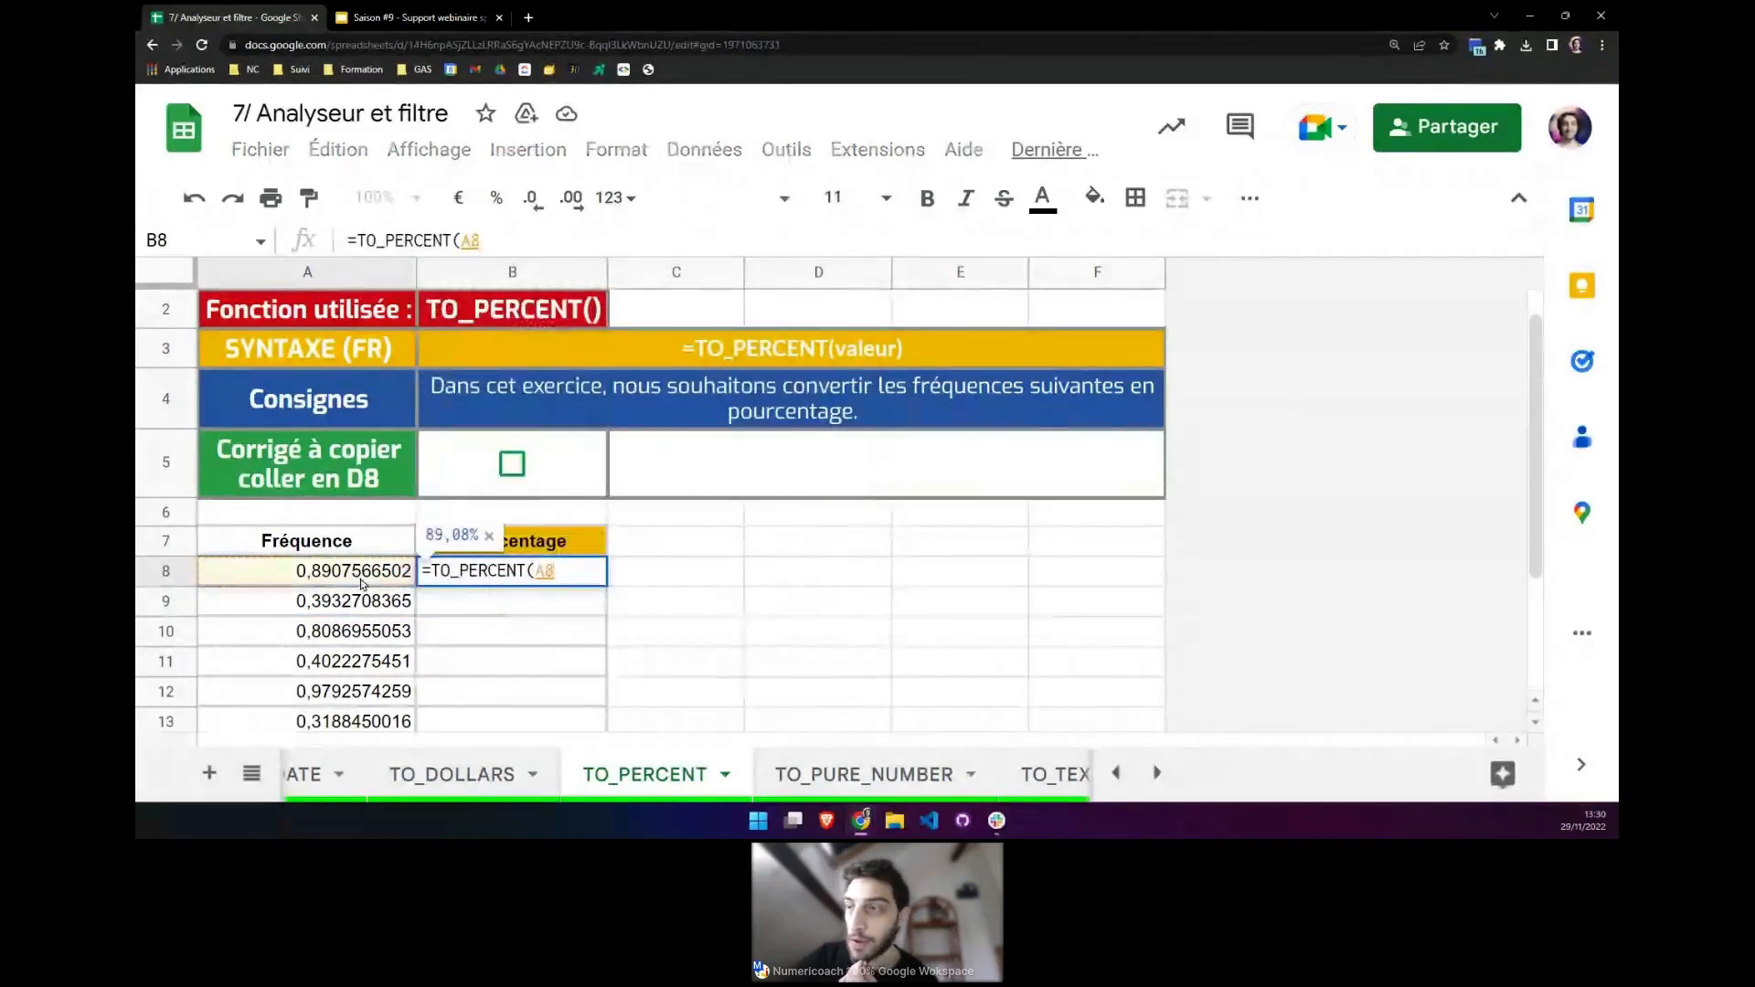
key("Return")
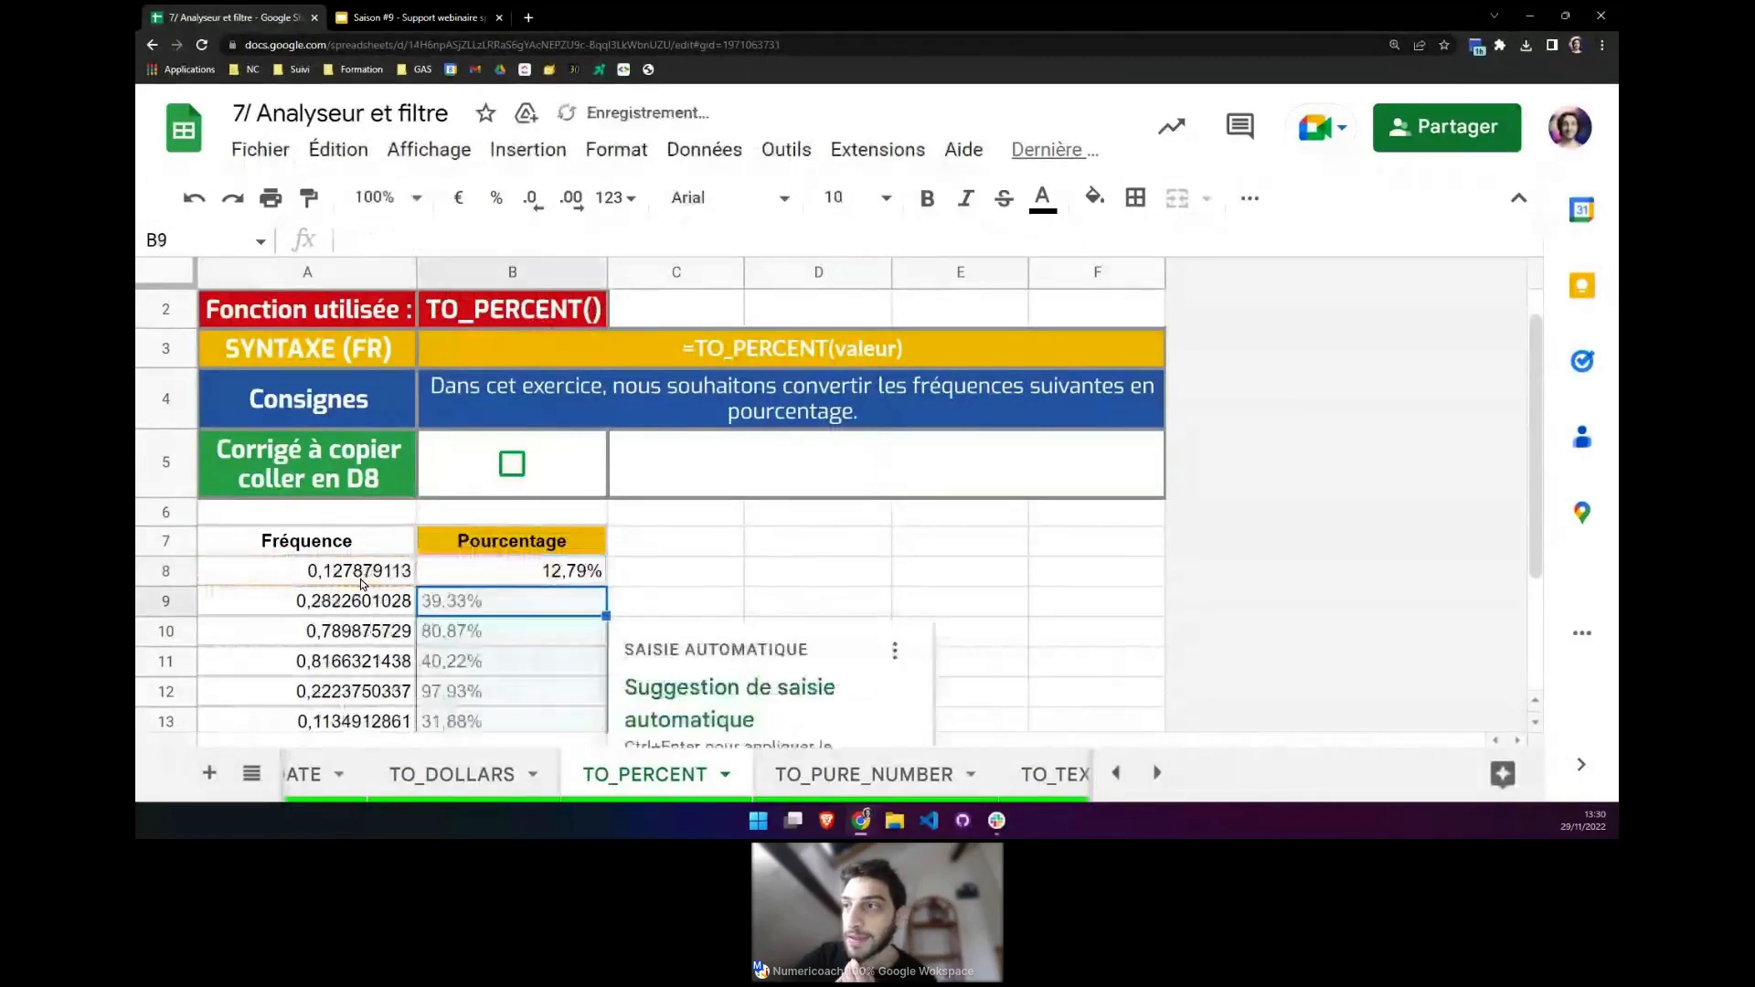
scroll(640, 631, "down", 2)
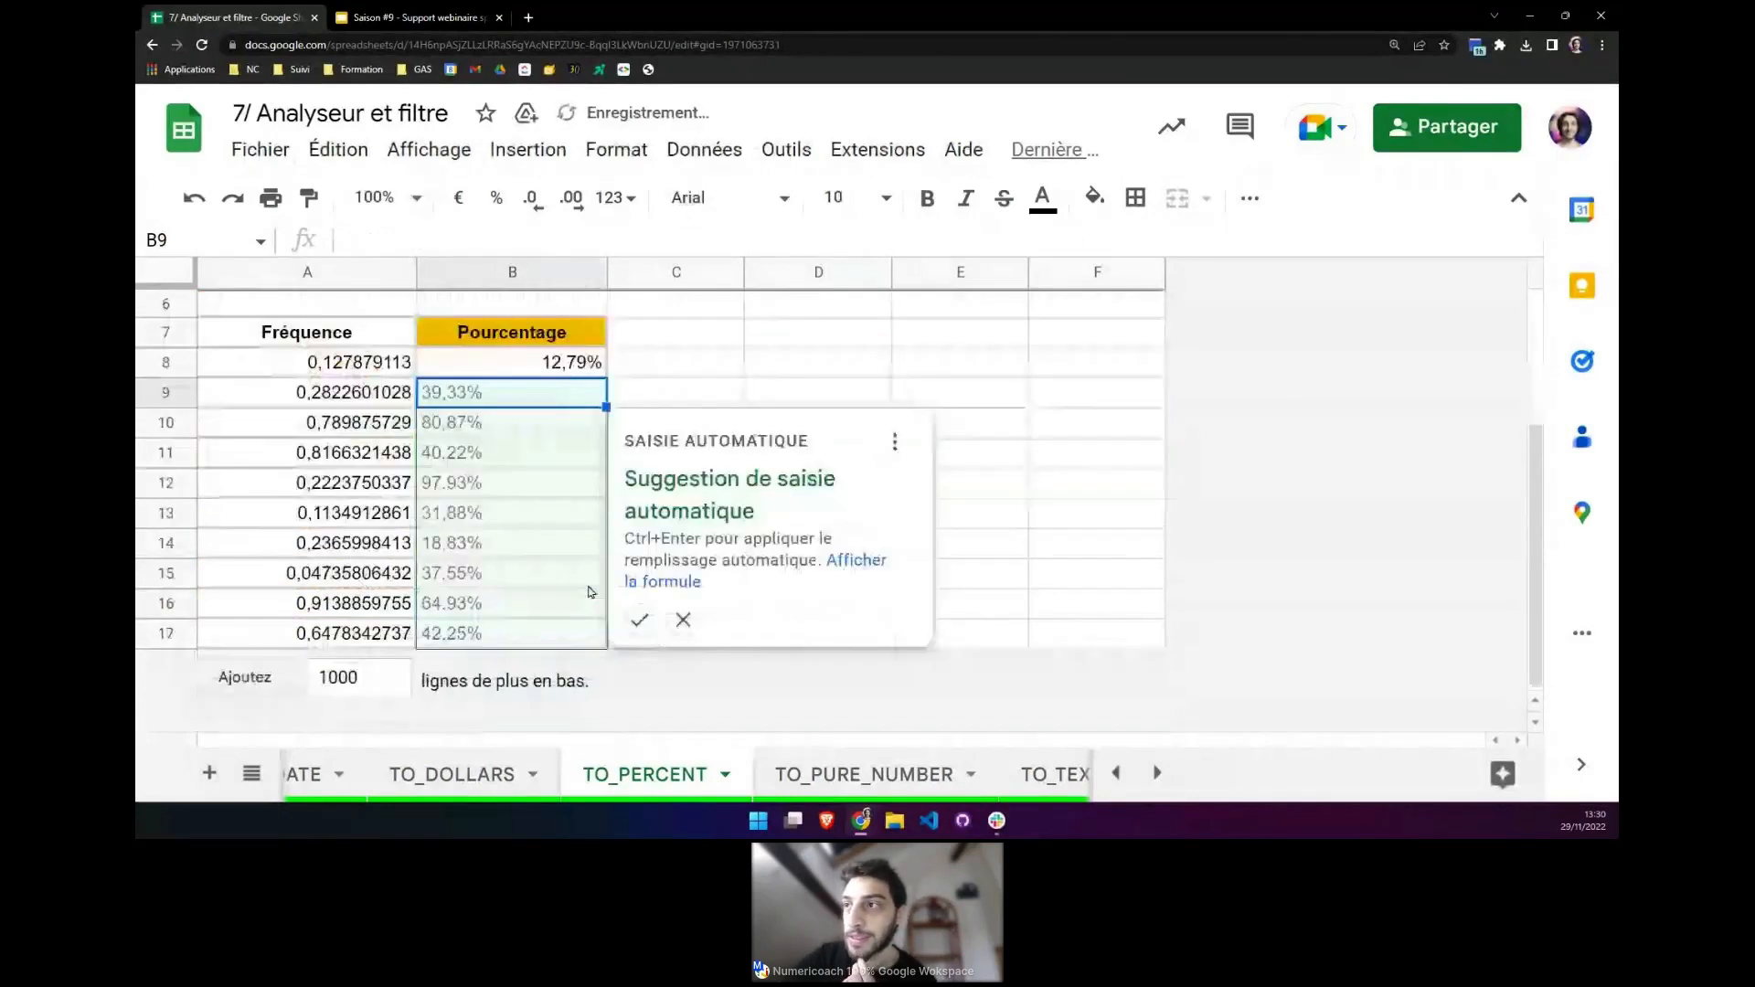
left_click(683, 620)
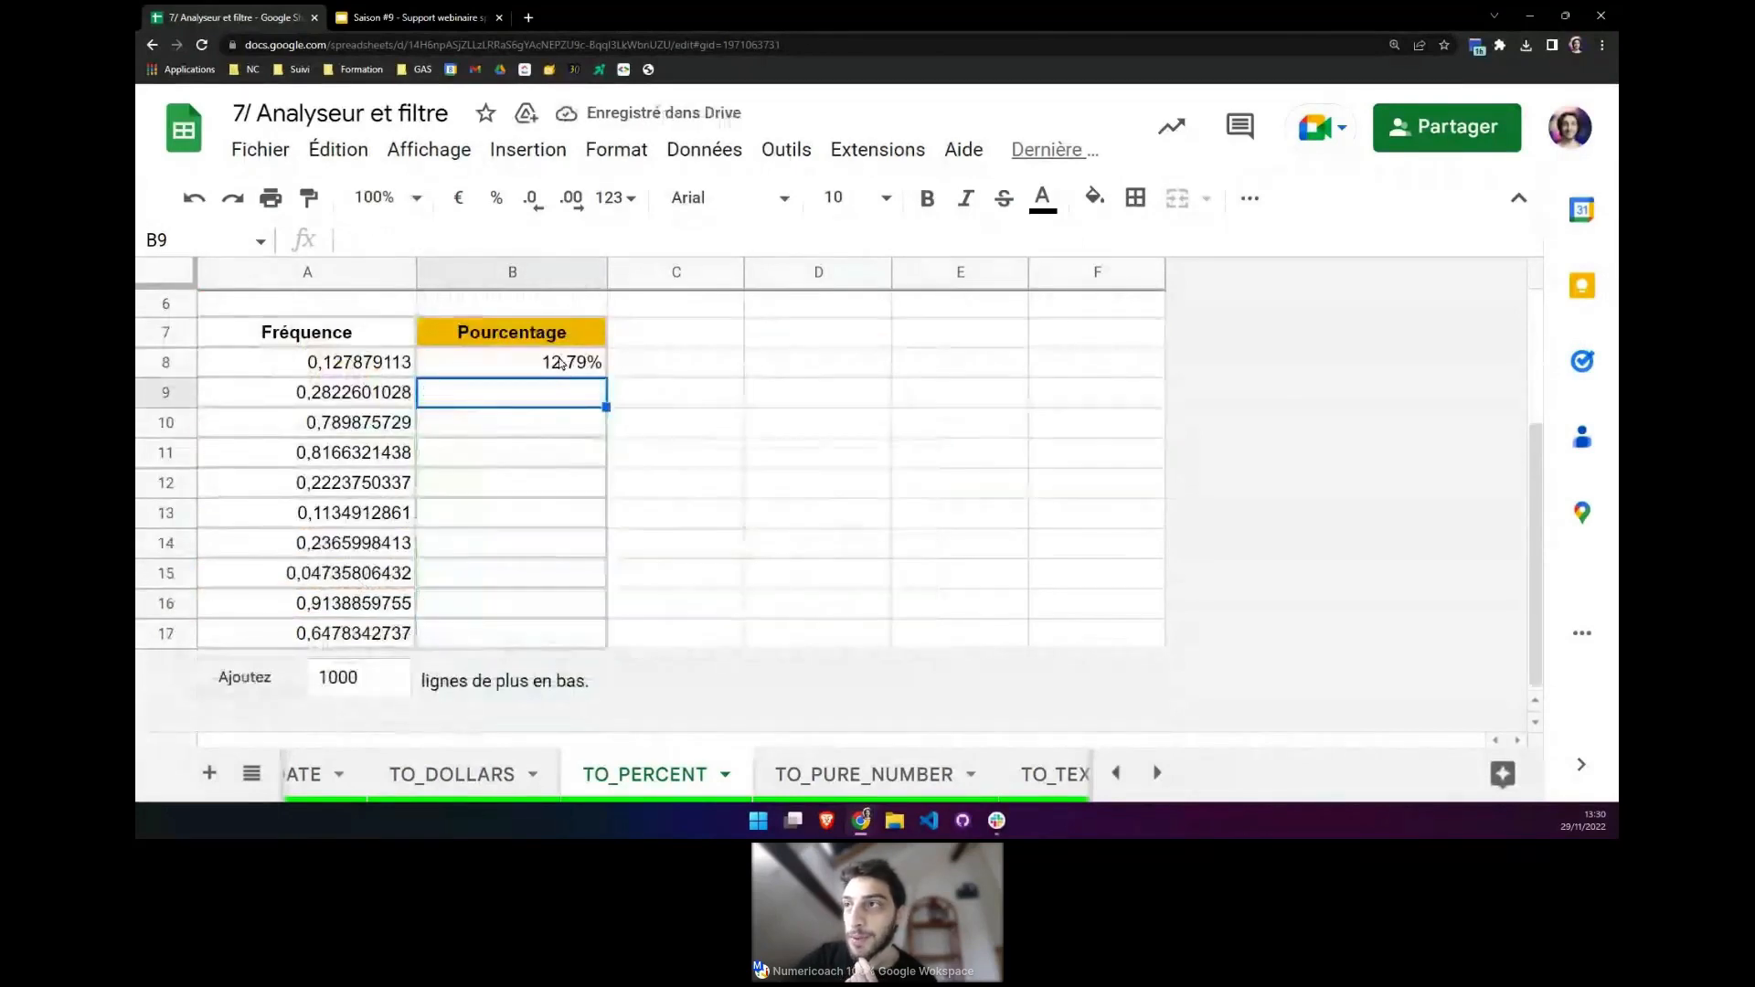
Change the formula in B8 to =ArrayFormula(TO_PERCENT(A8:A)) so it covers the whole Fréquence column.
left_click(512, 362)
left_click(392, 239)
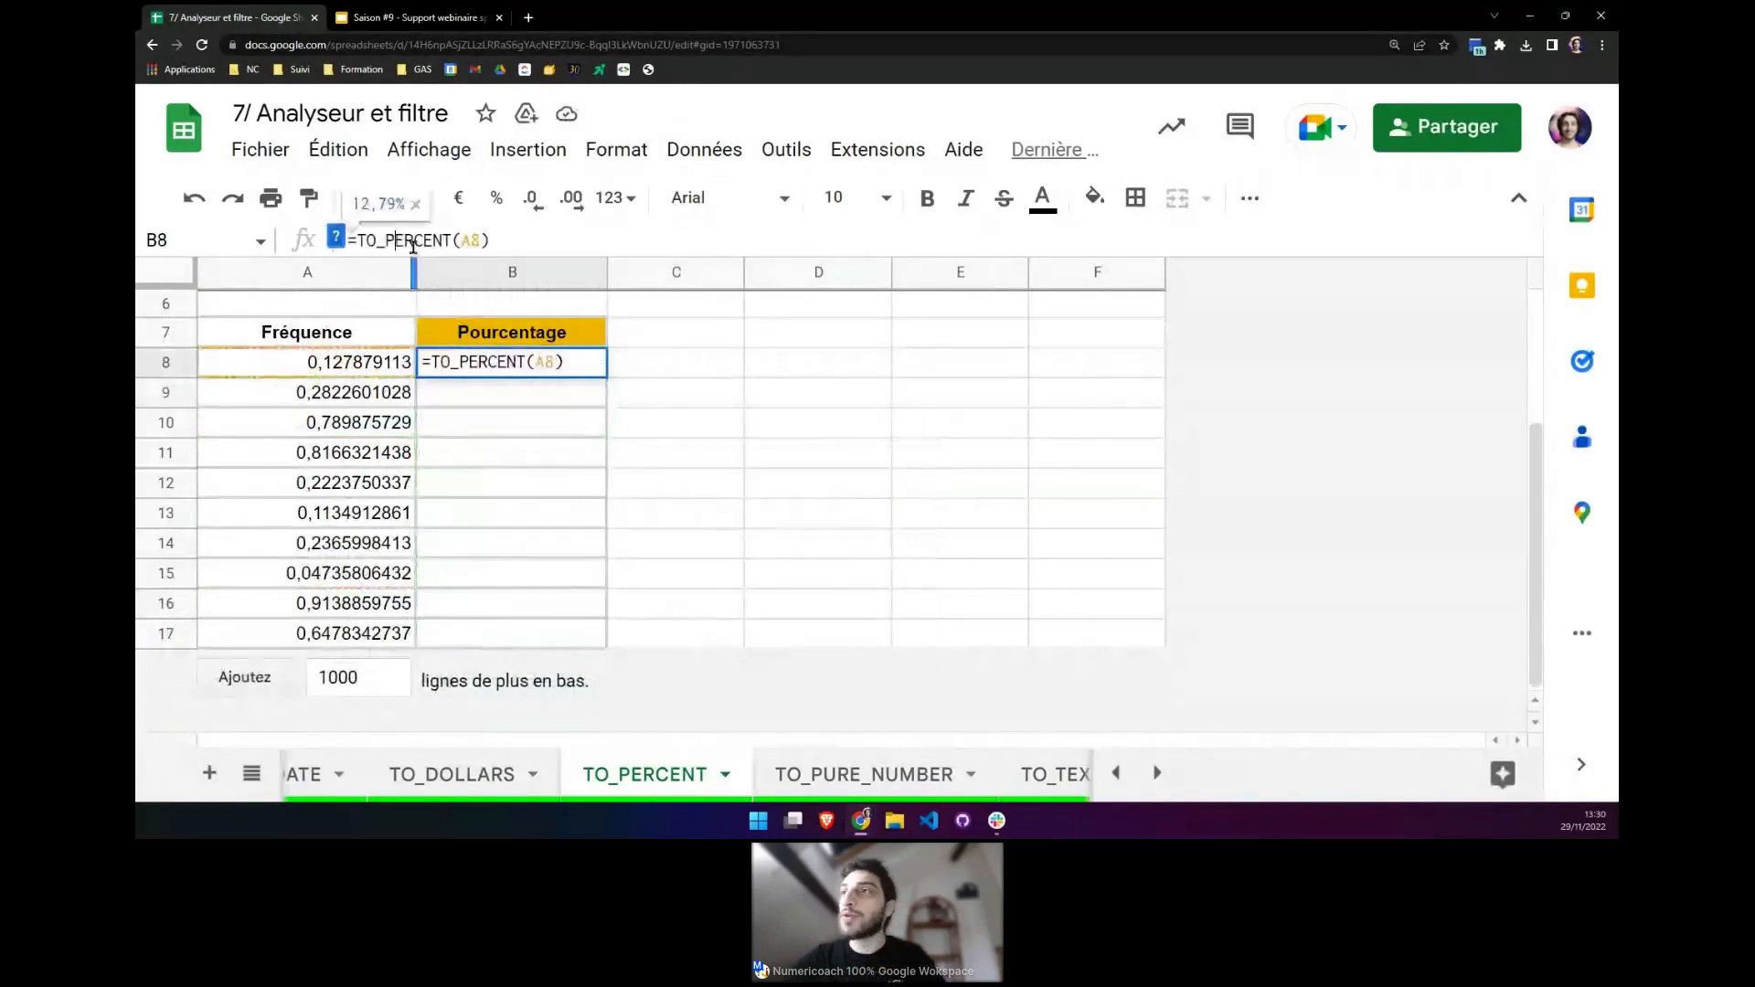
key("ctrl+shift+Return")
left_click(607, 241)
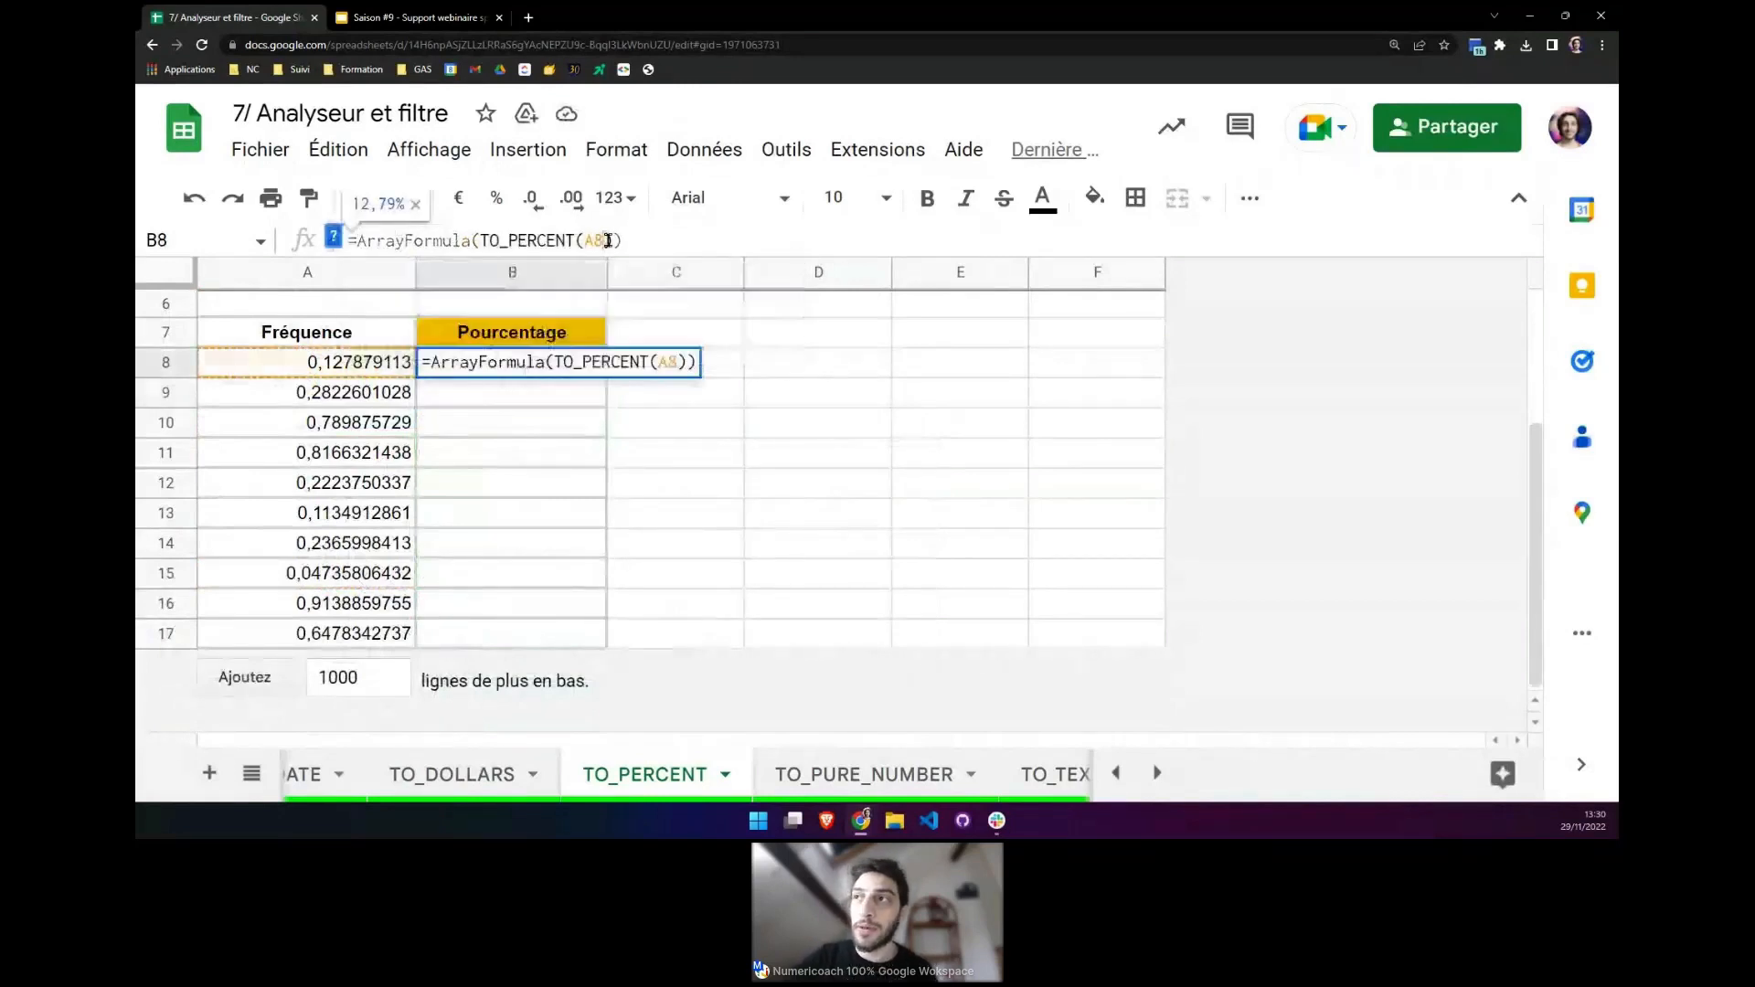
type(":A")
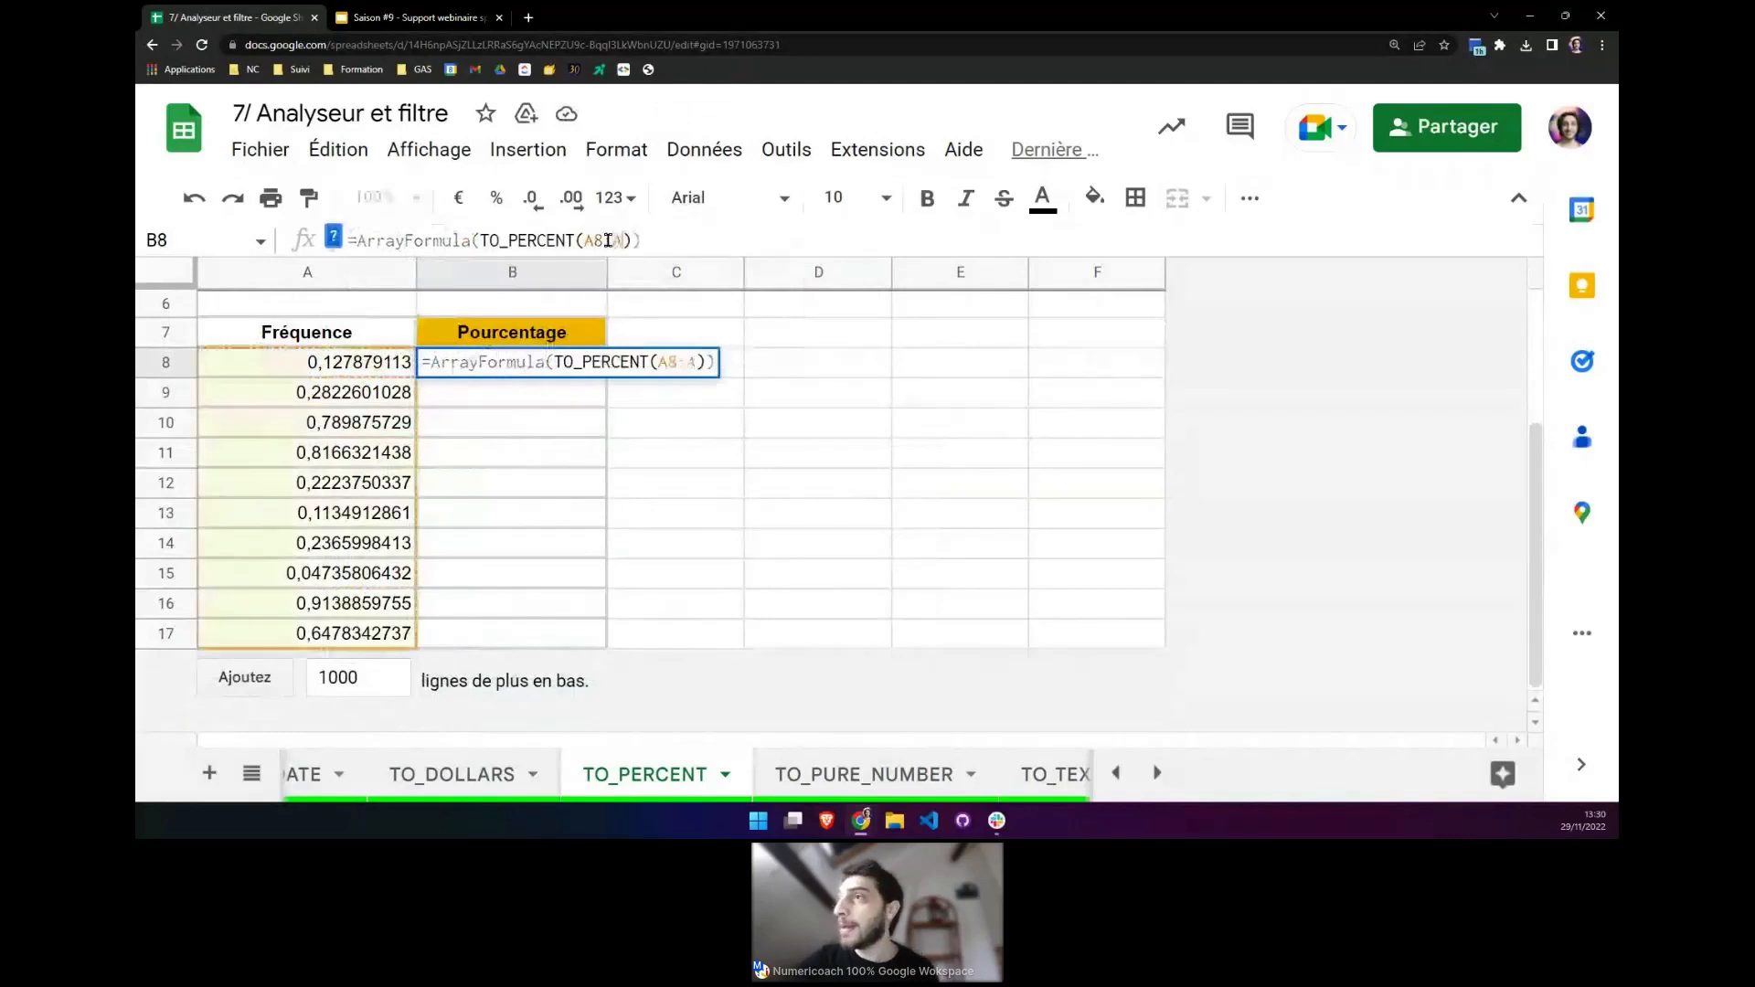
key("Return")
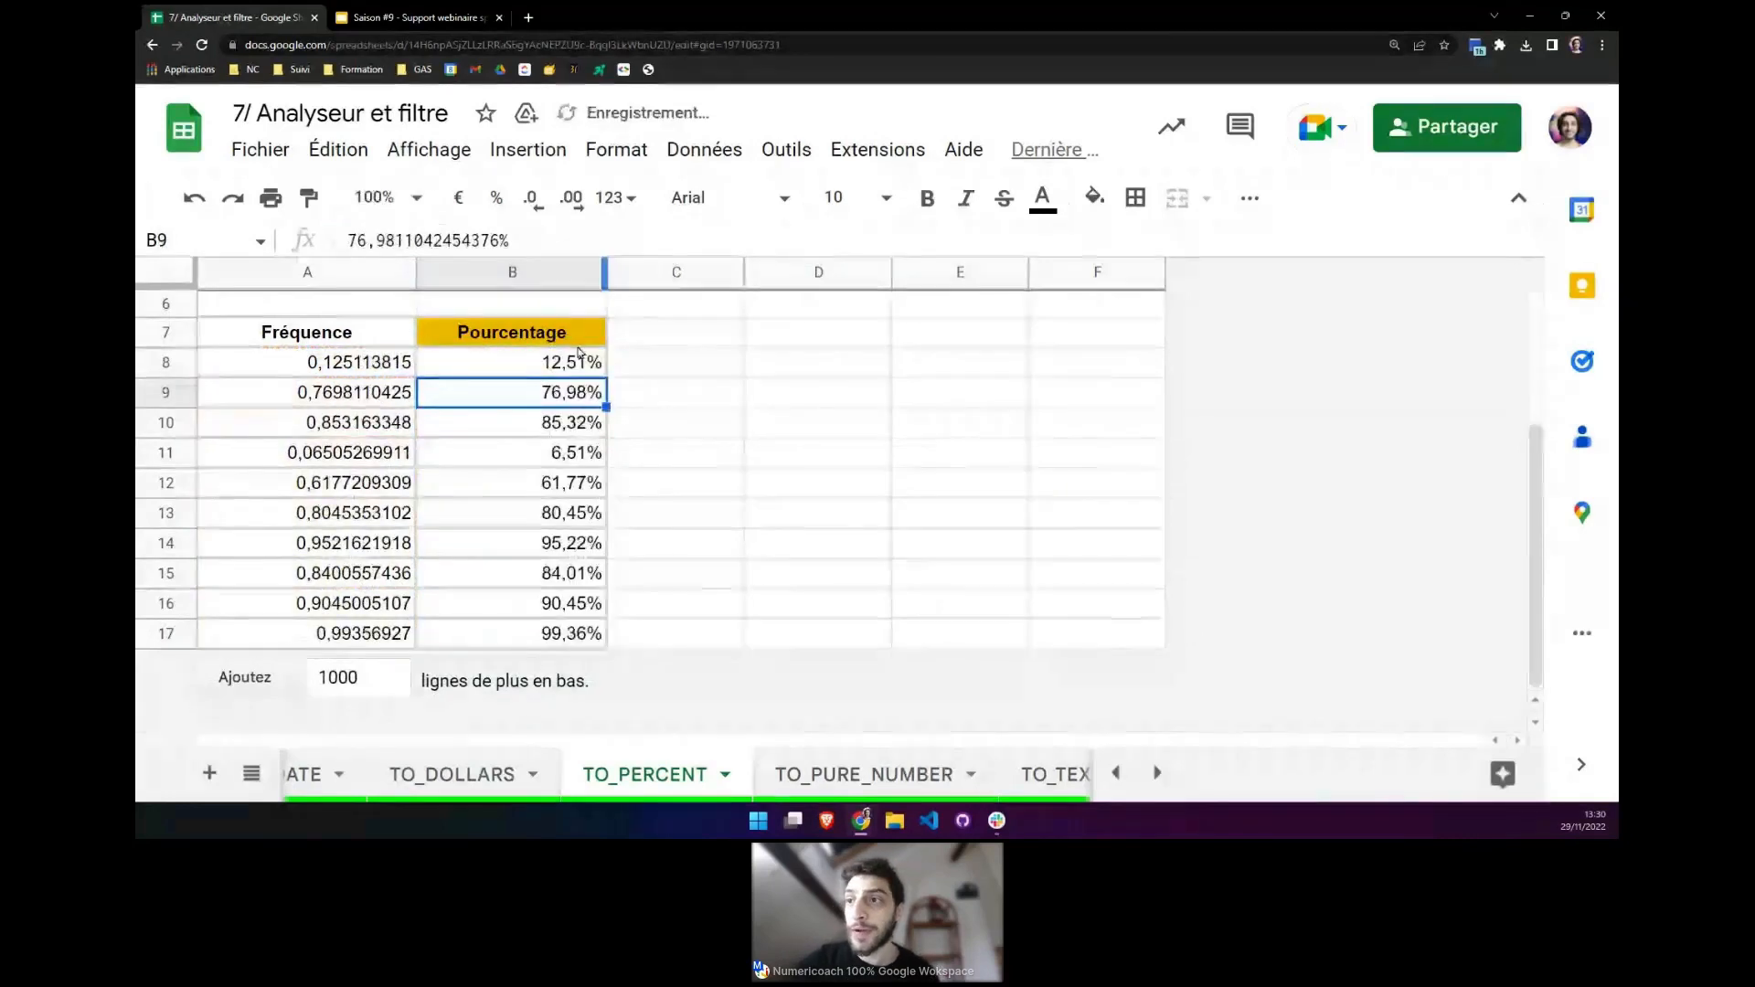
Review the converted percentages in B8:B17, checking the contents of individual cells such as B8 and B9.
left_click_drag(578, 357, 566, 651)
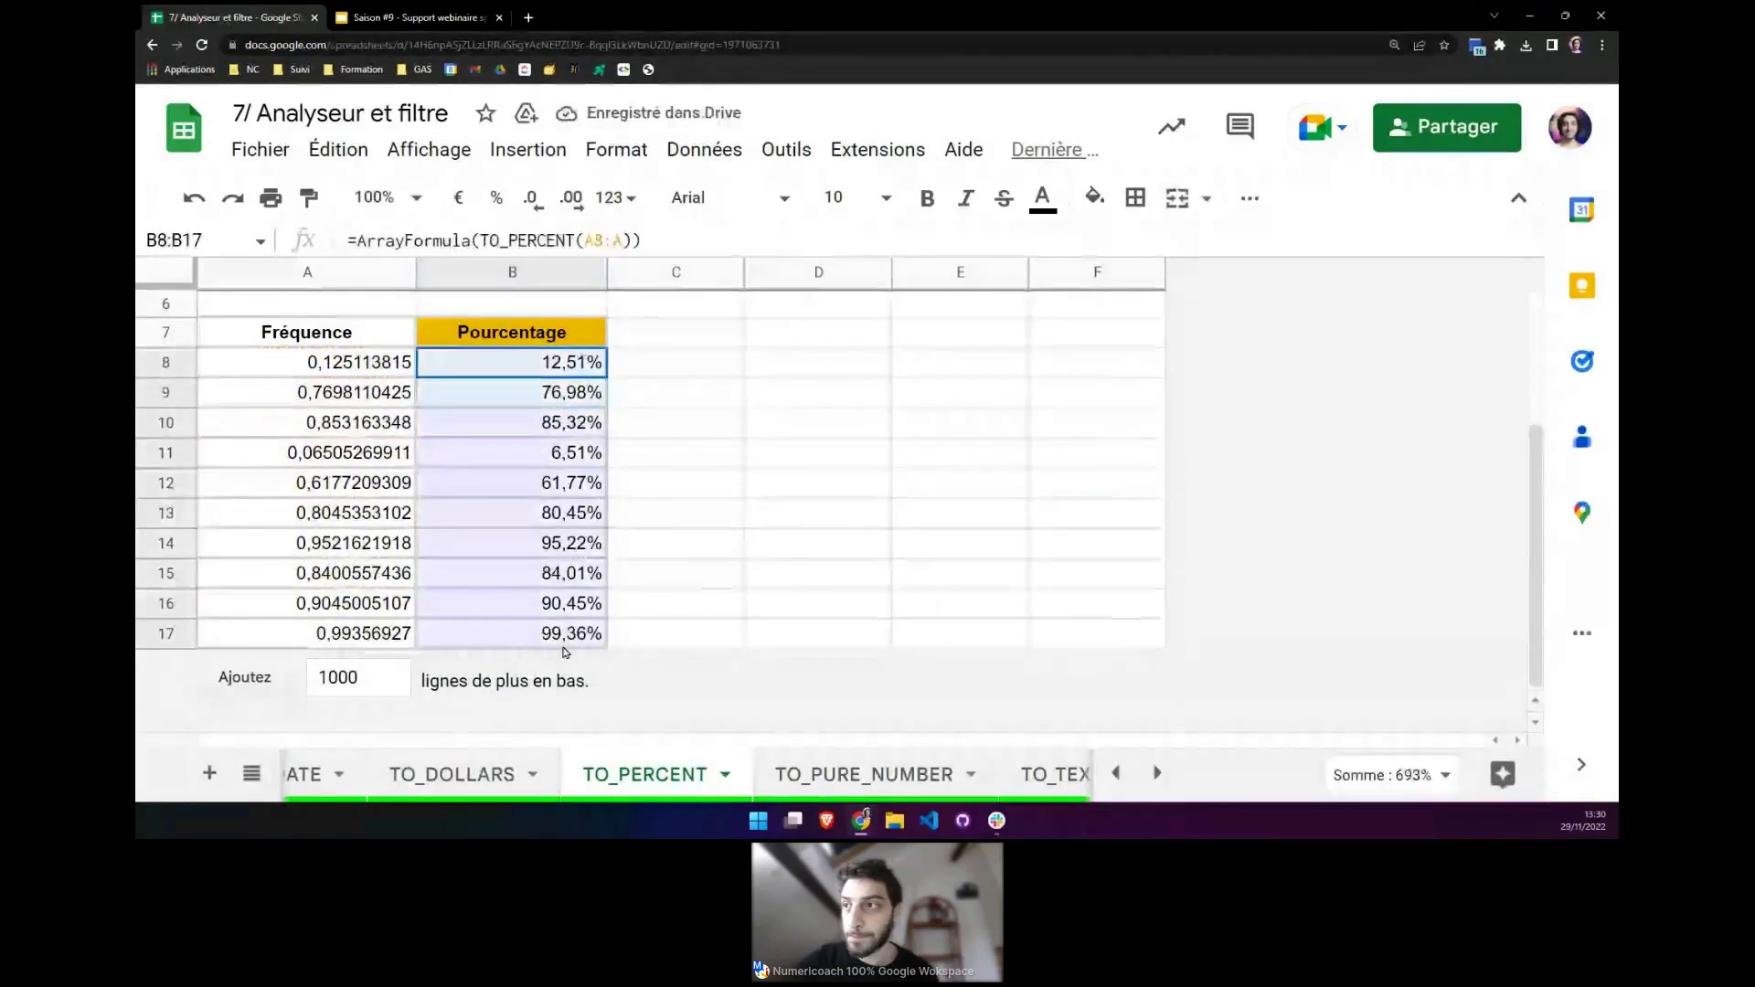
left_click(548, 603)
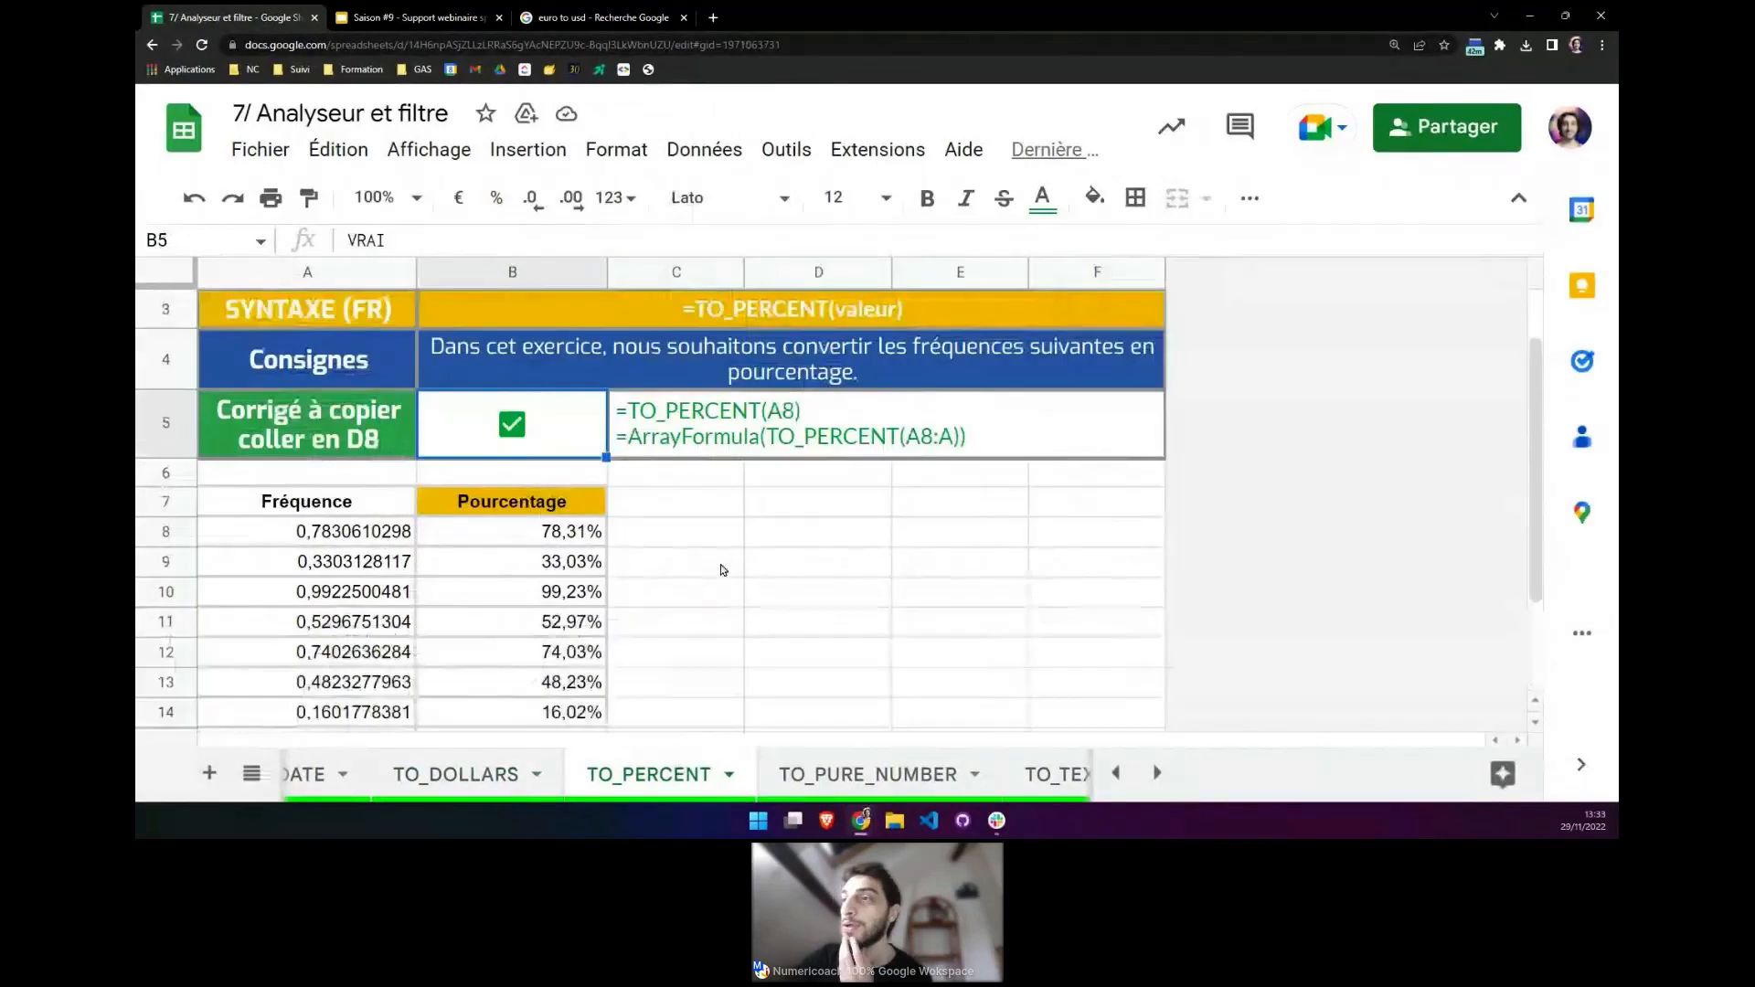
scroll(722, 569, "down", 3)
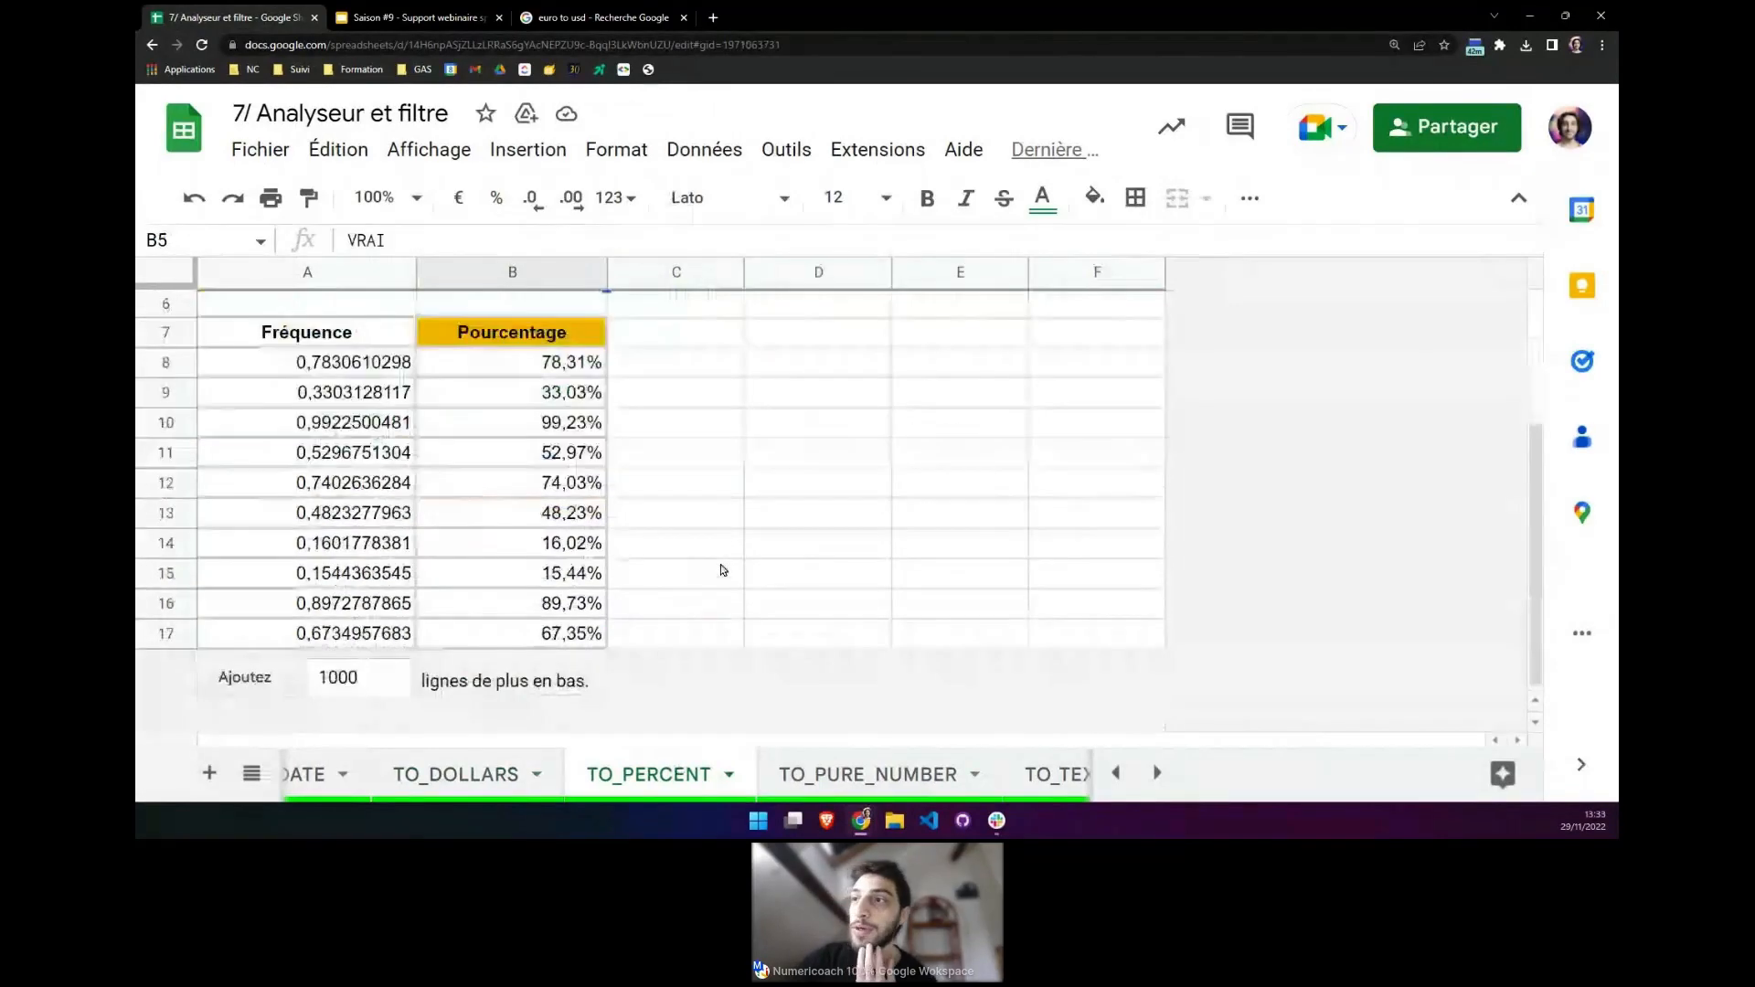
left_click(558, 365)
left_click(544, 399)
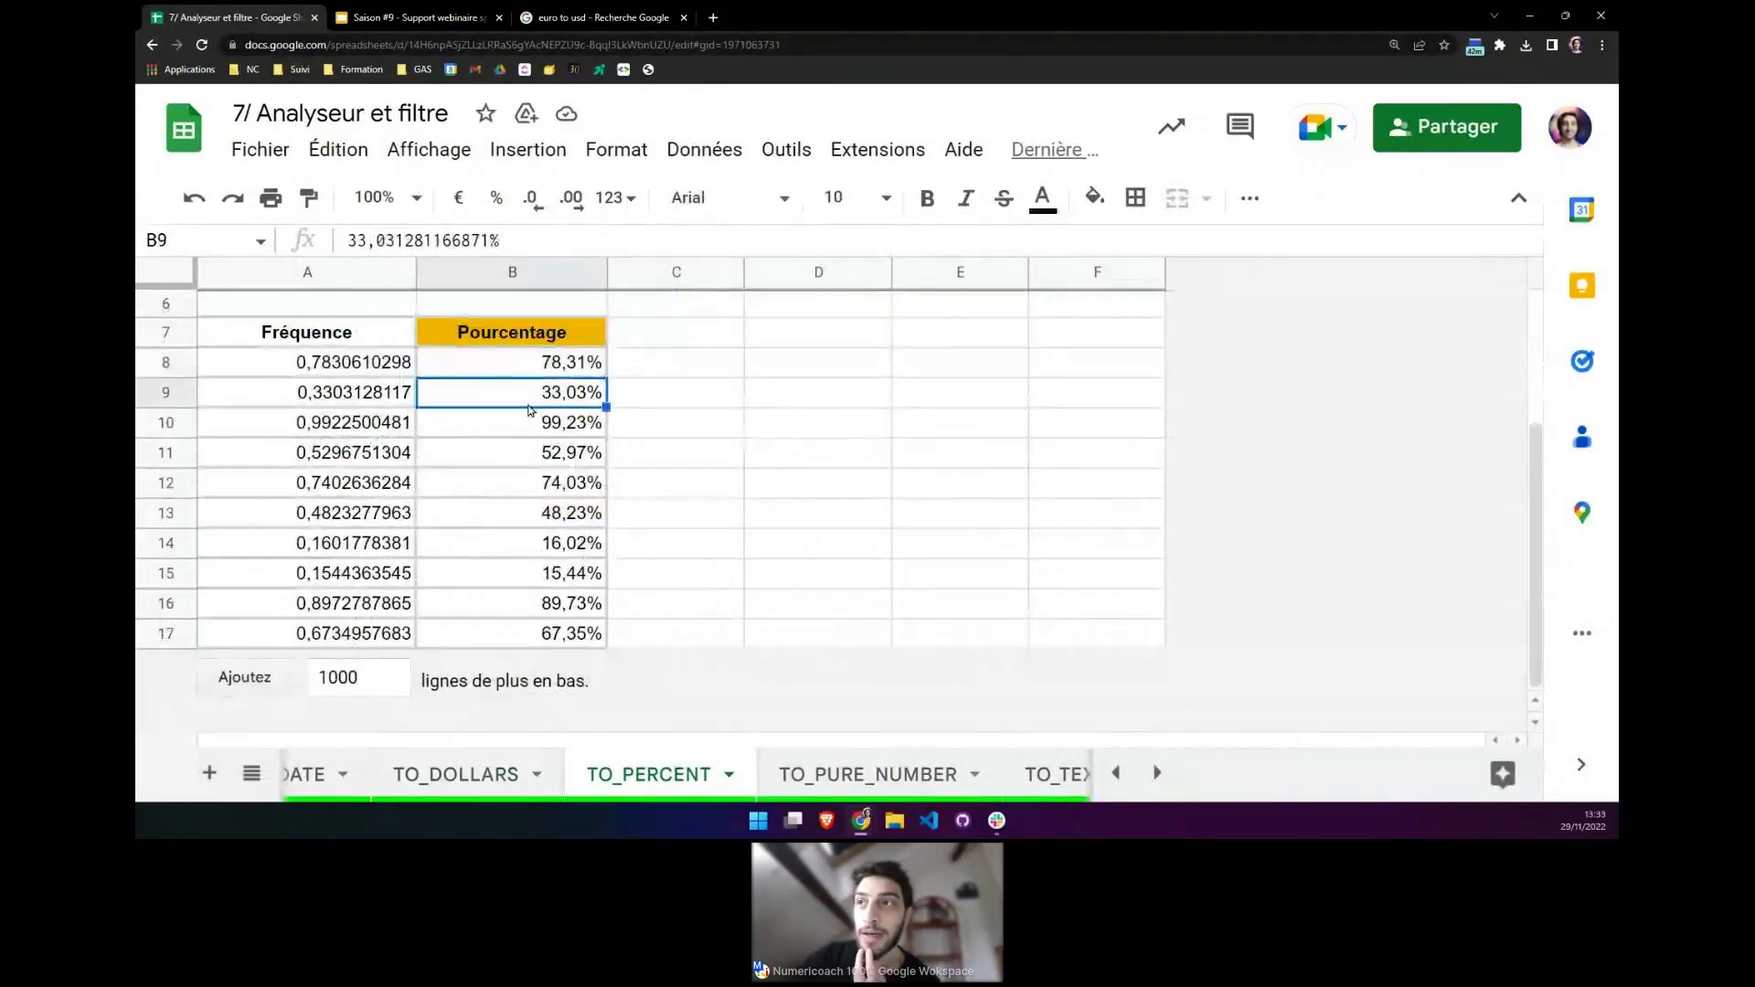
Try the Pourcentage number format on A8 after browsing the available number formats, then undo it.
left_click(384, 370)
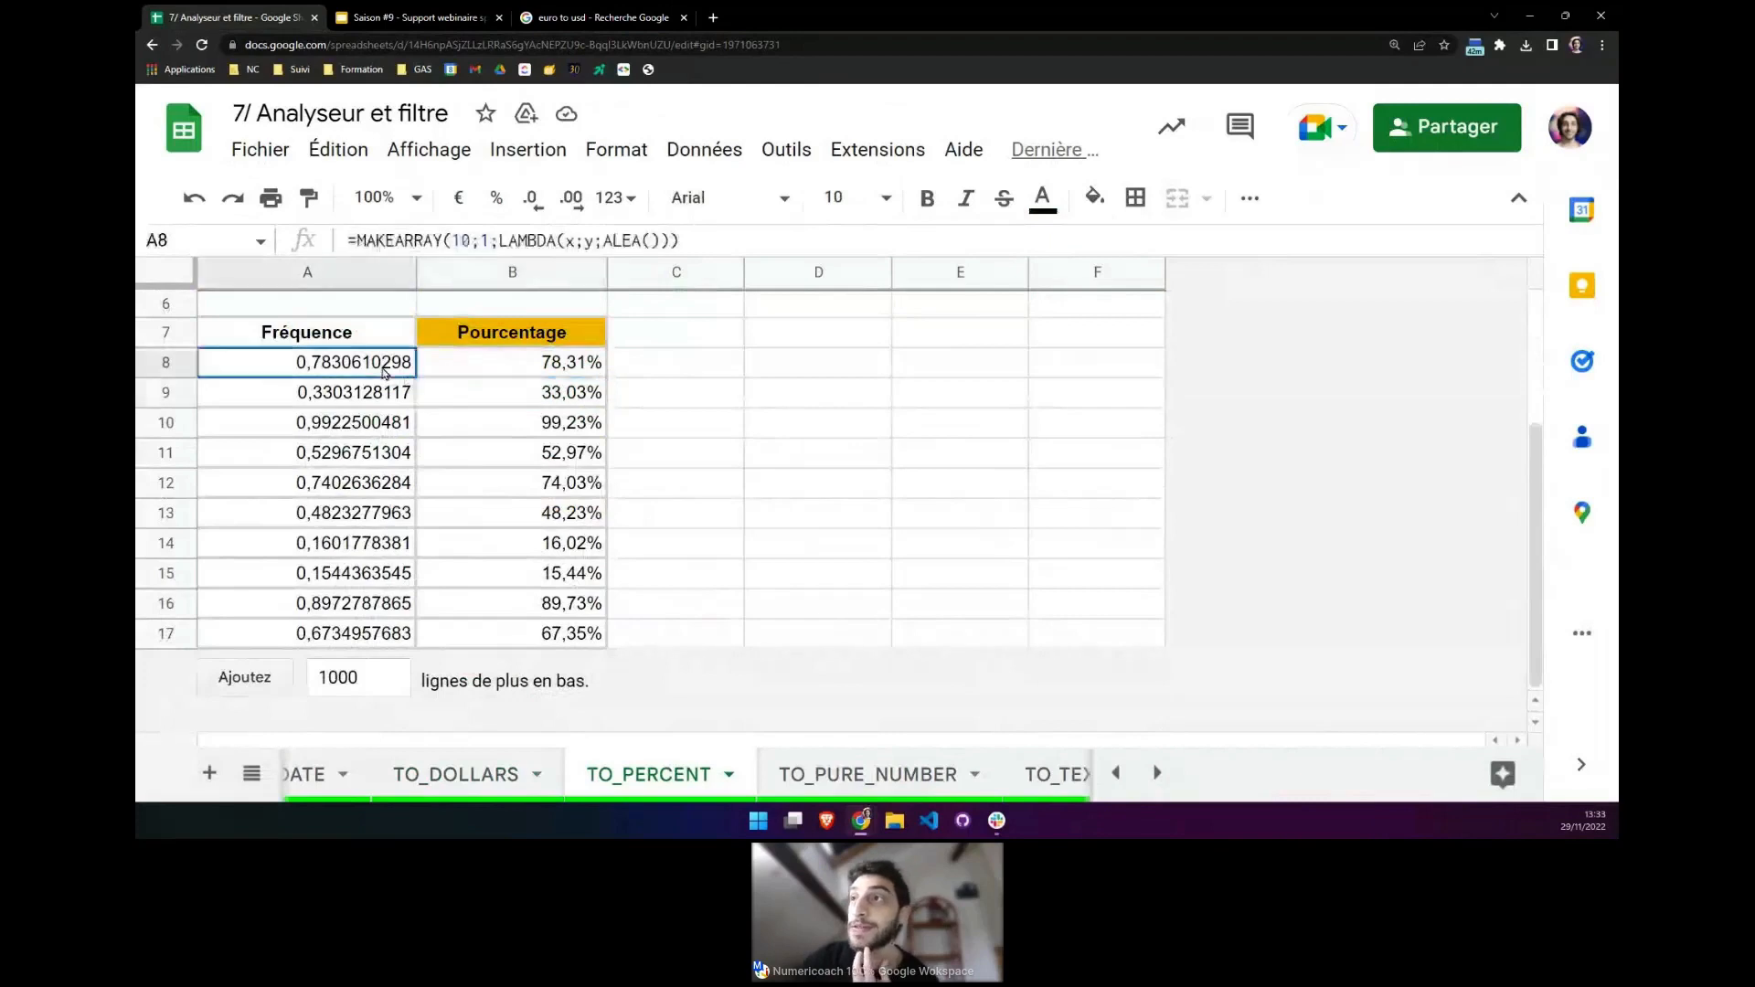
left_click(629, 154)
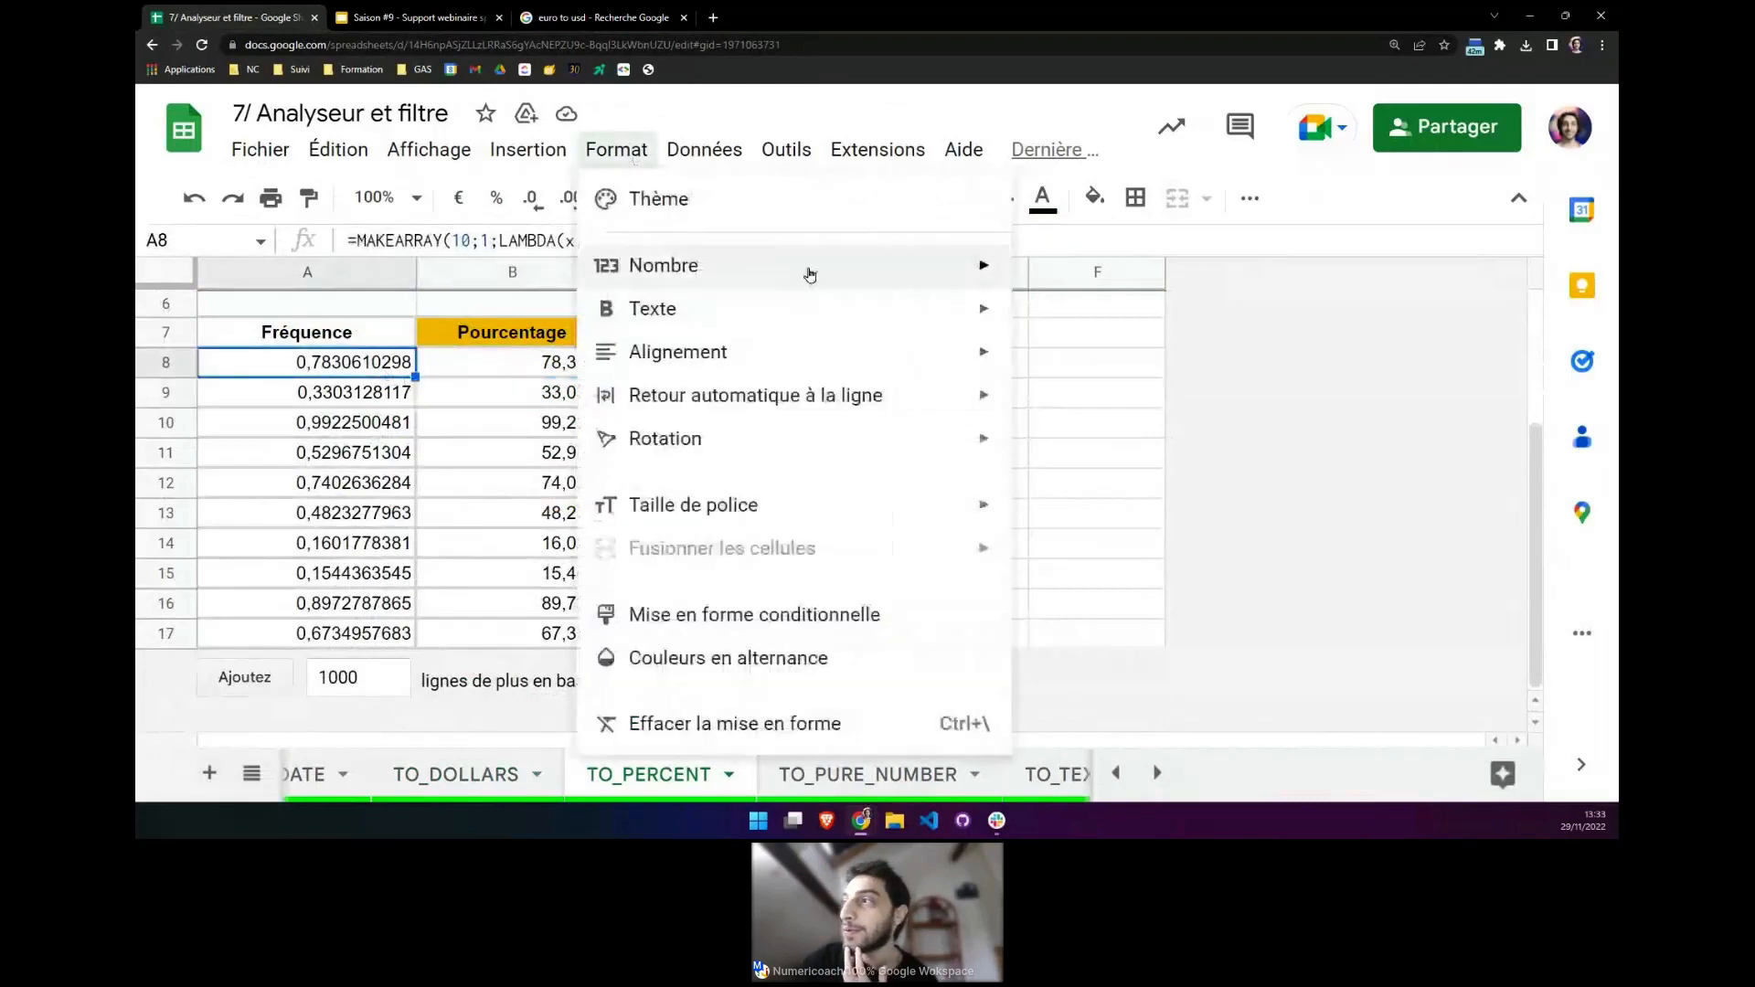
mouse_move(809, 274)
scroll(1198, 595, "down", 2)
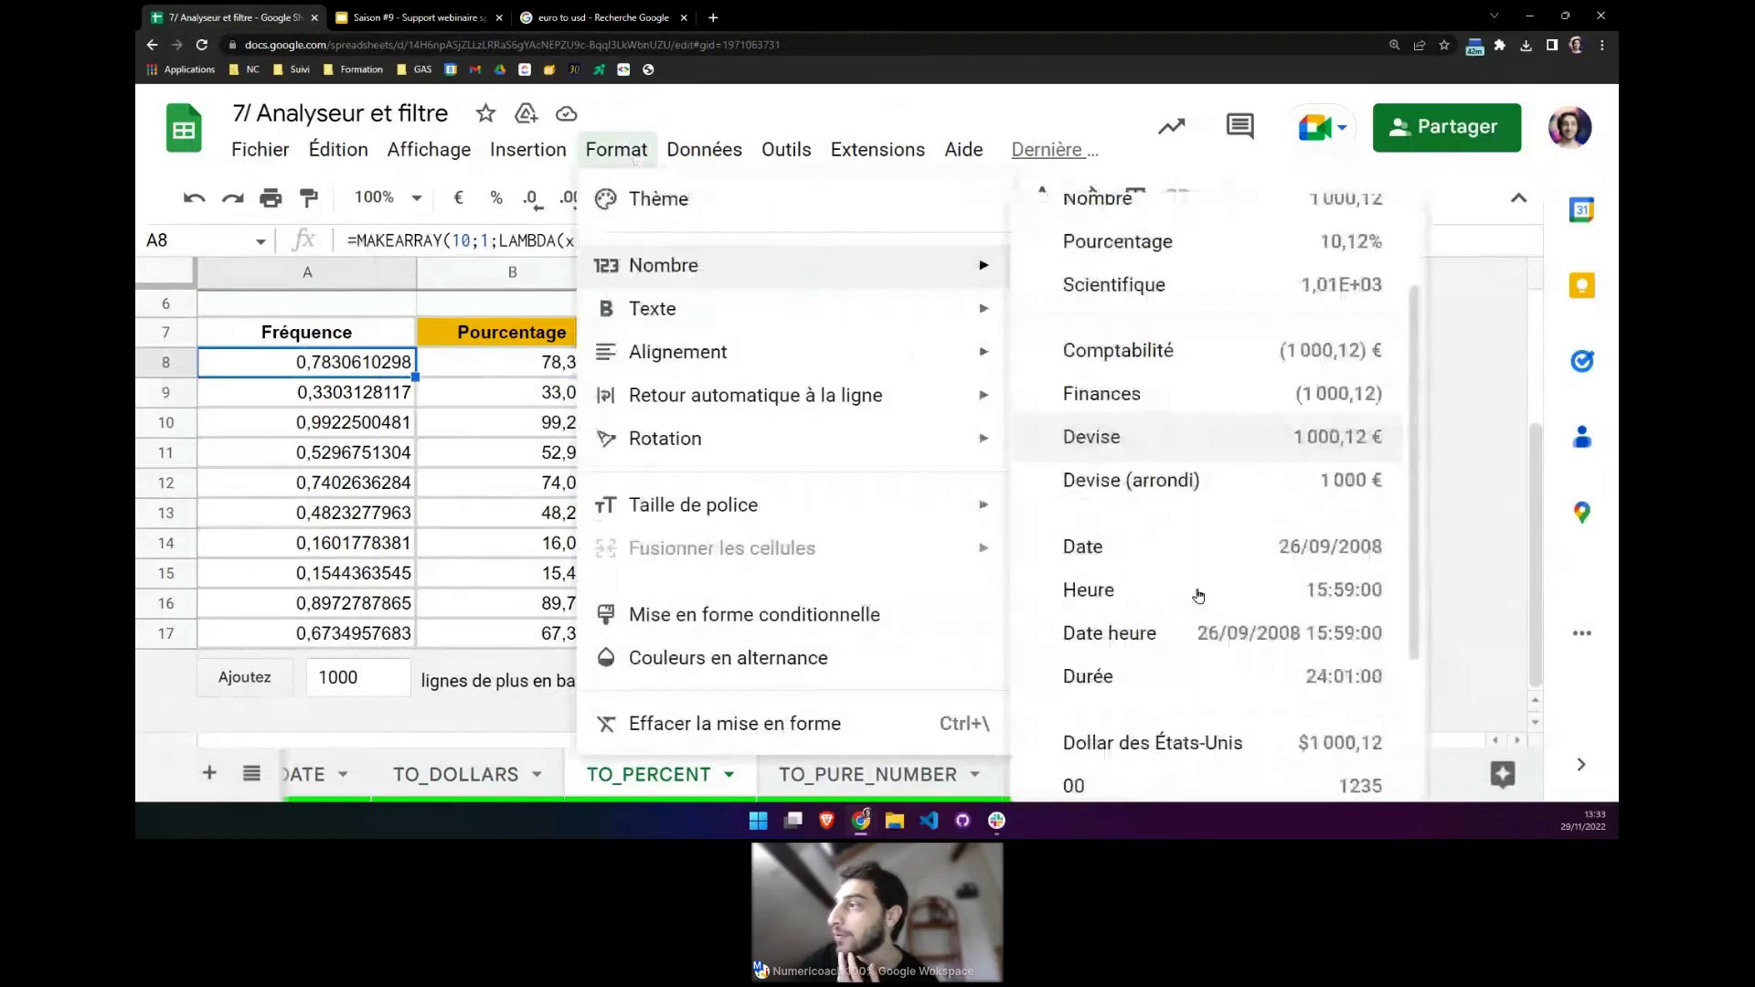
scroll(1199, 595, "down", 1)
scroll(1269, 546, "down", 2)
scroll(1262, 595, "up", 5)
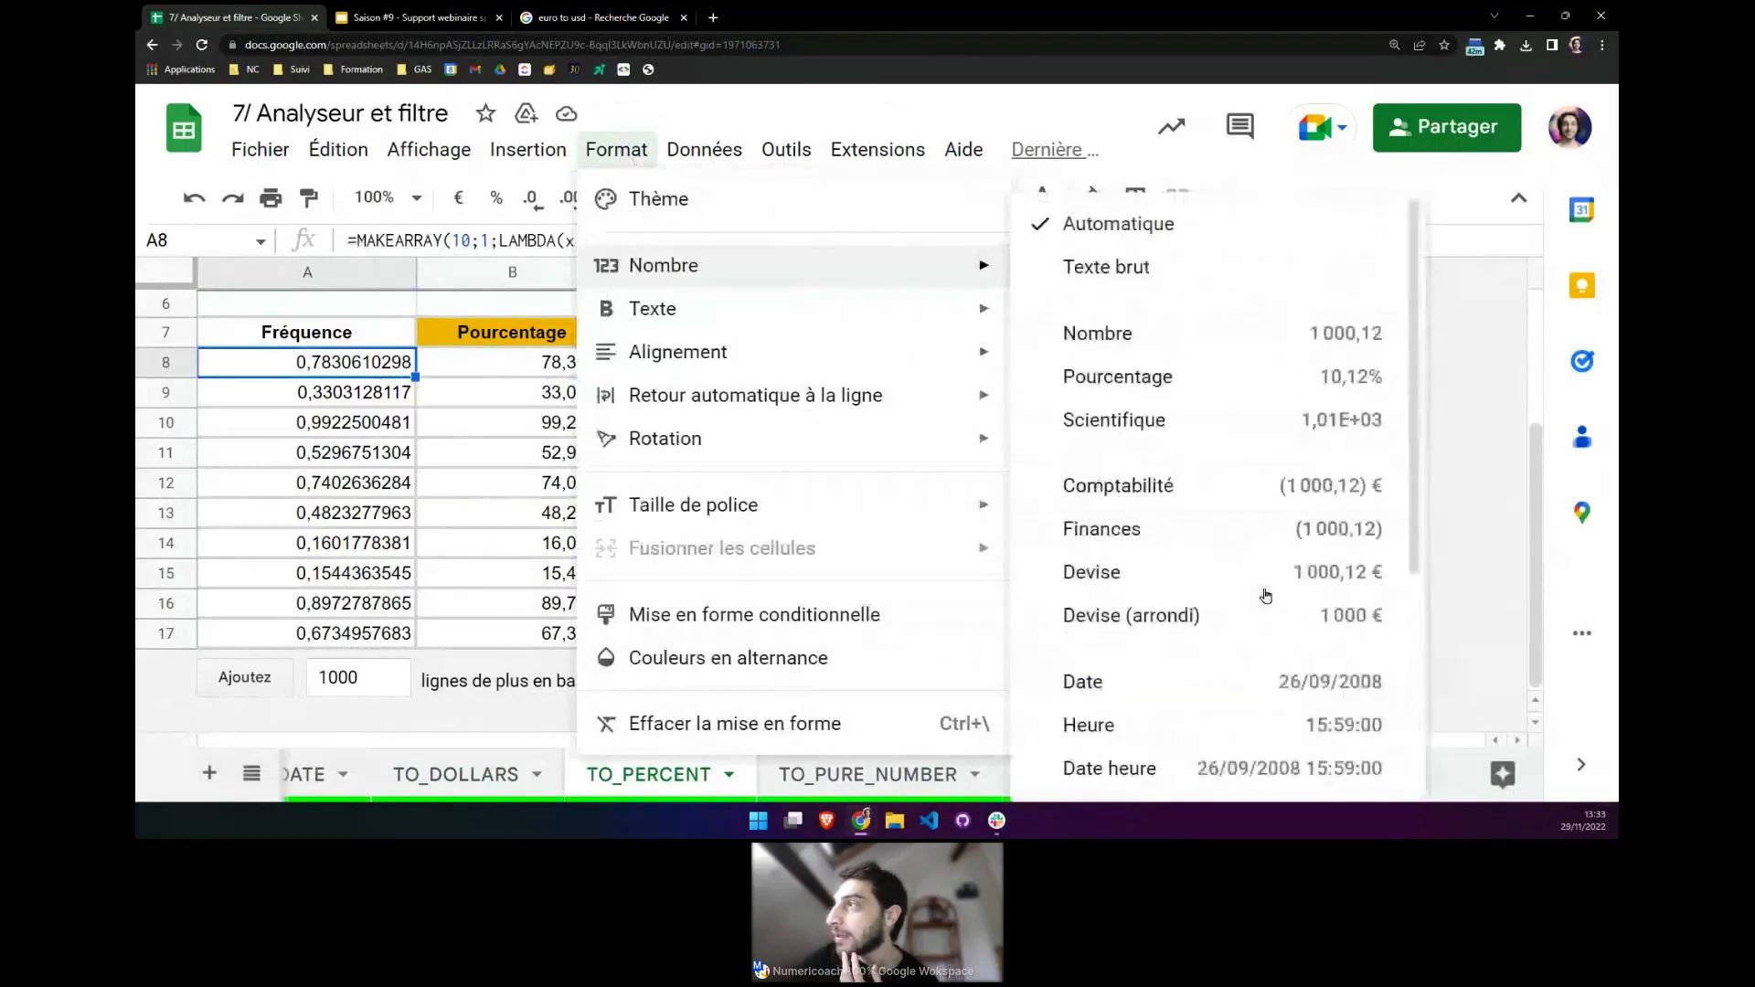
left_click(1134, 377)
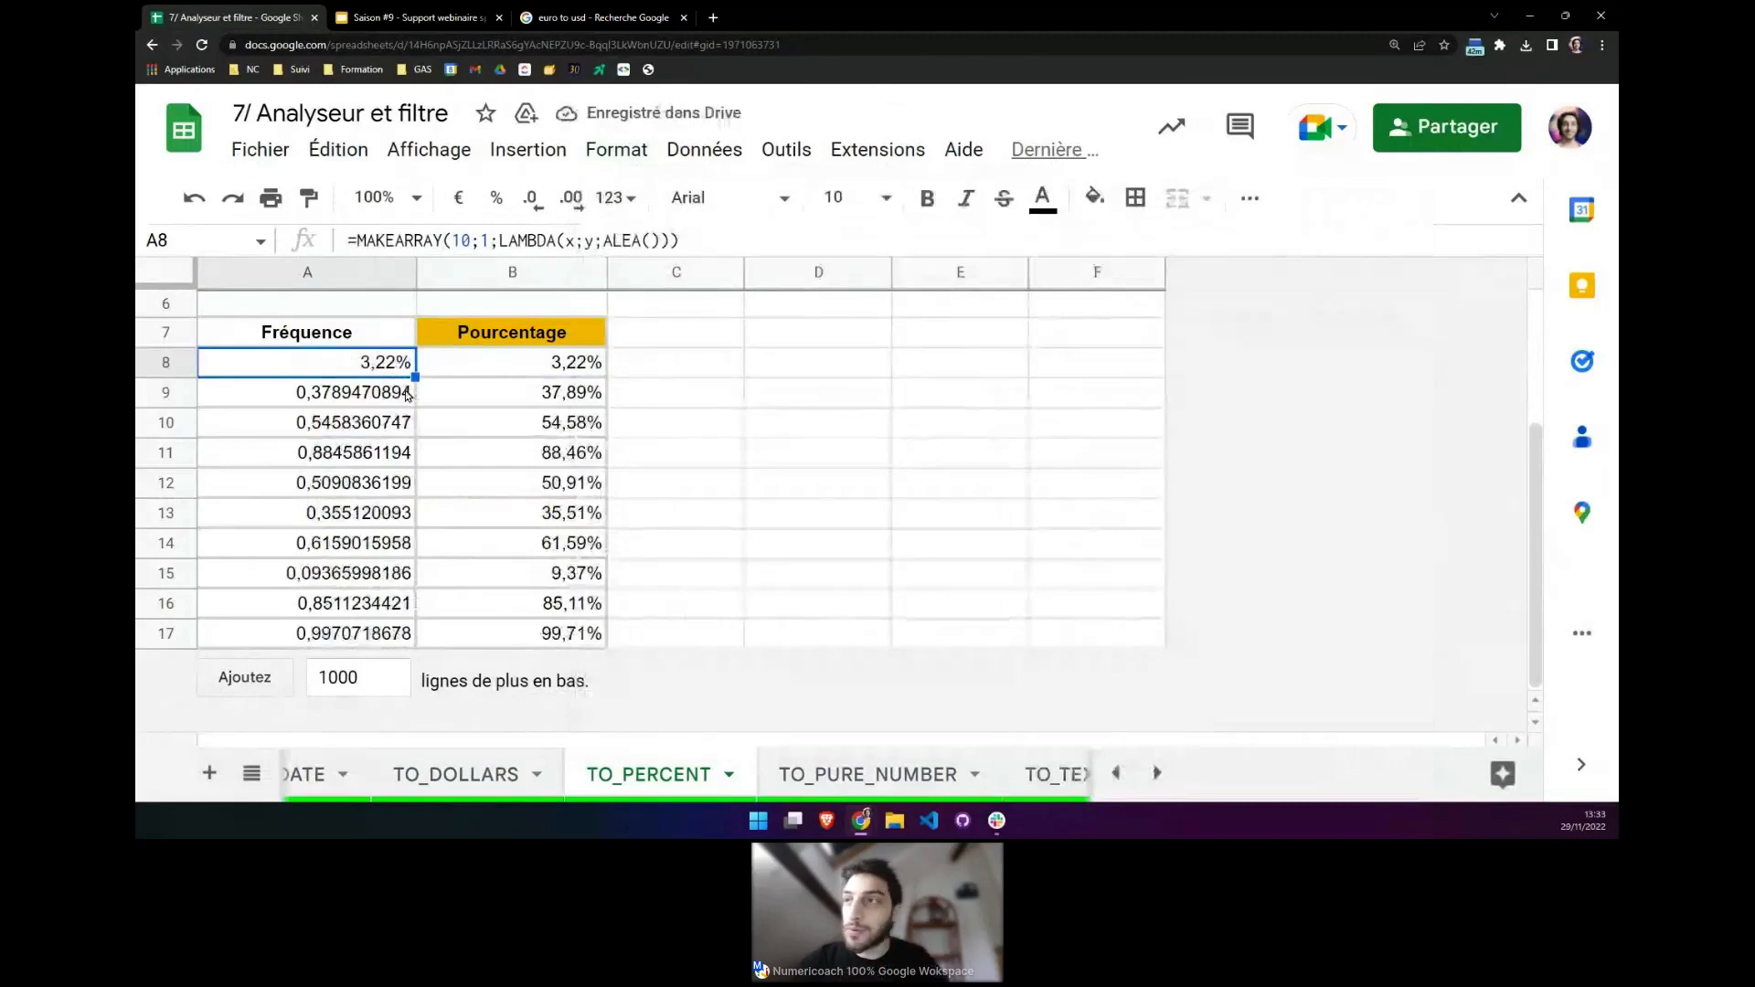
key("ctrl+z")
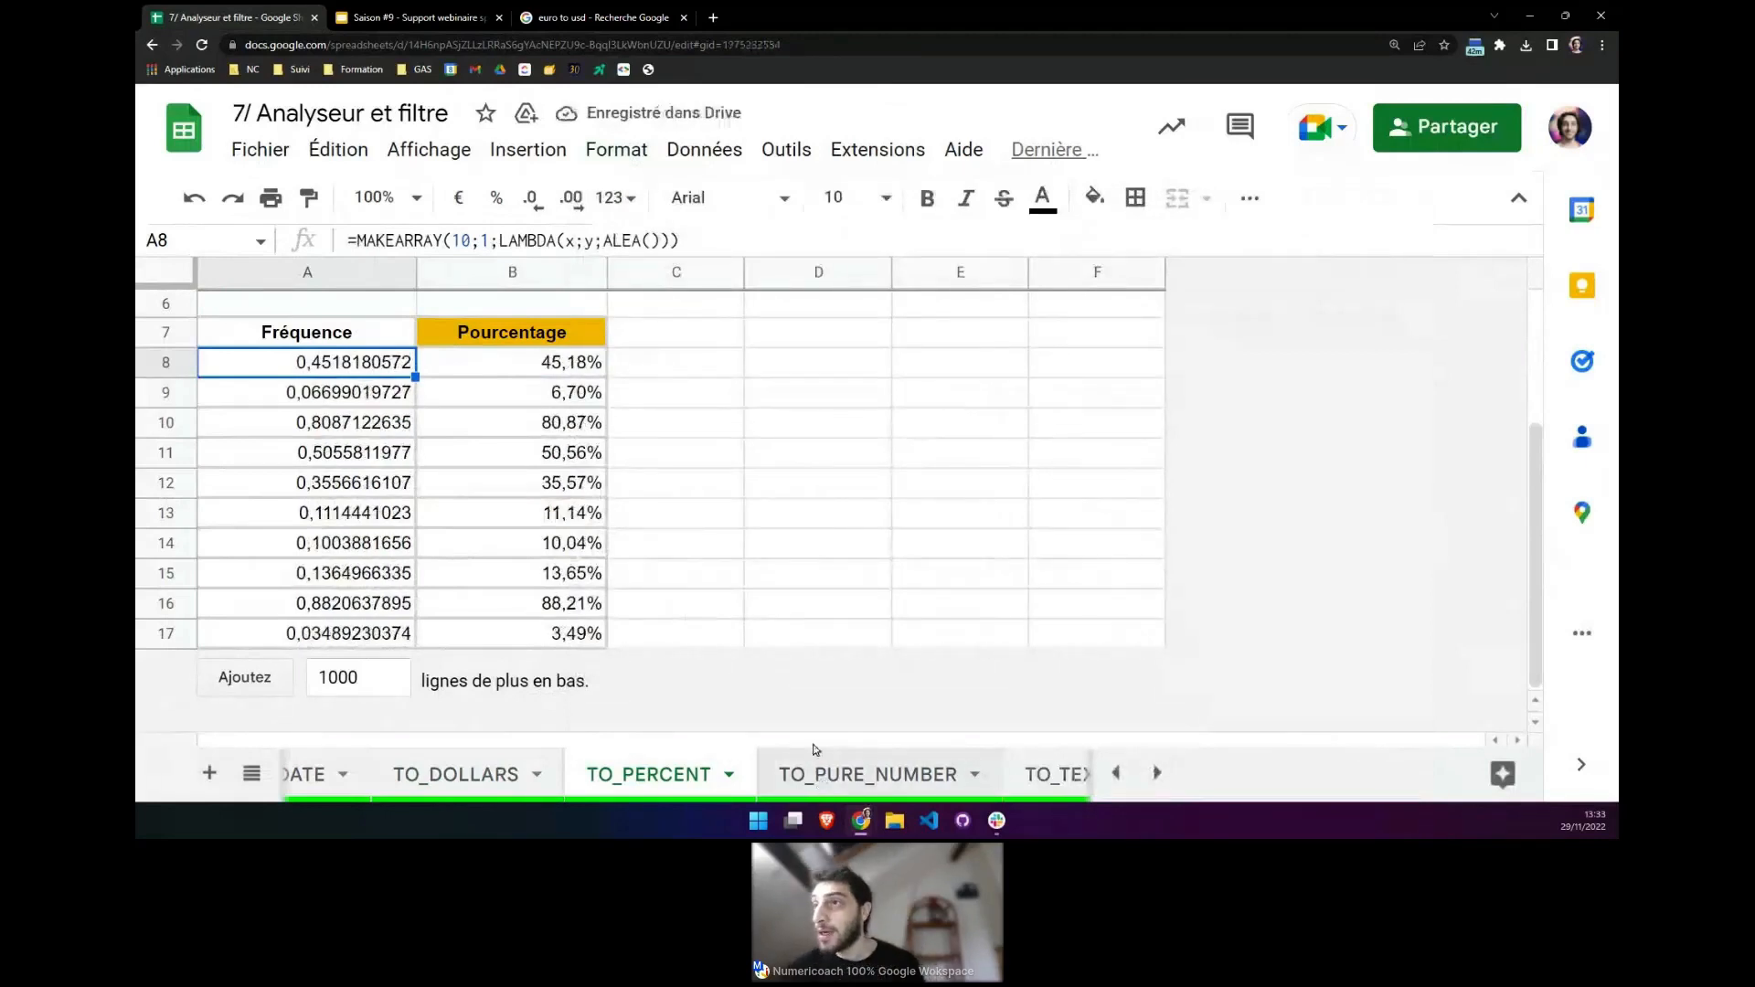
Open the TO_PURE_NUMBER sheet and view the exercise's Valeurs and Nombres purs columns.
left_click(816, 755)
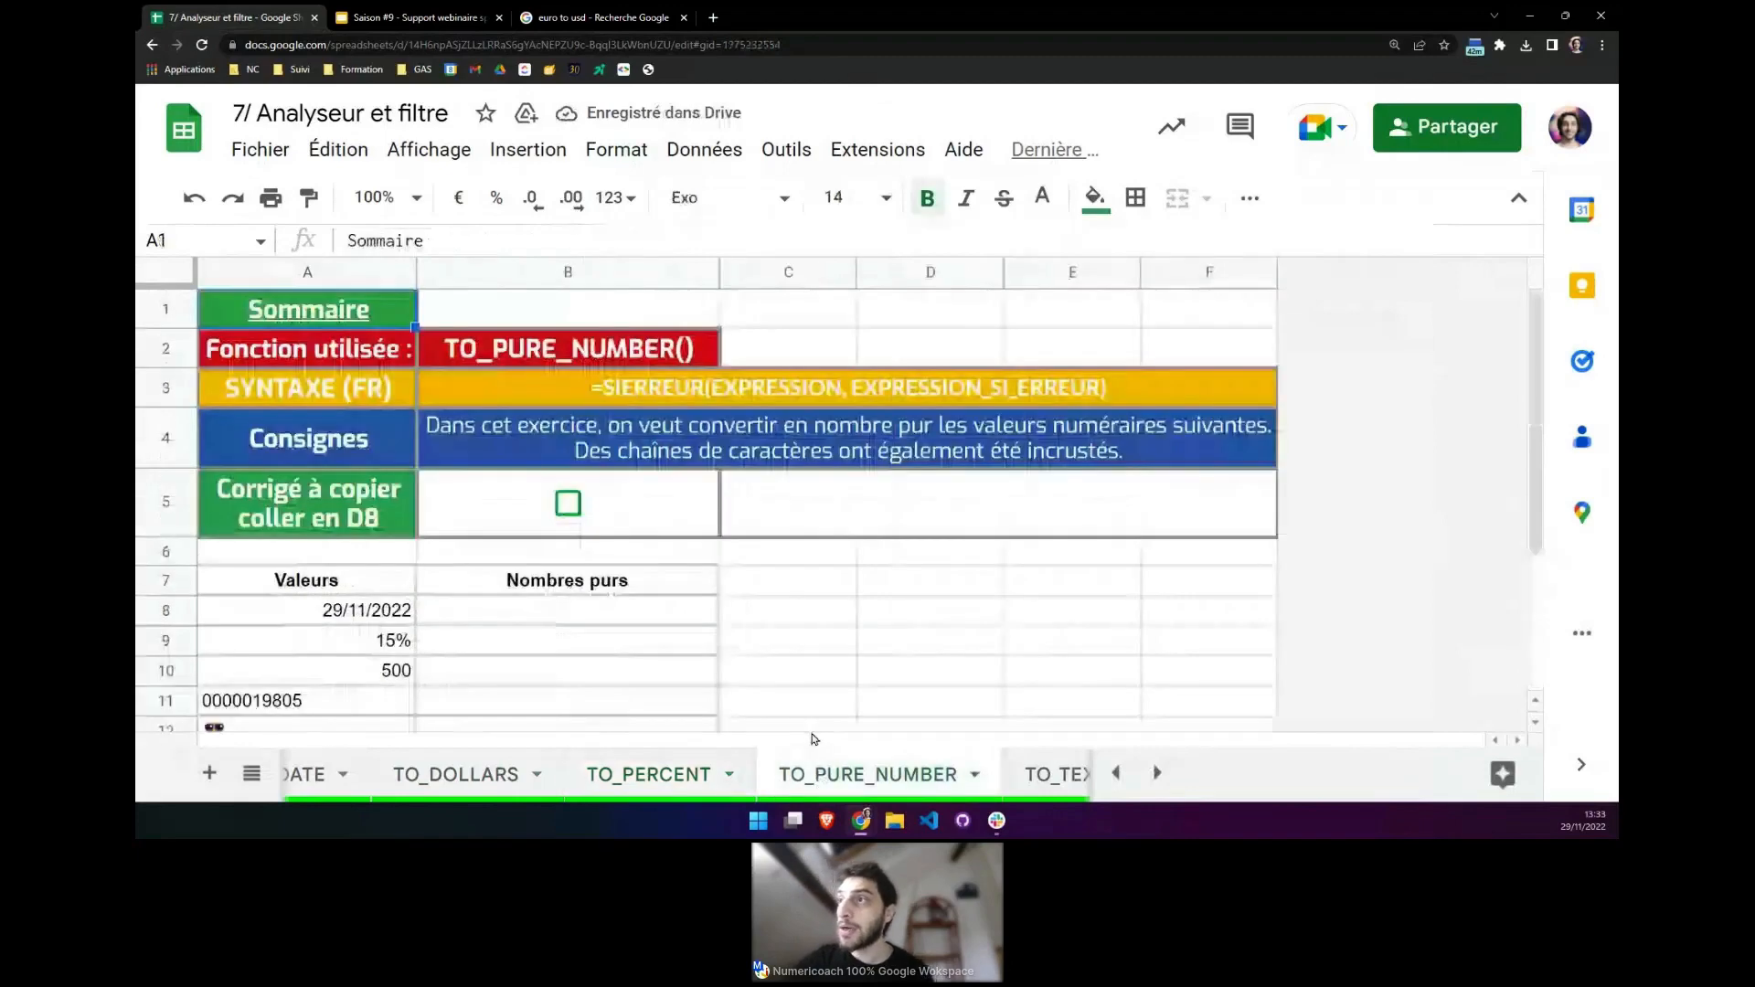
scroll(549, 594, "down", 1)
scroll(551, 592, "down", 2)
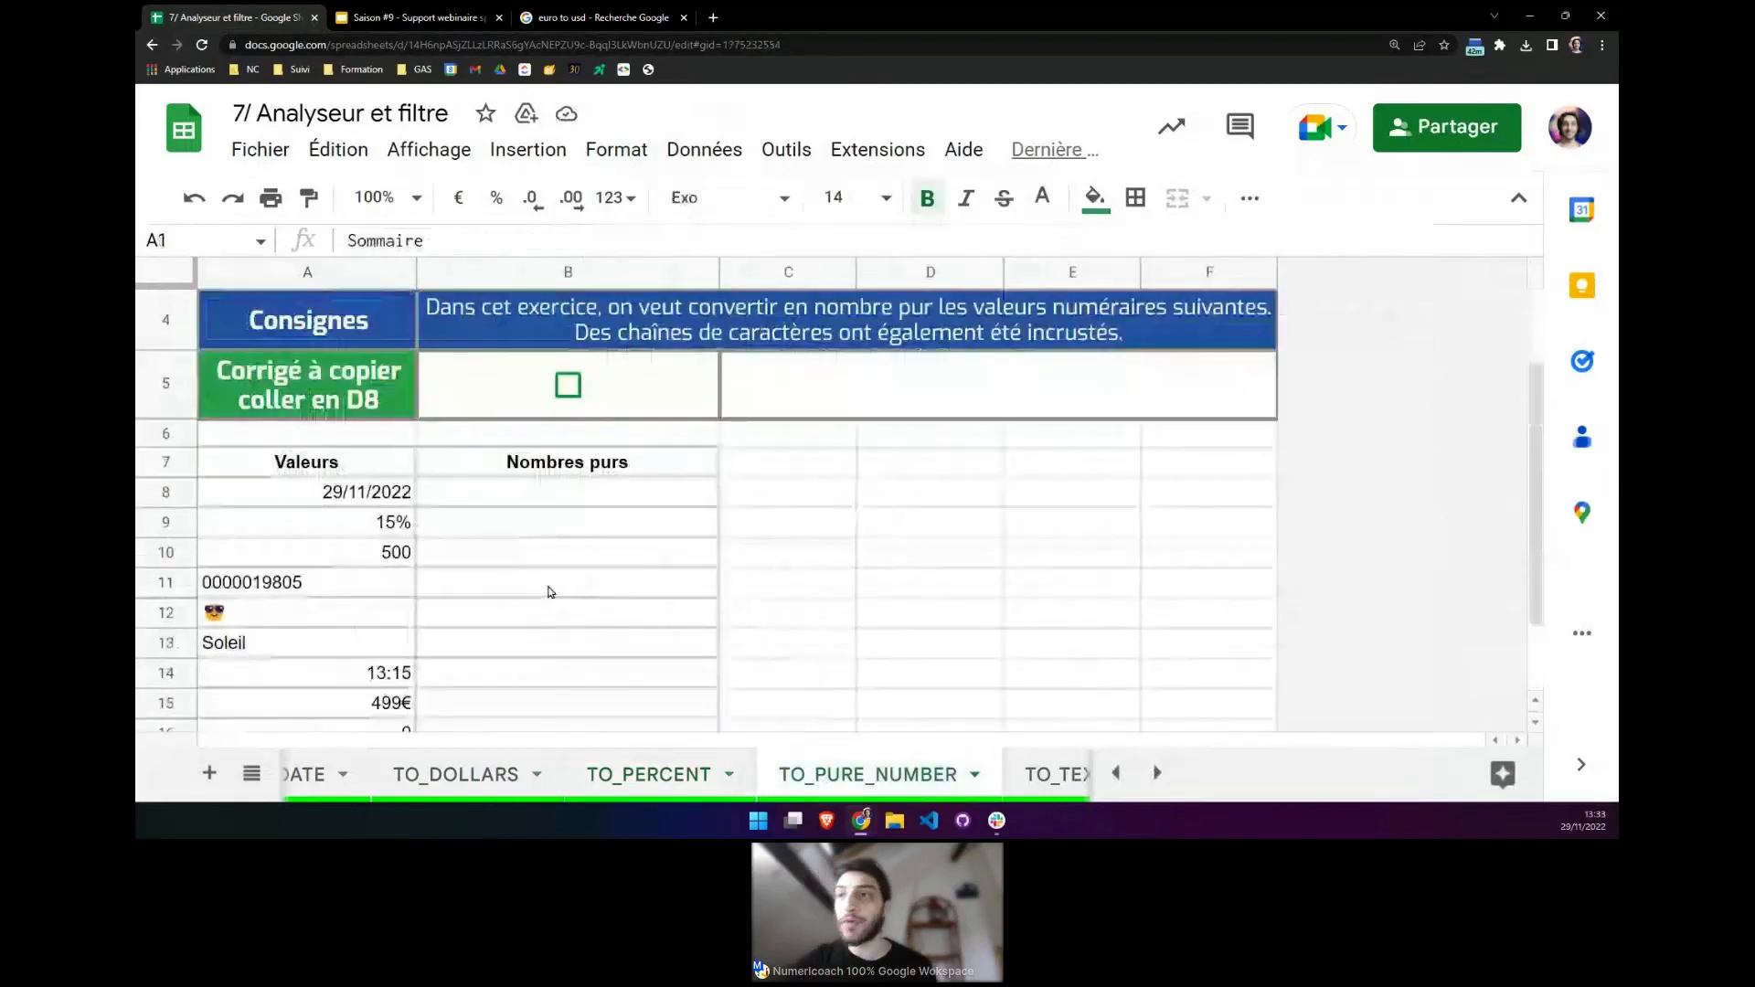
Begin a TO_PURE_NUMBER formula in B8, beside the first entry of the Valeurs column, and read the function's description.
left_click_drag(350, 503, 339, 685)
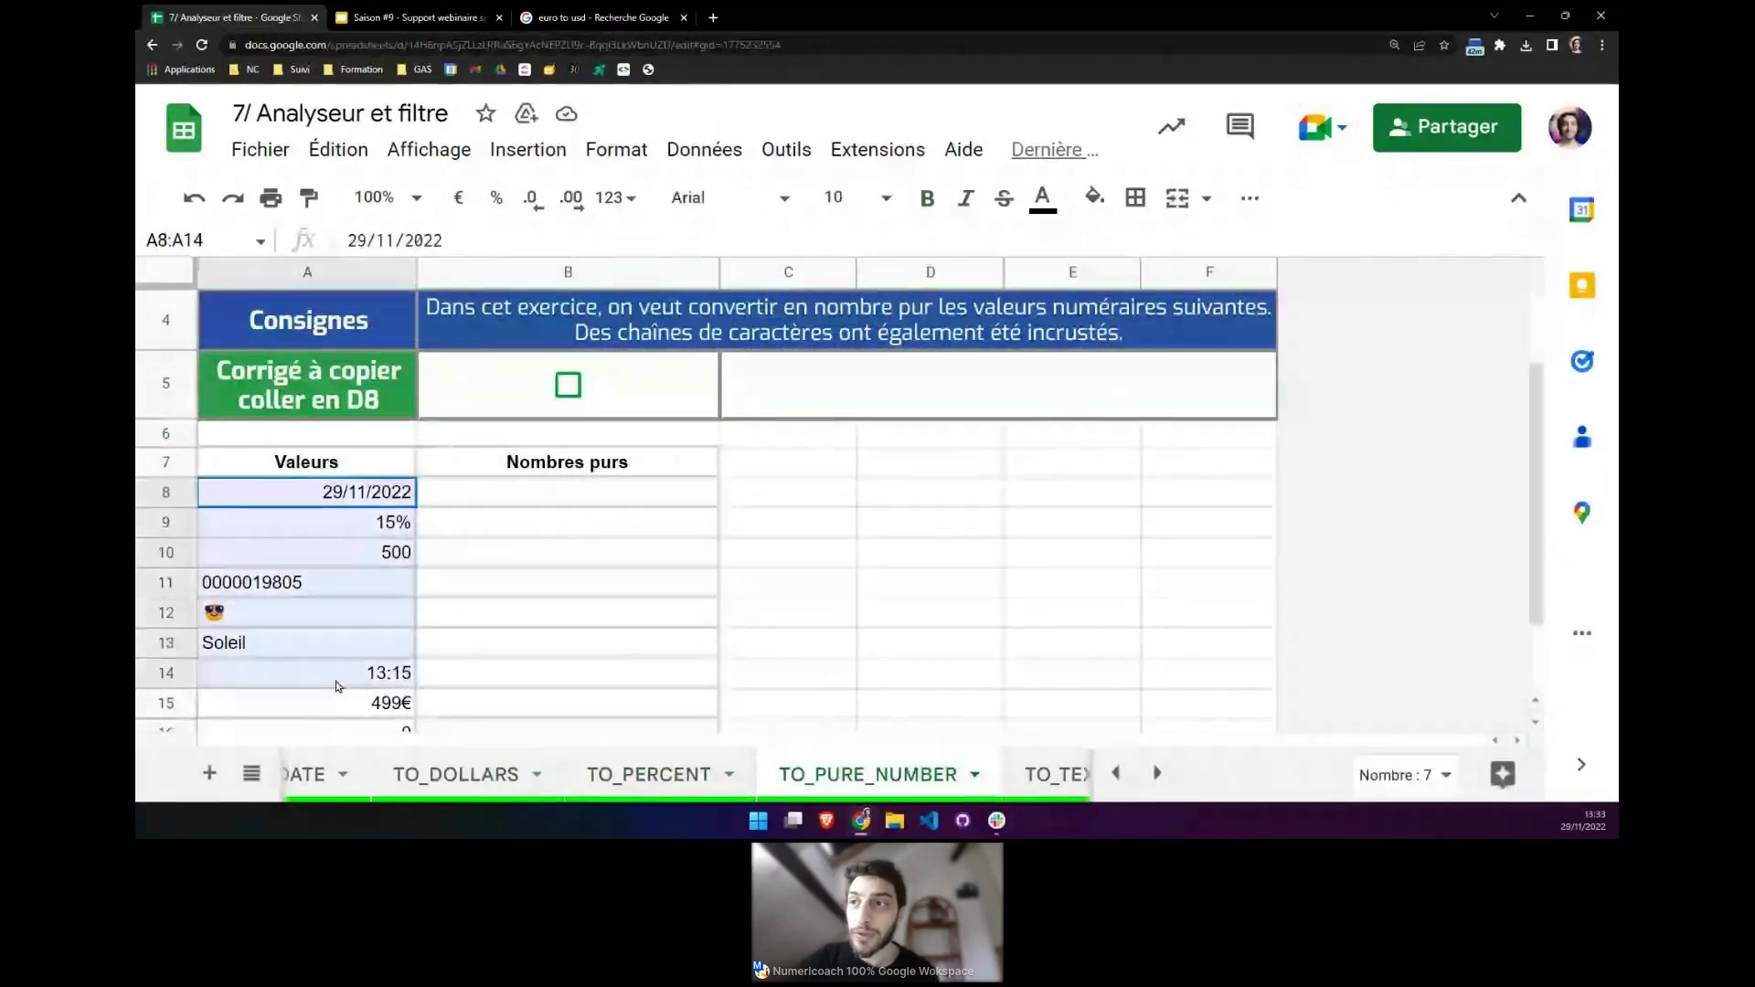
scroll(348, 674, "down", 1)
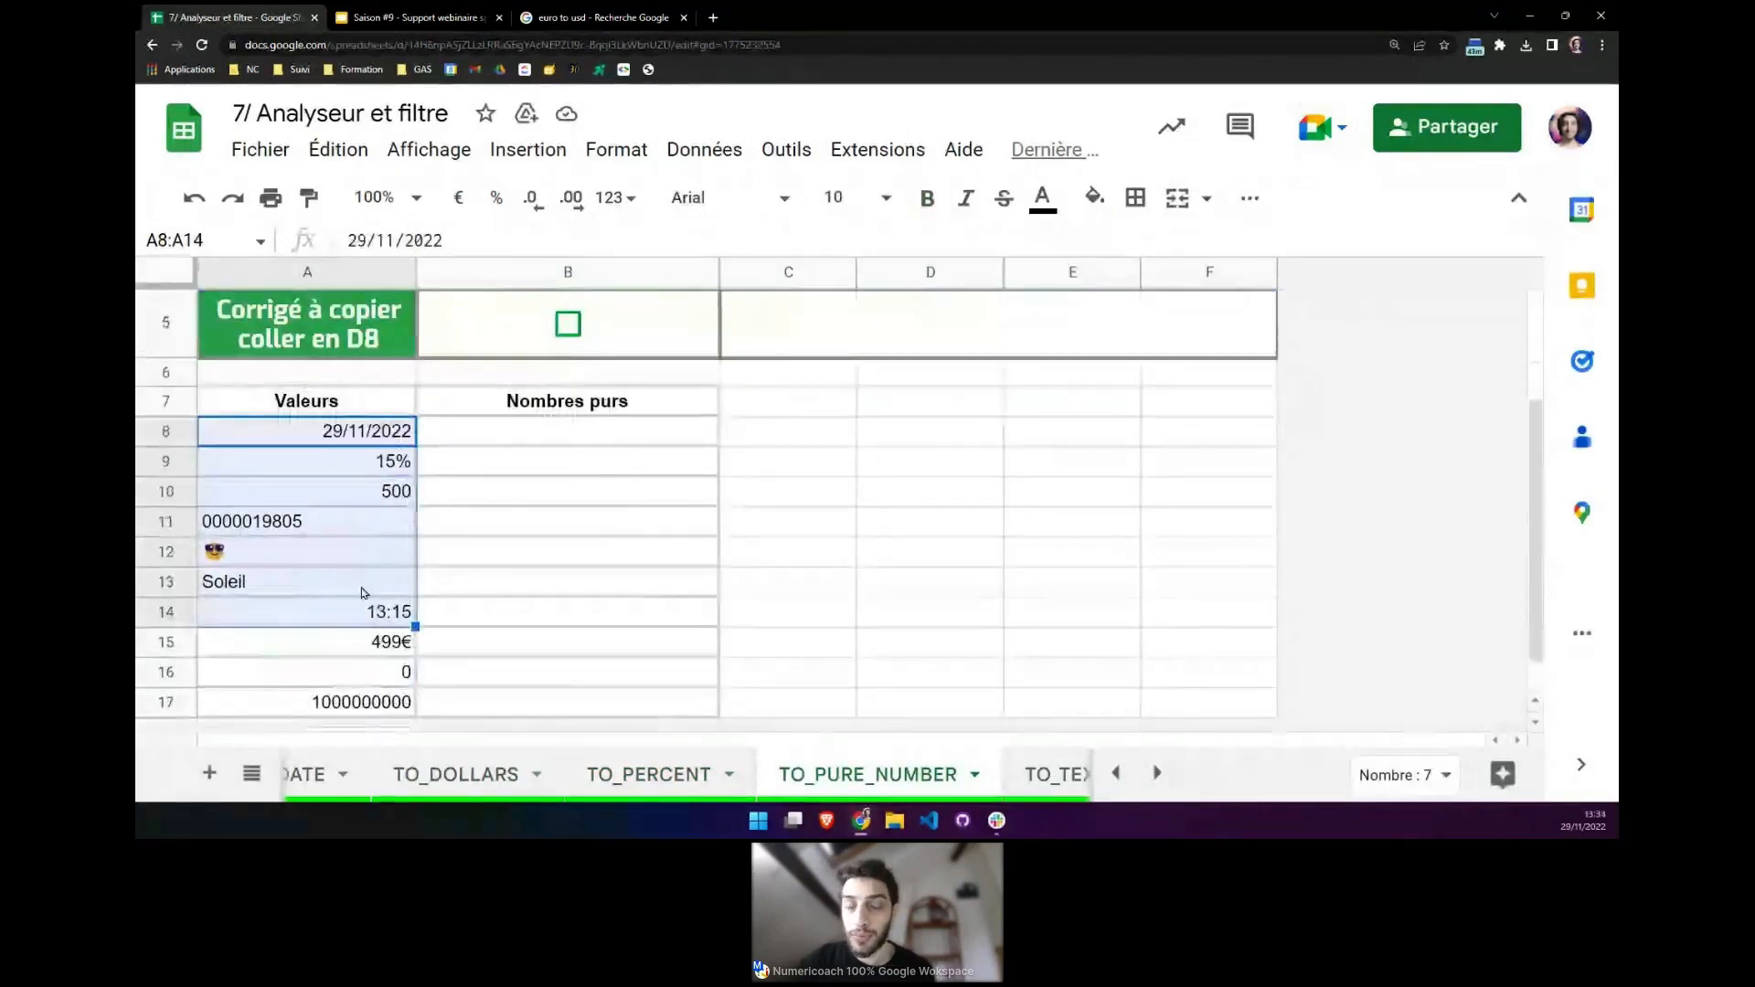
left_click(514, 437)
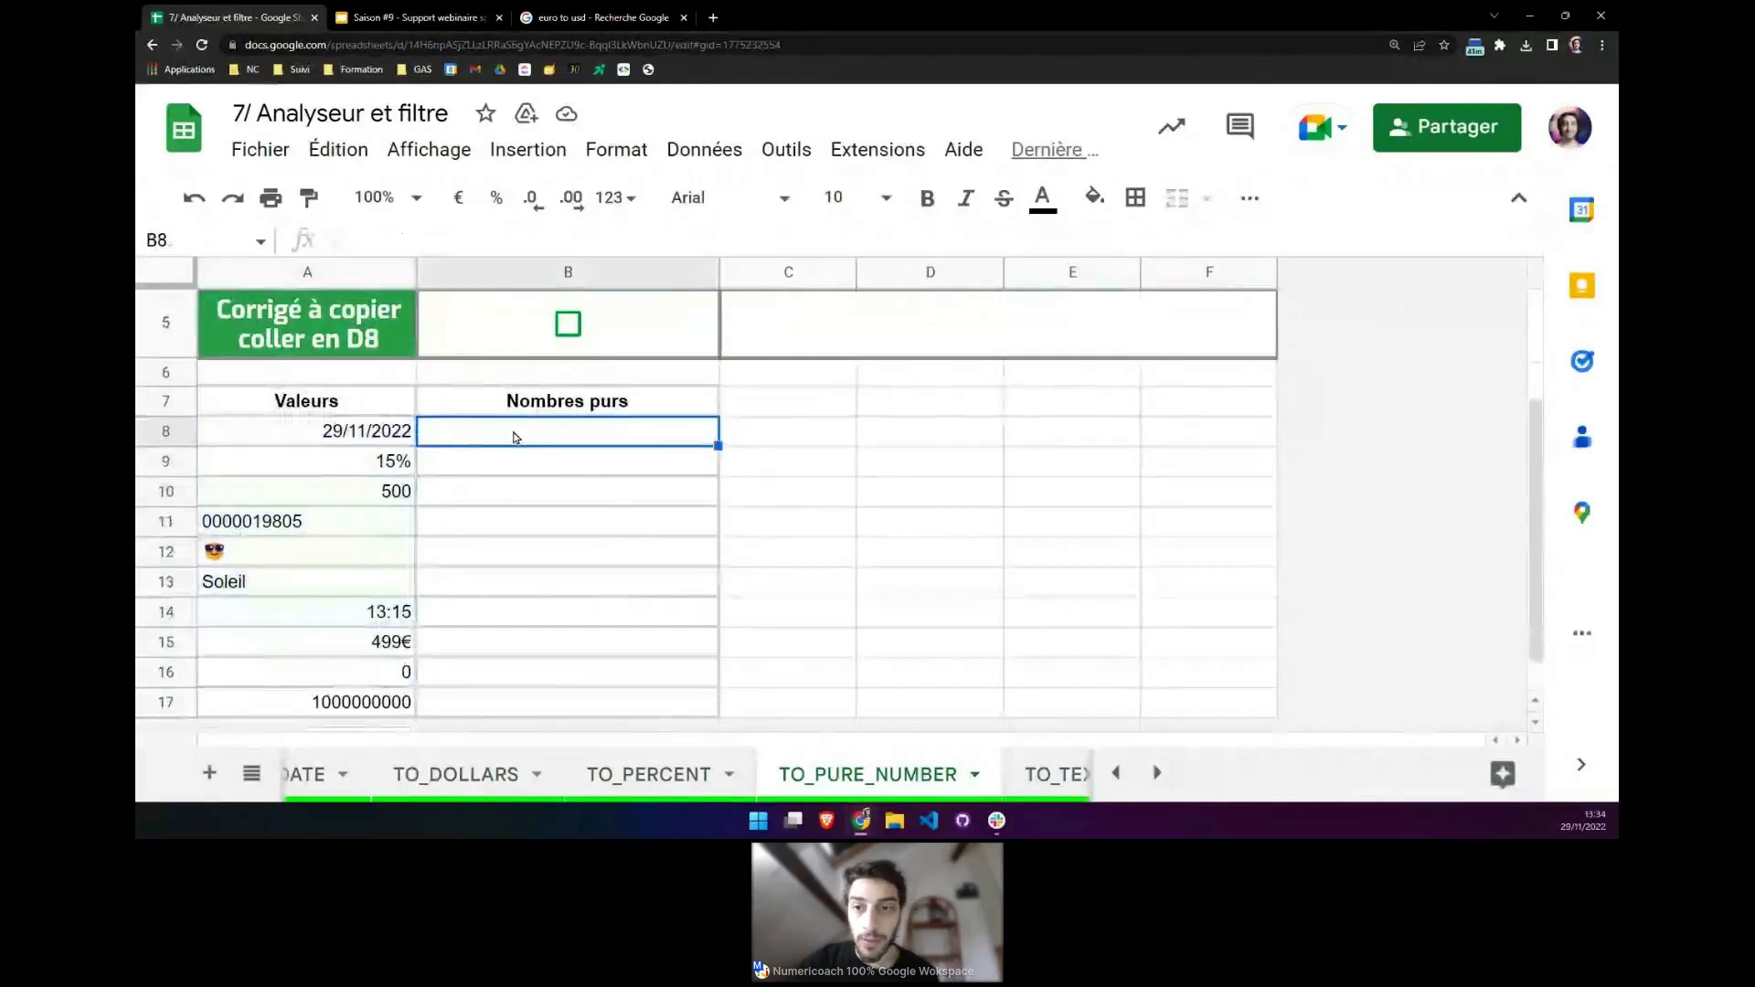
type("=")
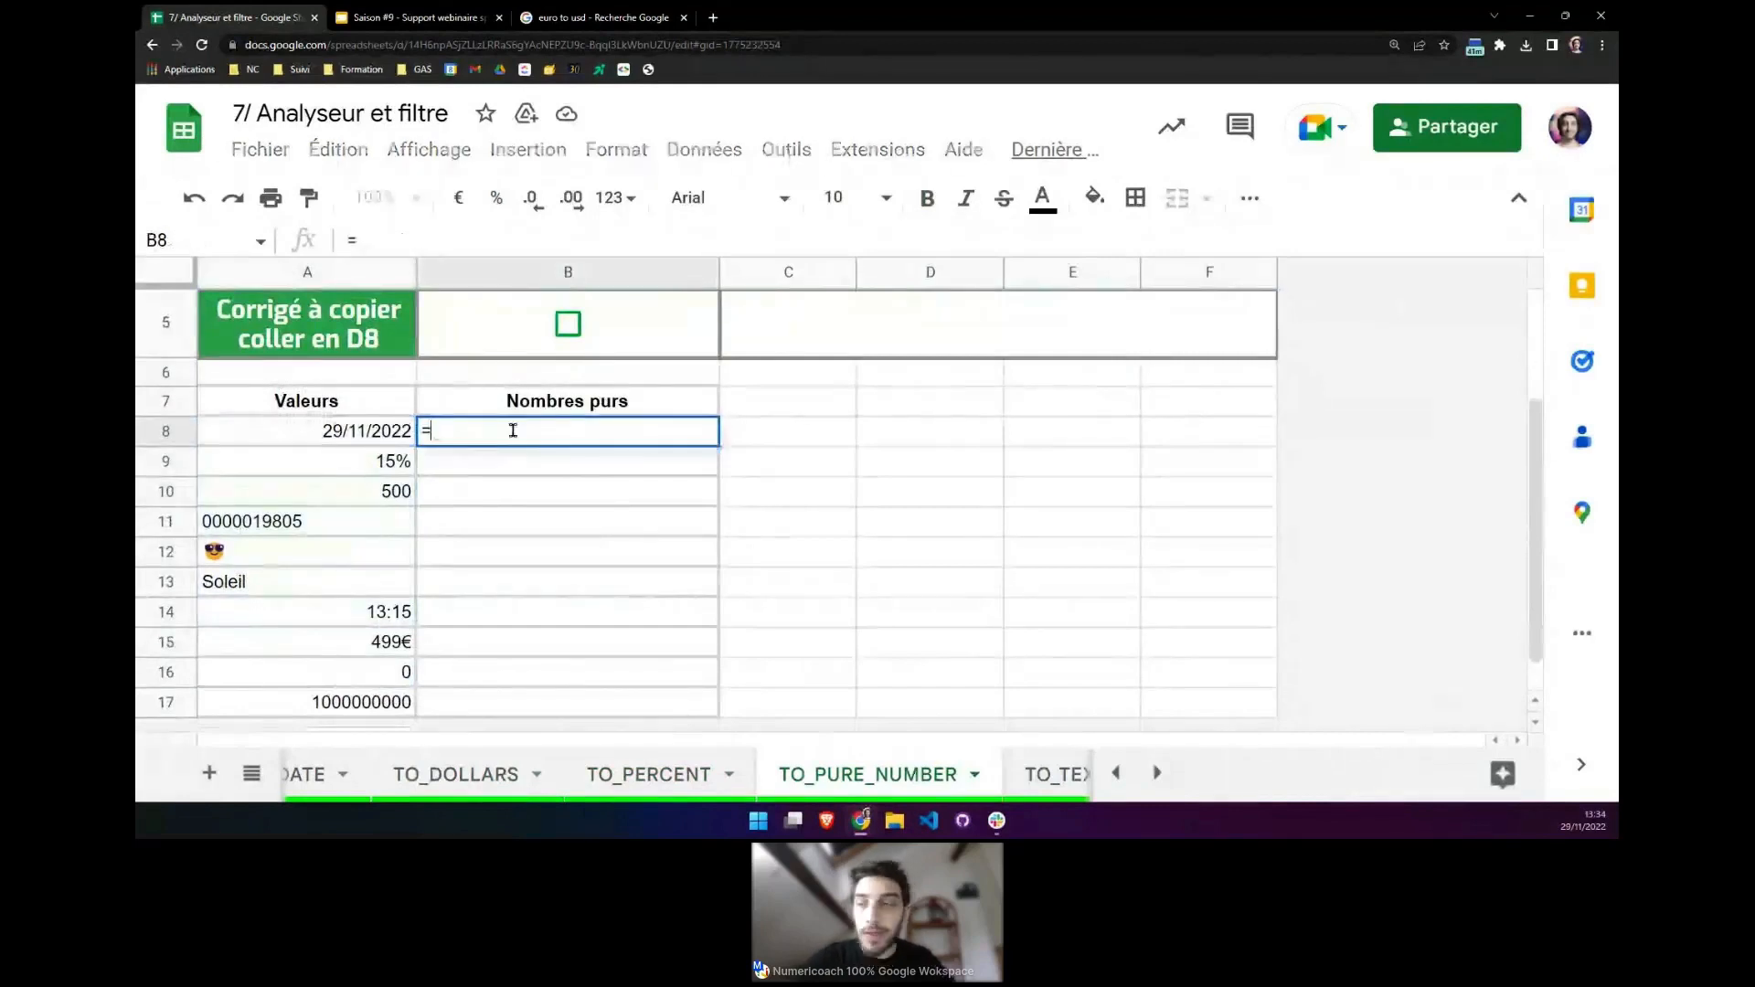
type("to_pu")
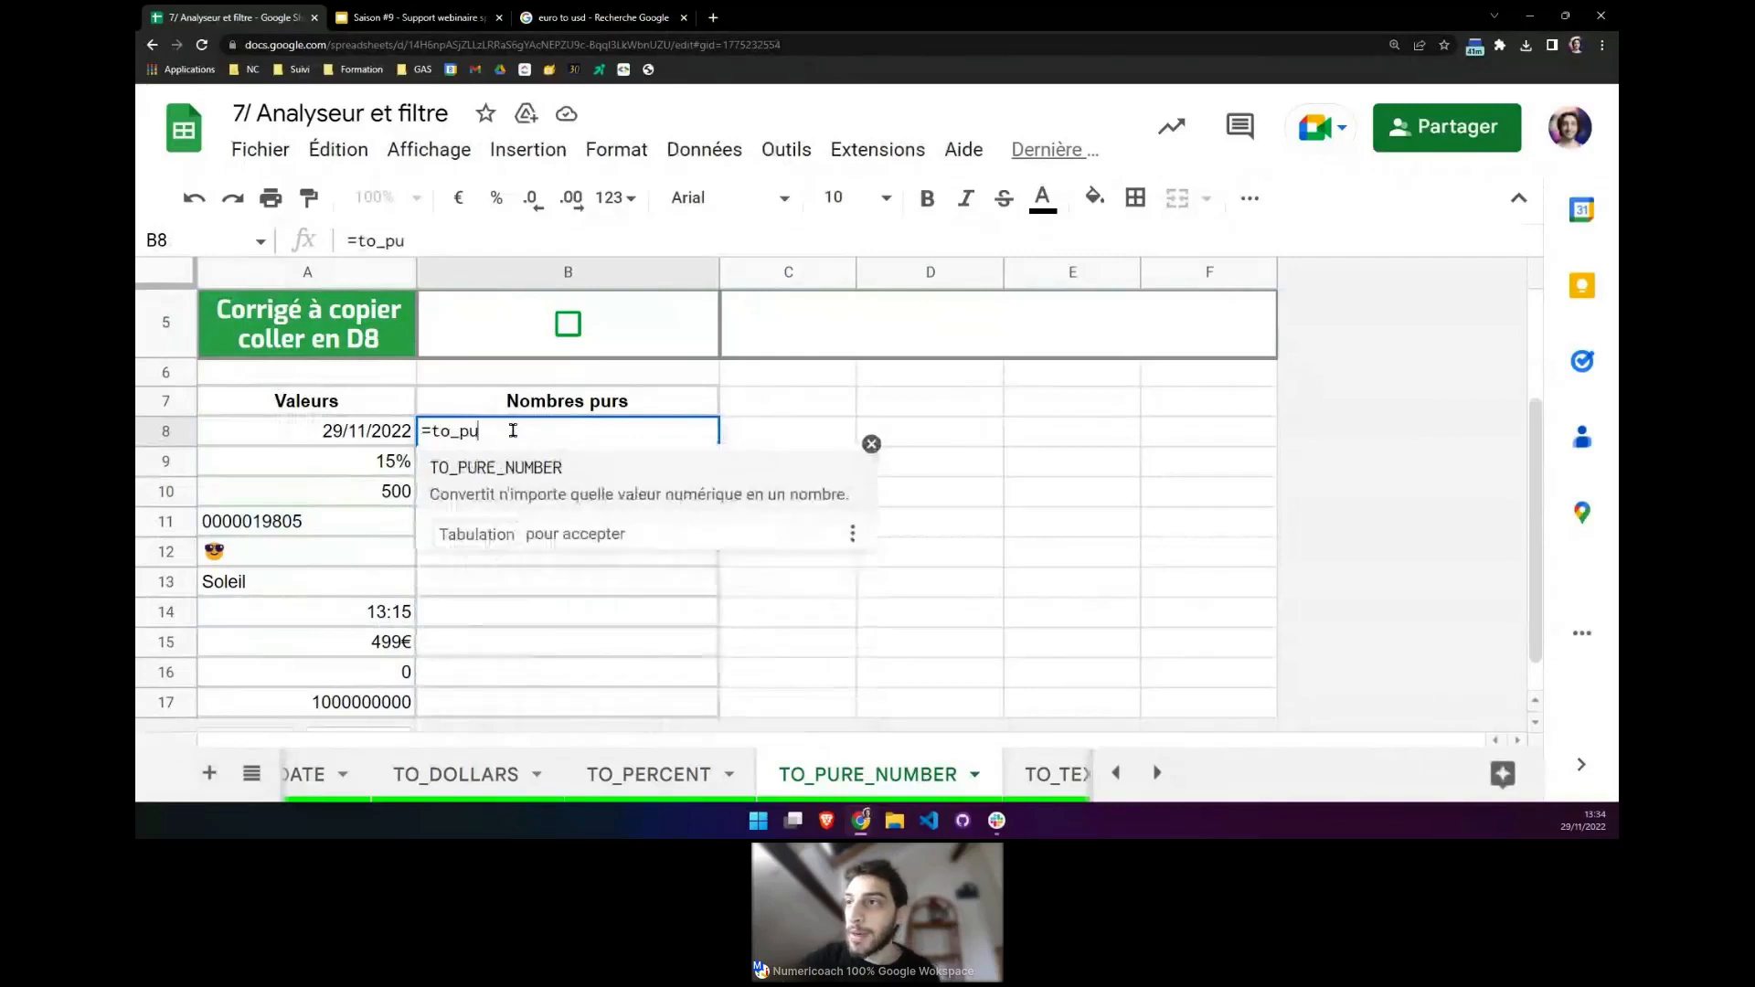
key("Tab")
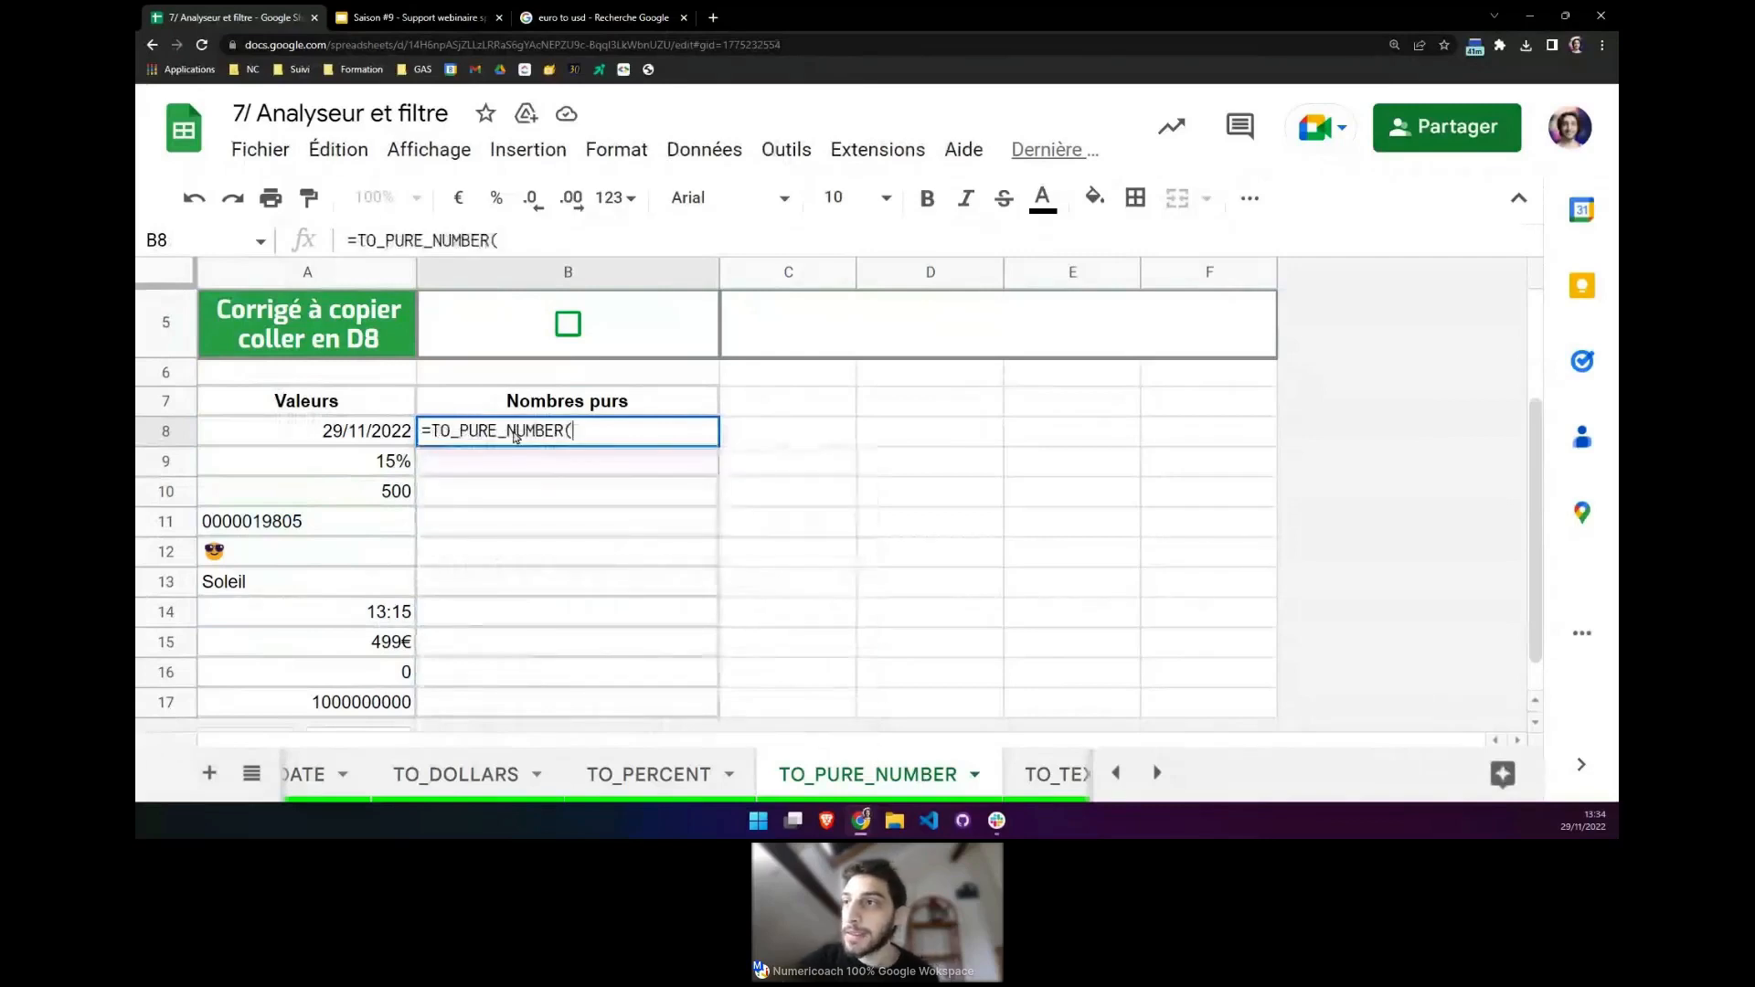
left_click_drag(507, 555, 737, 577)
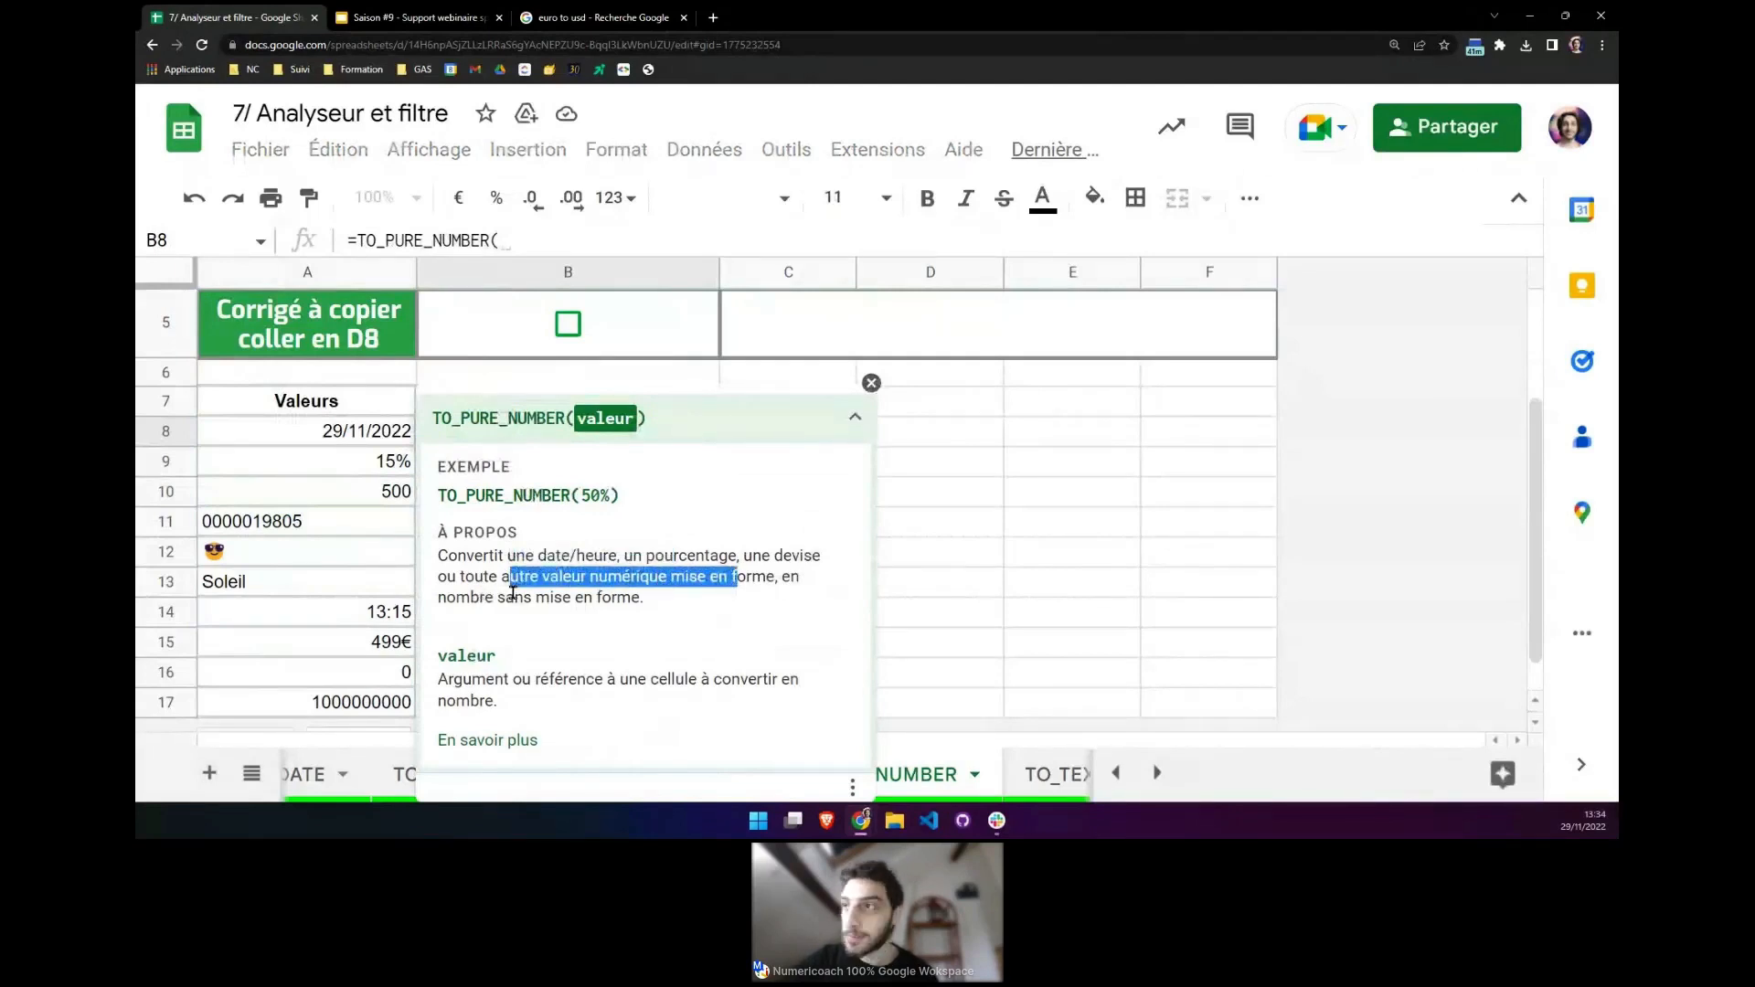
Complete the formula in B8 as =TO_PURE_NUMBER(A8), removing any stray reference in front of the equals sign.
left_click(381, 436)
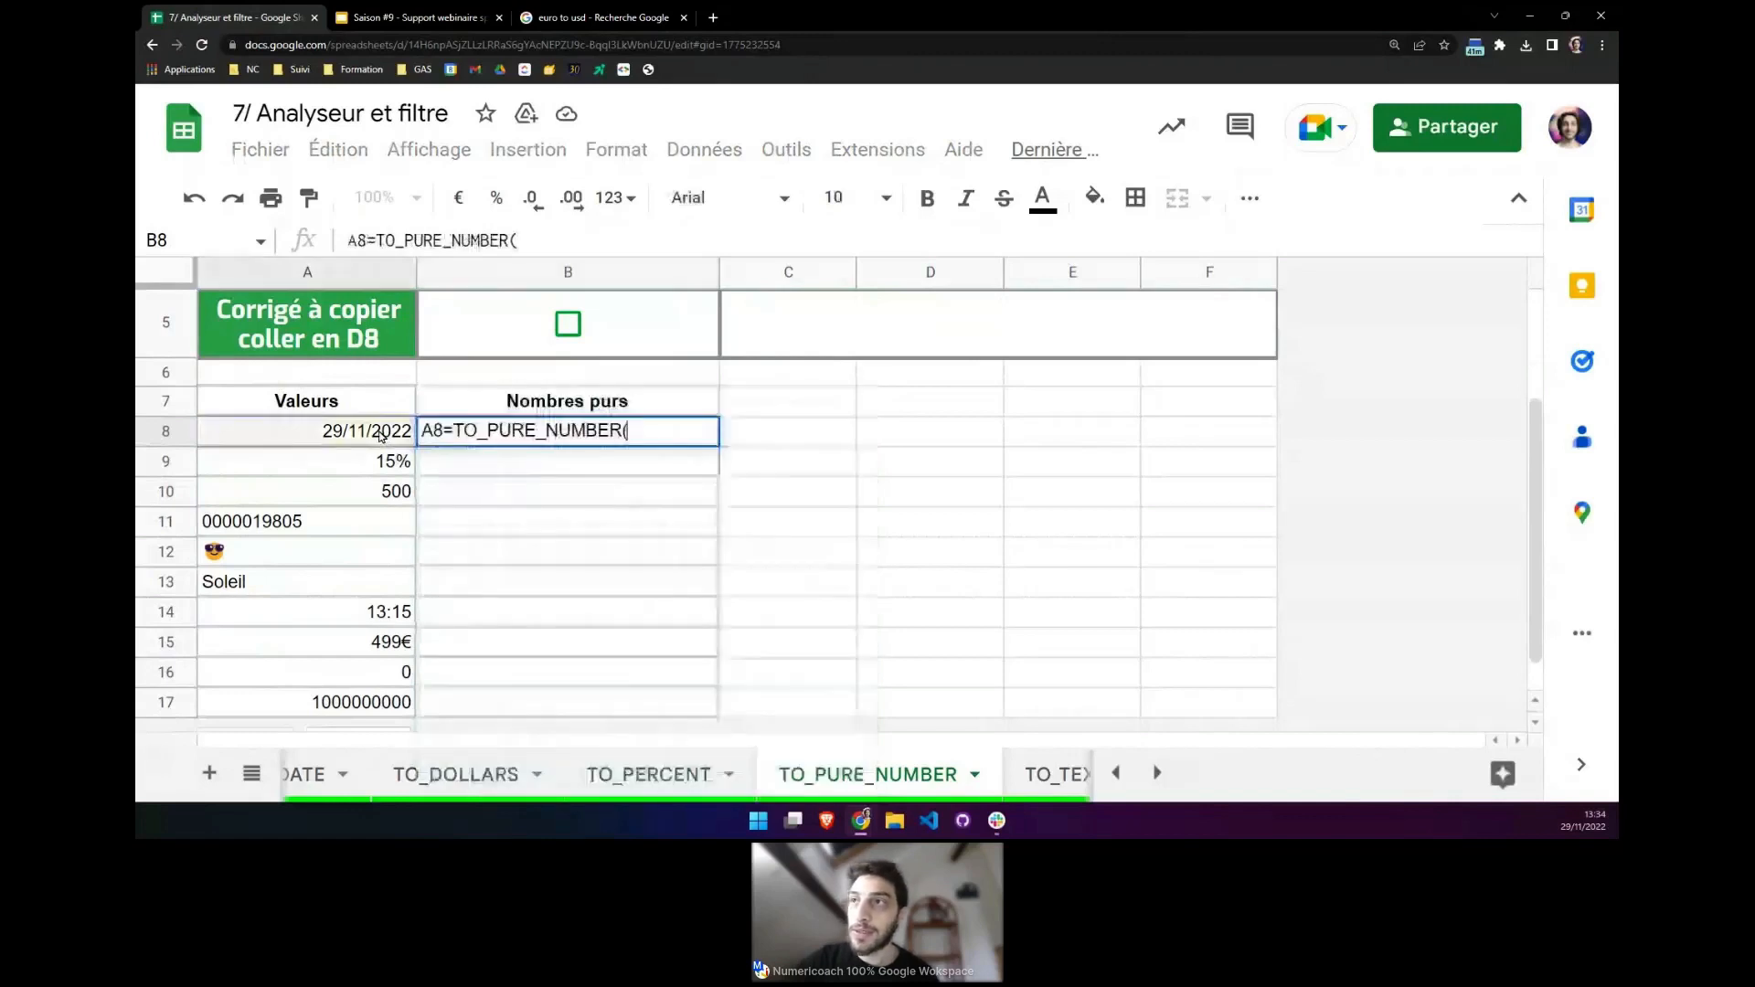
left_click(367, 240)
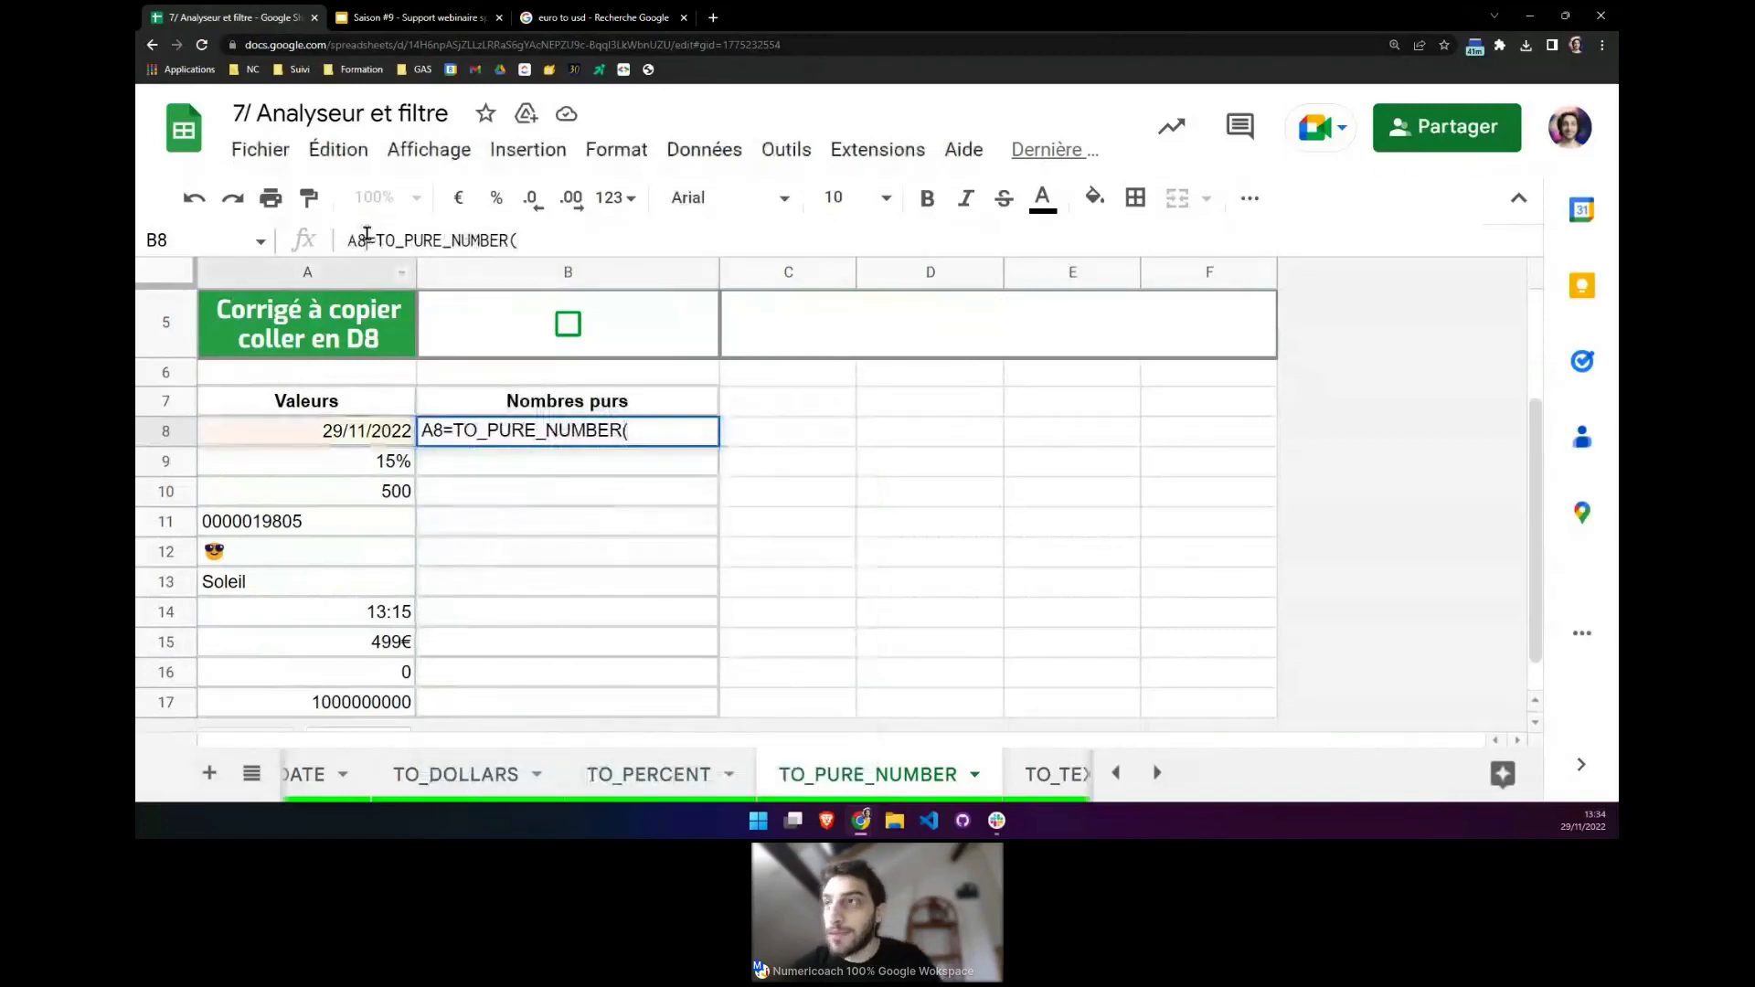
key("BackSpace")
key("BackSpace")
key("End")
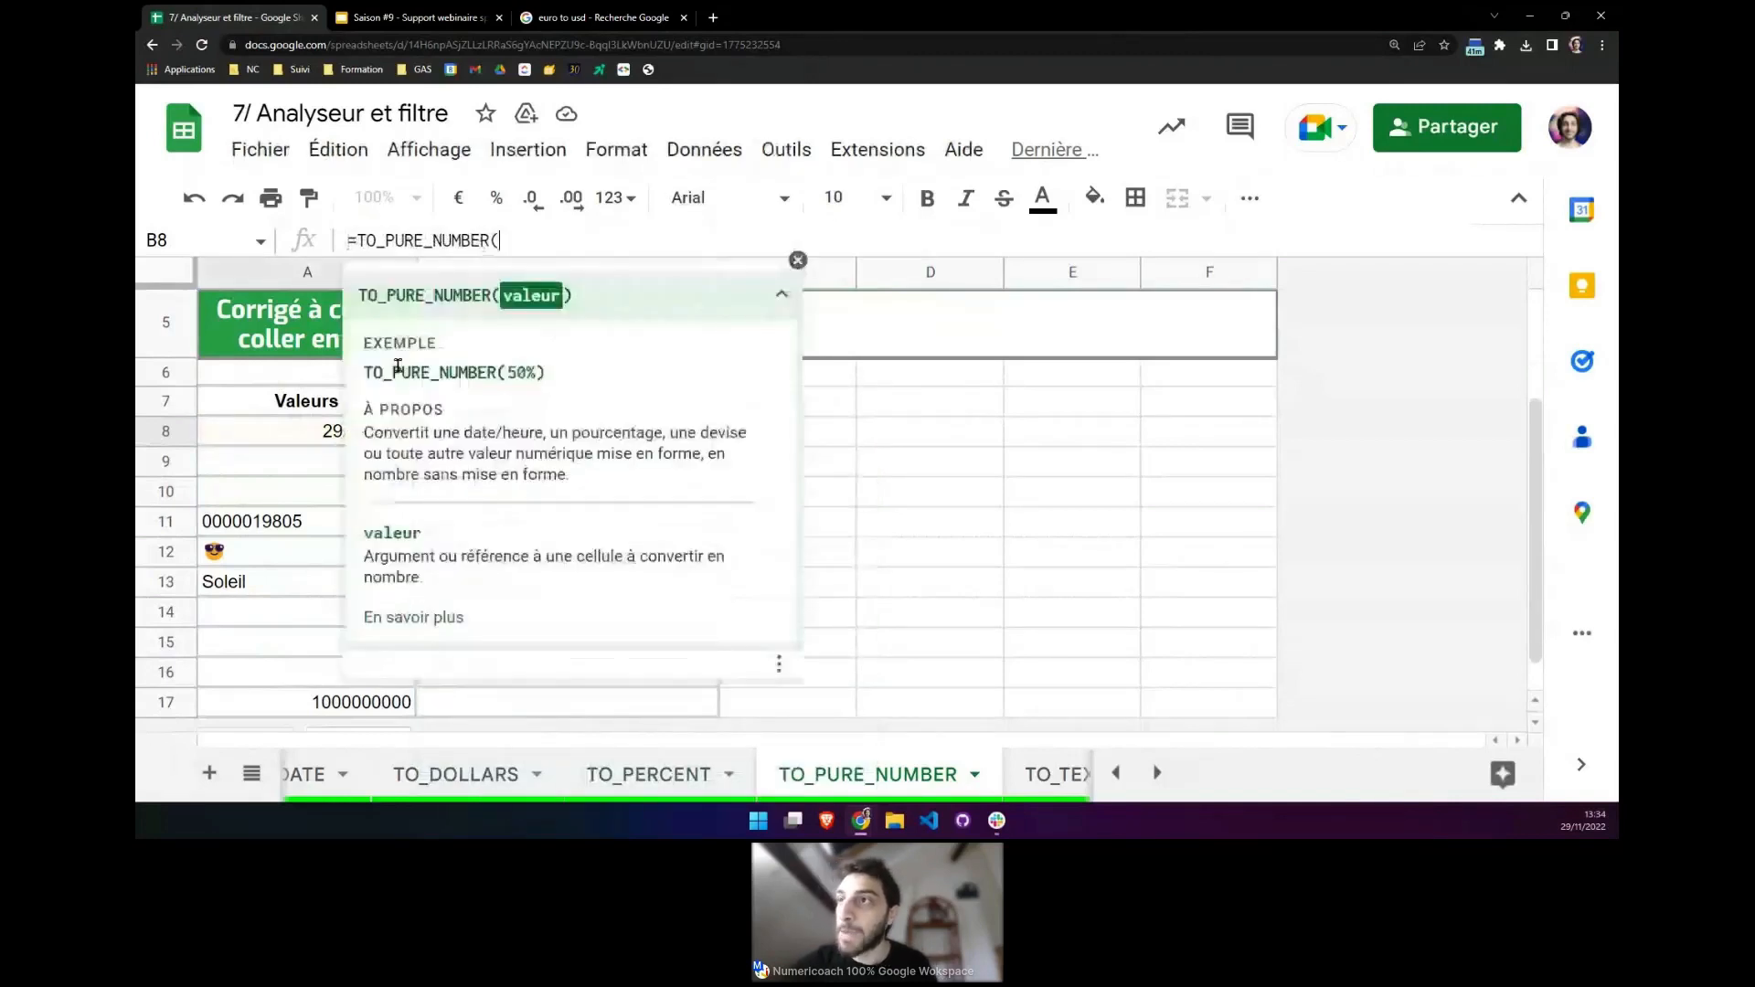
left_click(319, 431)
type(")")
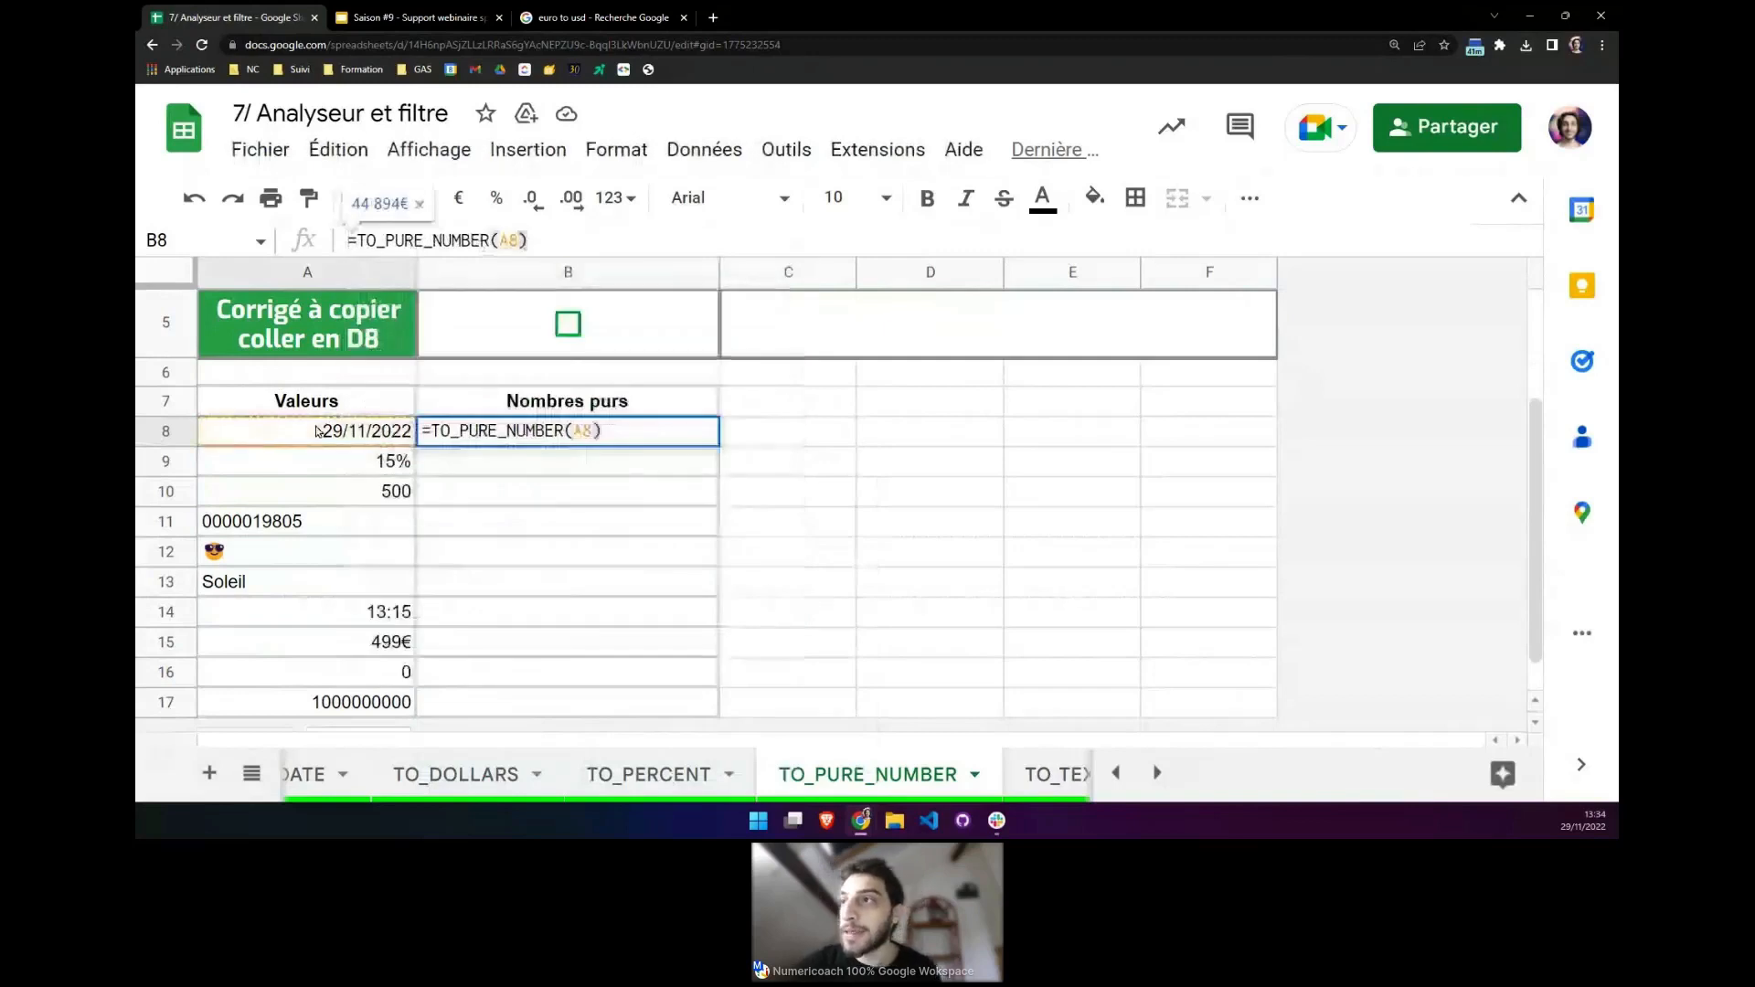
key("Return")
Reset the number format of B8:B17 so the Nombres purs column no longer uses the euro currency format.
left_click(649, 435)
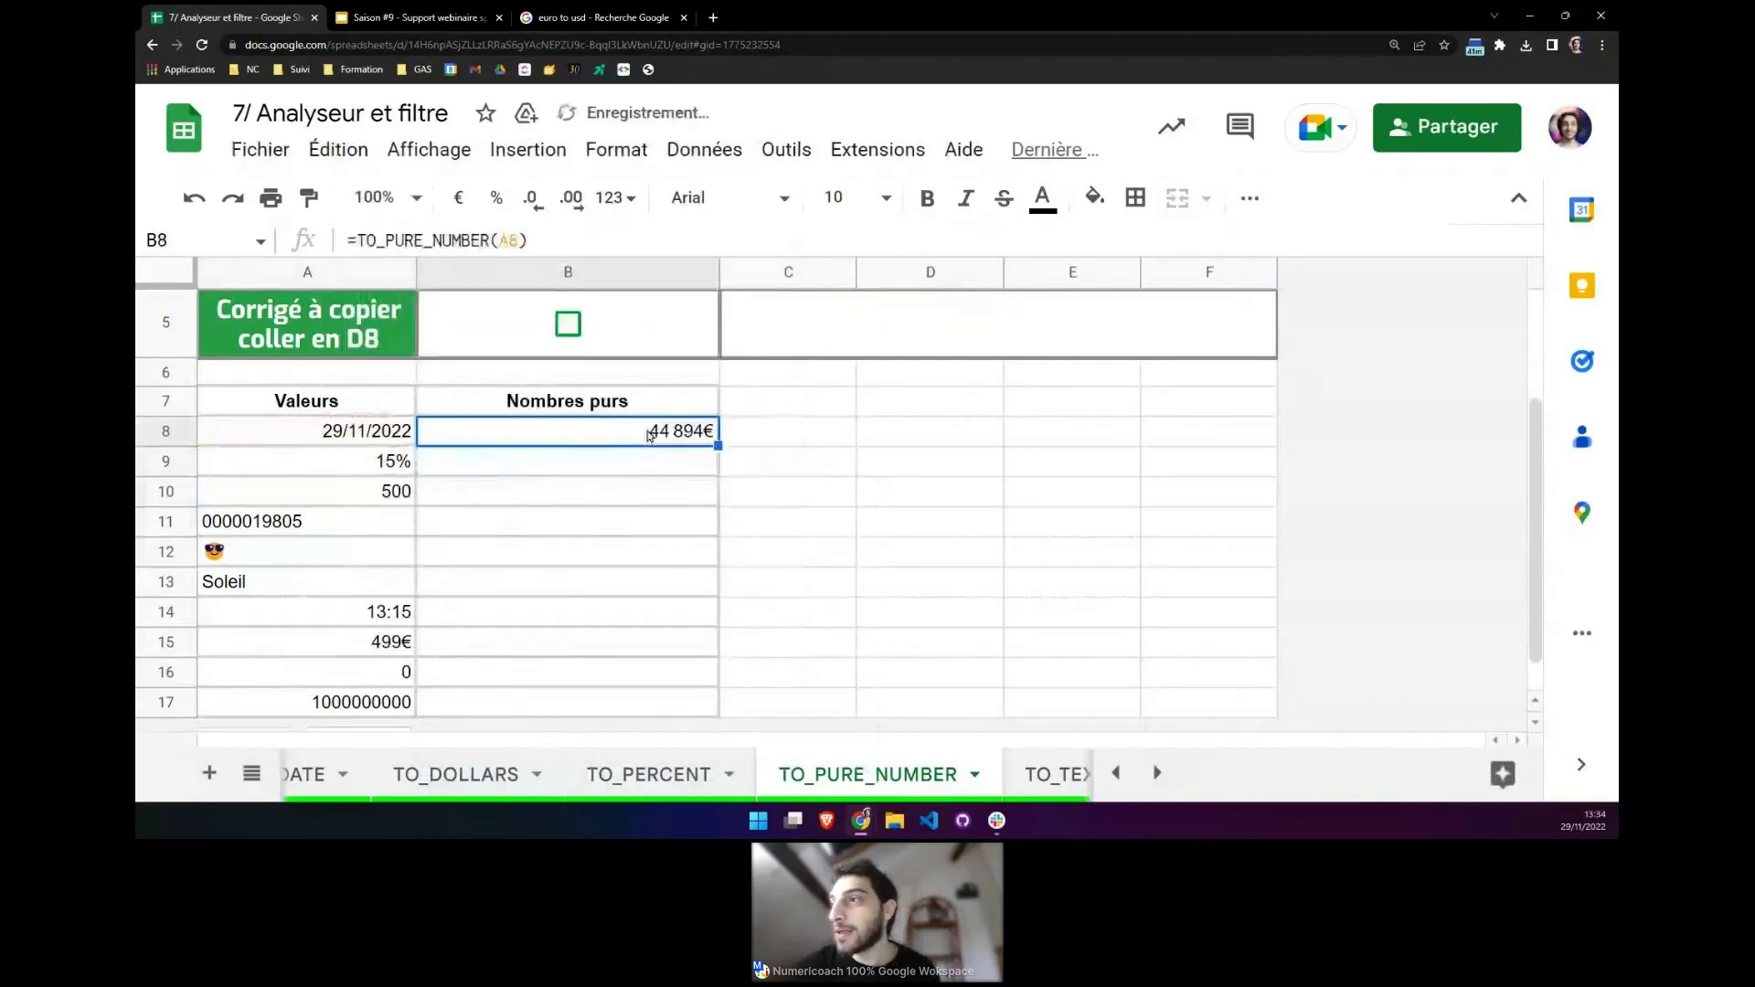
left_click_drag(649, 435, 627, 740)
left_click(616, 149)
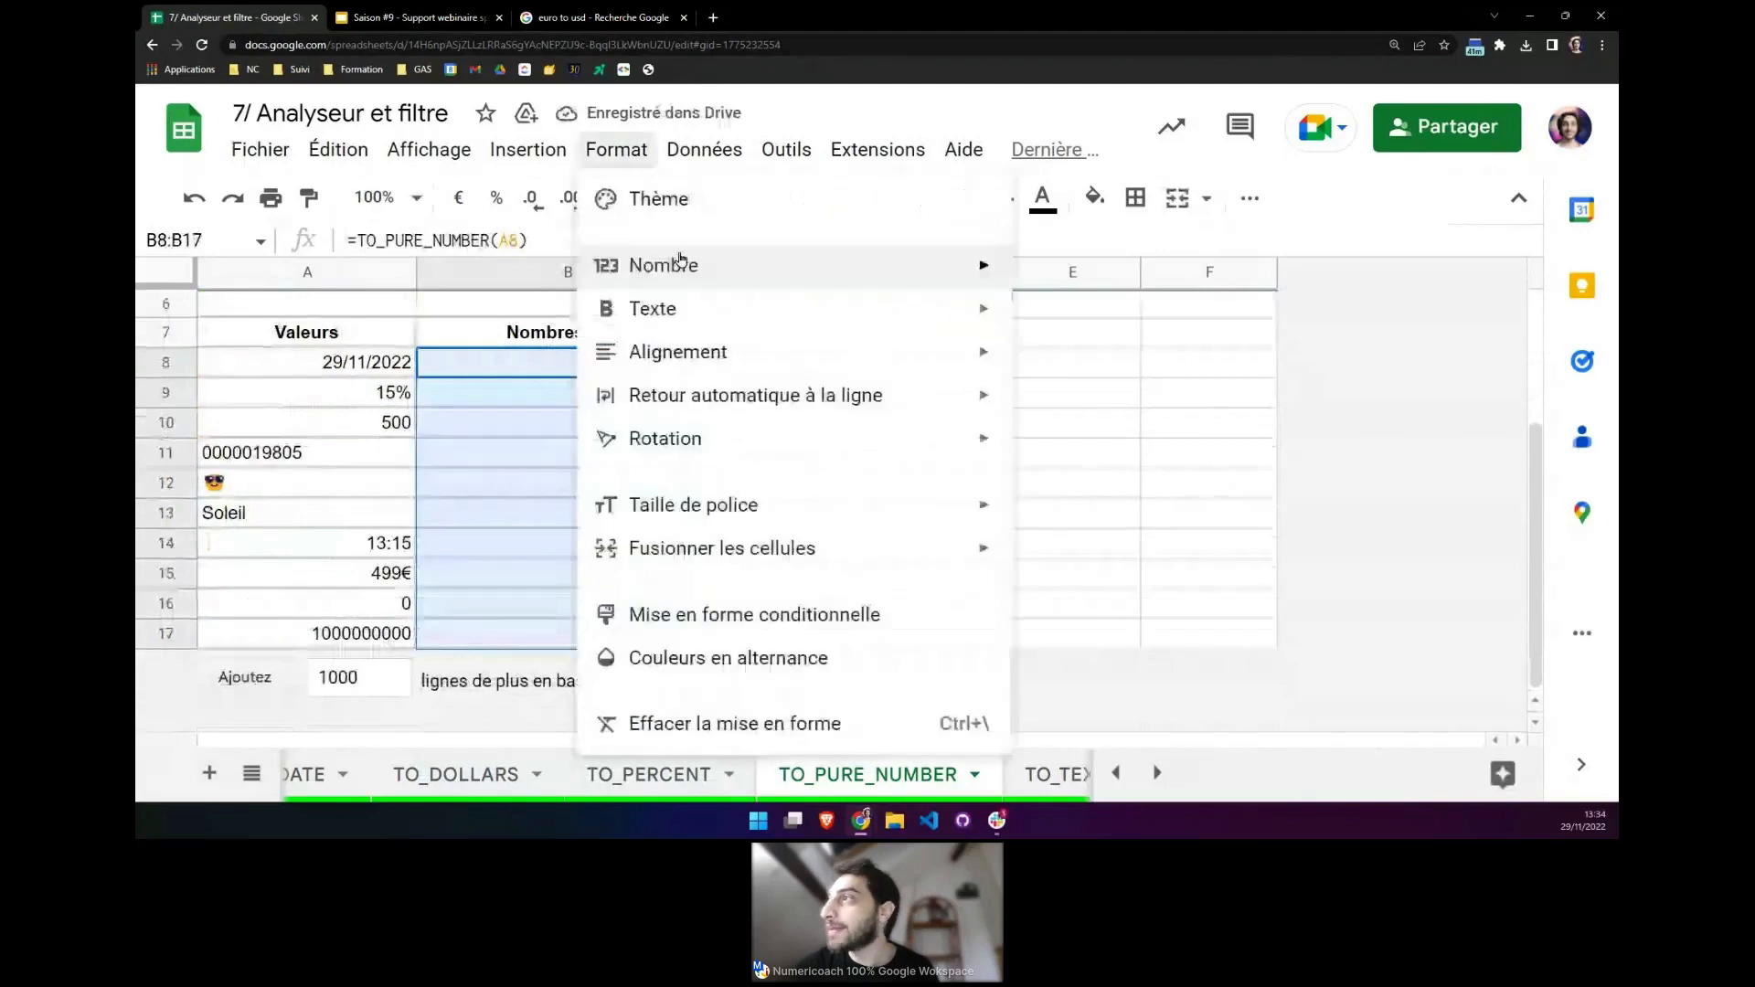
mouse_move(679, 265)
left_click(1128, 223)
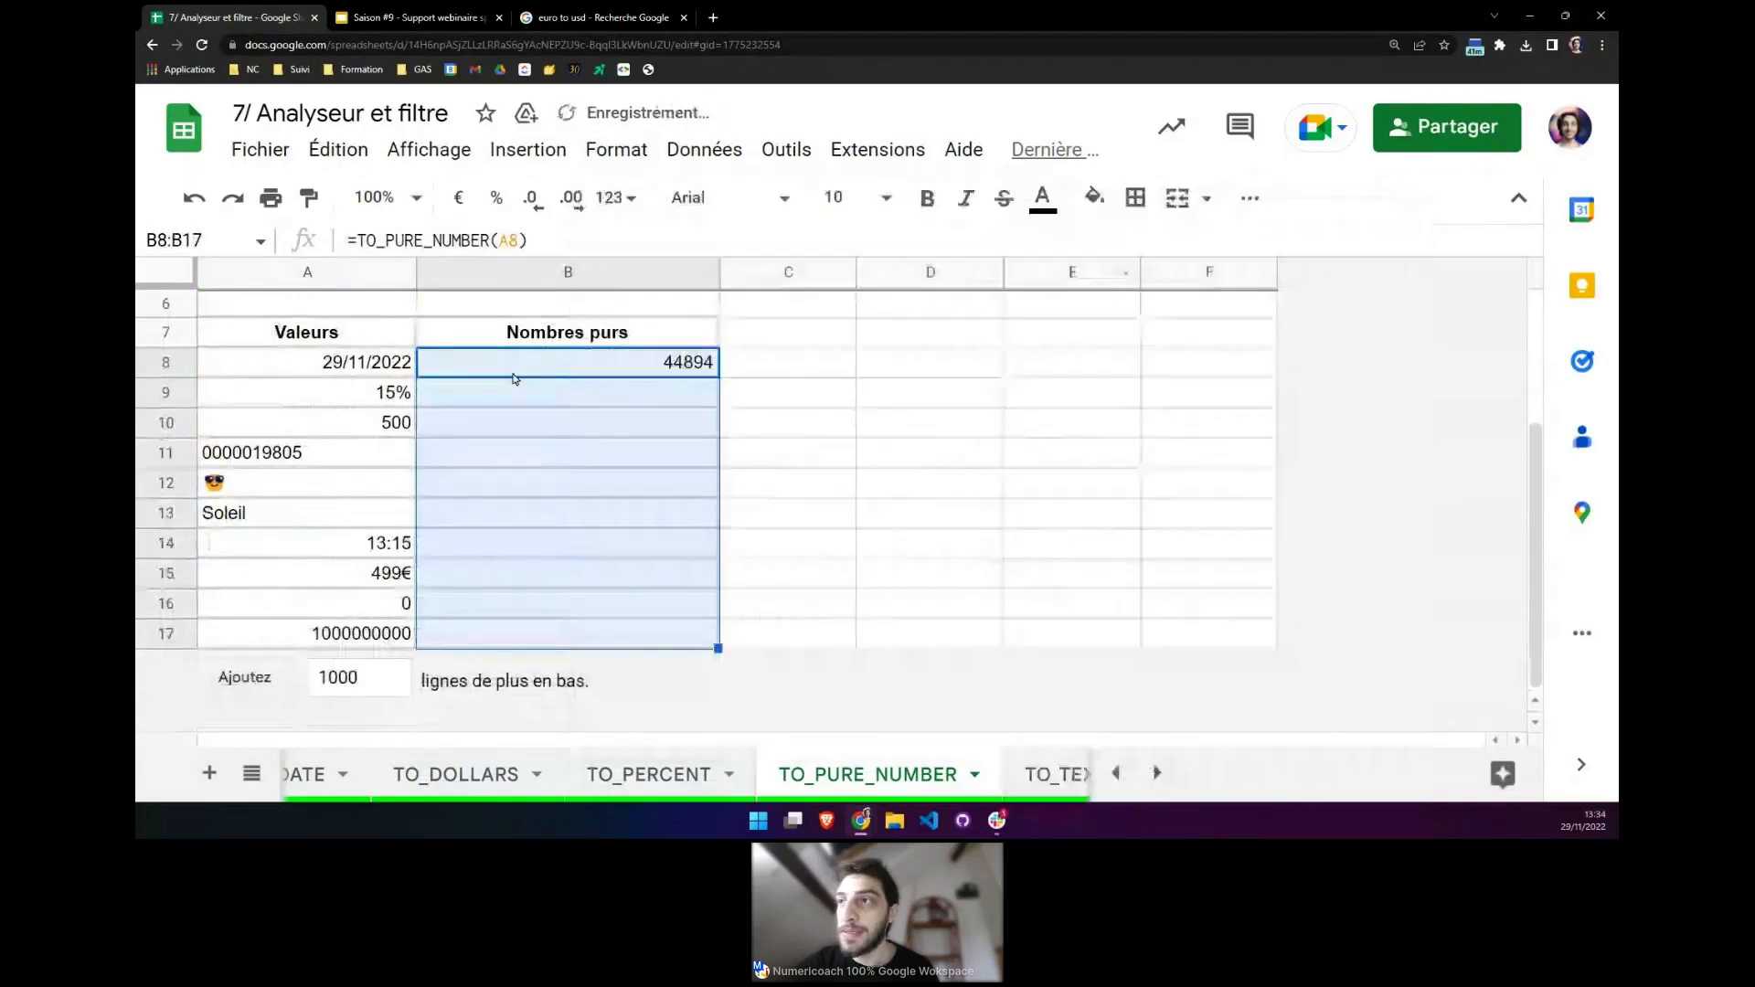
Compare the date in A8 with its pure number in B8 and inspect the B8 formula without changing it.
left_click(540, 366)
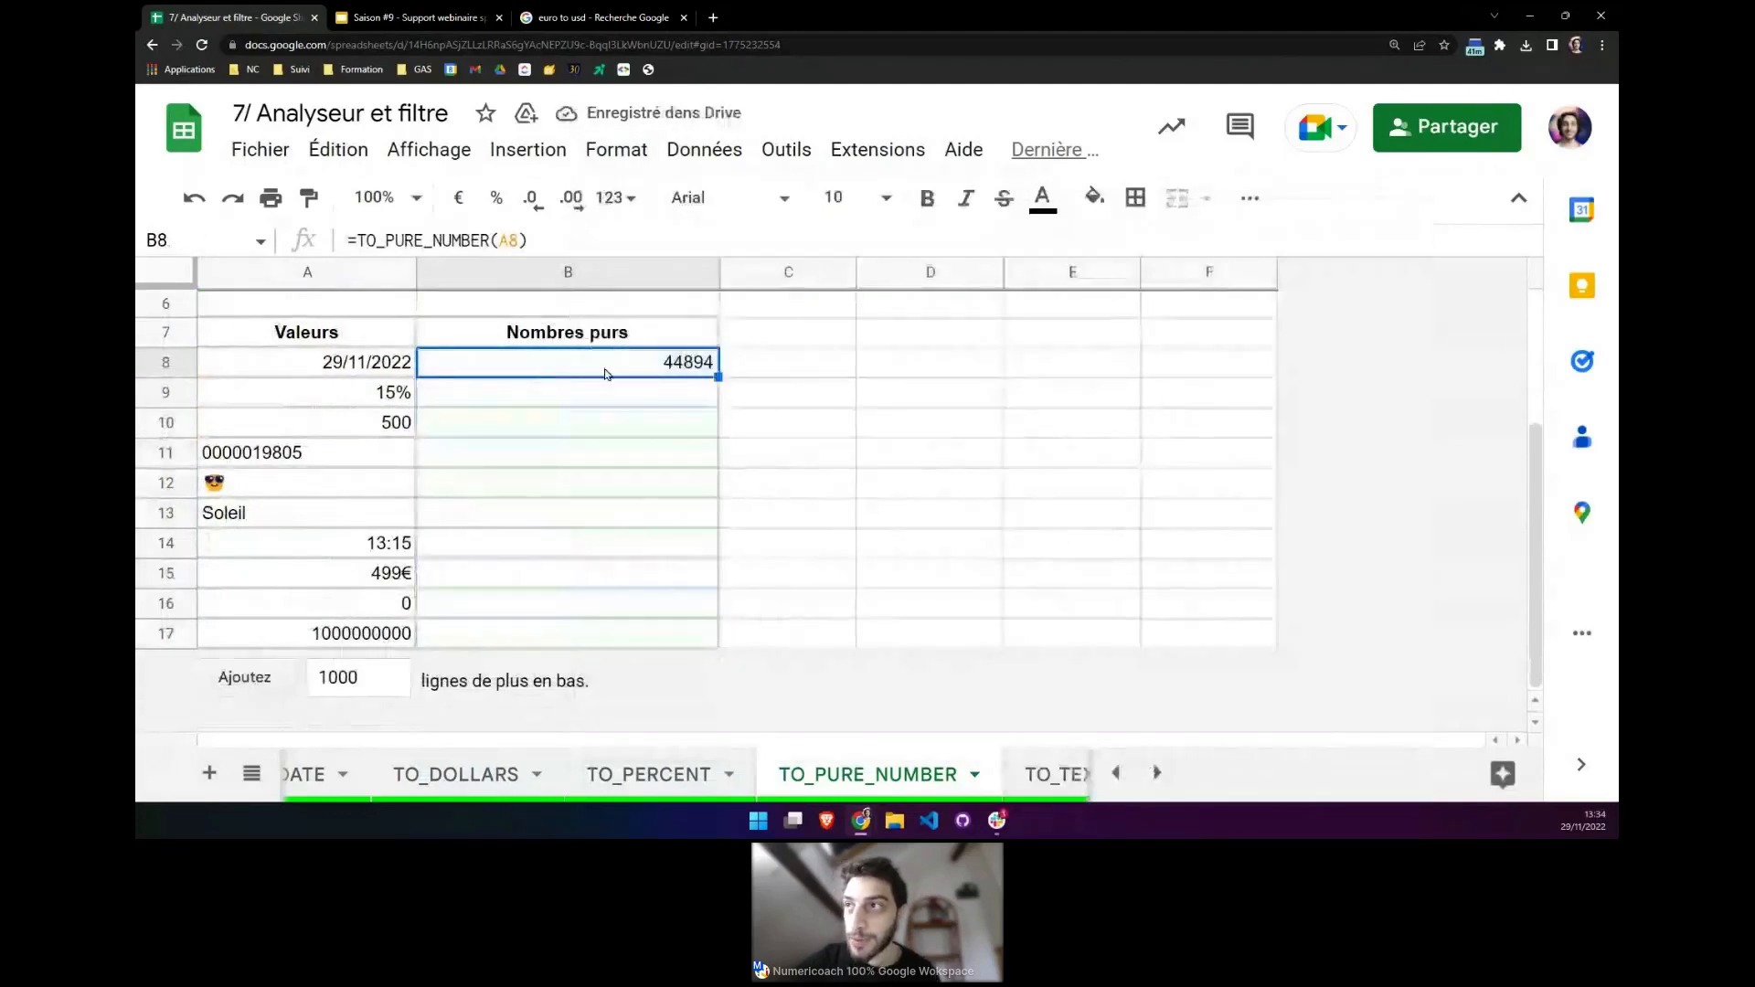
left_click(398, 369)
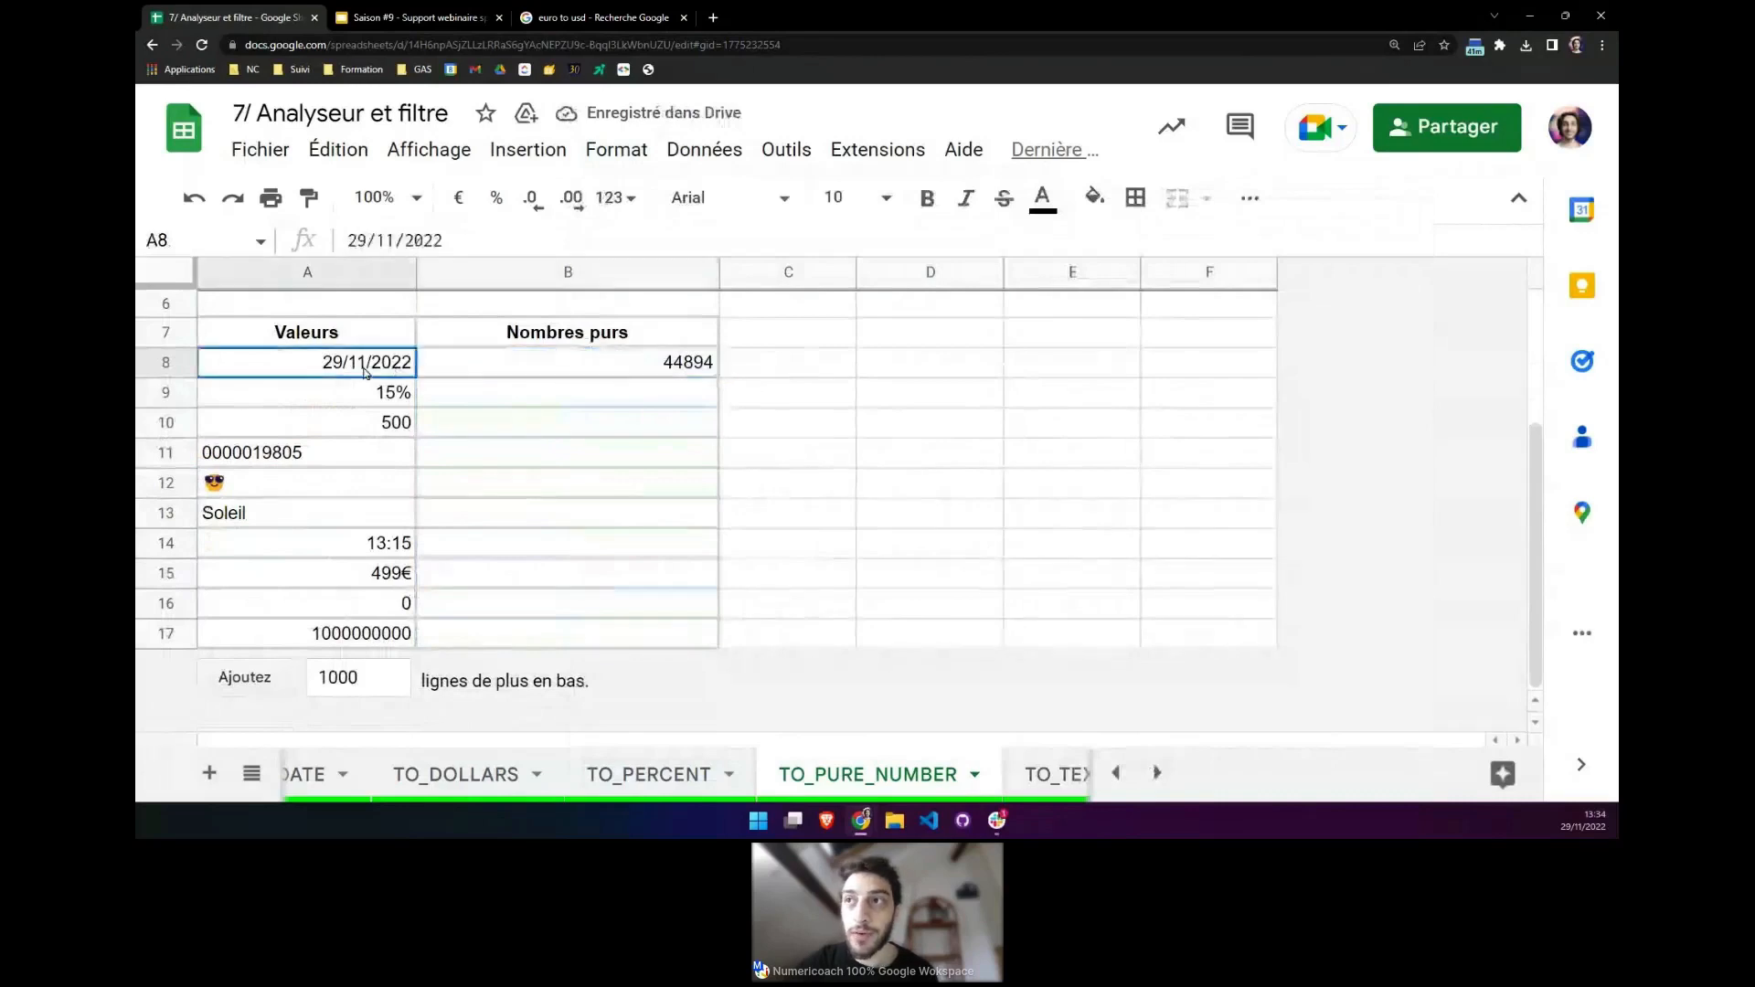
left_click(599, 377)
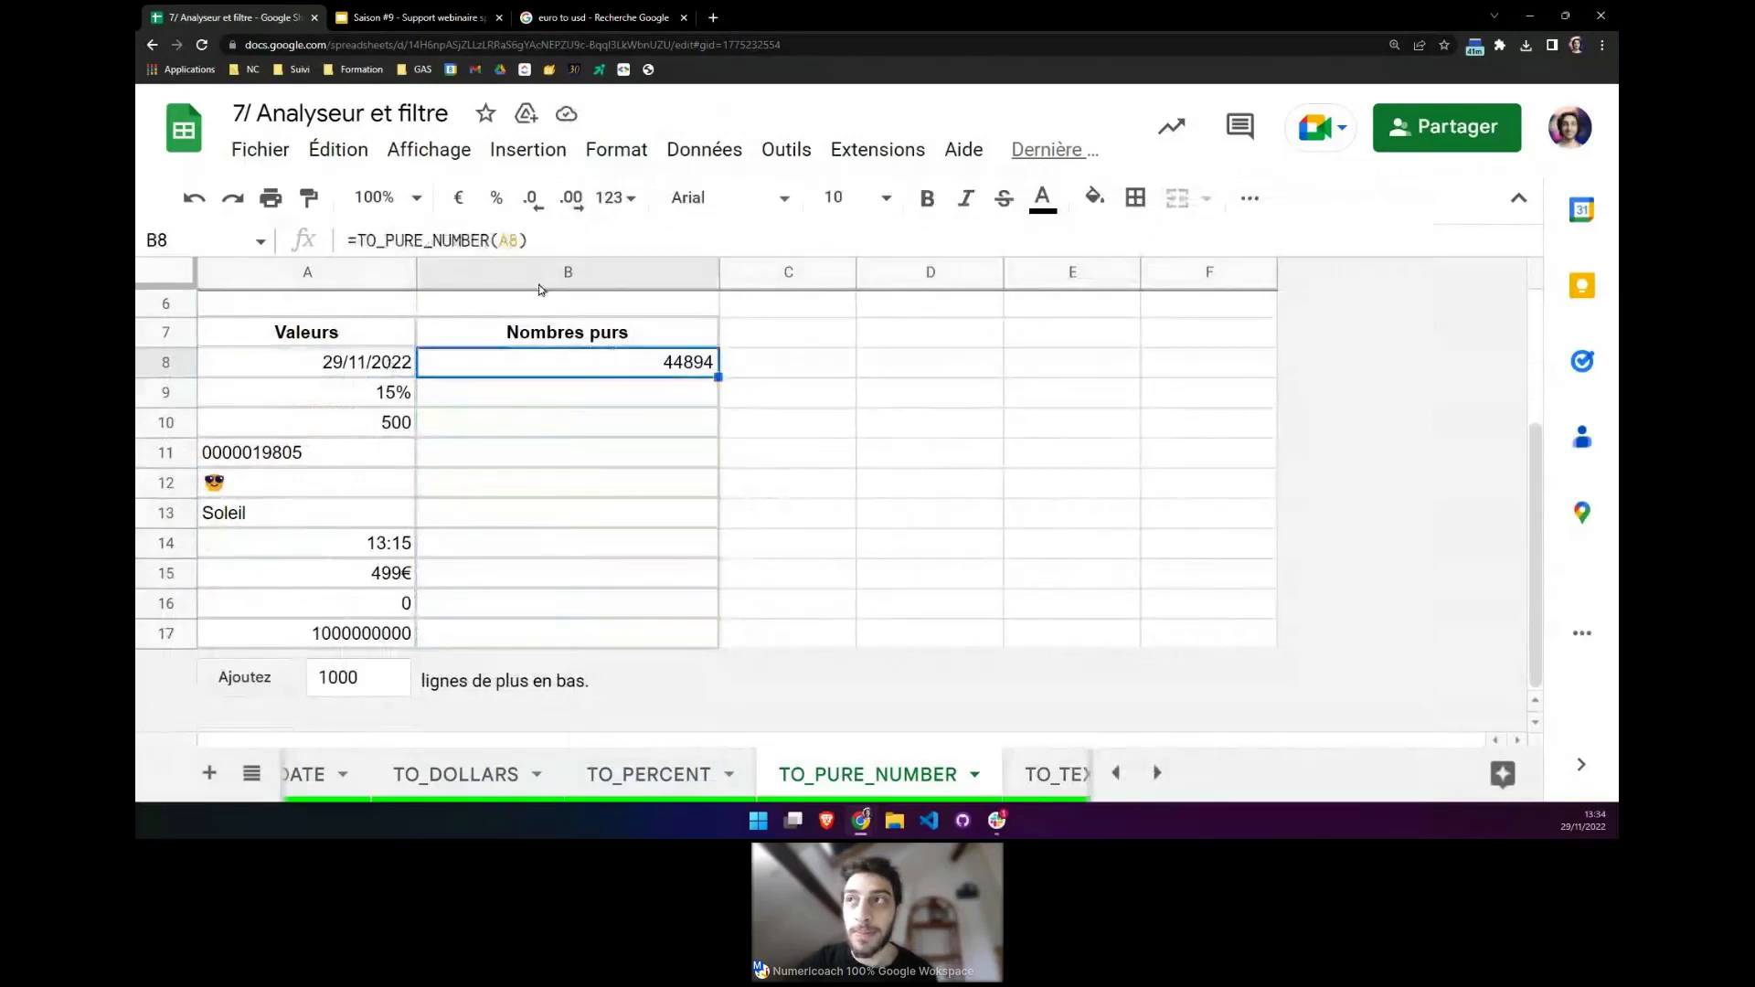
left_click_drag(359, 239, 541, 237)
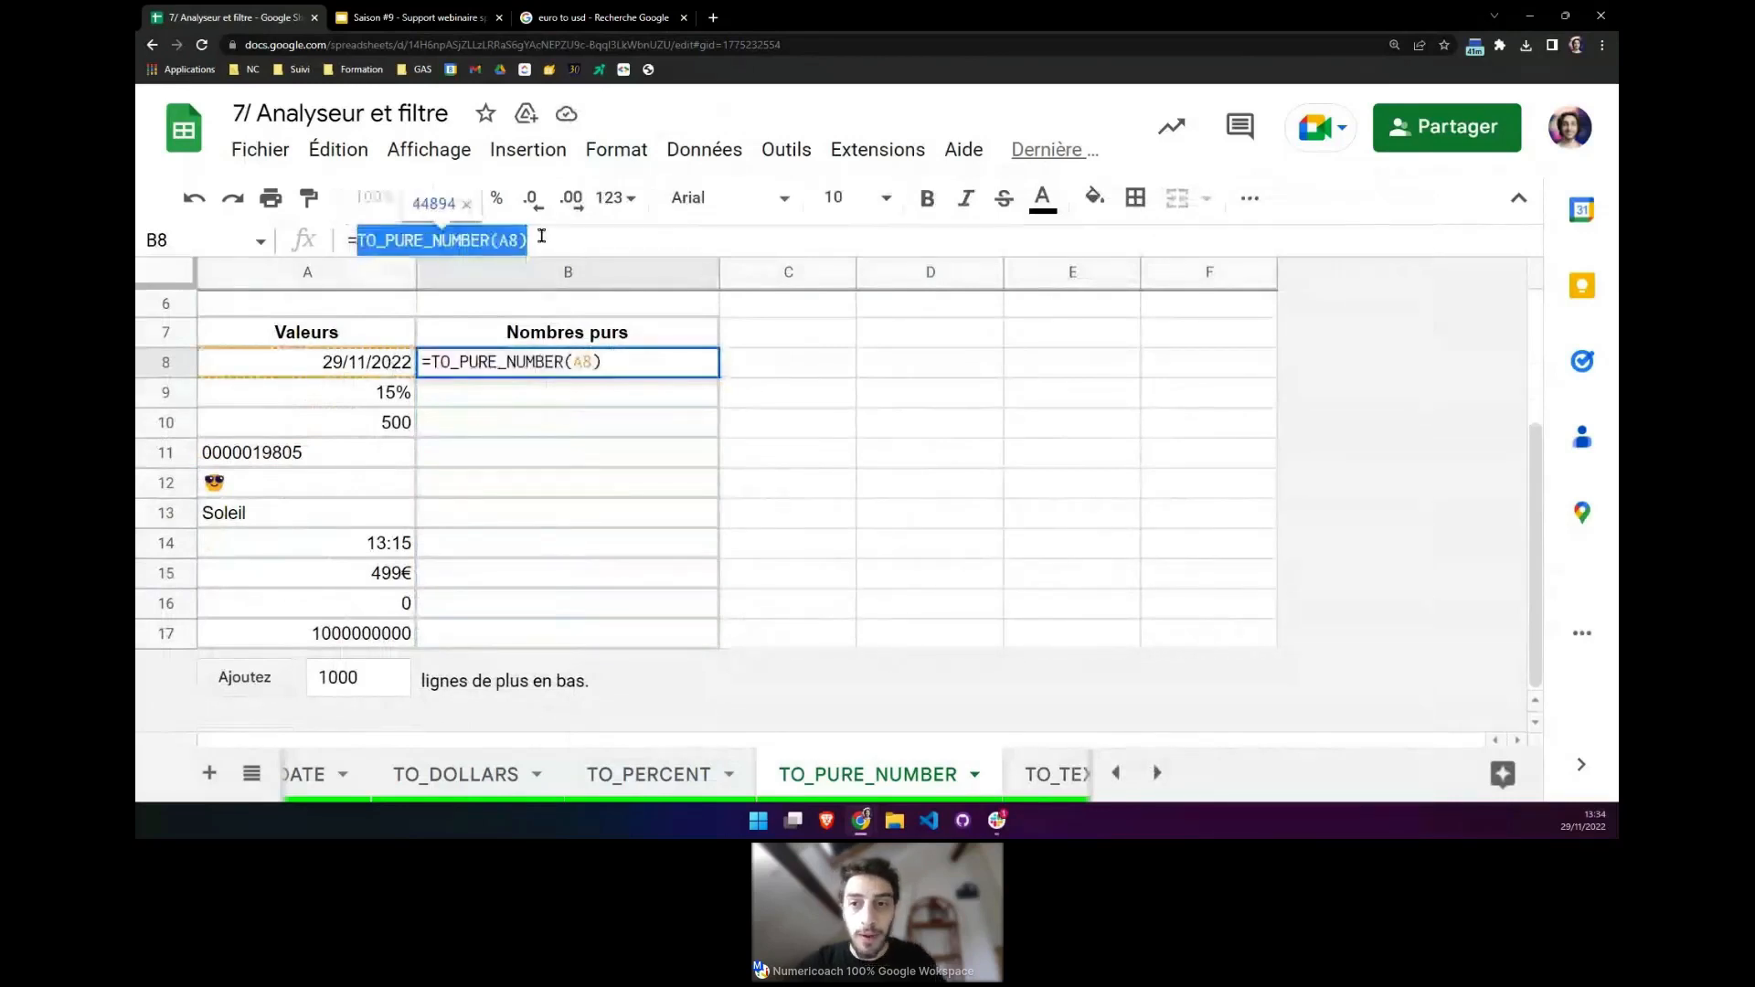
key("Escape")
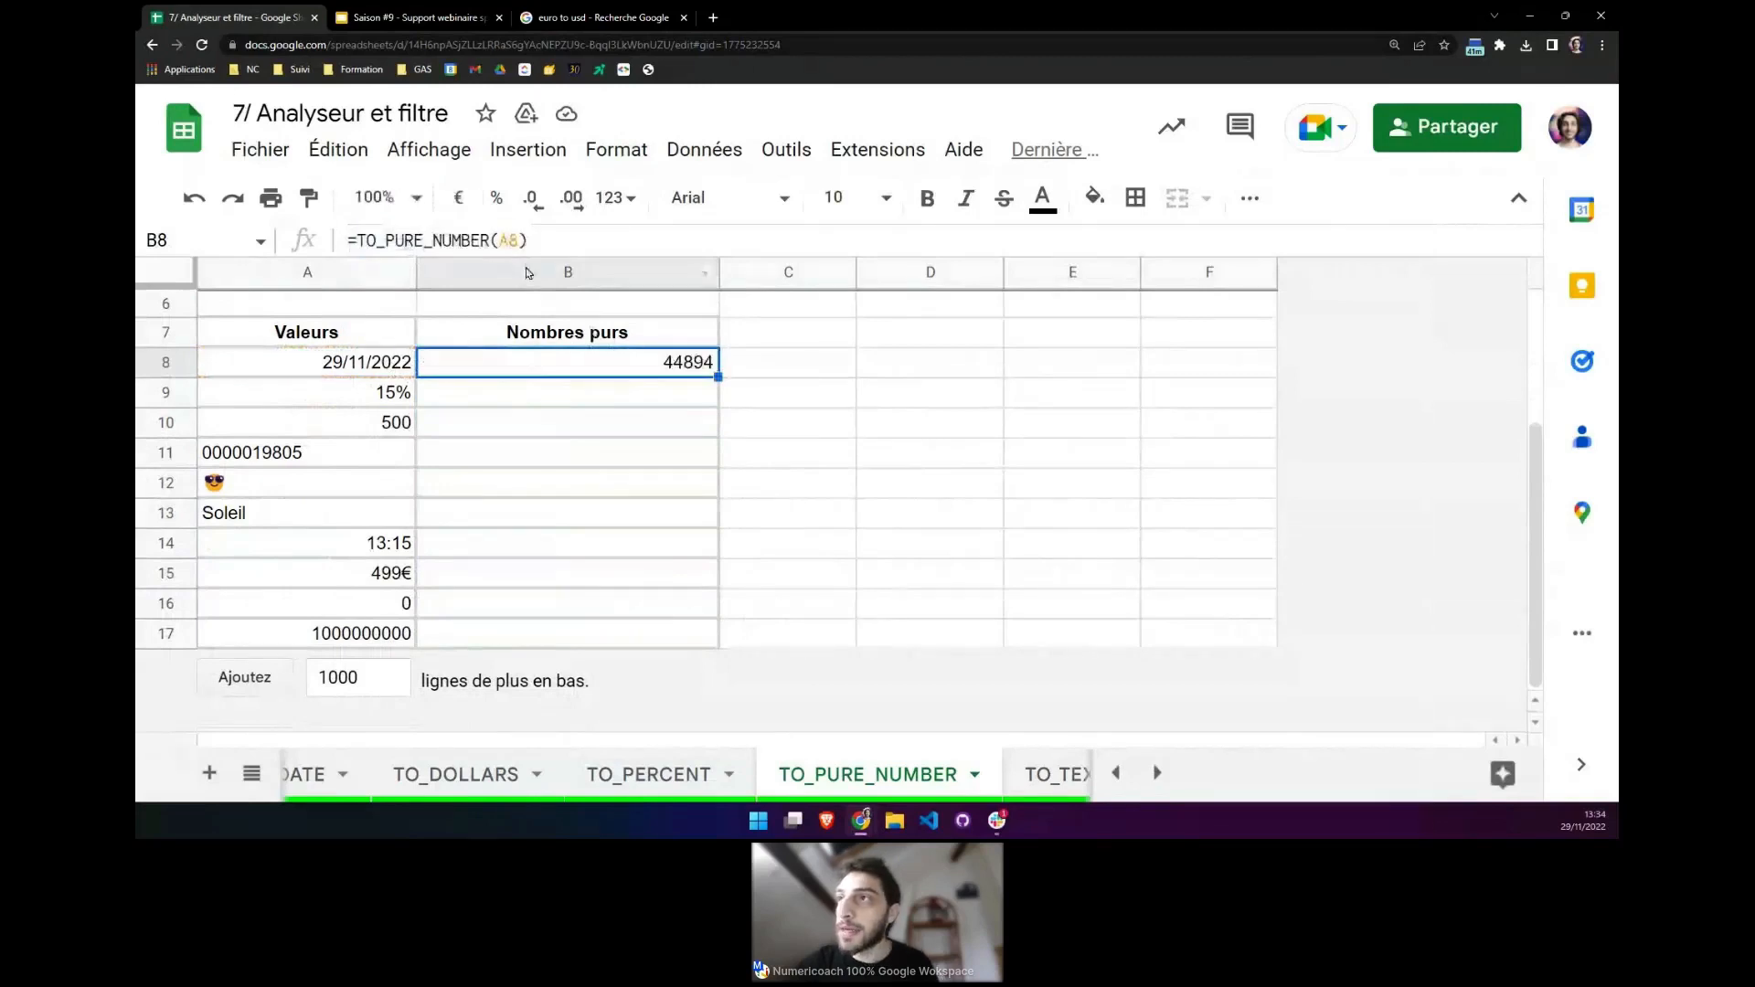
Change the formula in B8 to =ArrayFormula(TO_PURE_NUMBER(A8:A)) so it covers the whole Valeurs column.
left_click(464, 236)
key("ctrl+shift+Return")
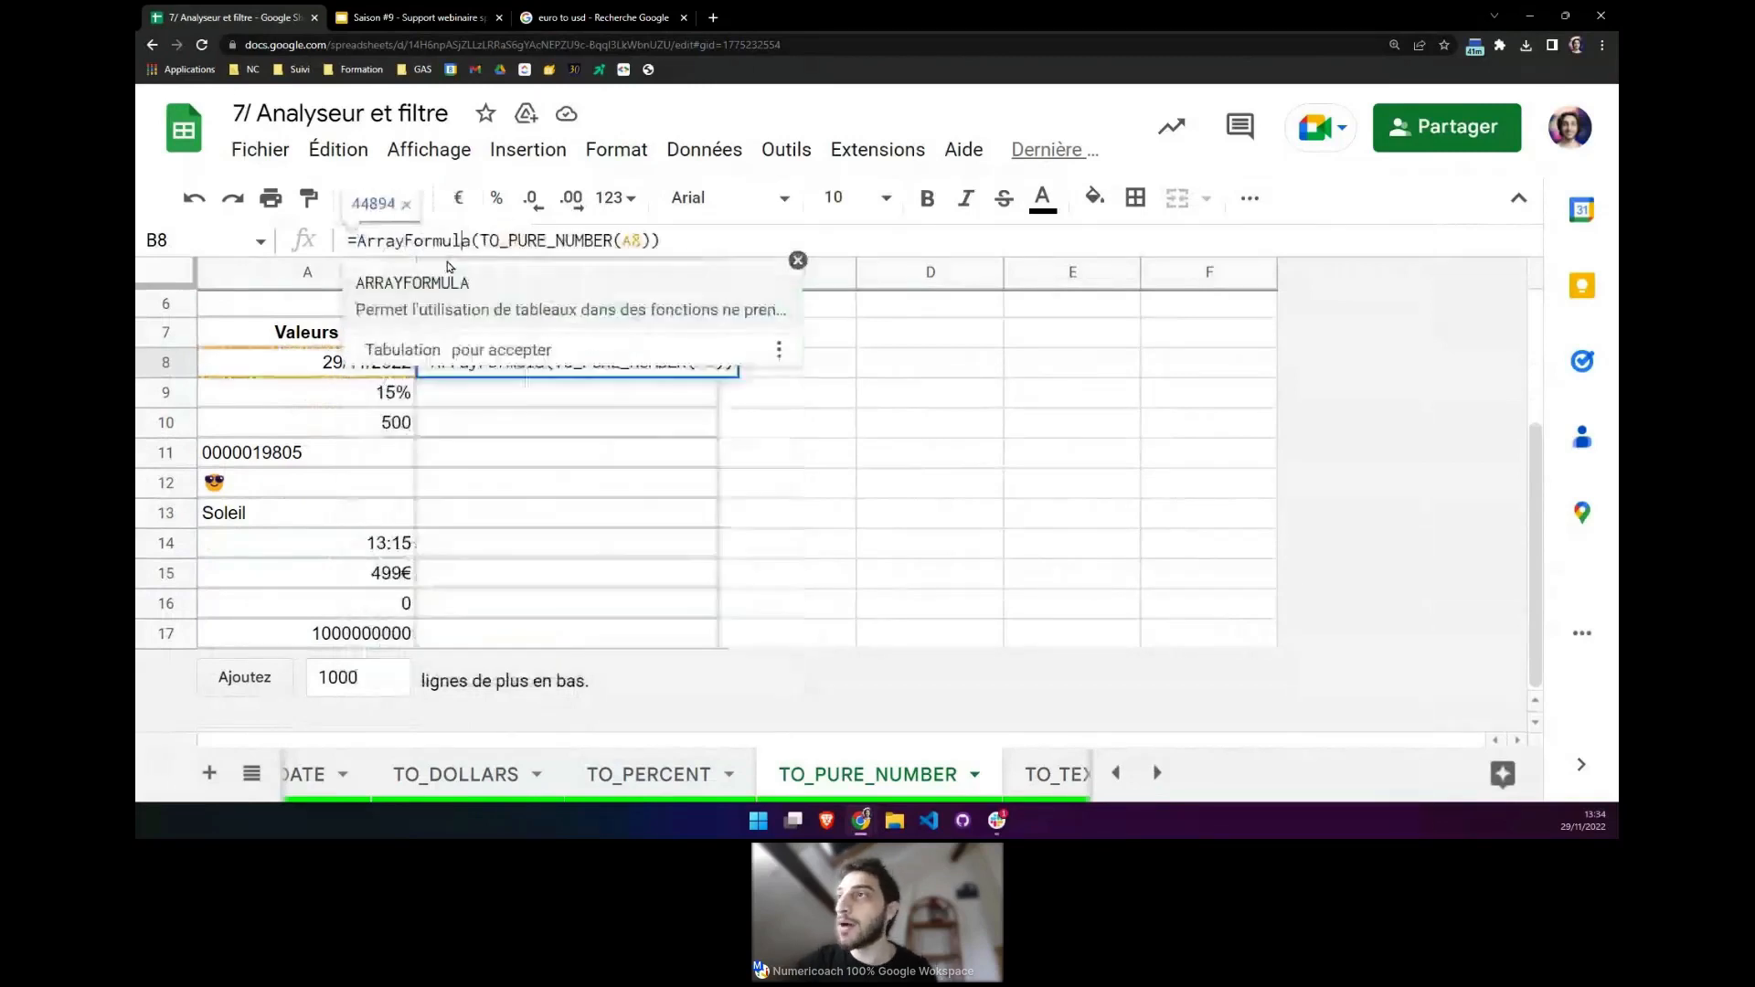
left_click(643, 236)
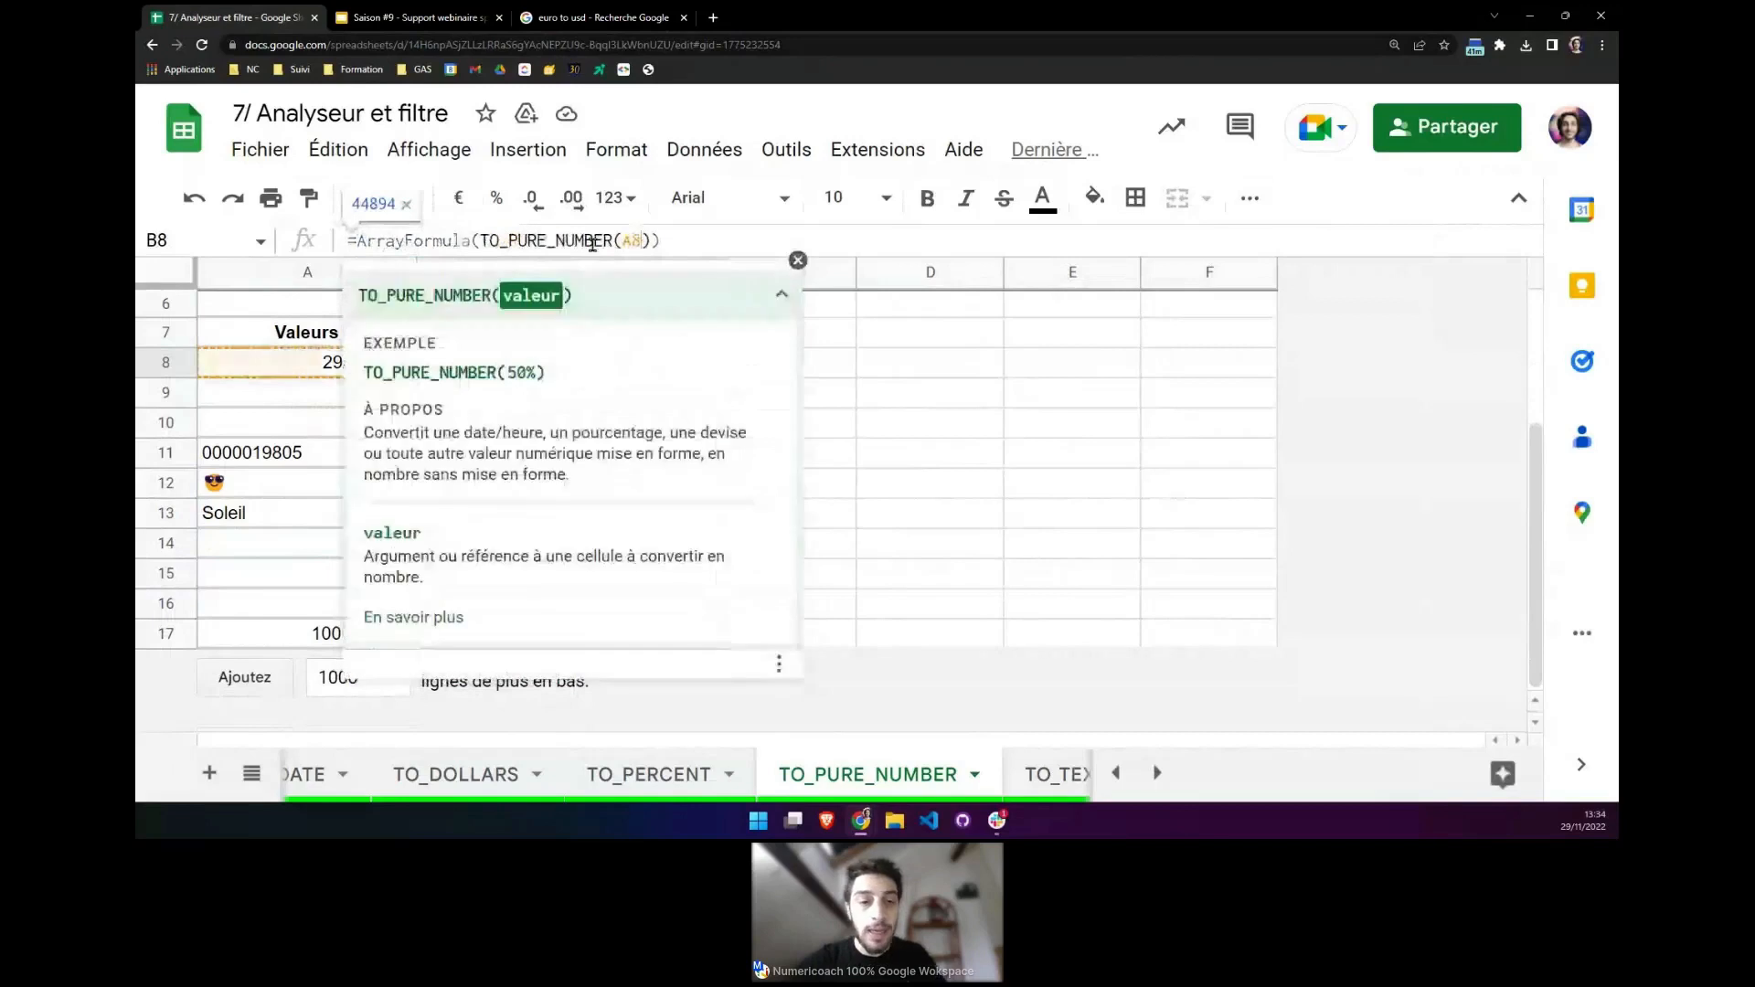
type(":A")
key("Return")
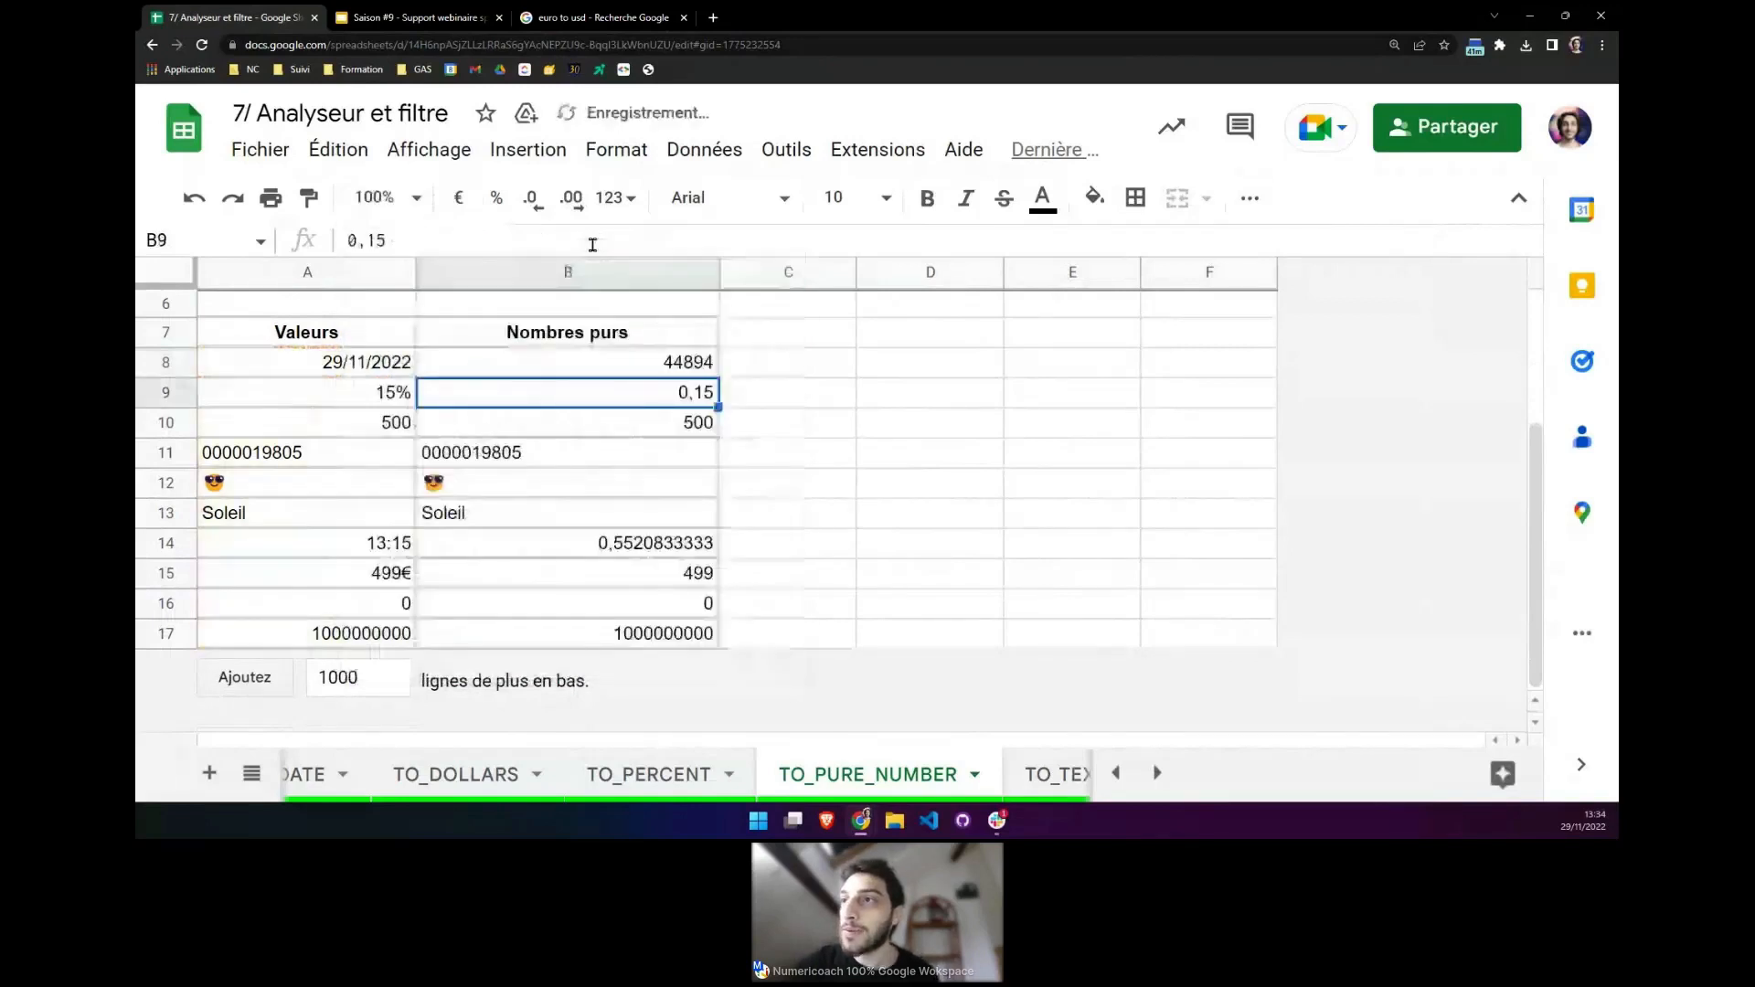
Examine how the text entries in rows 11 to 13 are handled, including the leading apostrophe in A11.
left_click(567, 425)
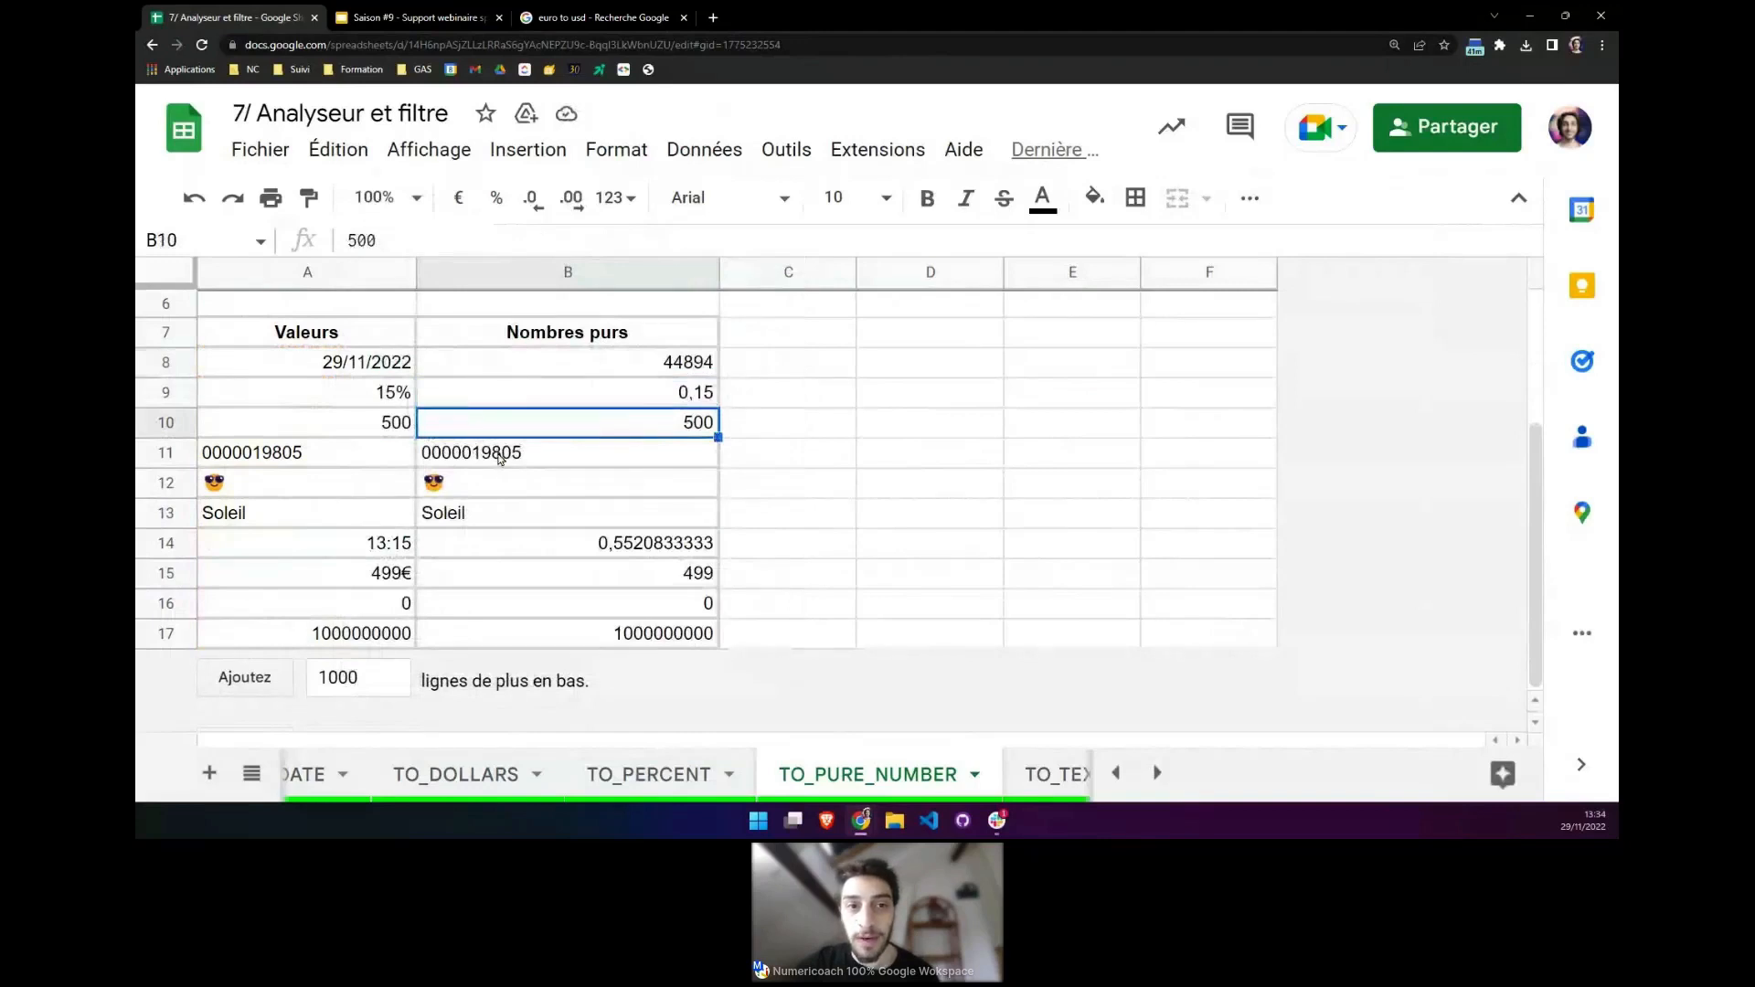
left_click(329, 452)
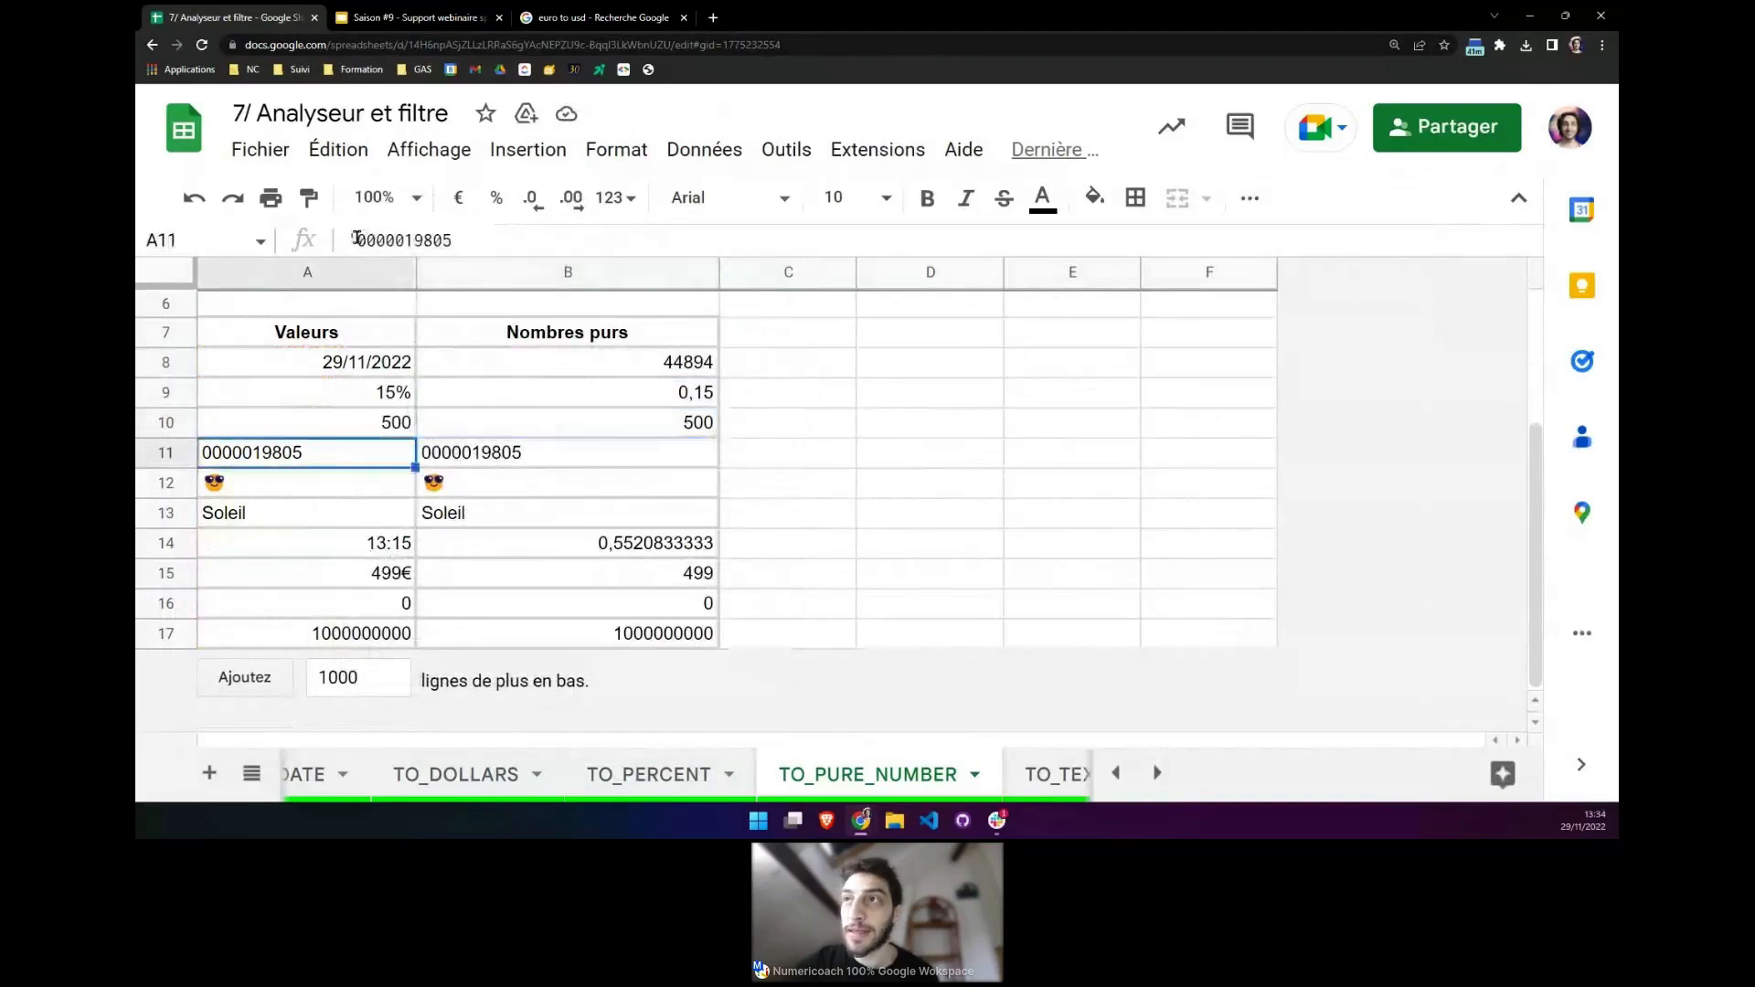
left_click_drag(357, 239, 349, 239)
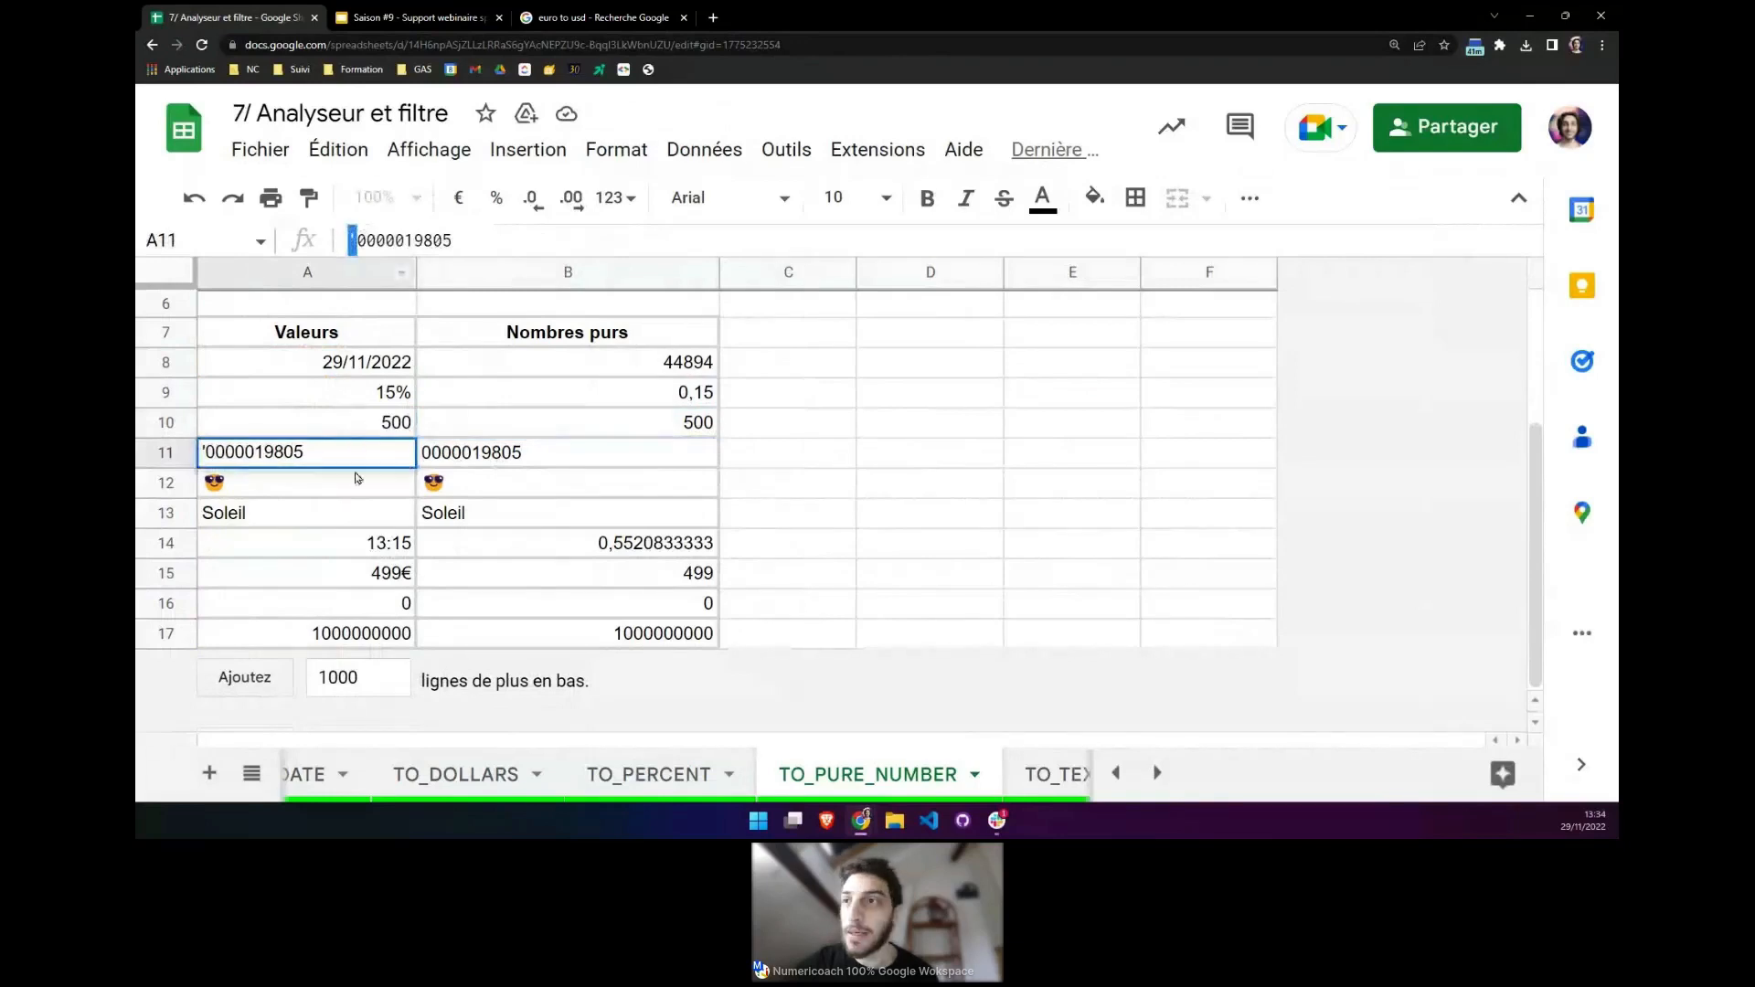
key("BackSpace")
key("Return")
left_click(326, 512)
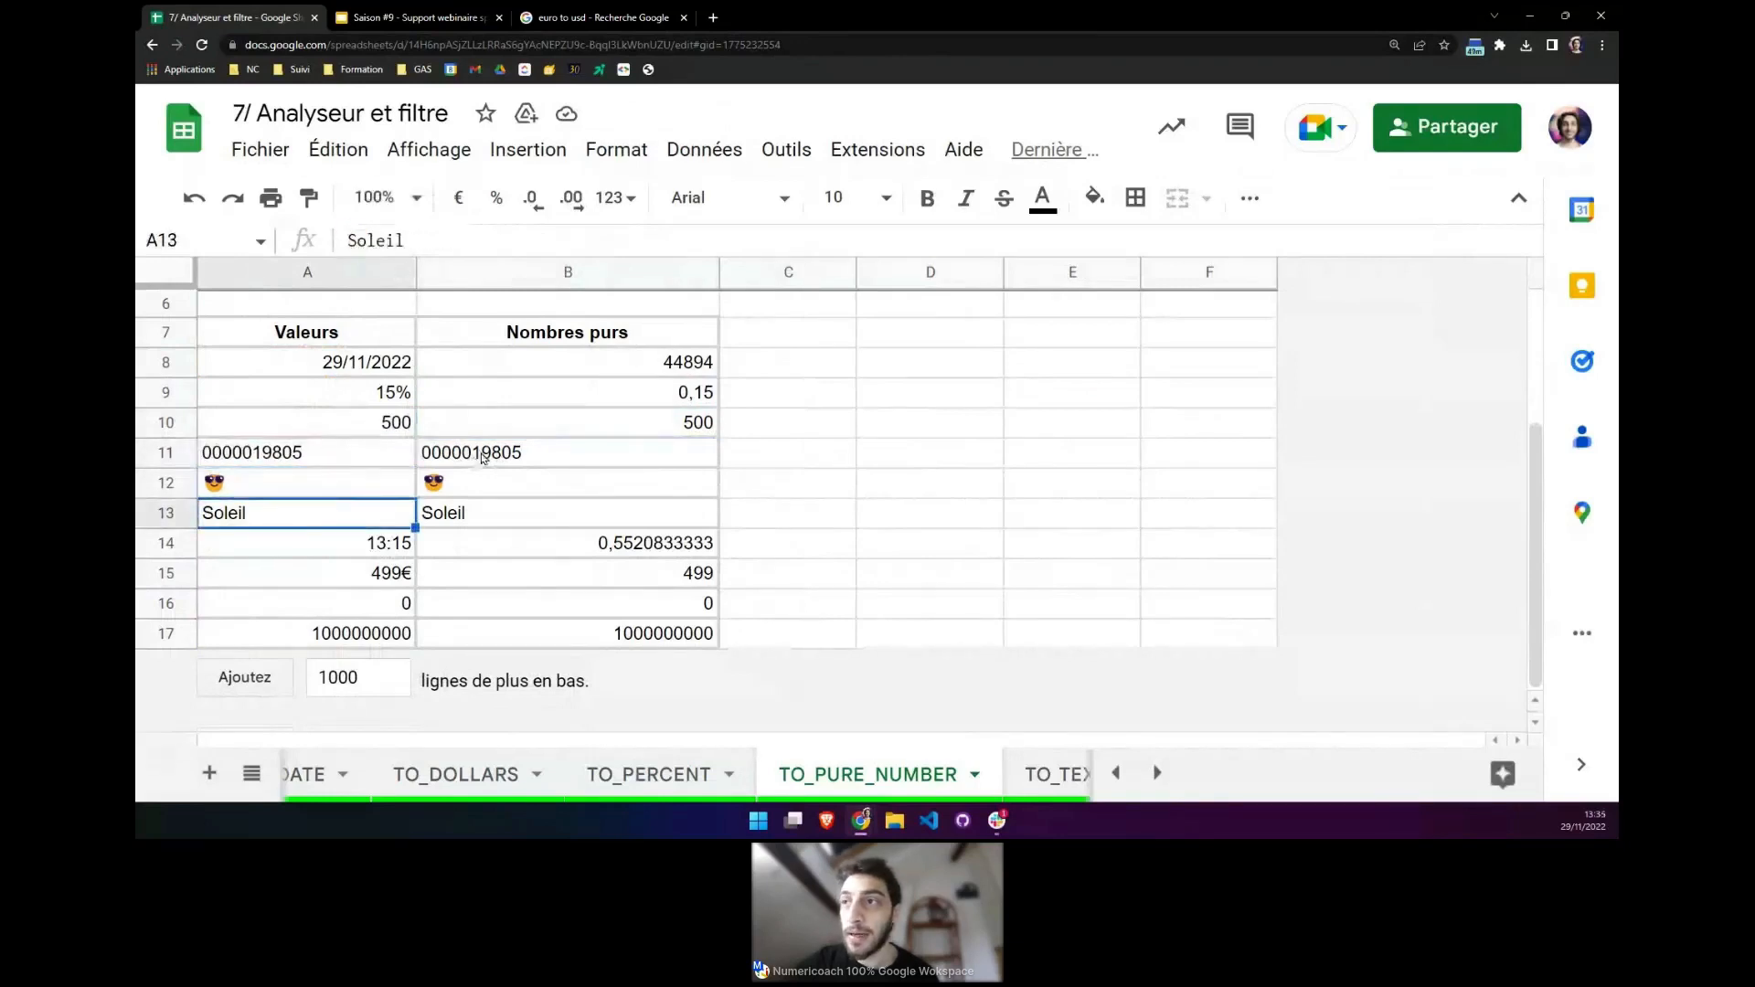
left_click_drag(483, 457, 485, 520)
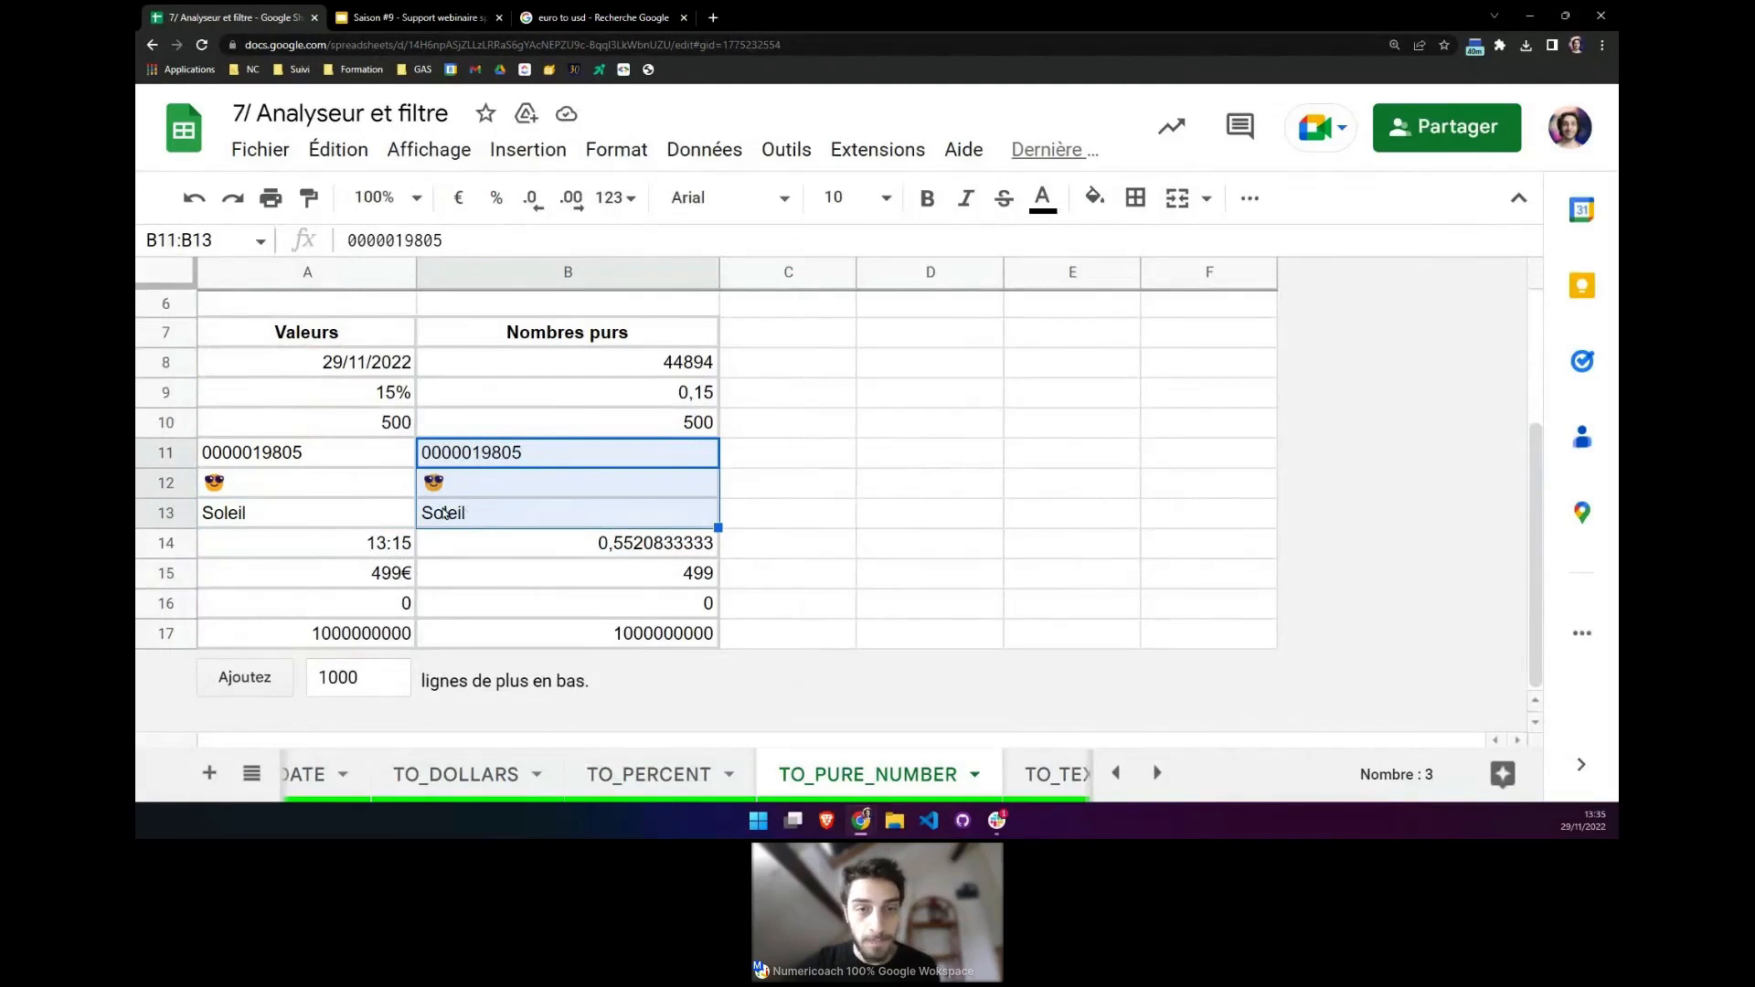
Compare the time and euro values in A14:A15 with their pure numbers, and tick the B5 checkbox to reveal the solution formulas.
left_click(392, 546)
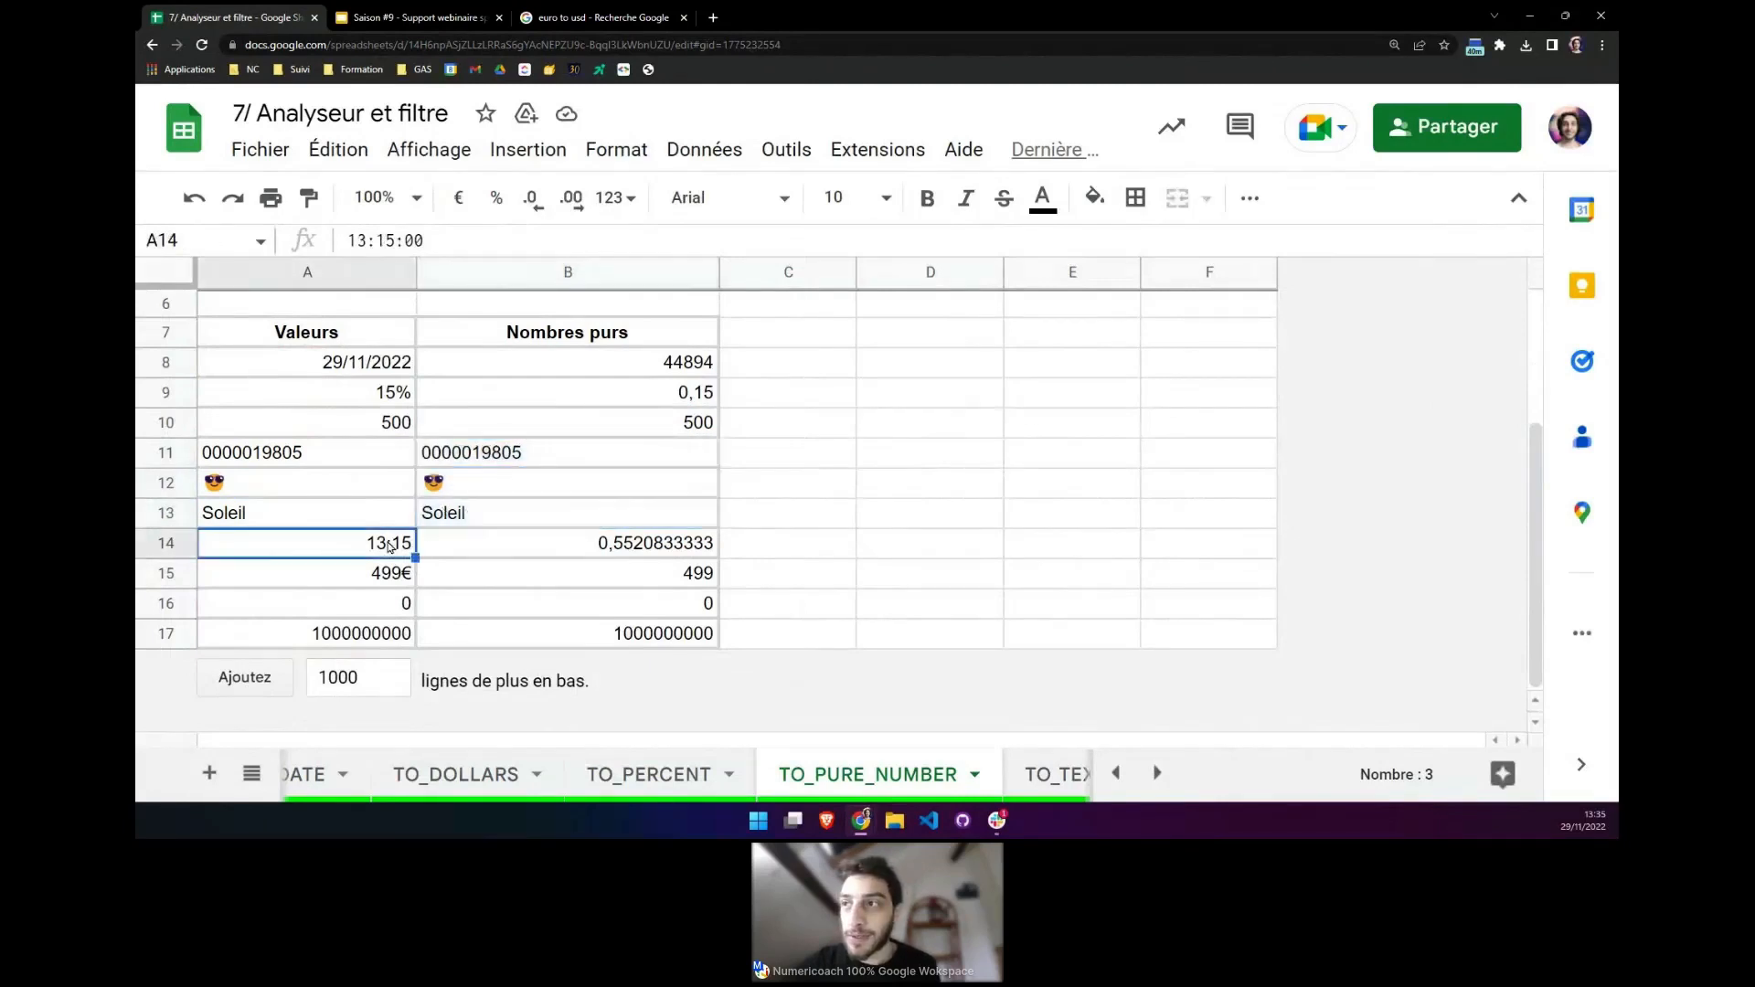
left_click(538, 543)
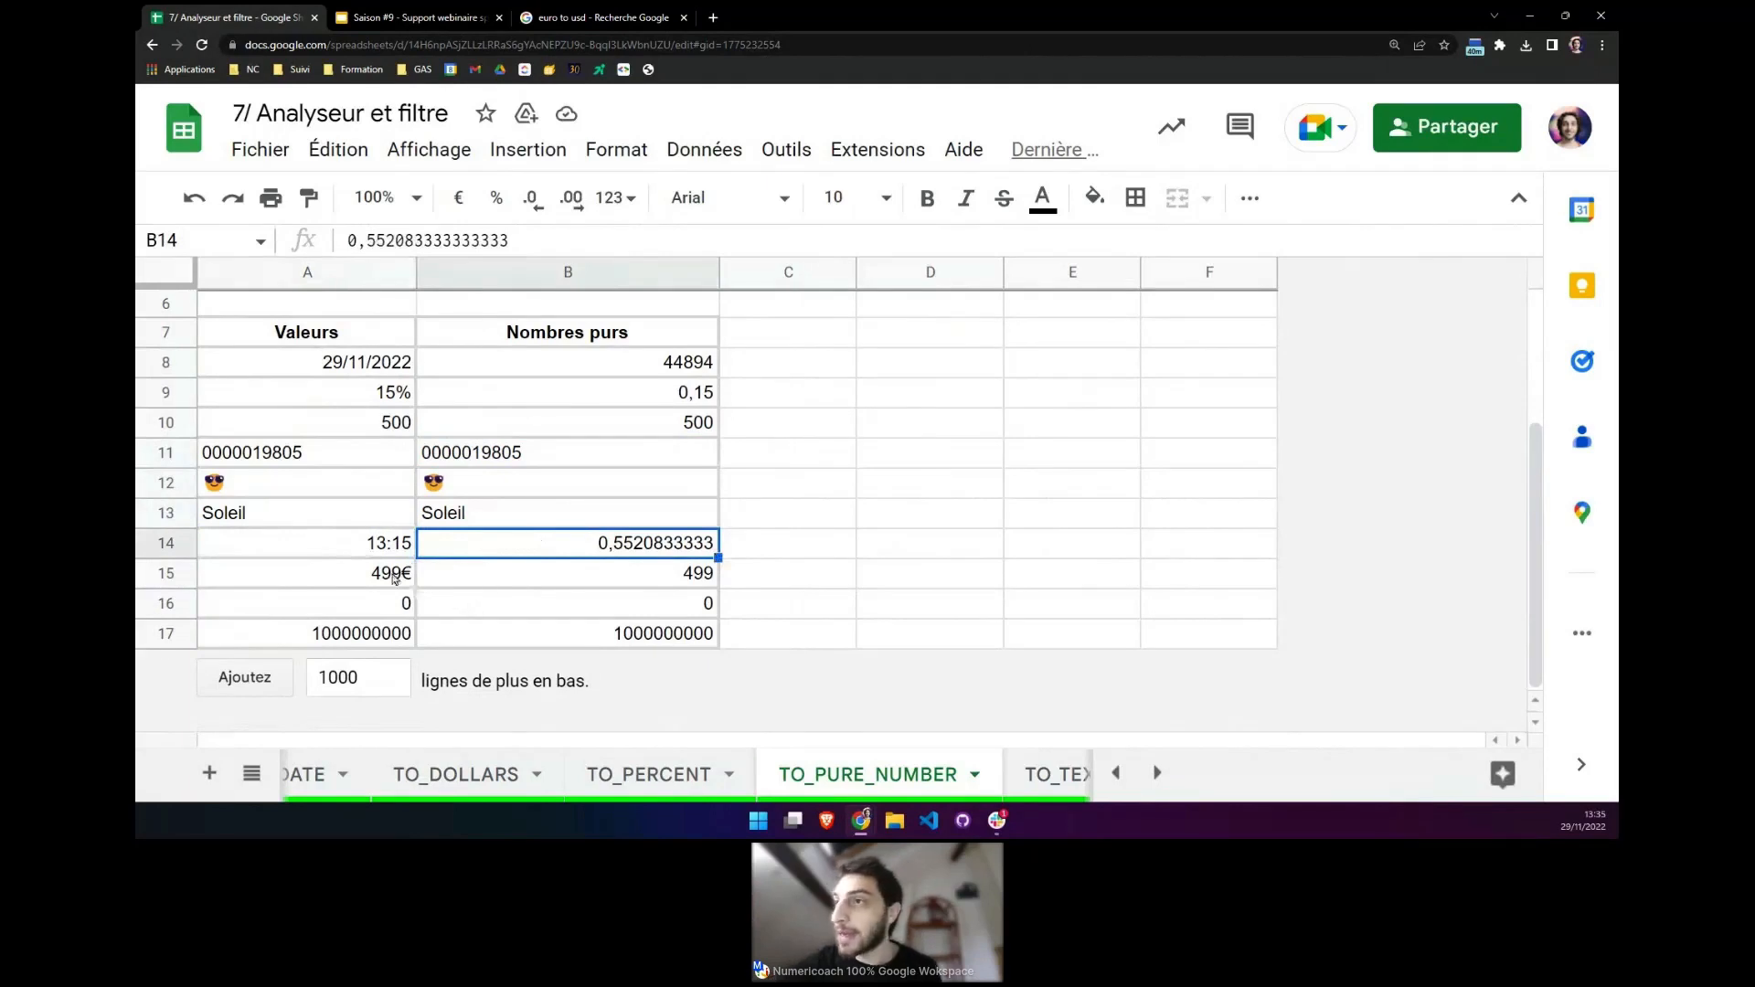
left_click(393, 573)
left_click(571, 578)
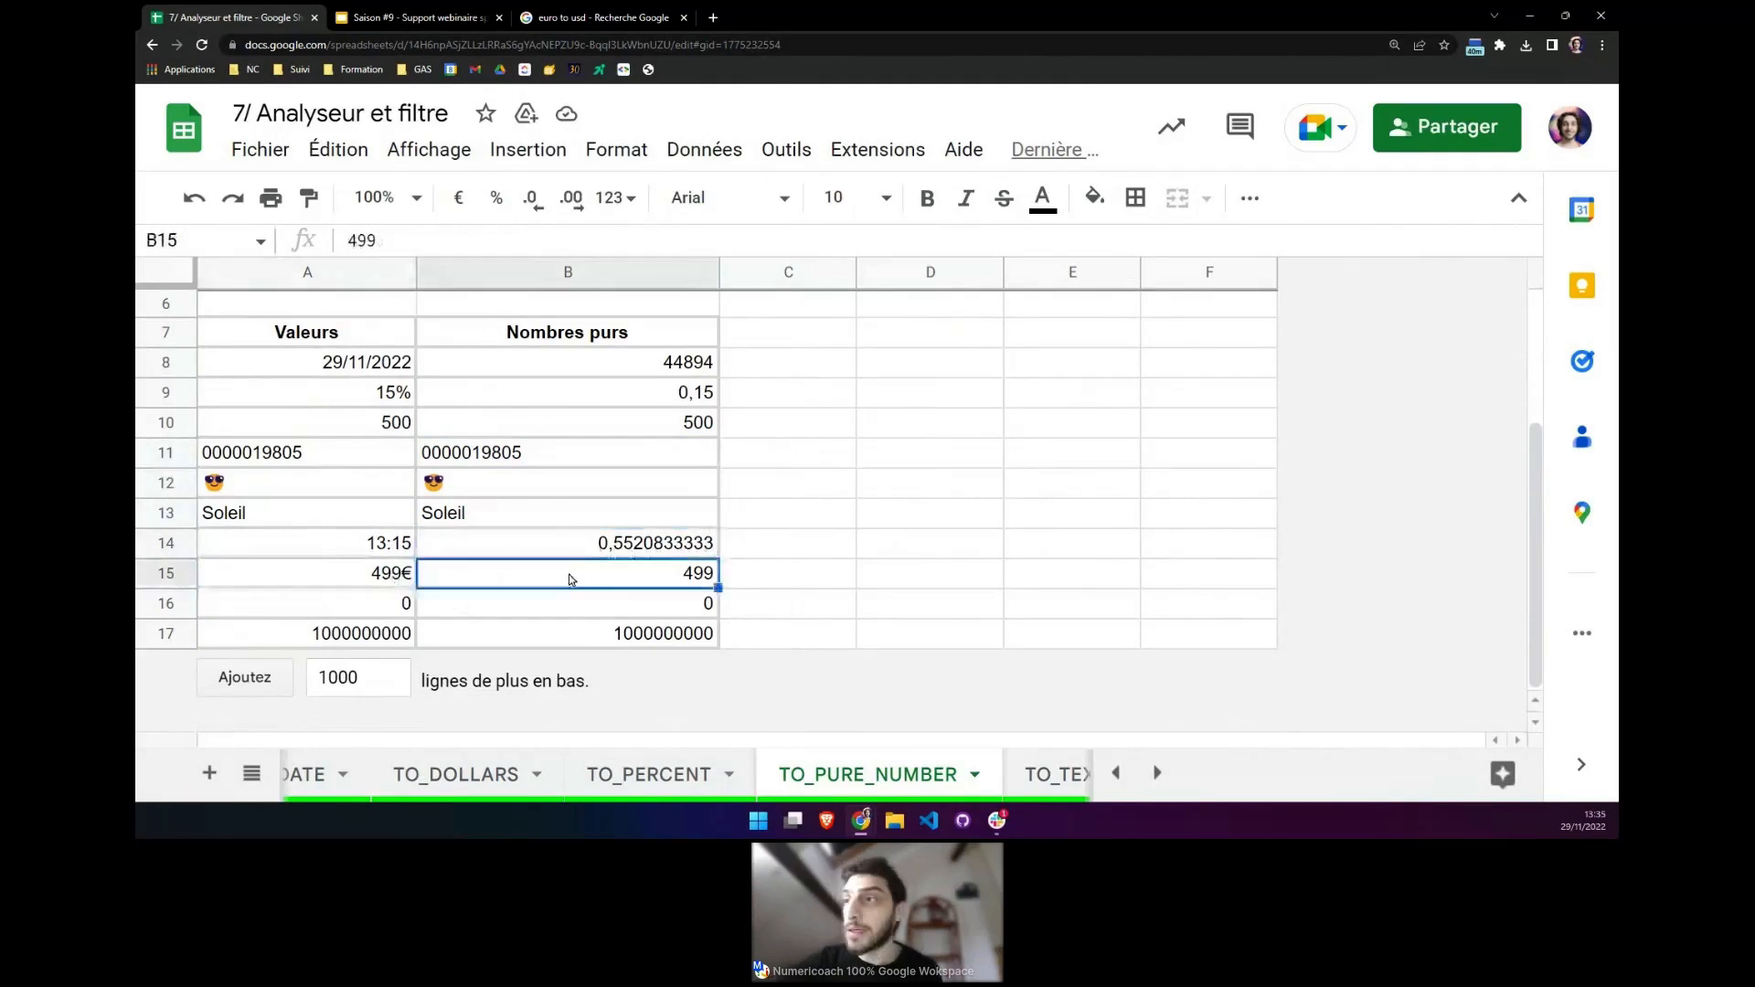
left_click(501, 609)
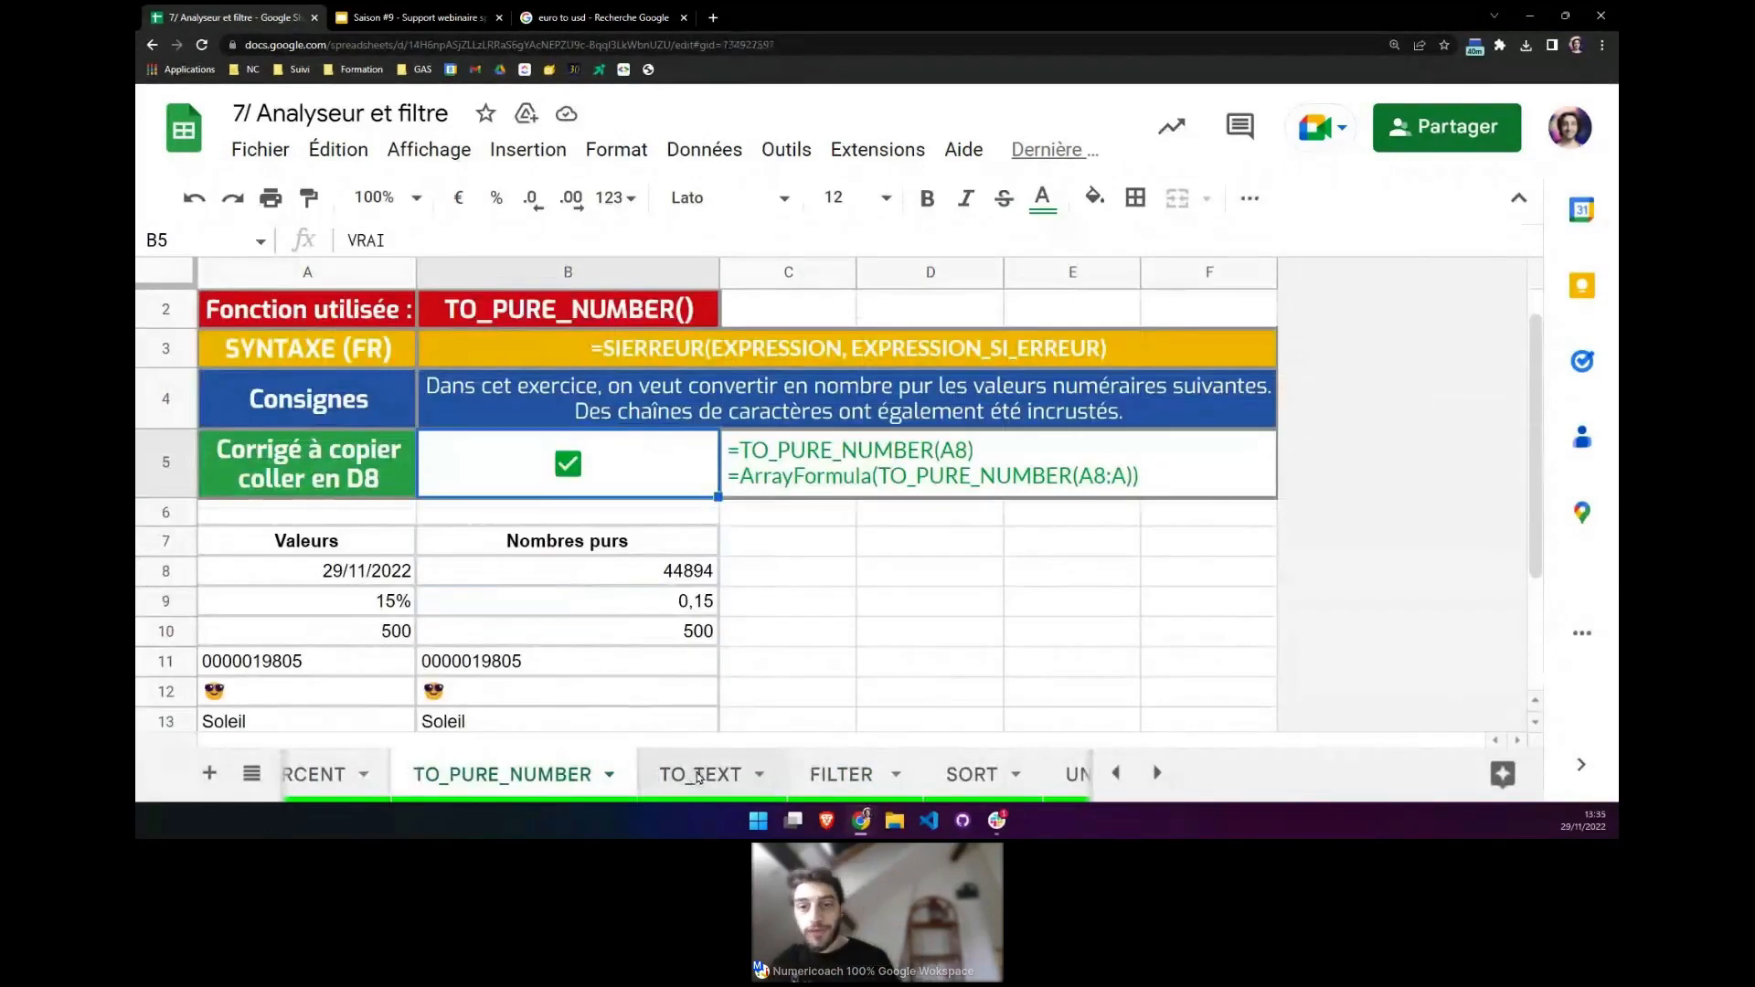
Open the TO_TEXT sheet and begin a TO_TEXT formula in B8.
left_click(697, 775)
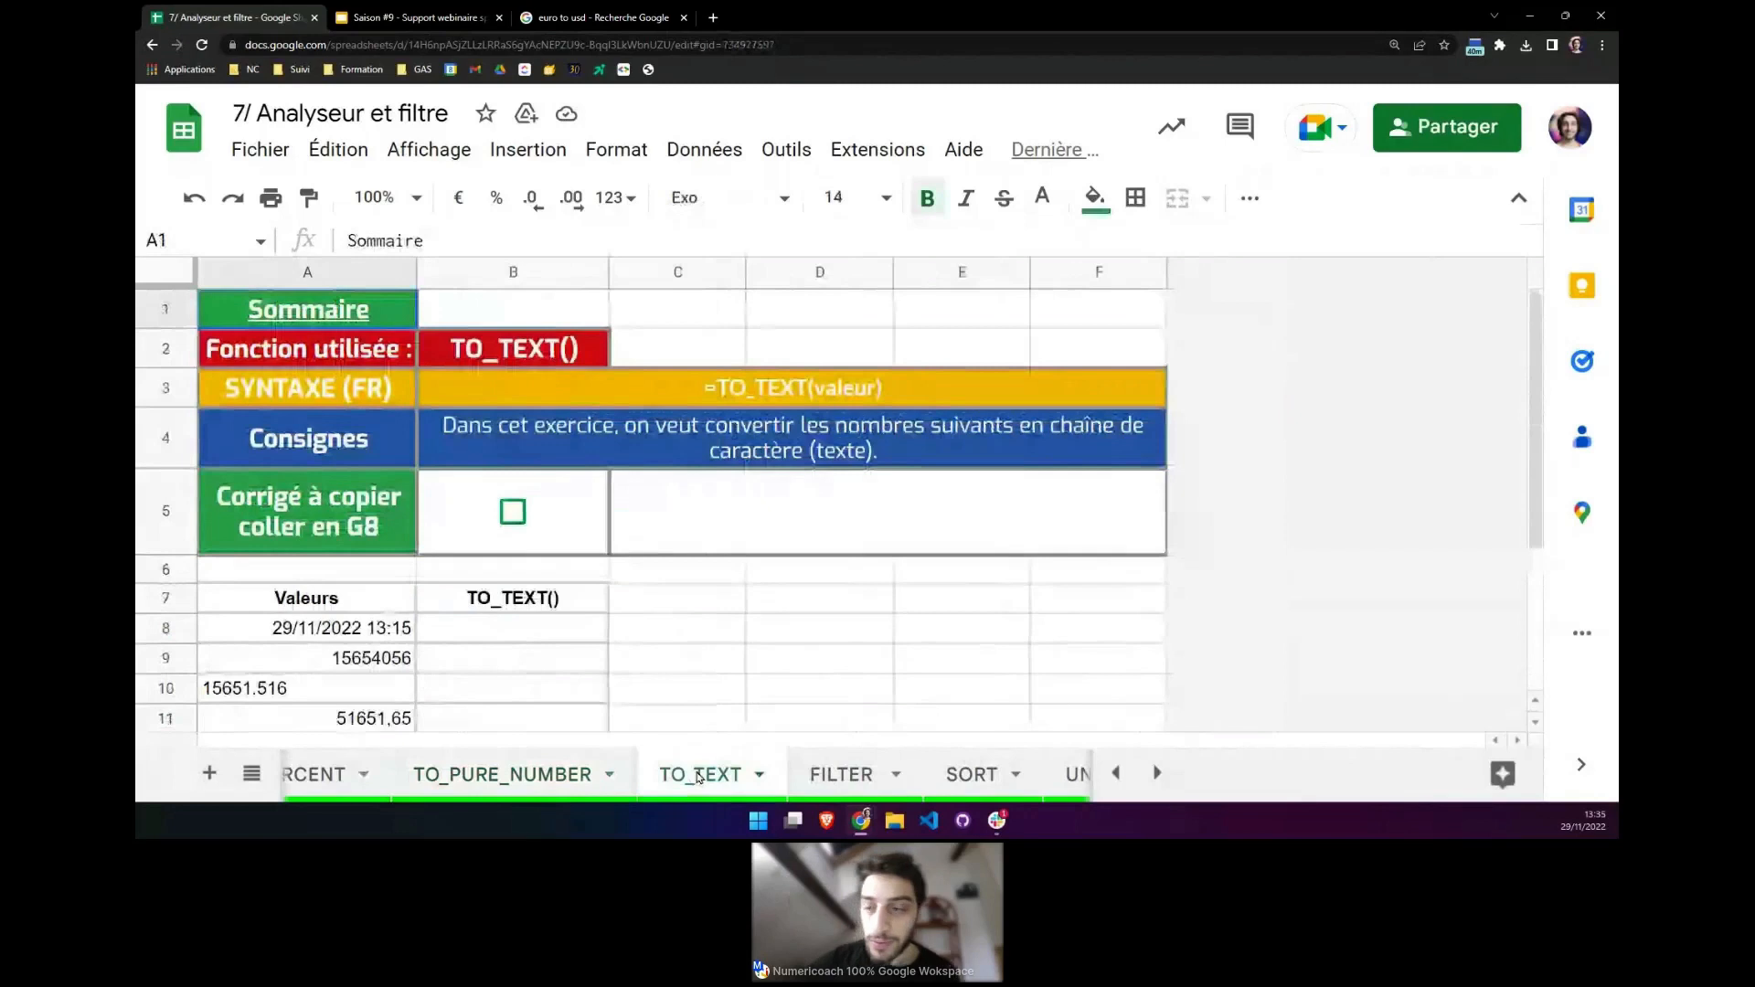
left_click(558, 639)
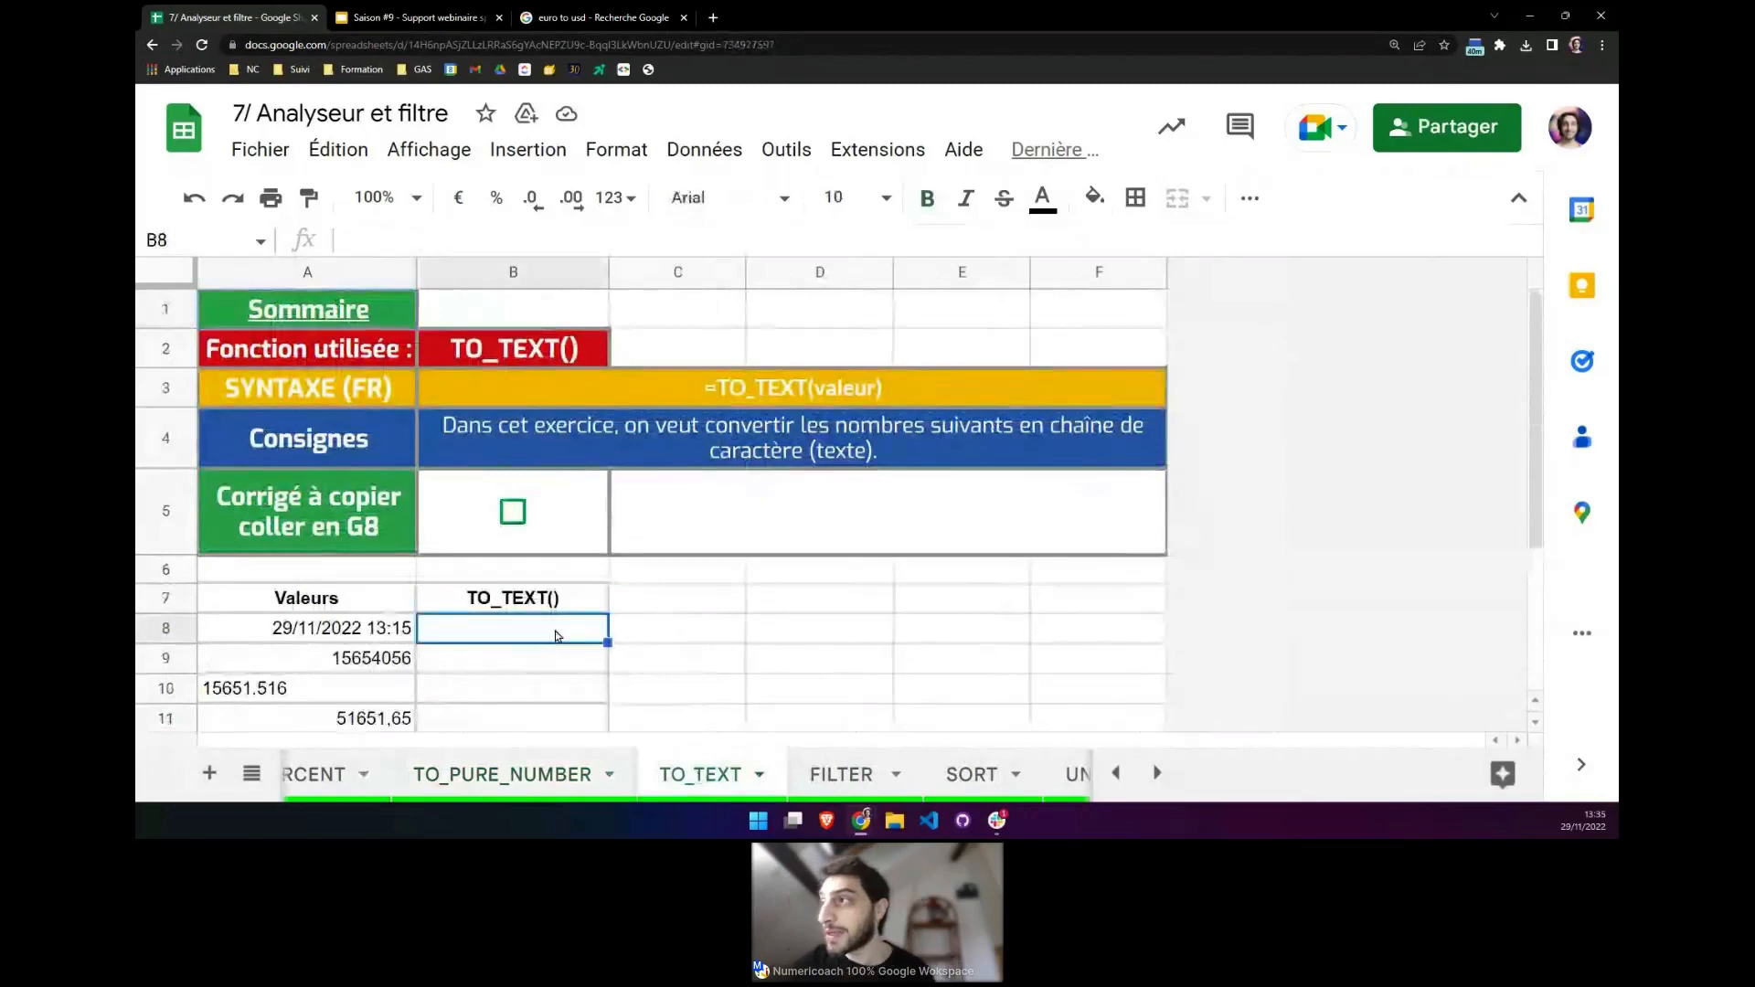
scroll(556, 631, "down", 1)
scroll(470, 458, "down", 1)
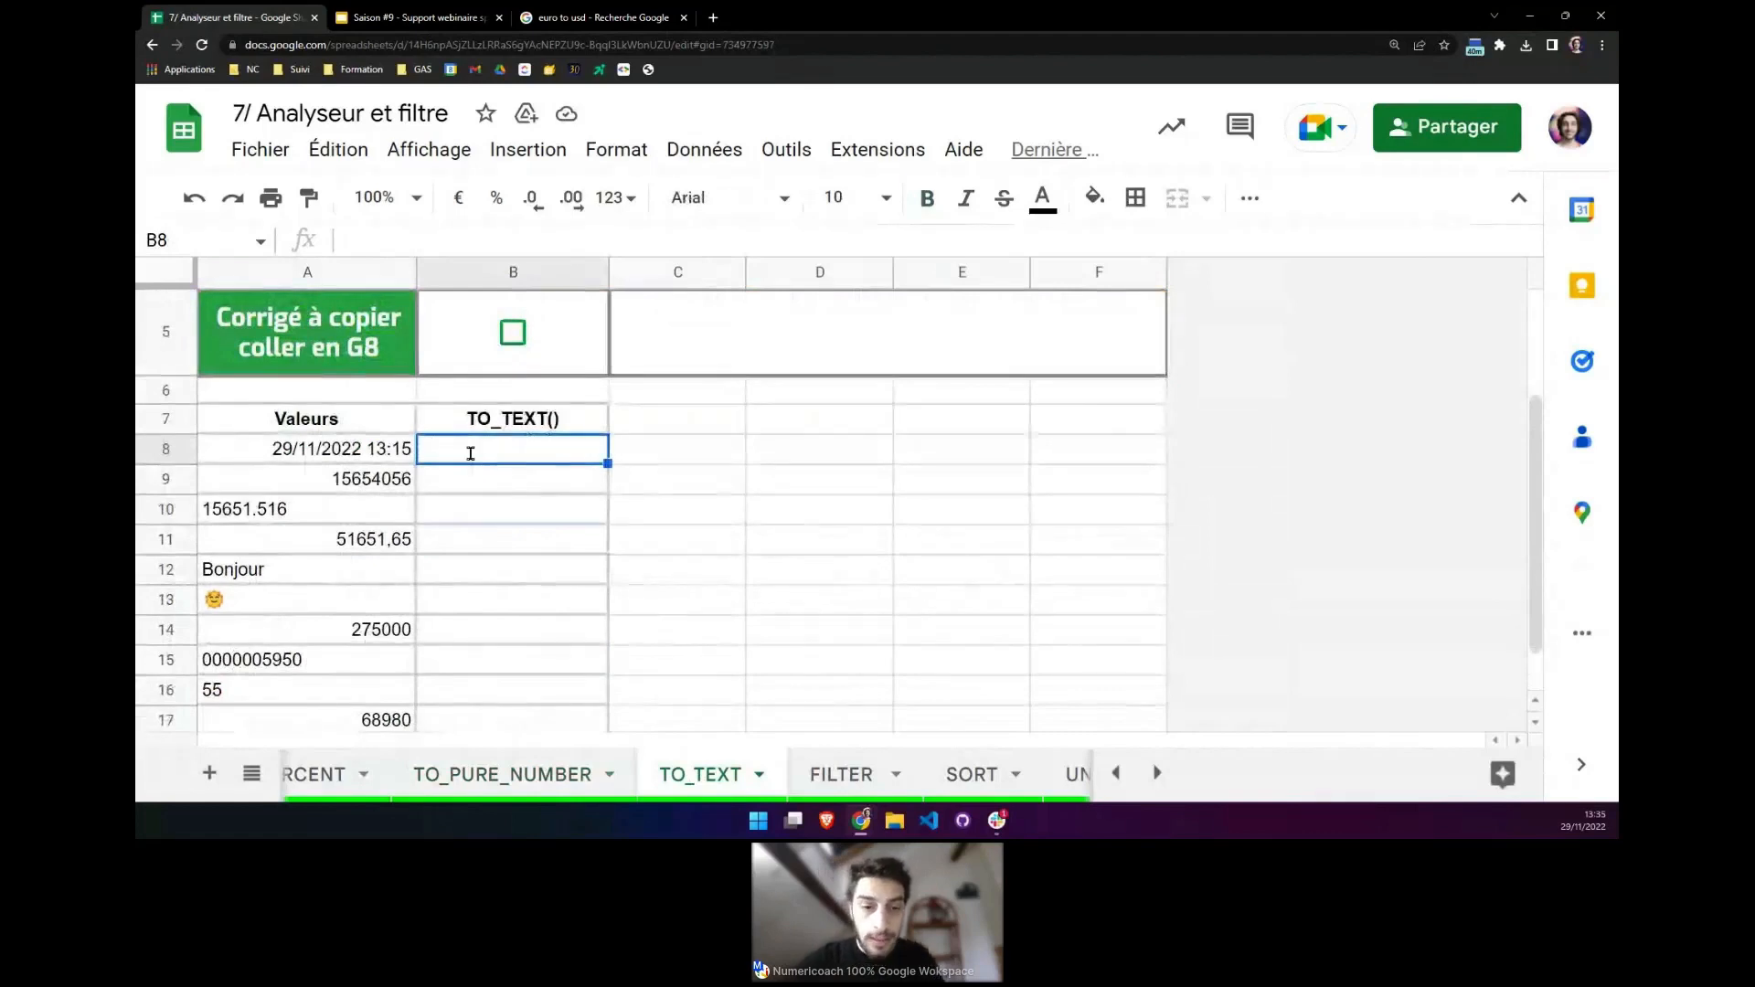
type("=to_tex")
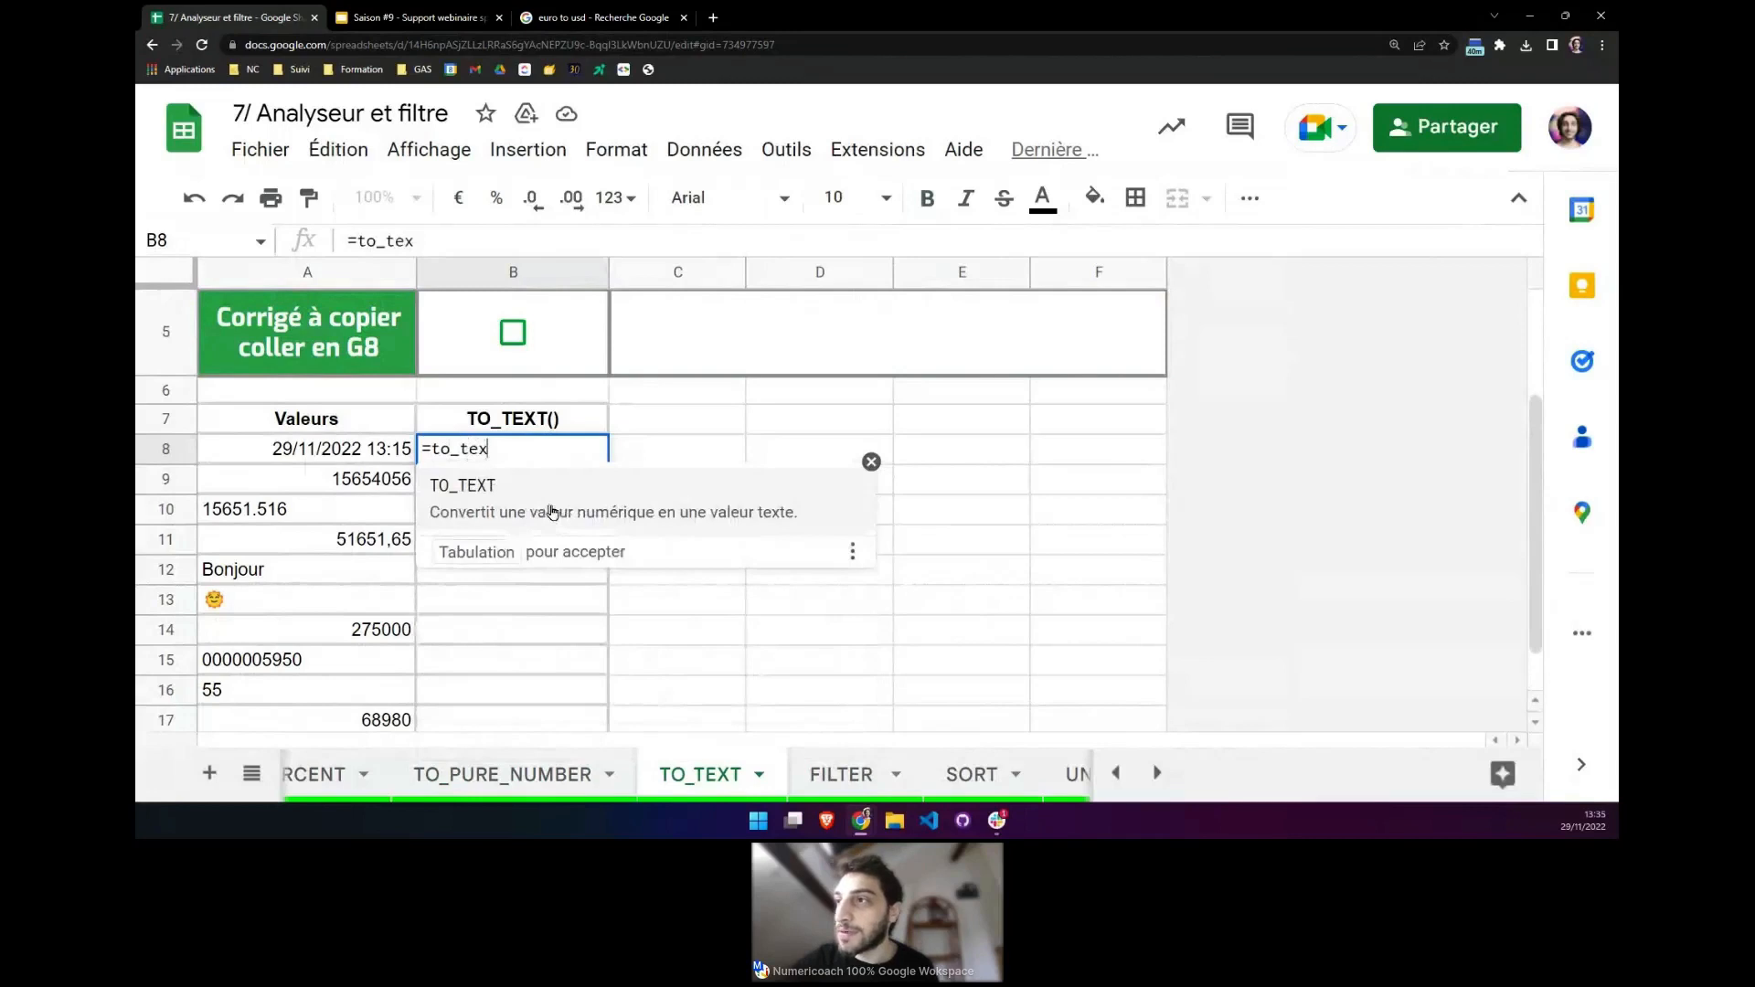
key("Tab")
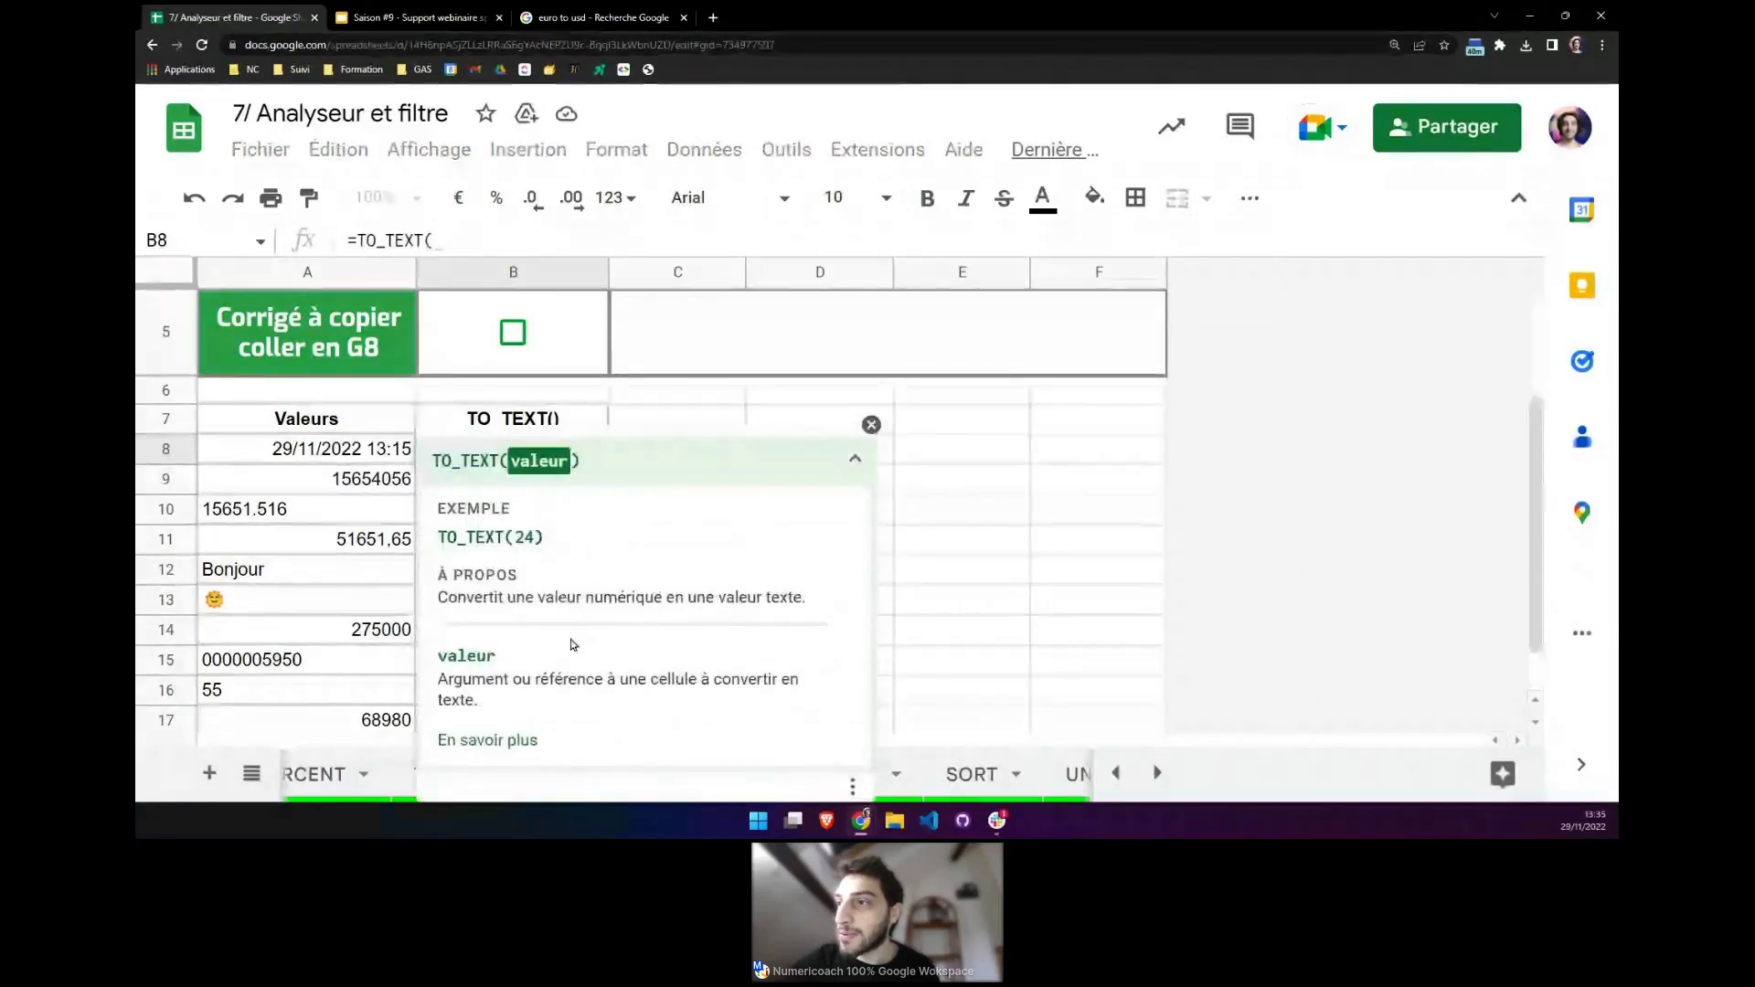
Read the full help article on TO_TEXT, focusing on its syntax and the Remarques section, and close it.
left_click(508, 741)
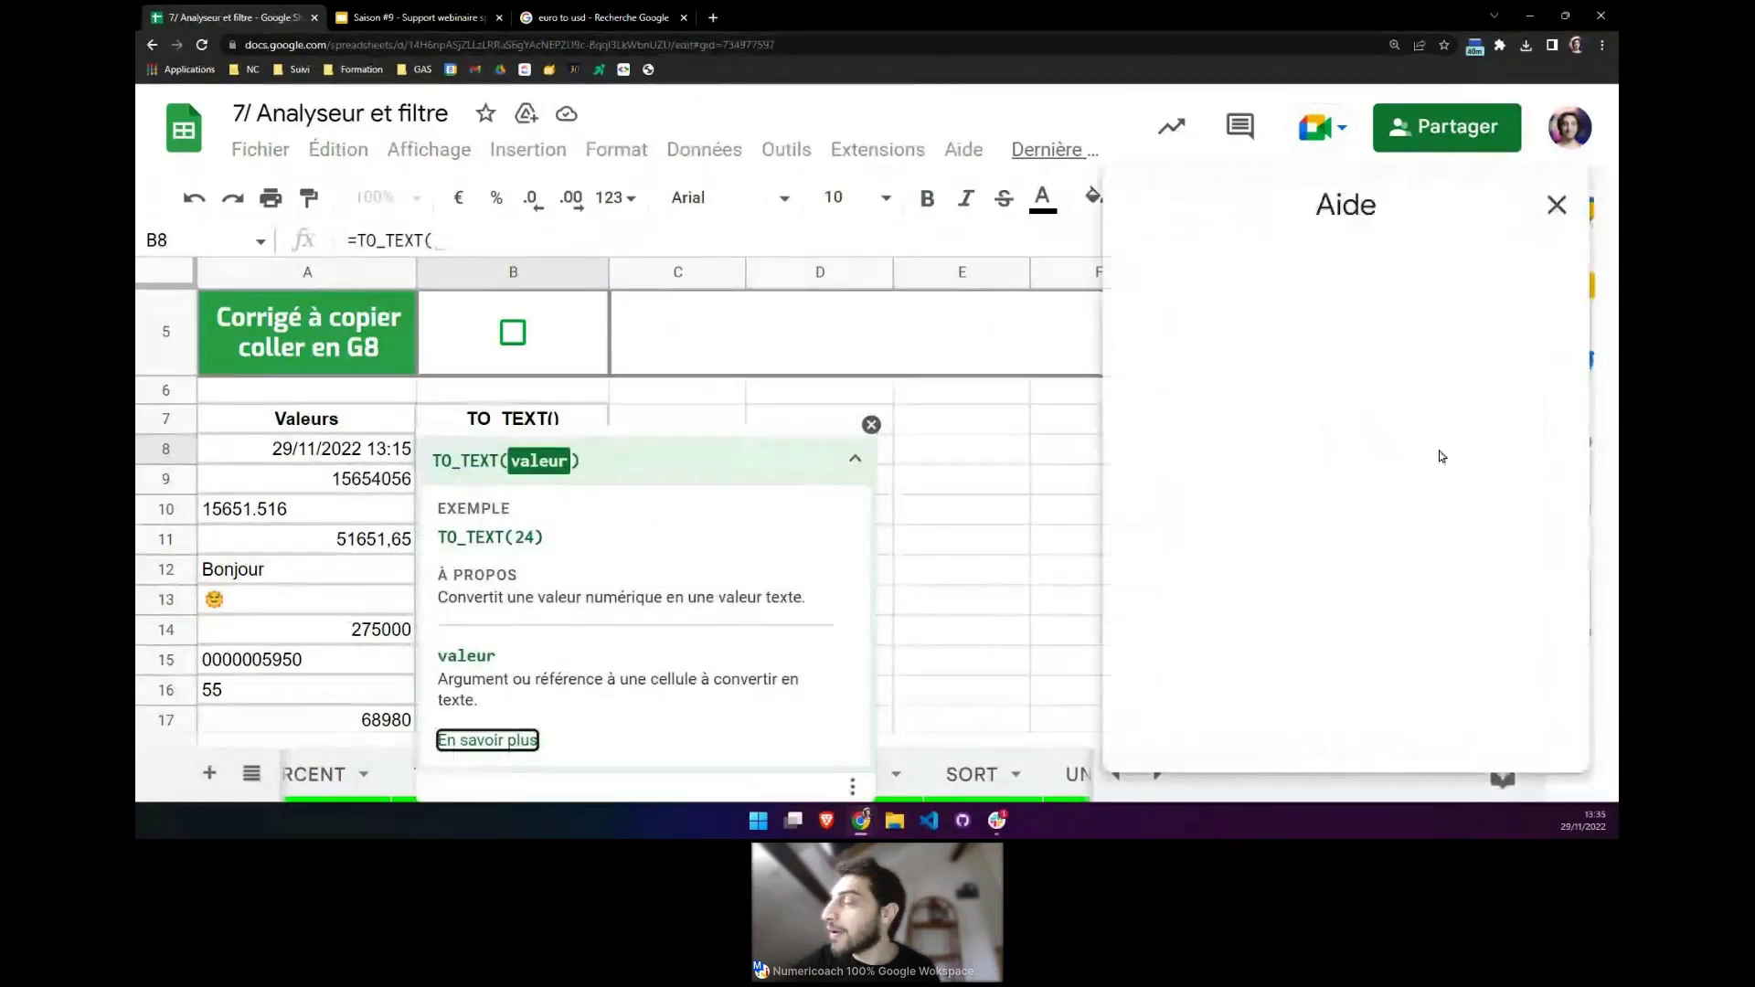
scroll(1408, 451, "down", 2)
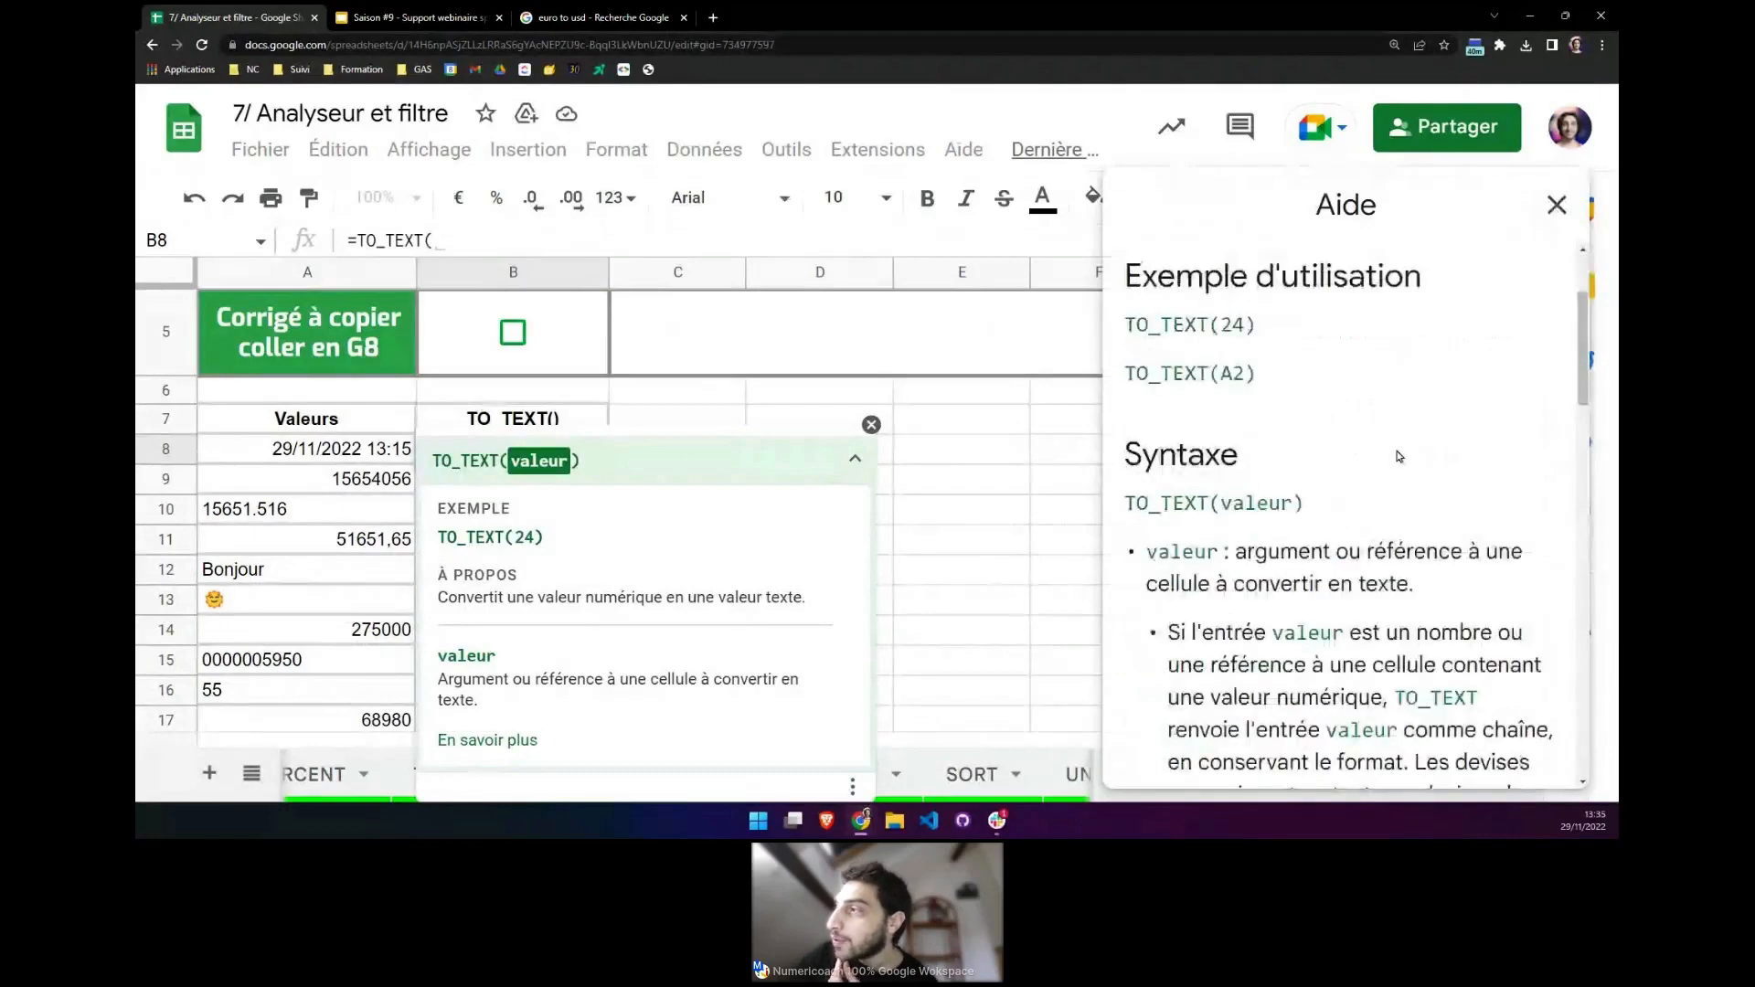
scroll(1397, 456, "down", 9)
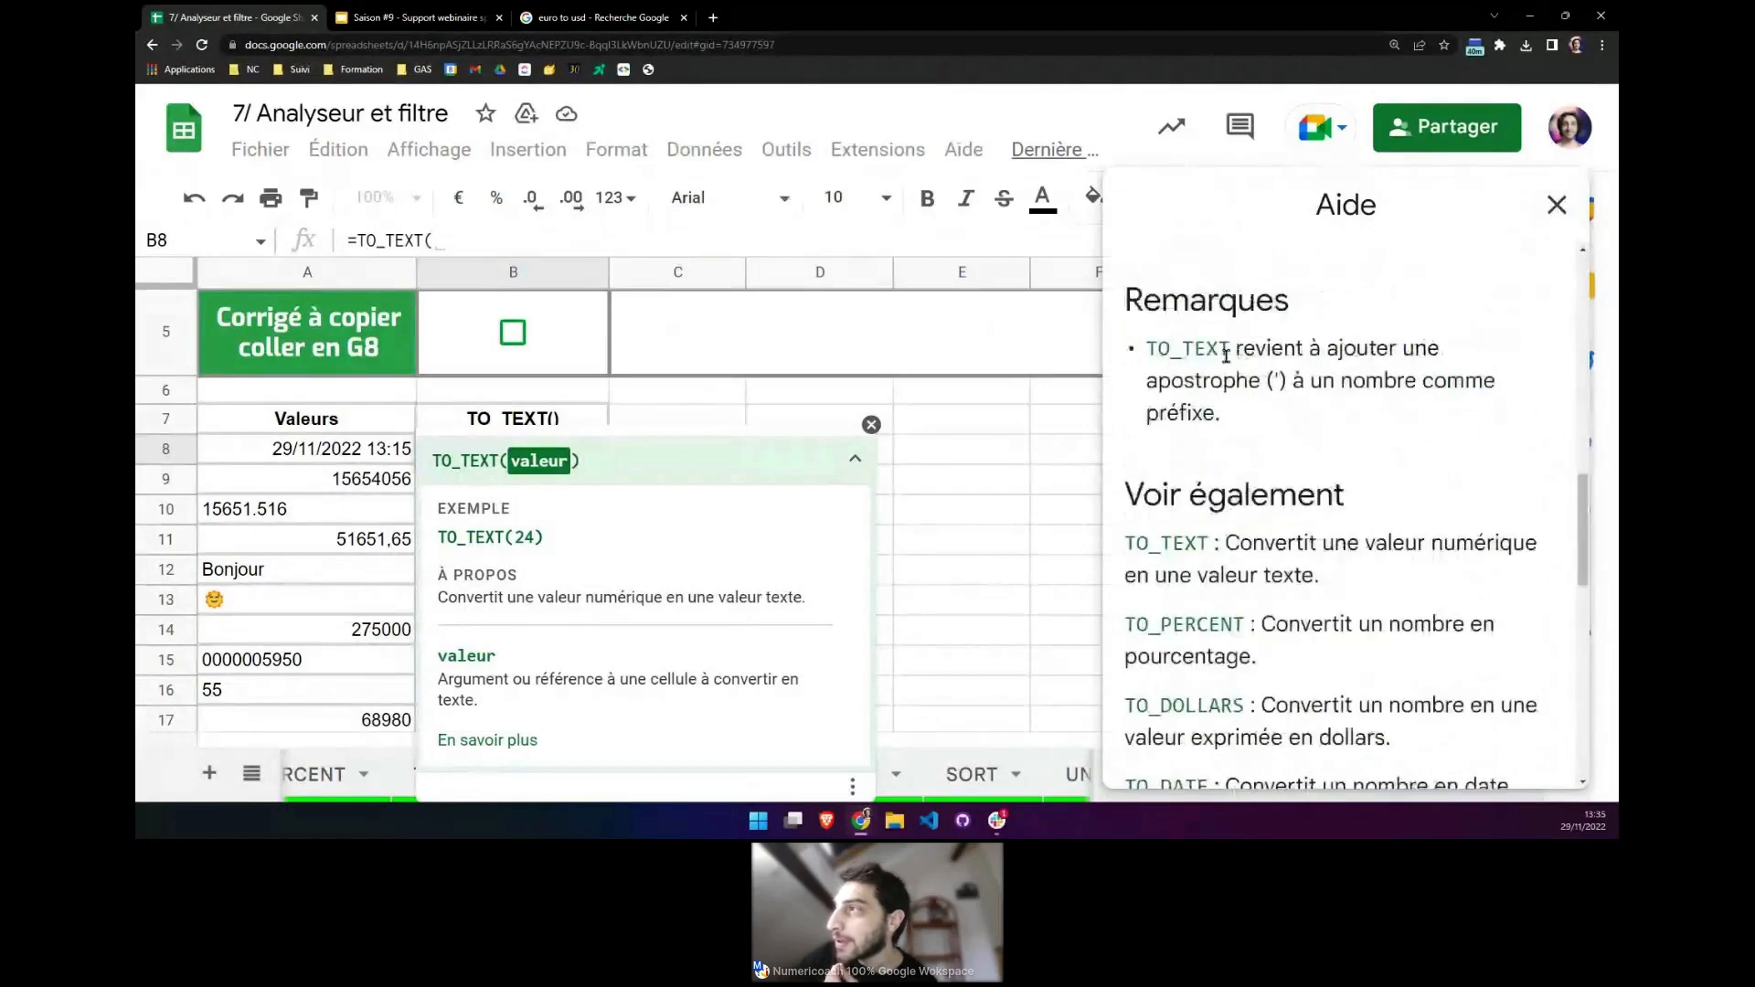
left_click_drag(1170, 349, 1256, 380)
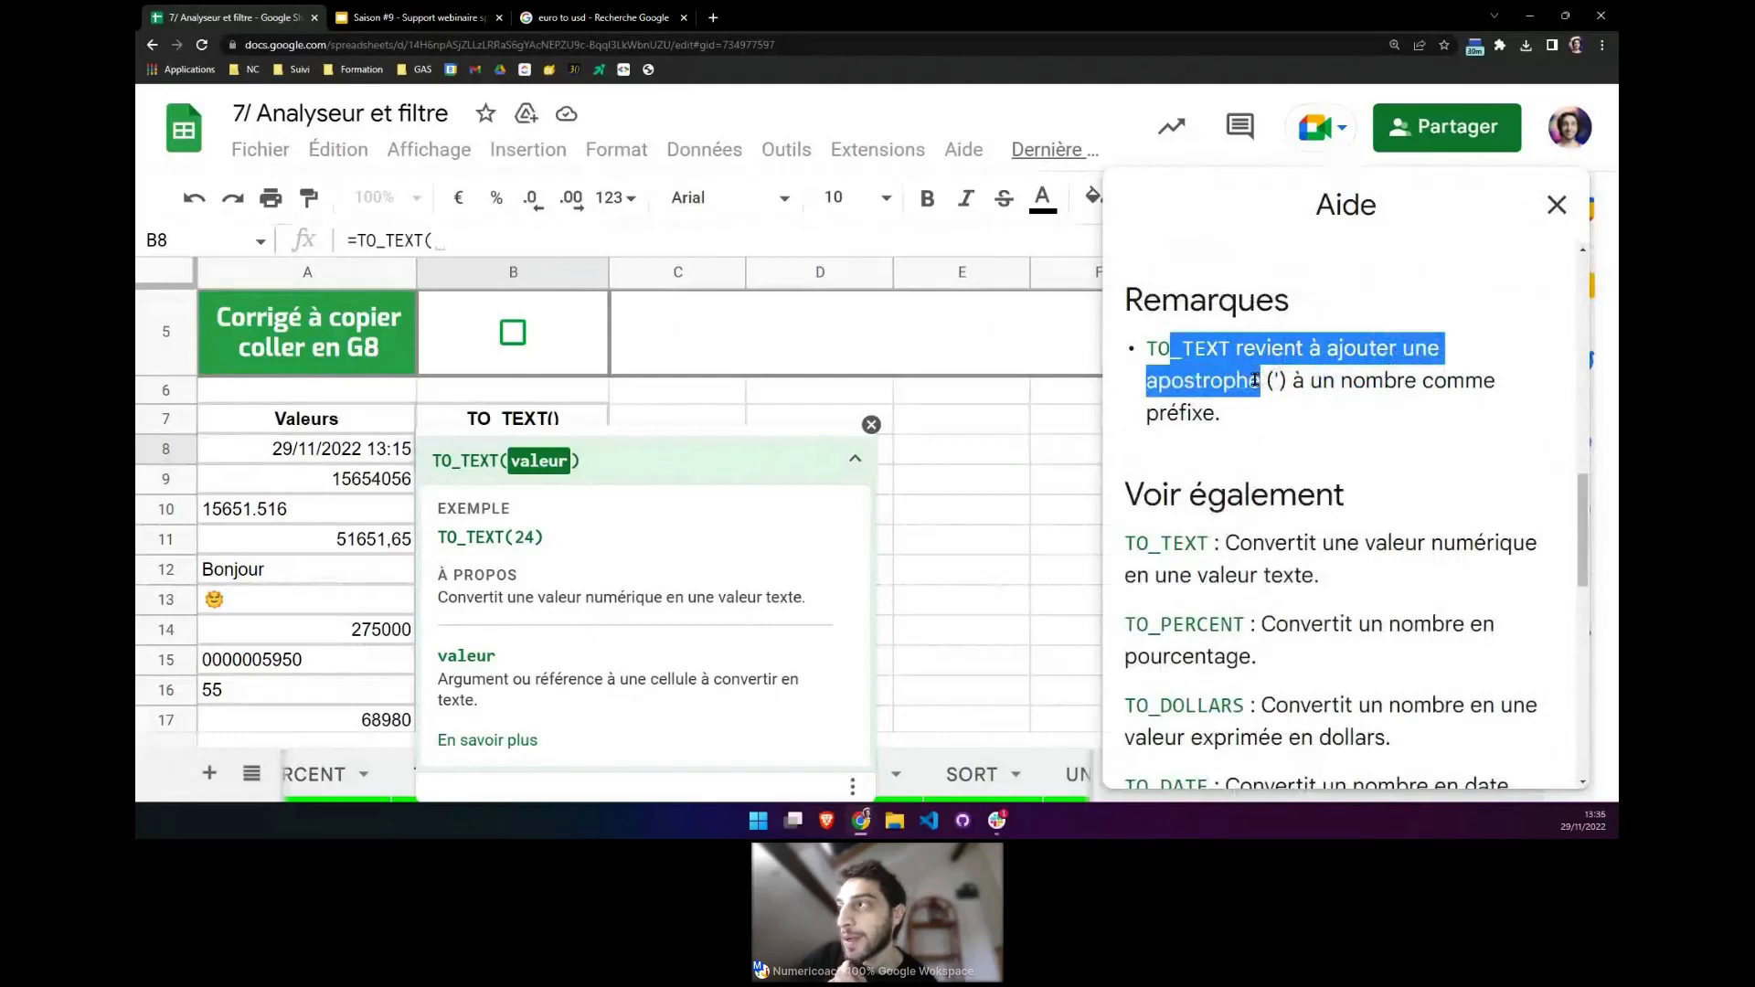
left_click(1257, 379)
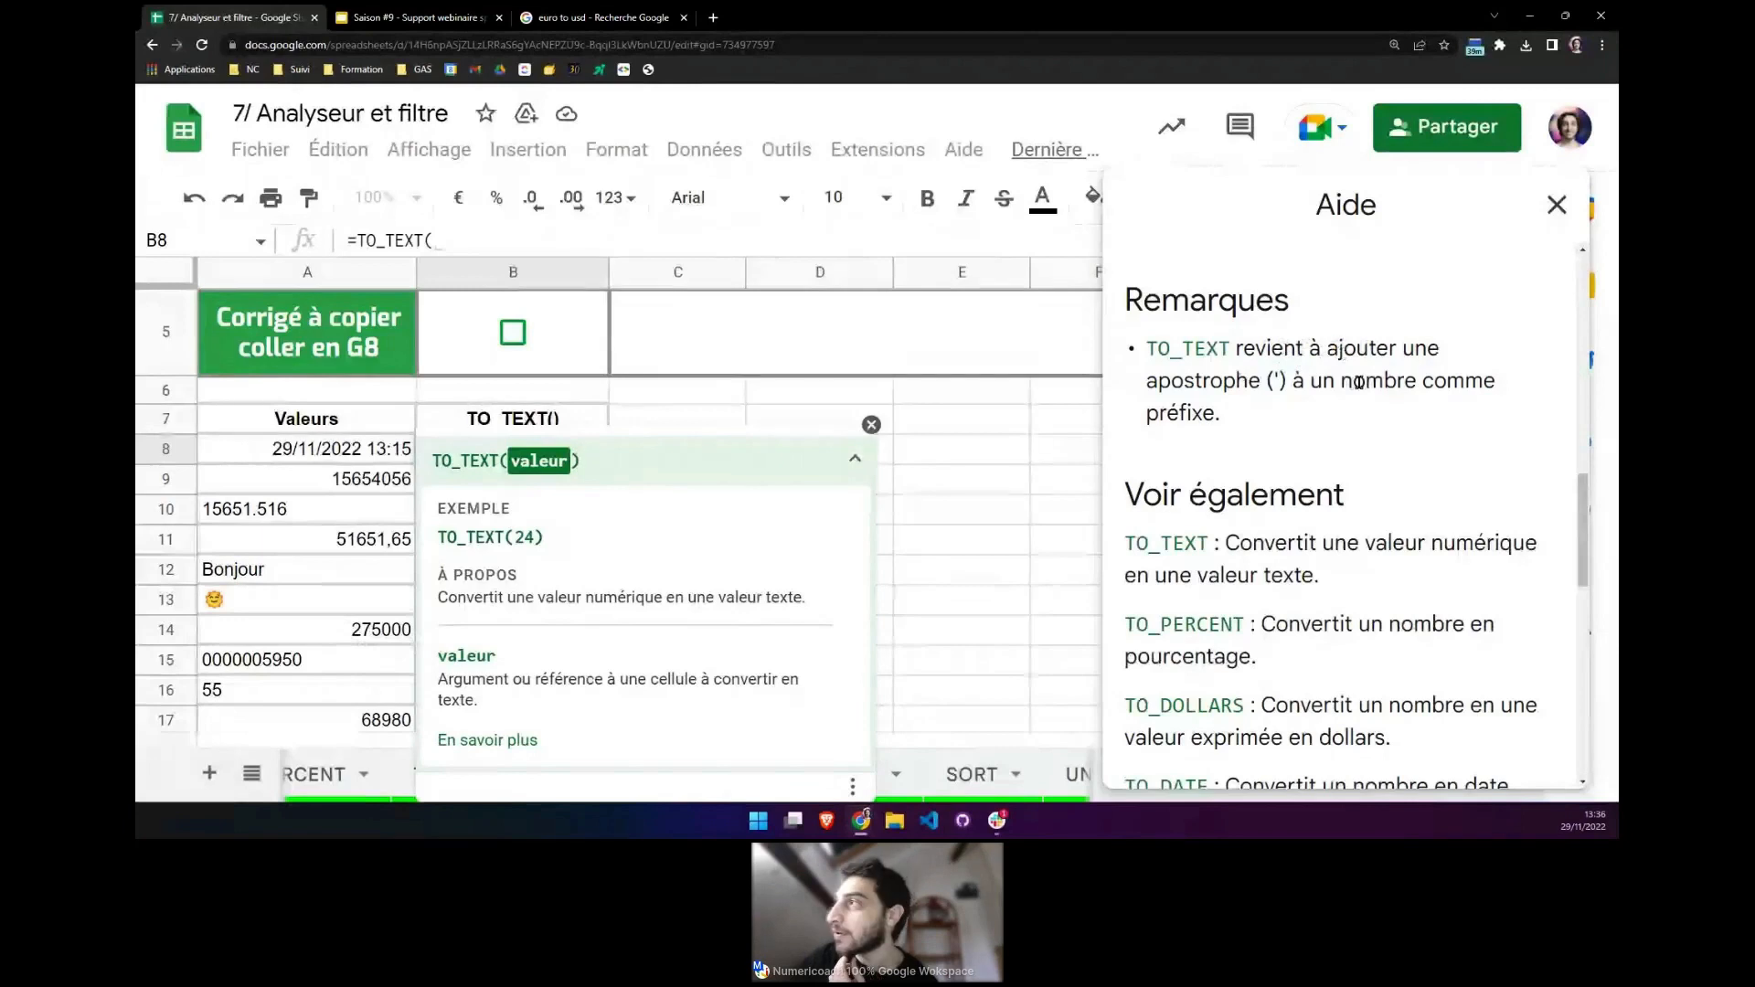
left_click(1556, 205)
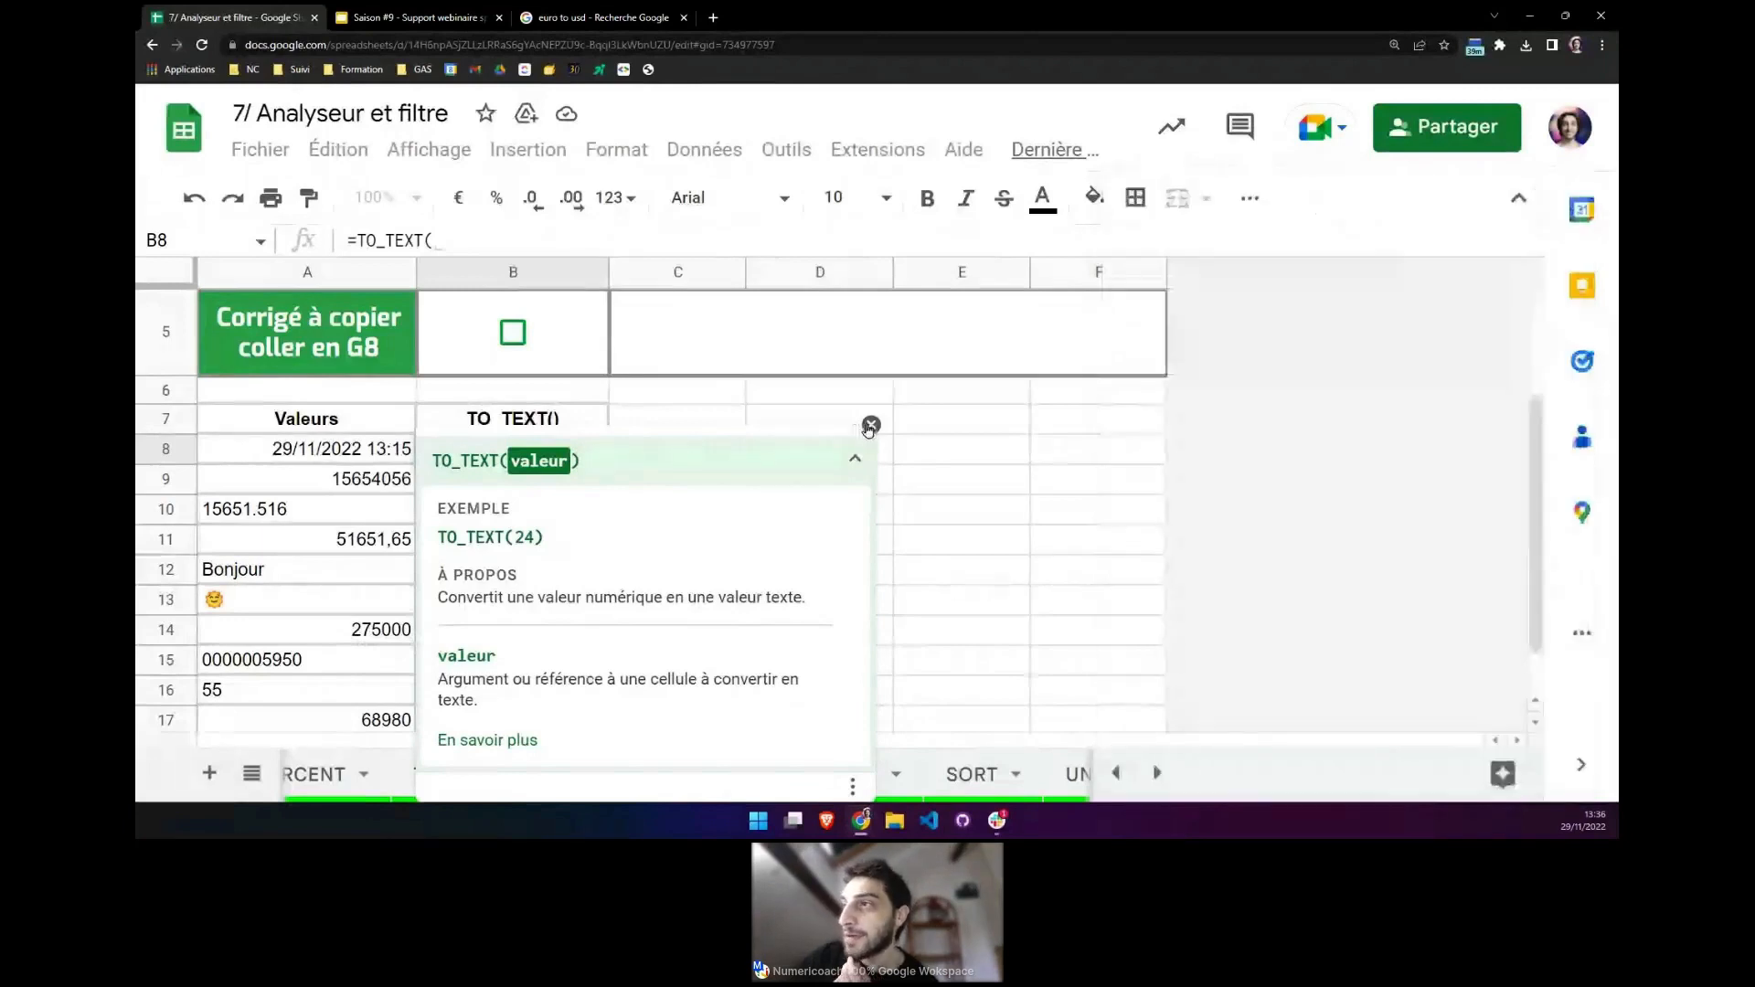
Complete the B8 formula as =TO_TEXT(A8), dismissing the function hint that covers the cells.
left_click(869, 426)
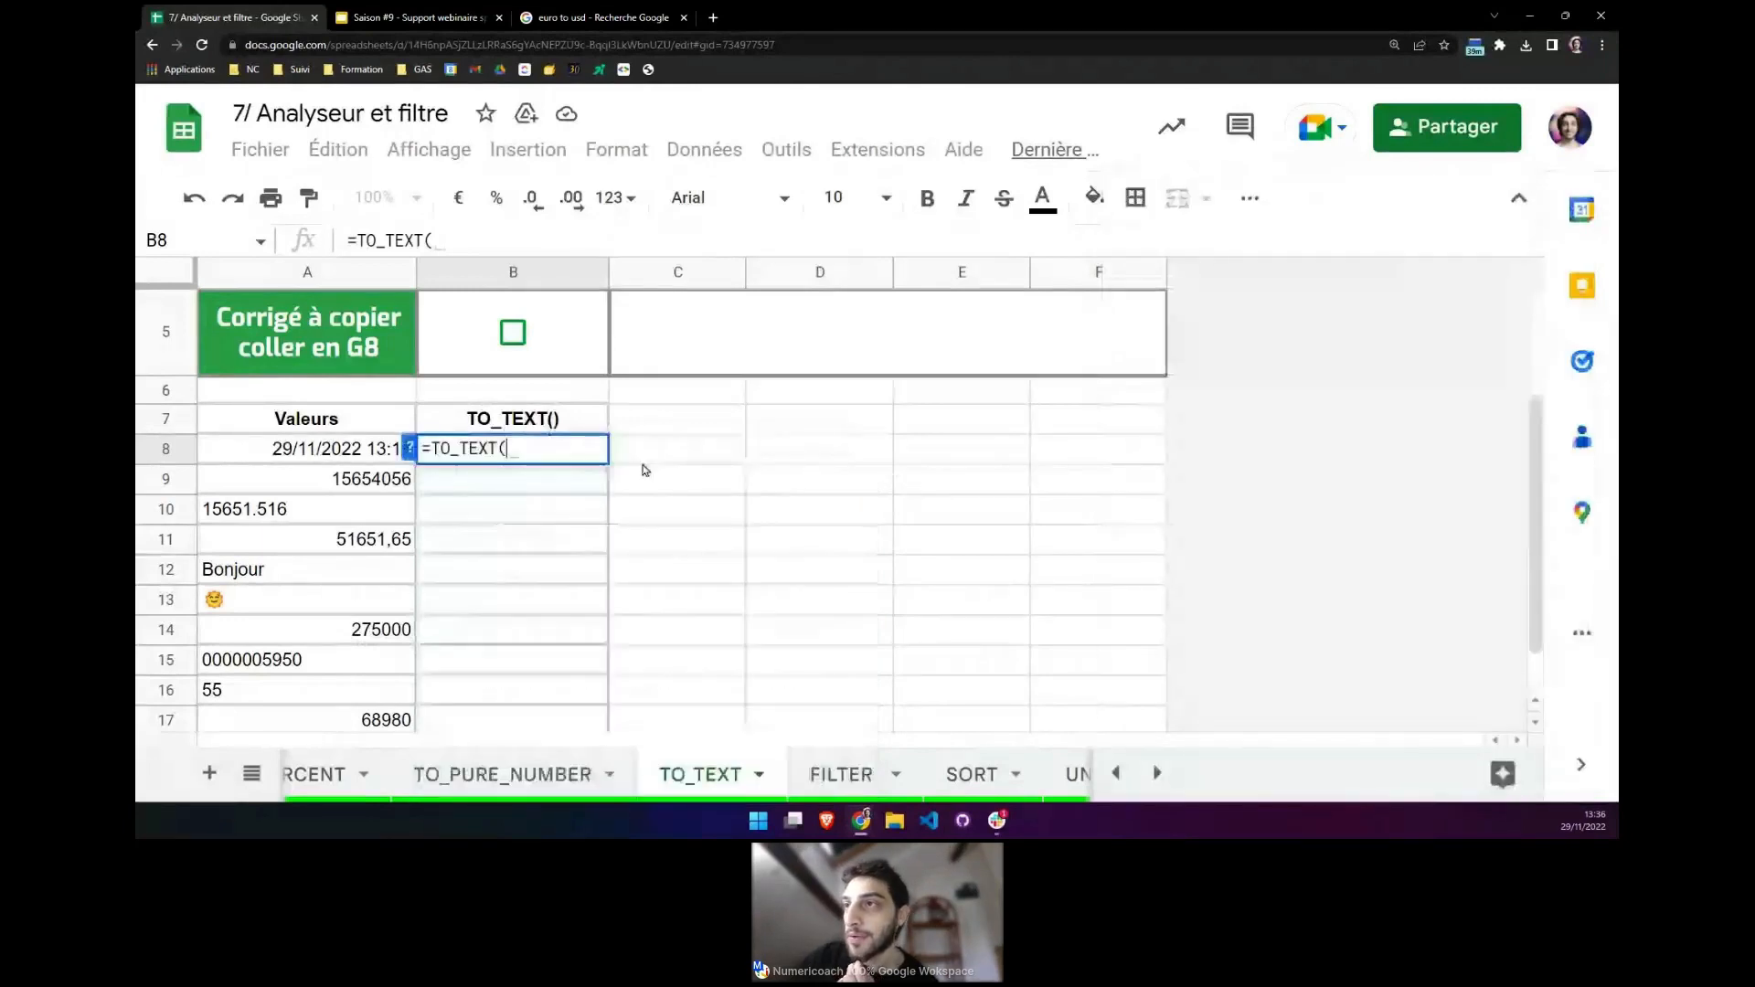
left_click(409, 447)
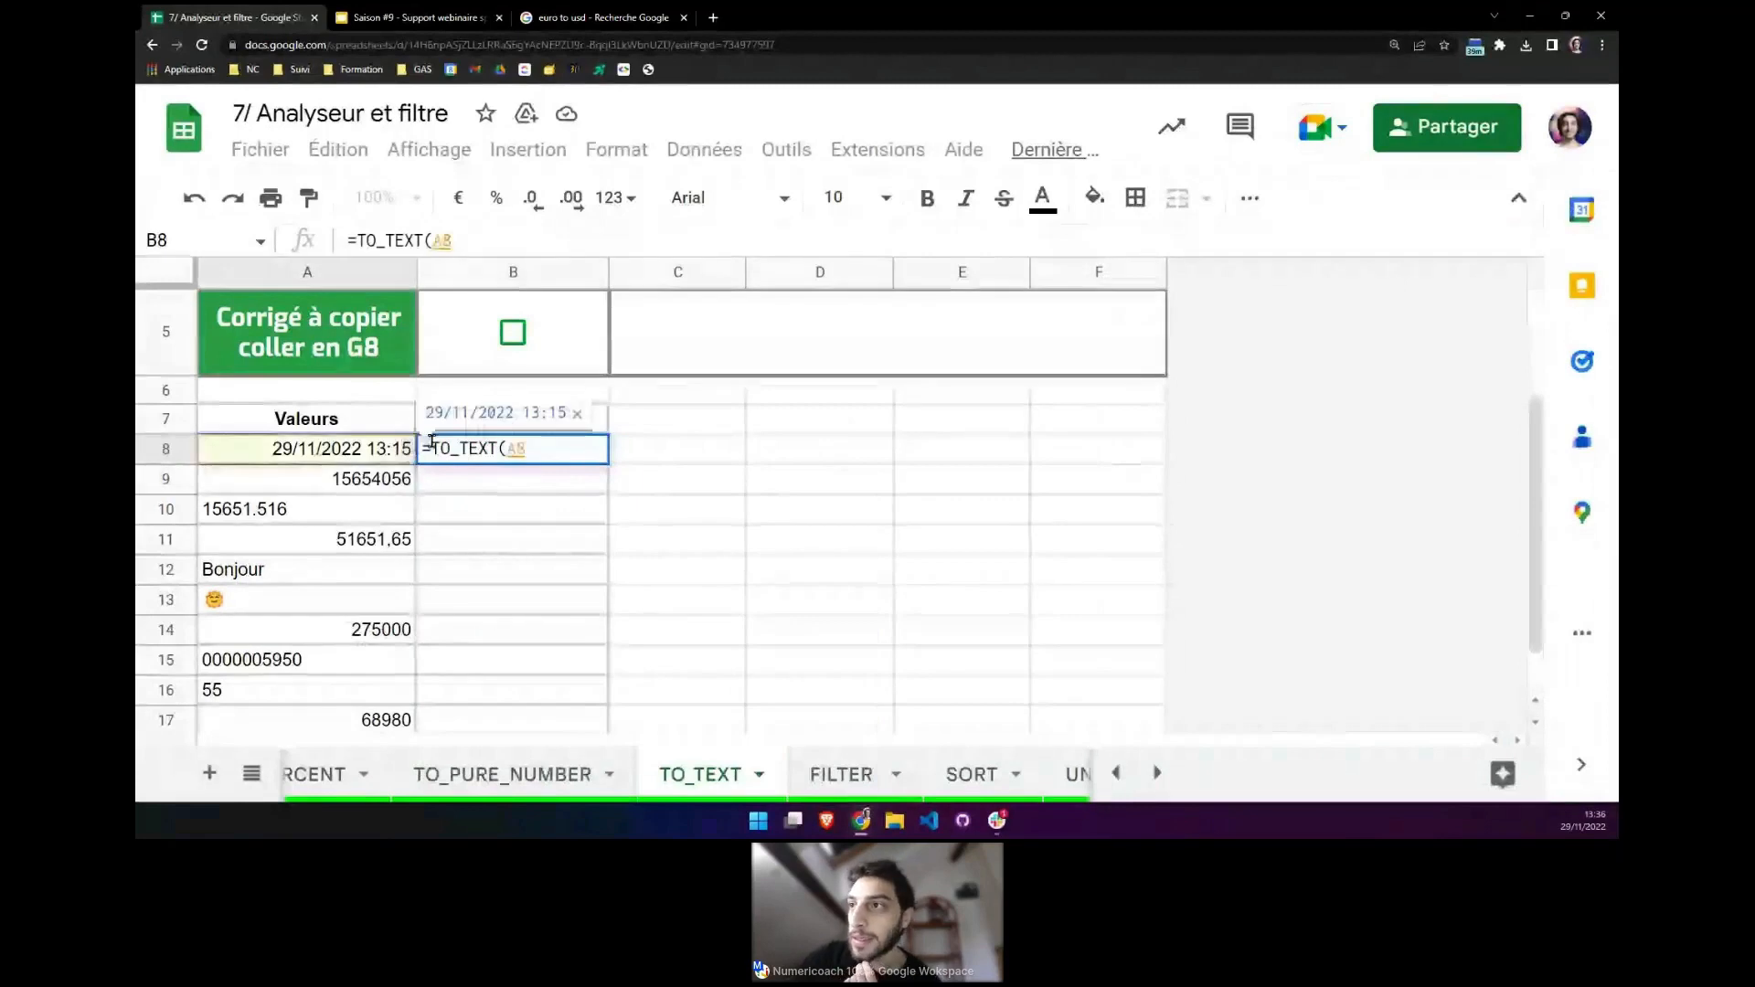
key("Return")
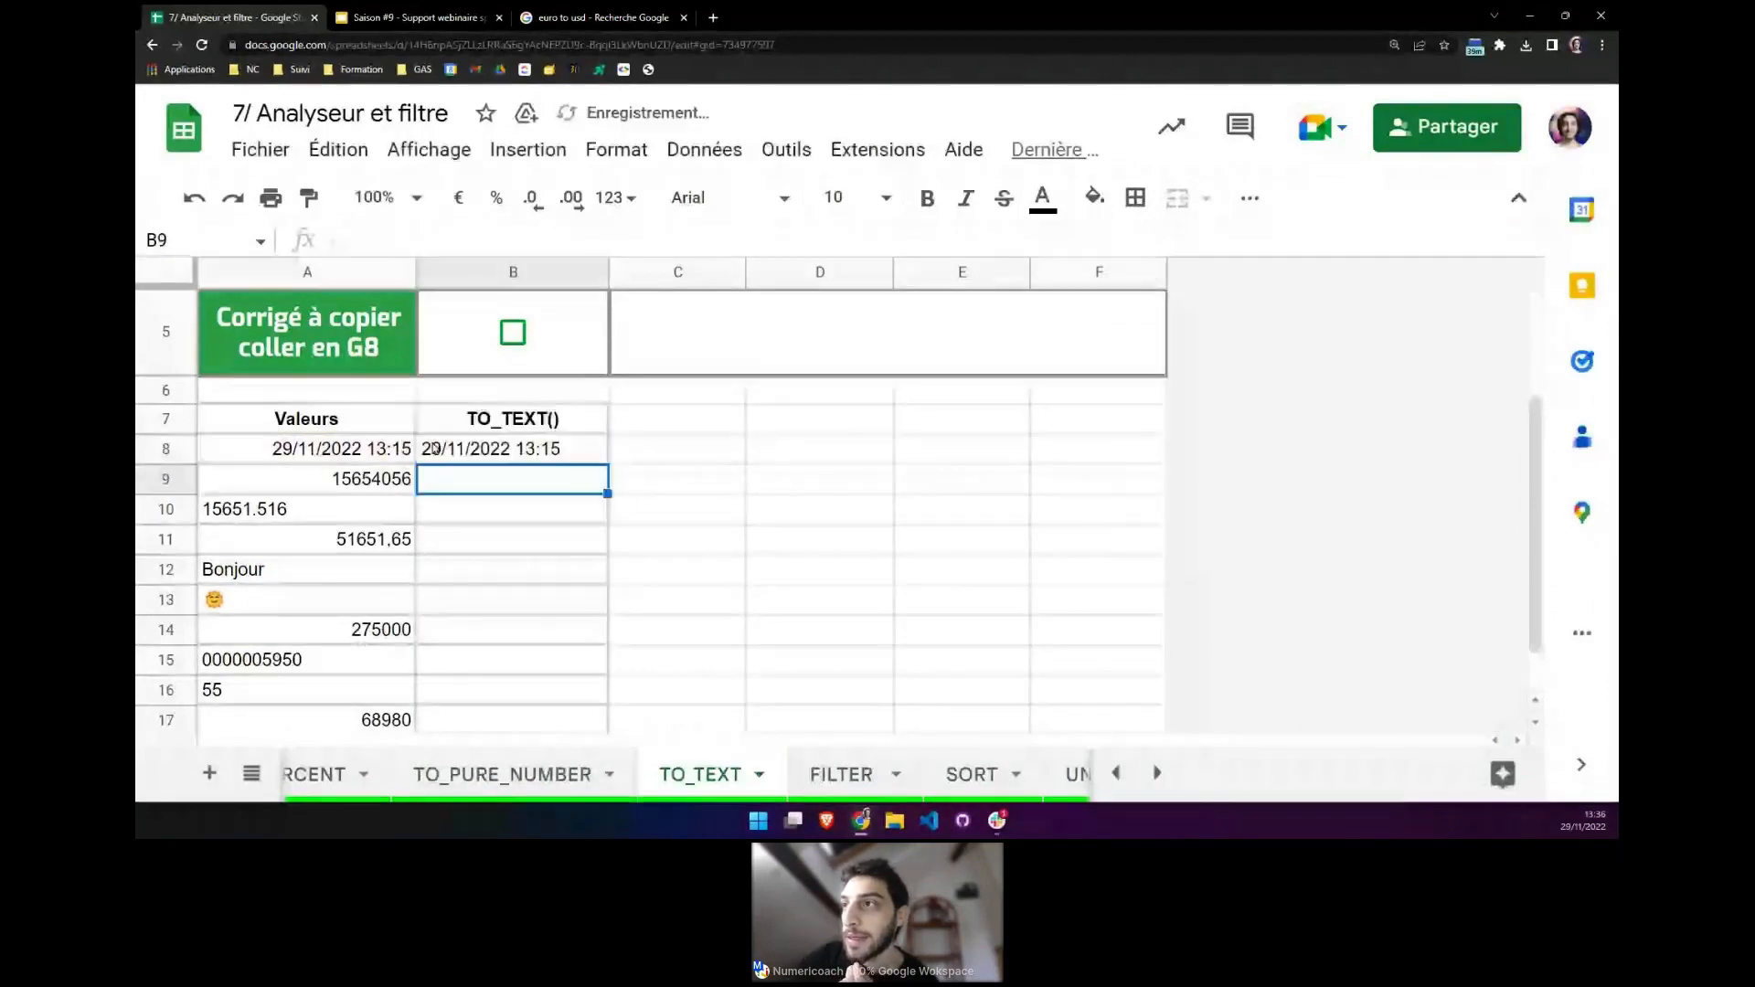
Try adding a leading apostrophe to the date and time in A8, and undo that change.
left_click(287, 454)
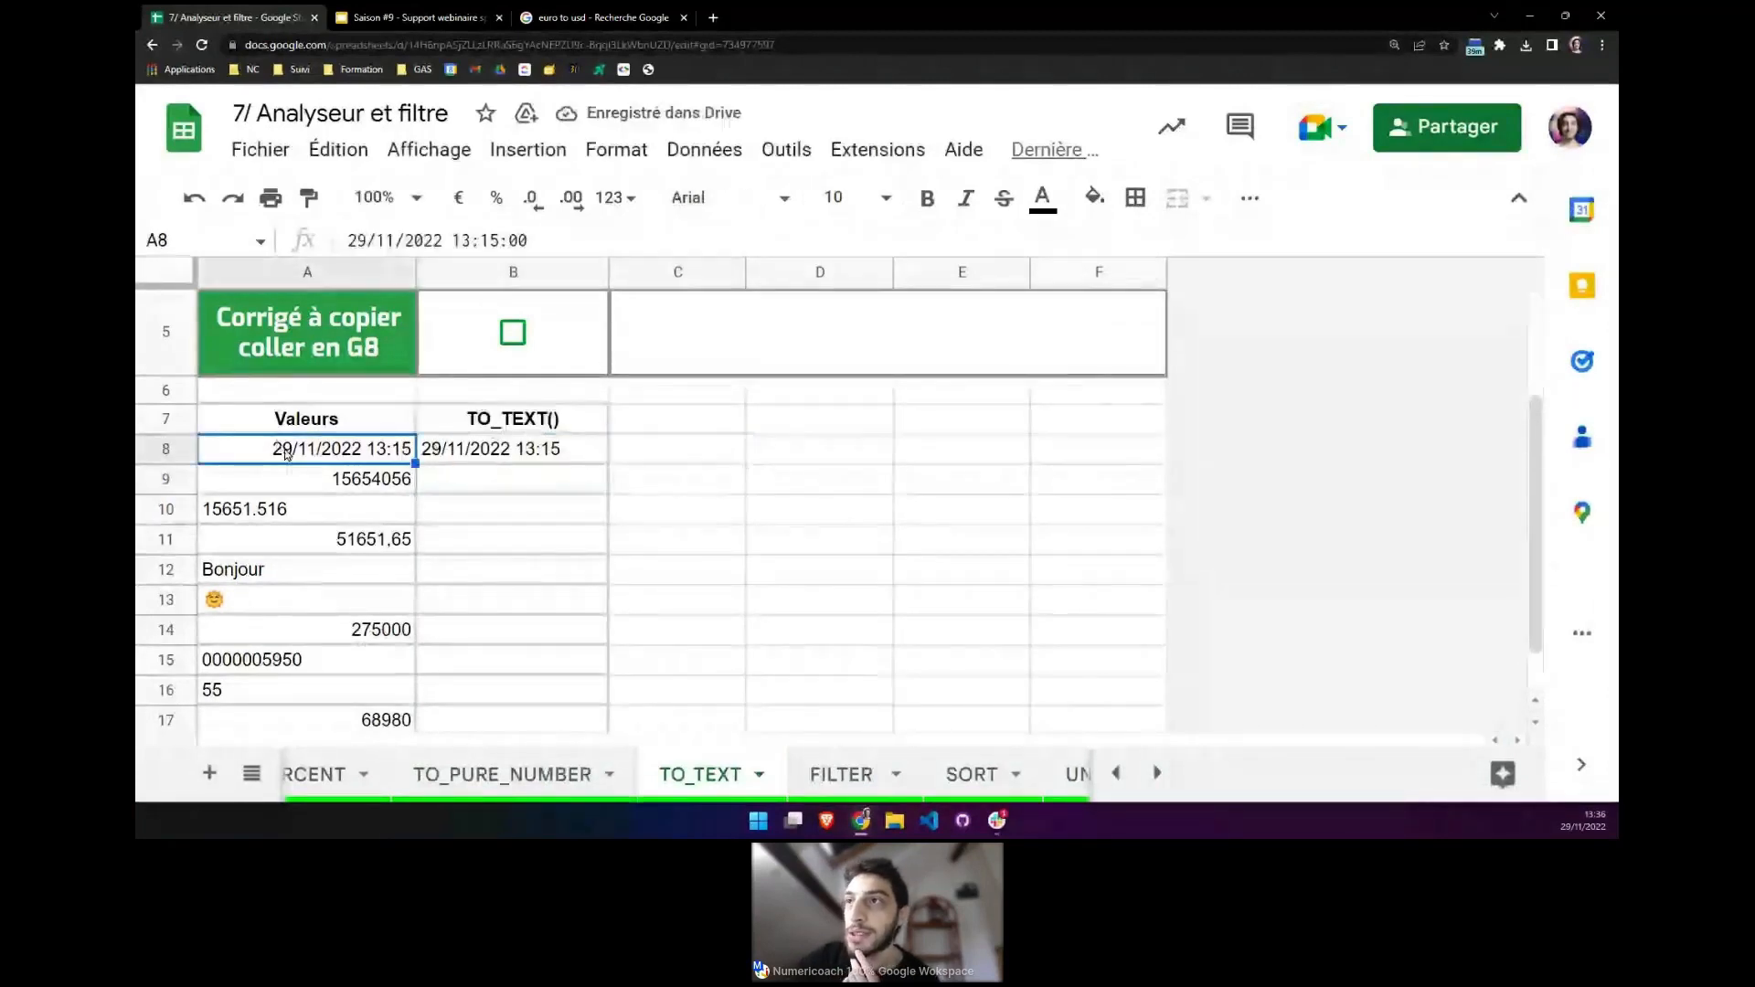
double_click(287, 455)
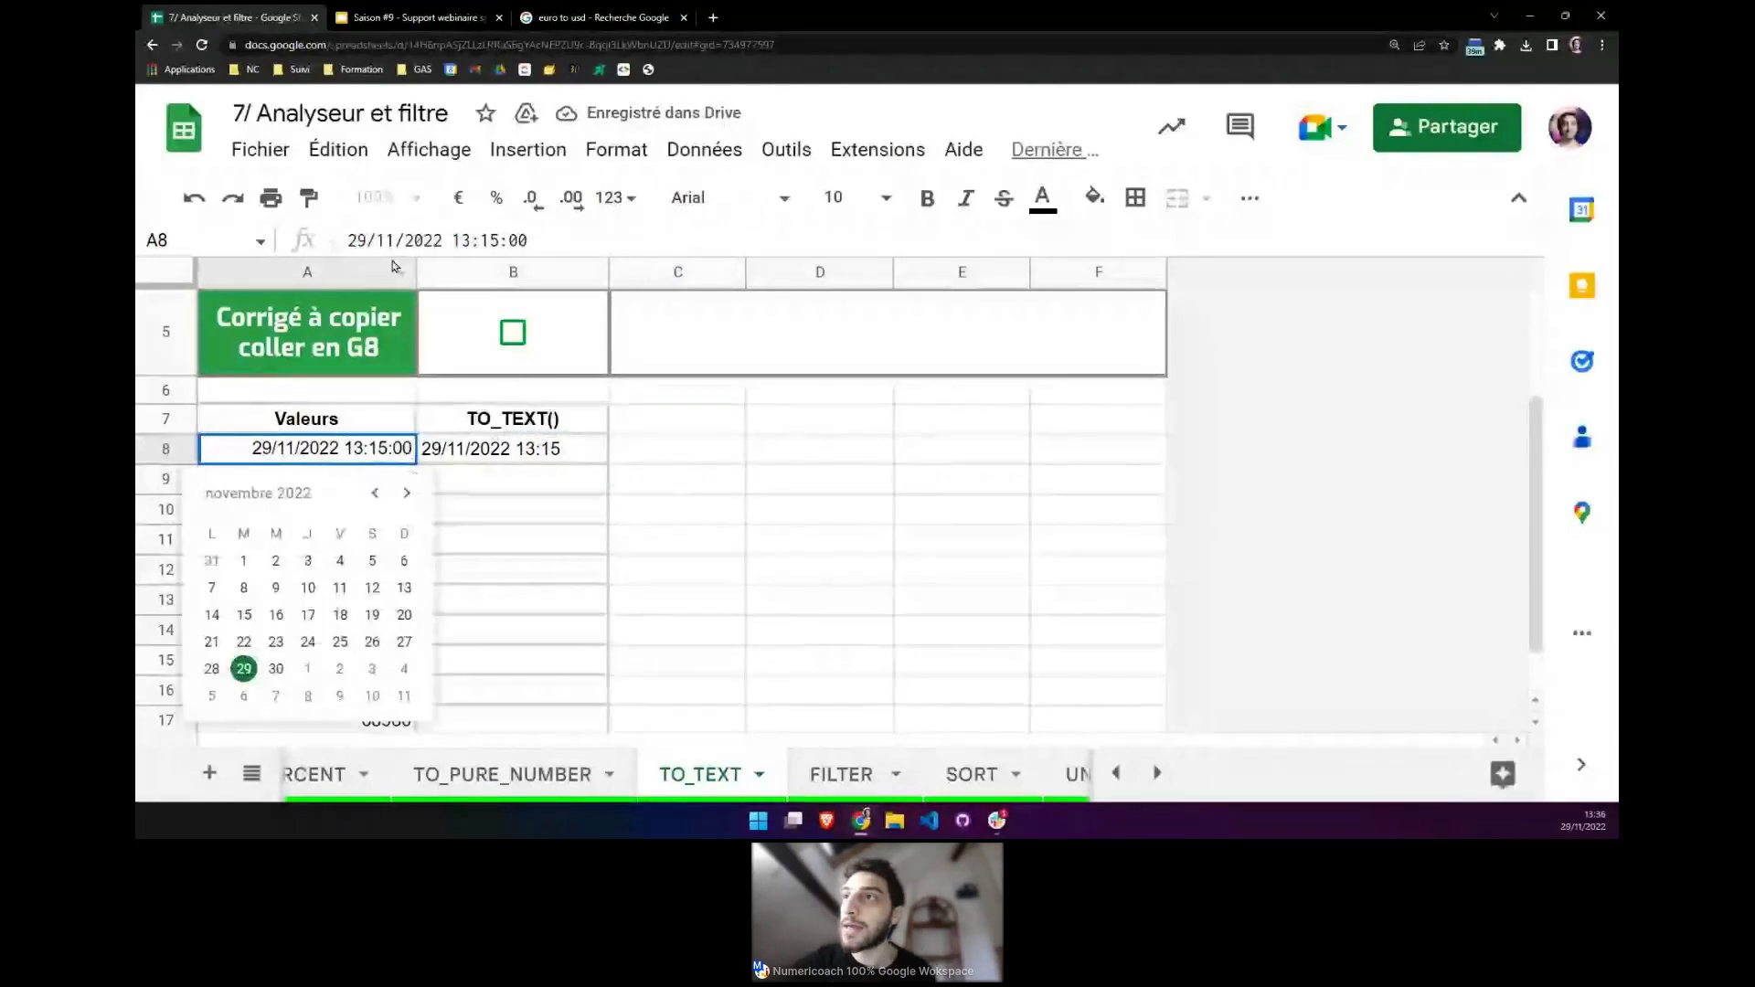
key("Home")
type("'")
key("Return")
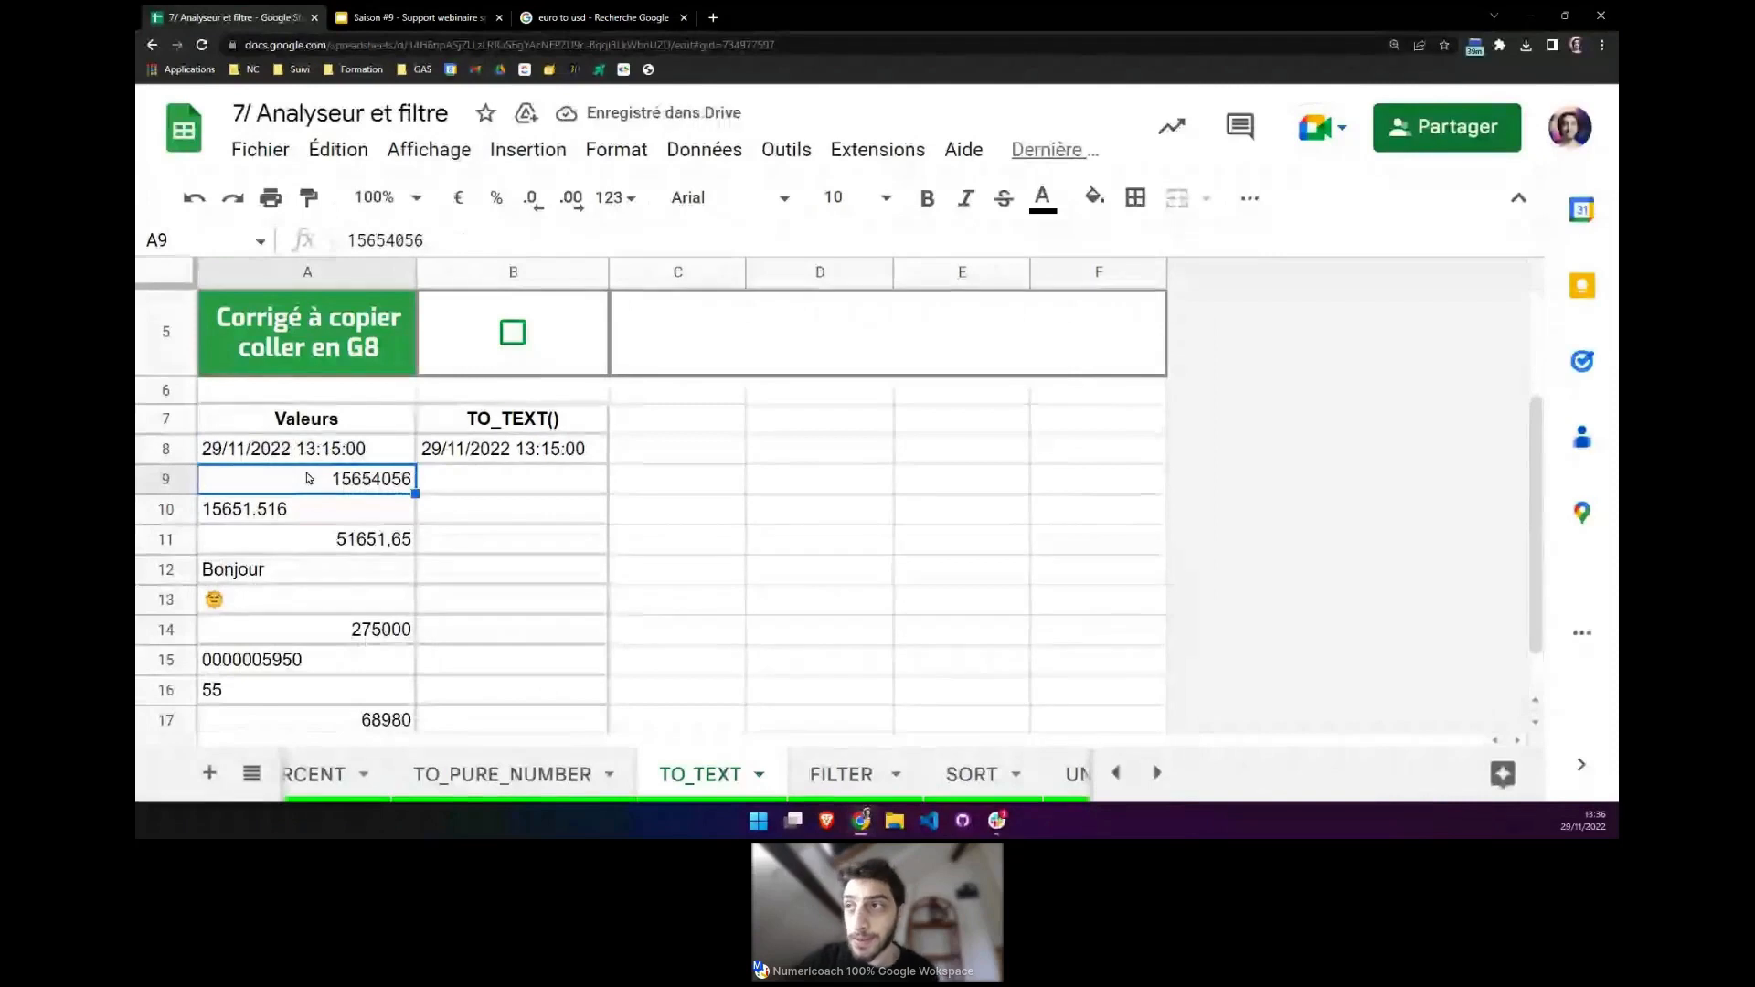
key("ctrl+z")
Change the formula in B8 to =ArrayFormula(TO_TEXT(A8:A)) so it covers the whole Valeurs column.
left_click(494, 422)
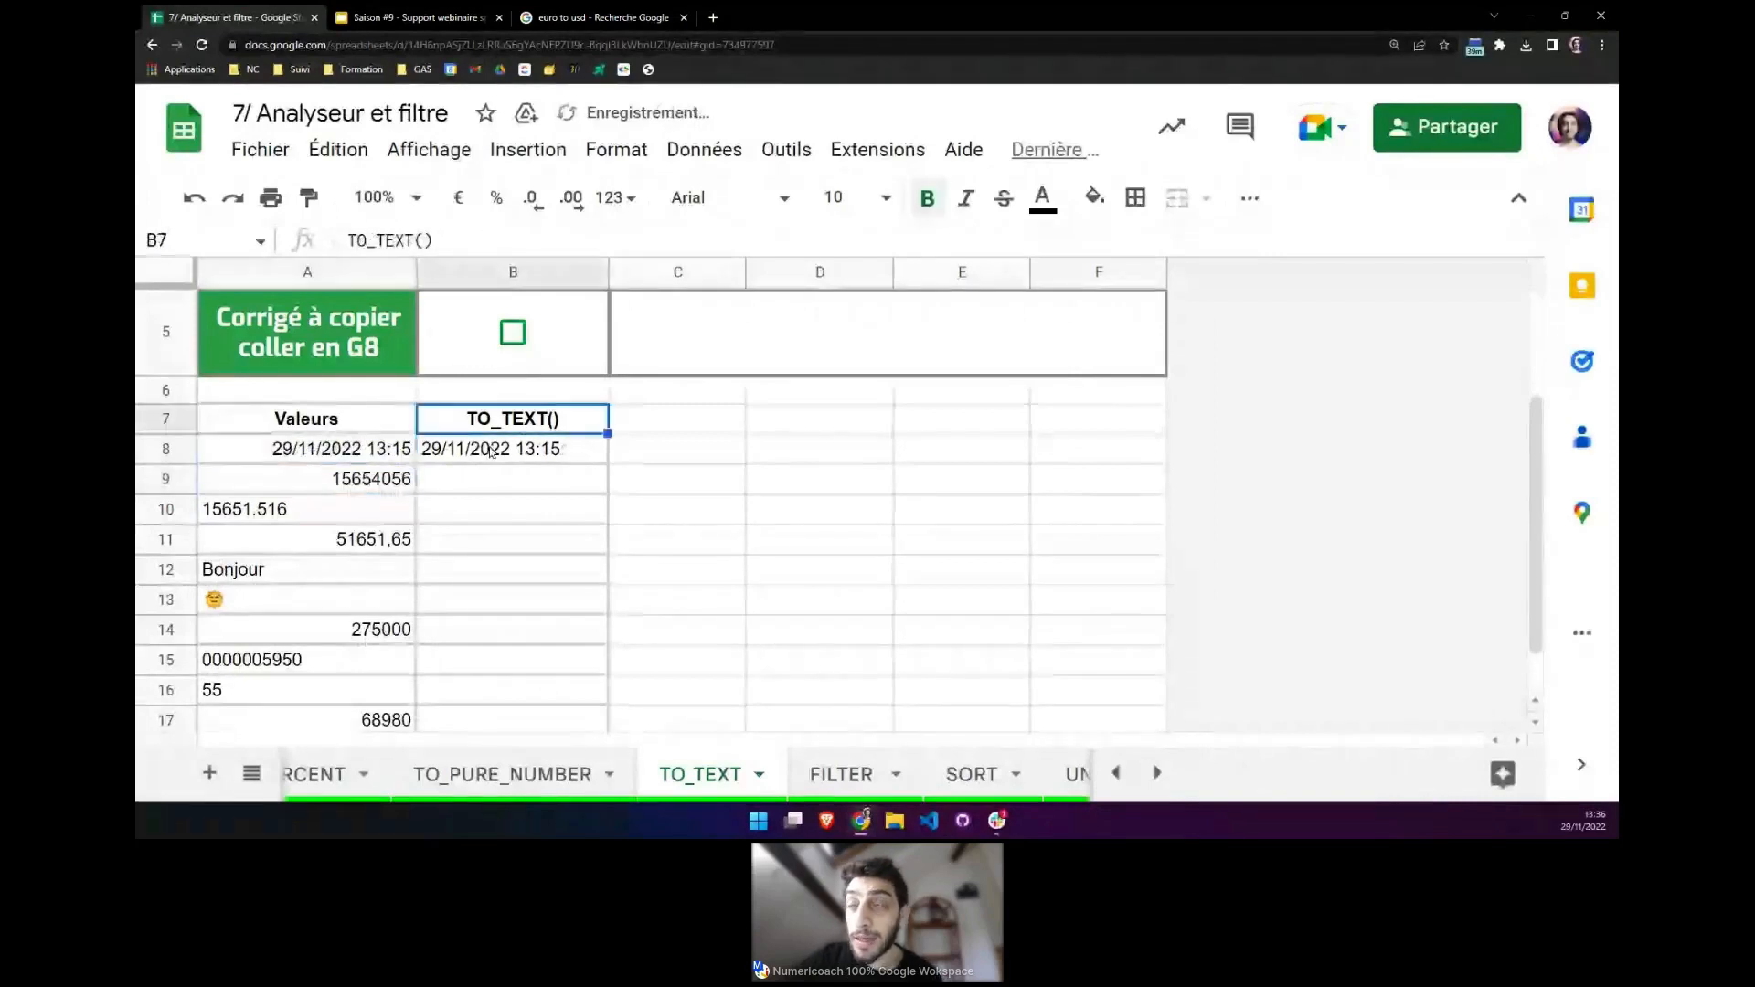
left_click(492, 452)
key("Left")
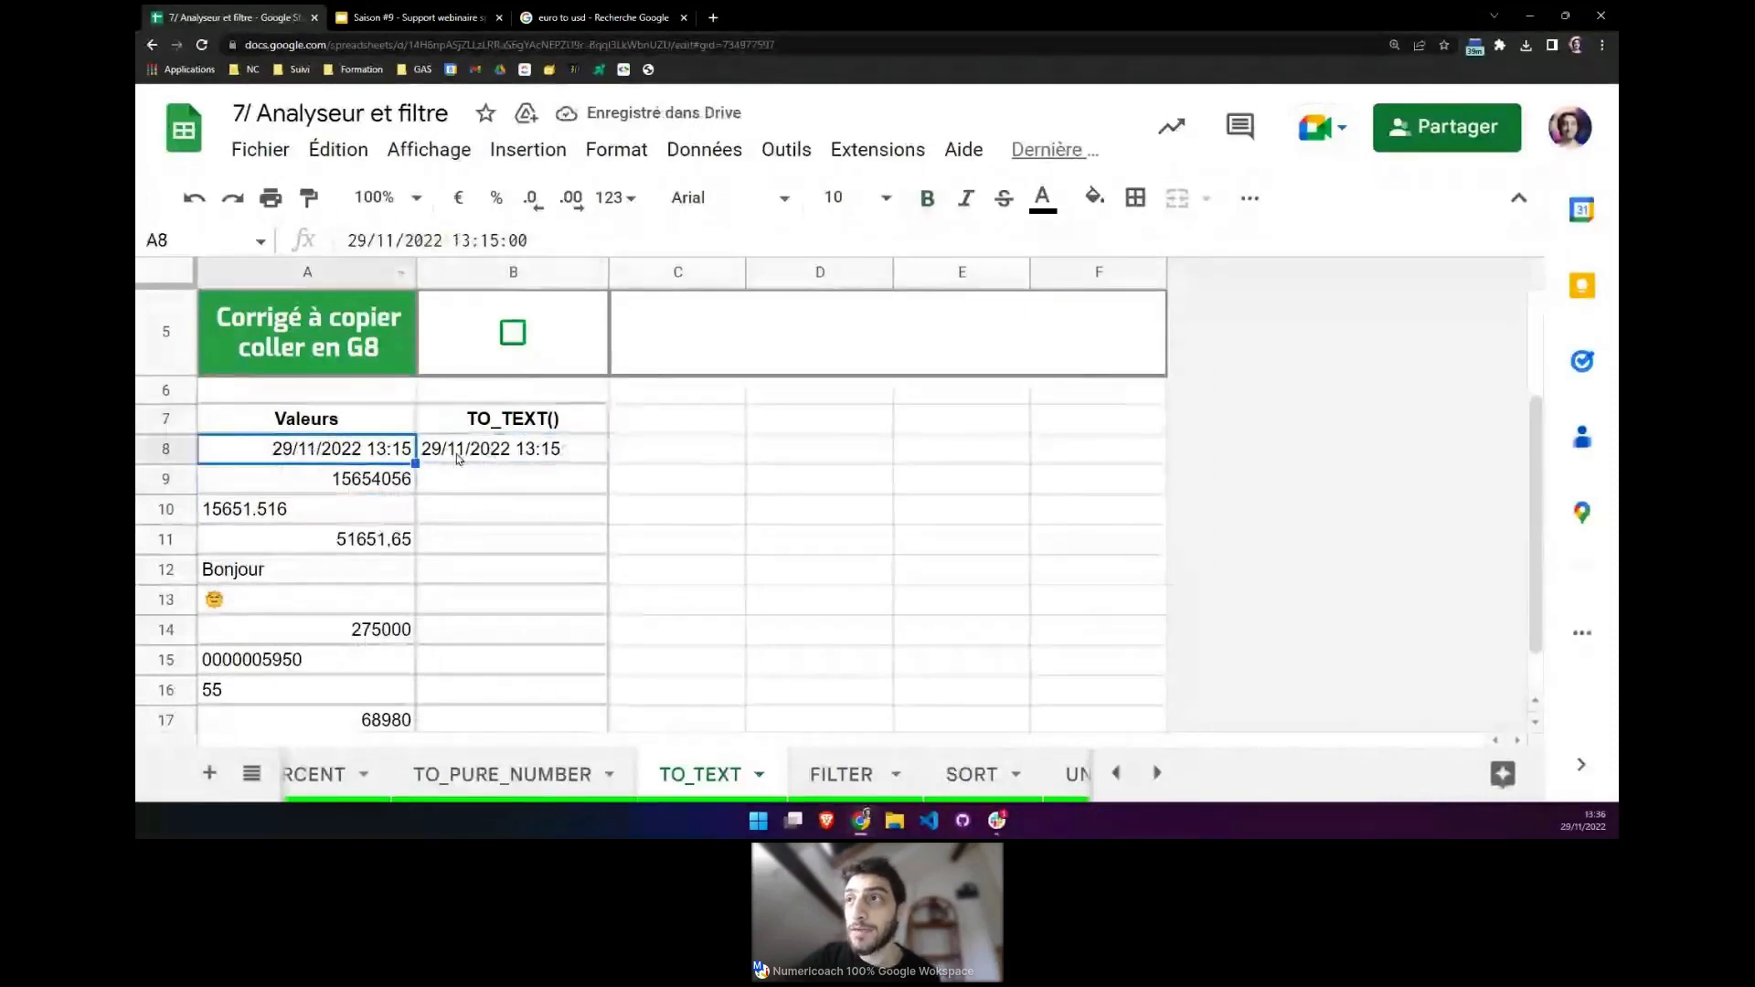
key("Right")
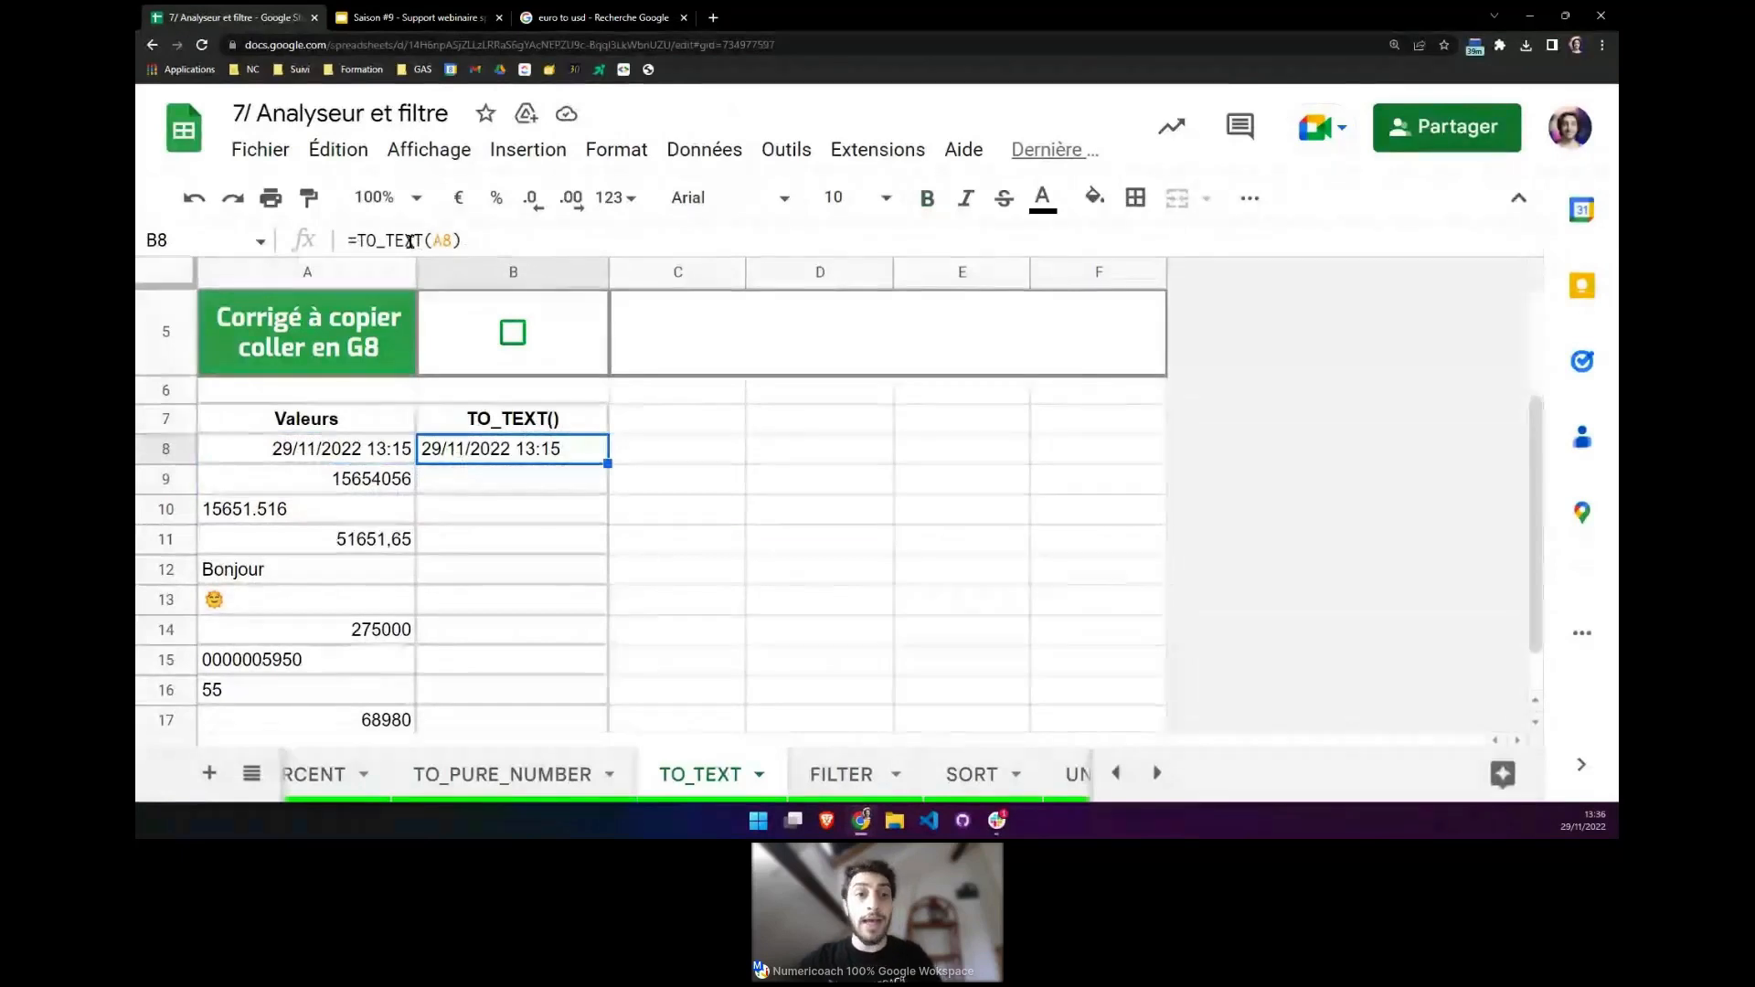
left_click(410, 240)
key("ctrl+shift+Return")
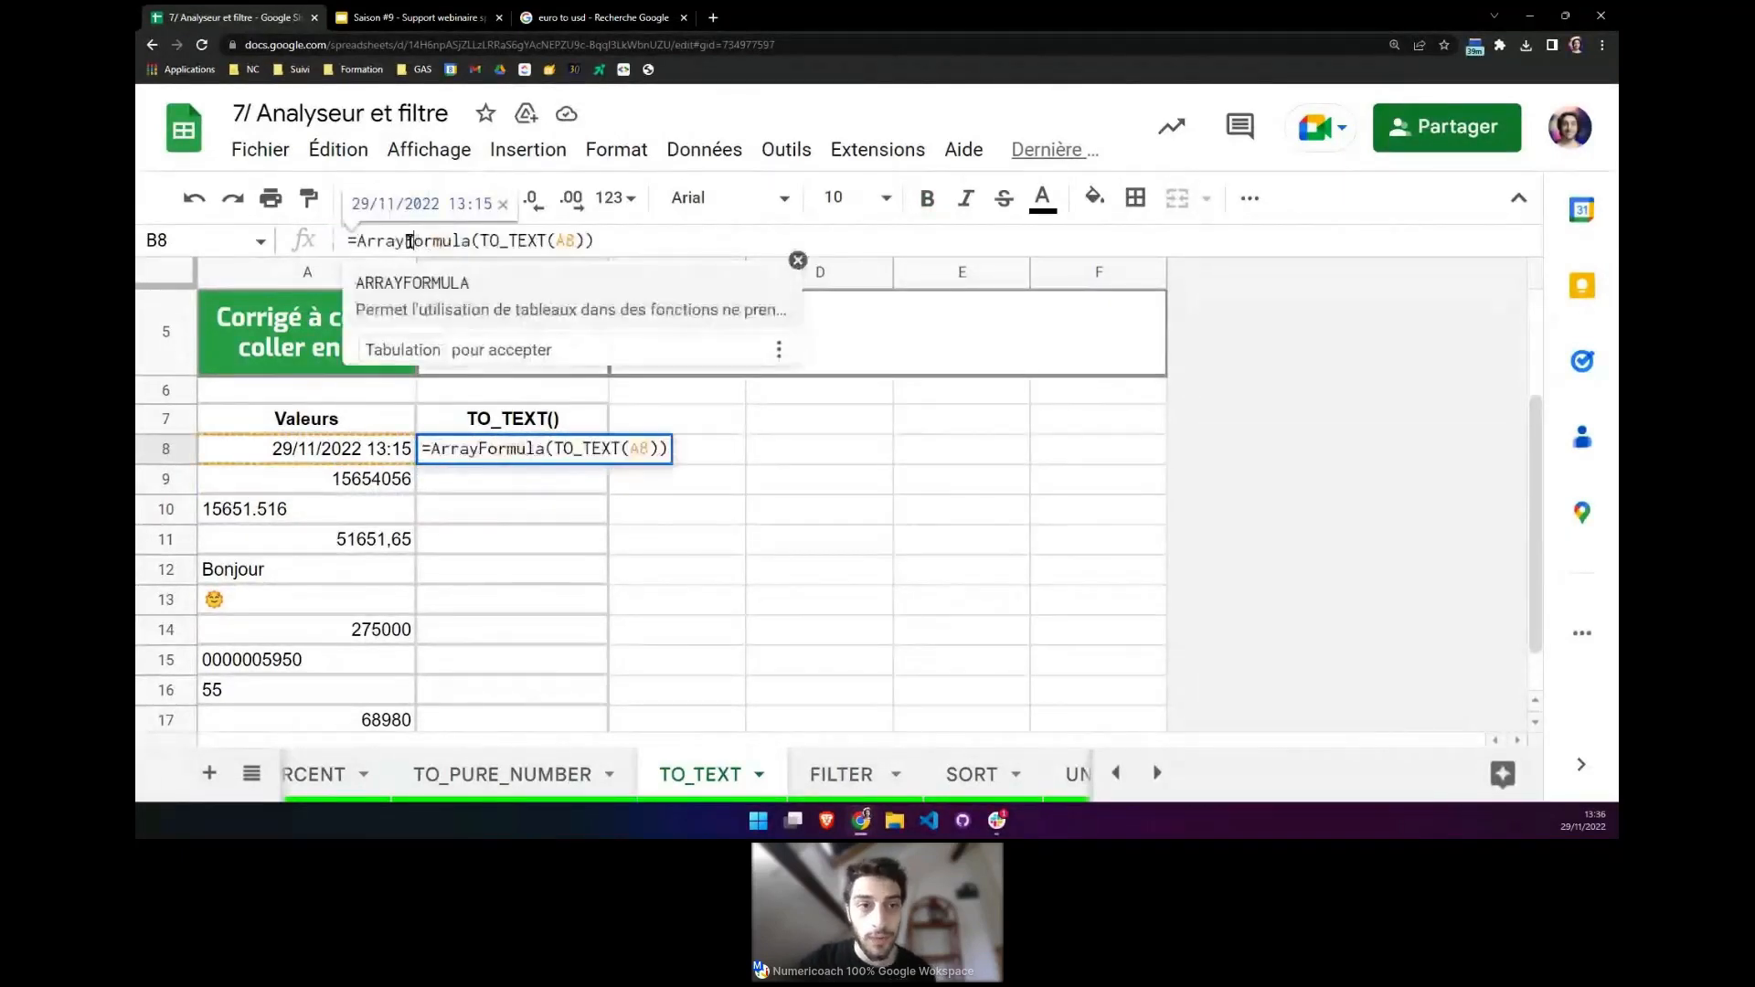
left_click(576, 241)
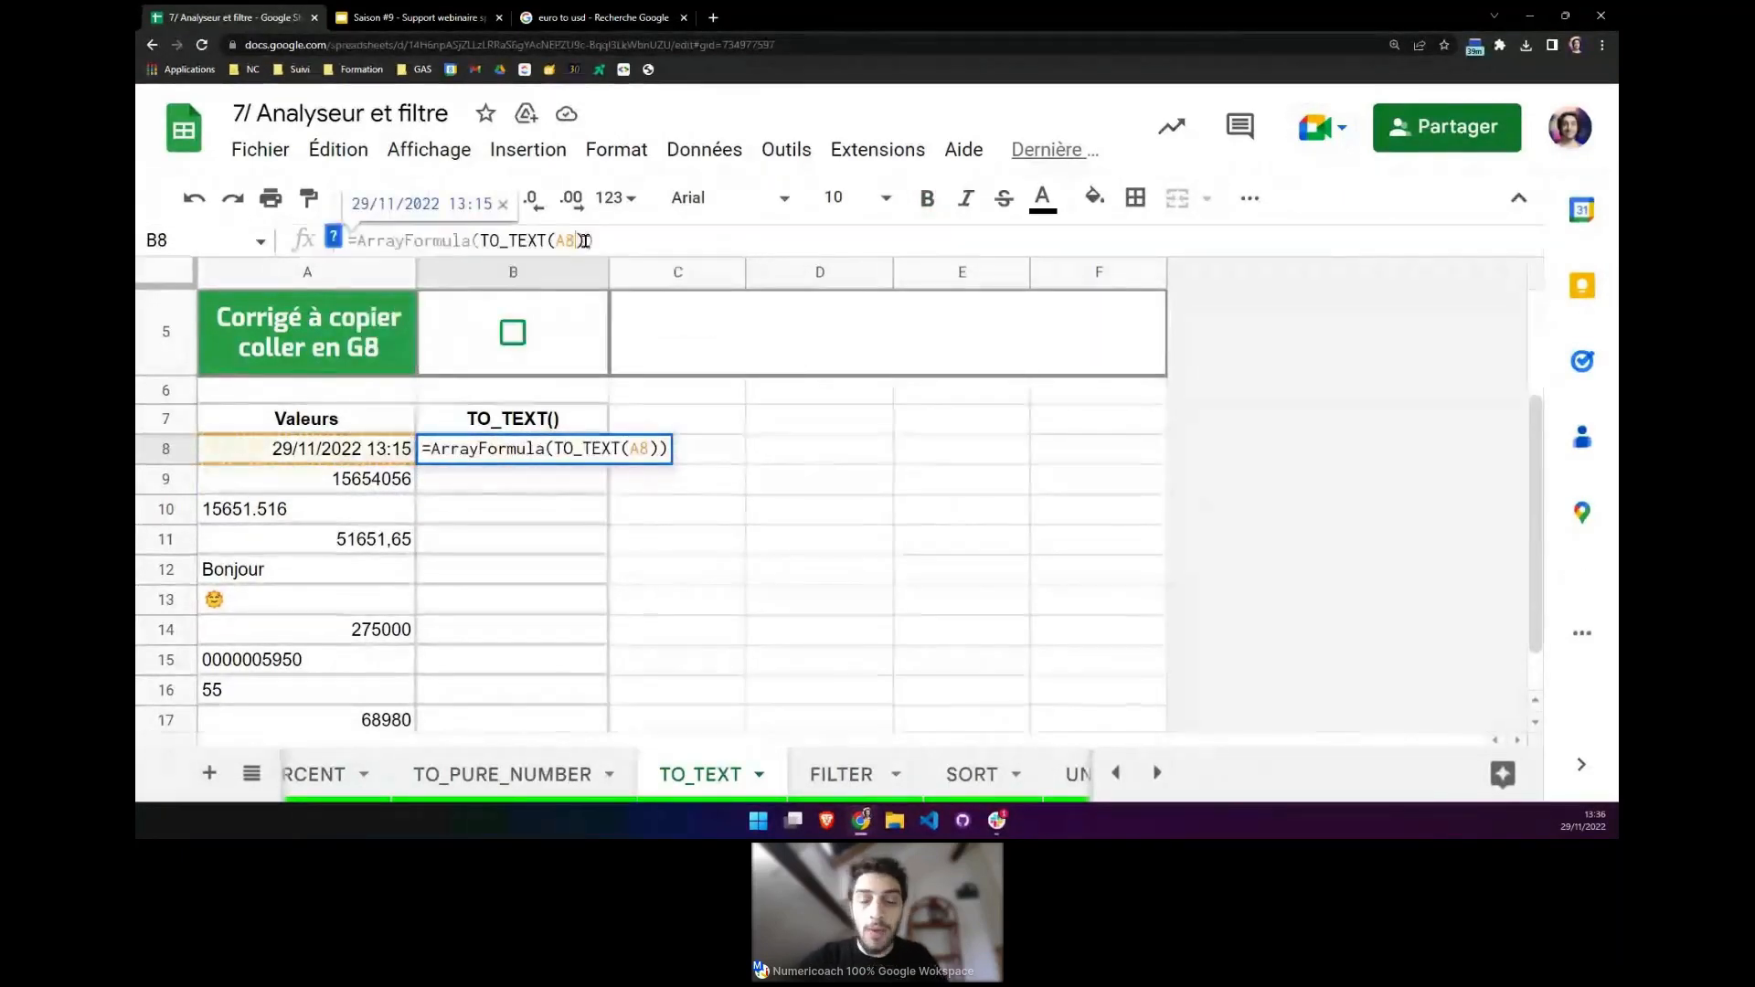
type(":A")
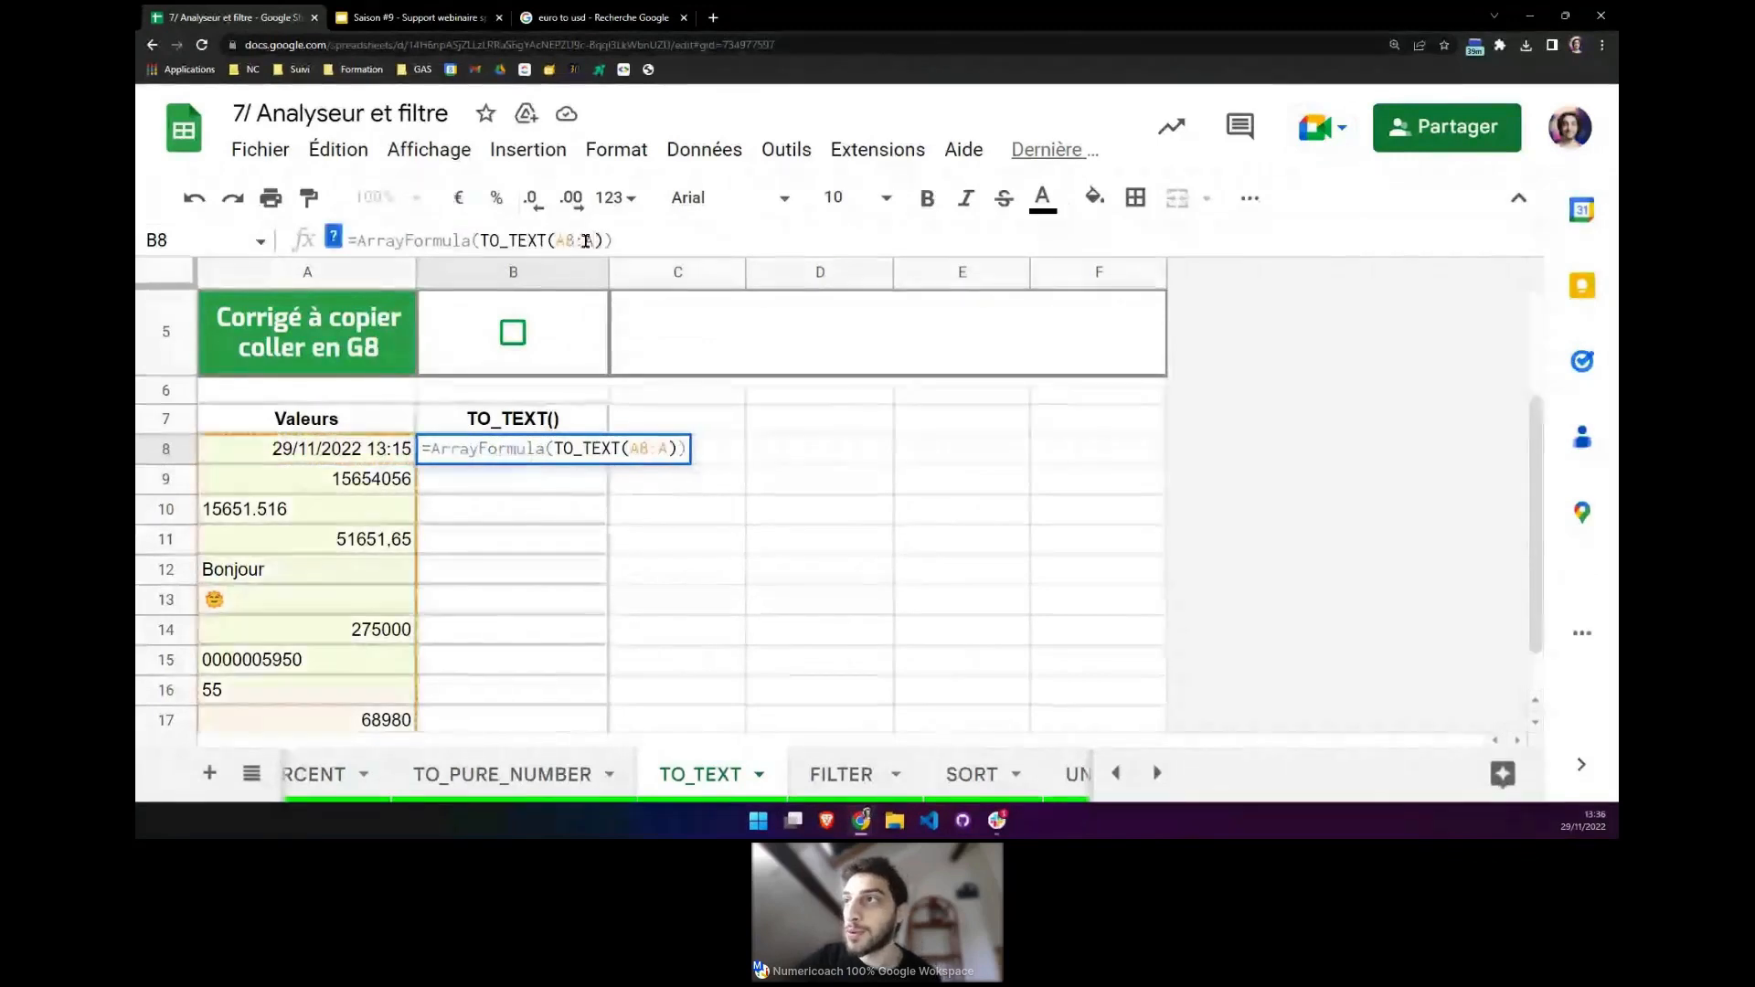
left_click(653, 245)
key("Return")
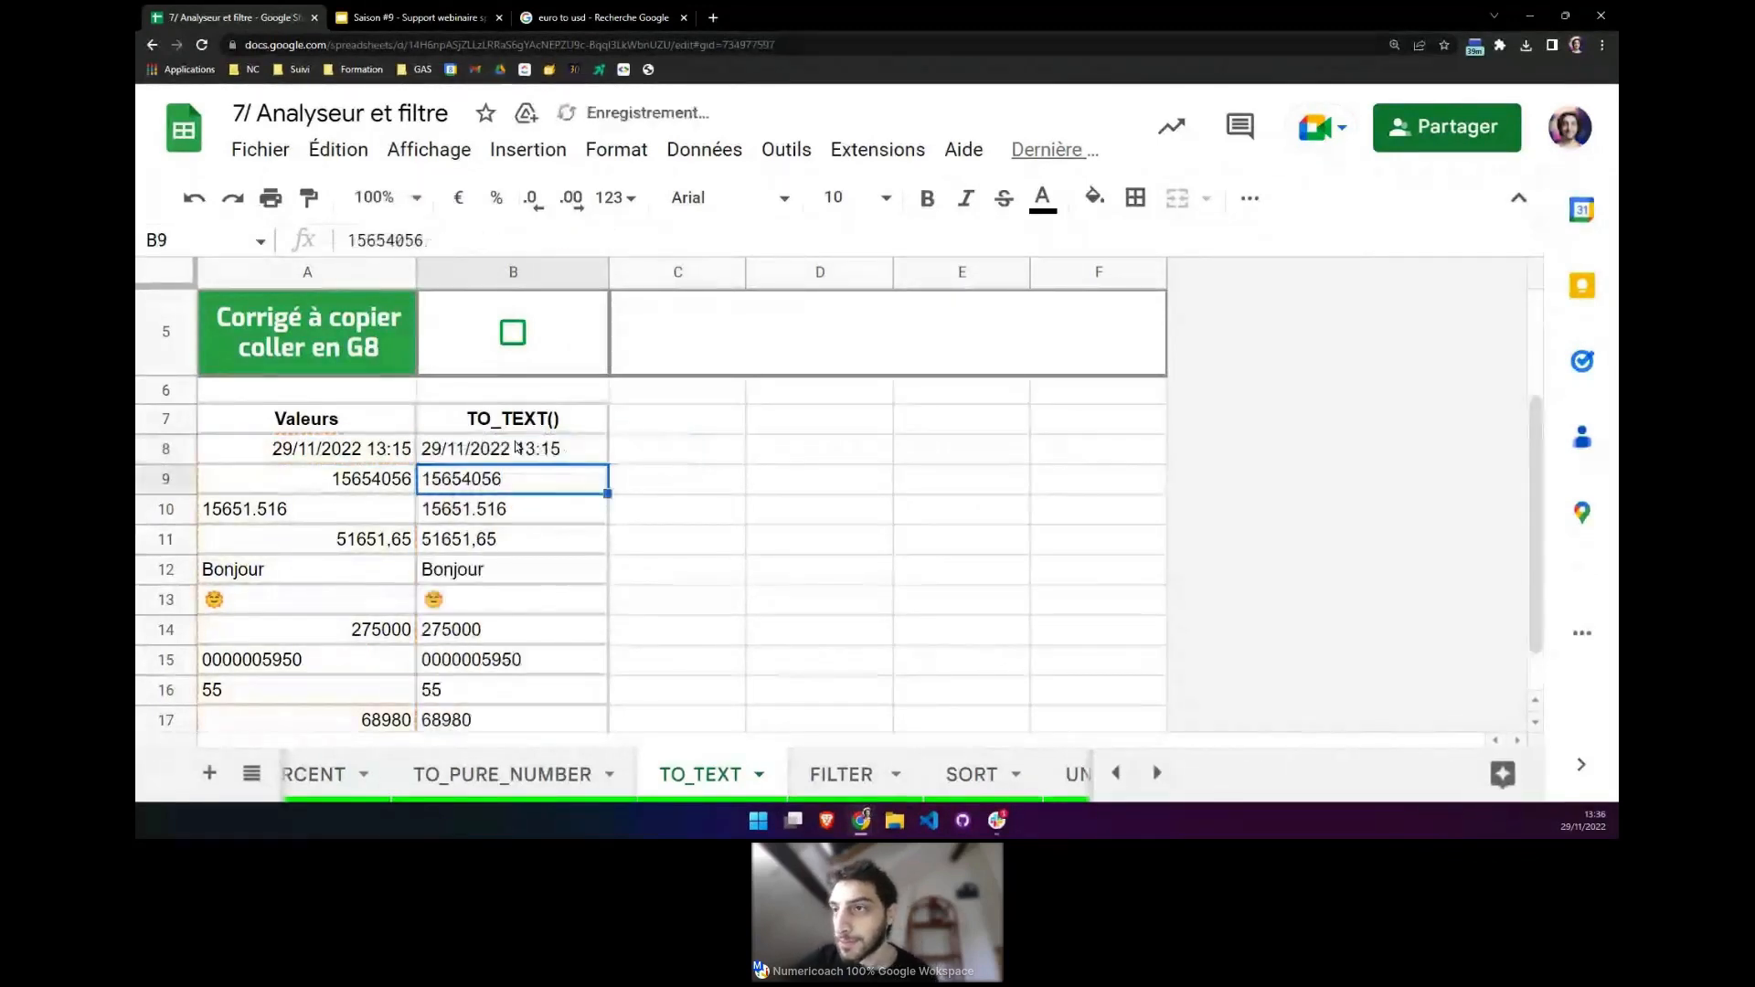
Compare the original entries in A8:A17 with their TO_TEXT results in column B, checking how each one is stored.
scroll(482, 372, "down", 2)
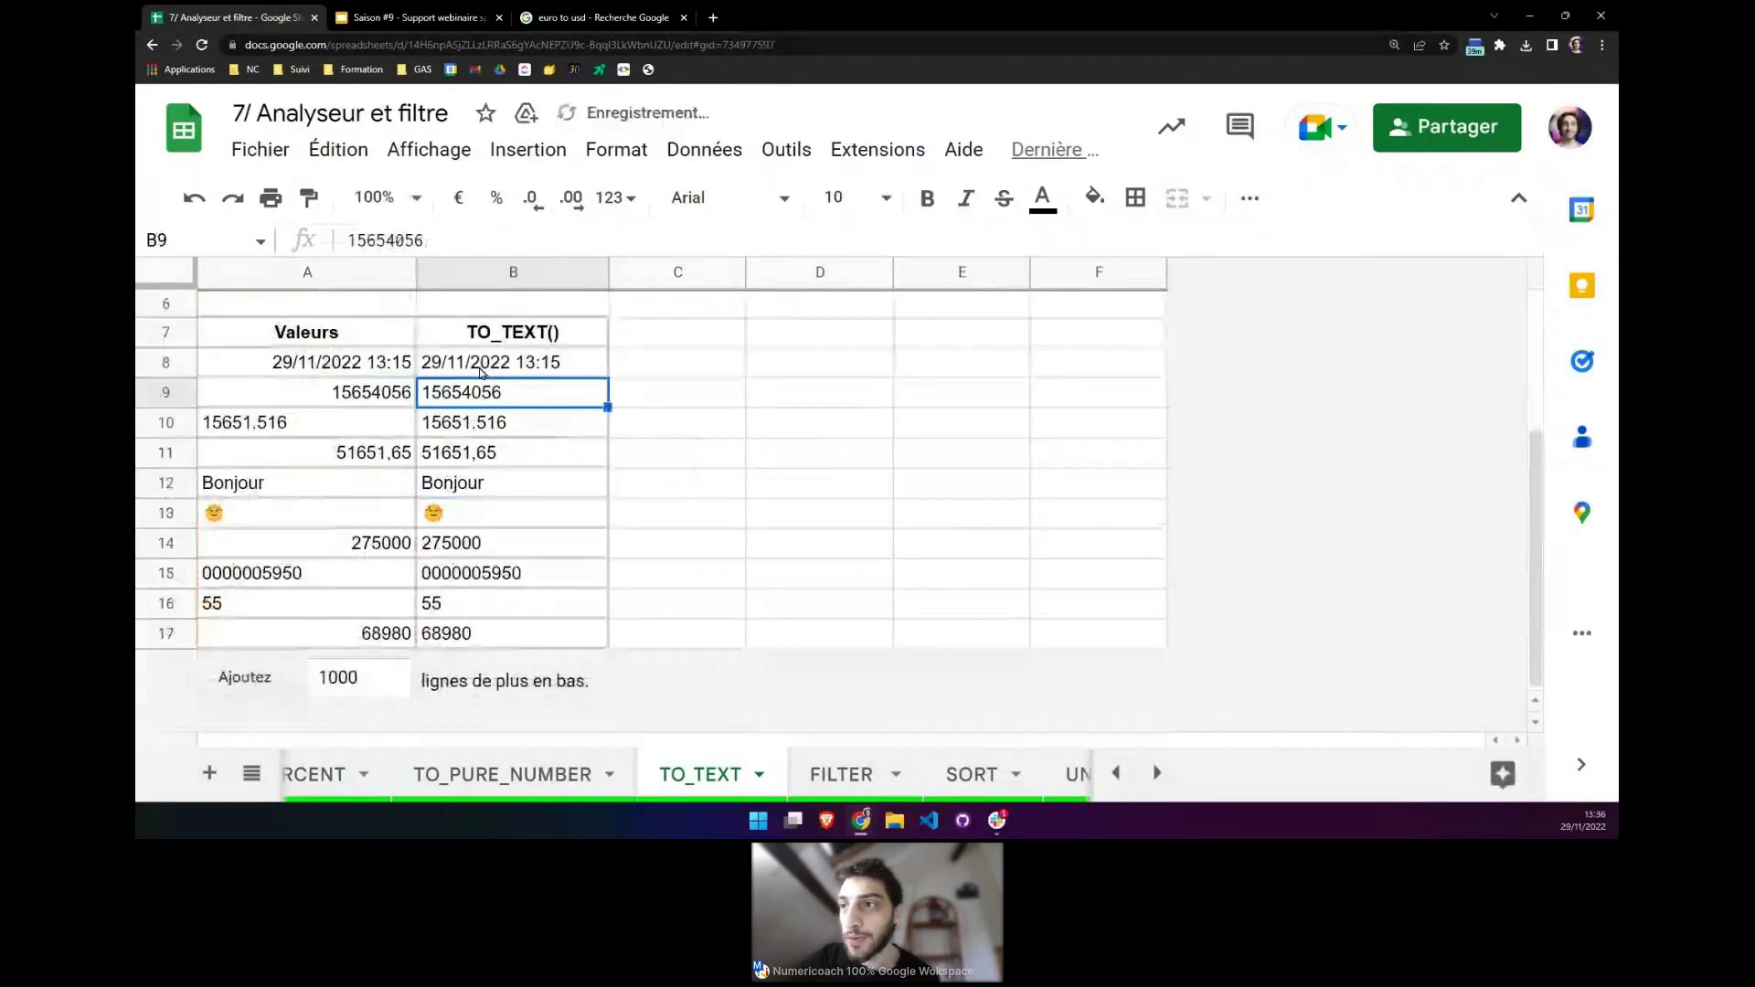
left_click_drag(482, 372, 474, 646)
left_click(474, 644)
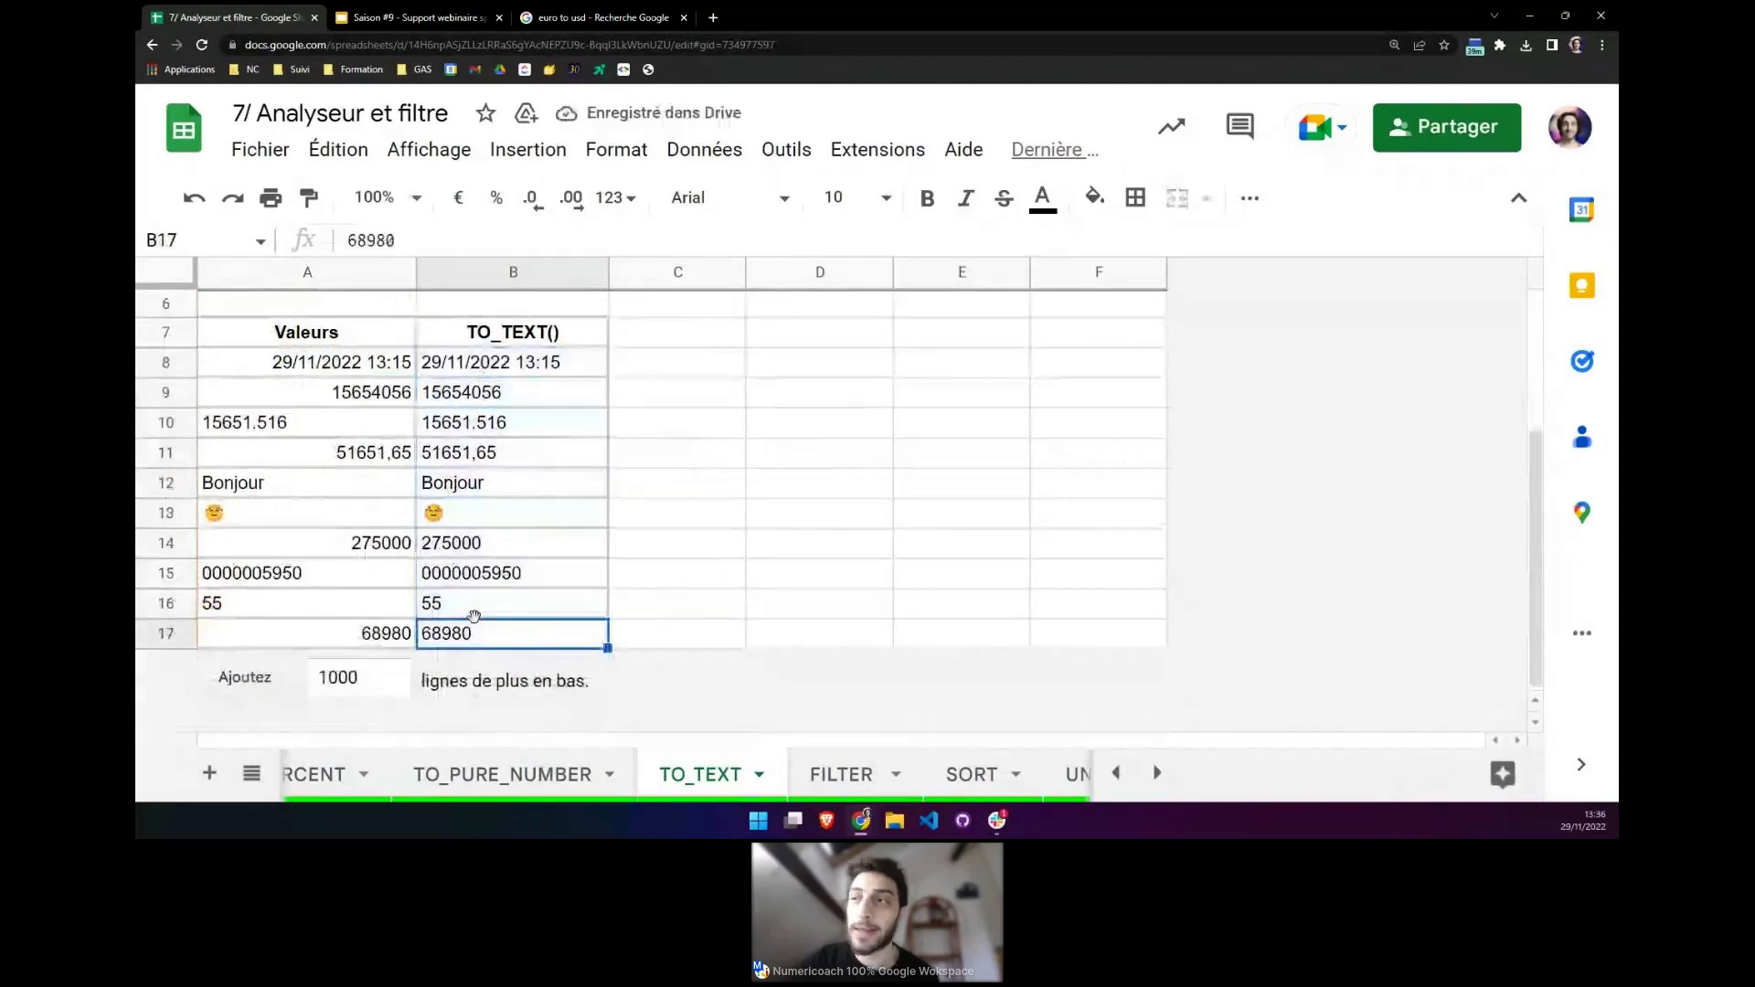
left_click(539, 394)
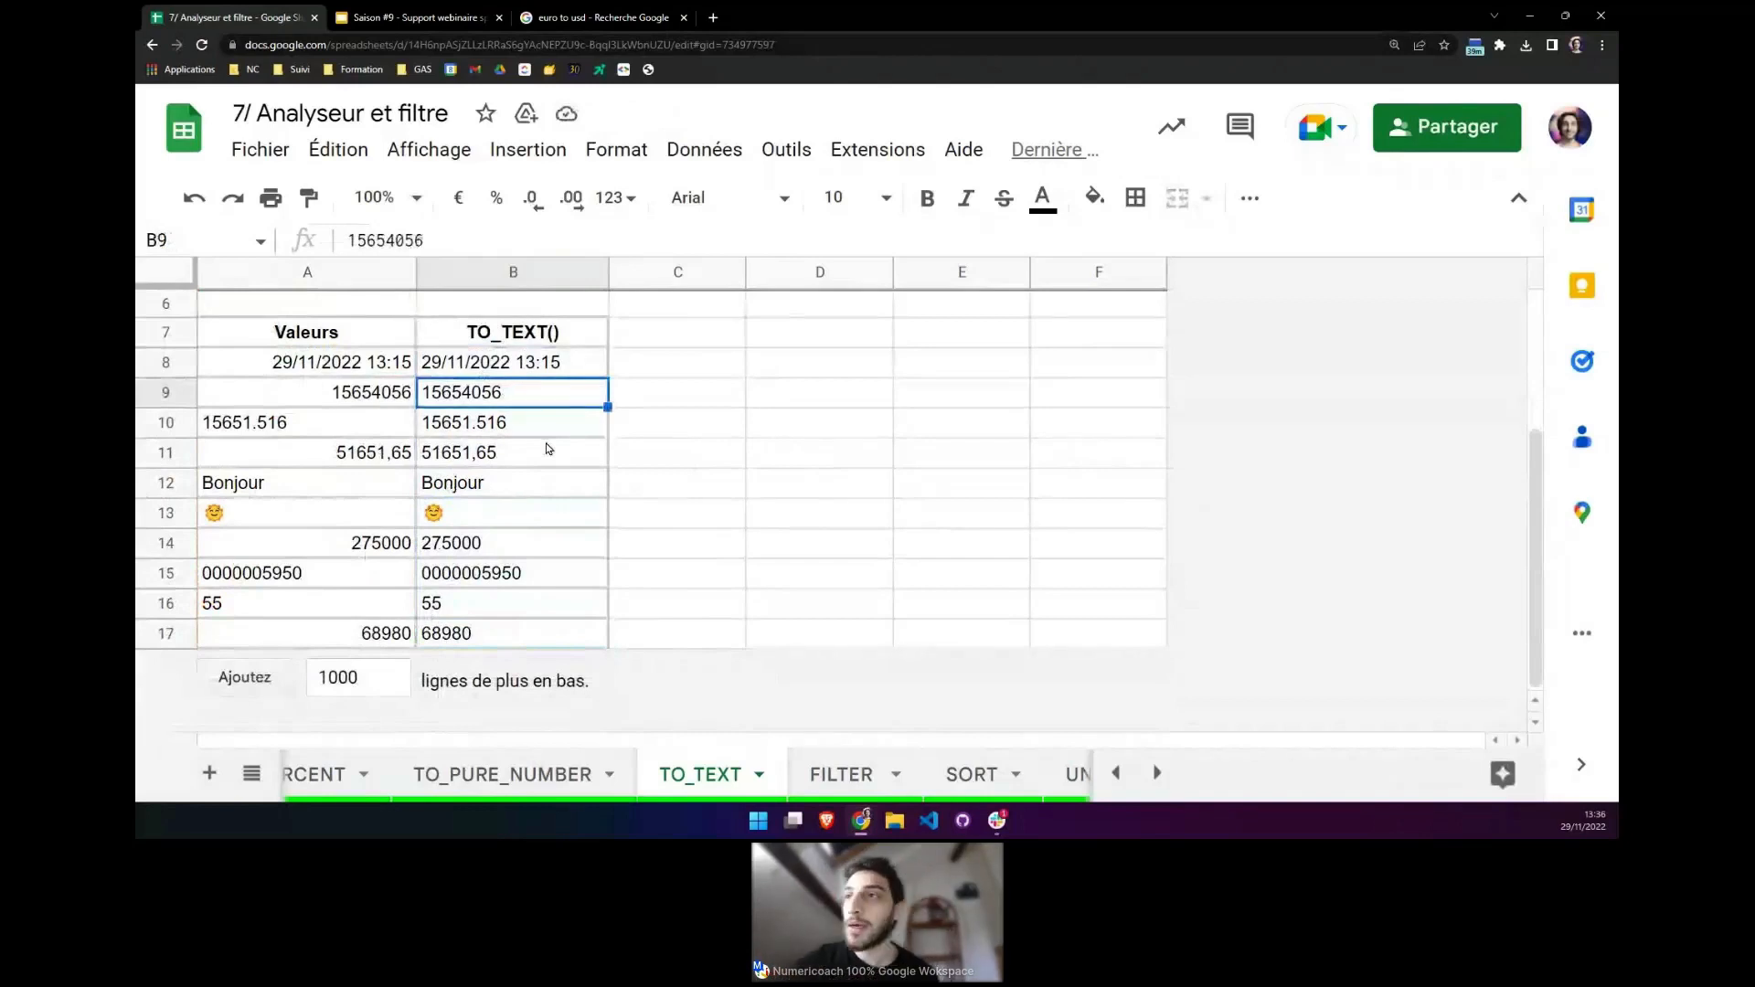
left_click(340, 371)
left_click(355, 392)
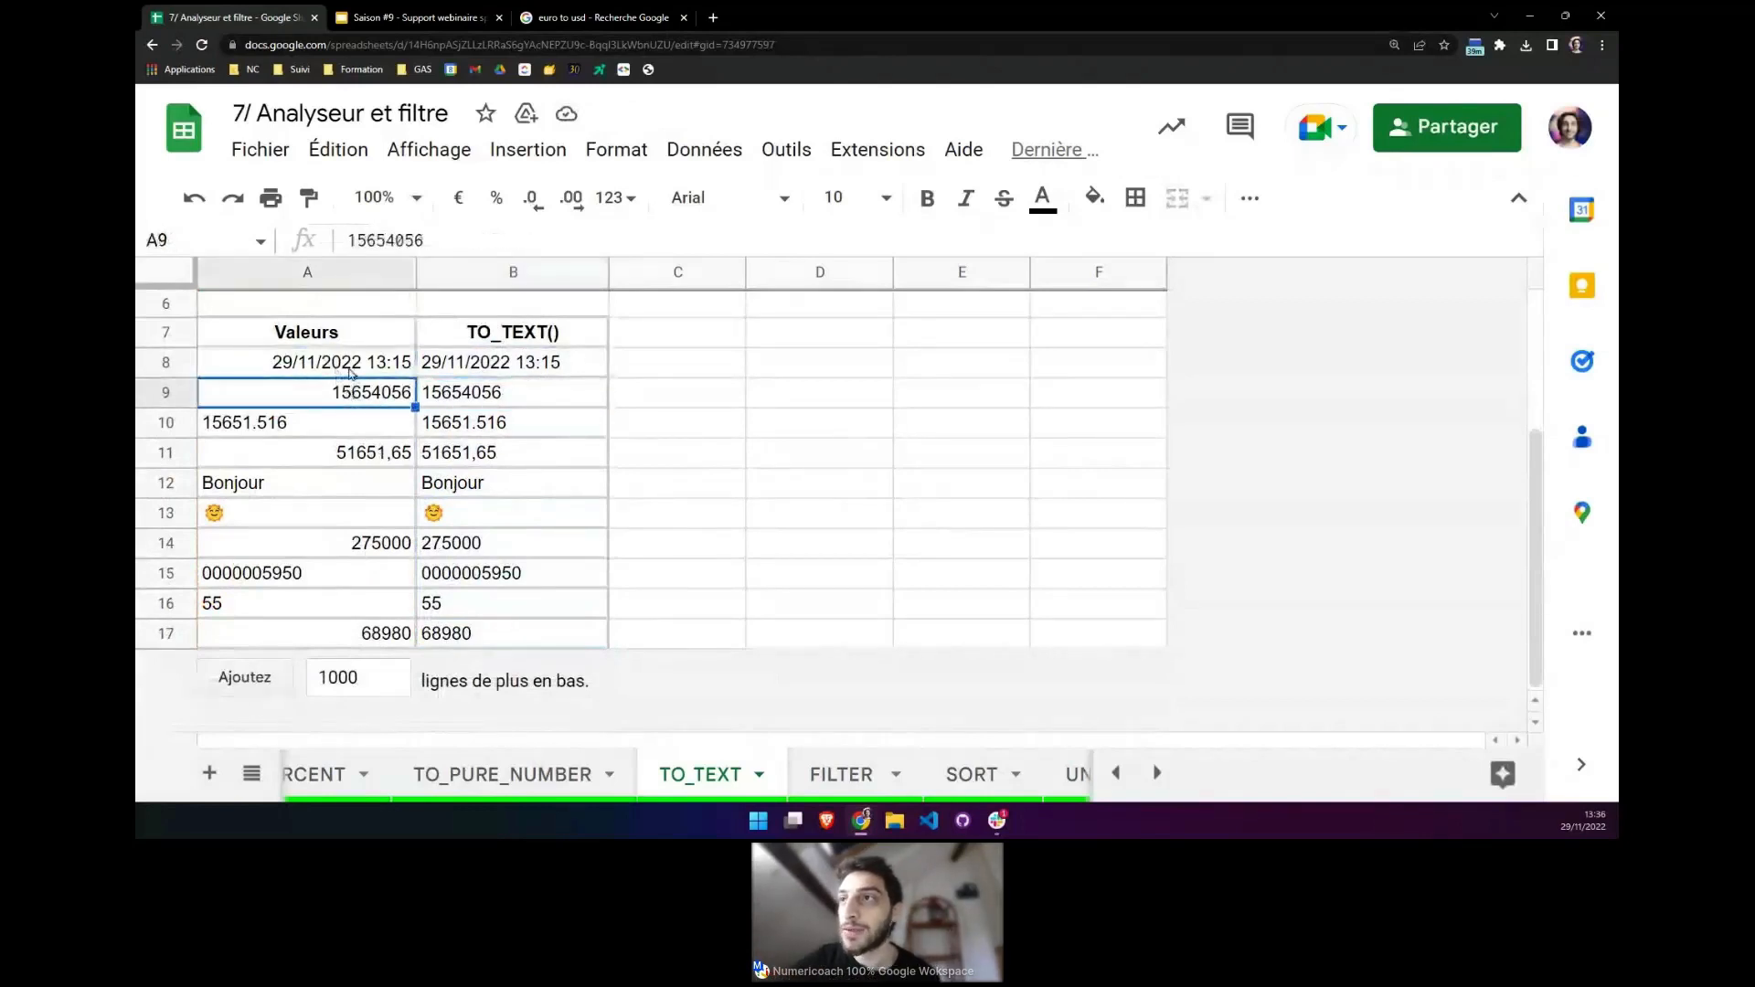
left_click(322, 419)
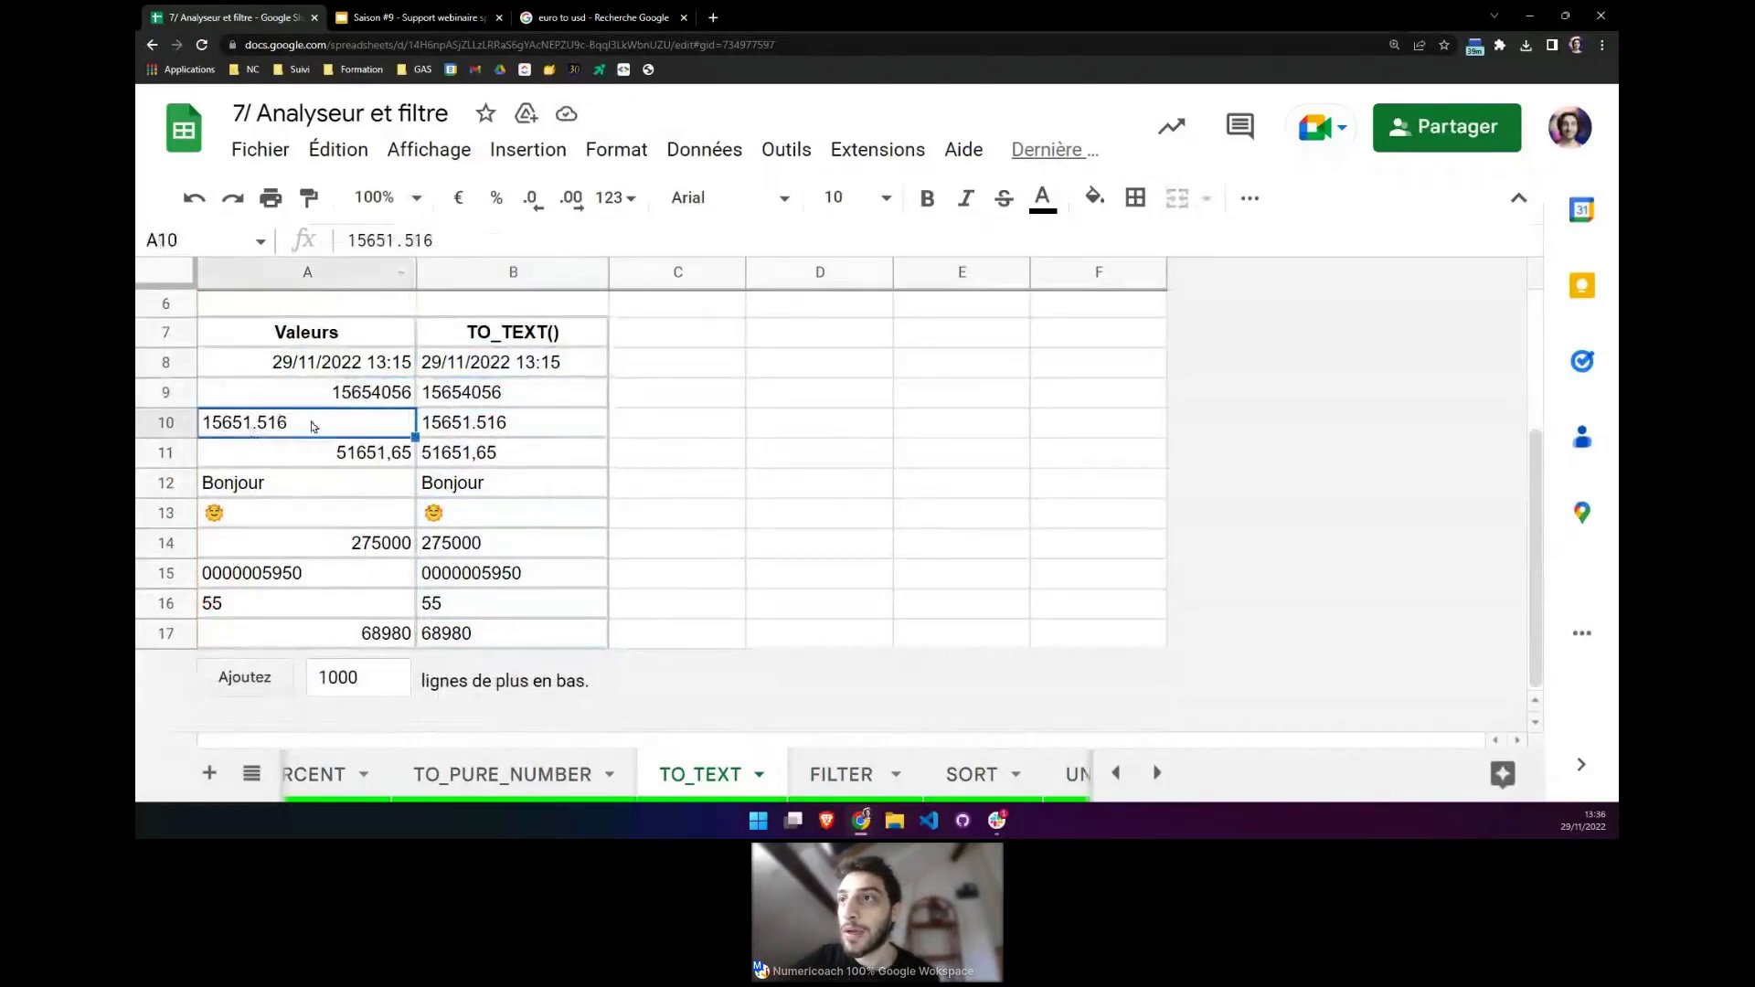
left_click(353, 454)
left_click(325, 480)
left_click(320, 514)
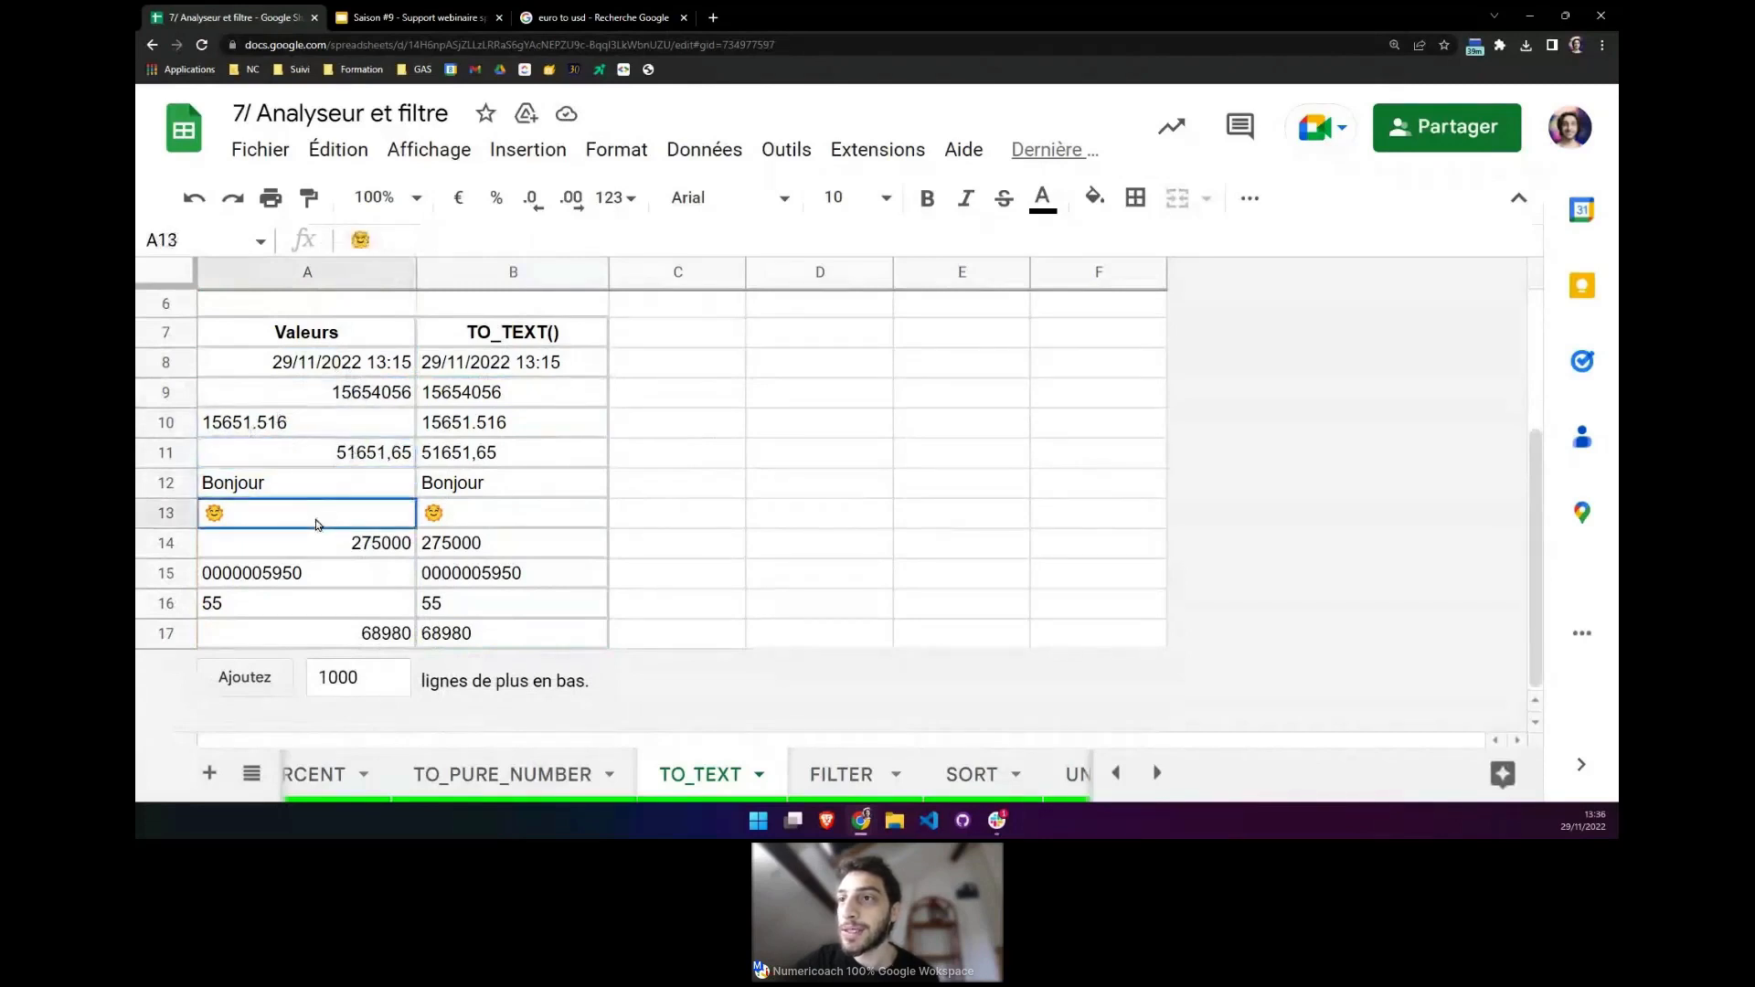
left_click(343, 546)
left_click(345, 604)
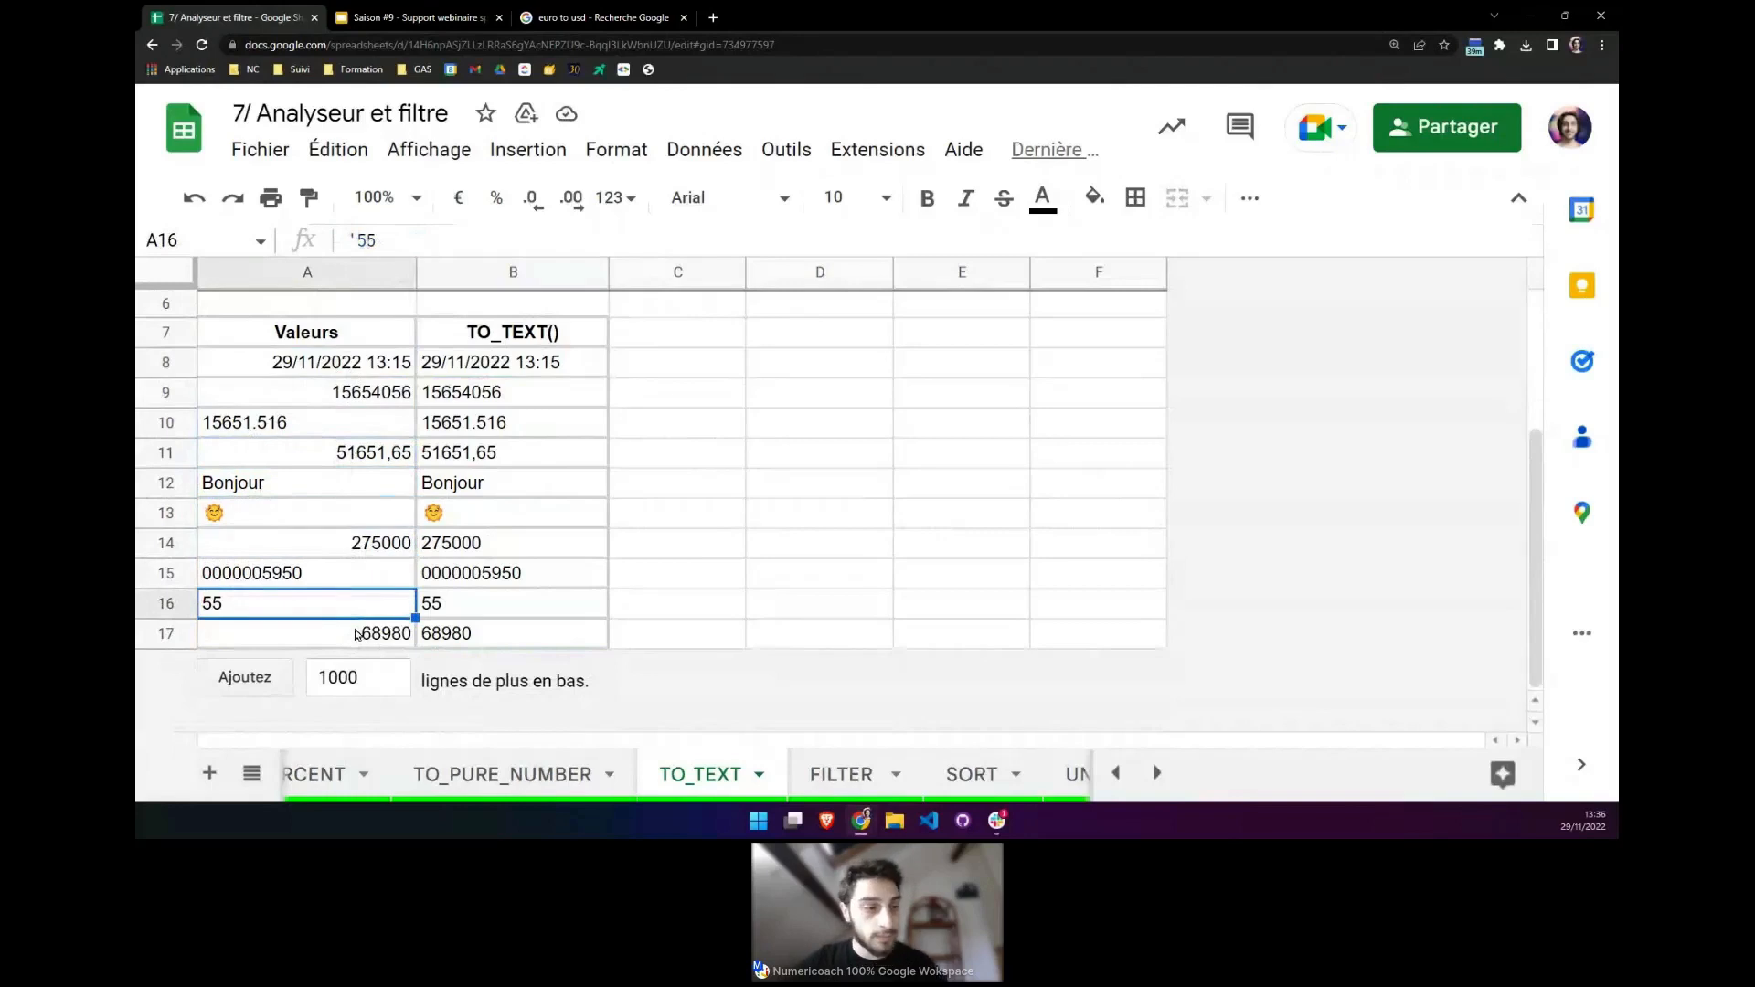
left_click(358, 635)
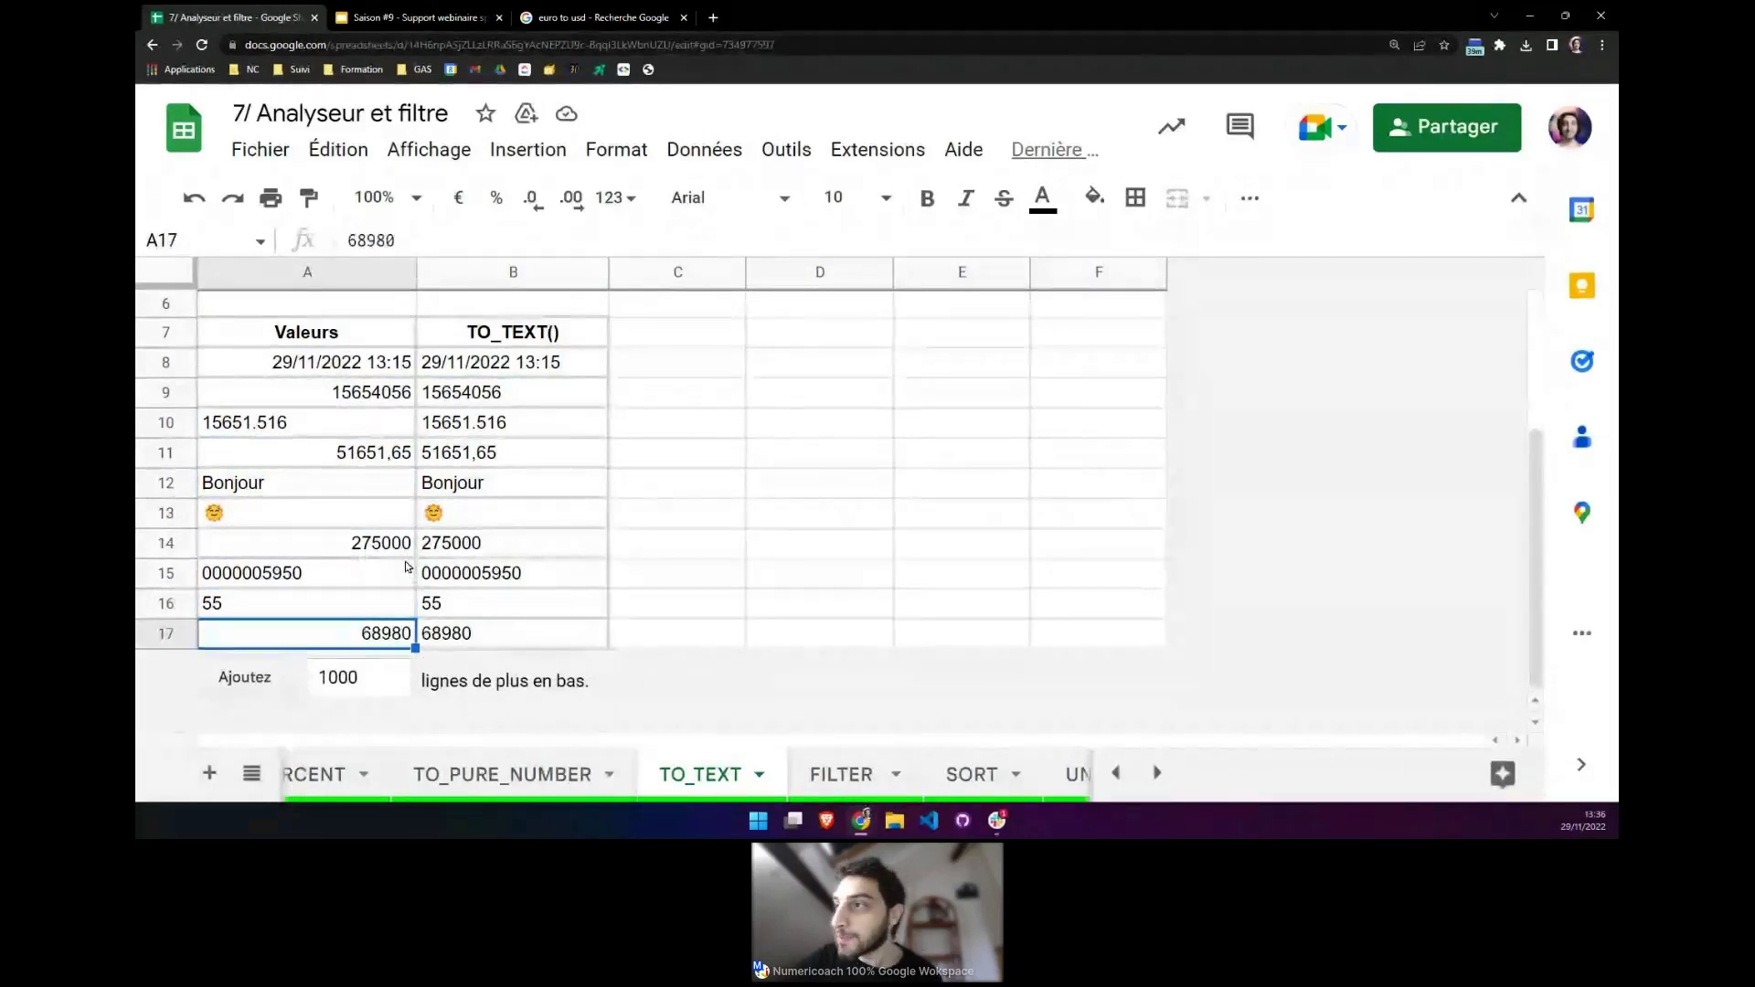
Tick the B5 checkbox on the TO_TEXT sheet to reveal the solution formulas.
scroll(408, 566, "up", 5)
left_click(513, 511)
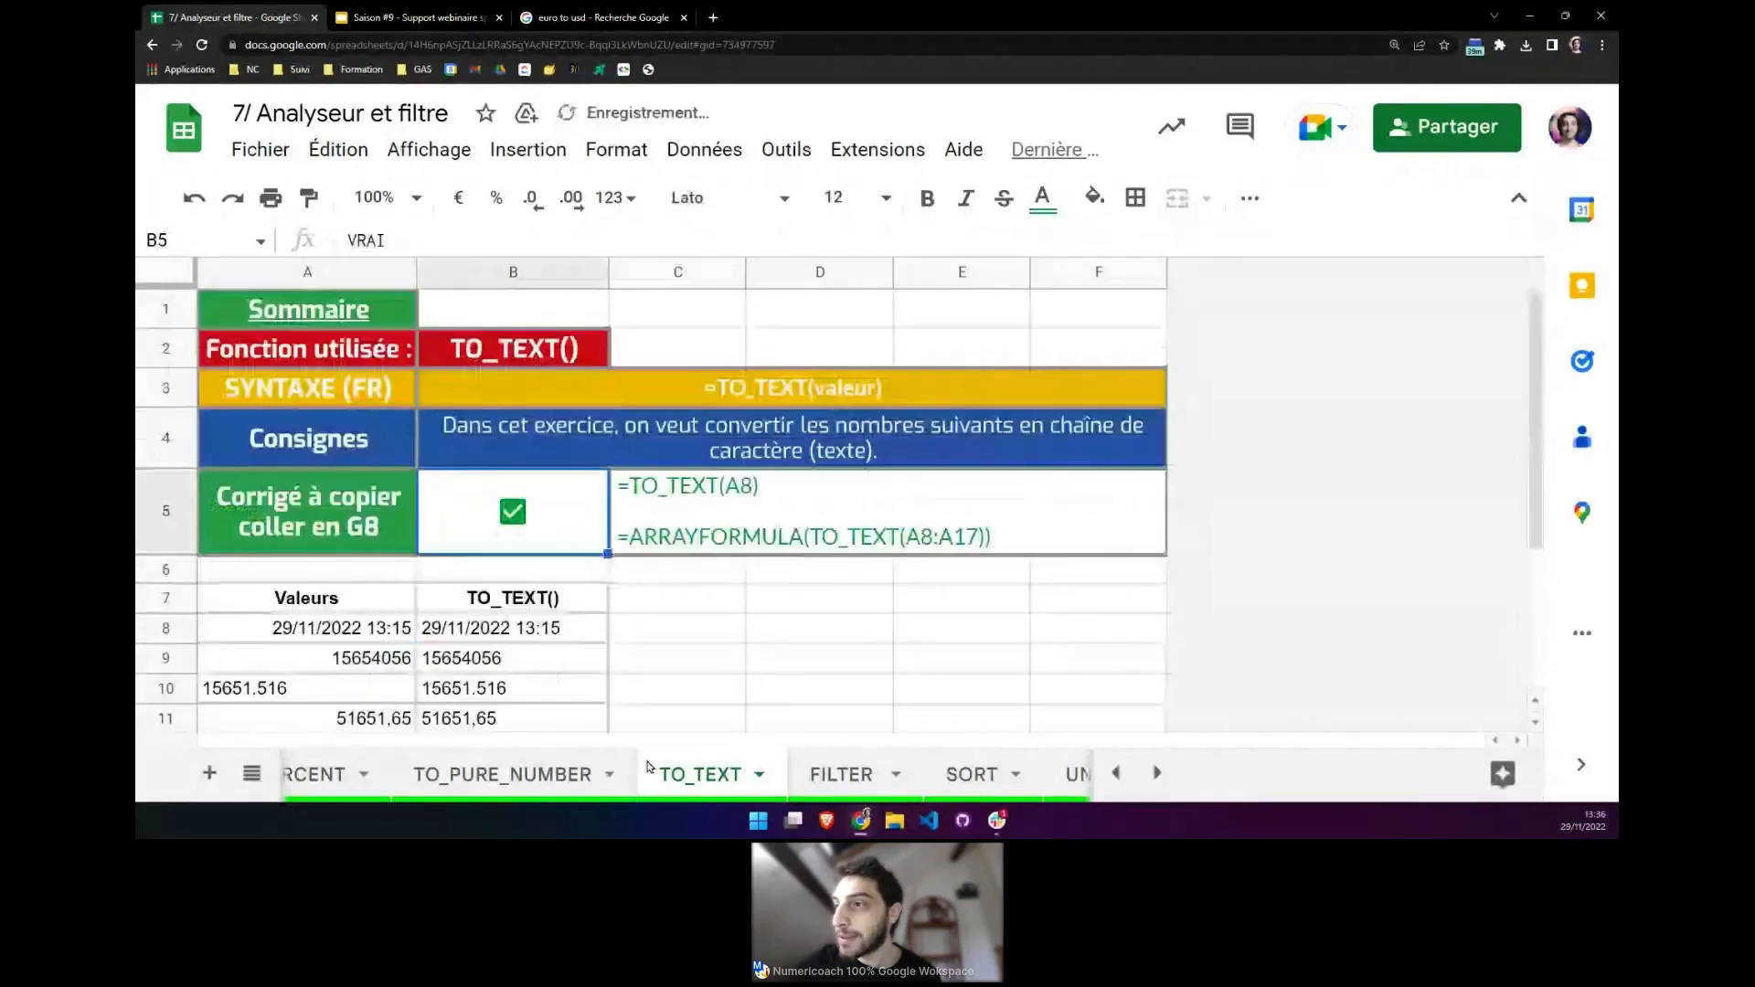
scroll(567, 777, "up", 5)
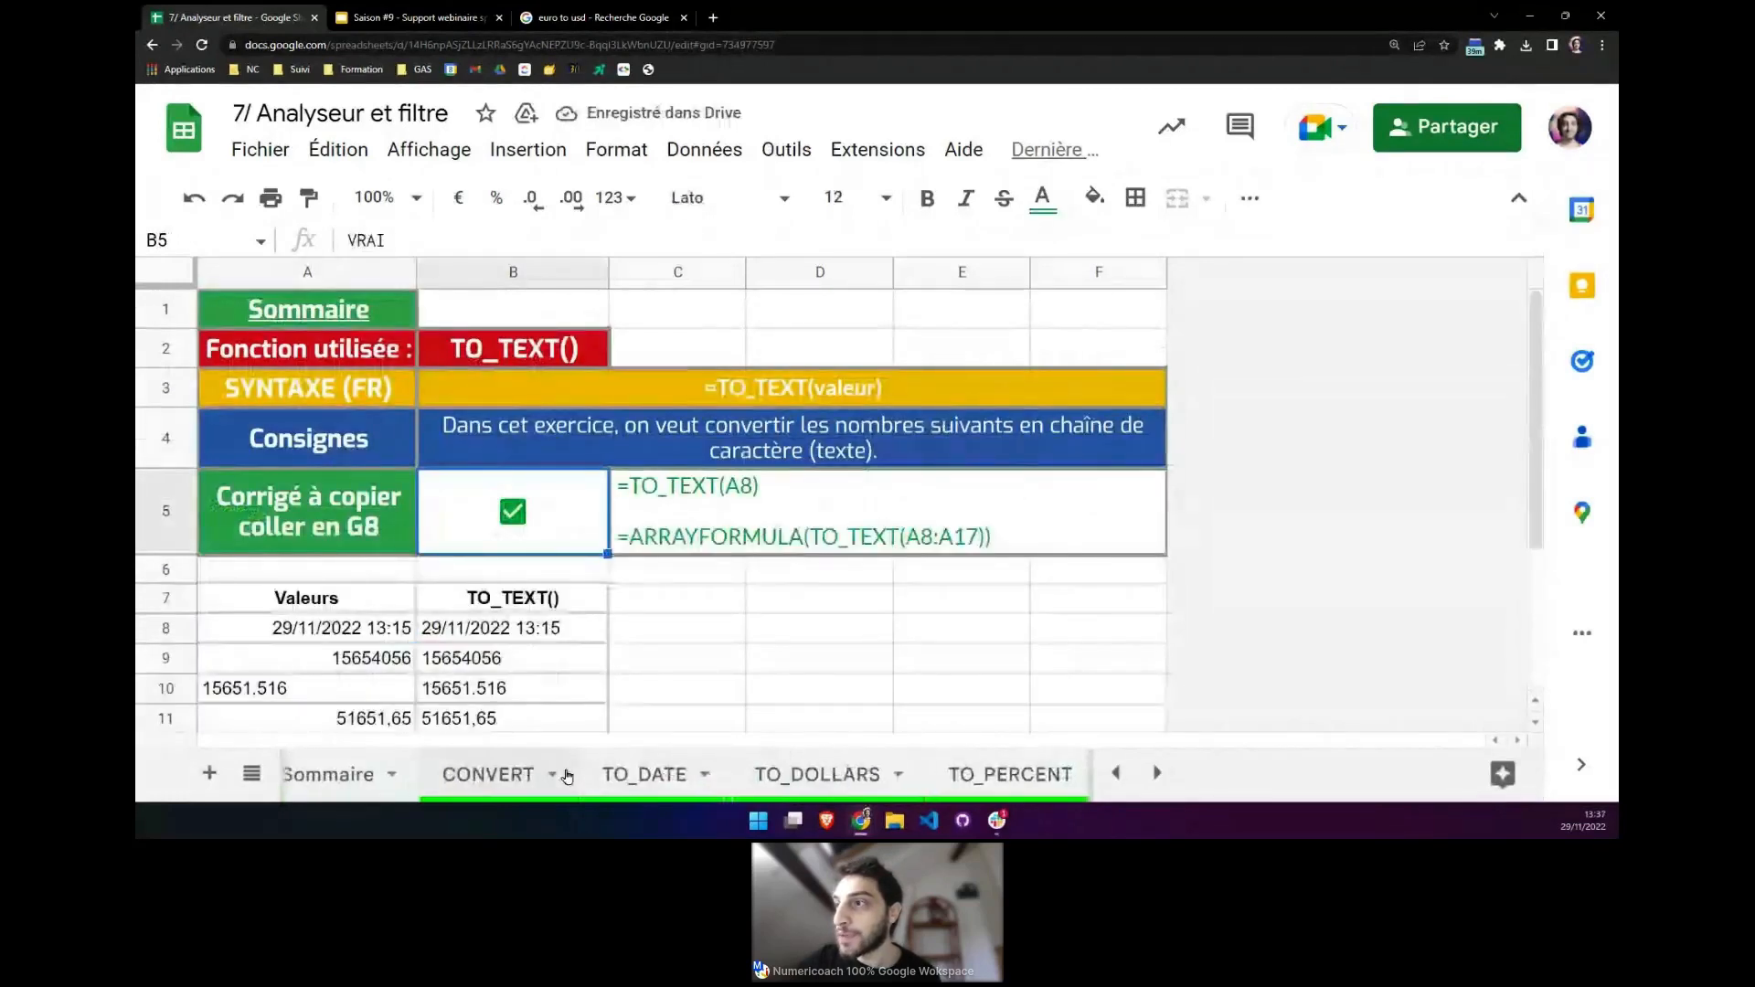
scroll(567, 777, "down", 5)
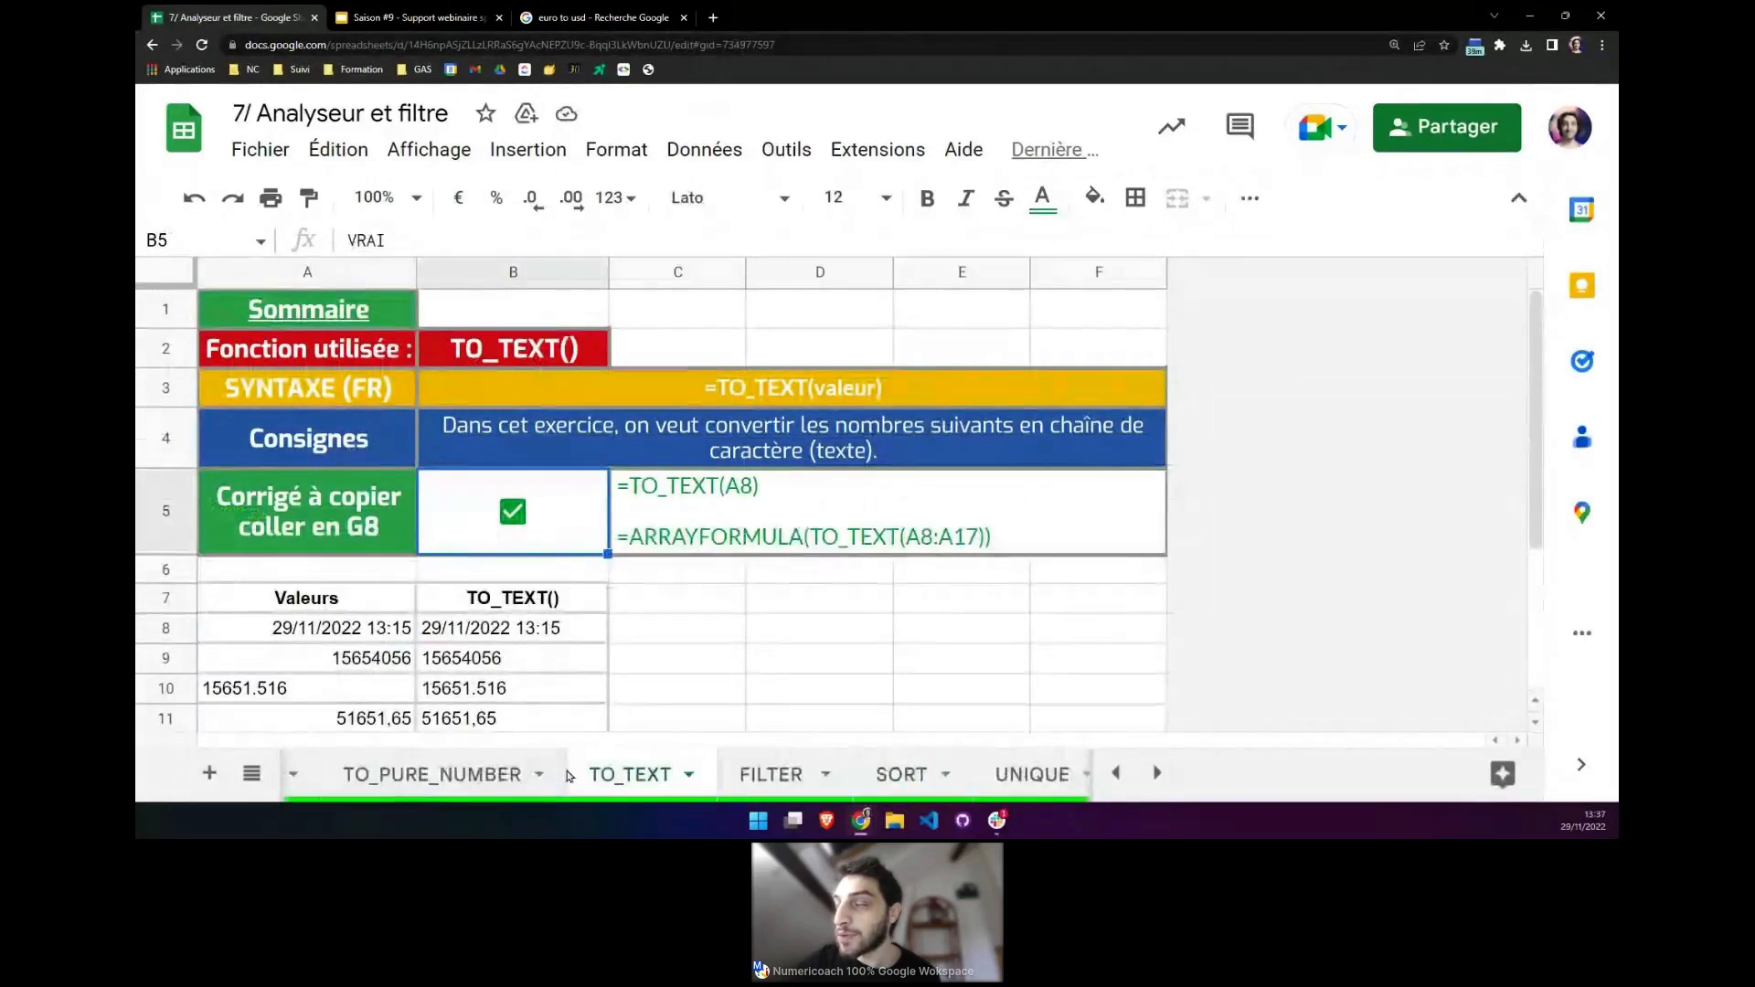
Look through the functions offered in the Analyseur and Filtrer categories of the spreadsheet's function list.
left_click(616, 149)
mouse_move(560, 151)
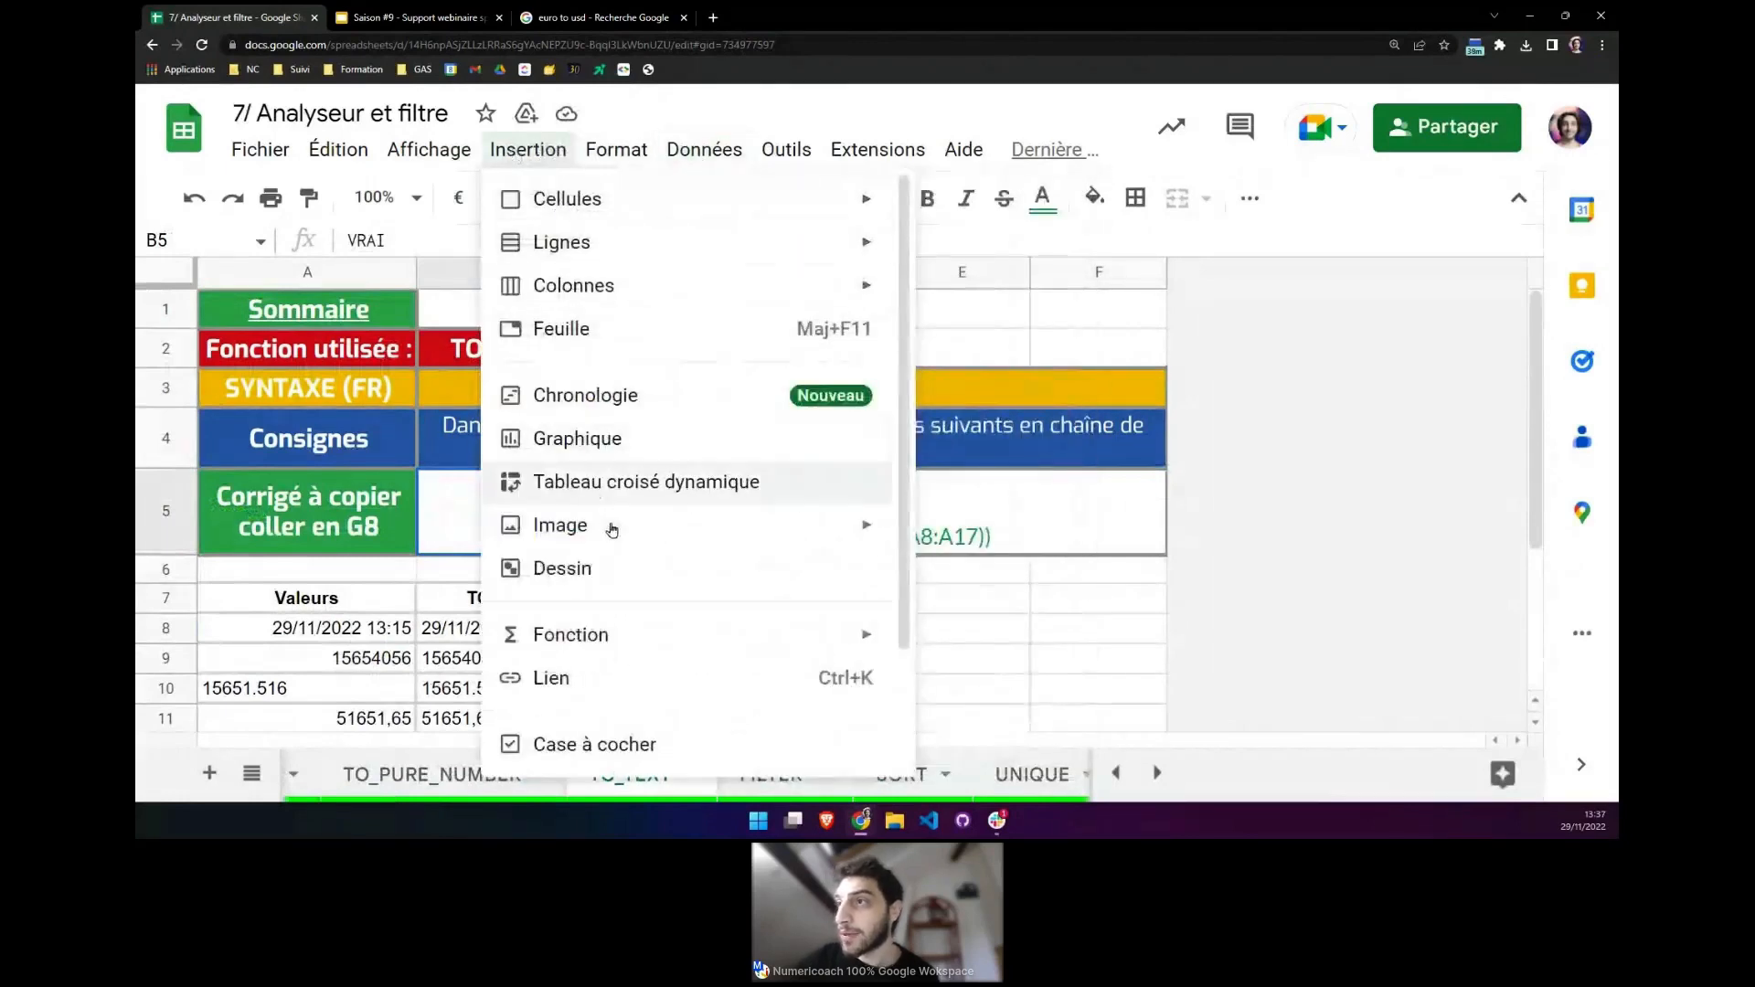
mouse_move(796, 638)
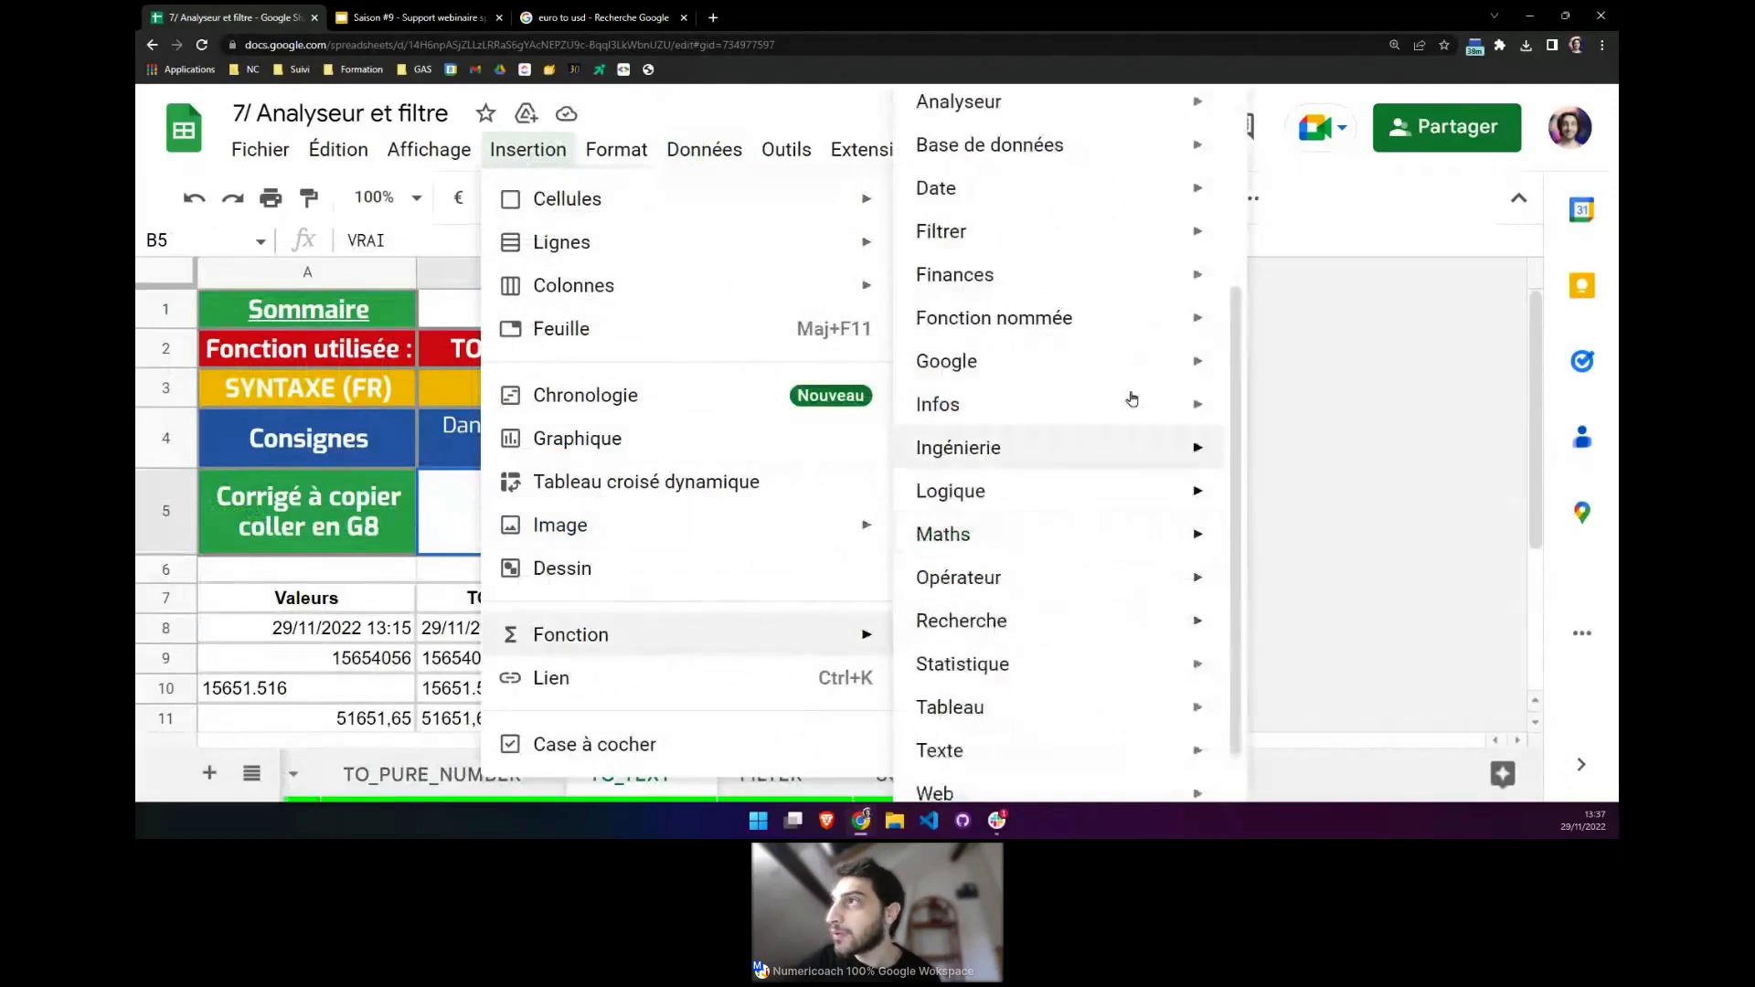
scroll(1132, 399, "up", 2)
mouse_move(1110, 229)
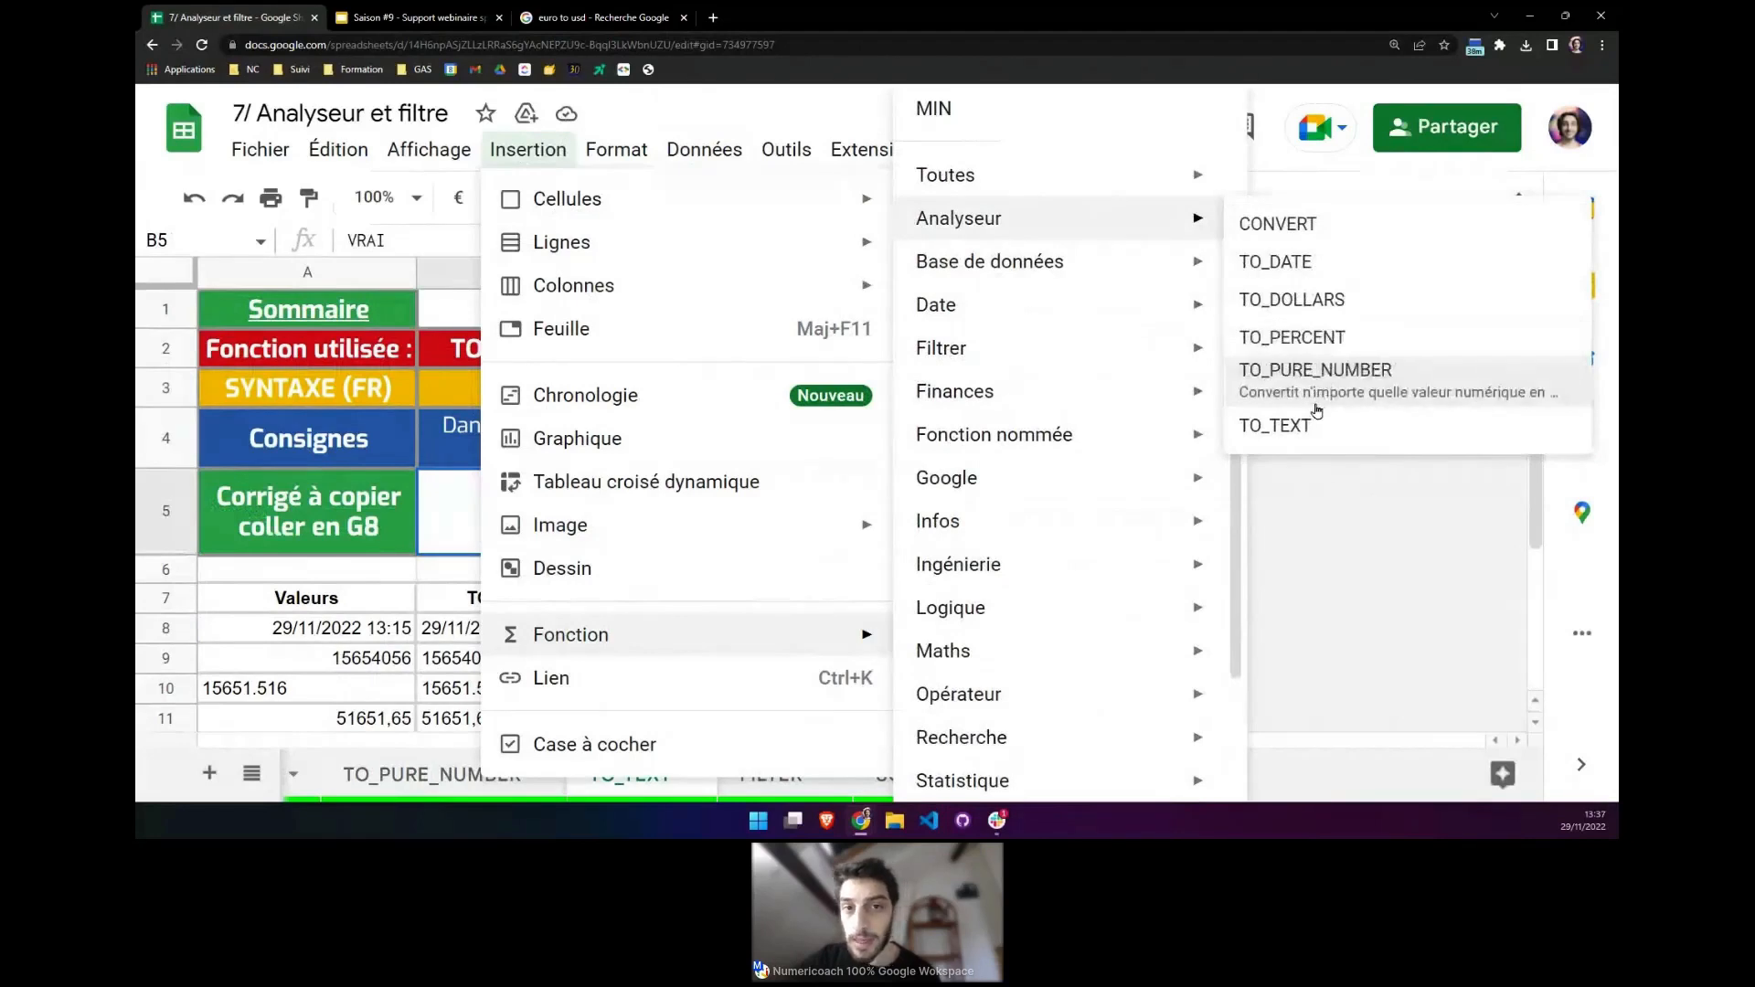
mouse_move(1149, 347)
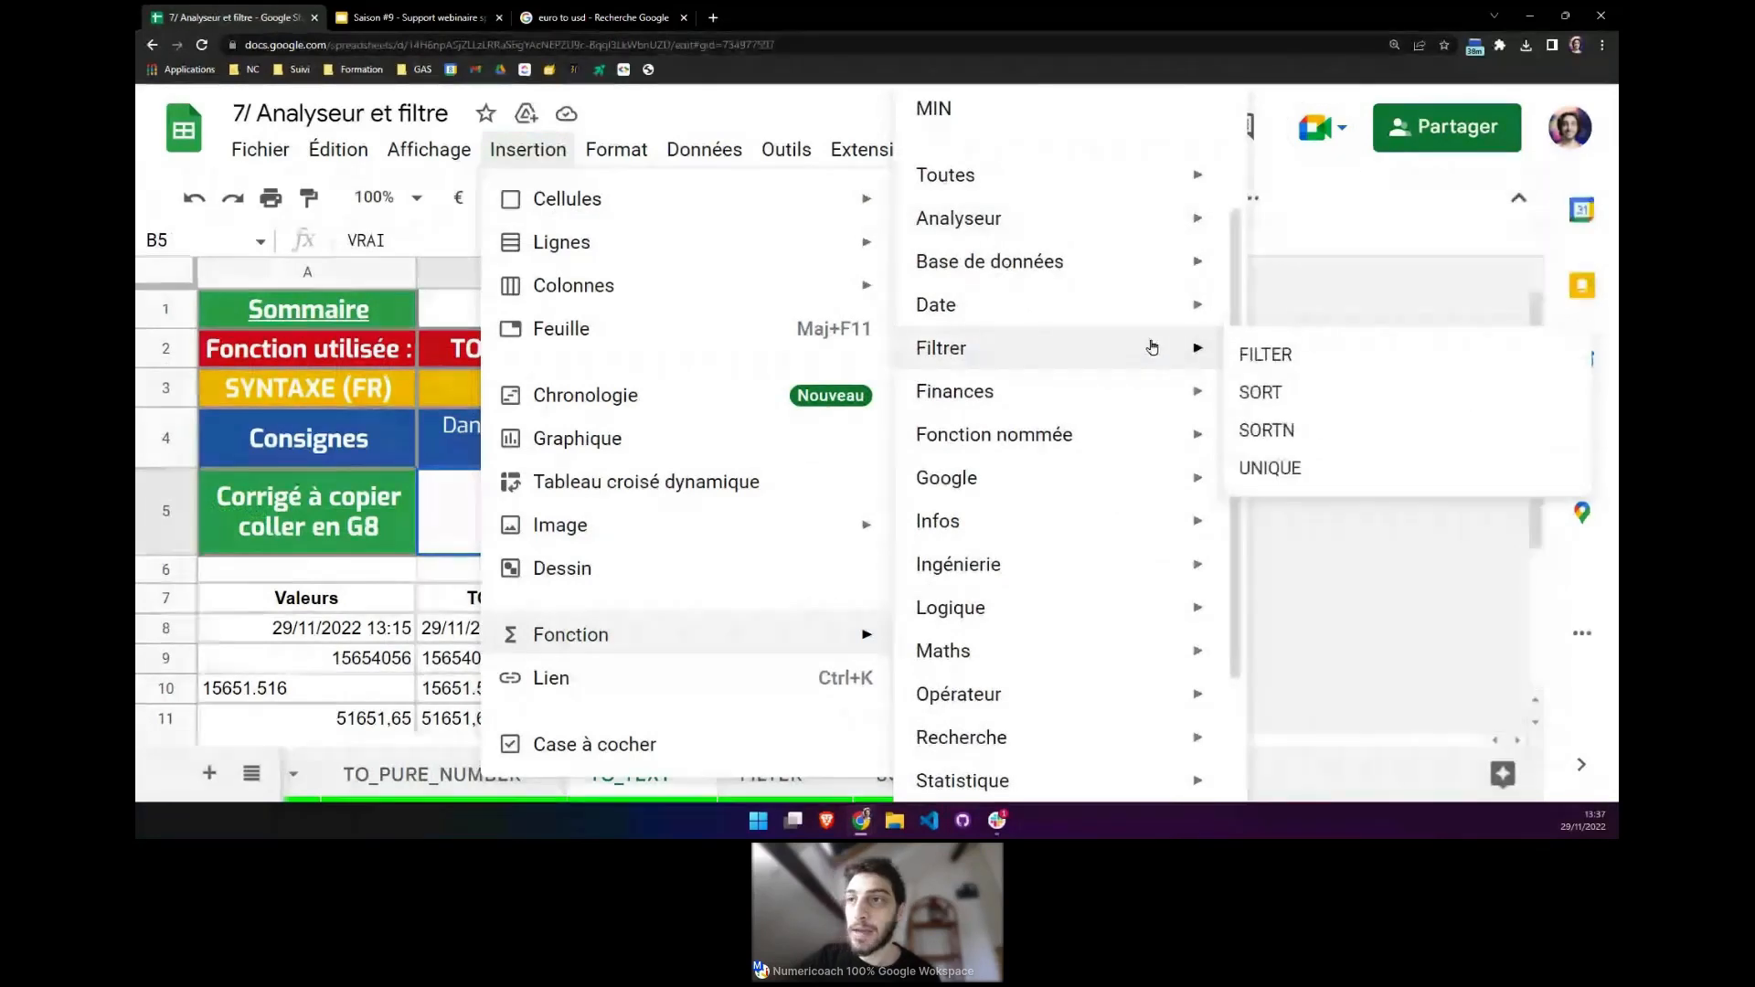
left_click(1330, 295)
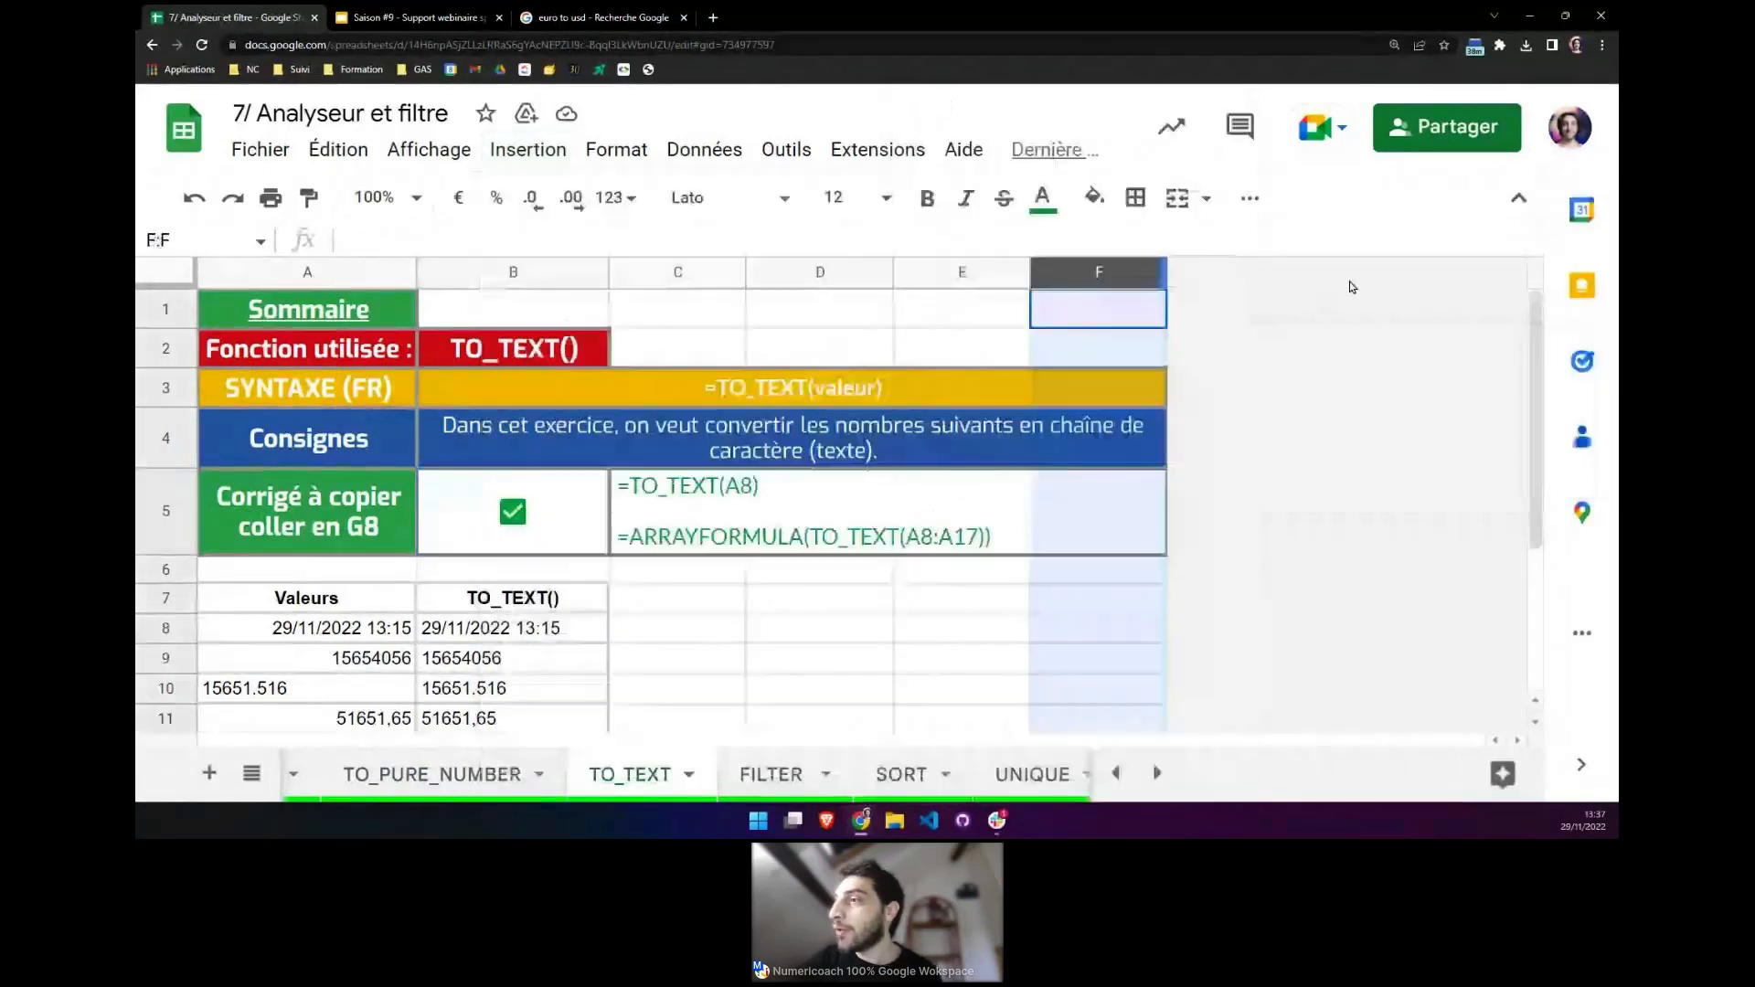
Open the FILTER exercise sheet and read its instructions down to the data table.
scroll(659, 775, "down", 2)
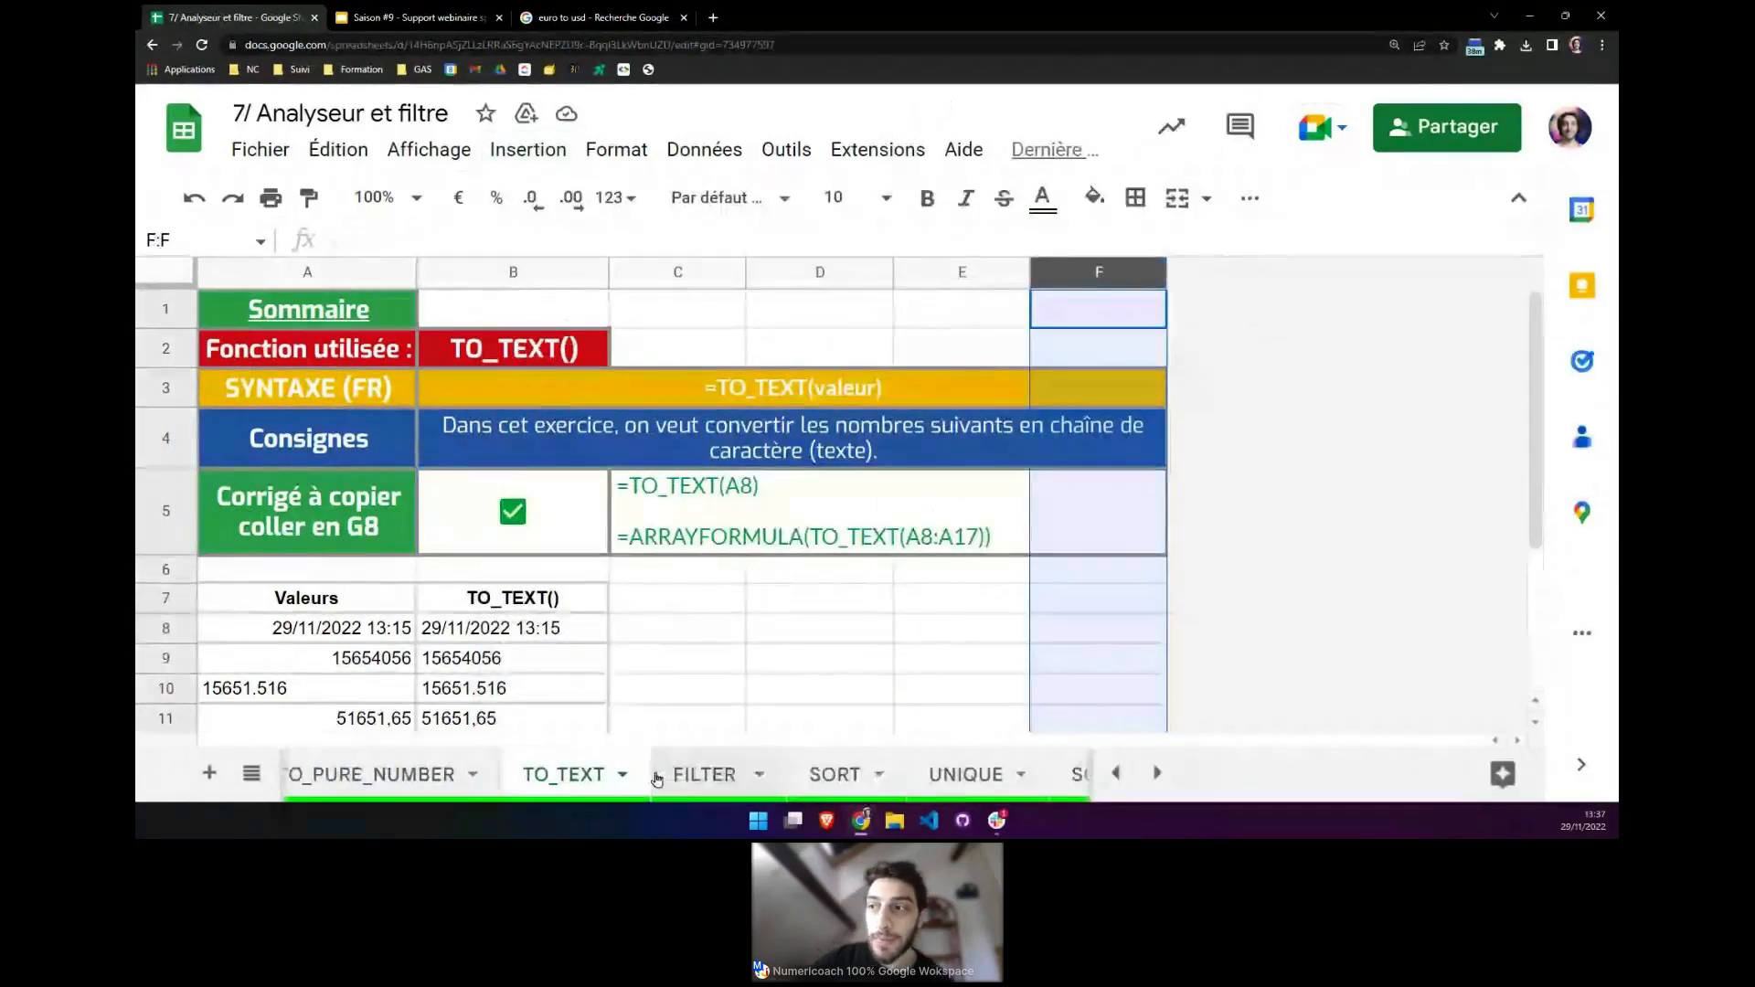
left_click(506, 775)
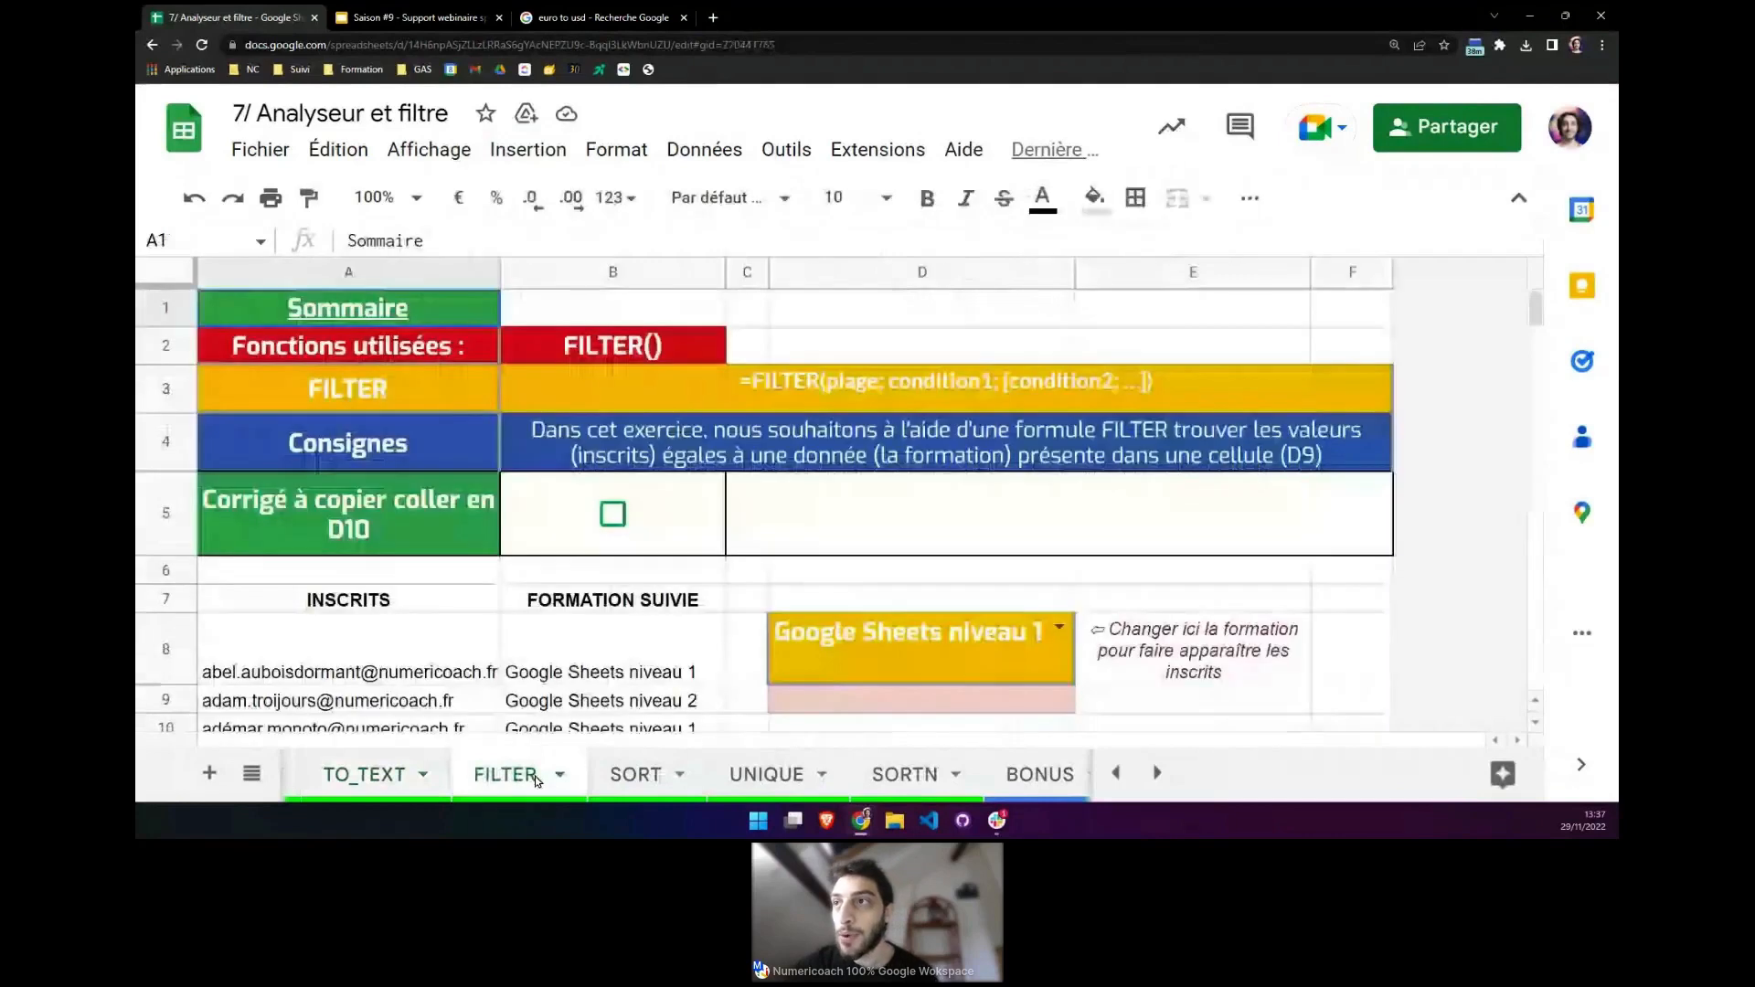
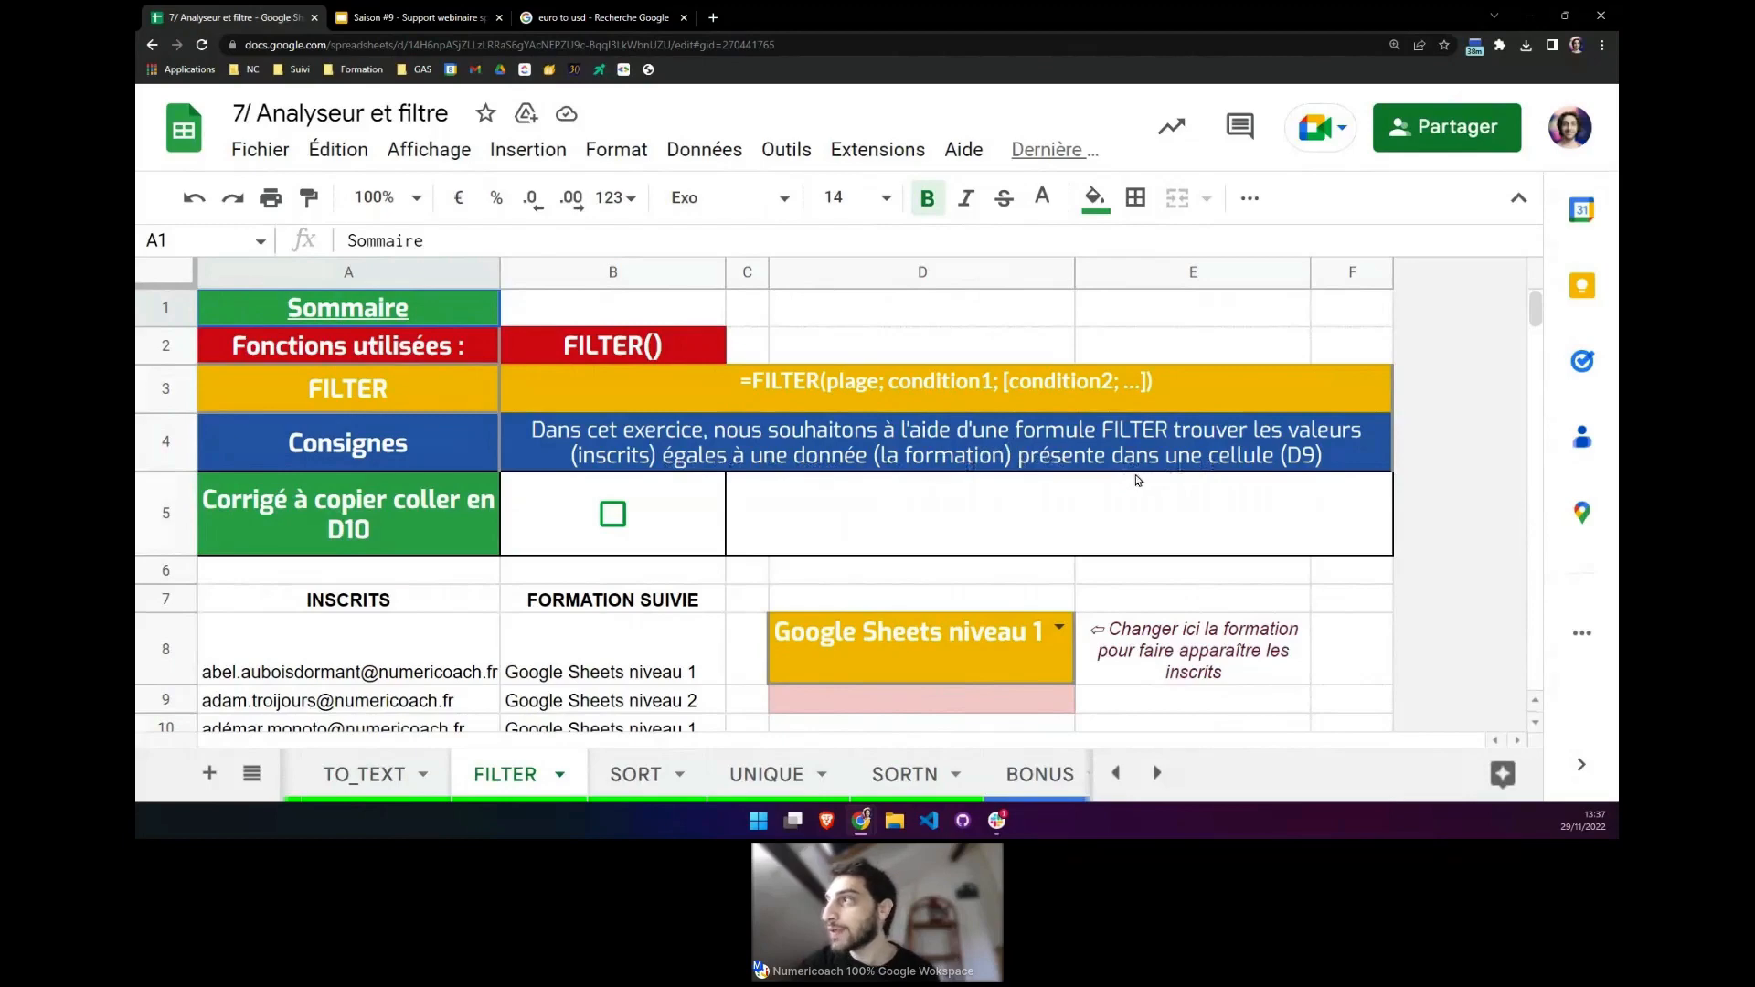
scroll(969, 484, "down", 3)
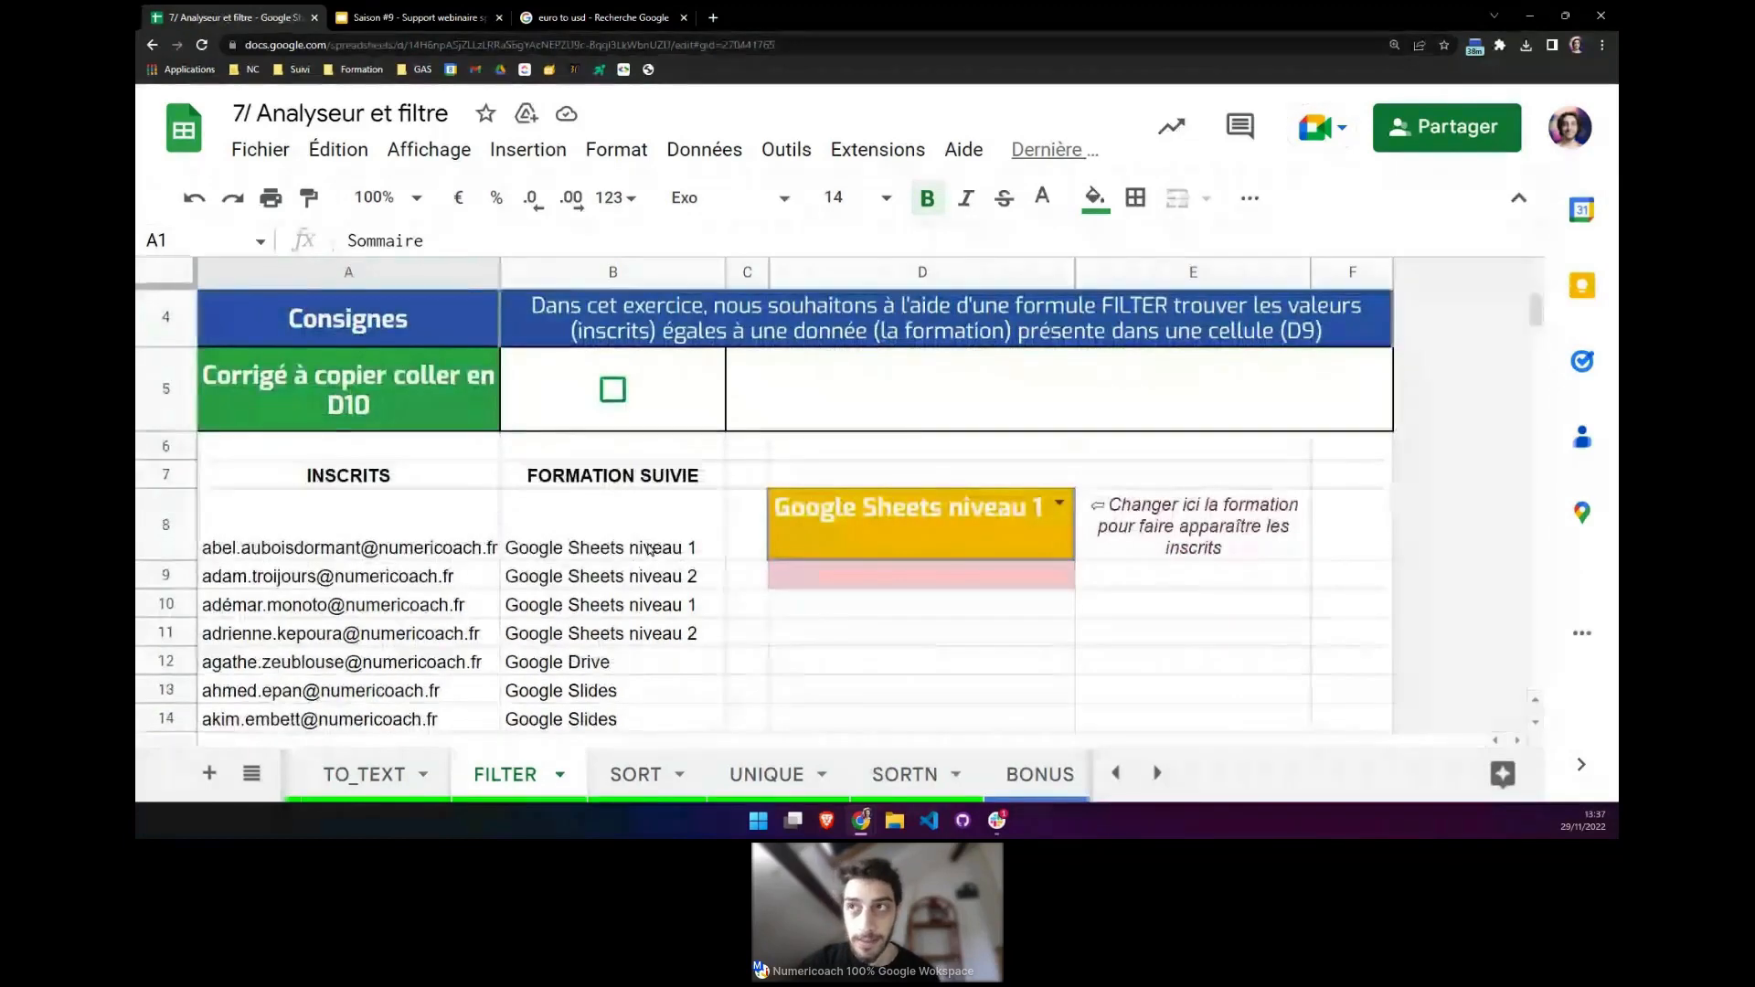
scroll(650, 549, "down", 2)
Examine the Inscrits entries and the matching courses in the Formation suivie column.
left_click_drag(315, 393, 309, 631)
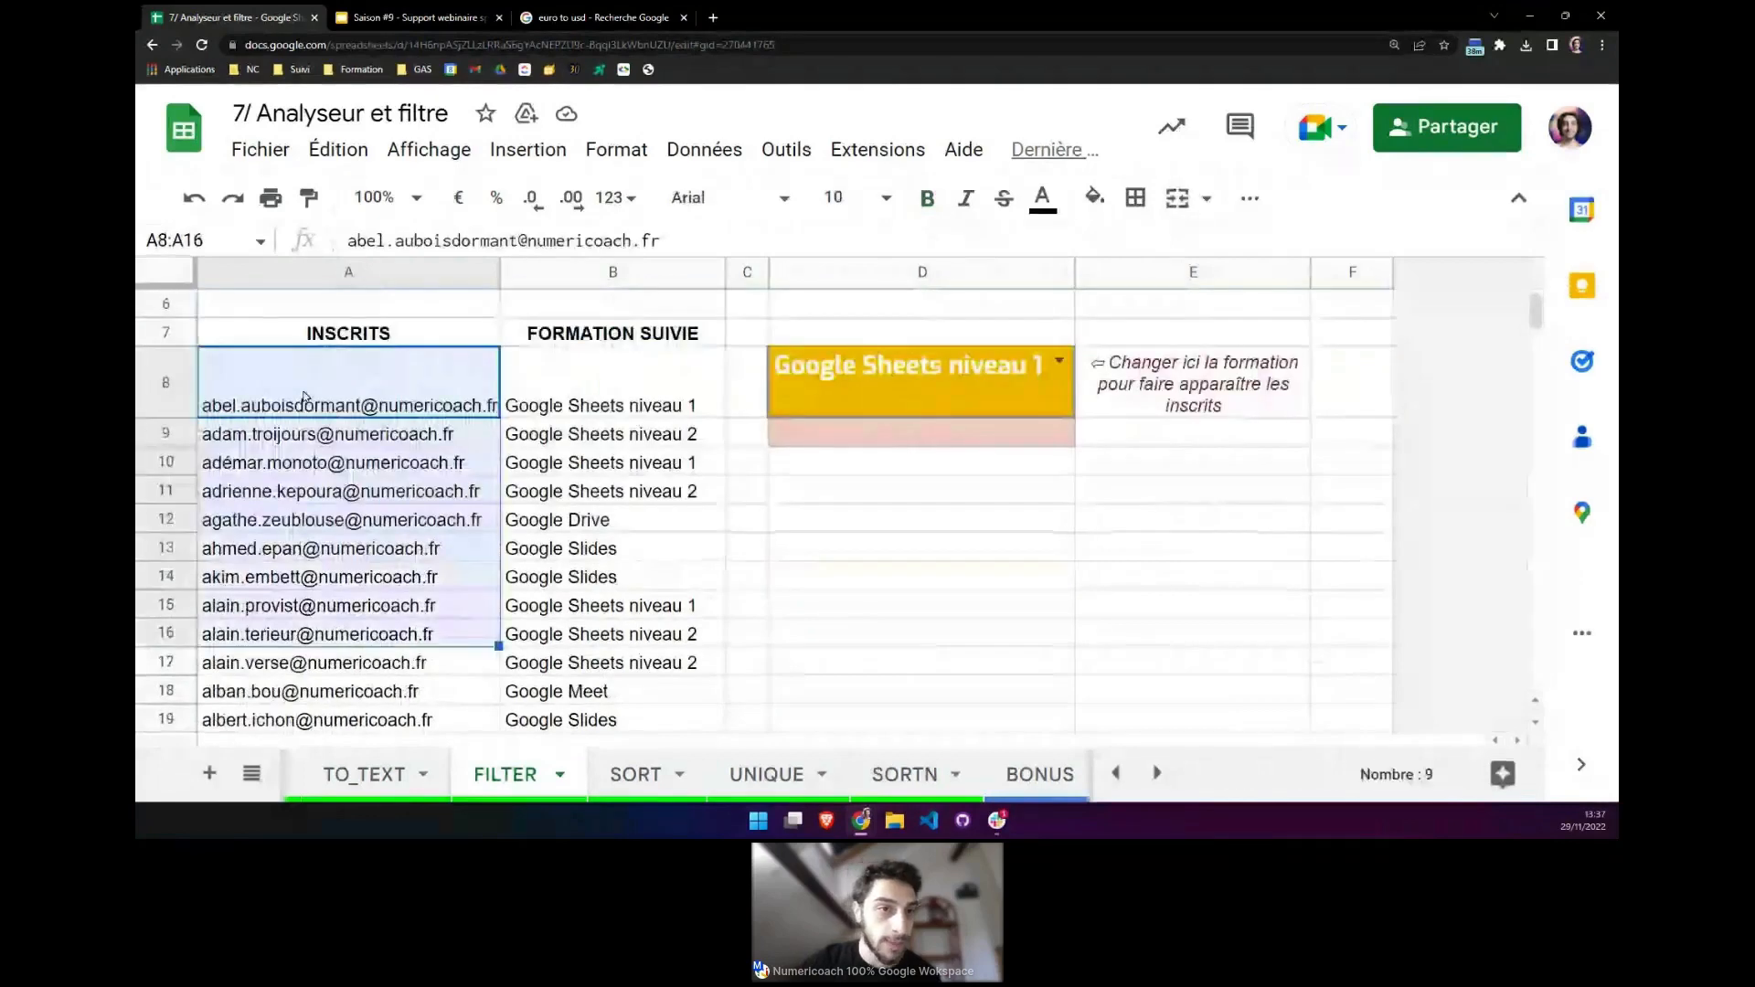
left_click(305, 399)
left_click(307, 434)
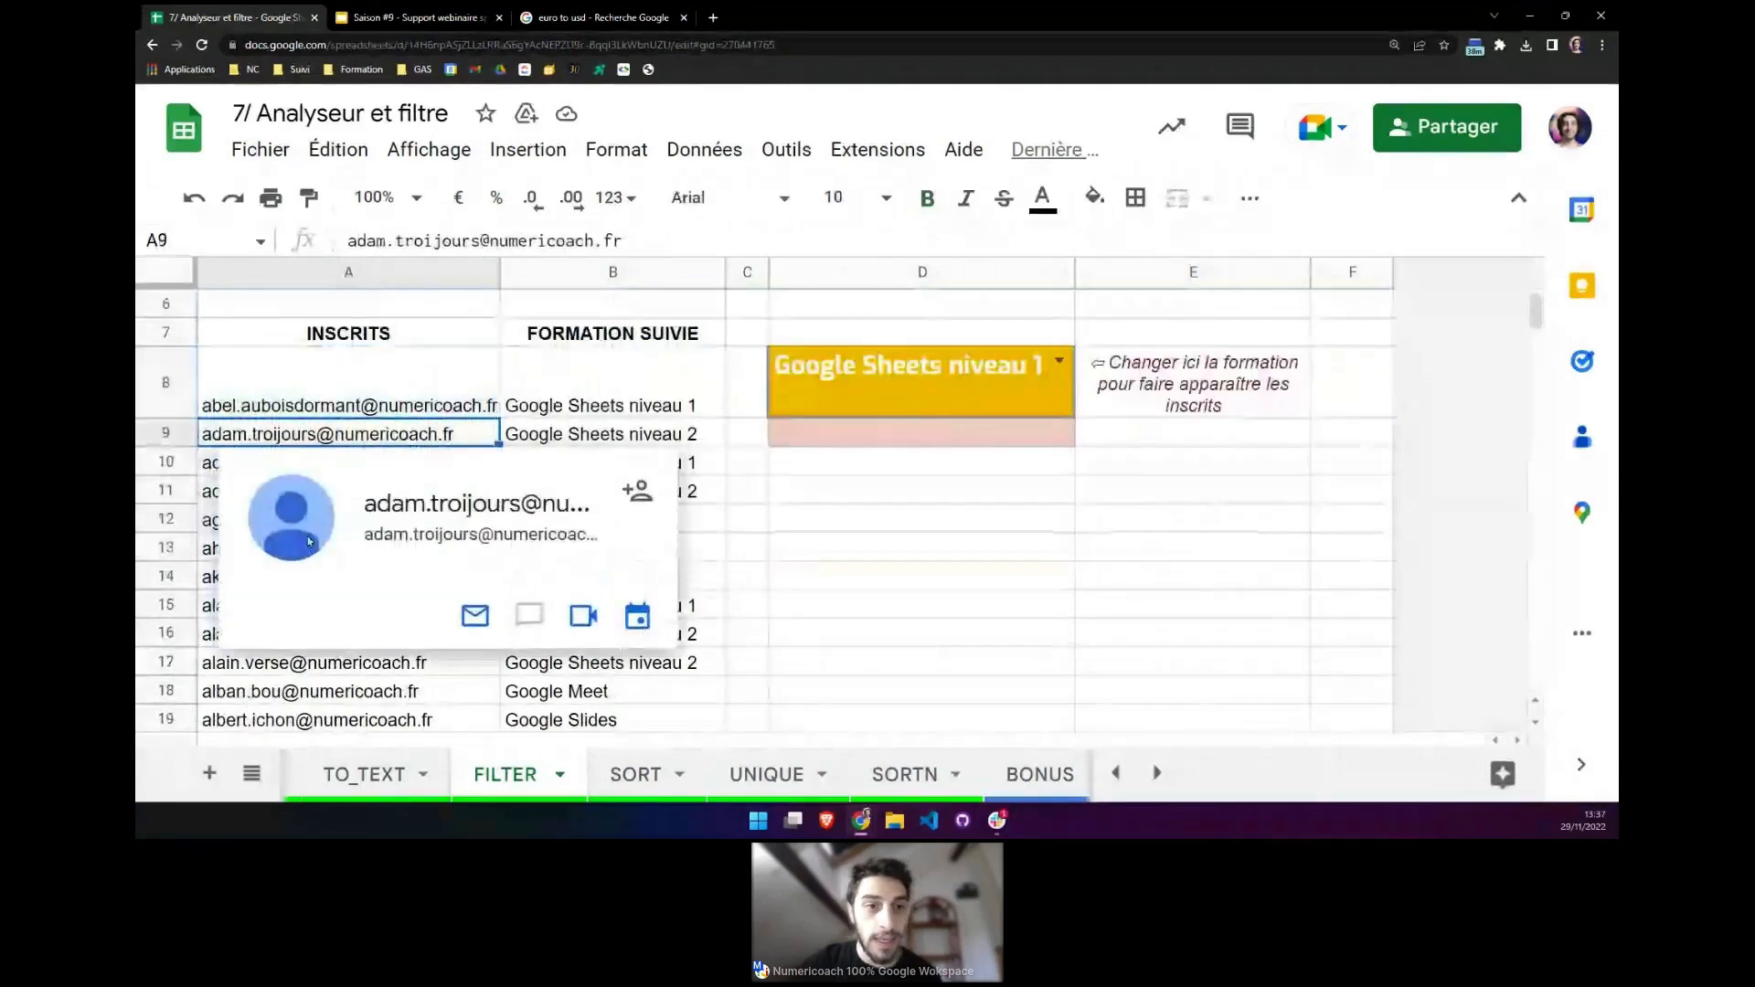
left_click(366, 720)
left_click(656, 384)
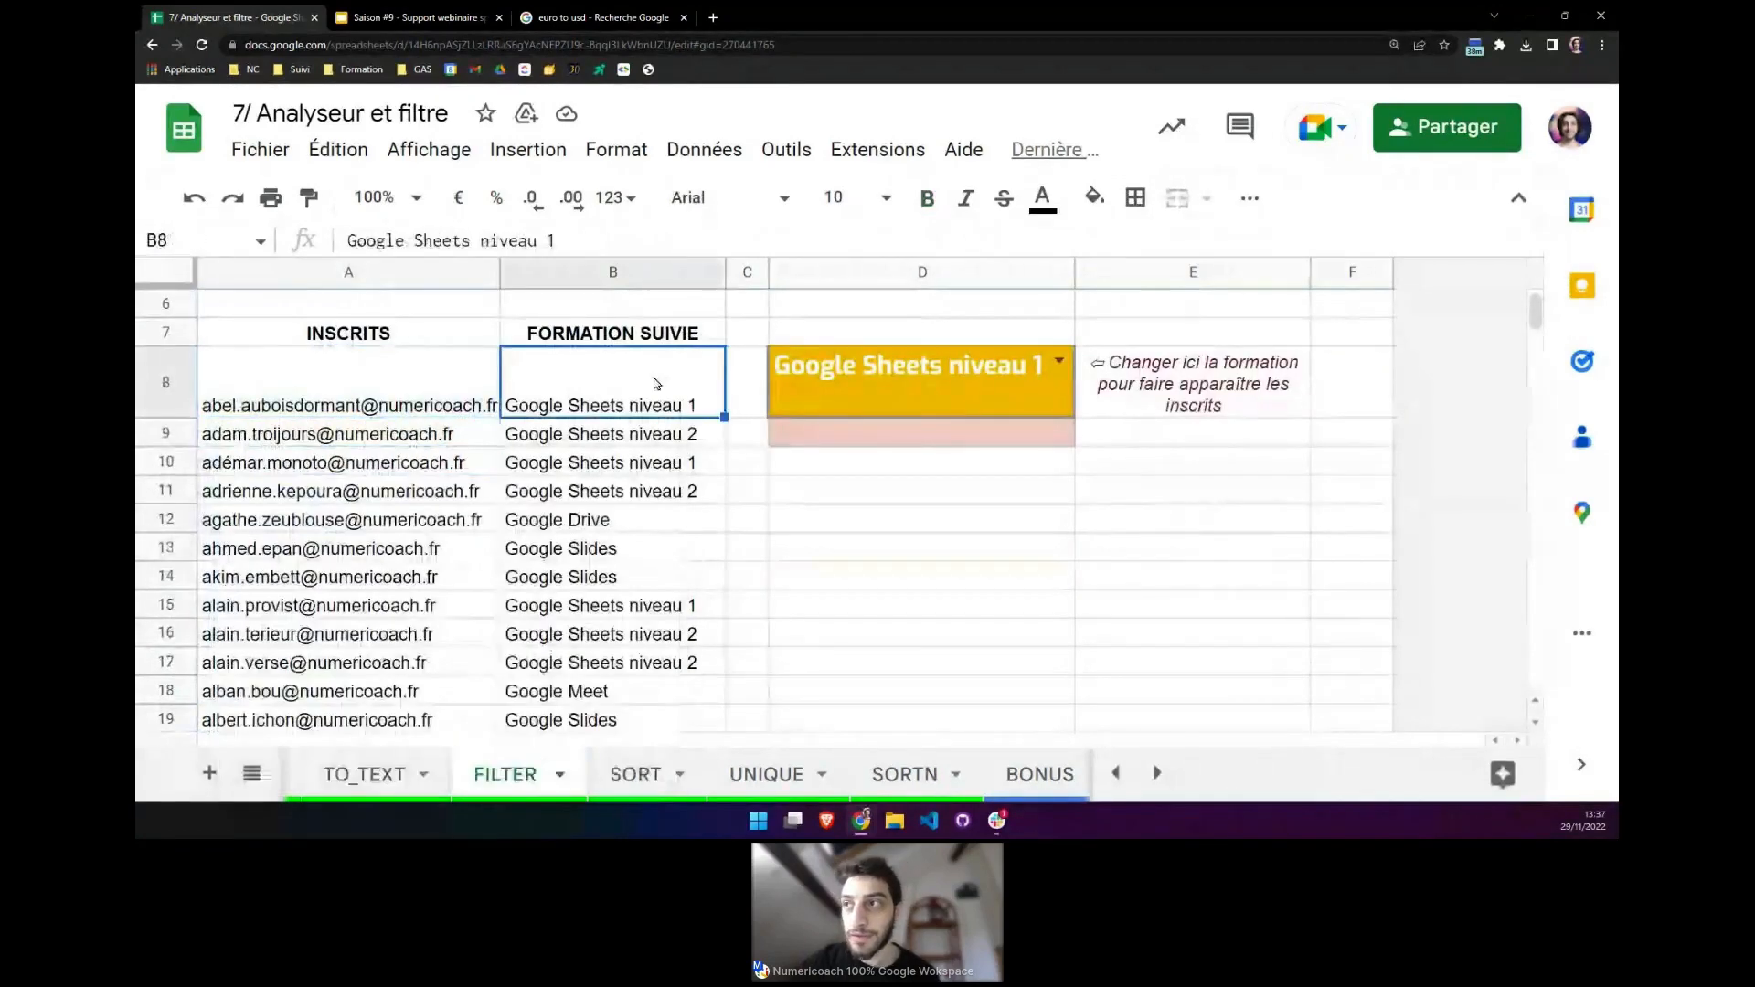
left_click(637, 491)
left_click(627, 548)
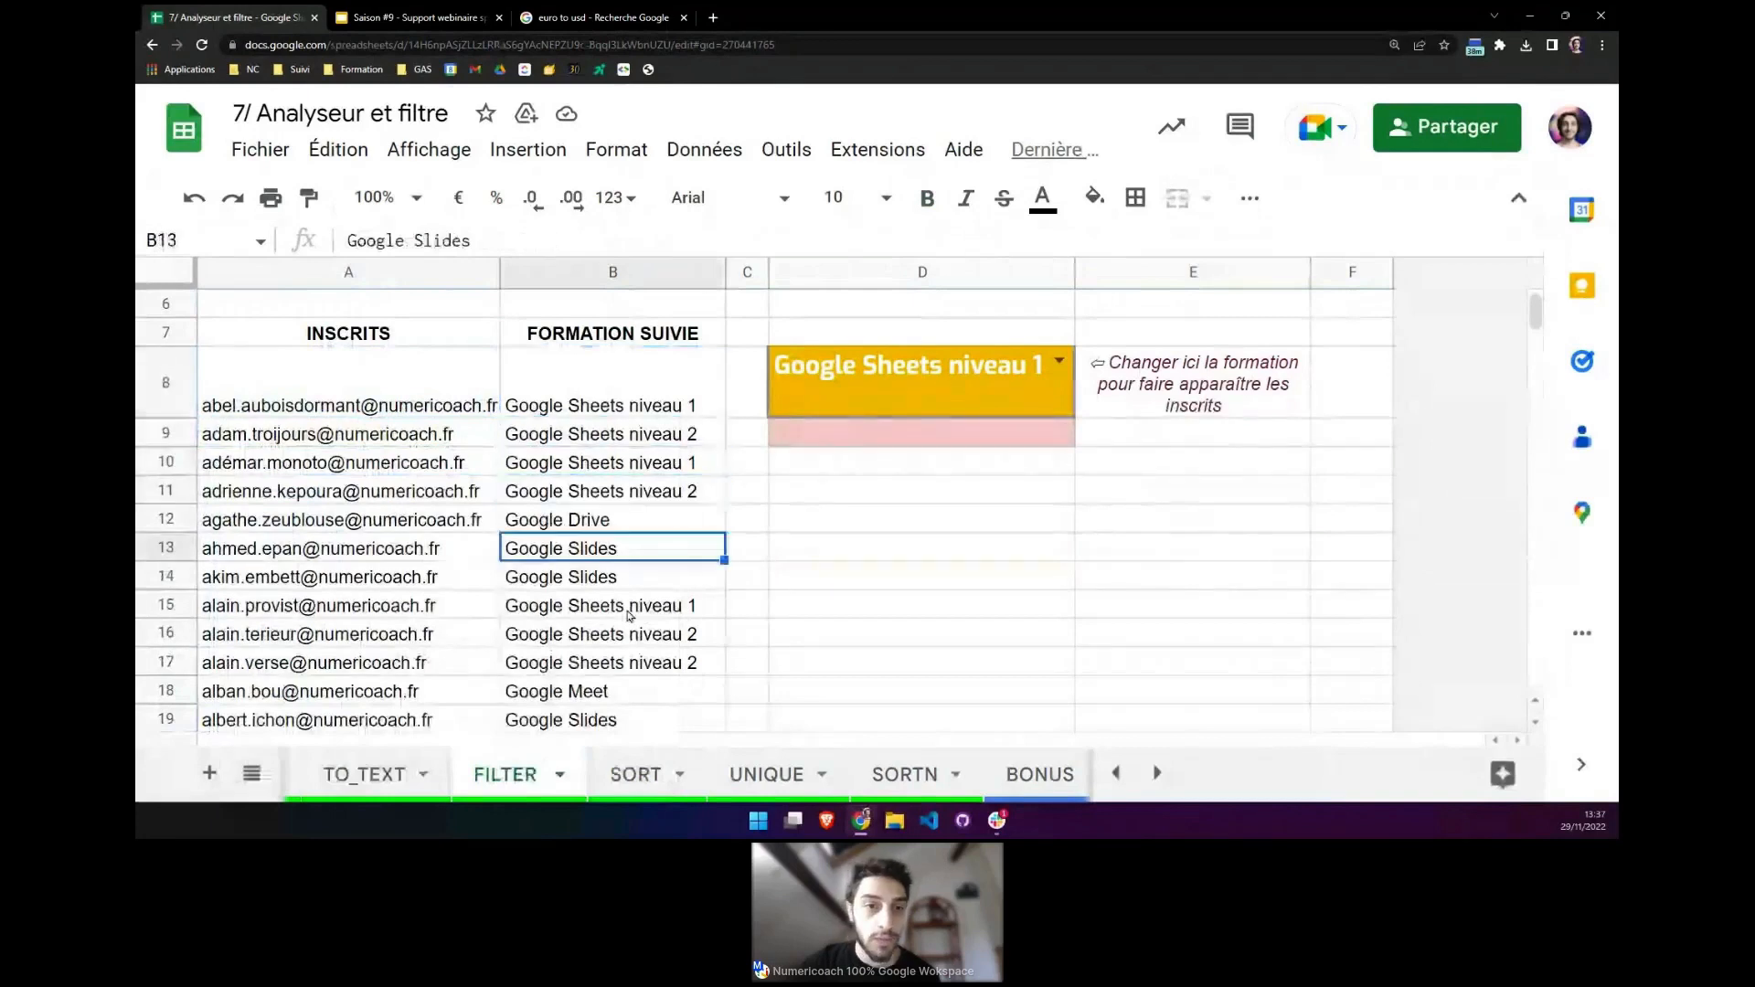
left_click(622, 605)
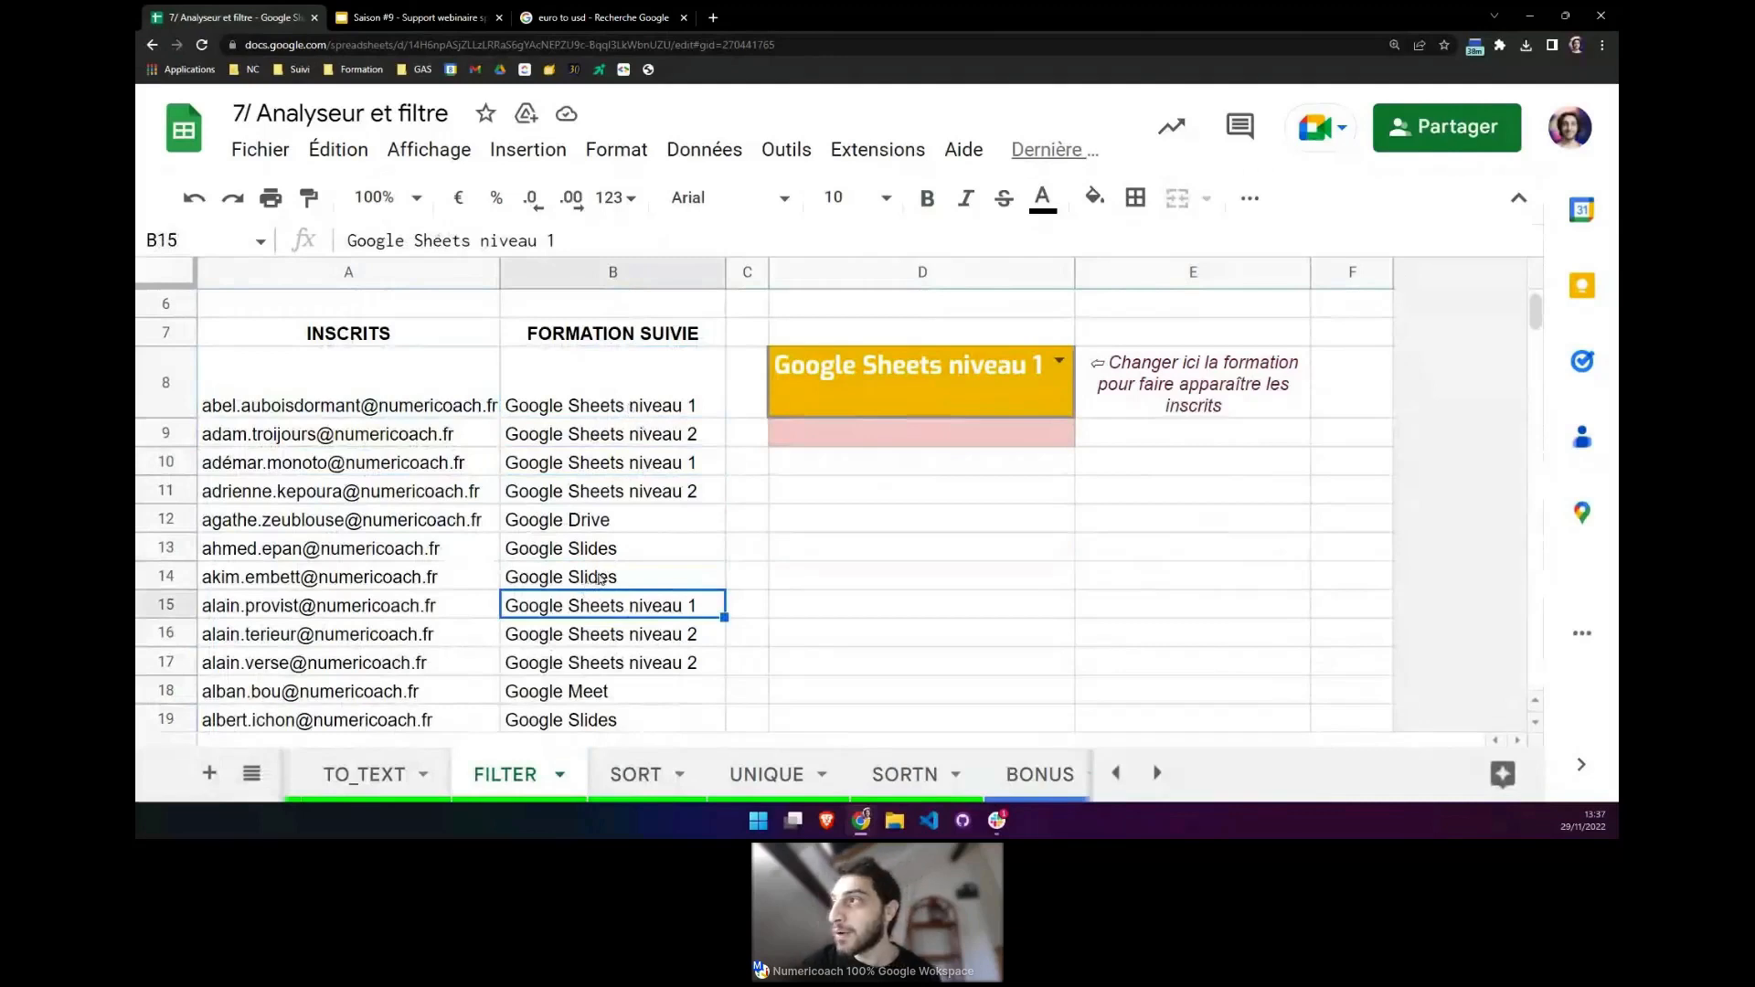
Choose Google Sheets niveau 1 from the course list in D8.
left_click(1057, 361)
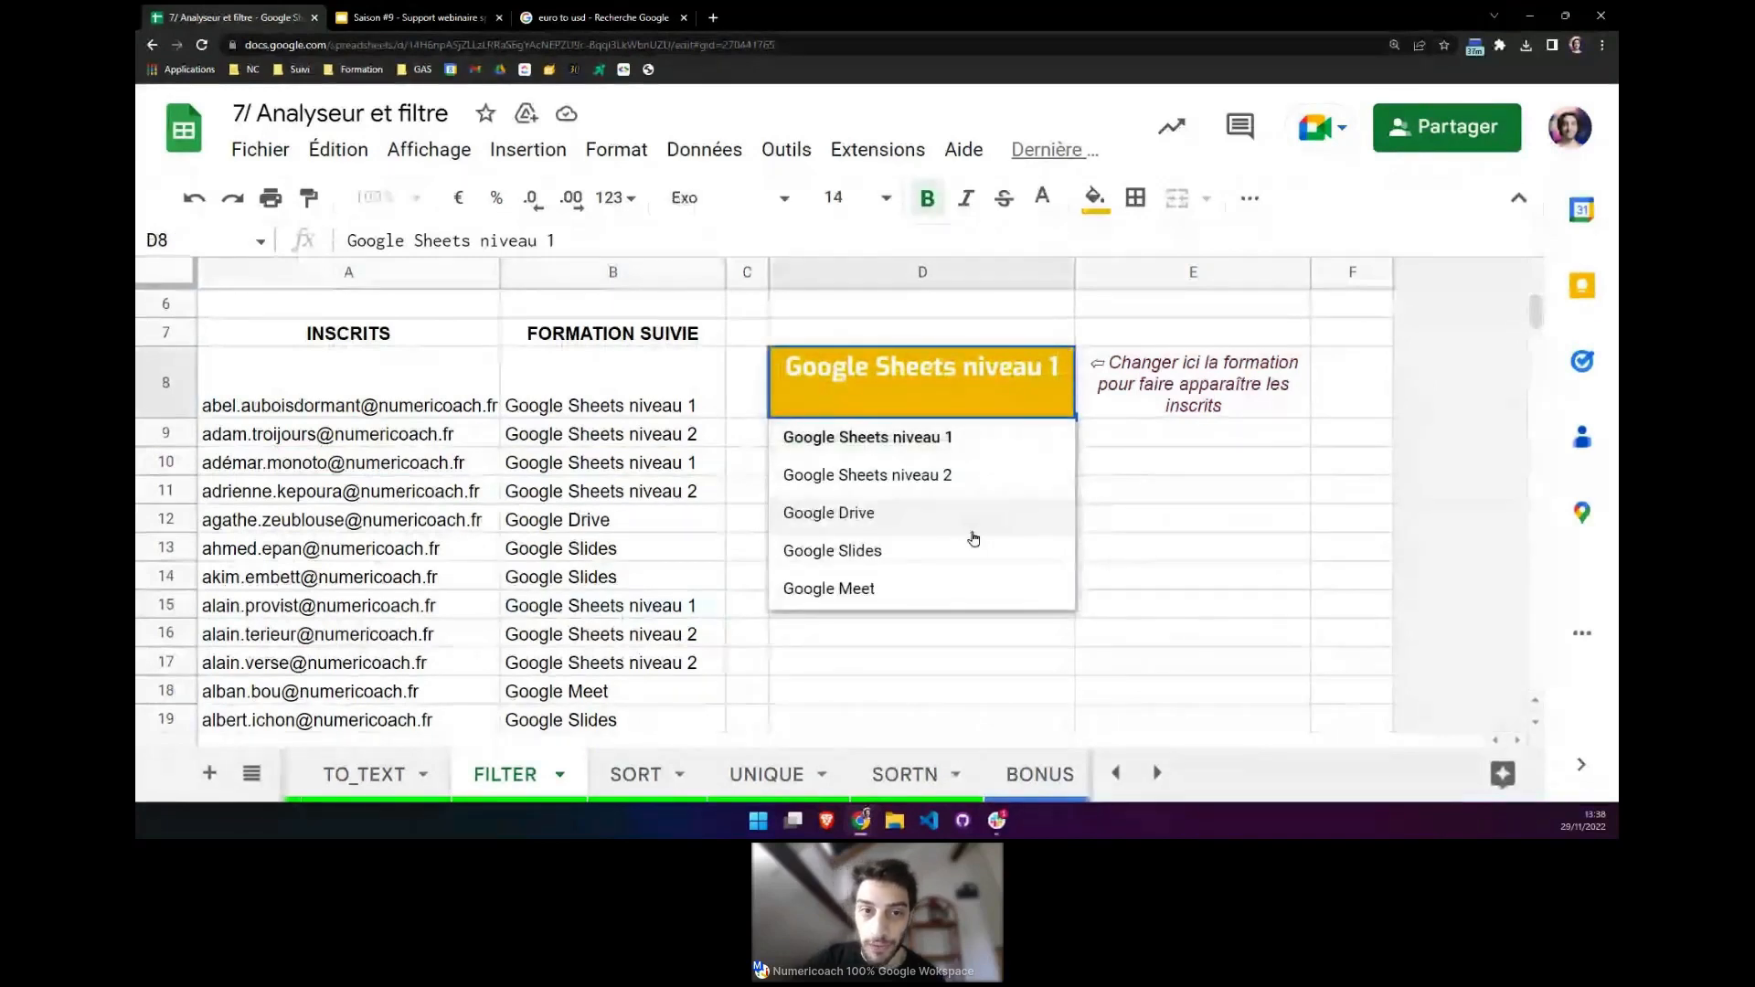
left_click(950, 443)
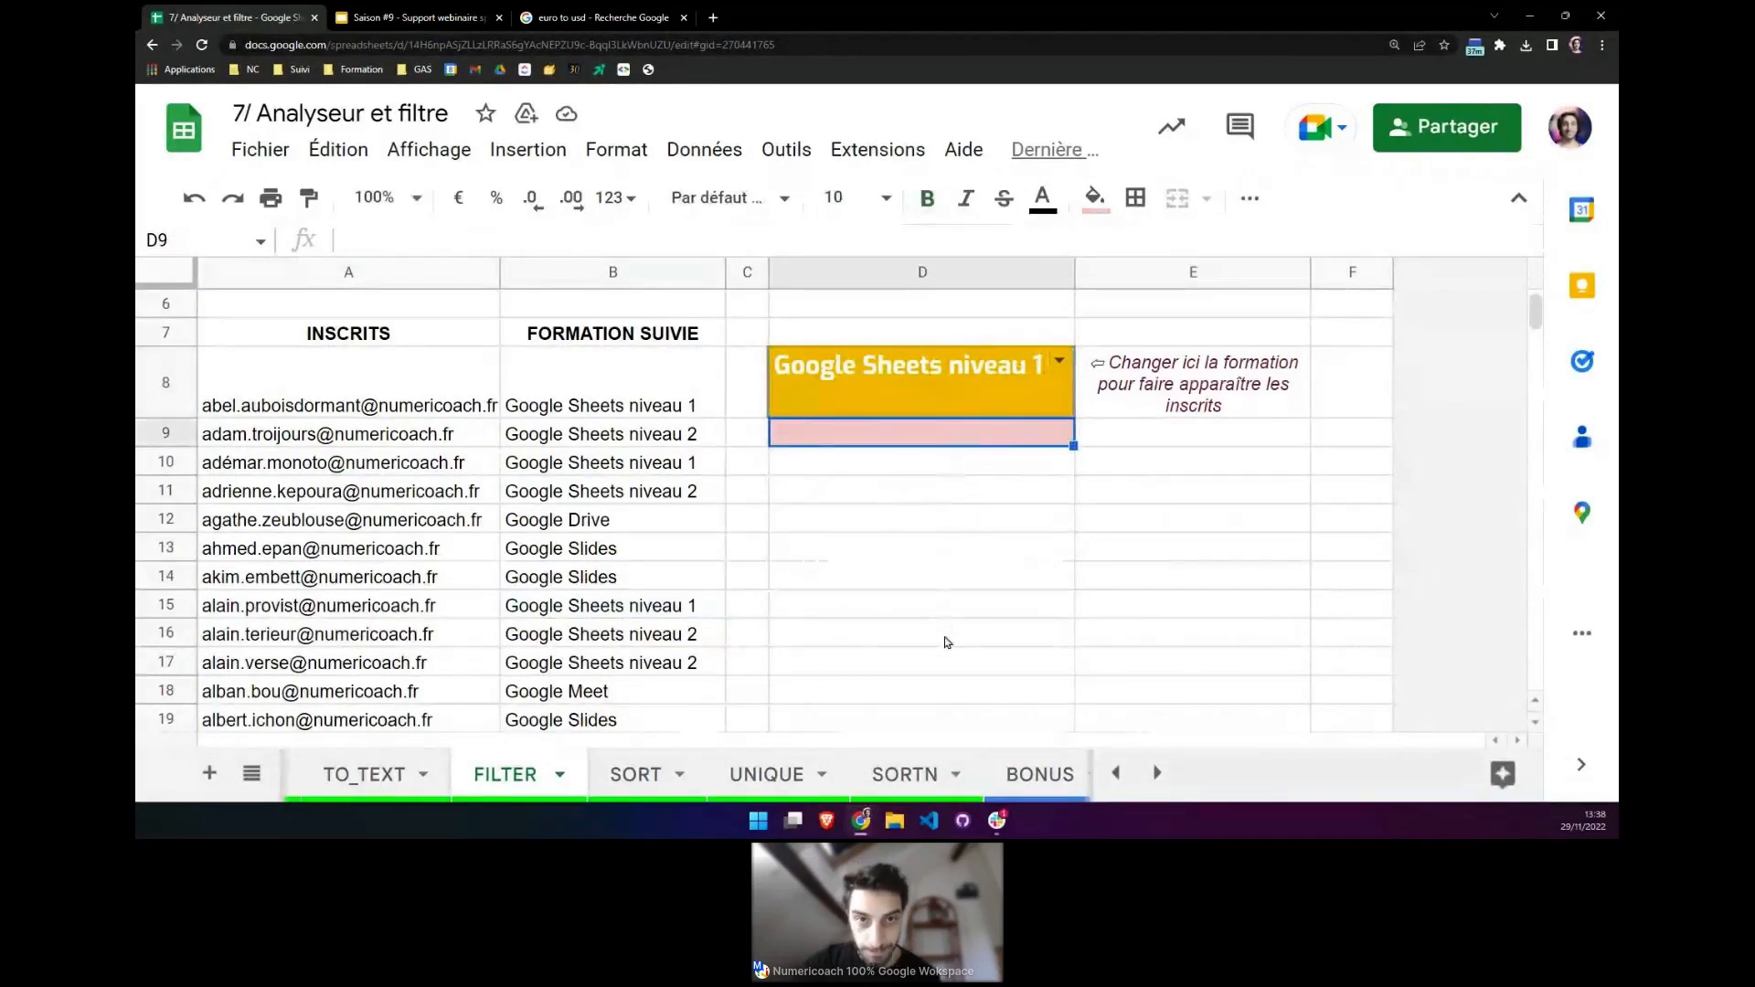
left_click(918, 393)
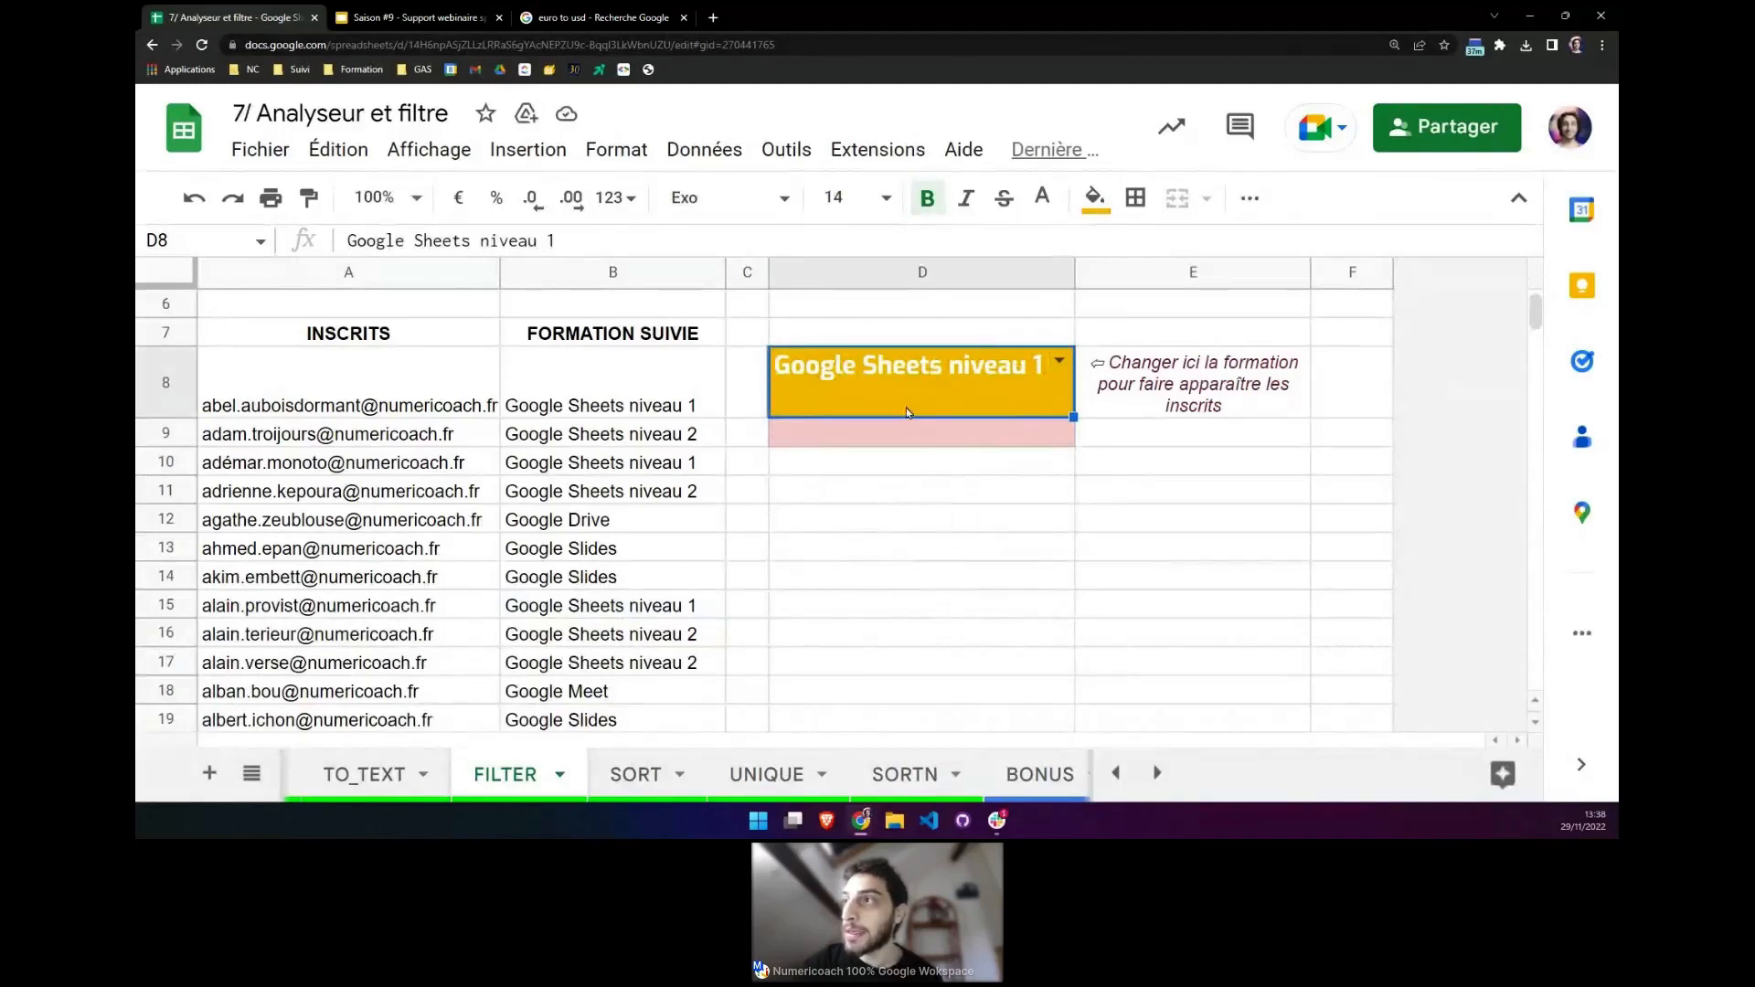
Check the Formation suivie column down to its last entry against the course selected in D8.
left_click_drag(664, 400, 668, 553)
left_click(663, 504)
scroll(663, 507, "up", 1)
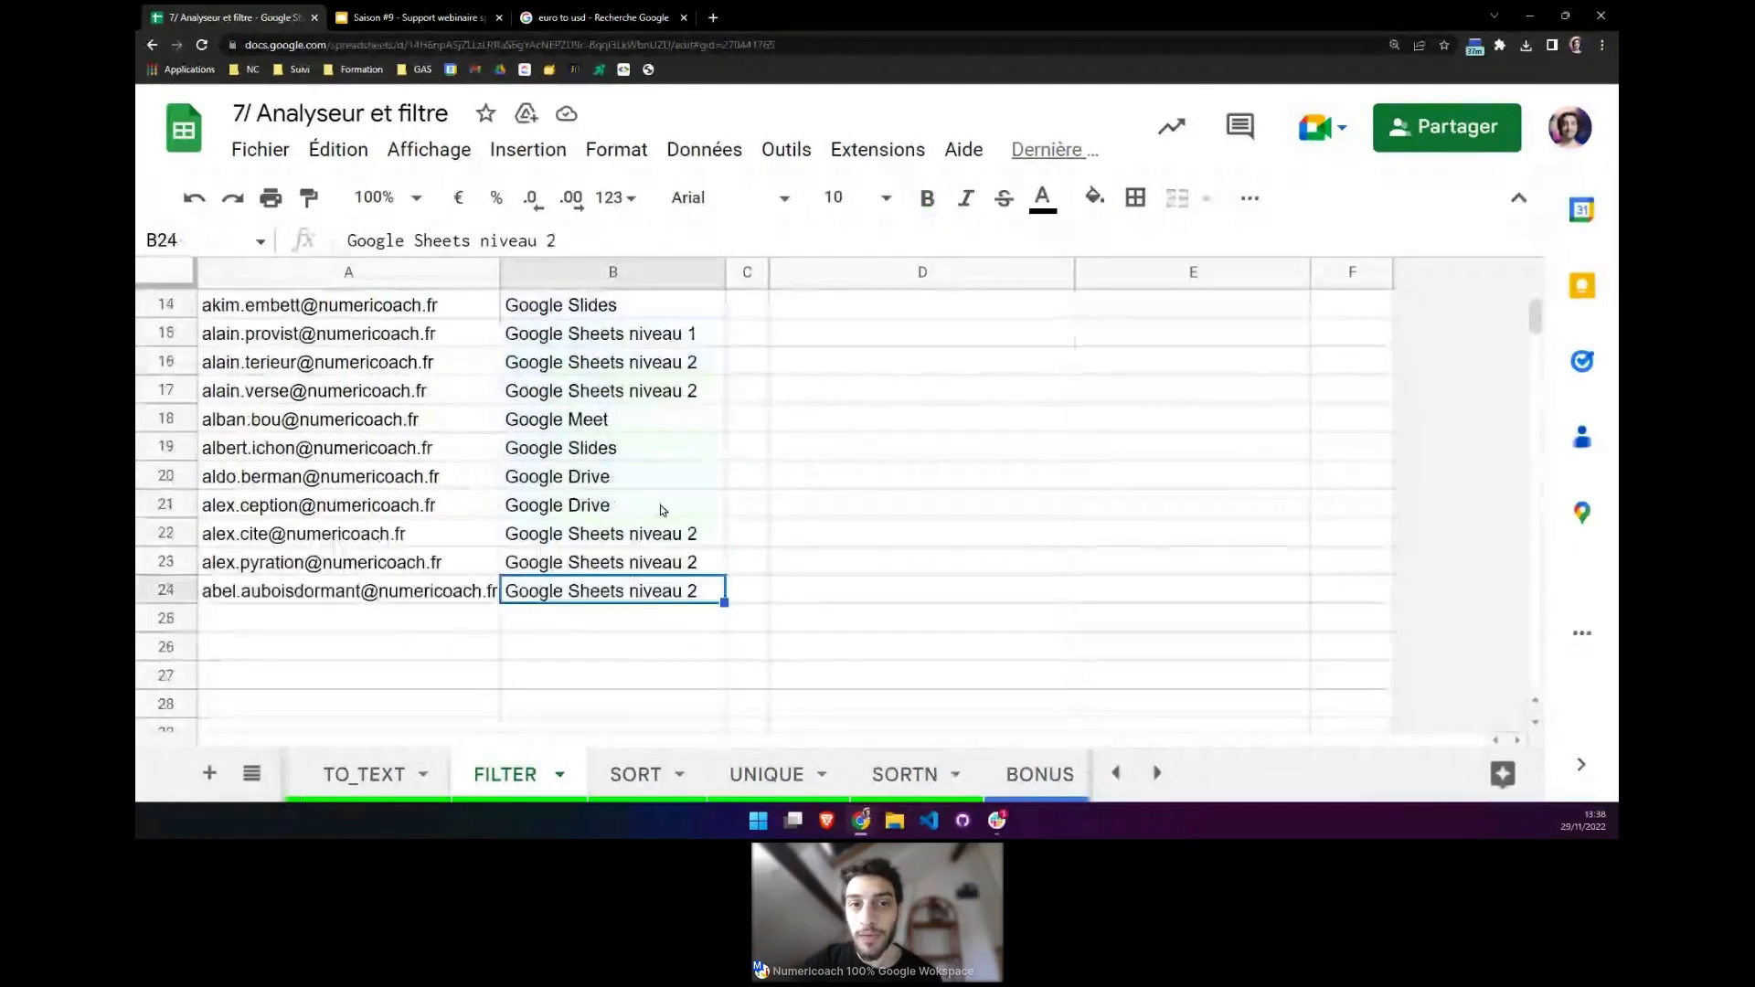
scroll(660, 505, "up", 3)
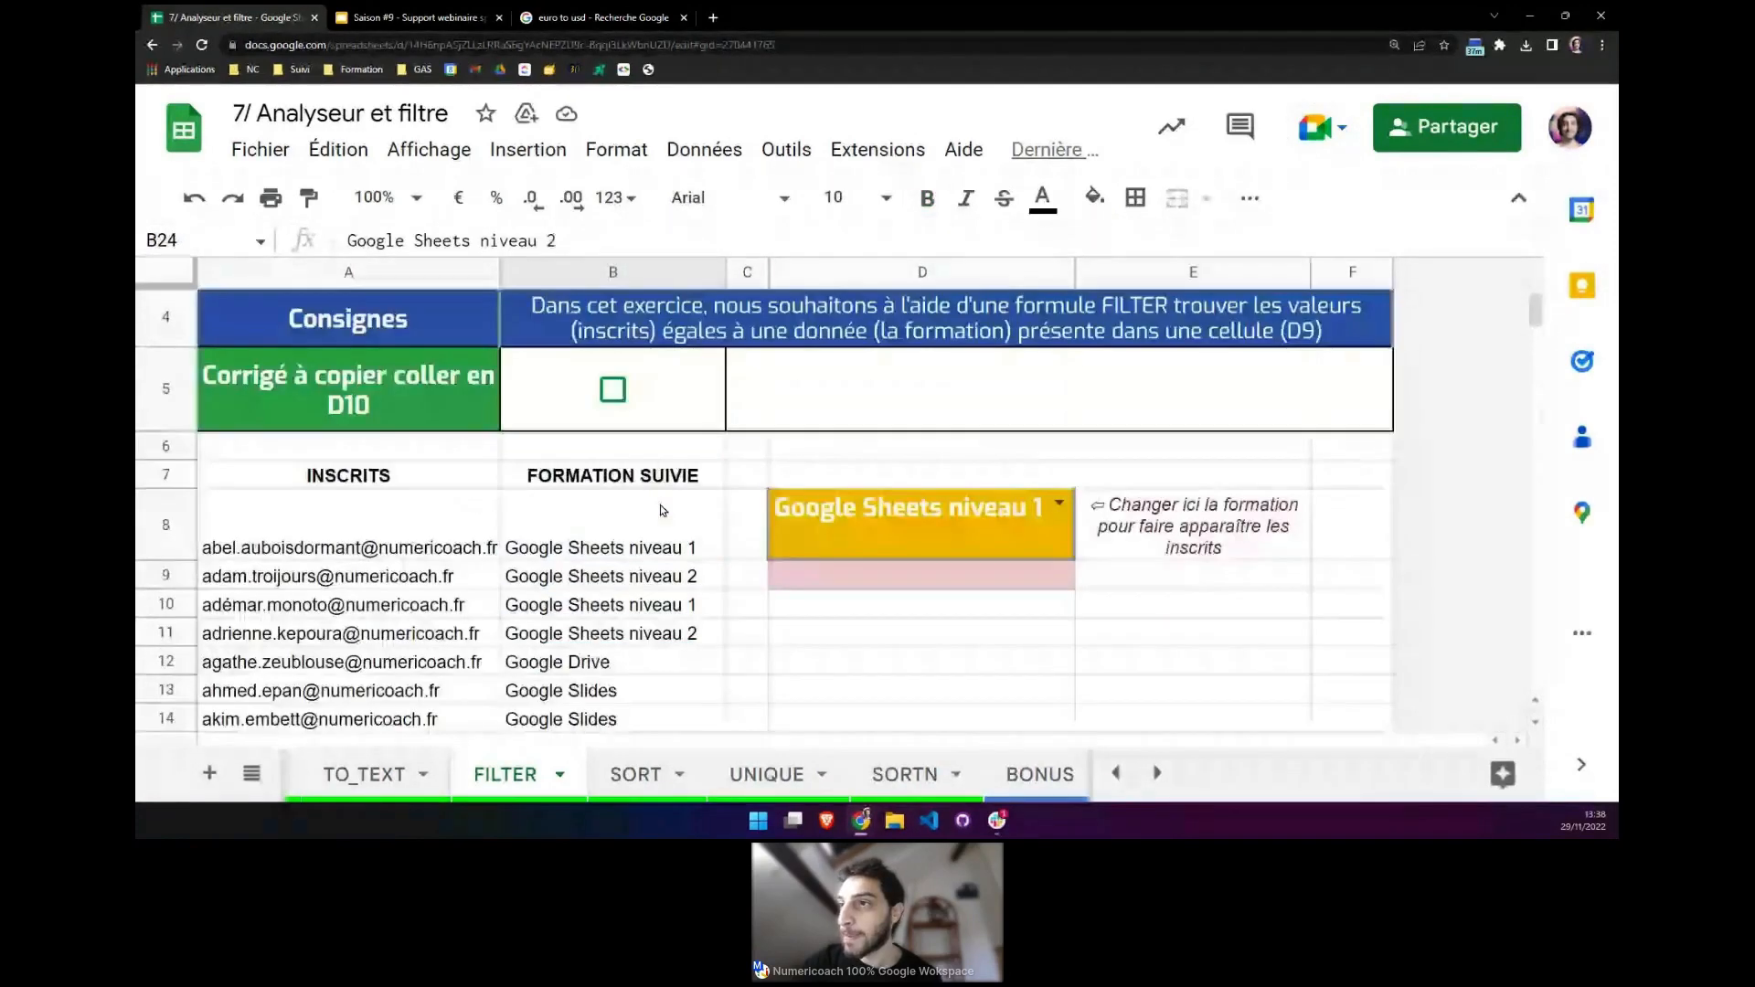
scroll(729, 506, "down", 1)
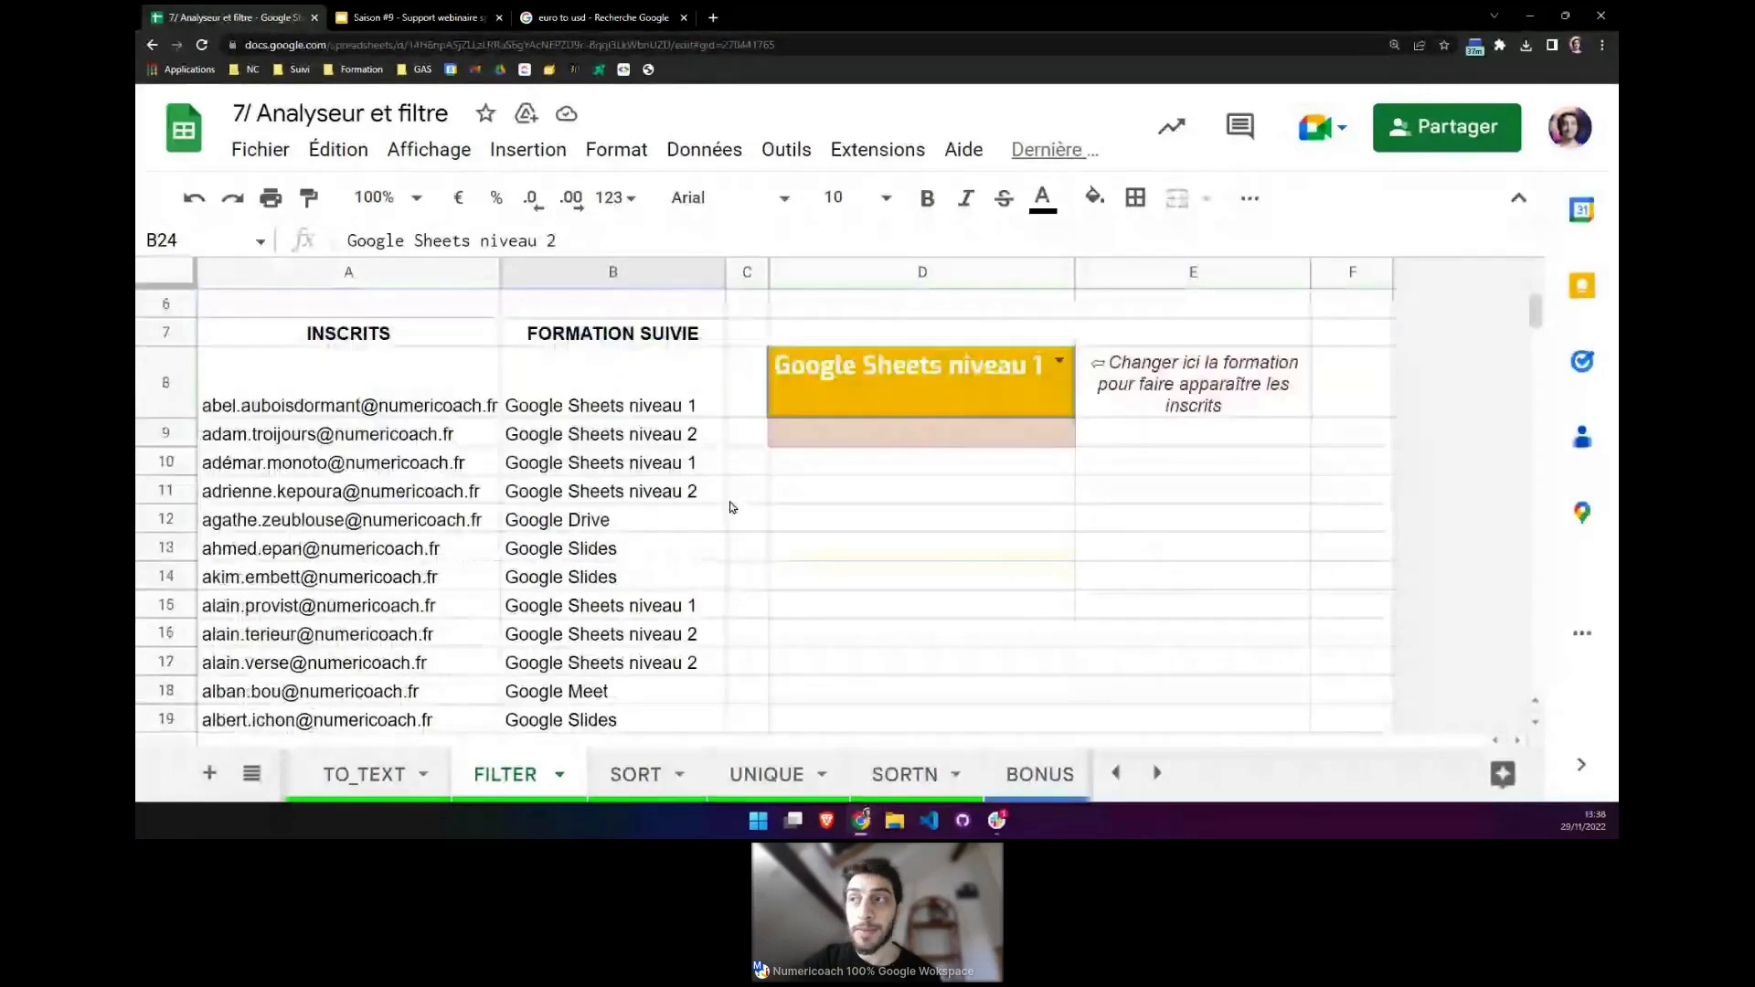
Begin a =FILTER( formula in D9 and consult the function's syntax help for the plage argument.
left_click(839, 433)
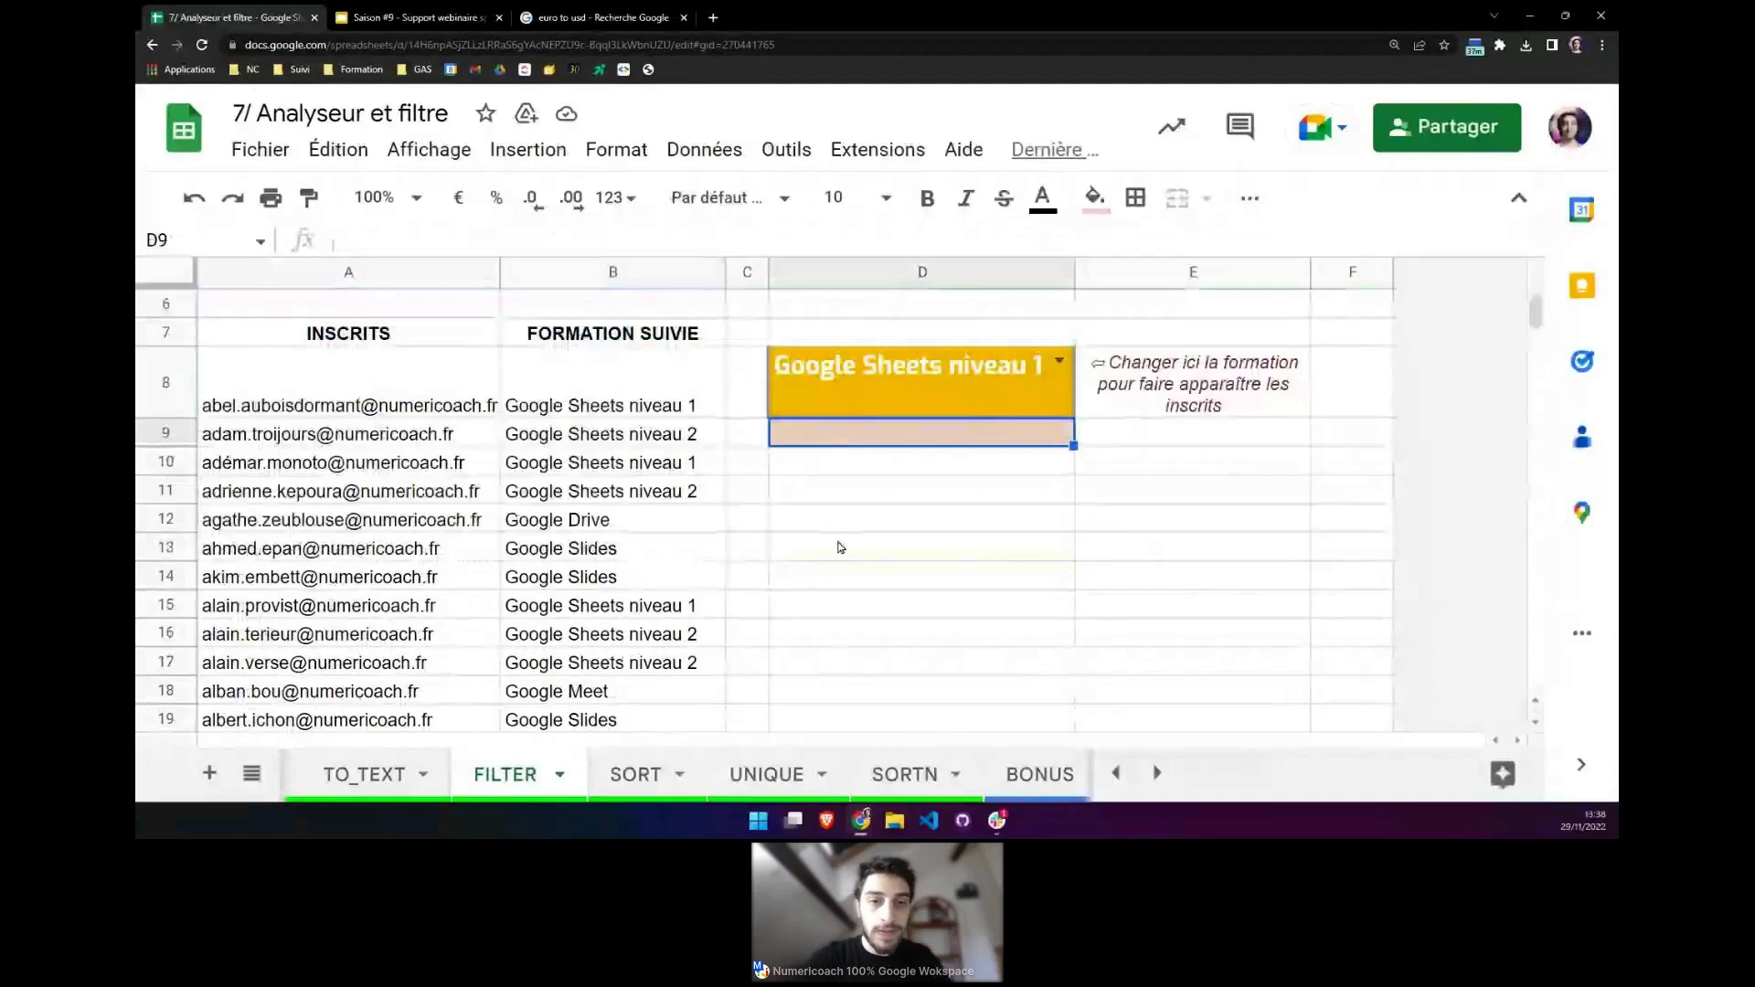
type("=FILTER")
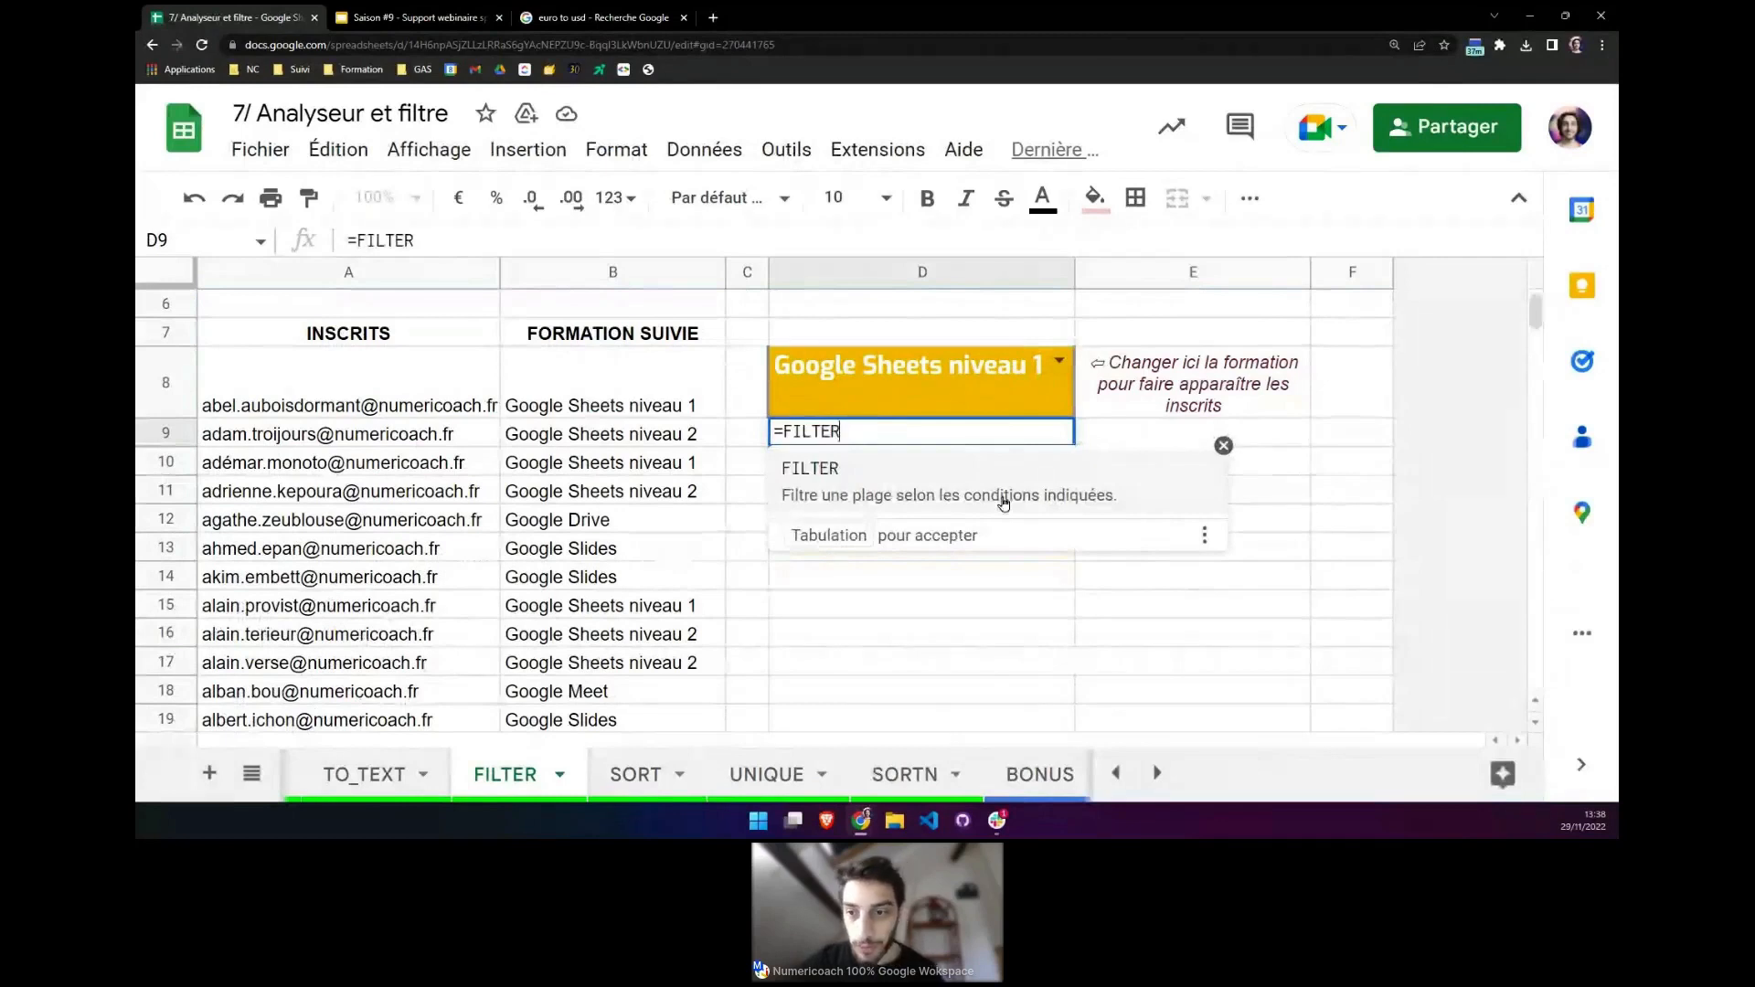
type("(")
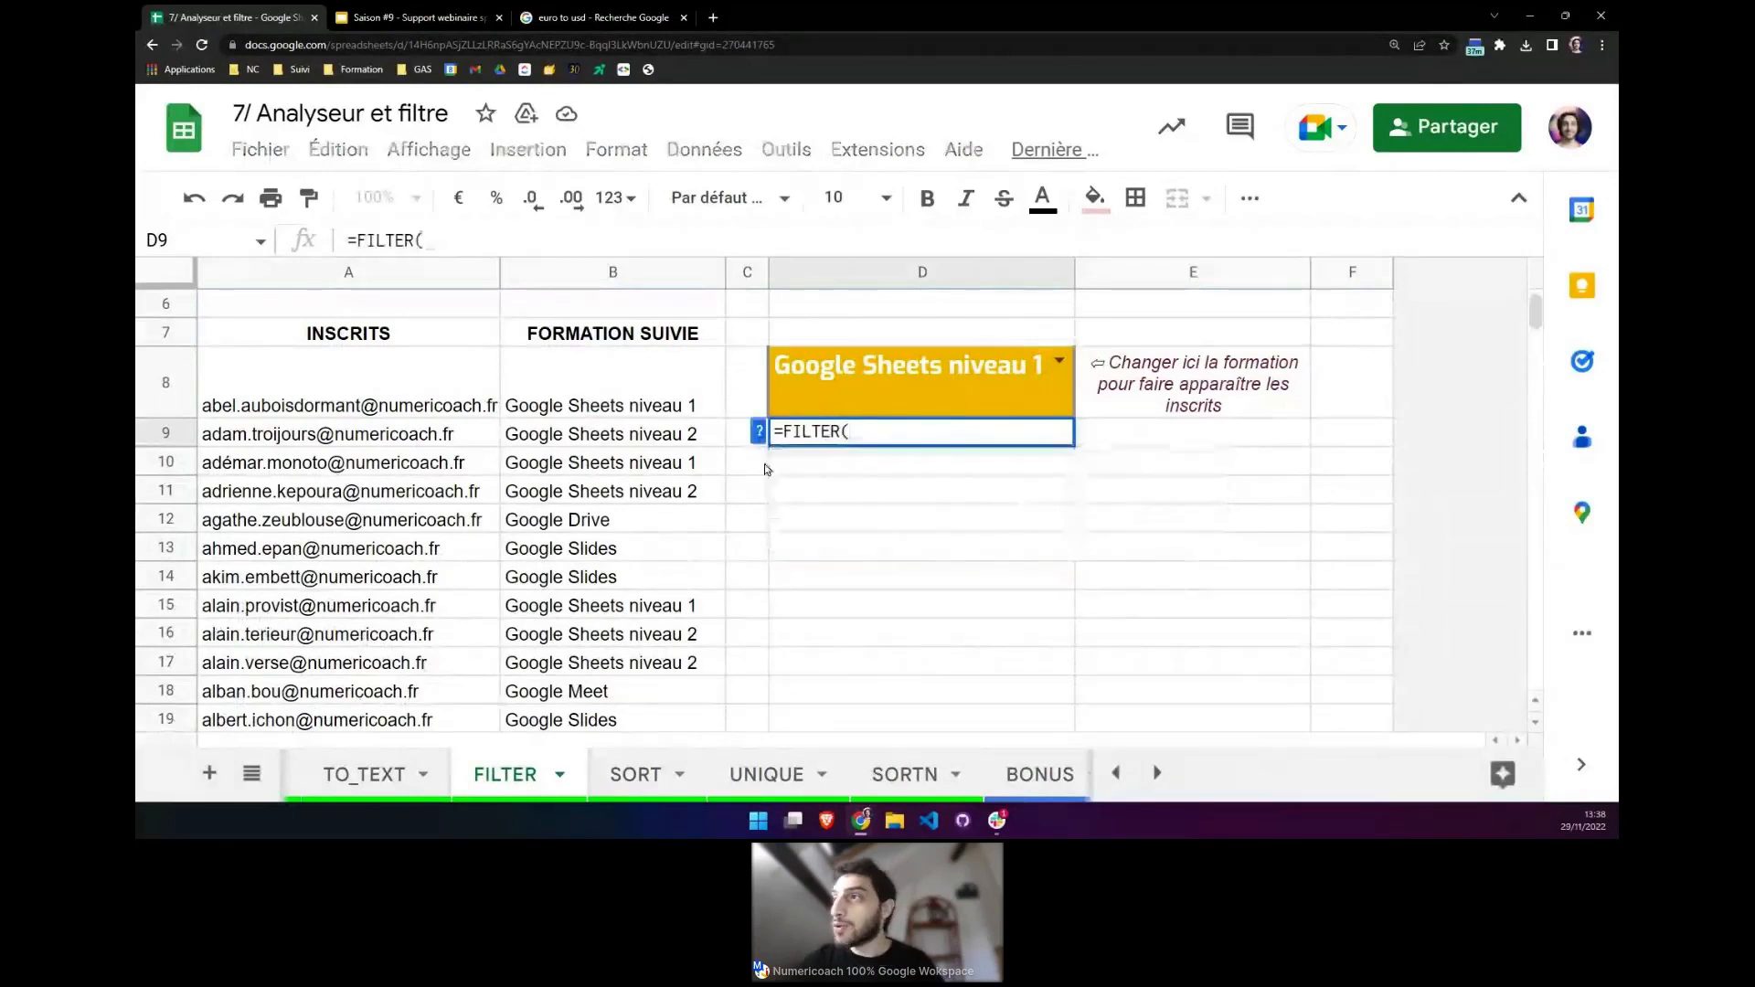
left_click(759, 432)
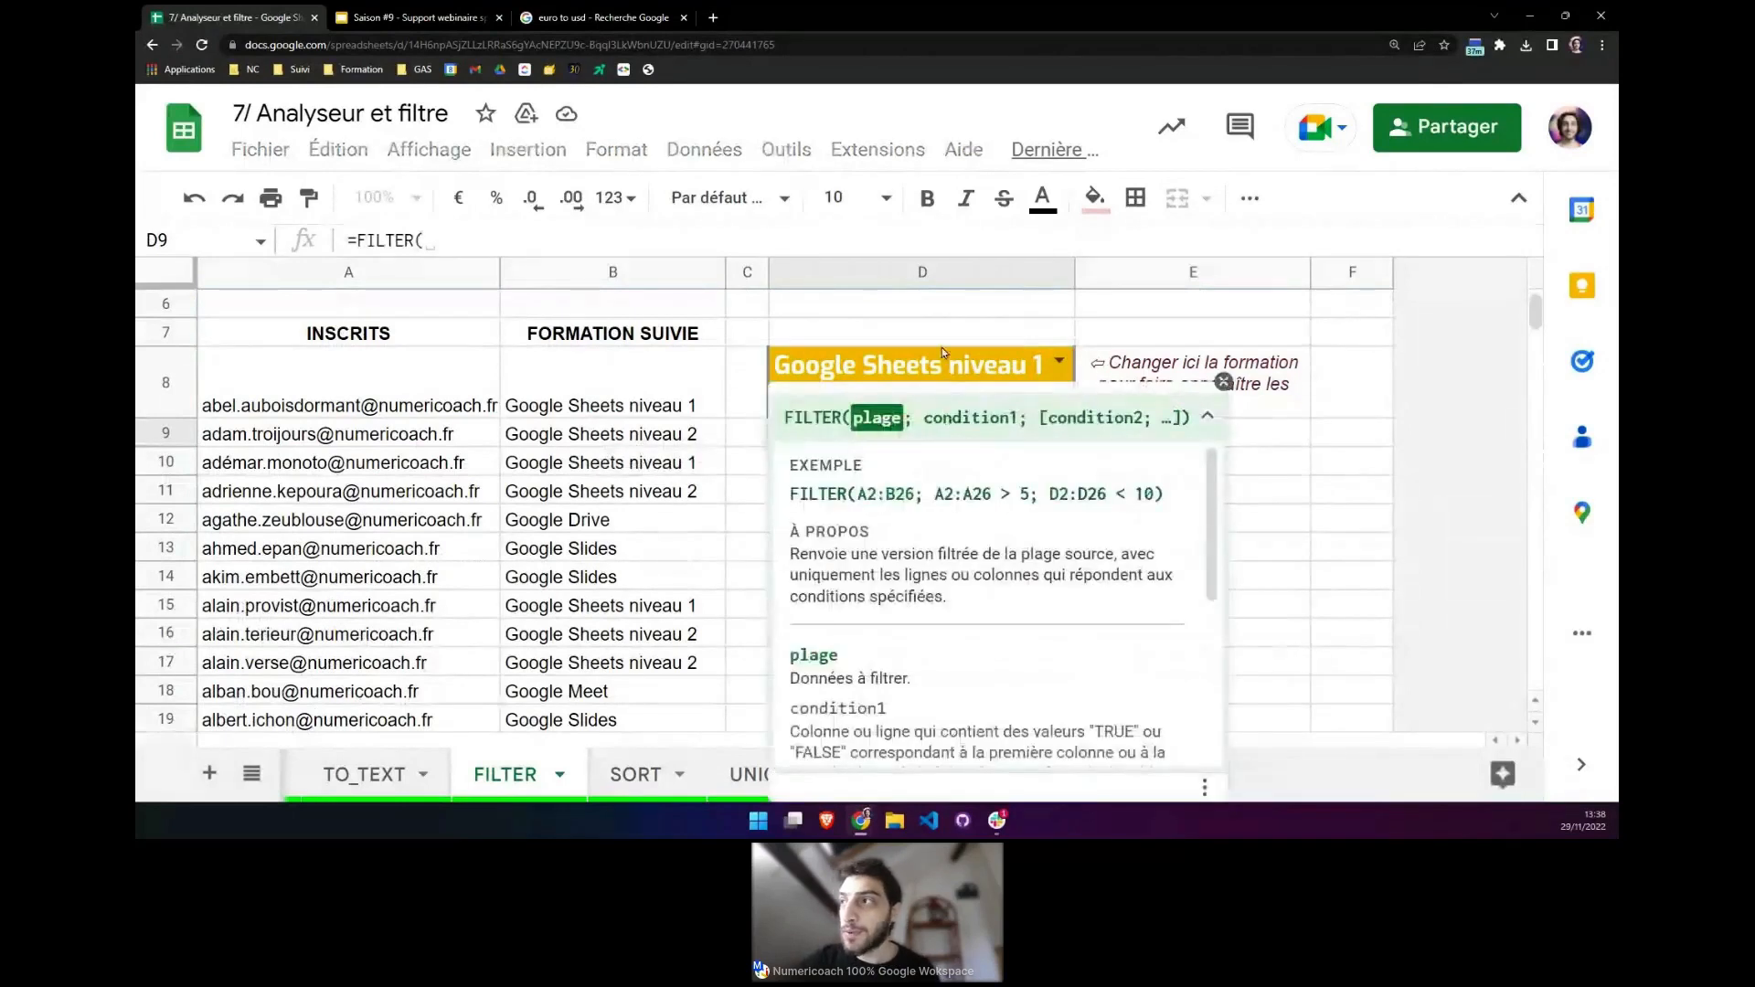
scroll(942, 352, "down", 1)
scroll(941, 347, "down", 1)
scroll(942, 348, "up", 1)
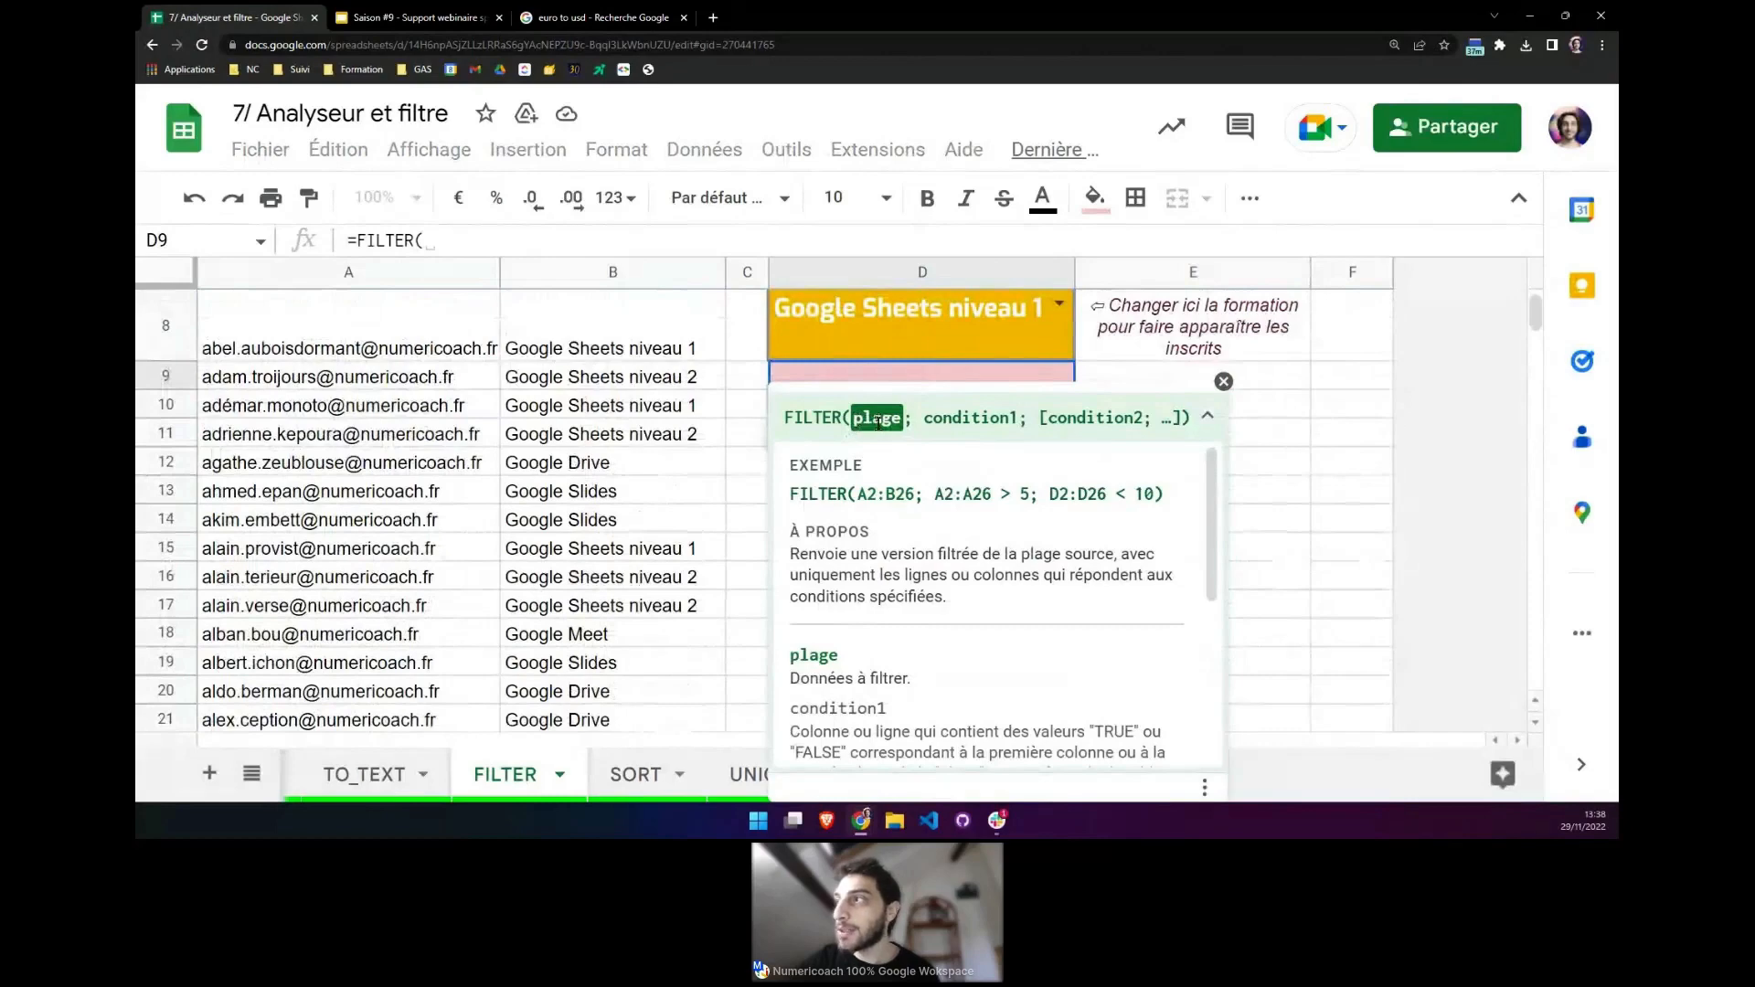
left_click(1223, 382)
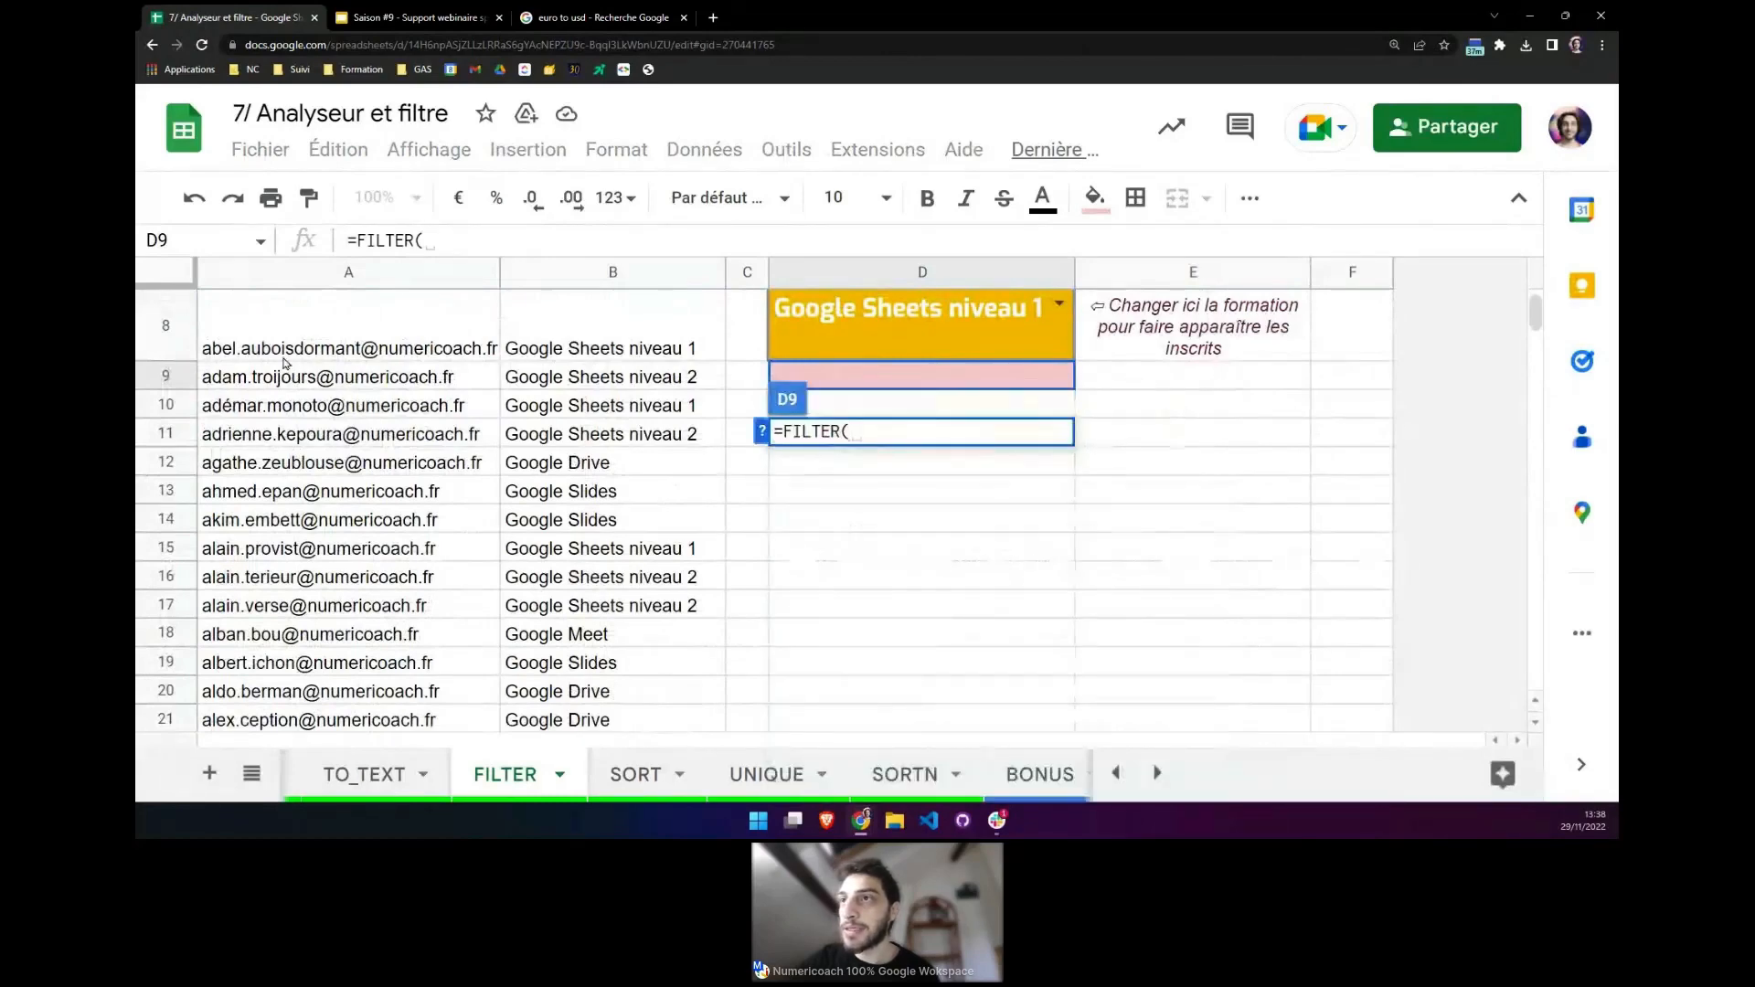
Enter A8:B24 as the range to filter in the D9 formula, followed by the semicolon separator.
scroll(288, 366, "up", 1)
left_click(283, 403)
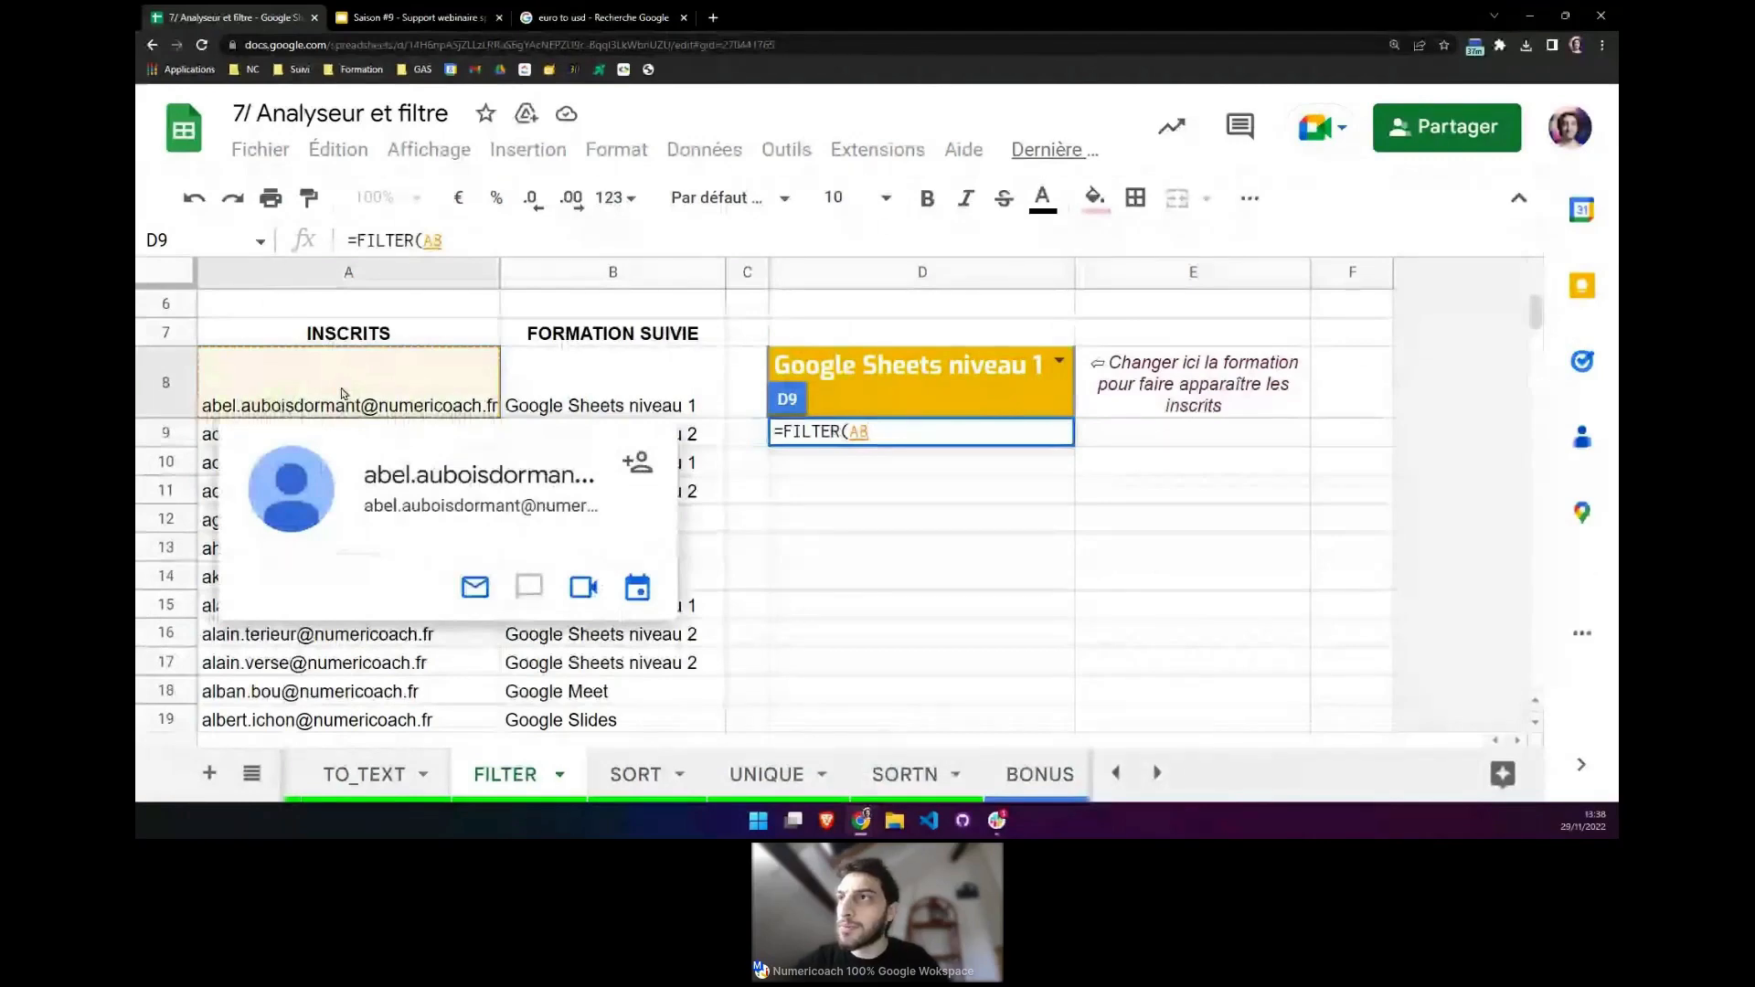
type(":B")
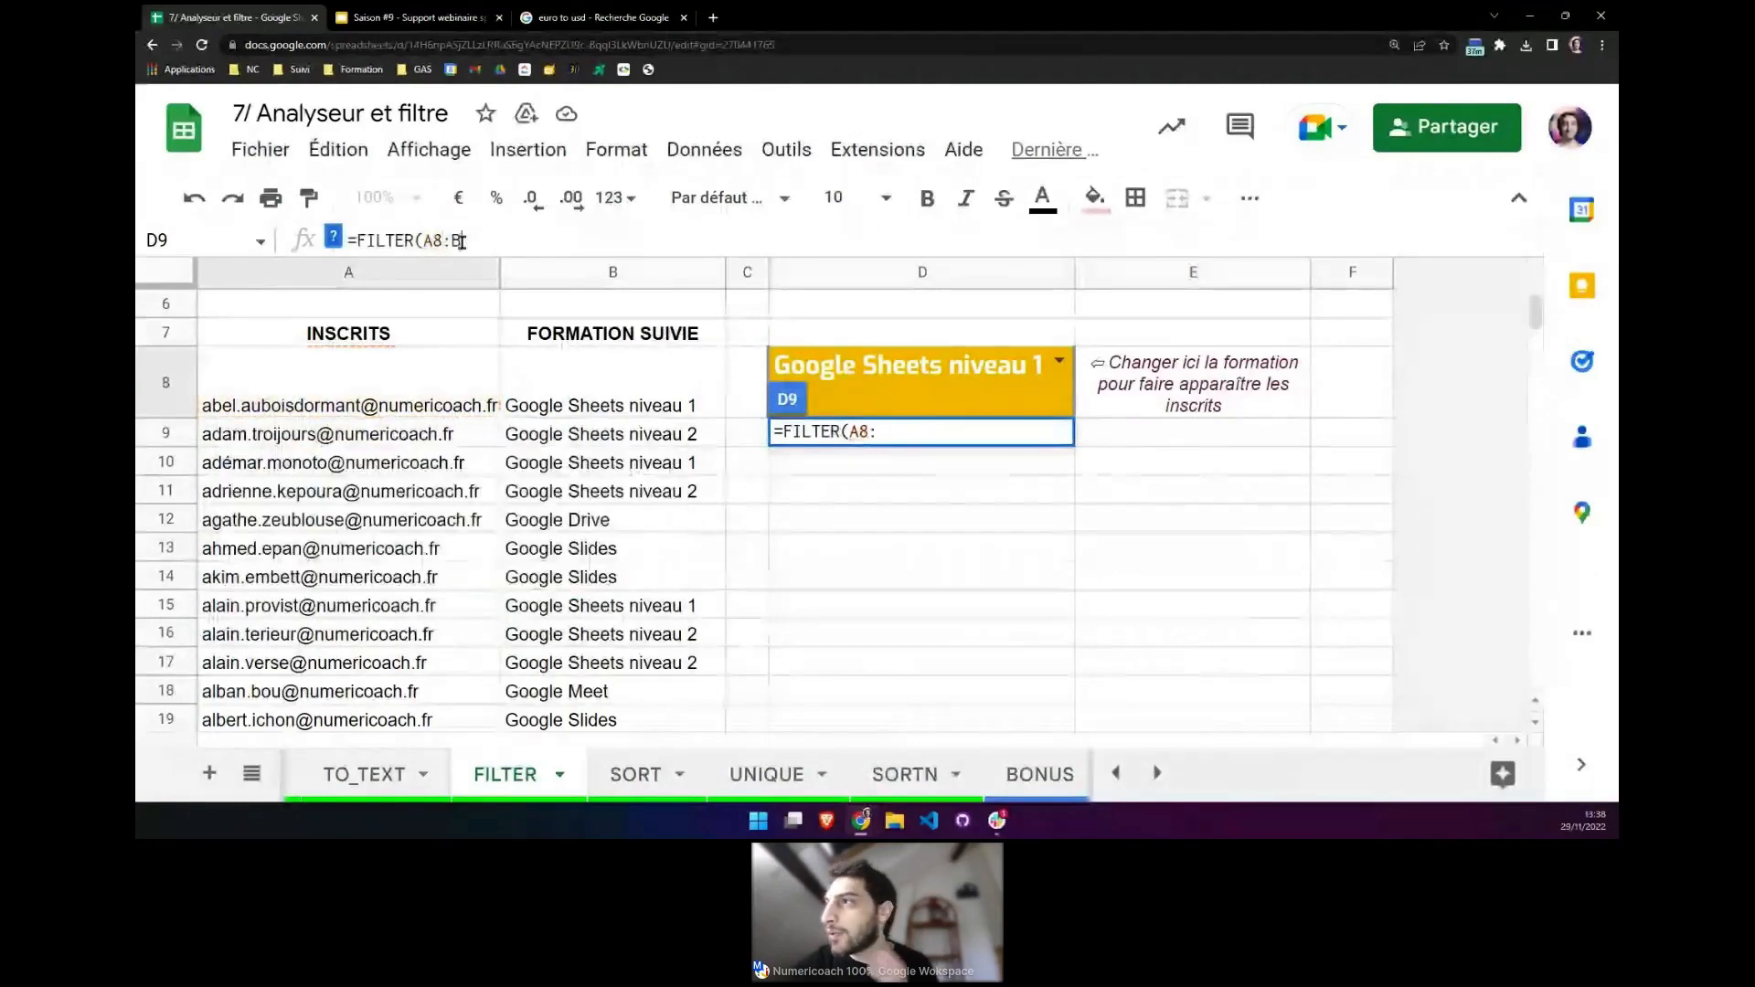
scroll(592, 487, "down", 5)
scroll(591, 486, "up", 2)
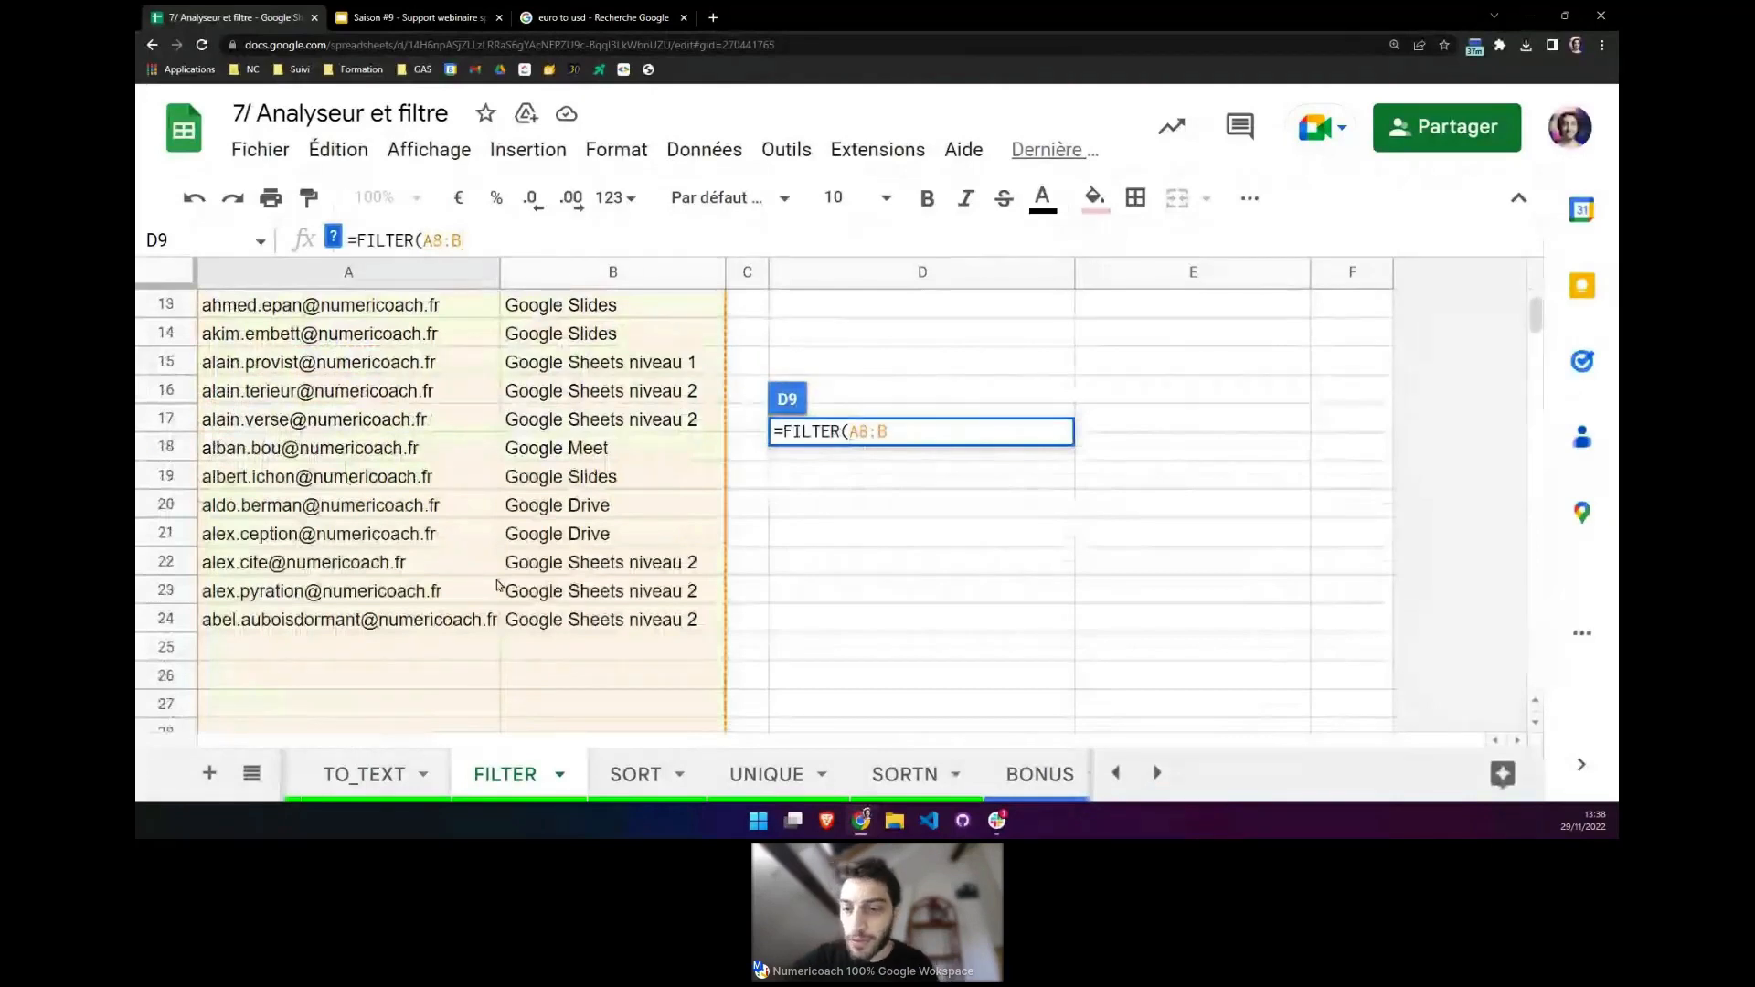
left_click_drag(625, 622, 633, 618)
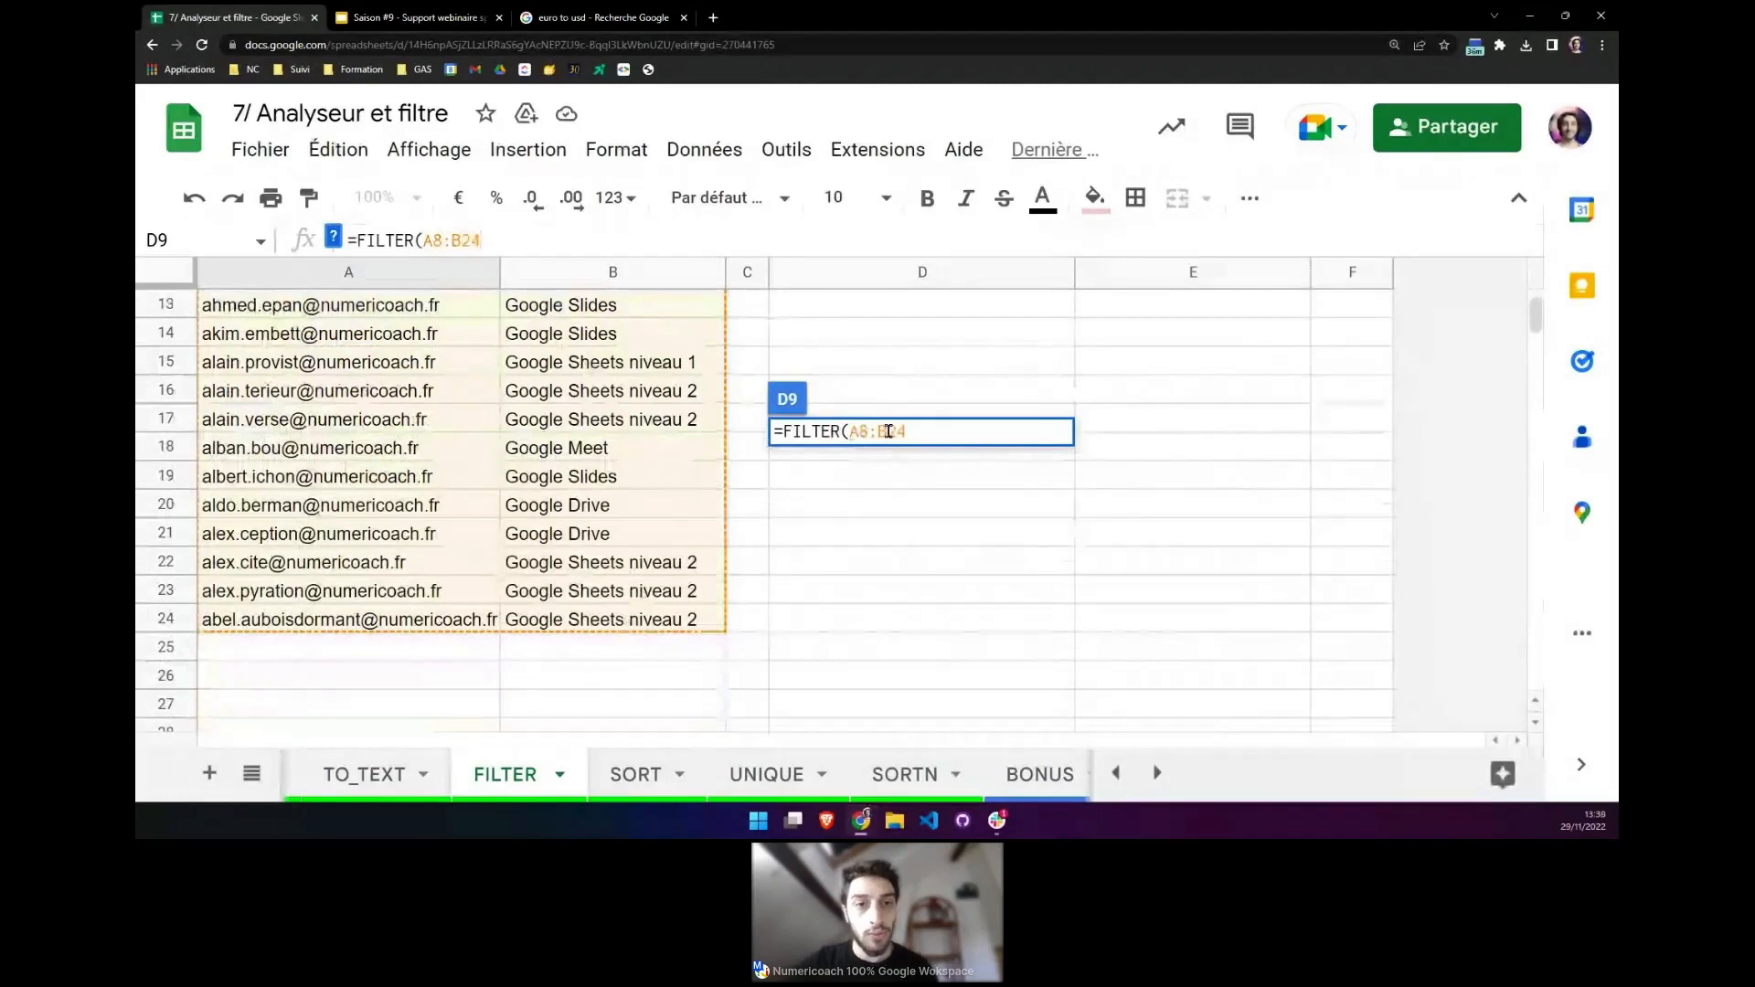
left_click(926, 430)
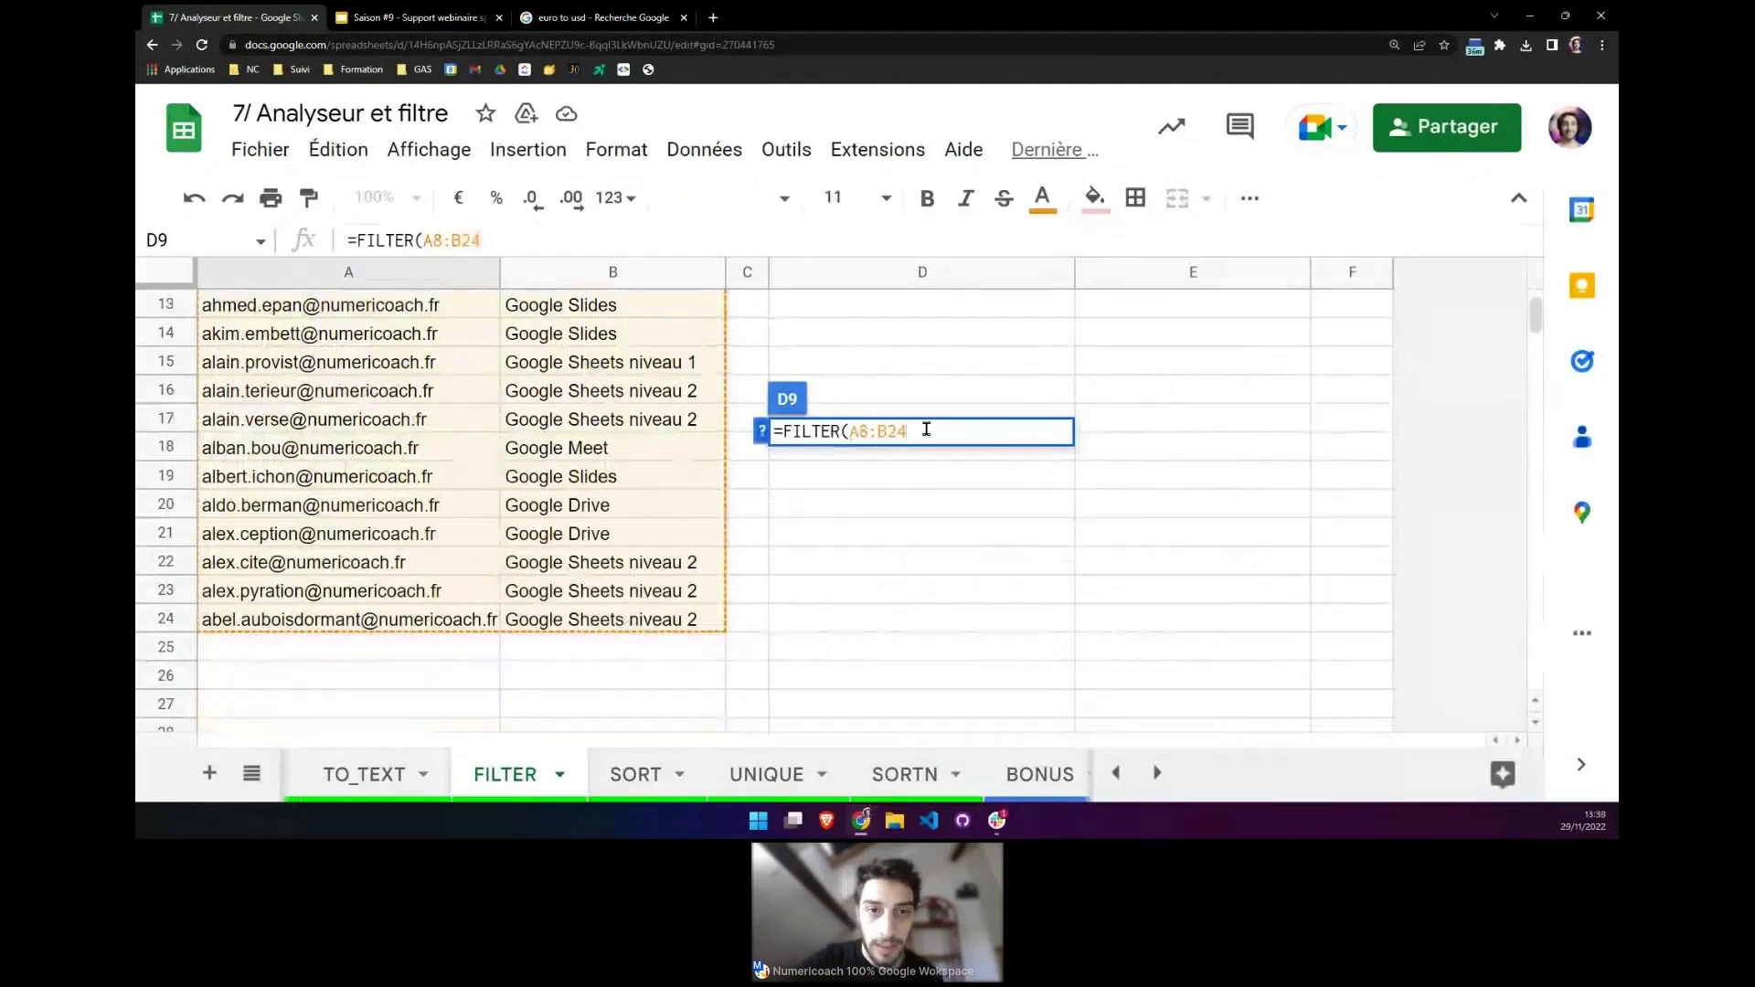
type(";")
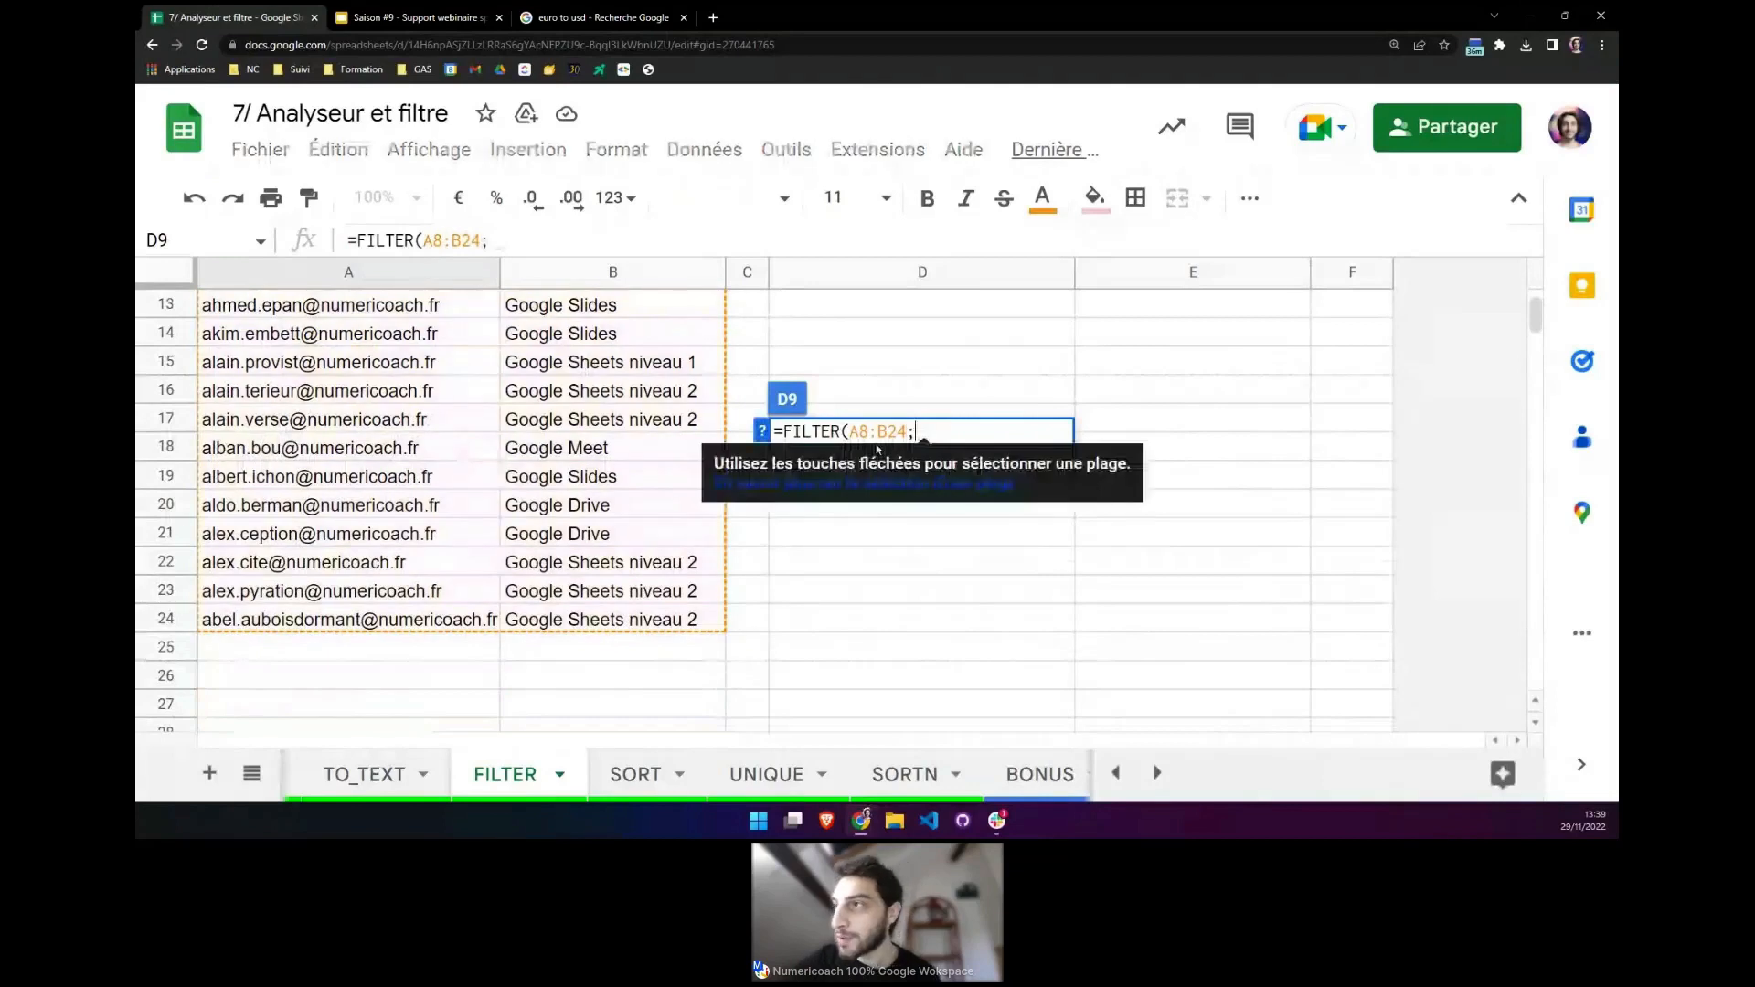
Consult the FILTER syntax help for the condition1 argument, compare it with the registrant list from row 8, and close the help.
left_click(764, 433)
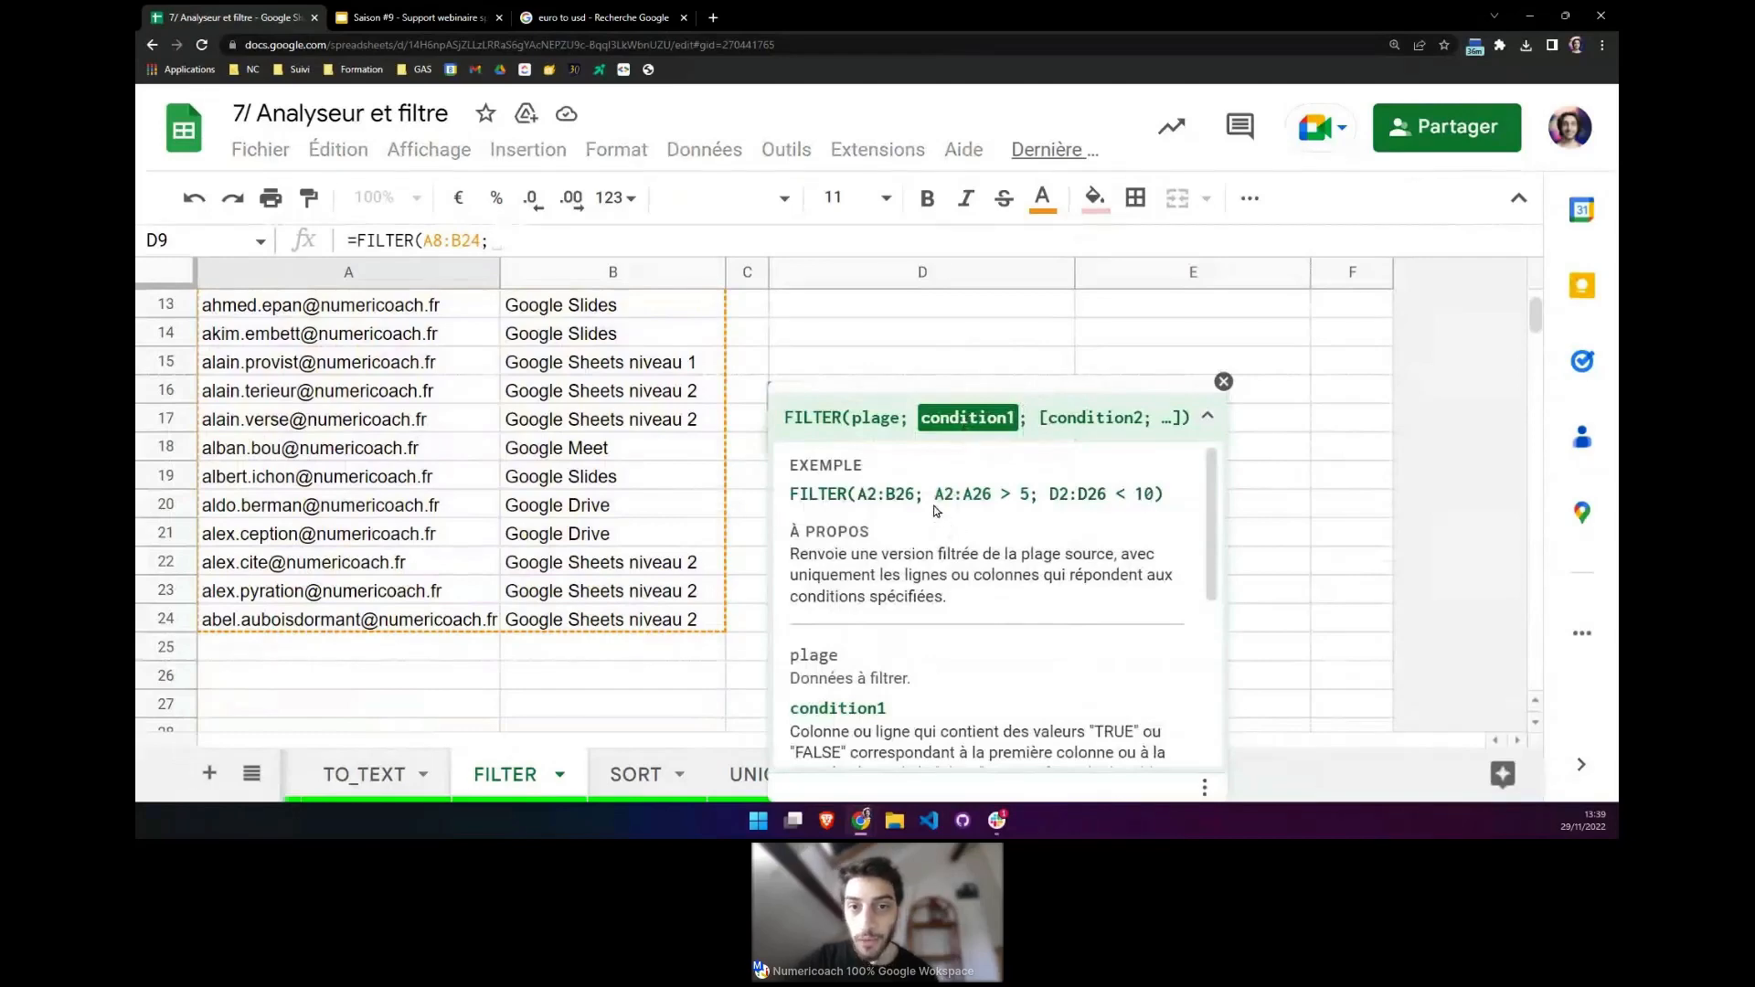
scroll(457, 452, "up", 1)
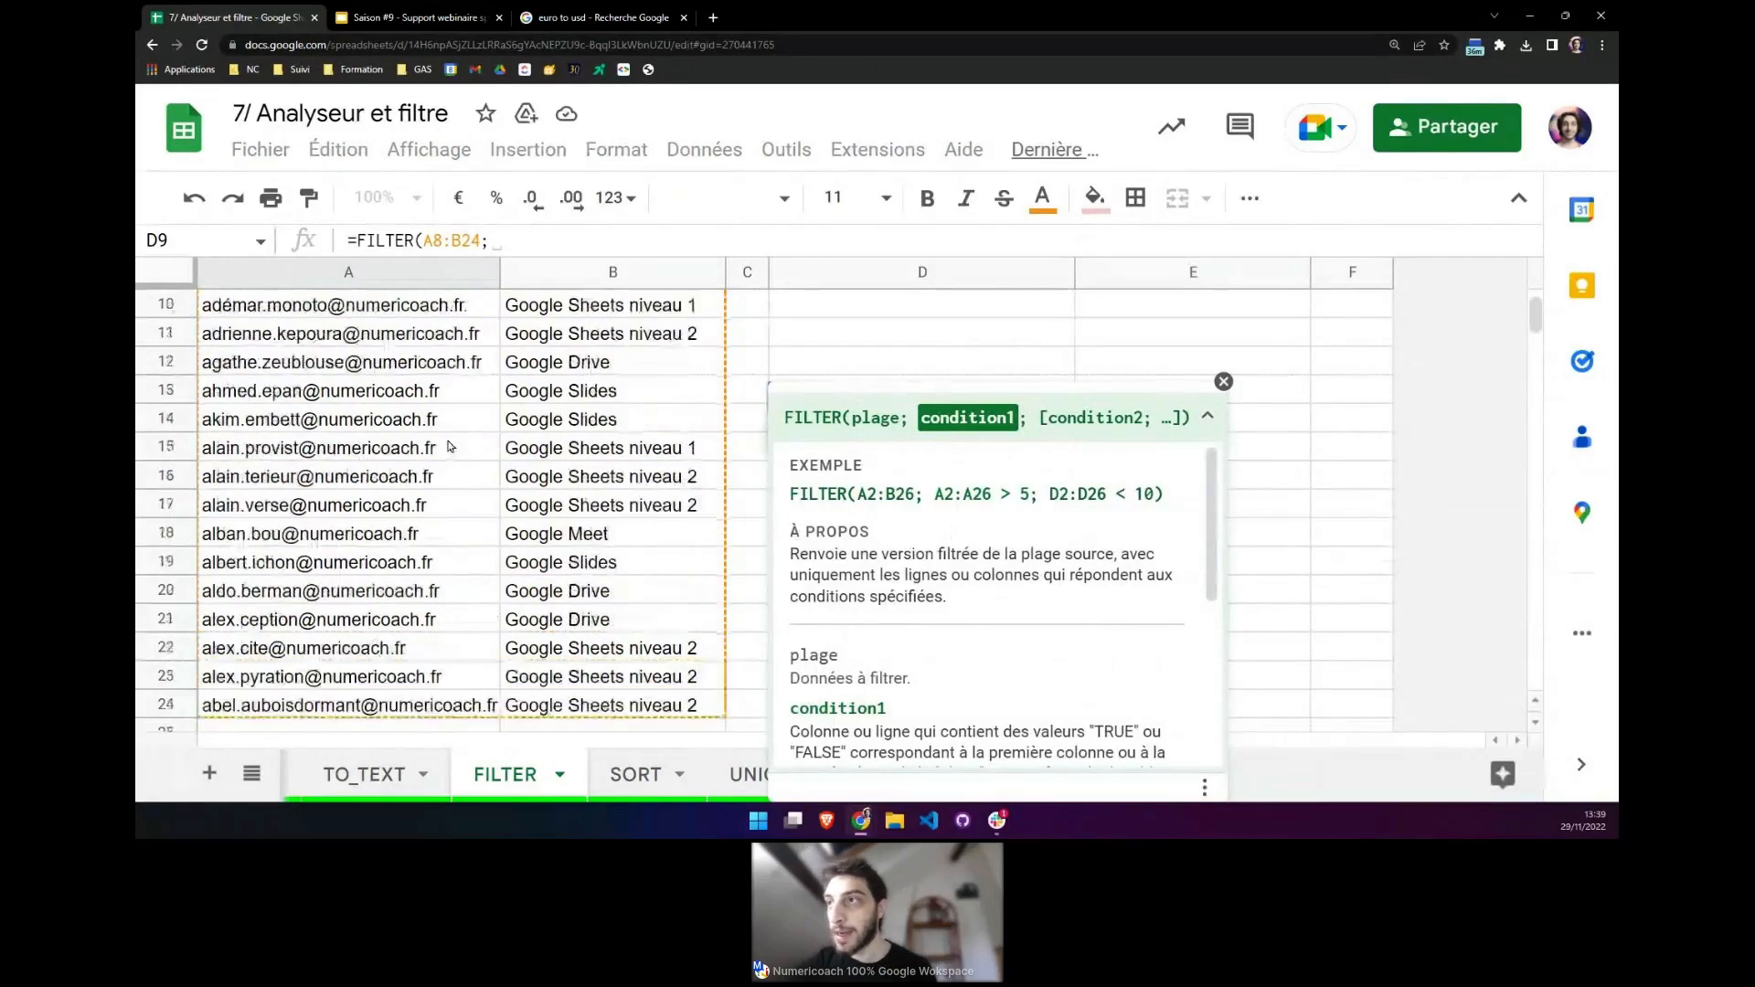
scroll(451, 446, "up", 1)
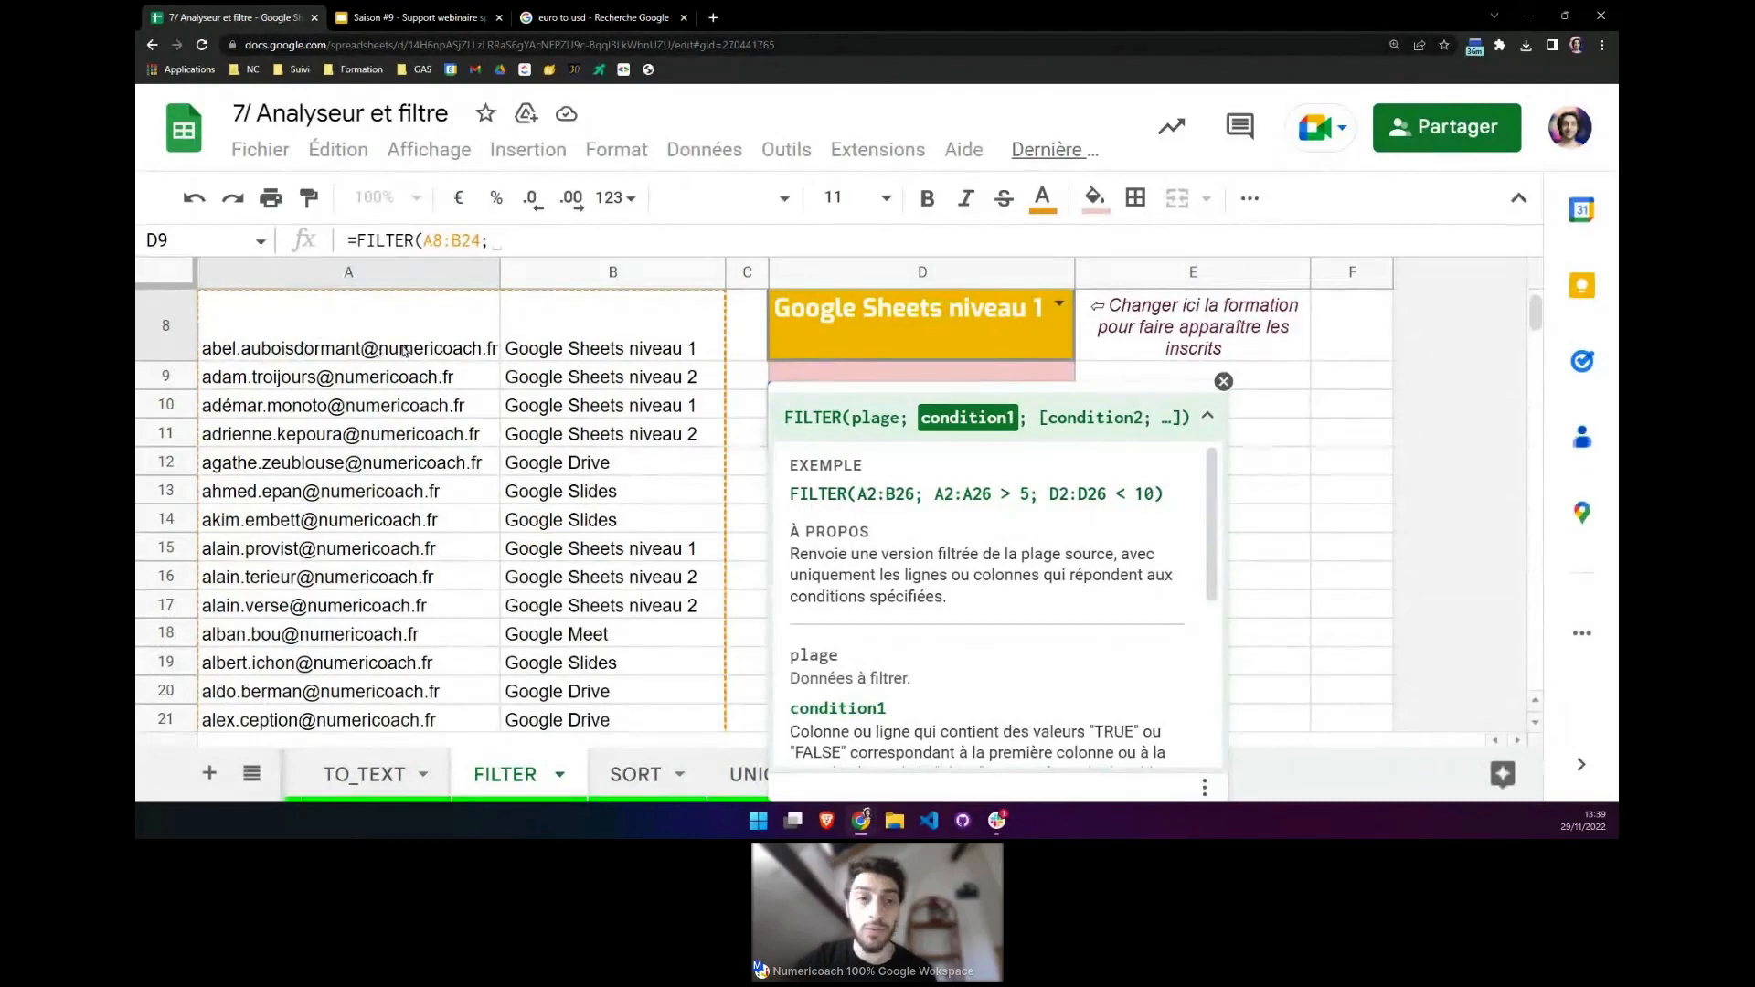
mouse_move(420, 358)
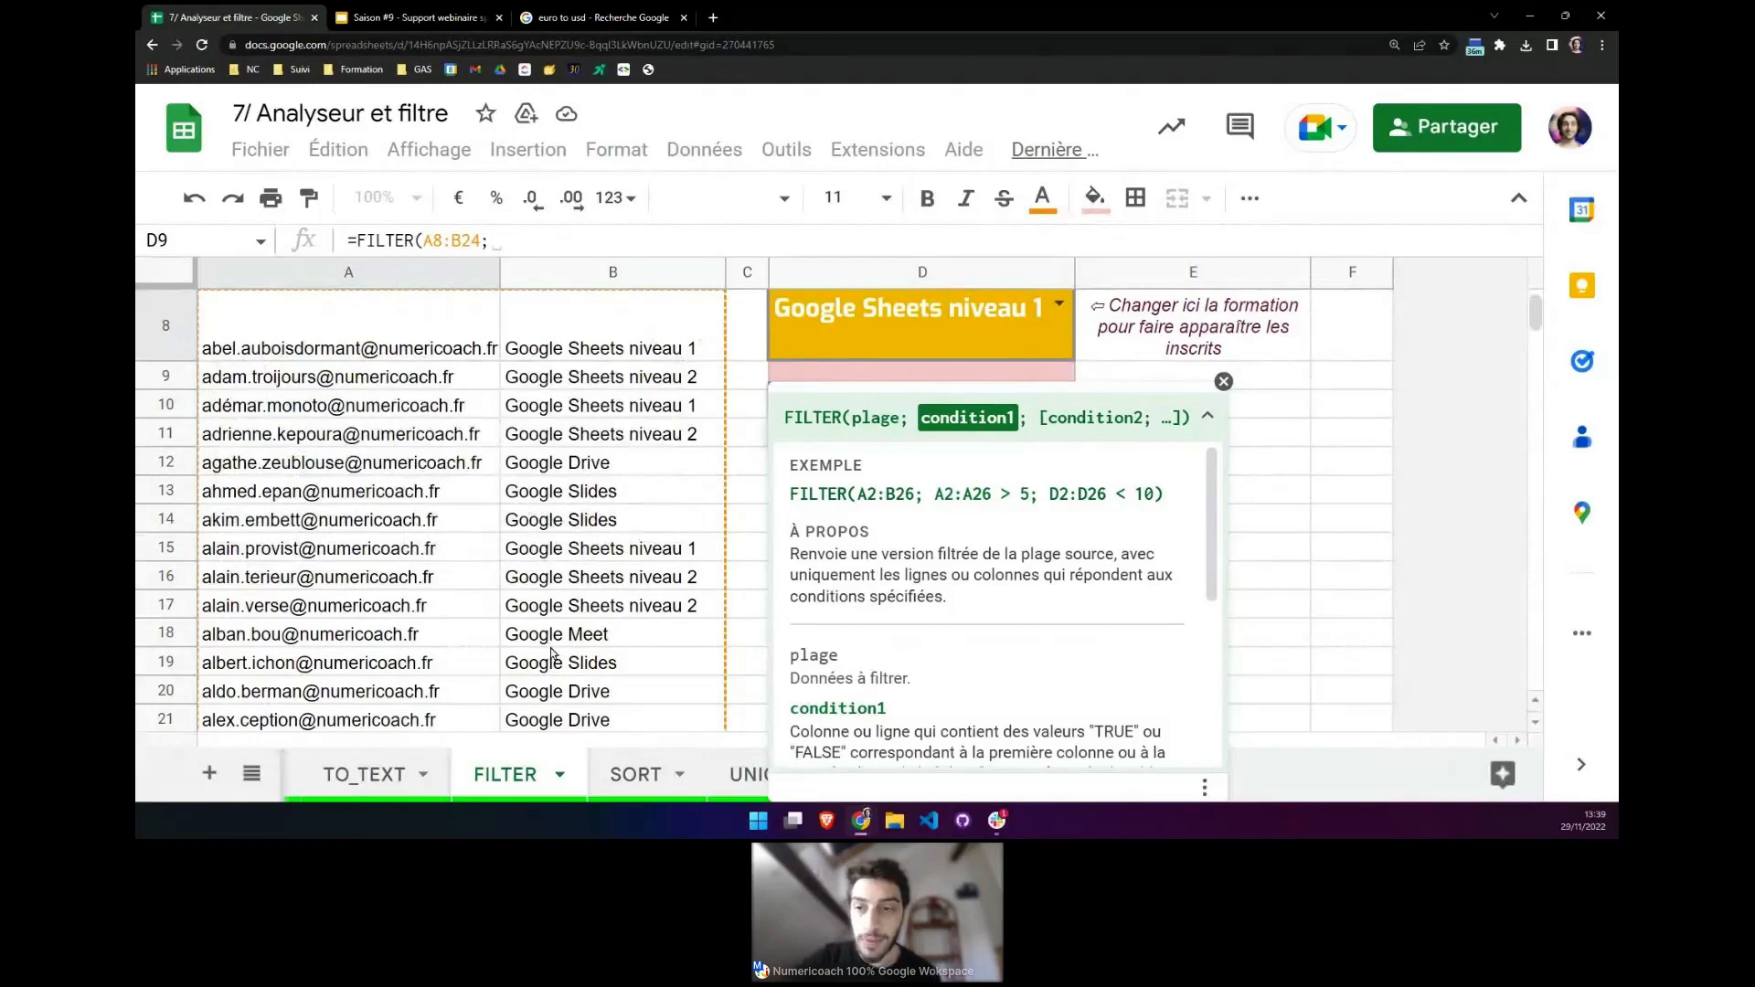
left_click(1224, 381)
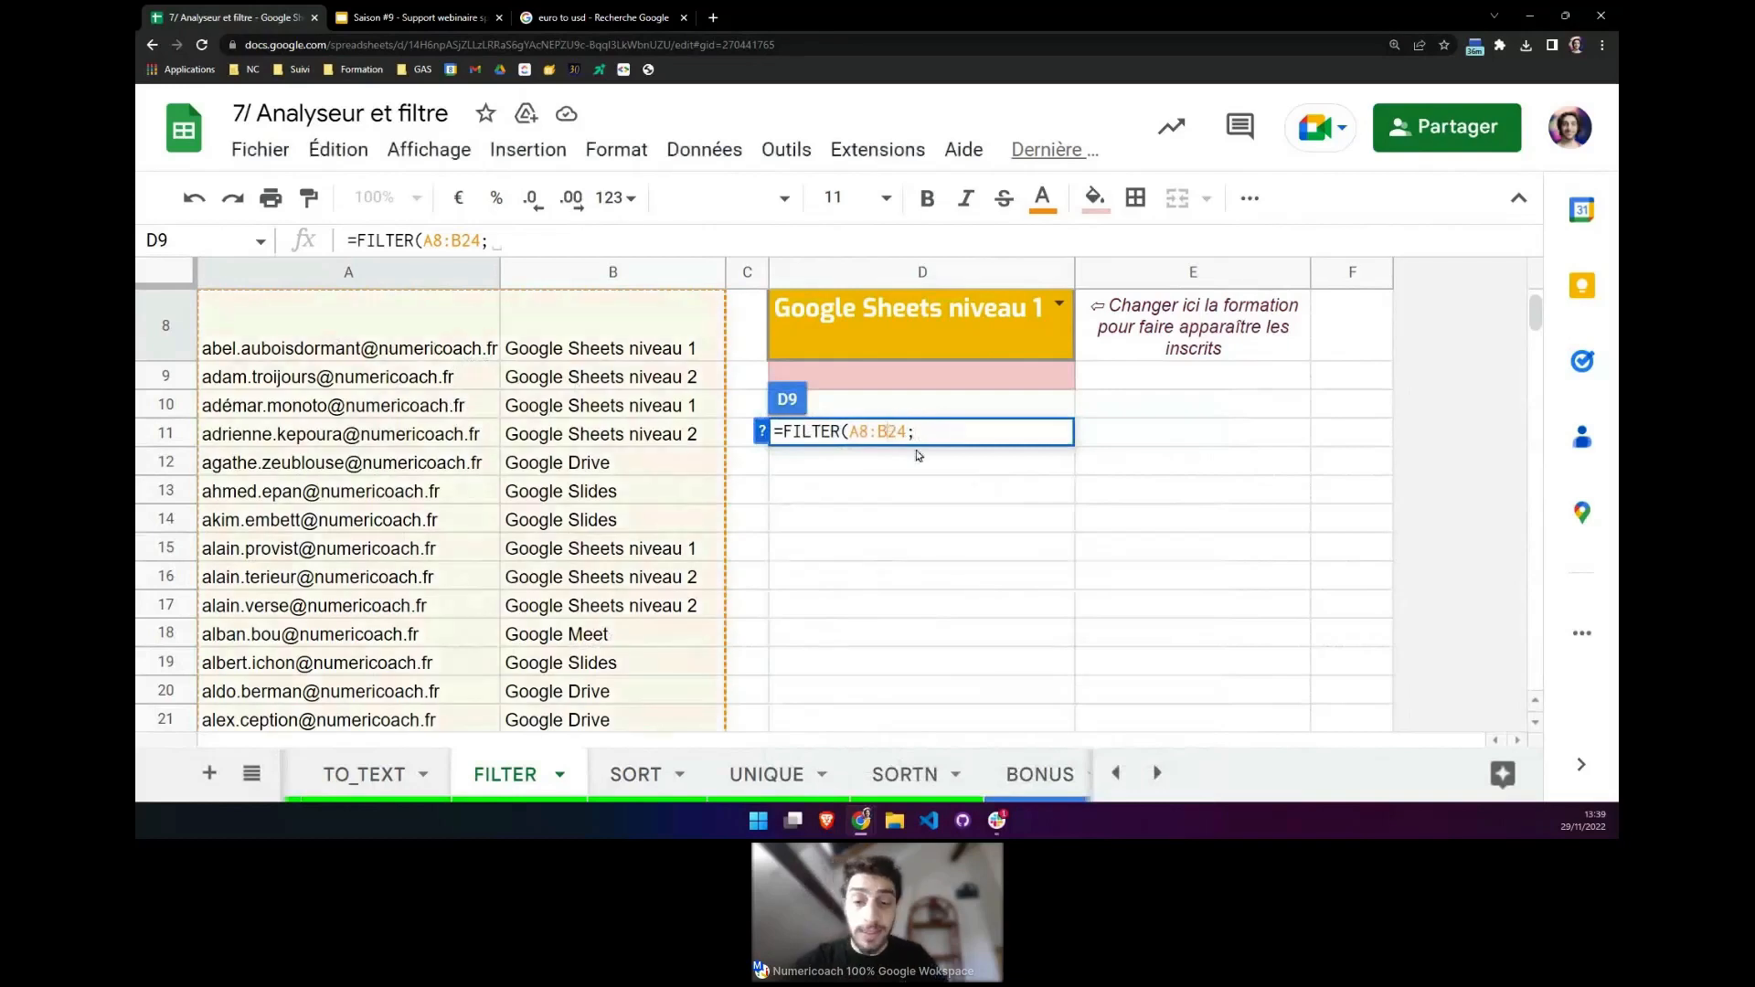
Narrow the range to filter in the D9 formula to the e-mail column only, A8:A24.
key("BackSpace")
type("A")
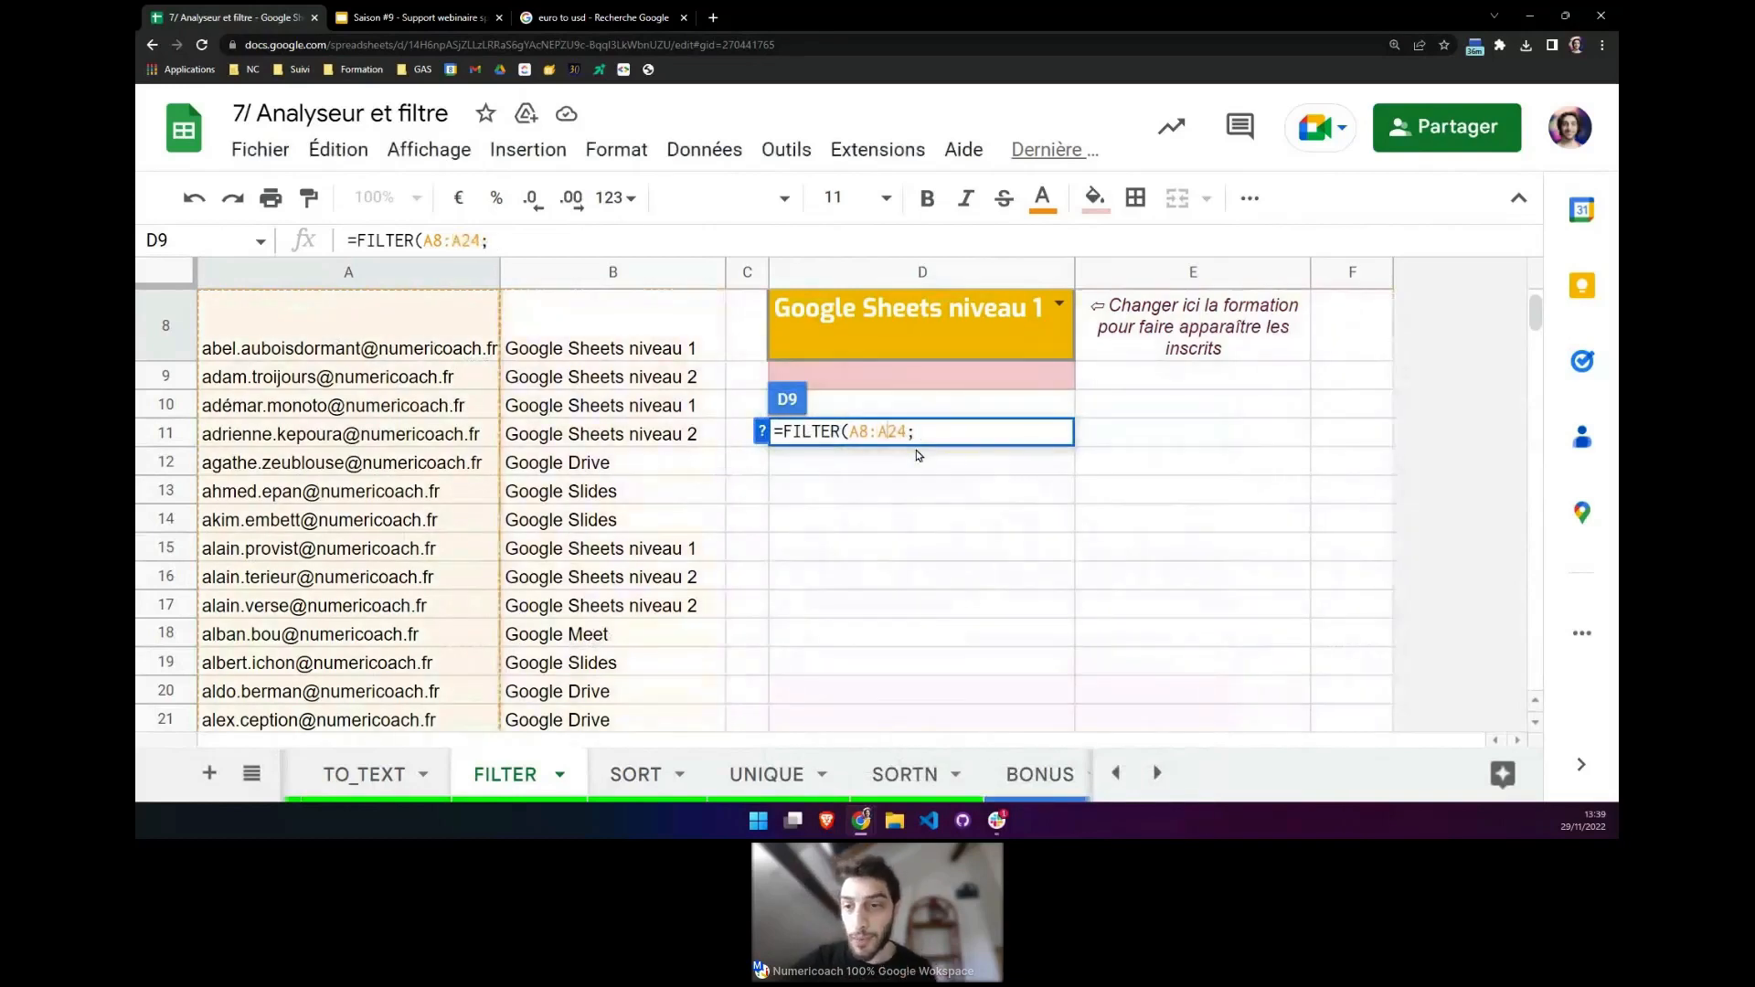
left_click_drag(849, 431, 908, 434)
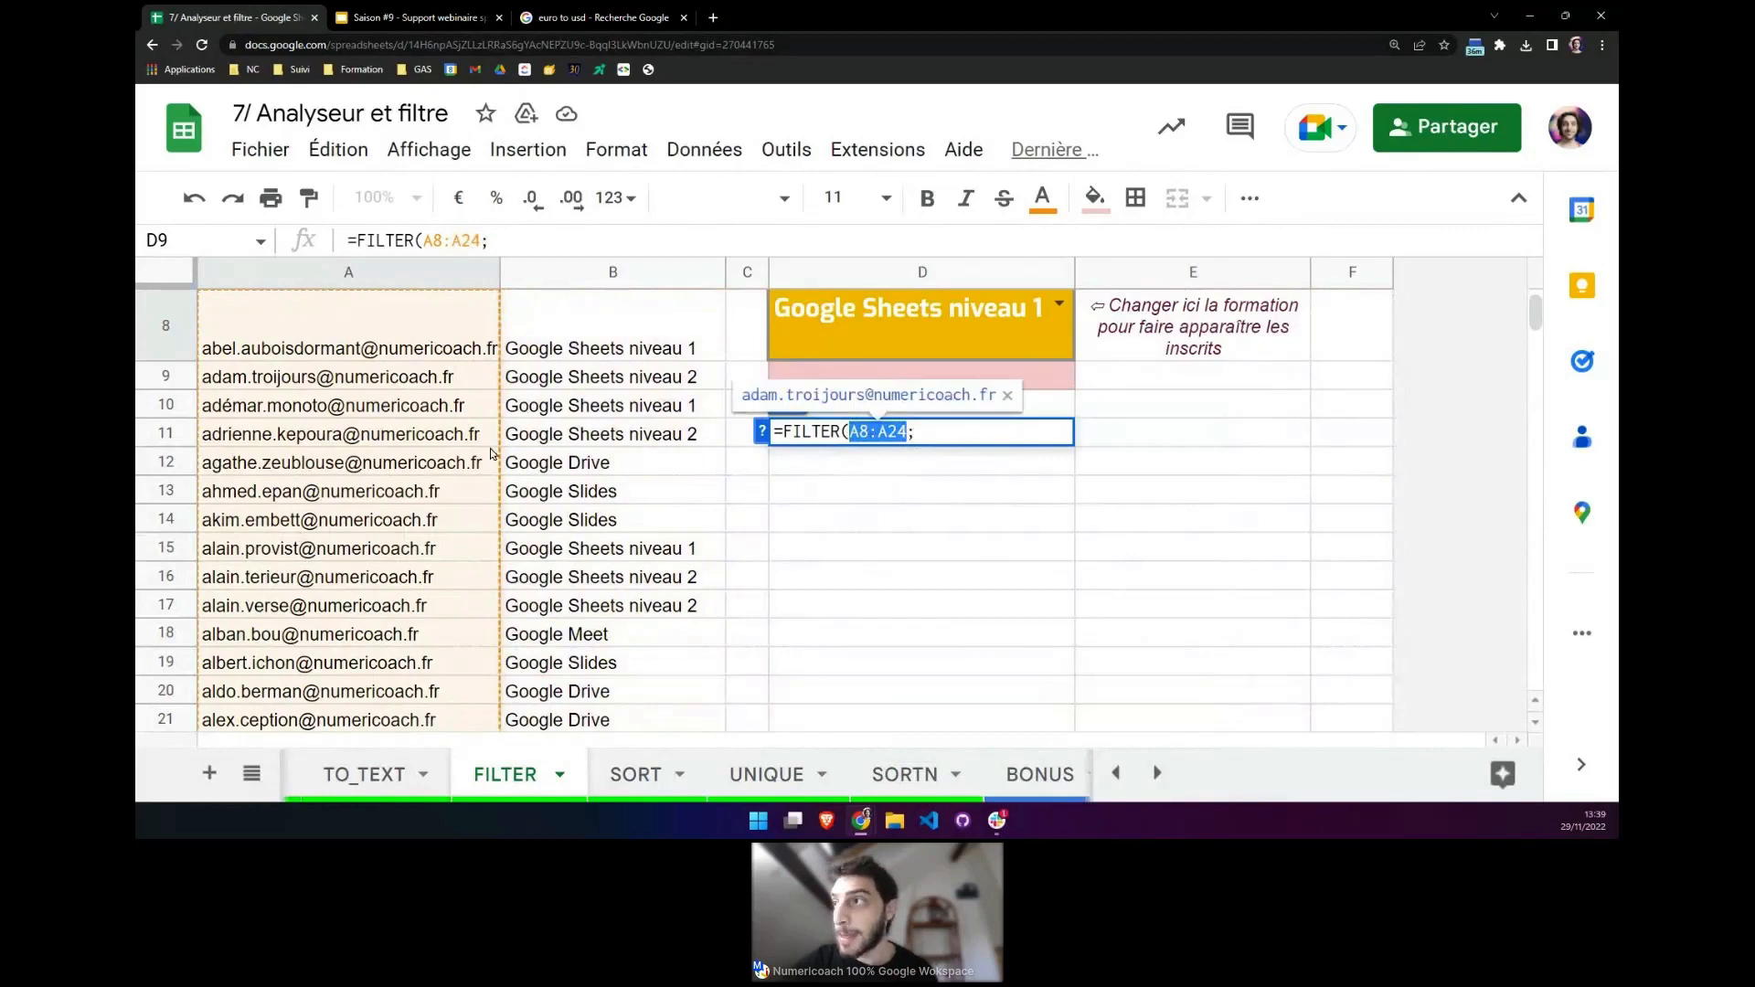
Enter B8:B24 after the semicolon as the range tested by the FILTER formula's first condition.
left_click(960, 433)
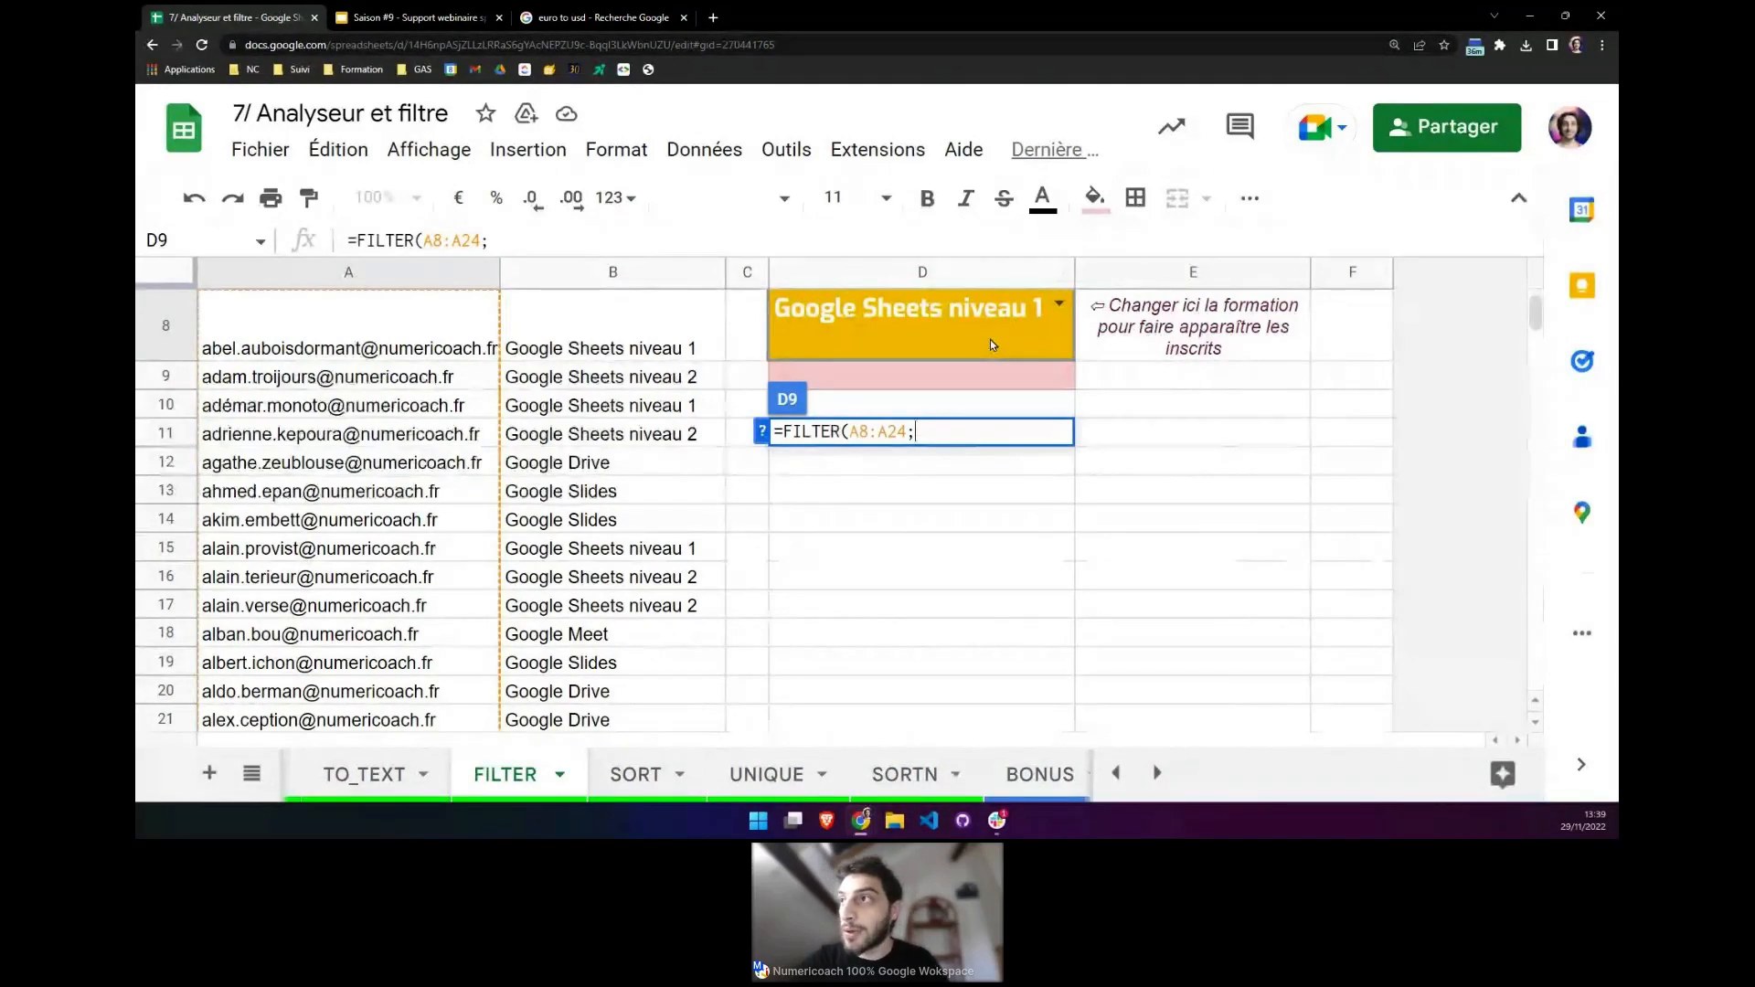
type("B8")
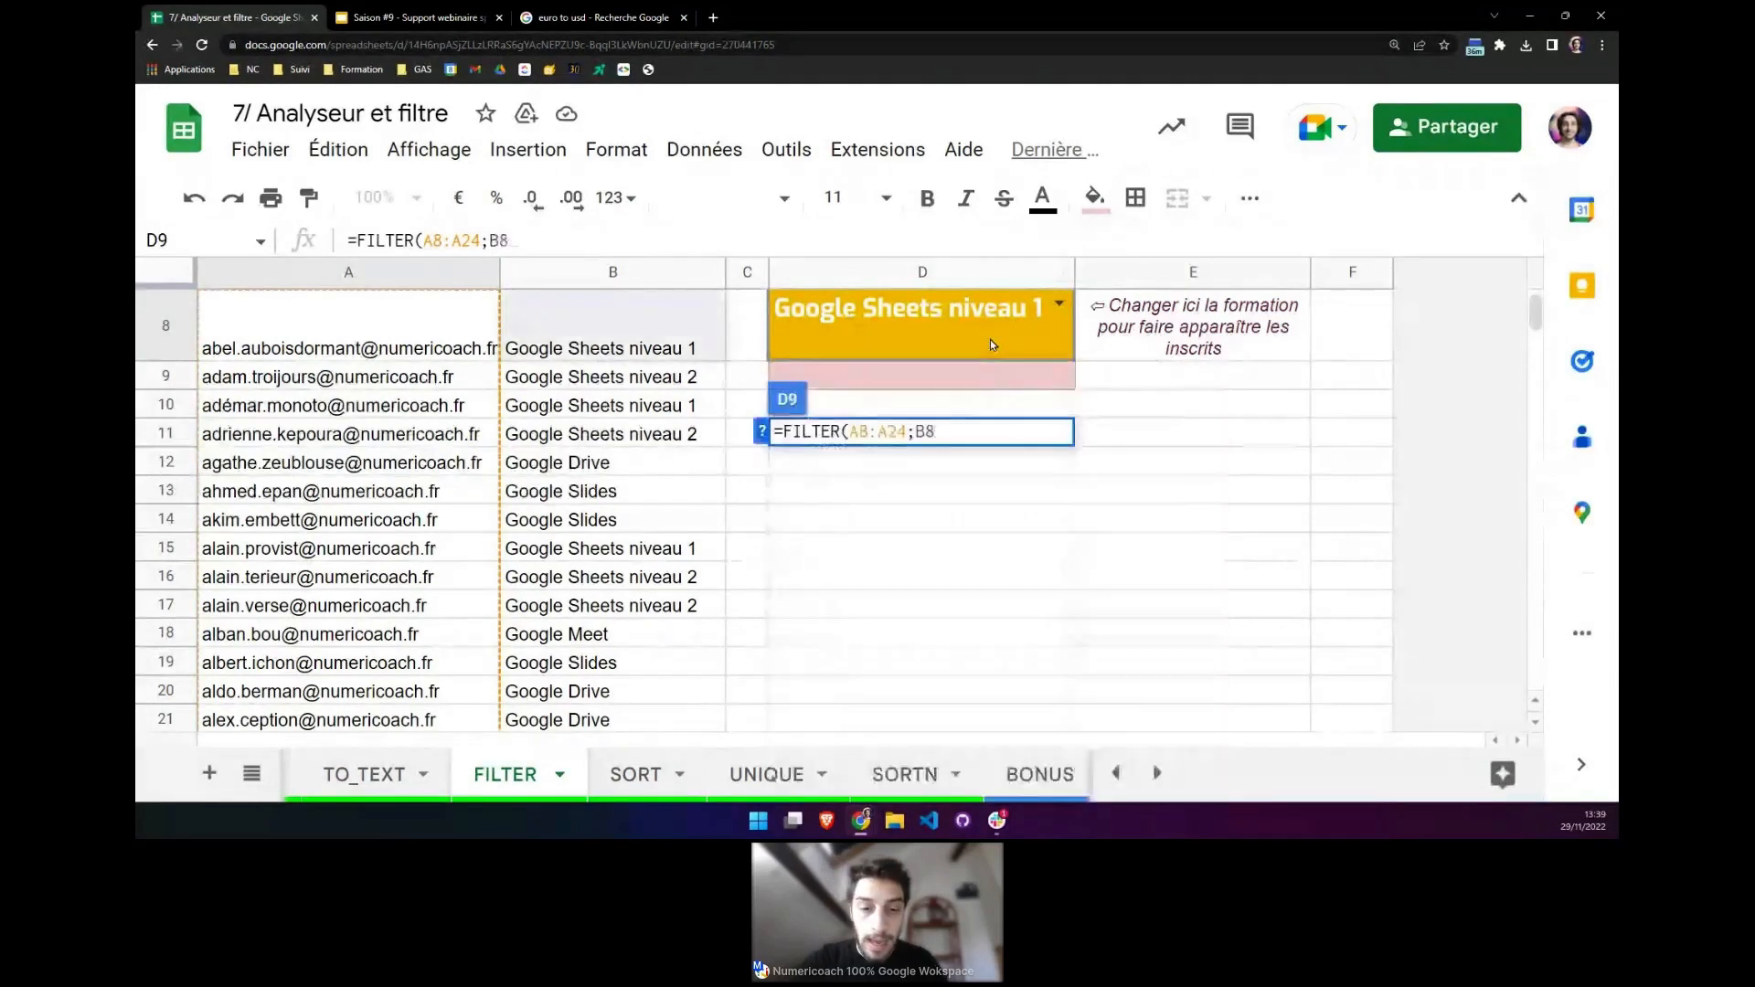
type(":B24")
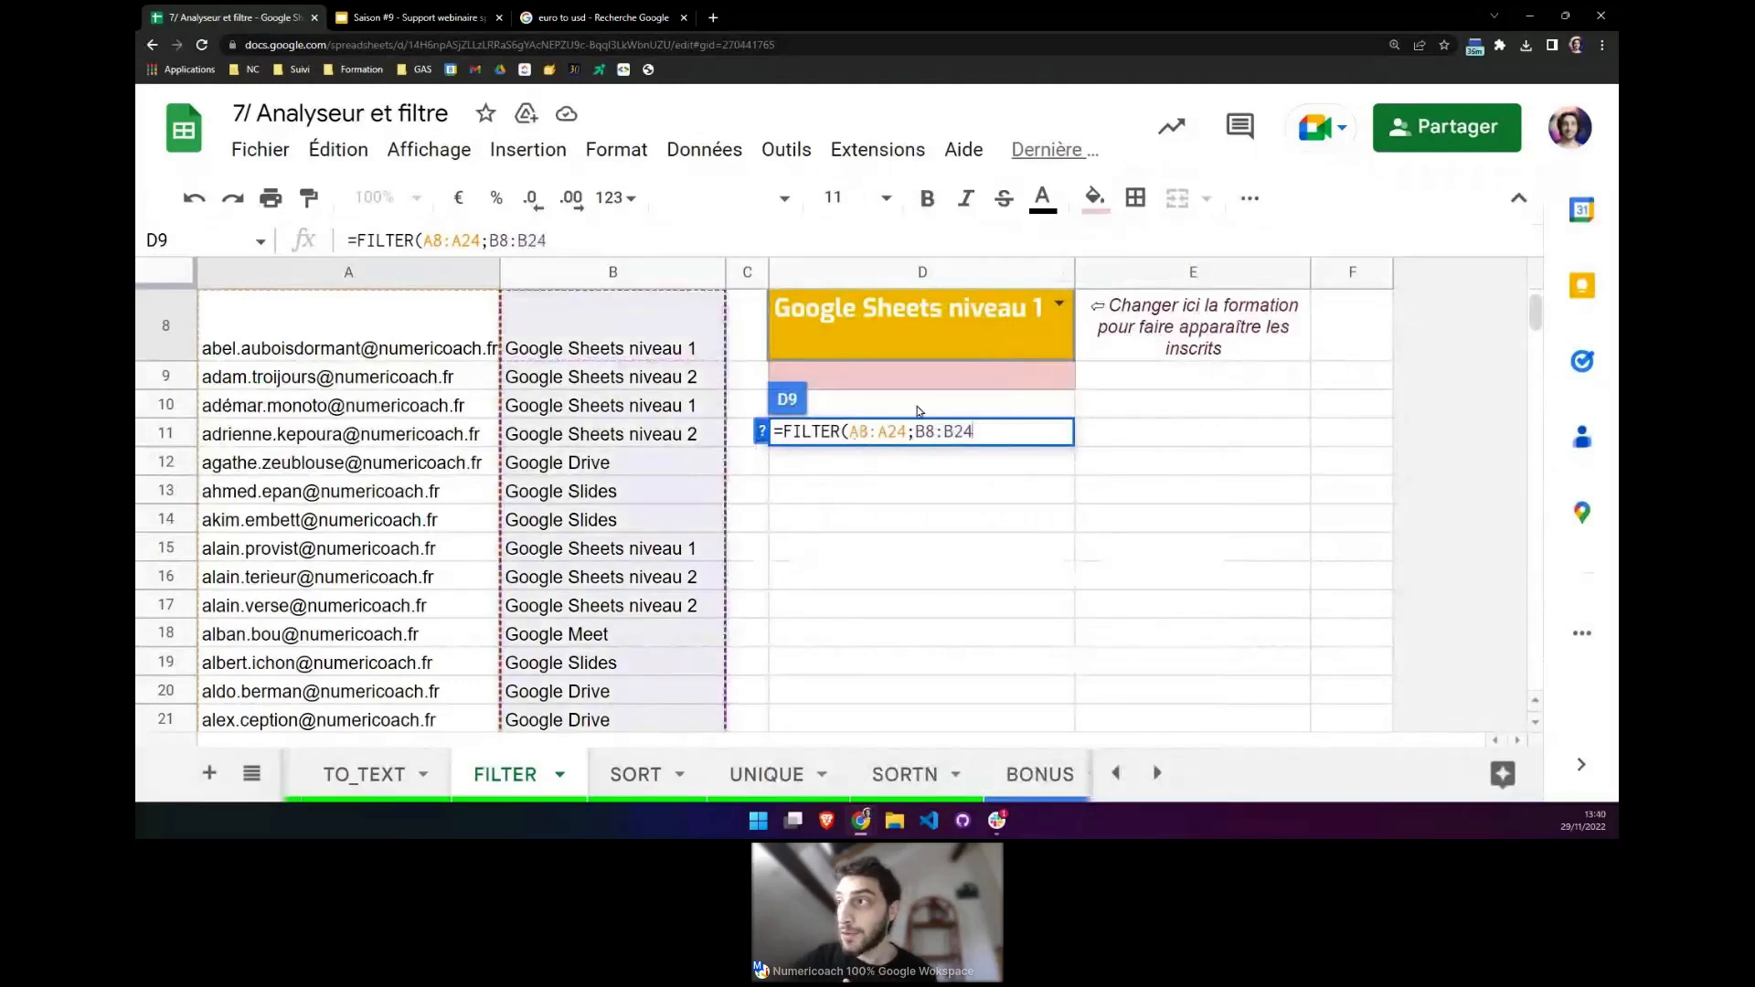
Try the FILTER condition range in D9 without its end row as B8:B, and restore it to B8:B24.
left_click_drag(916, 431, 992, 431)
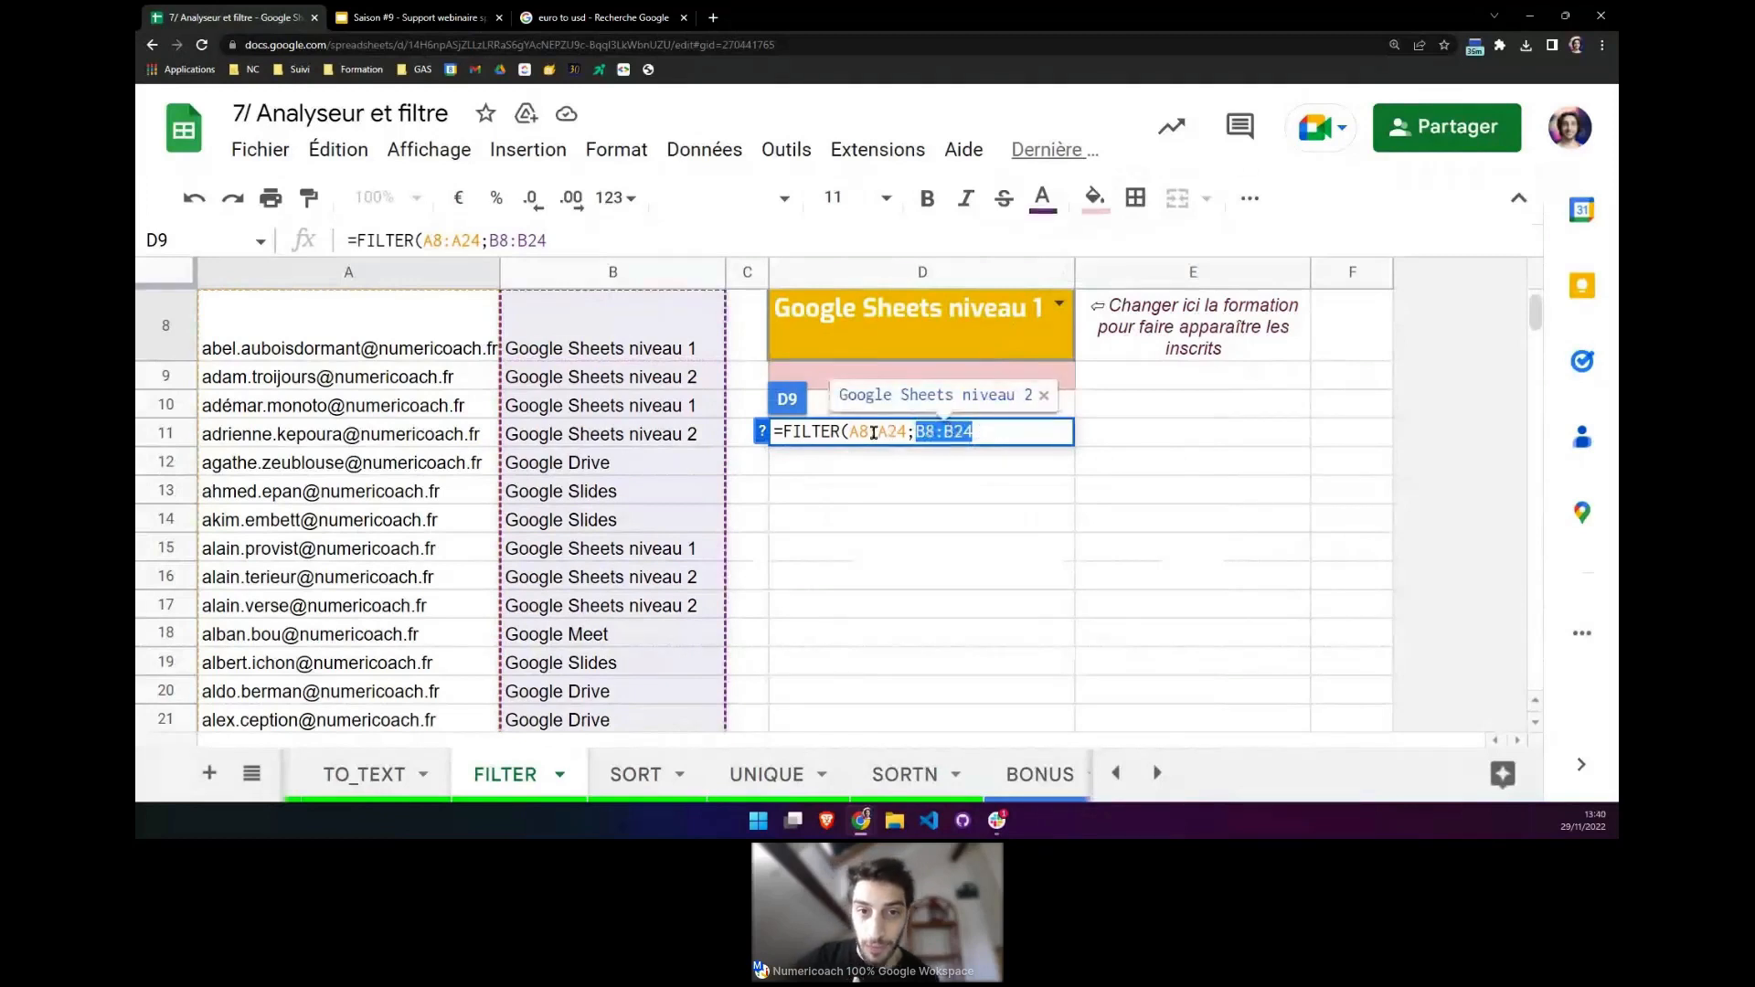
left_click_drag(849, 431, 905, 435)
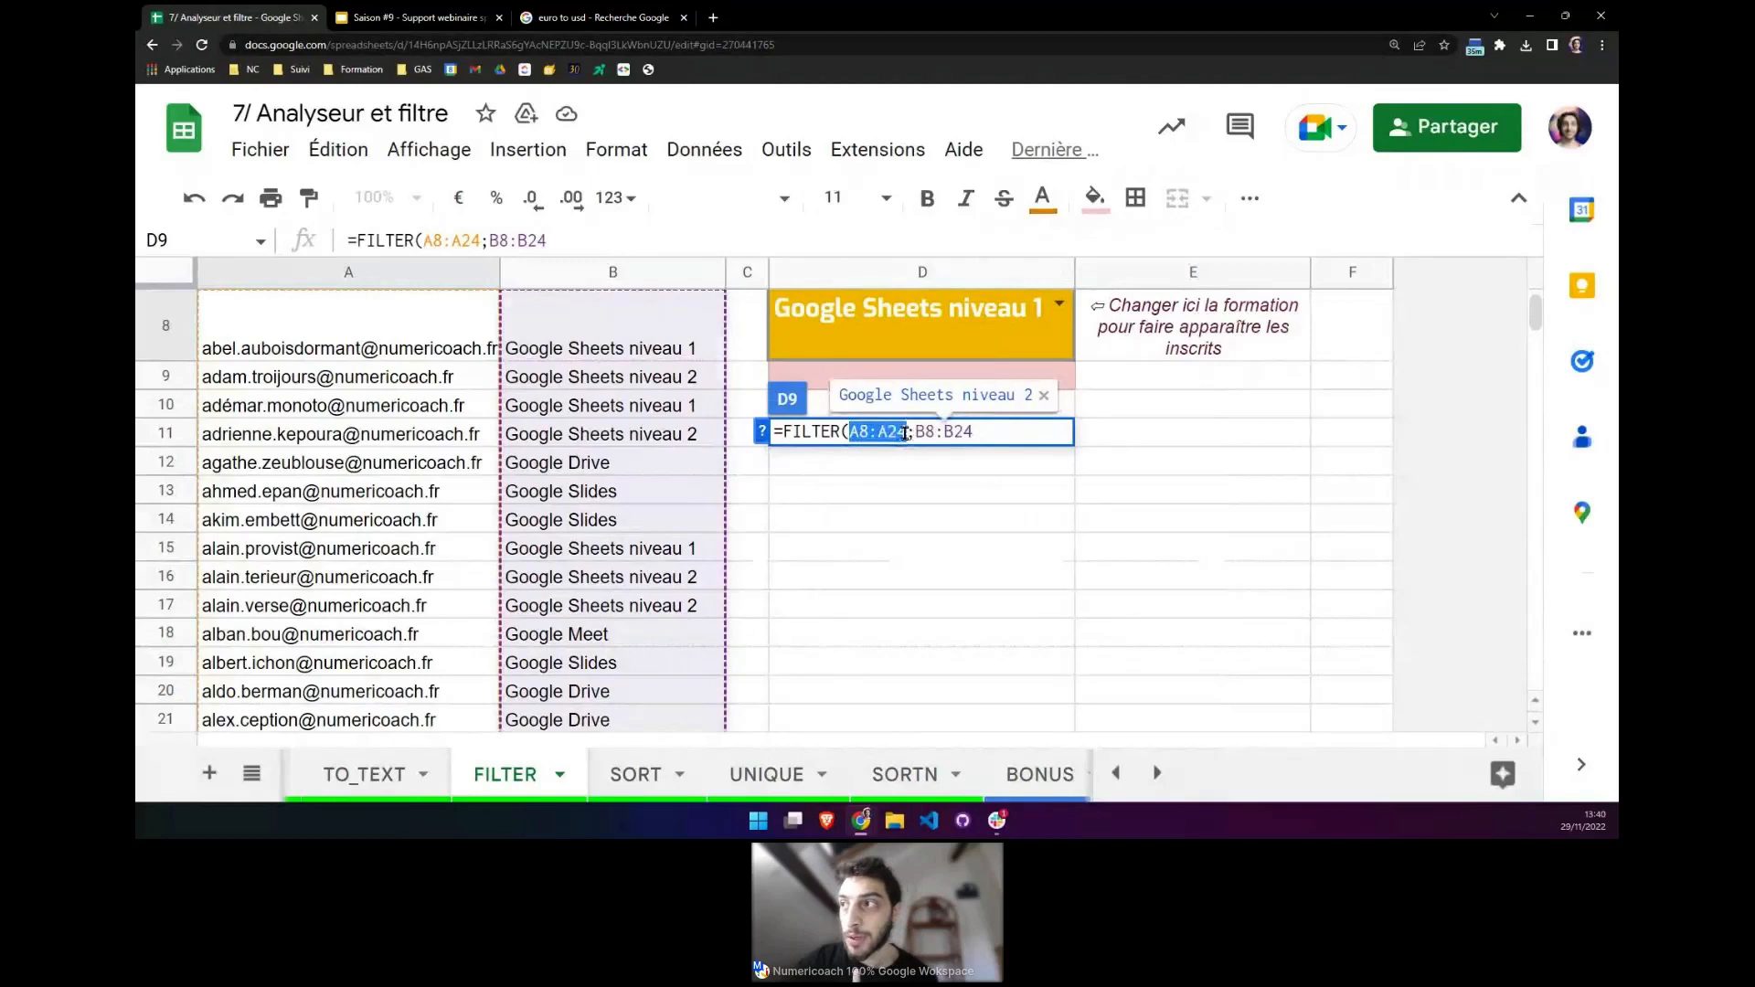
left_click(978, 431)
key("BackSpace")
key("BackSpace")
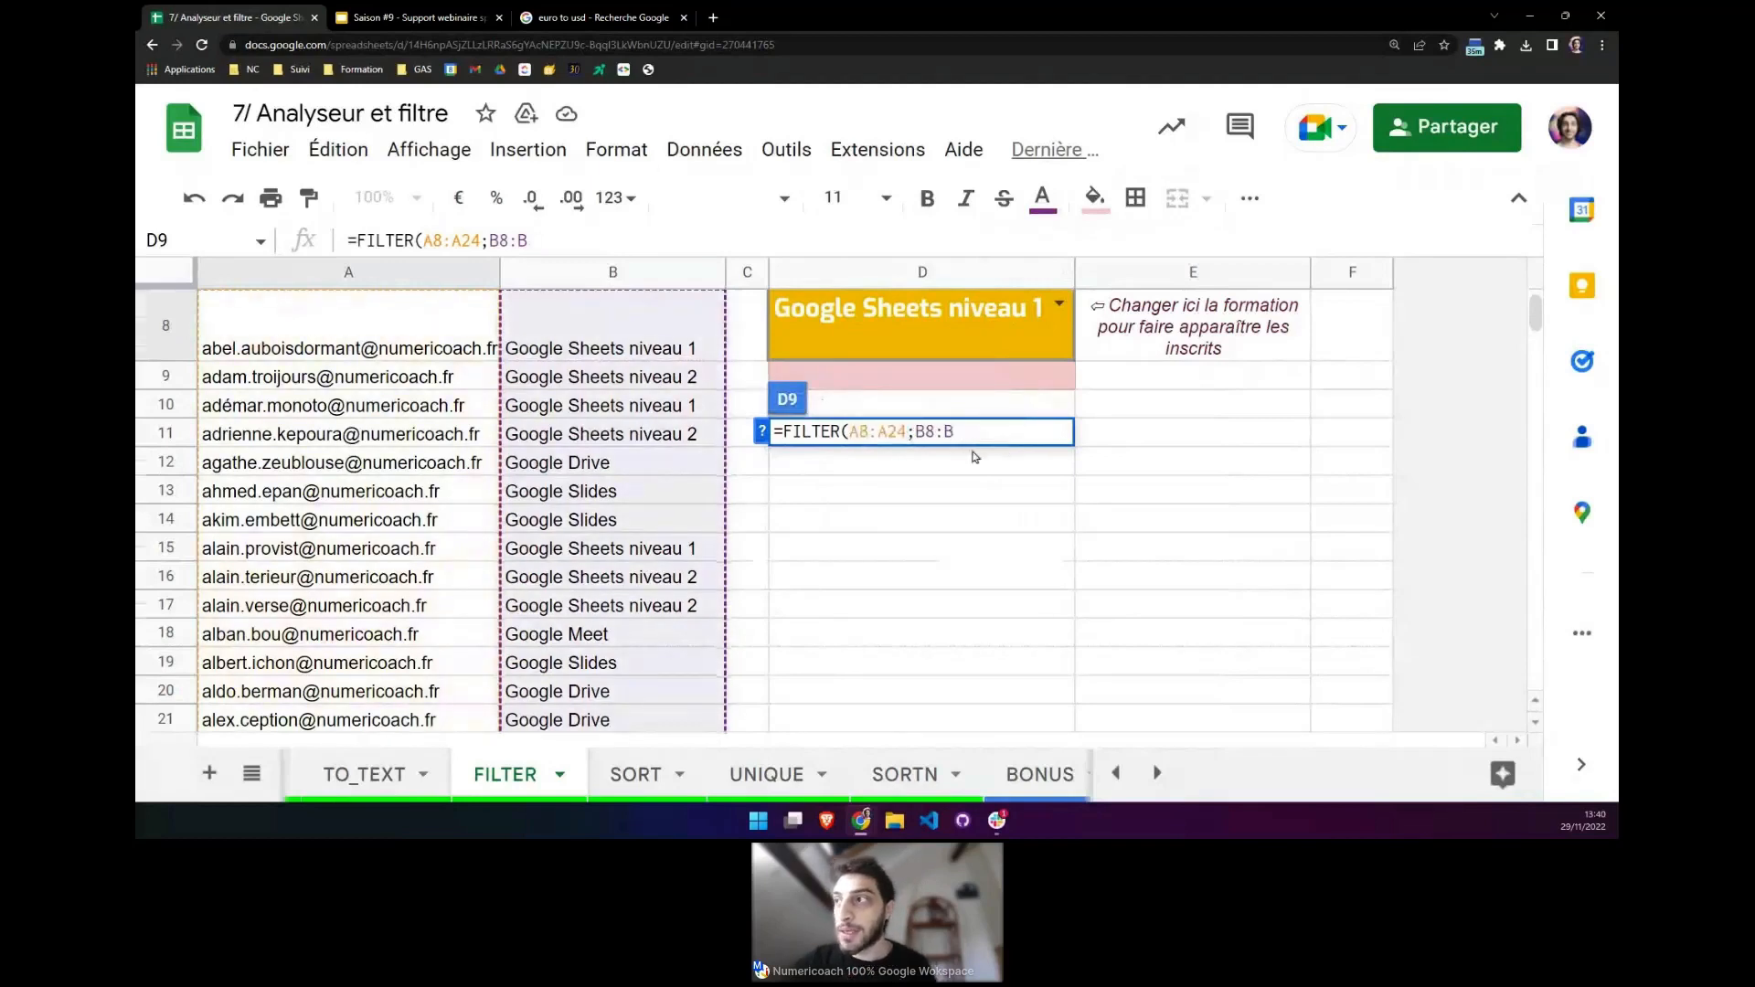
scroll(670, 513, "down", 2)
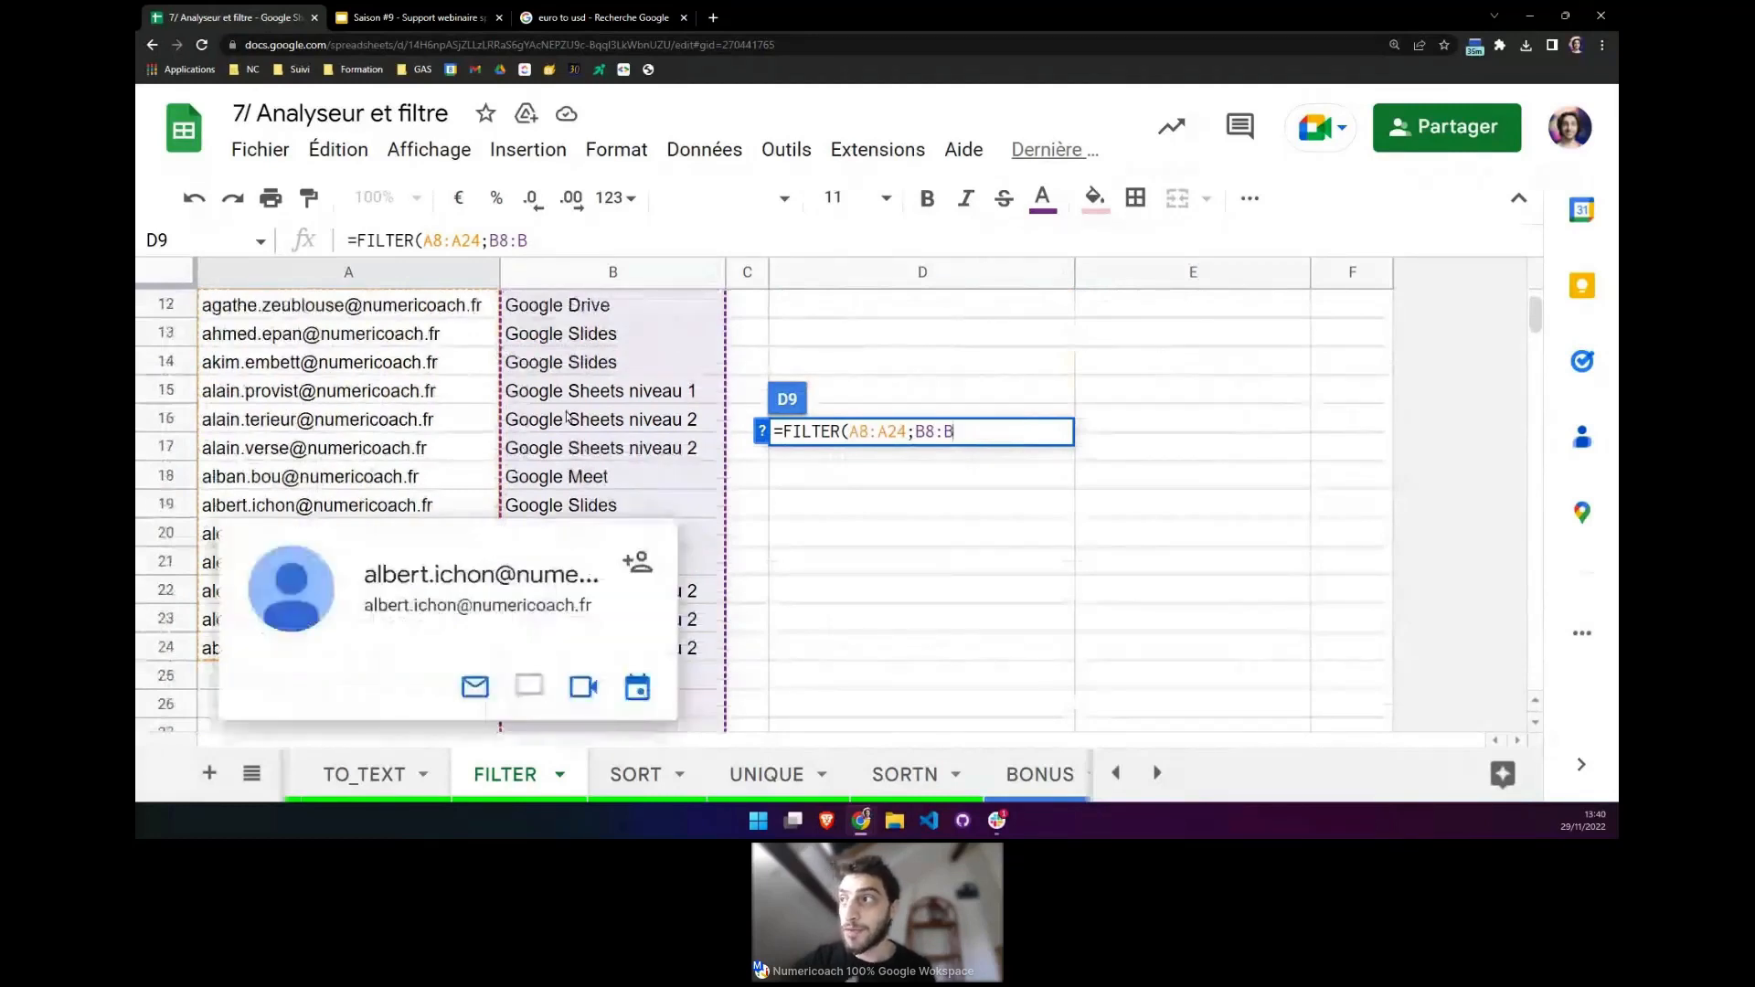
scroll(491, 480, "up", 1)
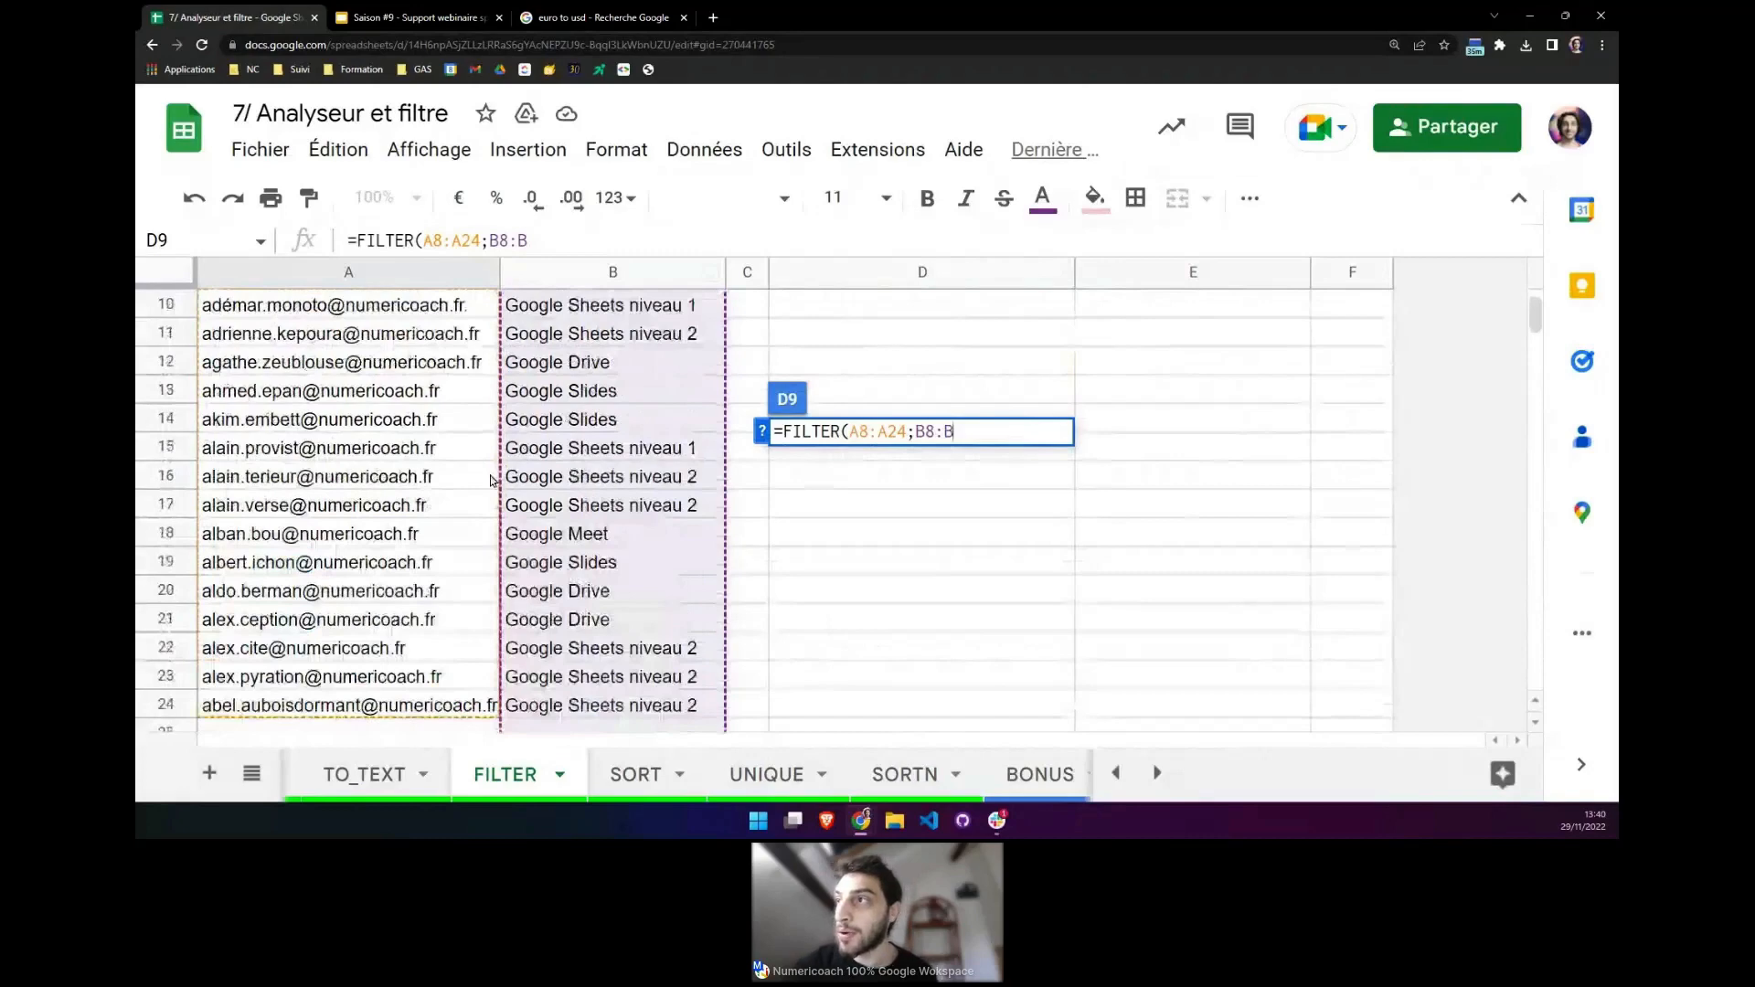
scroll(491, 480, "up", 1)
type("24")
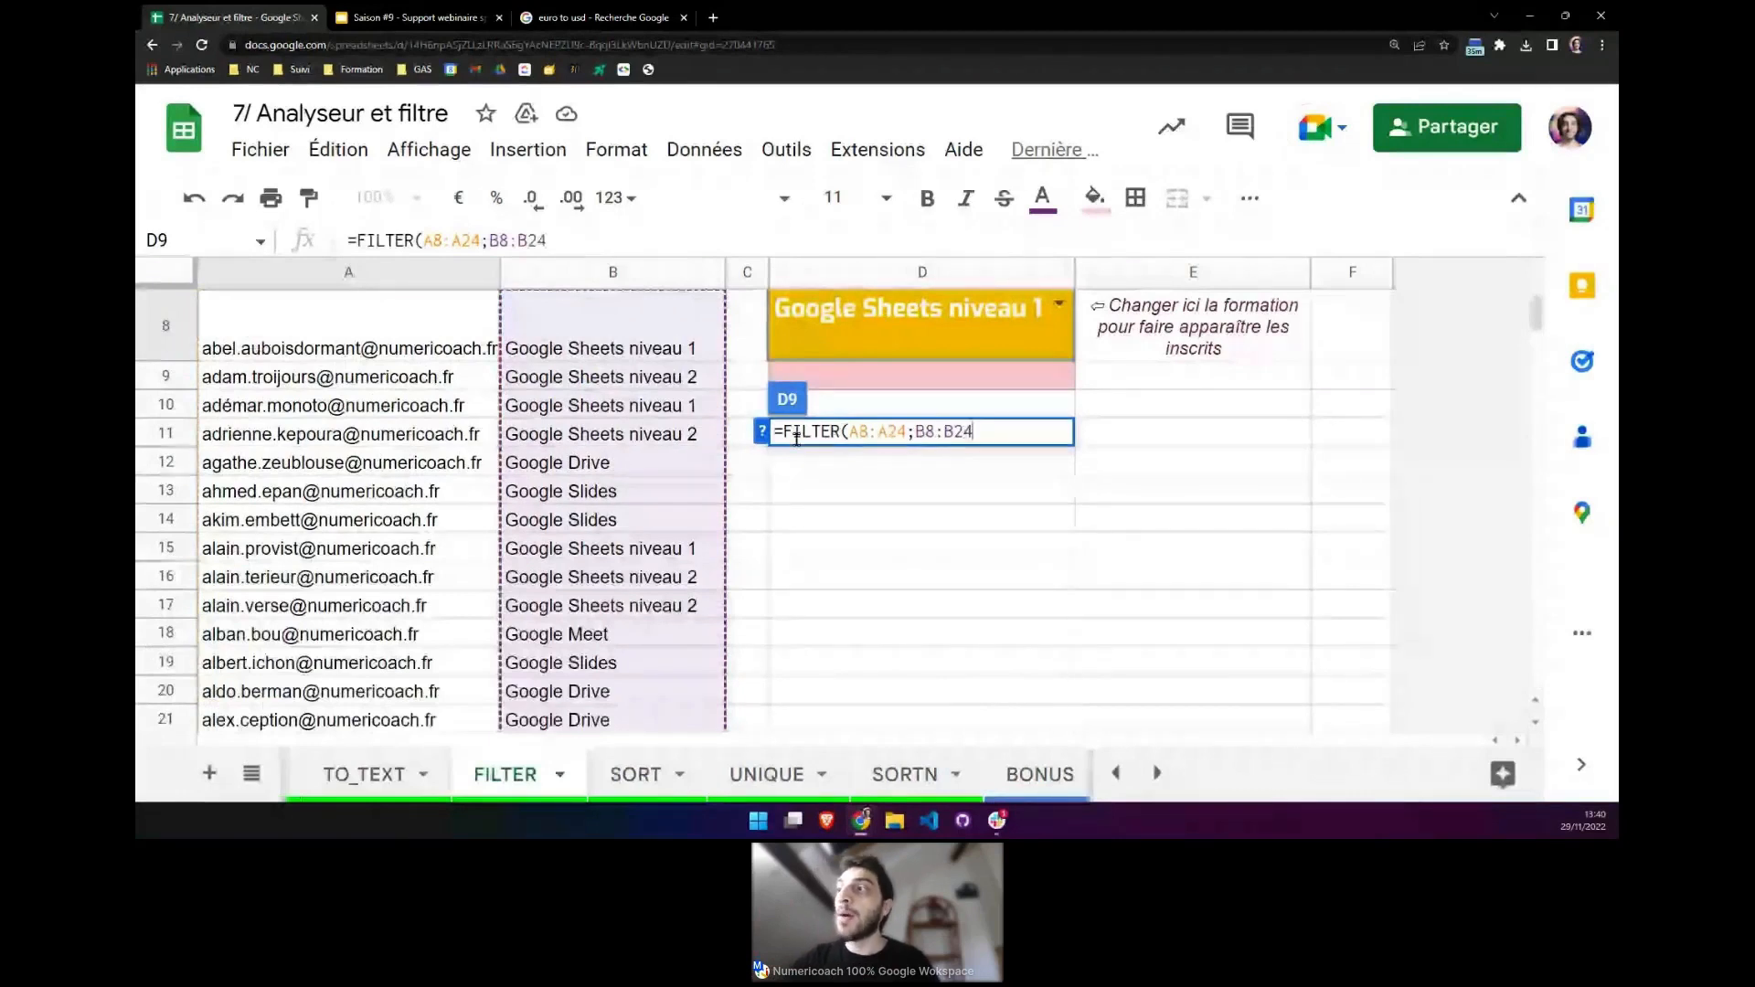
Complete the FILTER formula in D9 with the condition B8:B24=D8, and check the filtered entries against the training column.
left_click(762, 432)
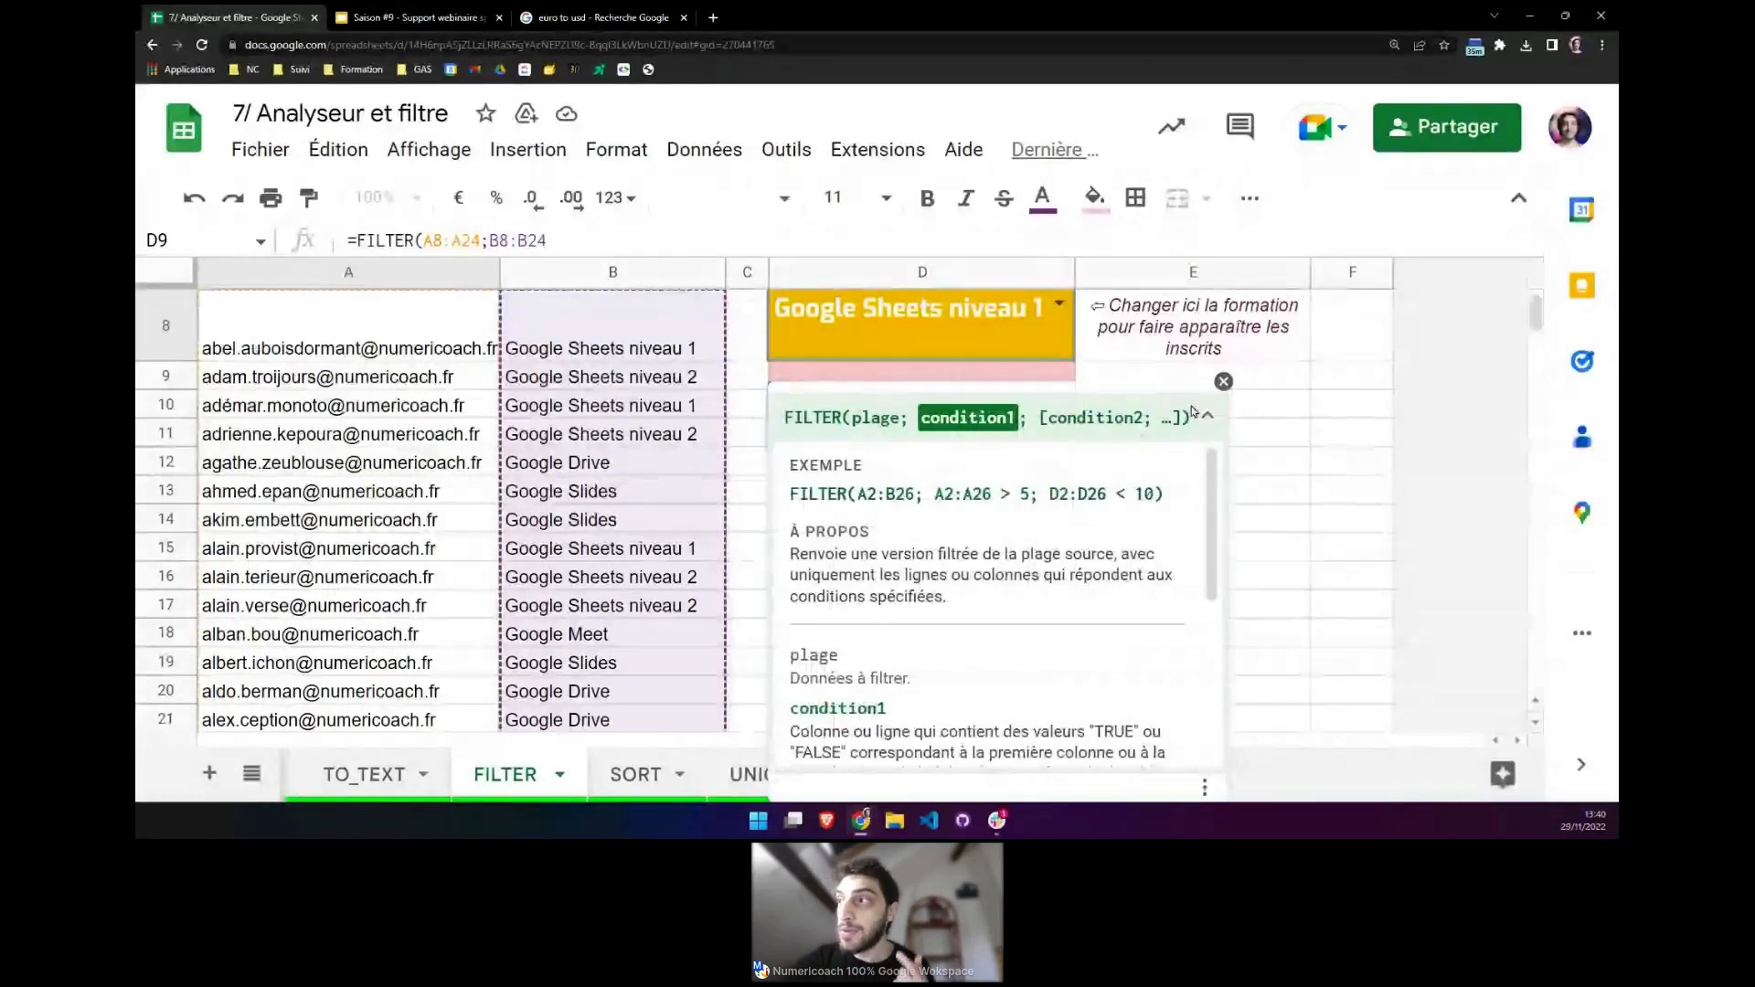
left_click(1223, 382)
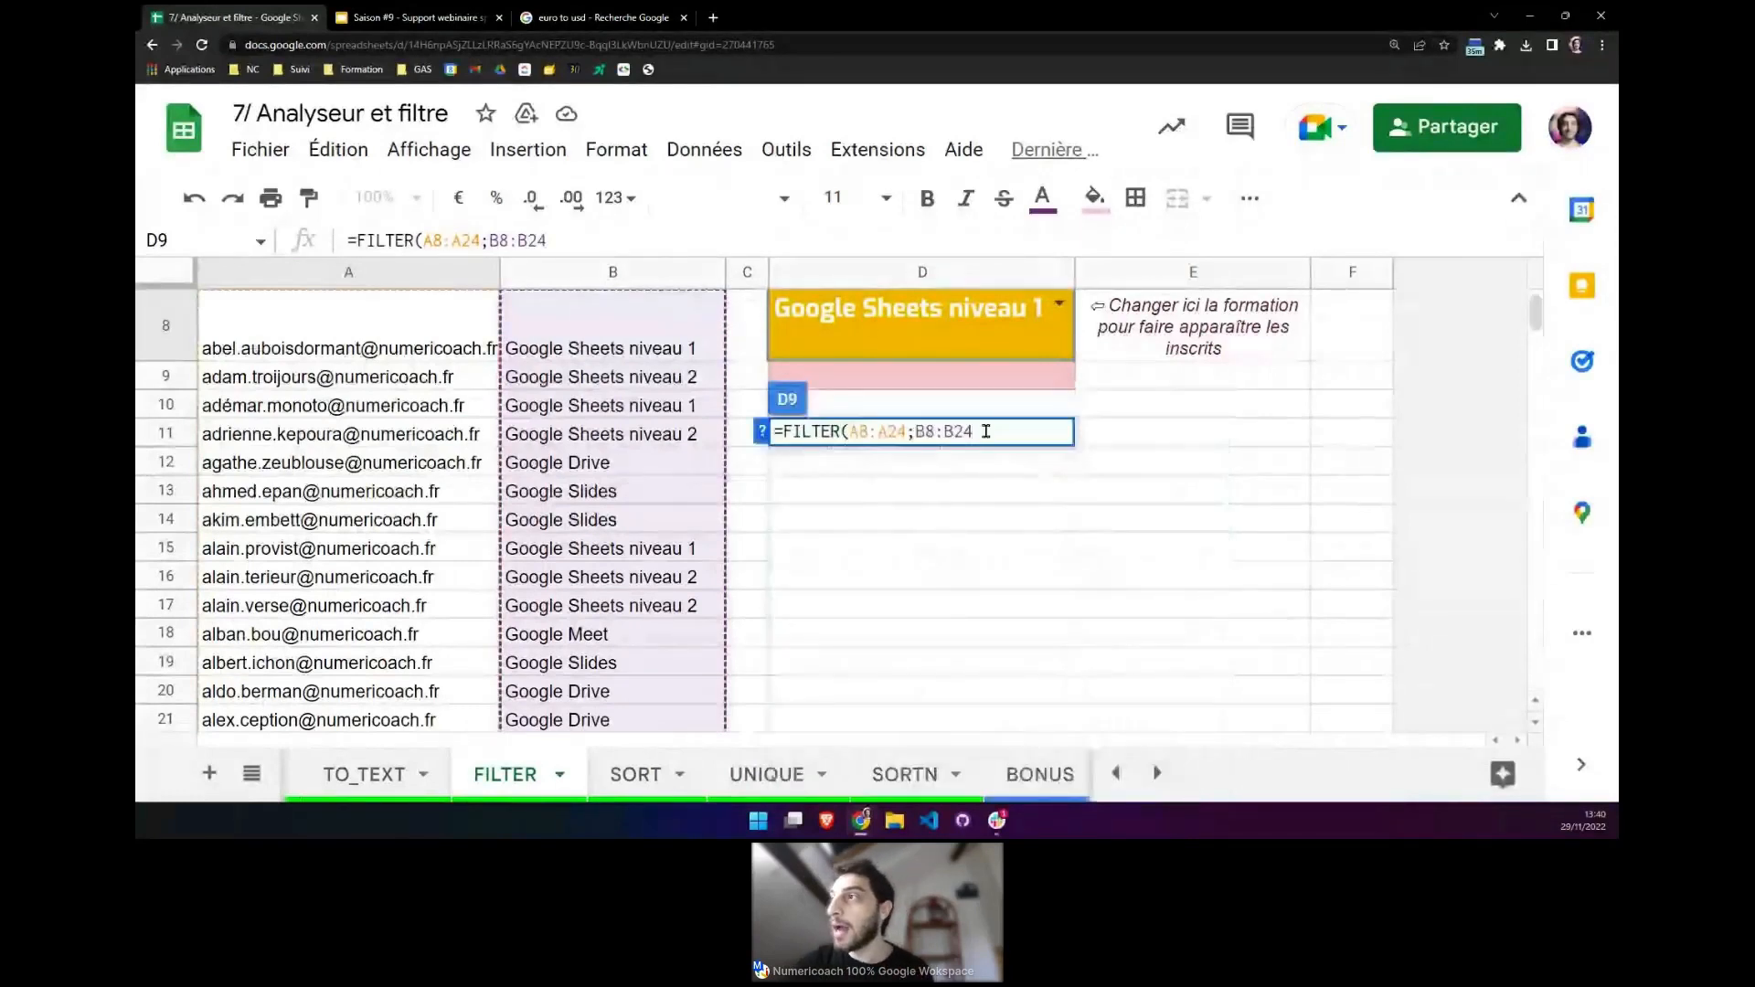
type("=")
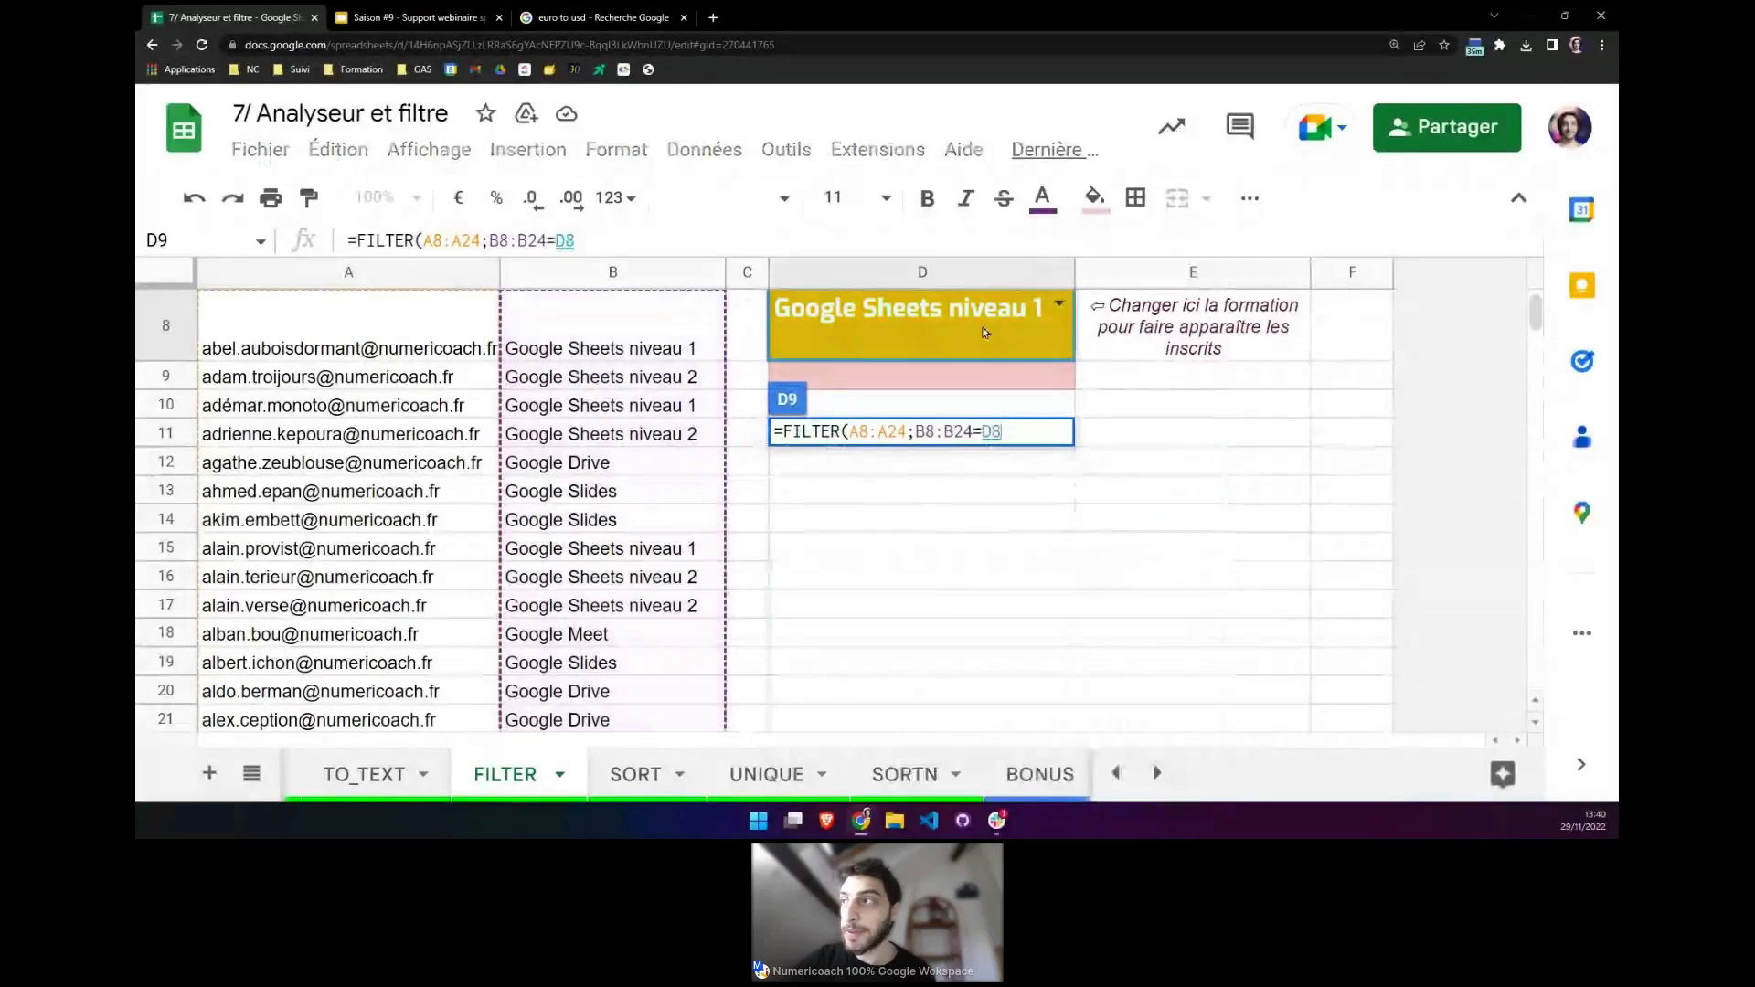
type("D8")
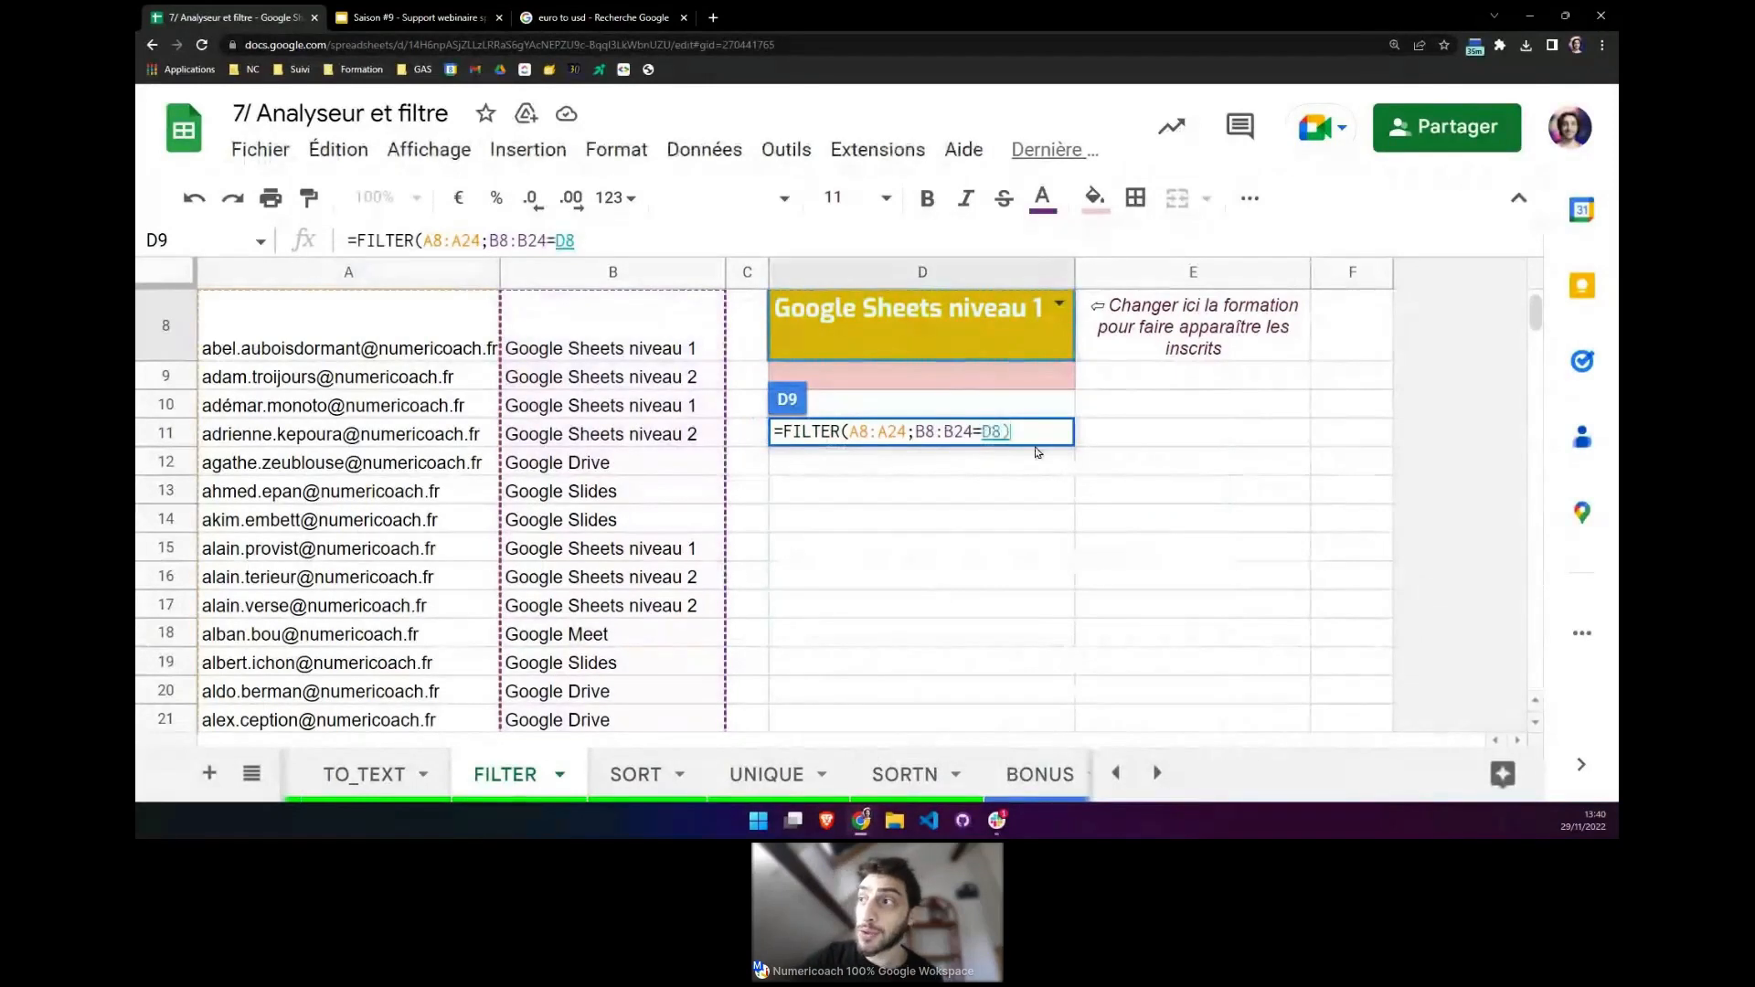
type(")")
key("Return")
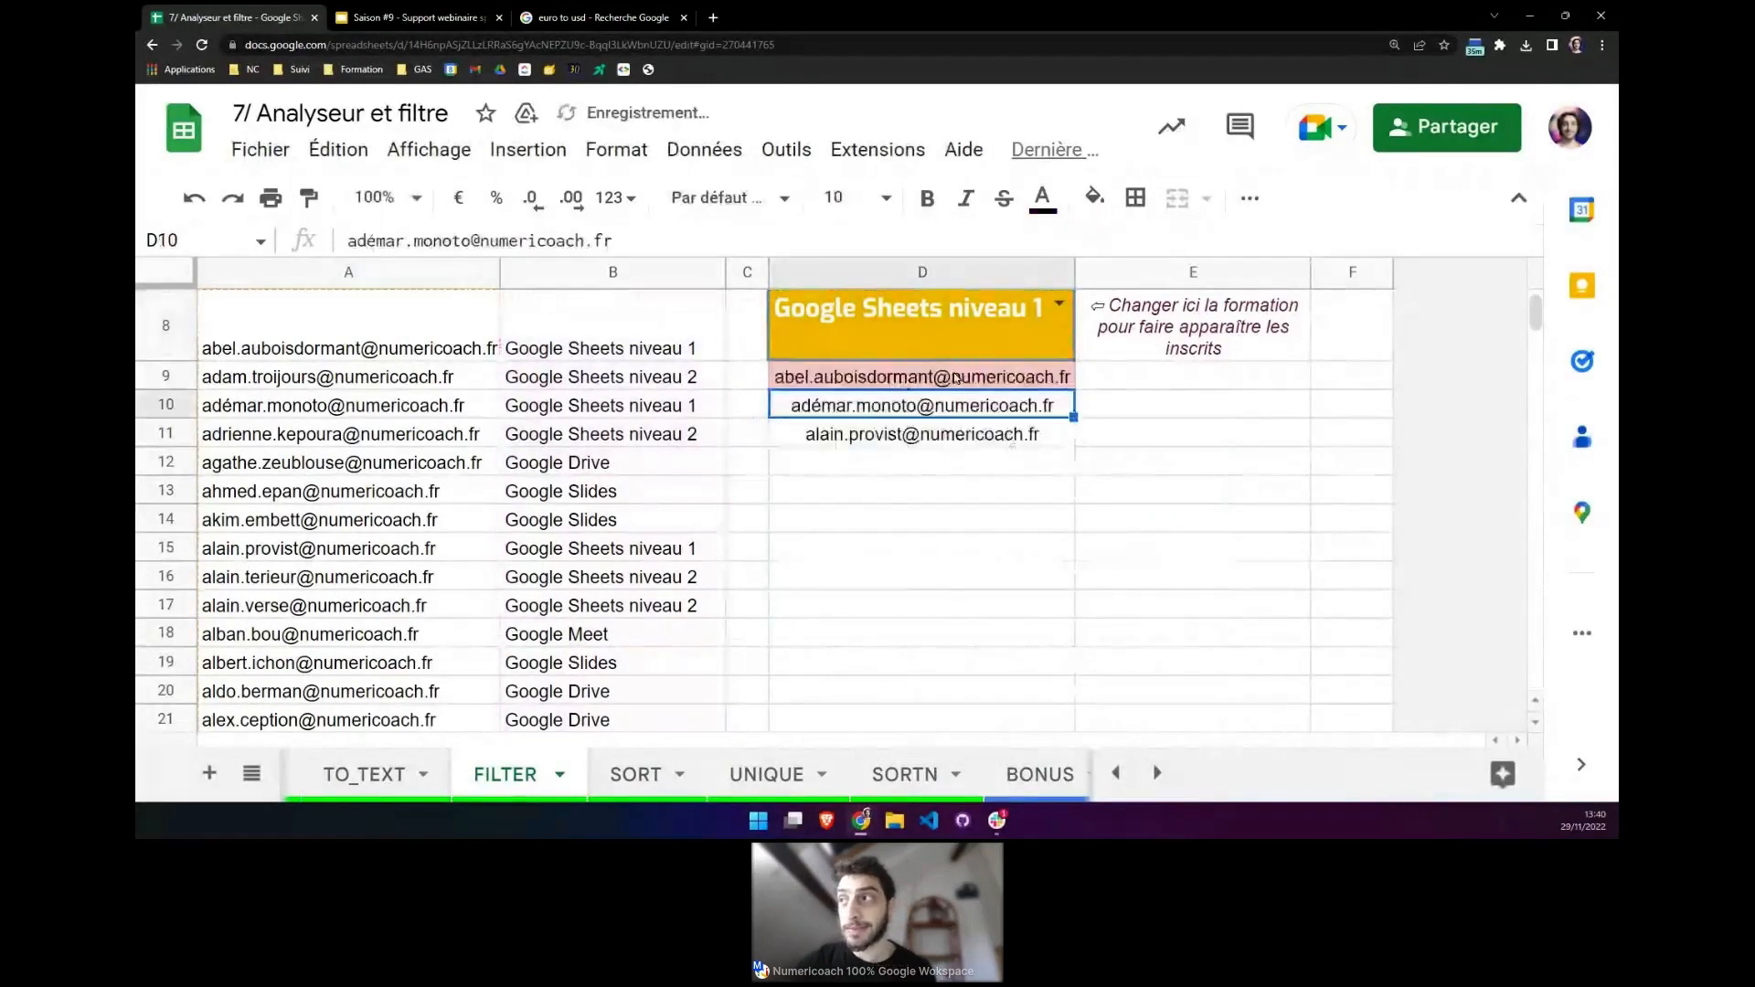
left_click(955, 378)
left_click(850, 413)
left_click(830, 433)
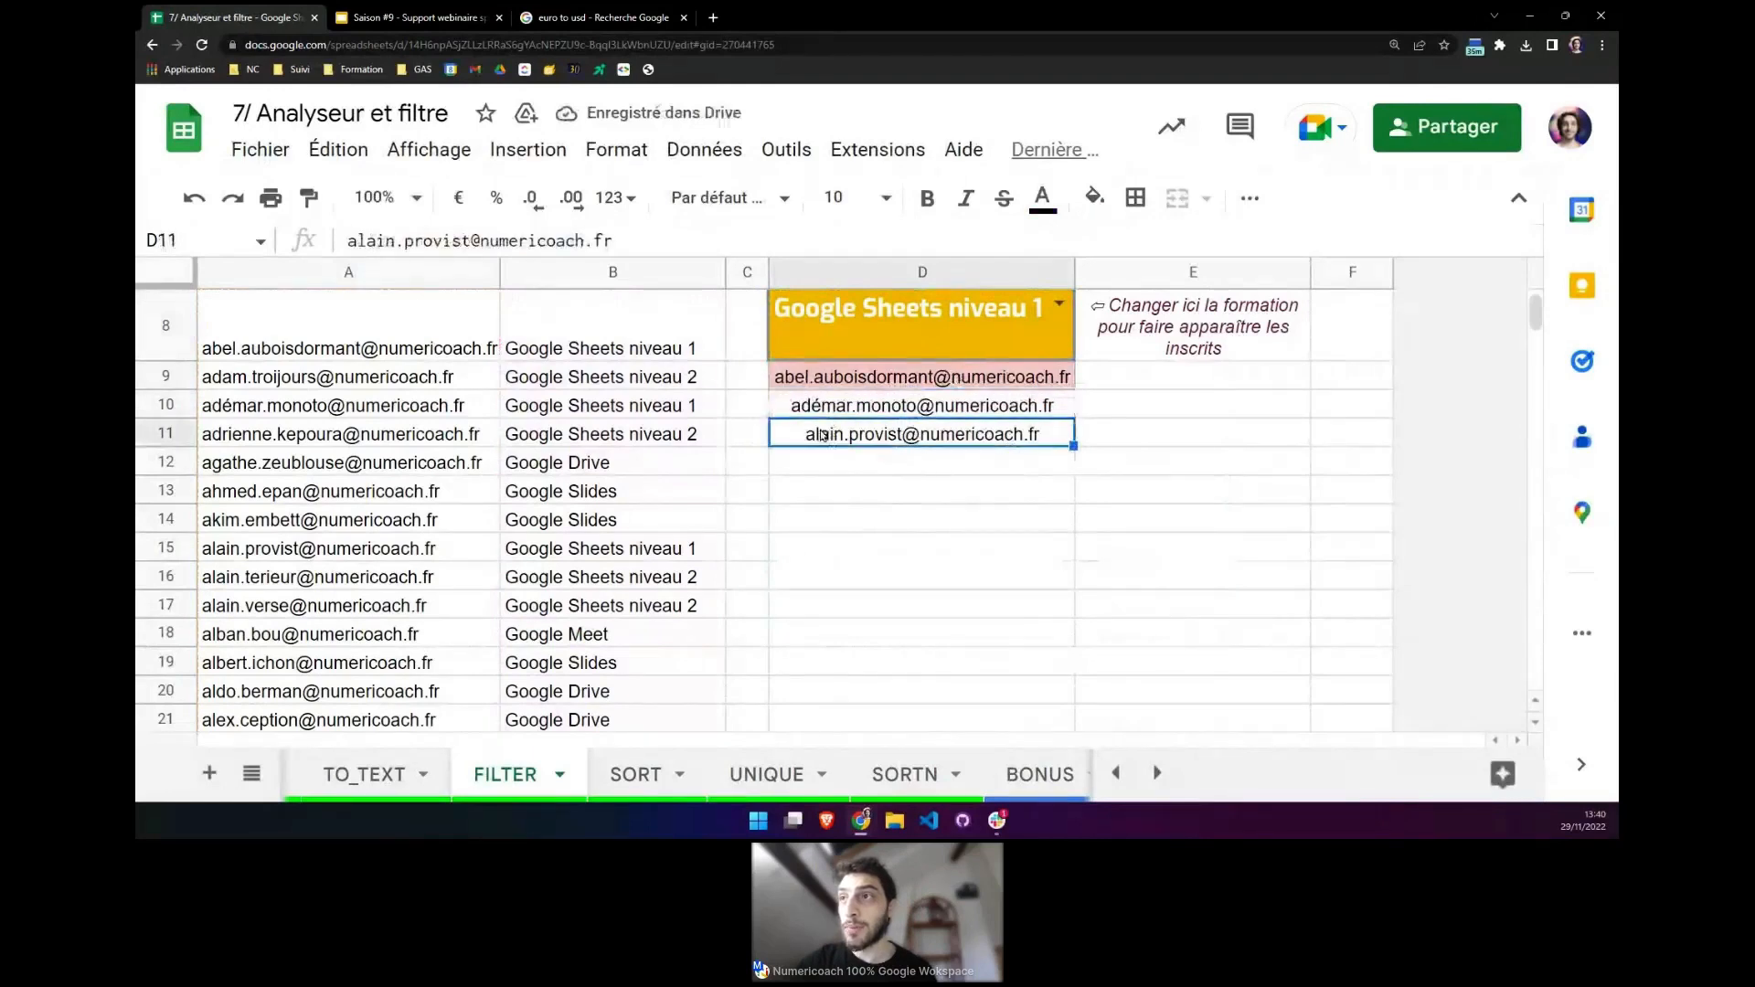
left_click(579, 413)
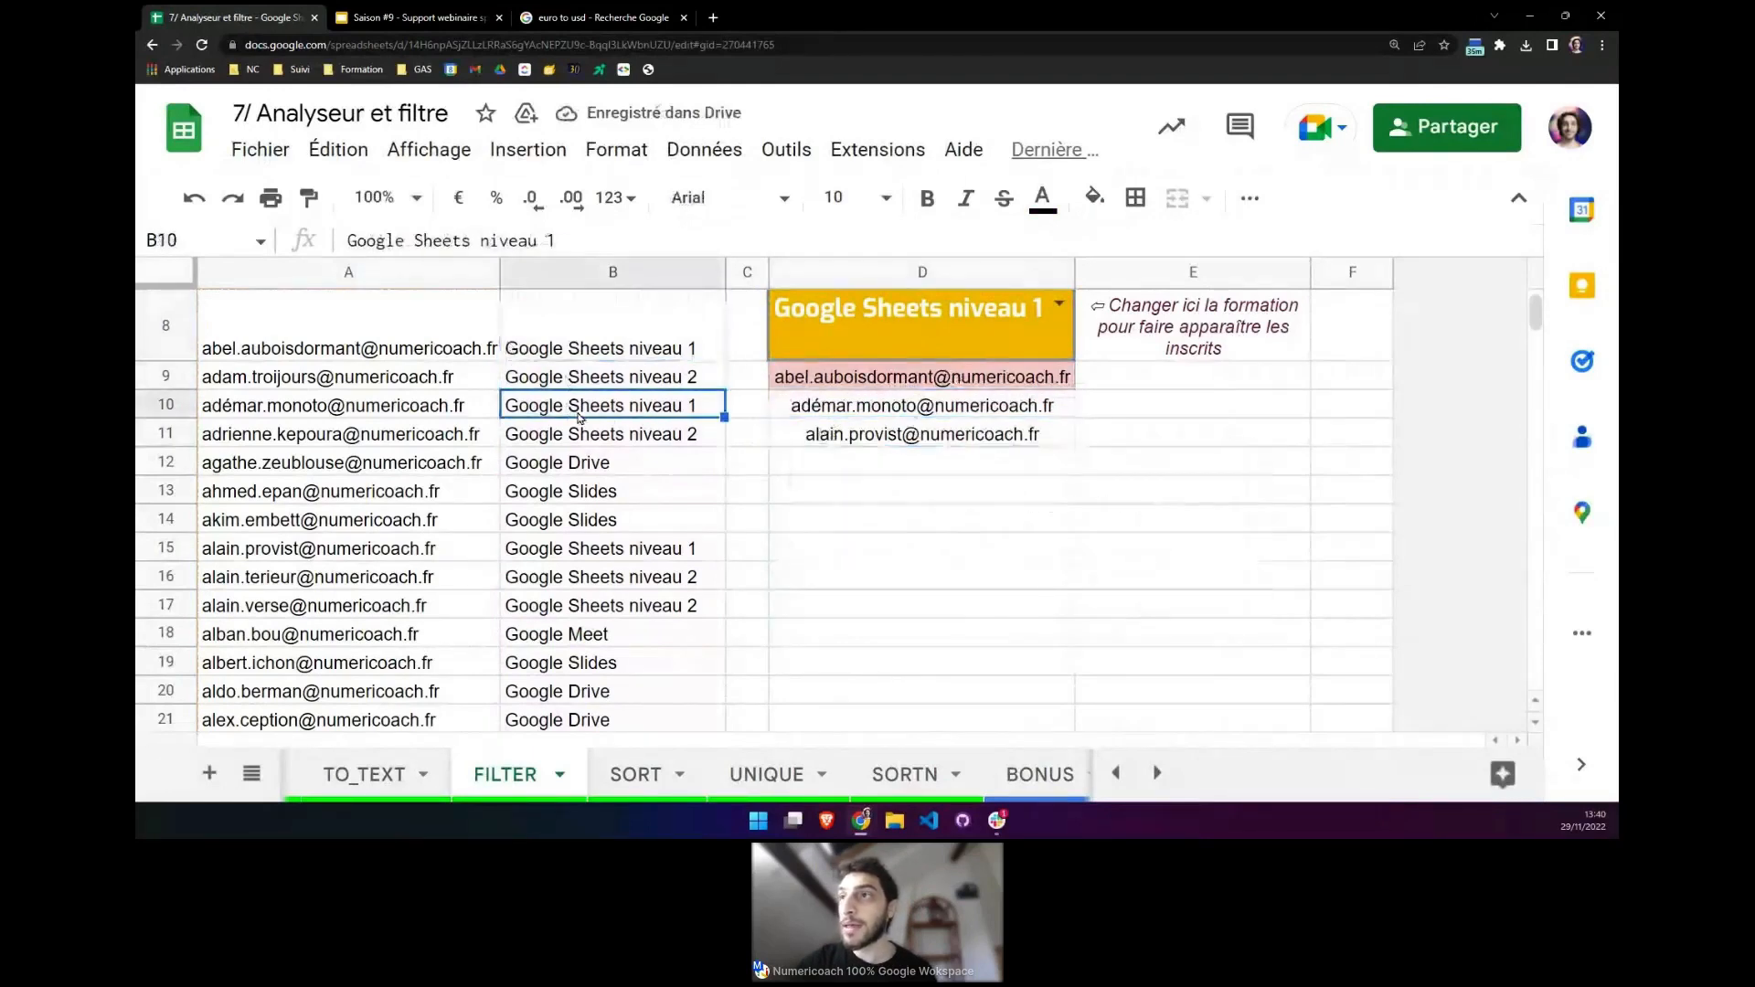
Switch the training selected in D8 to Google Sheets niveau 2 and finally to Google Drive.
left_click(1057, 309)
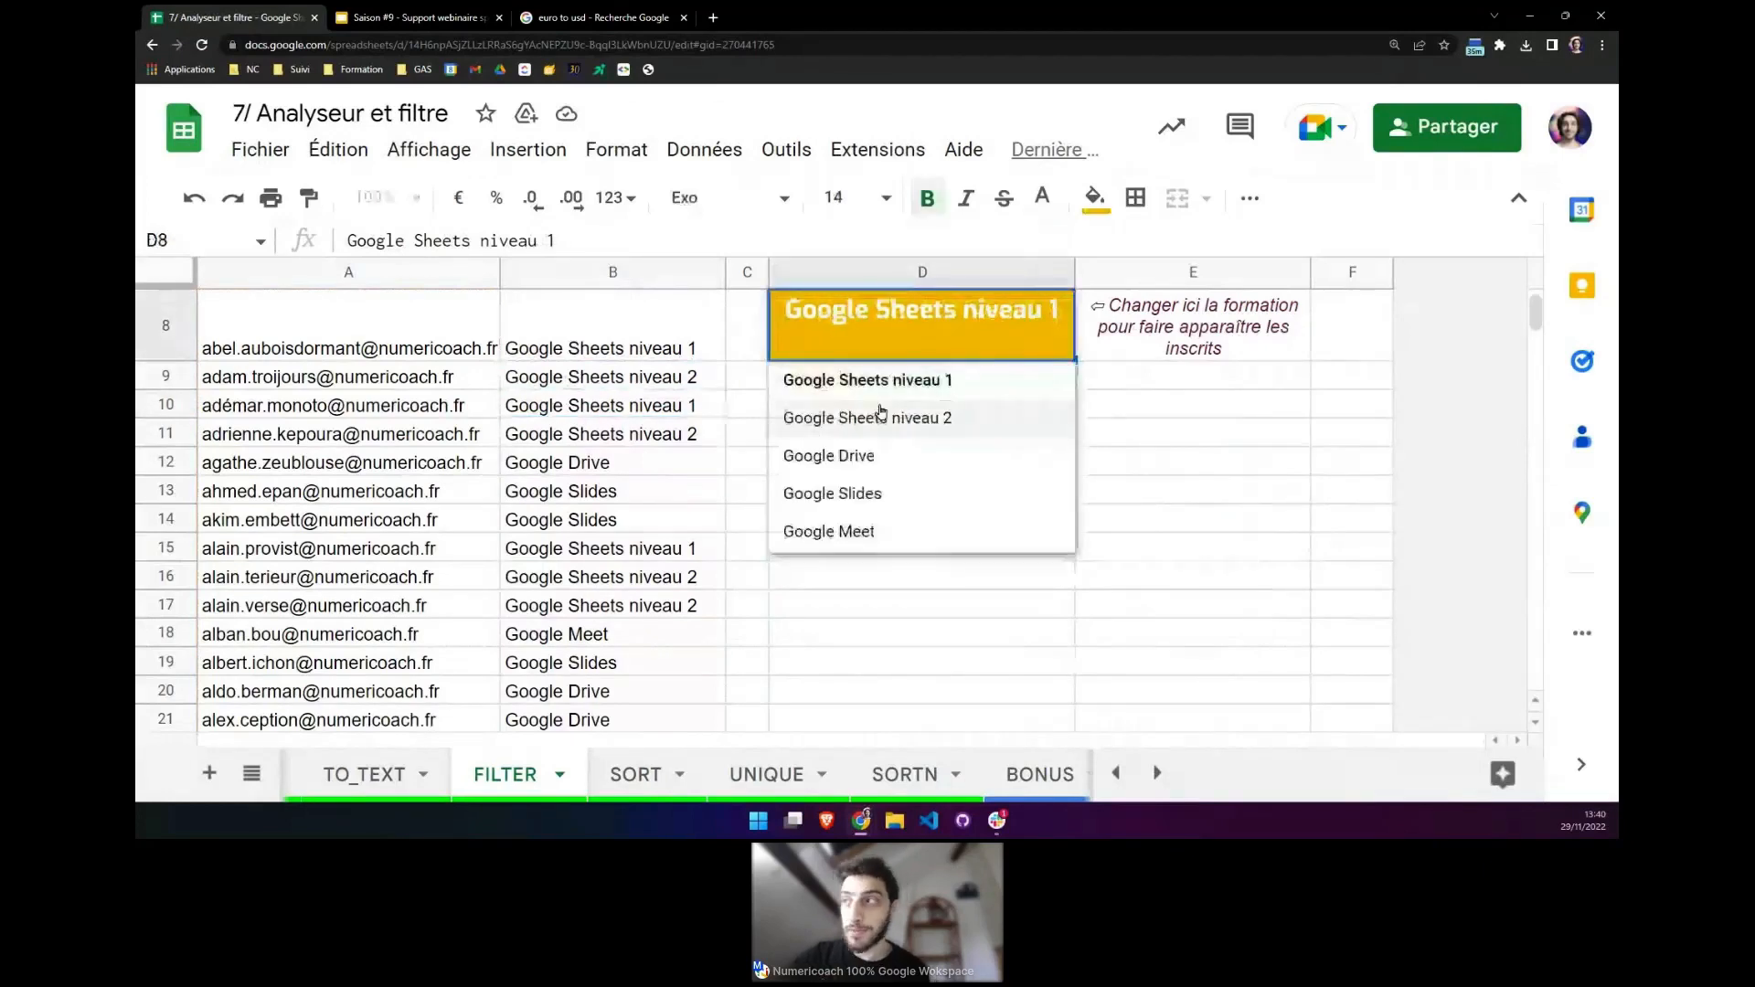
left_click(877, 414)
mouse_move(906, 546)
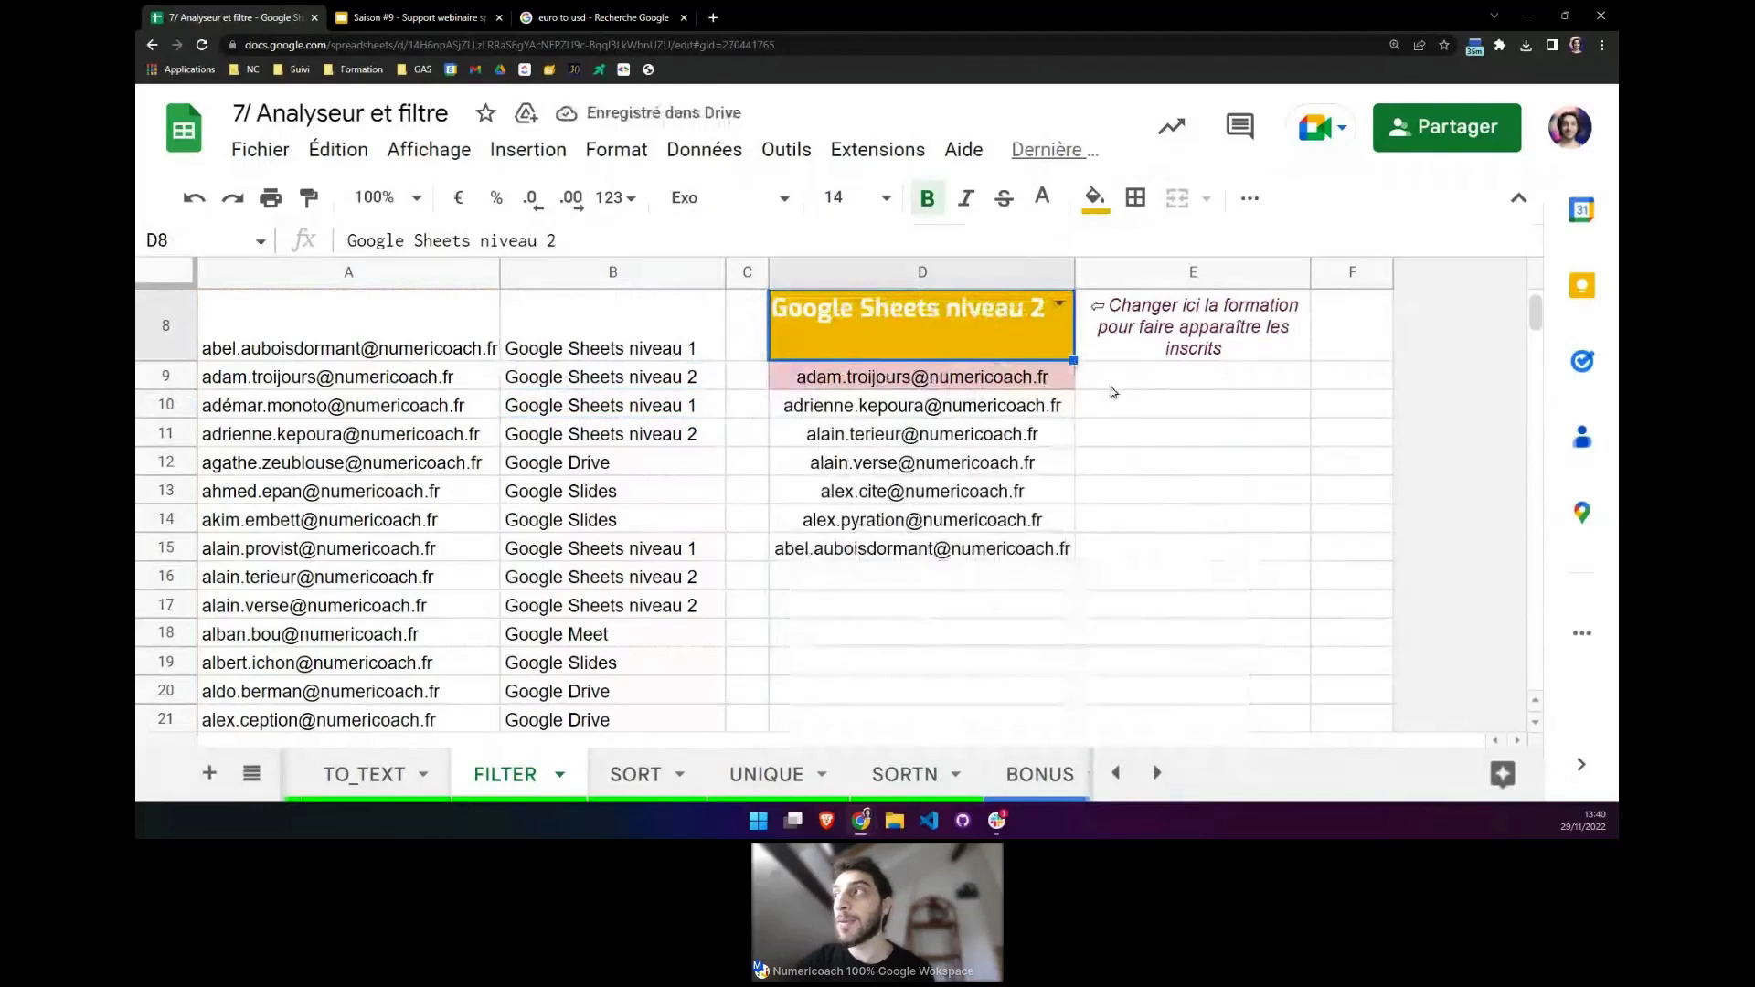
left_click(1059, 304)
left_click(985, 453)
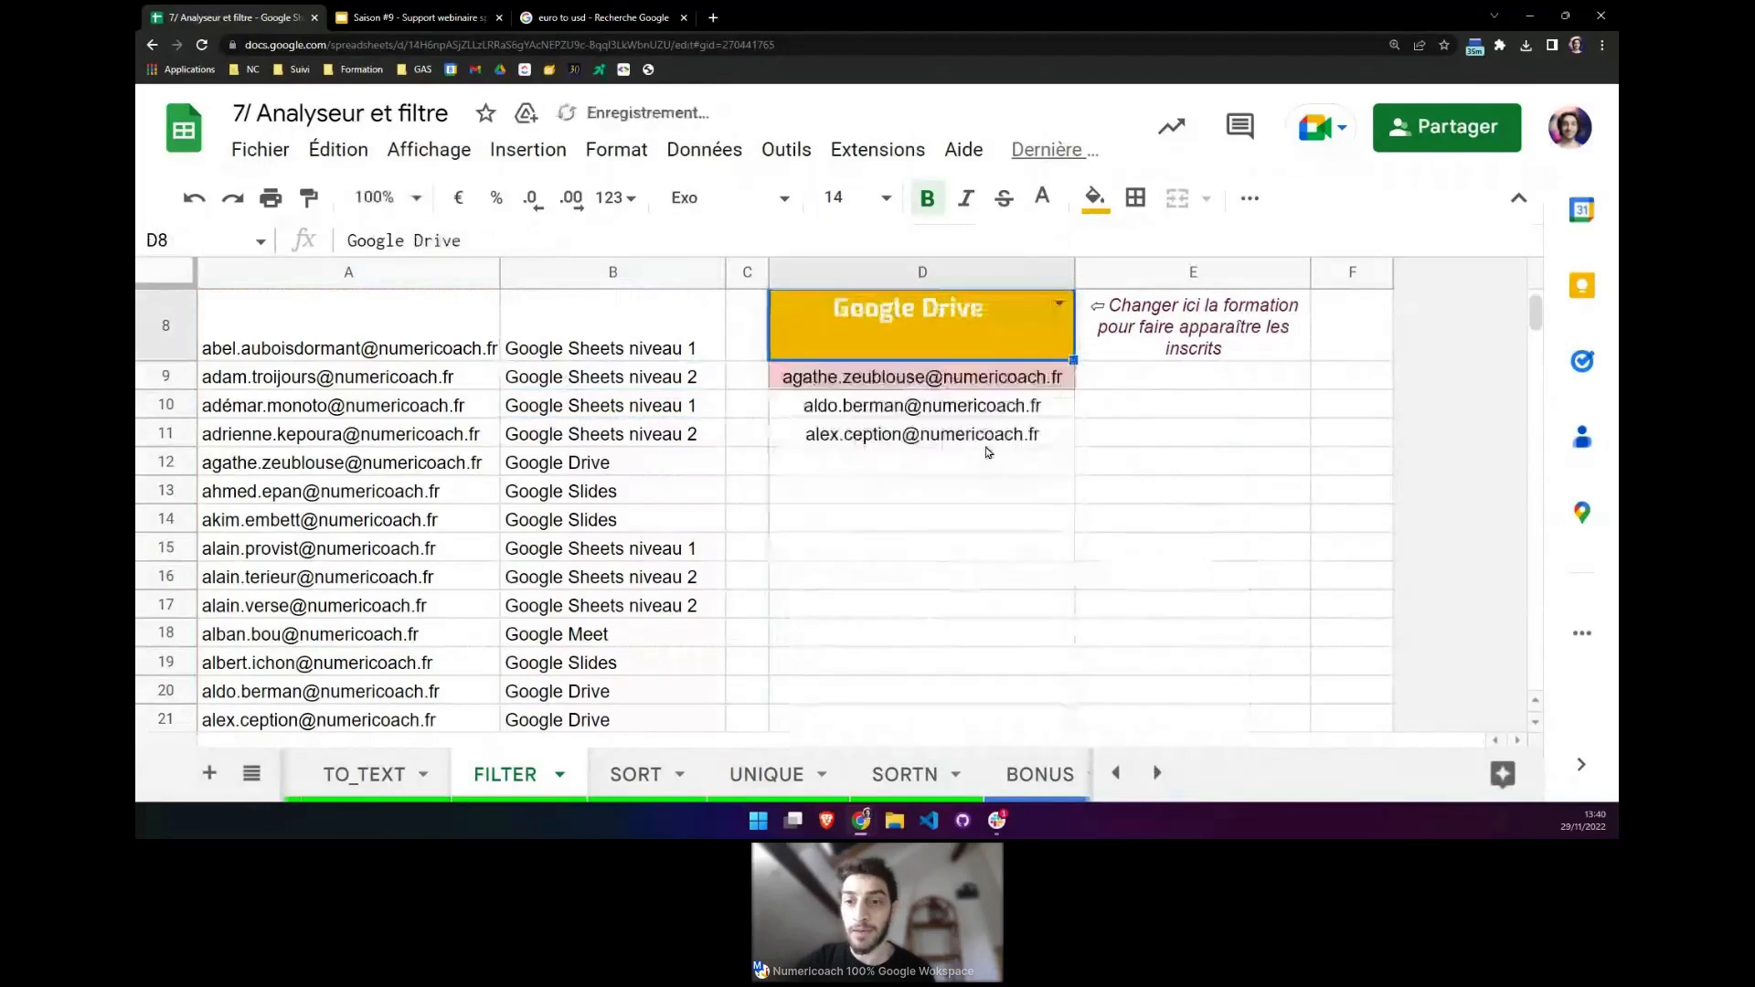
Make the source range of the FILTER formula in D9 open-ended as A8:A and enter the formula.
left_click(912, 379)
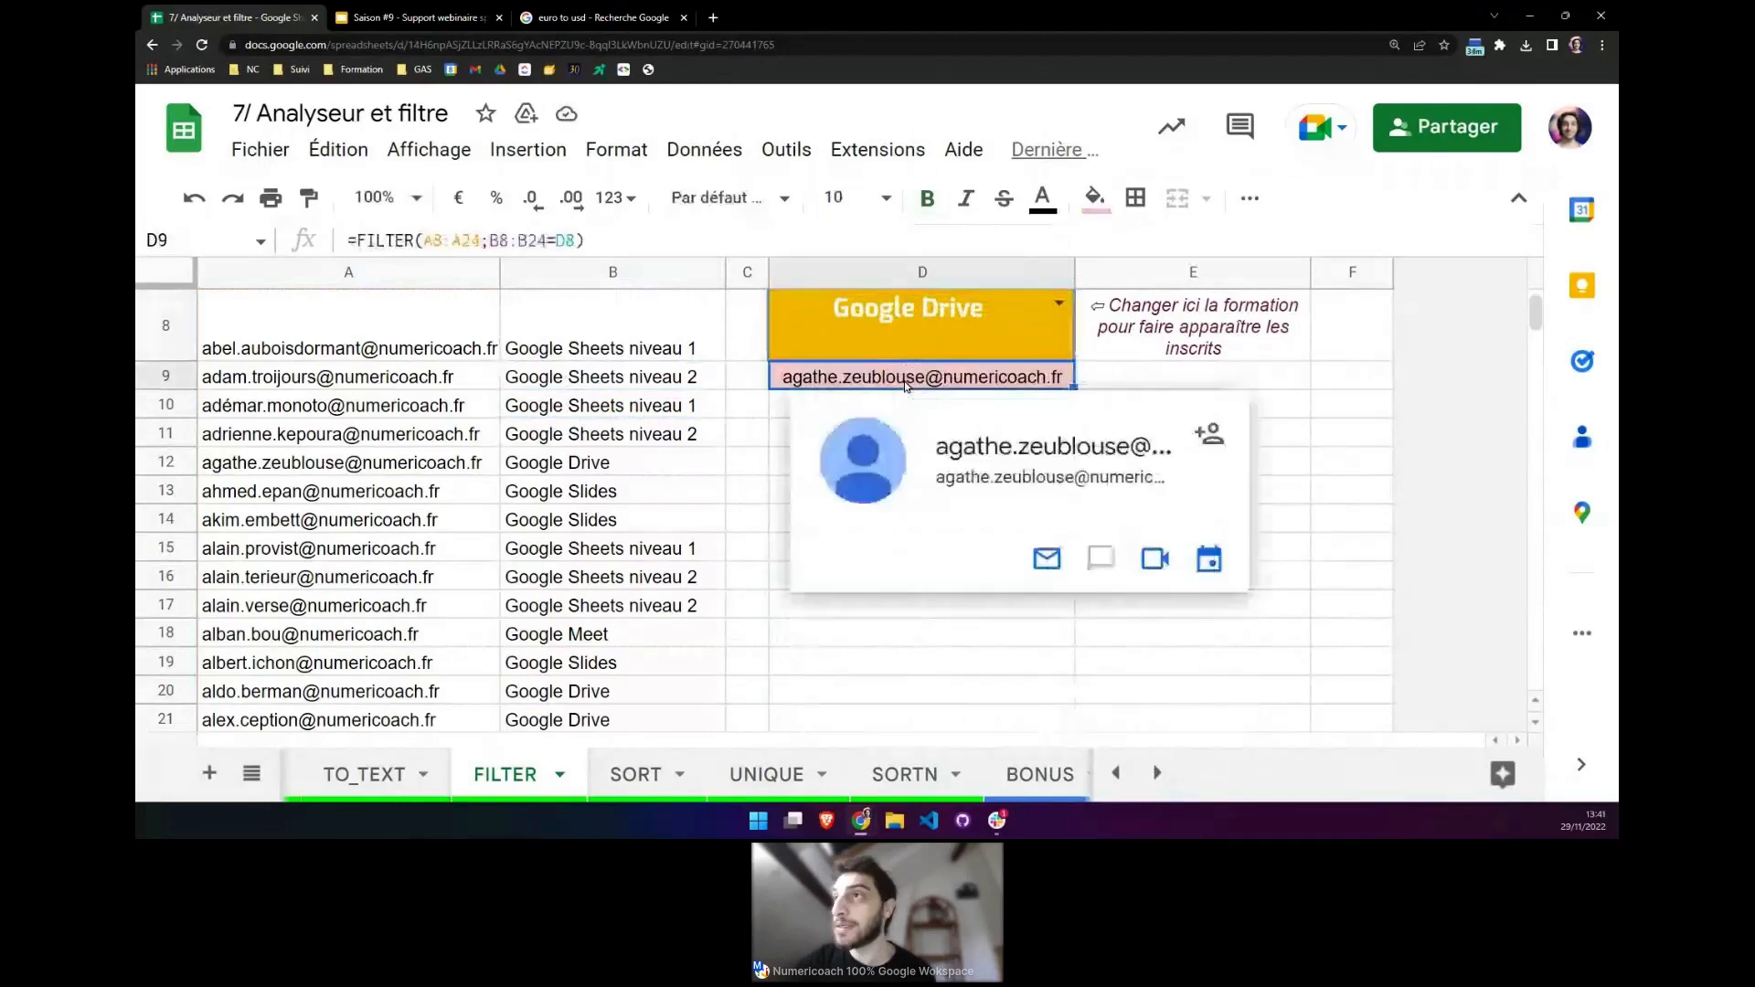
left_click_drag(462, 240, 479, 239)
key("BackSpace")
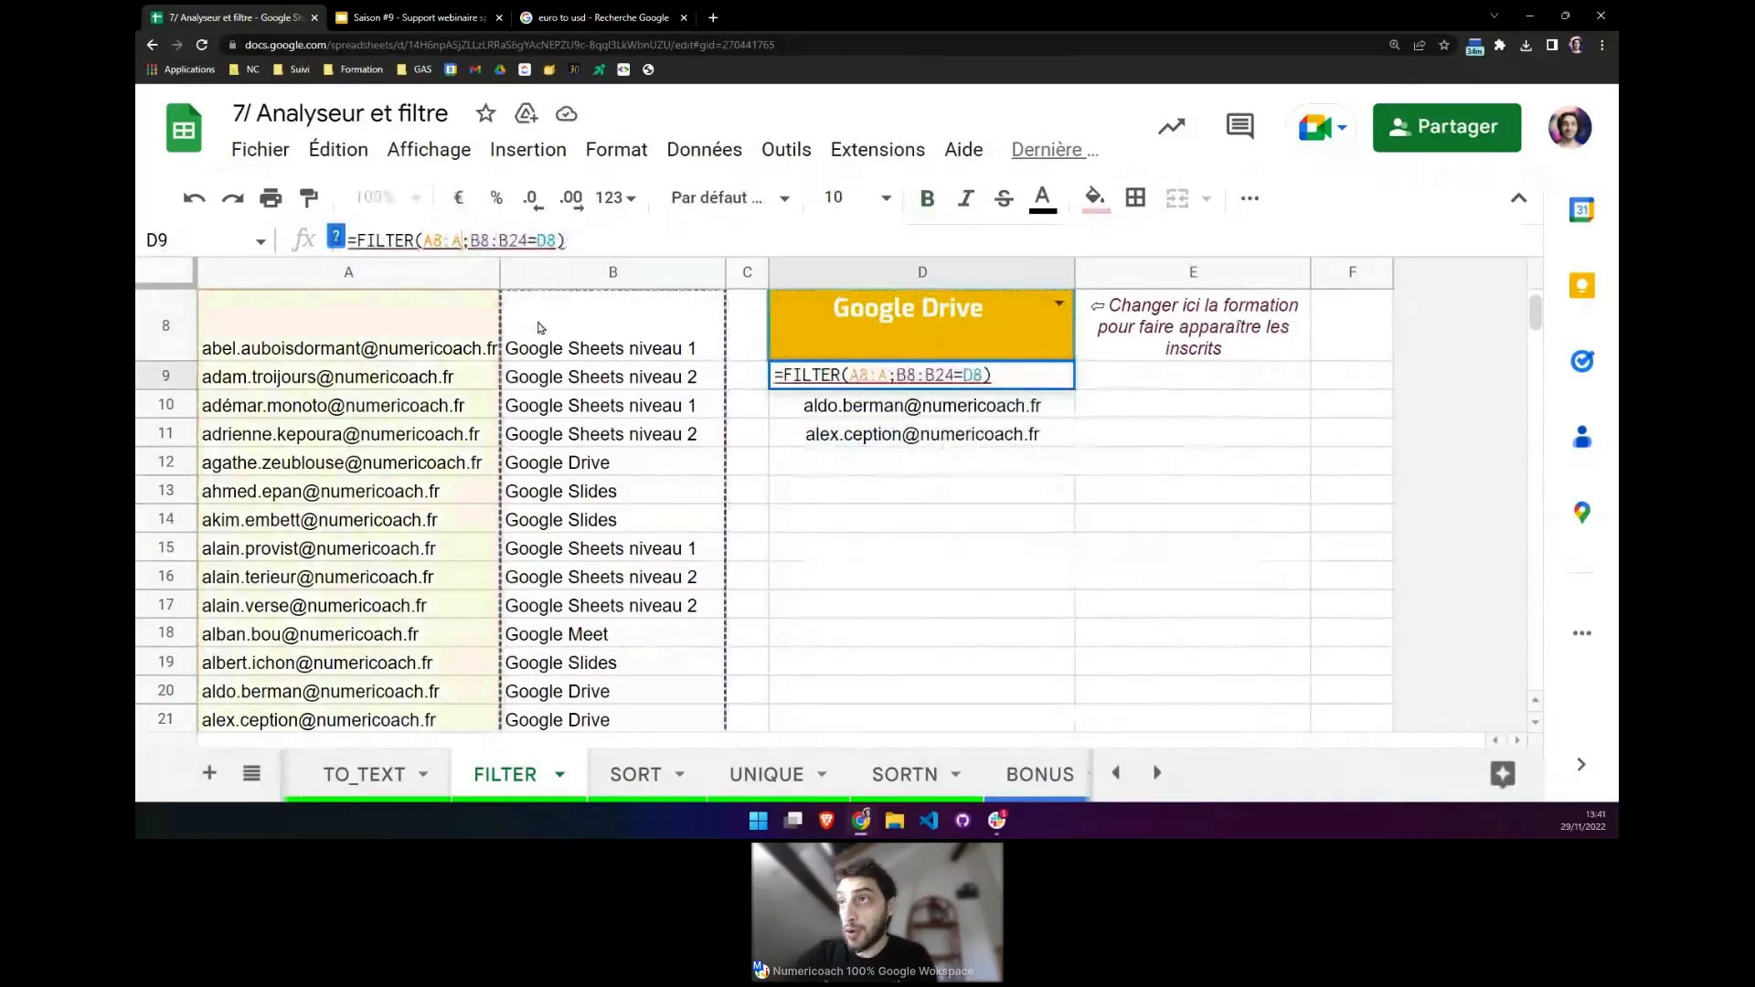
double_click(516, 240)
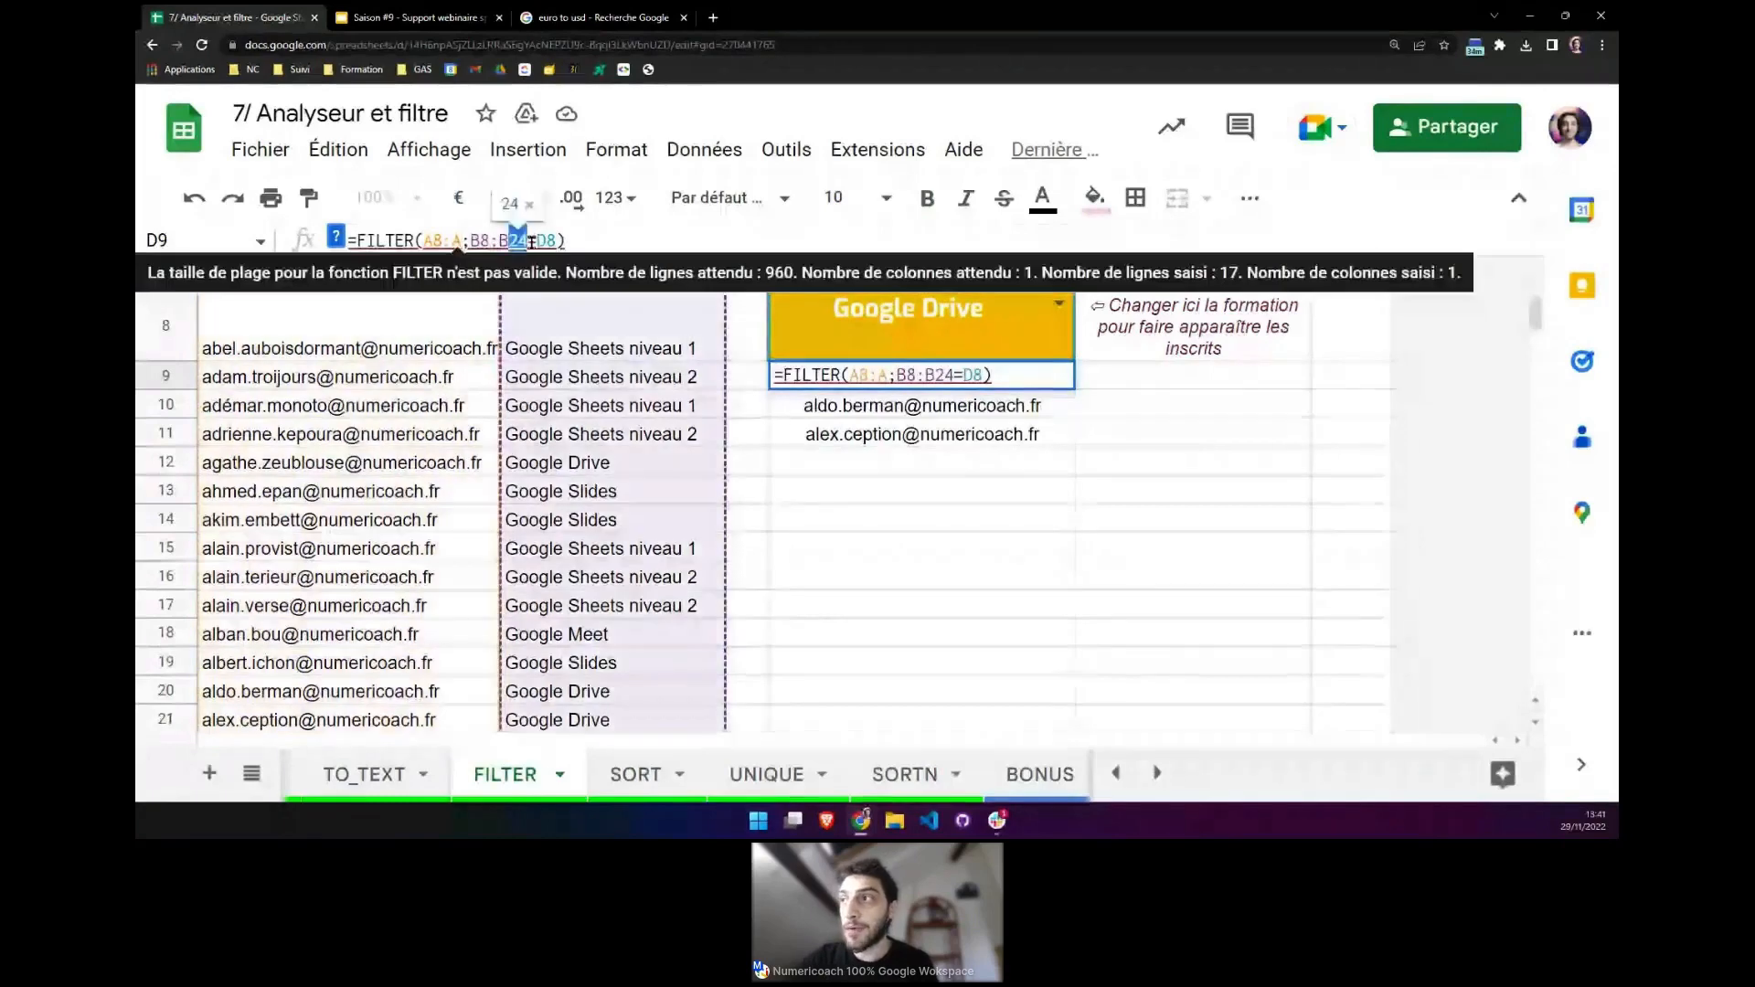
left_click(1009, 376)
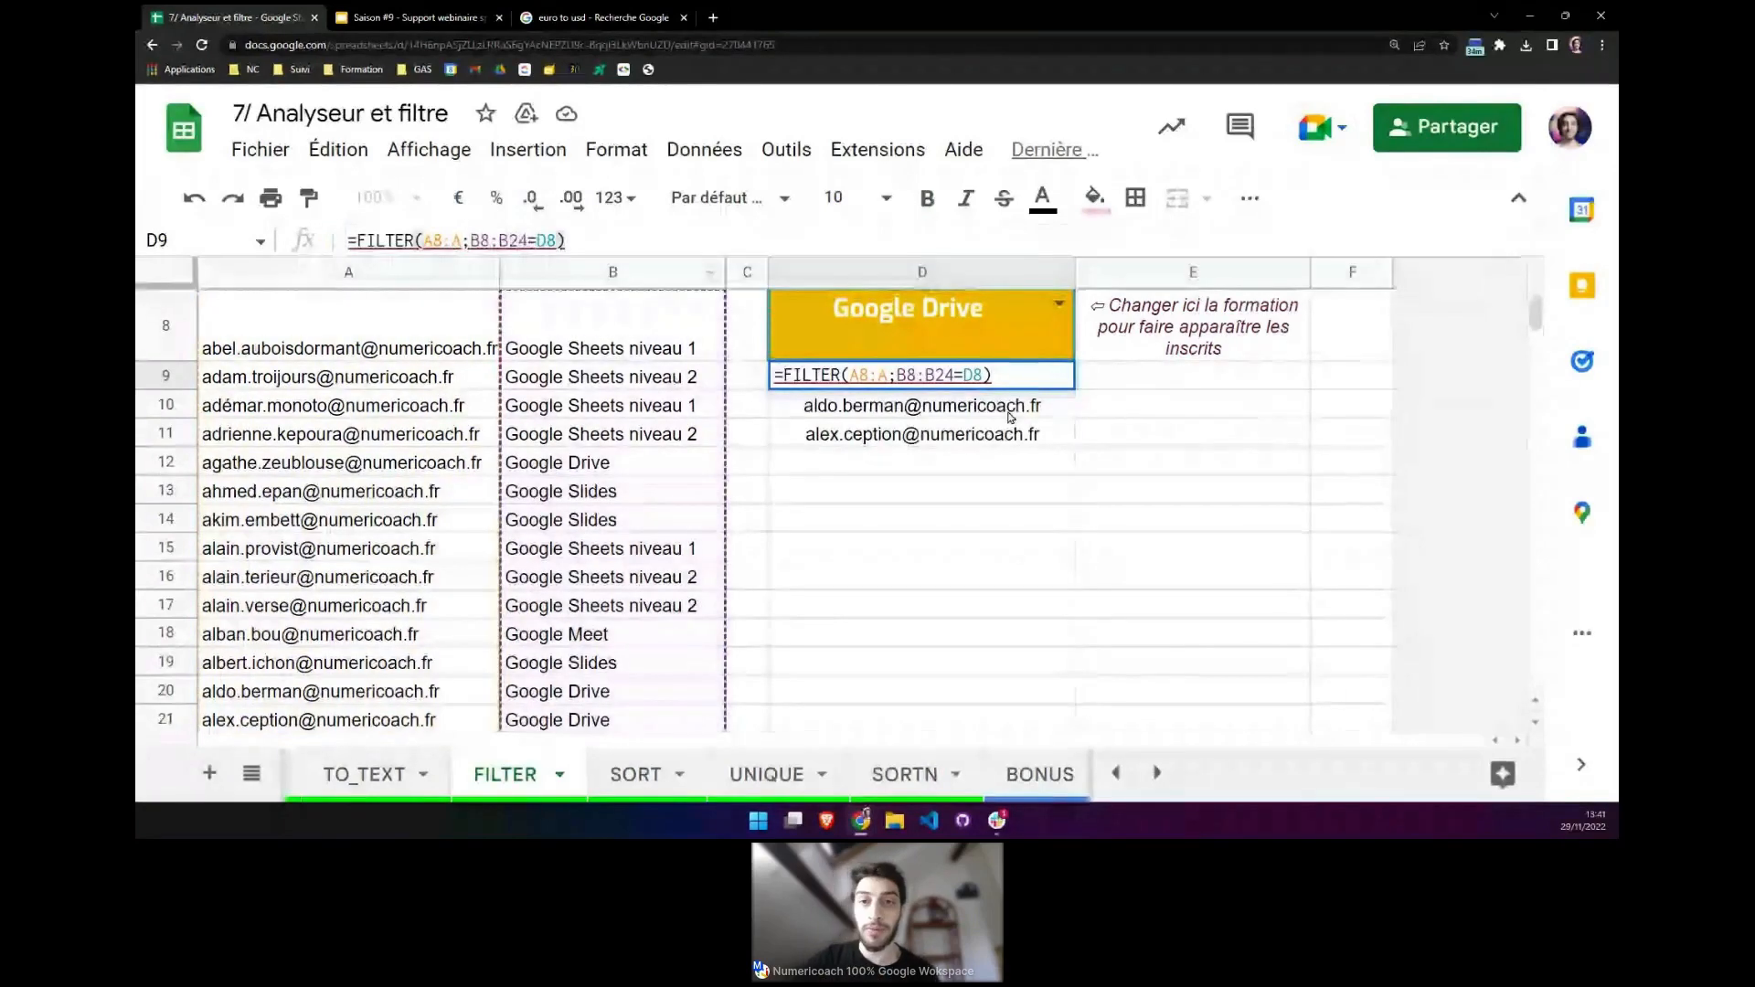
key("Return")
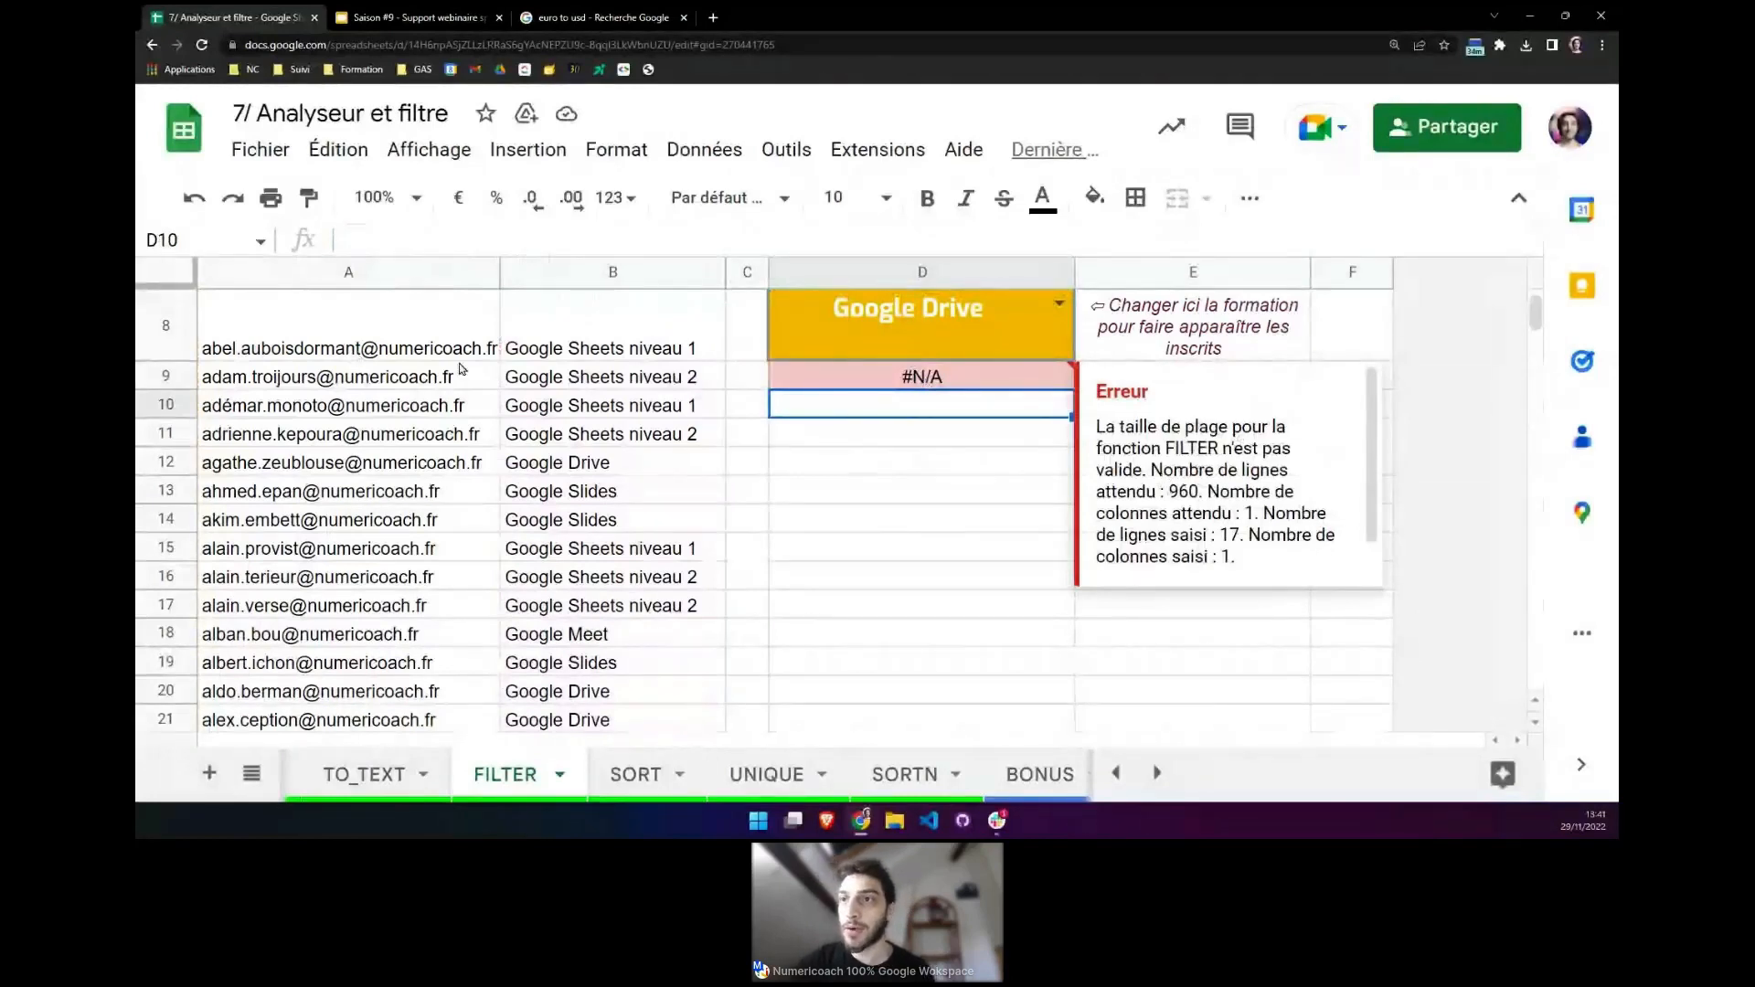
Examine the rows below the registrant list and read the error details on D9, including the entered number of rows.
scroll(460, 368, "down", 7)
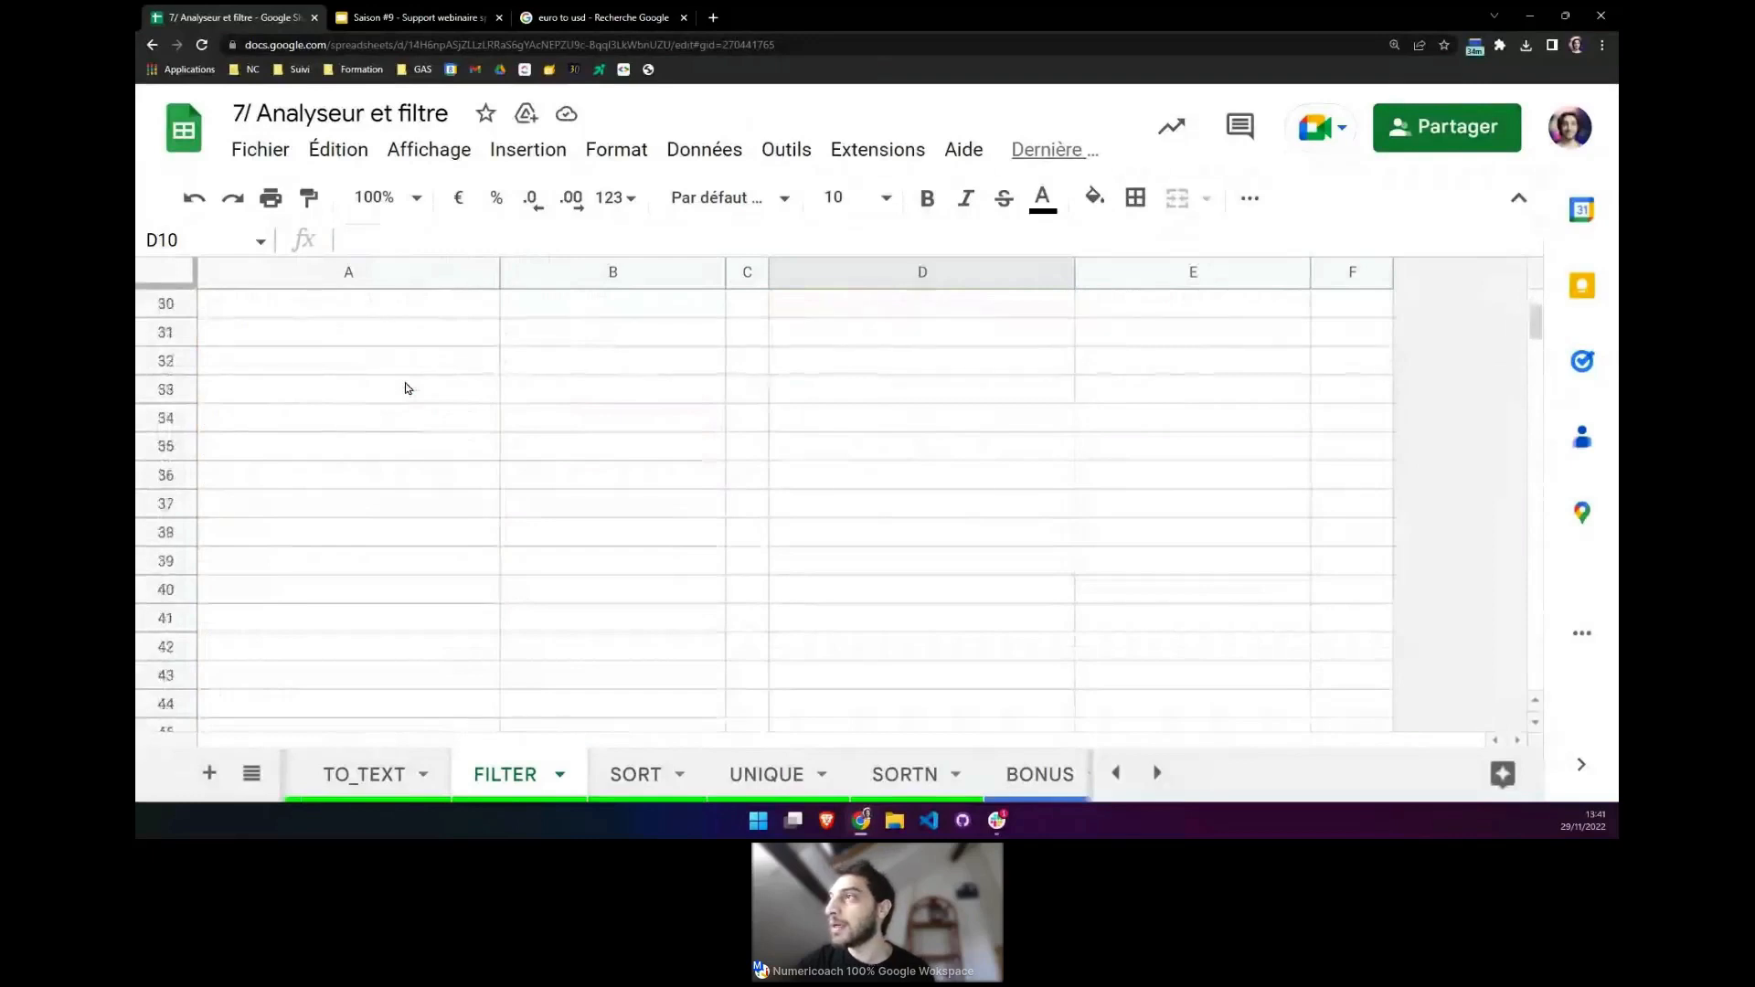
scroll(406, 388, "up", 3)
scroll(620, 494, "up", 7)
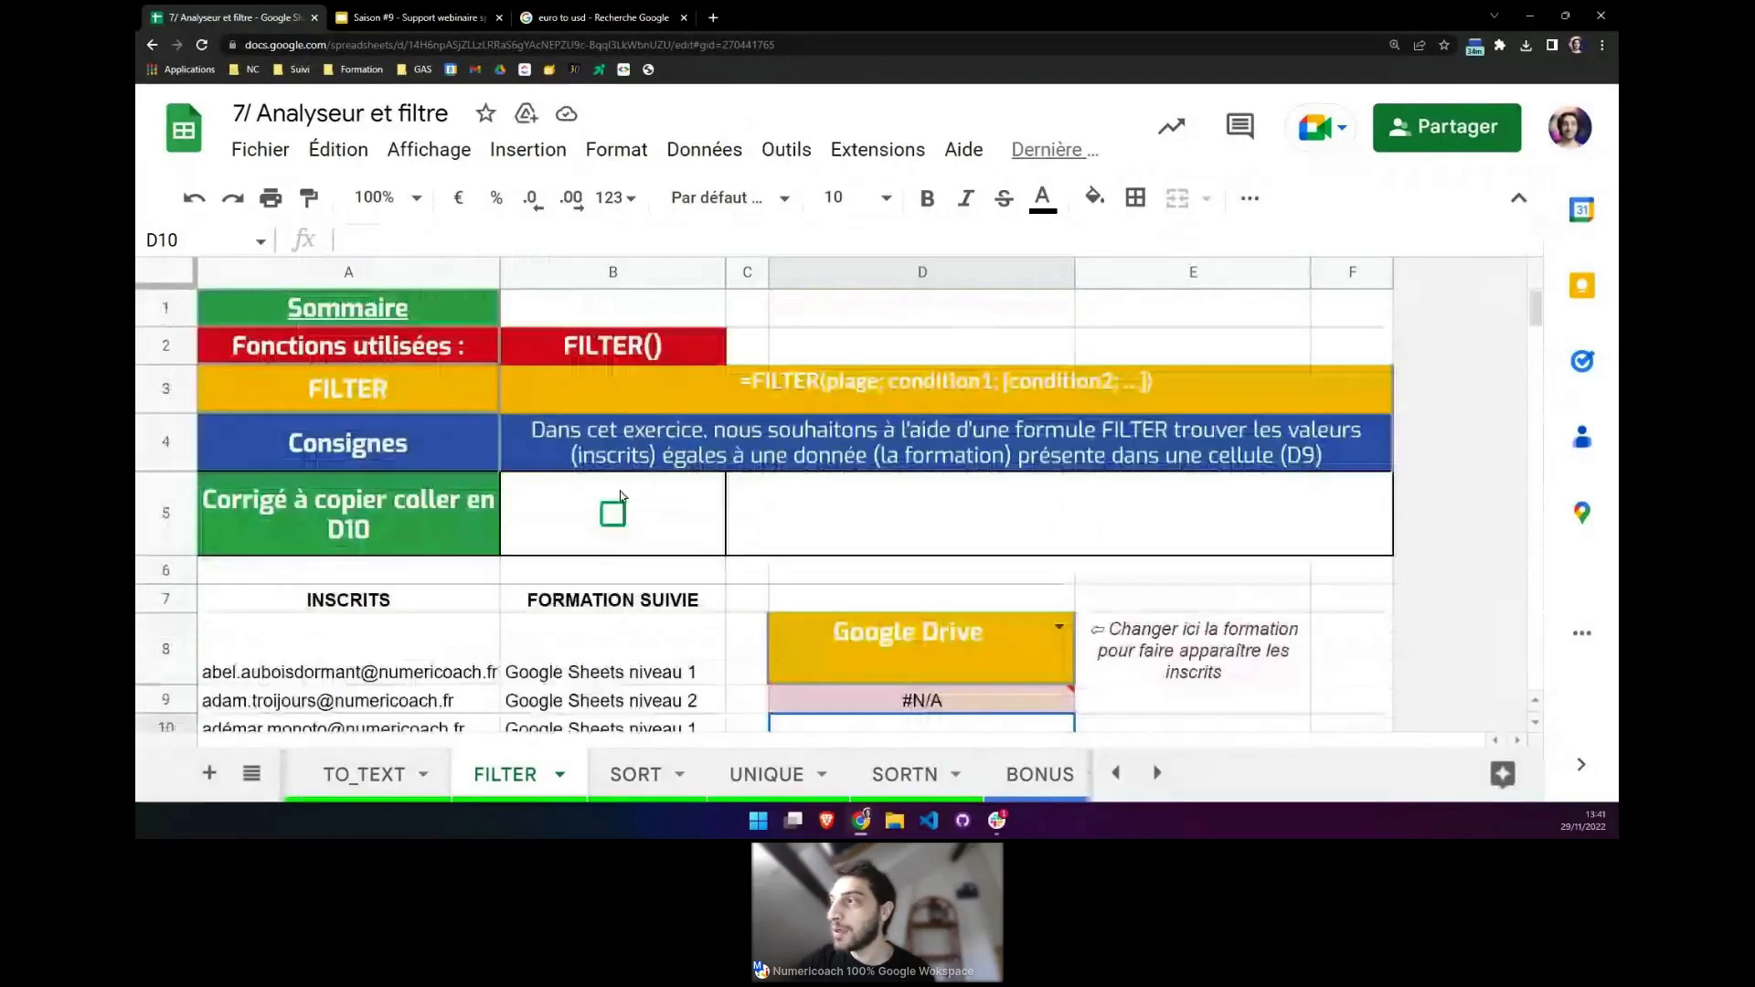
scroll(620, 494, "down", 2)
left_click(1031, 525)
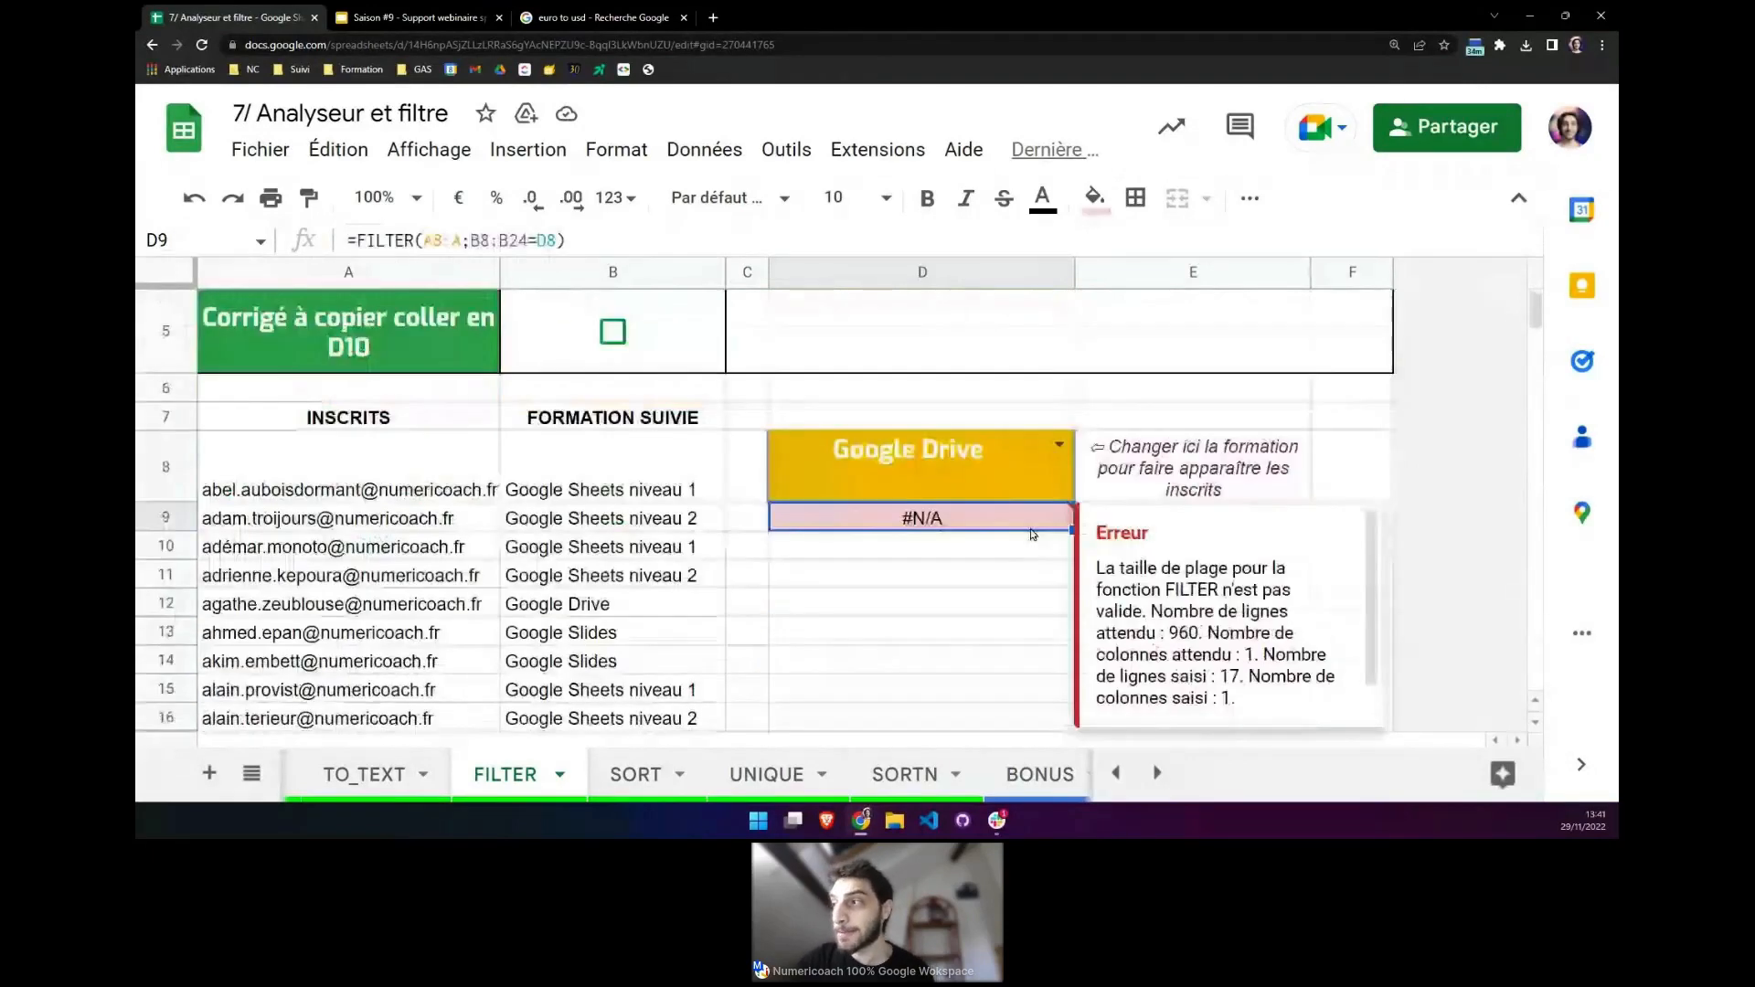
left_click_drag(1218, 675, 1239, 676)
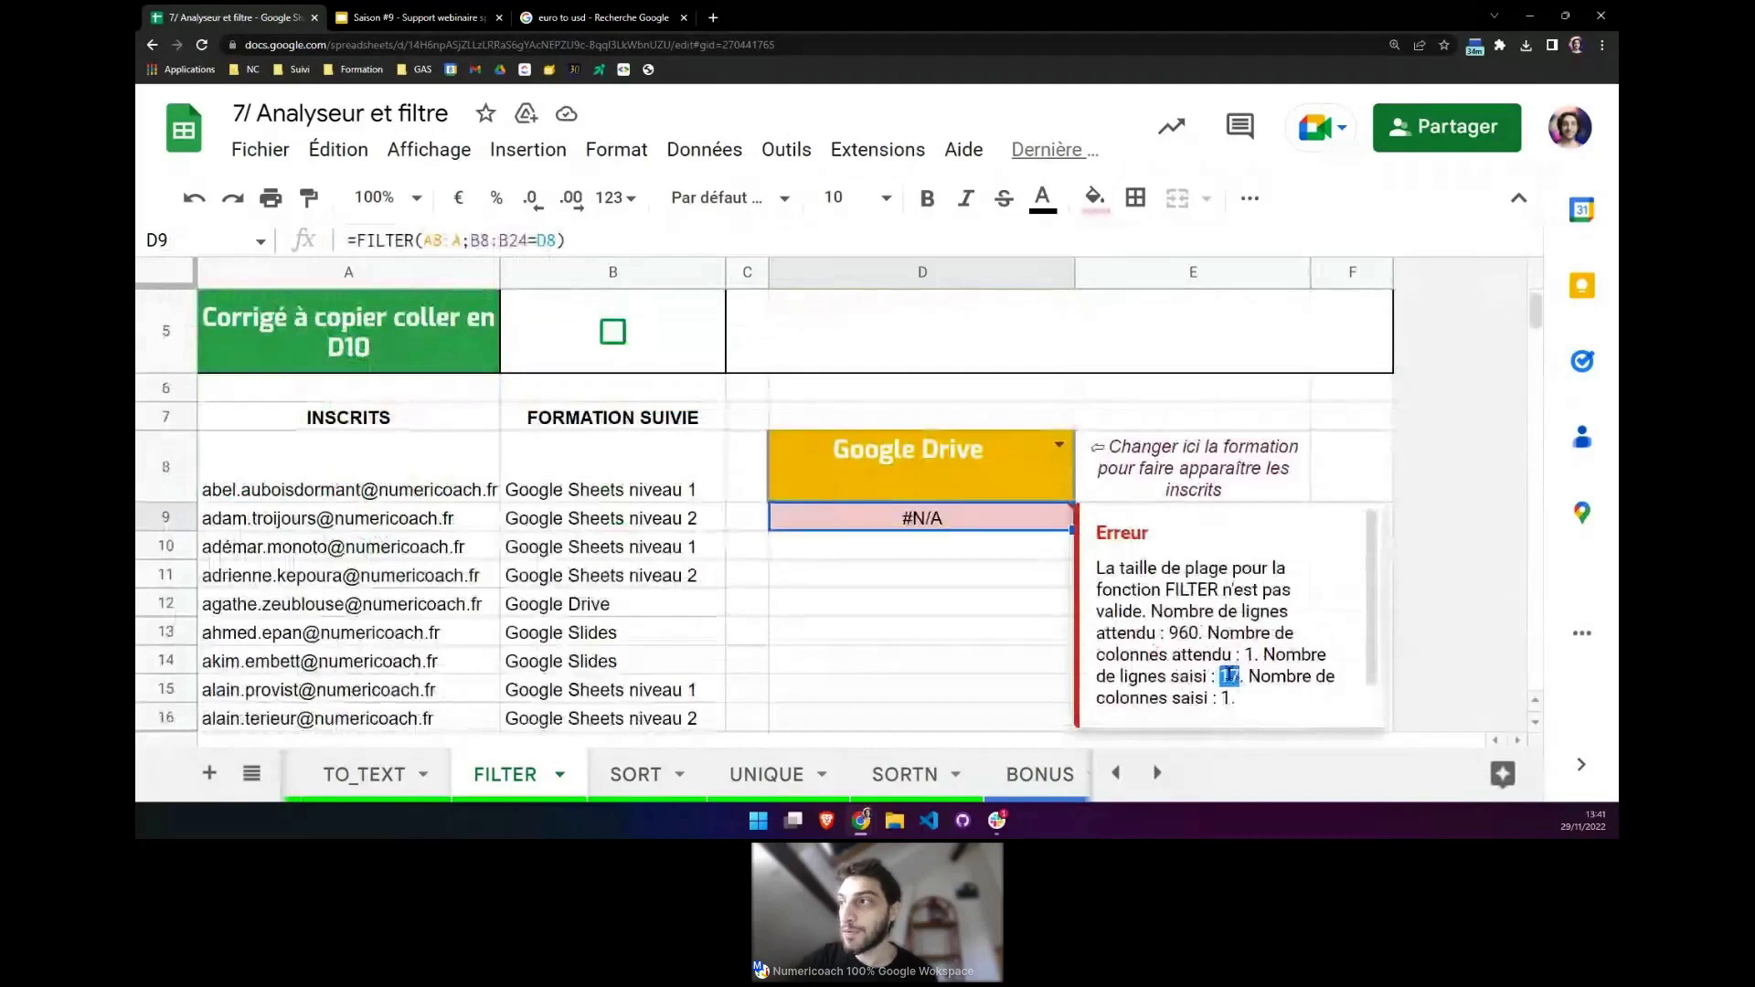
left_click(1229, 675)
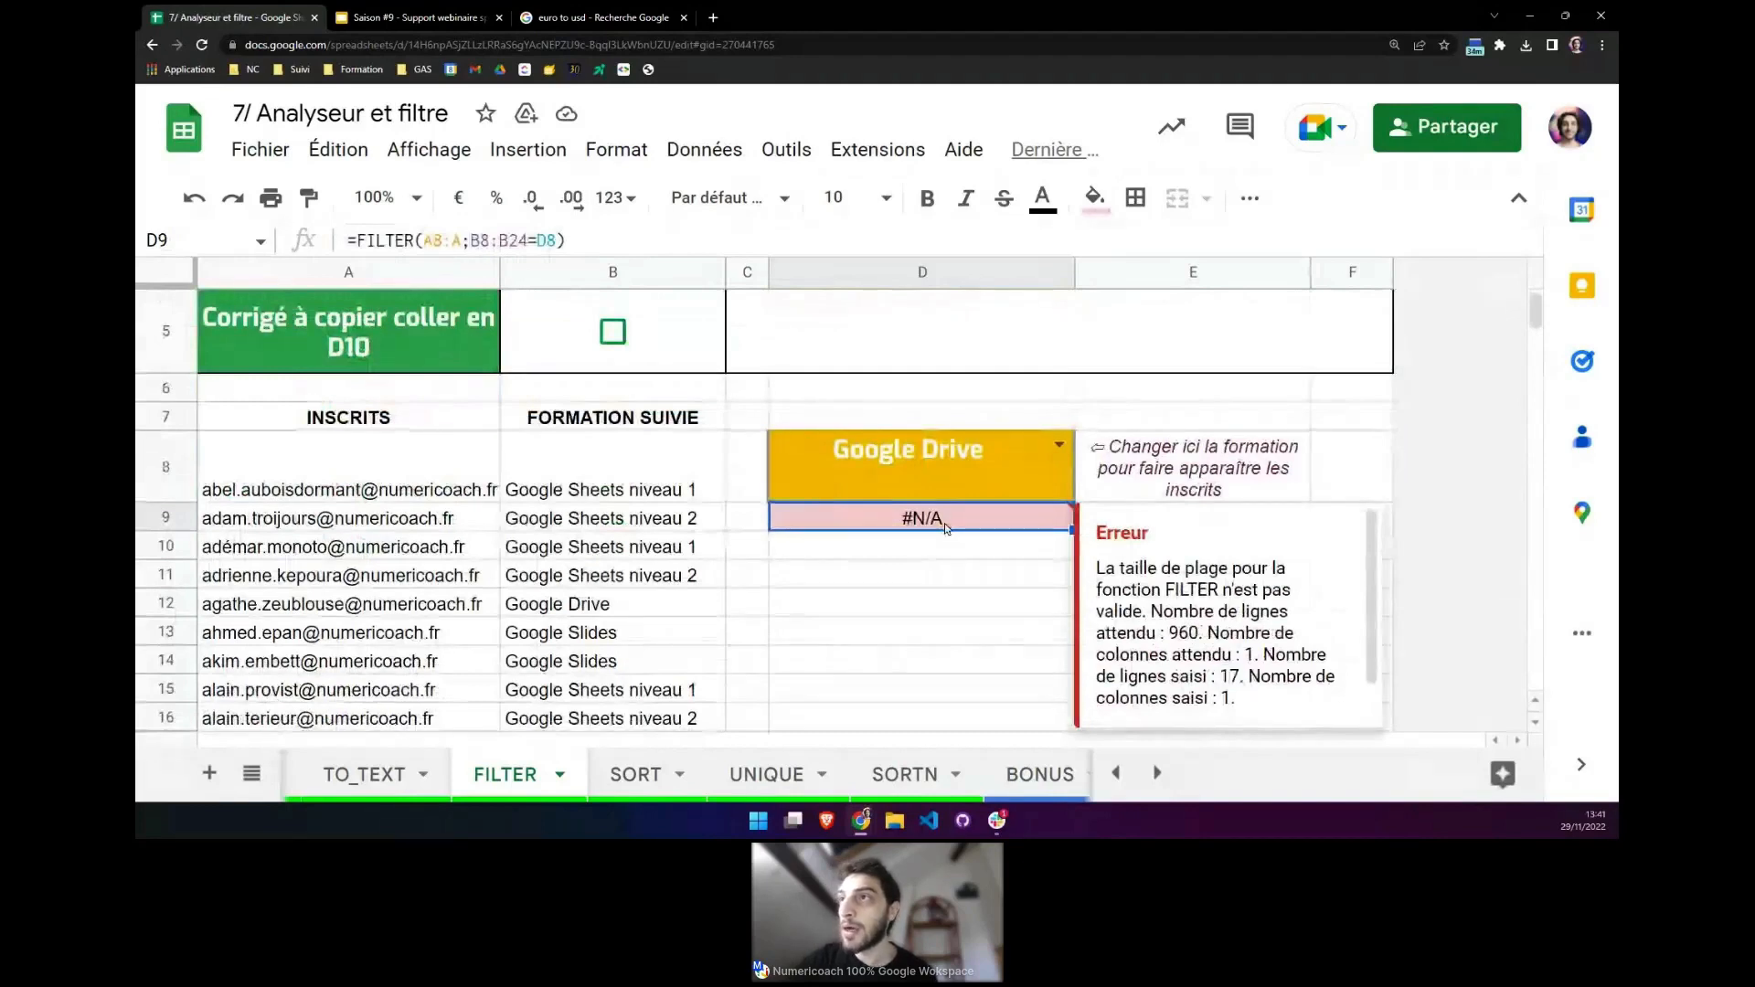
Change the condition range in D9's FILTER formula to the open-ended B8:B, and check both ranges in the entered formula.
left_click(528, 241)
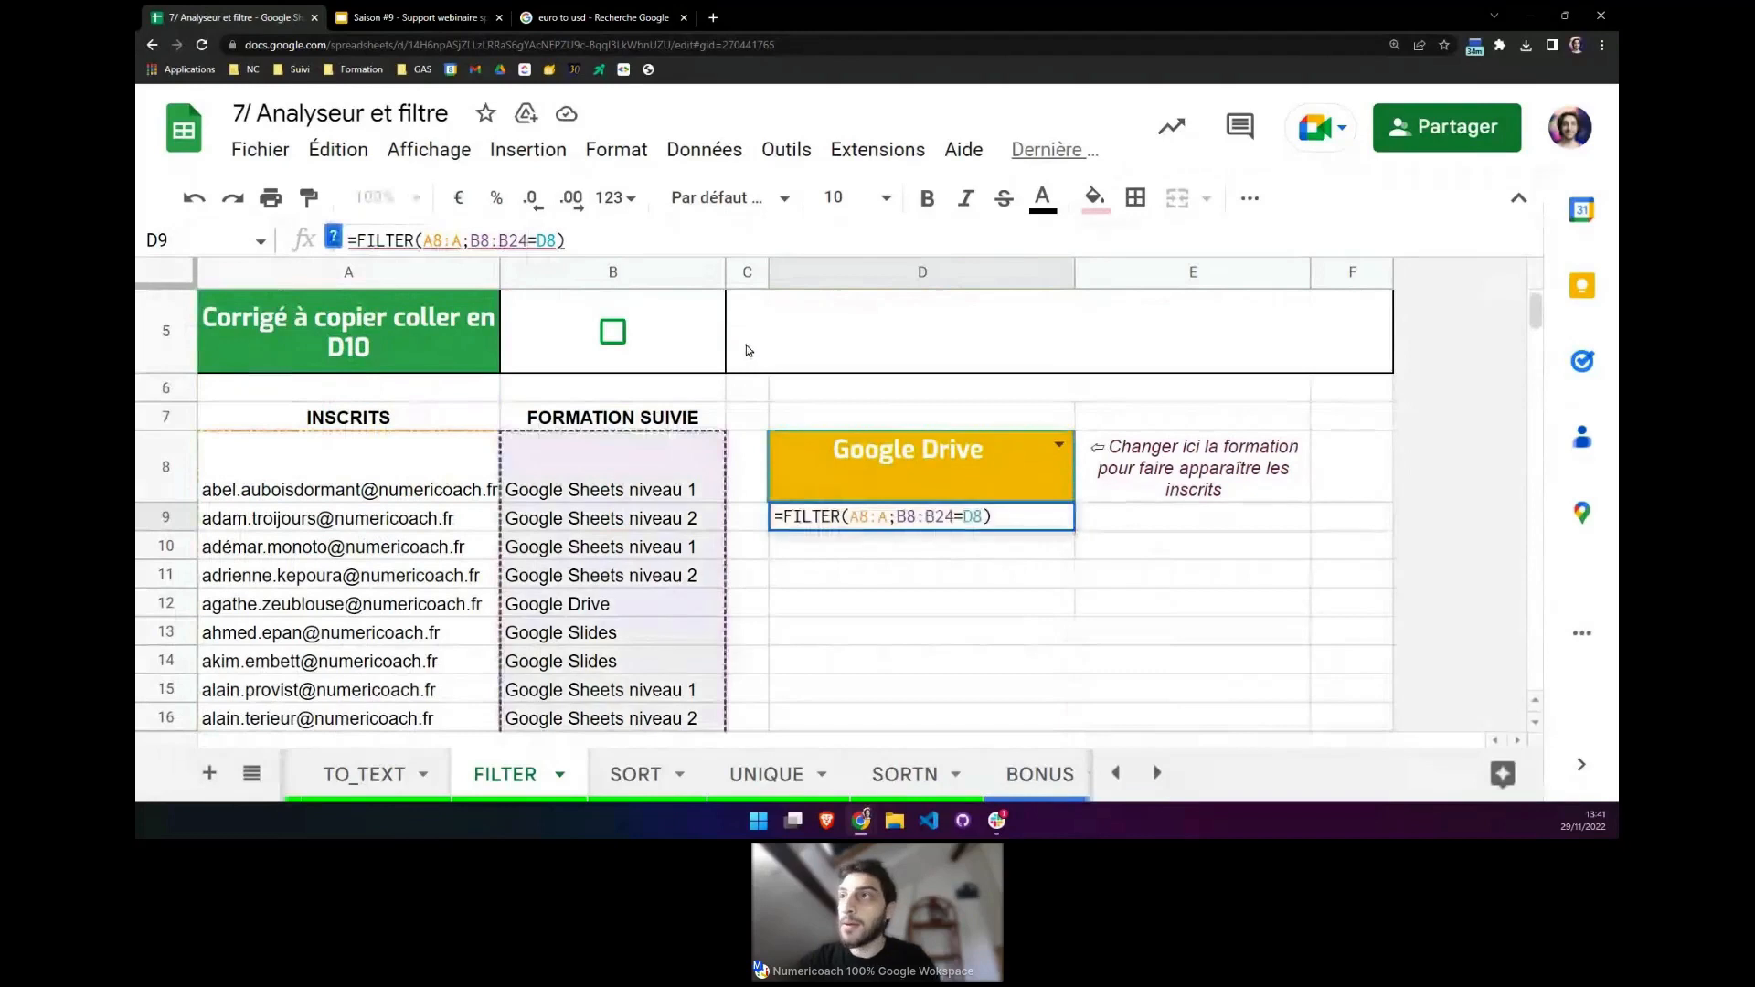
key("BackSpace")
key("BackSpace")
key("Return")
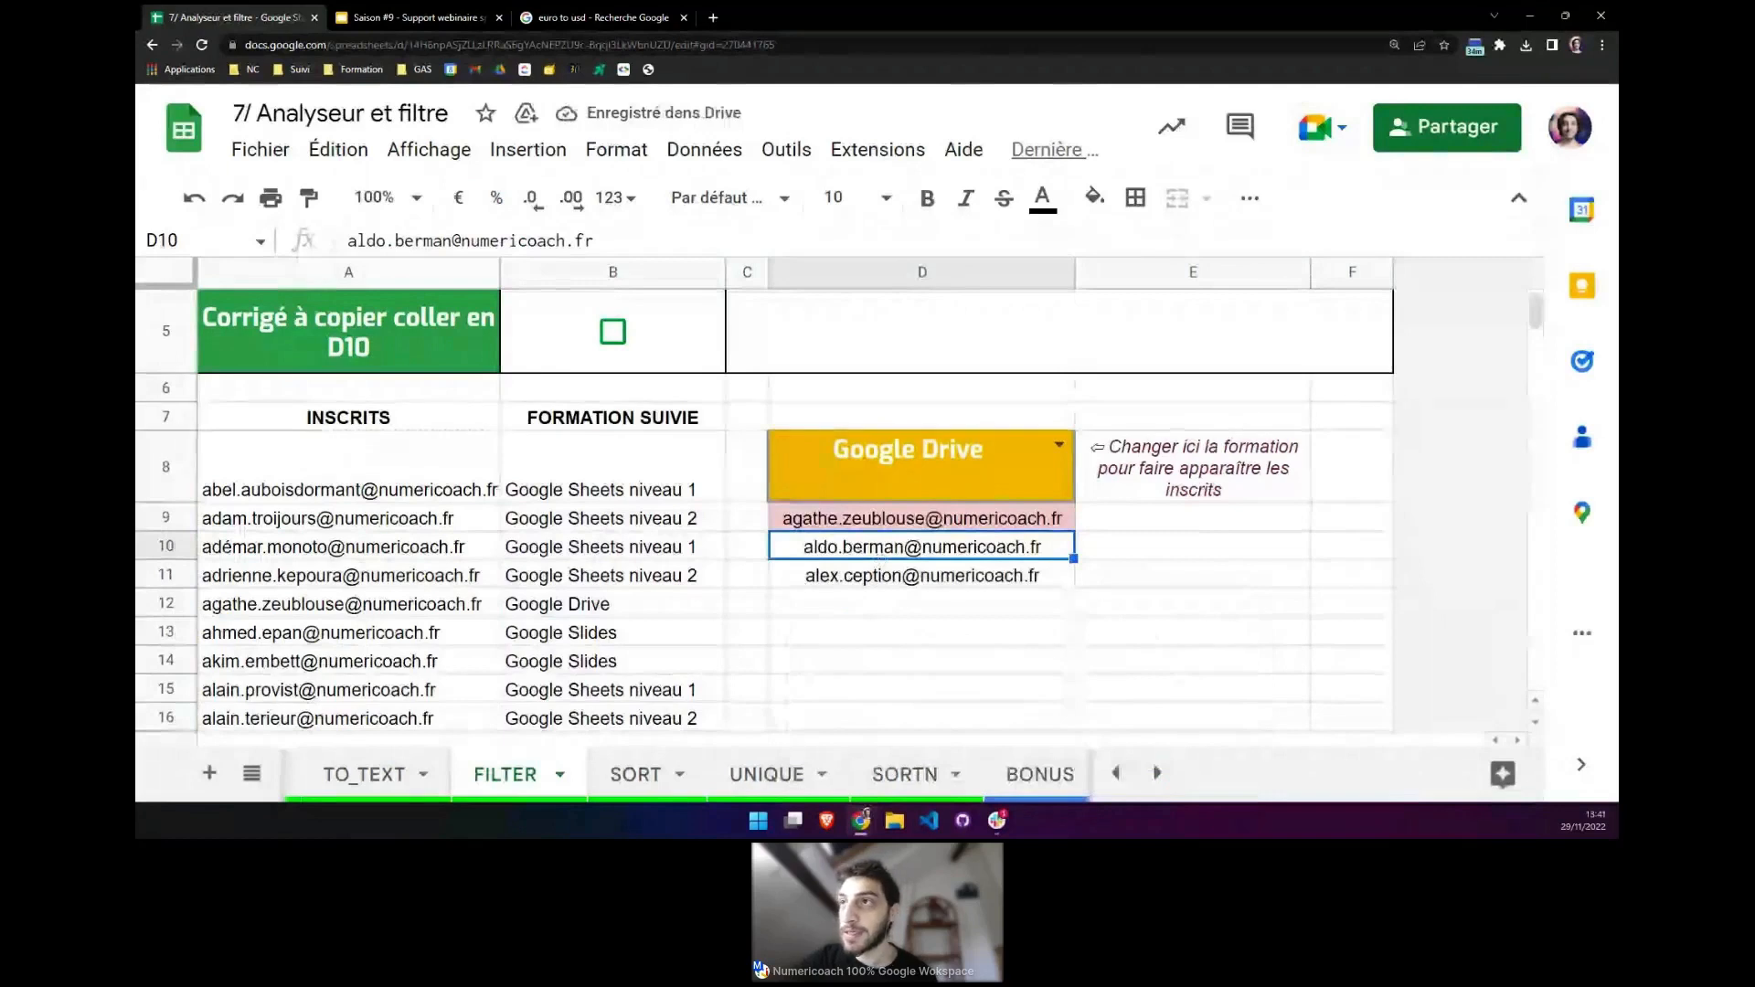
key("Up")
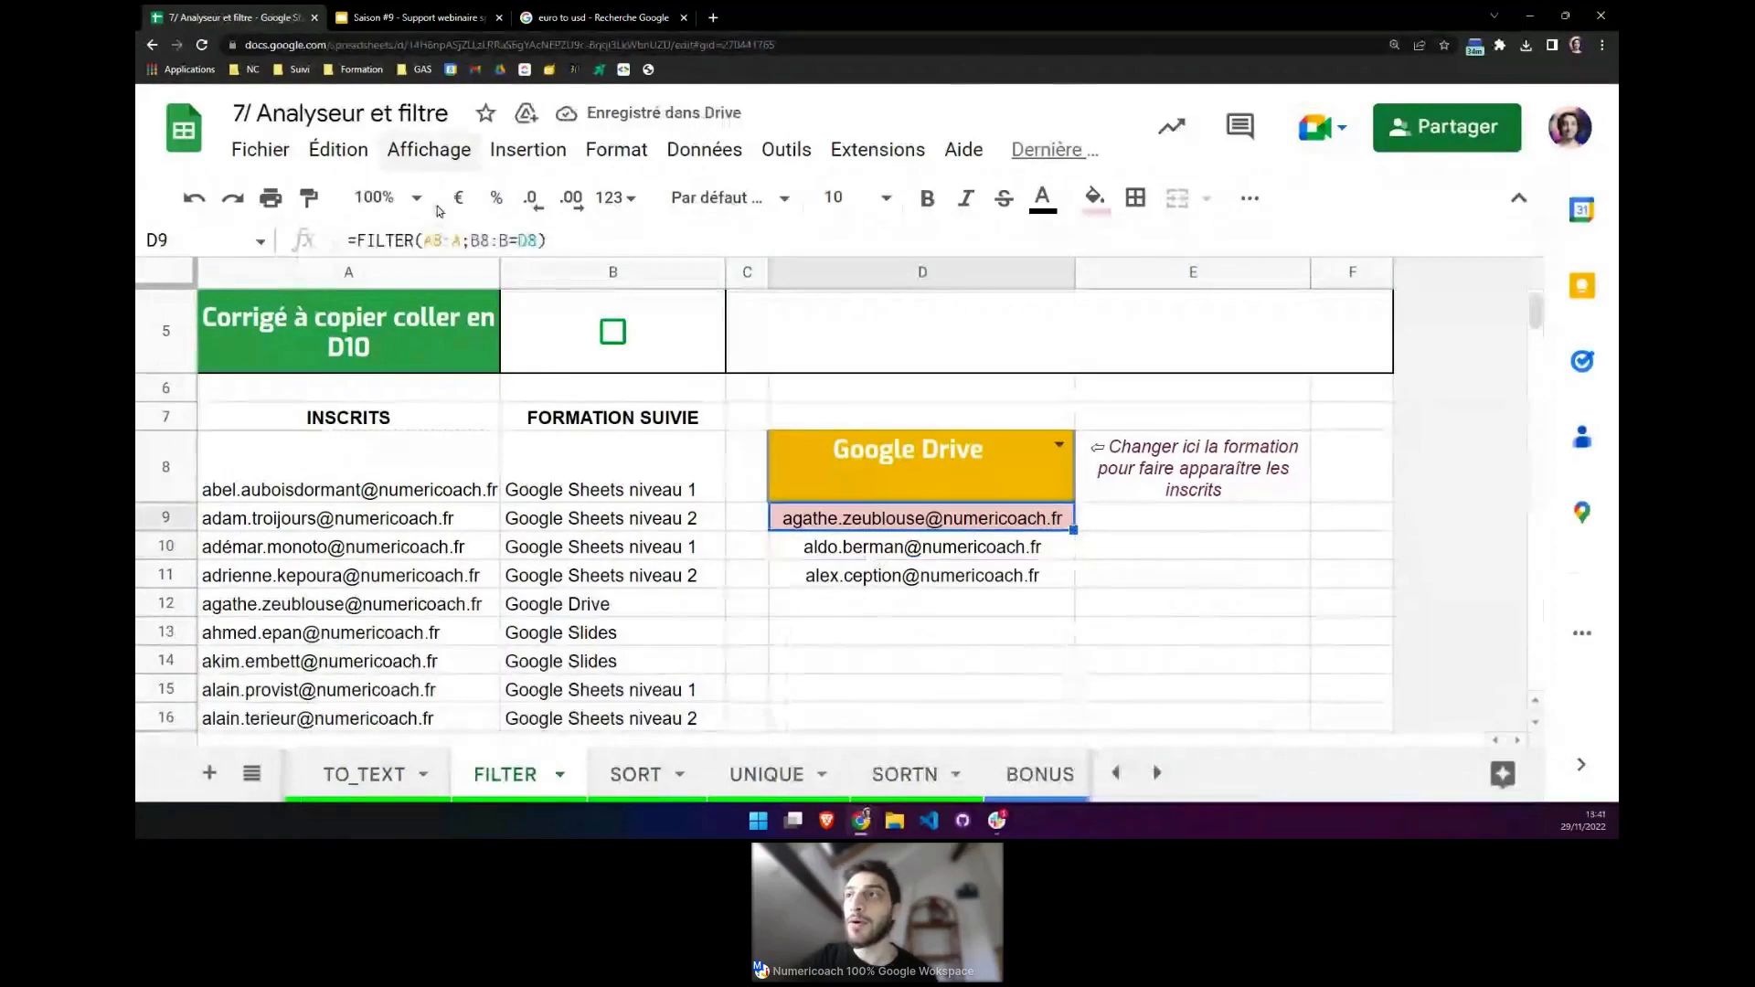
left_click_drag(423, 240, 519, 241)
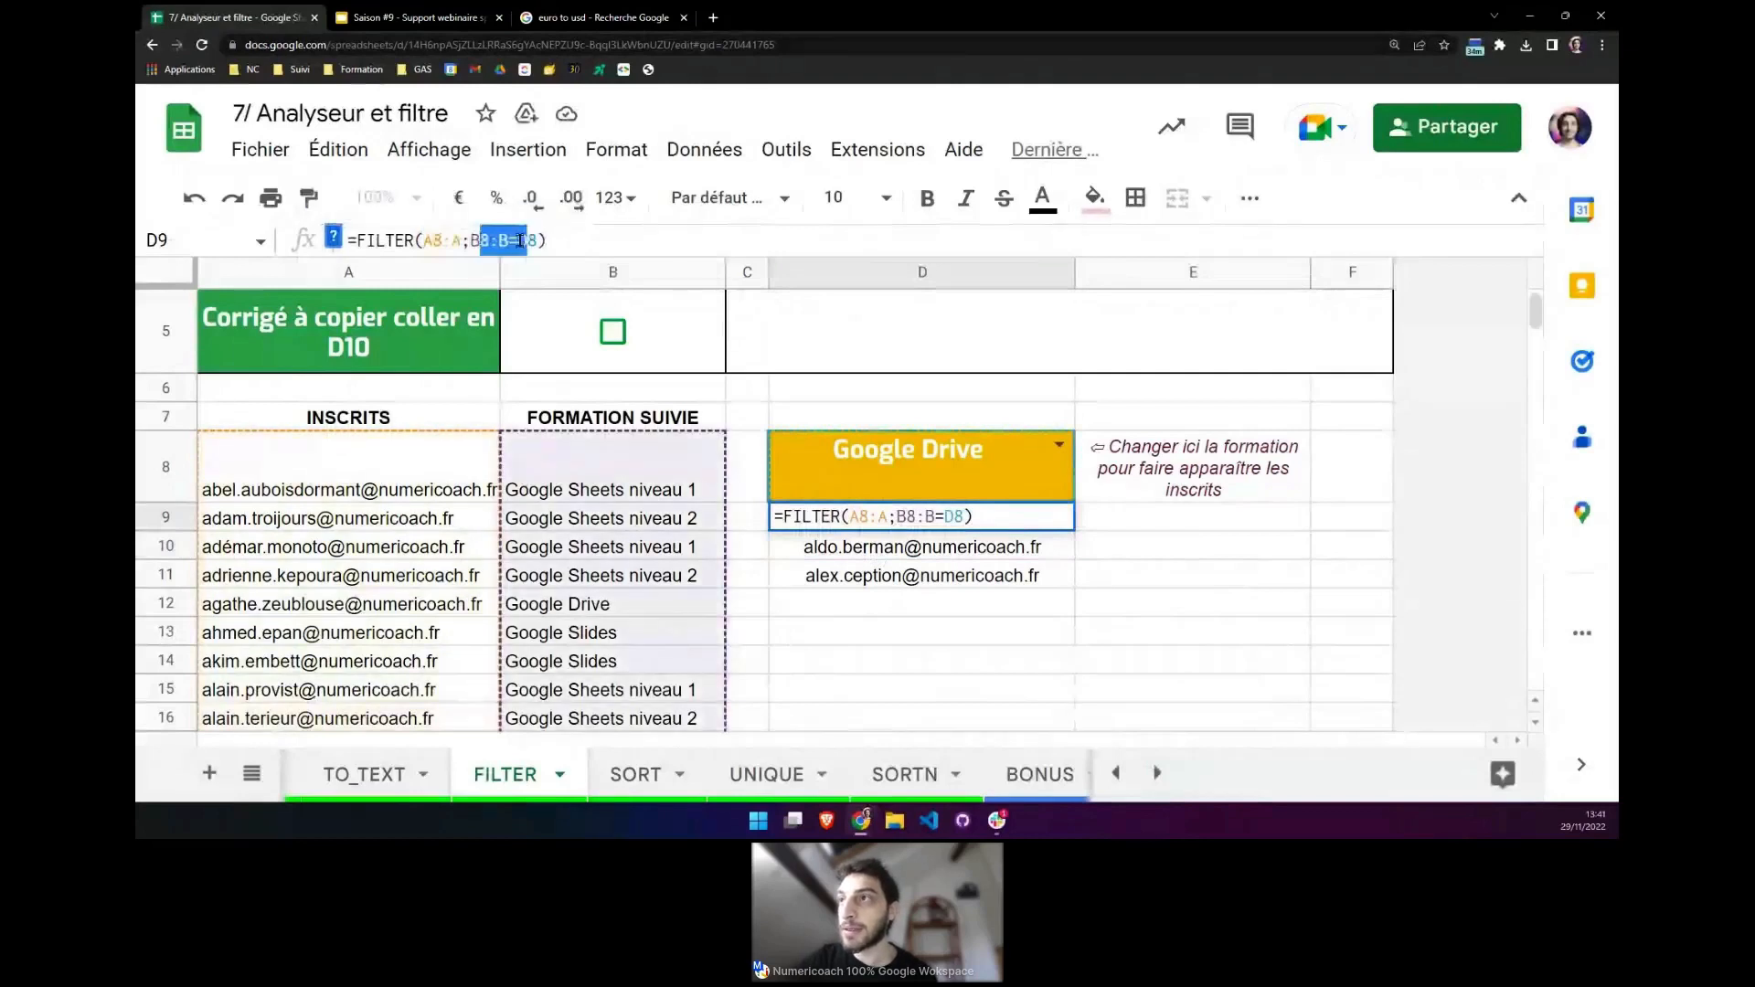
left_click(499, 240)
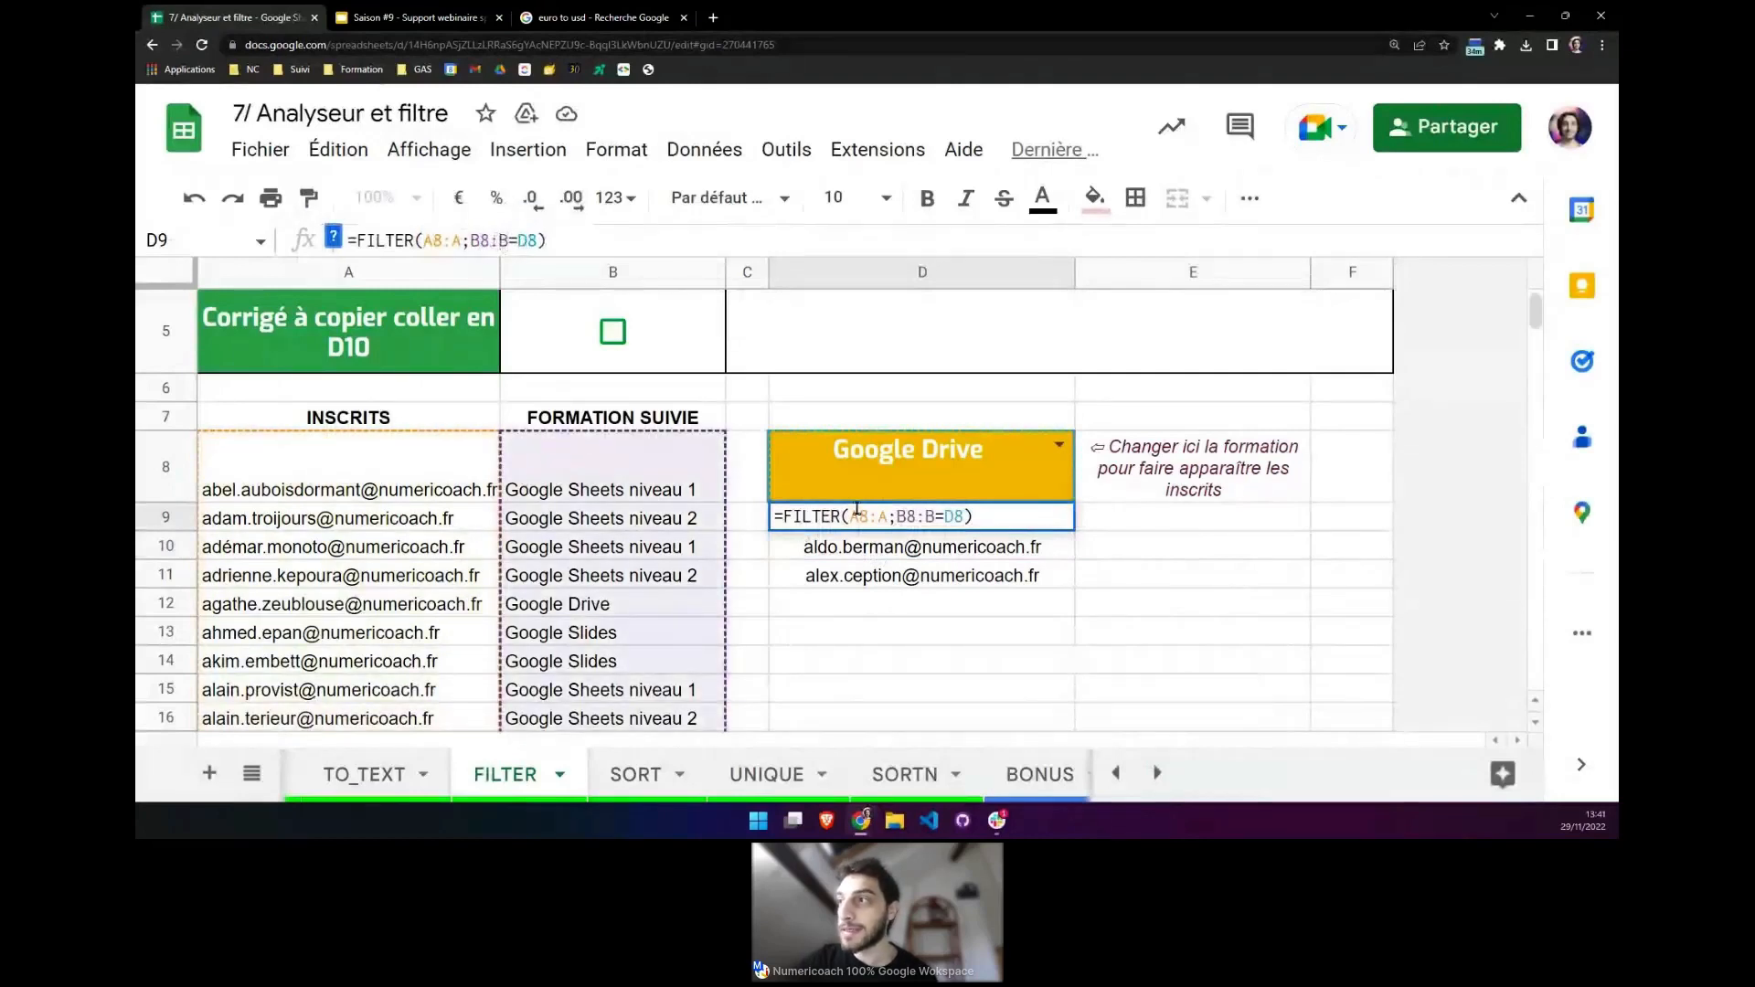
key("Return")
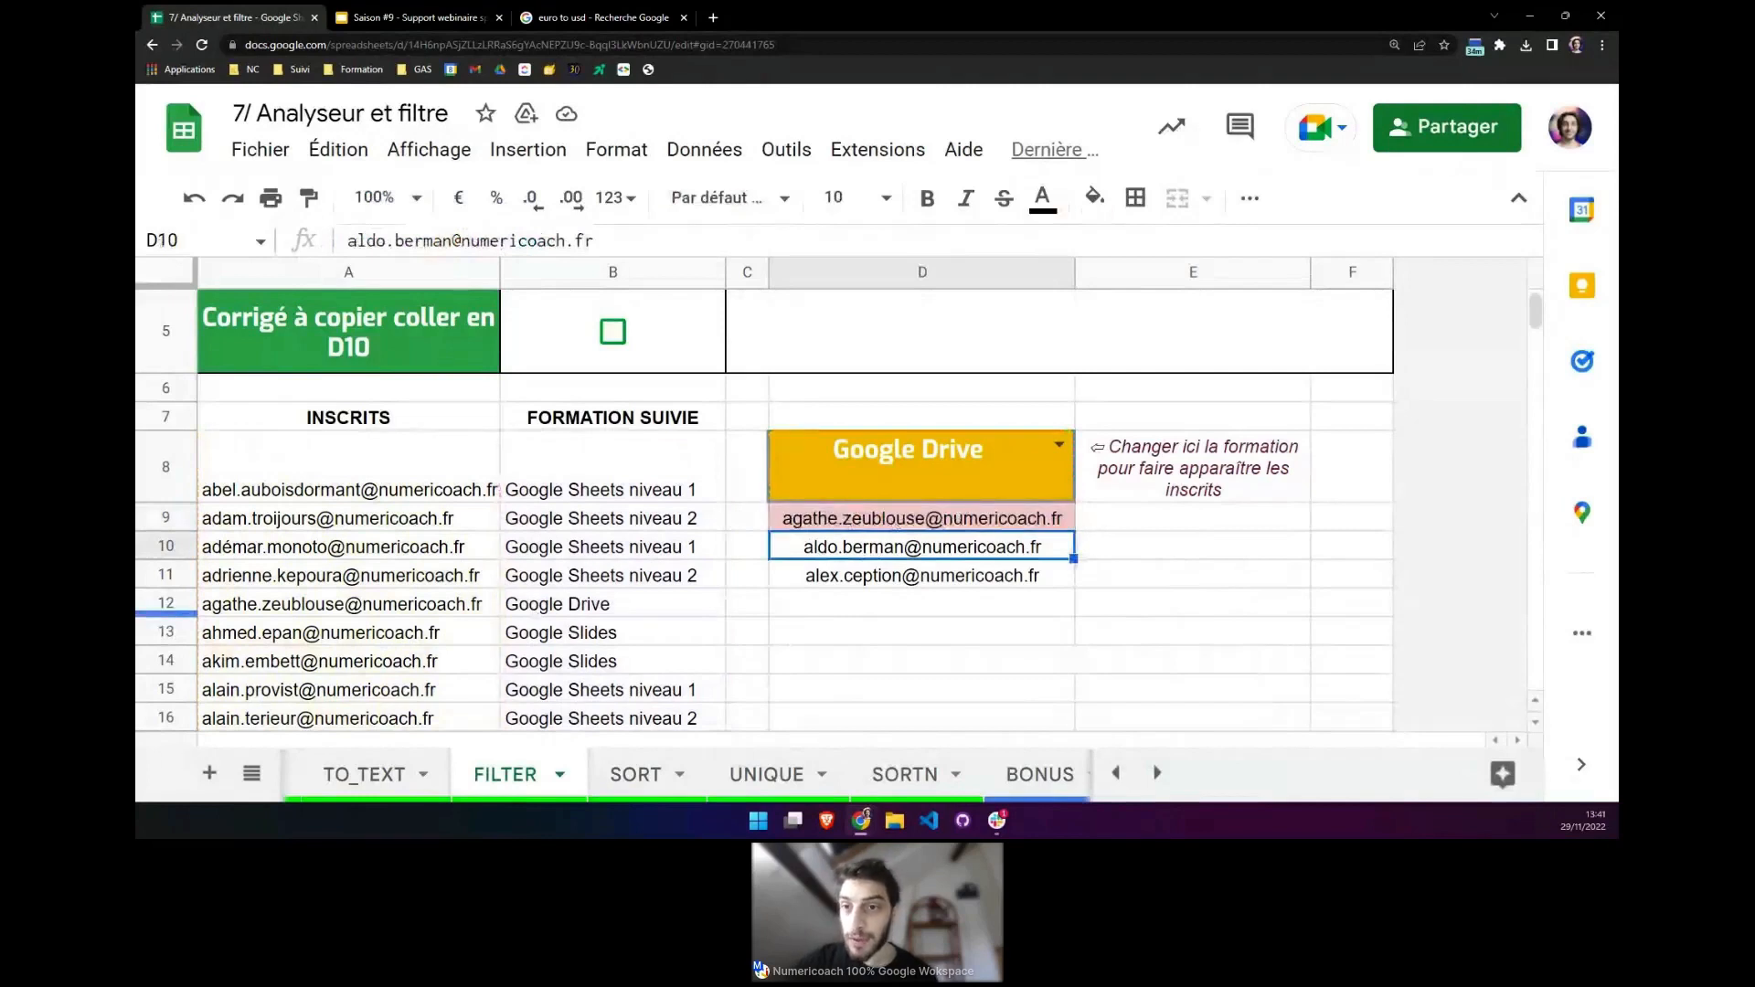
Switch to the webinar presentation in Google Slides and present slide 30 on the 20% book discount, then exit the slideshow.
left_click(441, 12)
scroll(325, 519, "down", 3)
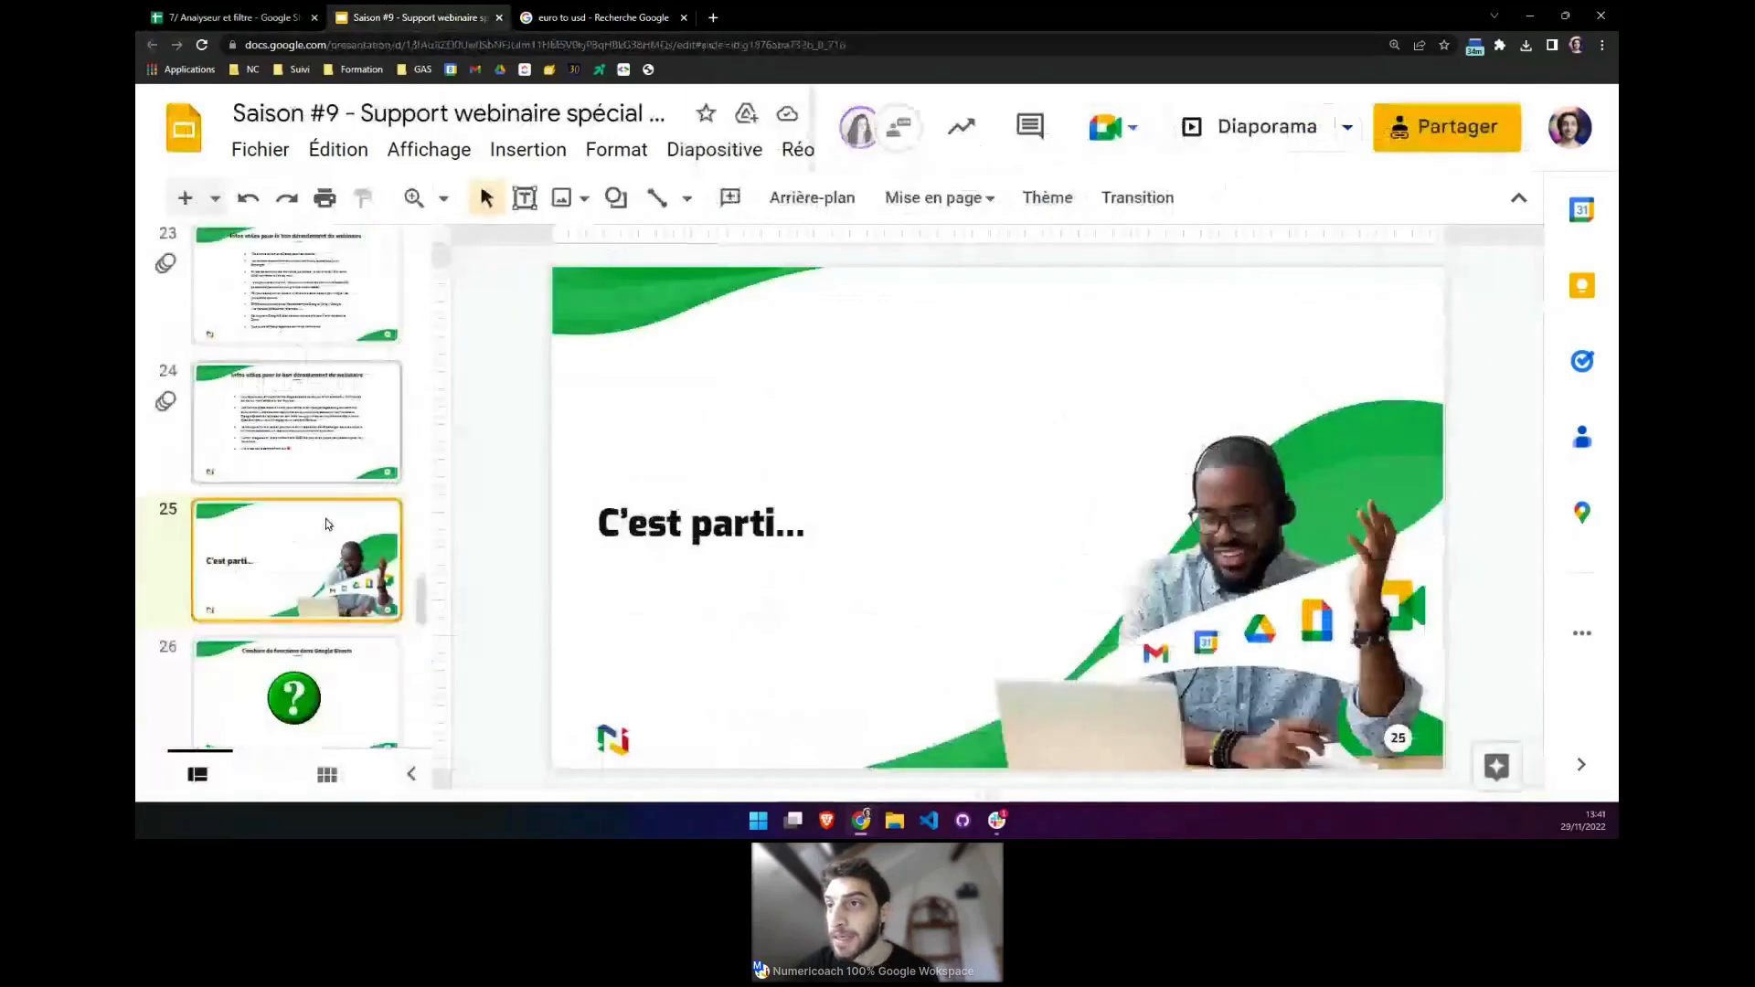
scroll(325, 521, "down", 3)
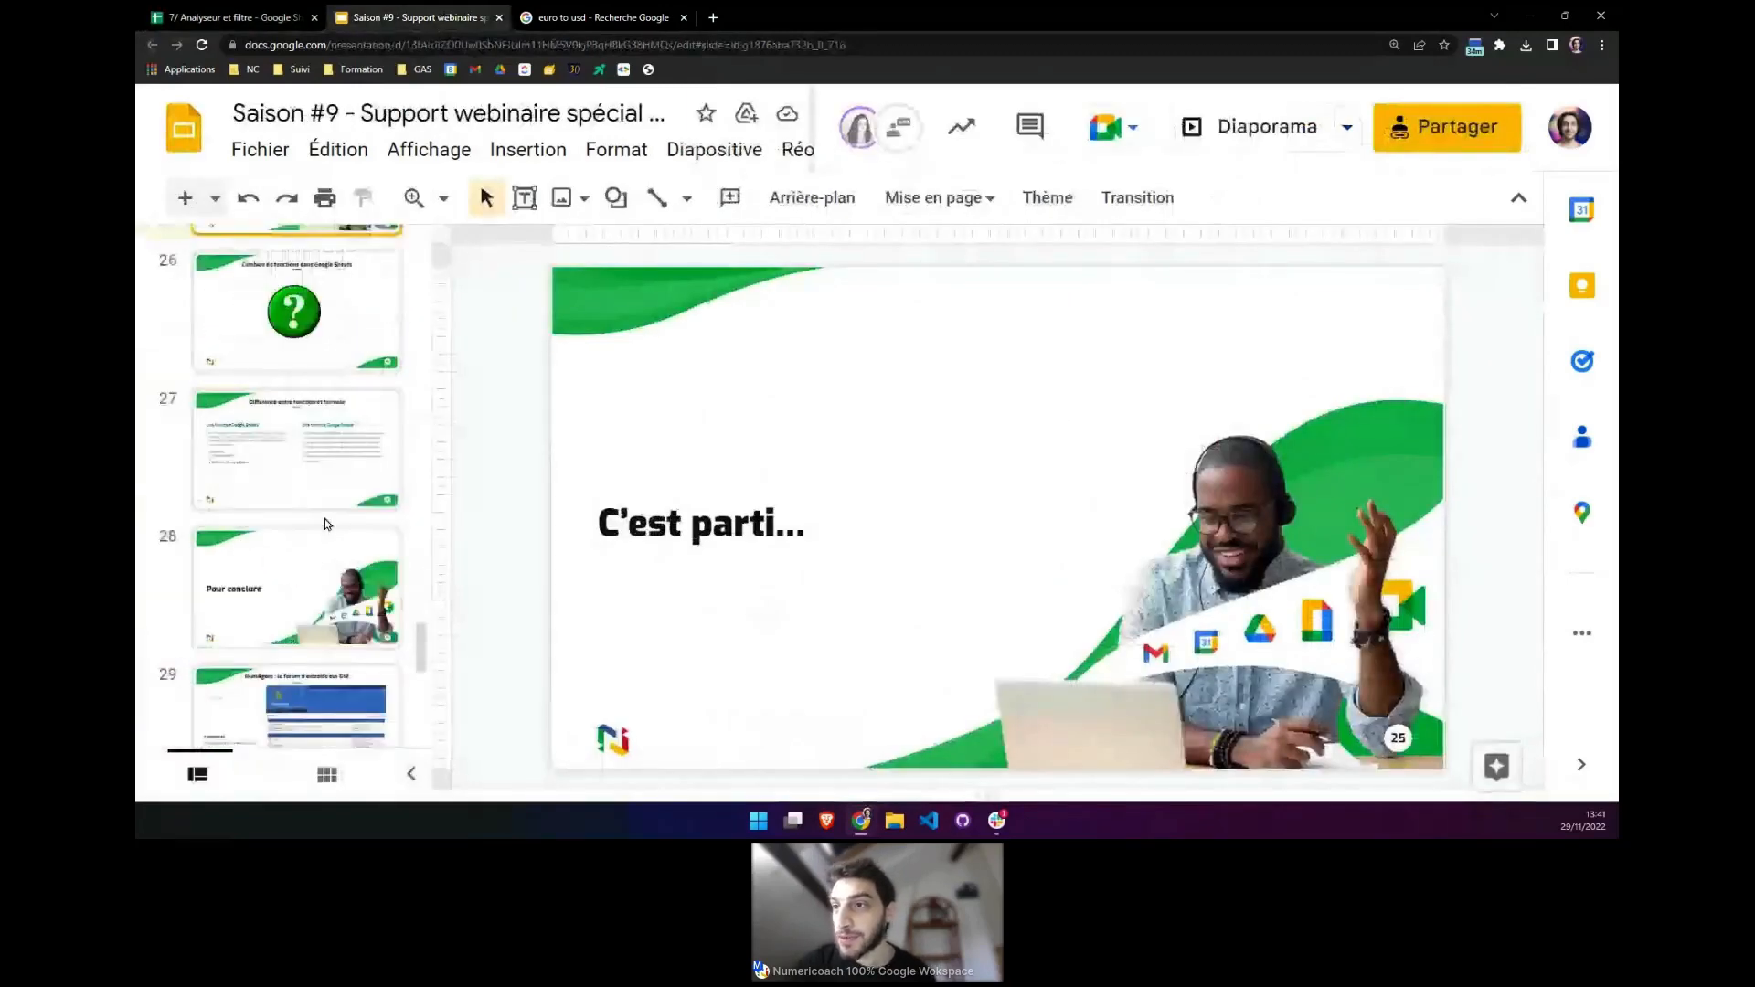
scroll(325, 524, "down", 3)
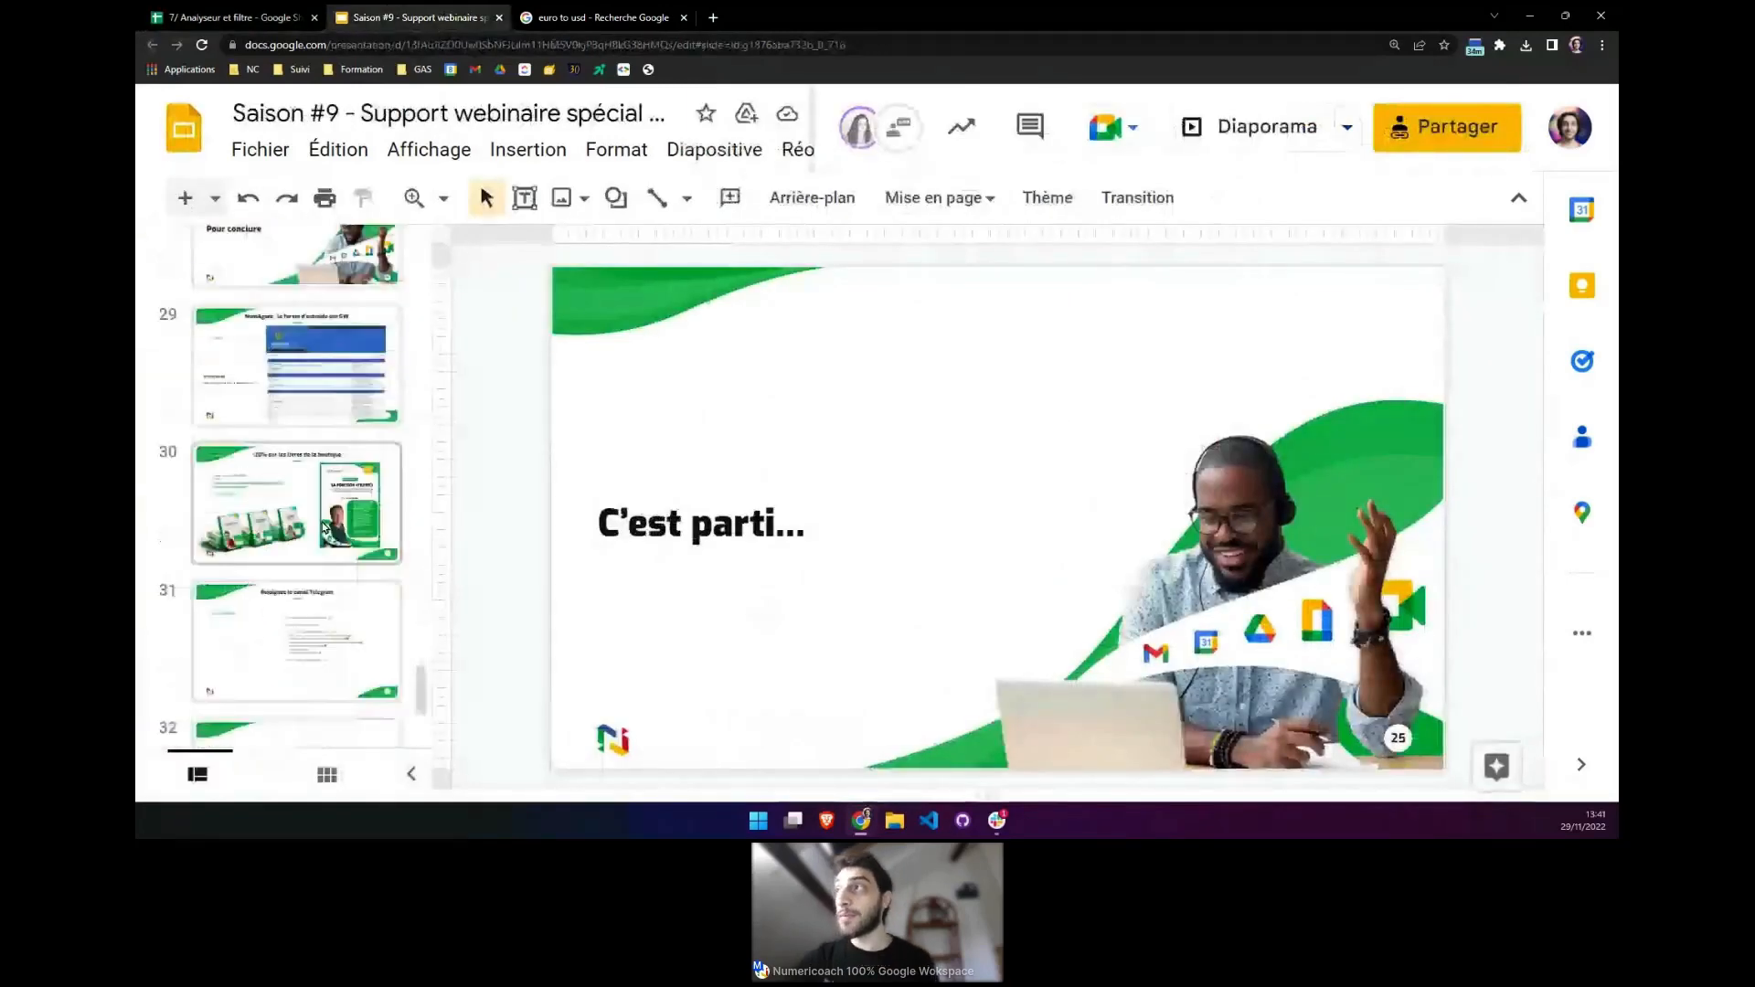
left_click(325, 529)
left_click(1266, 126)
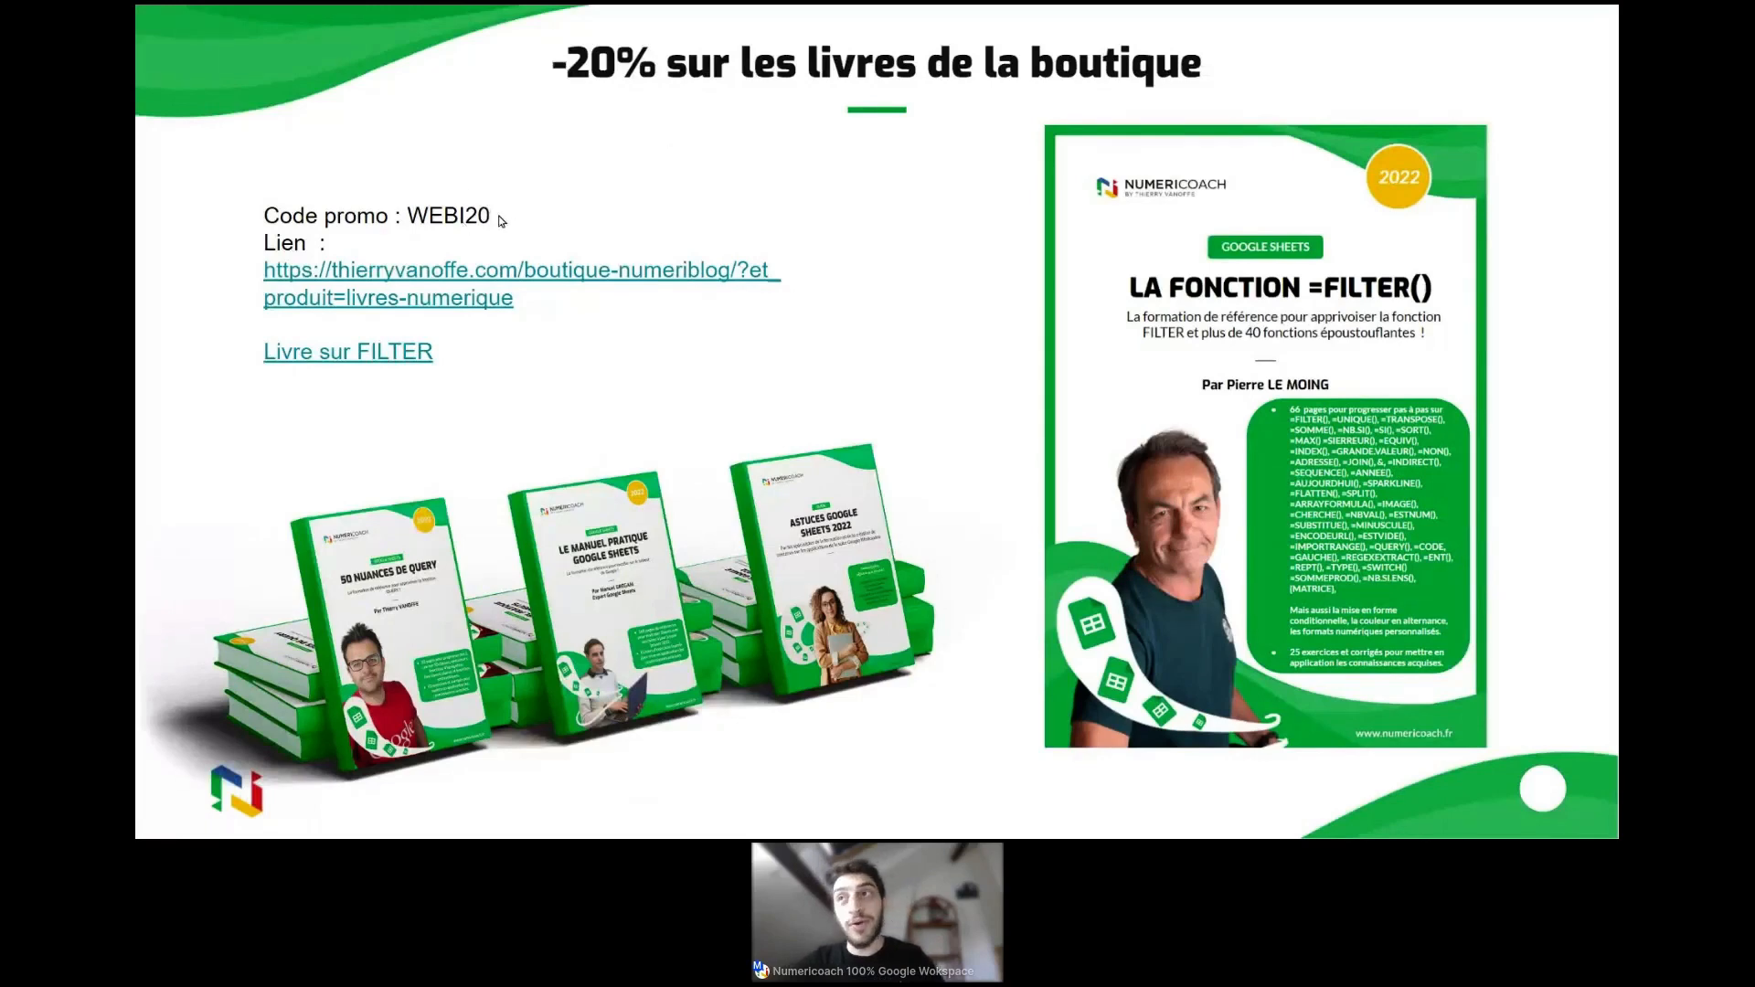
key("Escape")
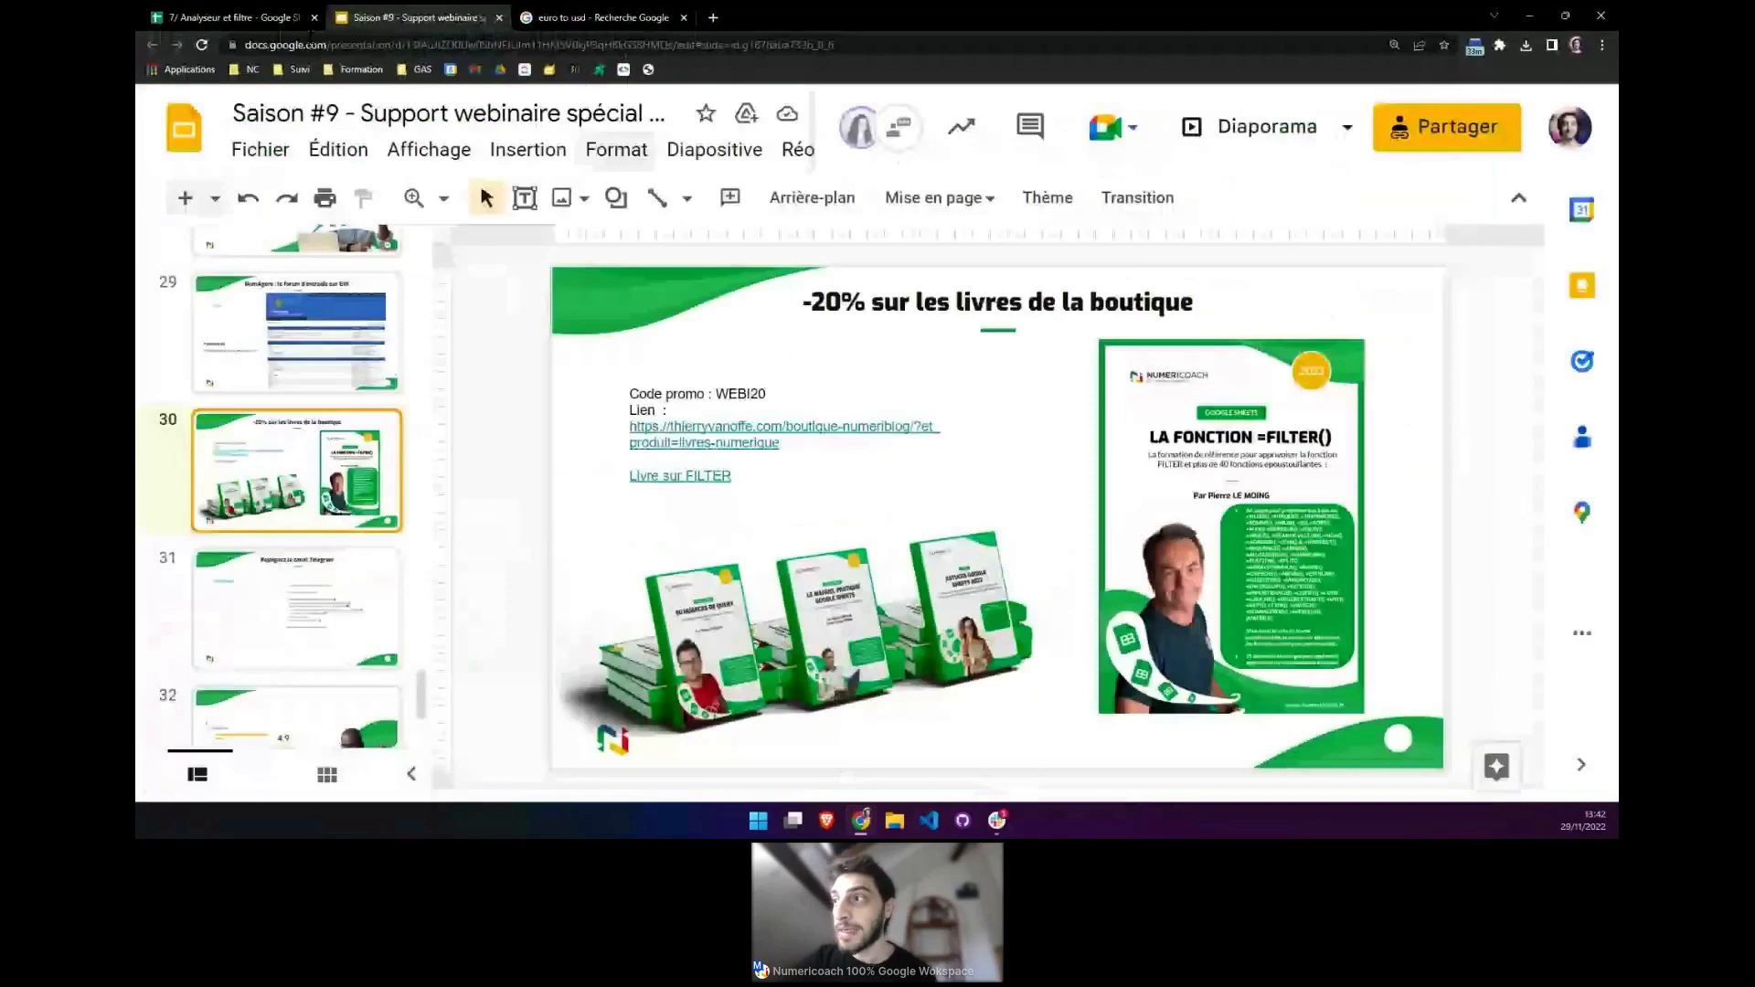
Back in the Google Sheets workbook, reveal the FILTER exercise's answer formulas with B5 and switch the training in D8 to Google Slides.
left_click(256, 12)
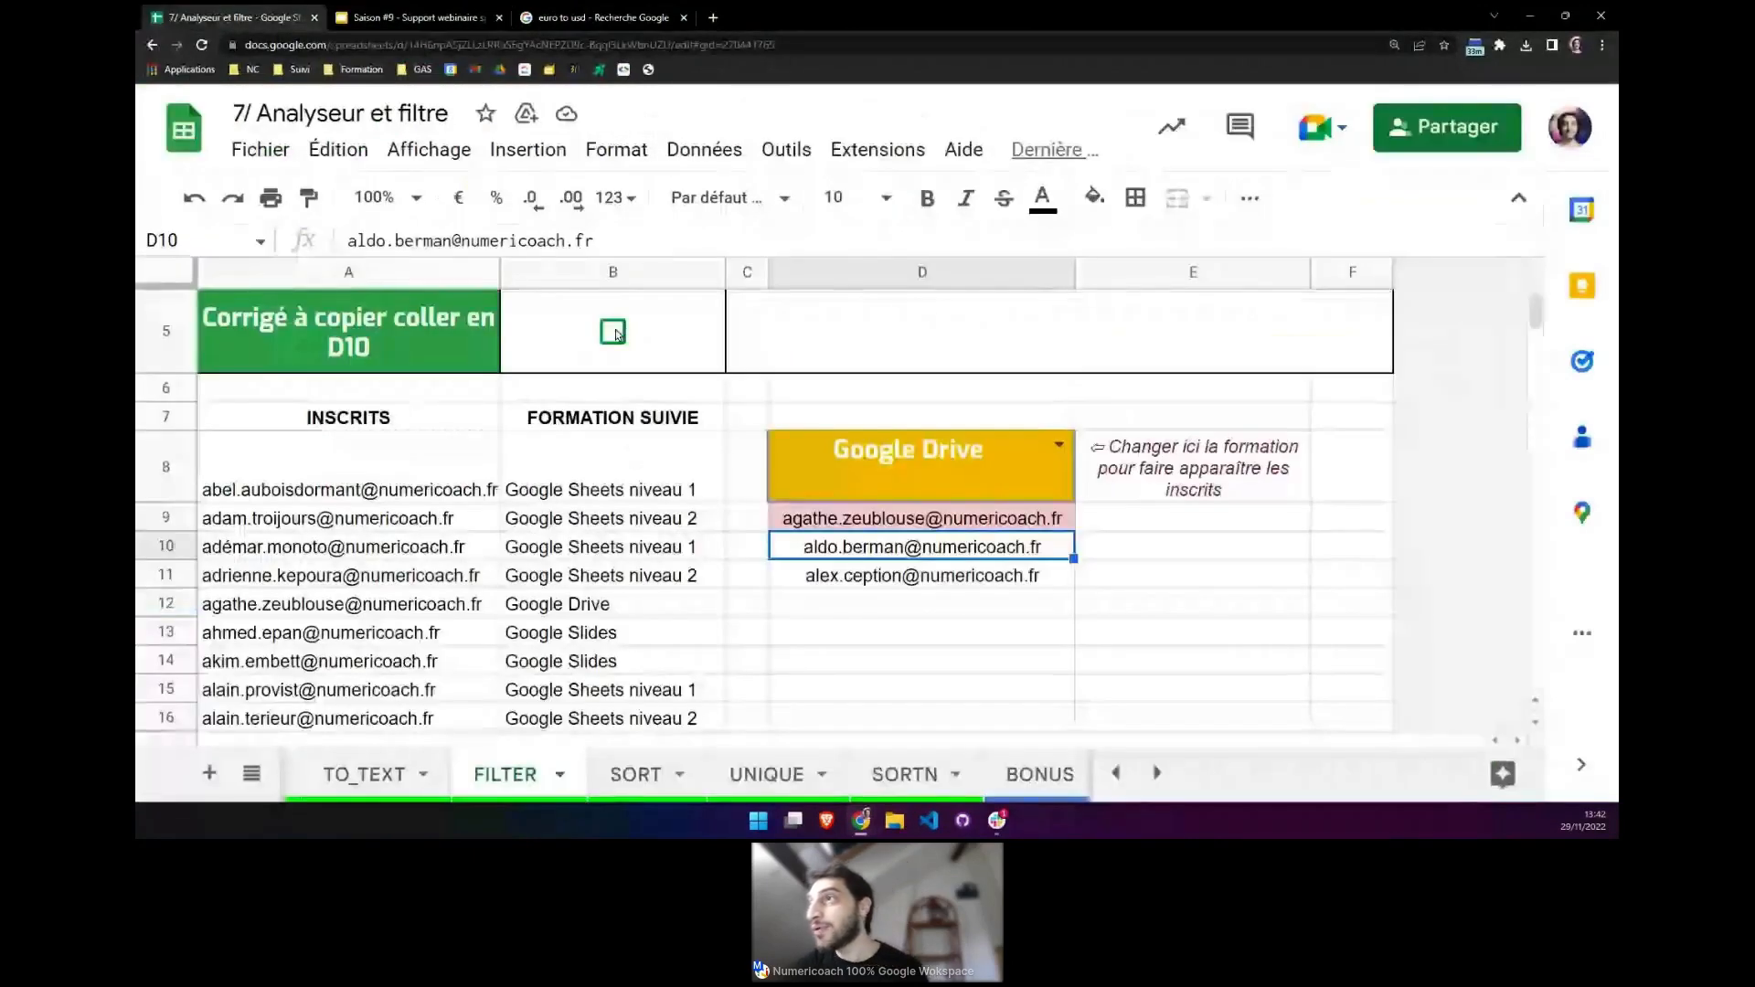
left_click(615, 333)
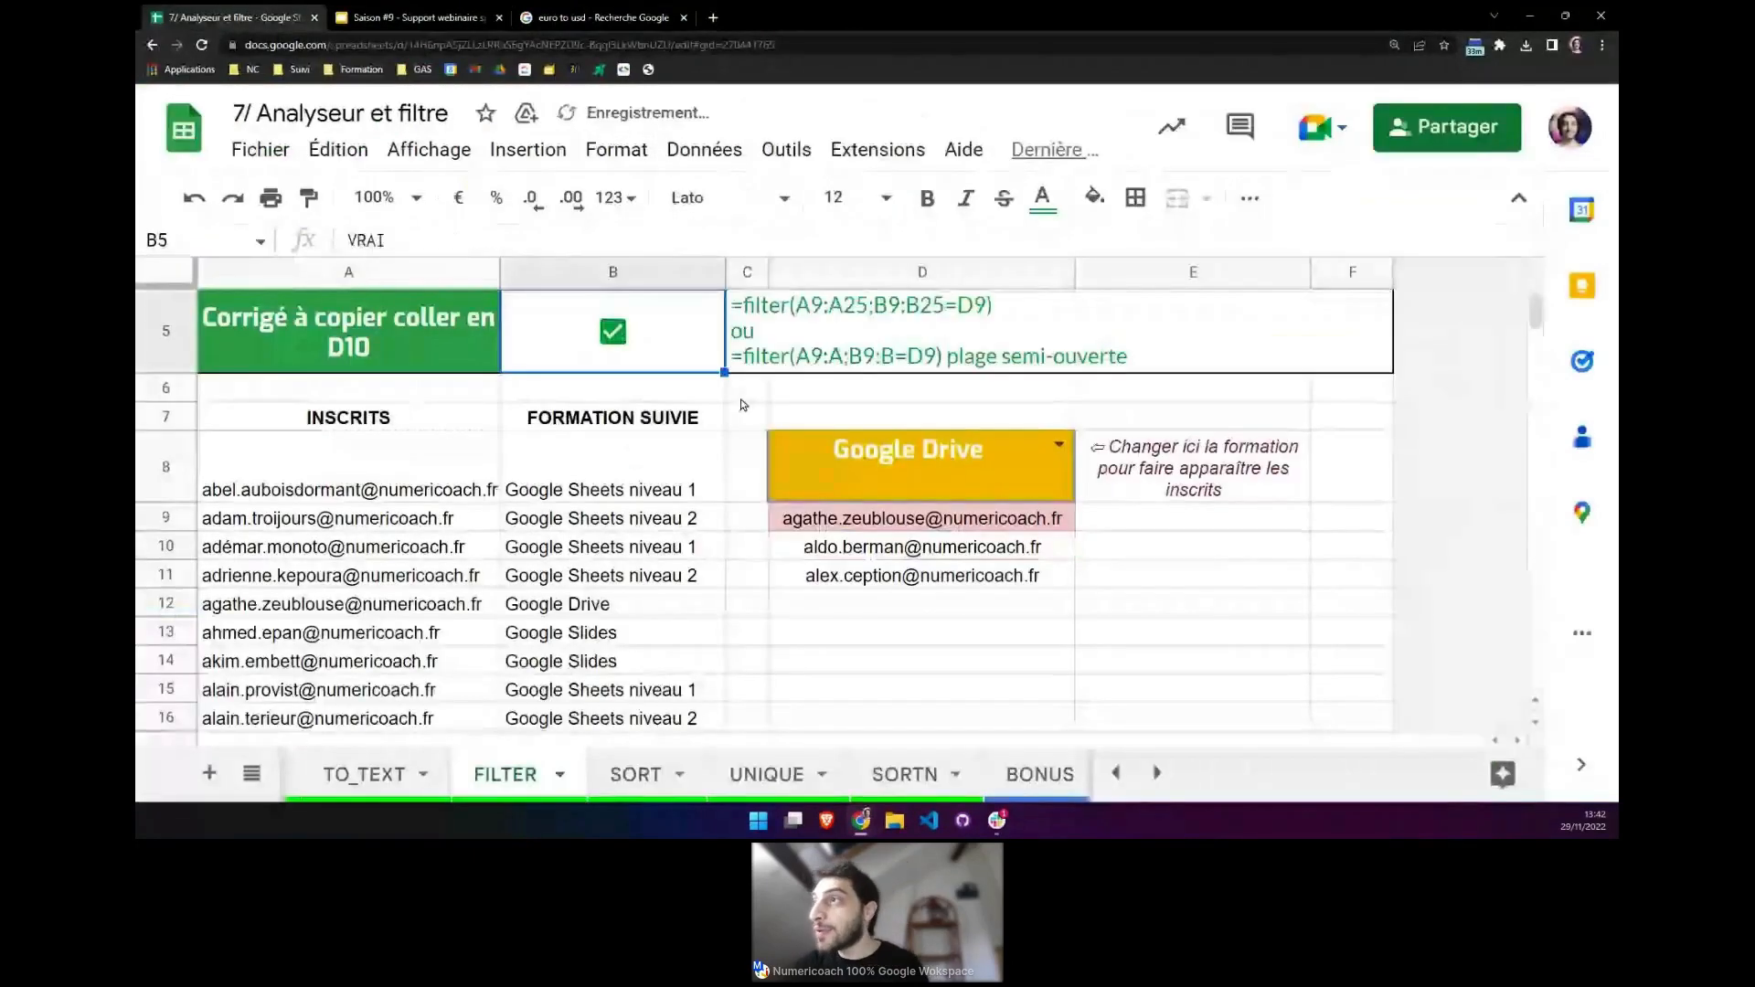
left_click(820, 317)
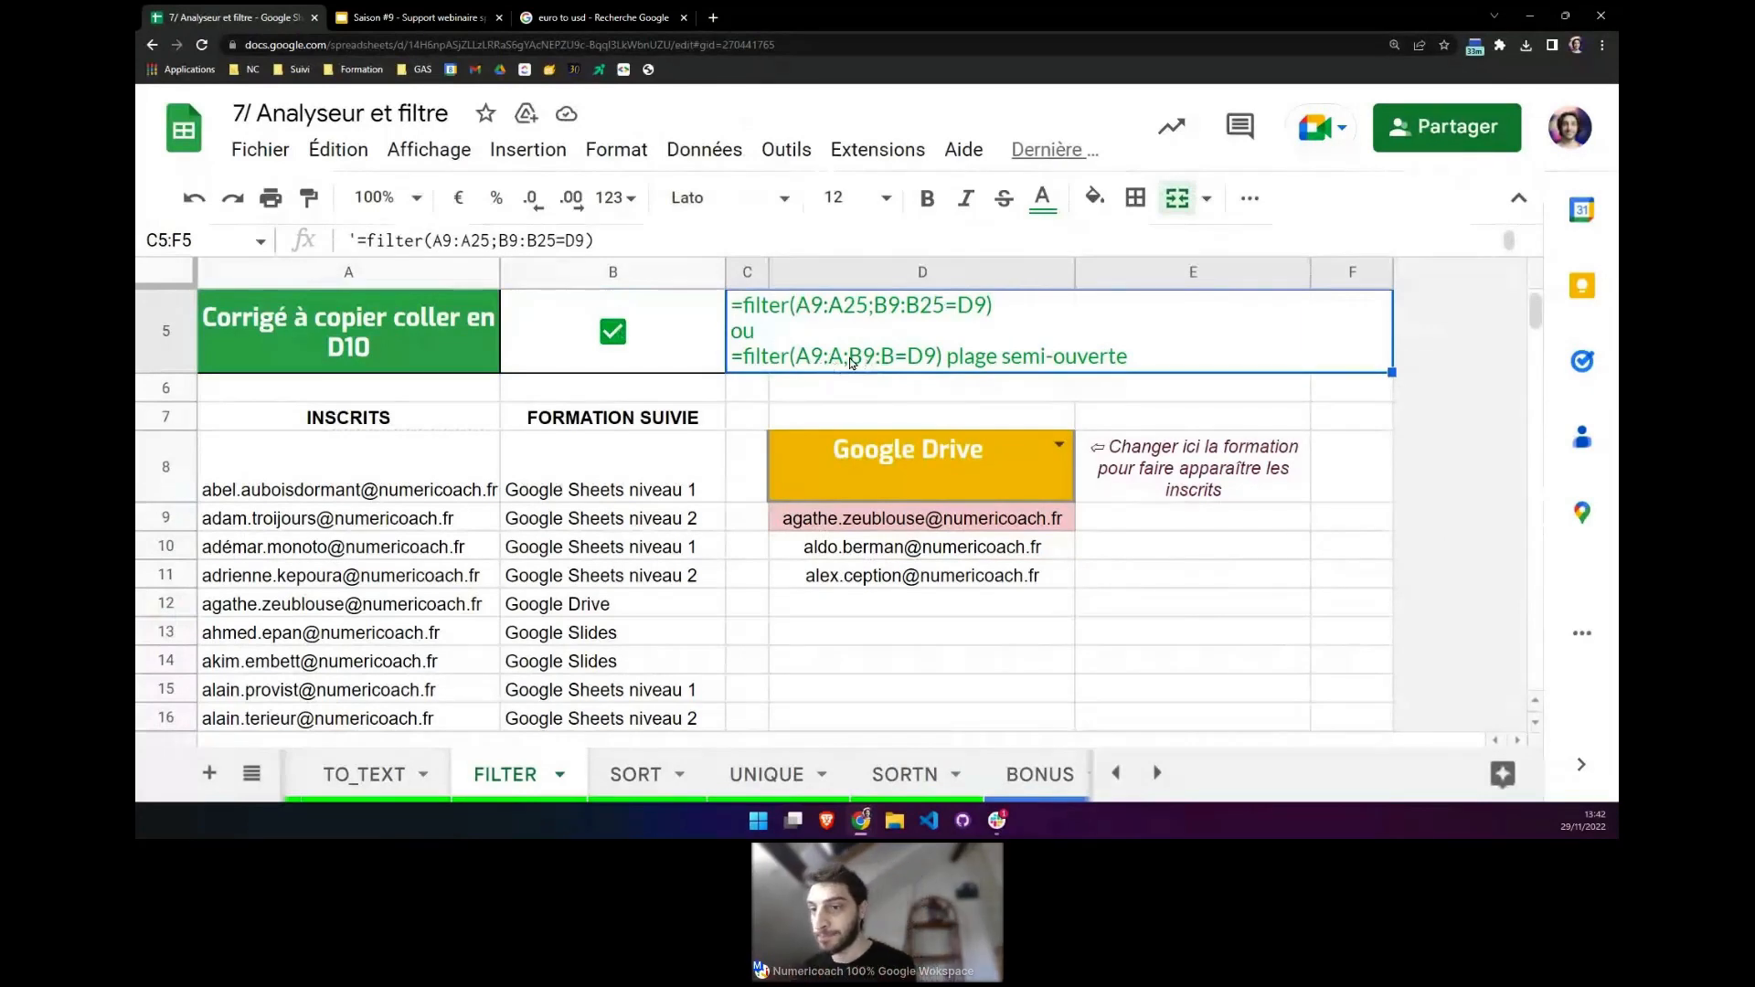
key("ctrl+z")
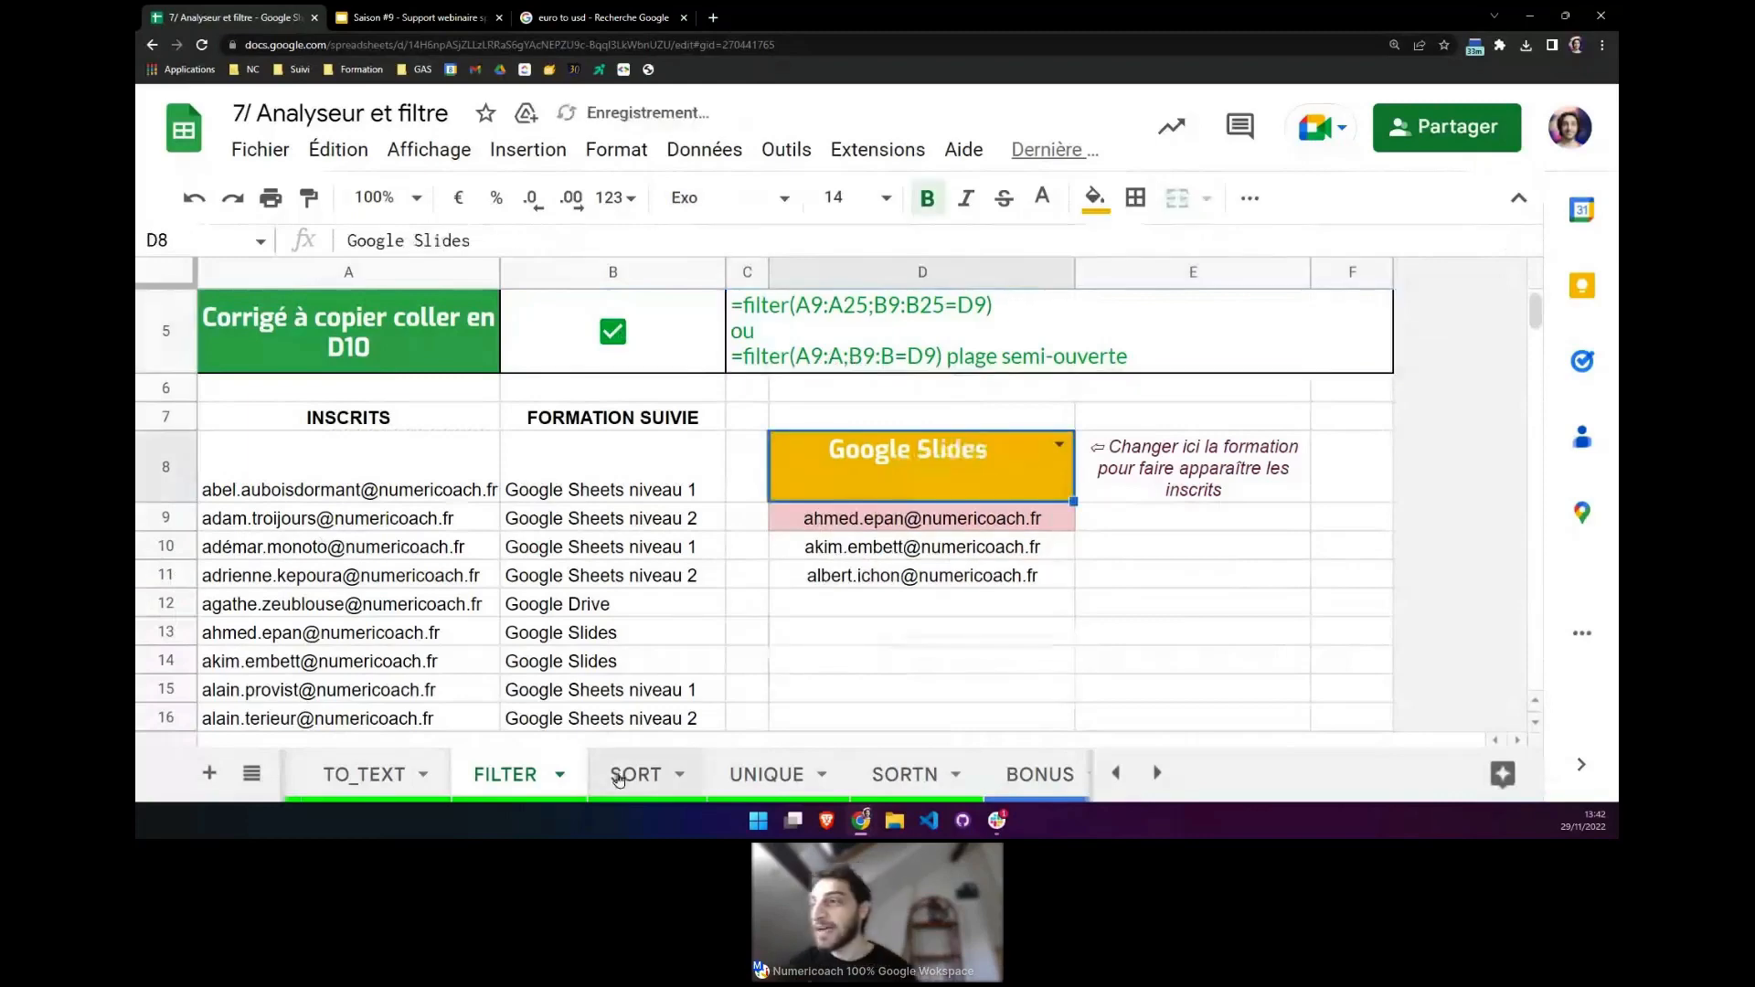
Open the SORT sheet and read the function's syntax and the exercise instructions across the full width.
left_click(618, 775)
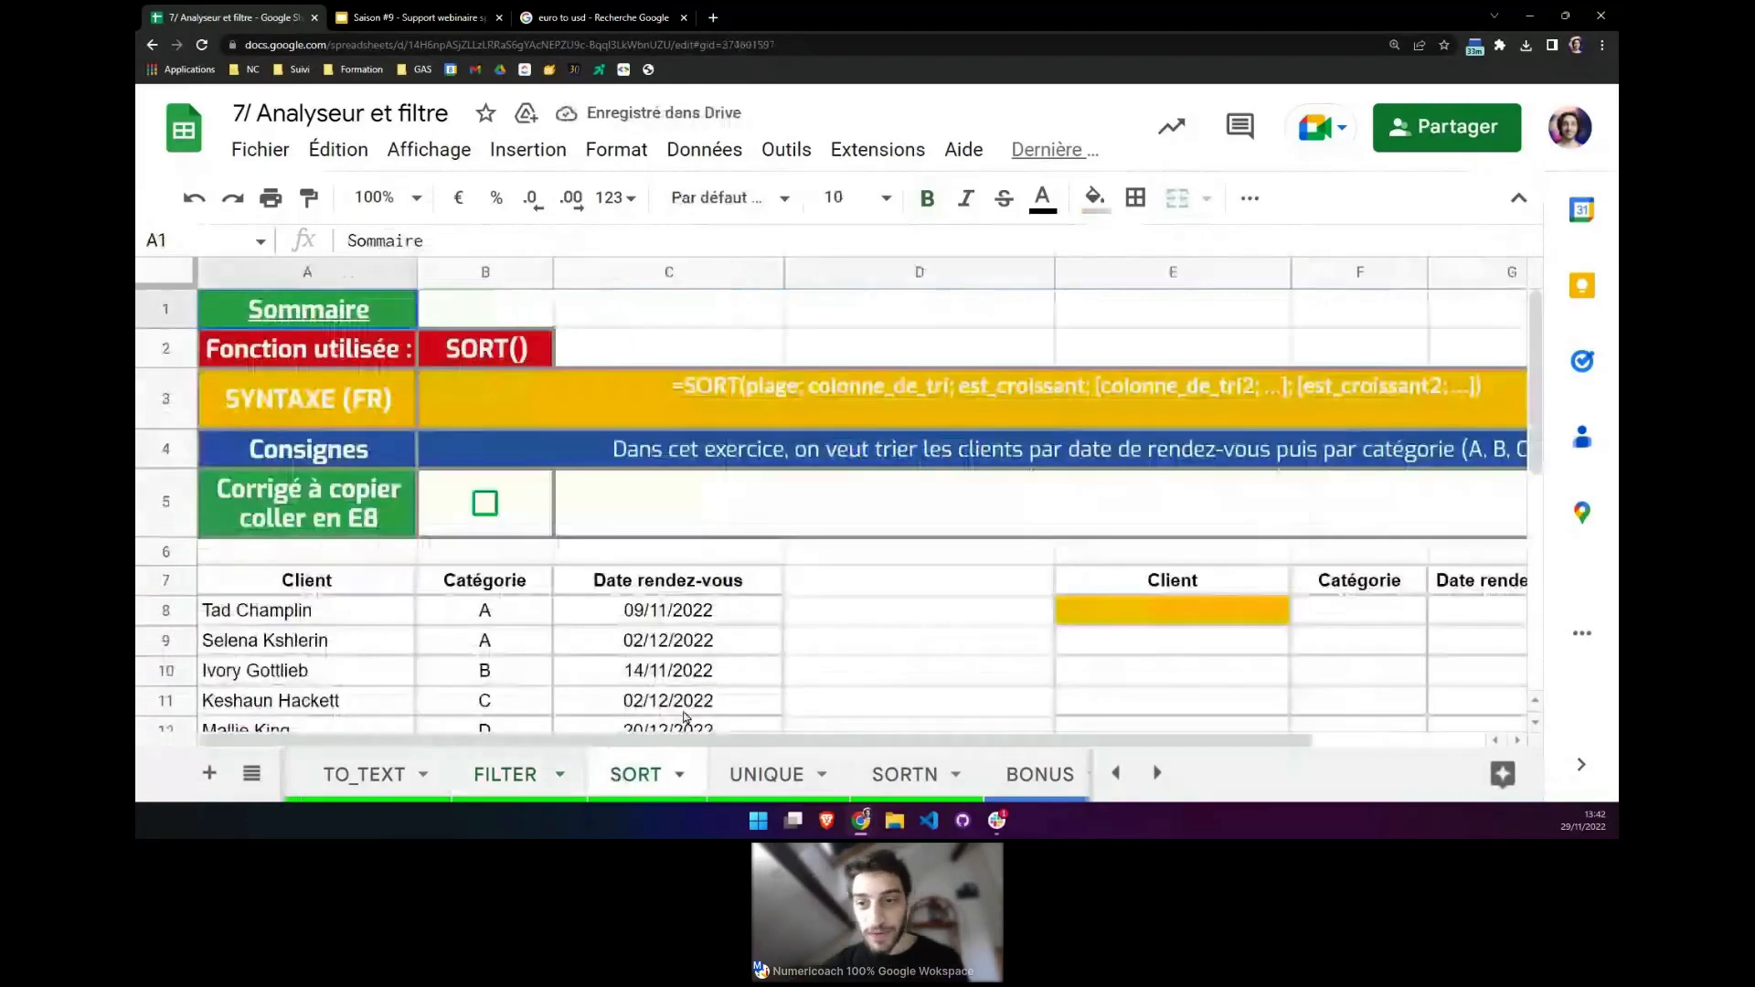
scroll(783, 462, "down", 1)
scroll(786, 468, "up", 1)
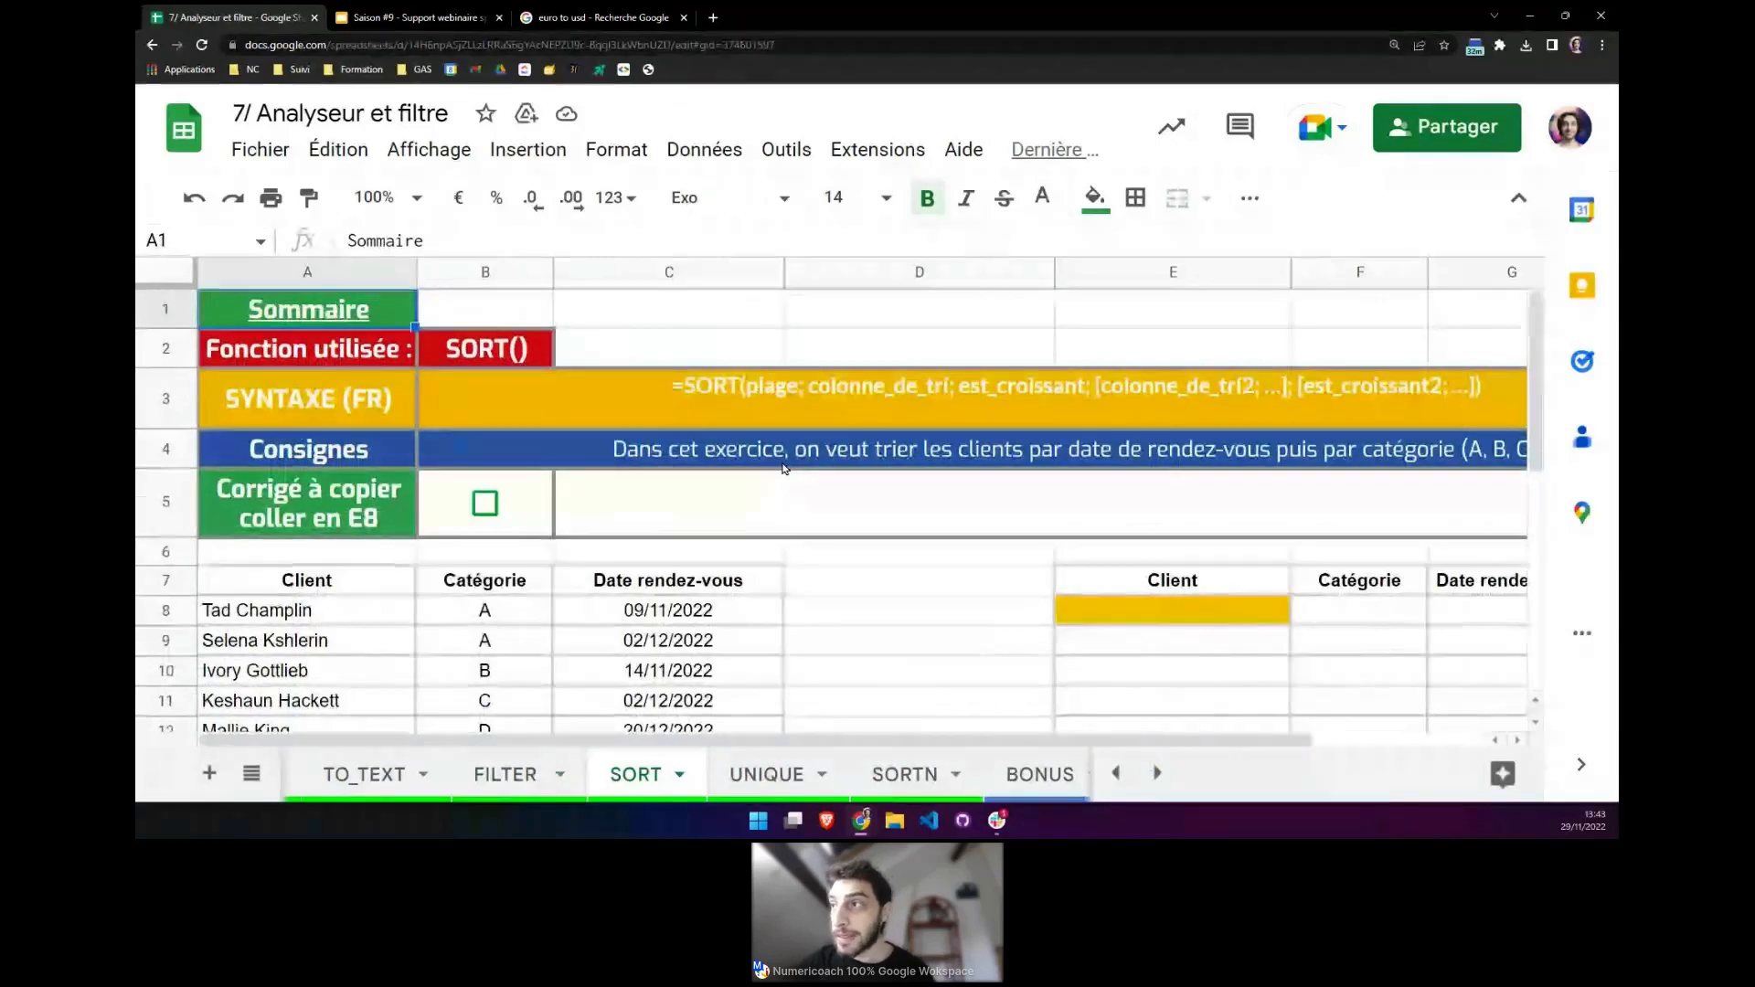
left_click_drag(633, 740, 644, 740)
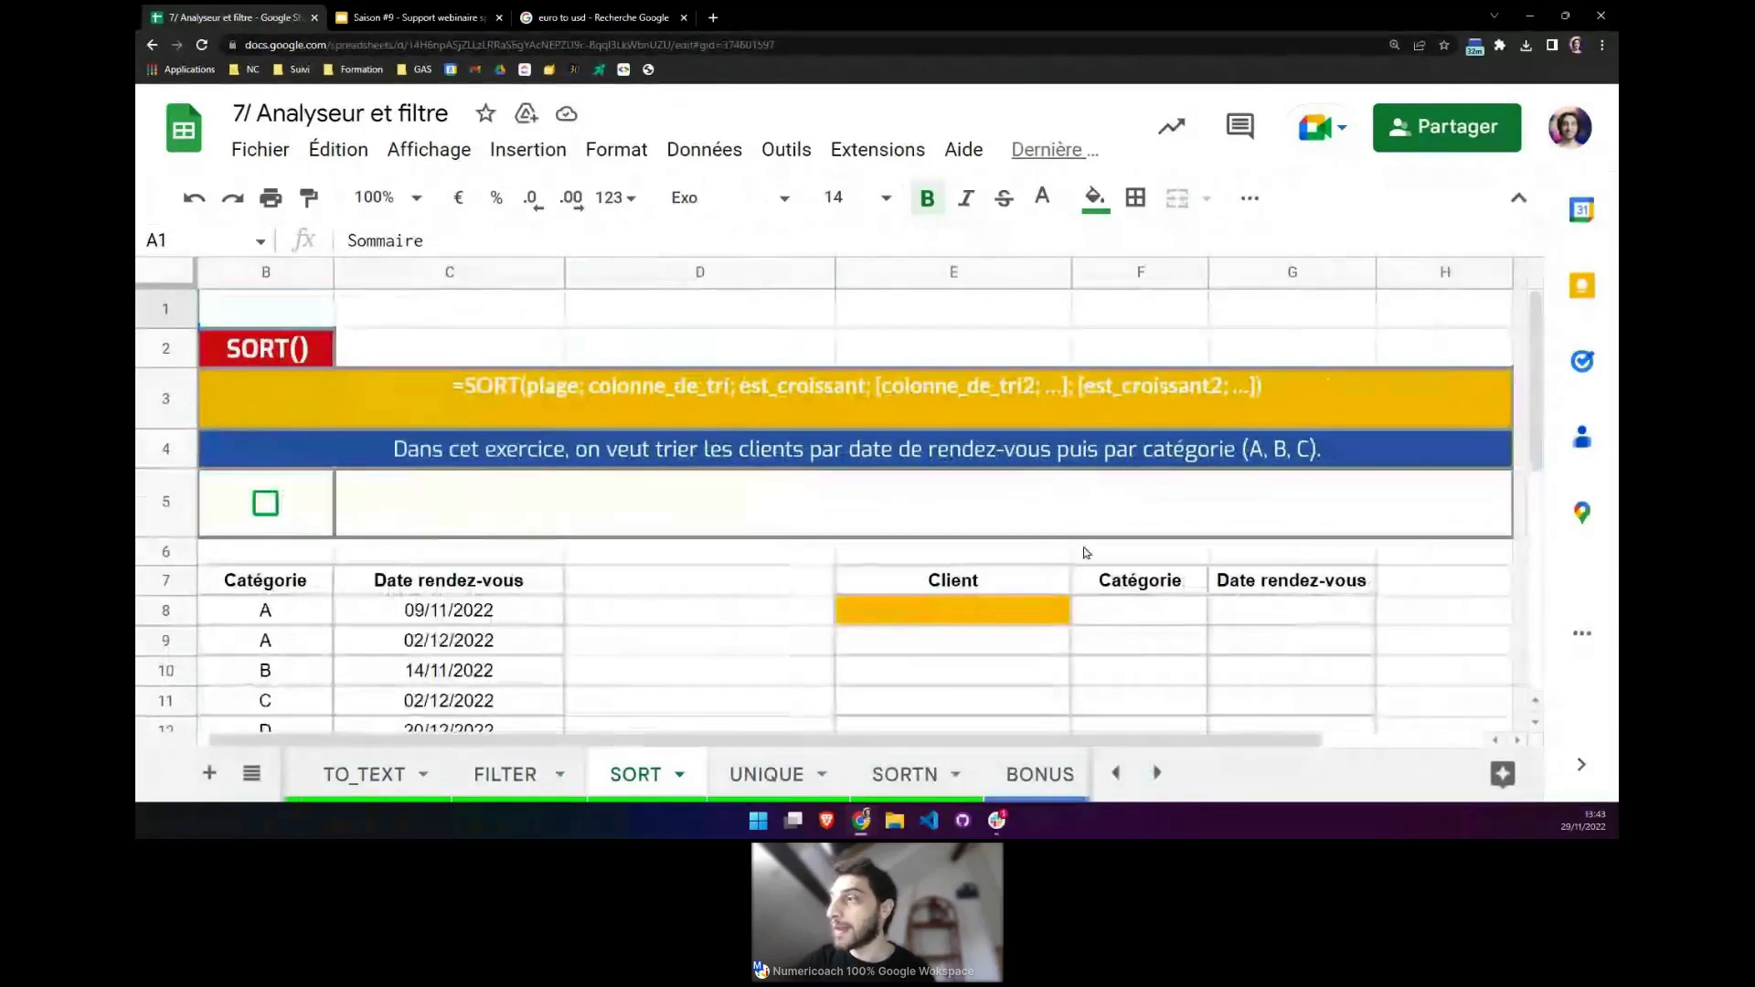
left_click_drag(1106, 741, 820, 695)
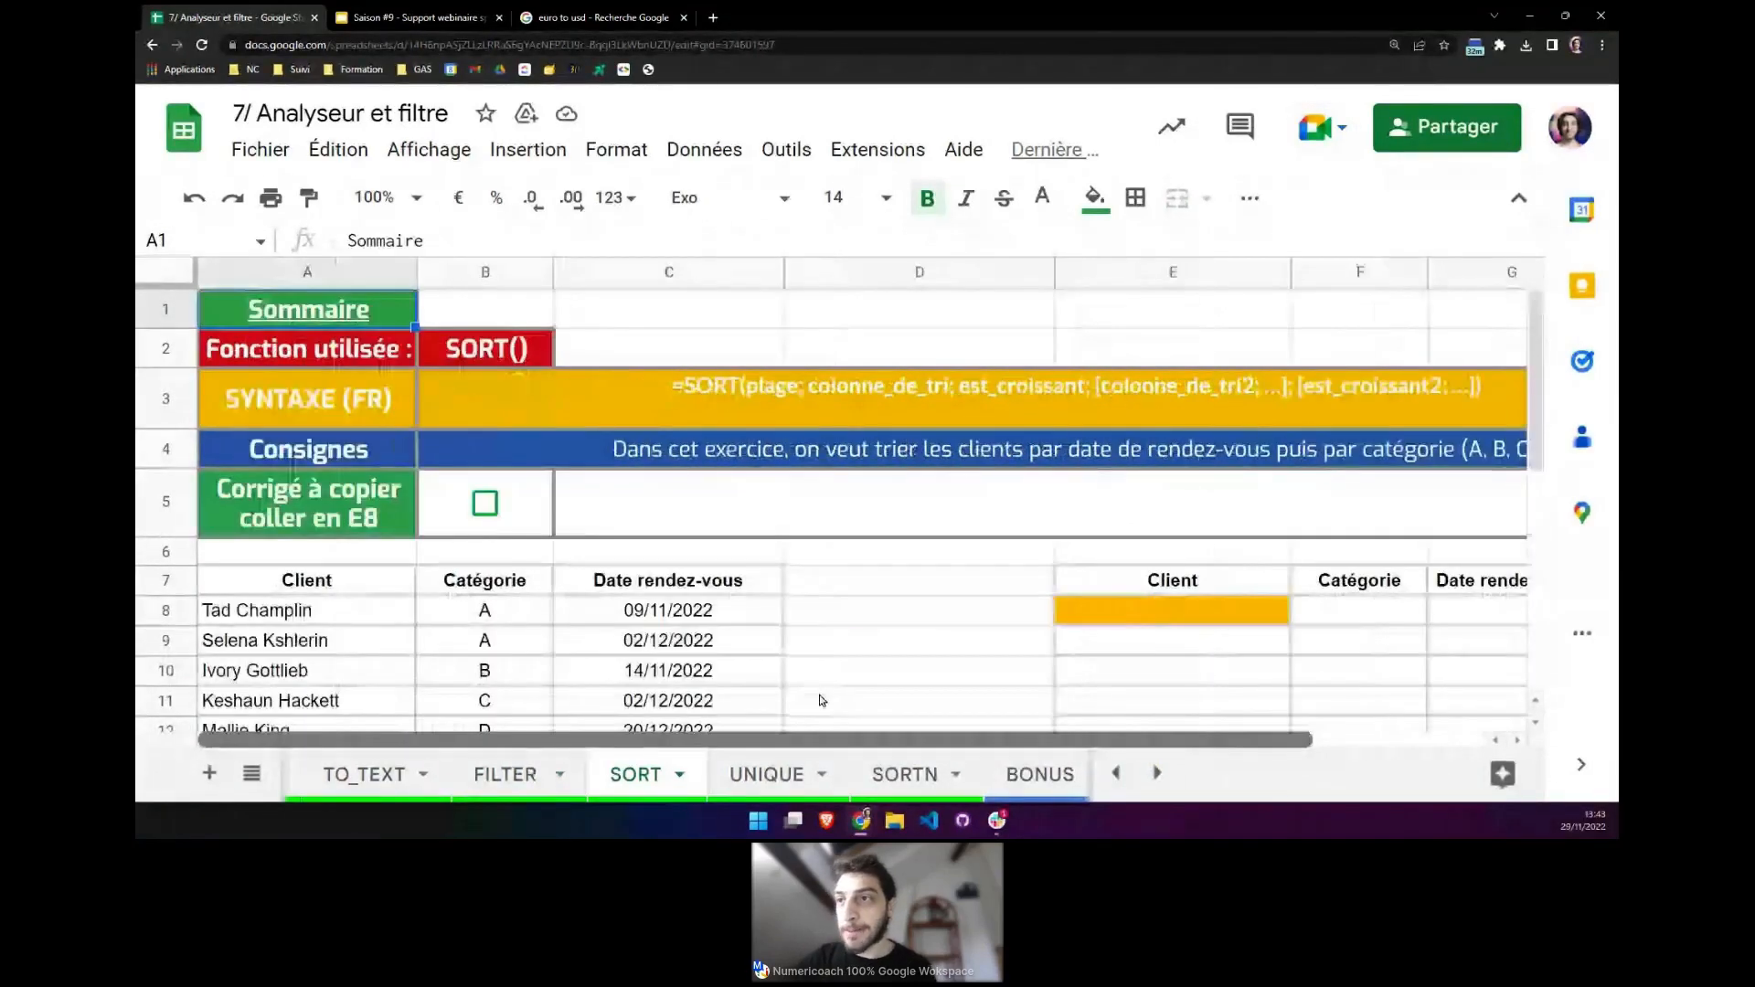
Examine the source table's Client, Catégorie and Date rendez-vous columns and the sorting instructions above it.
scroll(820, 701, "down", 5)
left_click_drag(265, 332, 274, 617)
scroll(403, 525, "up", 5)
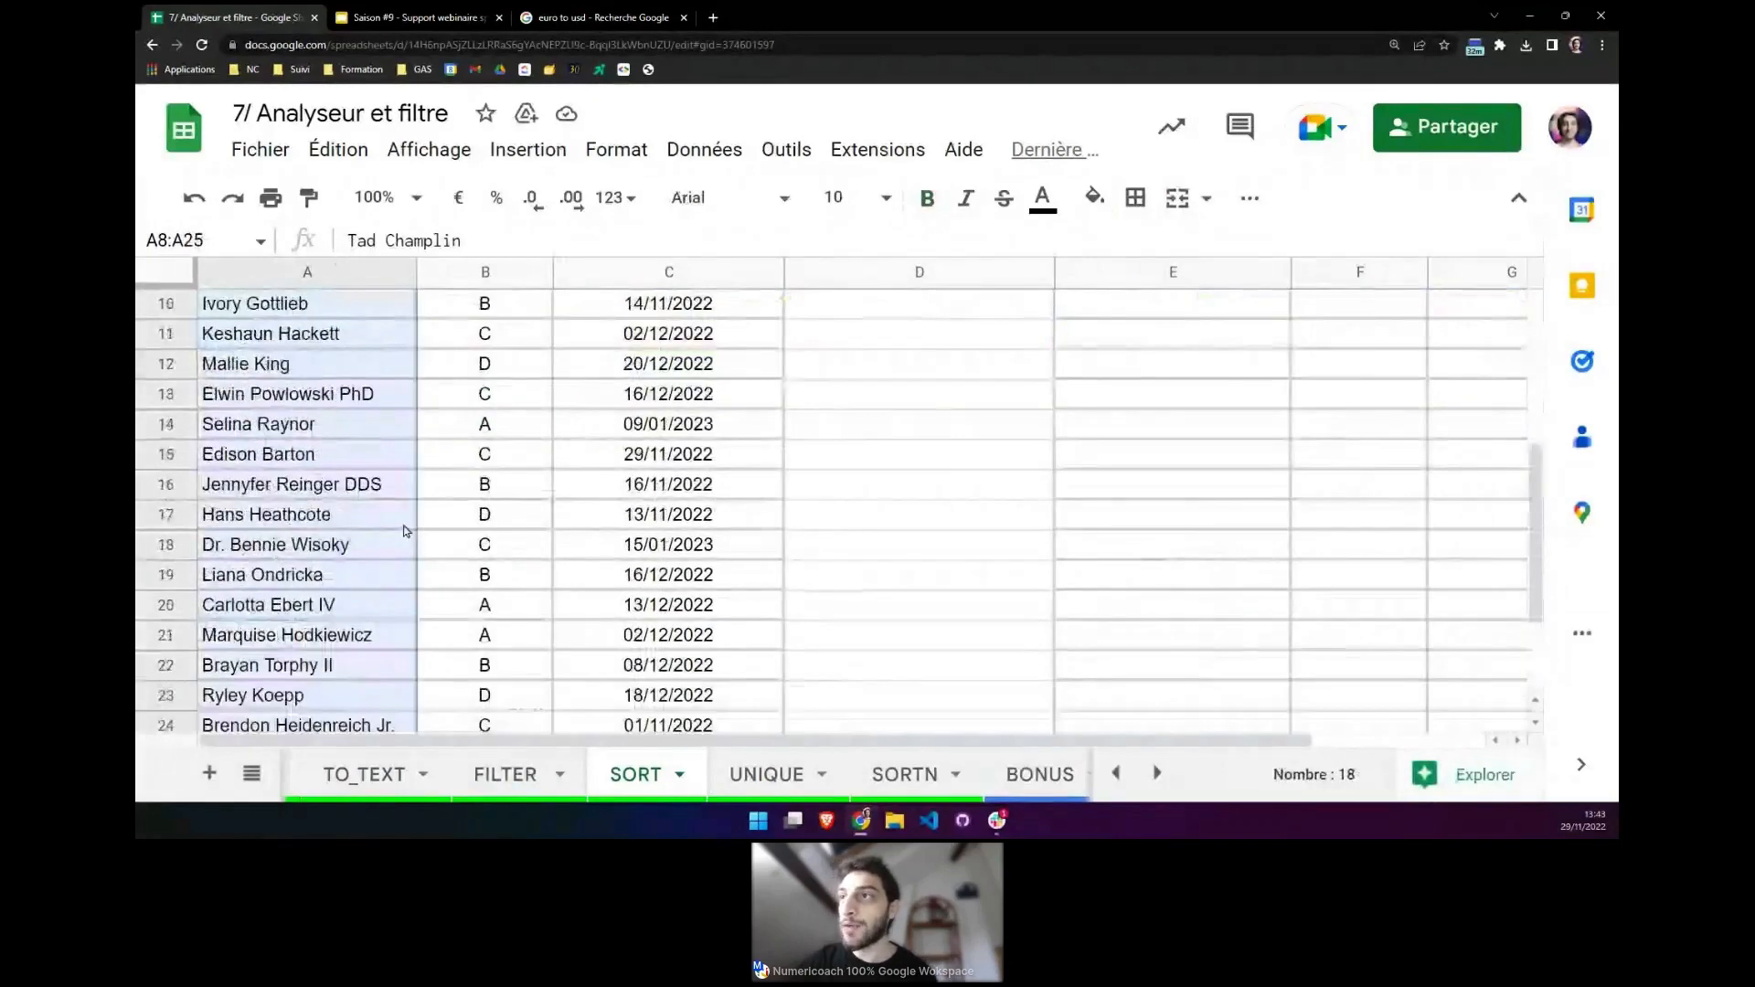
left_click_drag(491, 432, 487, 583)
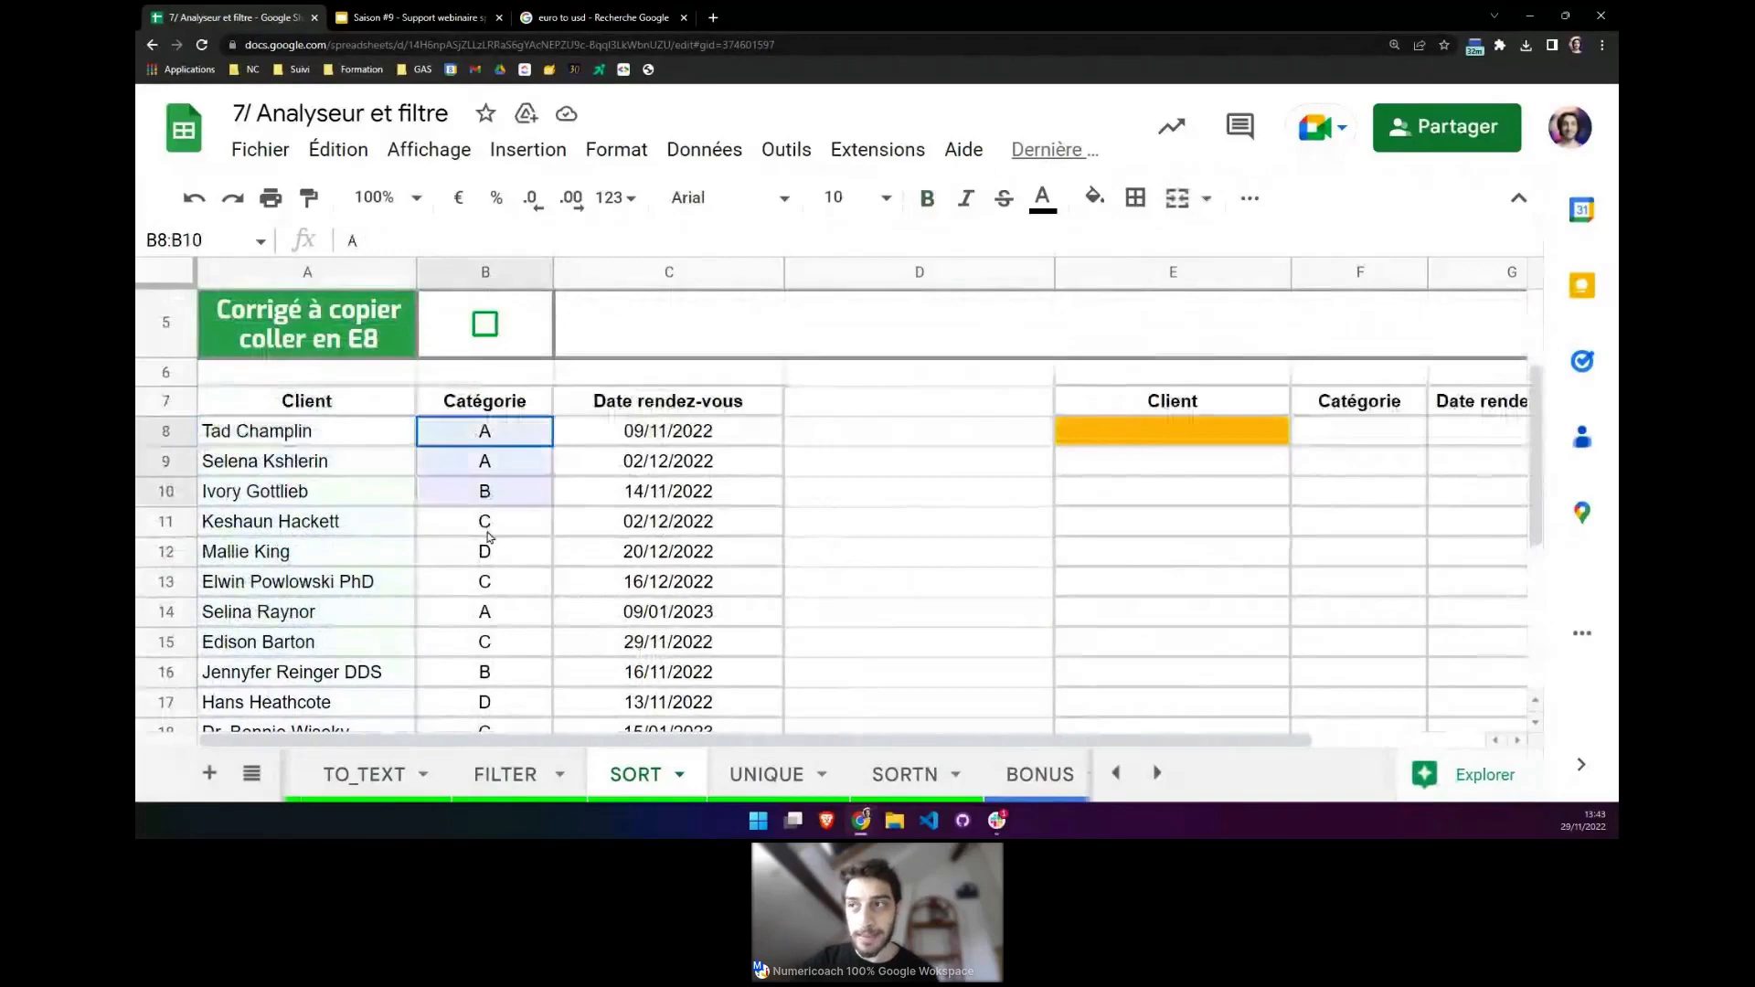
scroll(489, 545, "down", 1)
scroll(487, 545, "down", 1)
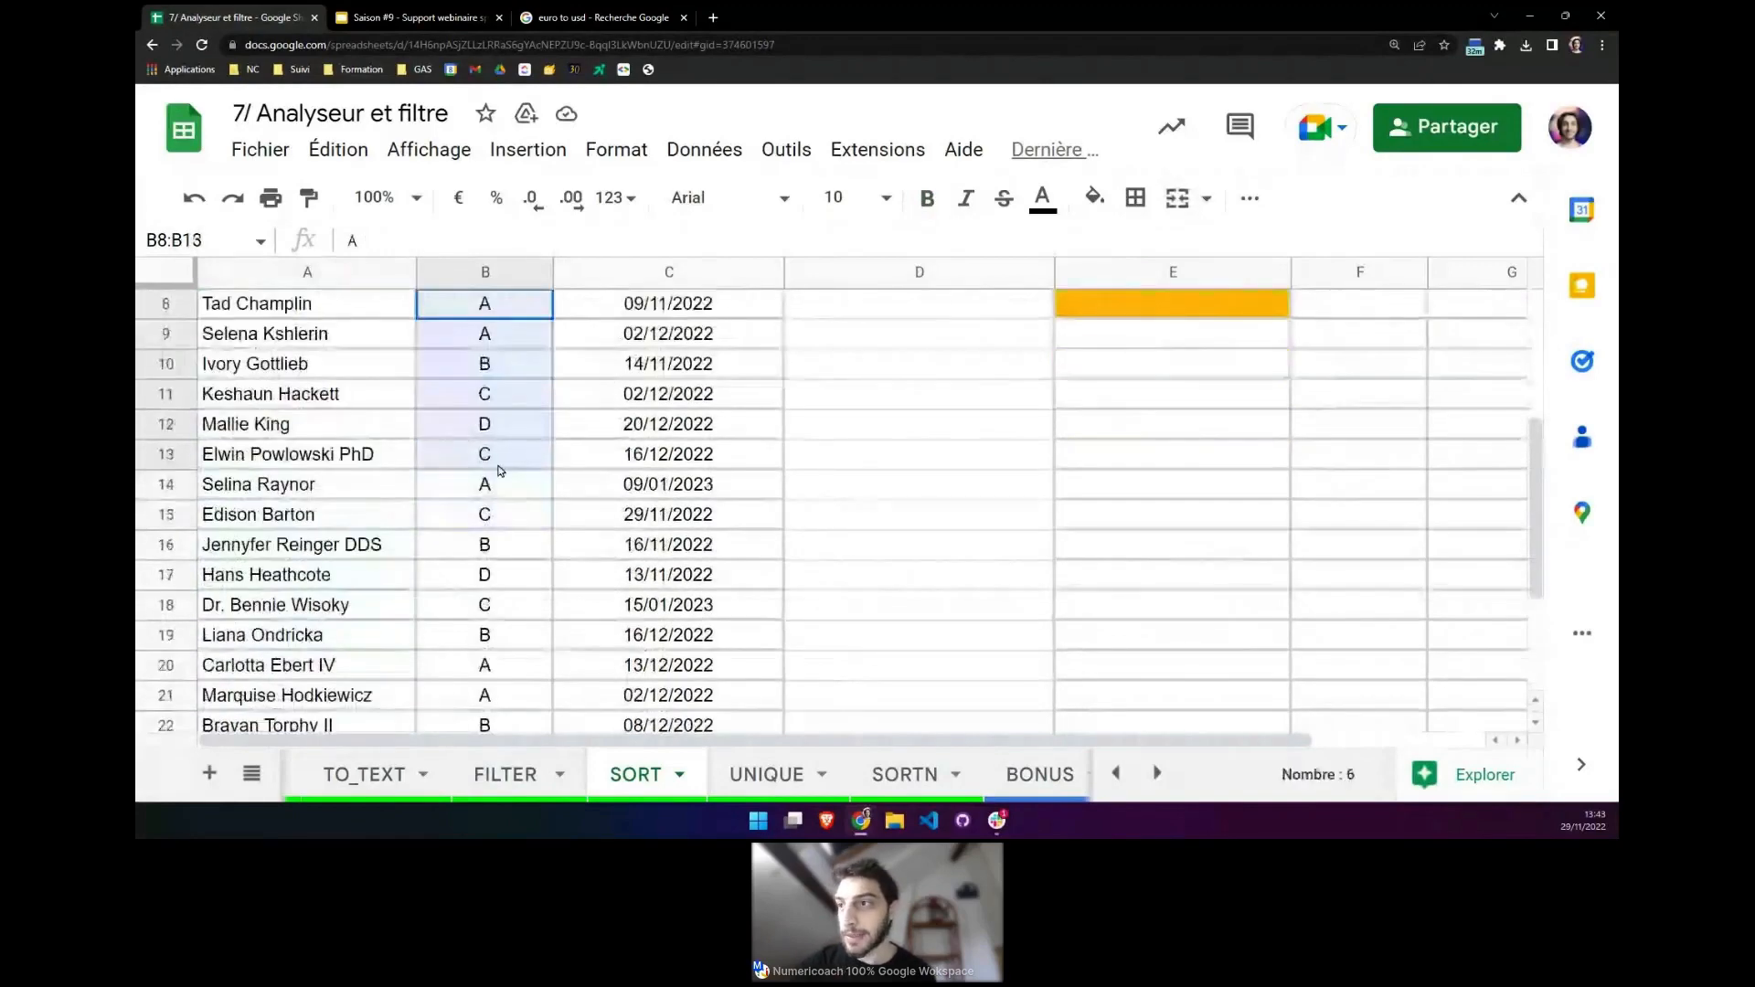
scroll(498, 468, "down", 3)
left_click_drag(498, 468, 484, 587)
left_click(512, 575)
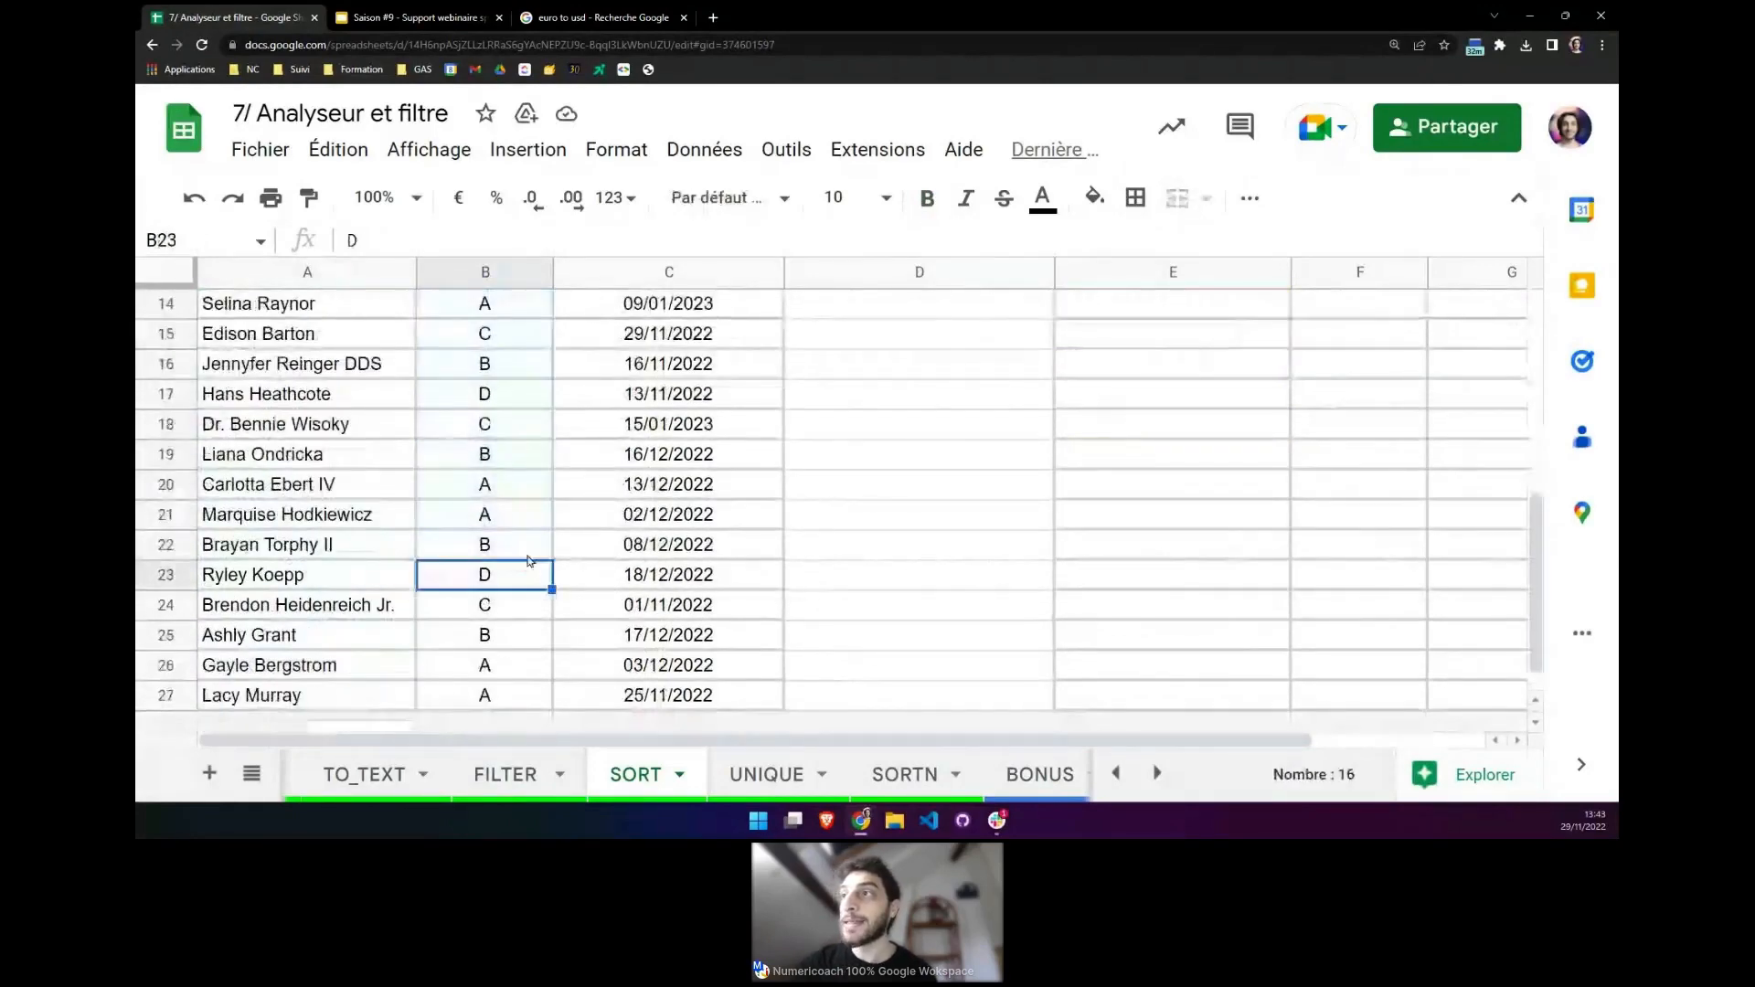
scroll(574, 537, "up", 5)
left_click_drag(669, 531, 669, 622)
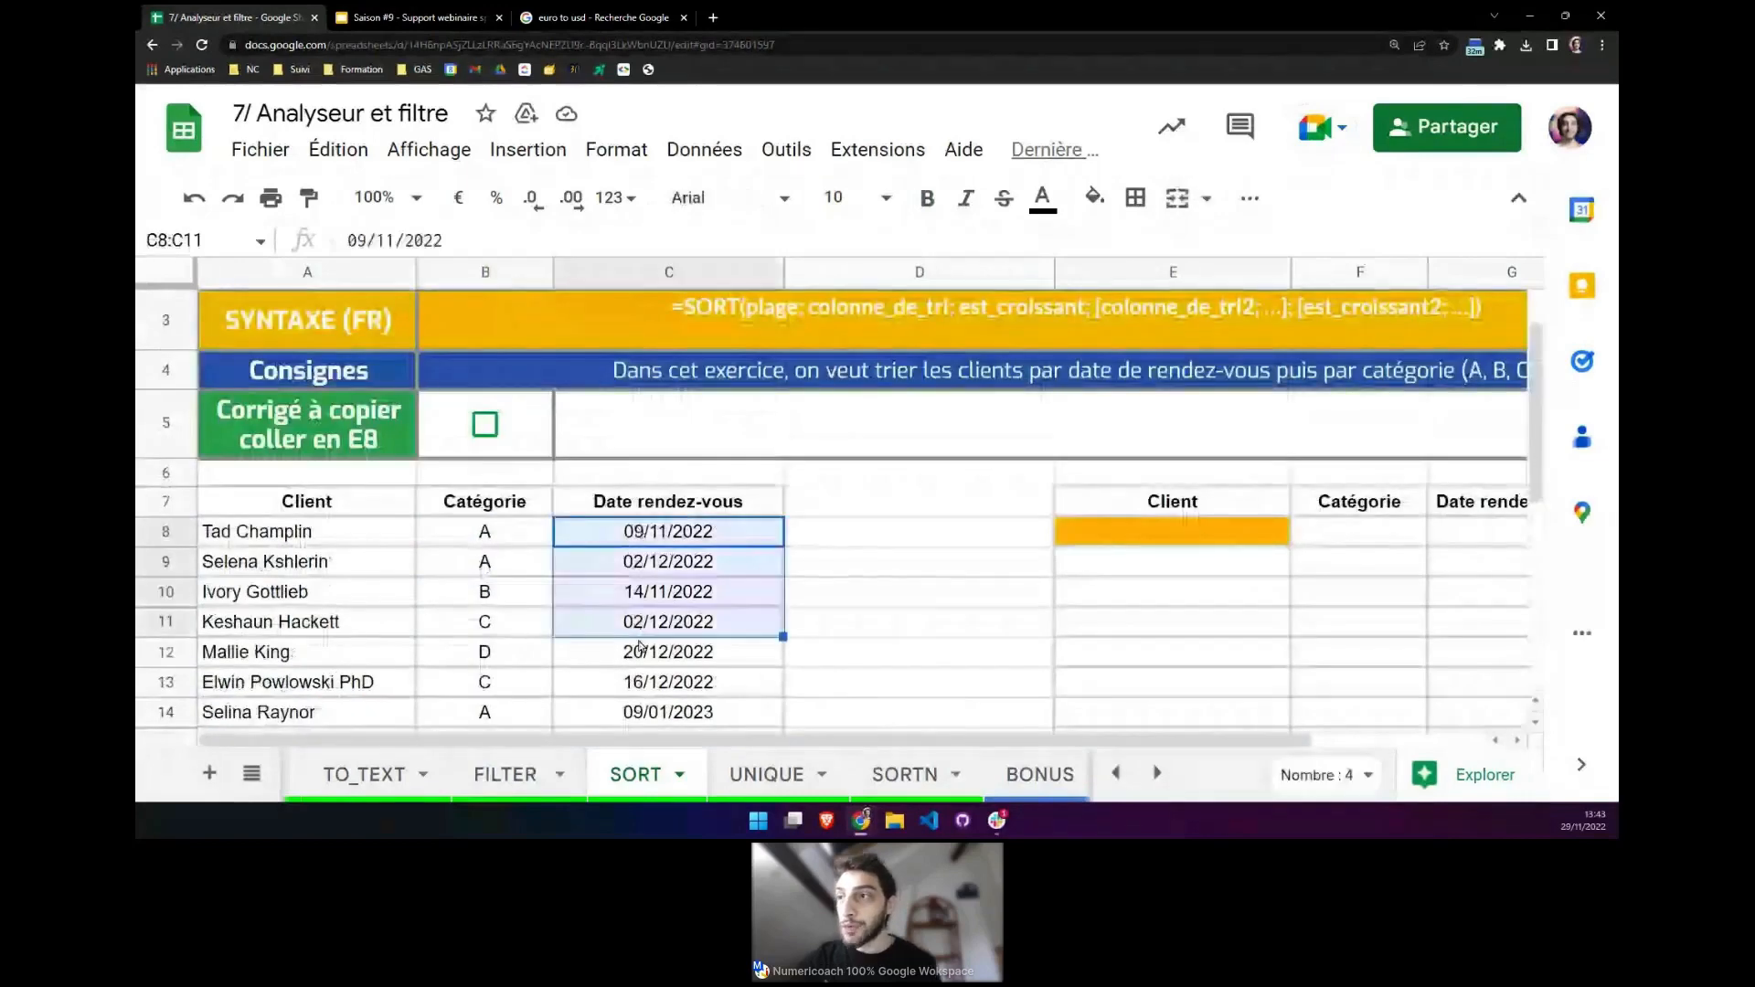
left_click(668, 621)
scroll(825, 746, "right", 2)
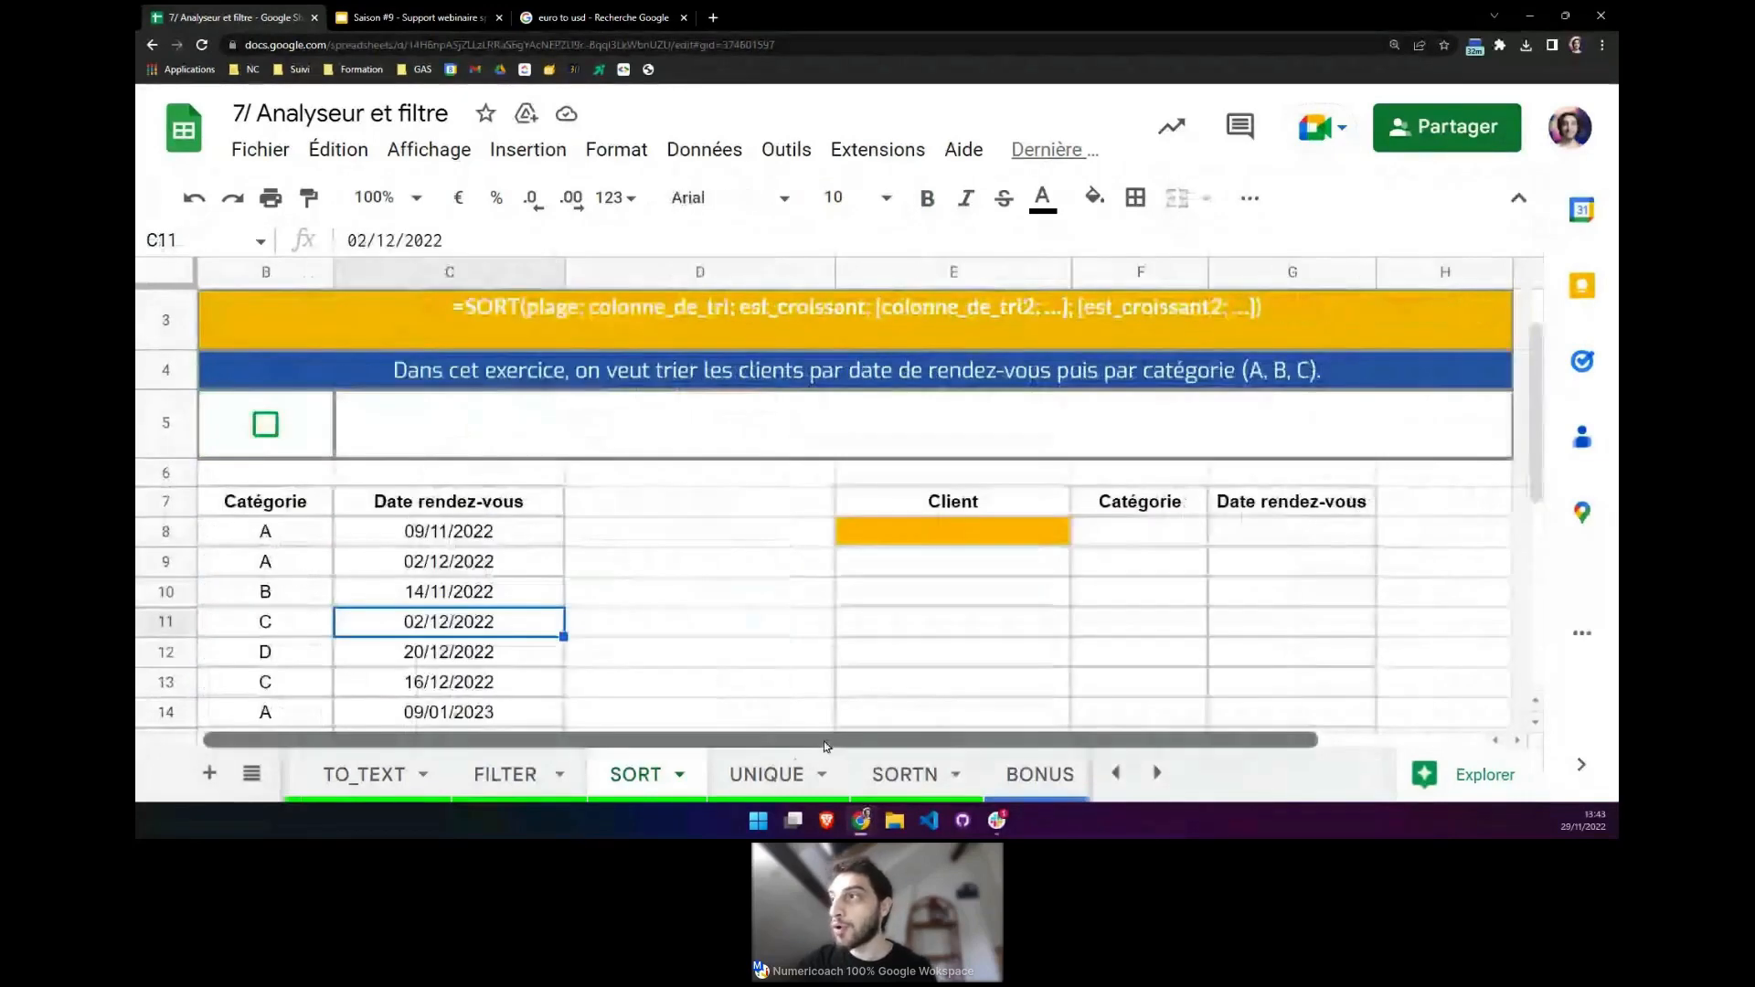
Begin a SORT formula in E8 and review the list of arguments in its function help.
left_click(1039, 534)
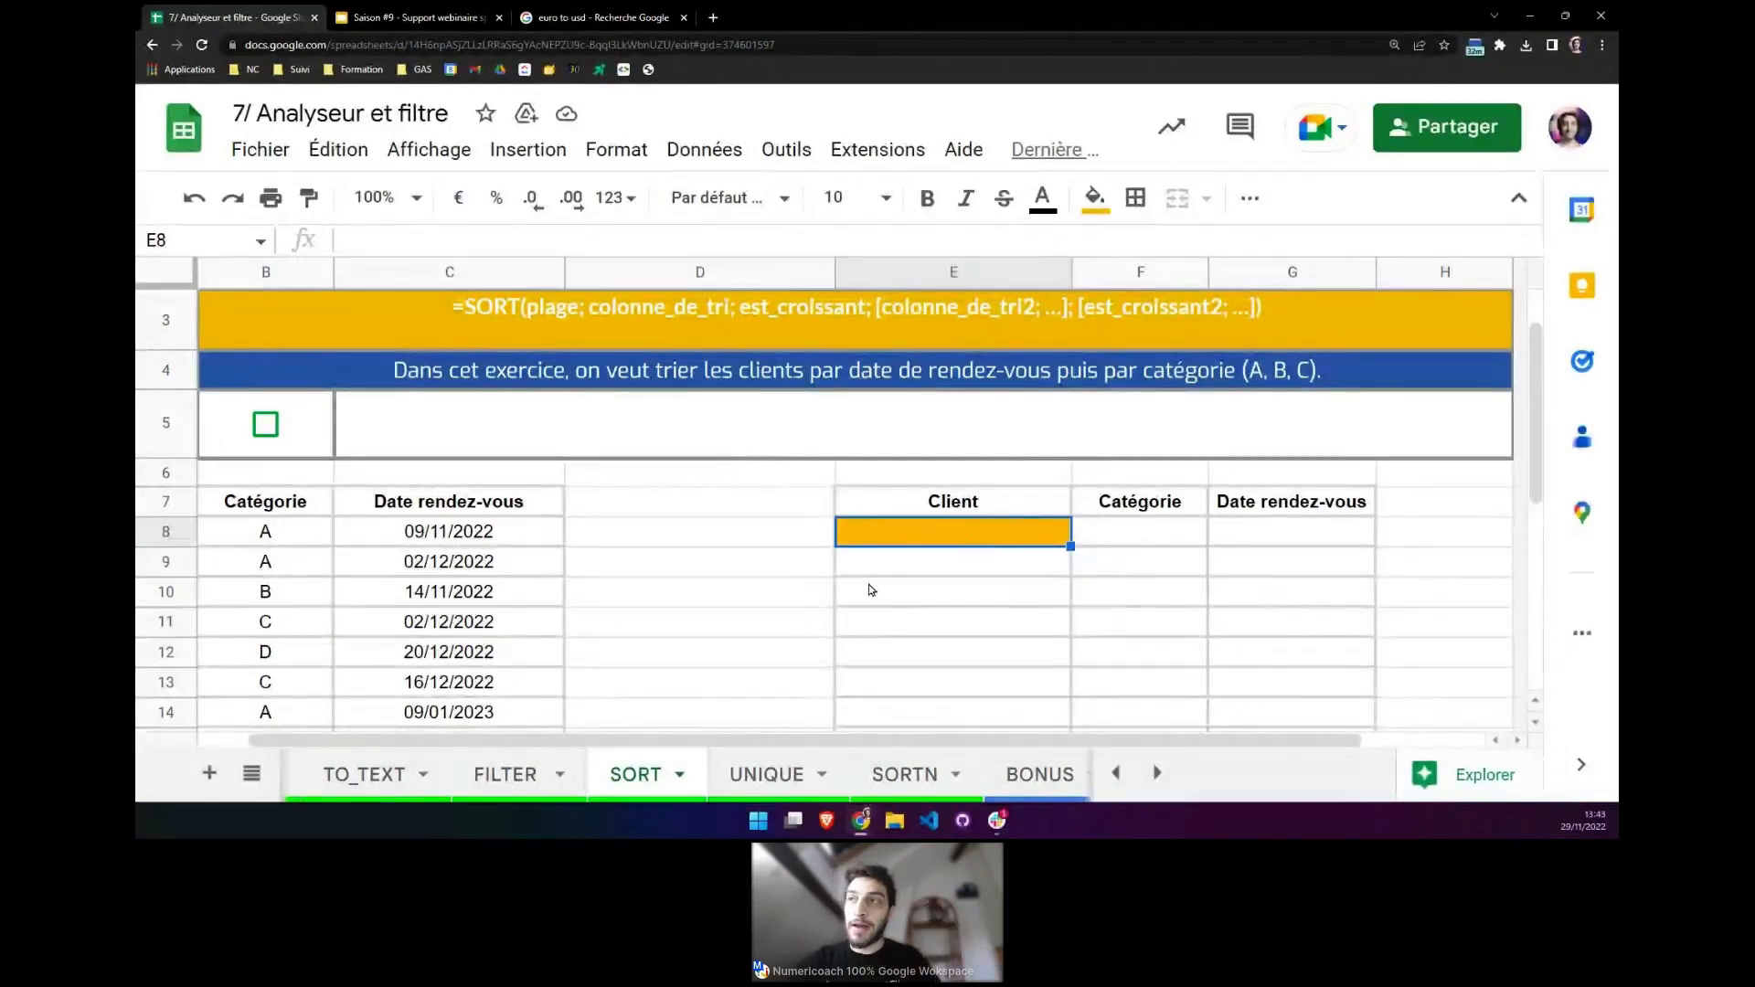
type("=S")
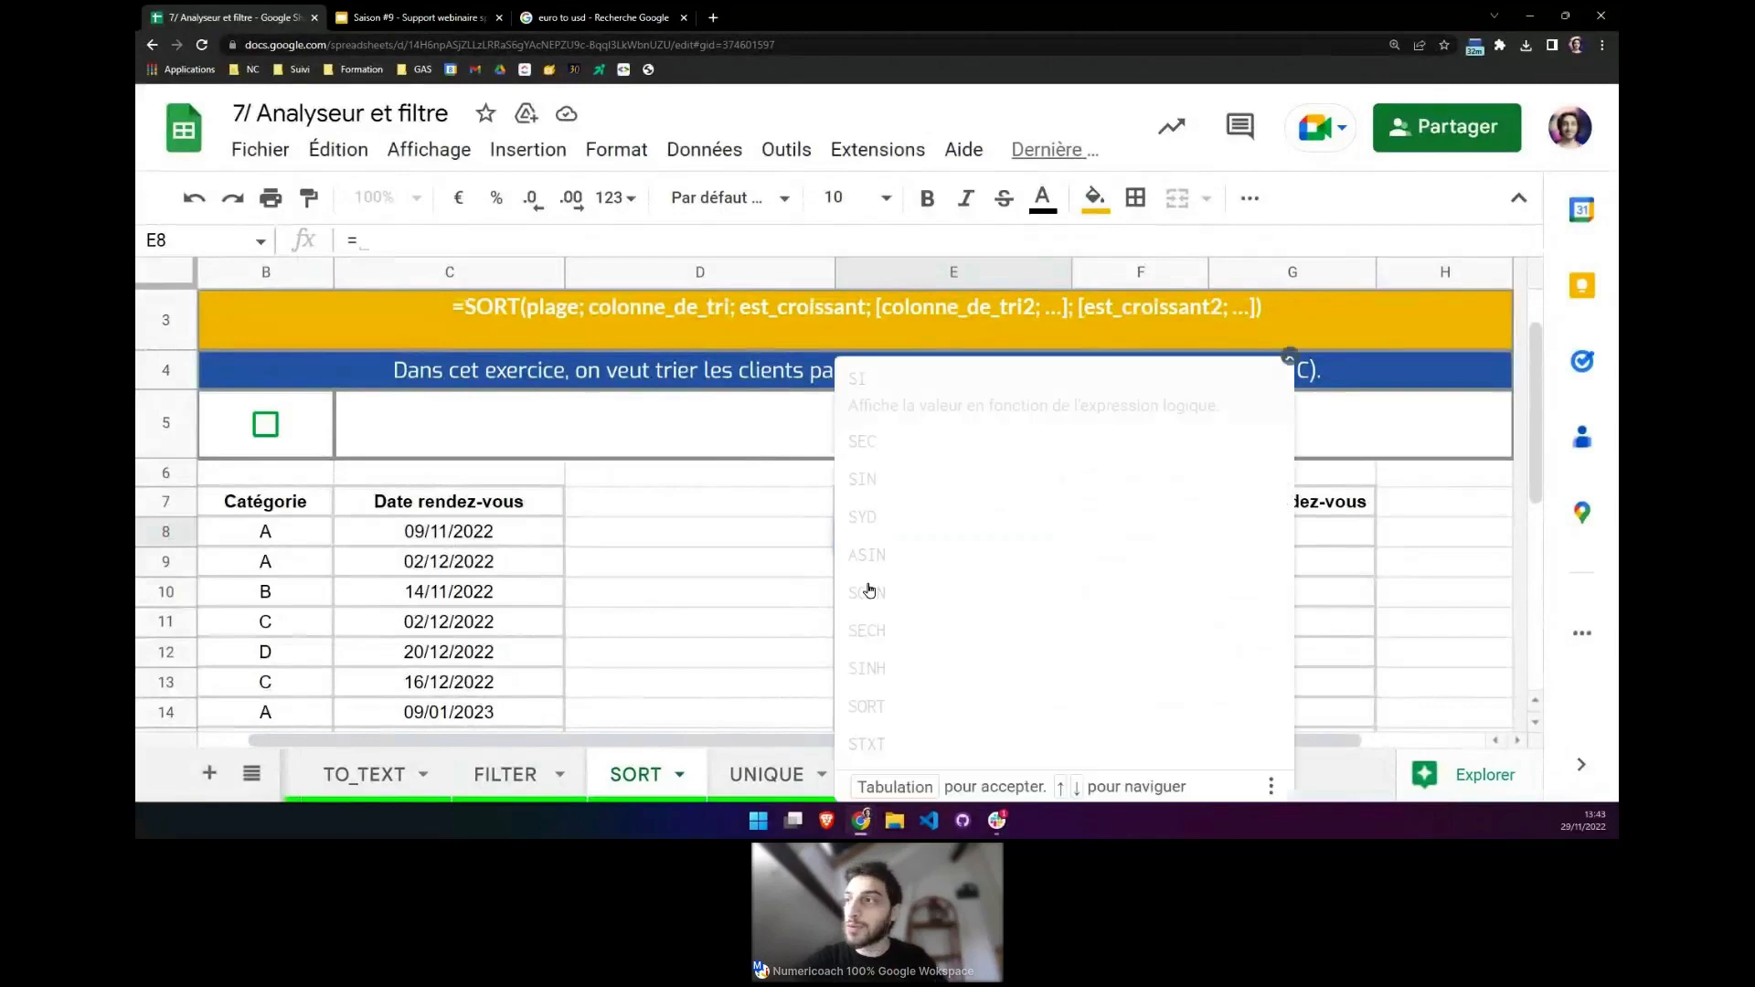
type("ORT")
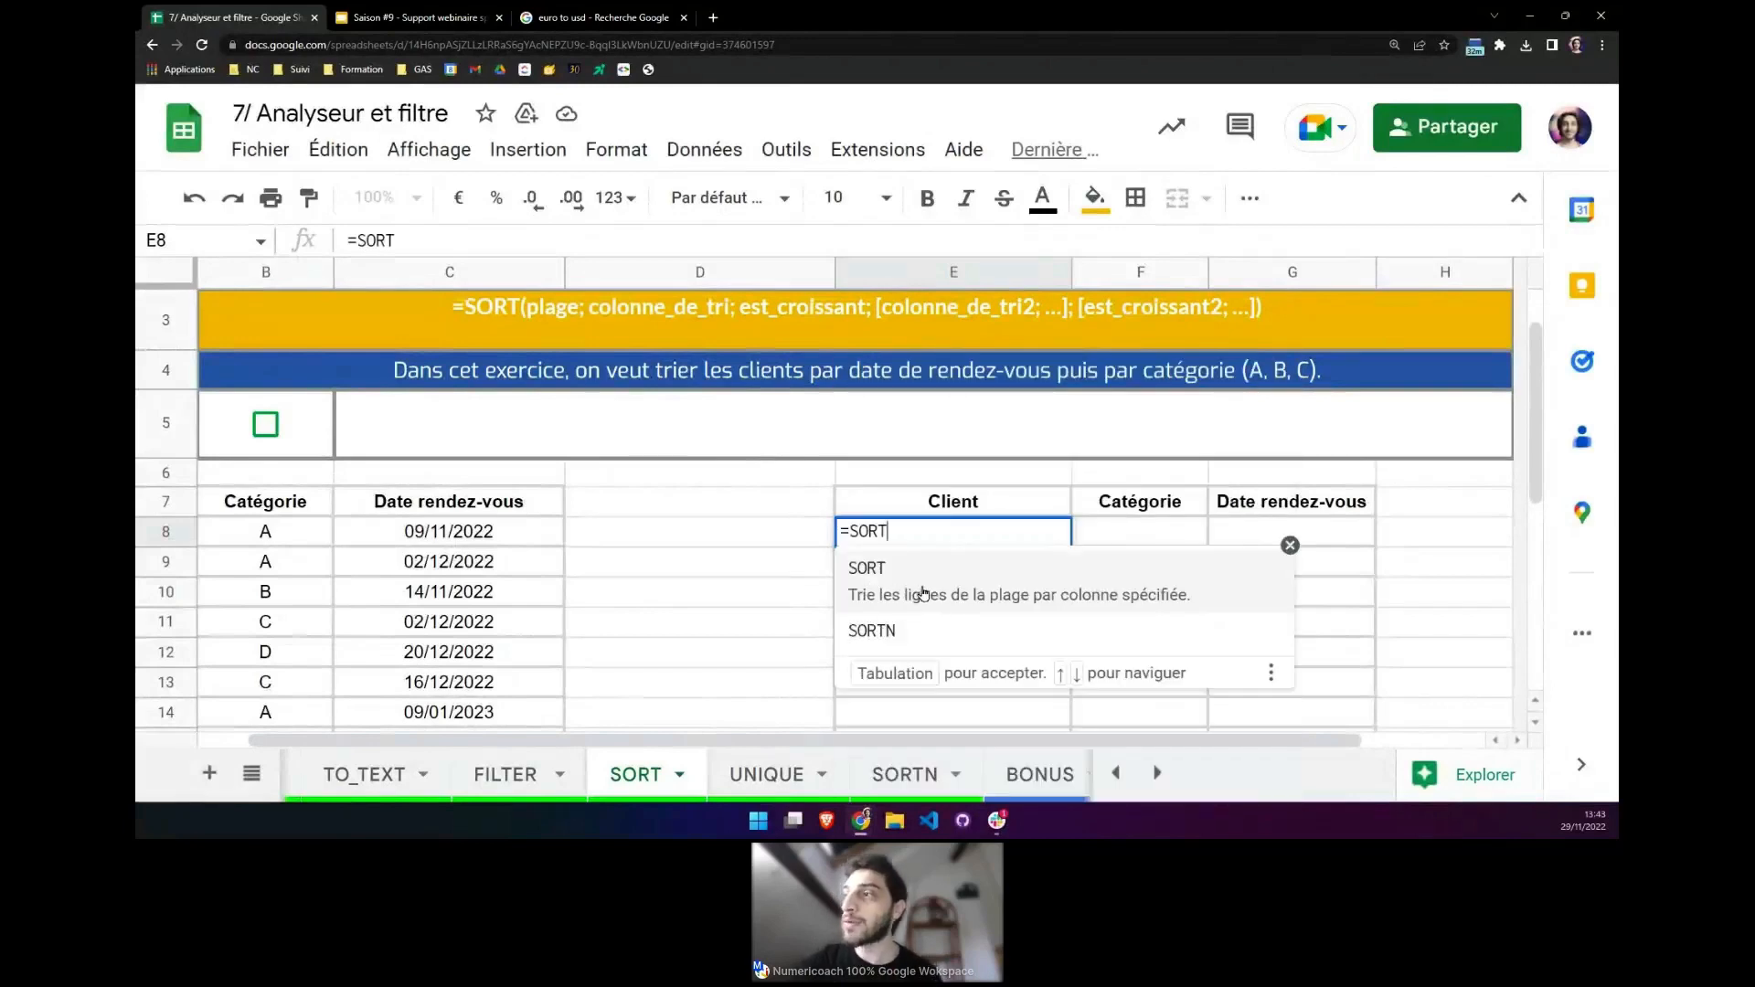
left_click(1011, 601)
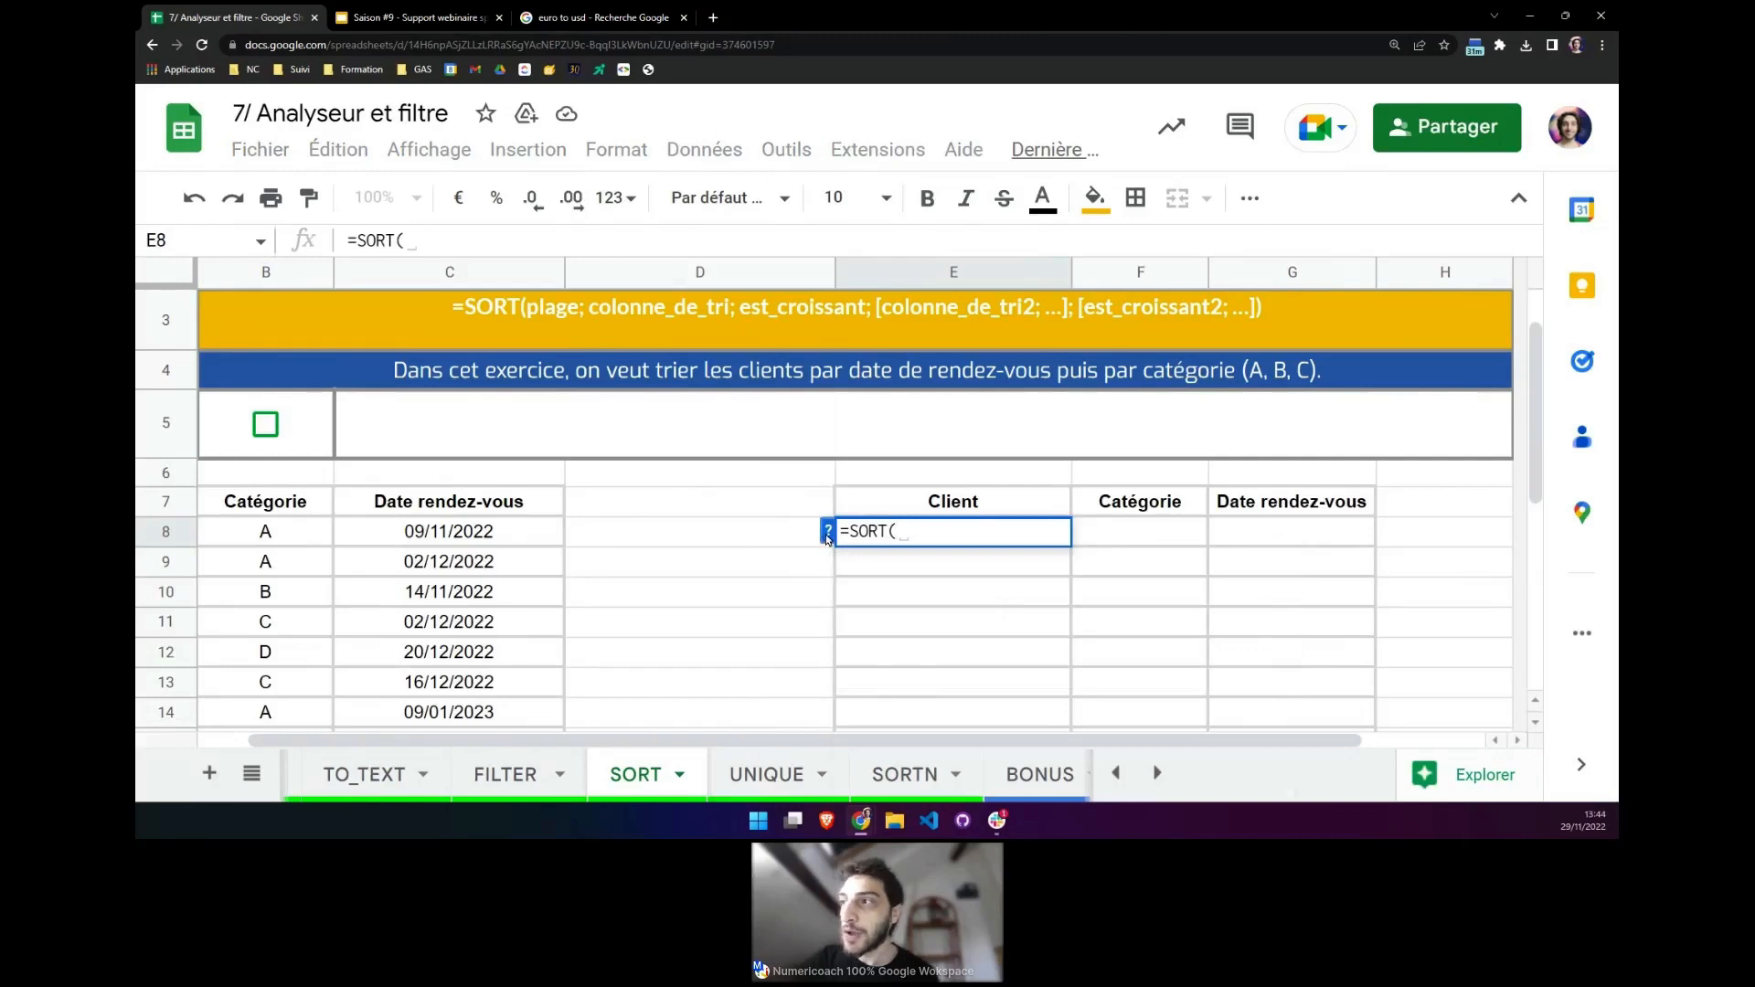
left_click_drag(932, 387, 1117, 413)
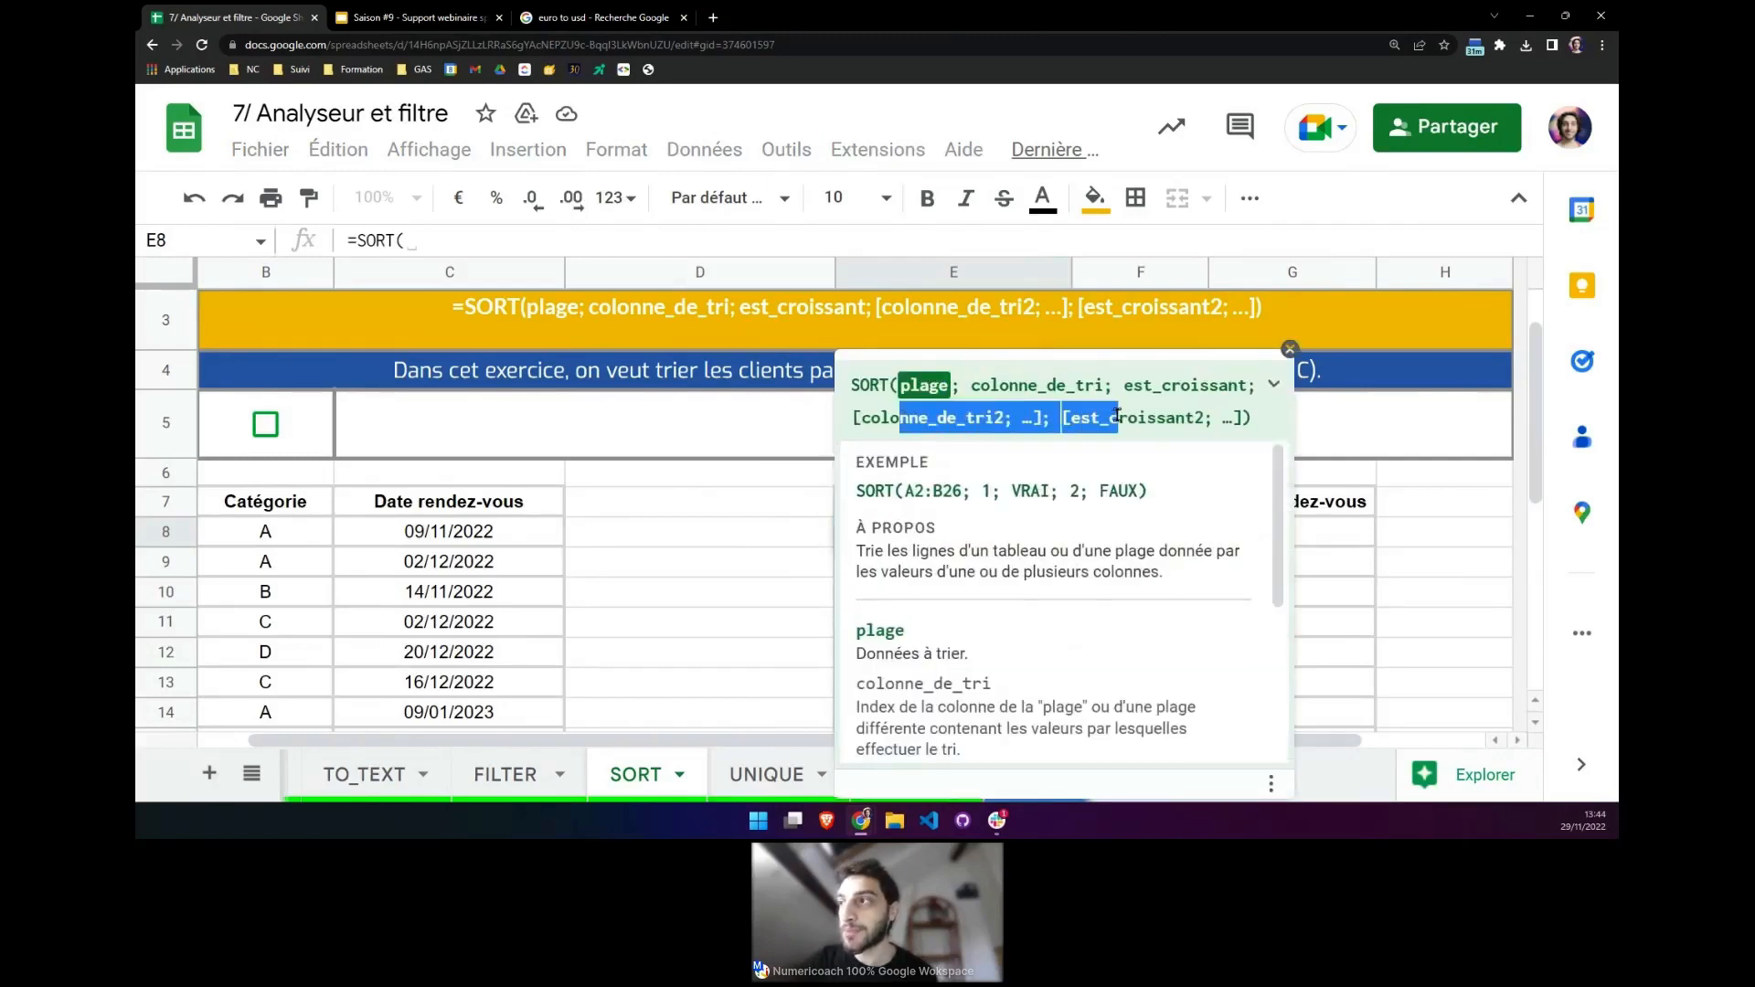
left_click(926, 387)
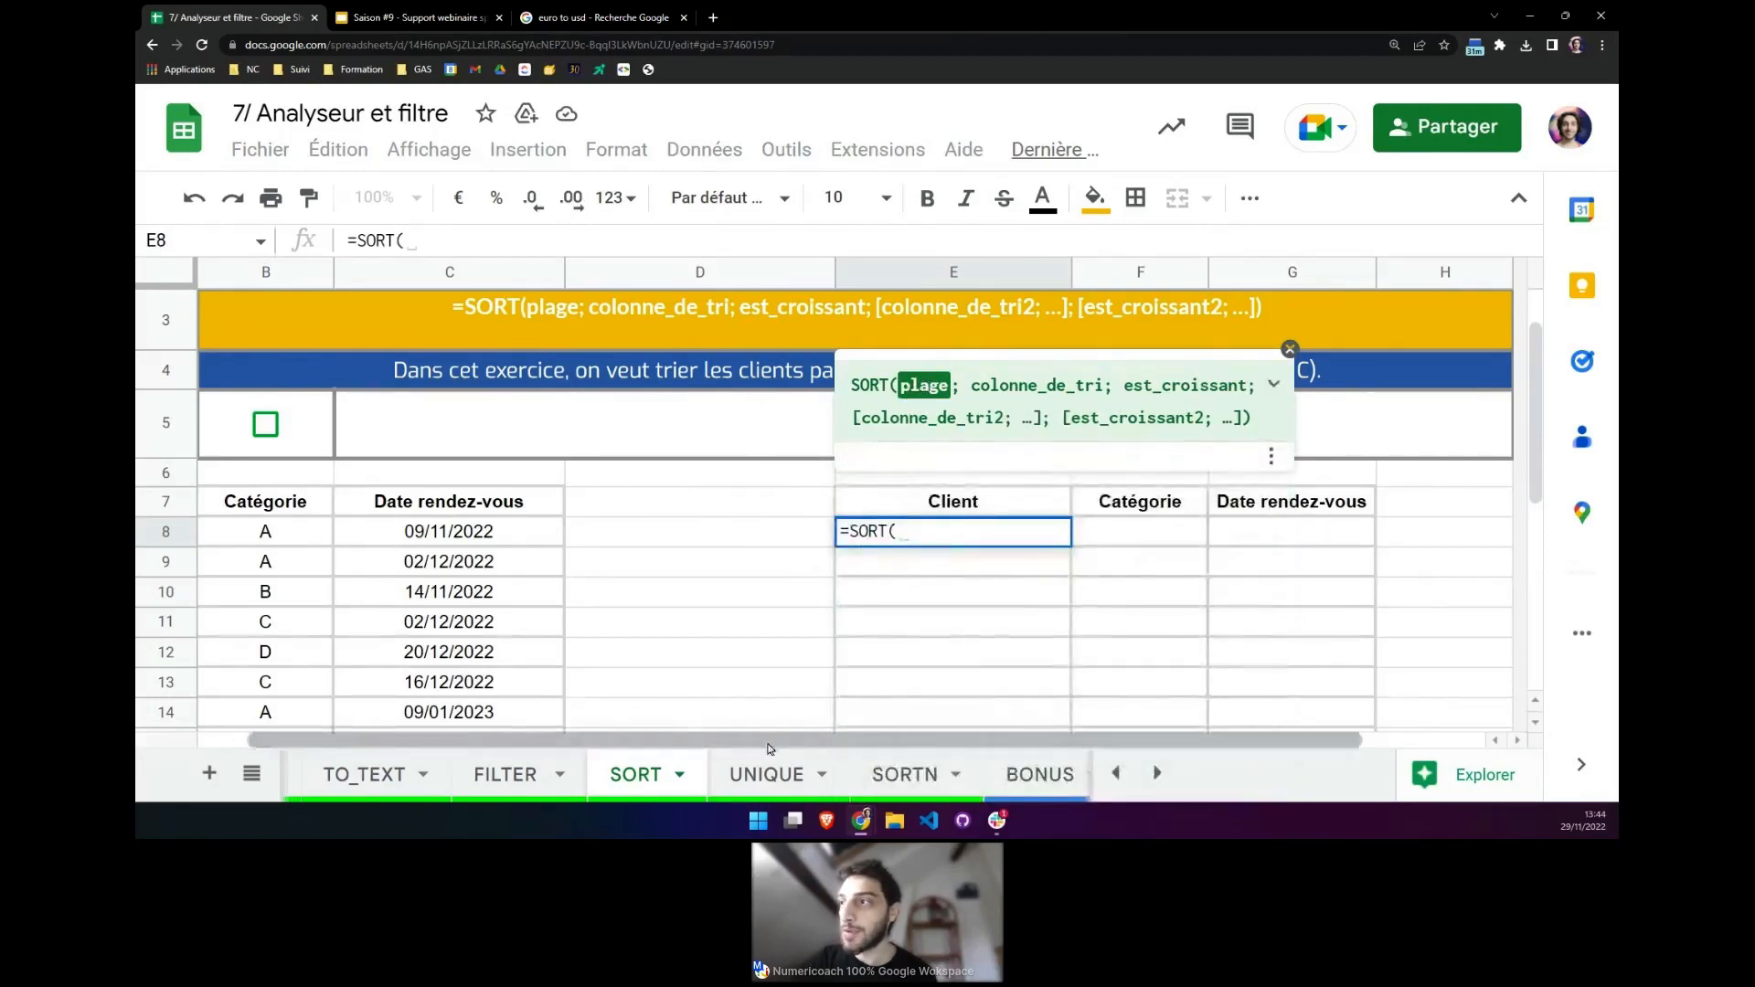
Give E8's SORT formula the open-ended range A8:C covering the client table, and add the separator for the sort column argument.
left_click_drag(768, 746, 576, 709)
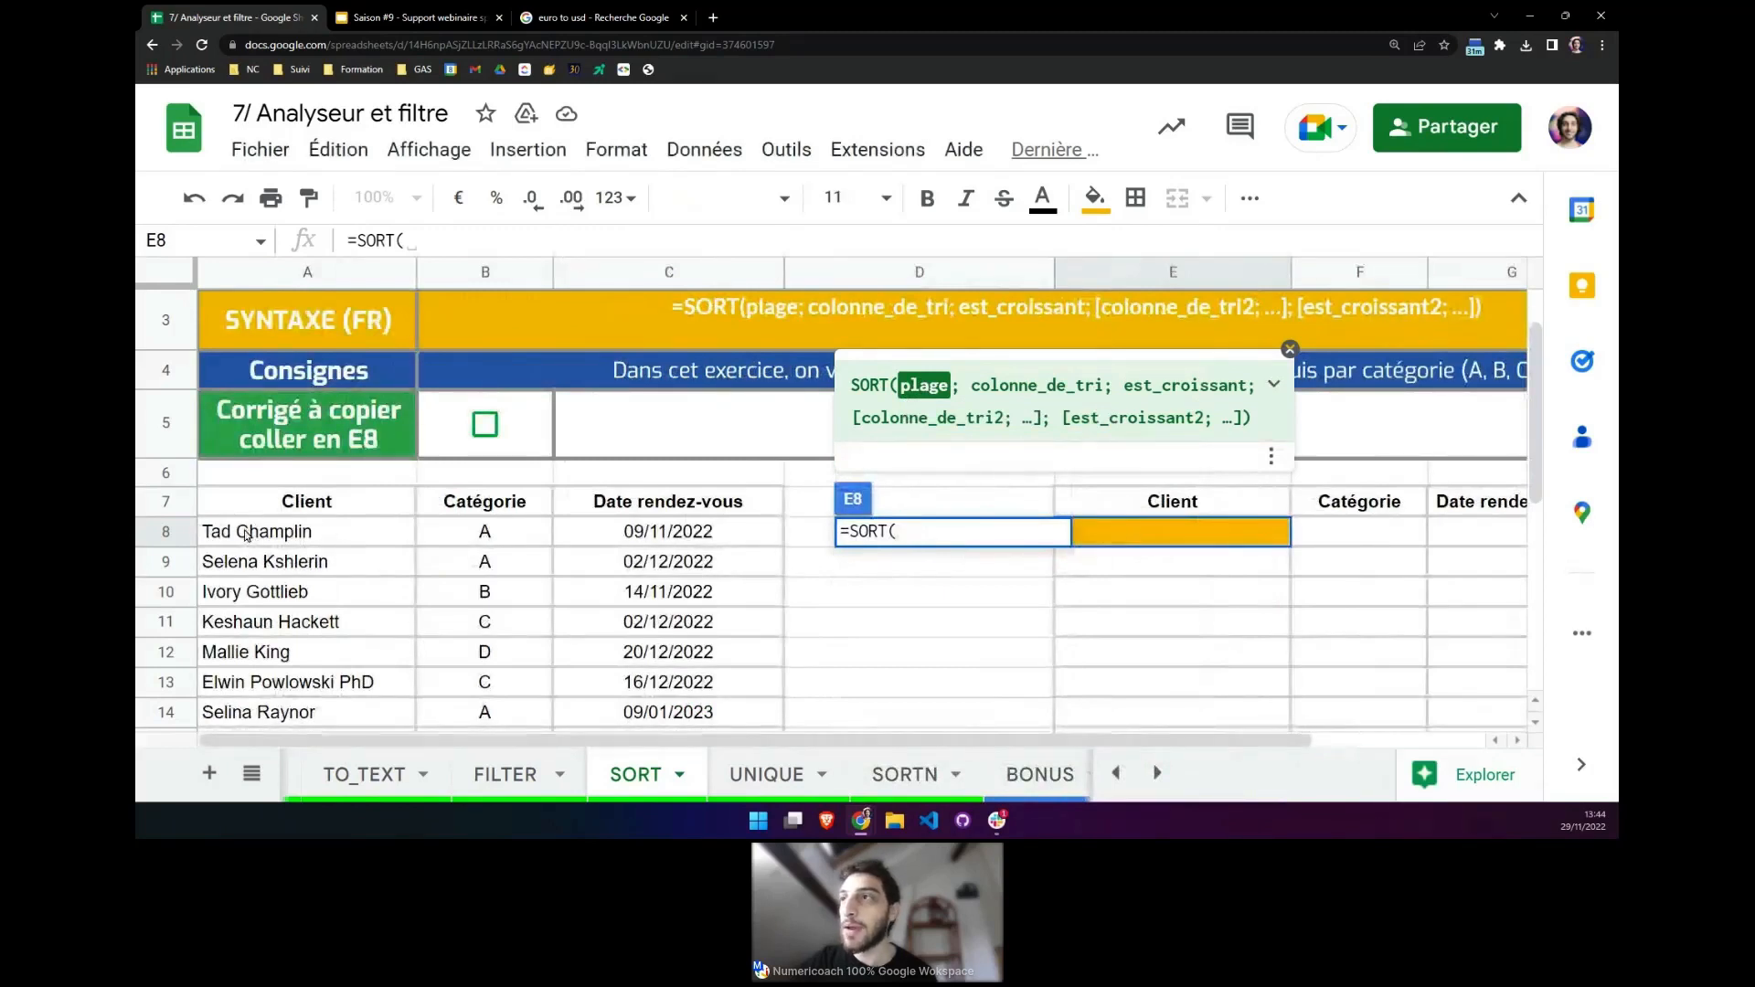
left_click_drag(245, 535, 627, 809)
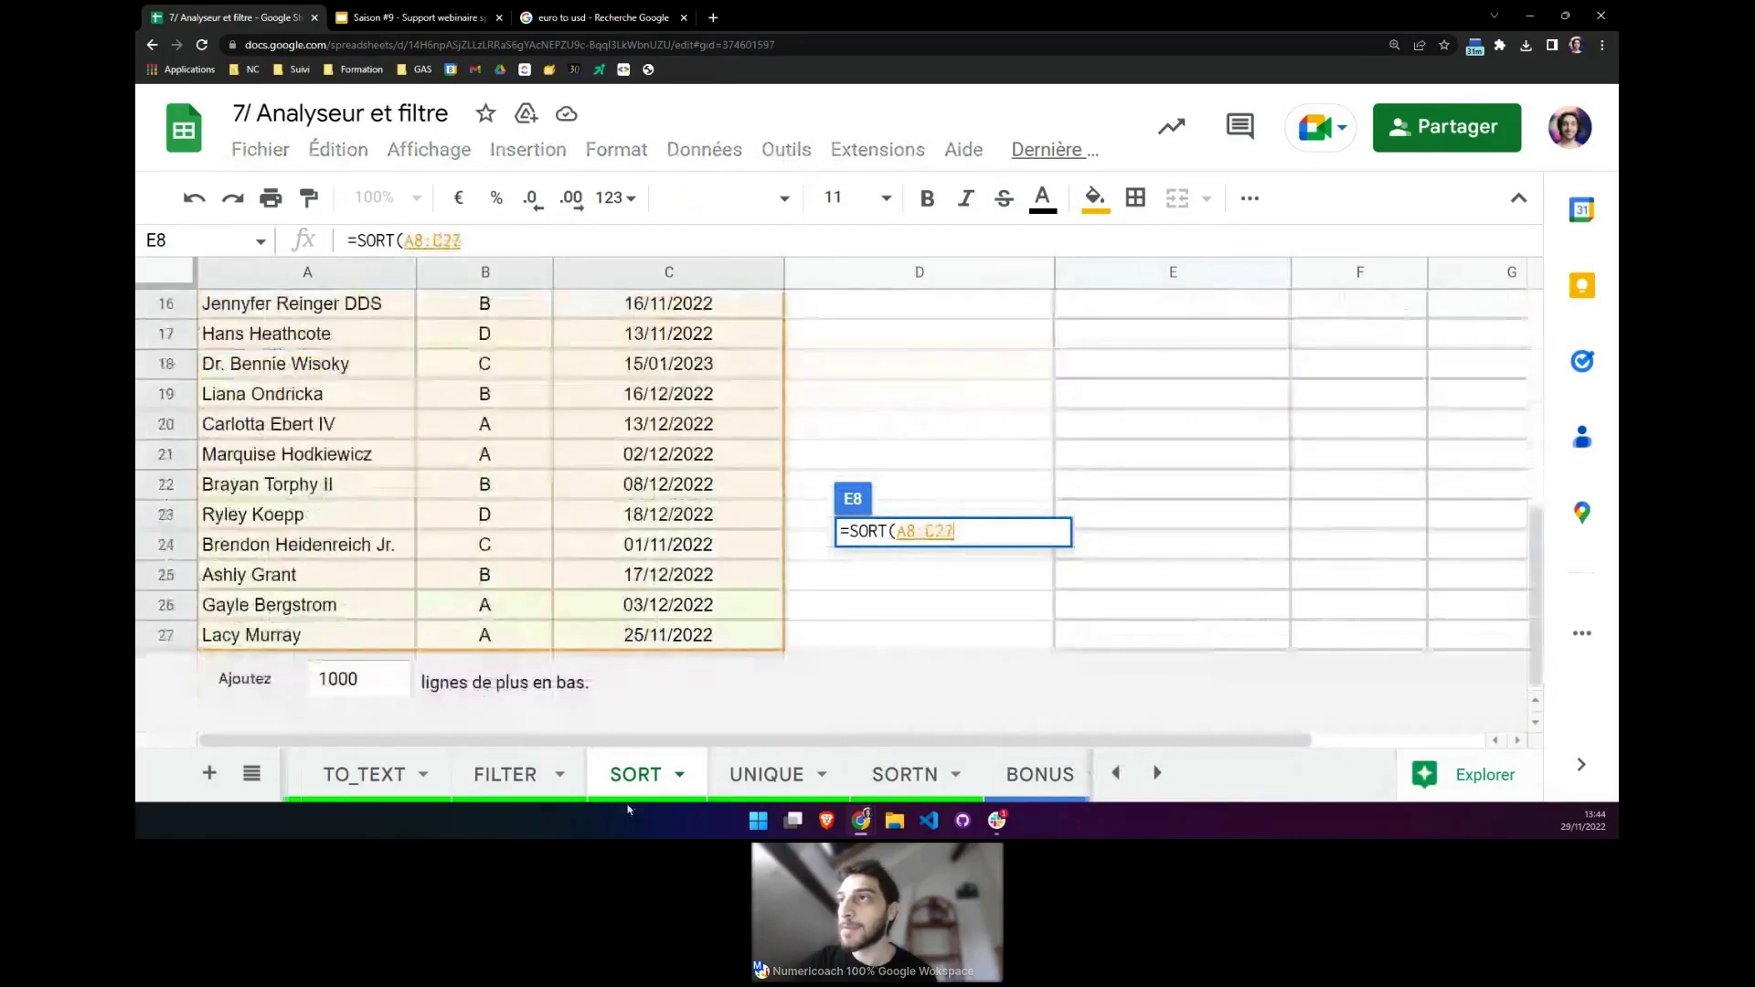
left_click(492, 249)
key("BackSpace")
key("BackSpace")
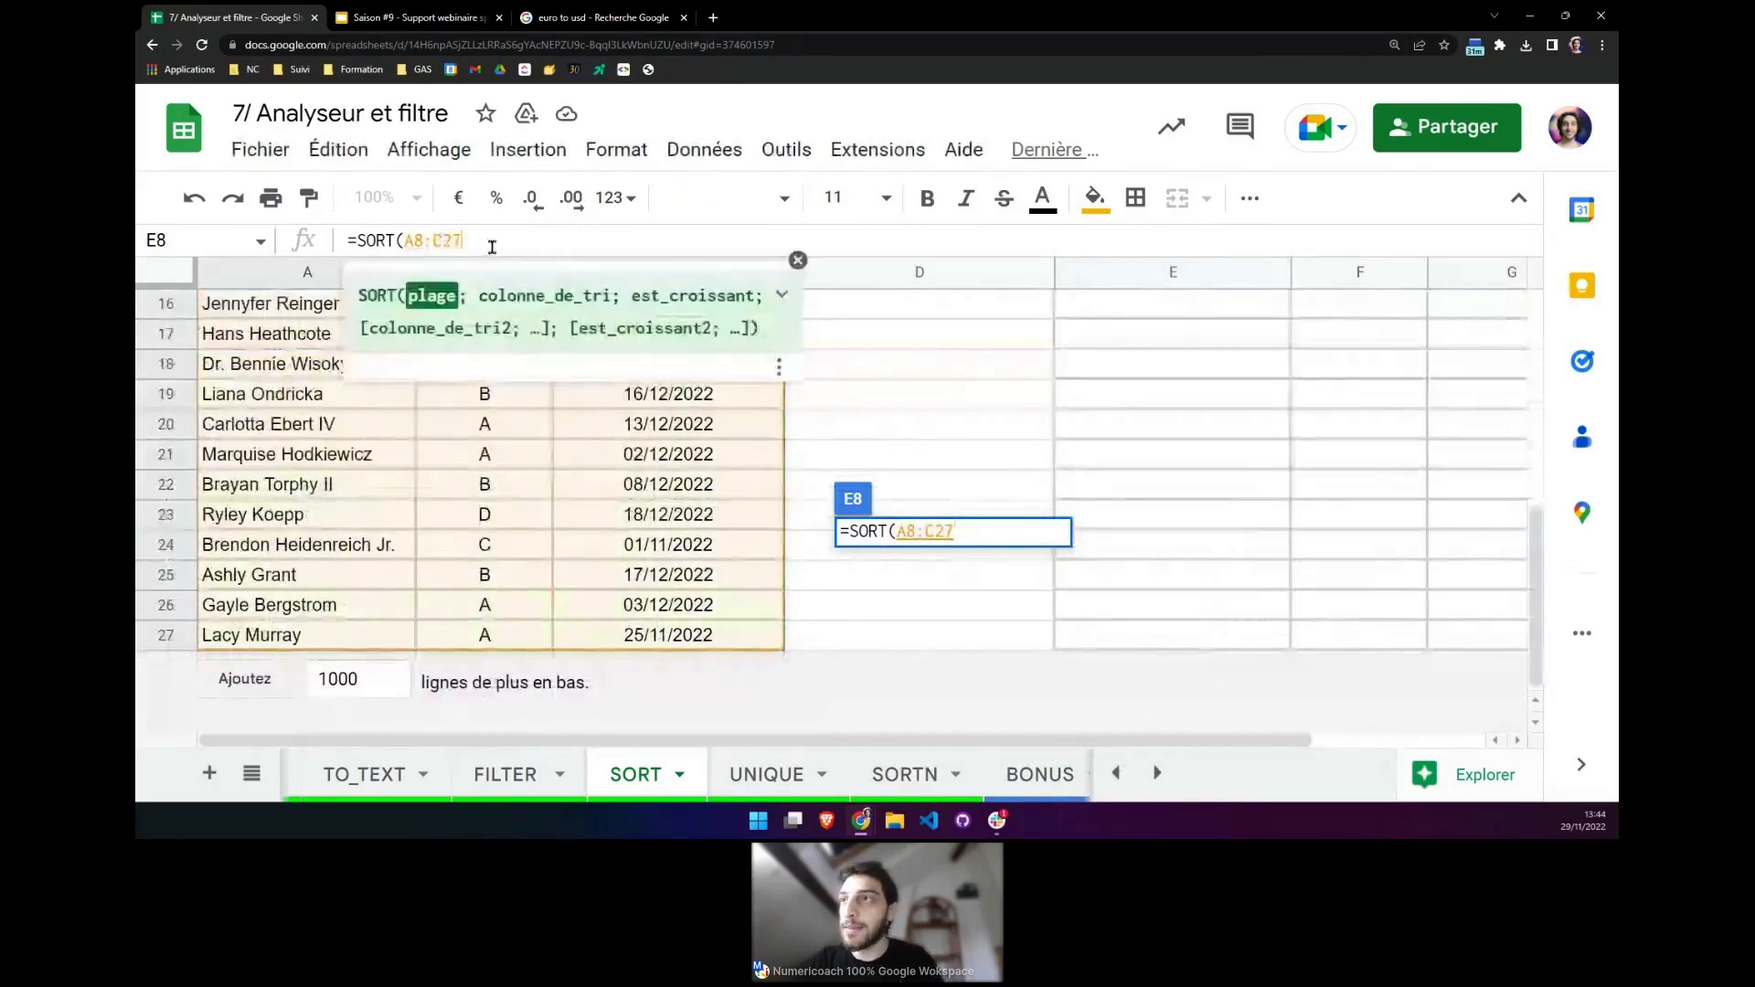
scroll(740, 524, "up", 2)
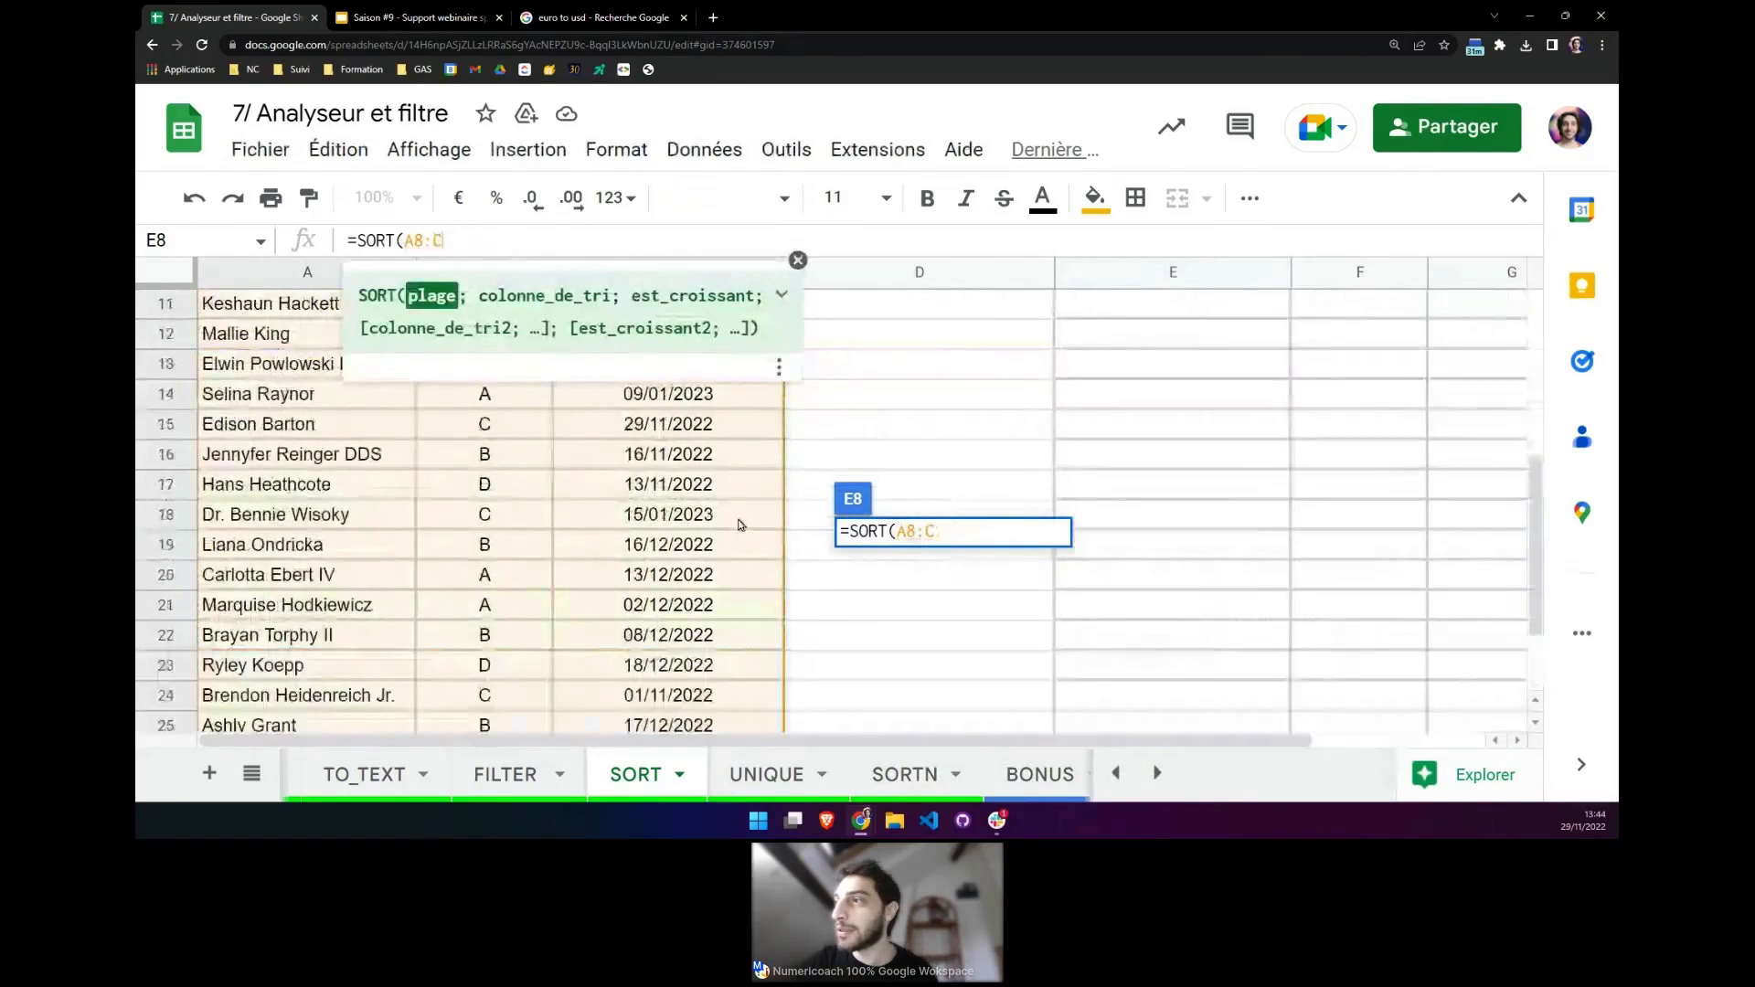
scroll(740, 525, "up", 4)
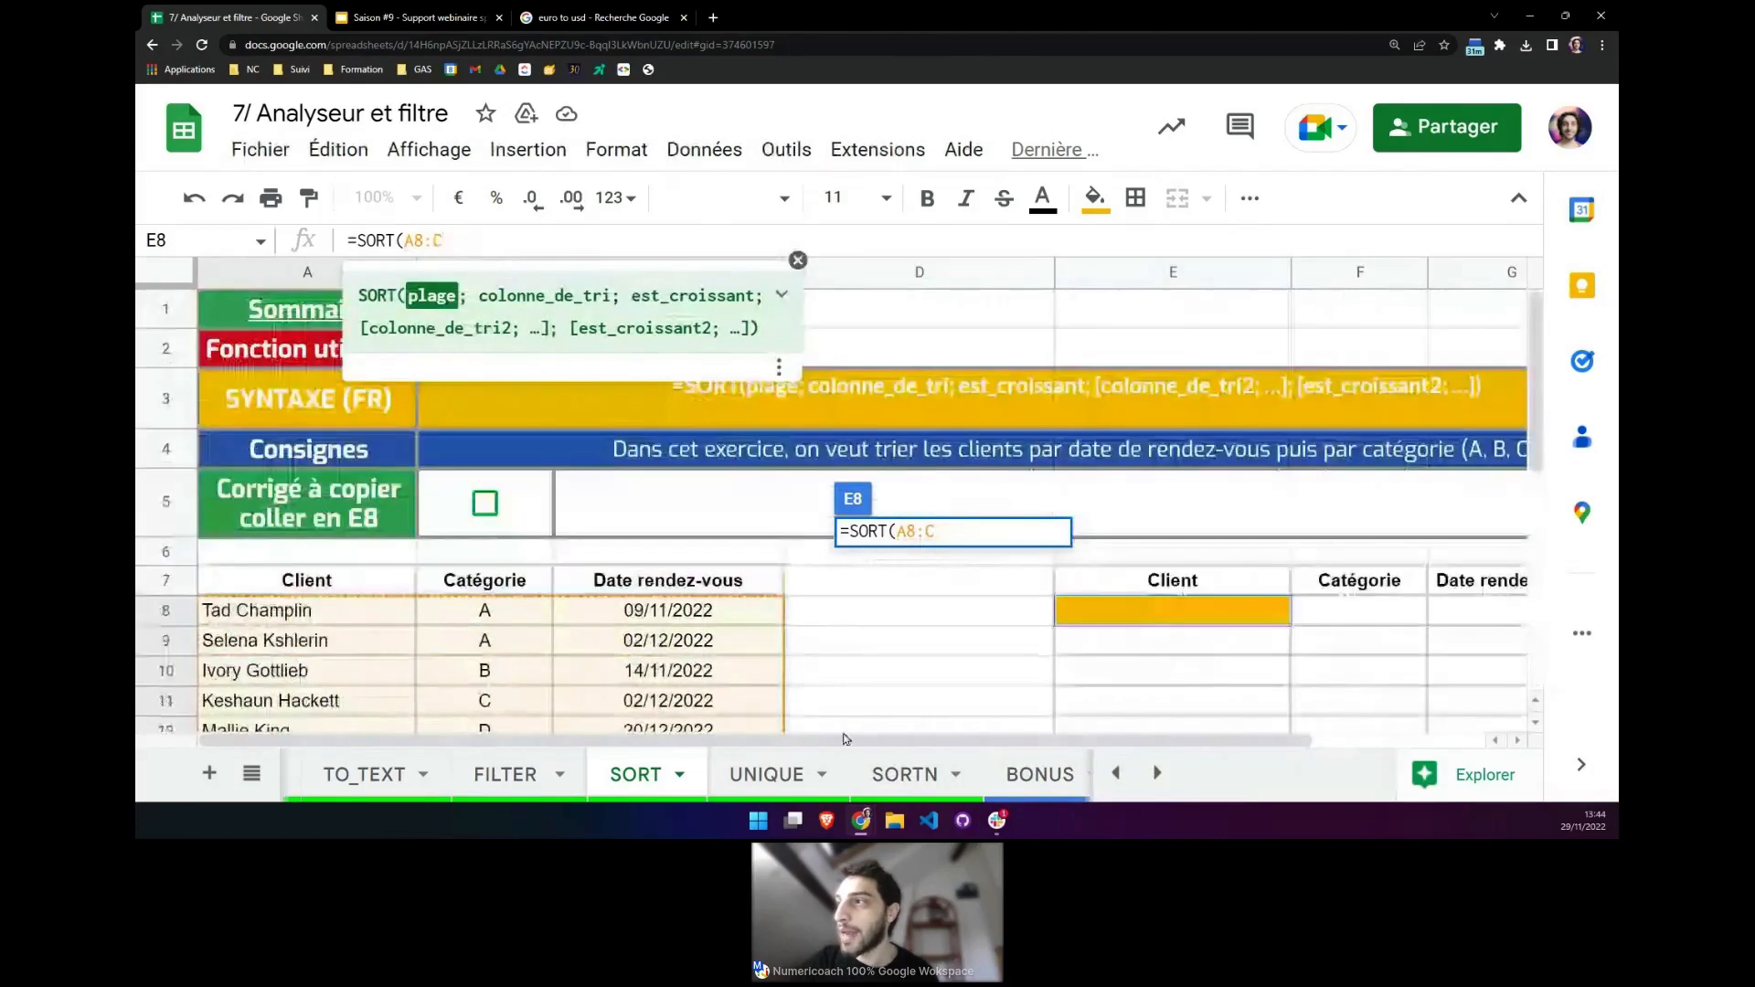
left_click_drag(845, 739, 895, 744)
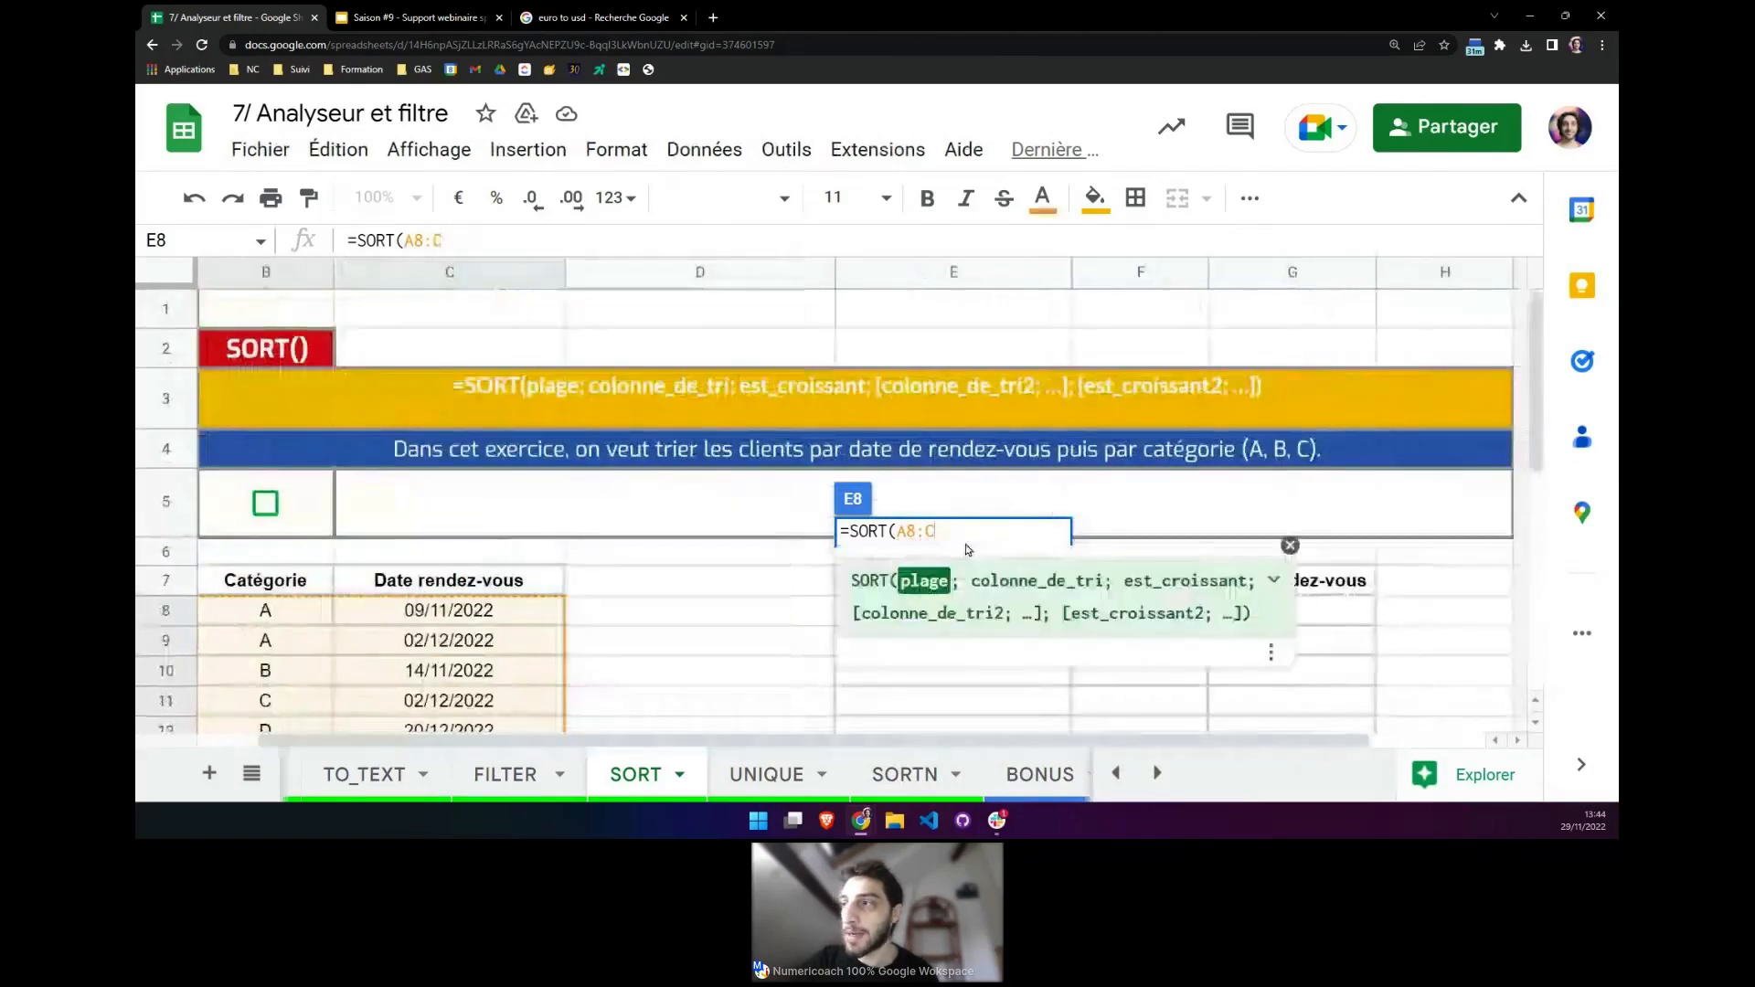
type(";")
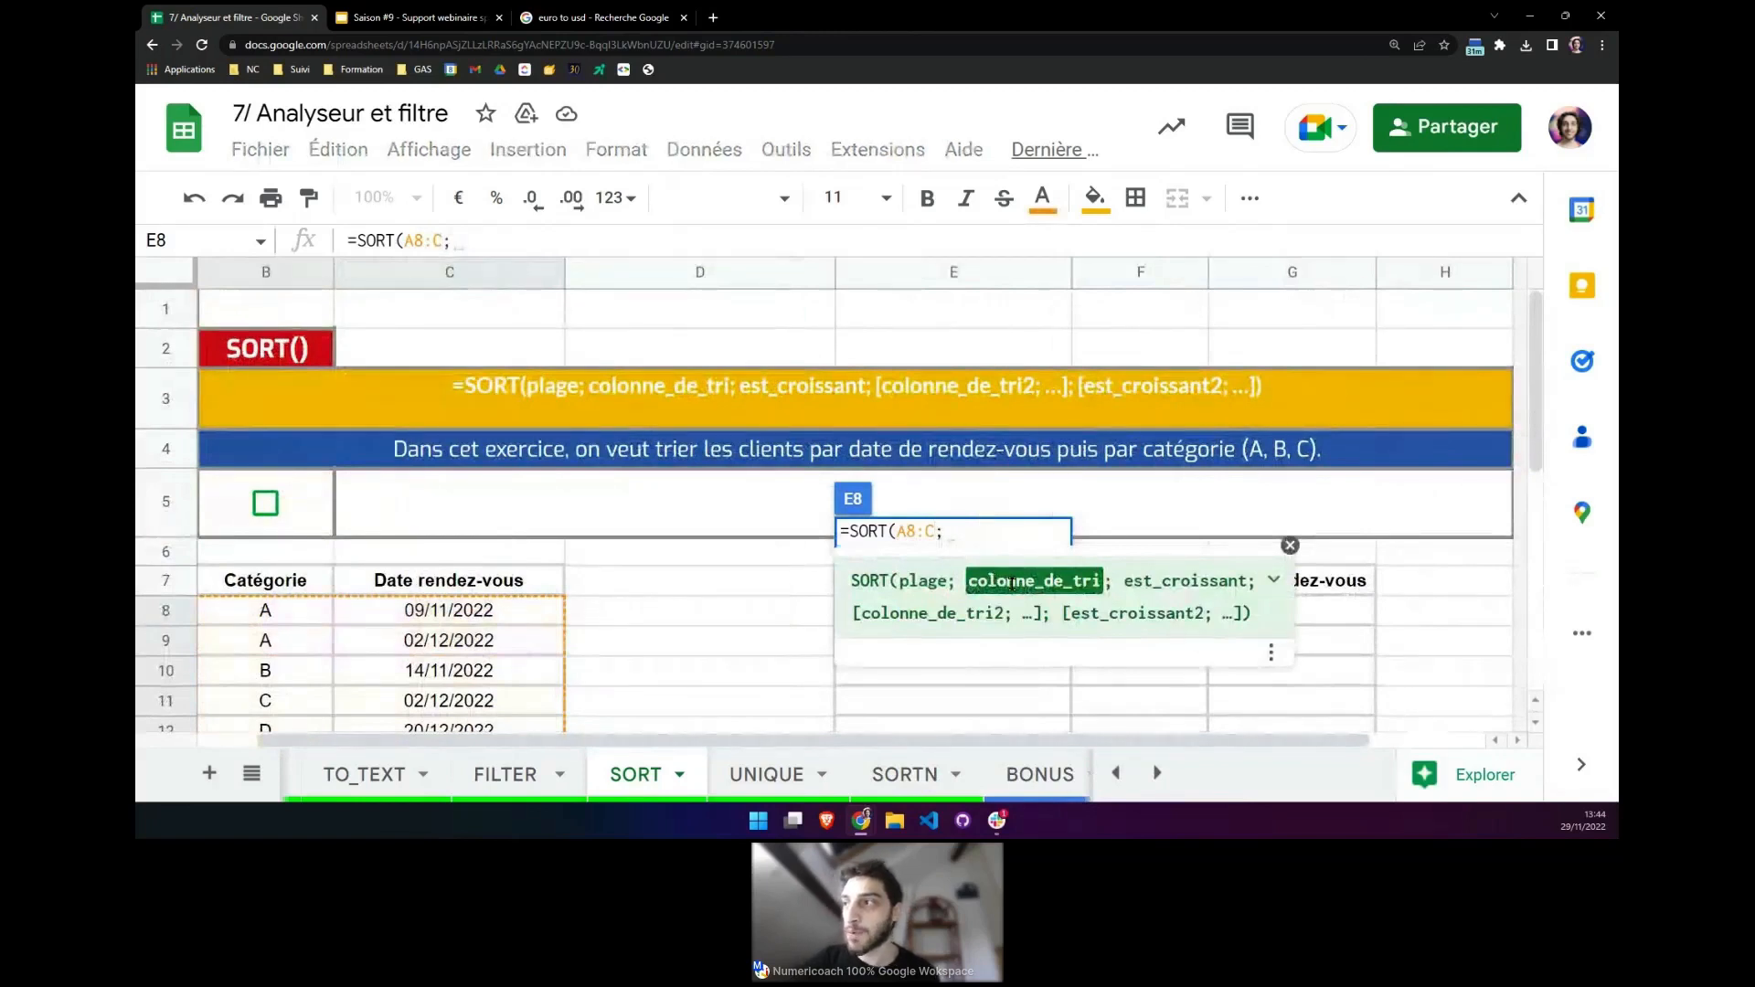
Expand the SORT function help and read the description of the colonne_de_tri argument.
left_click(1273, 580)
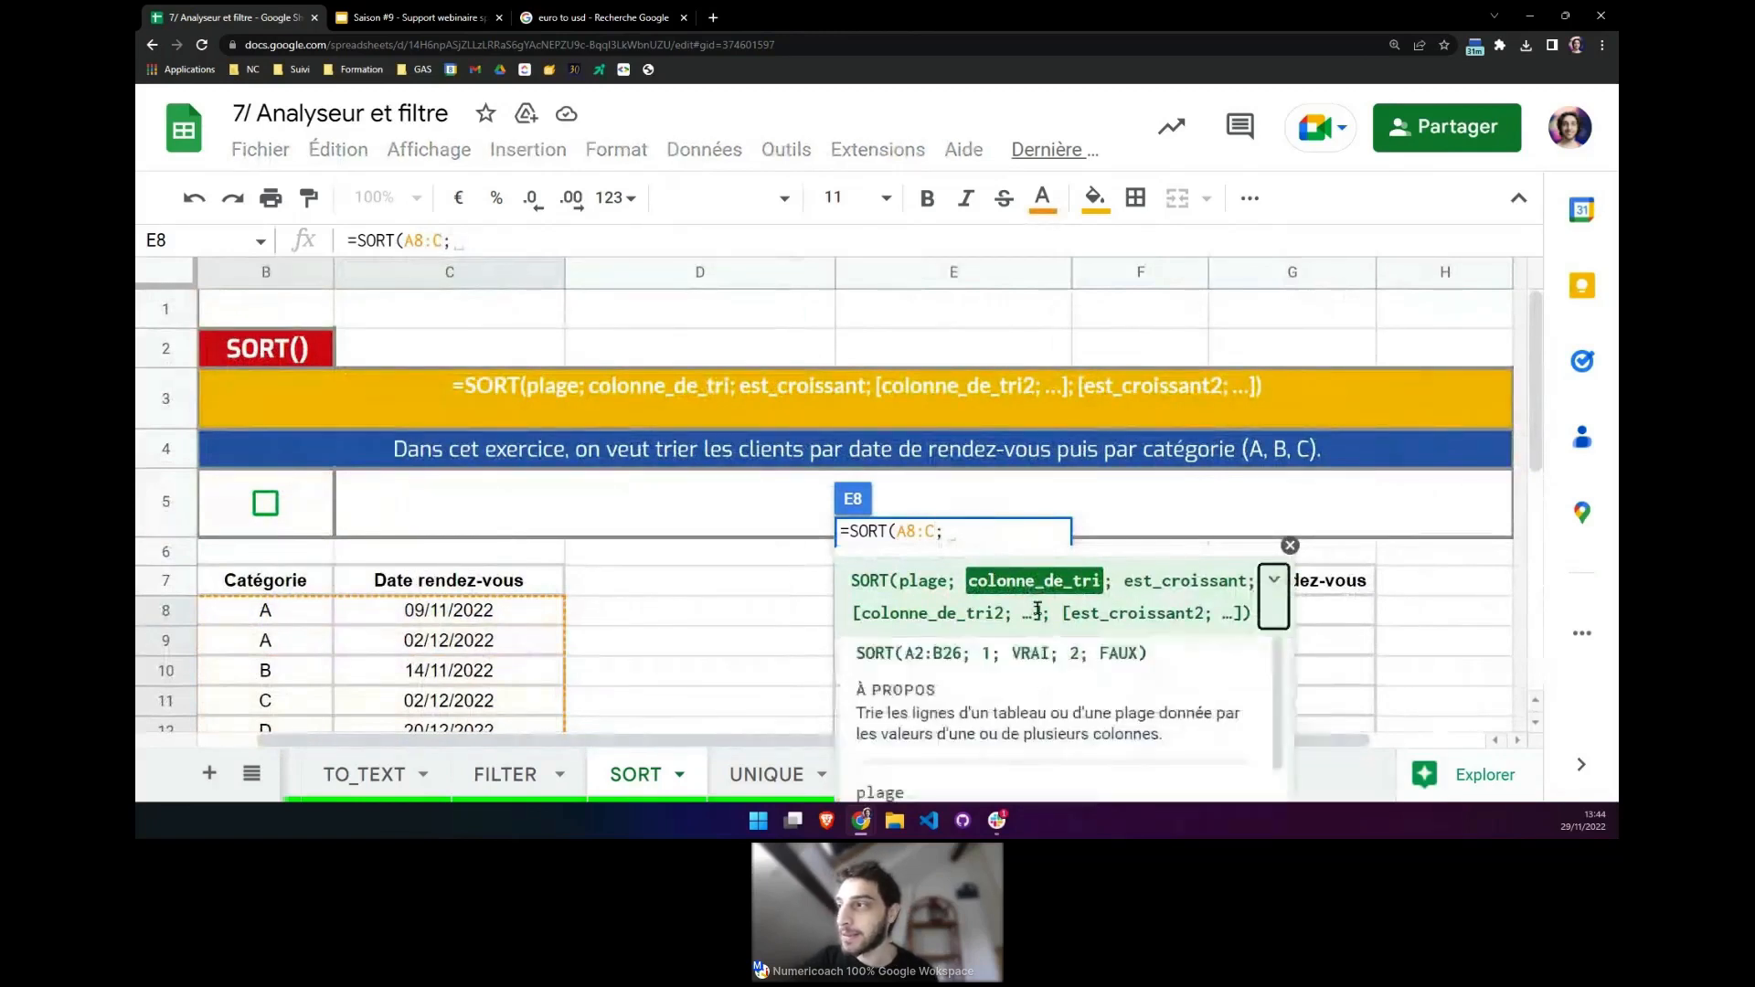
scroll(1018, 673, "down", 5)
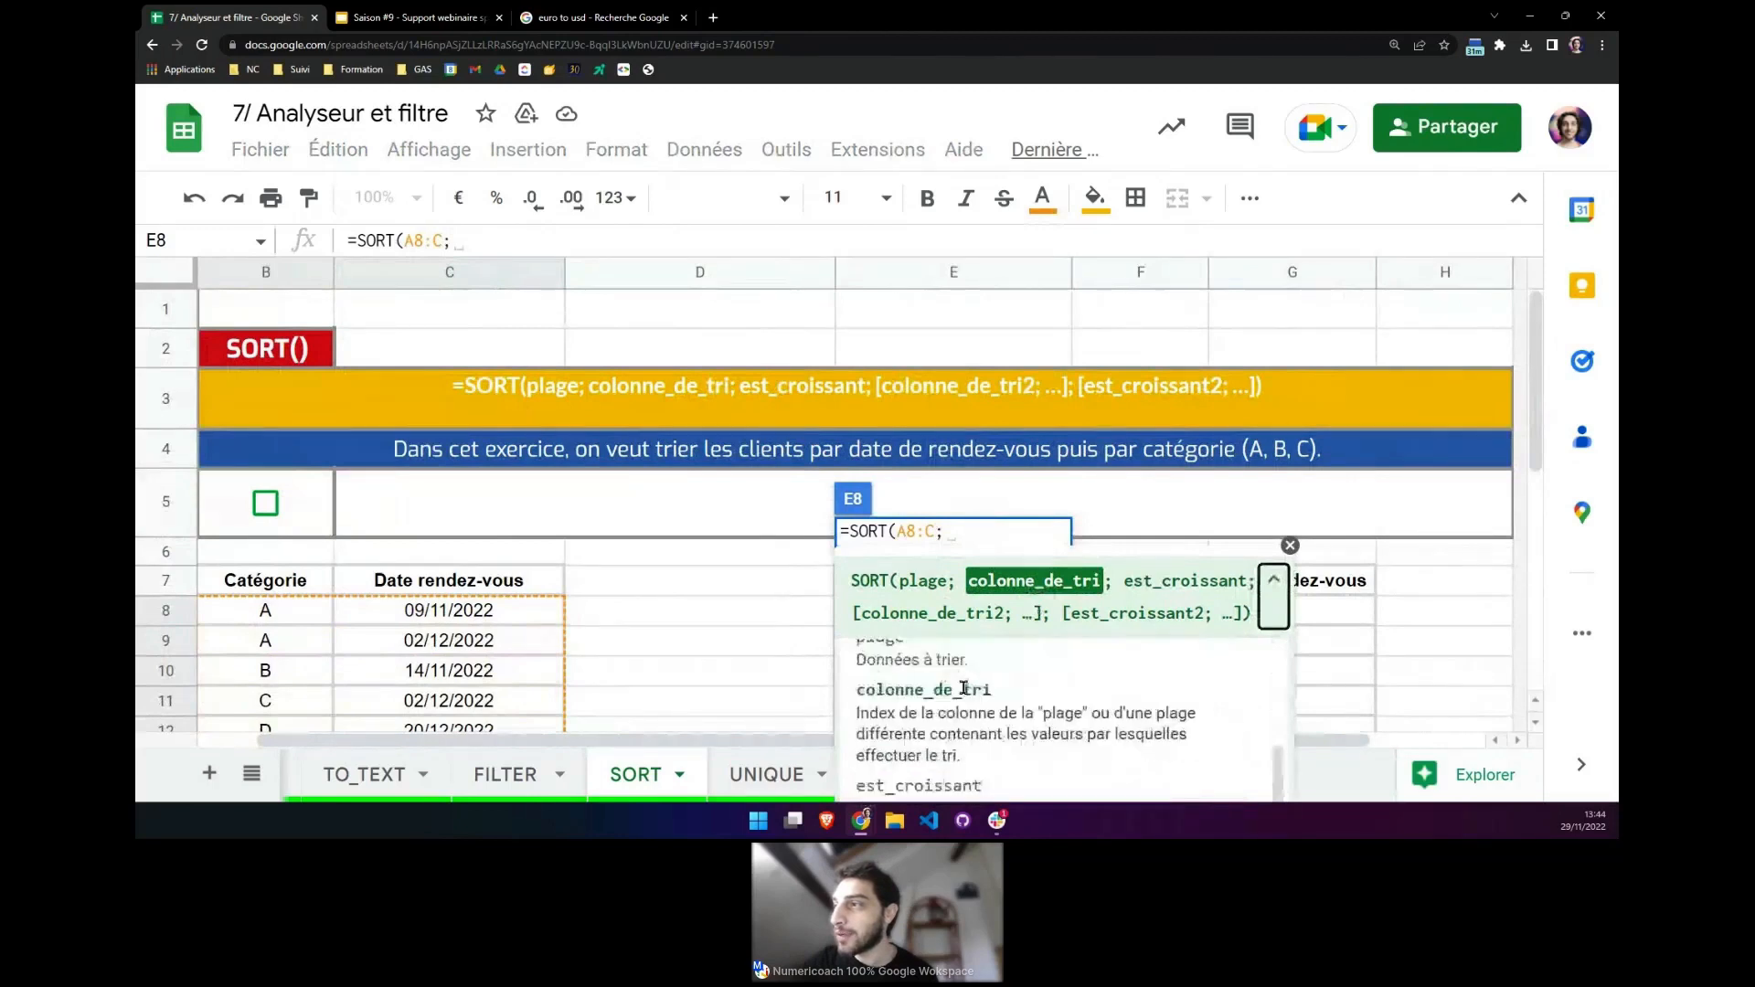
left_click_drag(882, 717, 1068, 714)
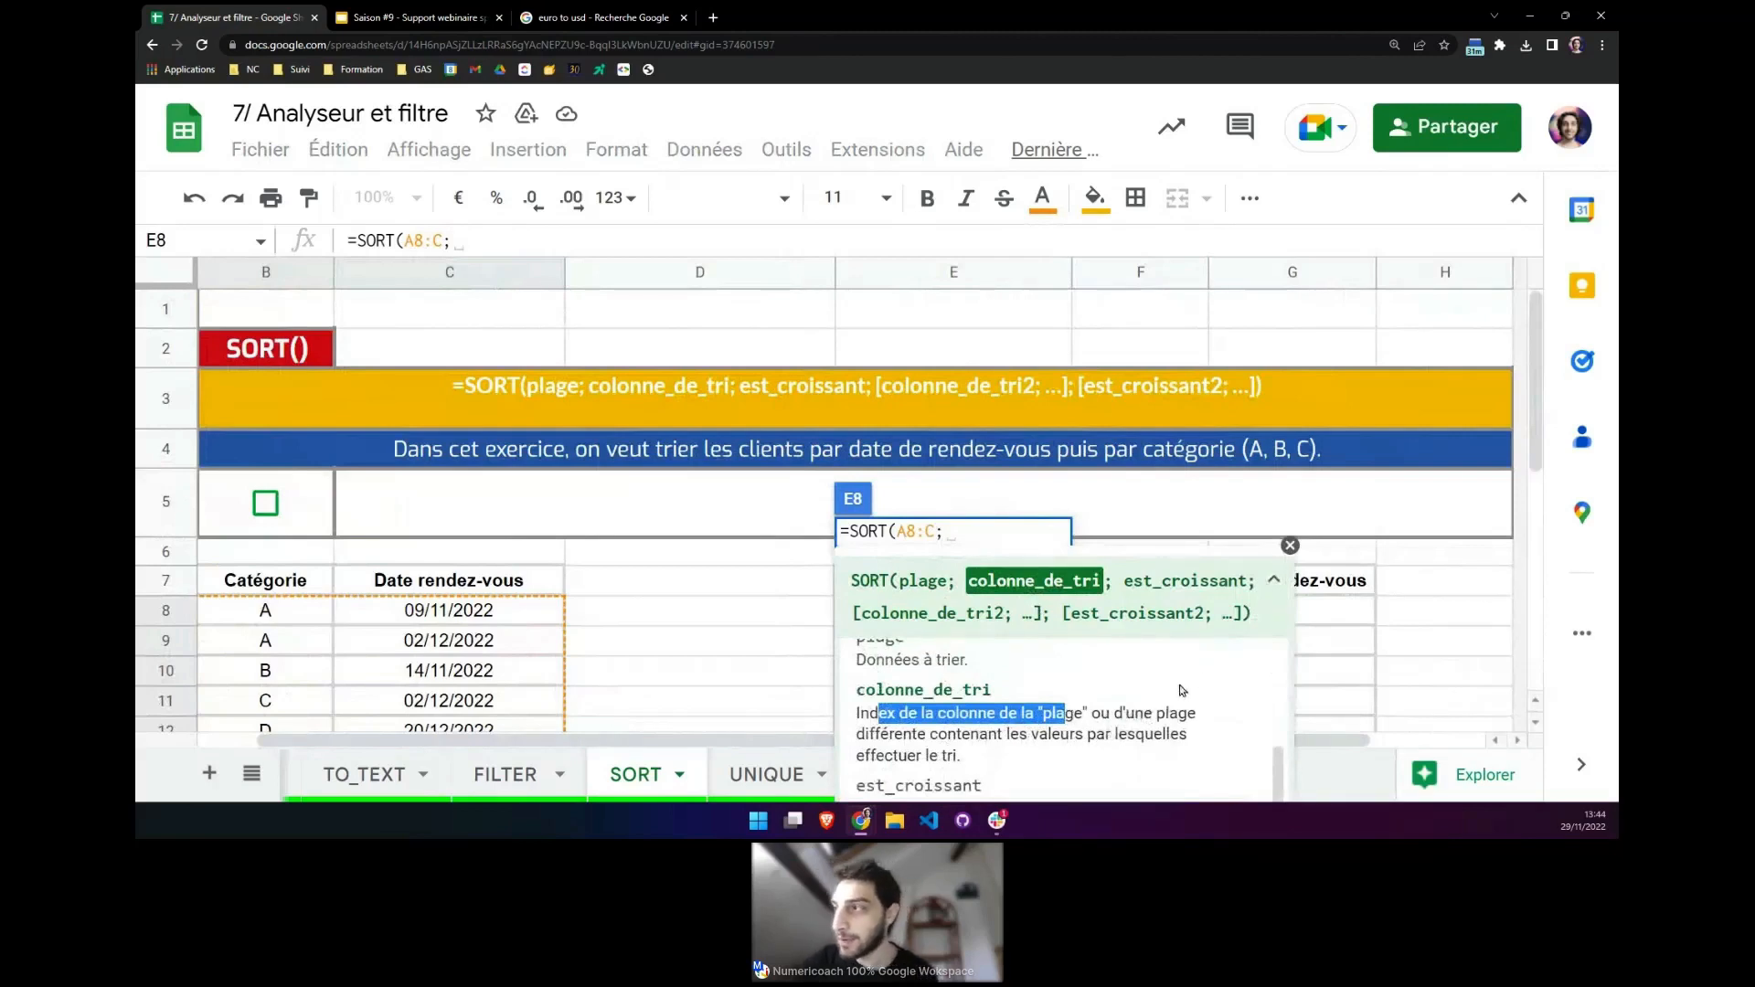
Read the est_croissant description, collapse the function help, and set the SORT formula's first sort column to 3, followed by a separator.
scroll(1278, 572, "down", 1)
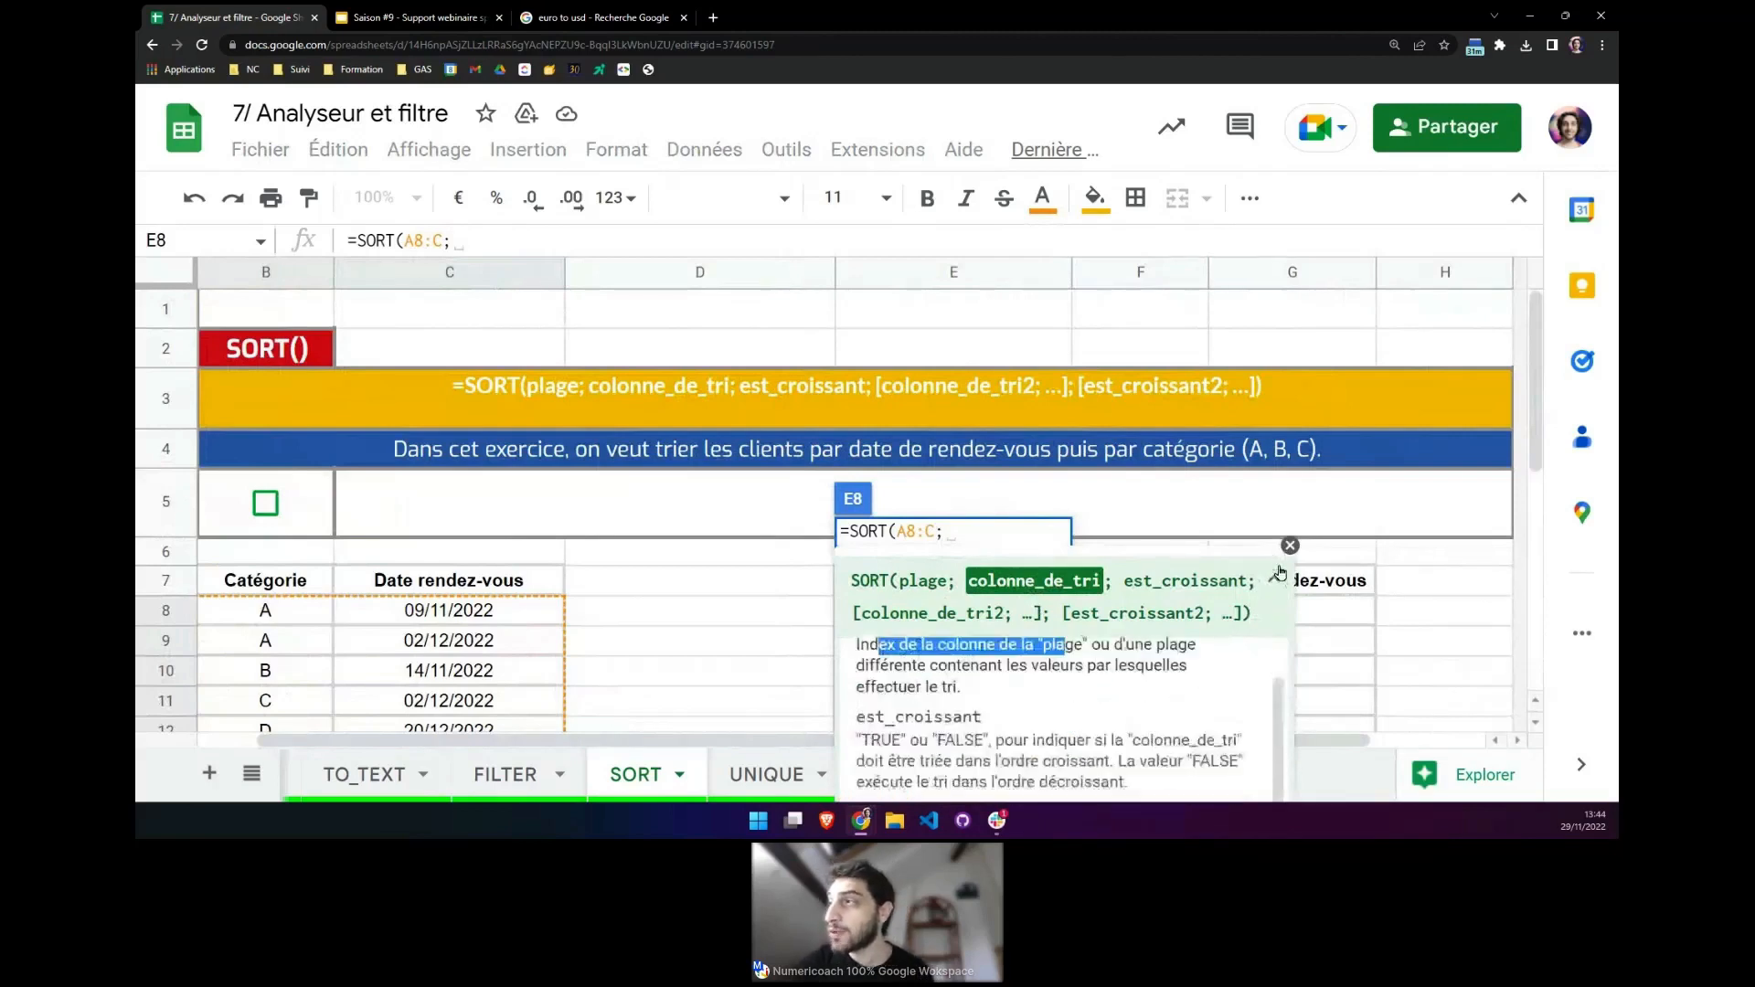
left_click(1276, 574)
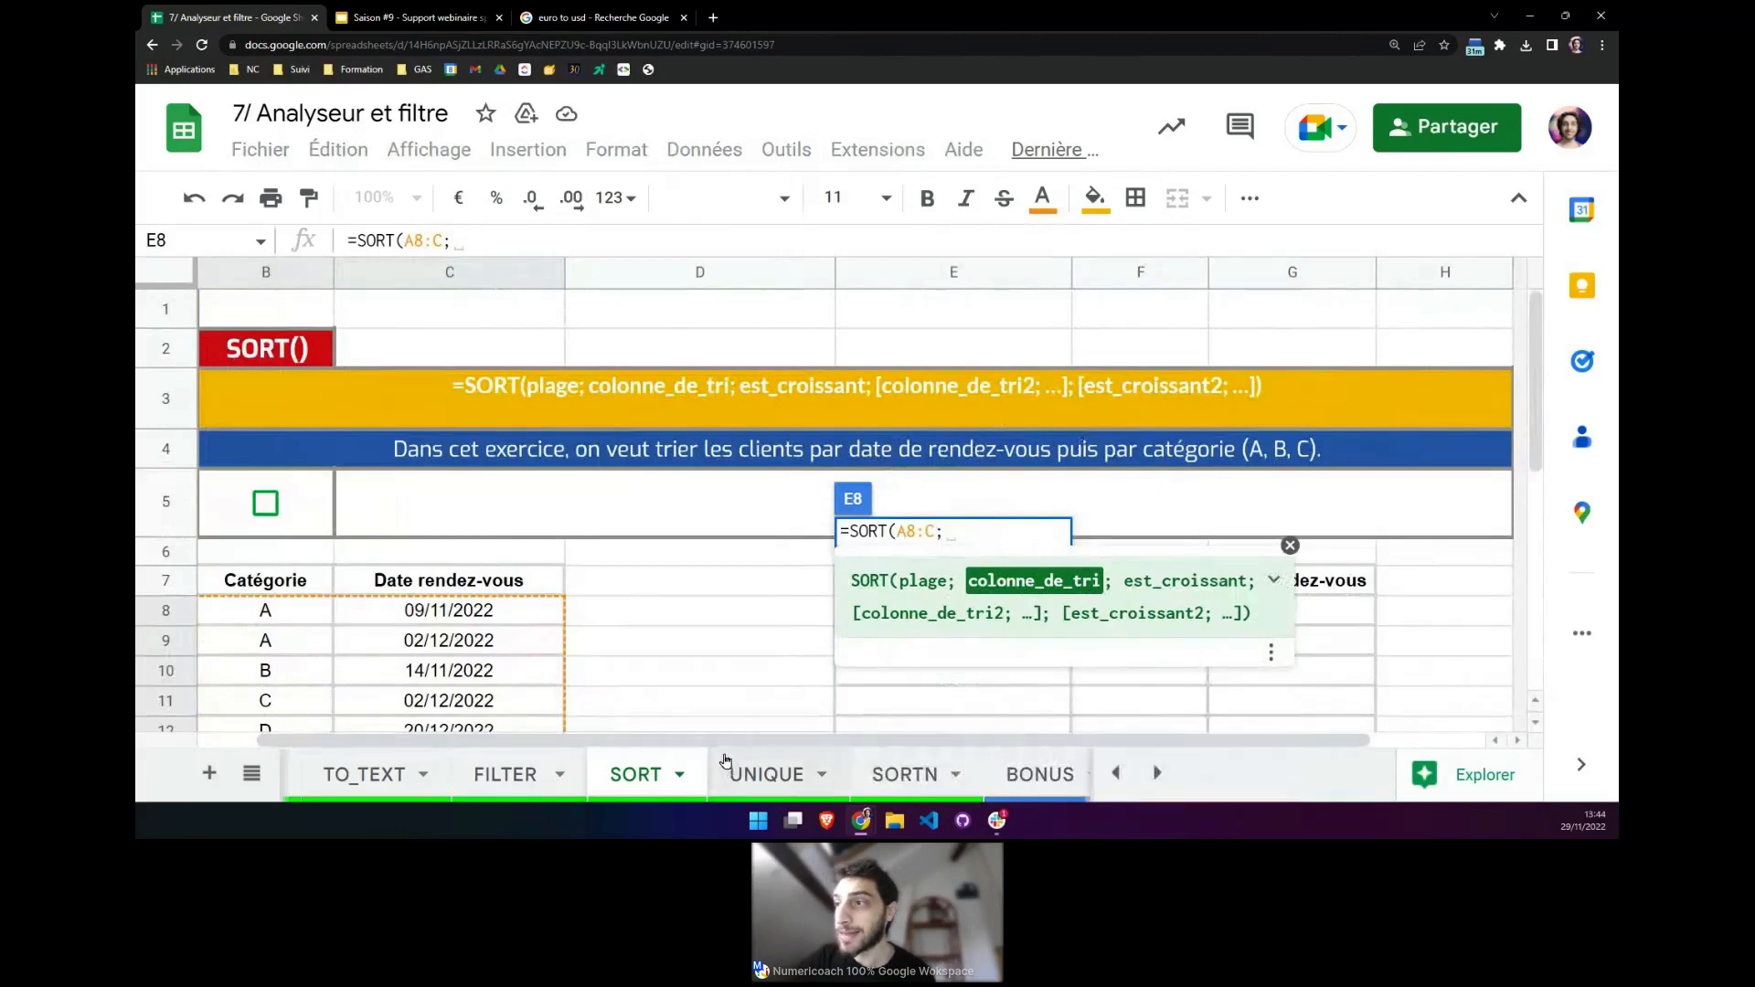
left_click_drag(721, 739, 662, 739)
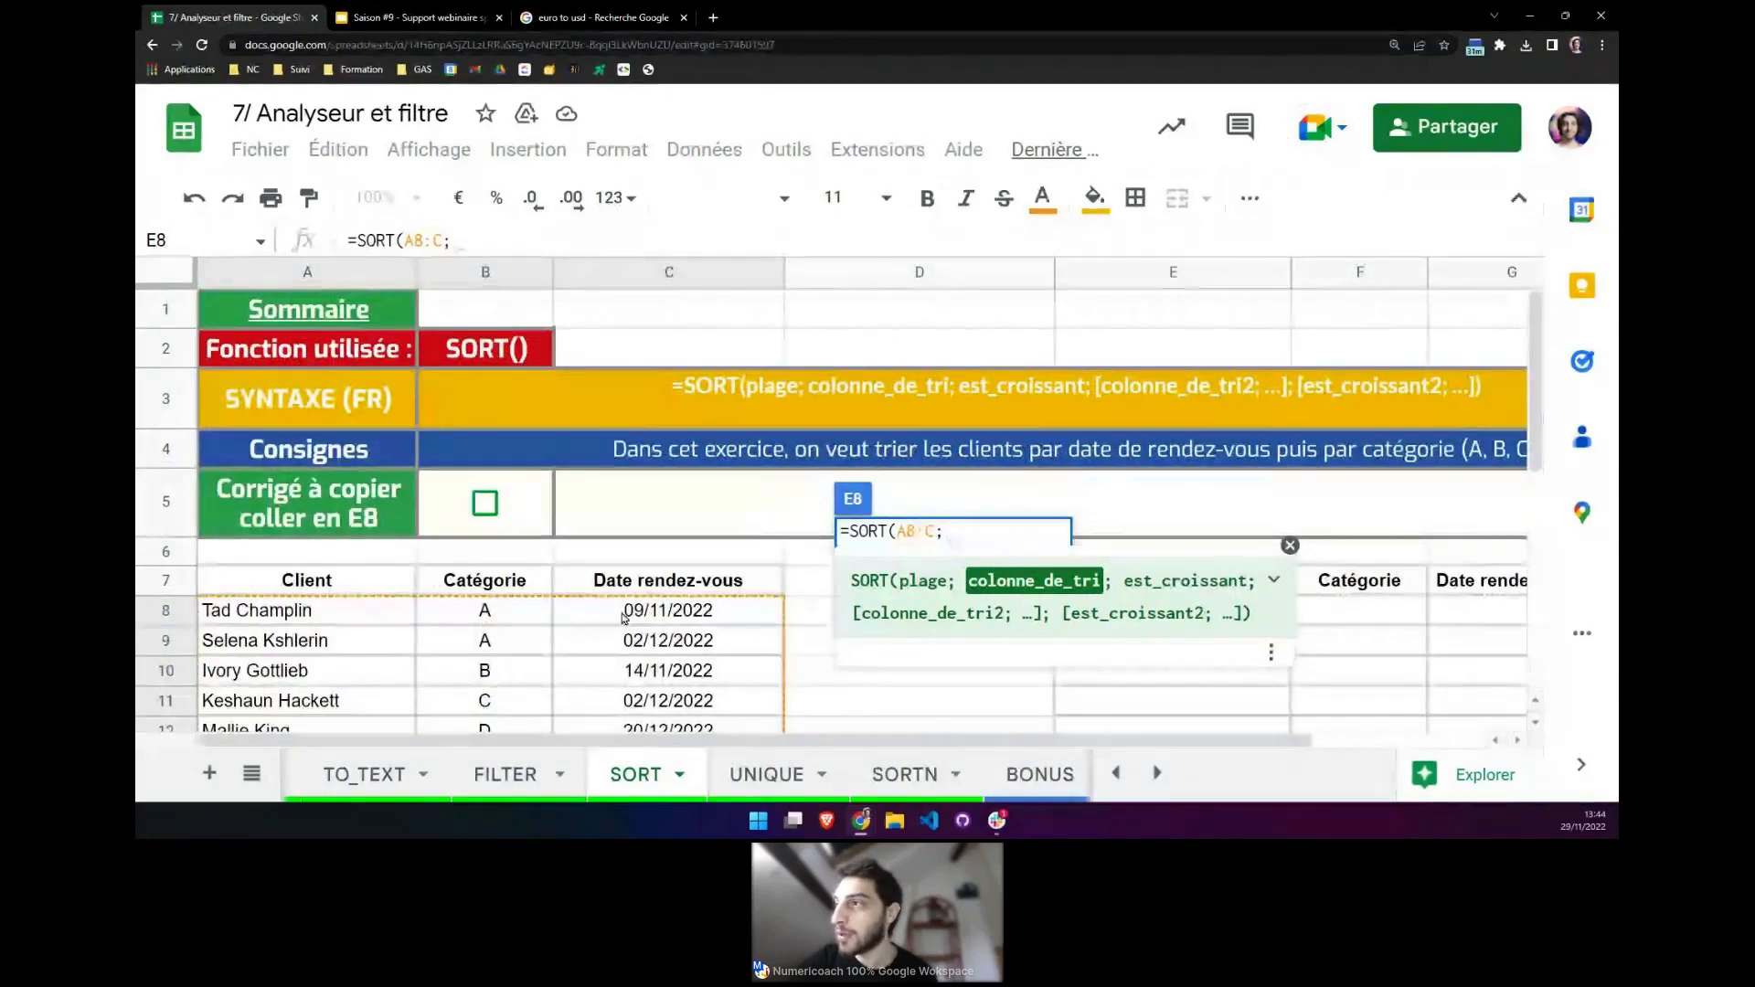
left_click(949, 534)
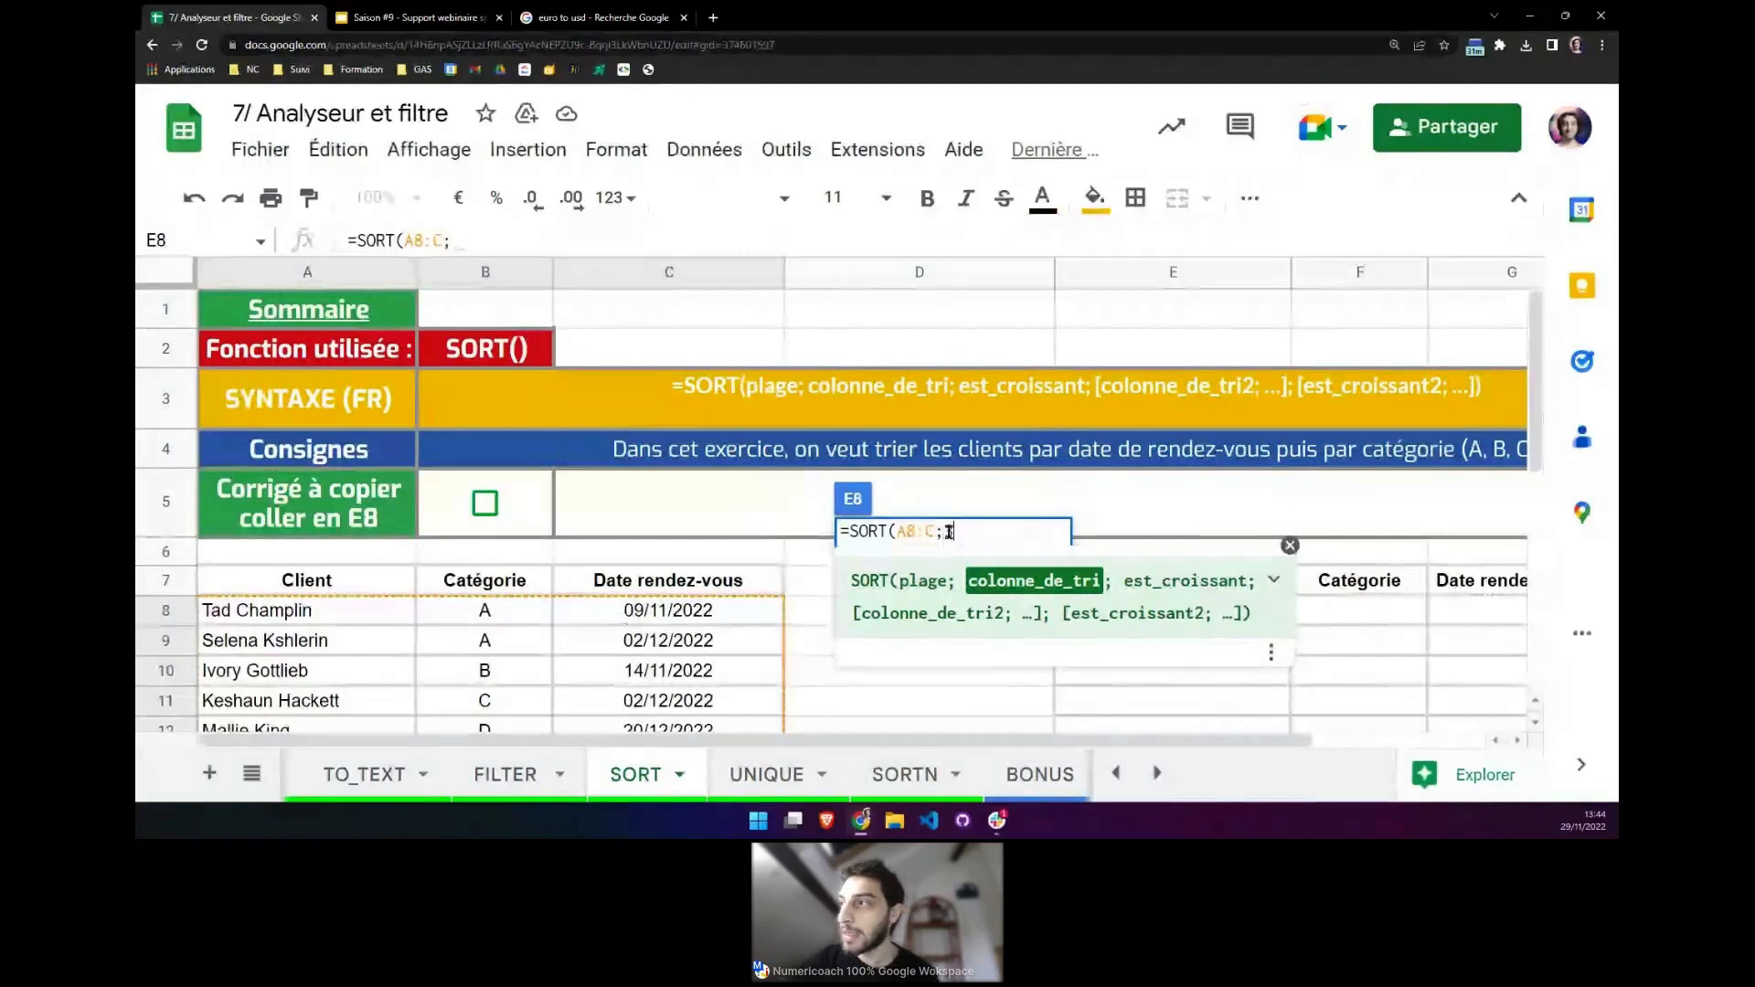
type("3;")
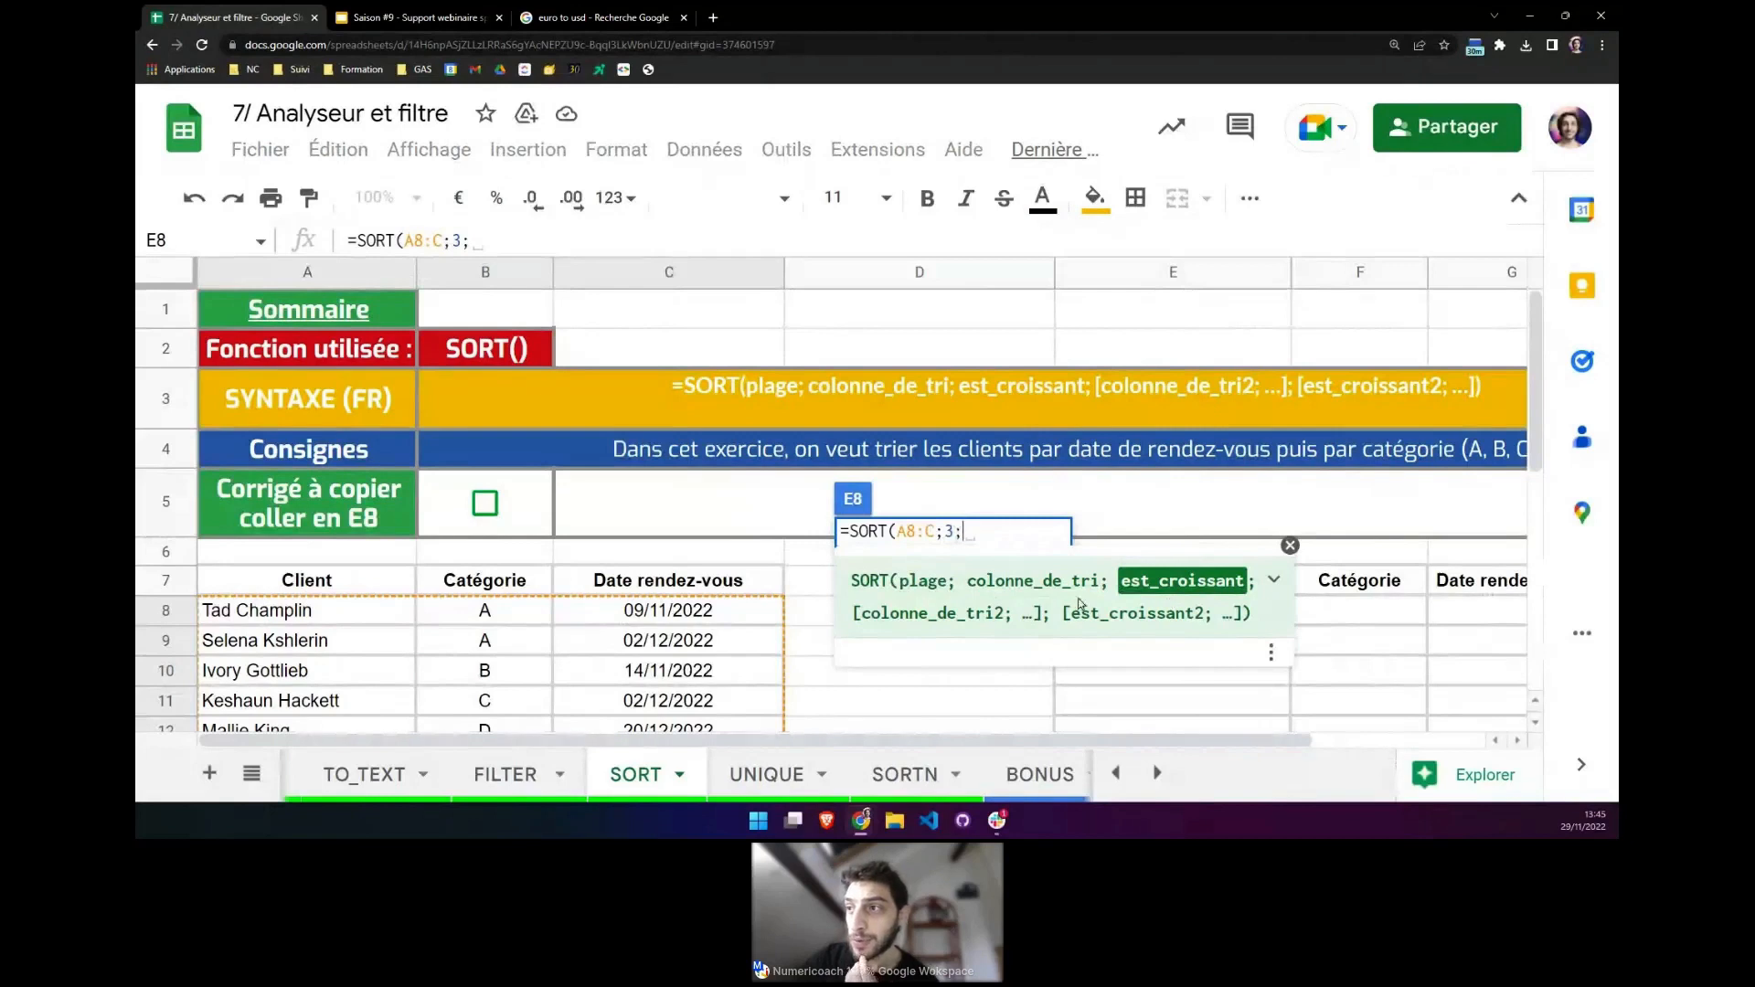
Set the first sort order in the SORT formula to ascending with 1, and add the separator for the second sort column.
scroll(688, 615, "down", 1)
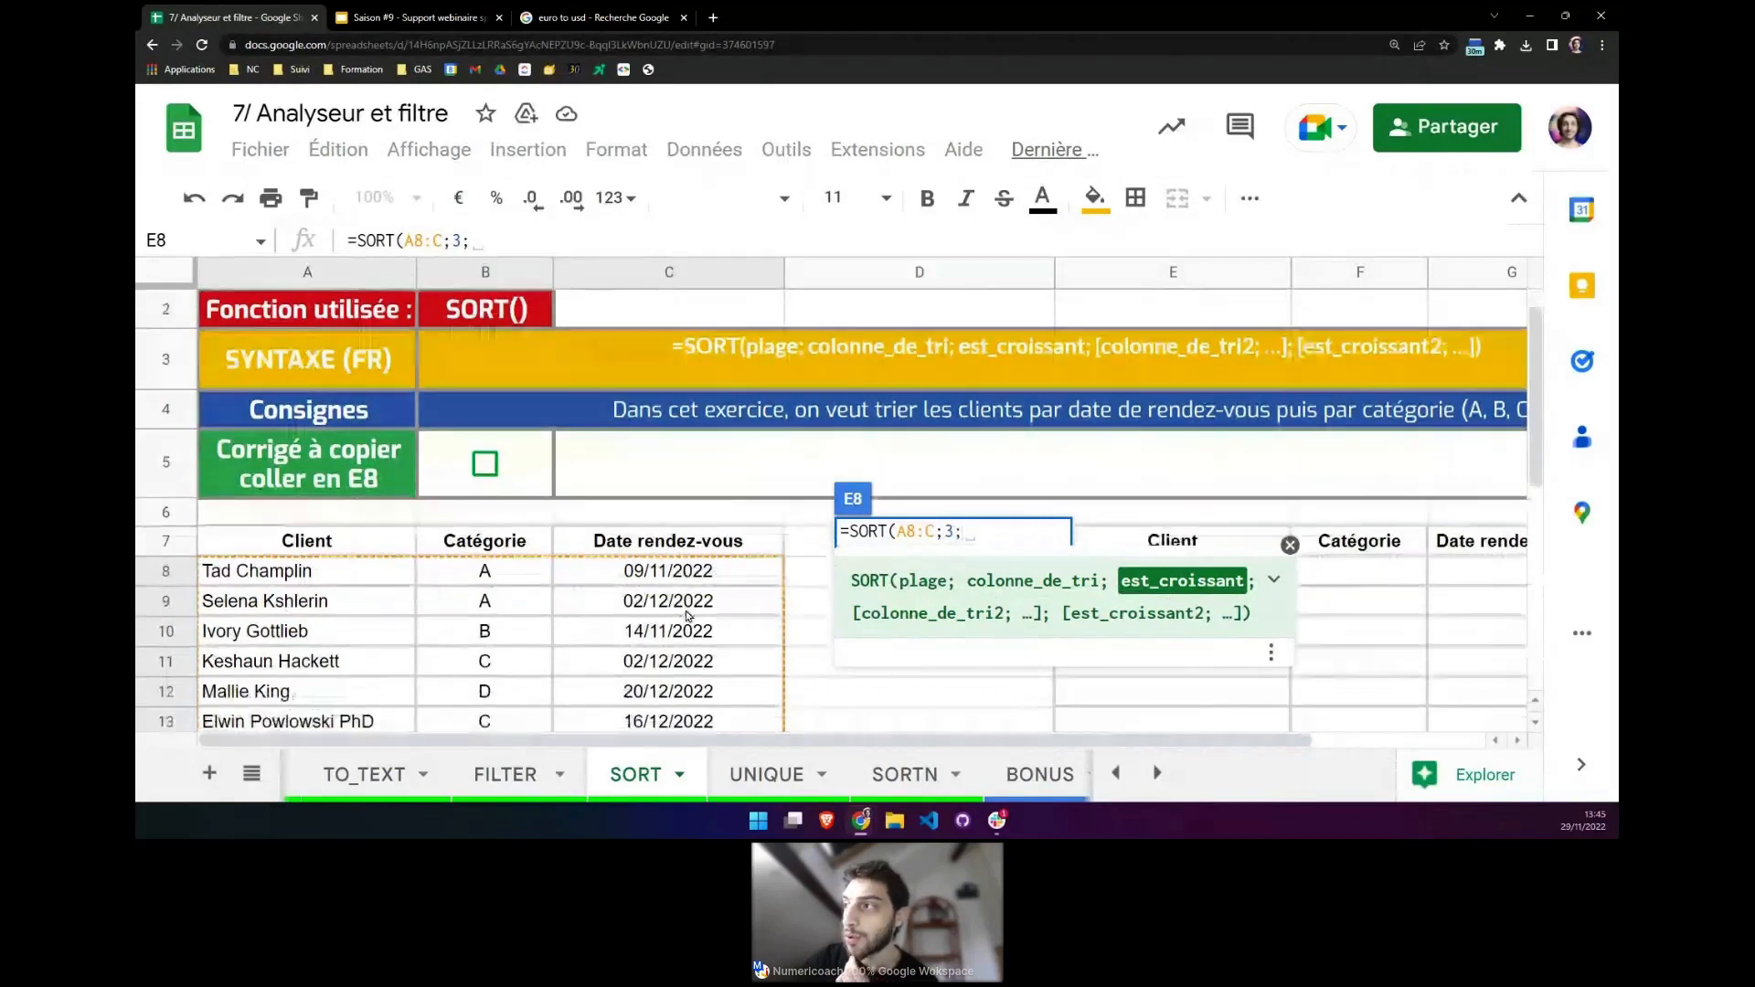
scroll(687, 614, "up", 1)
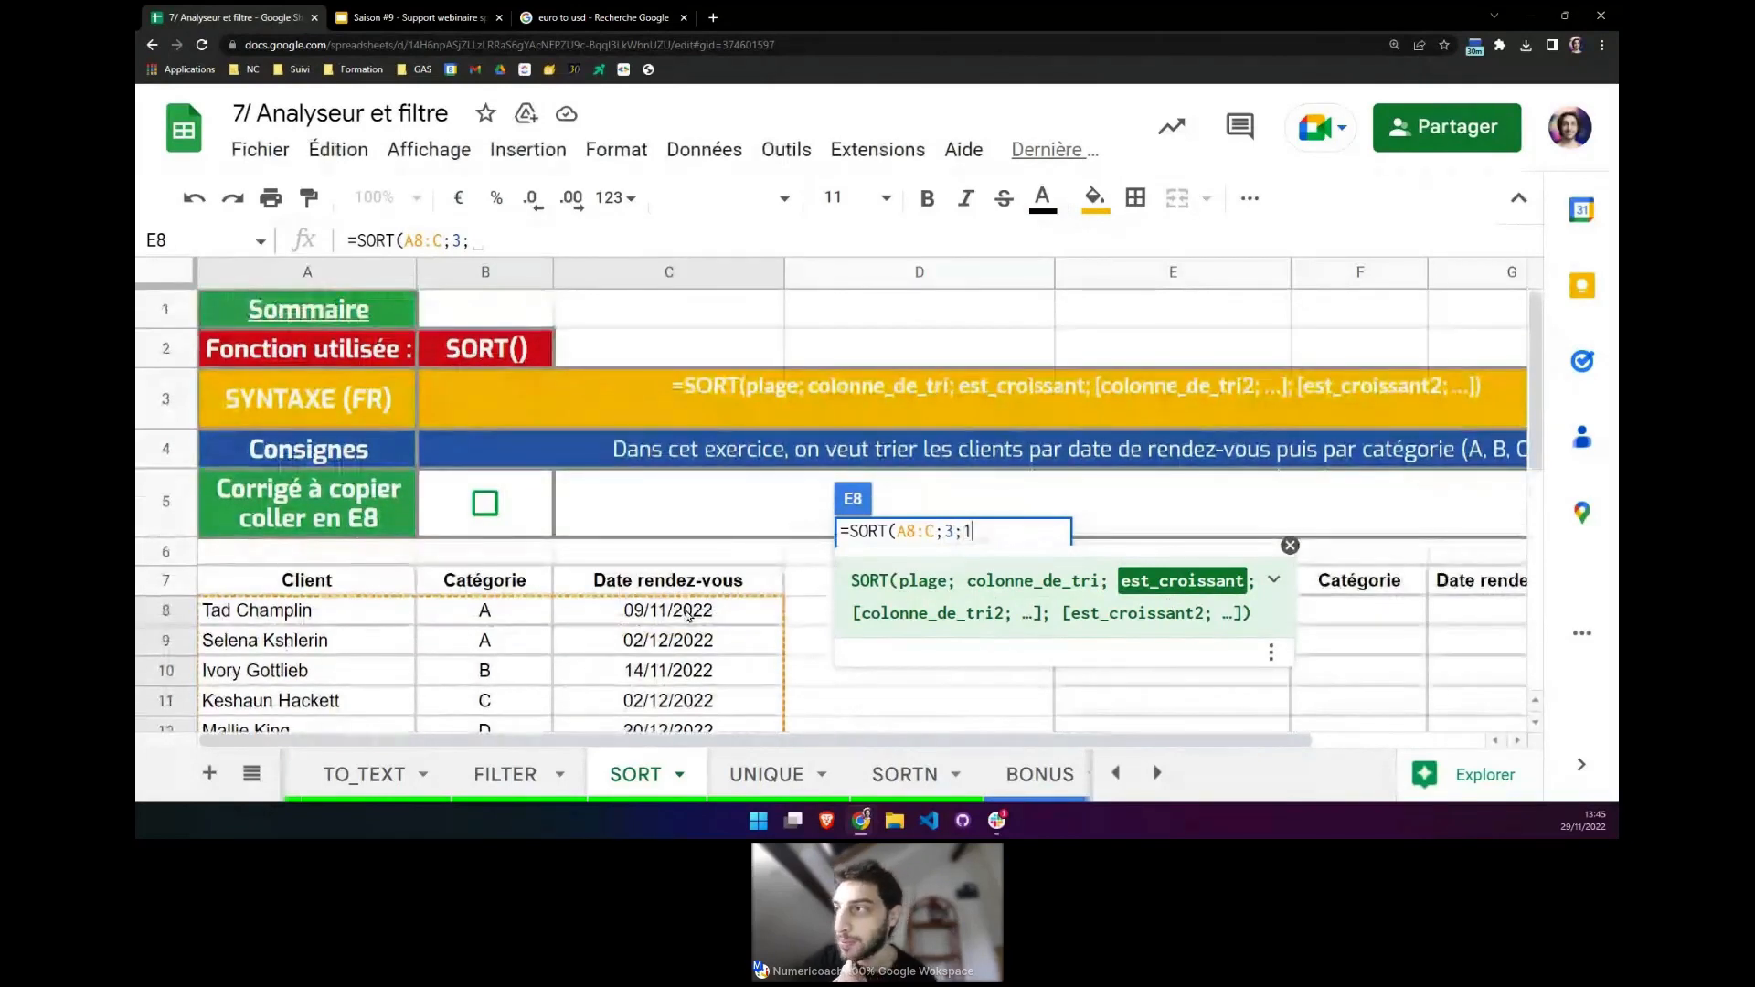
type("1")
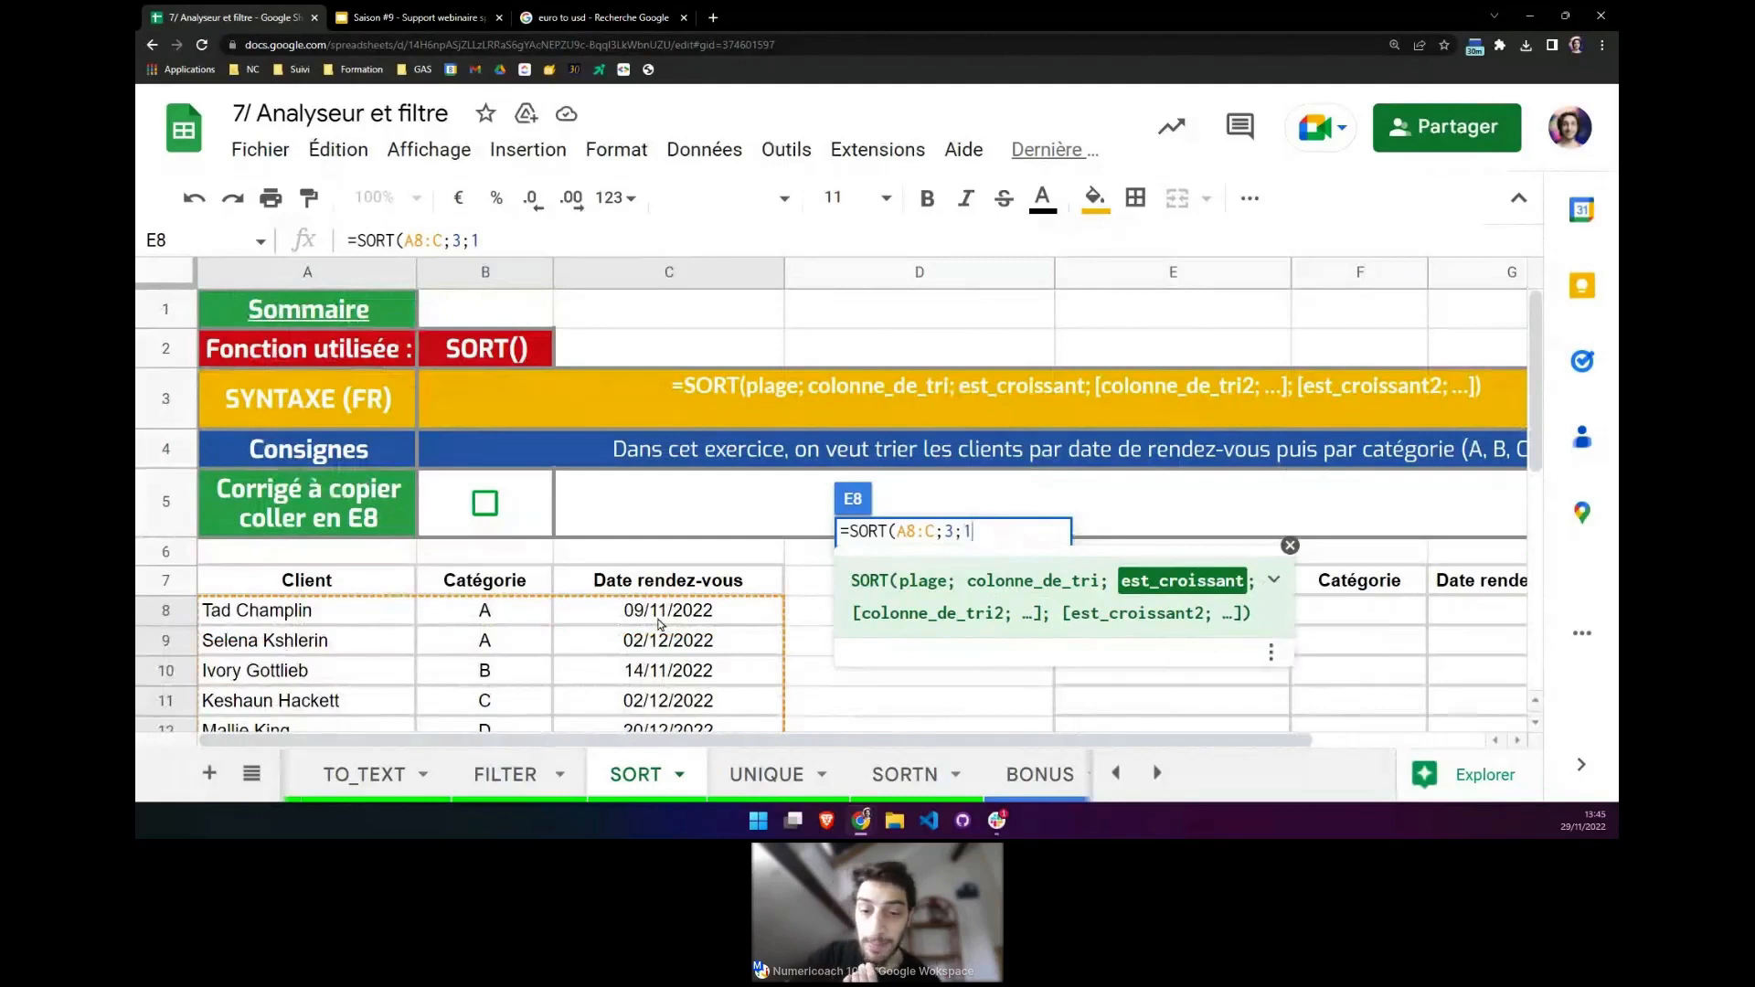
type(";")
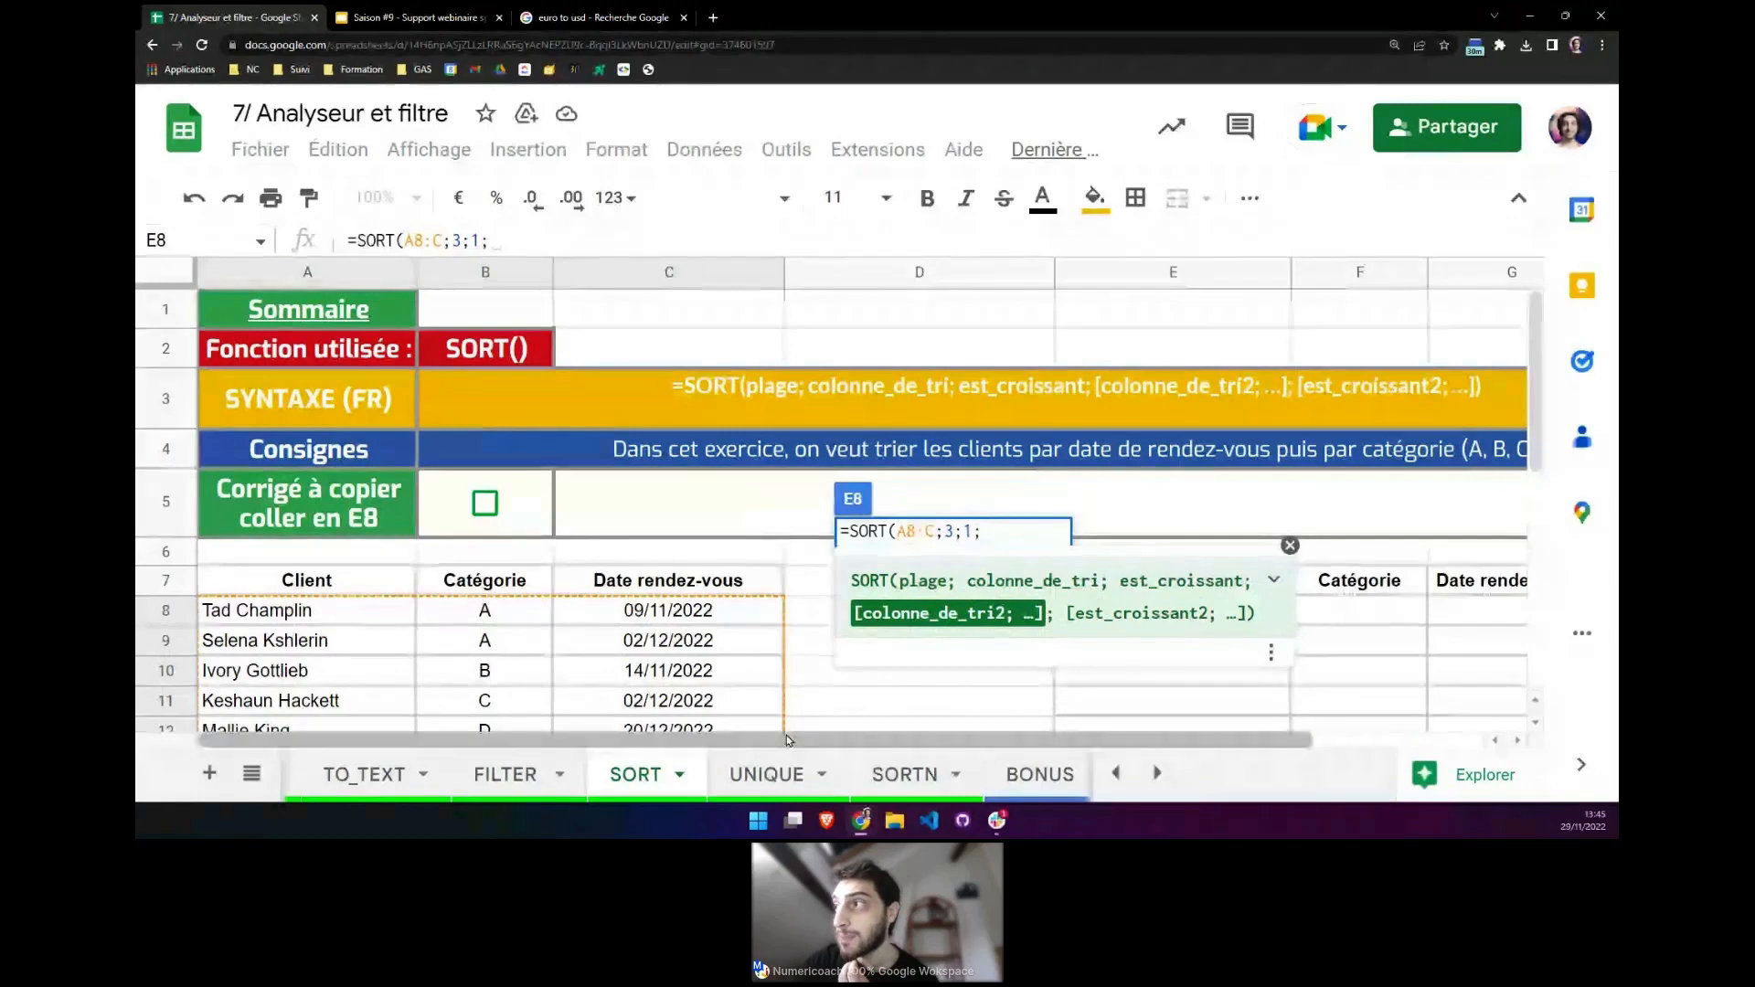
Add column 2 as the second sort column in ascending order (1), close the parenthesis, and enter the SORT formula in E8.
left_click_drag(799, 743, 797, 745)
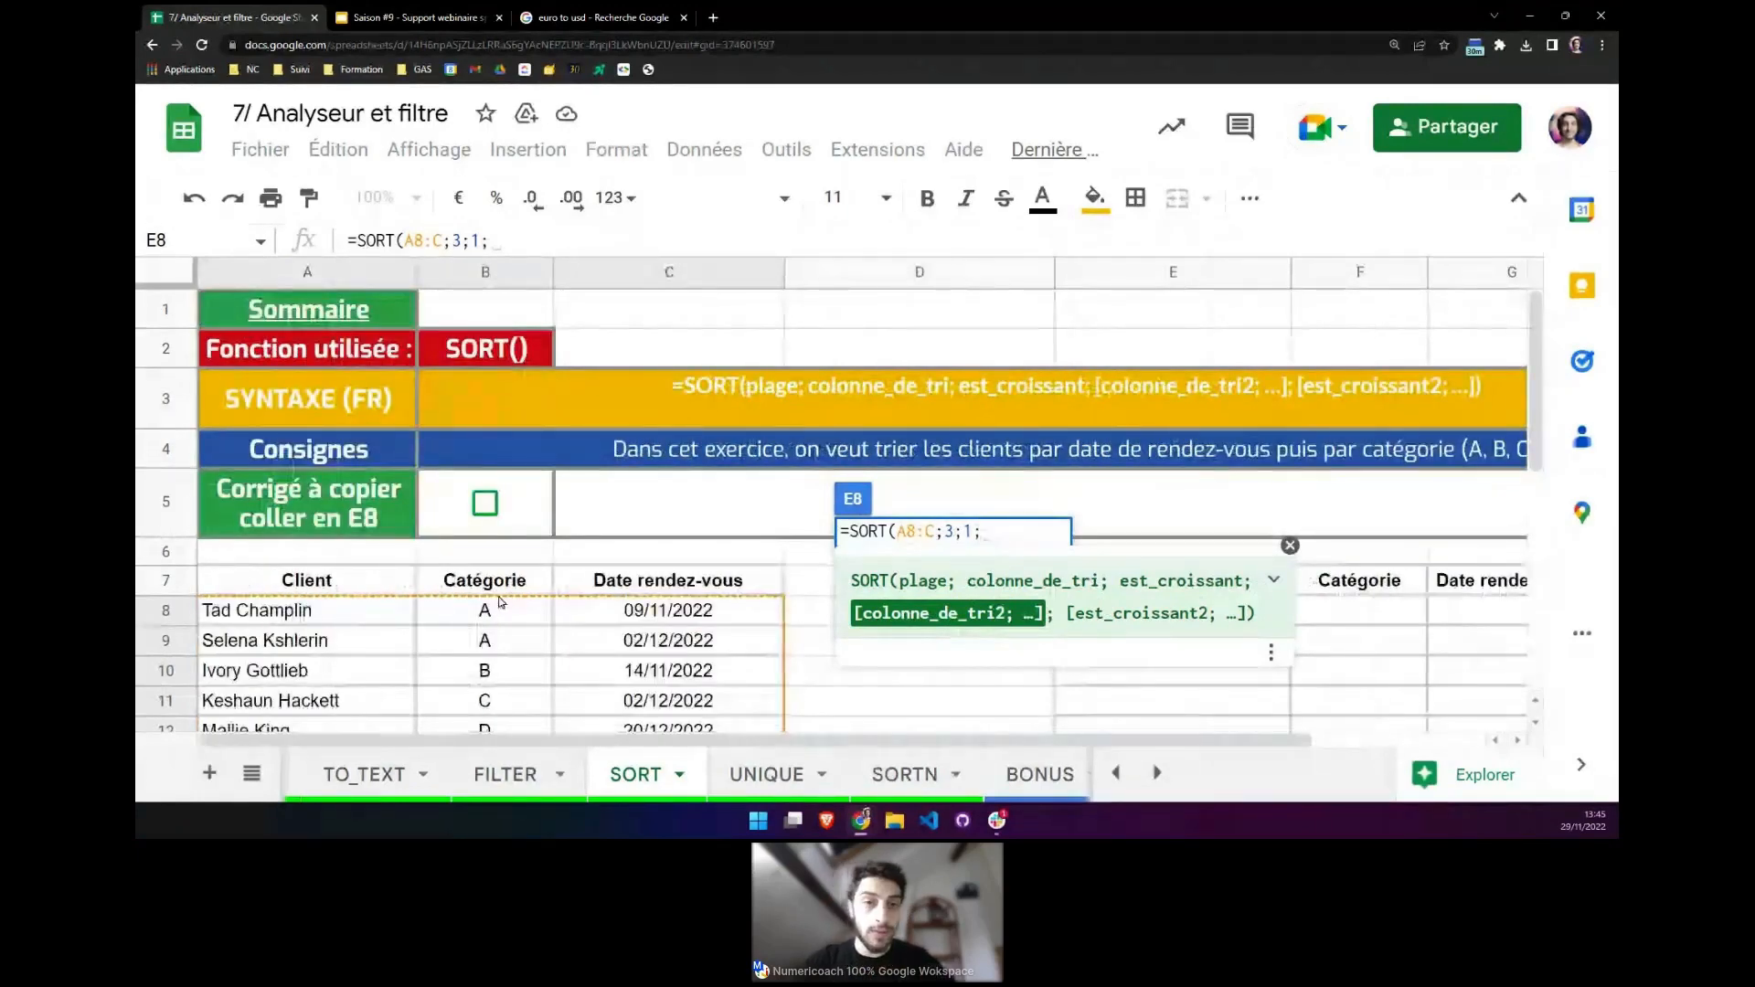
type("2;")
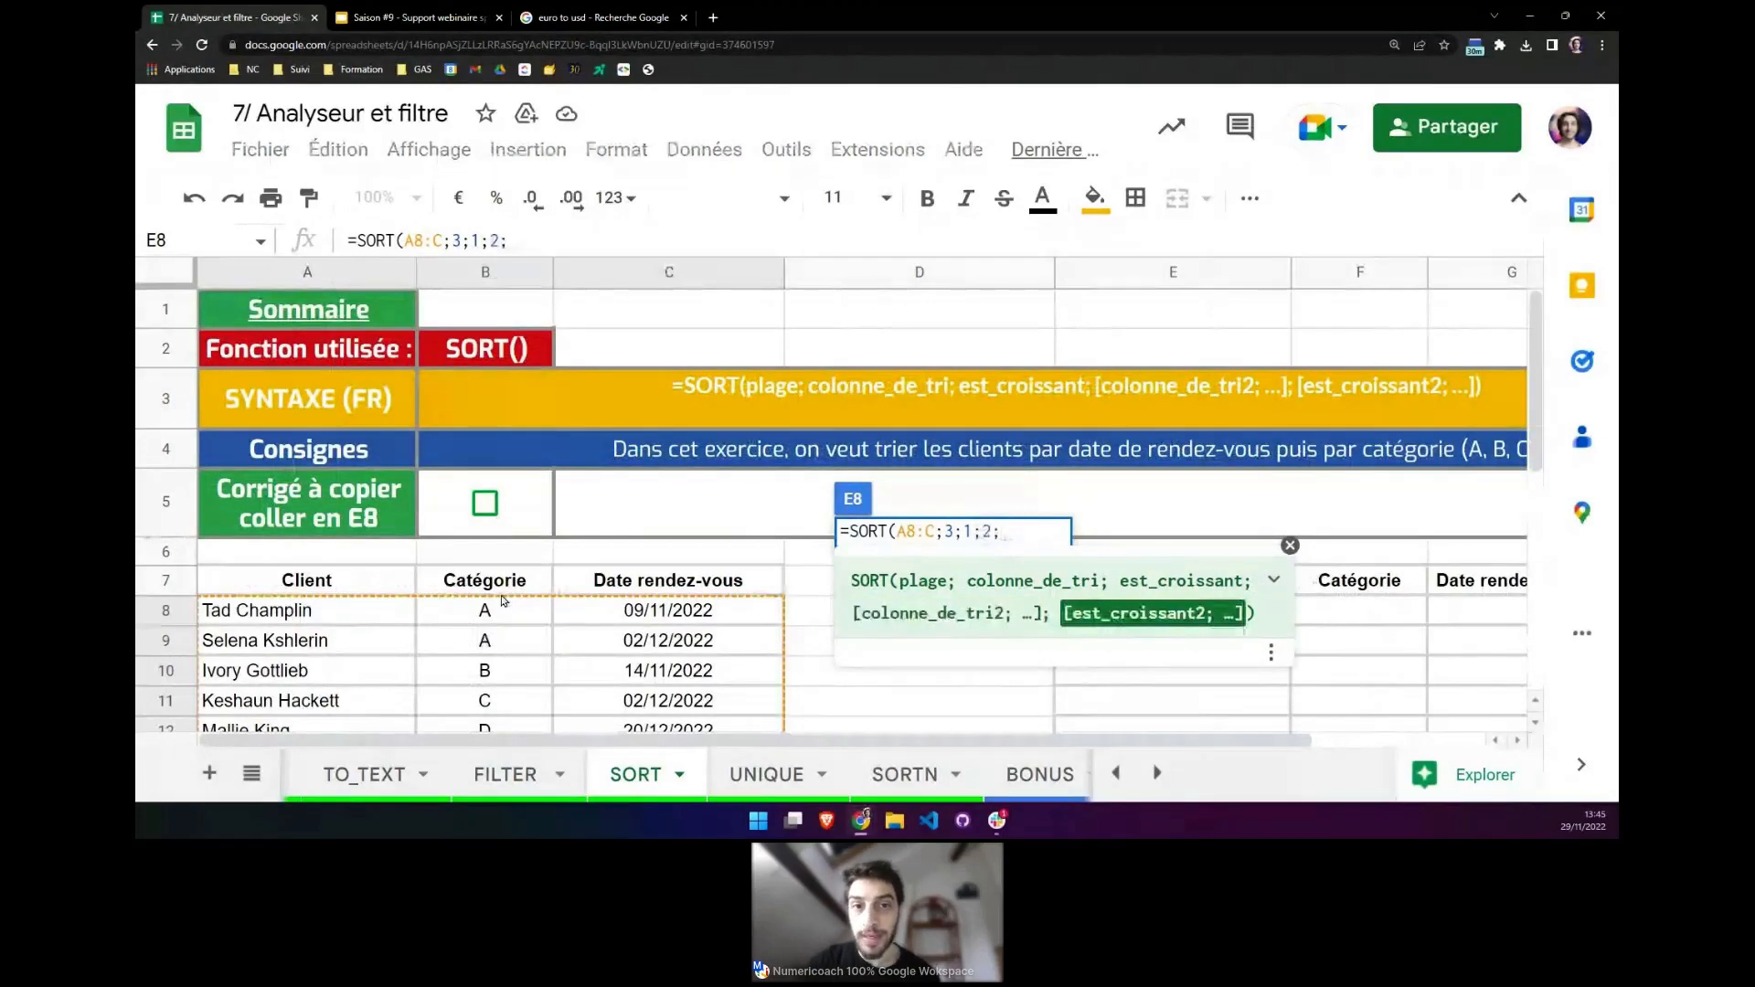
type("1")
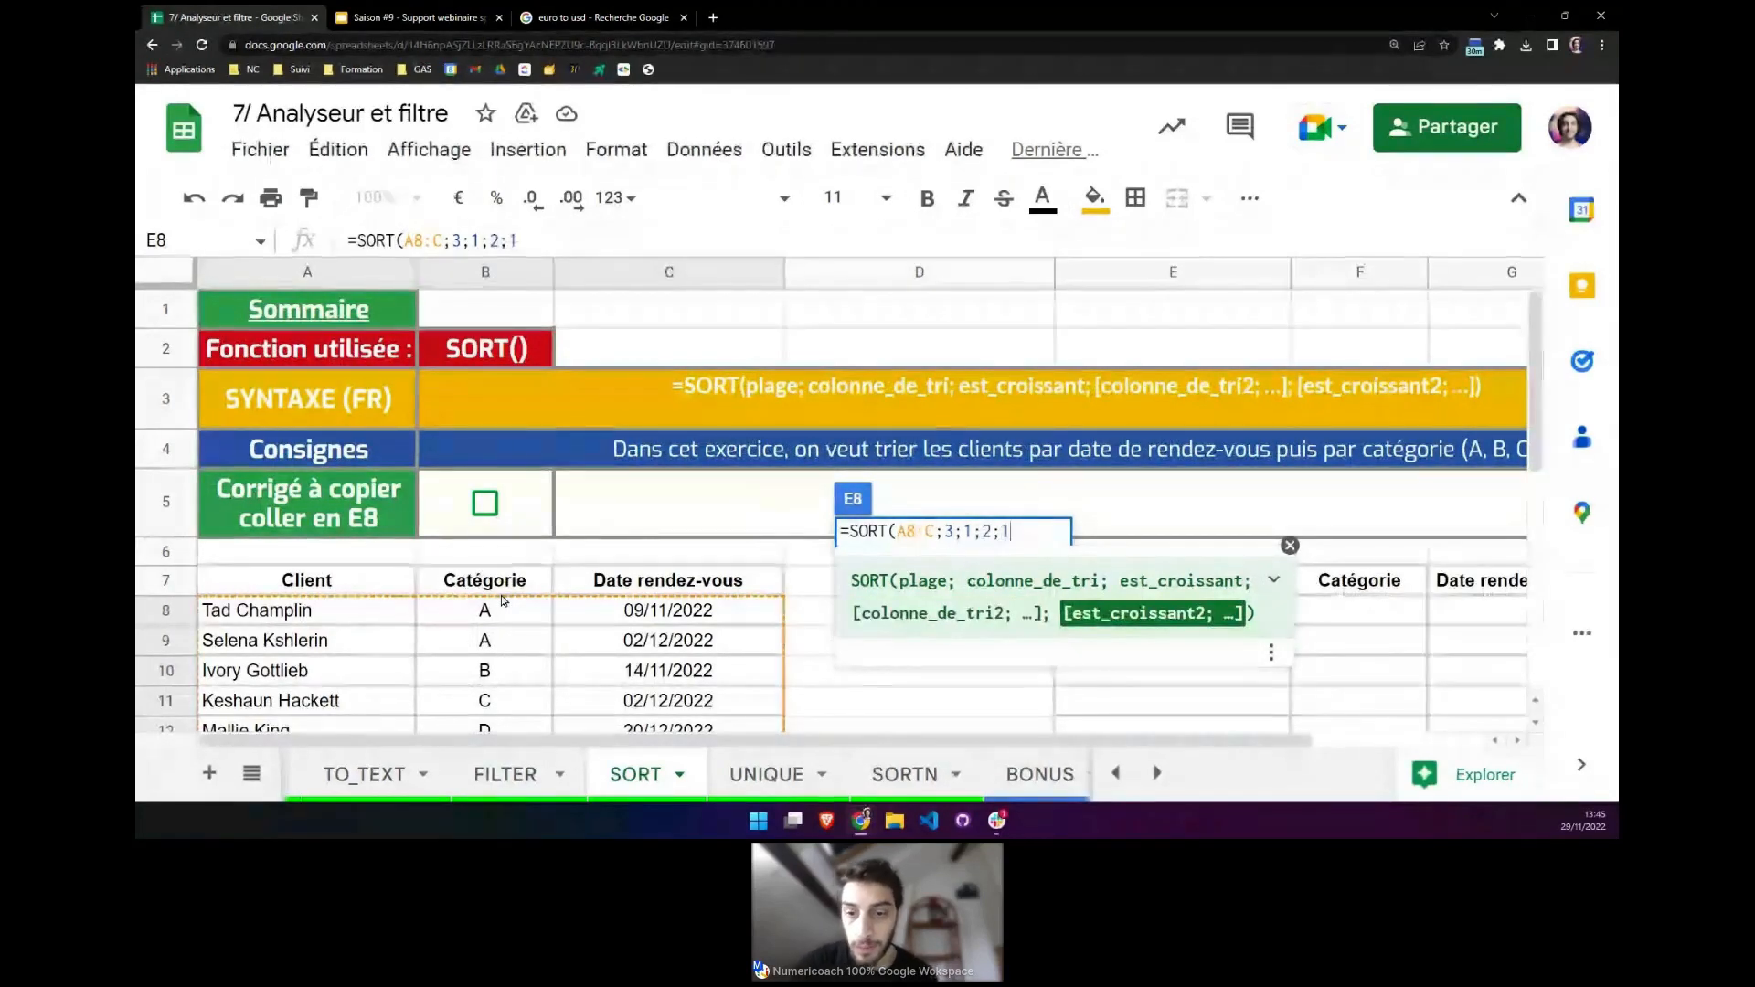
type(")")
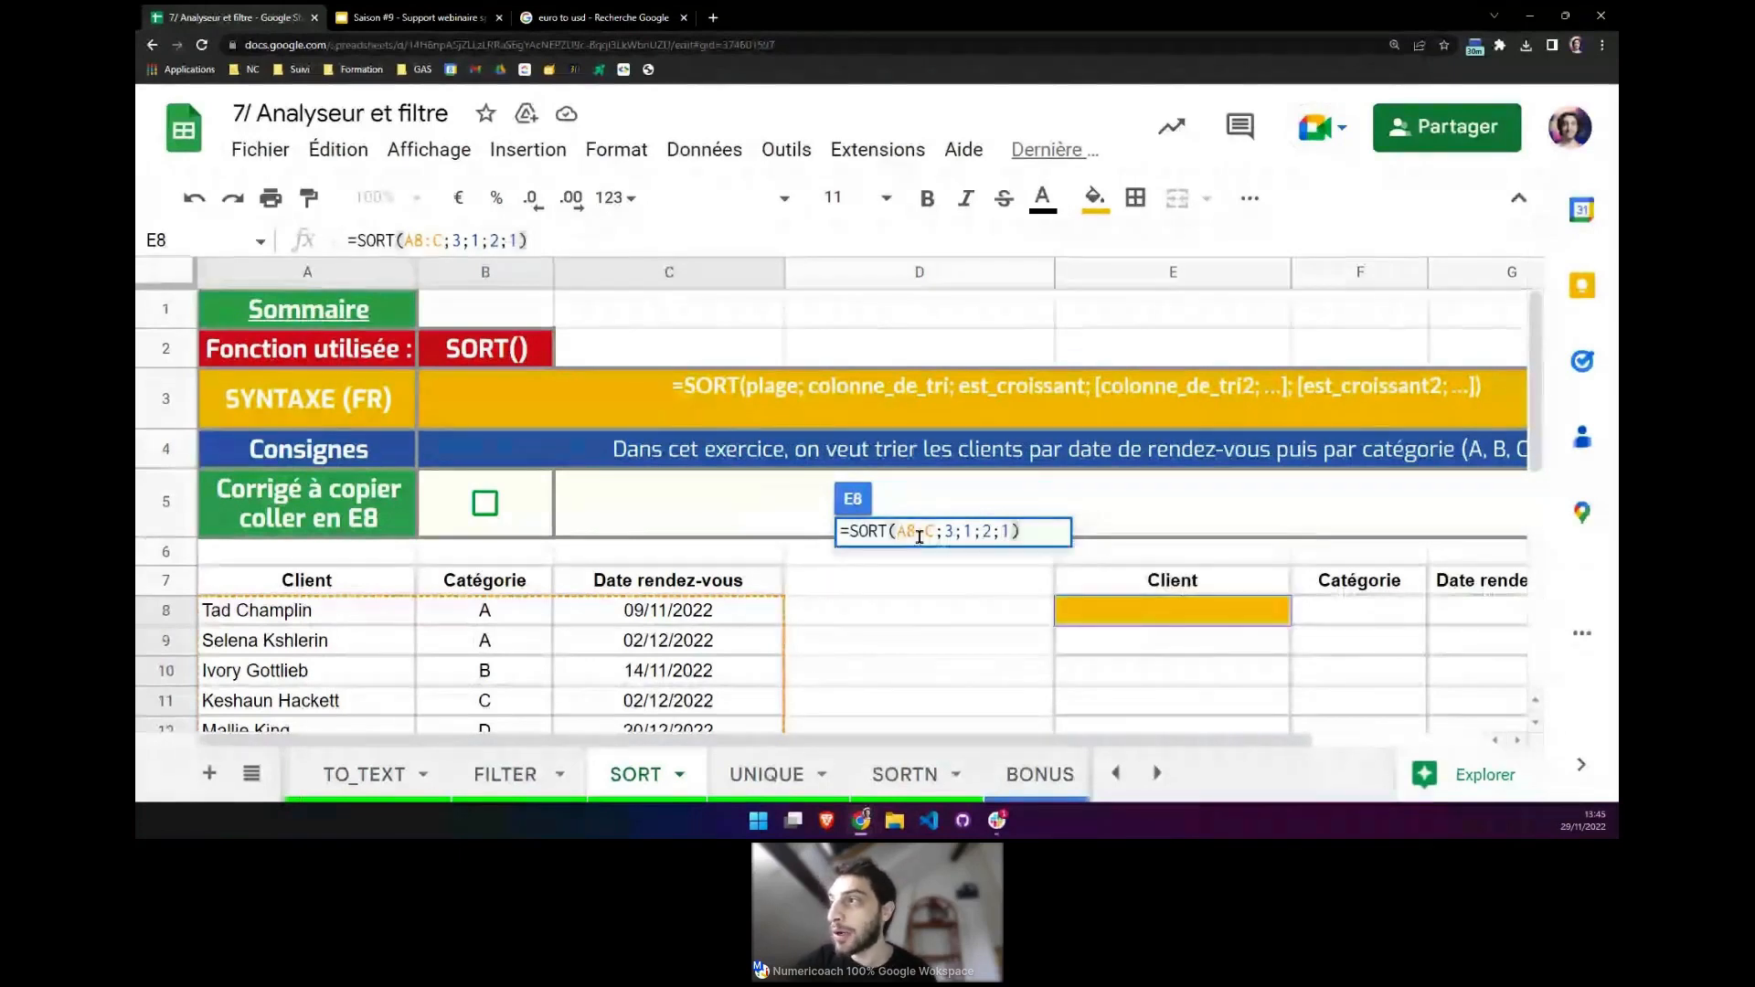
double_click(948, 531)
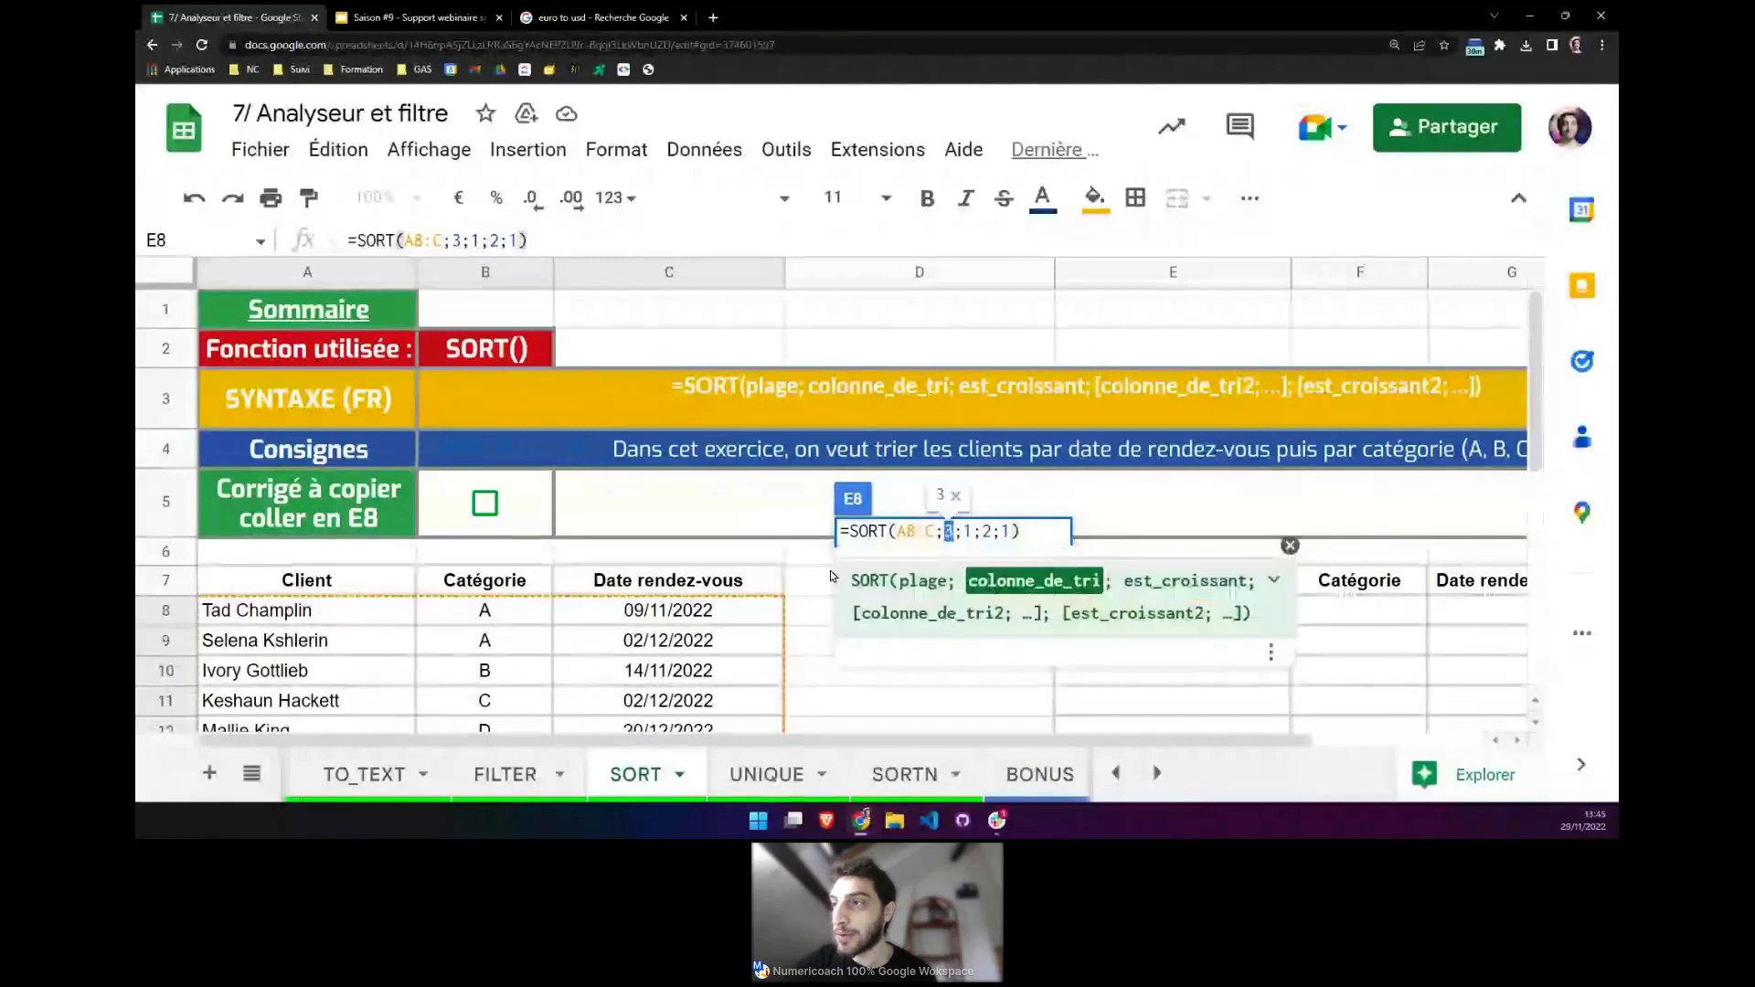
left_click(1289, 546)
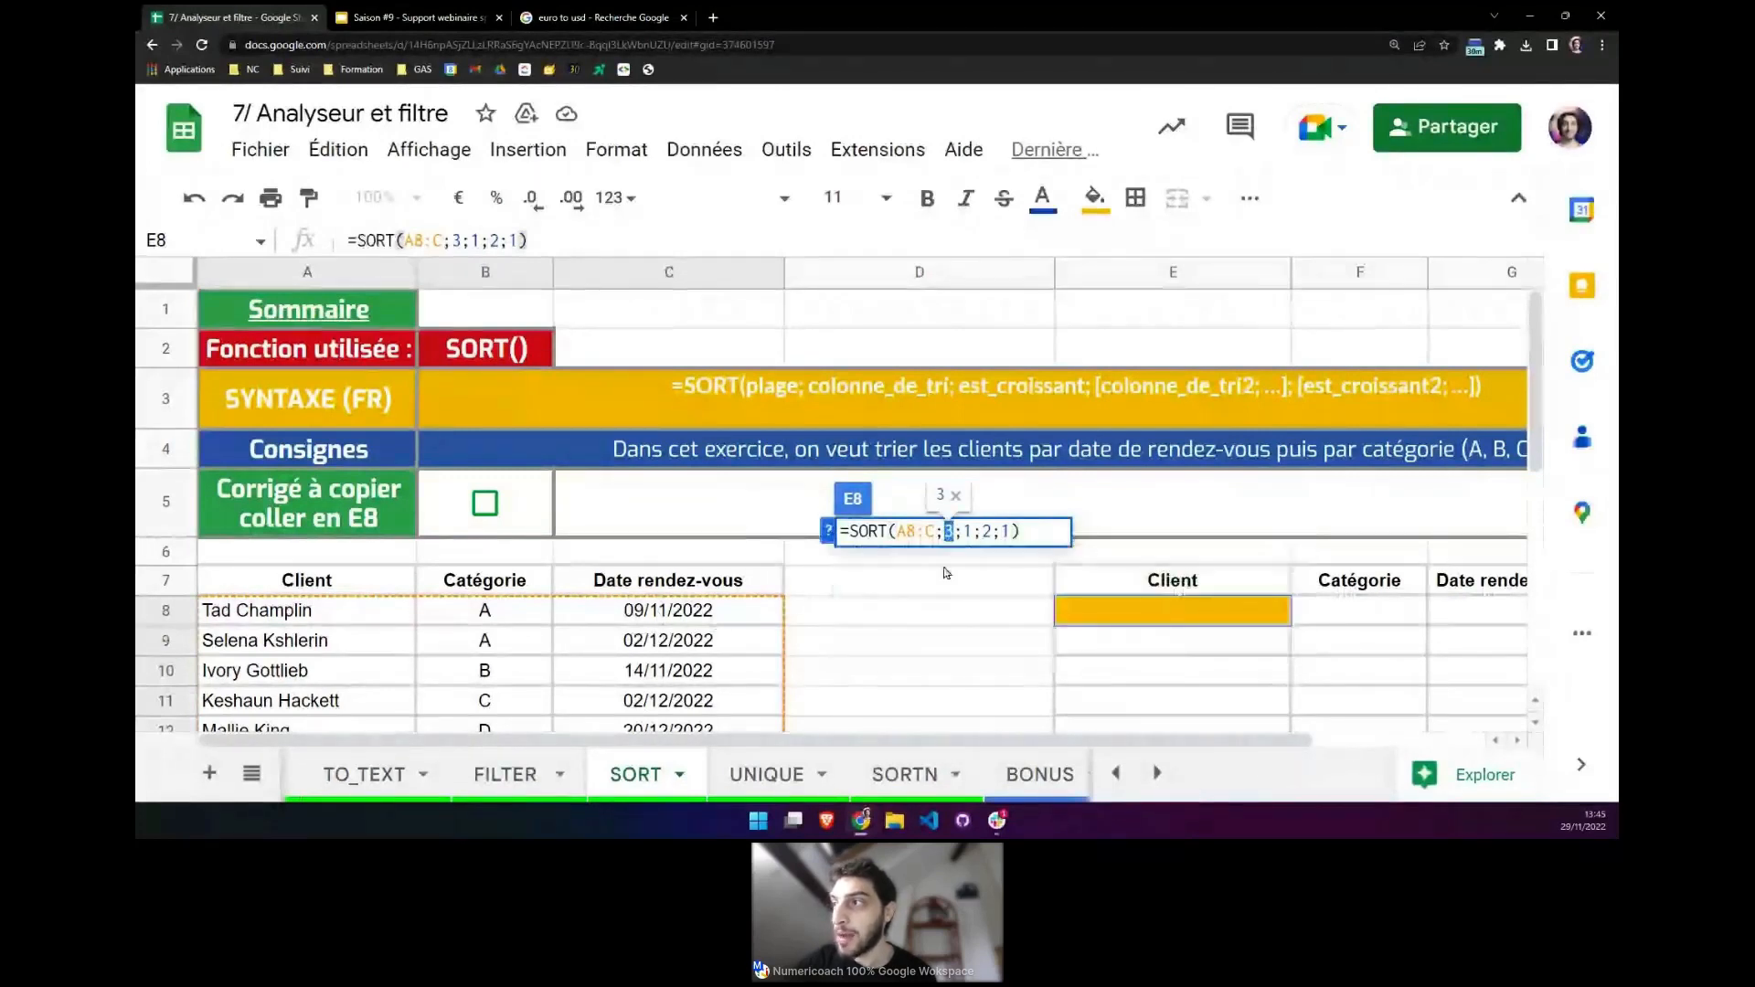
left_click(990, 528)
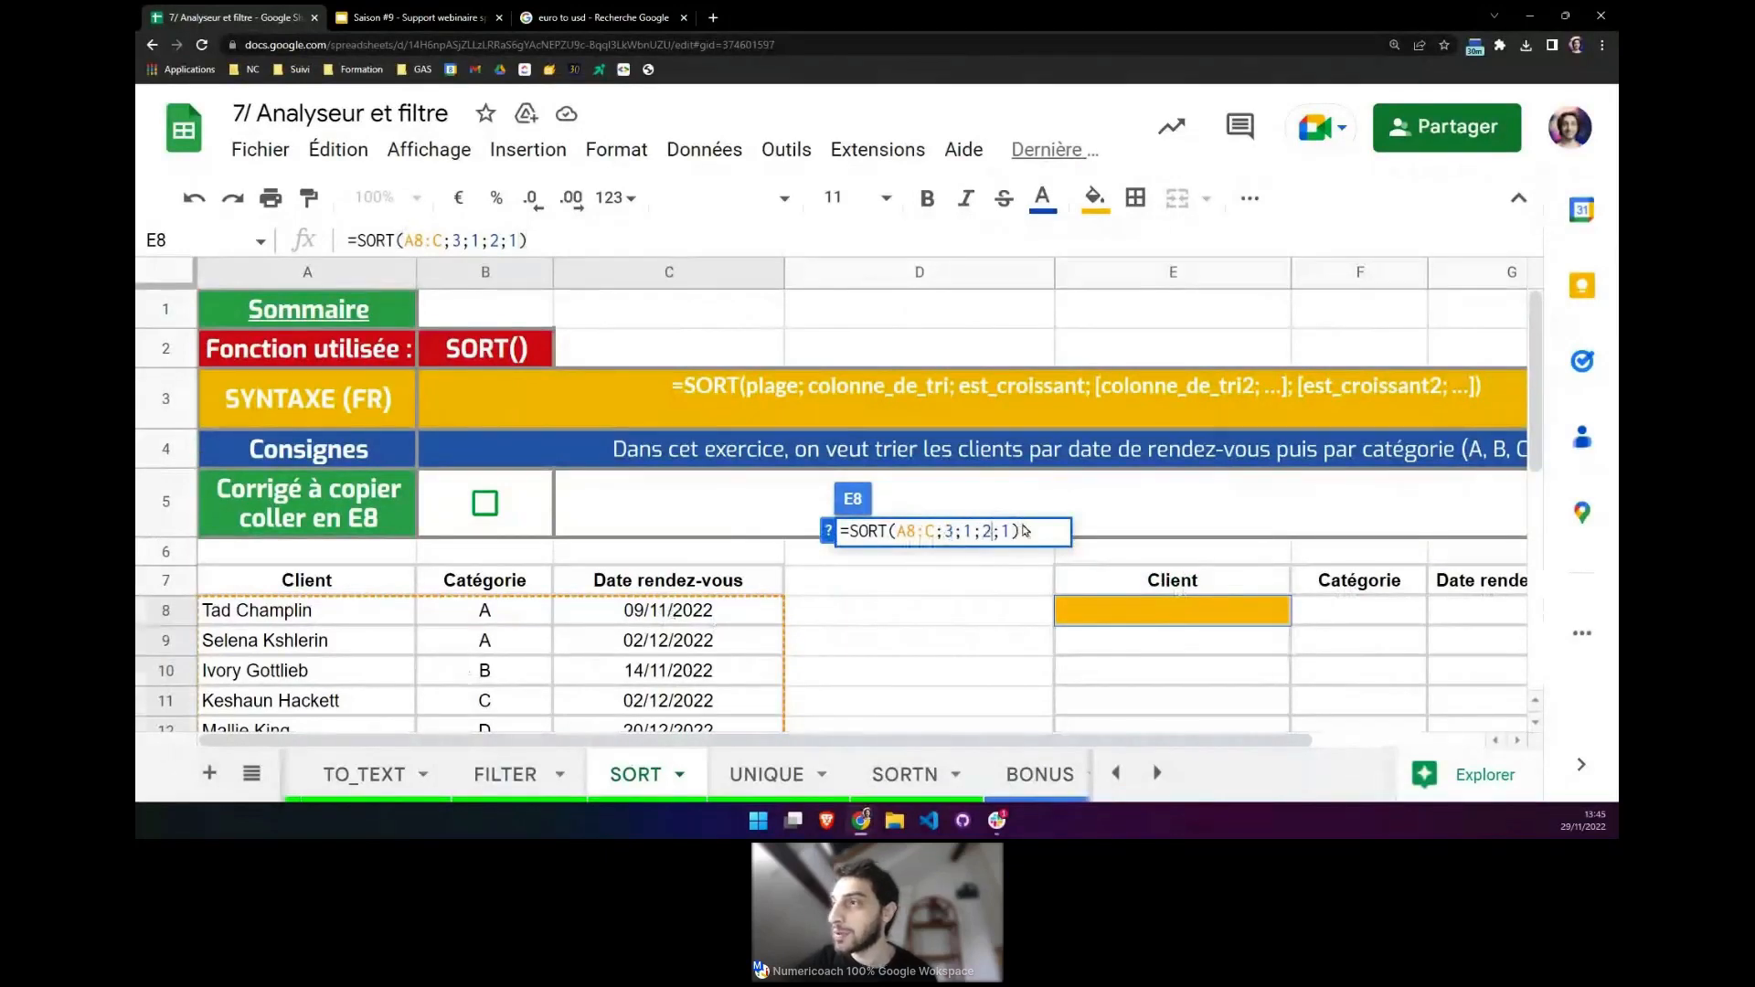
key("Return")
Examine the whole sorted output table, checking the order of the appointment dates down to the last row.
scroll(969, 625, "down", 1)
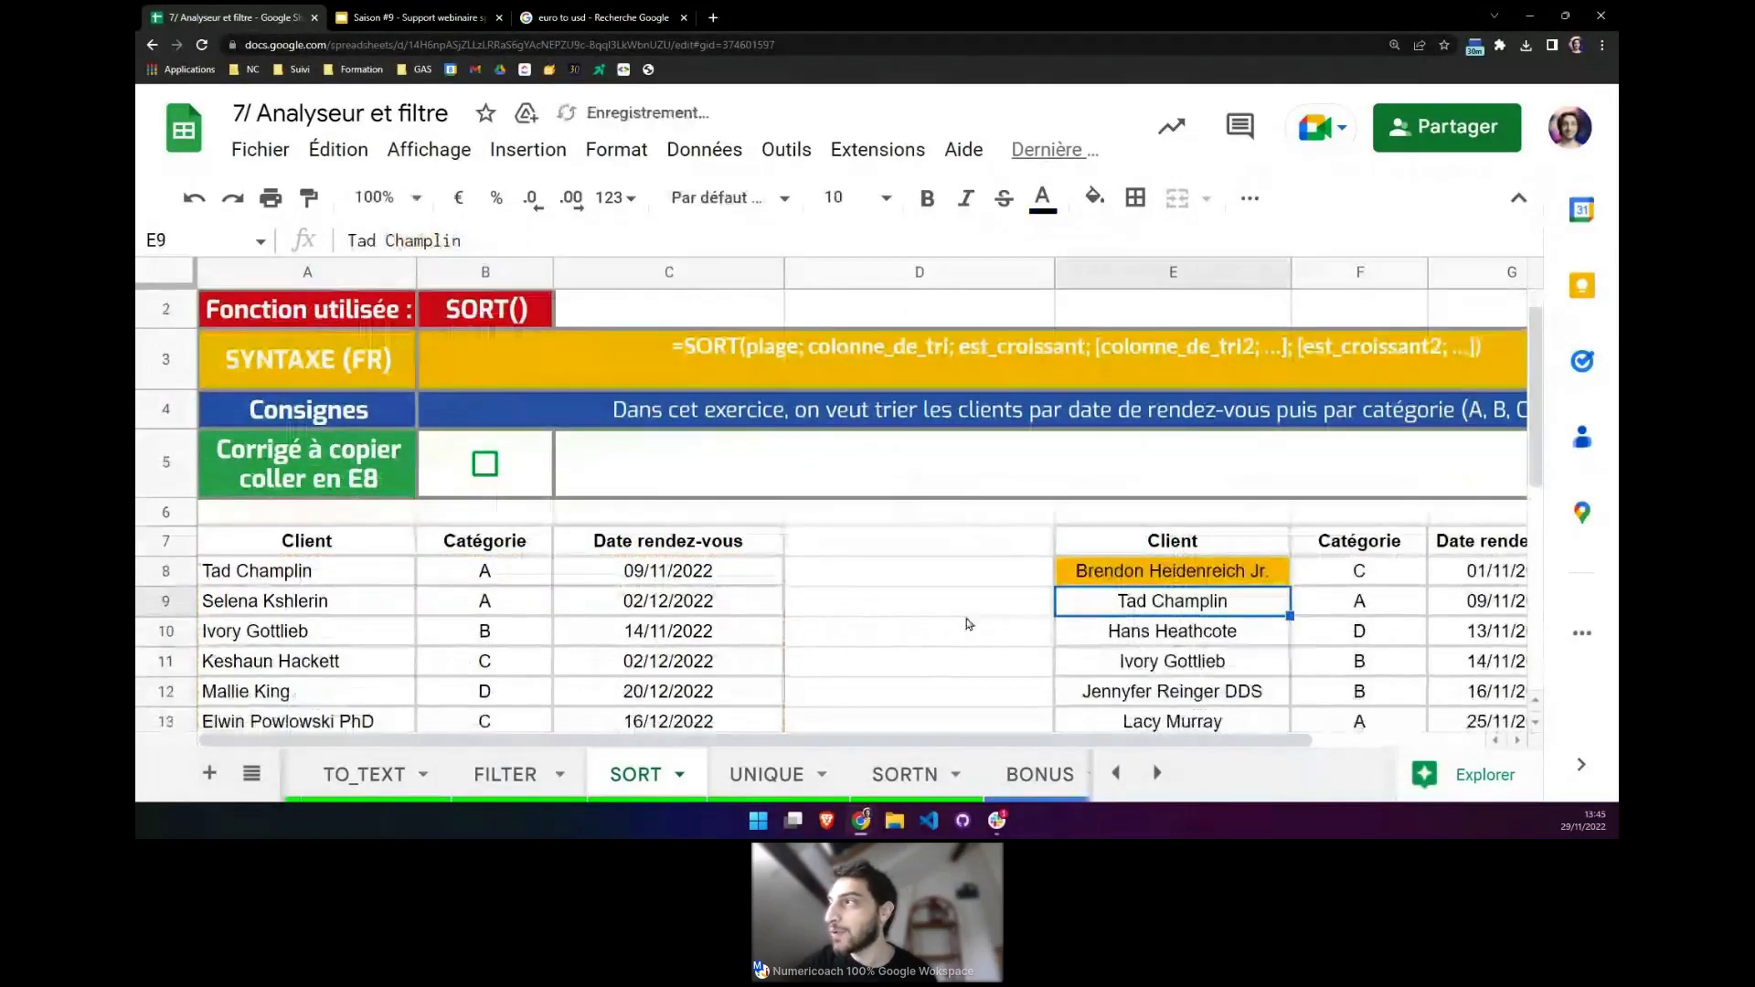
scroll(969, 625, "down", 3)
left_click_drag(945, 743, 1083, 721)
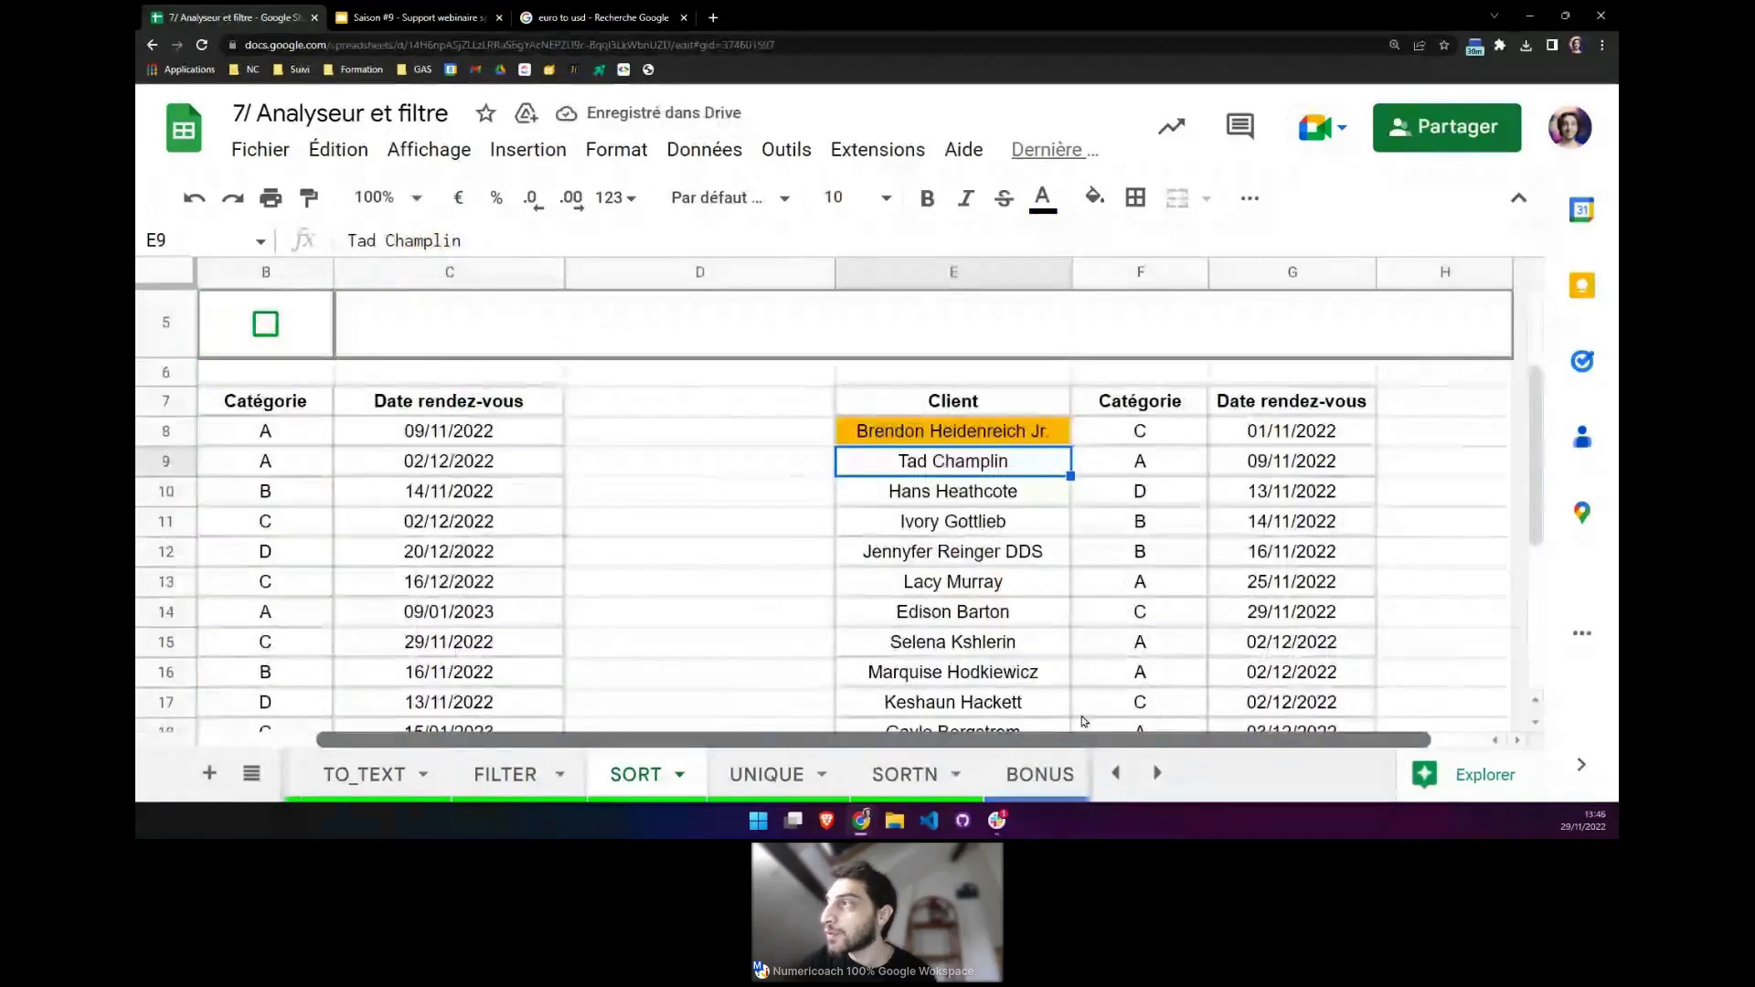
scroll(1287, 442, "down", 1)
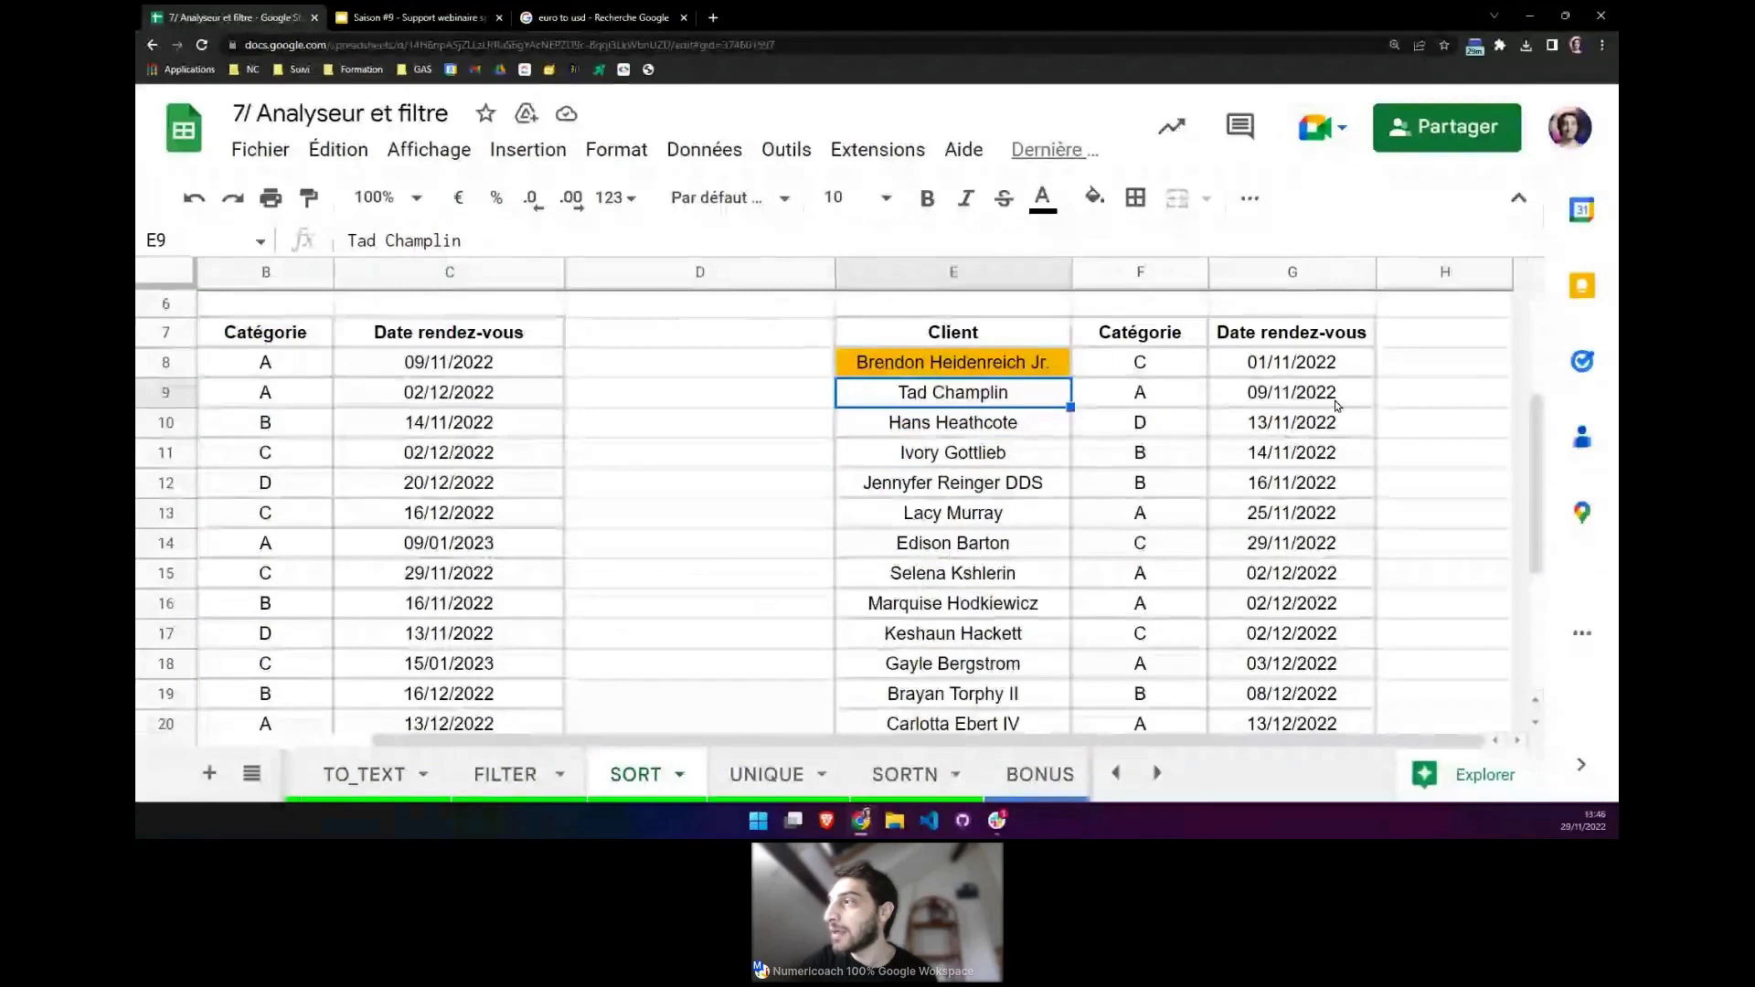
scroll(1337, 405, "down", 2)
scroll(1298, 512, "down", 2)
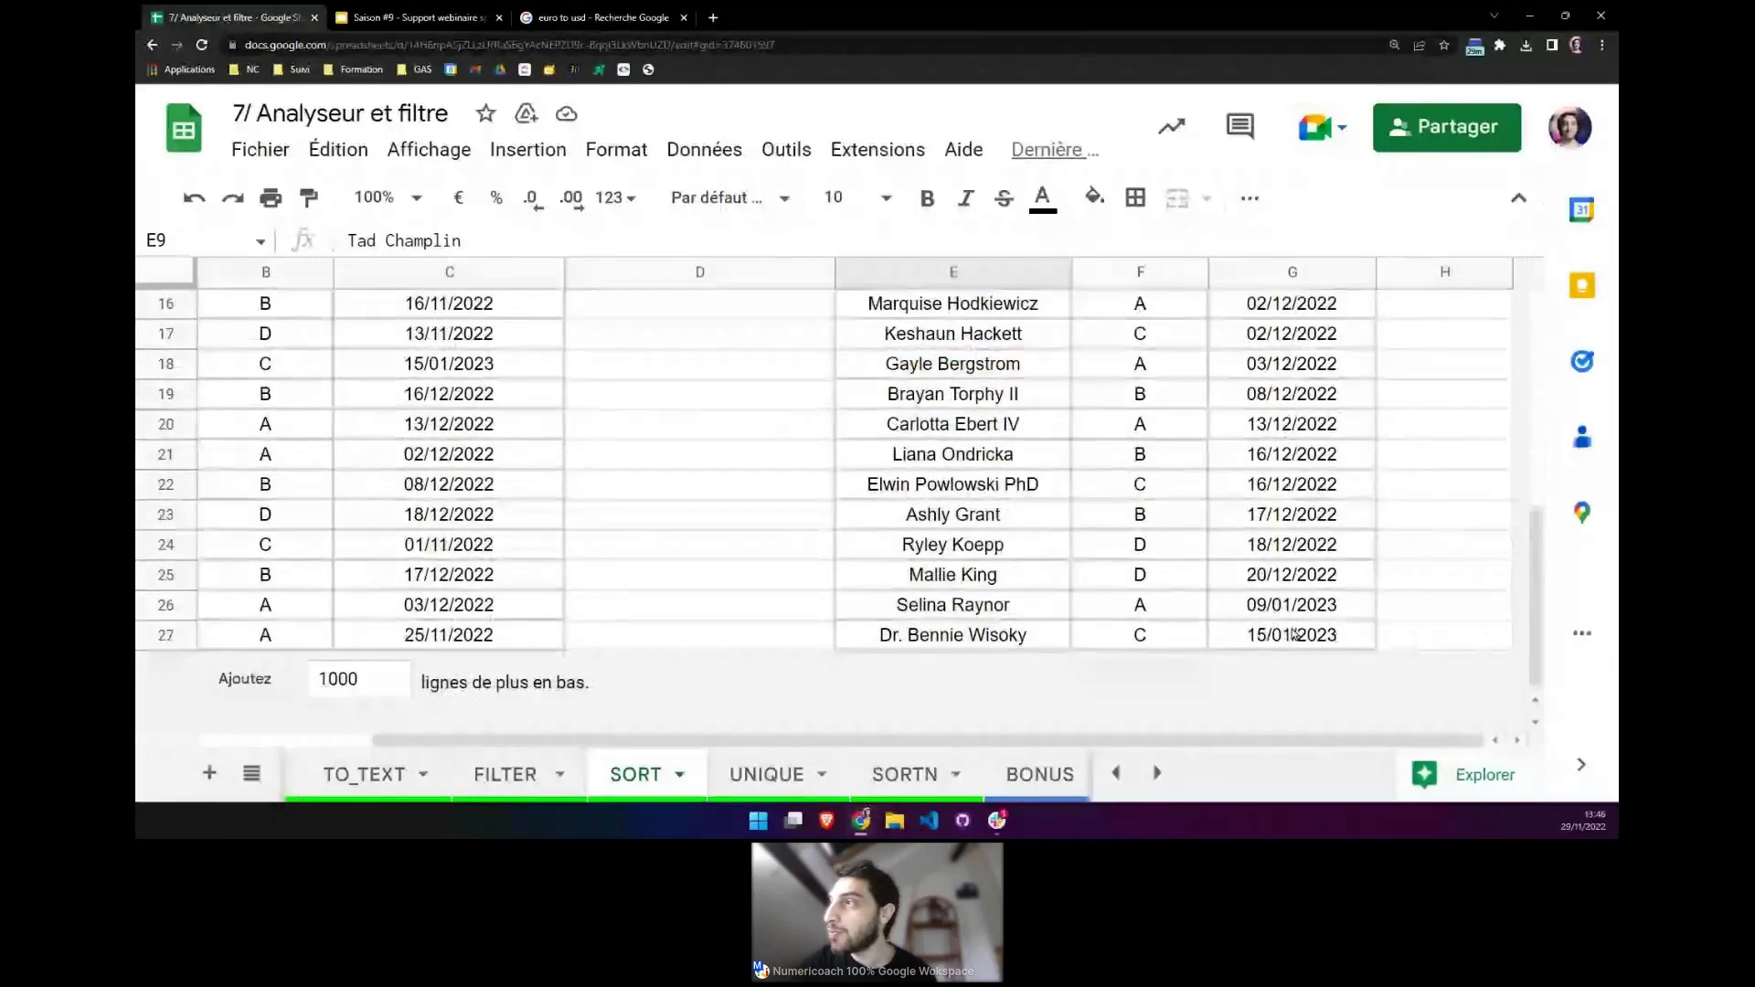
scroll(1294, 632, "up", 3)
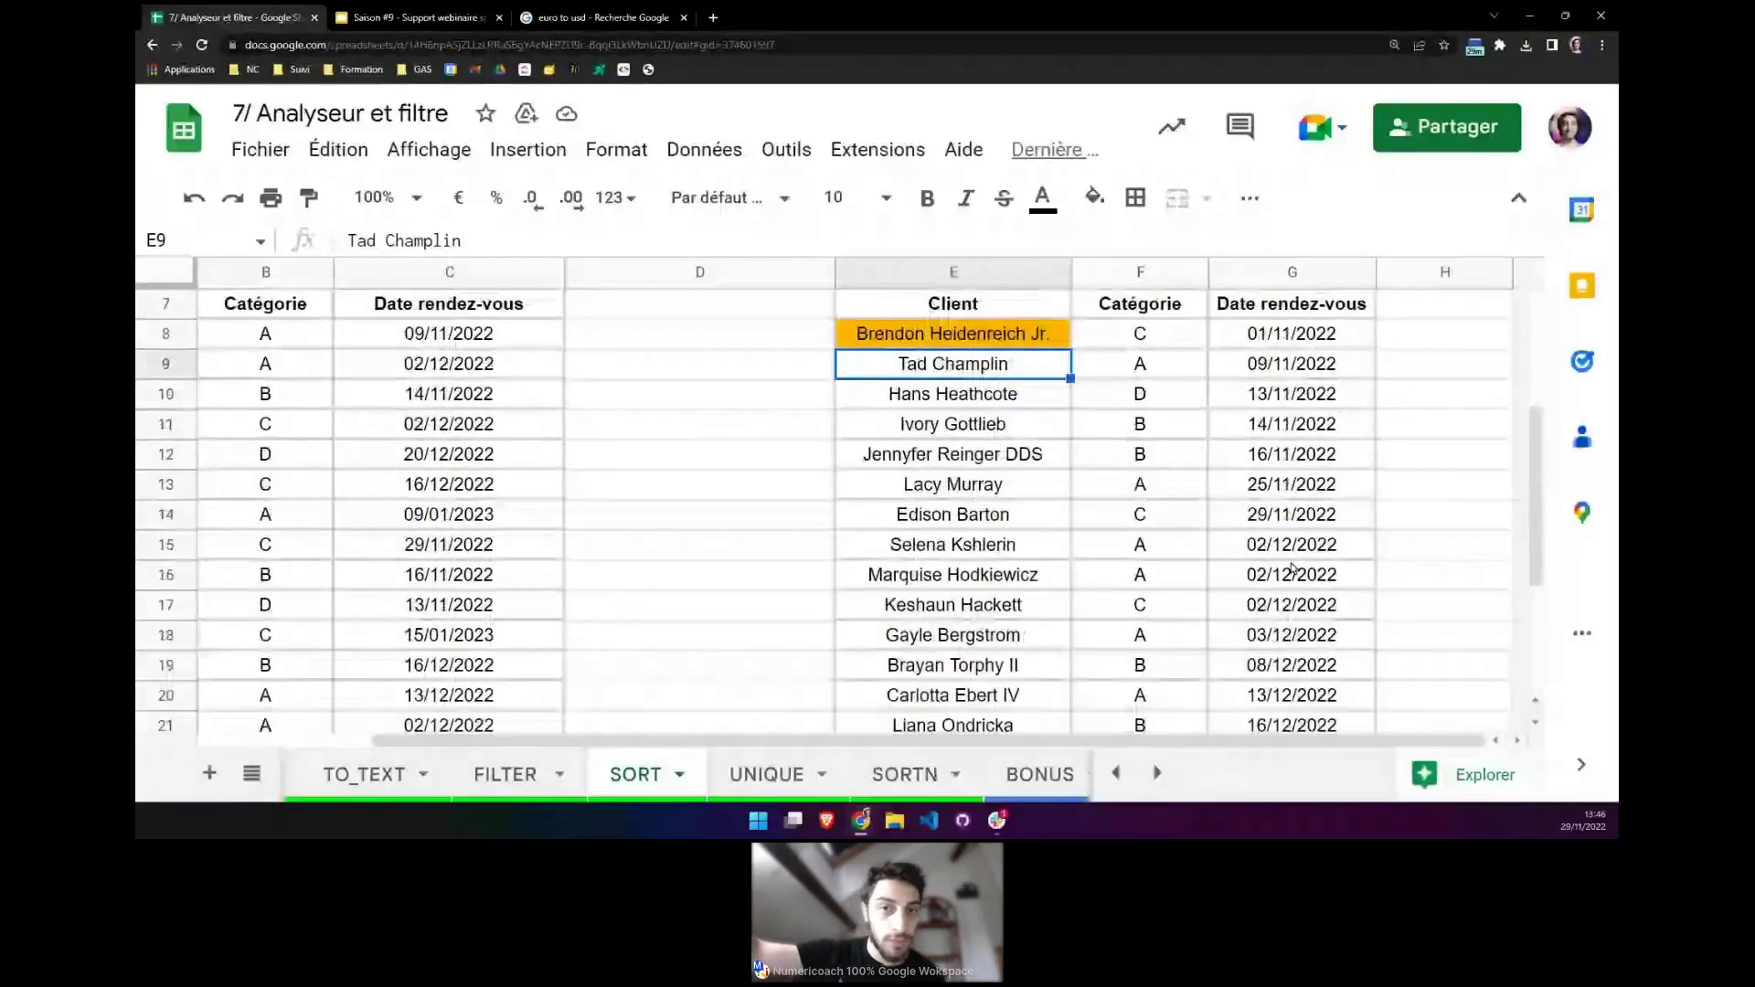
scroll(1294, 569, "down", 2)
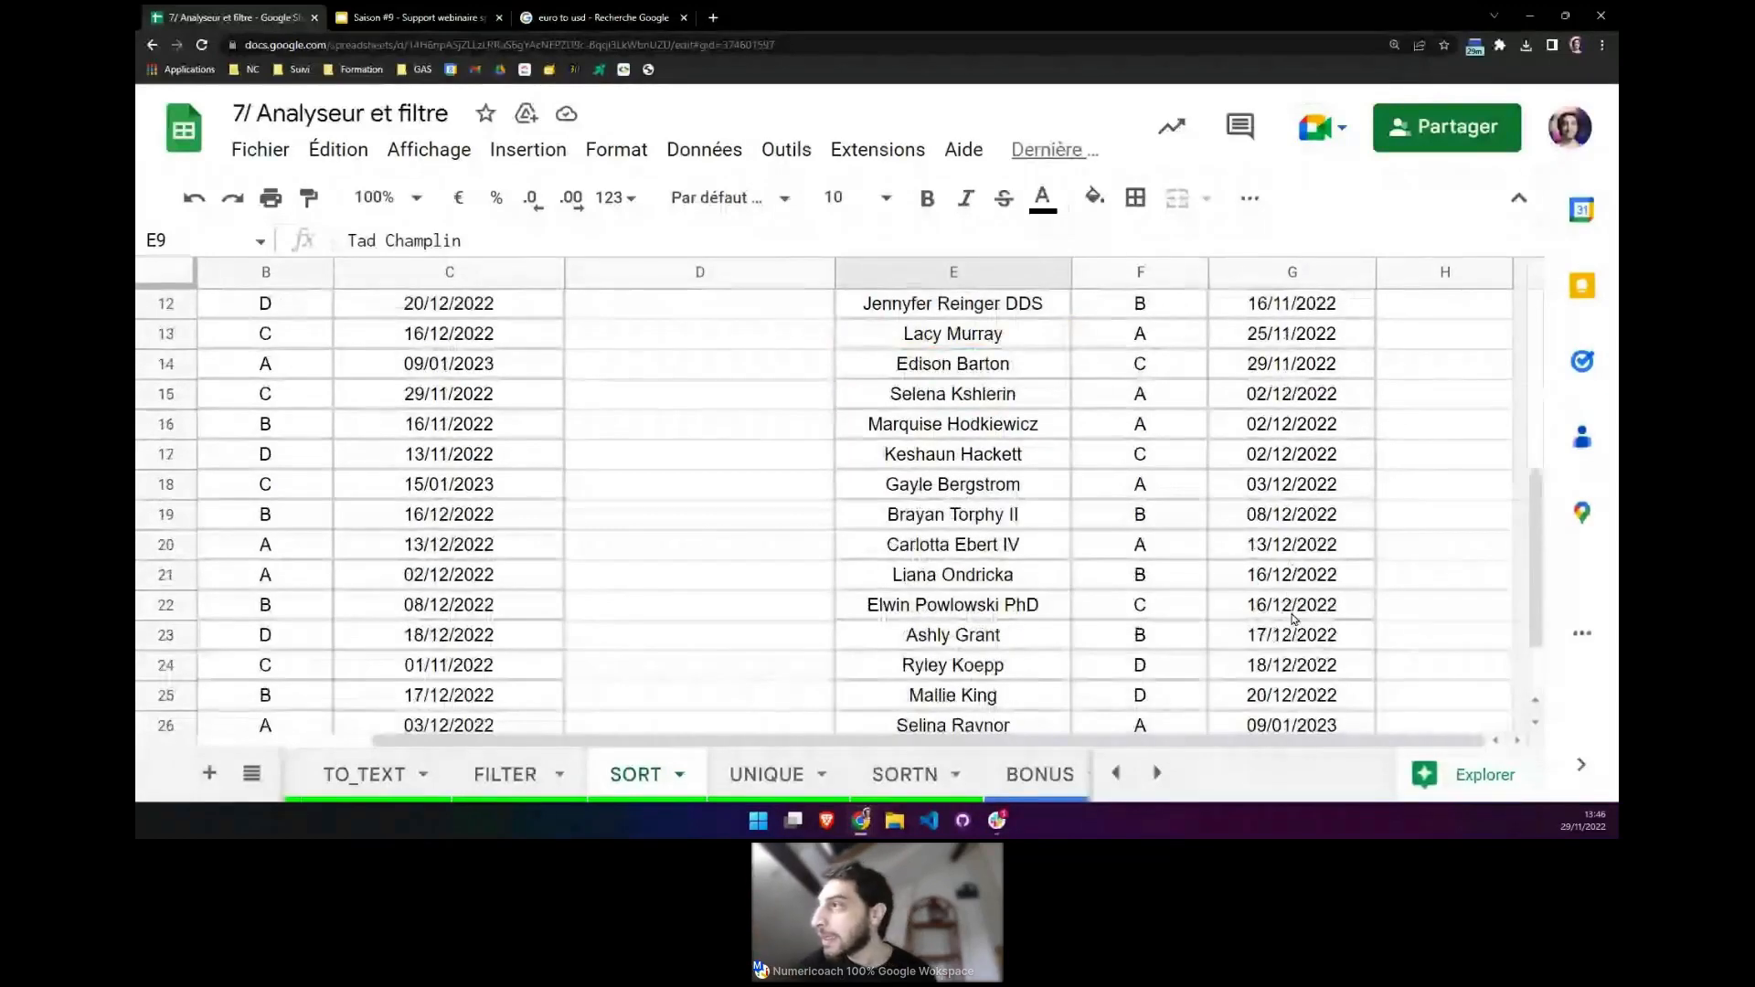
scroll(1293, 619, "up", 5)
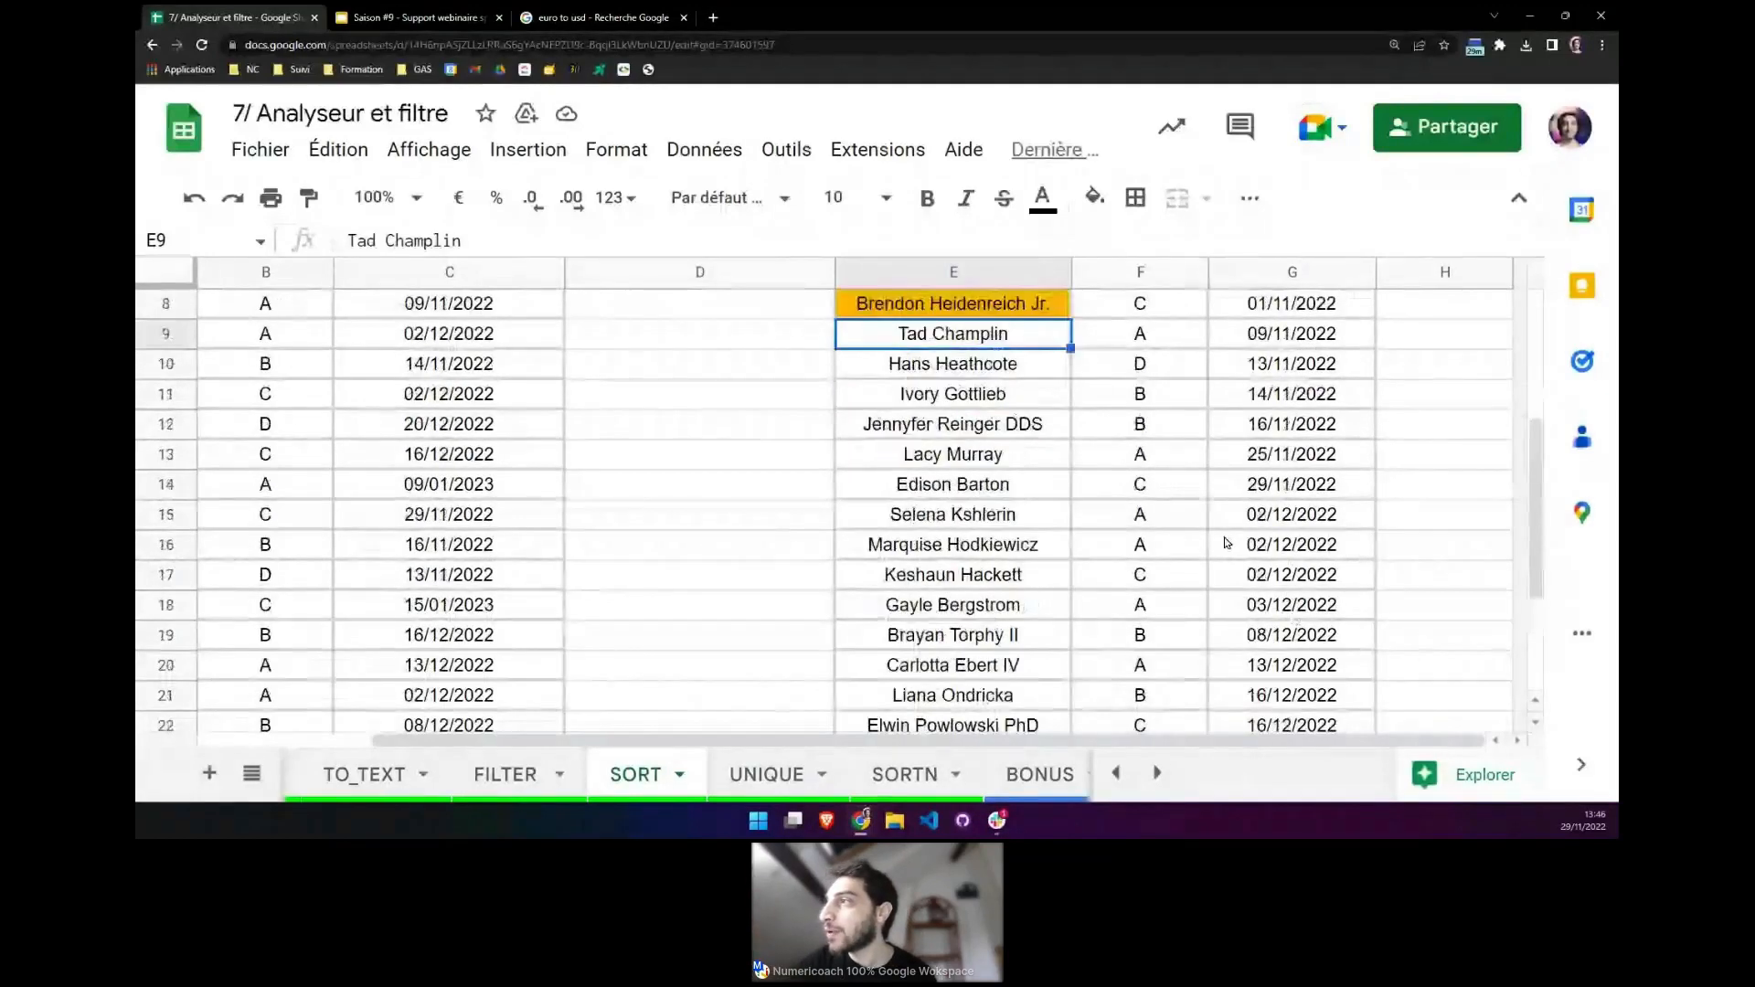
Inspect the dates, categories and client names in rows 15 to 17 of the sorted table, which share the date 02/12/2022.
key("Right")
scroll(1180, 552, "down", 2)
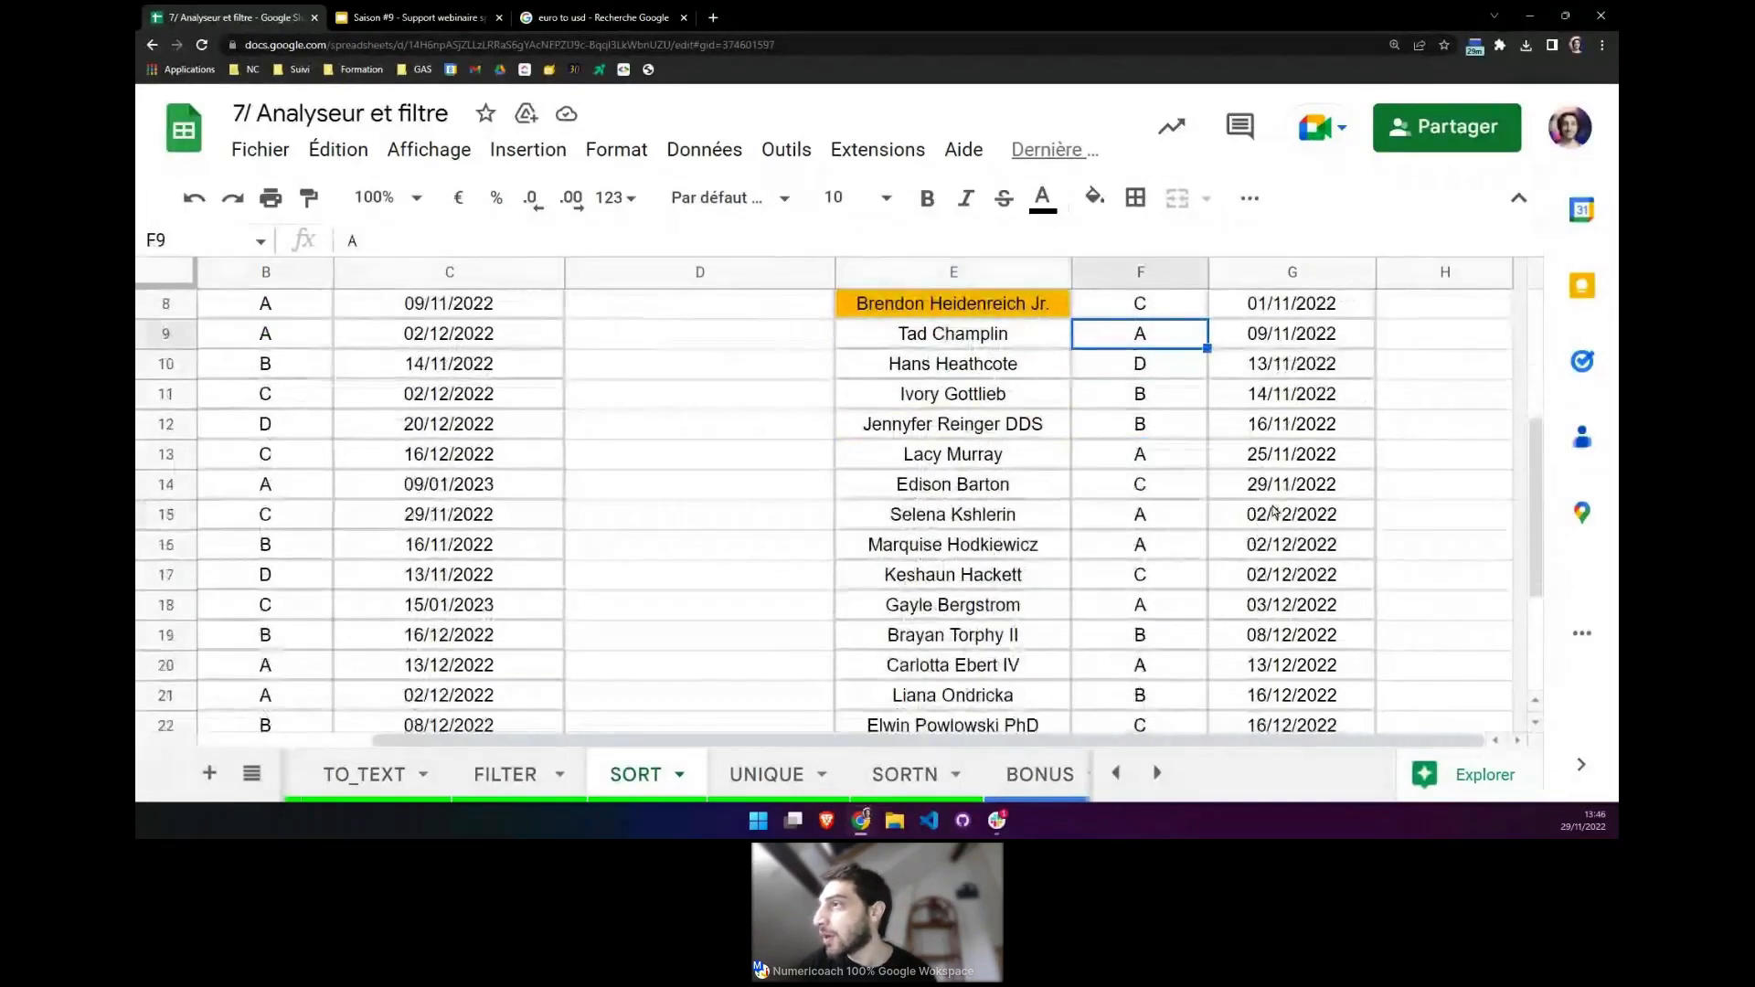
left_click(1274, 512)
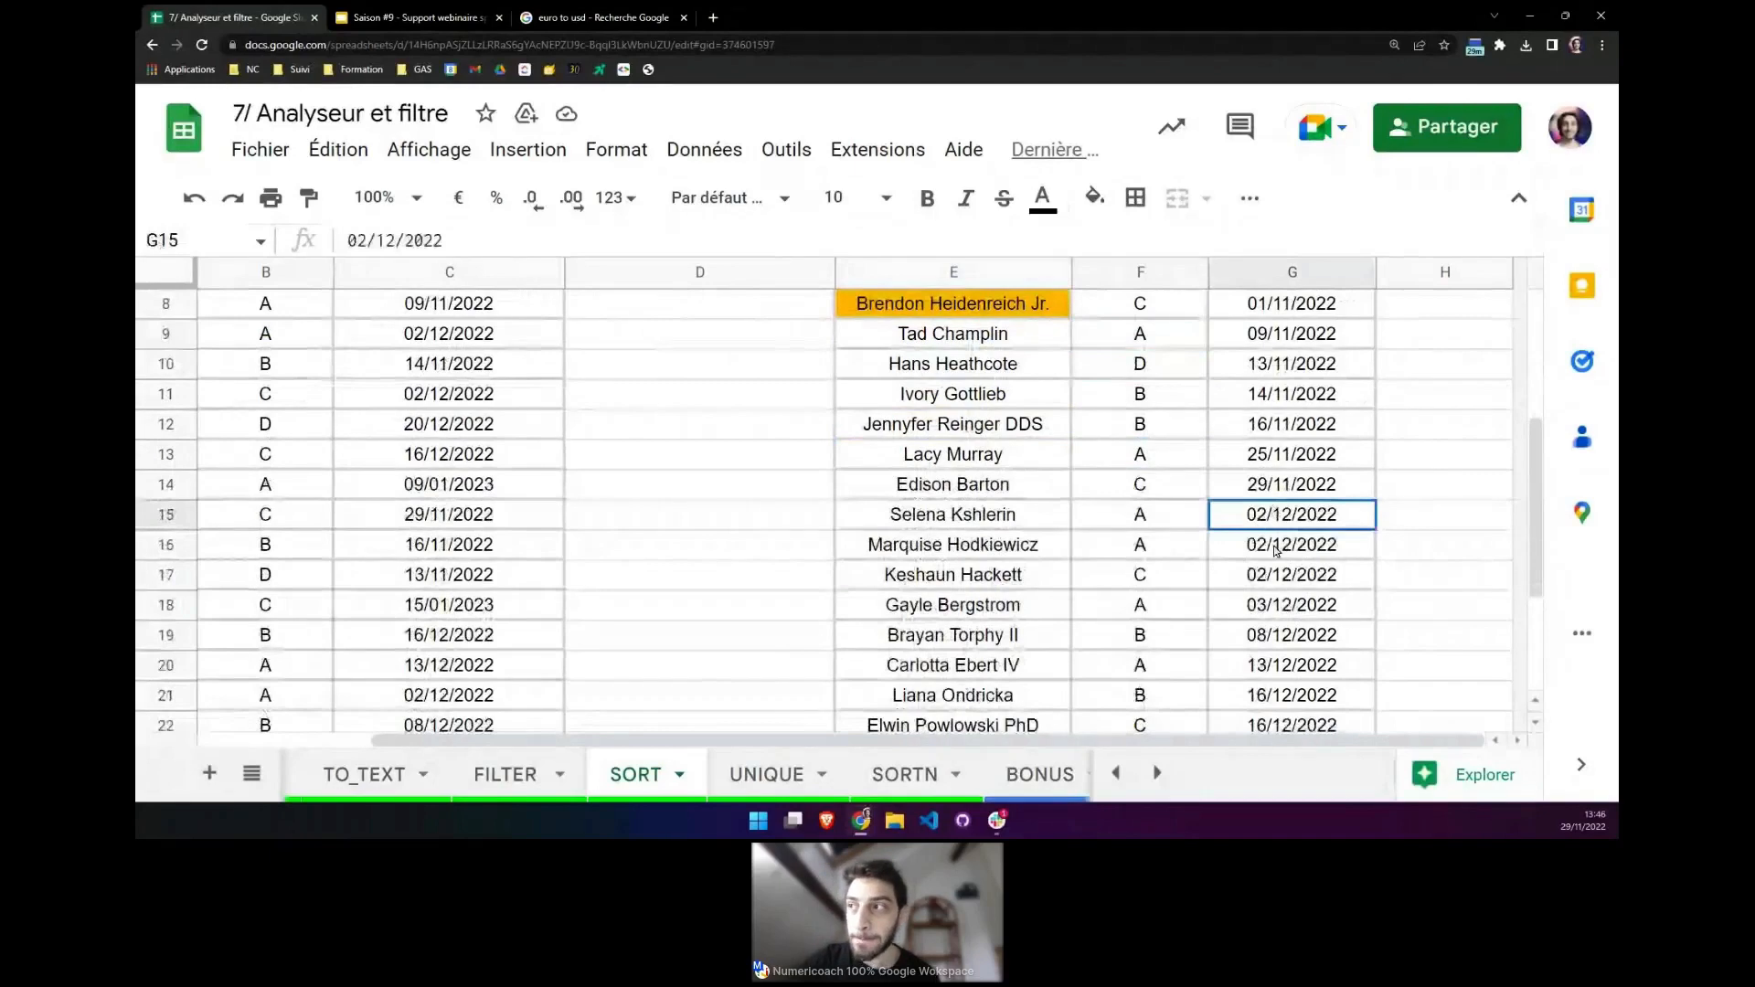
left_click_drag(1276, 550, 1281, 581)
left_click_drag(1140, 516, 1142, 547)
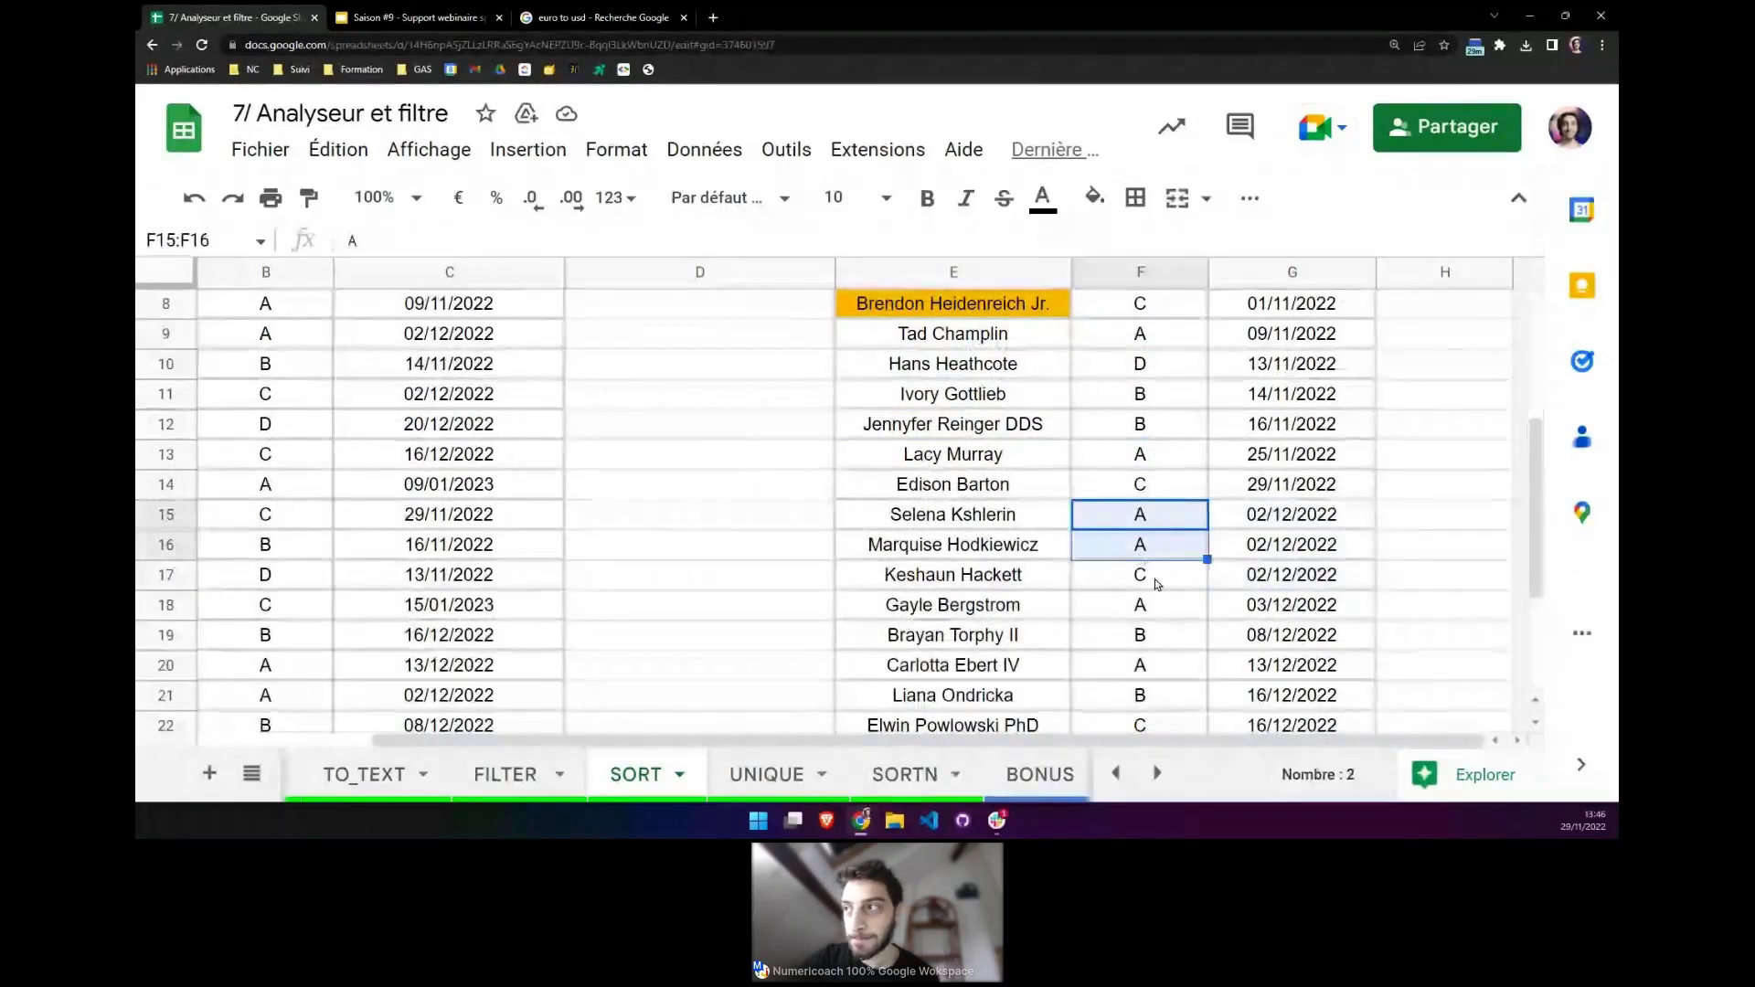
left_click(1154, 579)
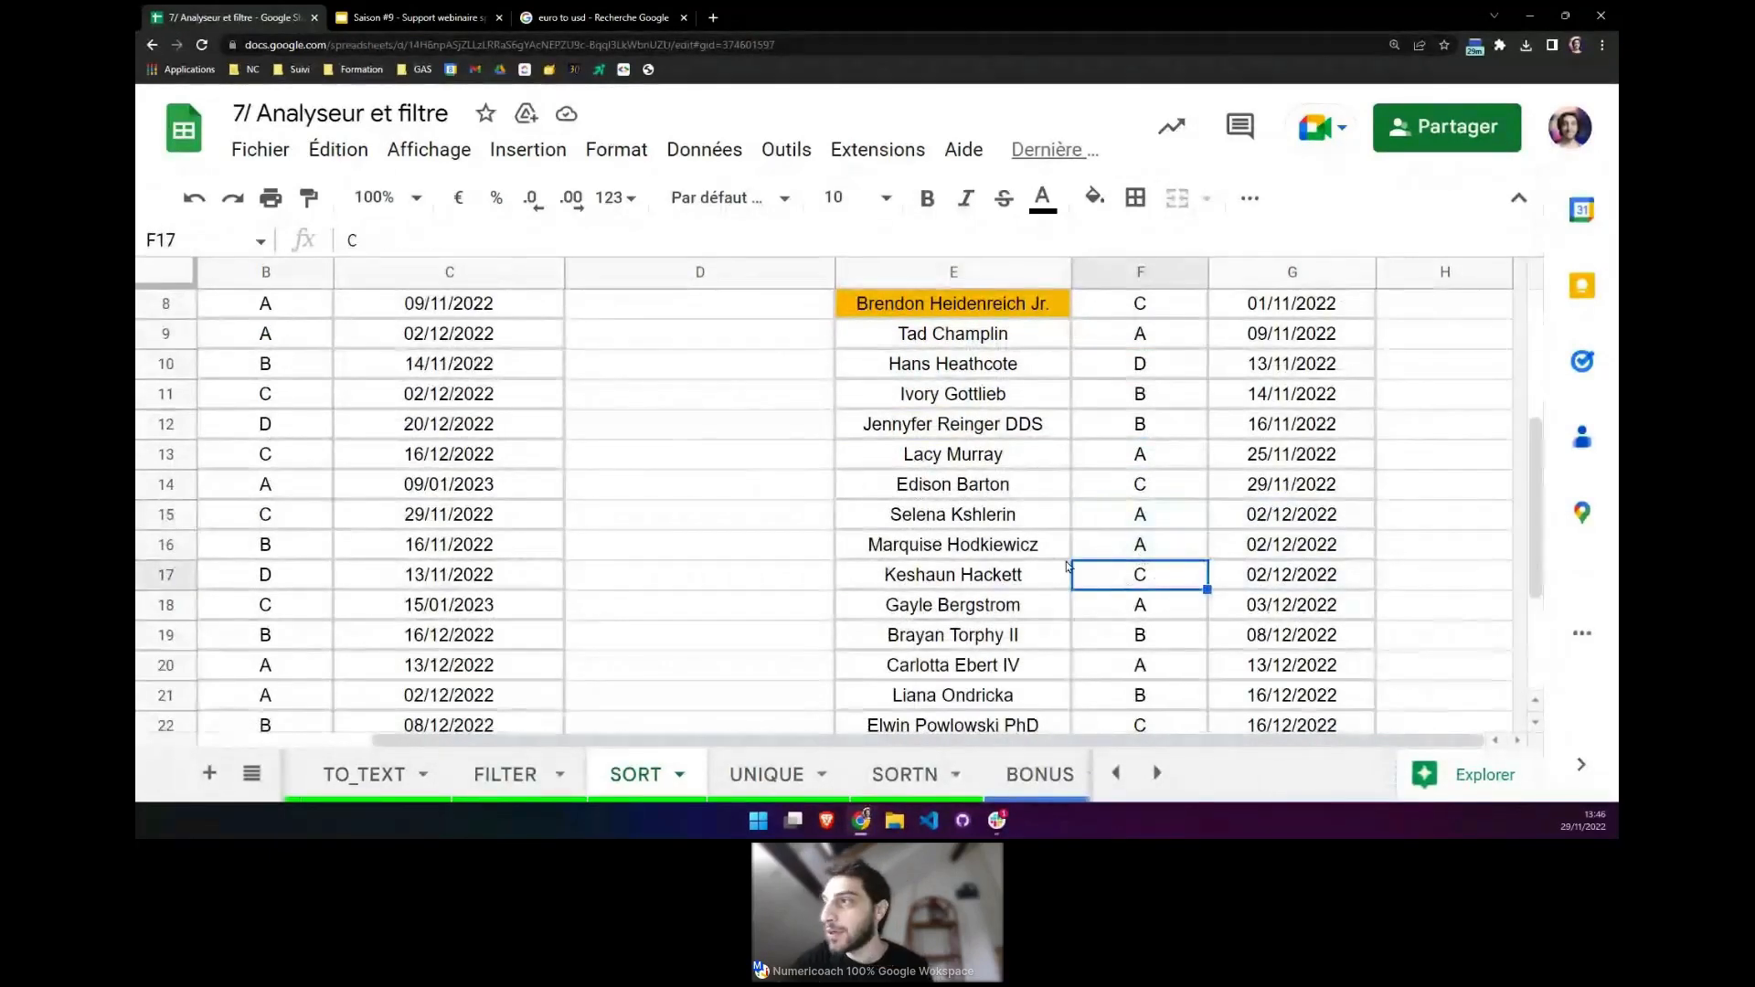
left_click(968, 526)
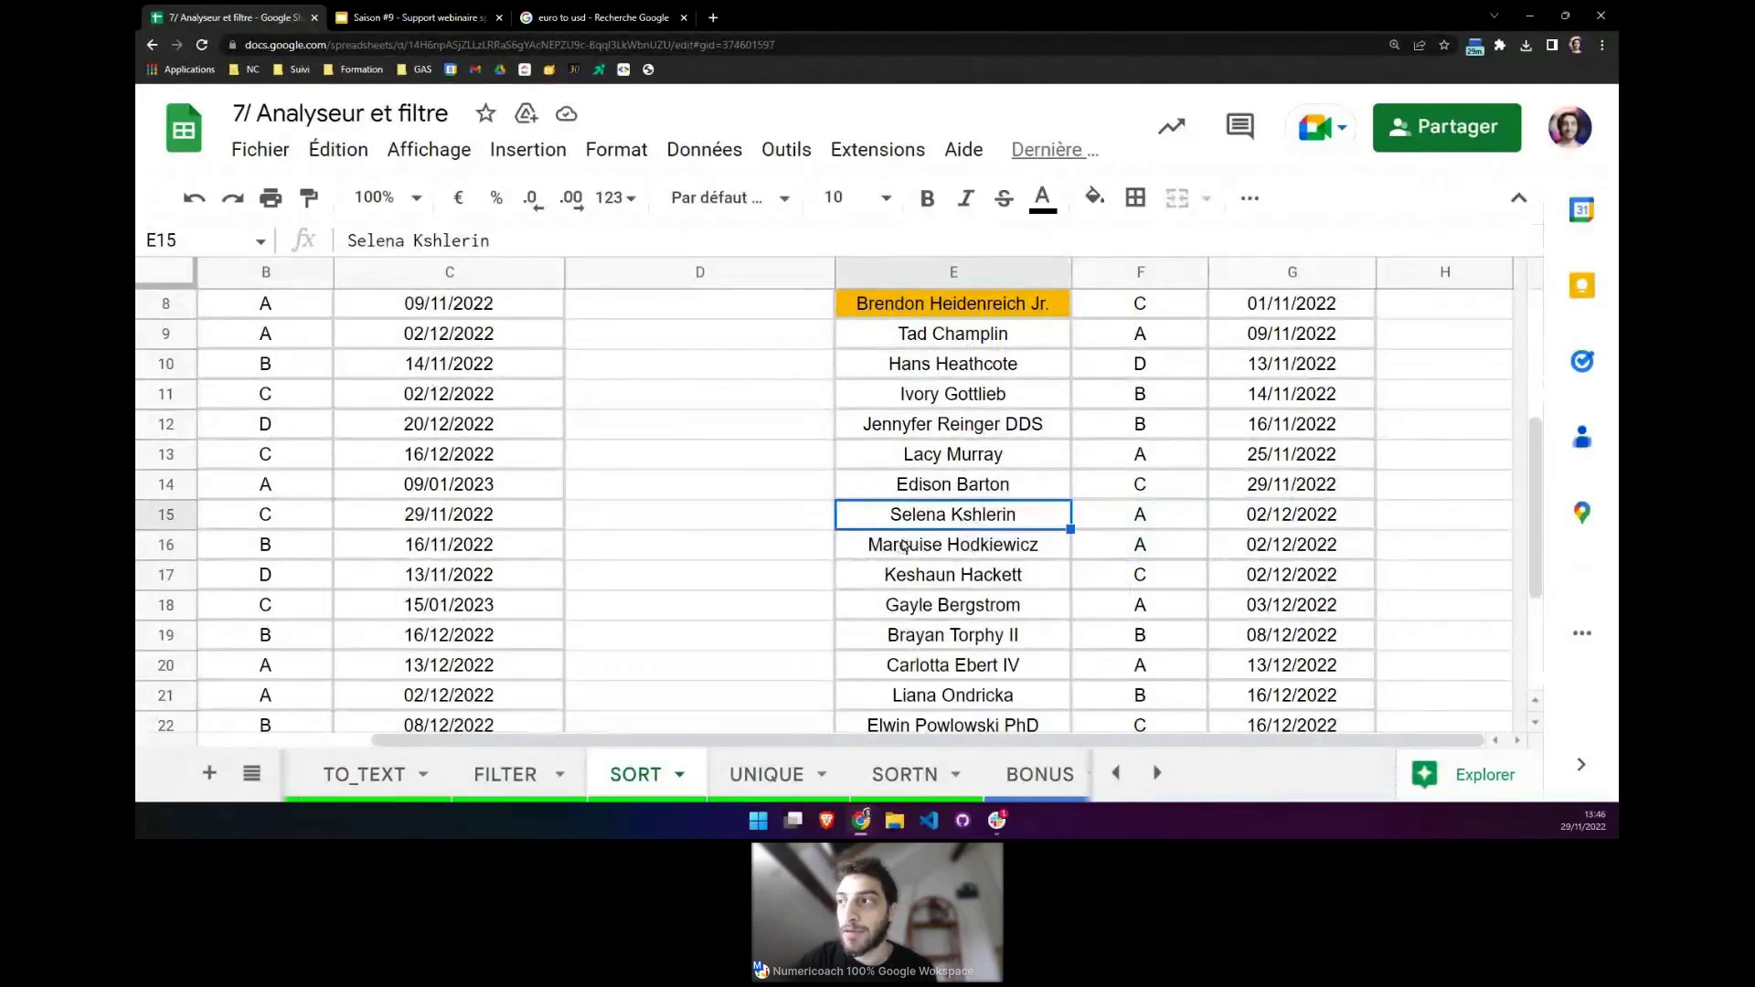
left_click(899, 549)
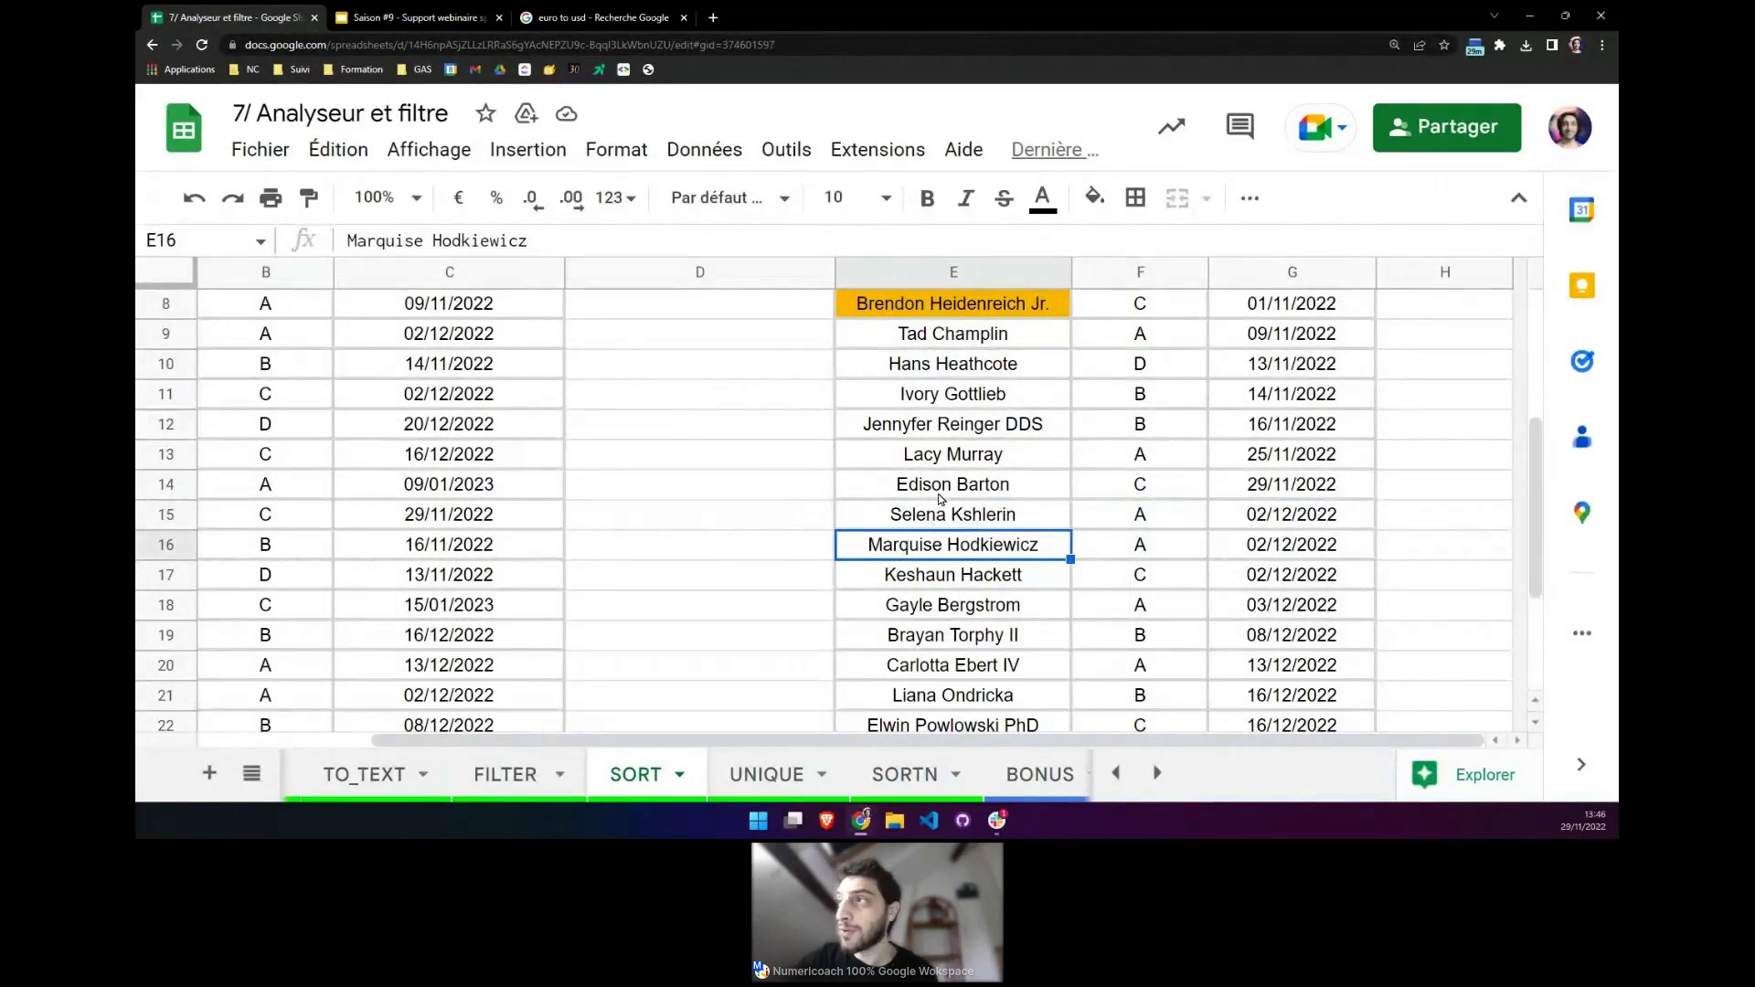
Extend E8's SORT formula with the Client column as third ascending criterion, making it =SORT(A8:C;3;1;2;1;1;1), and check rows 15 and 16.
scroll(940, 498, "up", 1)
left_click(915, 363)
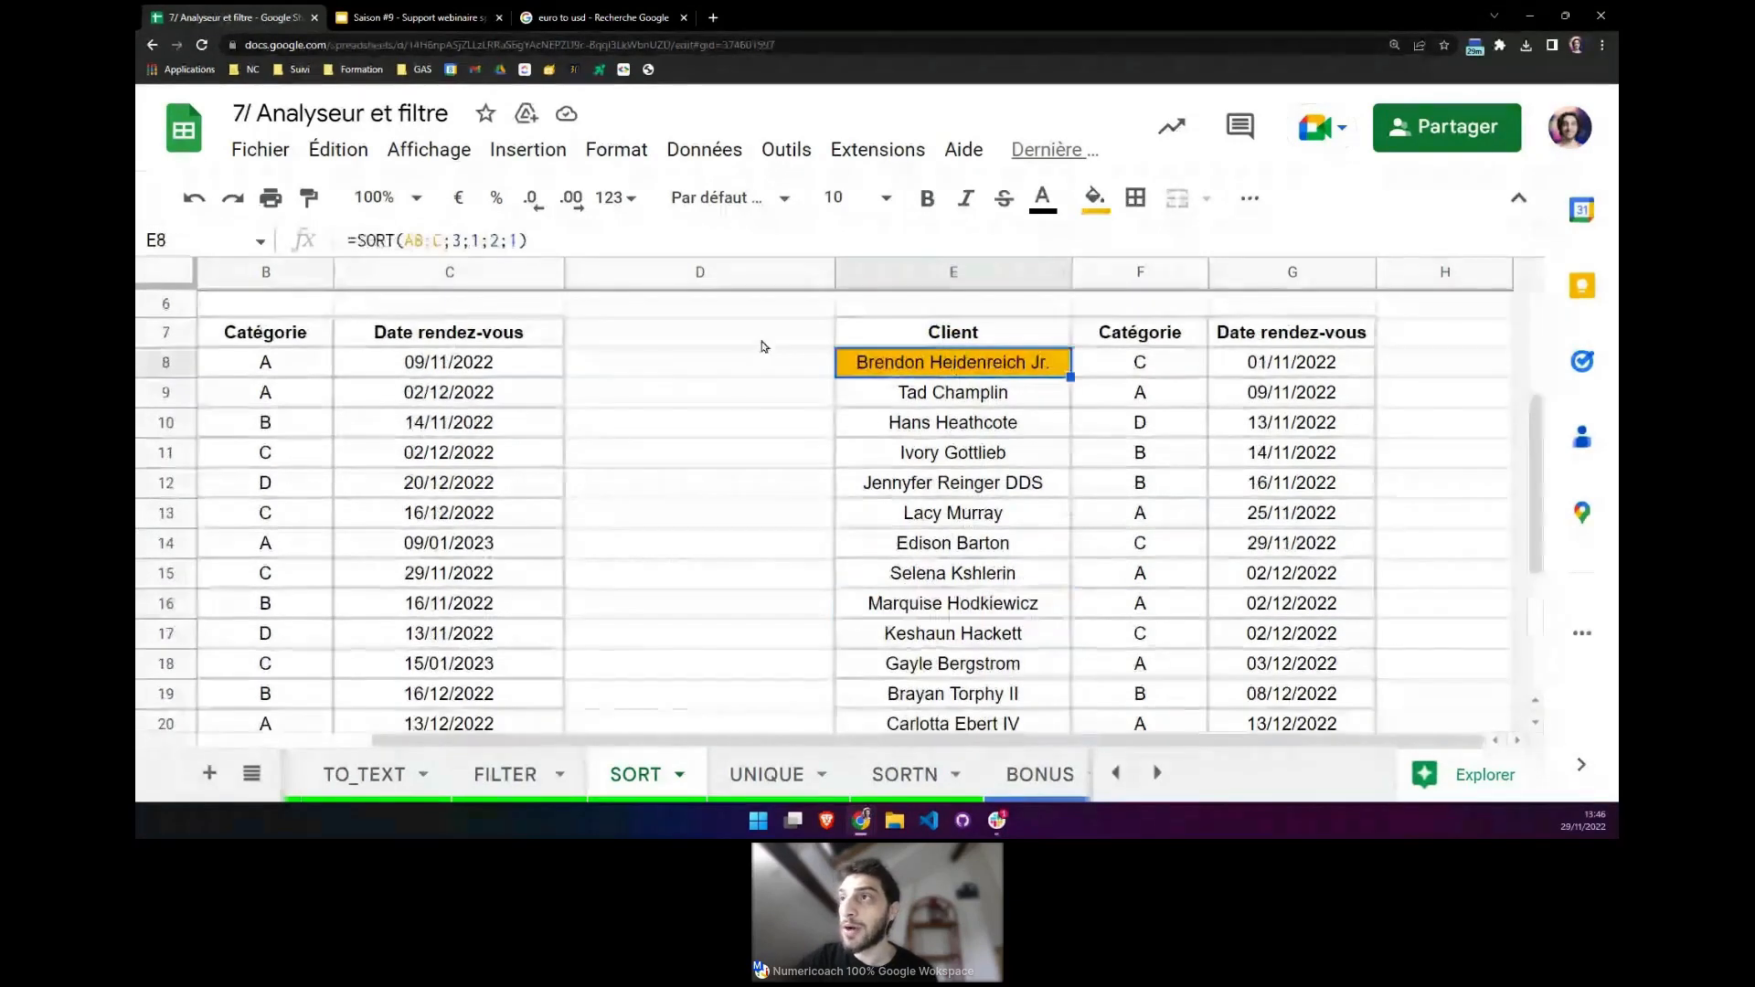
left_click(519, 243)
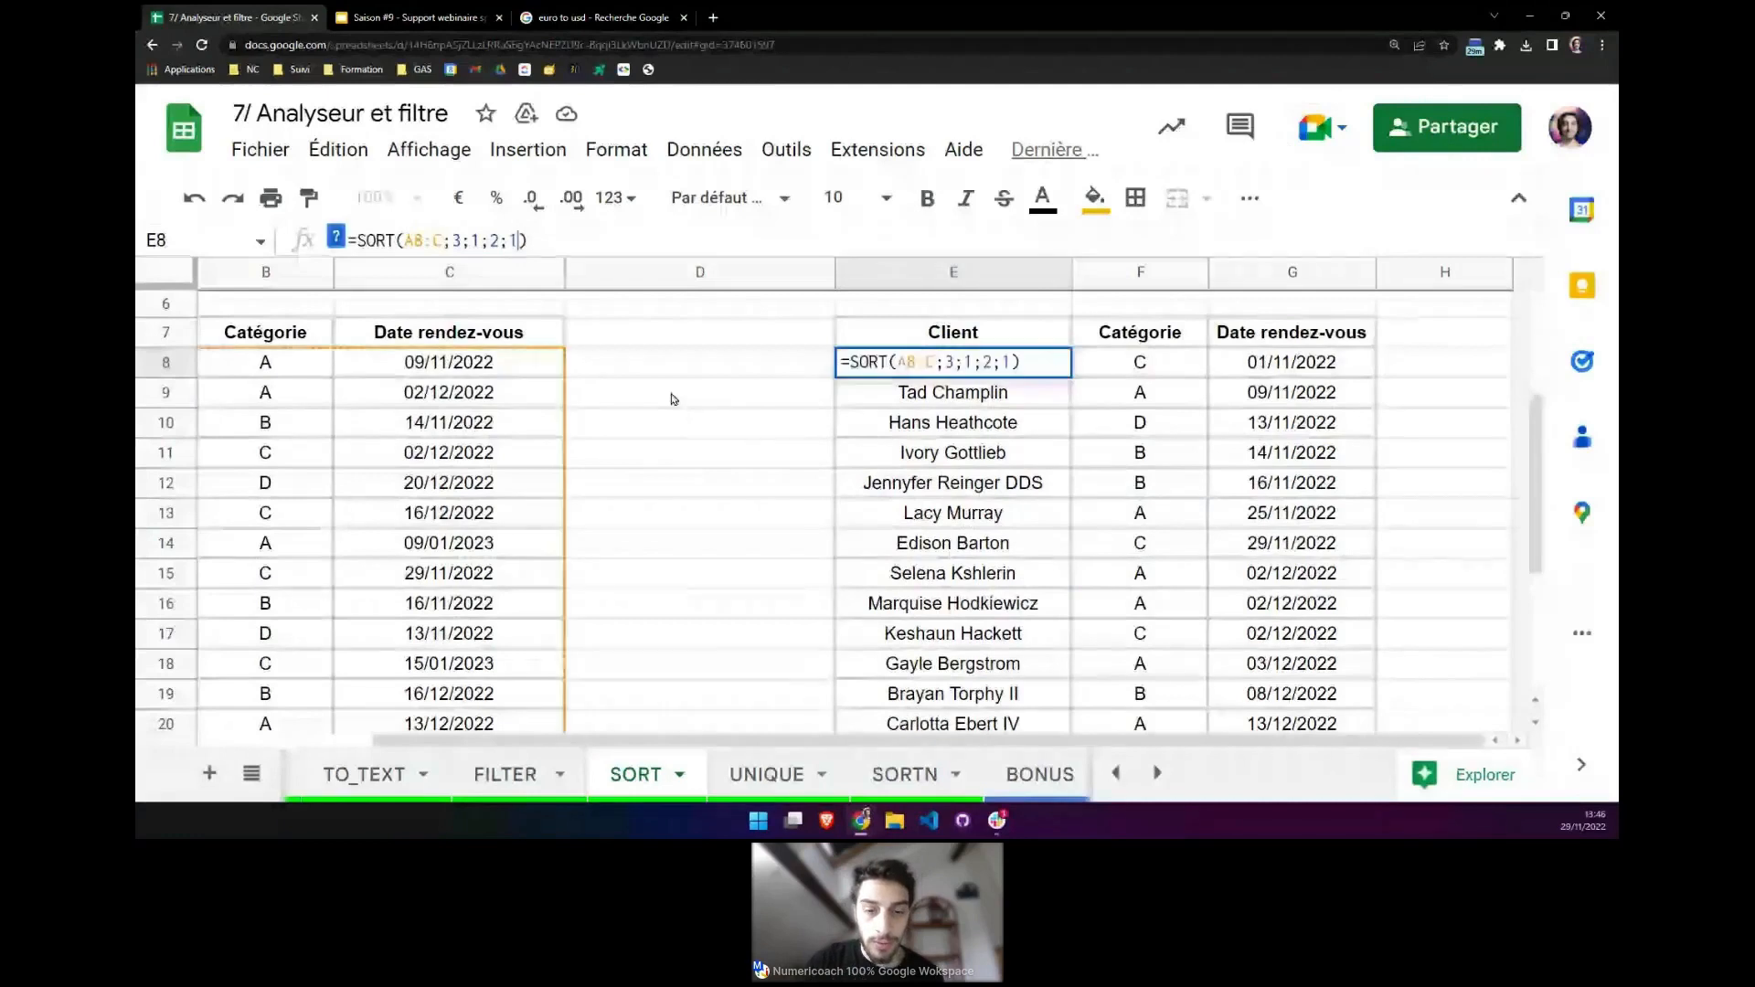
type(";1;")
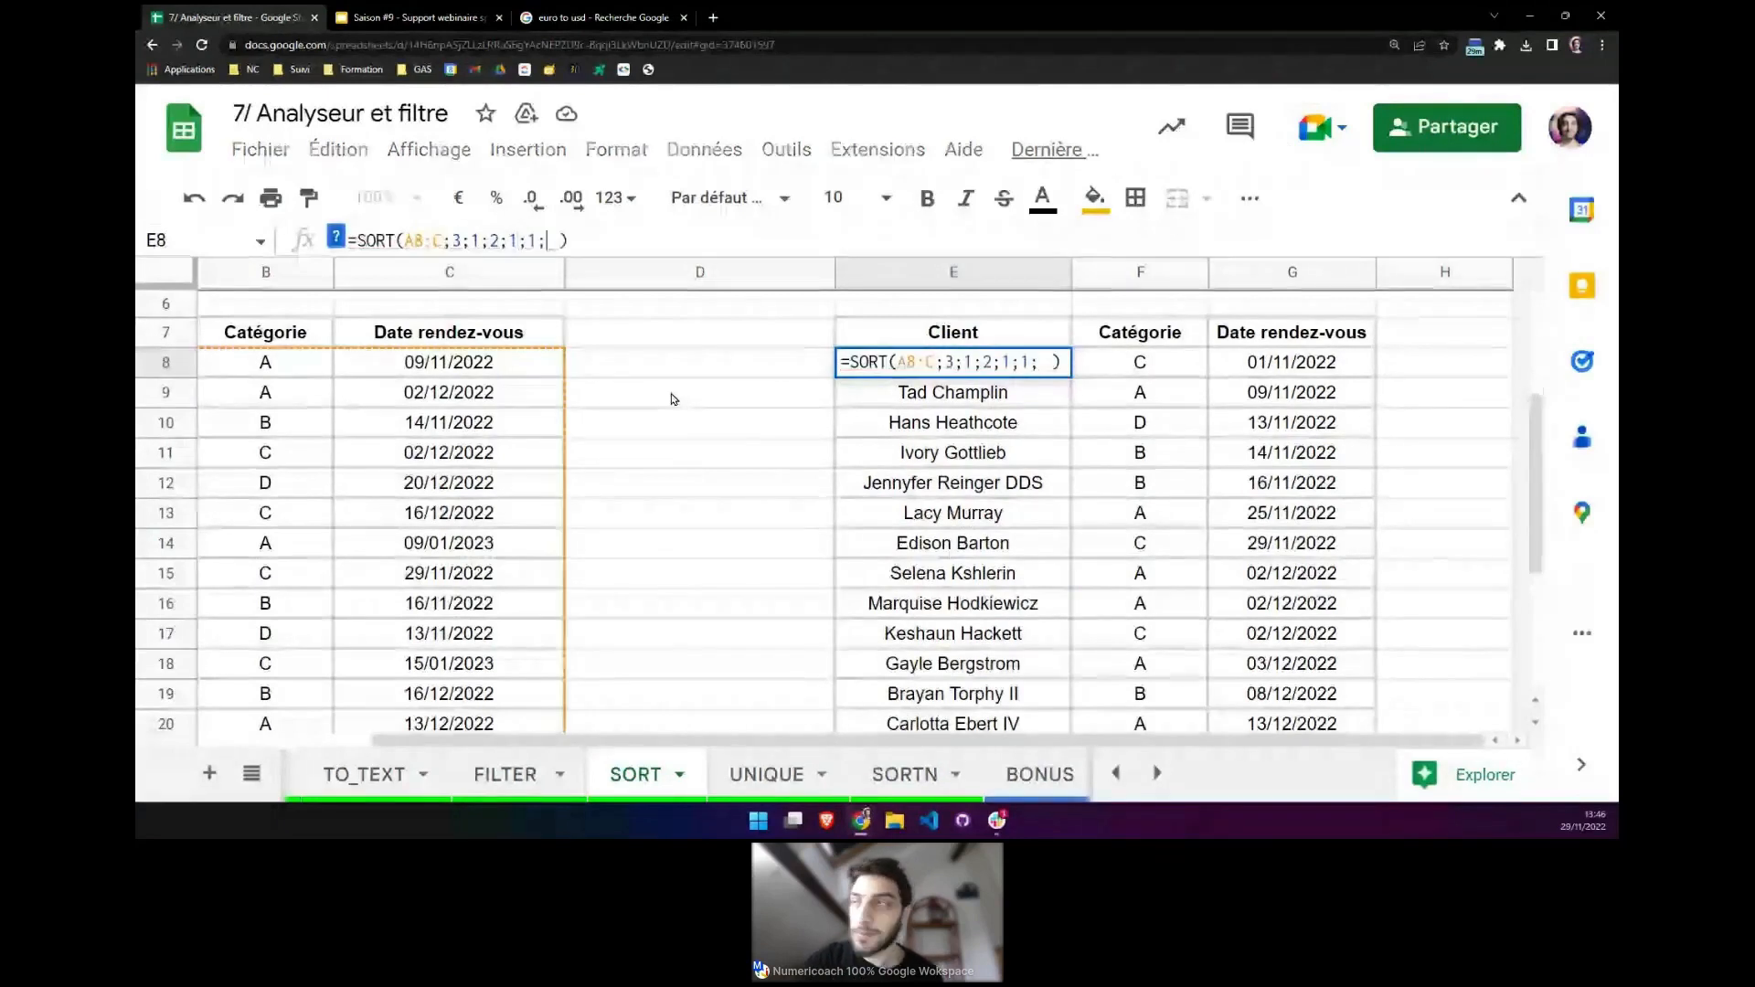
type("1")
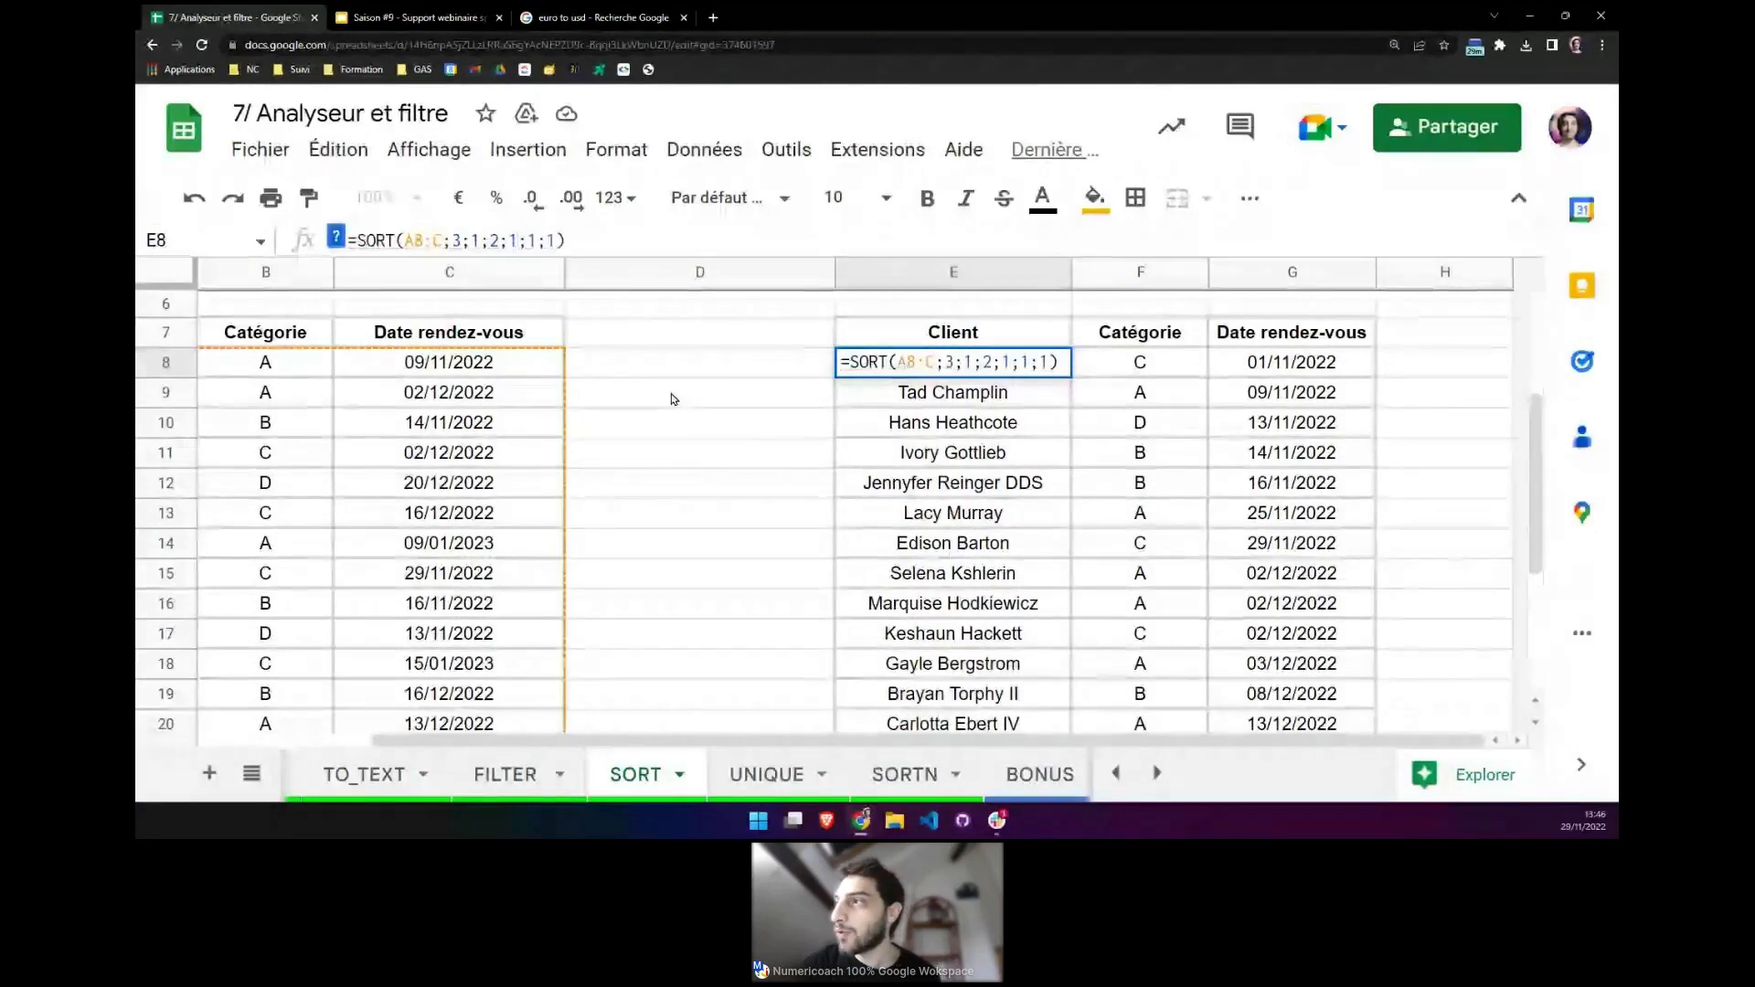
key("Return")
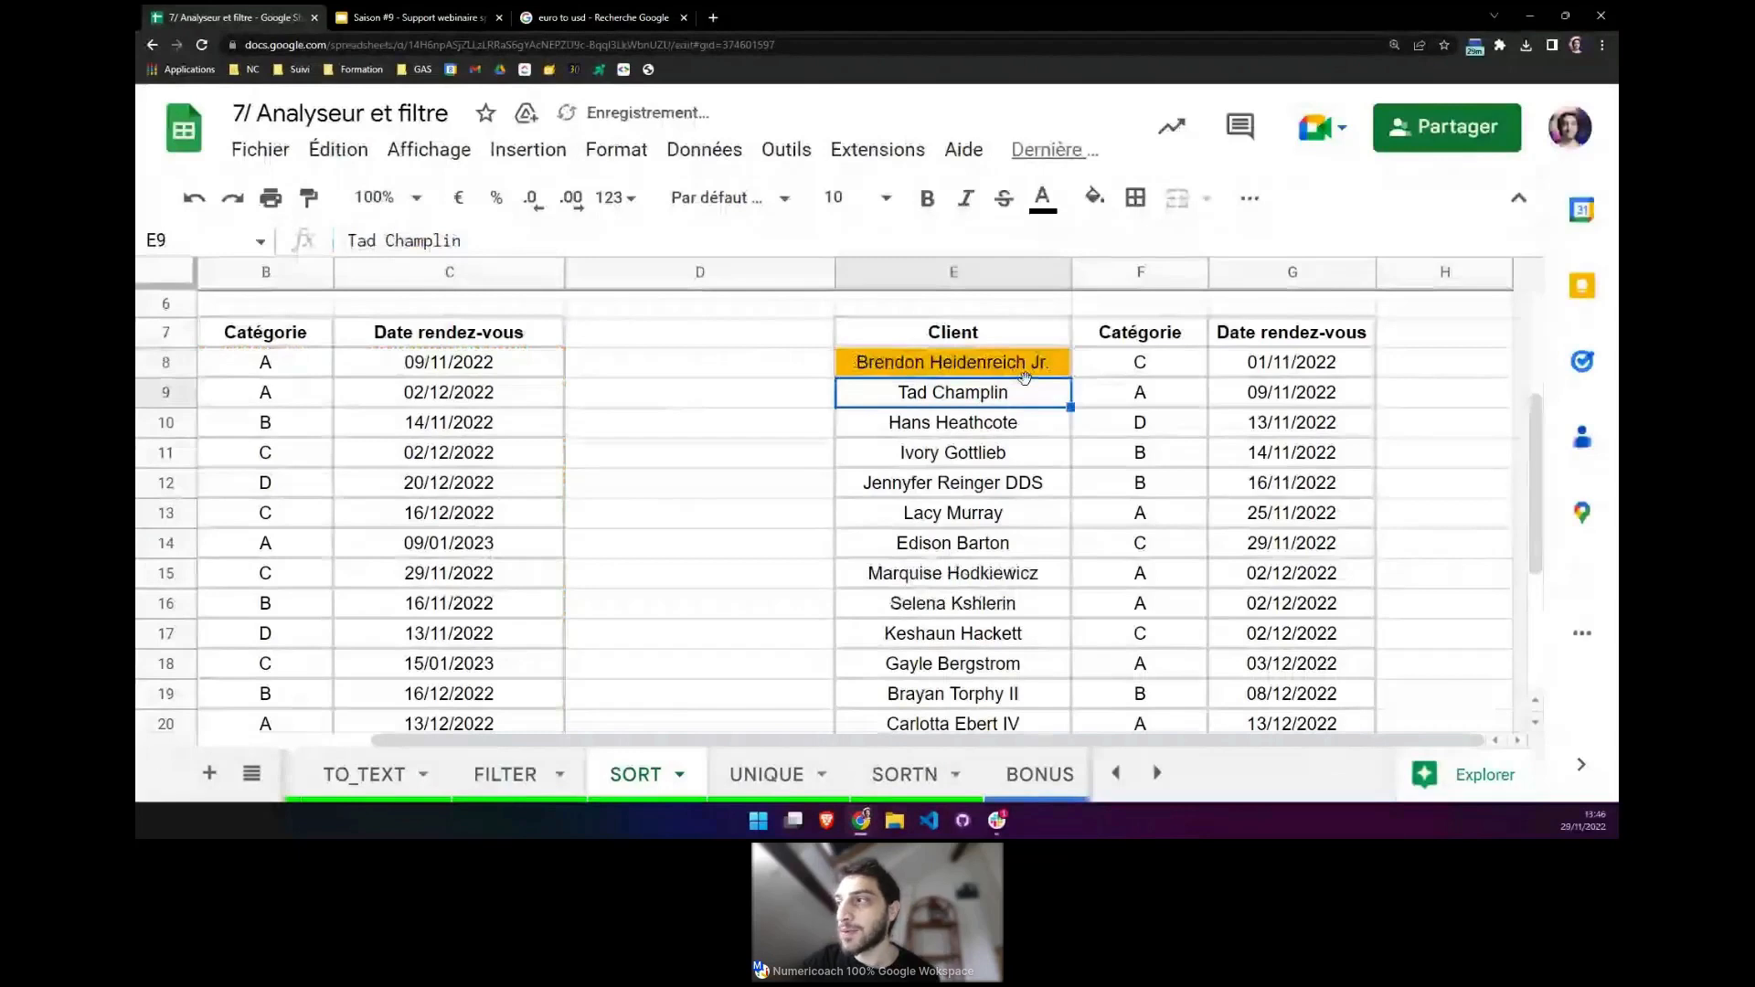
scroll(1017, 547, "down", 1)
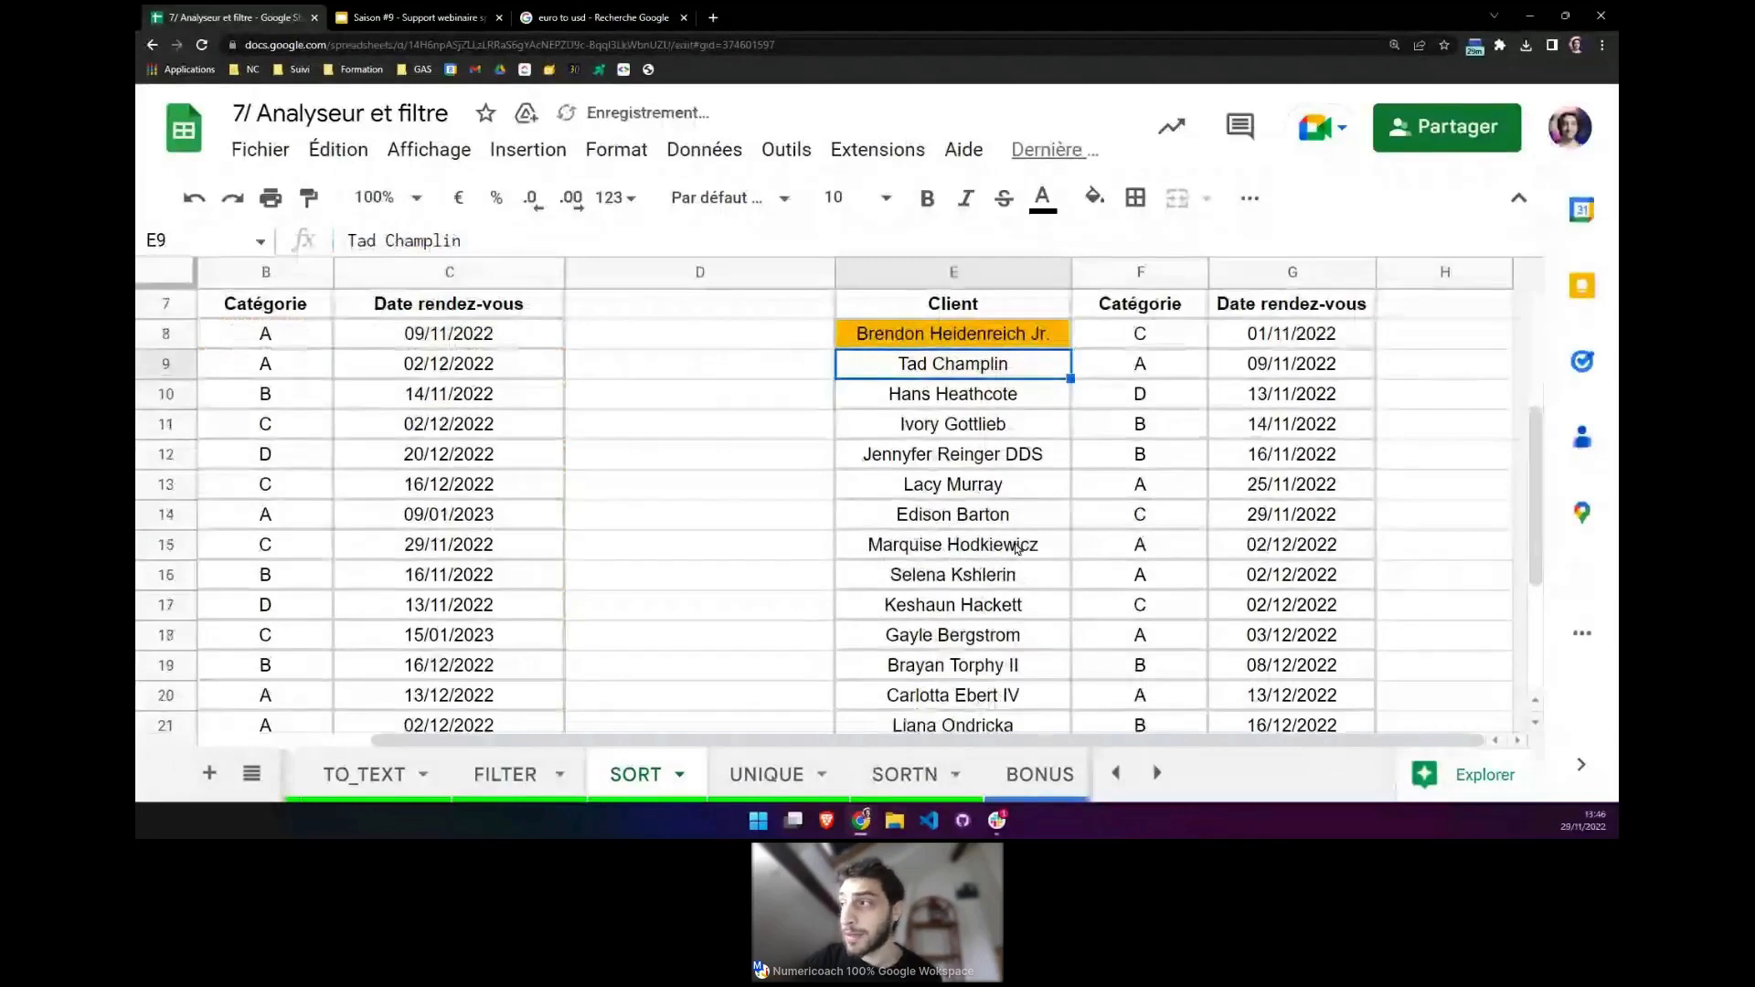
Check the client, category and date order in rows 15 to 19 of the sorted table.
left_click(1018, 546)
left_click(1145, 581)
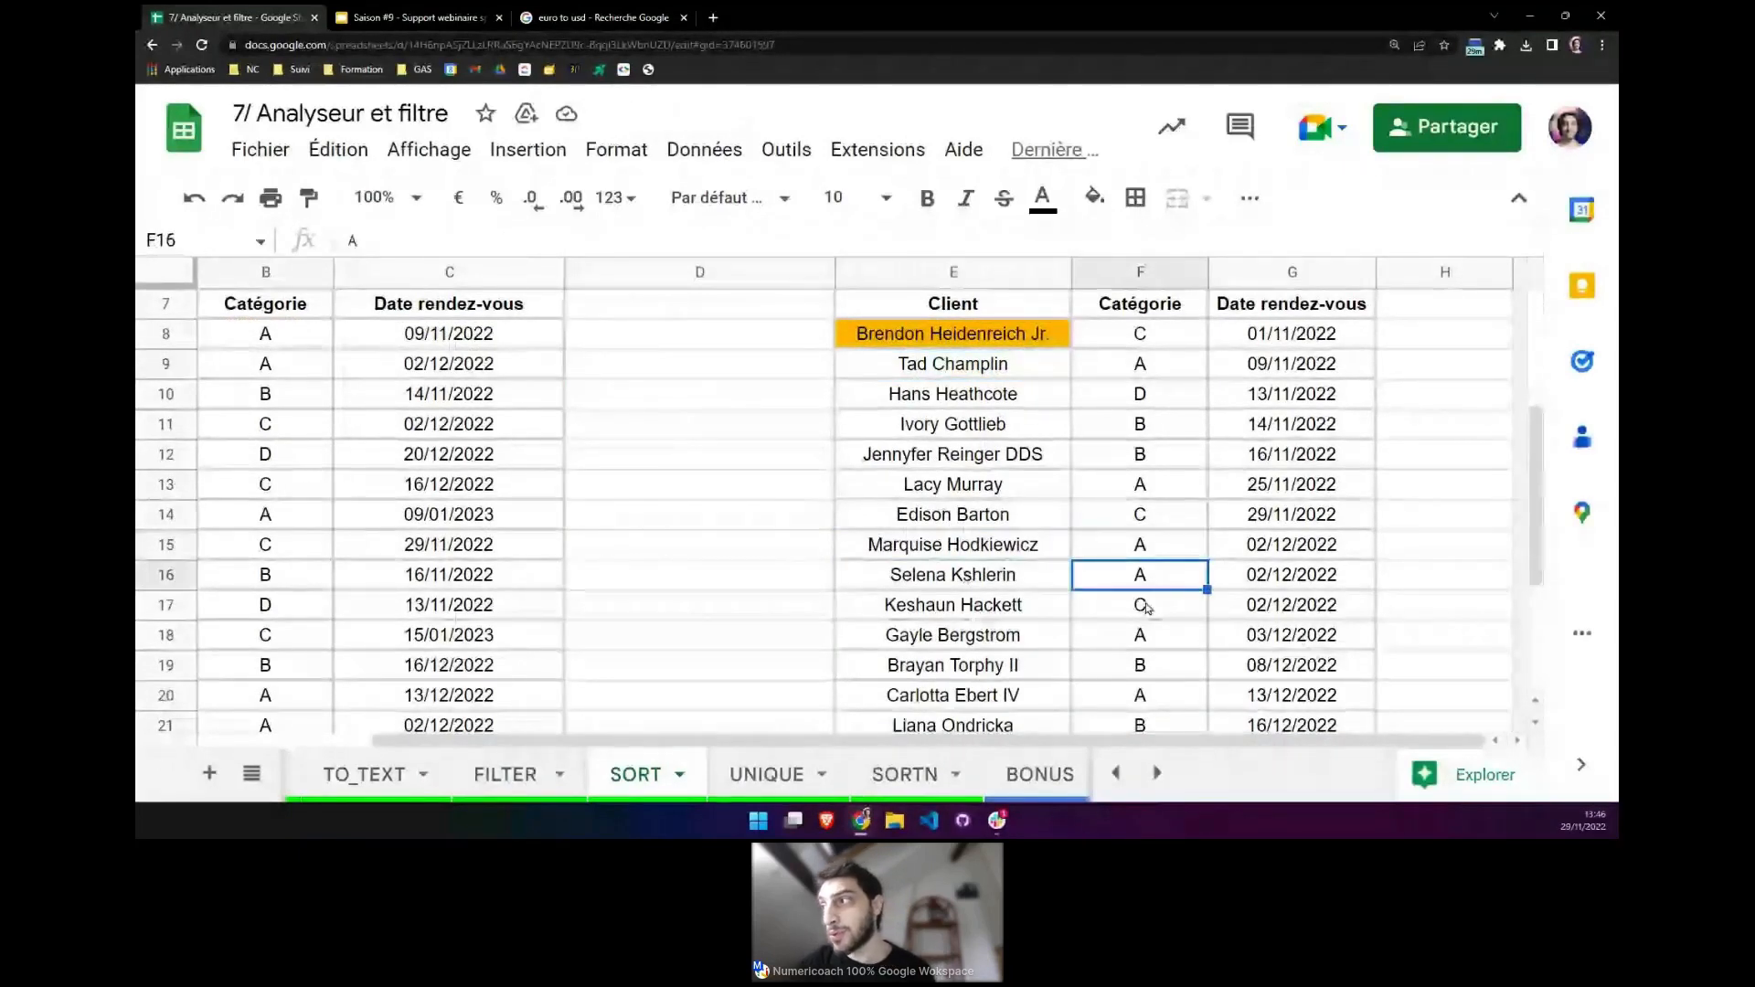
left_click(1146, 608)
left_click(1317, 549)
left_click(1309, 637)
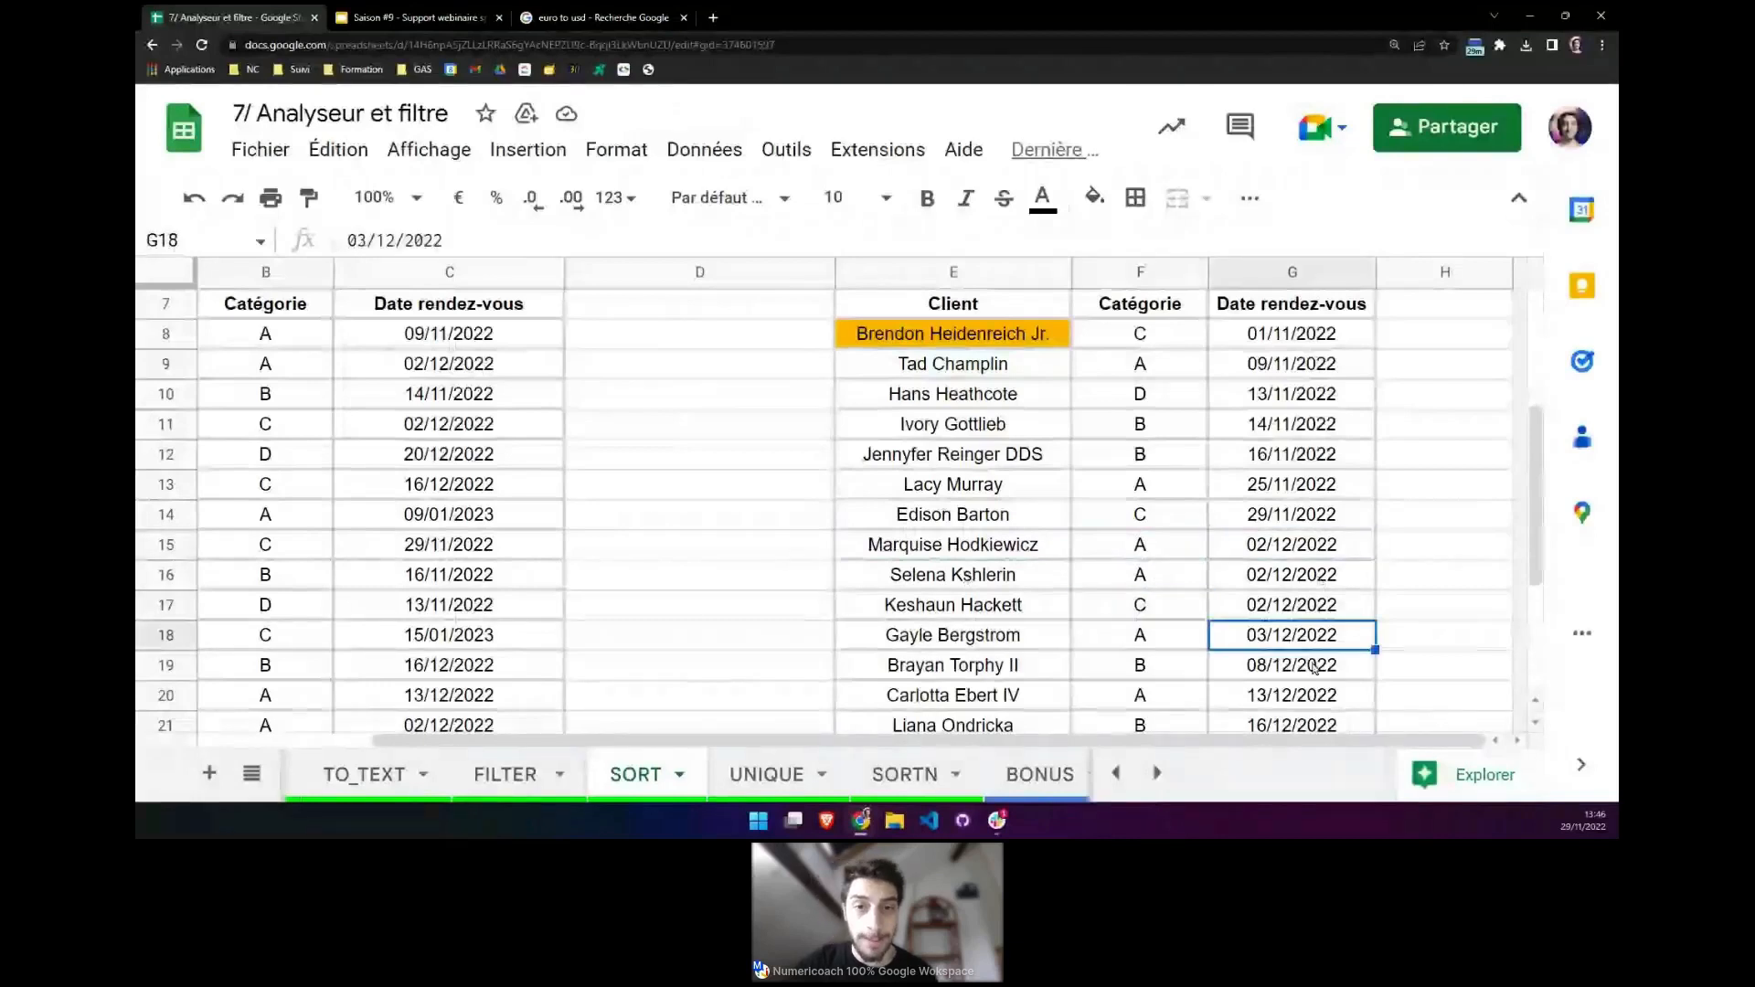
left_click(1313, 665)
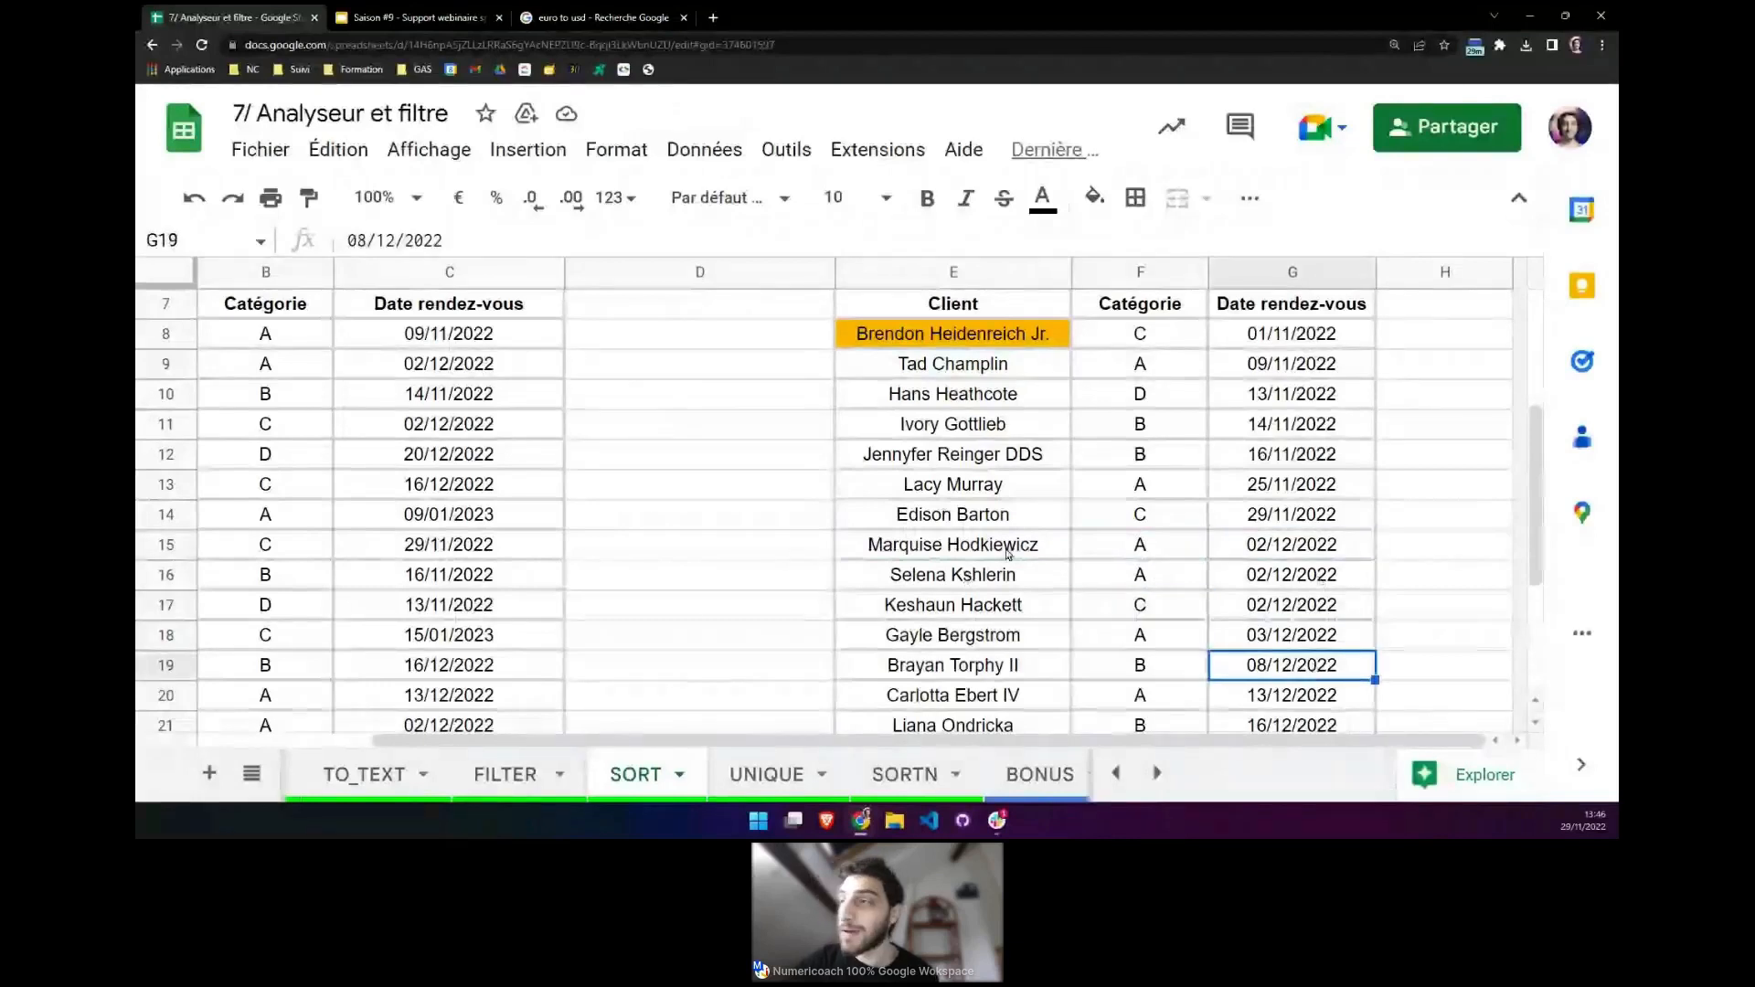
Tick the answer checkbox in B5 to reveal the SORT model solution and compare it with the formula in E8.
scroll(1008, 553, "up", 3)
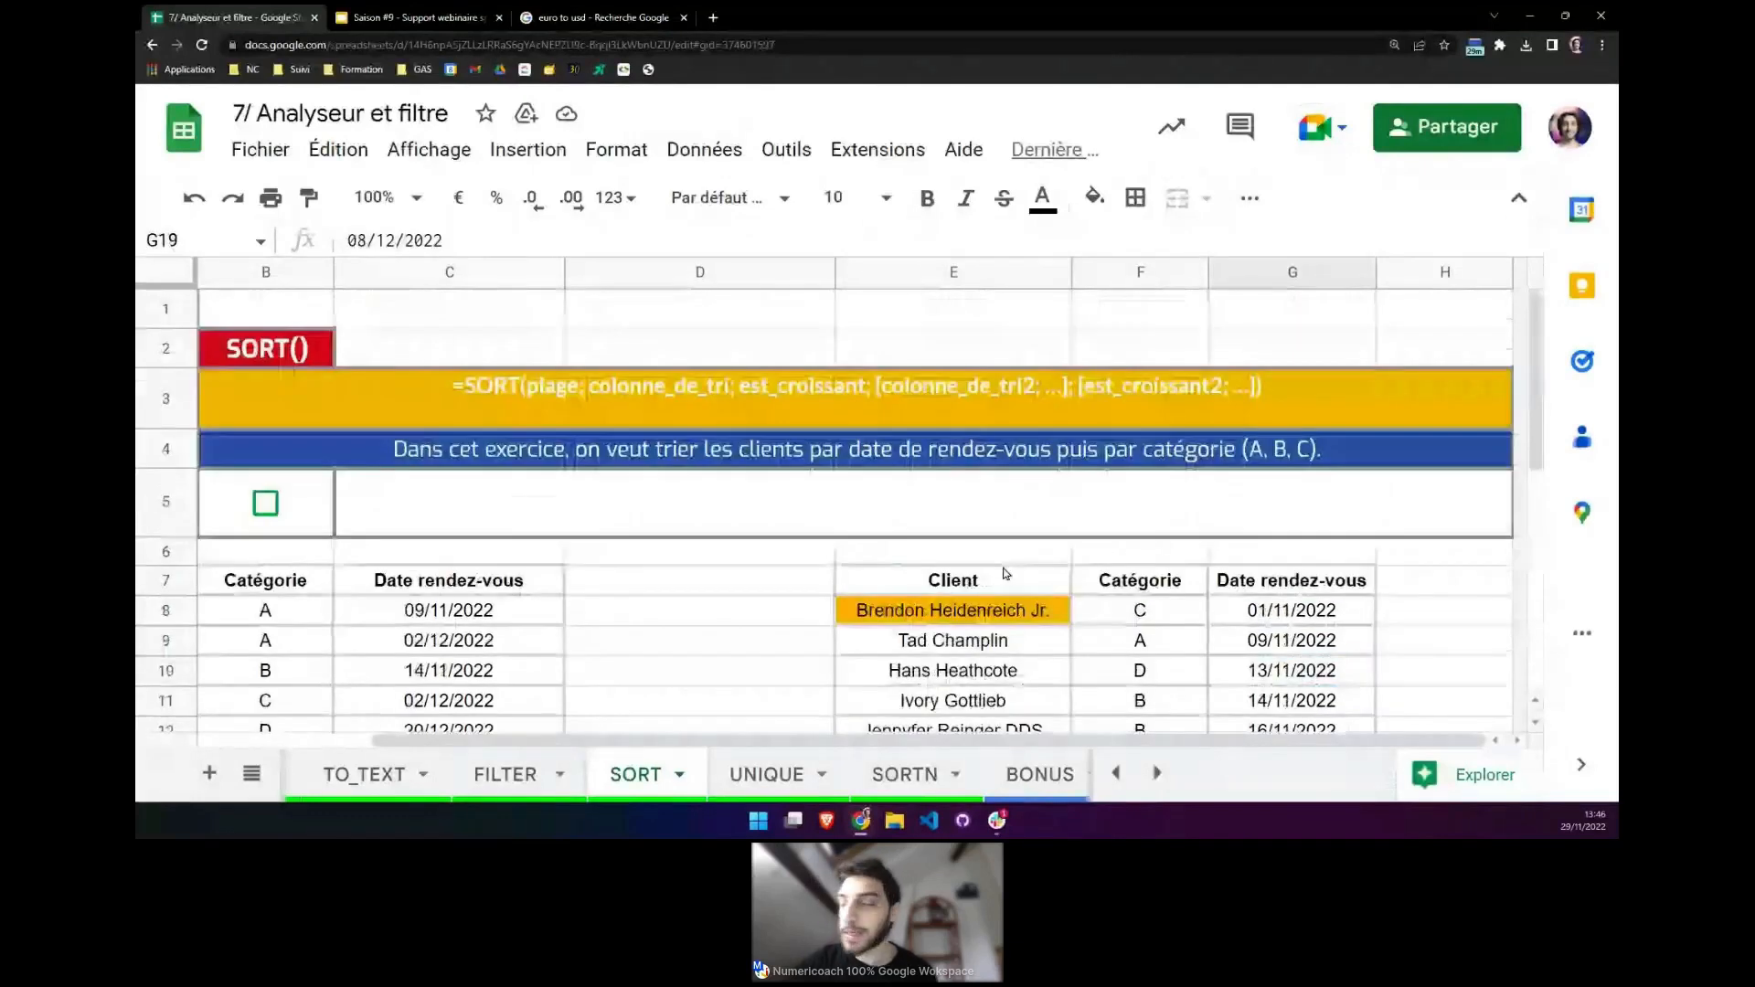
left_click(871, 614)
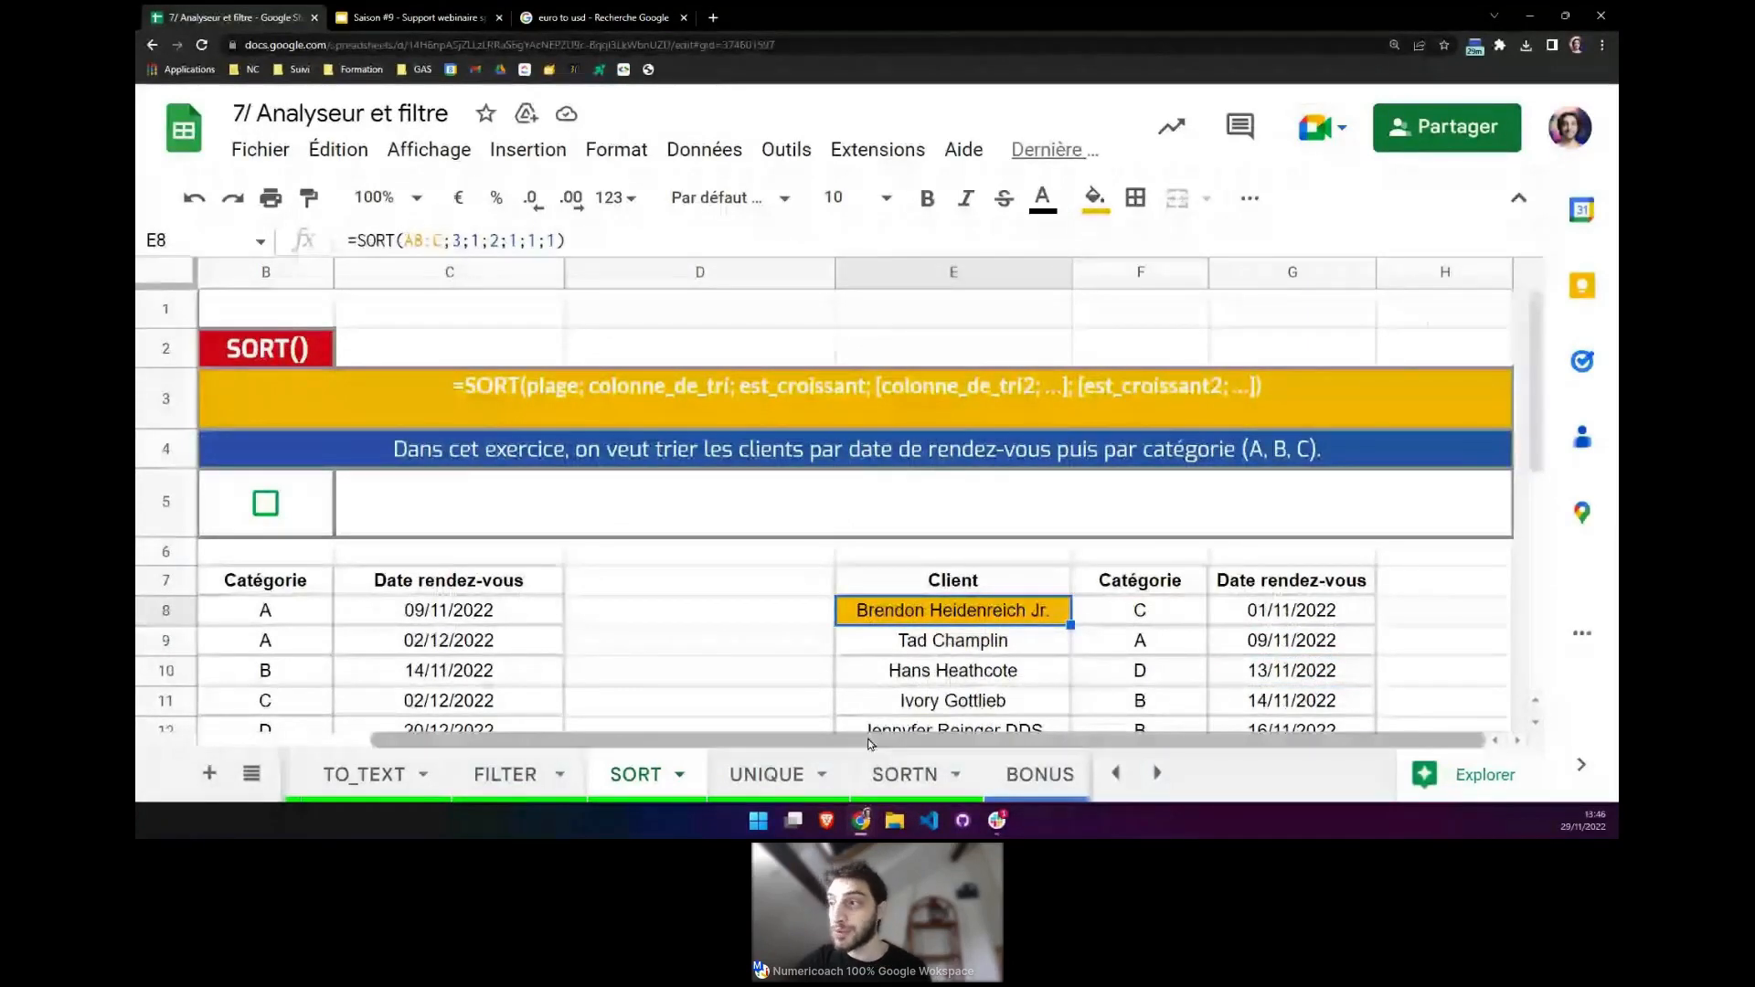
left_click_drag(871, 742, 761, 743)
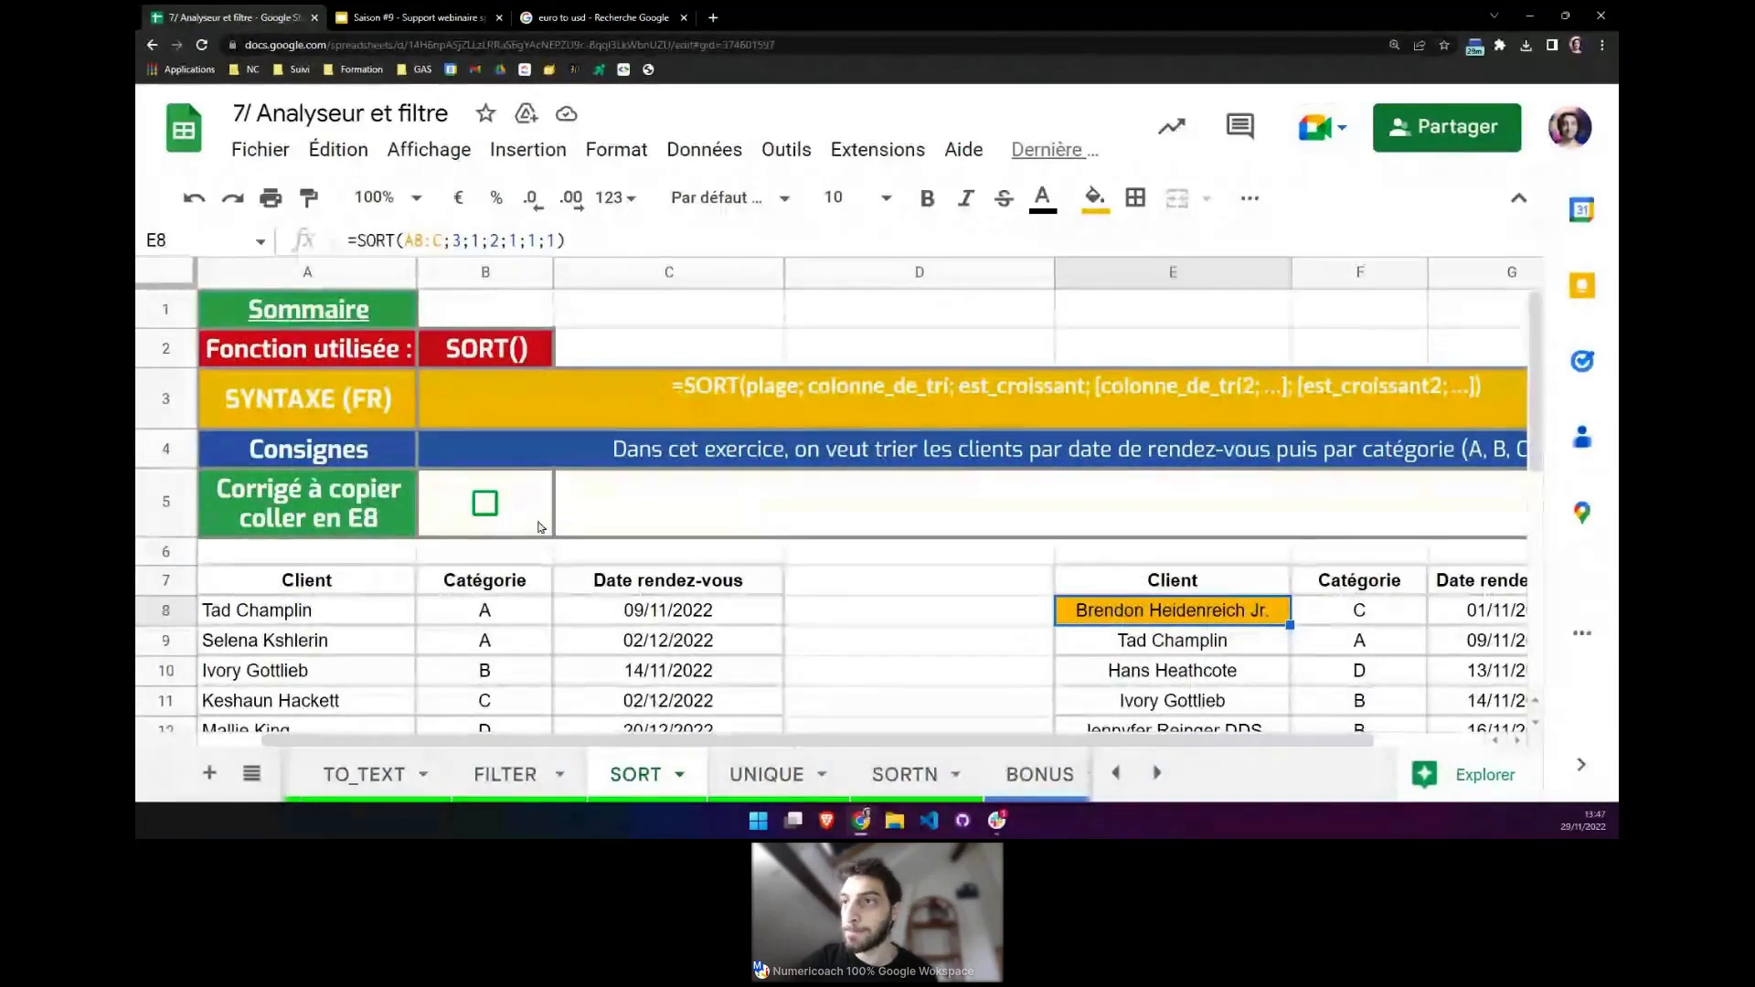
left_click(486, 503)
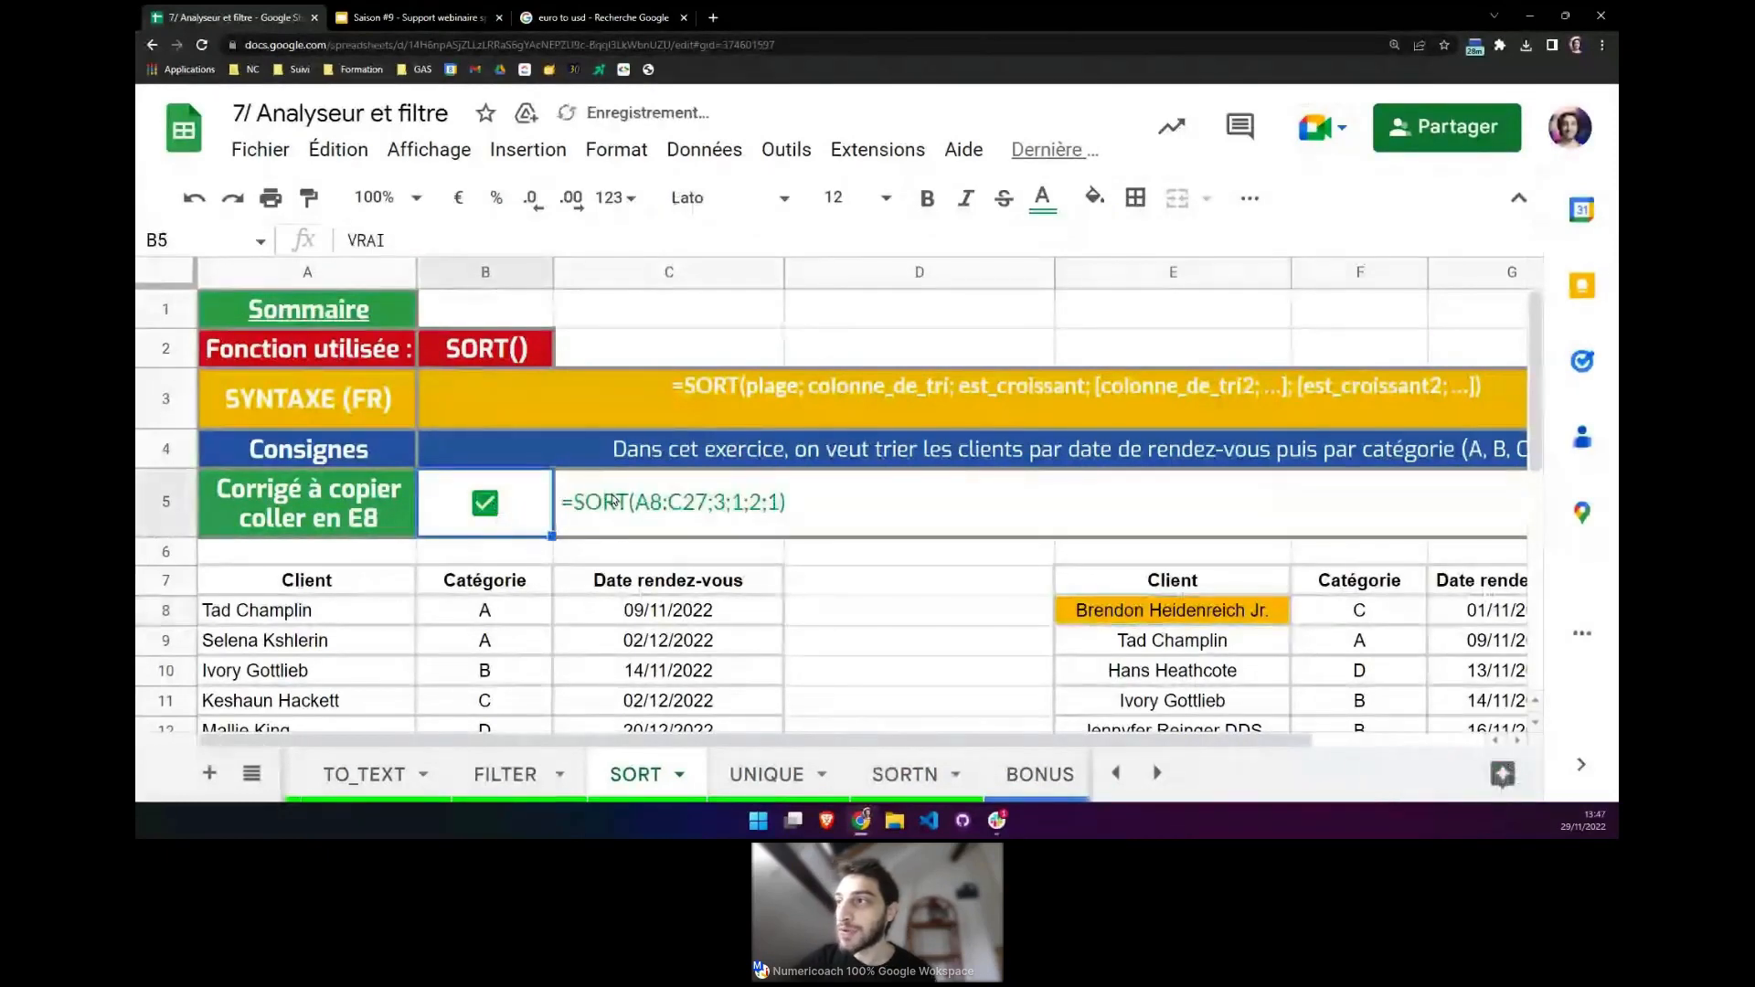
left_click(906, 502)
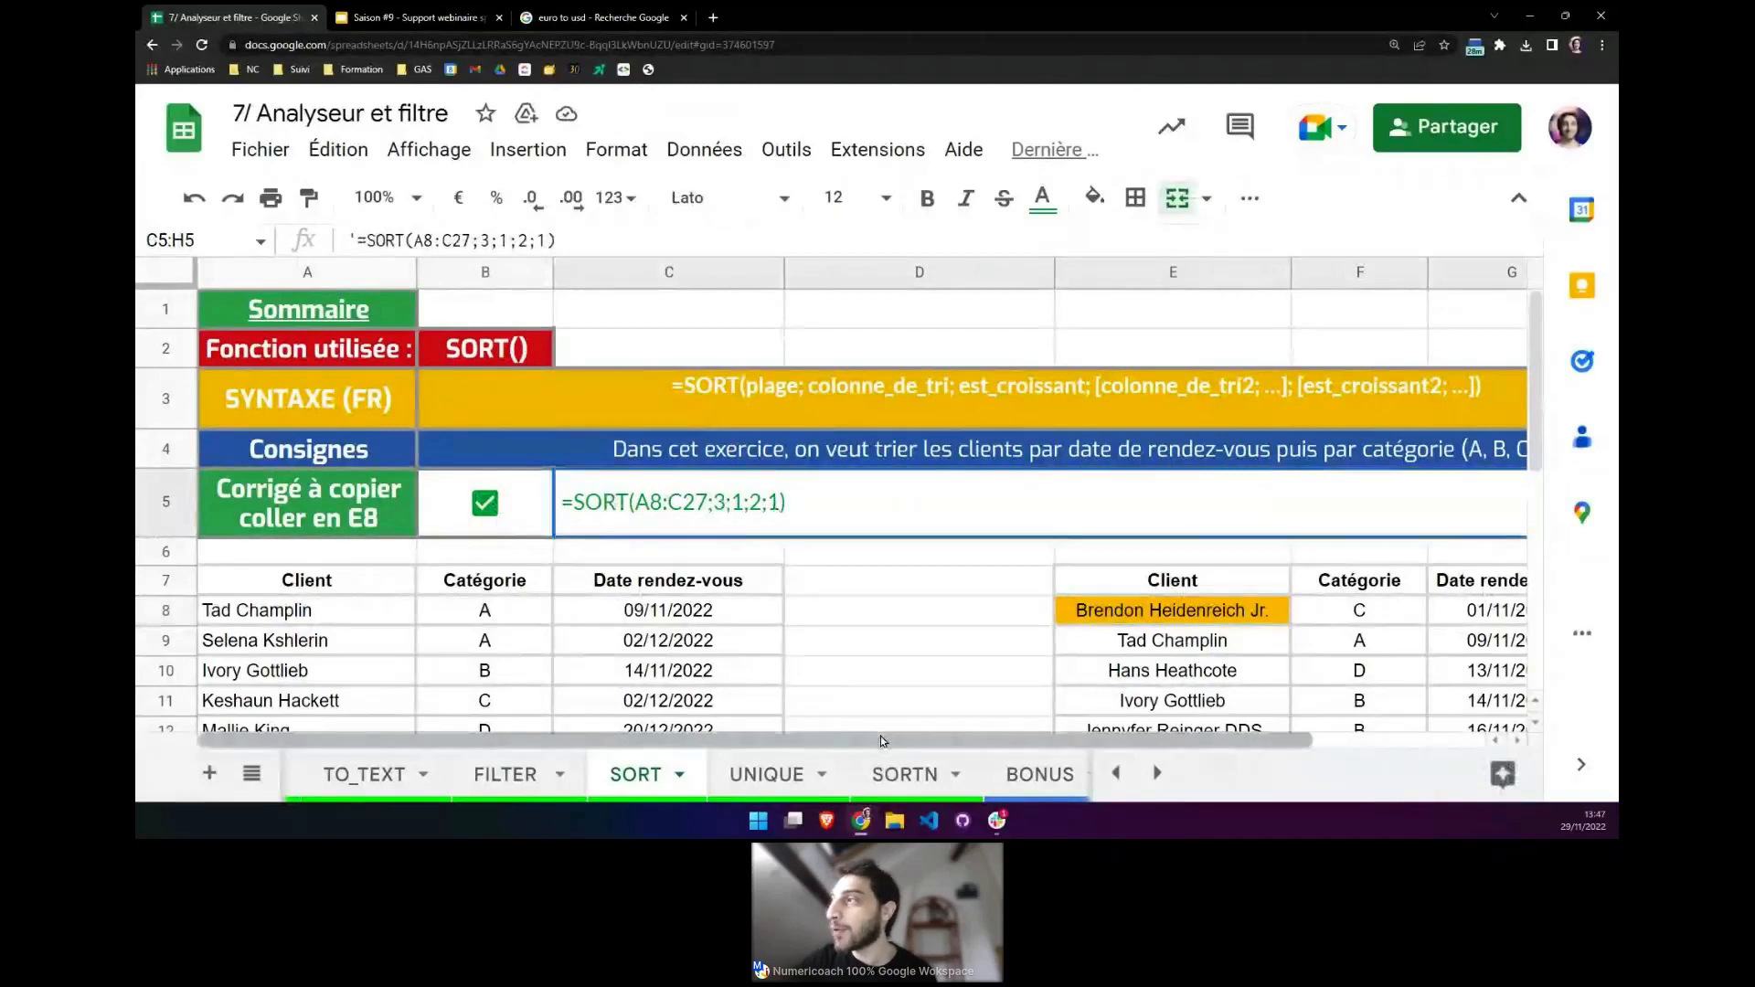
left_click_drag(881, 737, 997, 737)
left_click(922, 618)
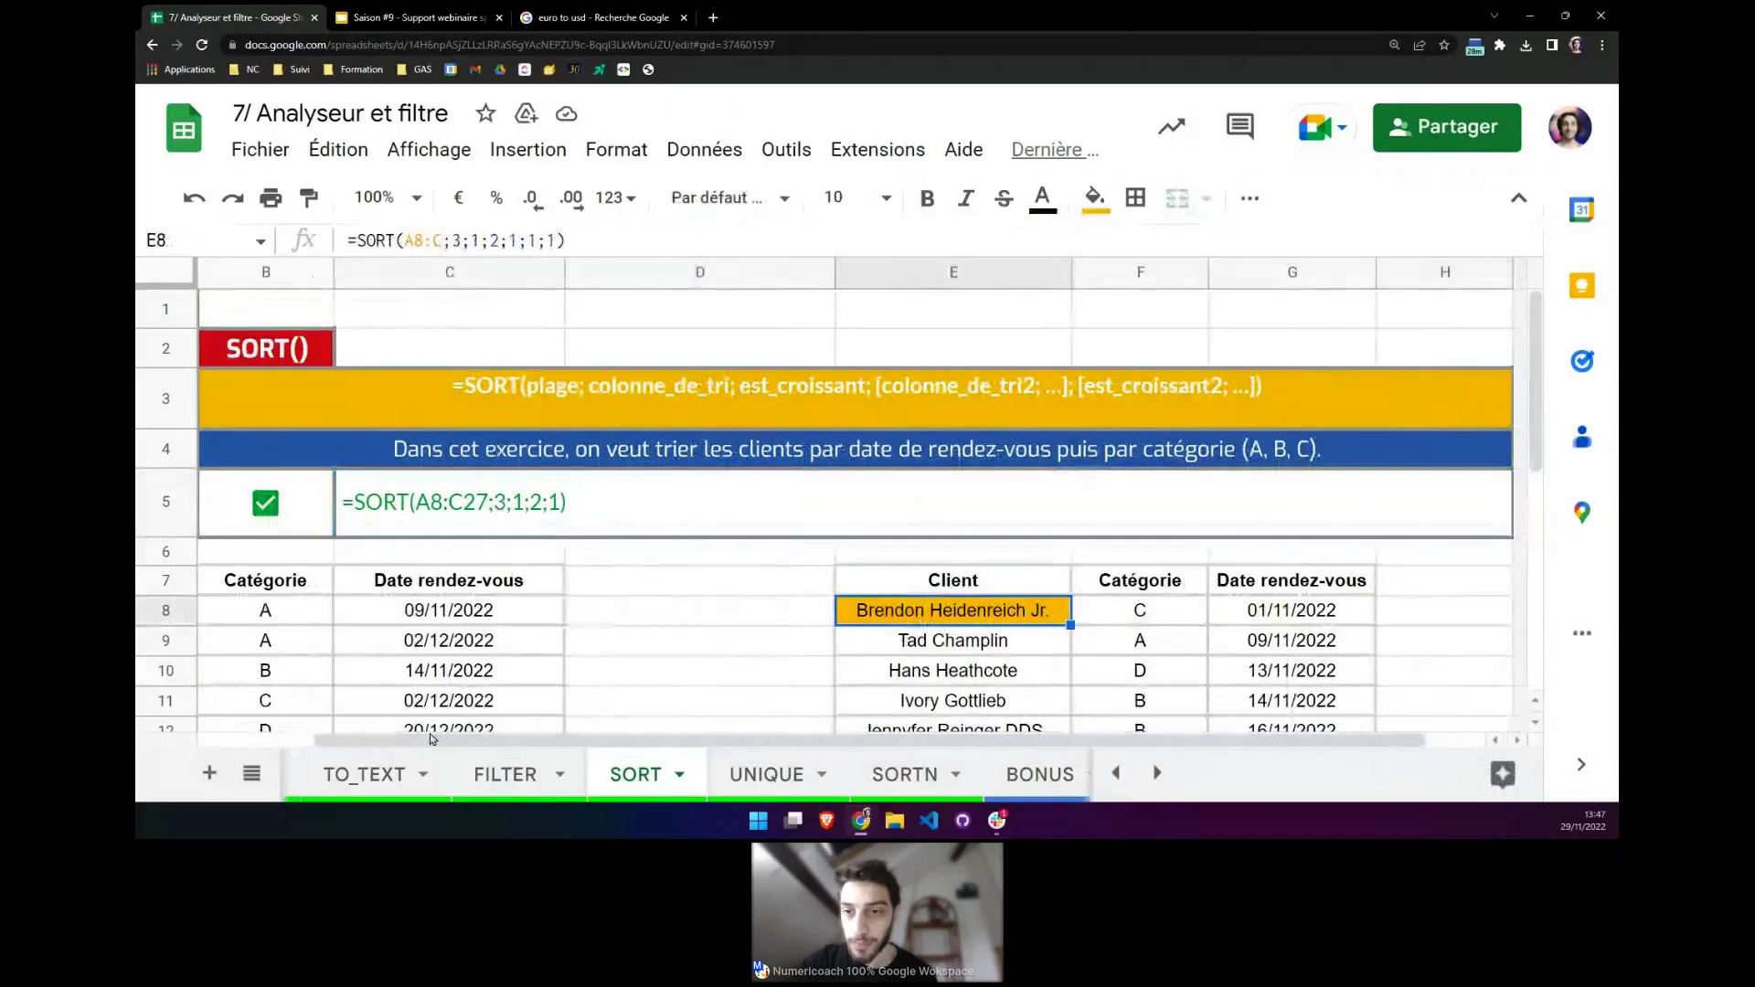
Switch to the UNIQUE exercise sheet.
scroll(946, 512, "down", 2)
left_click(946, 491)
left_click(760, 778)
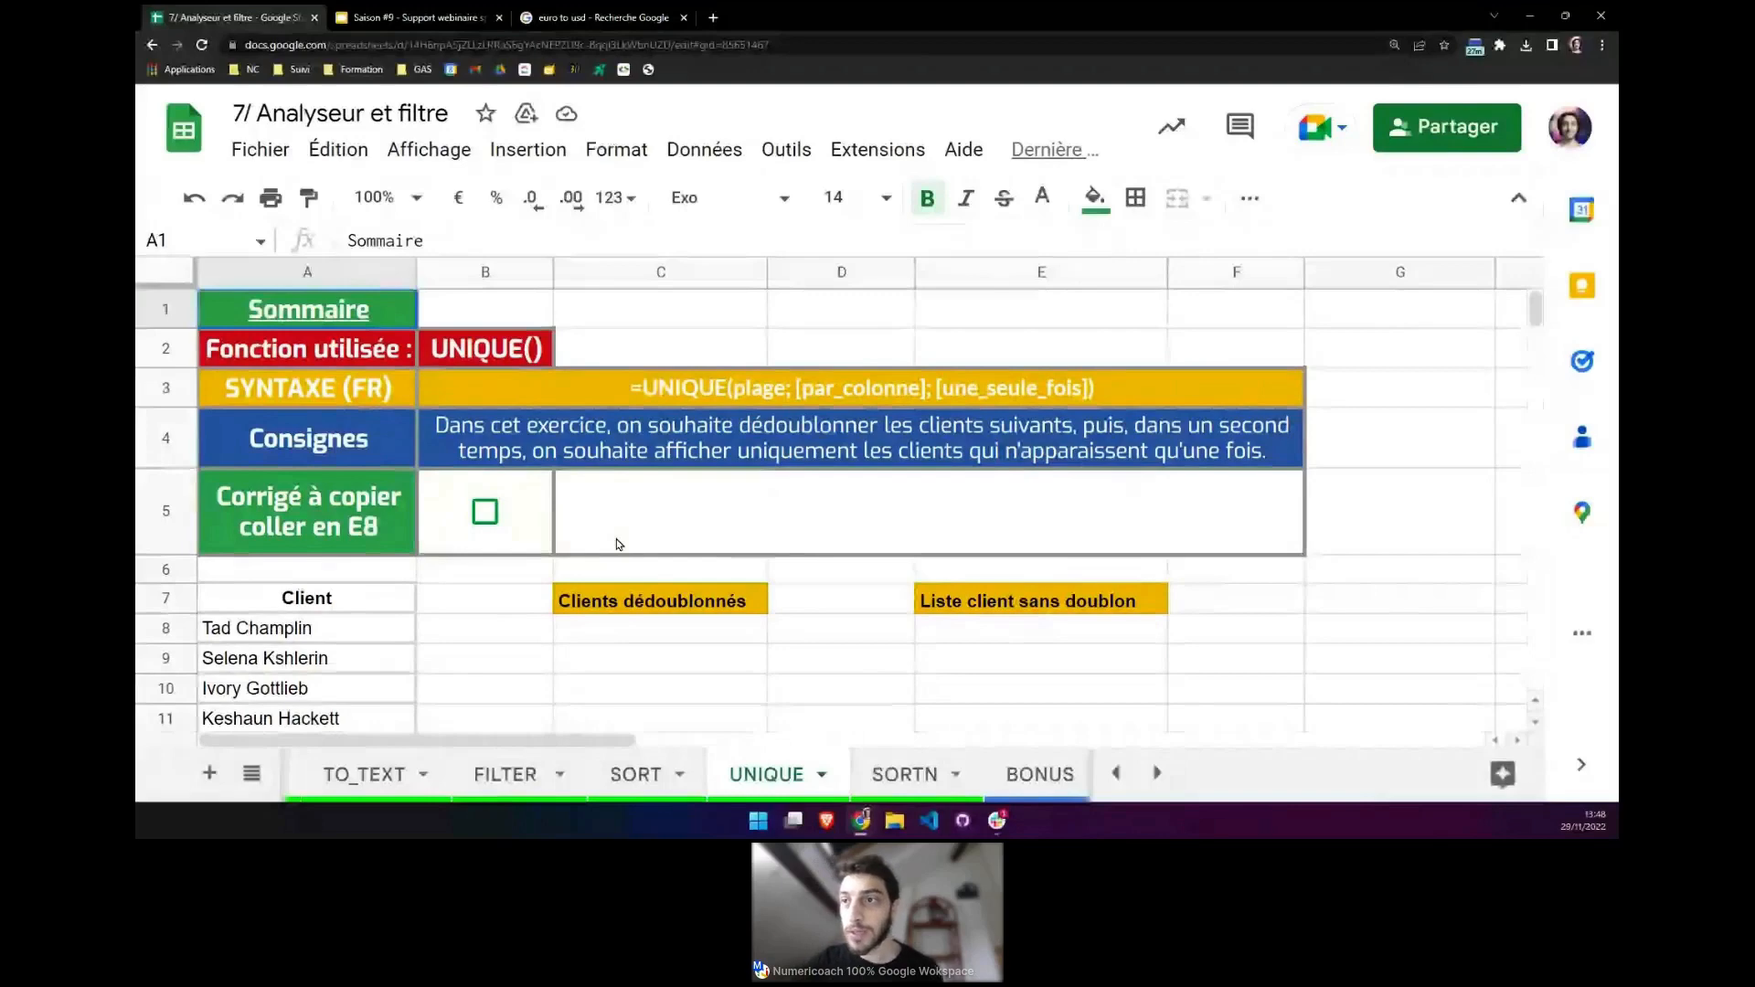
Examine the Client list in column A from A8 down to about row 39, looking for names that occur more than once.
left_click(310, 631)
scroll(313, 652, "down", 1)
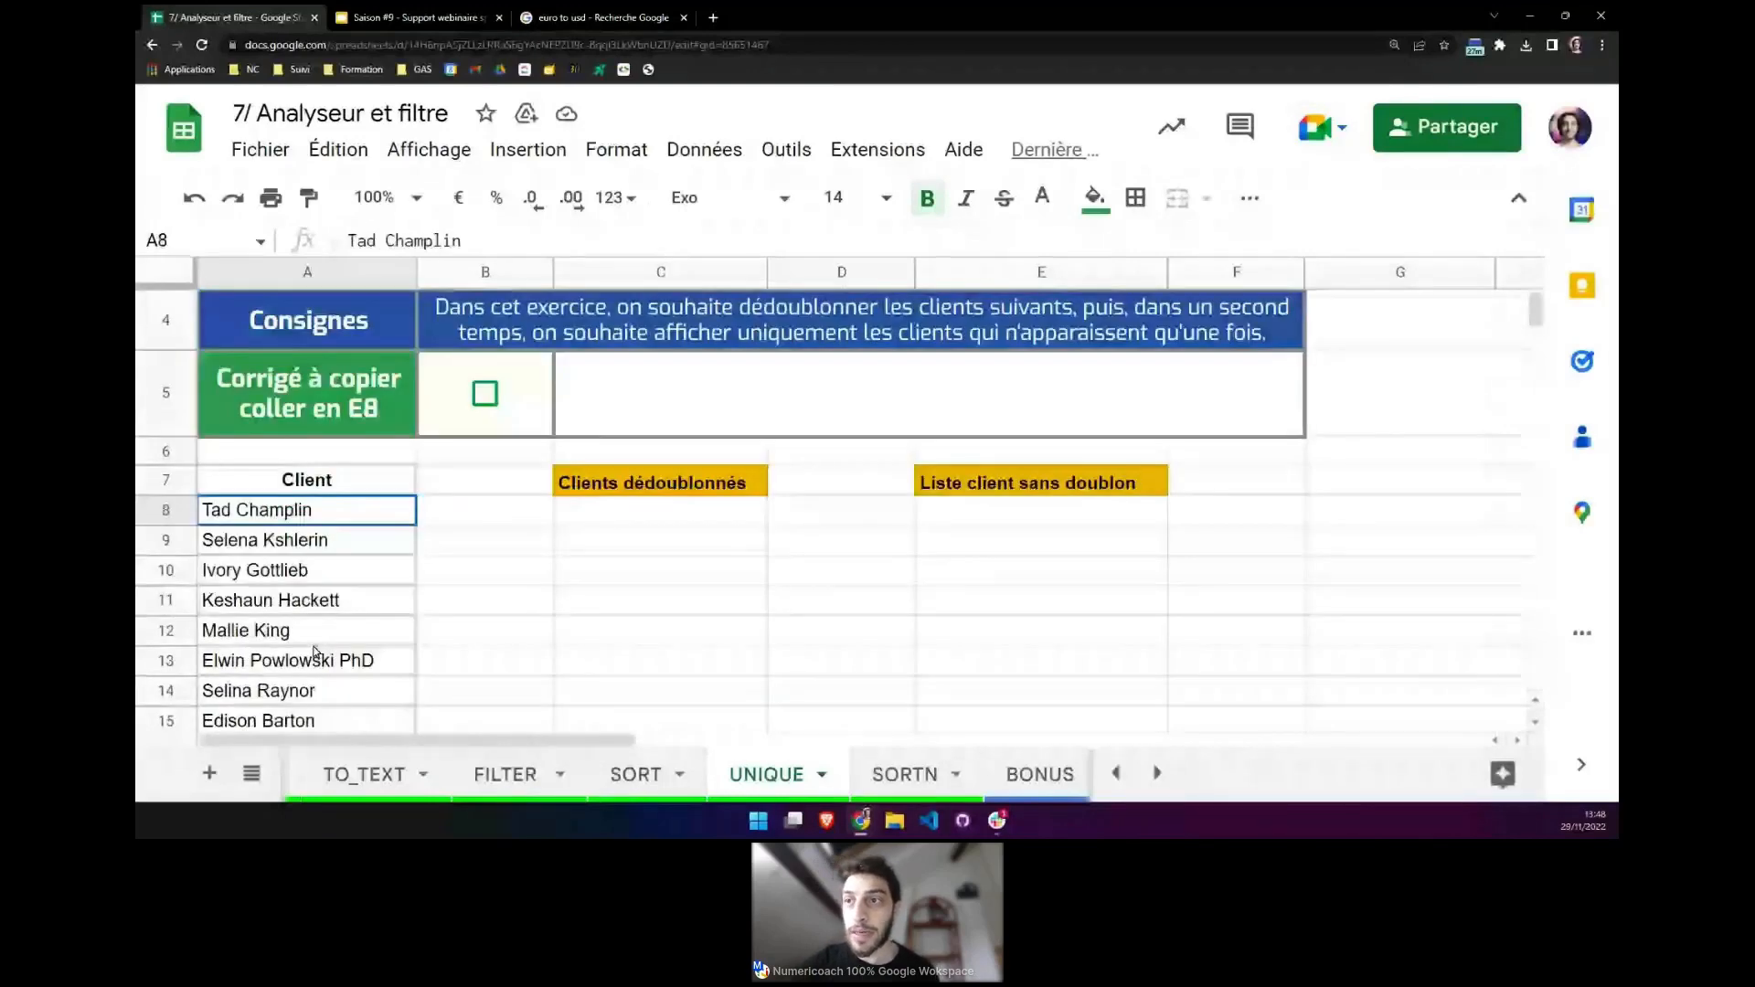
left_click(314, 644, "shift")
scroll(315, 654, "down", 1)
scroll(316, 654, "down", 1)
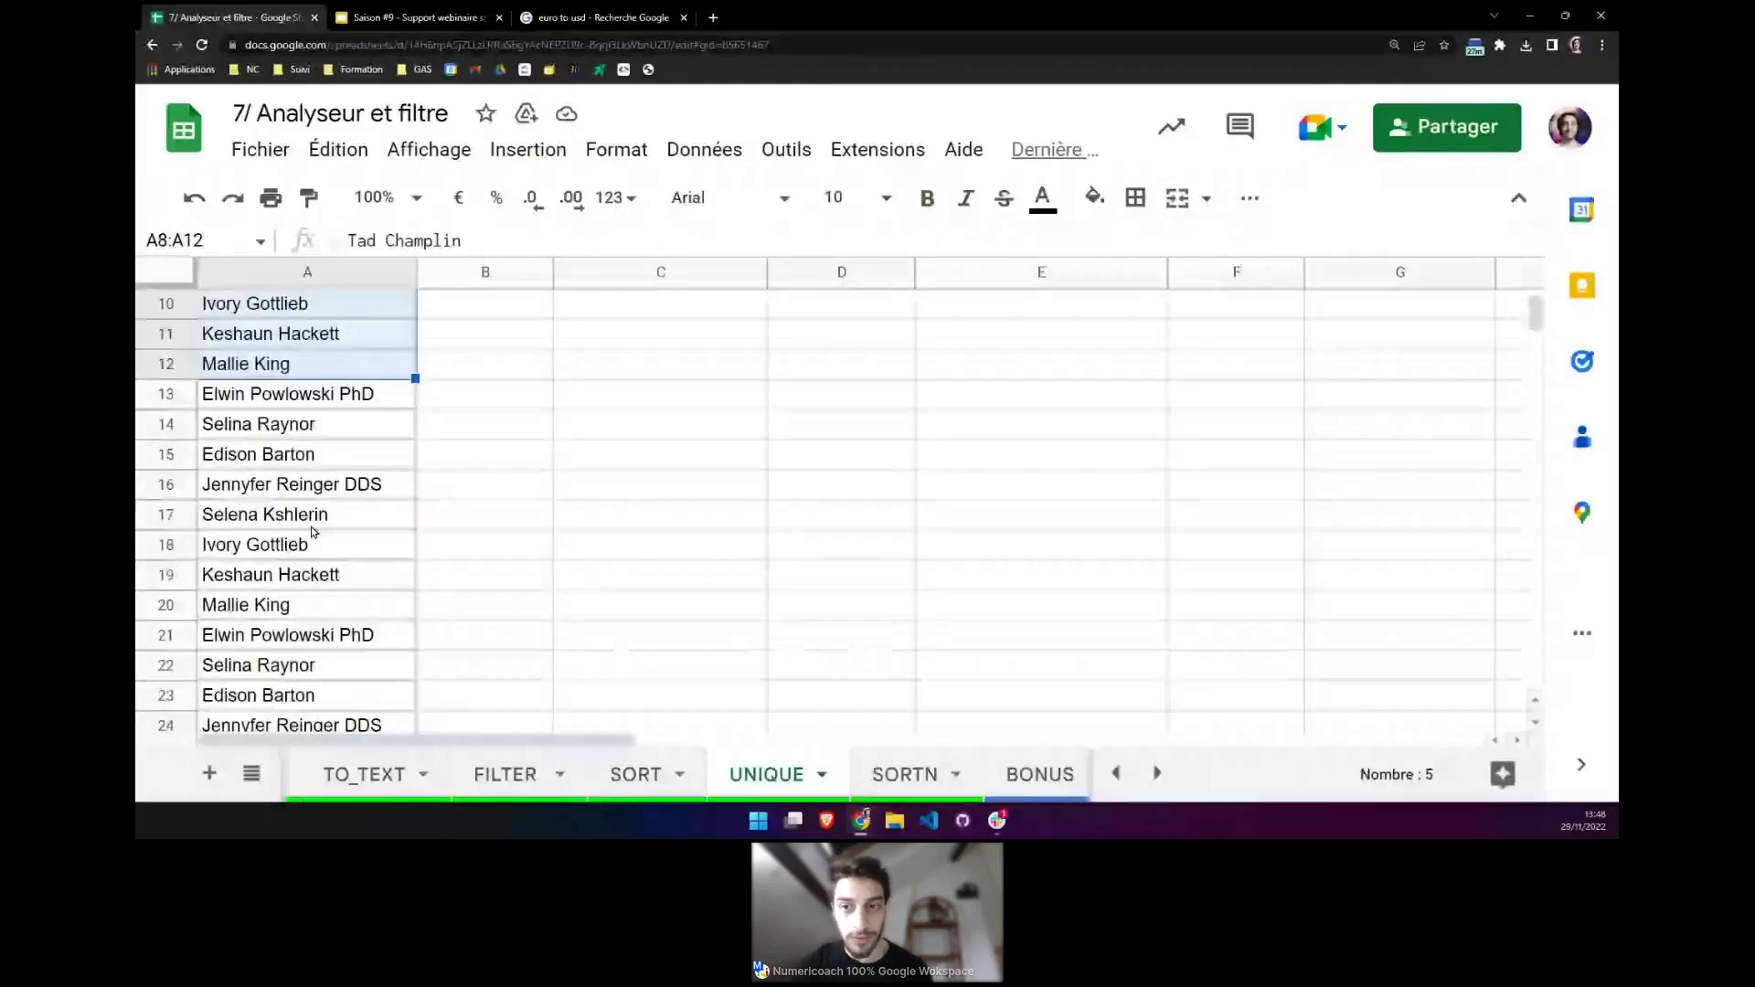
scroll(313, 532, "down", 1)
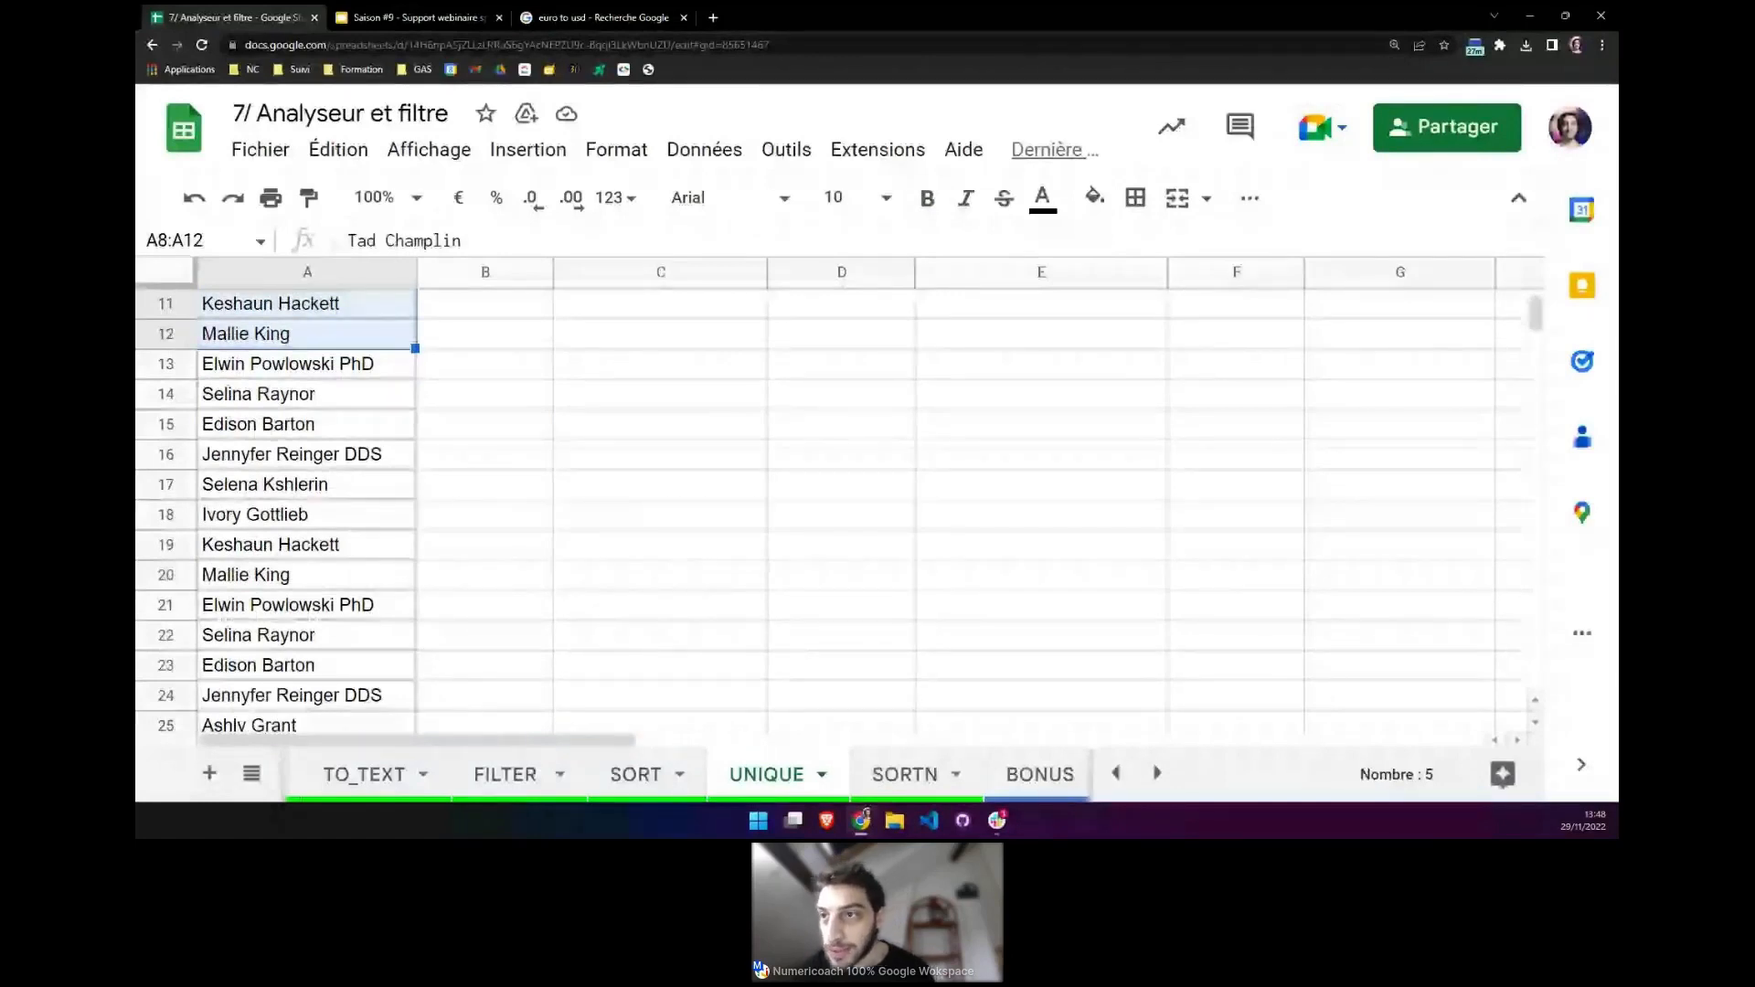
scroll(332, 531, "down", 4)
scroll(331, 529, "down", 2)
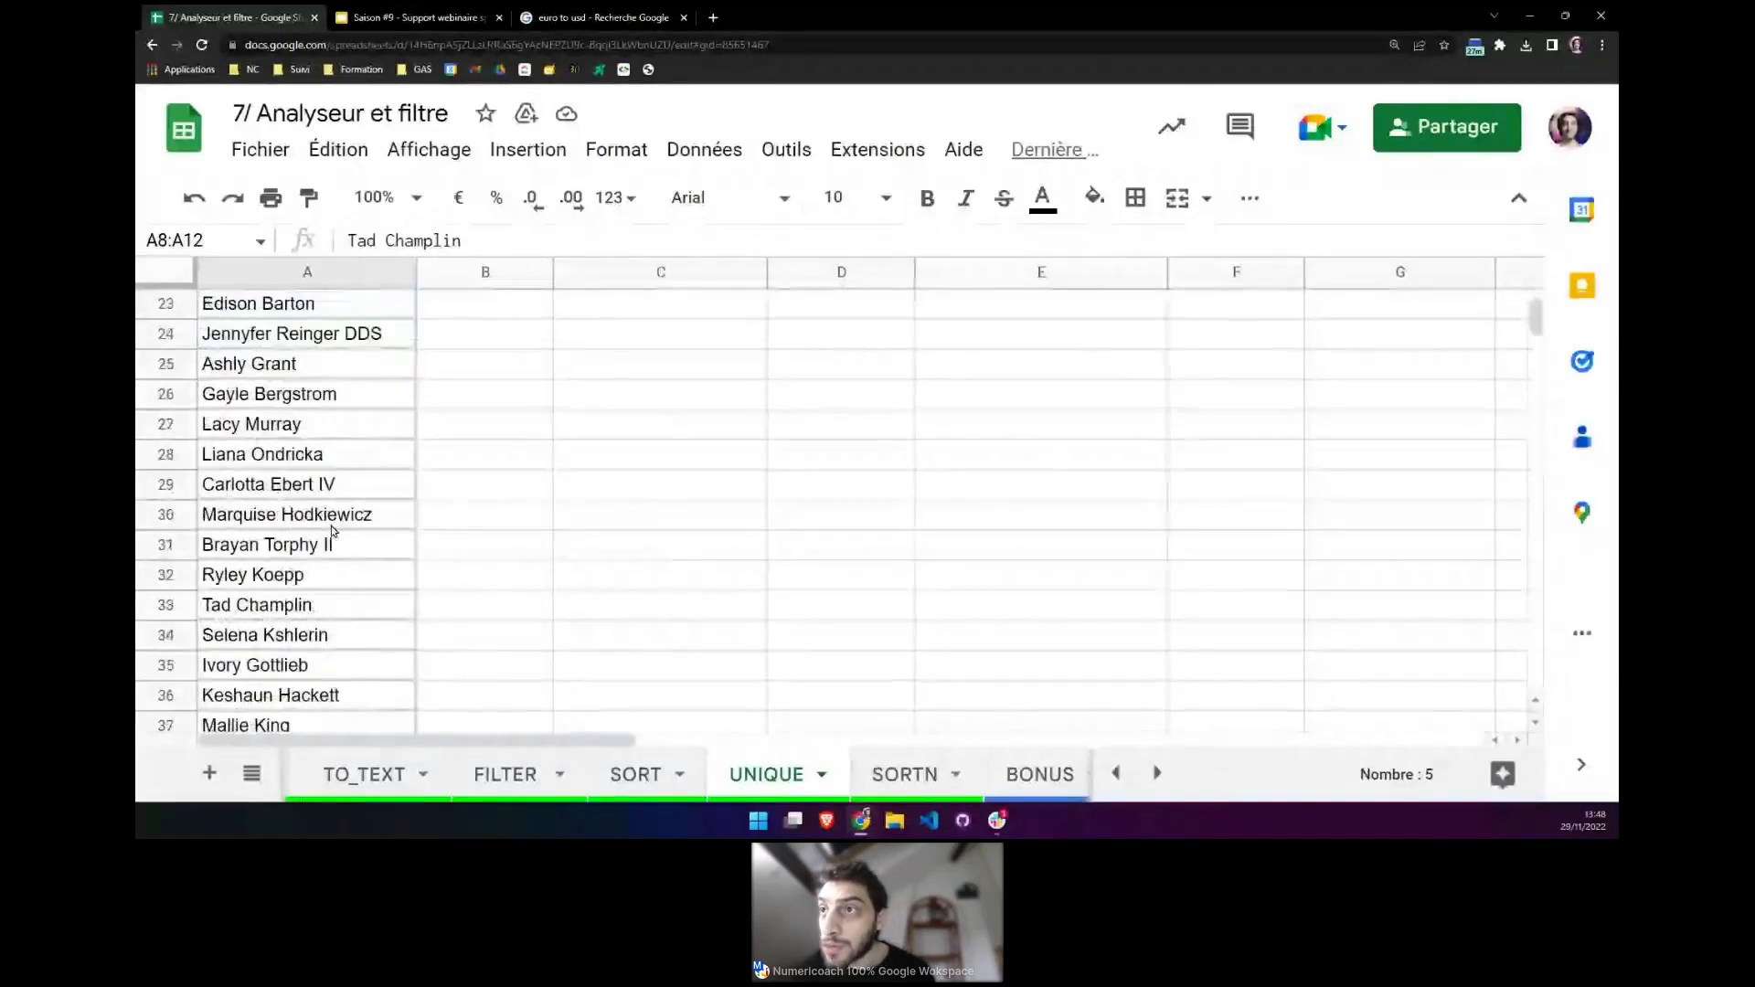
scroll(331, 530, "down", 1)
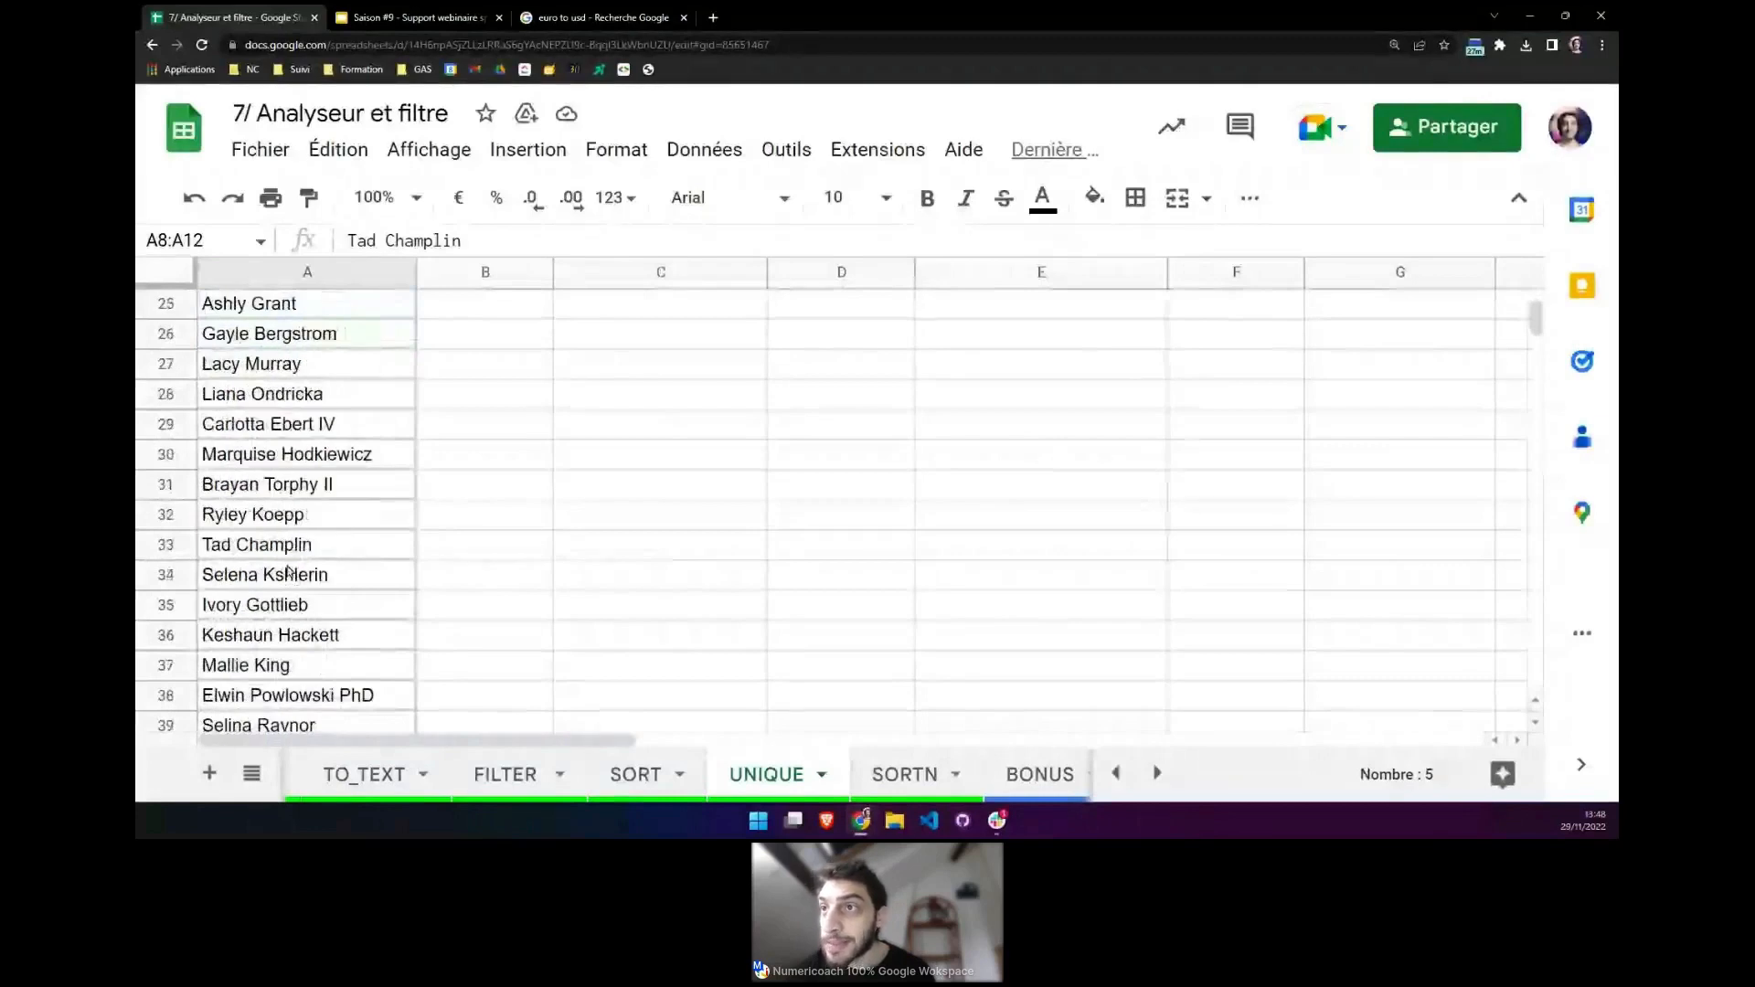
scroll(287, 571, "down", 1)
scroll(293, 539, "up", 1)
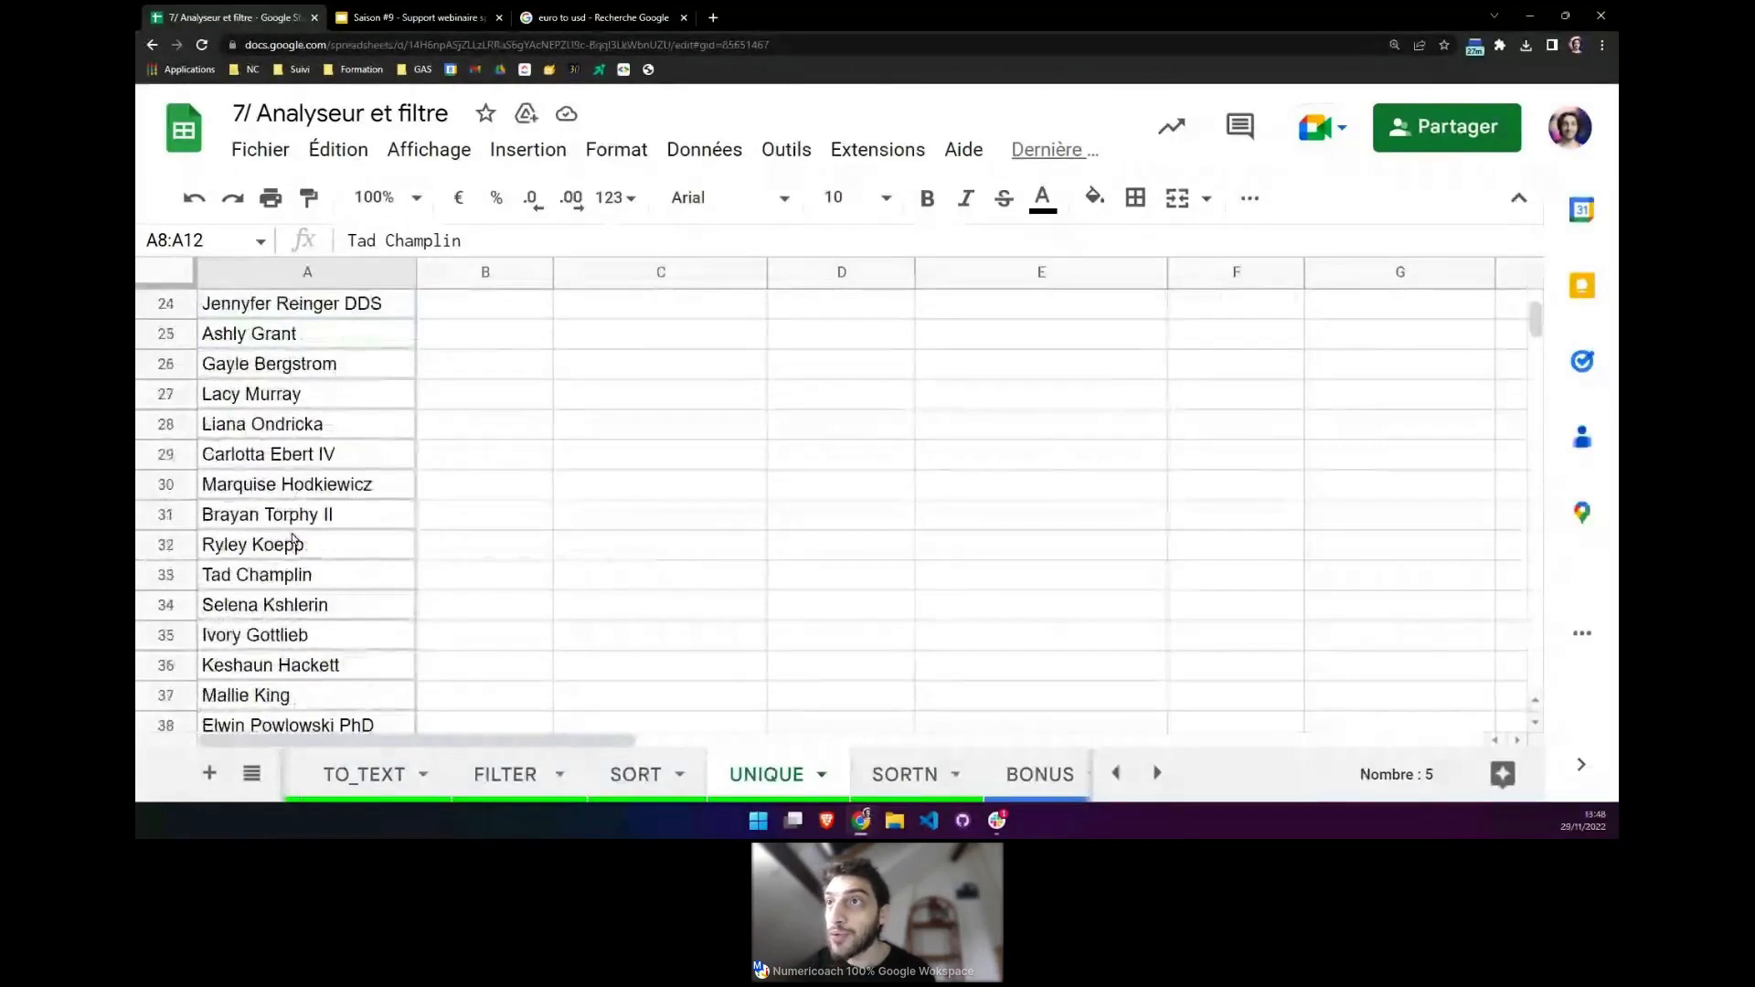
scroll(293, 540, "up", 6)
scroll(294, 517, "up", 2)
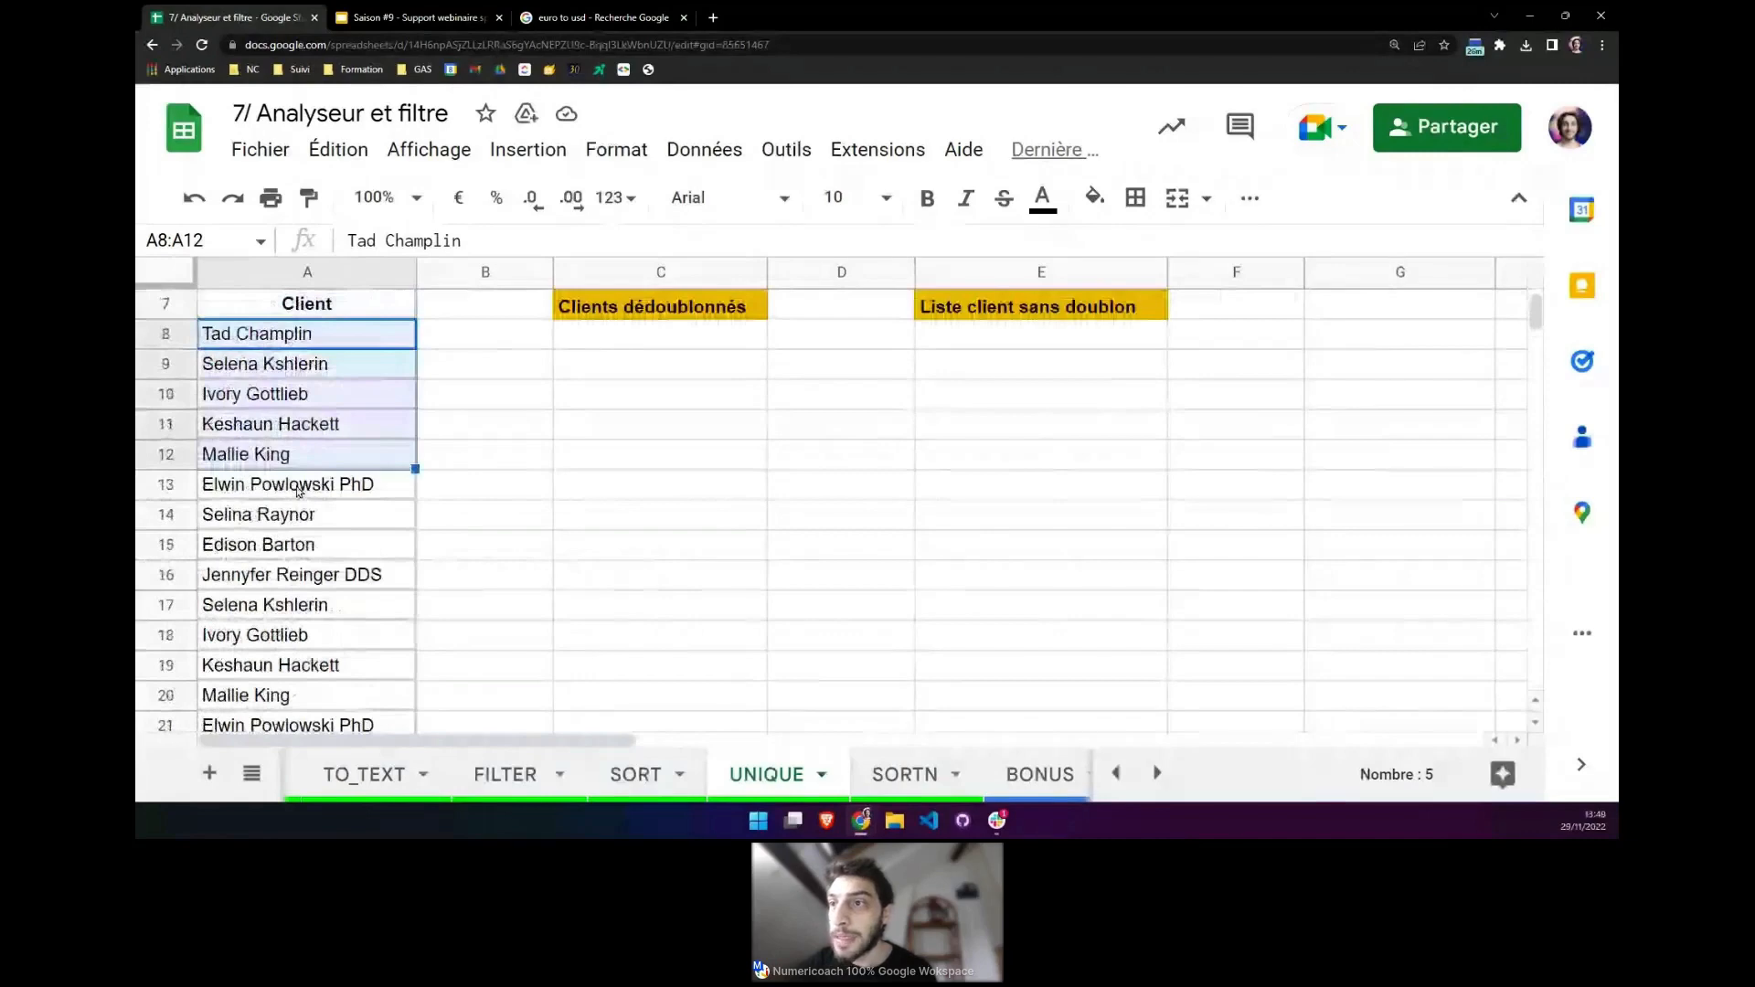
scroll(298, 492, "up", 1)
left_click(297, 492)
Start a UNIQUE formula in C8, under the Clients dédoublonnés heading.
scroll(343, 585, "up", 1)
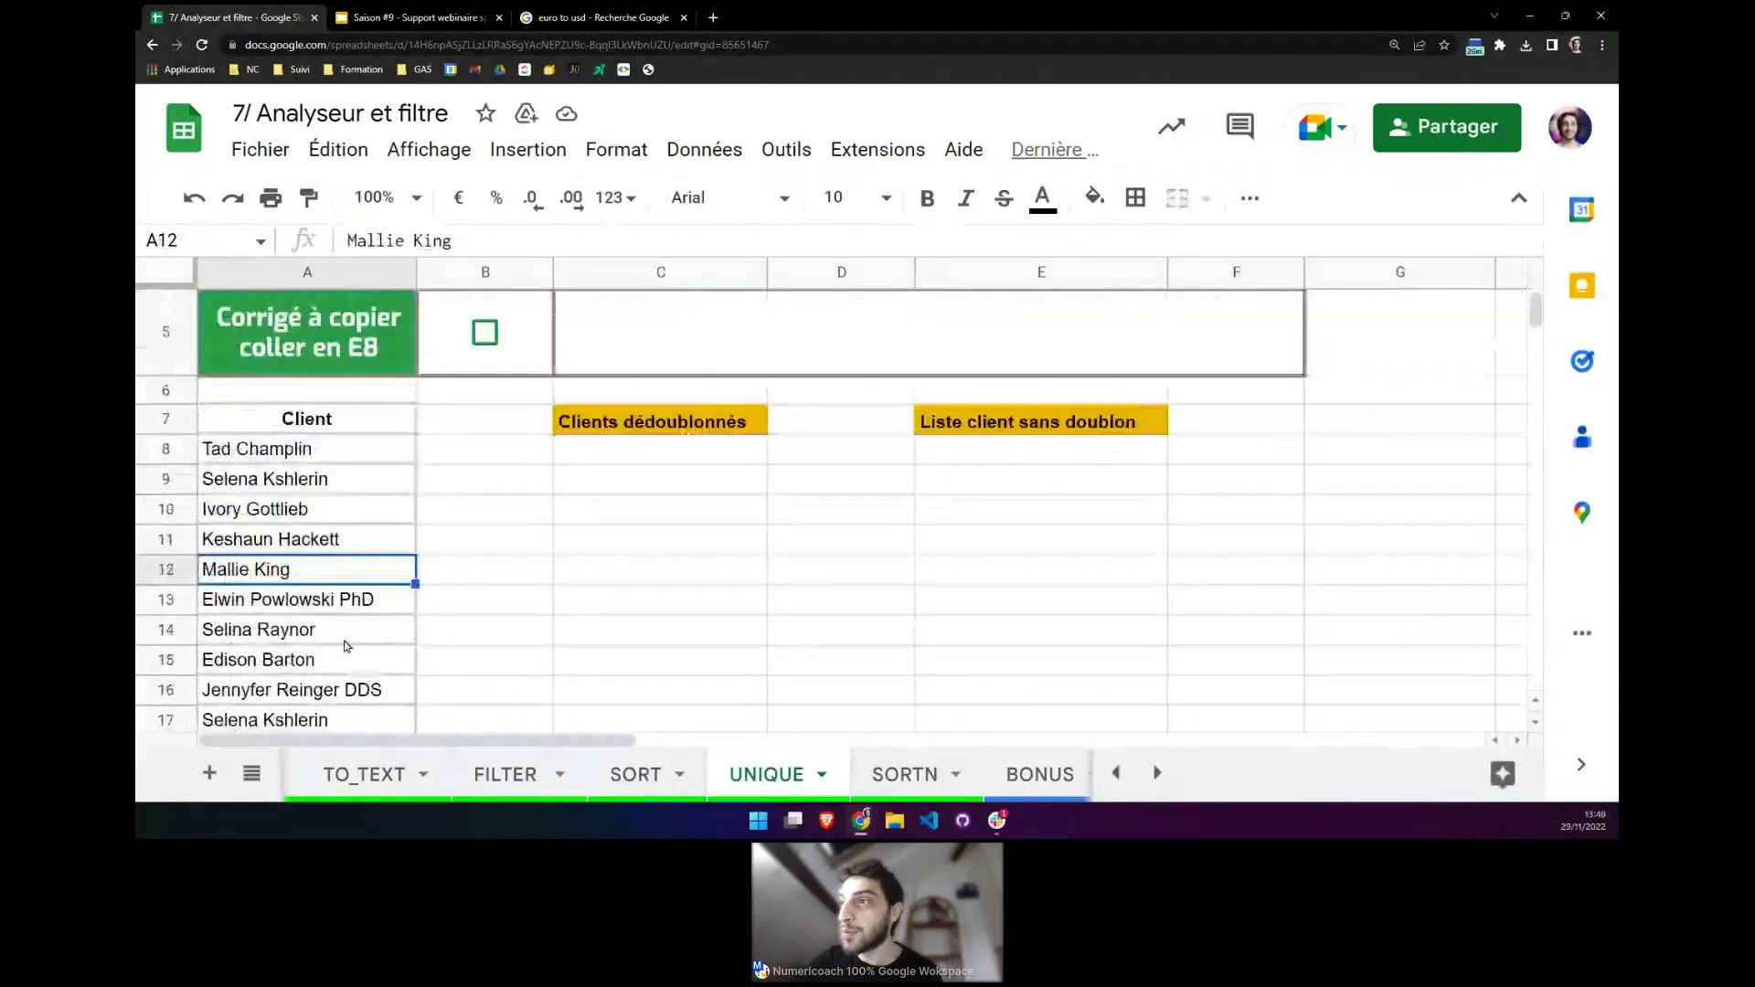
scroll(352, 647, "up", 2)
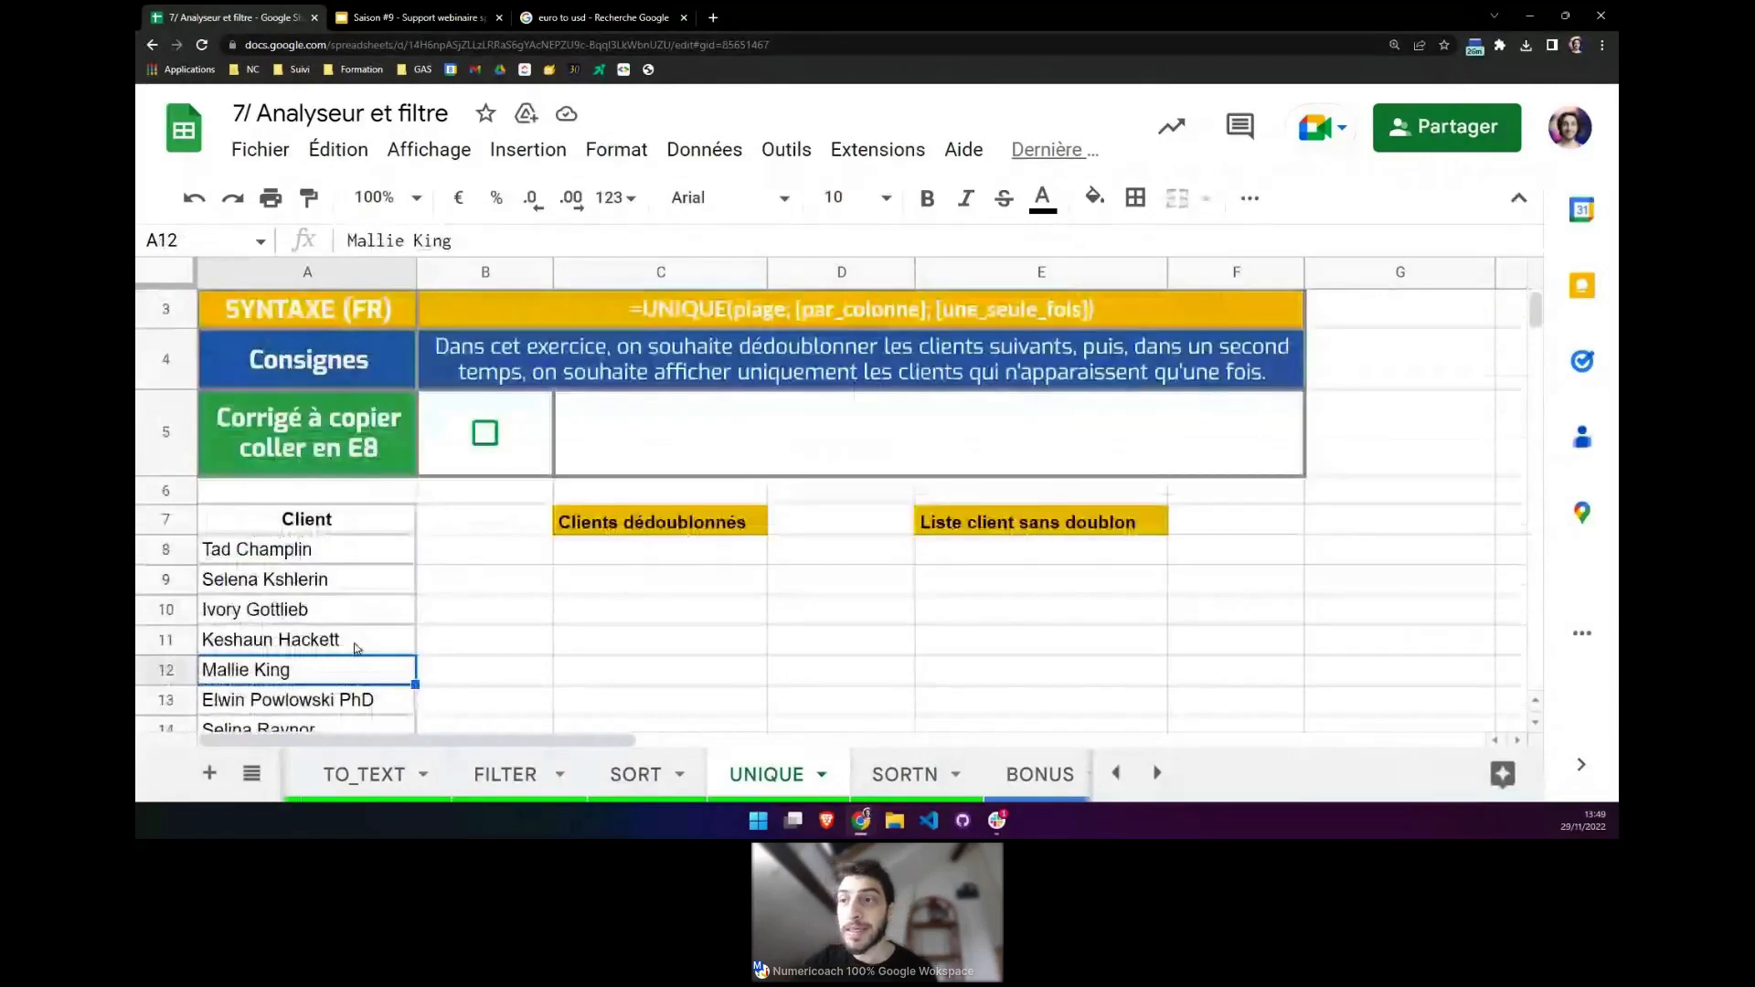
scroll(356, 647, "up", 1)
left_click(644, 594)
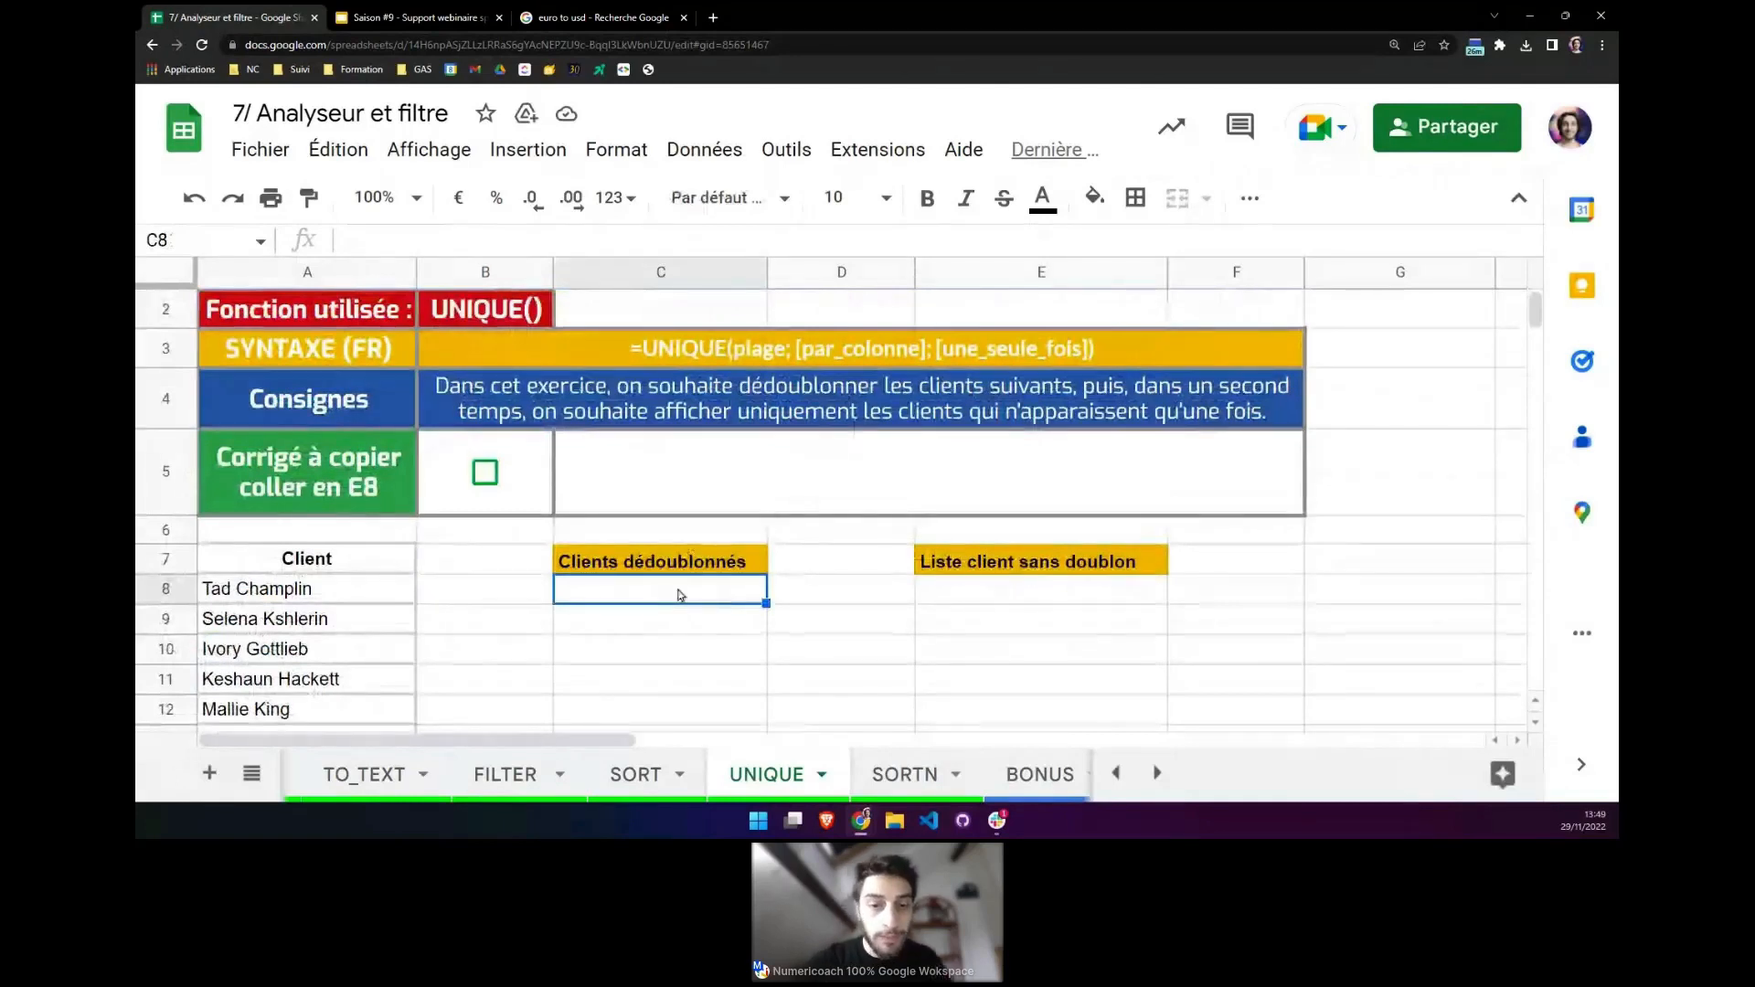
type("=UNIQUE")
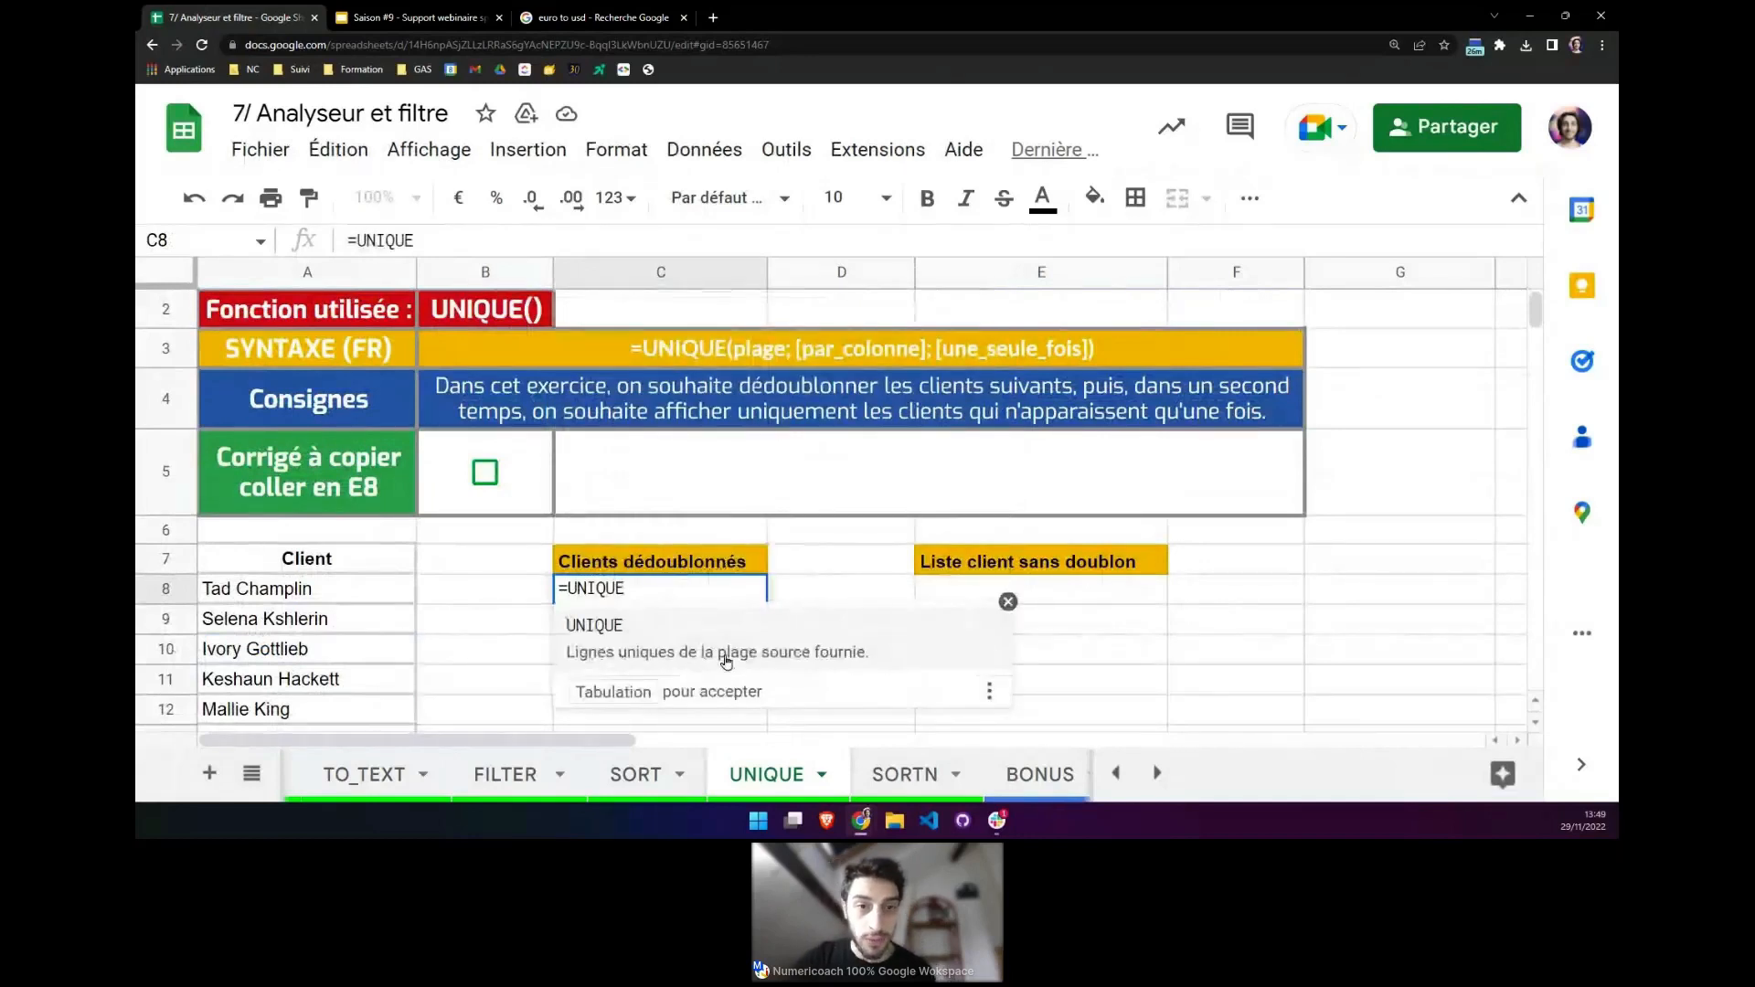
type("(")
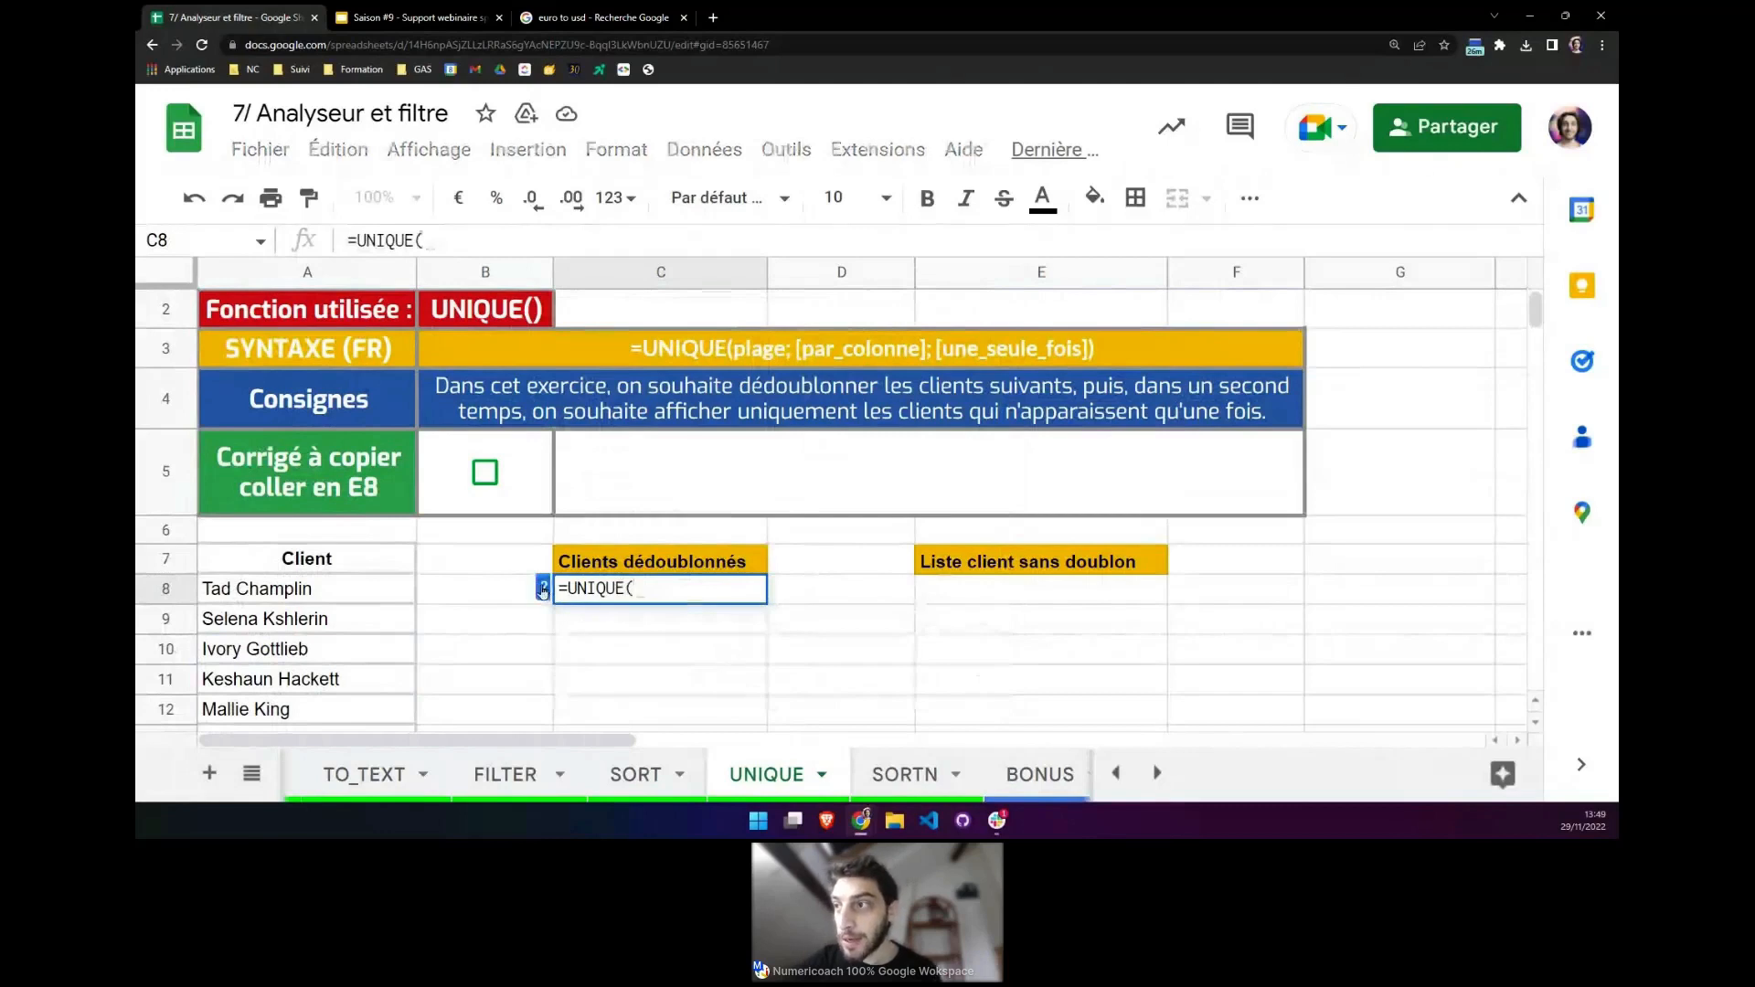
Give the UNIQUE formula the whole client list A8:A45 as its range and enter it in C8.
scroll(694, 482, "down", 2)
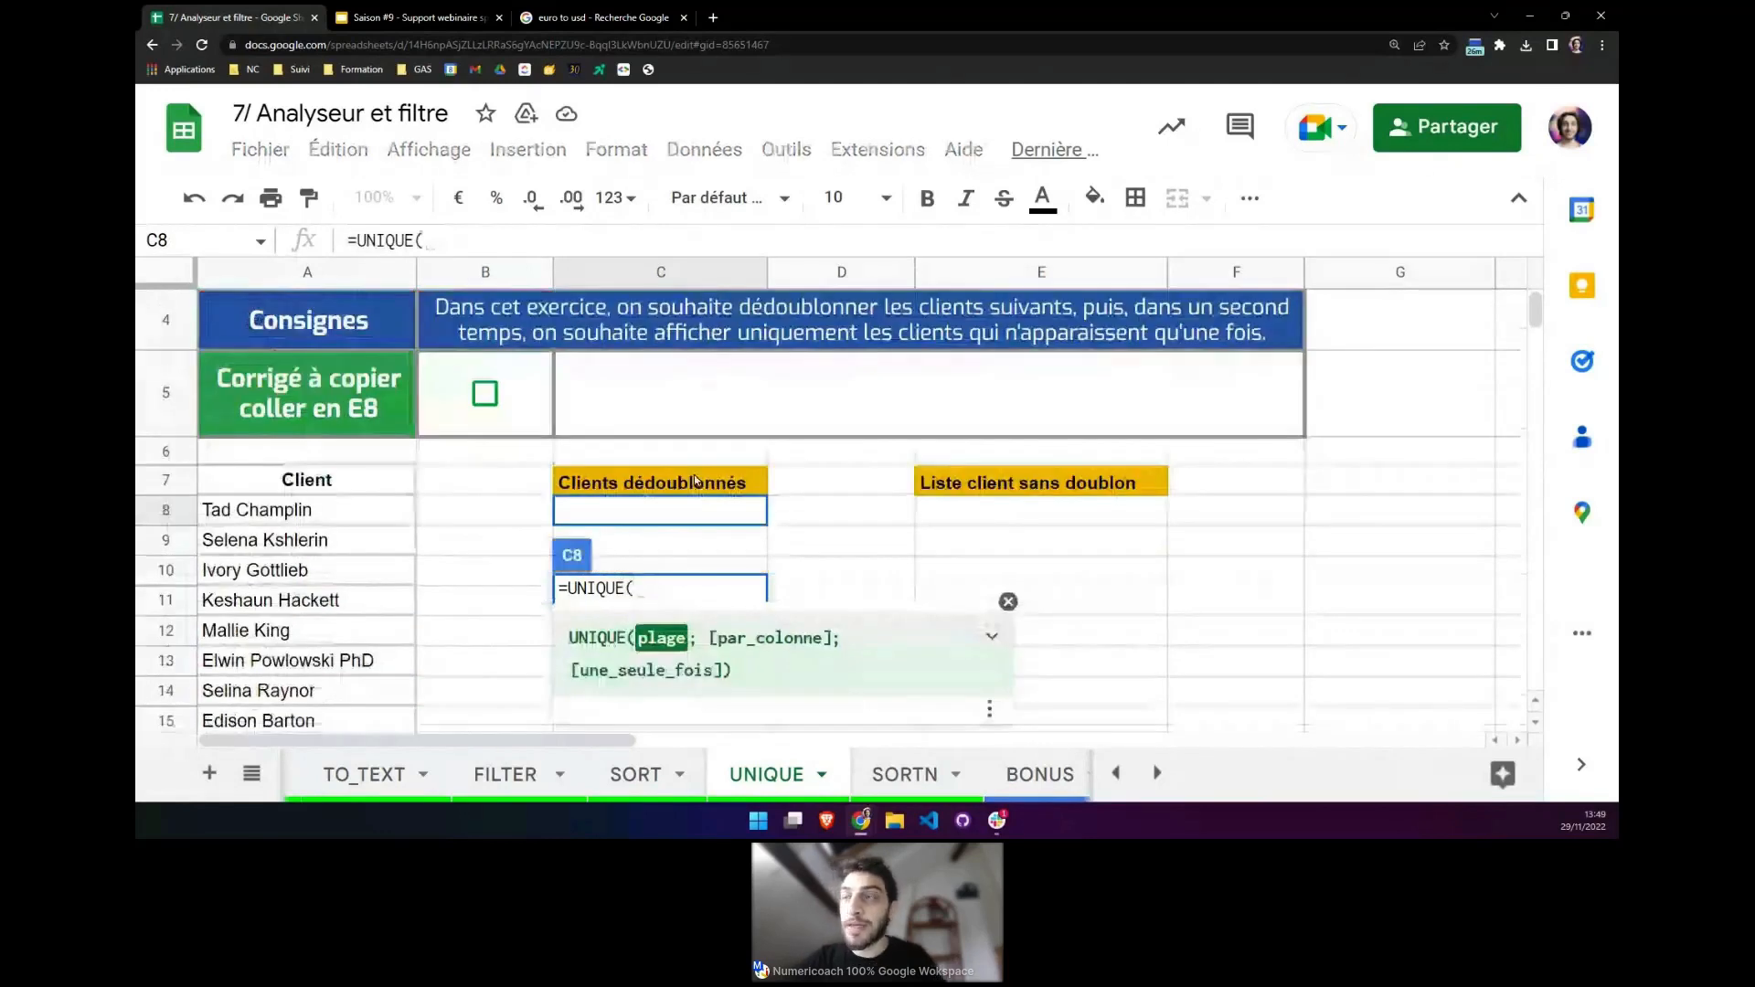
left_click(302, 519)
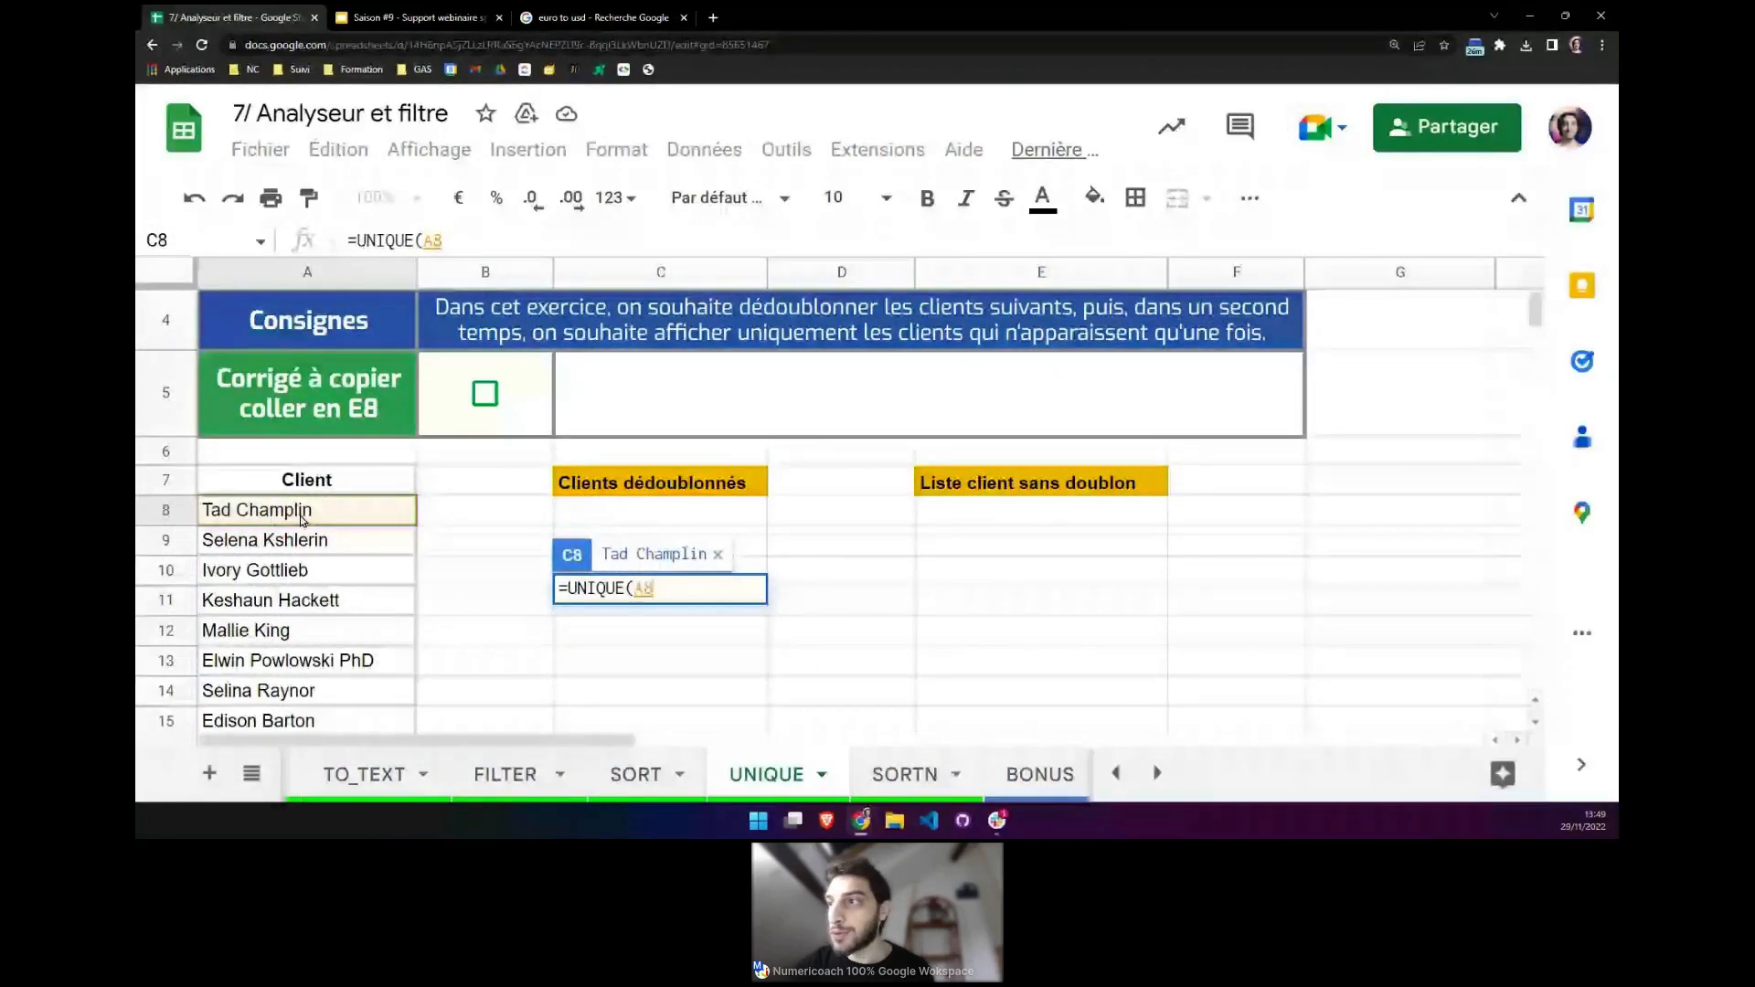
key("ctrl+shift+Down")
scroll(540, 574, "down", 2)
scroll(543, 458, "up", 3)
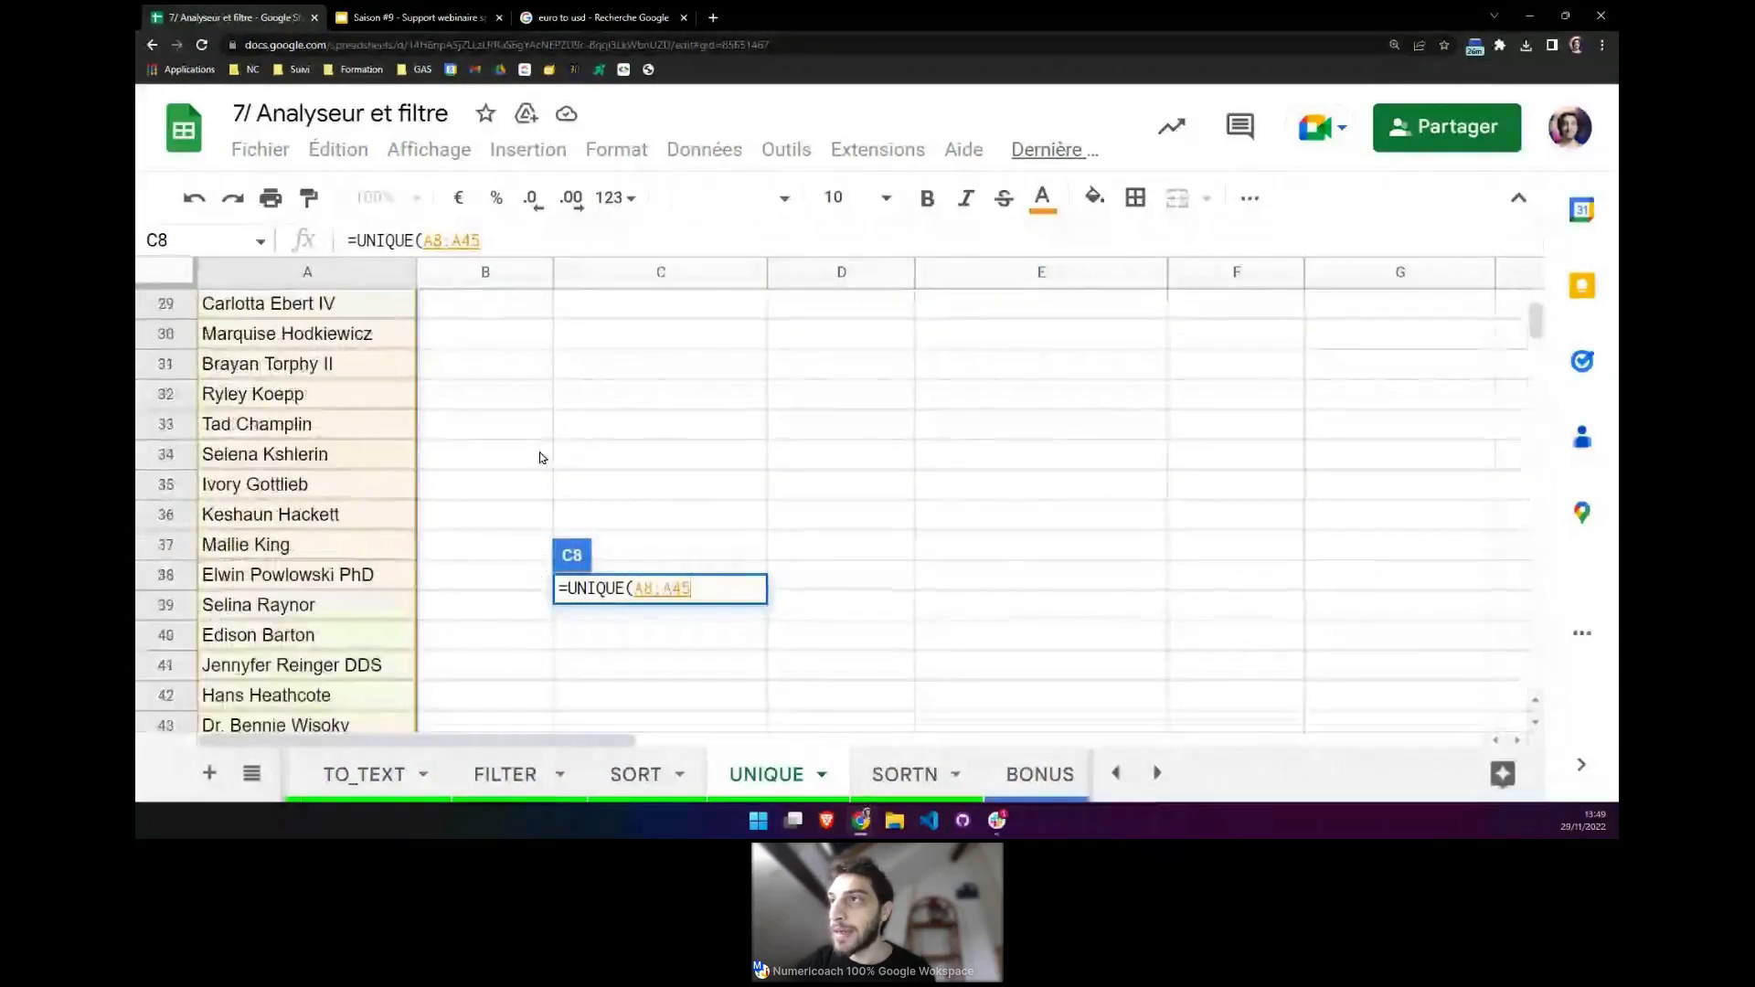
scroll(541, 458, "up", 4)
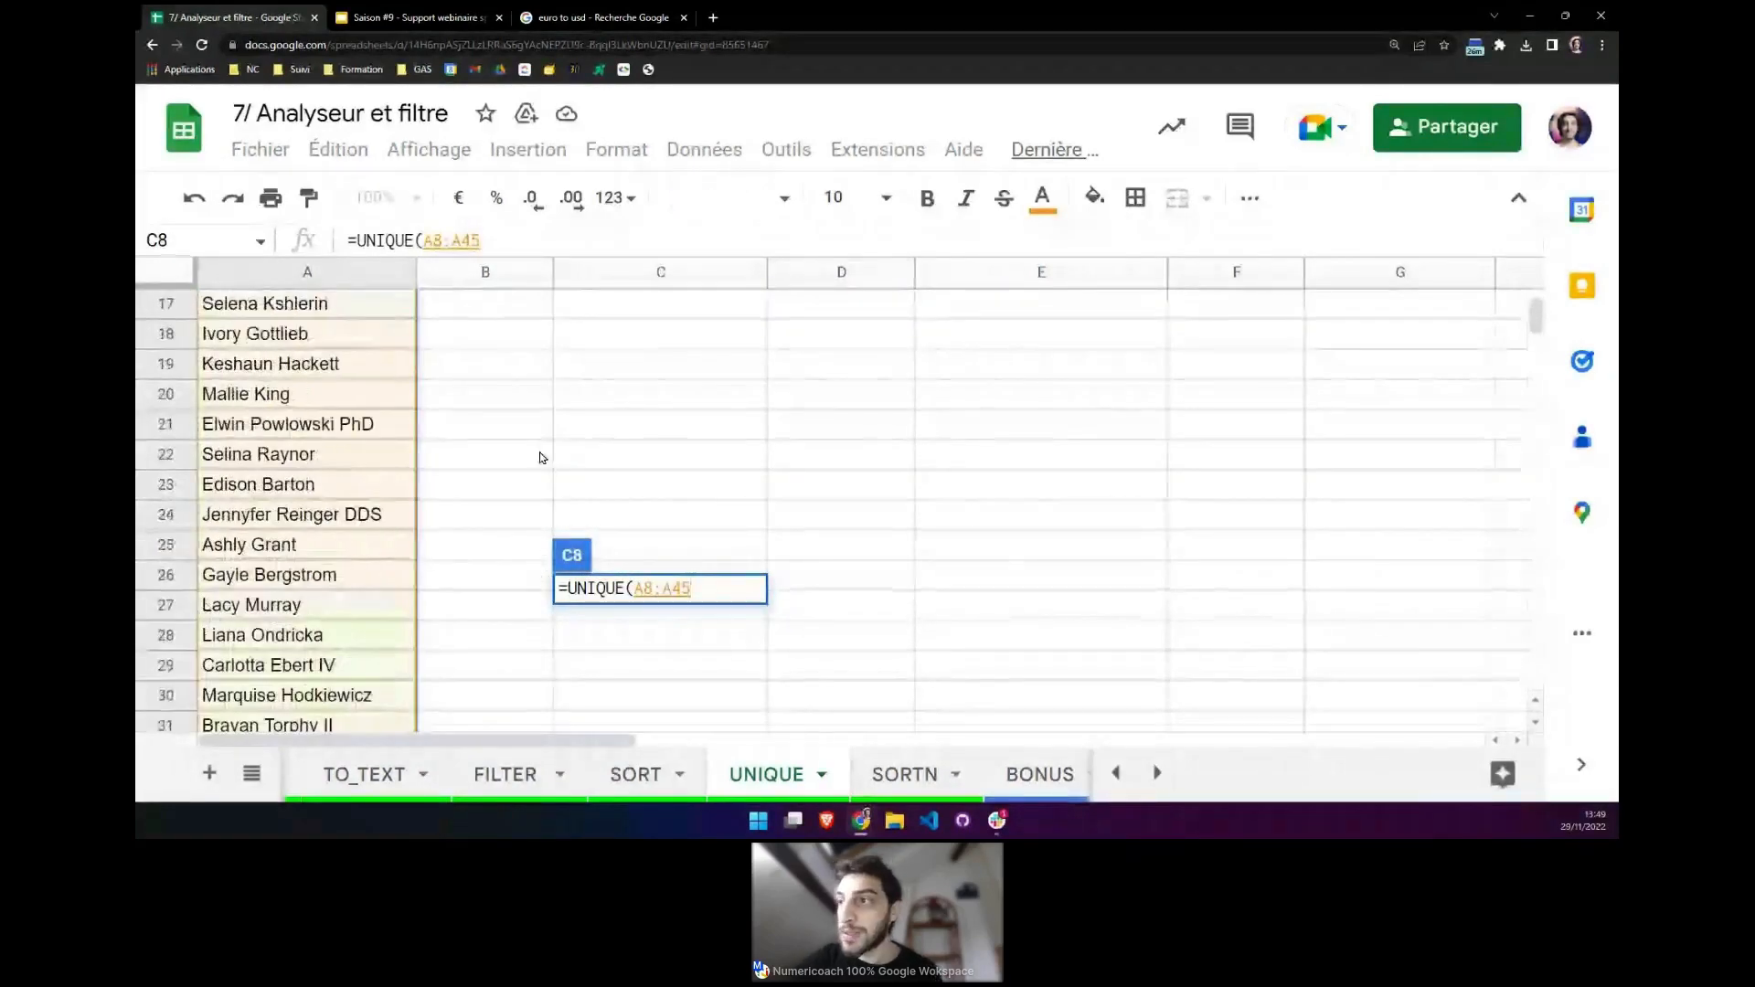
scroll(540, 458, "up", 5)
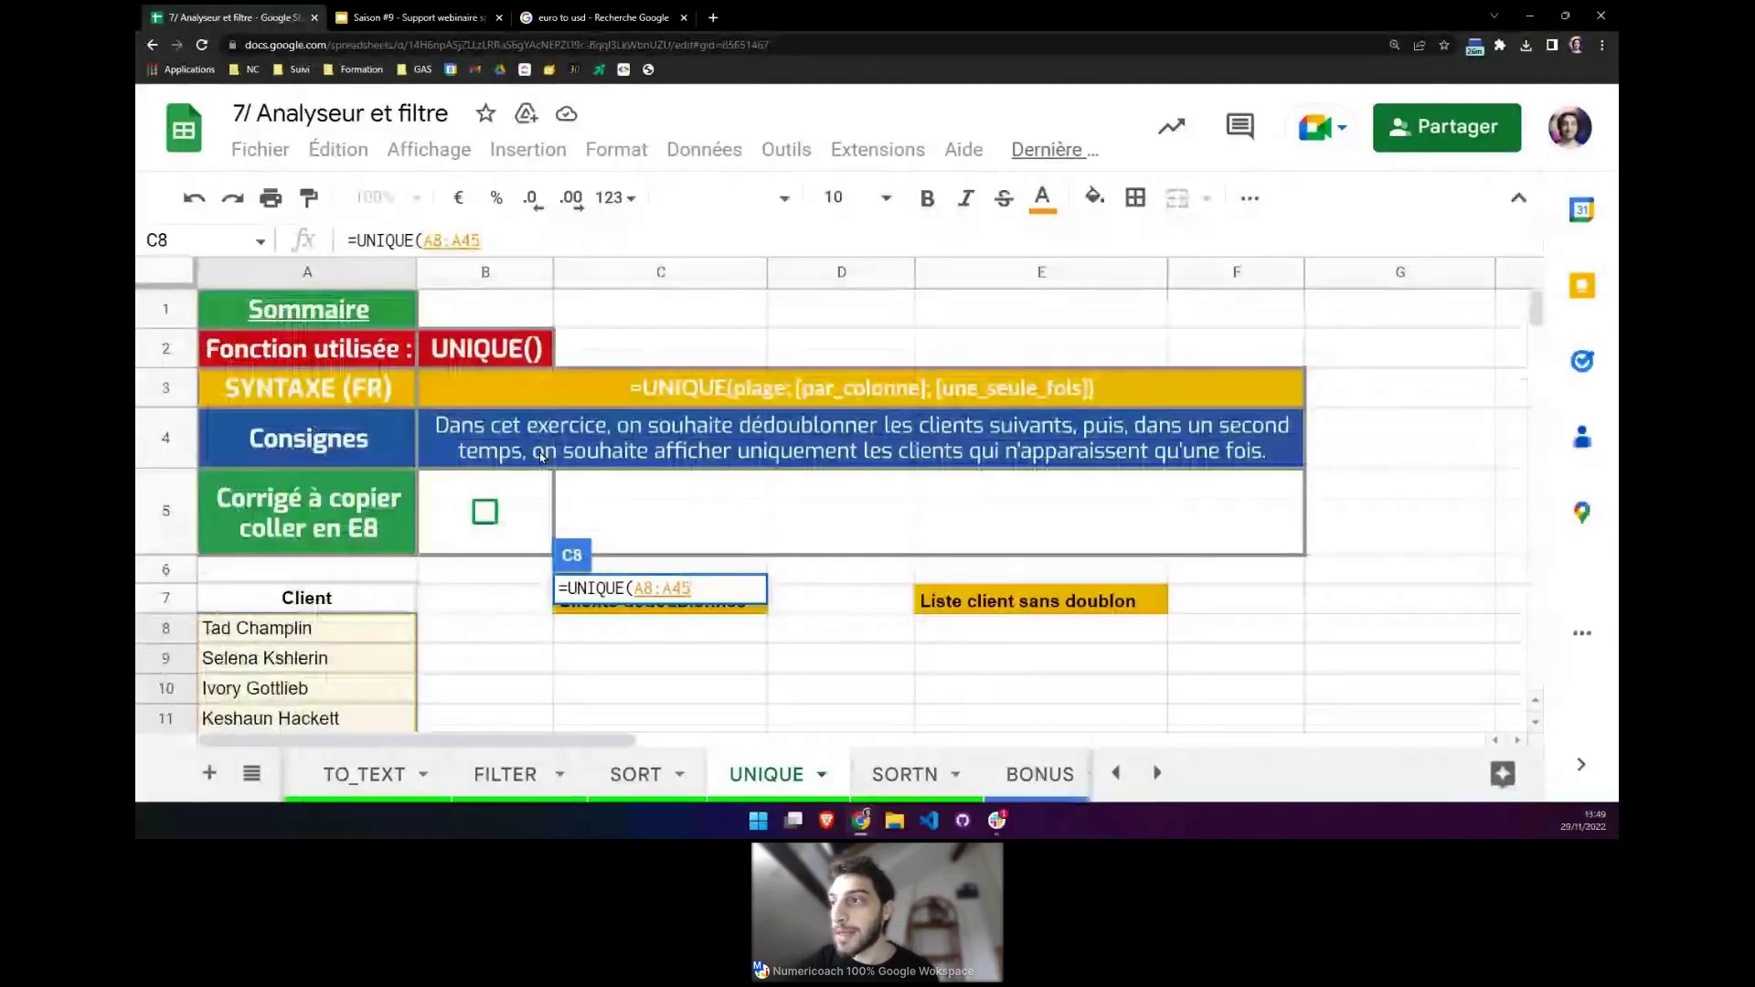
scroll(541, 458, "down", 4)
key("Return")
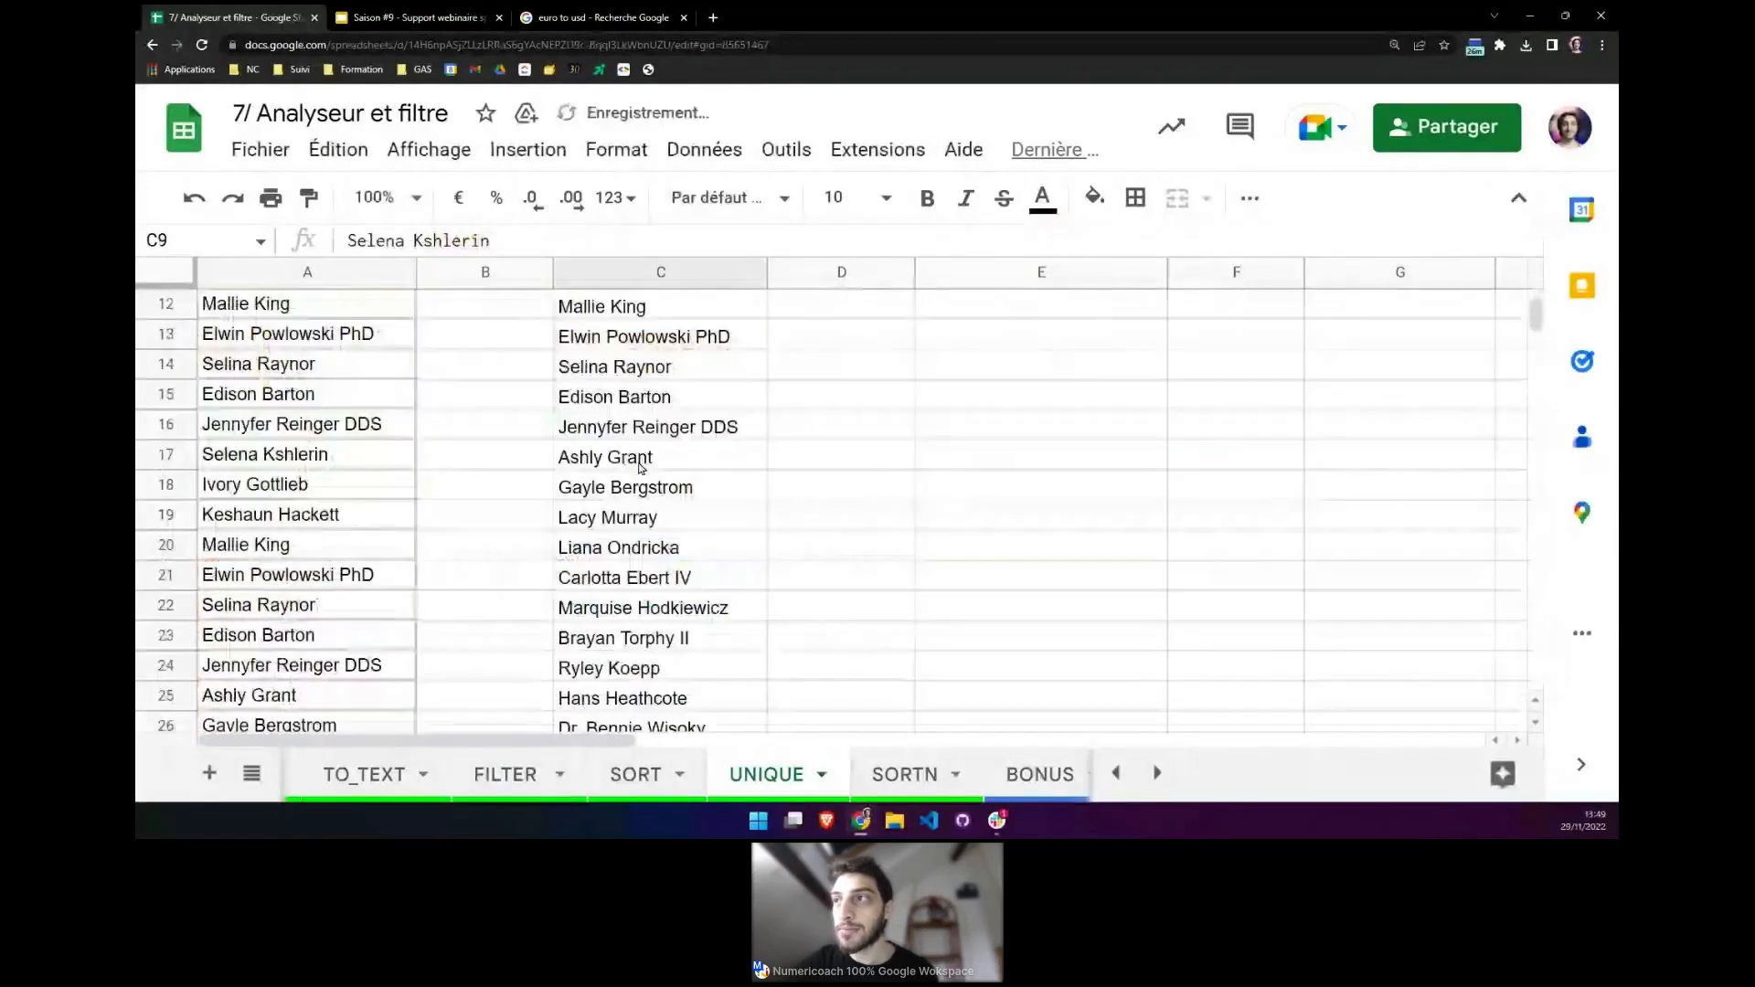
Inspect the deduplicated client list in column C down to its last name and compare its length with the source list in column A.
scroll(642, 469, "down", 2)
scroll(641, 468, "down", 1)
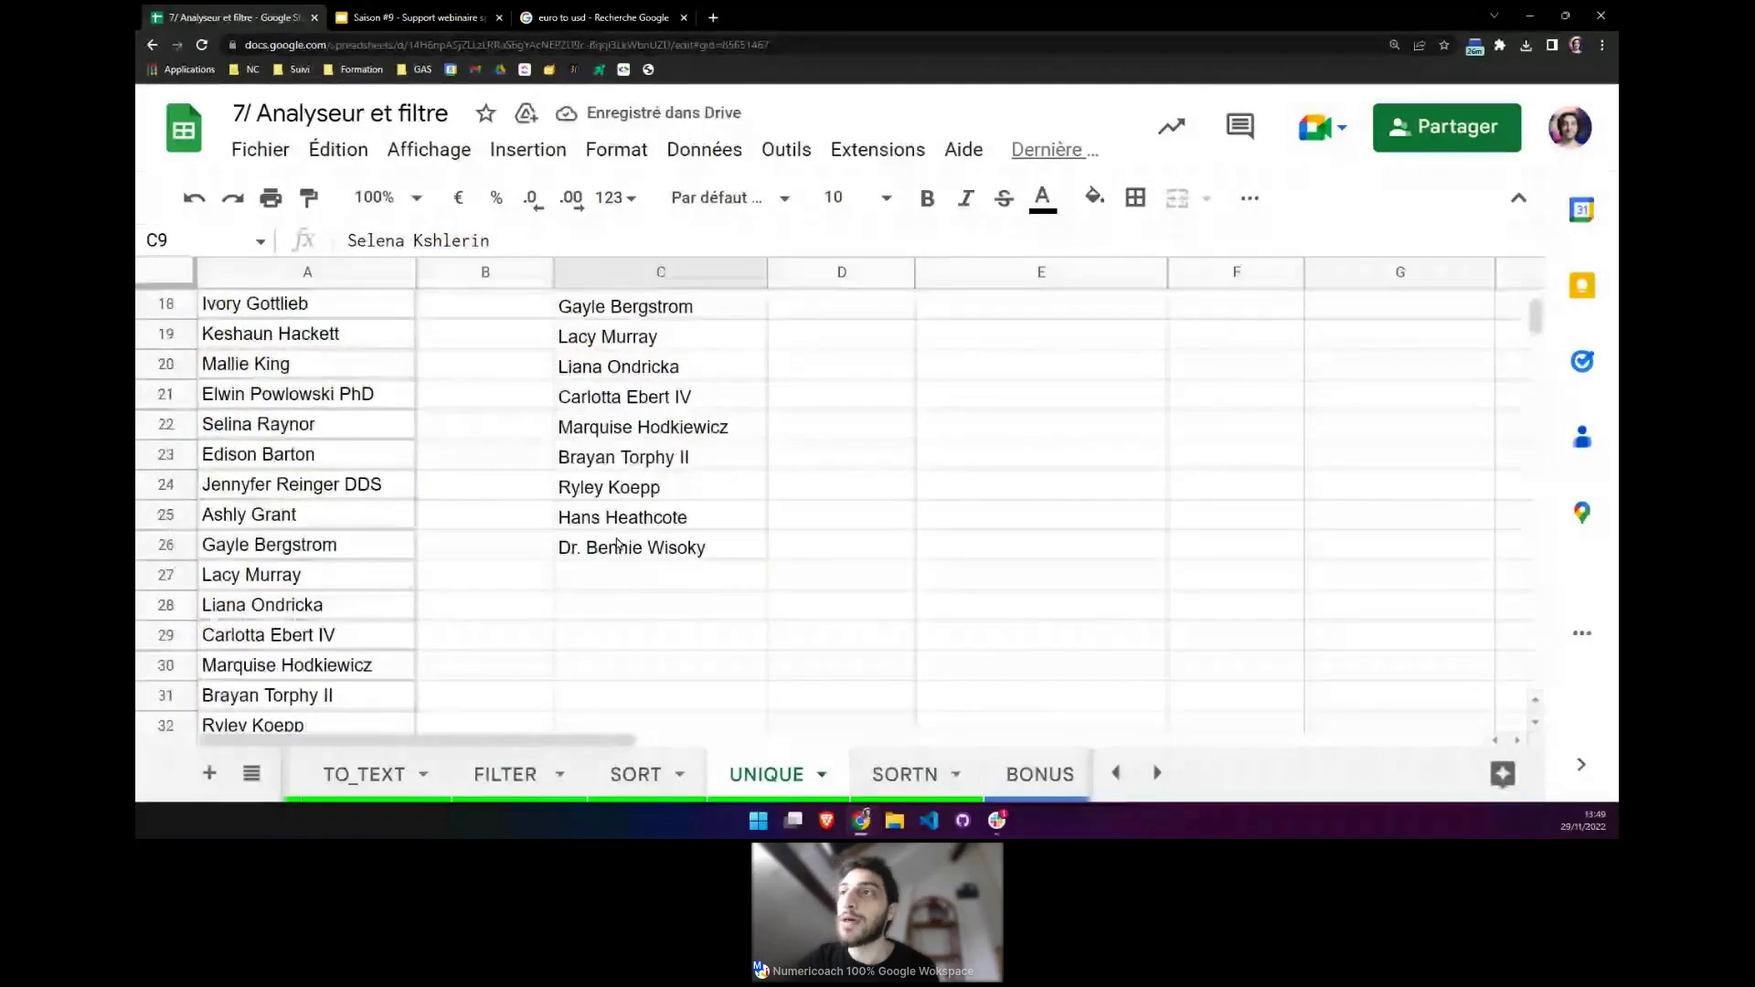
left_click_drag(617, 546, 622, 307)
scroll(625, 400, "up", 5)
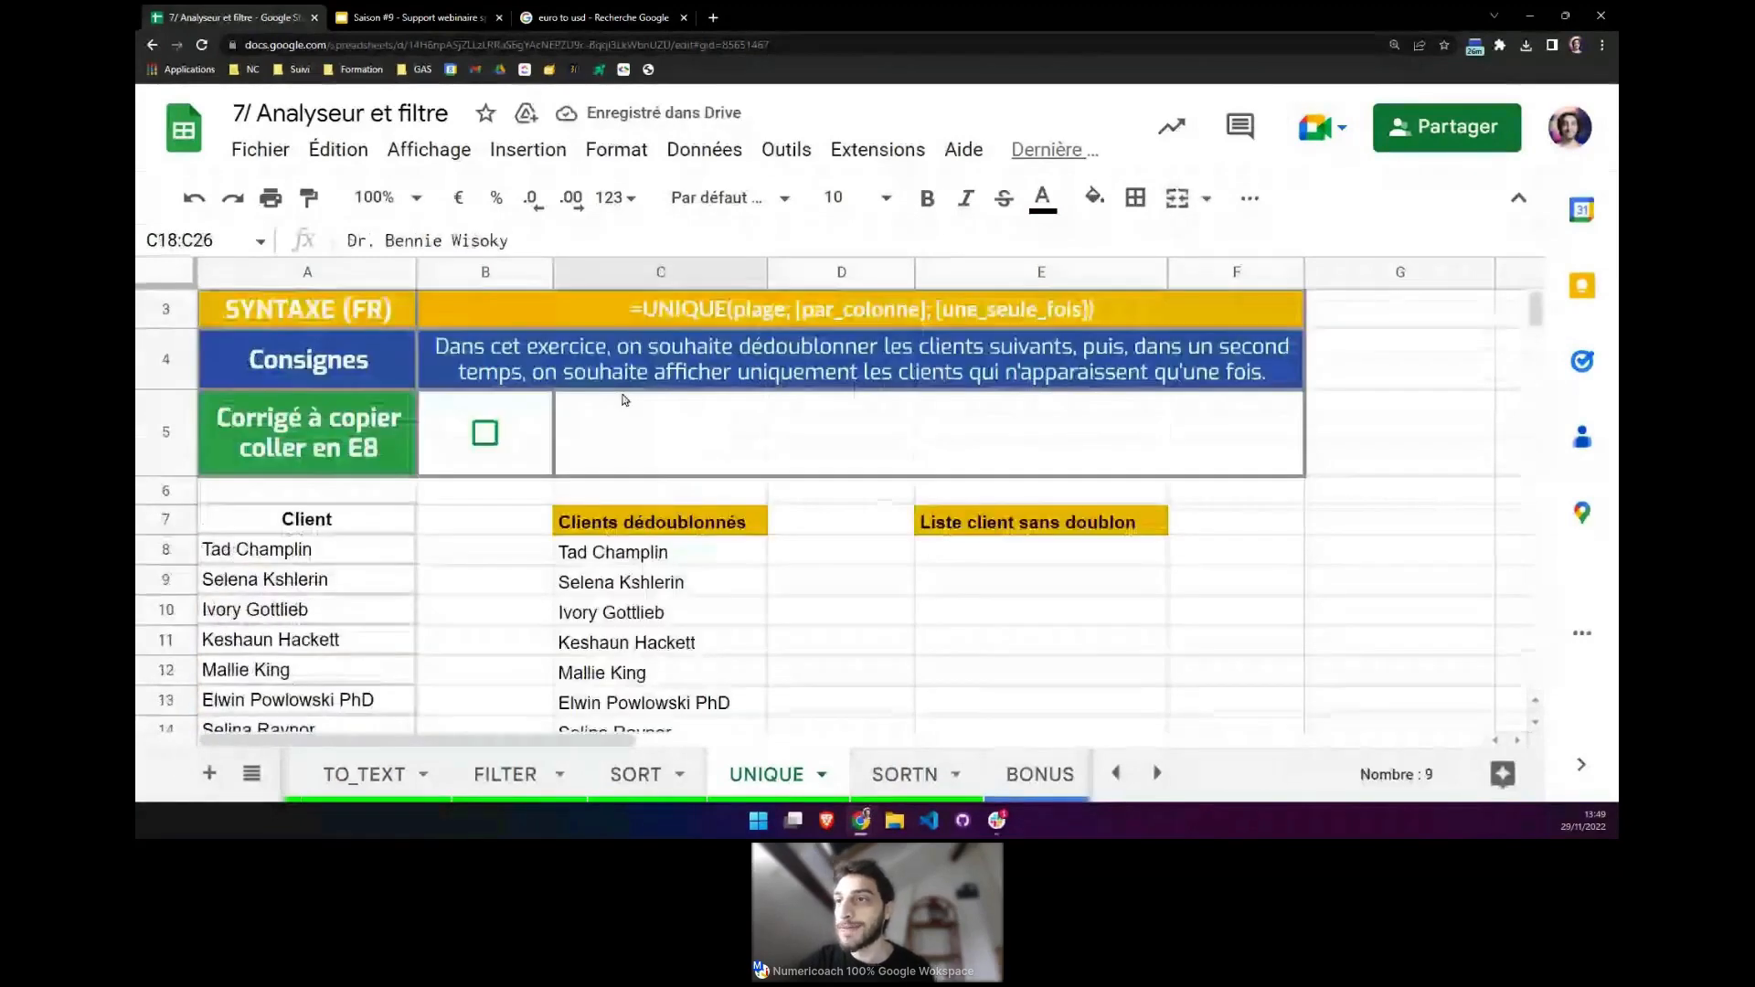
left_click(625, 552)
scroll(628, 568, "down", 10)
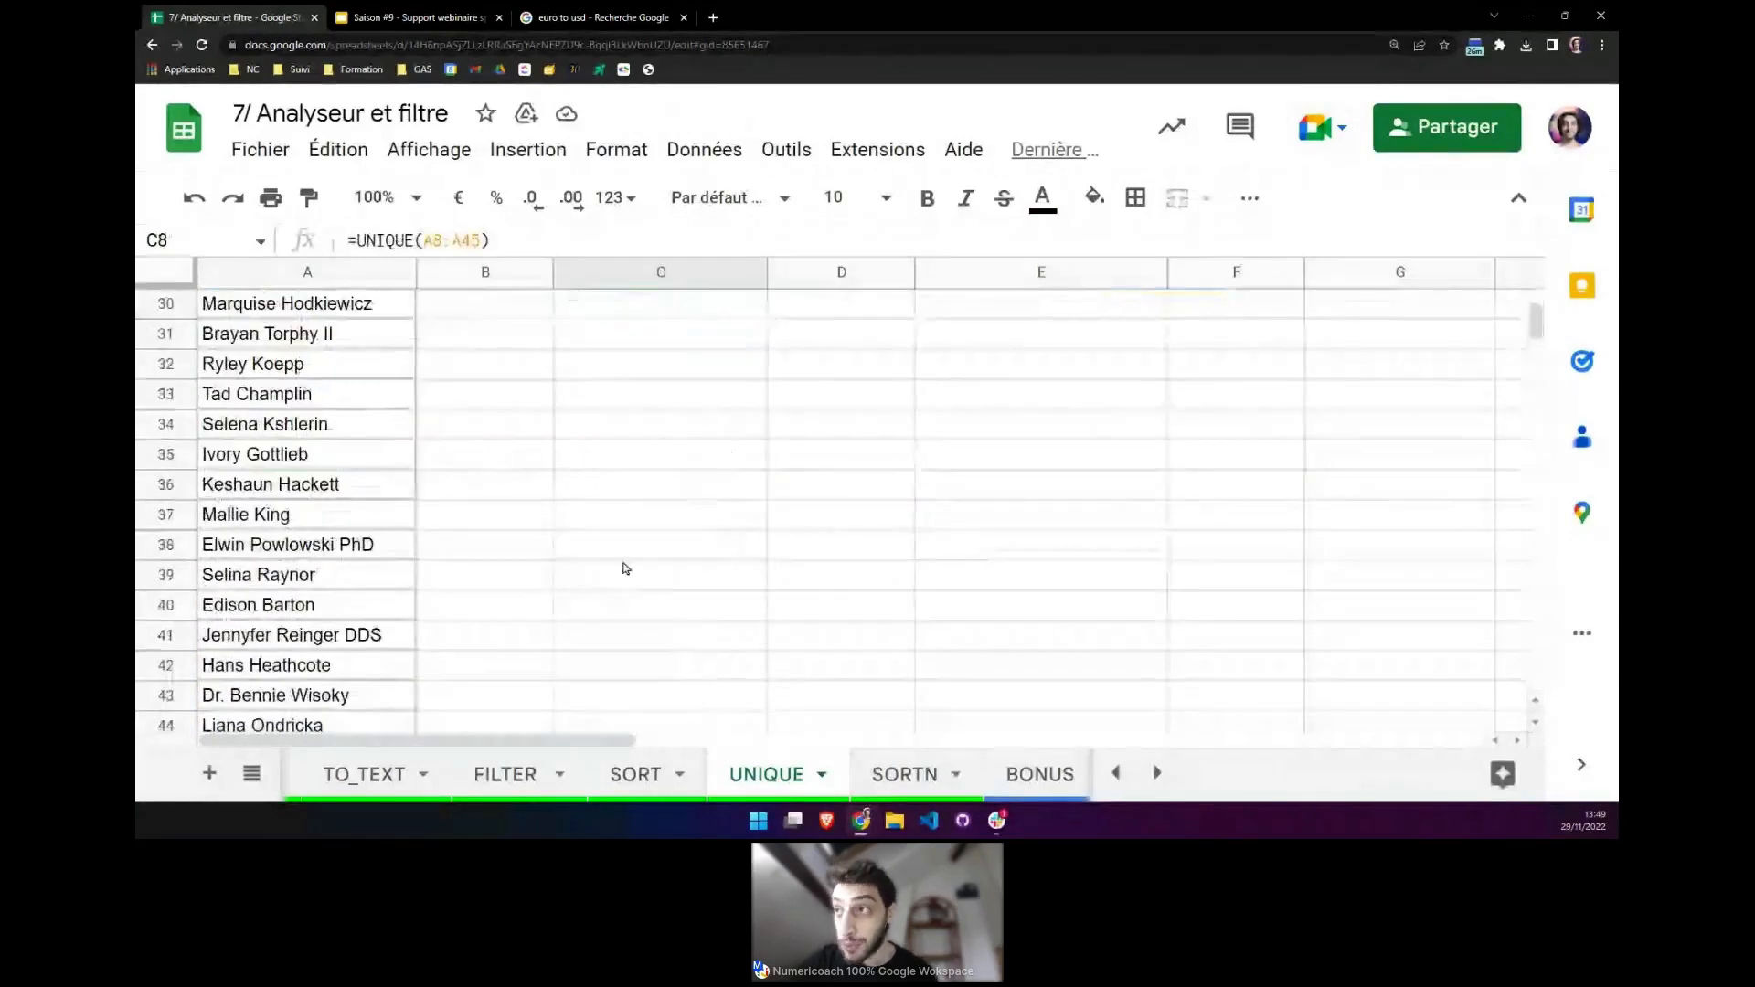
scroll(625, 570, "down", 1)
scroll(625, 570, "up", 8)
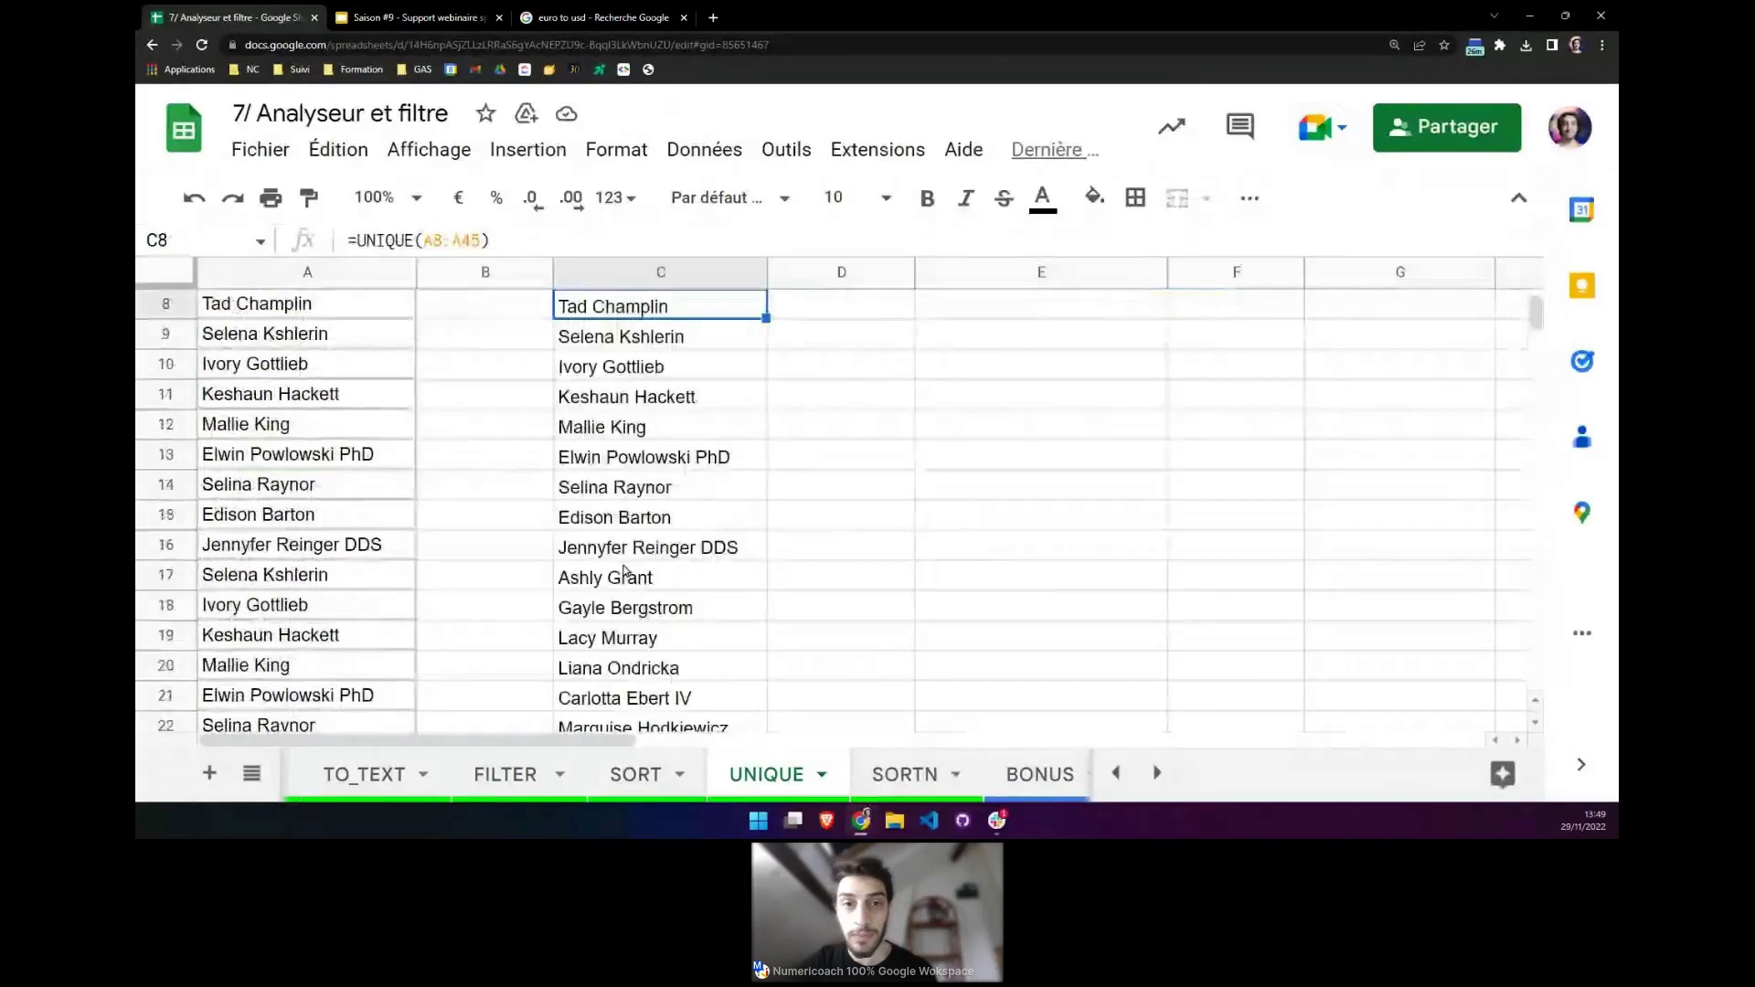
scroll(625, 571, "up", 3)
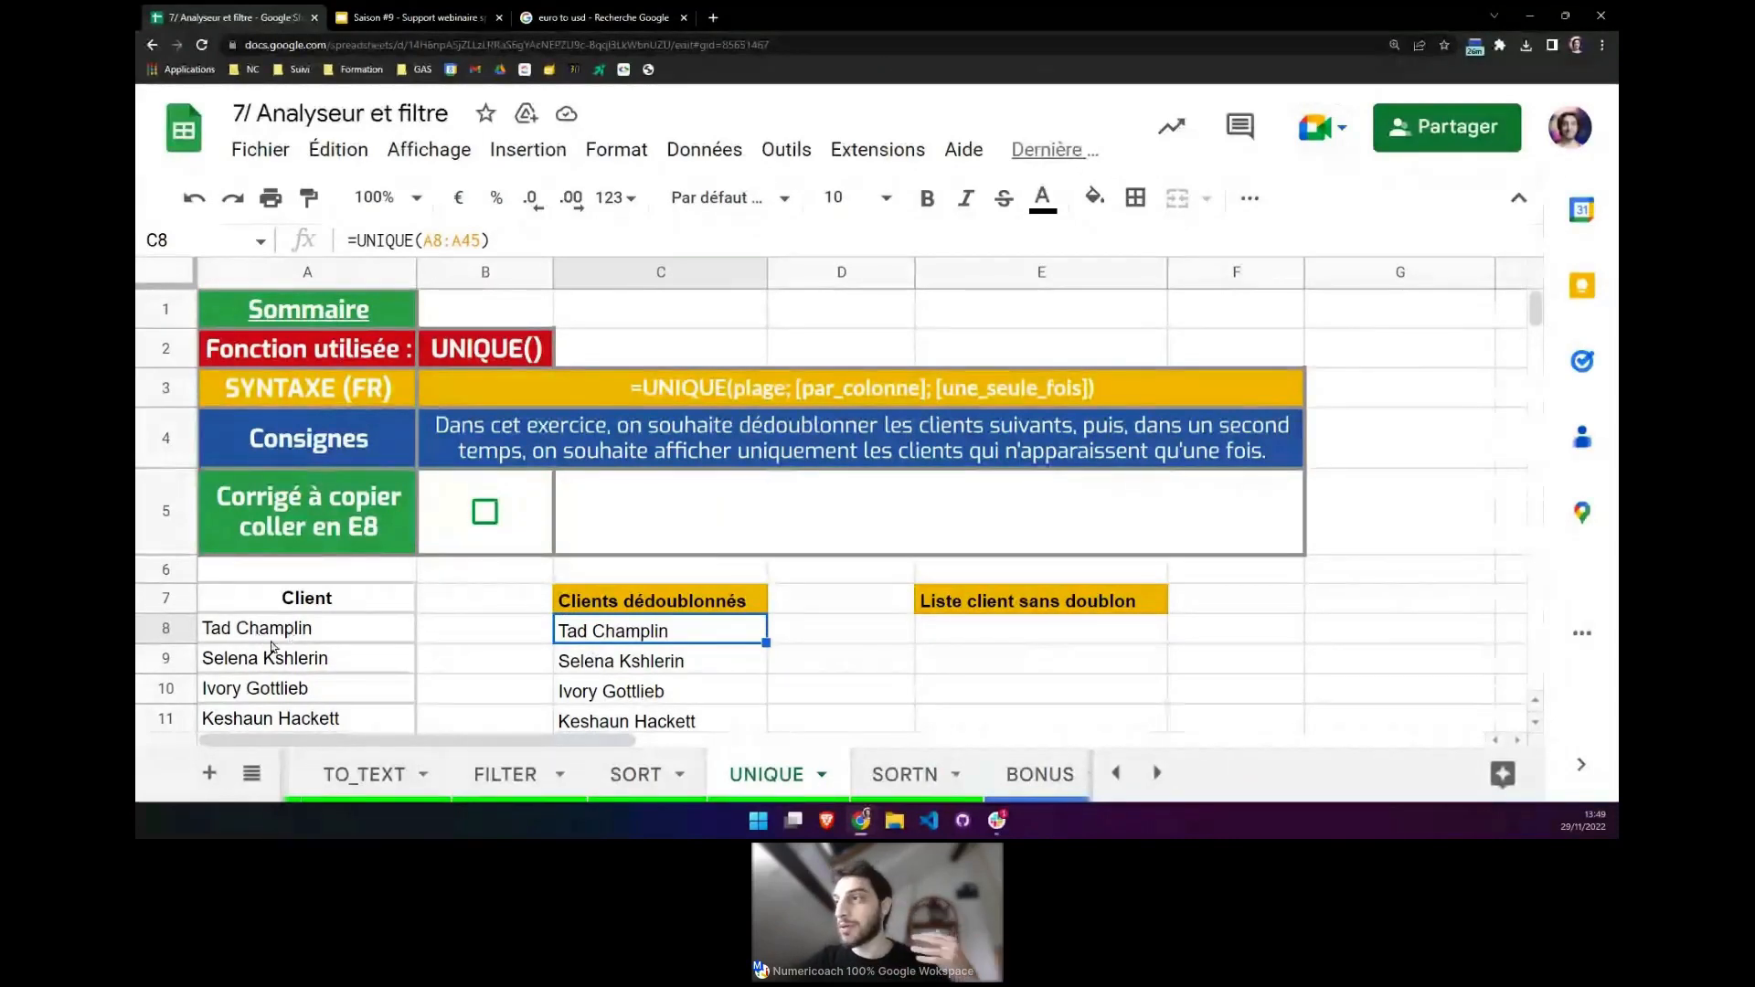
Start a UNIQUE formula in E8, under Liste client sans doublon, with the client list A8:A45 as its range.
left_click(1069, 639)
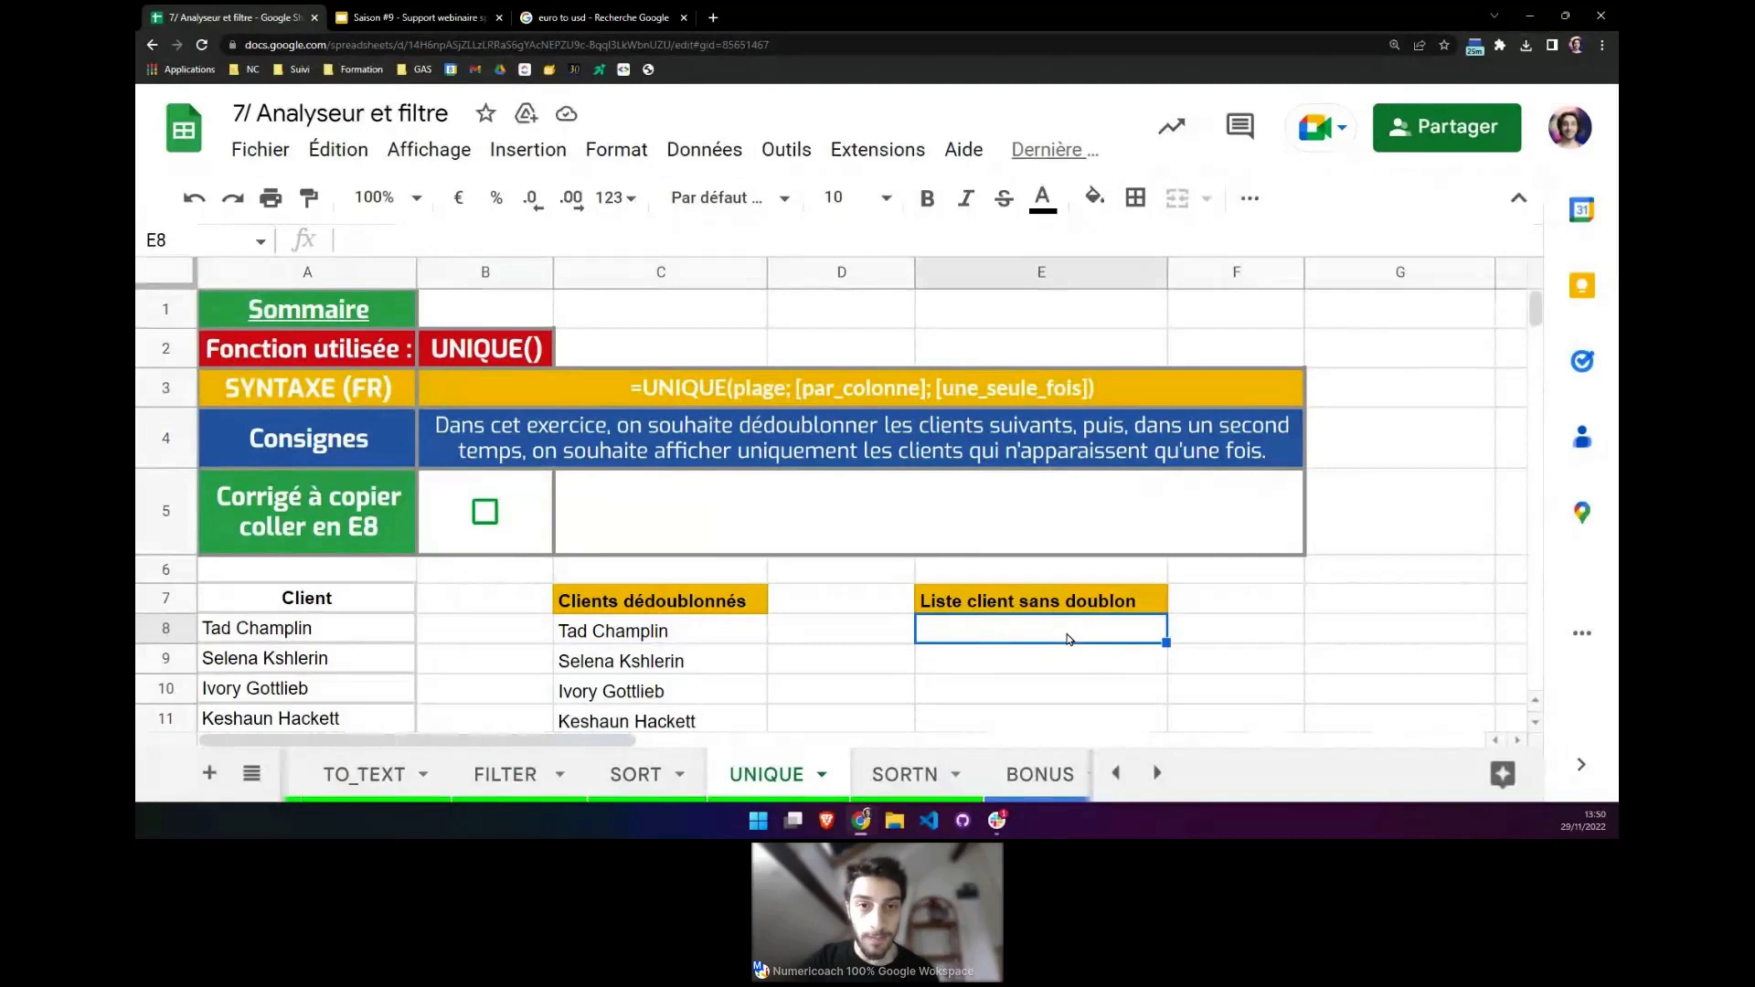
type("=unique")
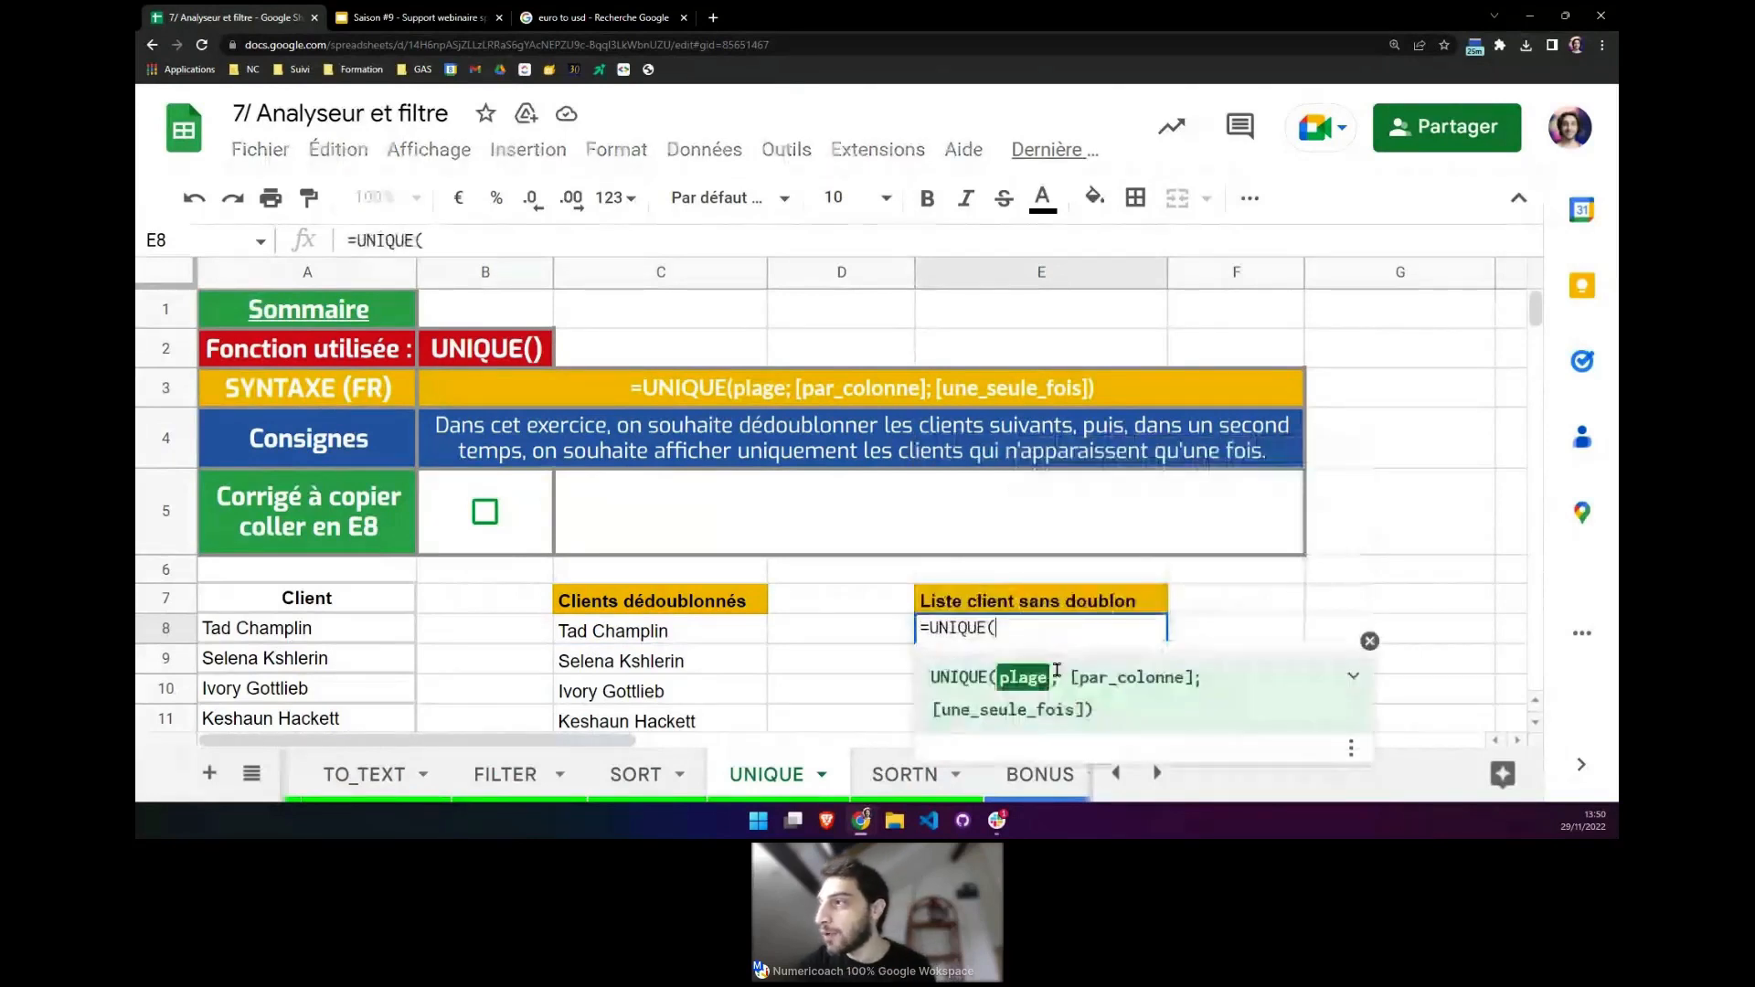
left_click(1056, 677)
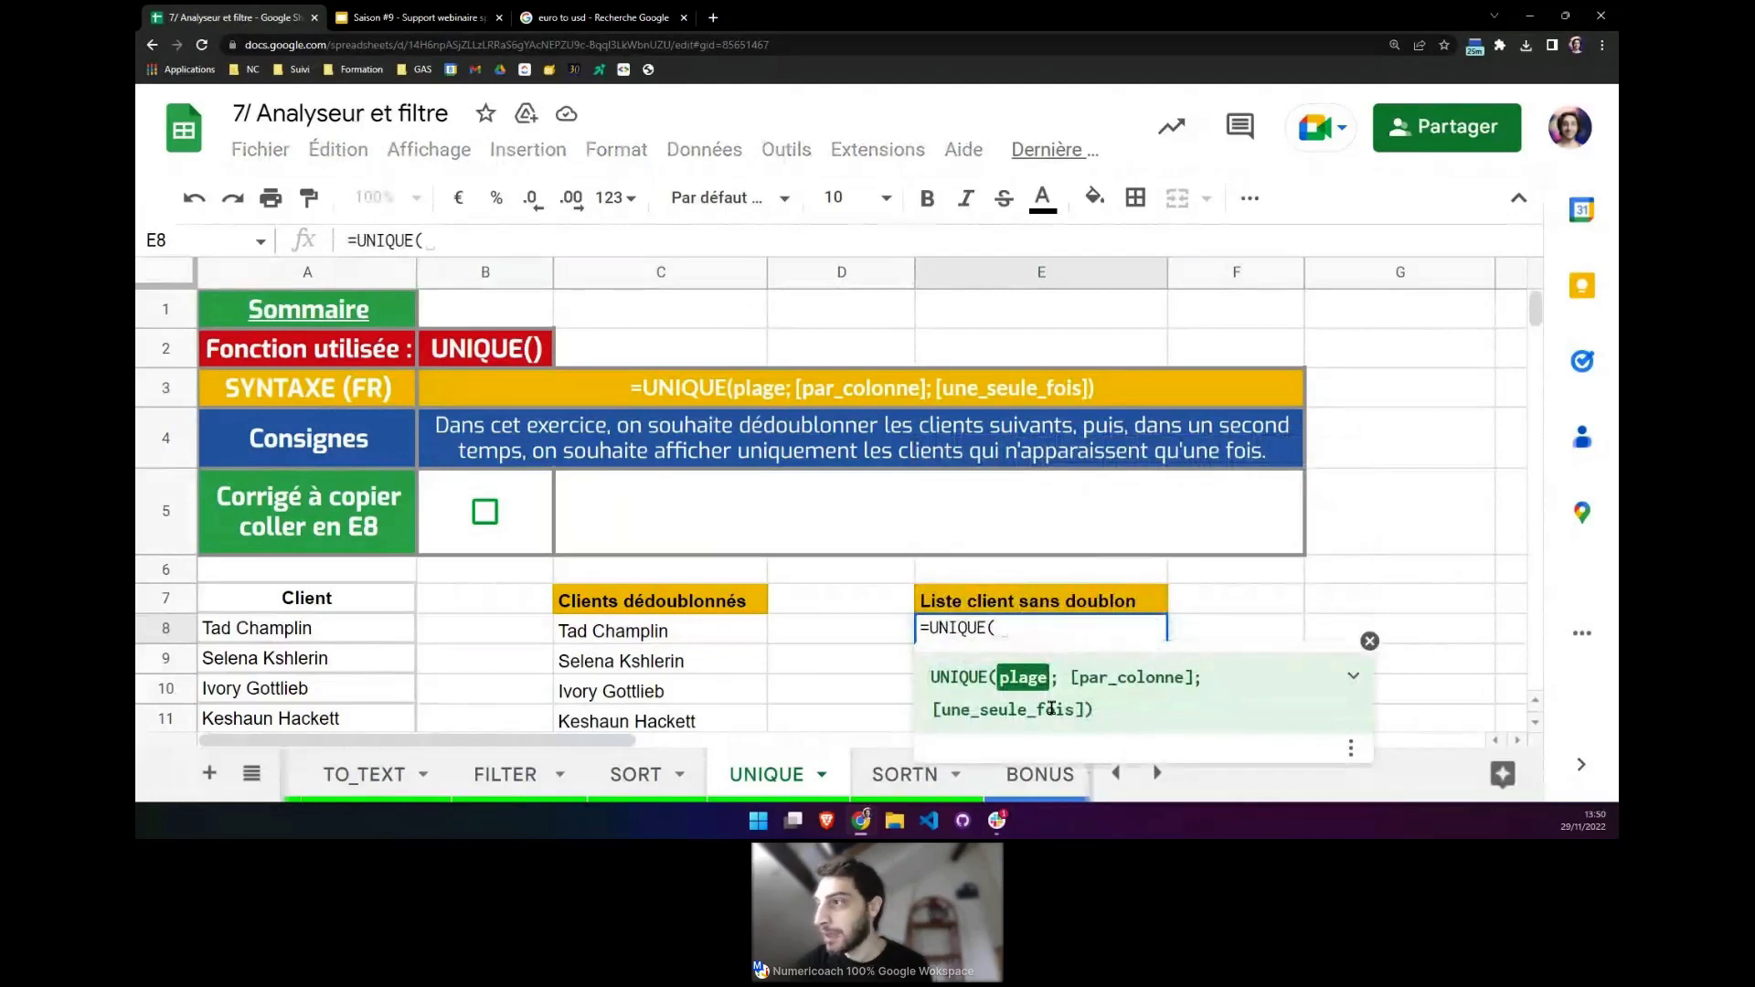
left_click(245, 637)
key("ctrl+shift+Down")
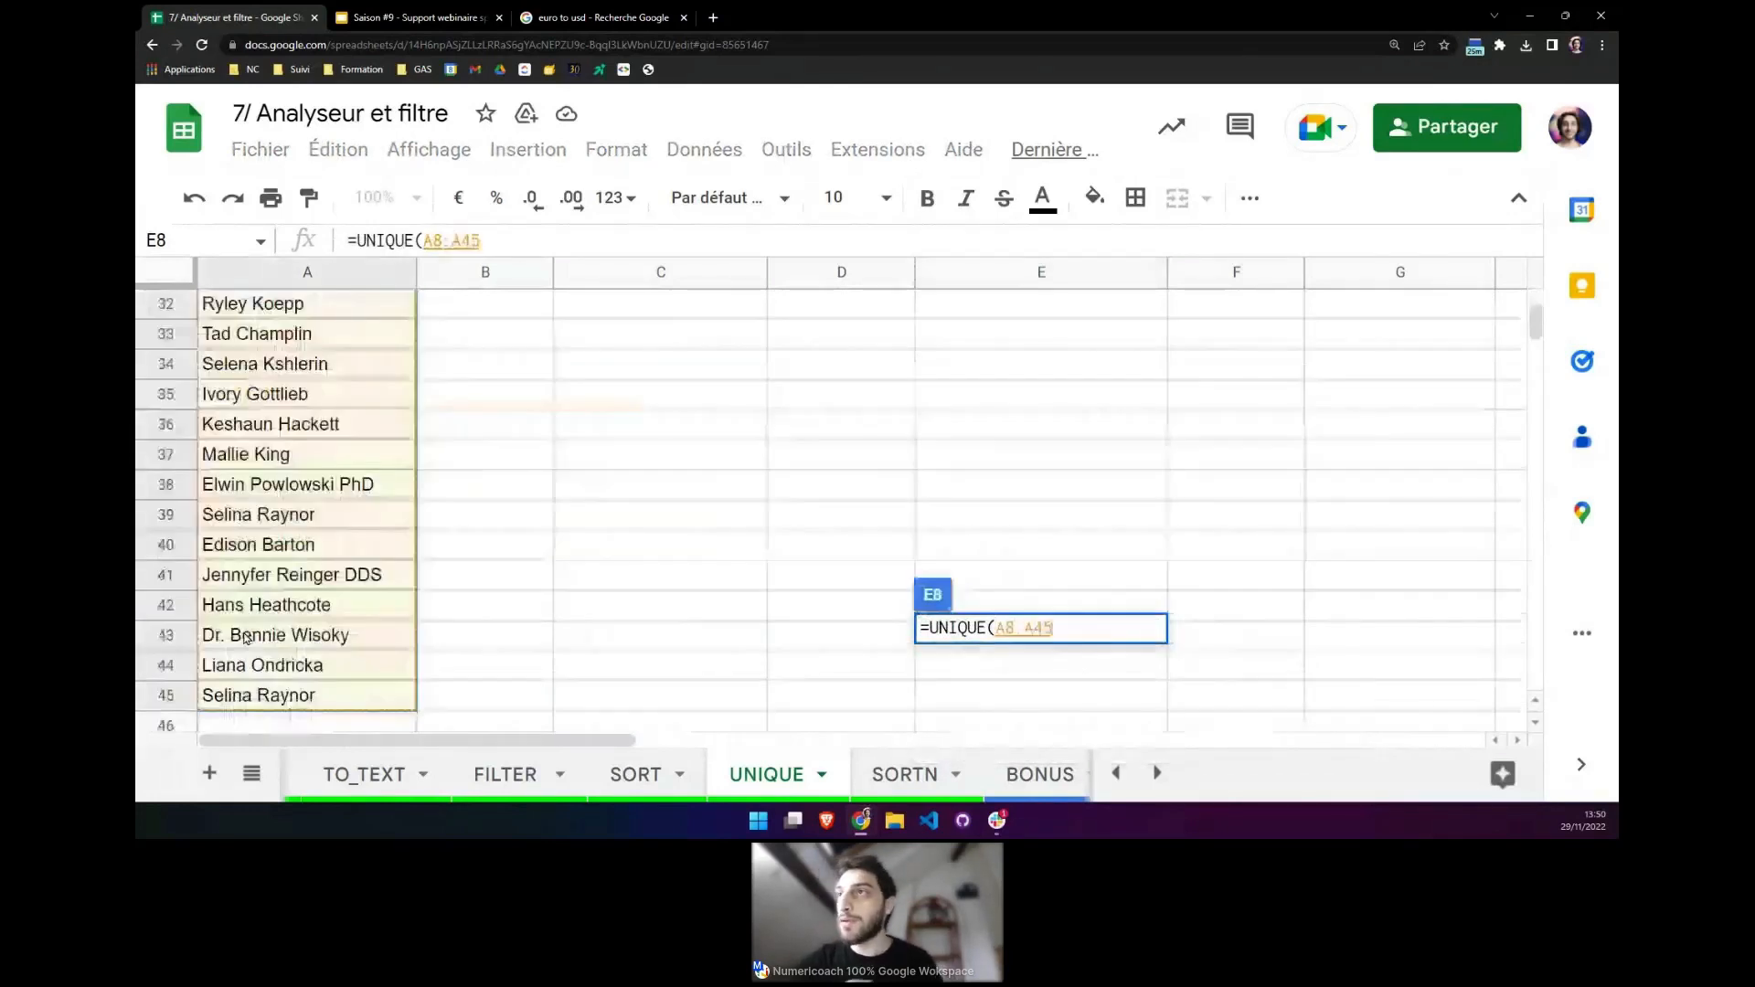
scroll(1097, 603, "up", 10)
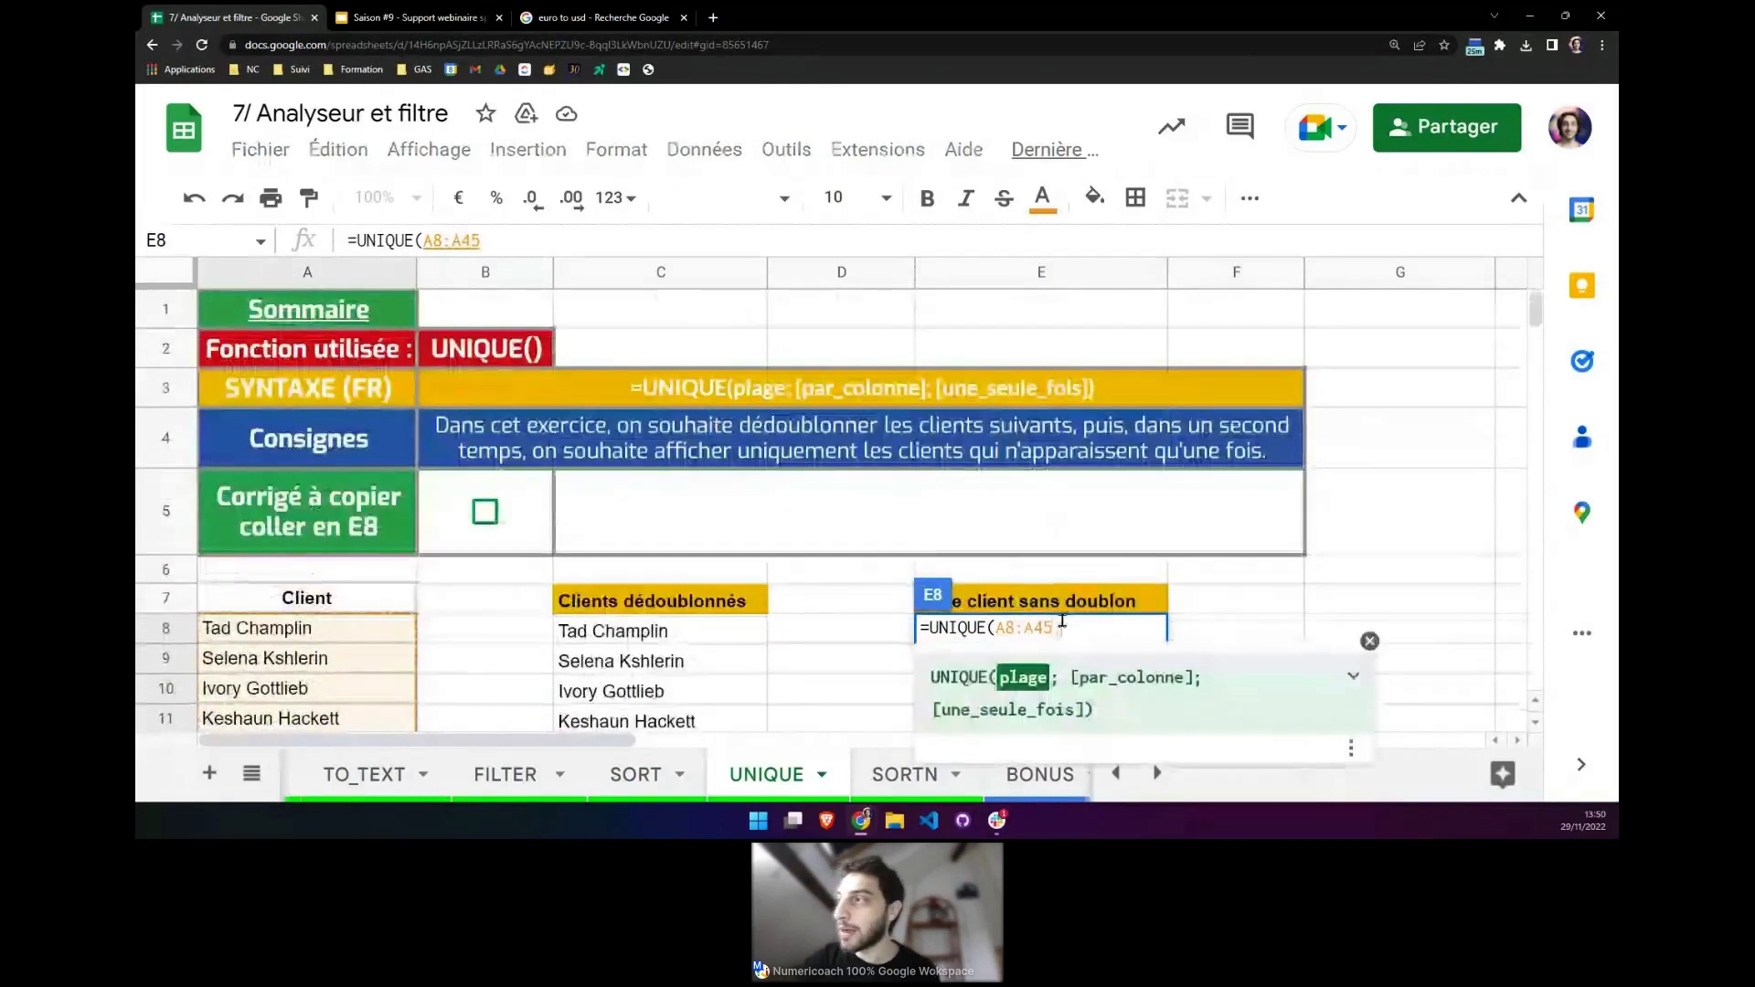
type(";")
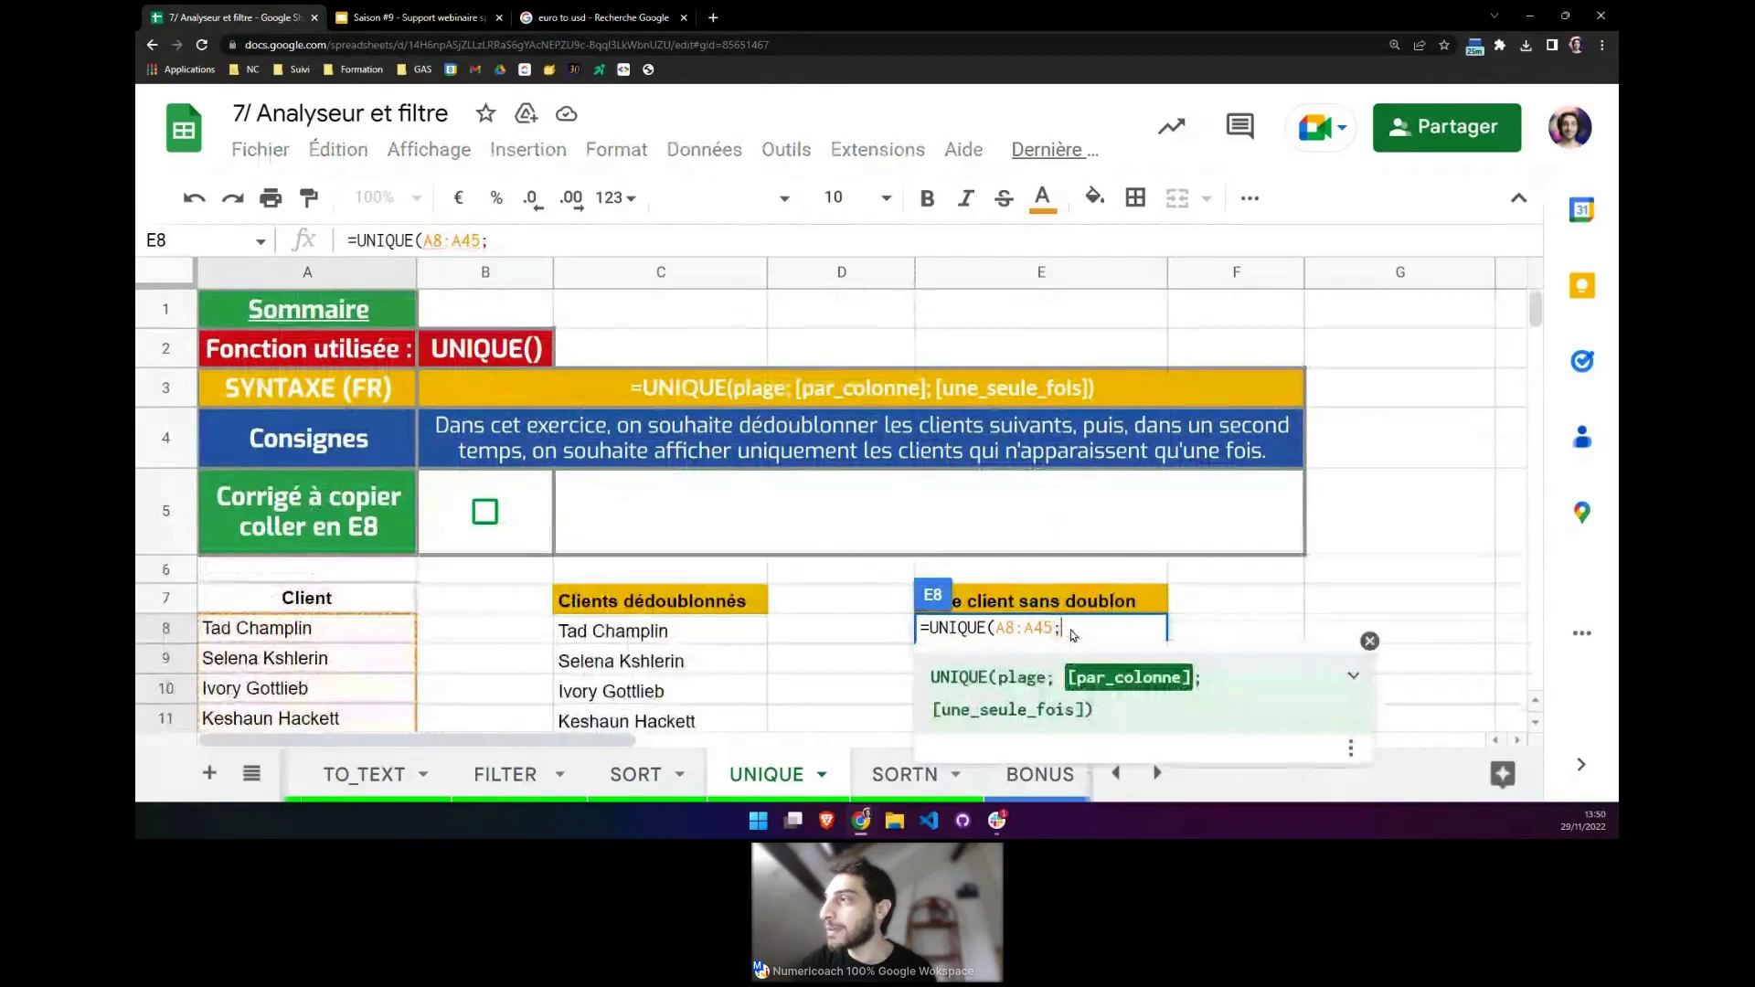
Read the function help on the par_colonne argument and set that argument to 0 in the E8 formula.
left_click(1262, 668)
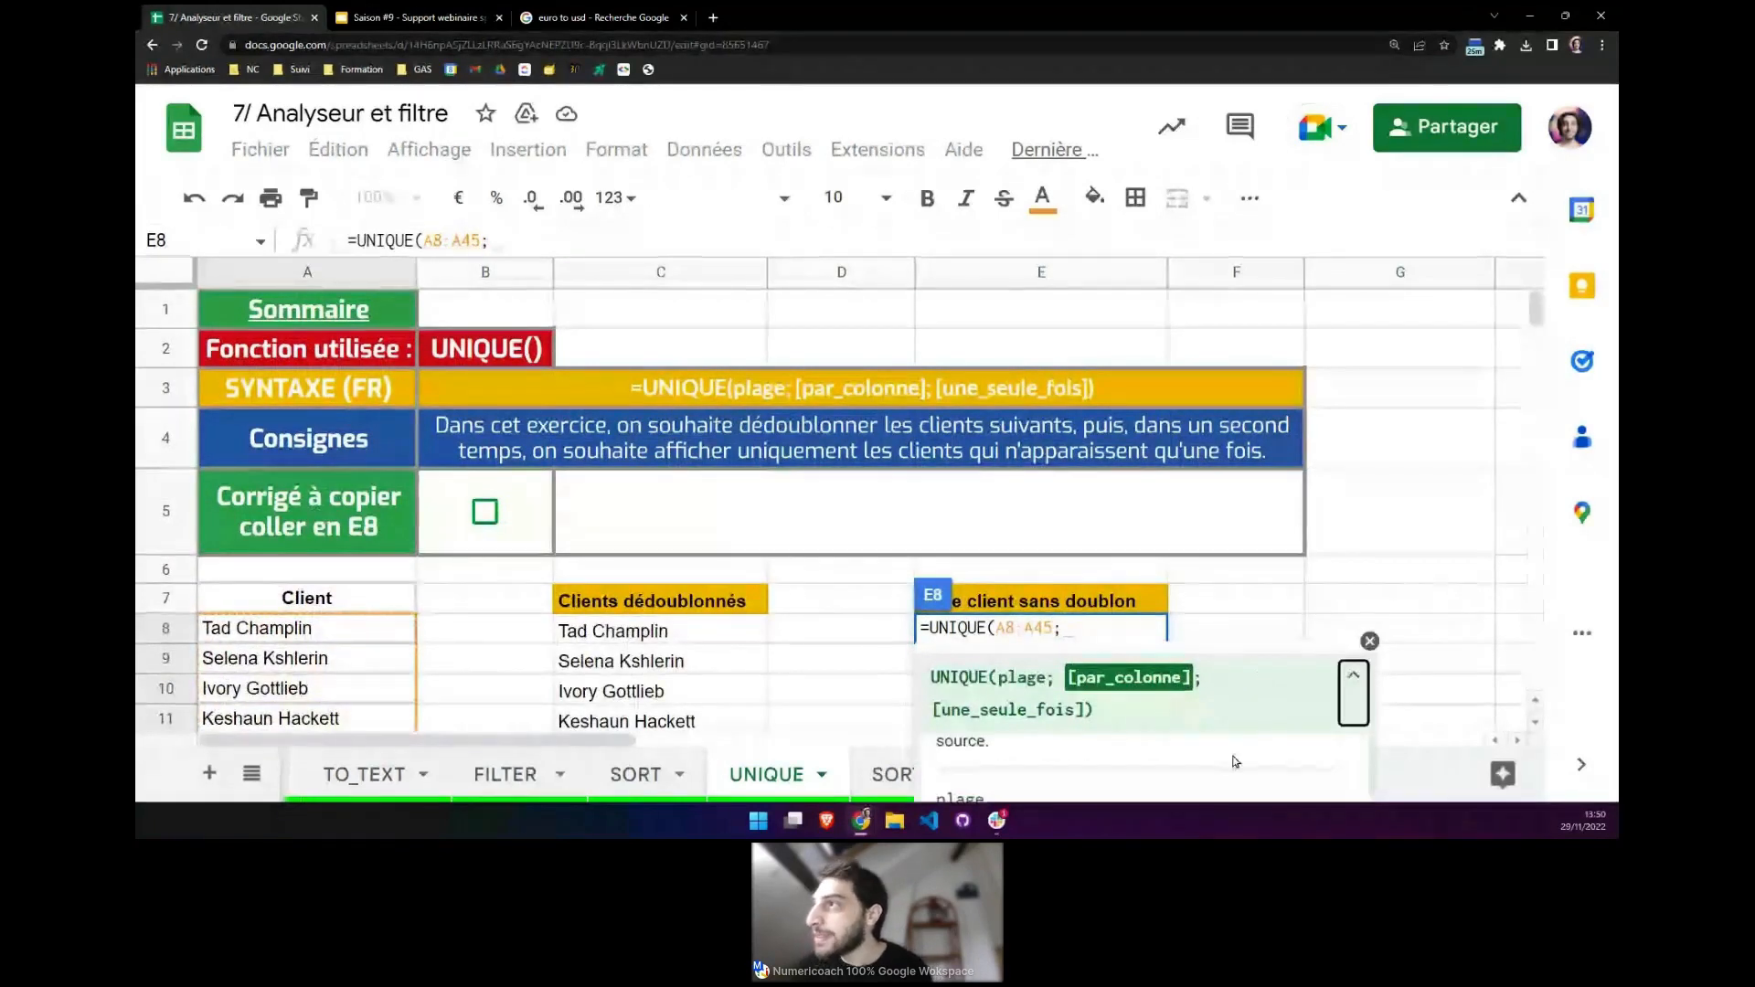
left_click(1040, 638)
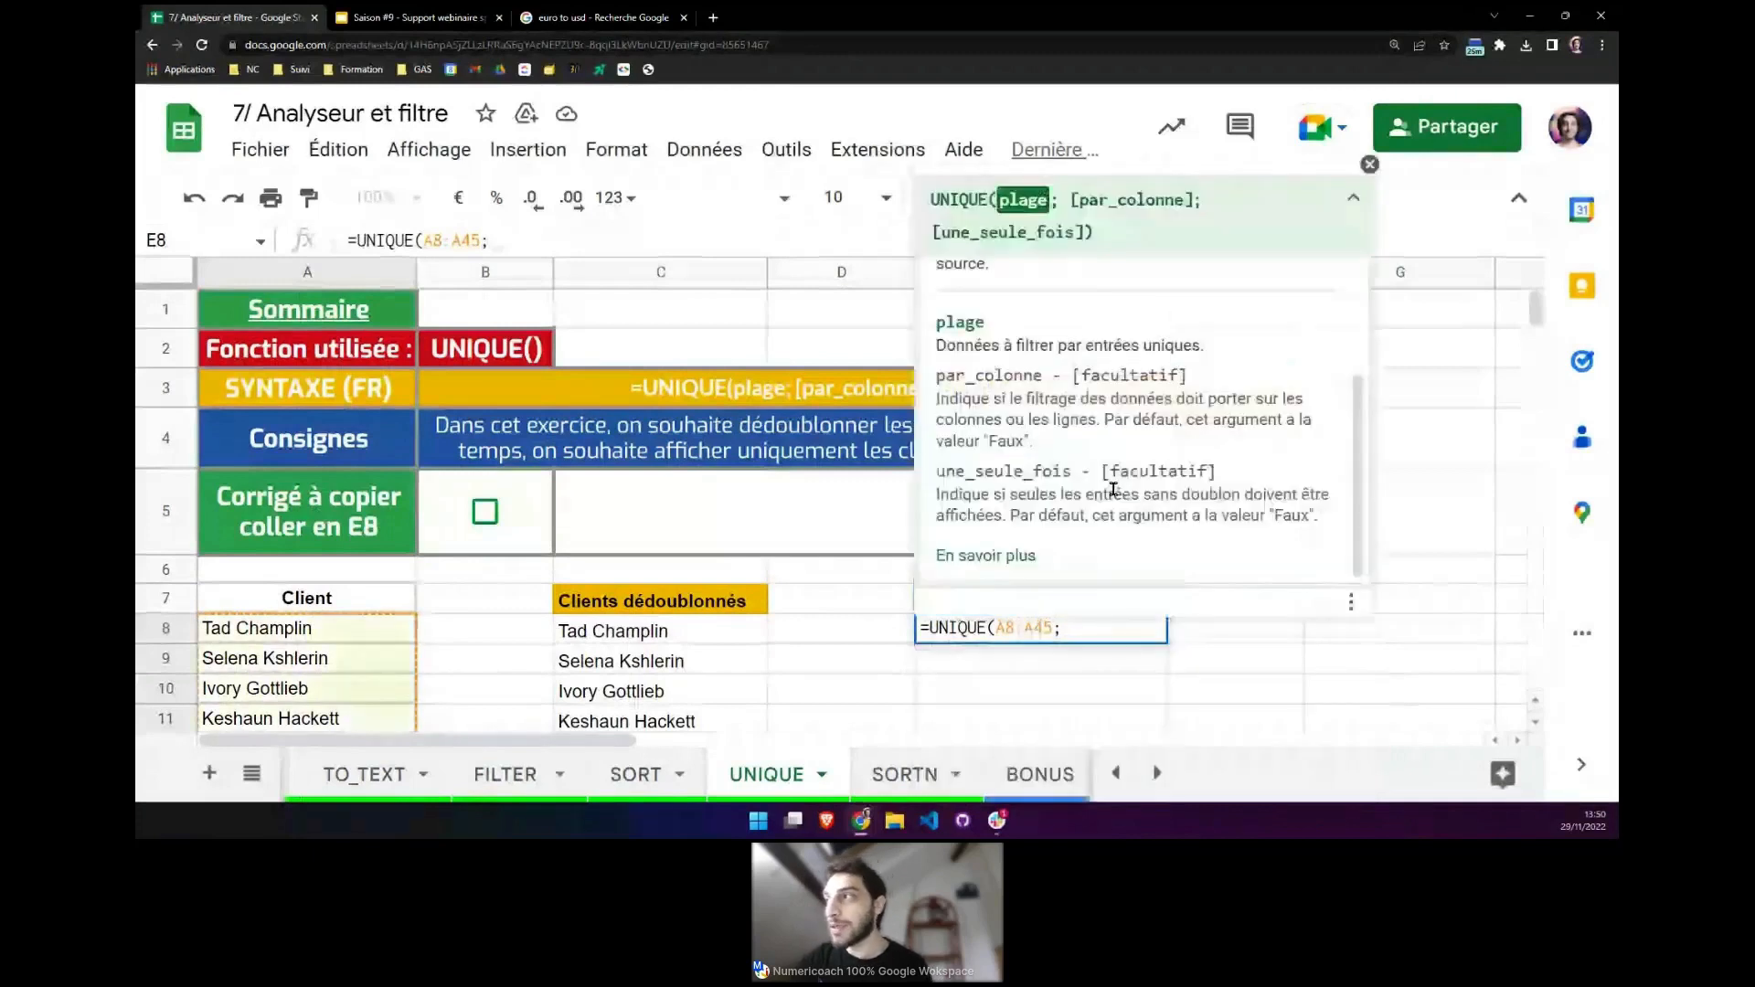
scroll(993, 393, "up", 1)
left_click_drag(1139, 394, 1167, 418)
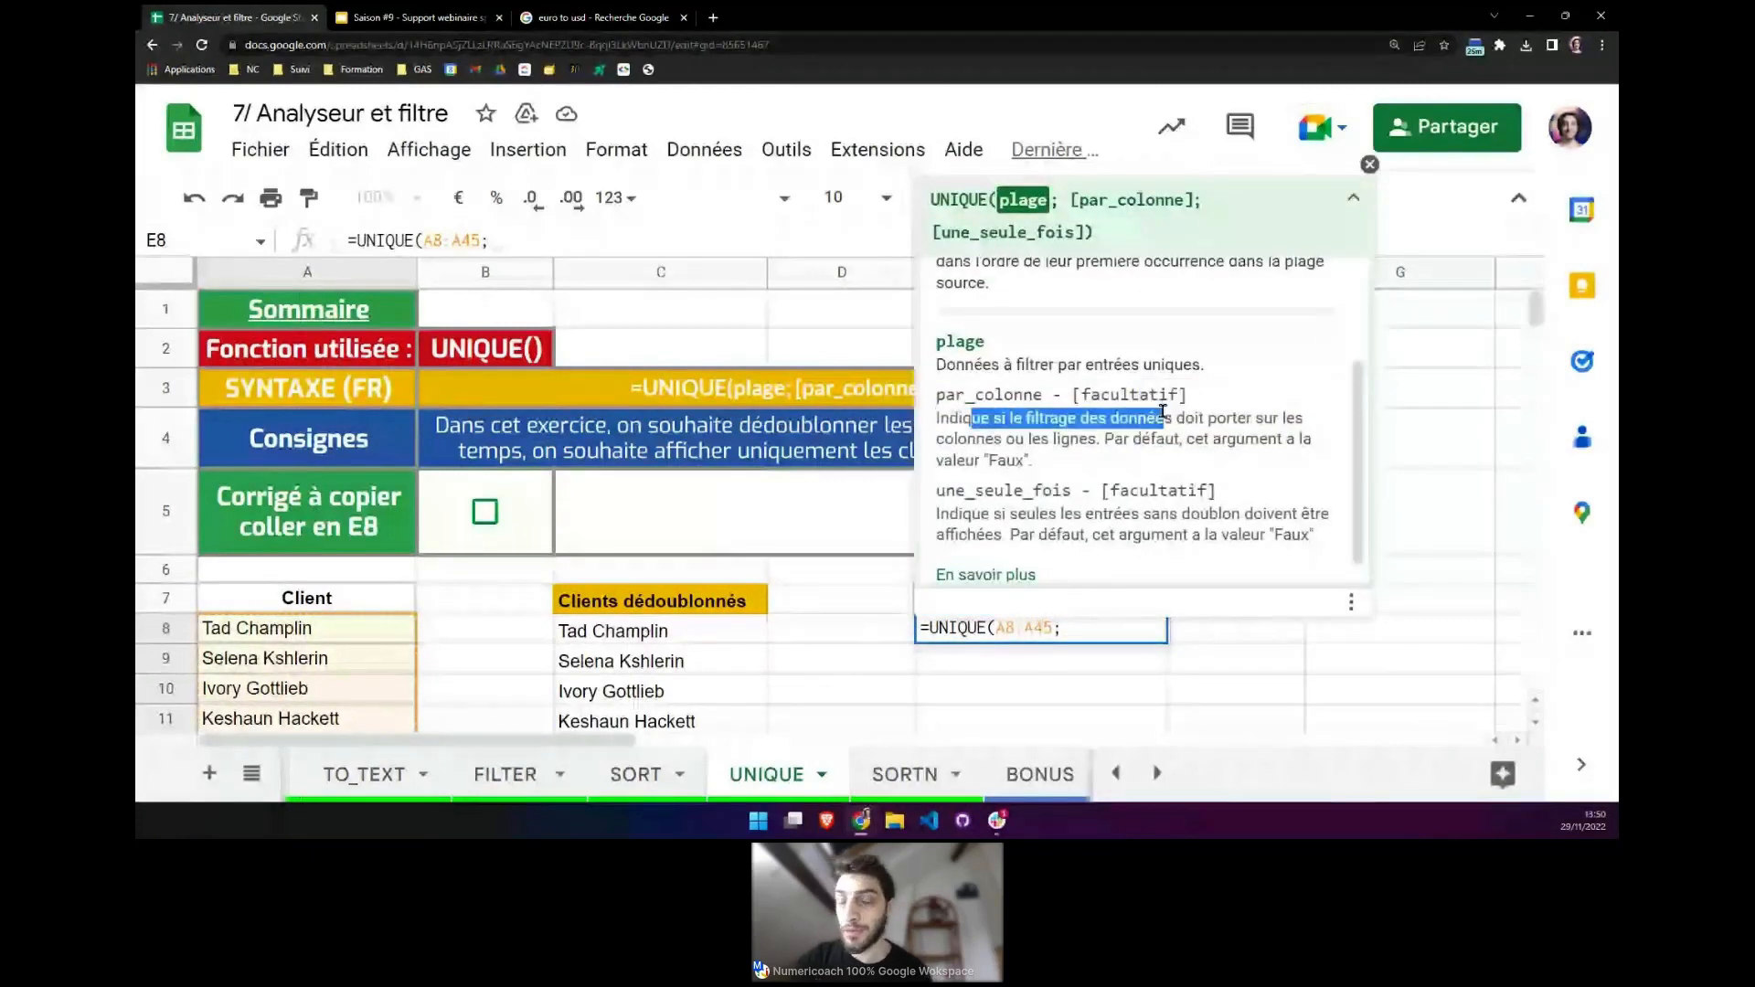
left_click(1217, 463)
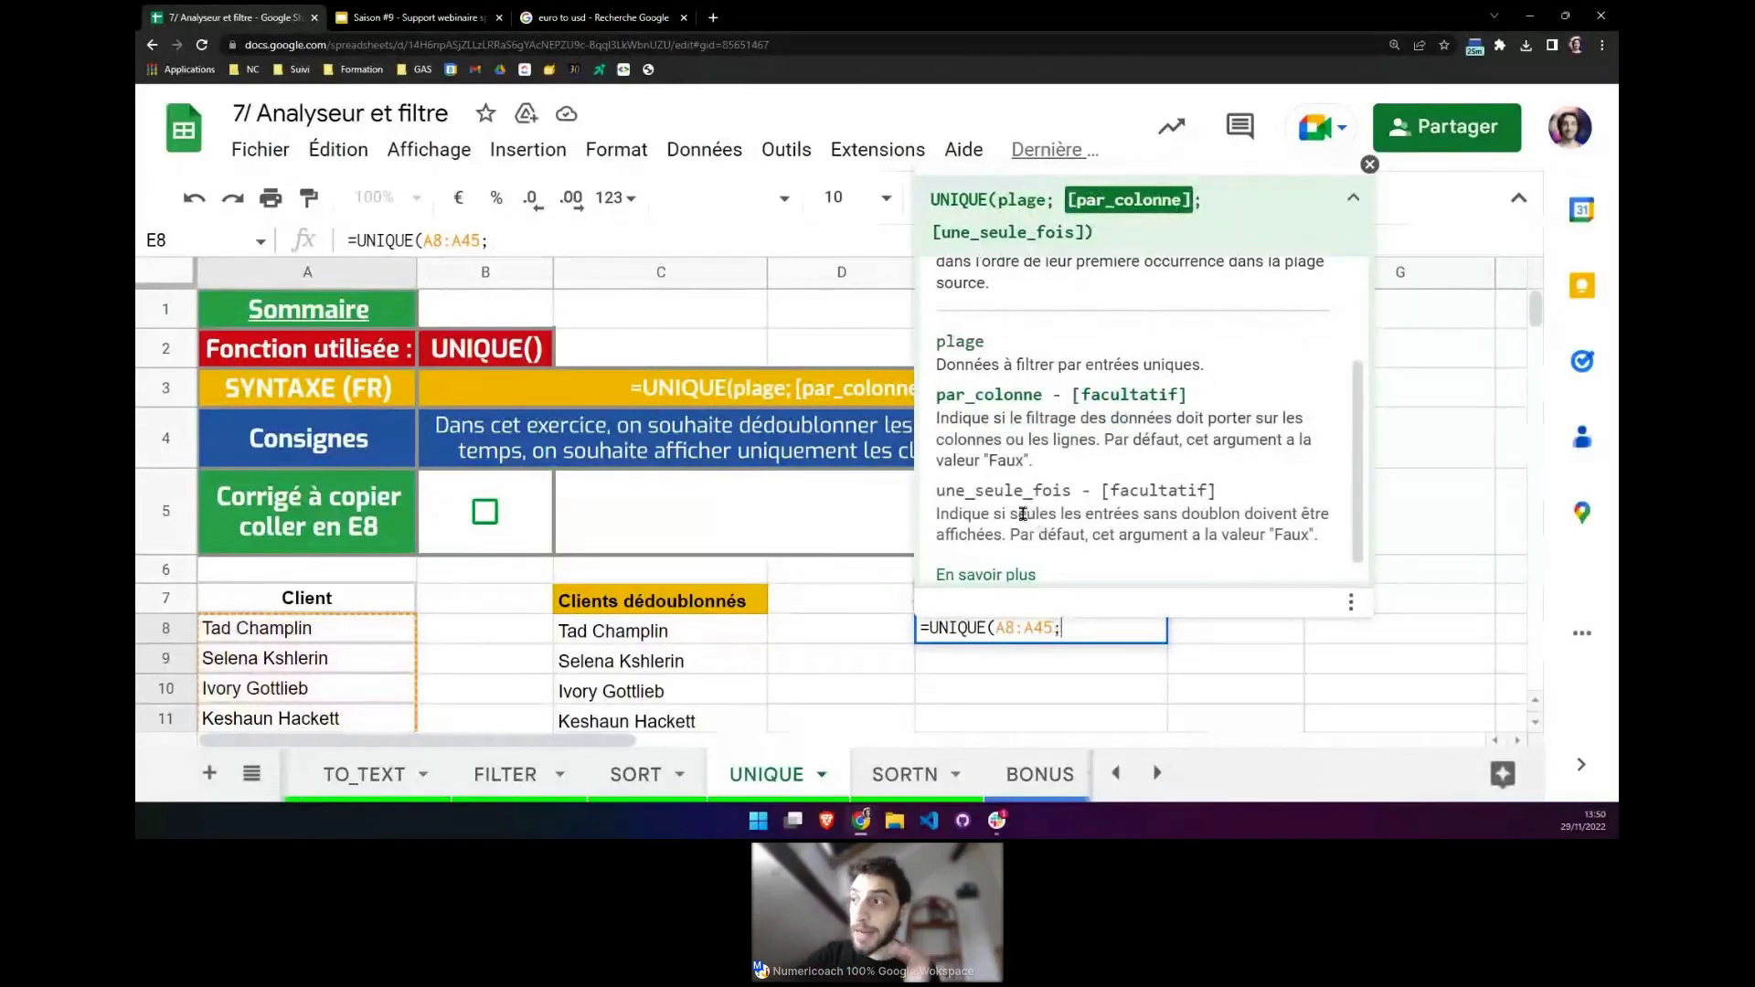
type("0")
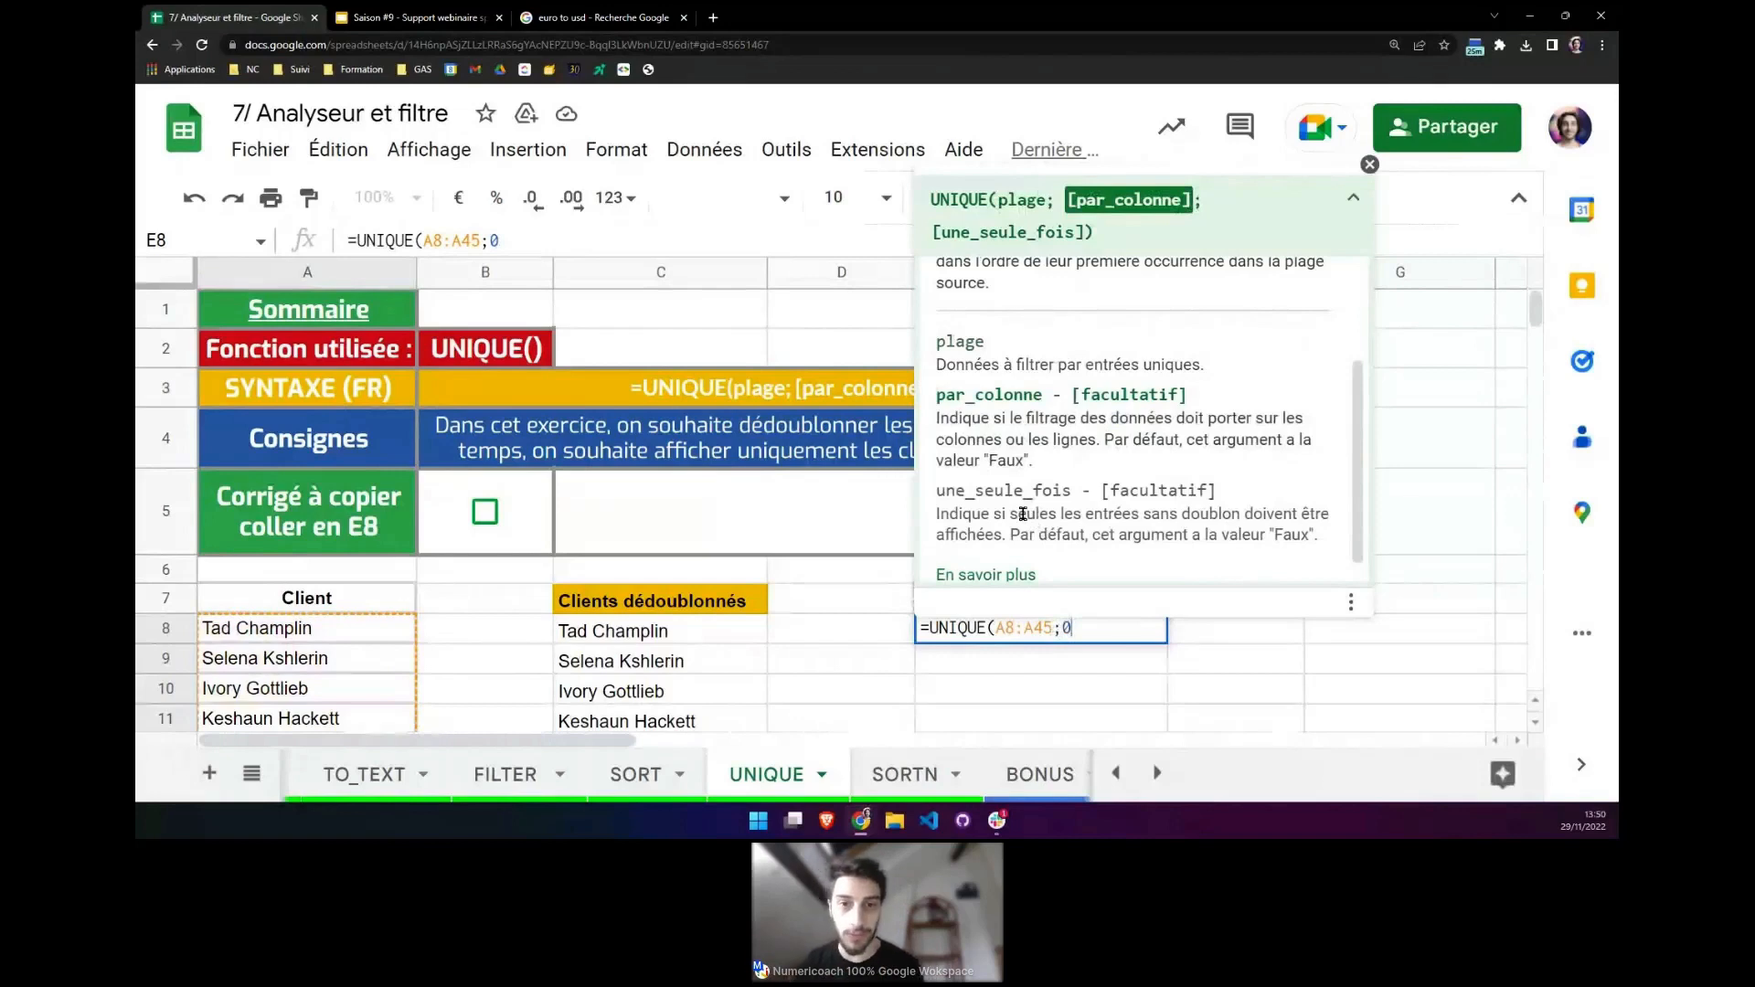
type(";")
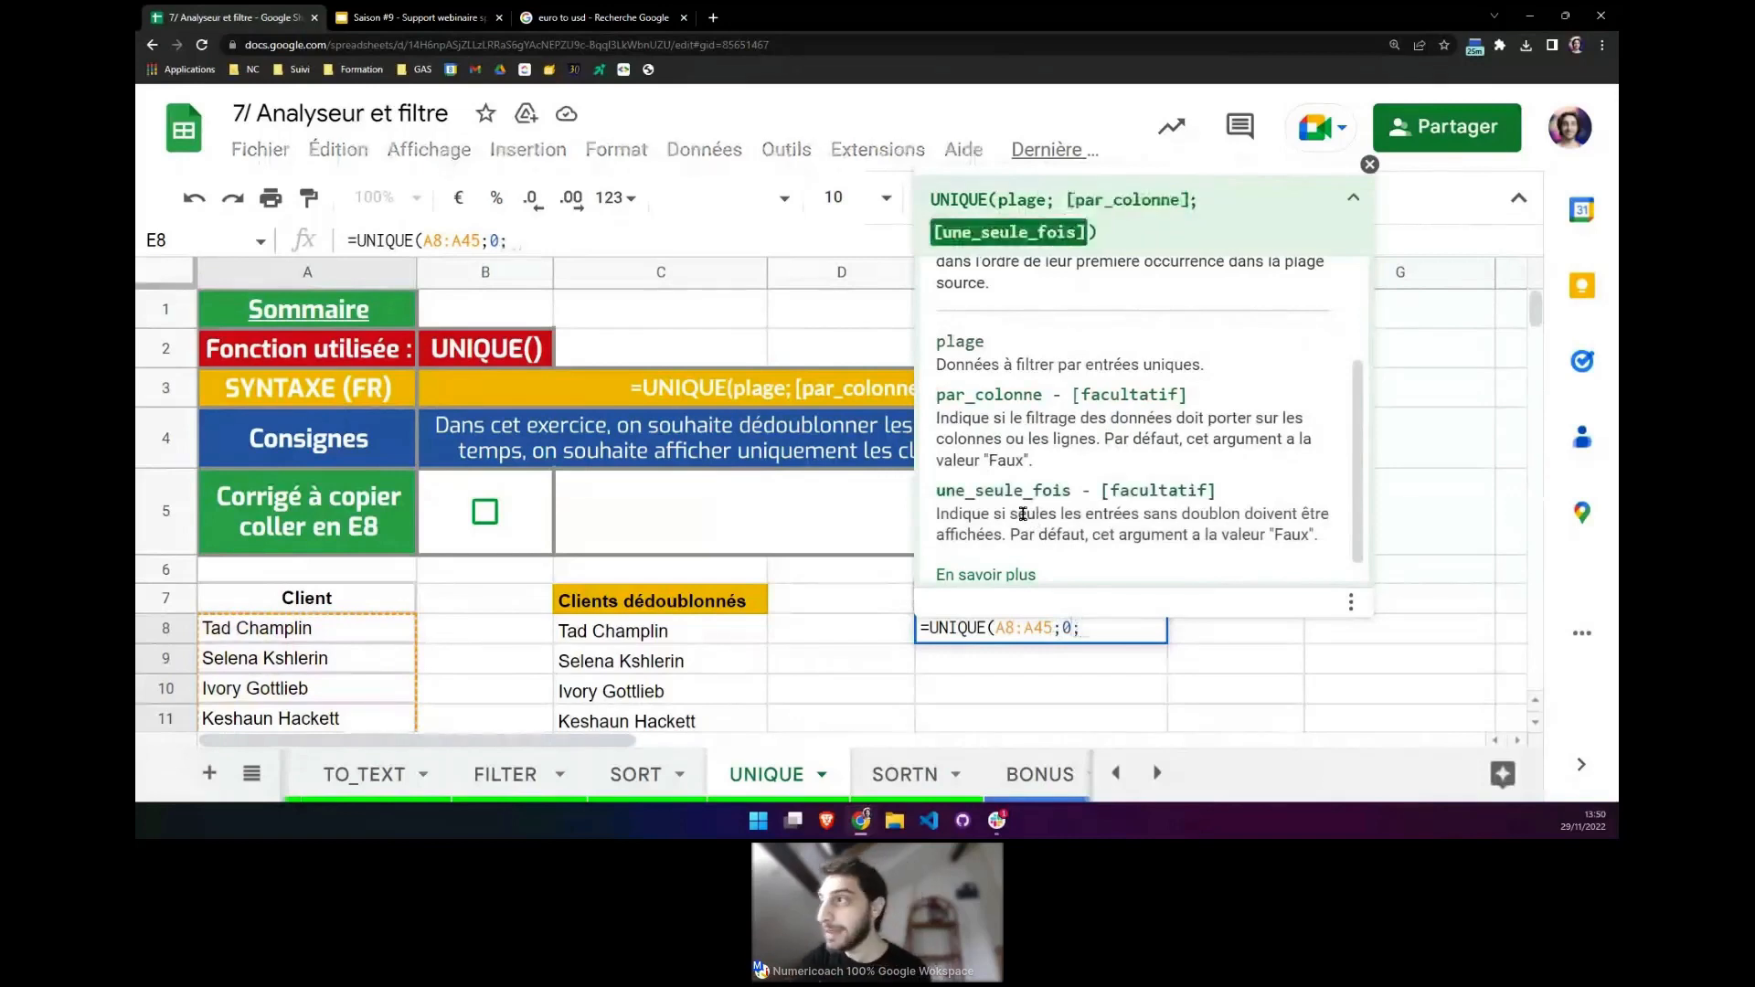
Check the help for une_seule_fois, set that argument to 1 and enter =UNIQUE(A8:A45;0;1) in E8.
left_click_drag(956, 494, 1052, 494)
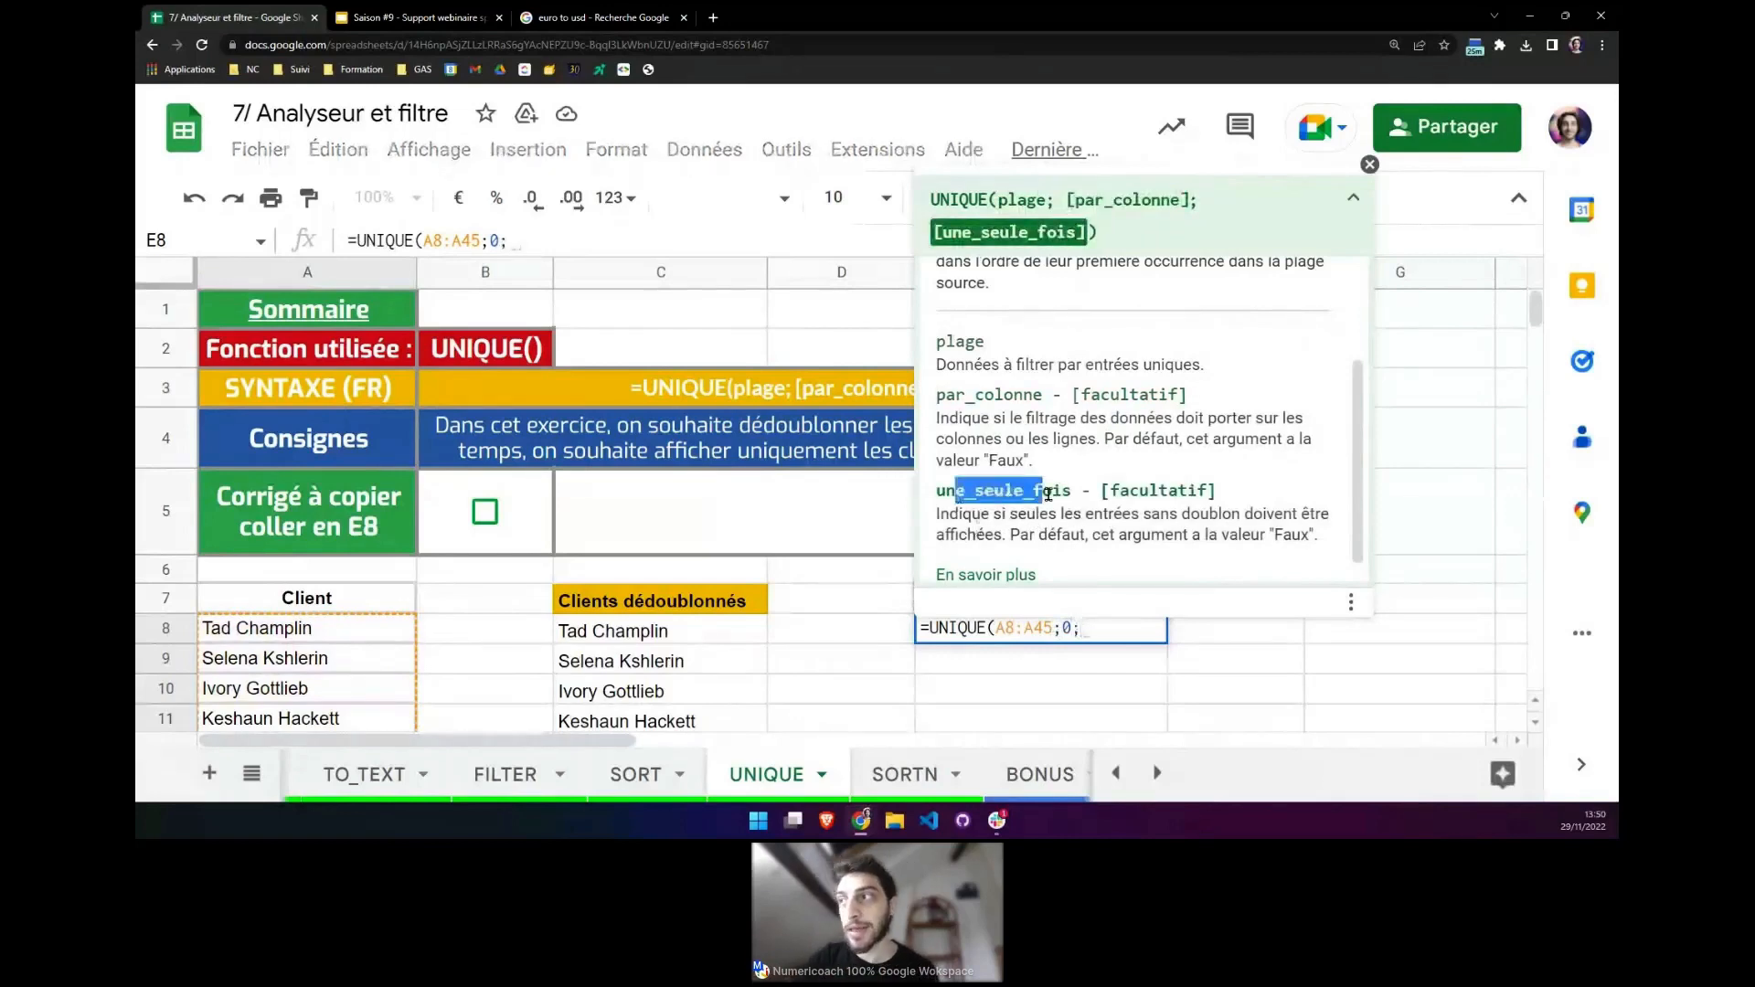
left_click(1033, 517)
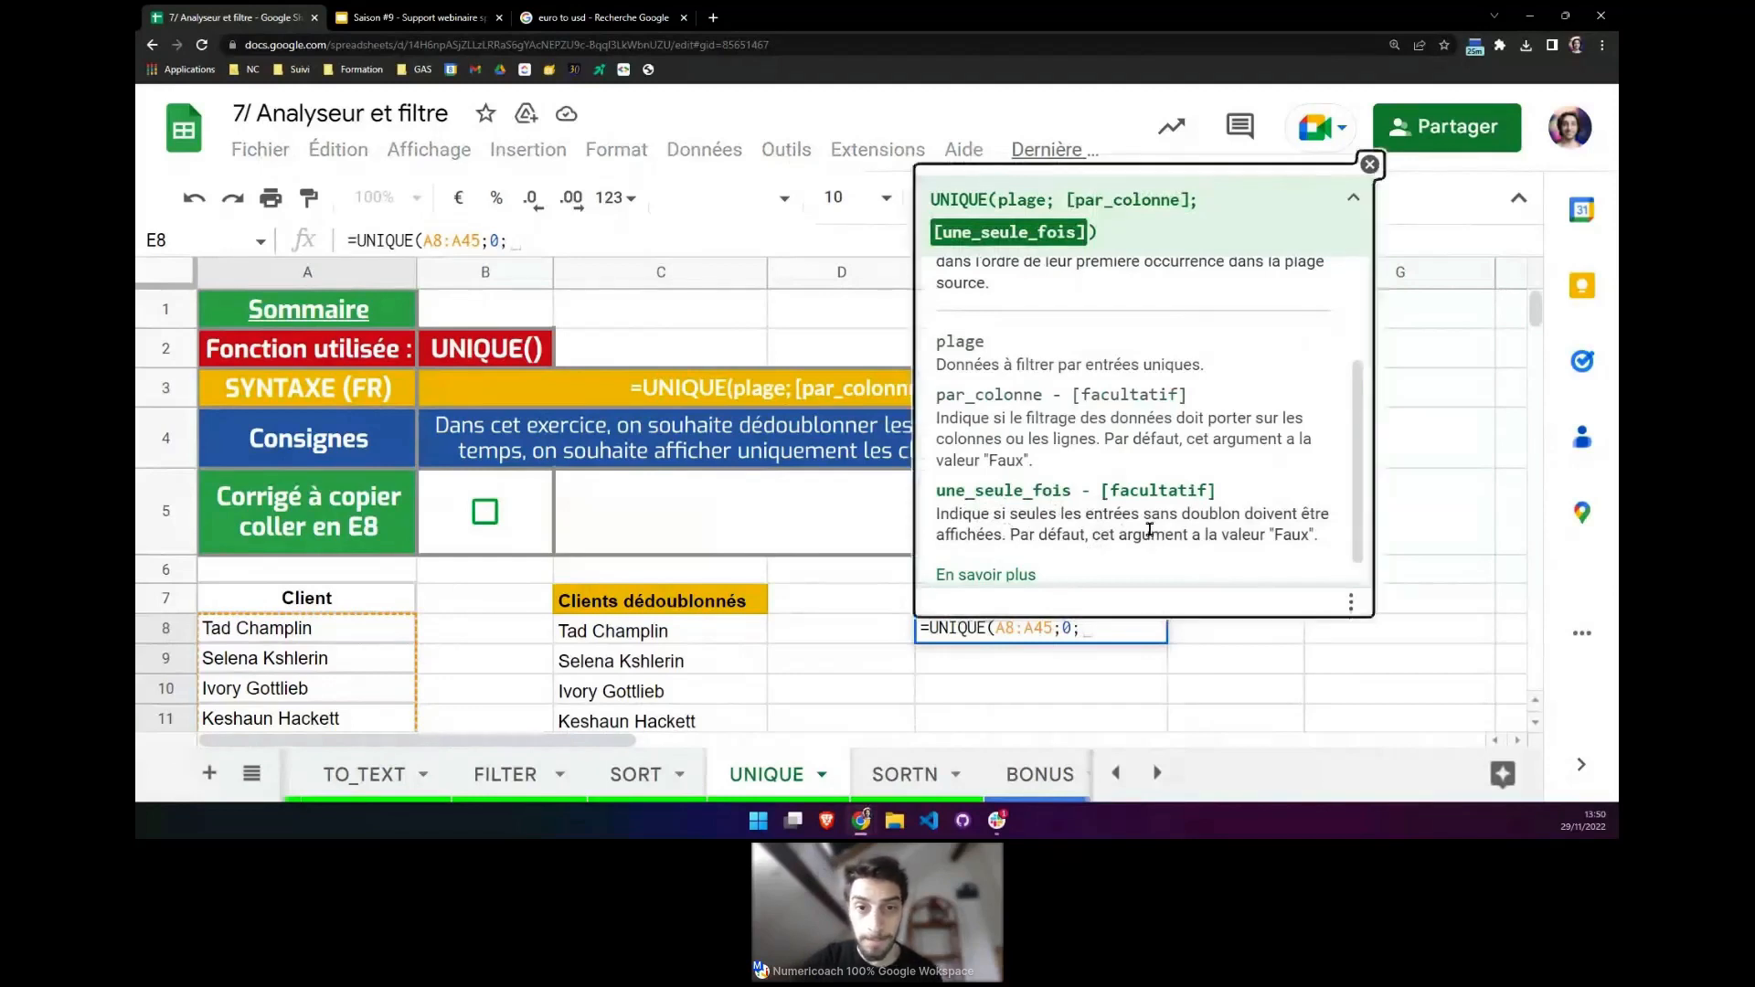
left_click(1101, 621)
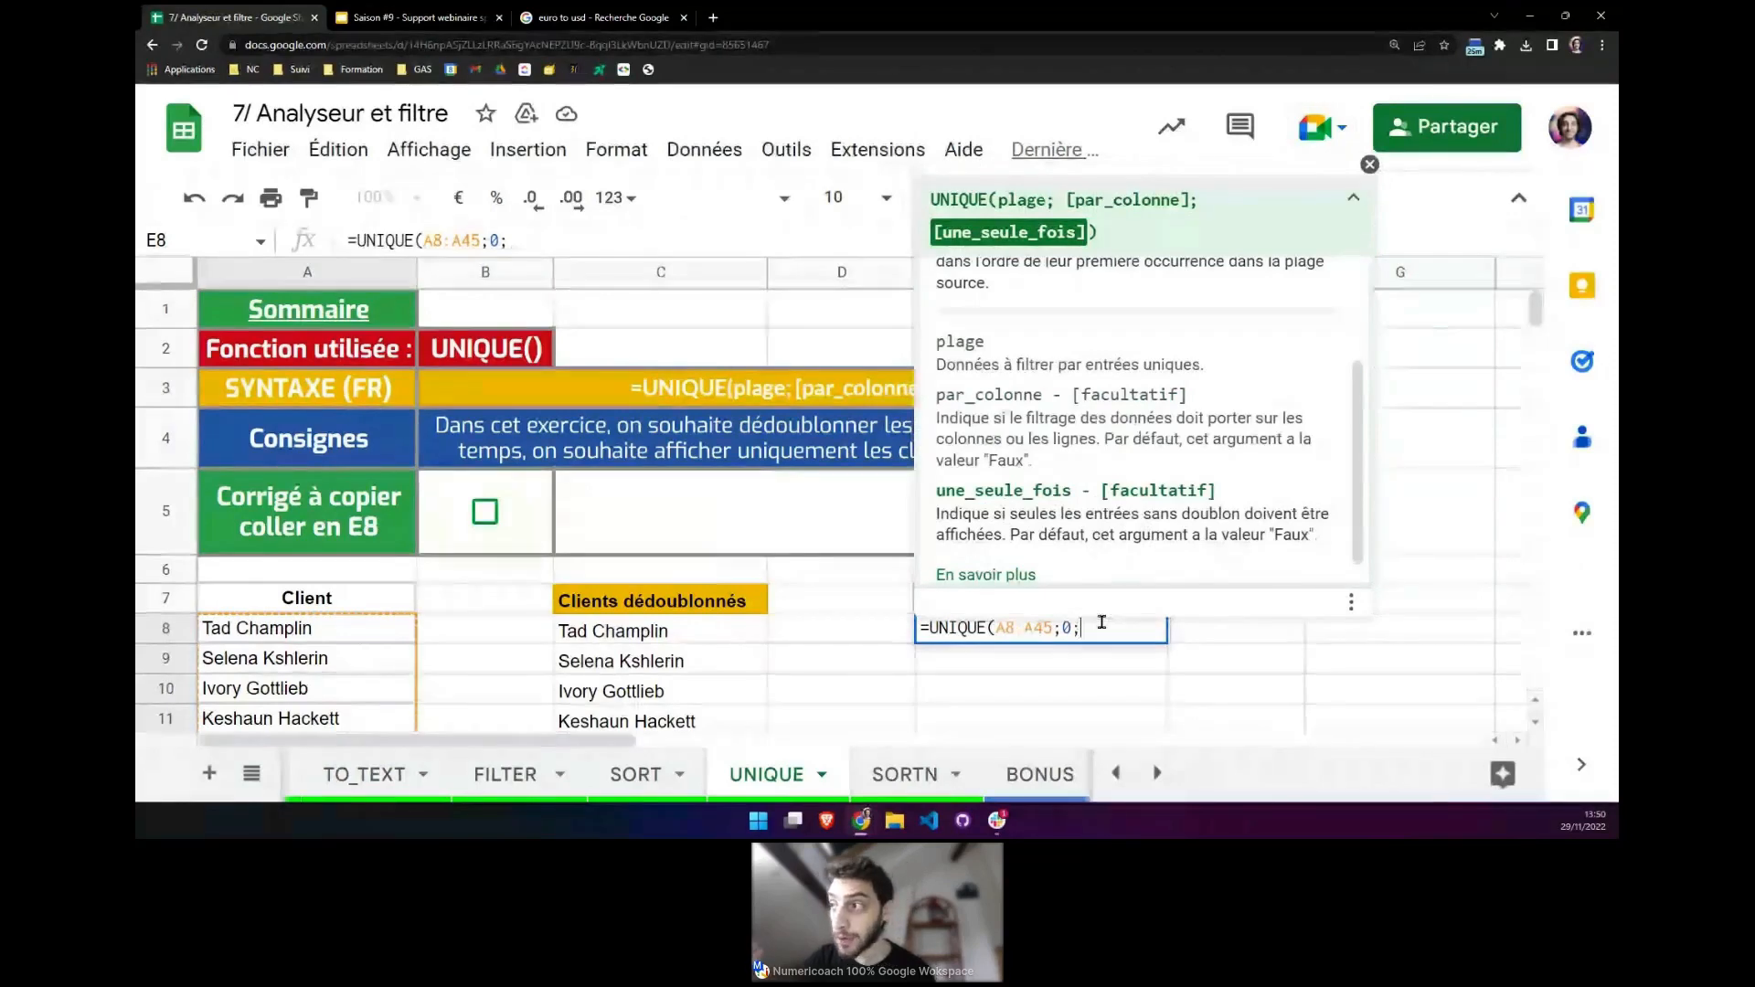
type("1)")
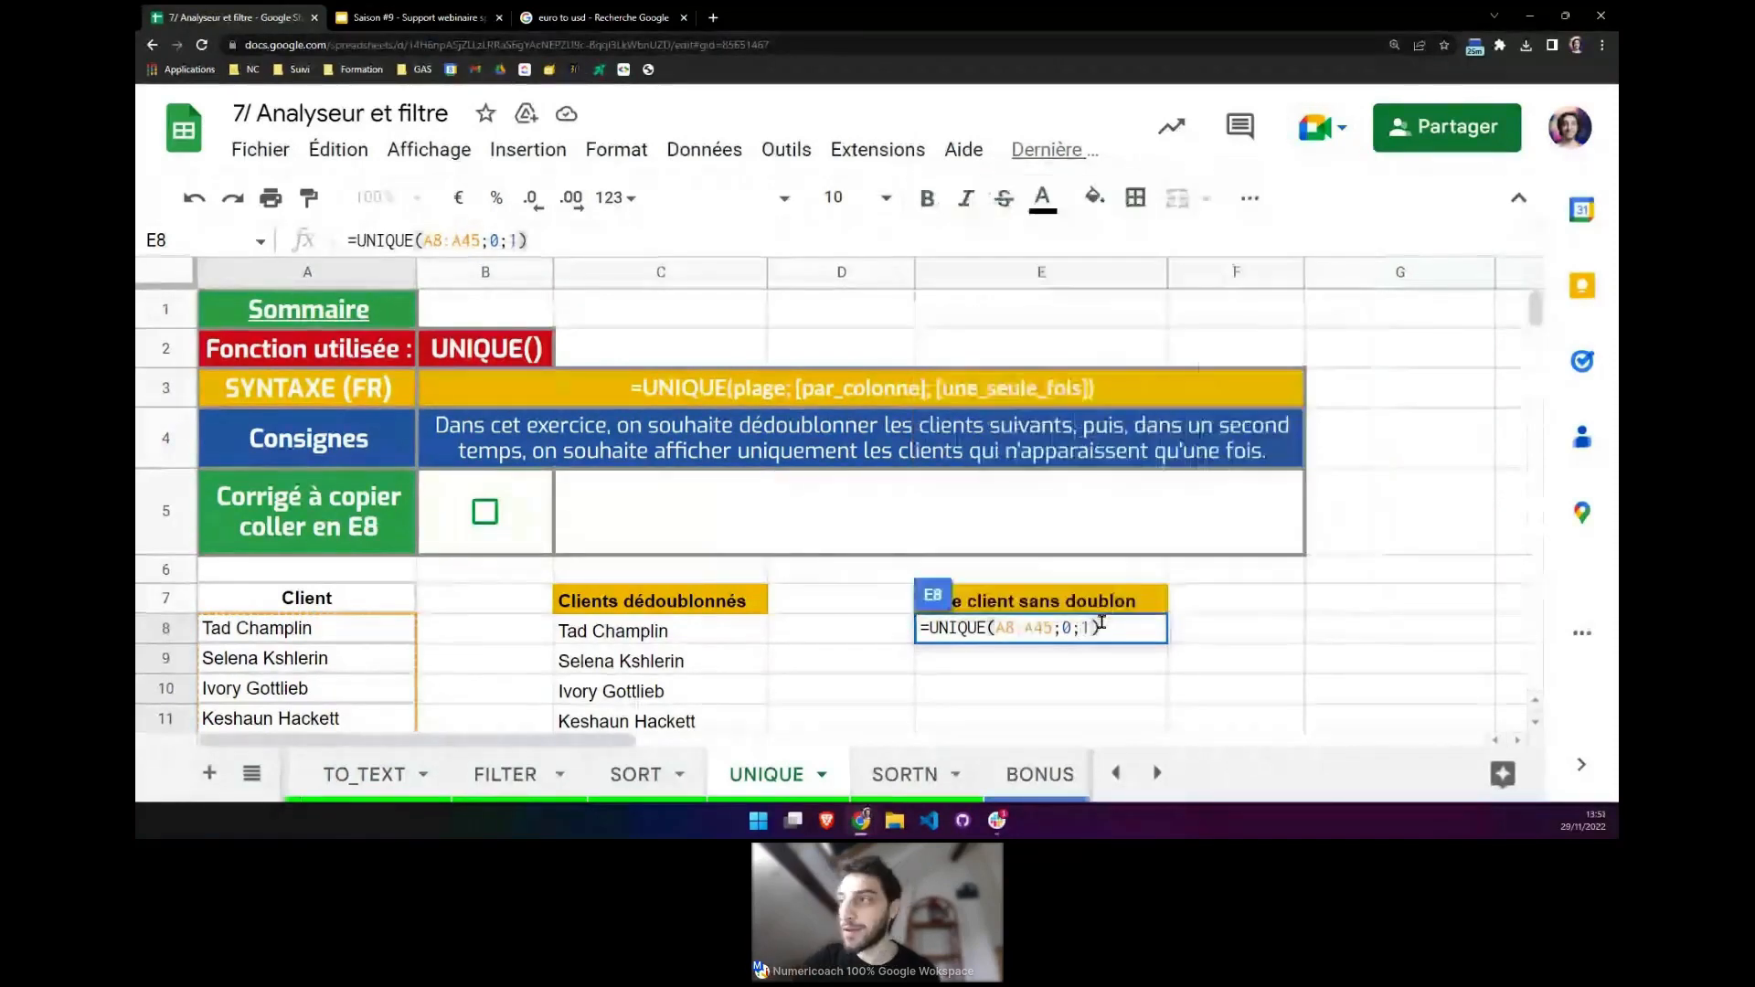
key("Return")
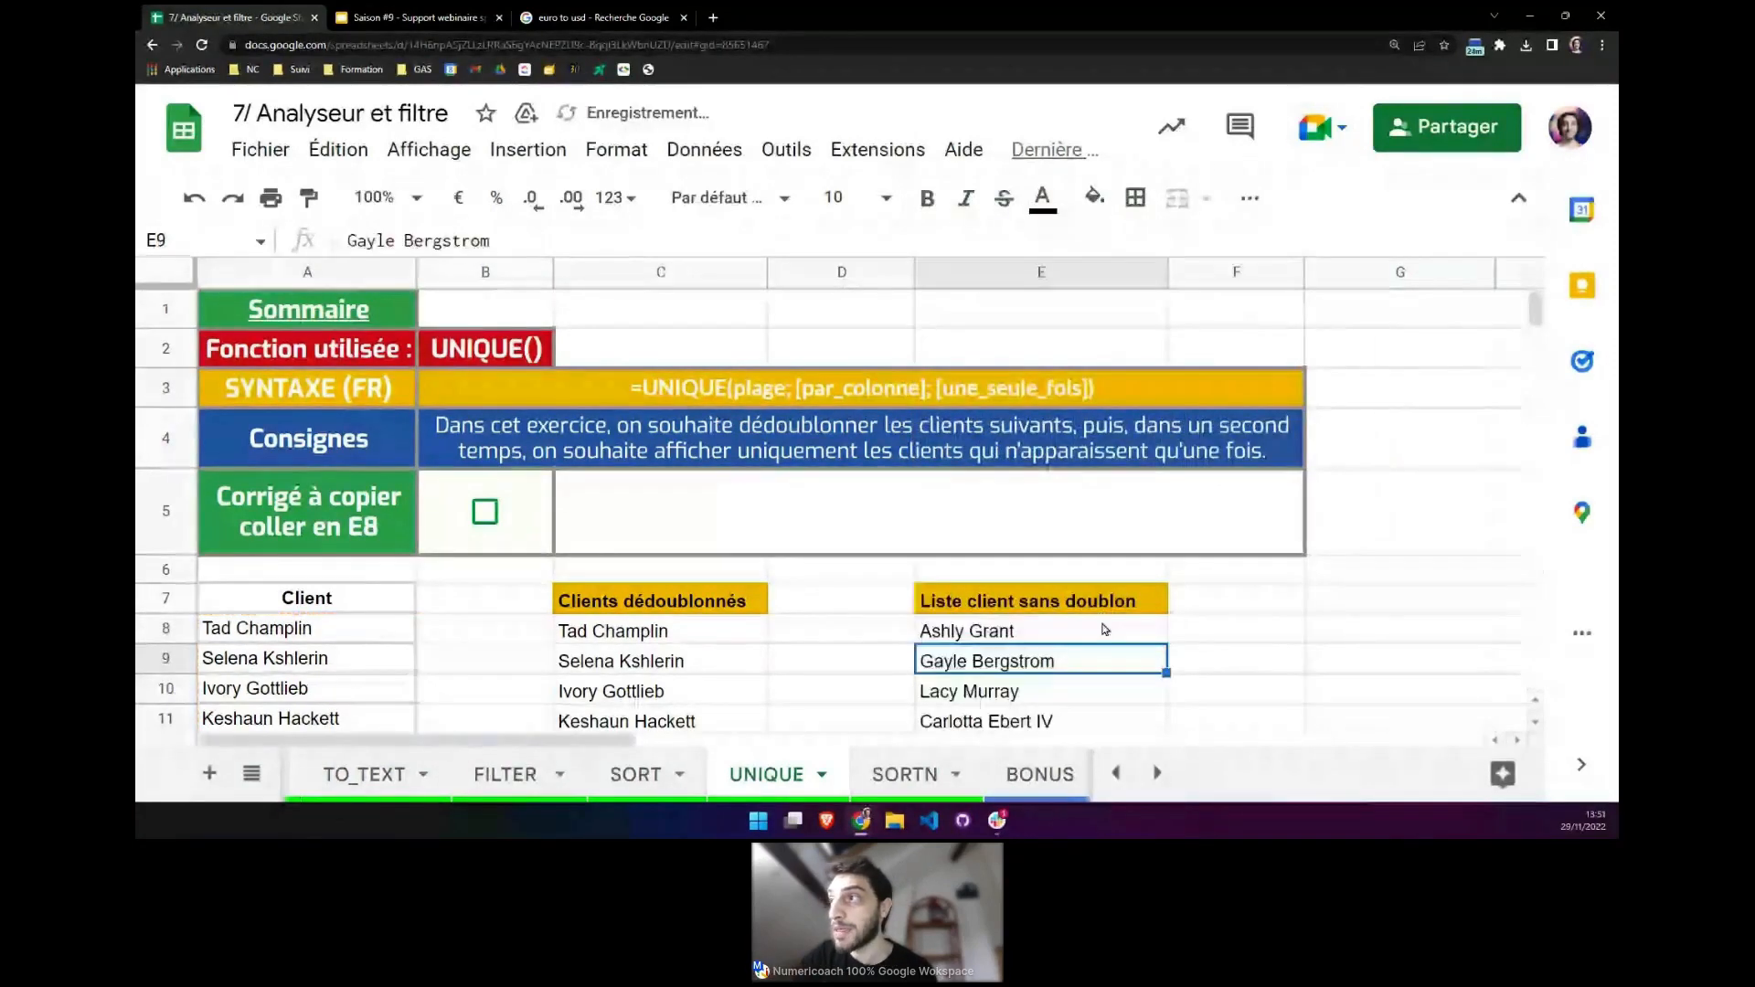
Compare the Liste client sans doublon names in column E with the Client list in column A, down to row 45.
scroll(994, 369, "down", 3)
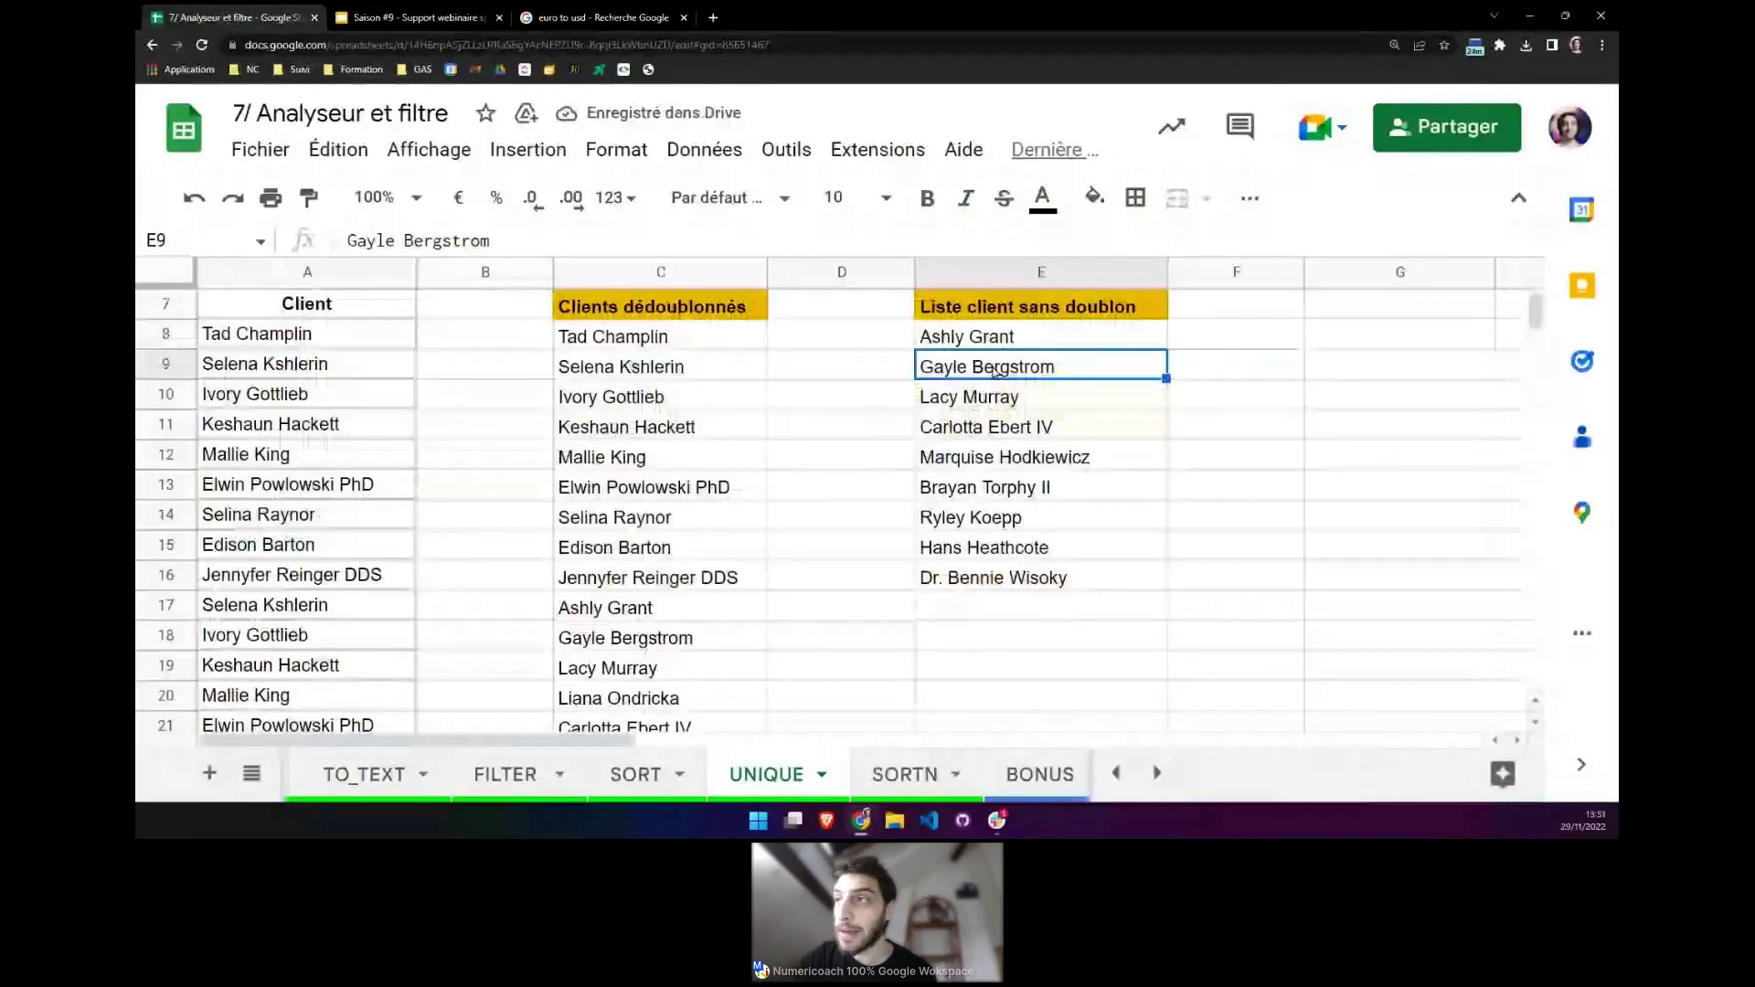
key("Up")
key("ctrl+shift+Down")
left_click(309, 430)
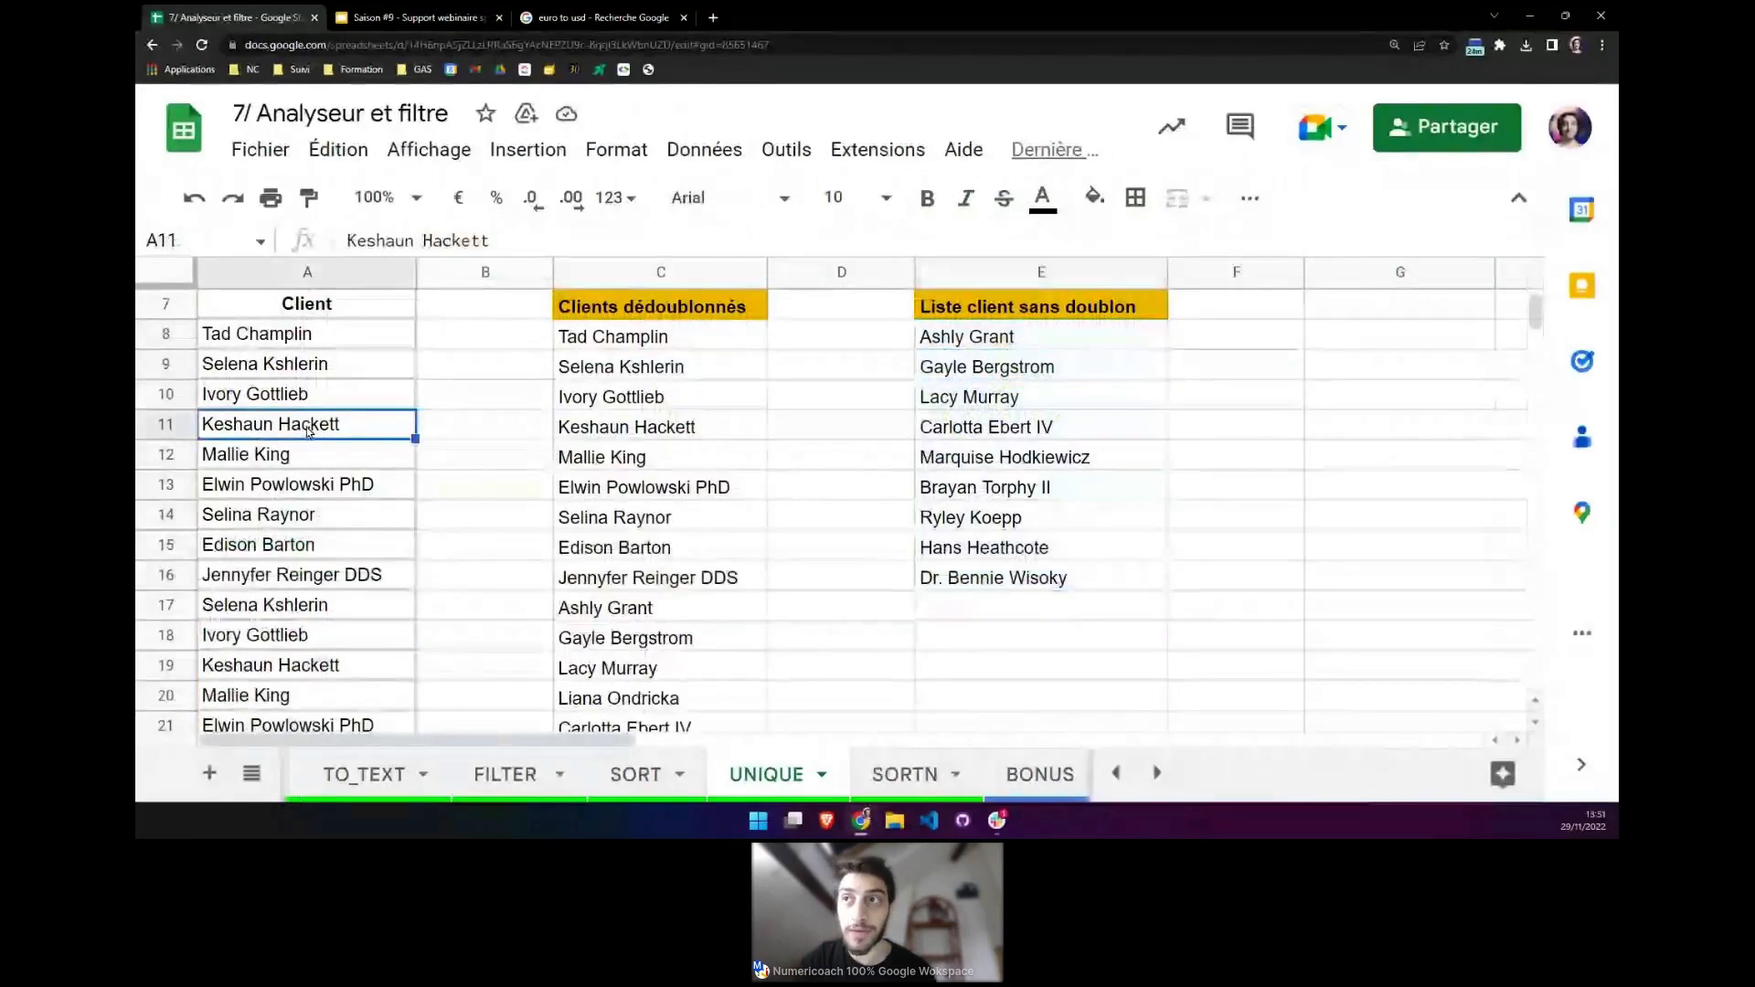
left_click(313, 484)
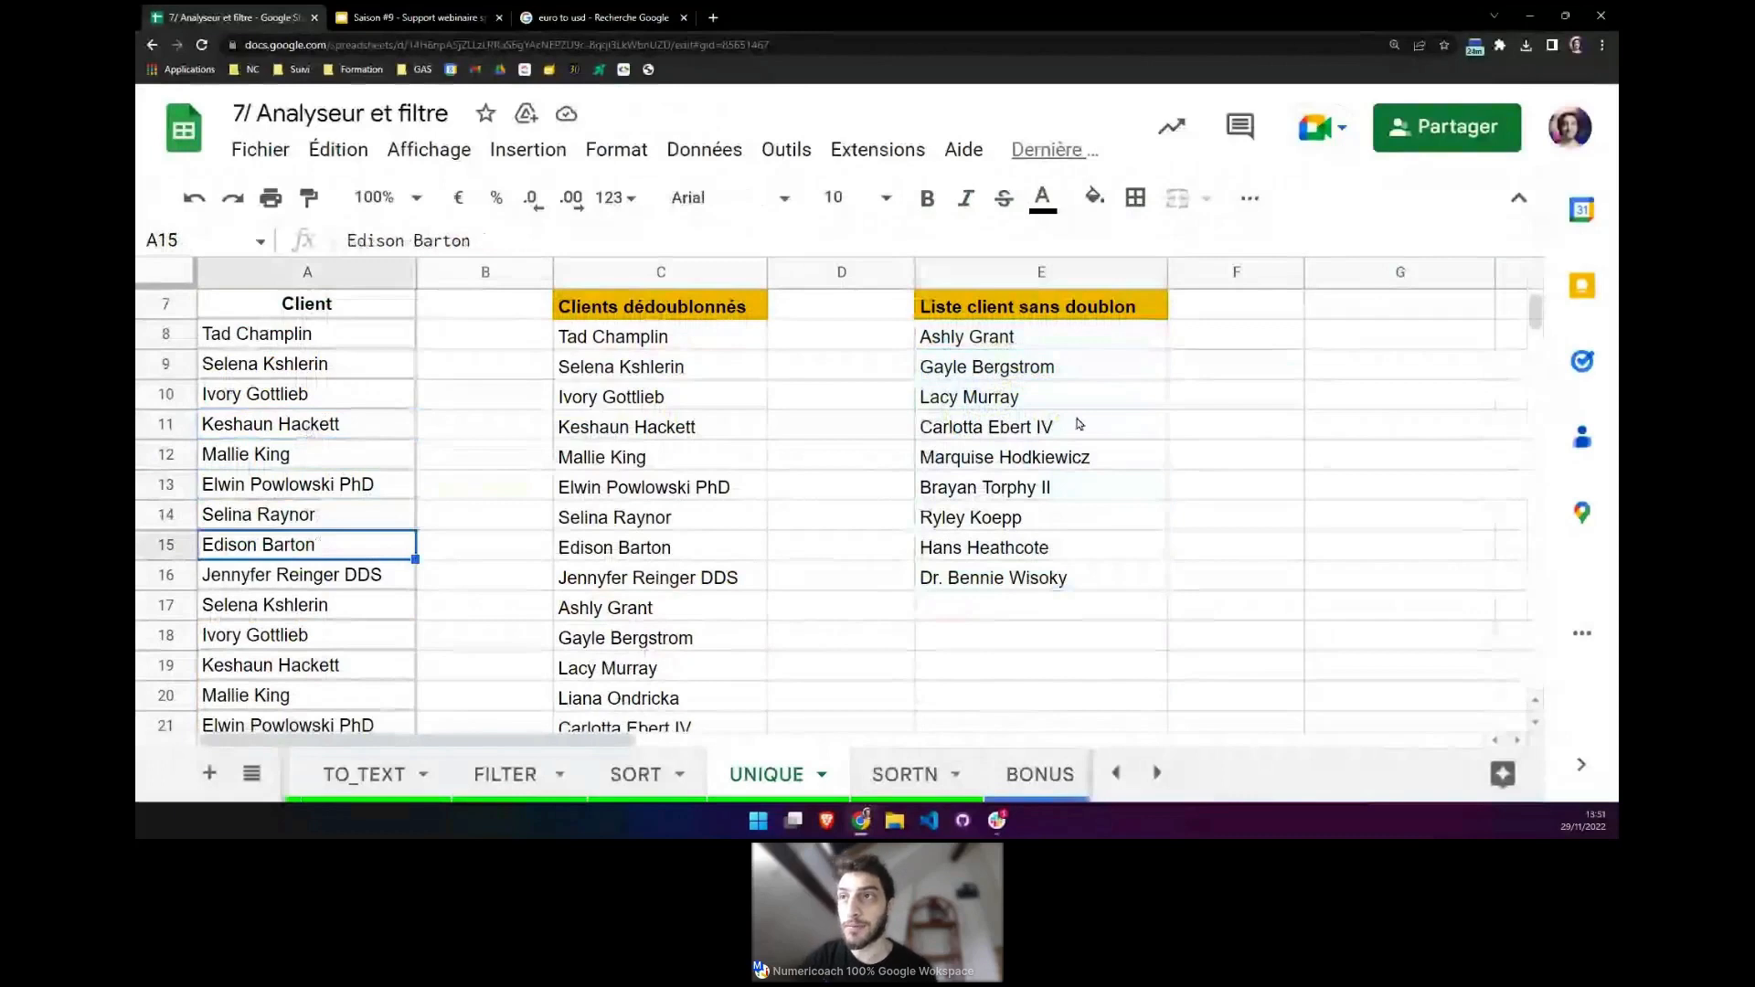
left_click(989, 345)
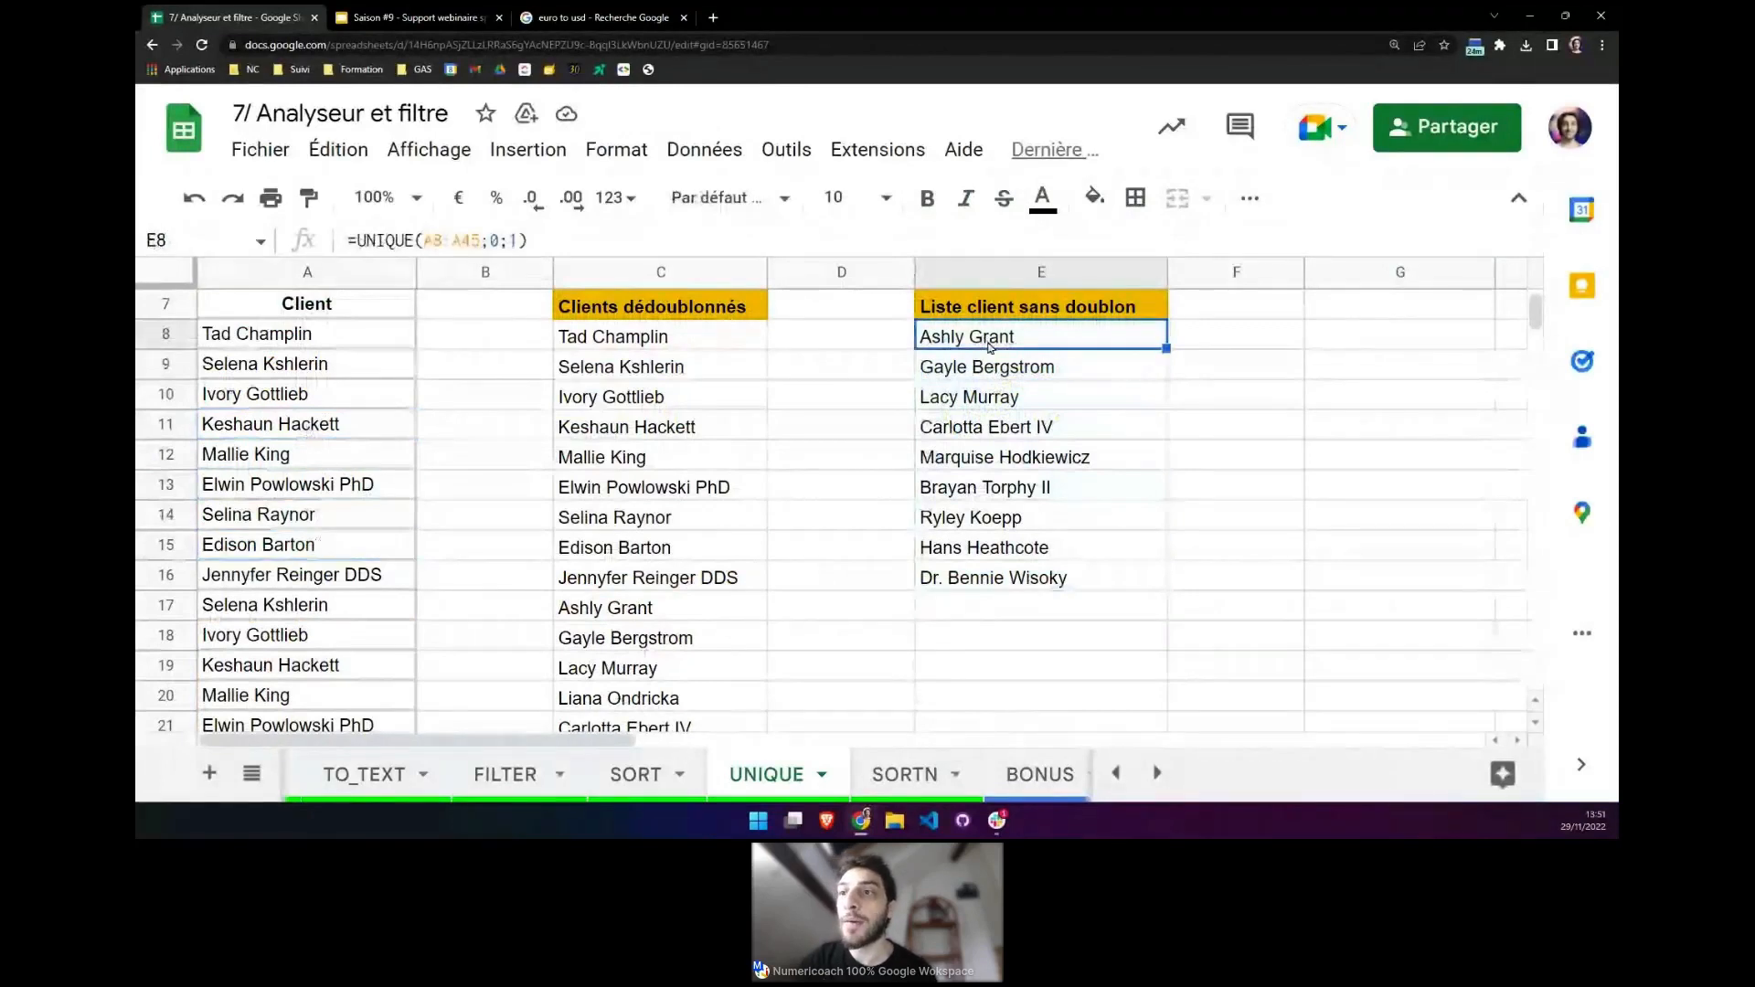
scroll(233, 437, "down", 1)
scroll(233, 437, "down", 3)
left_click(242, 554)
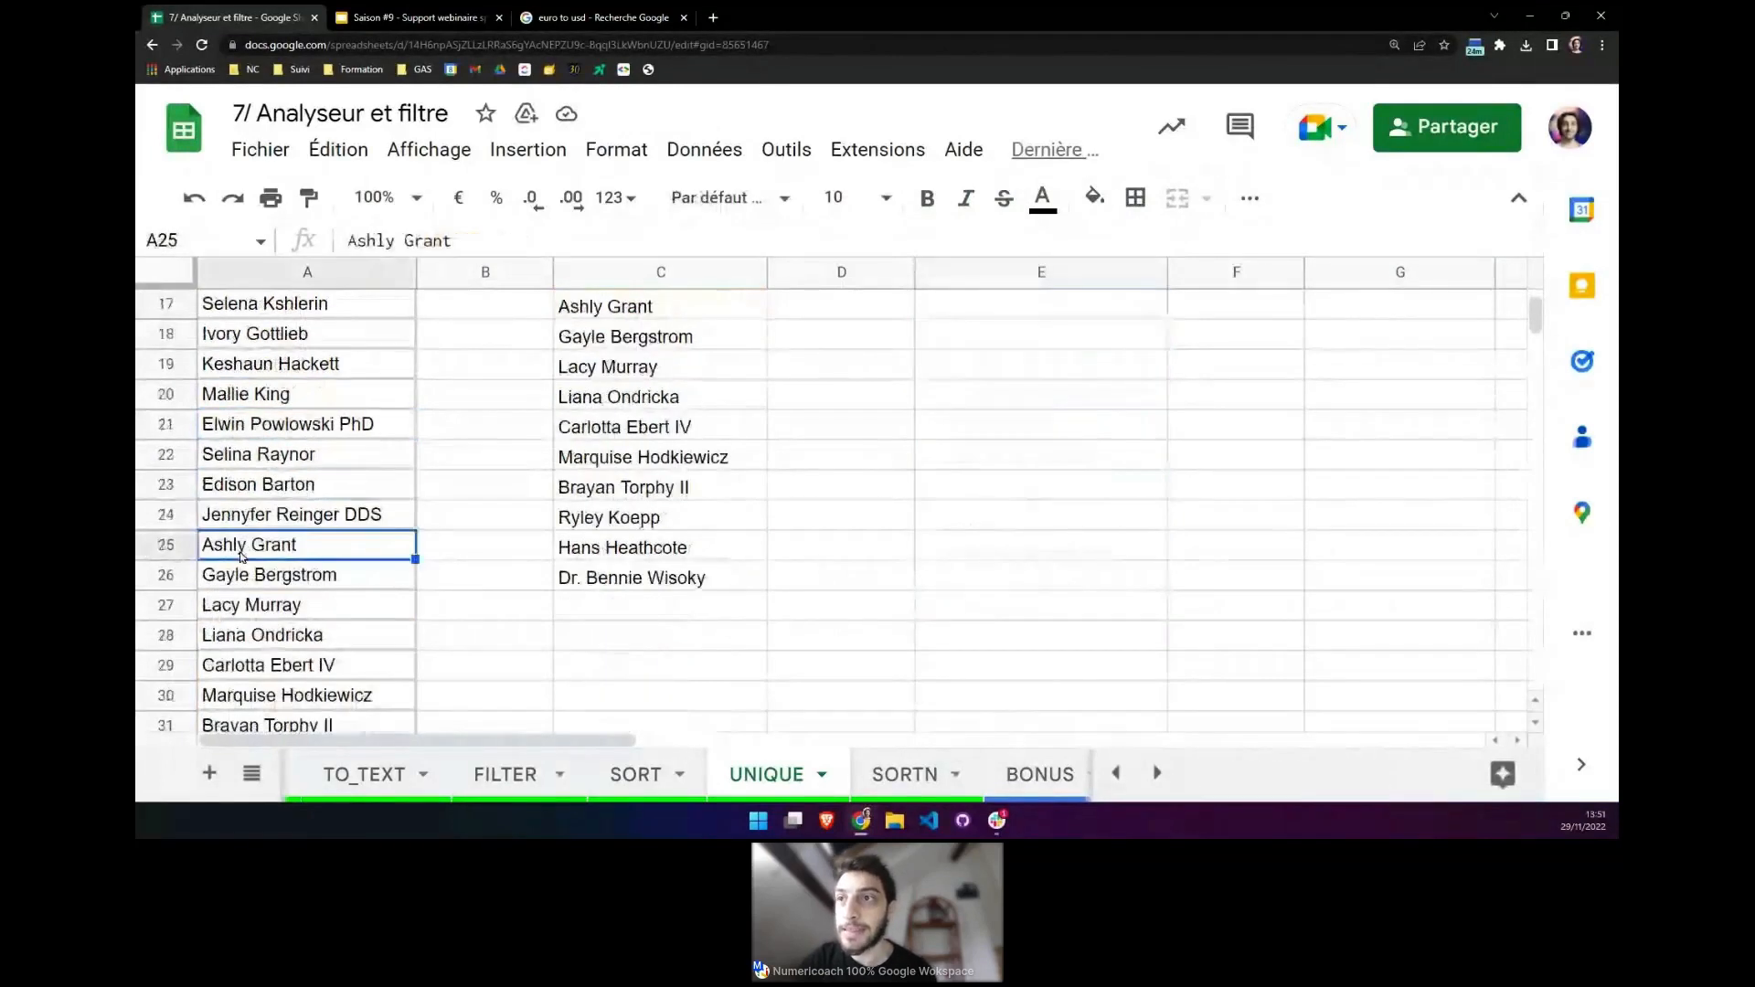
scroll(251, 549, "down", 1)
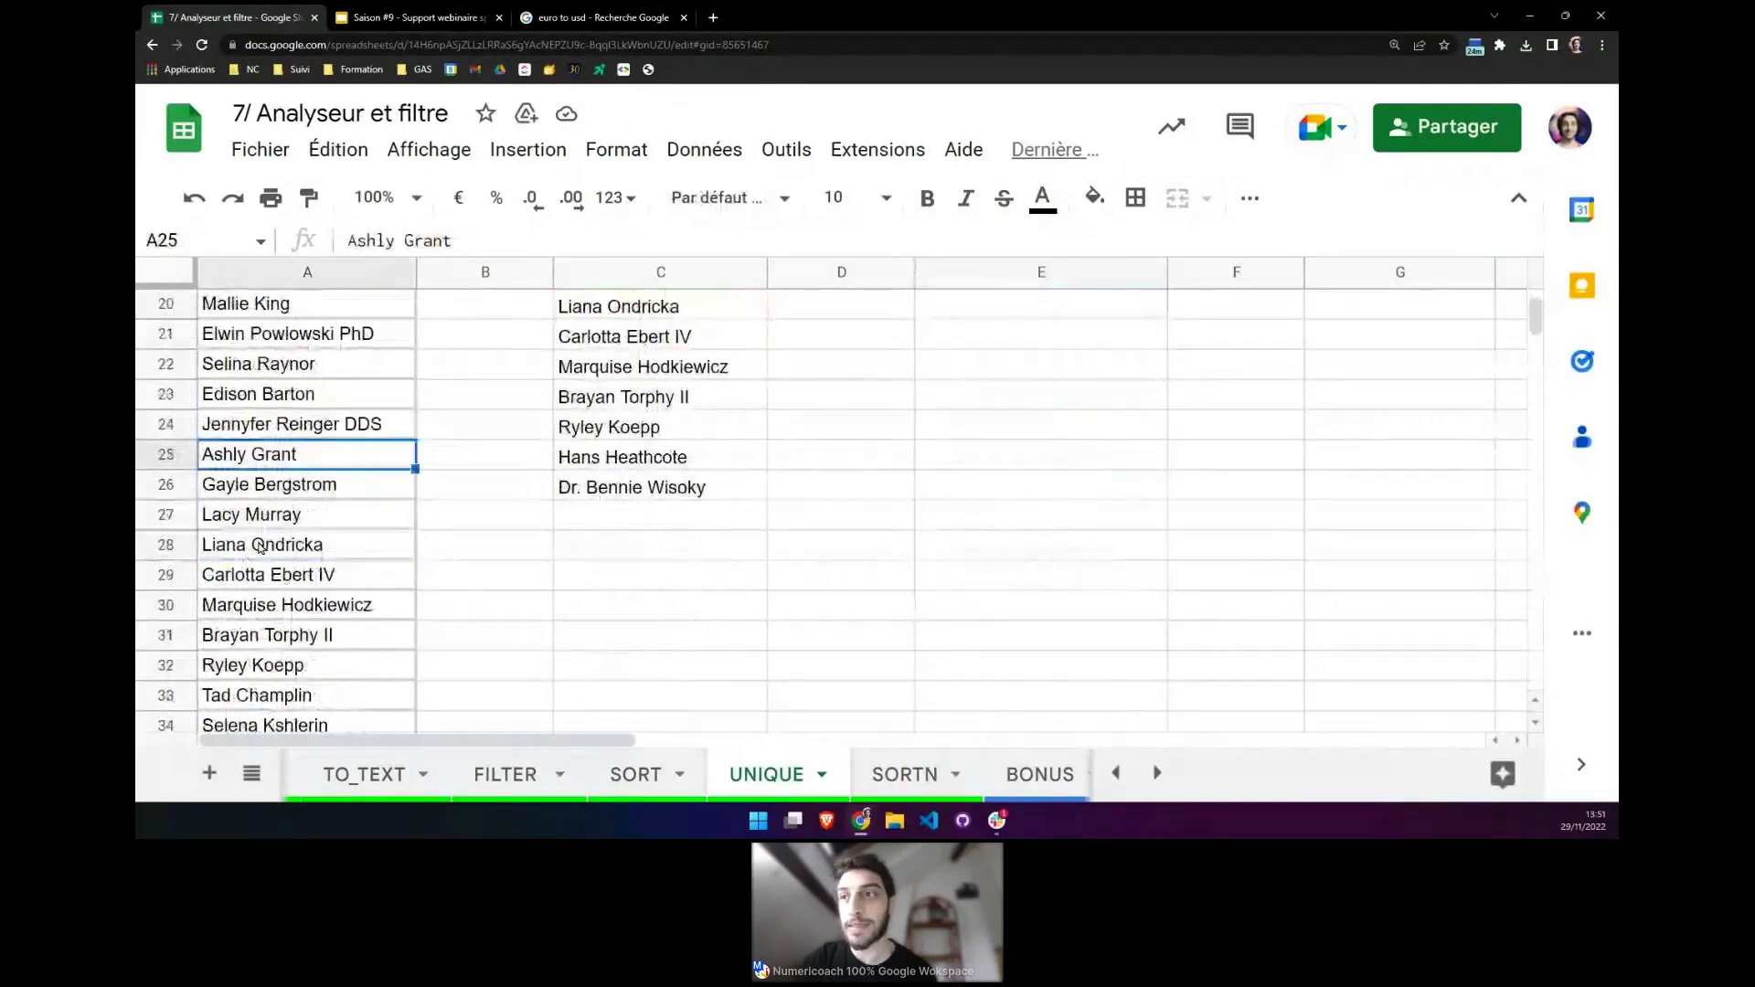
scroll(261, 547, "down", 1)
scroll(260, 547, "down", 4)
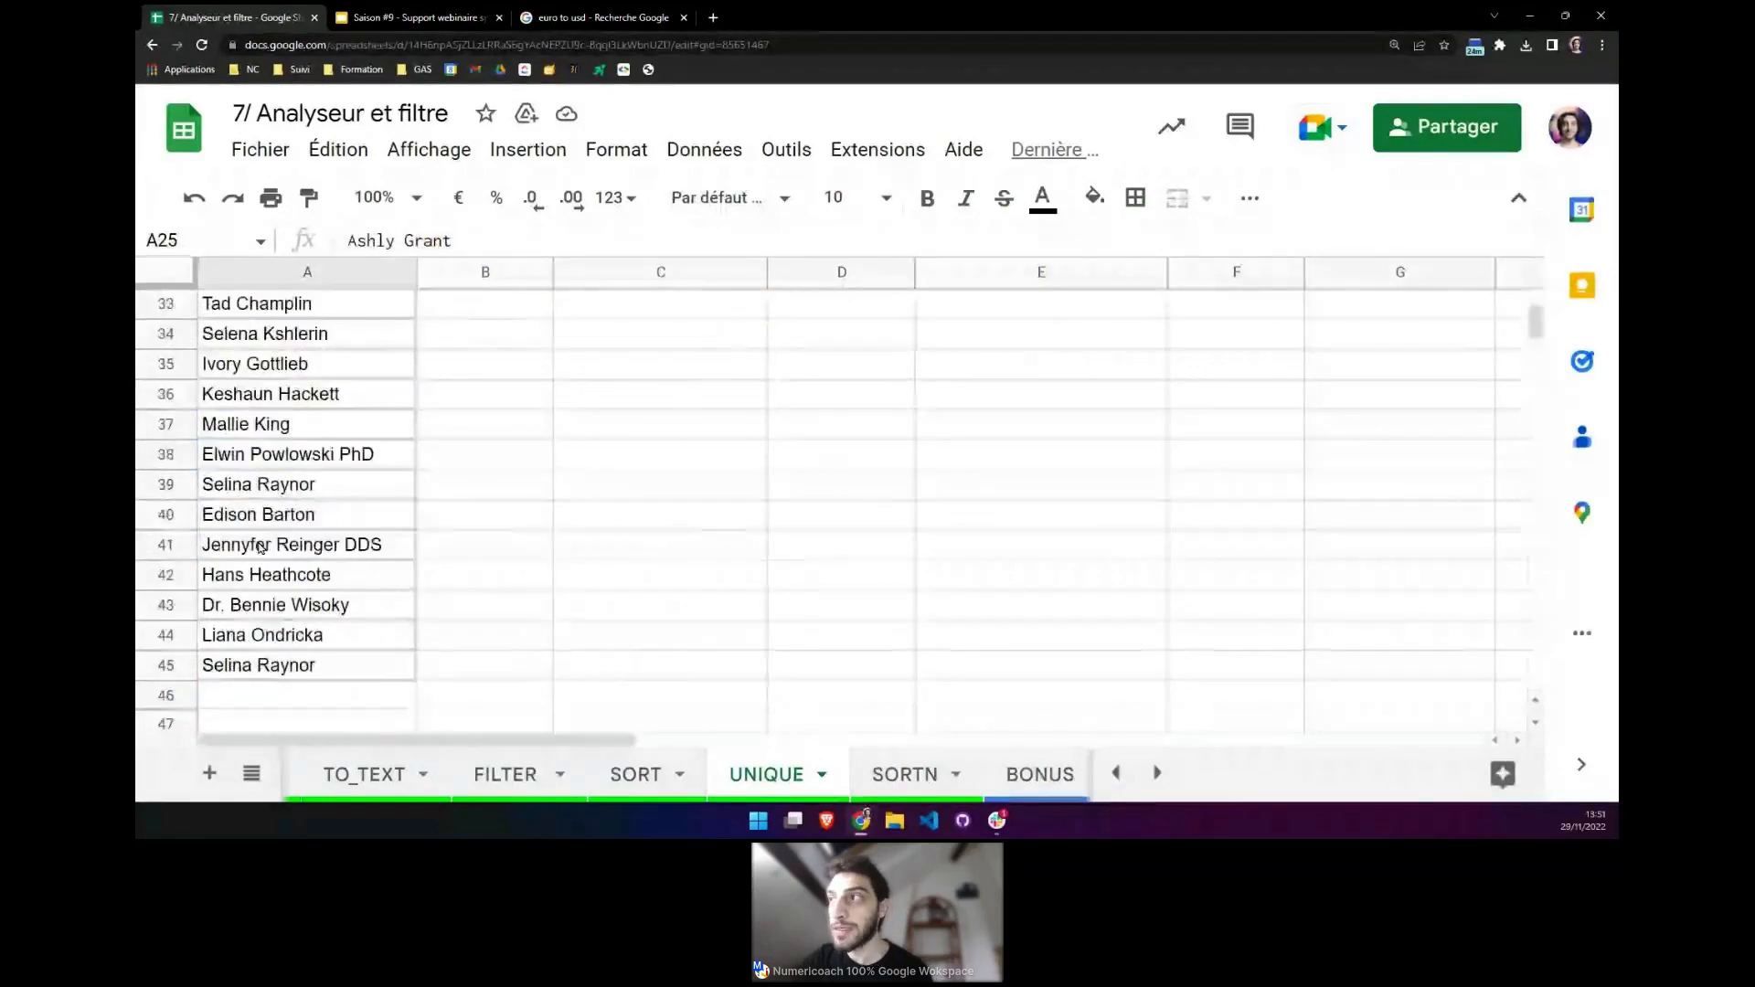
scroll(1020, 443, "up", 8)
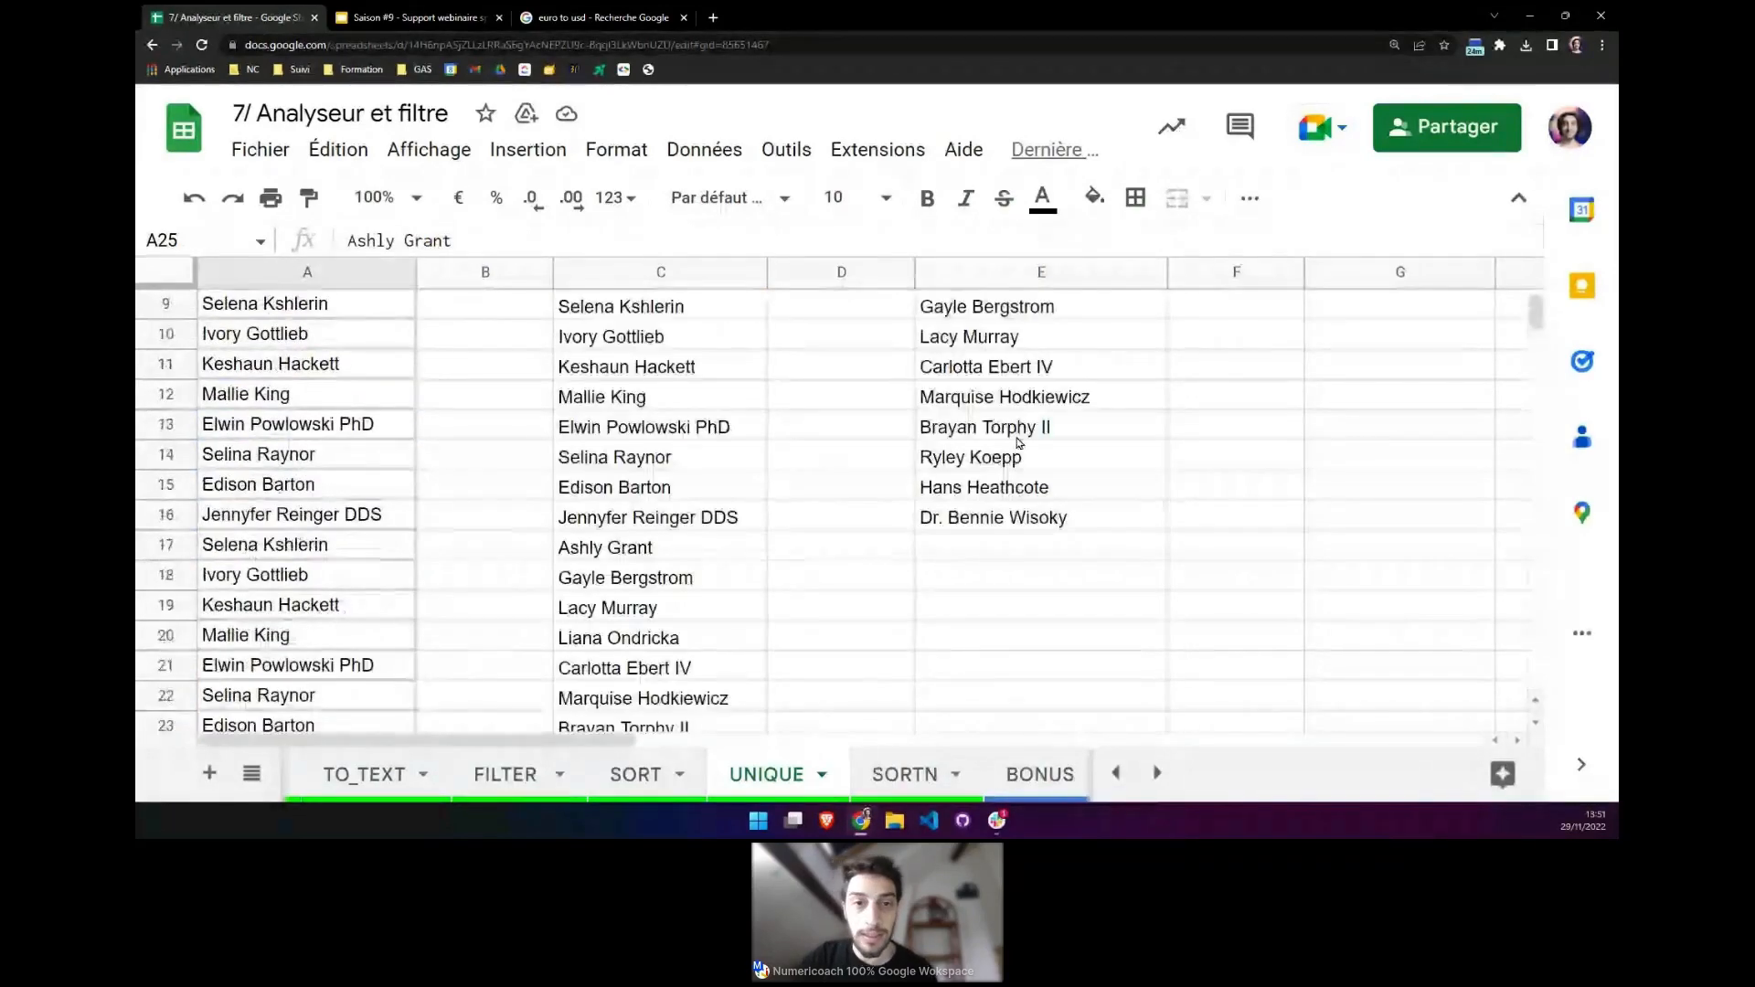
scroll(1020, 443, "up", 2)
left_click_drag(1019, 448, 986, 695)
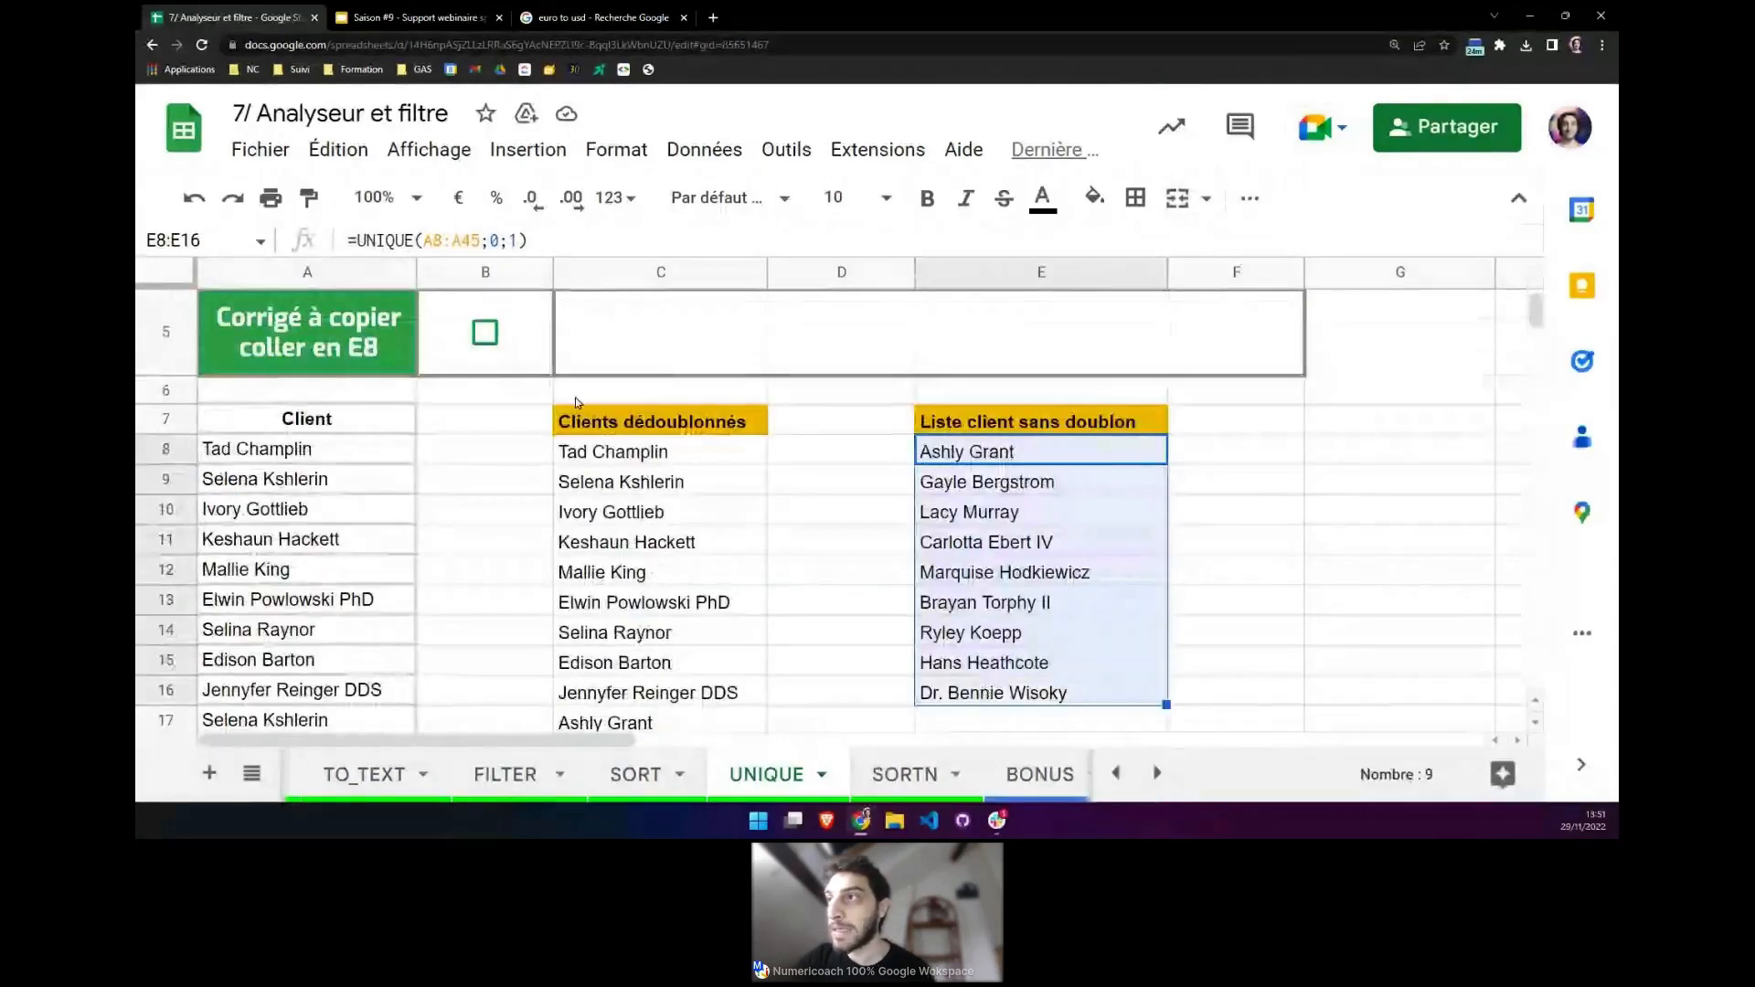
Show the exercise's answer key with the checkbox in B5 and compare it with the formulas in C8 and E8.
left_click(485, 332)
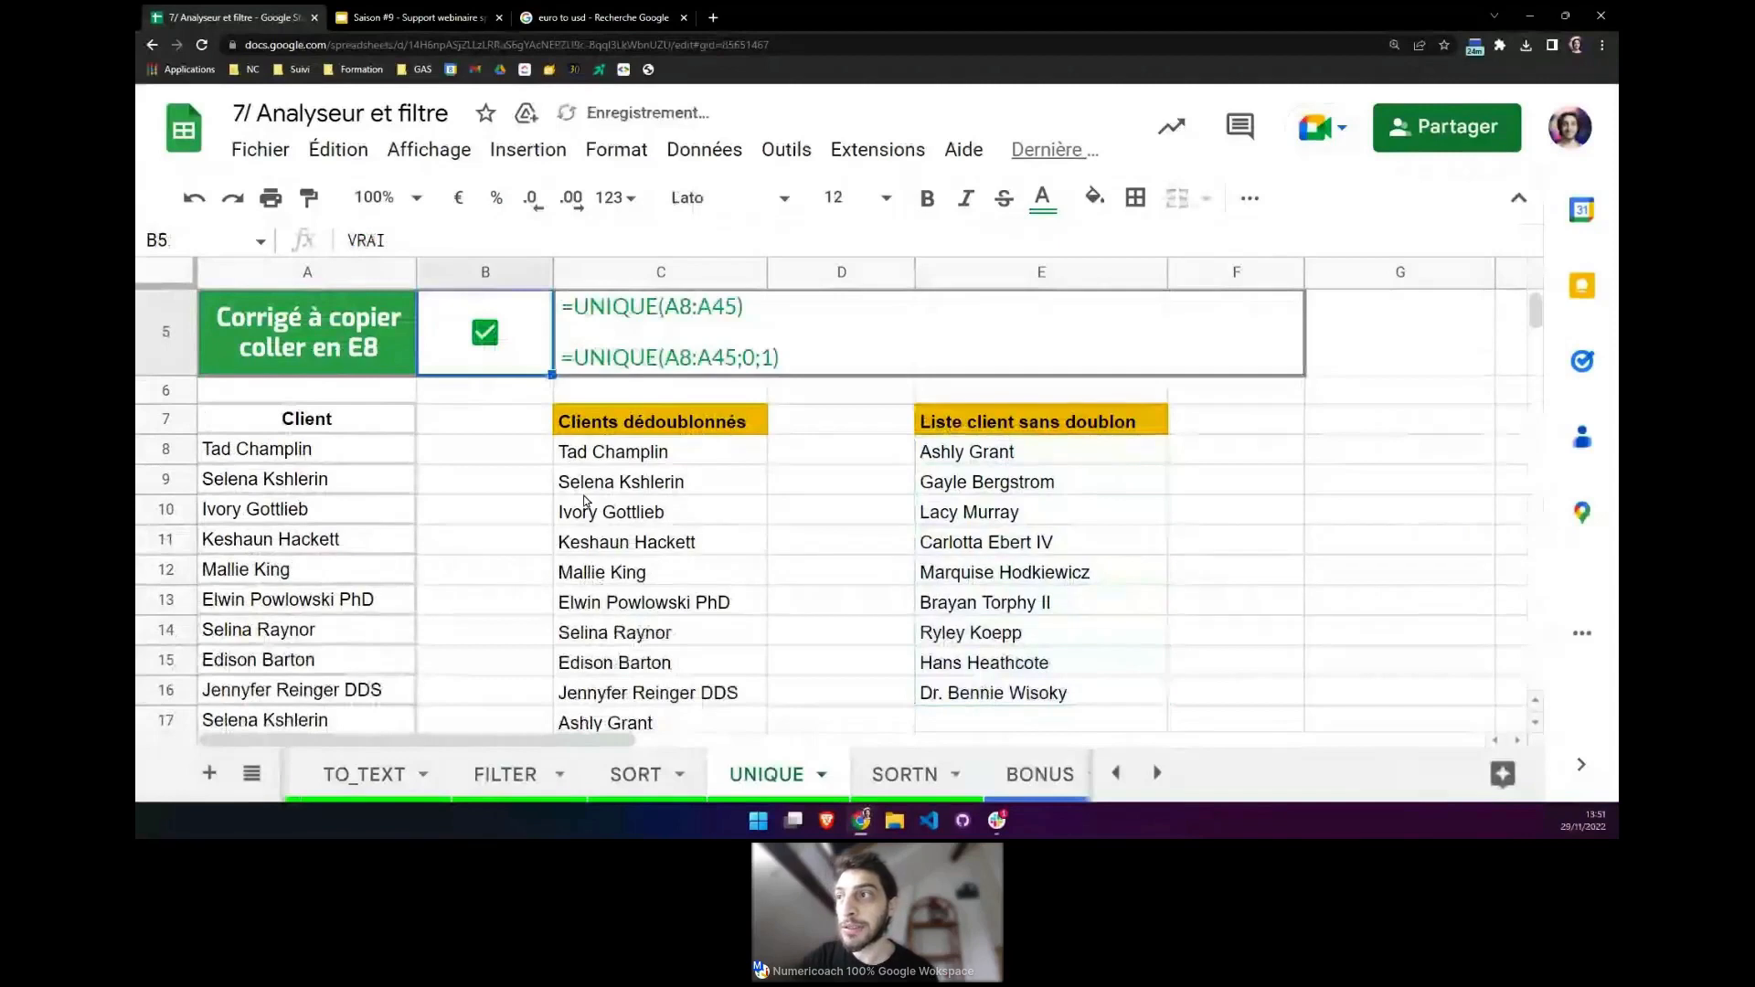
left_click(695, 454)
left_click(995, 455)
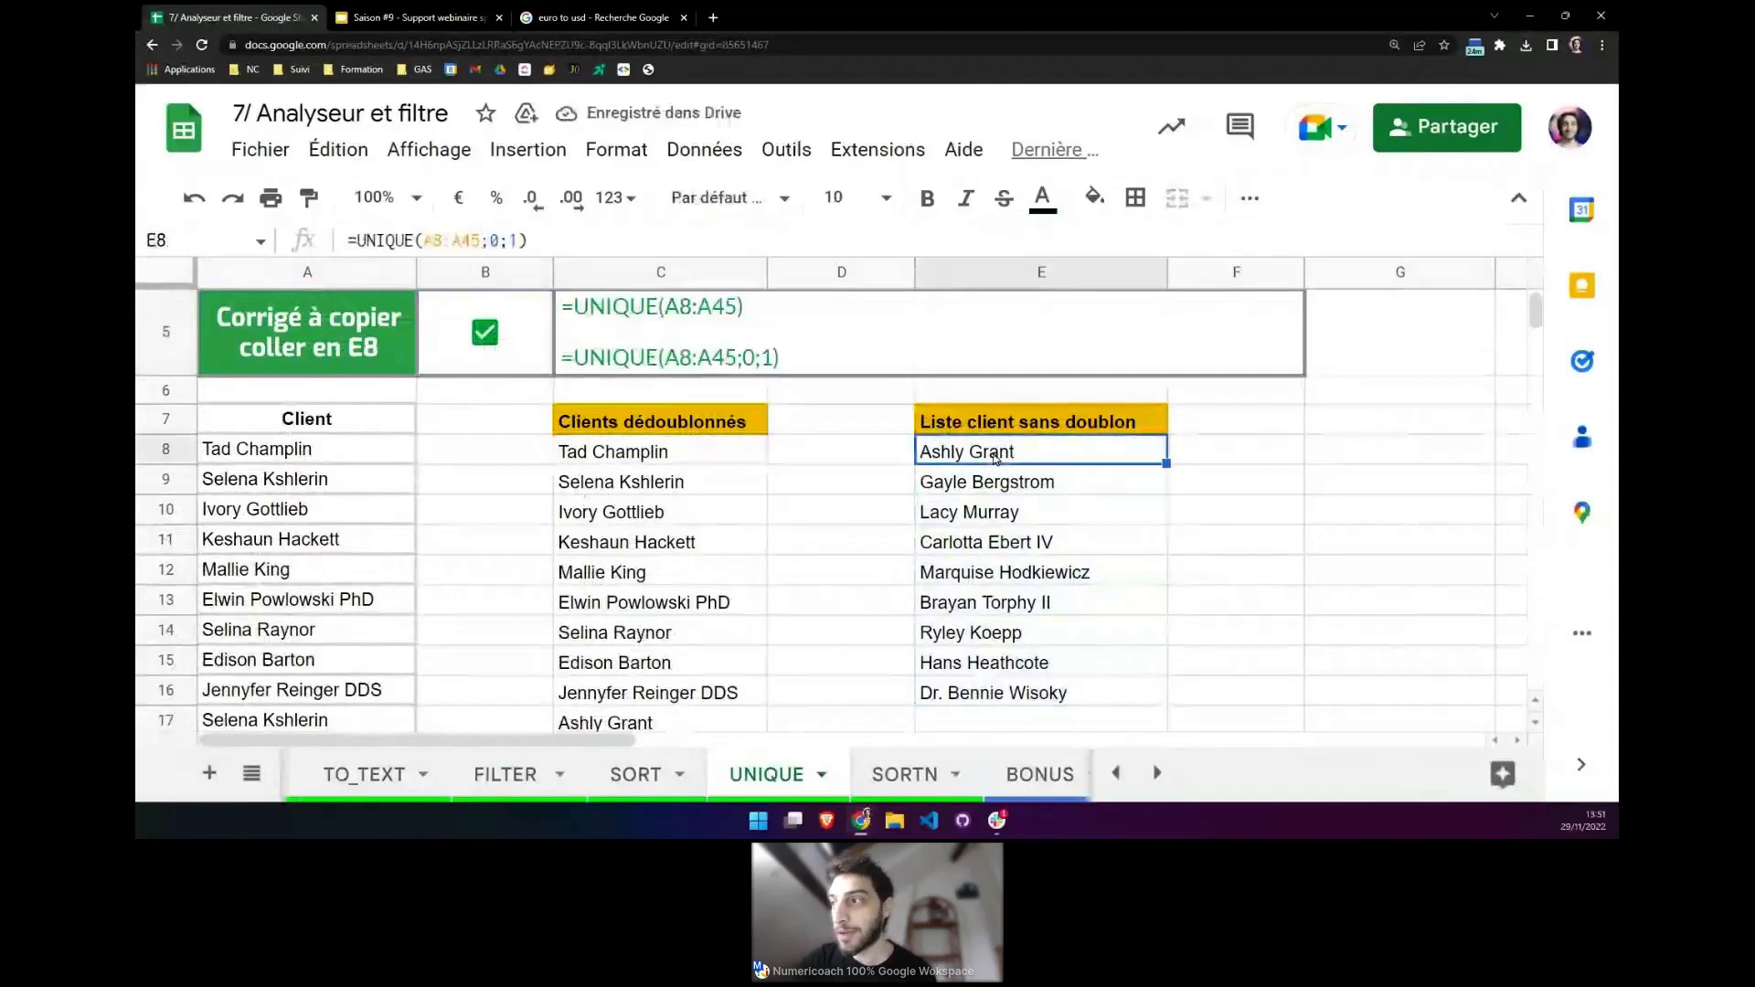
Open the SORTN exercise sheet and review its instructions and the student table with the two test scores in A7:C27.
scroll(800, 773, "down", 1)
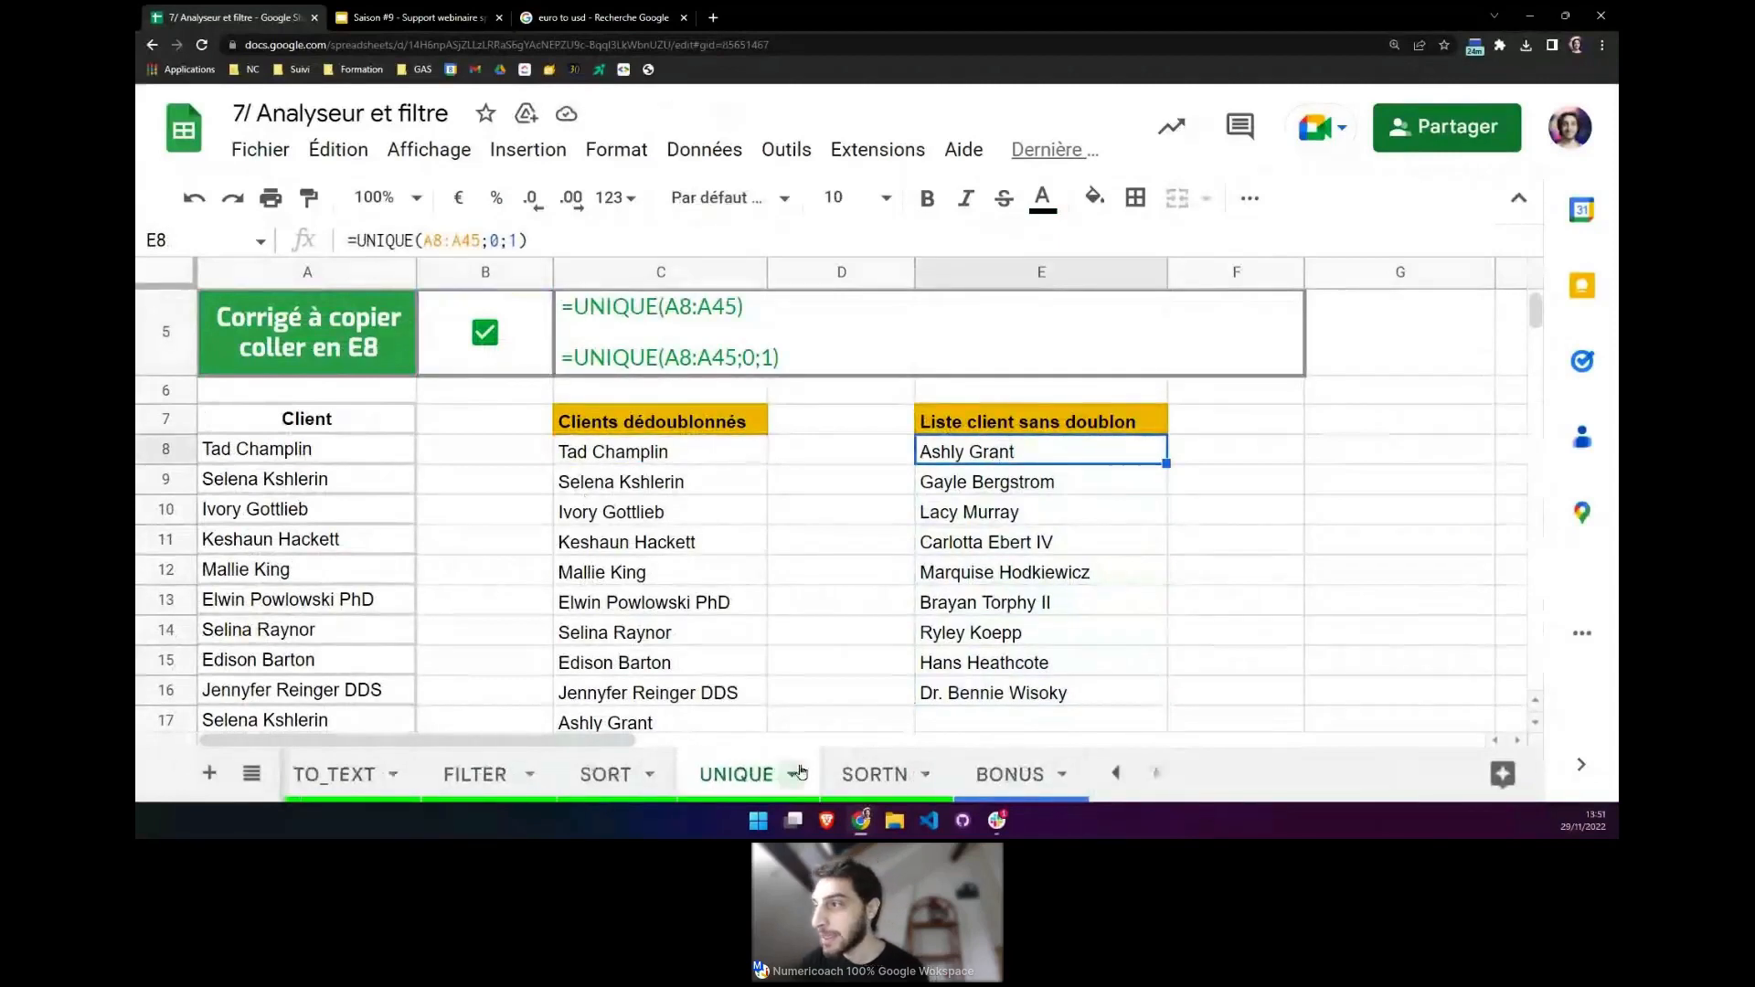
left_click(854, 772)
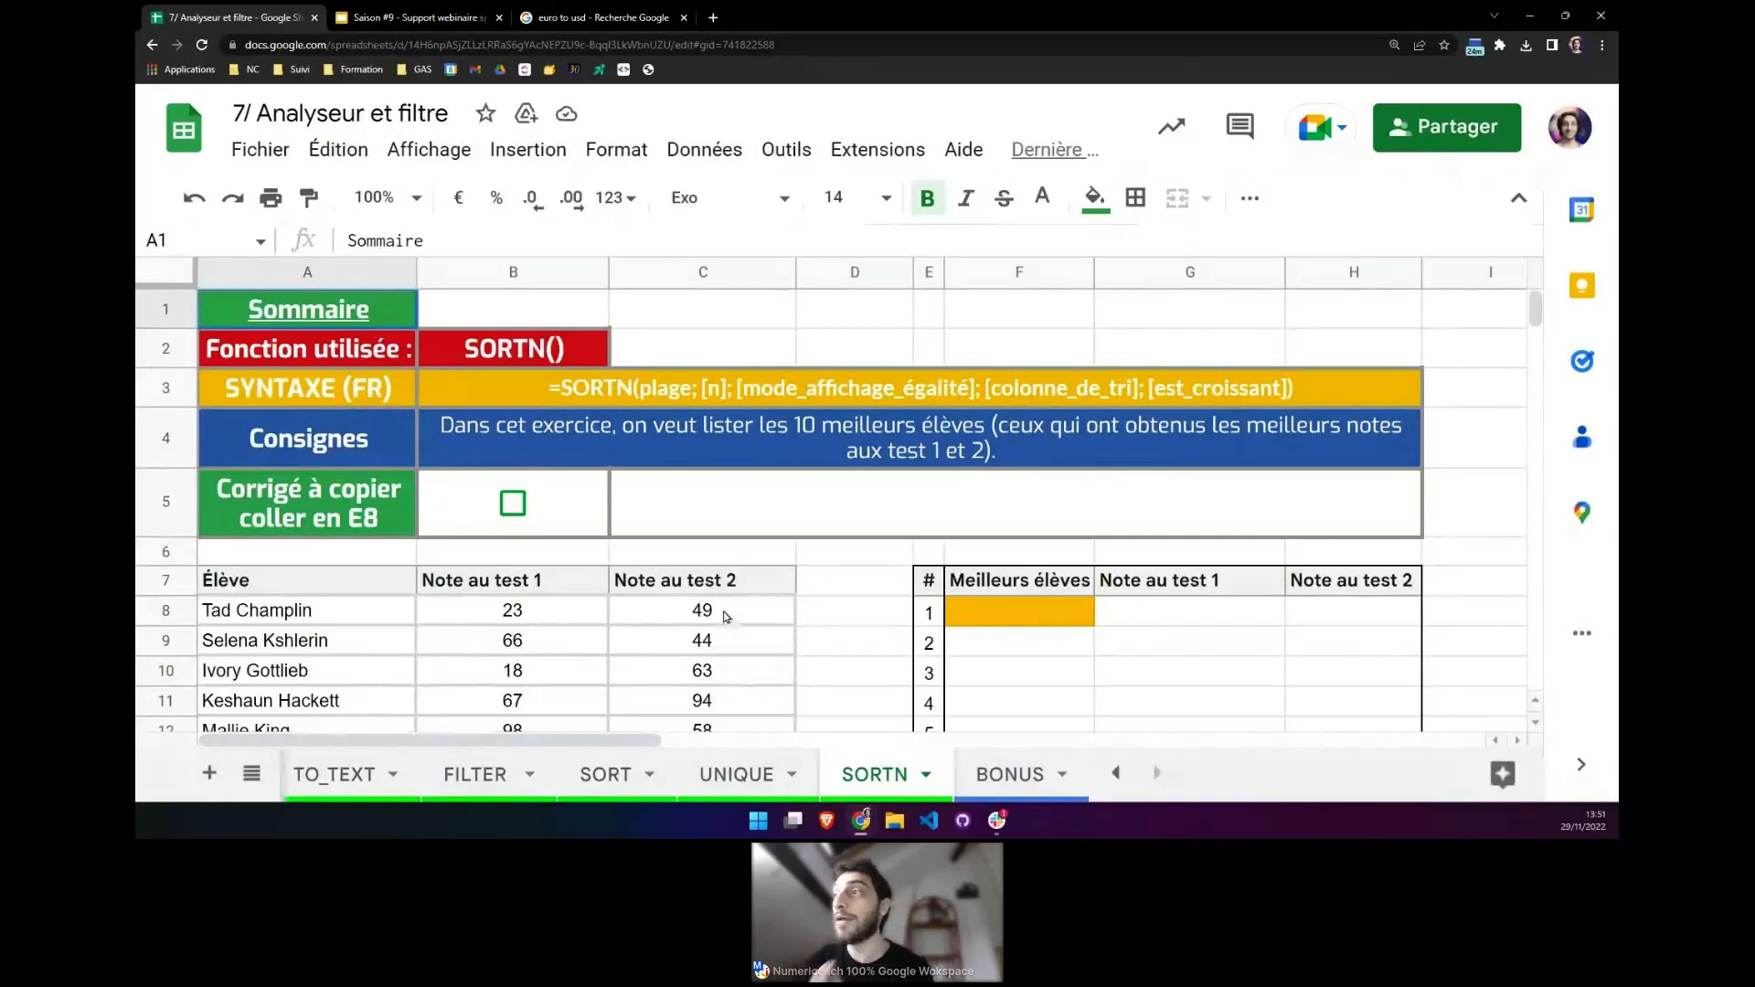
scroll(732, 613, "down", 1)
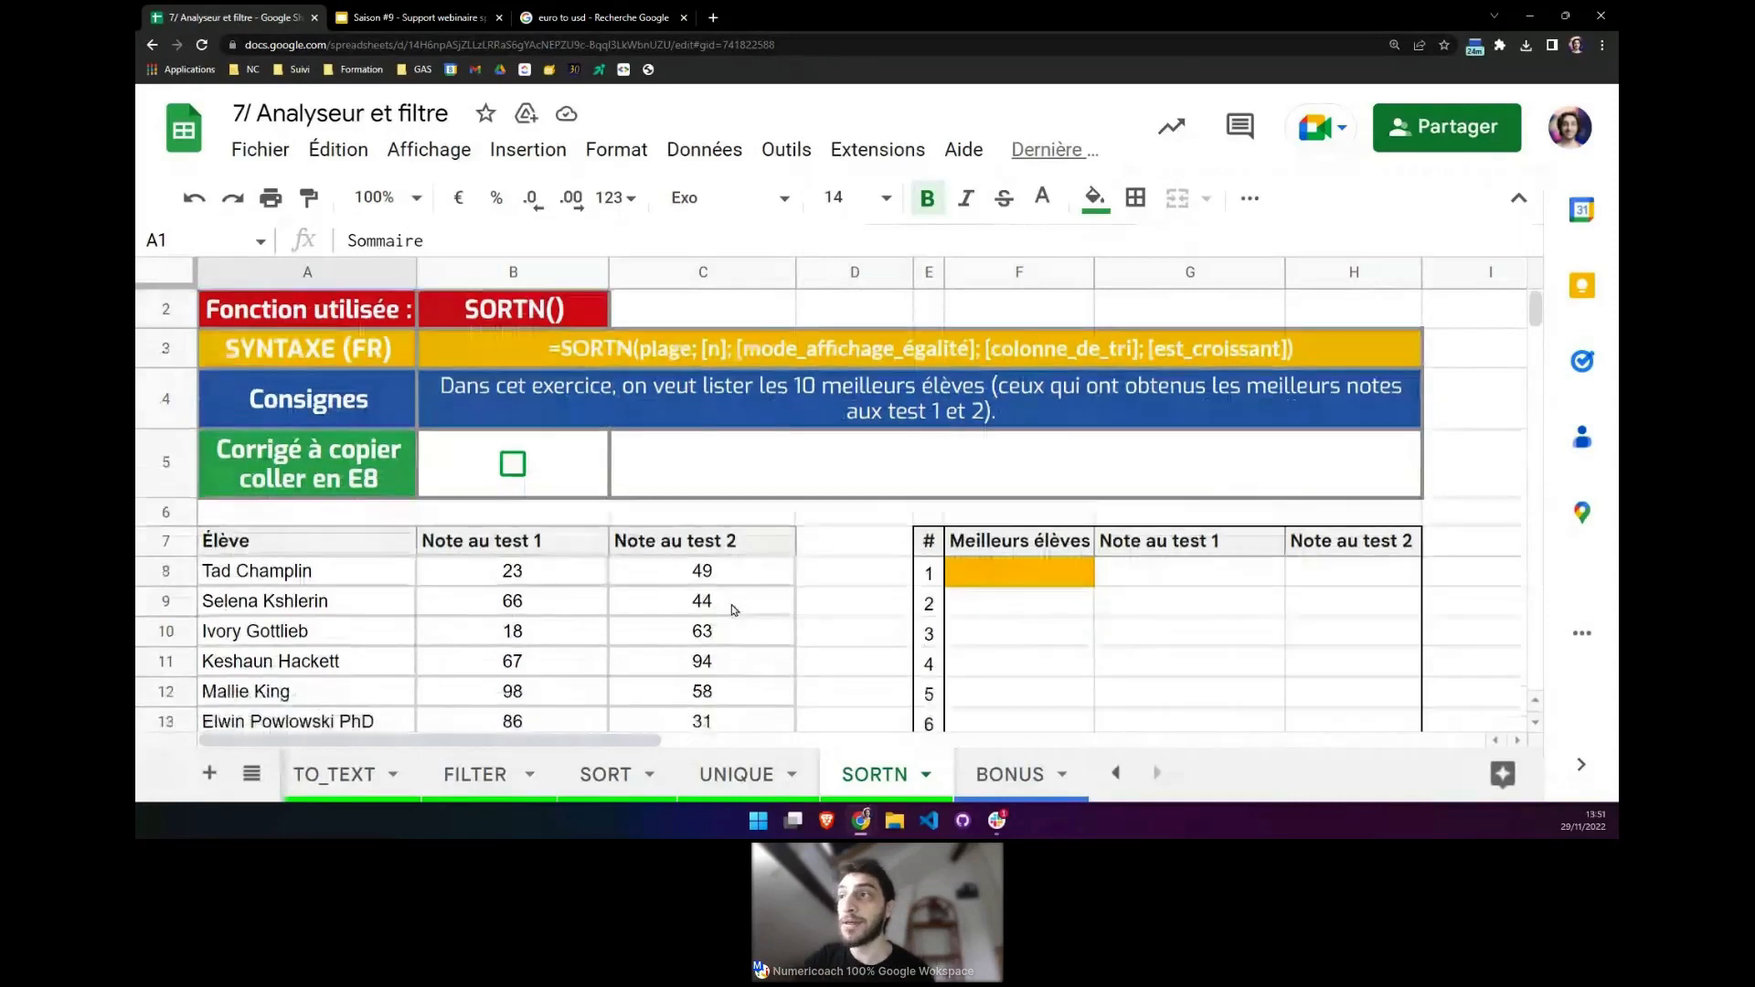
left_click(688, 393)
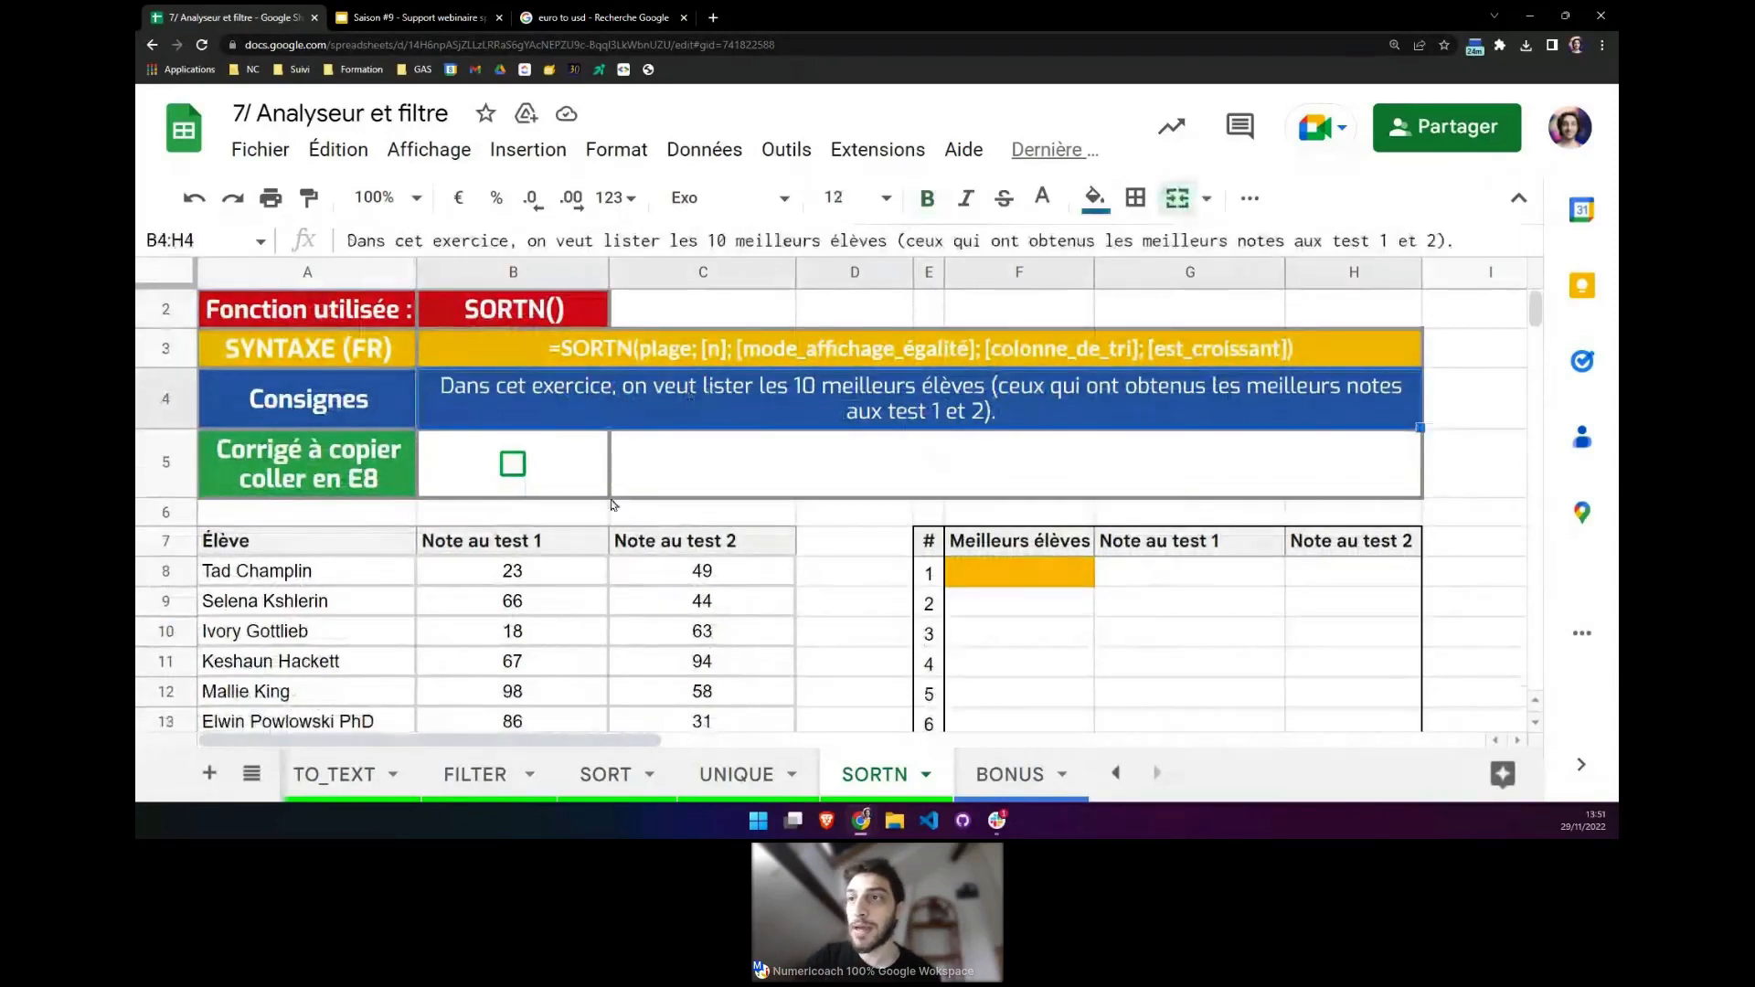
scroll(274, 427, "down", 3)
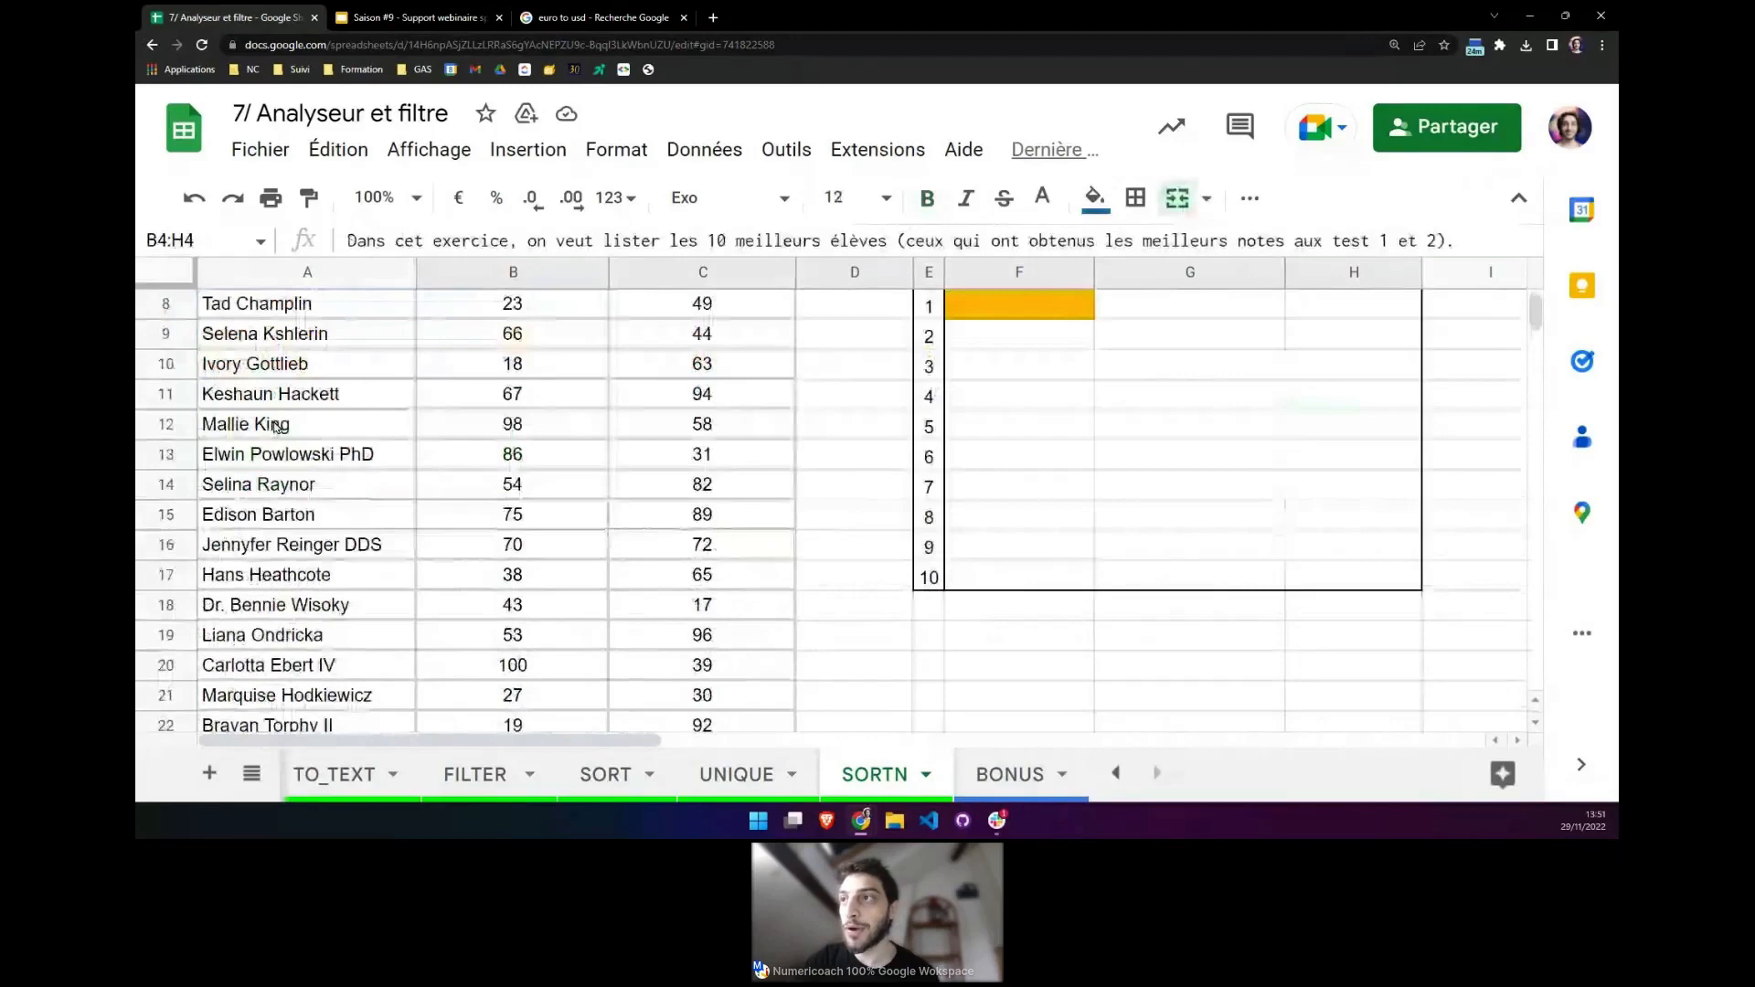
scroll(276, 427, "down", 2)
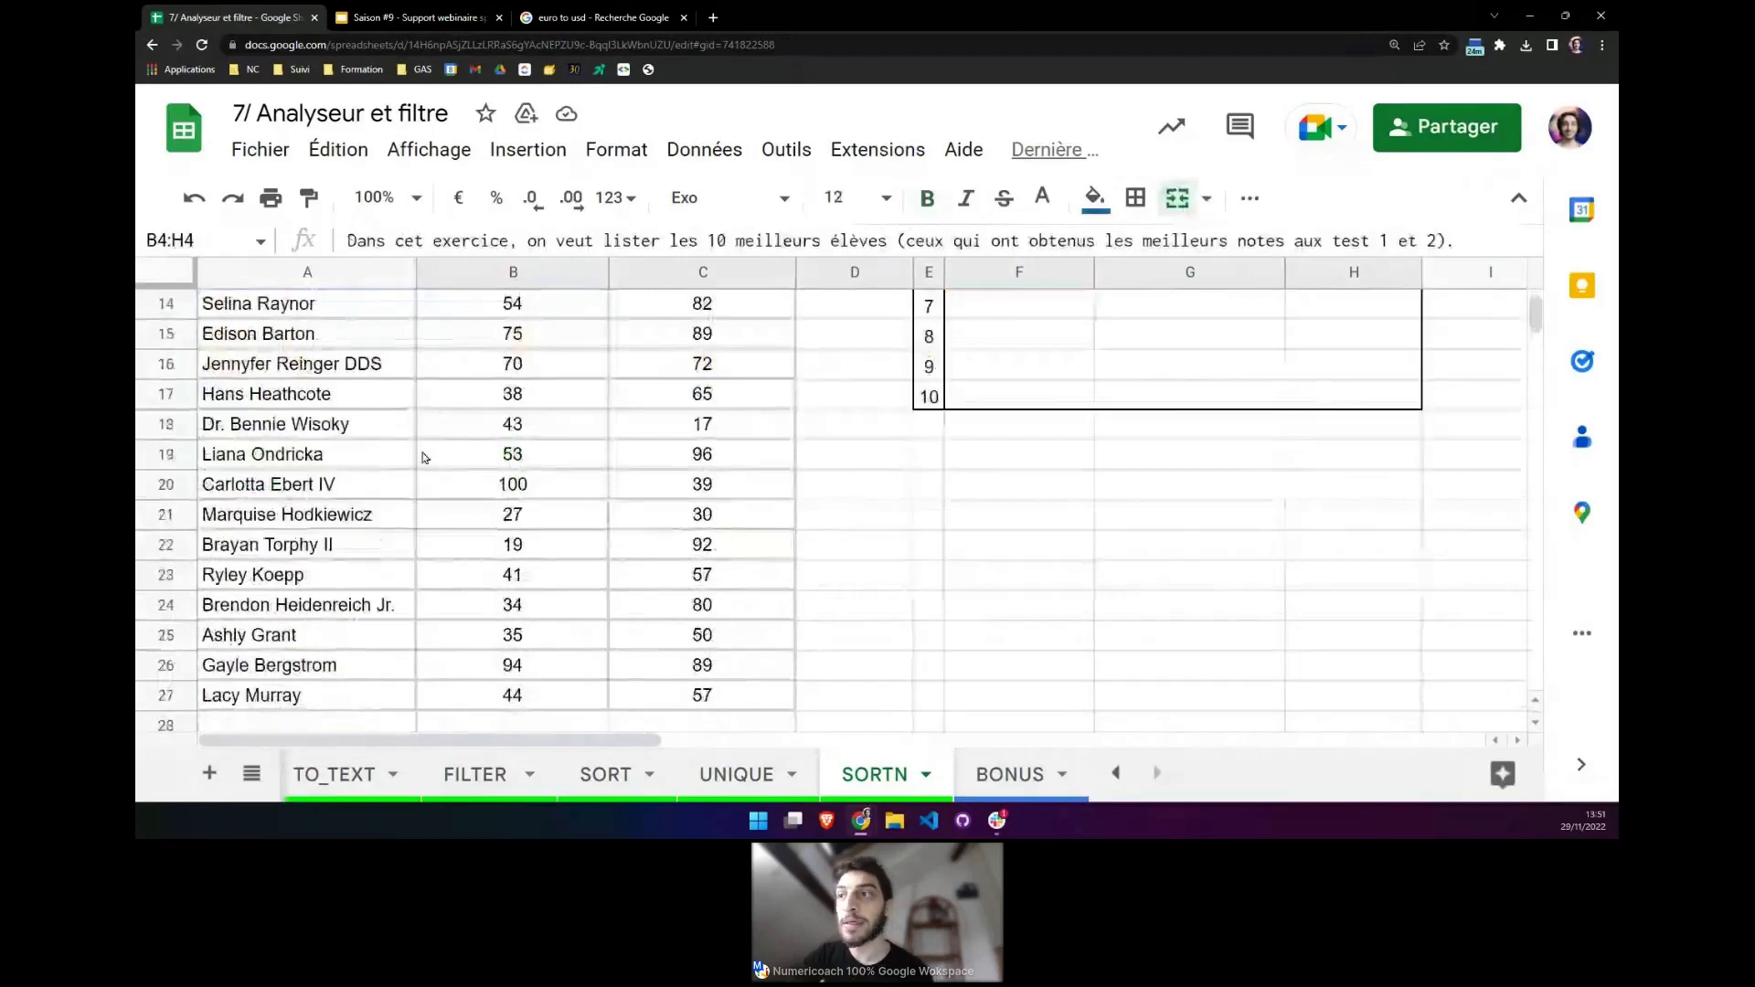
scroll(423, 457, "up", 5)
left_click(513, 585)
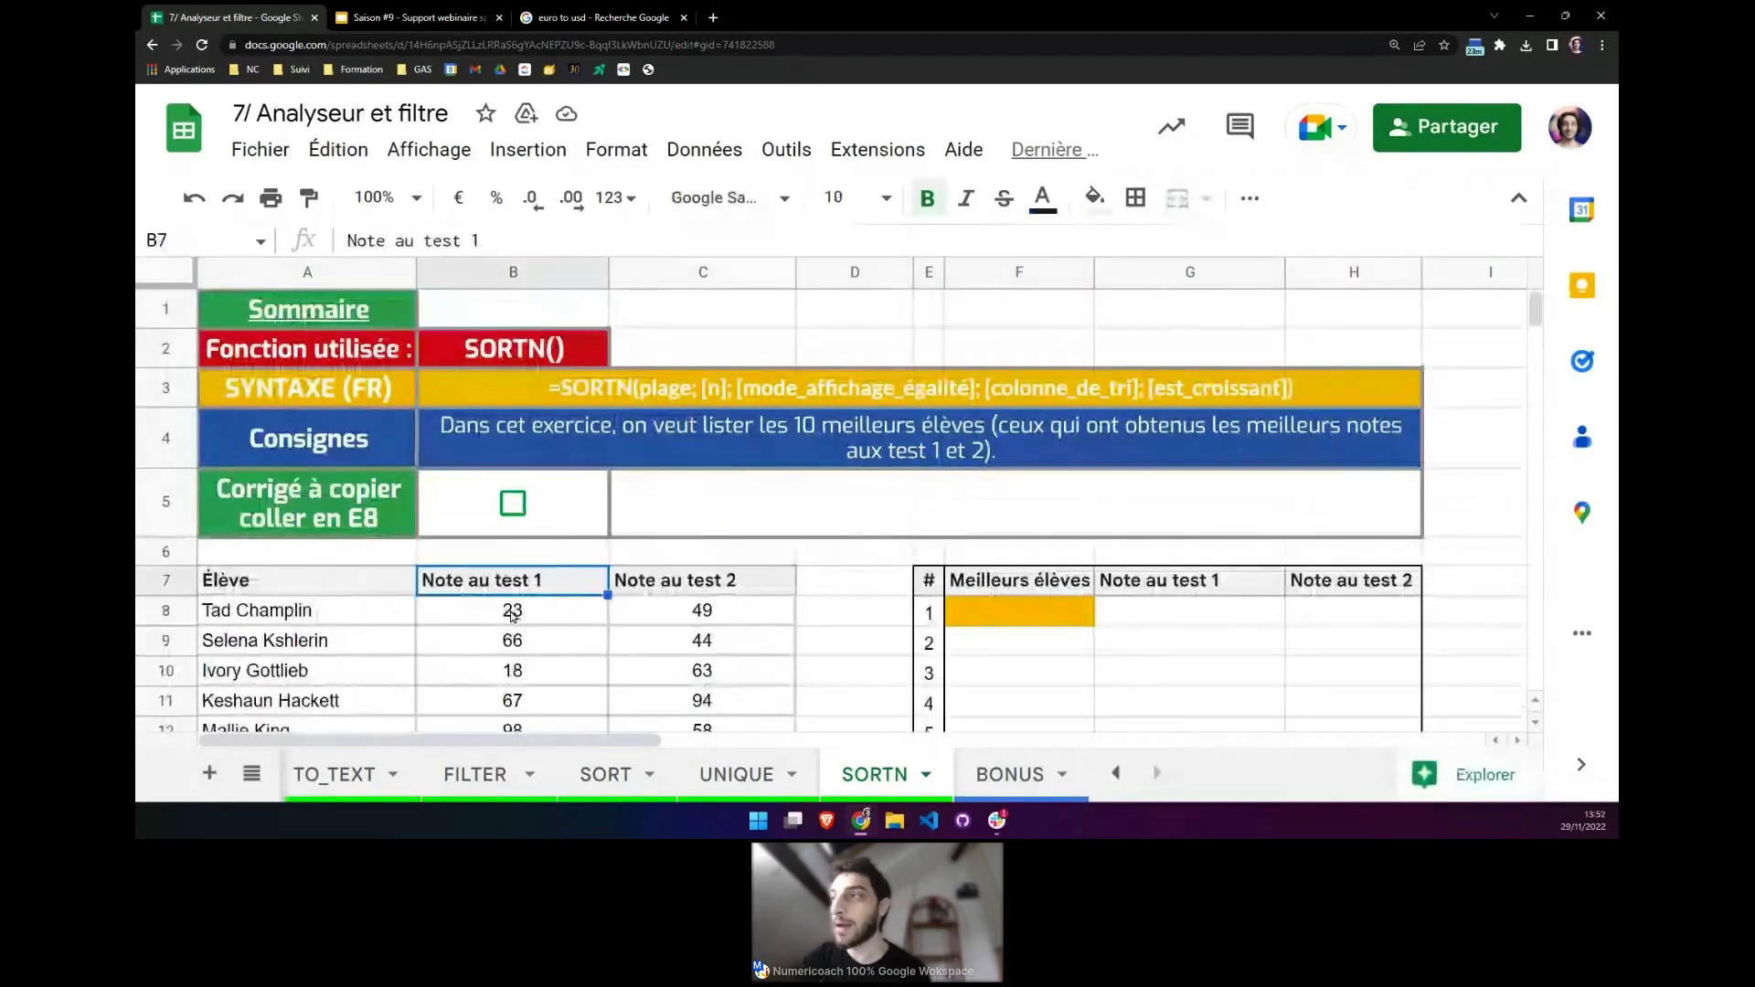
Select F8 as the formula cell and review the ten-row Meilleurs élèves table beside the student test scores.
left_click(513, 614)
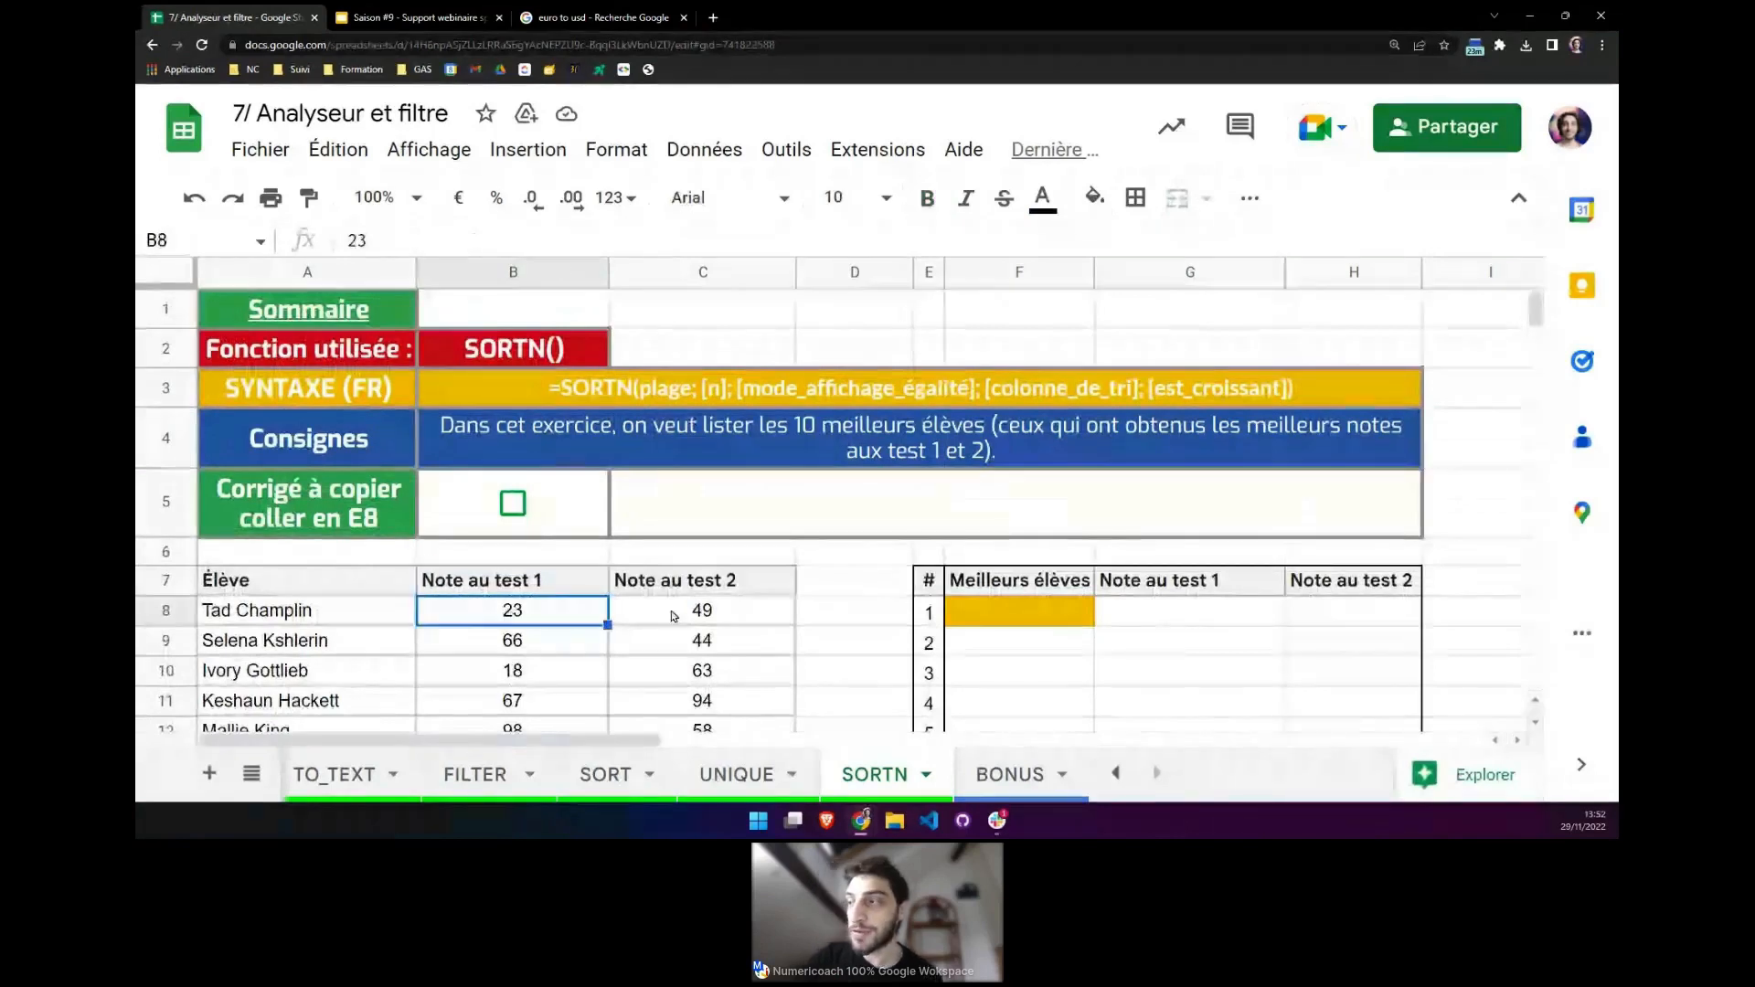
left_click(997, 611)
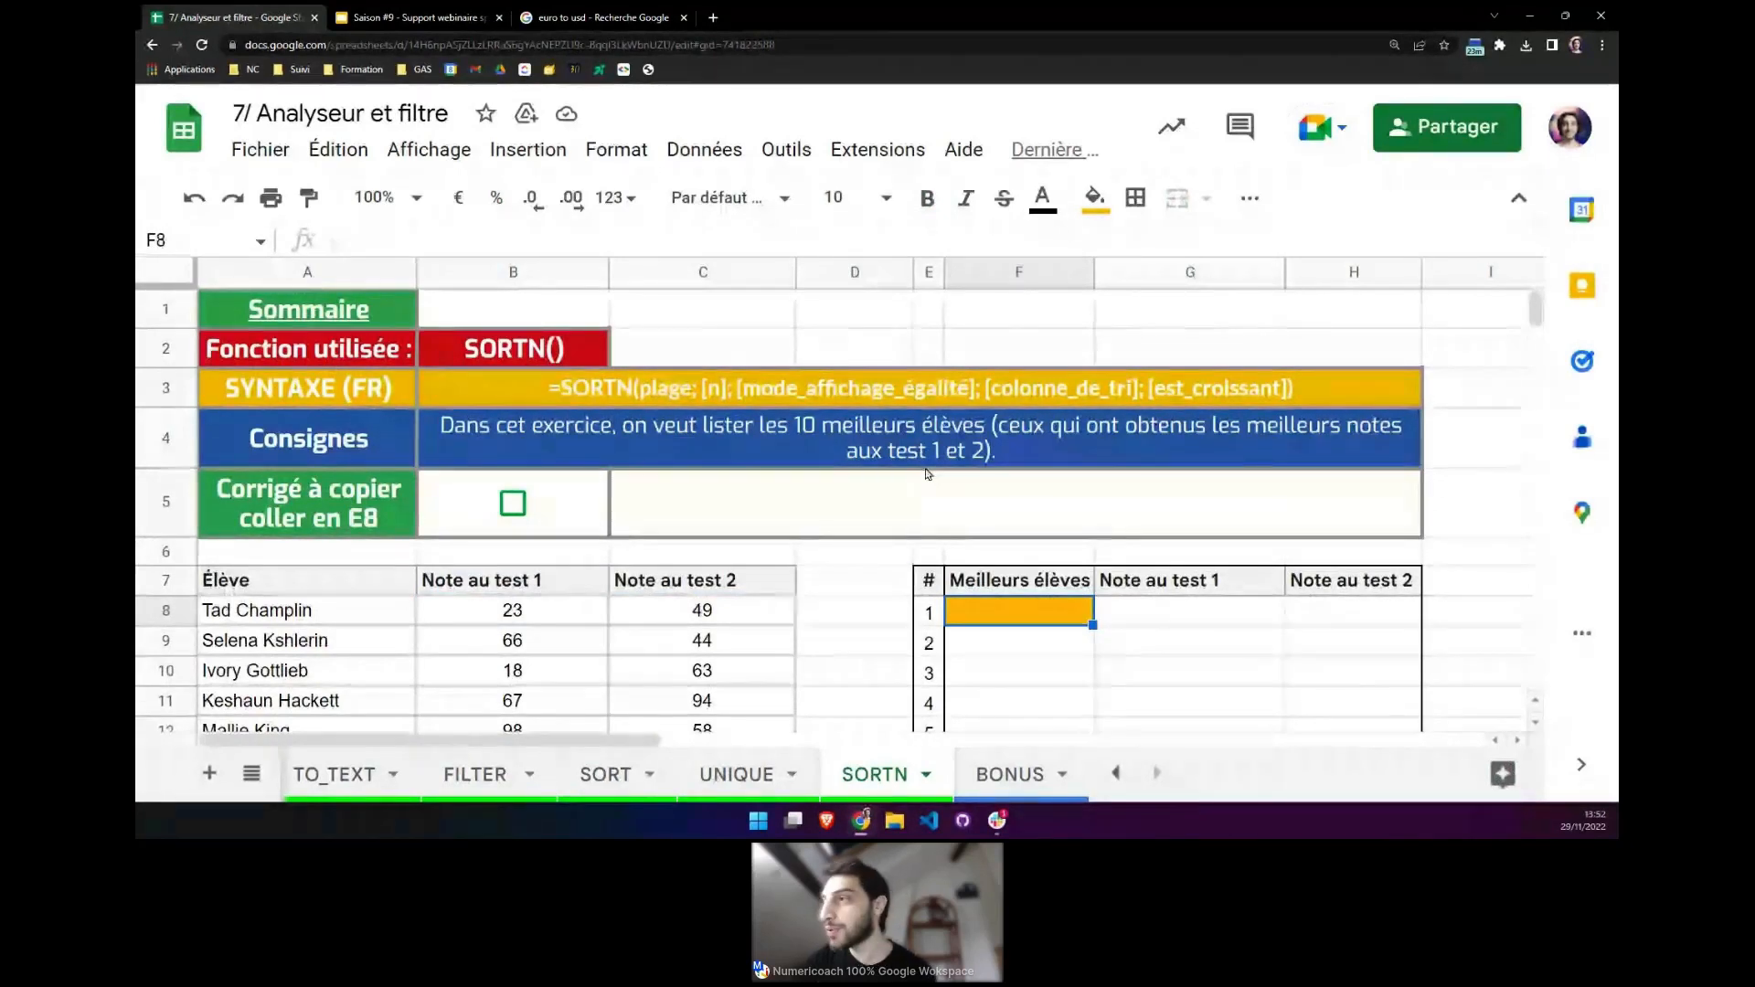
scroll(927, 474, "down", 1)
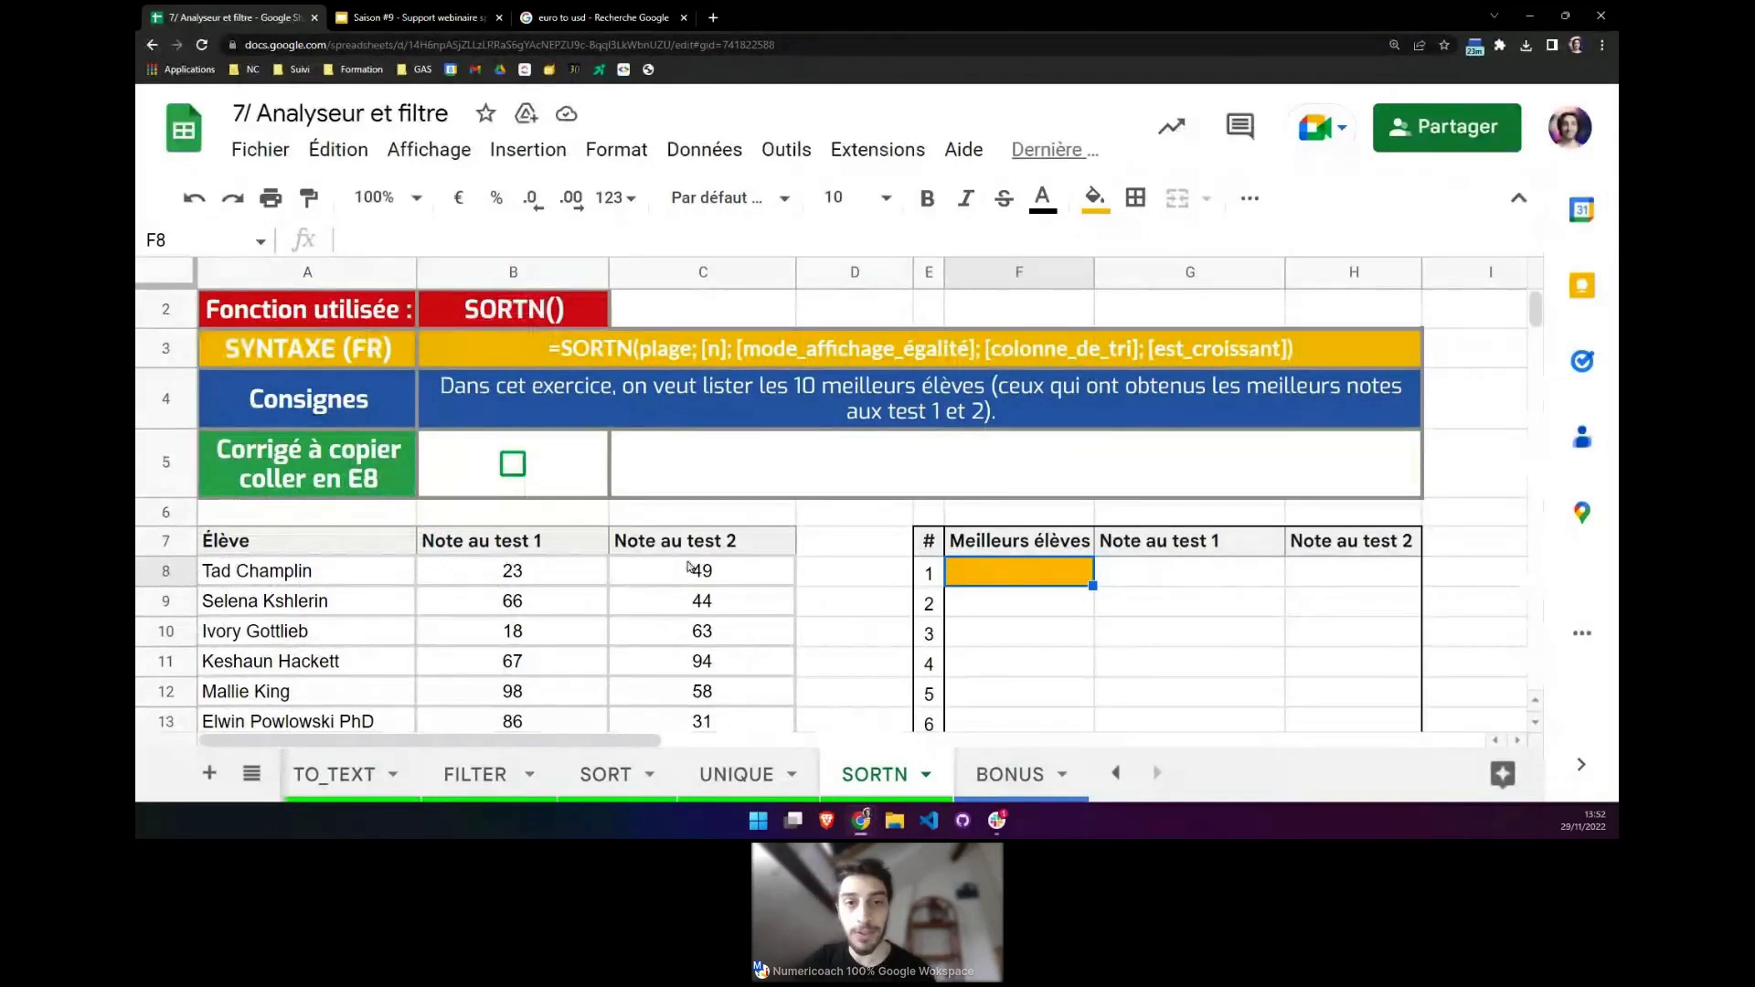
scroll(1045, 536, "down", 2)
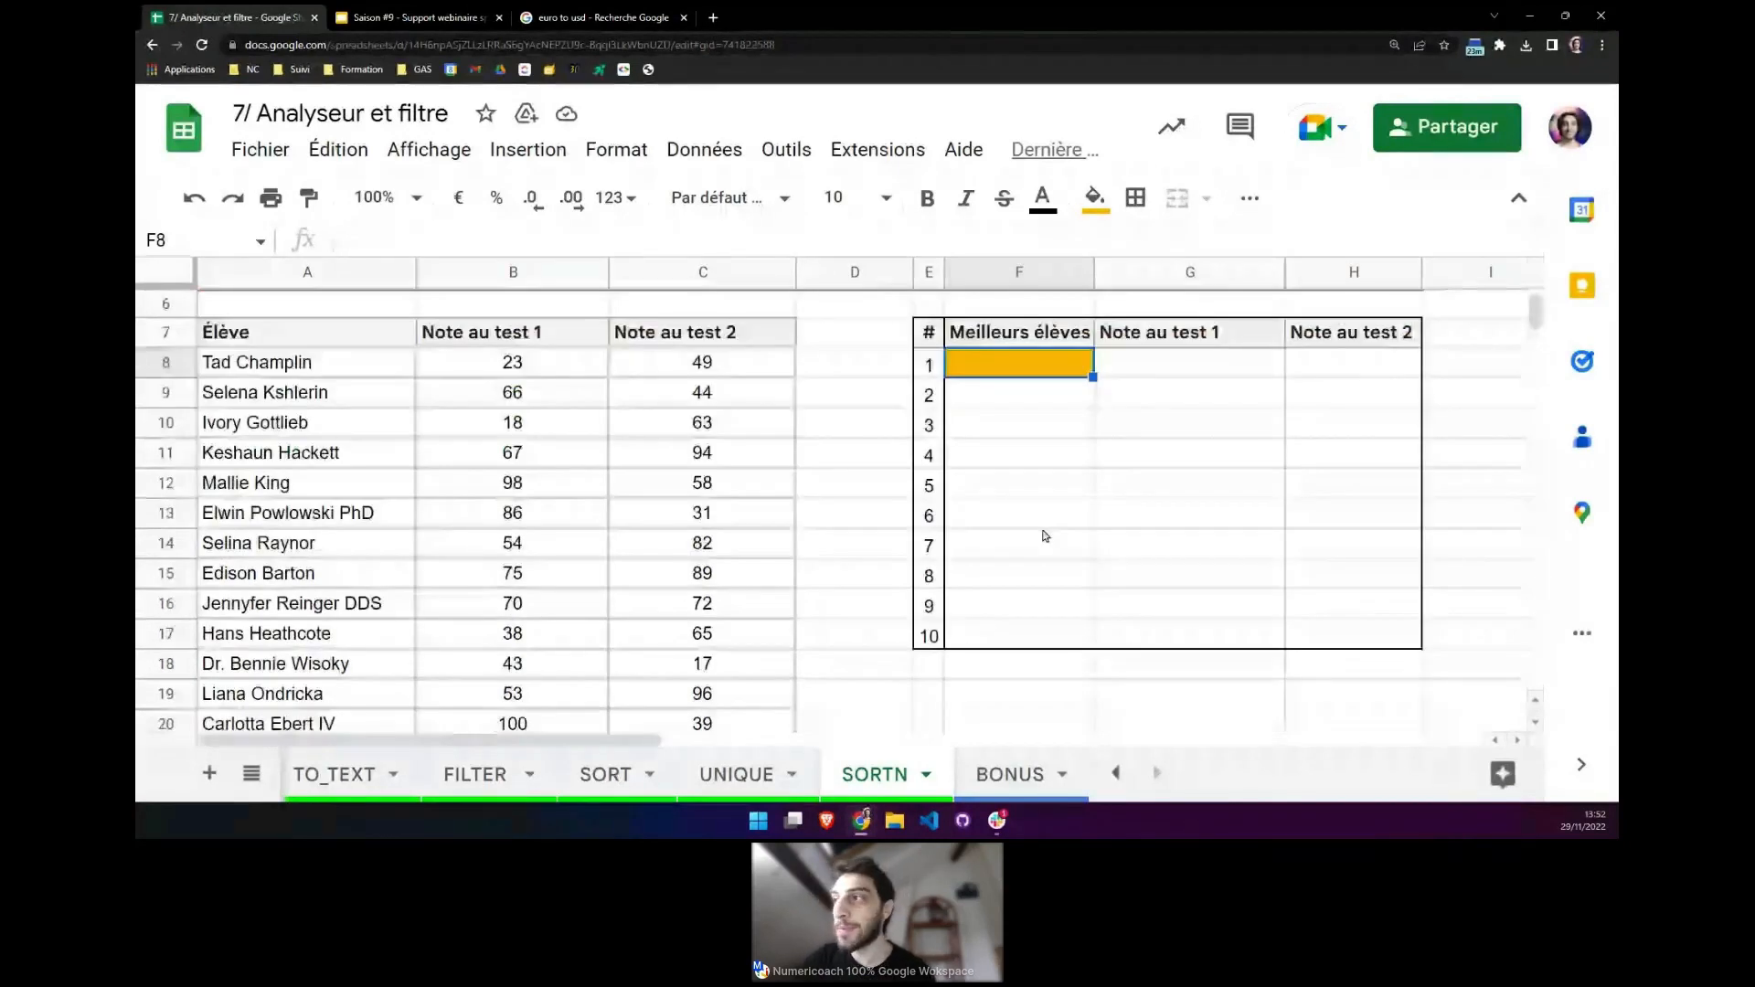
scroll(1045, 536, "down", 2)
scroll(1018, 545, "up", 3)
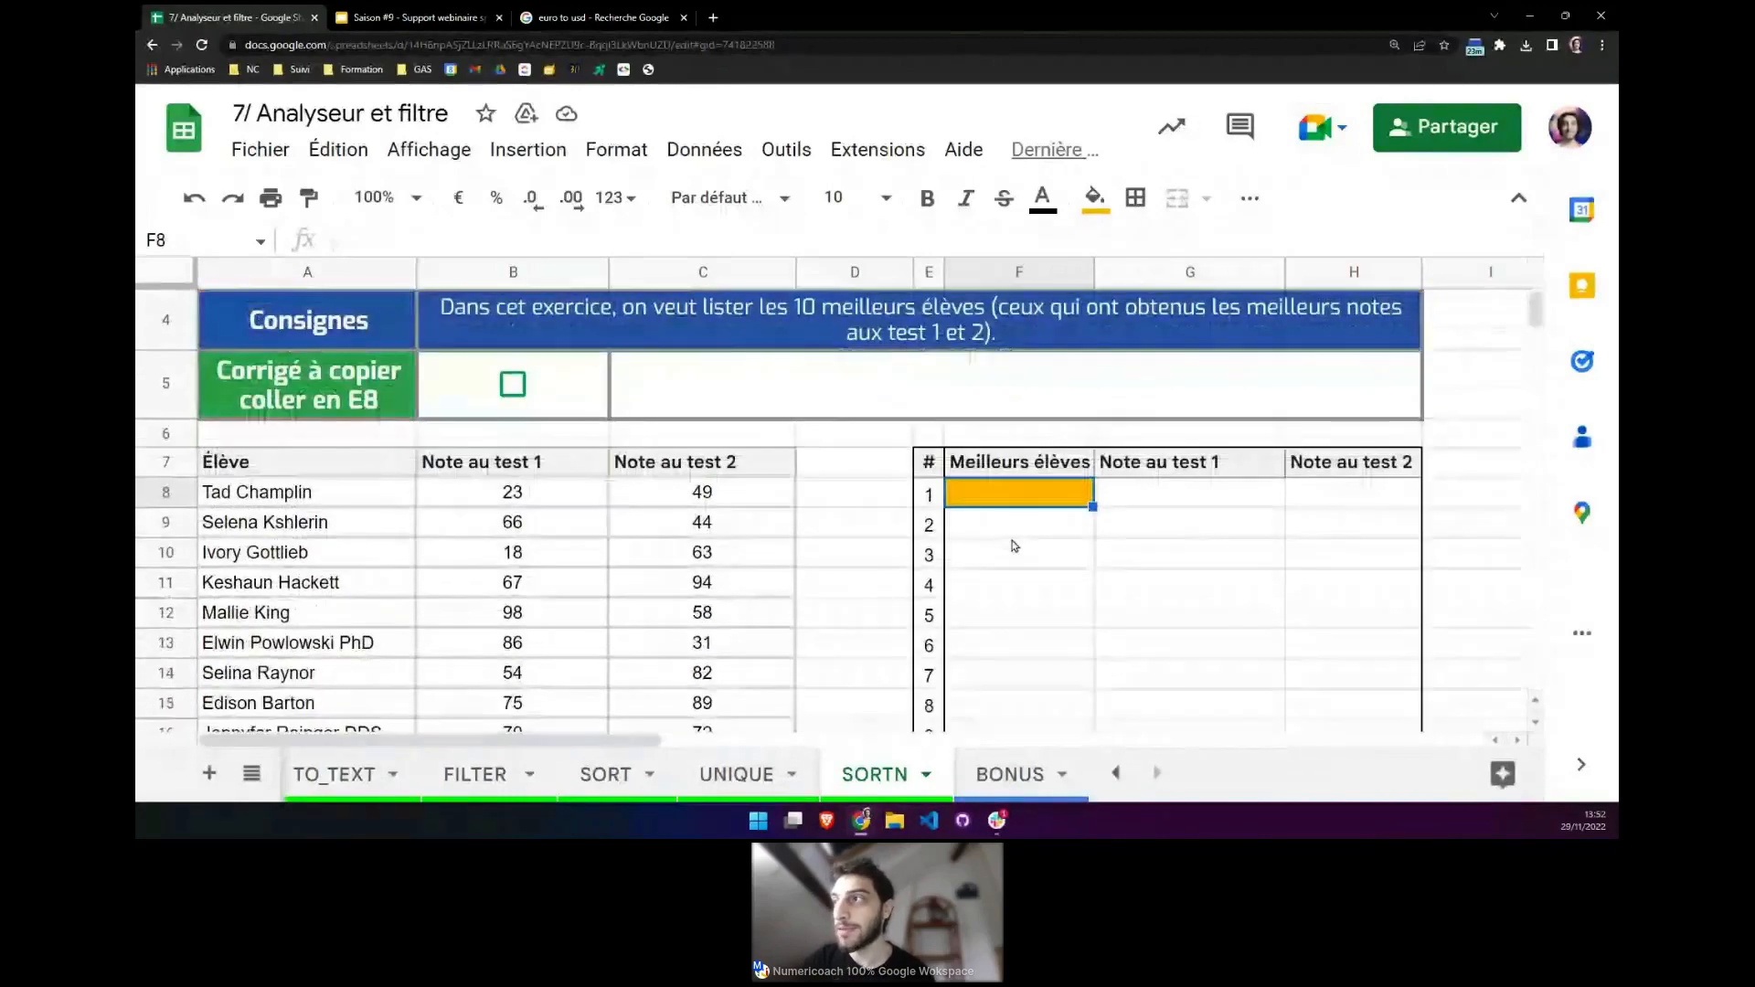
scroll(1013, 546, "down", 1)
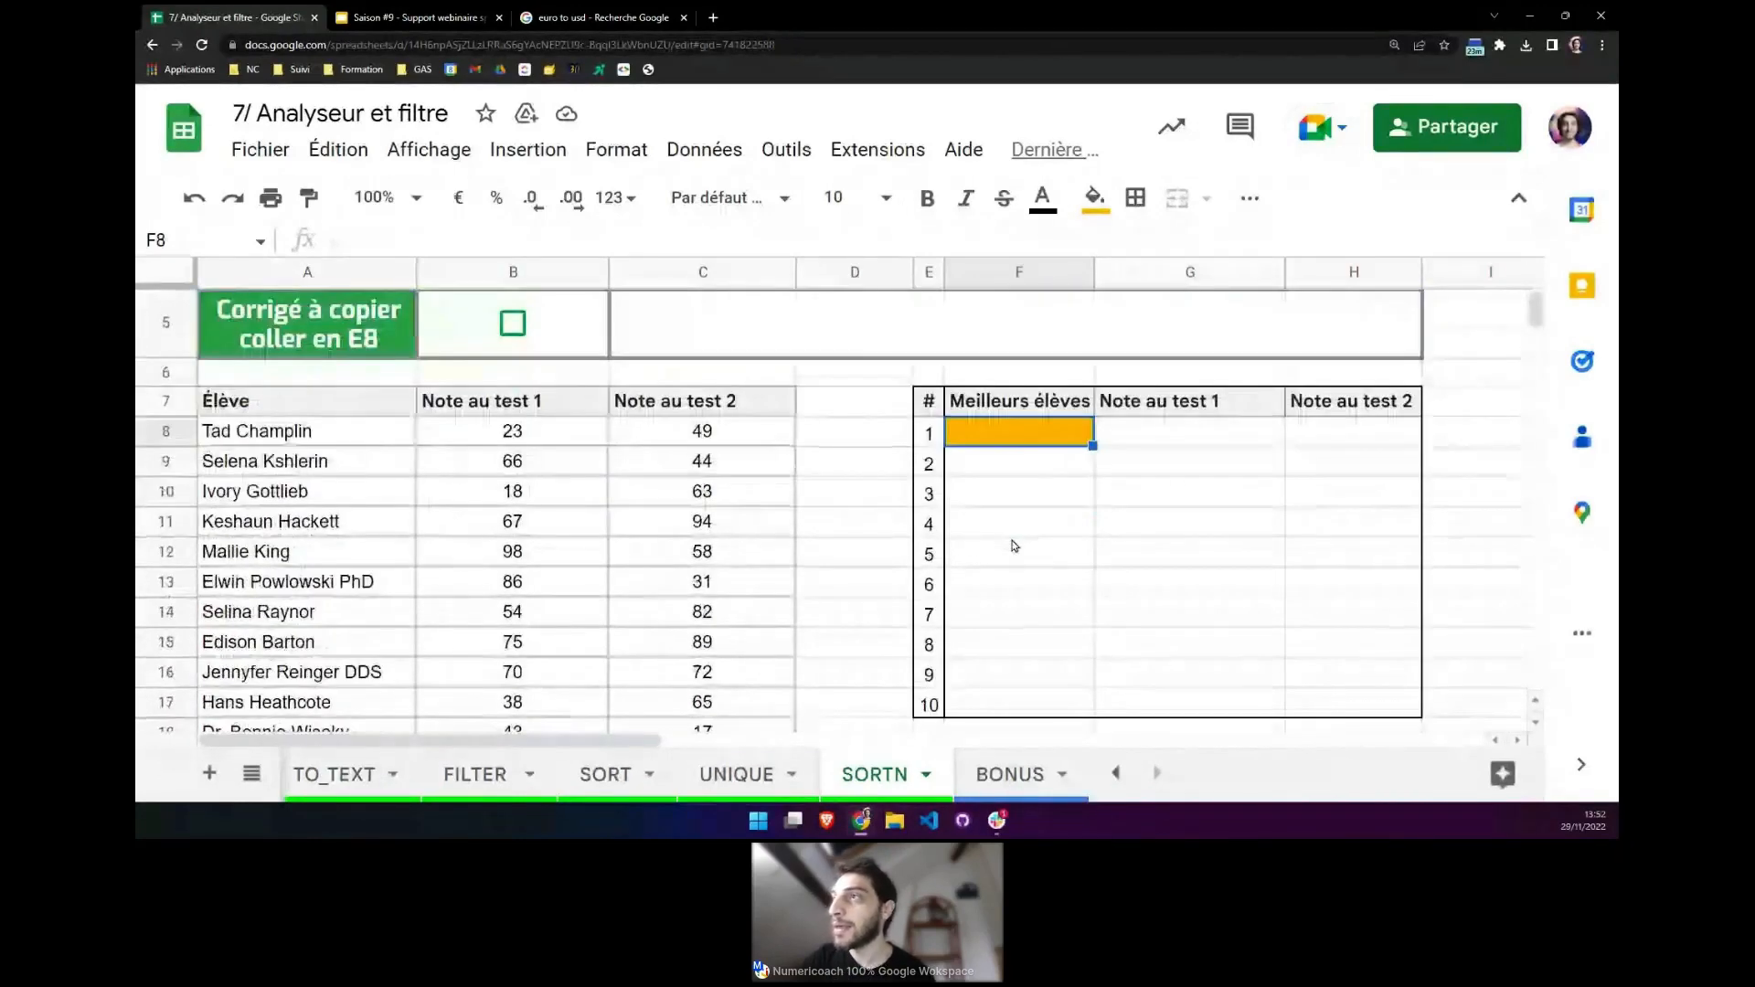
scroll(1013, 546, "down", 1)
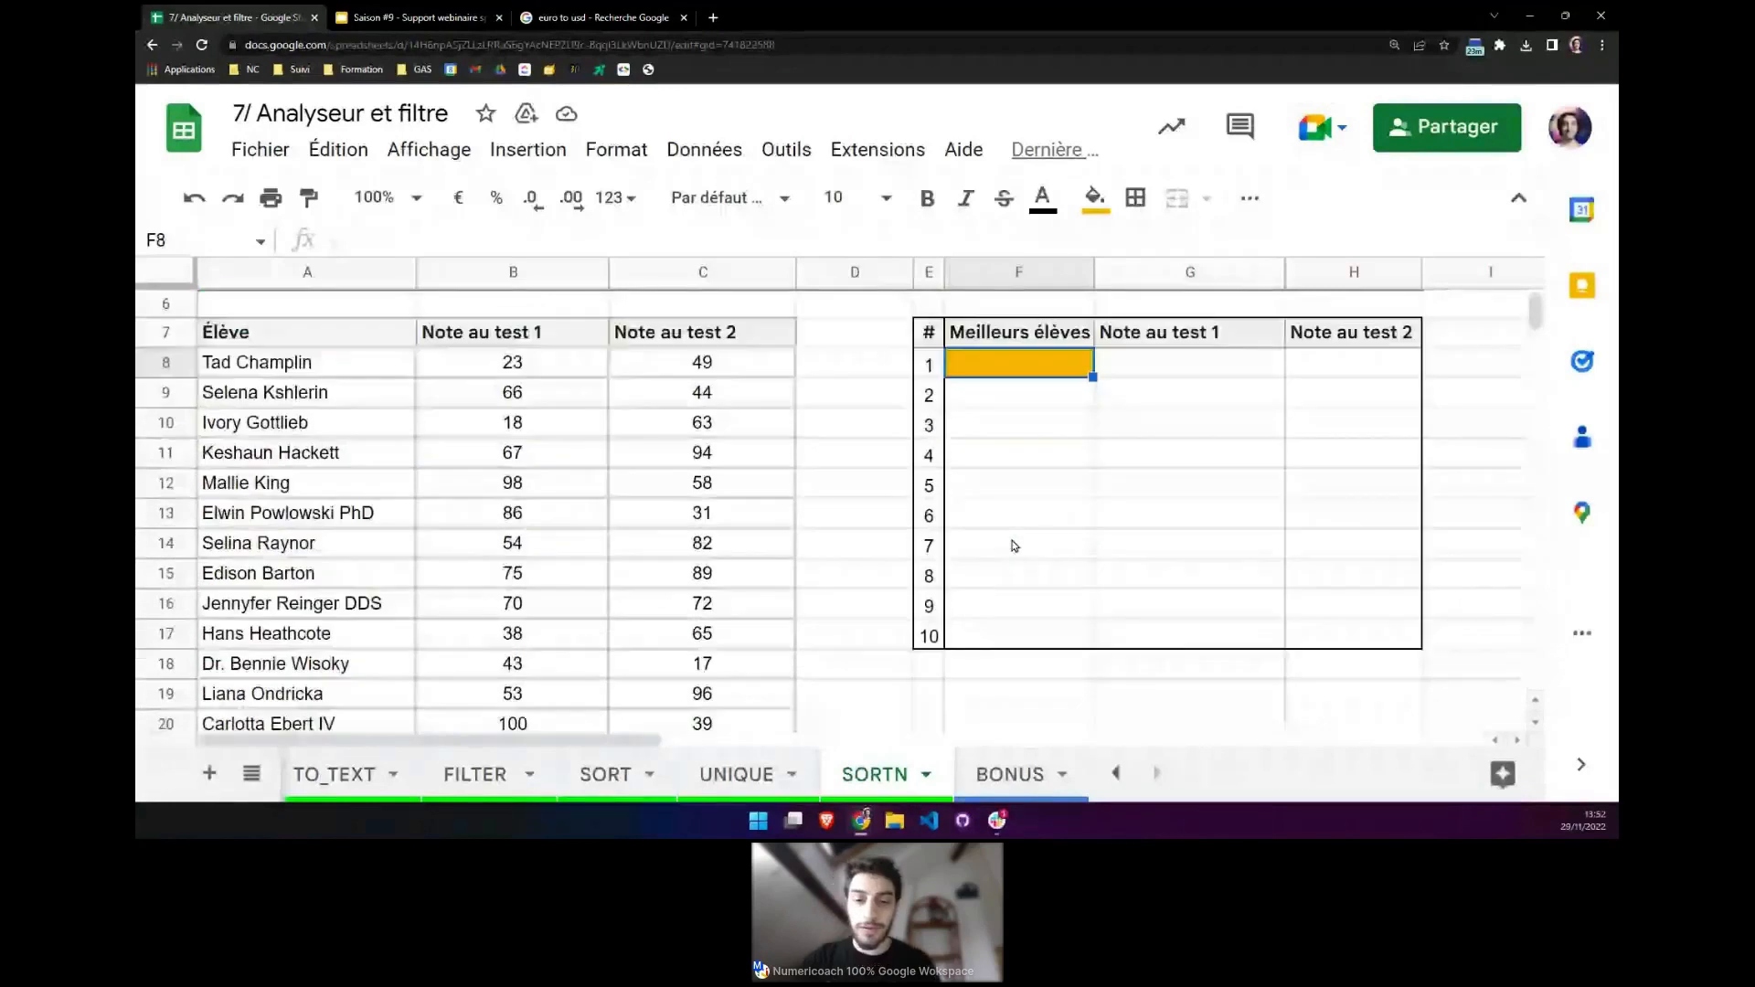
Start a SORTN formula in F8 with the student data A8:C27 as its plage argument.
type("=")
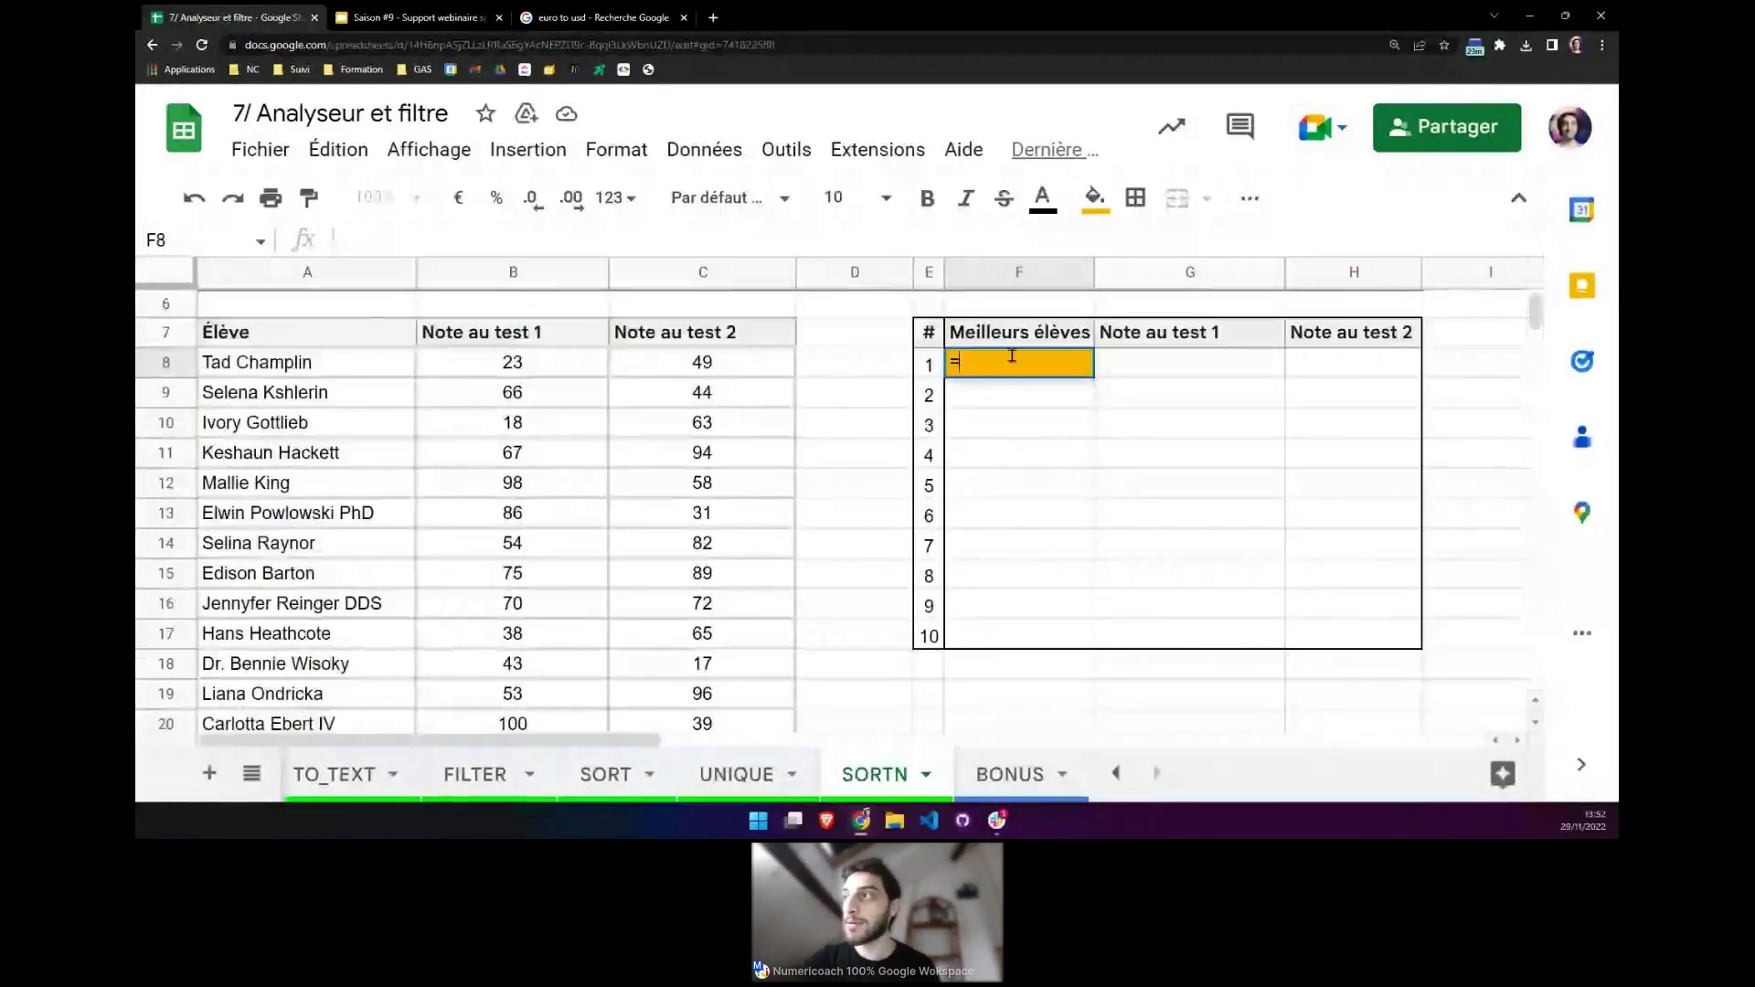
type("SORTN")
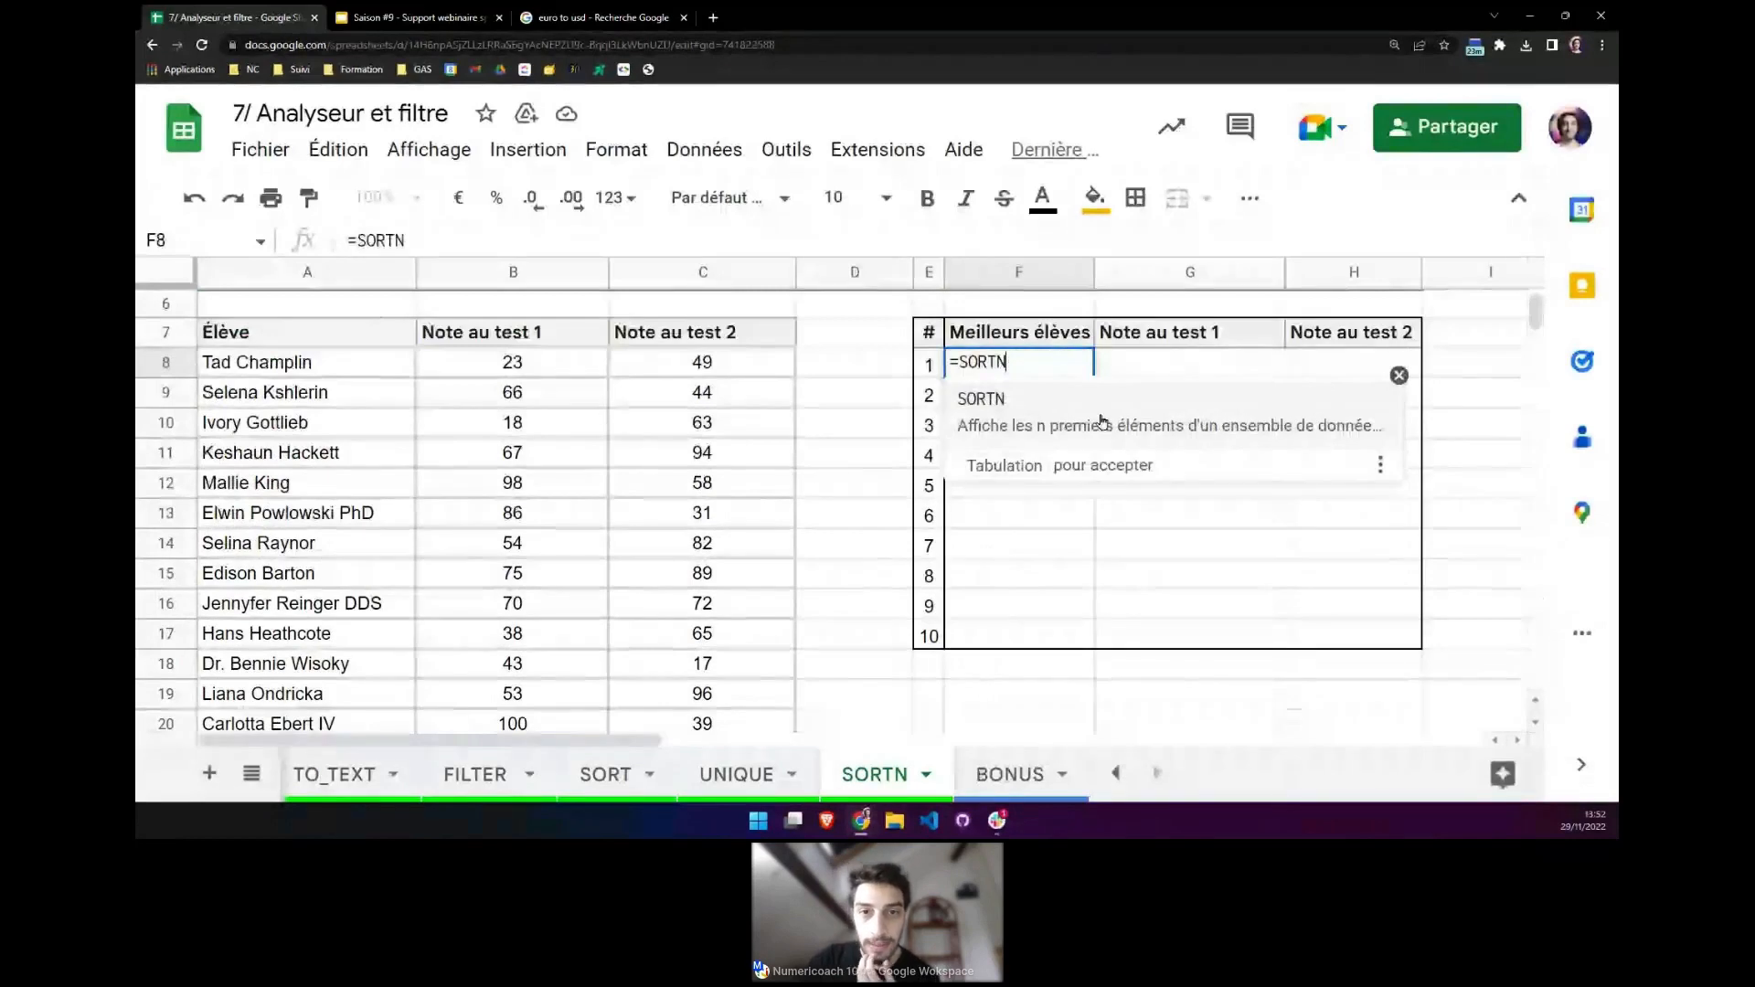
left_click(1109, 419)
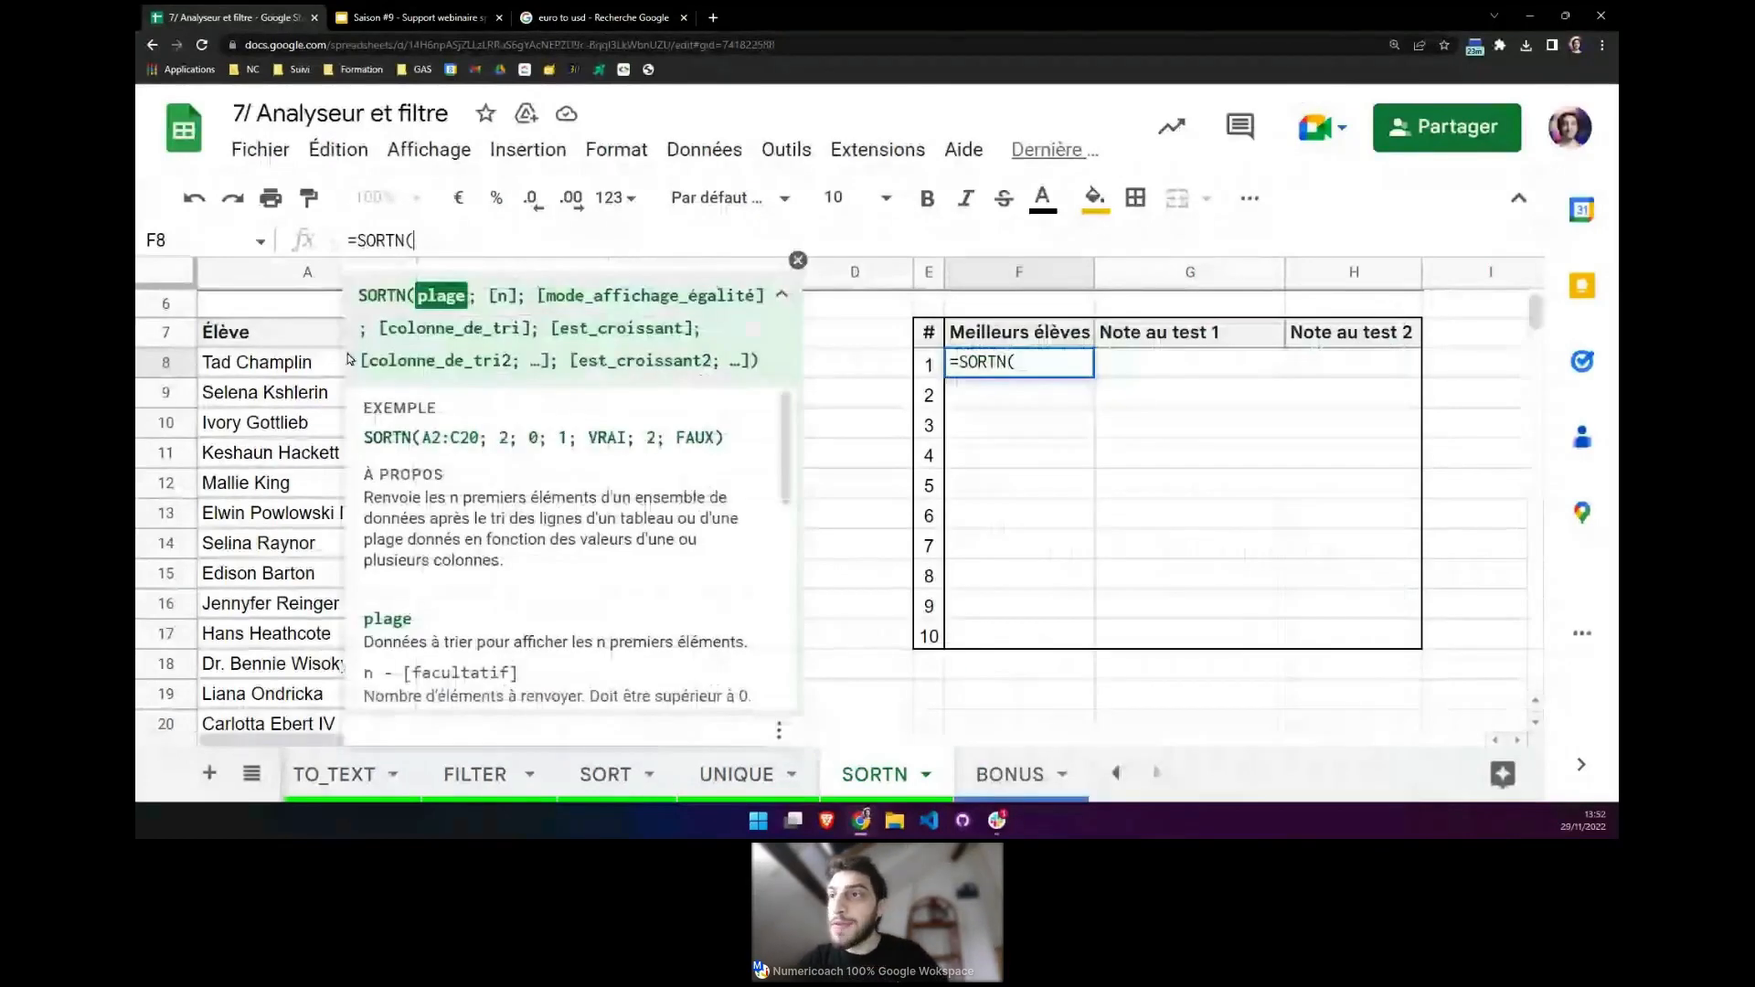
left_click(280, 366)
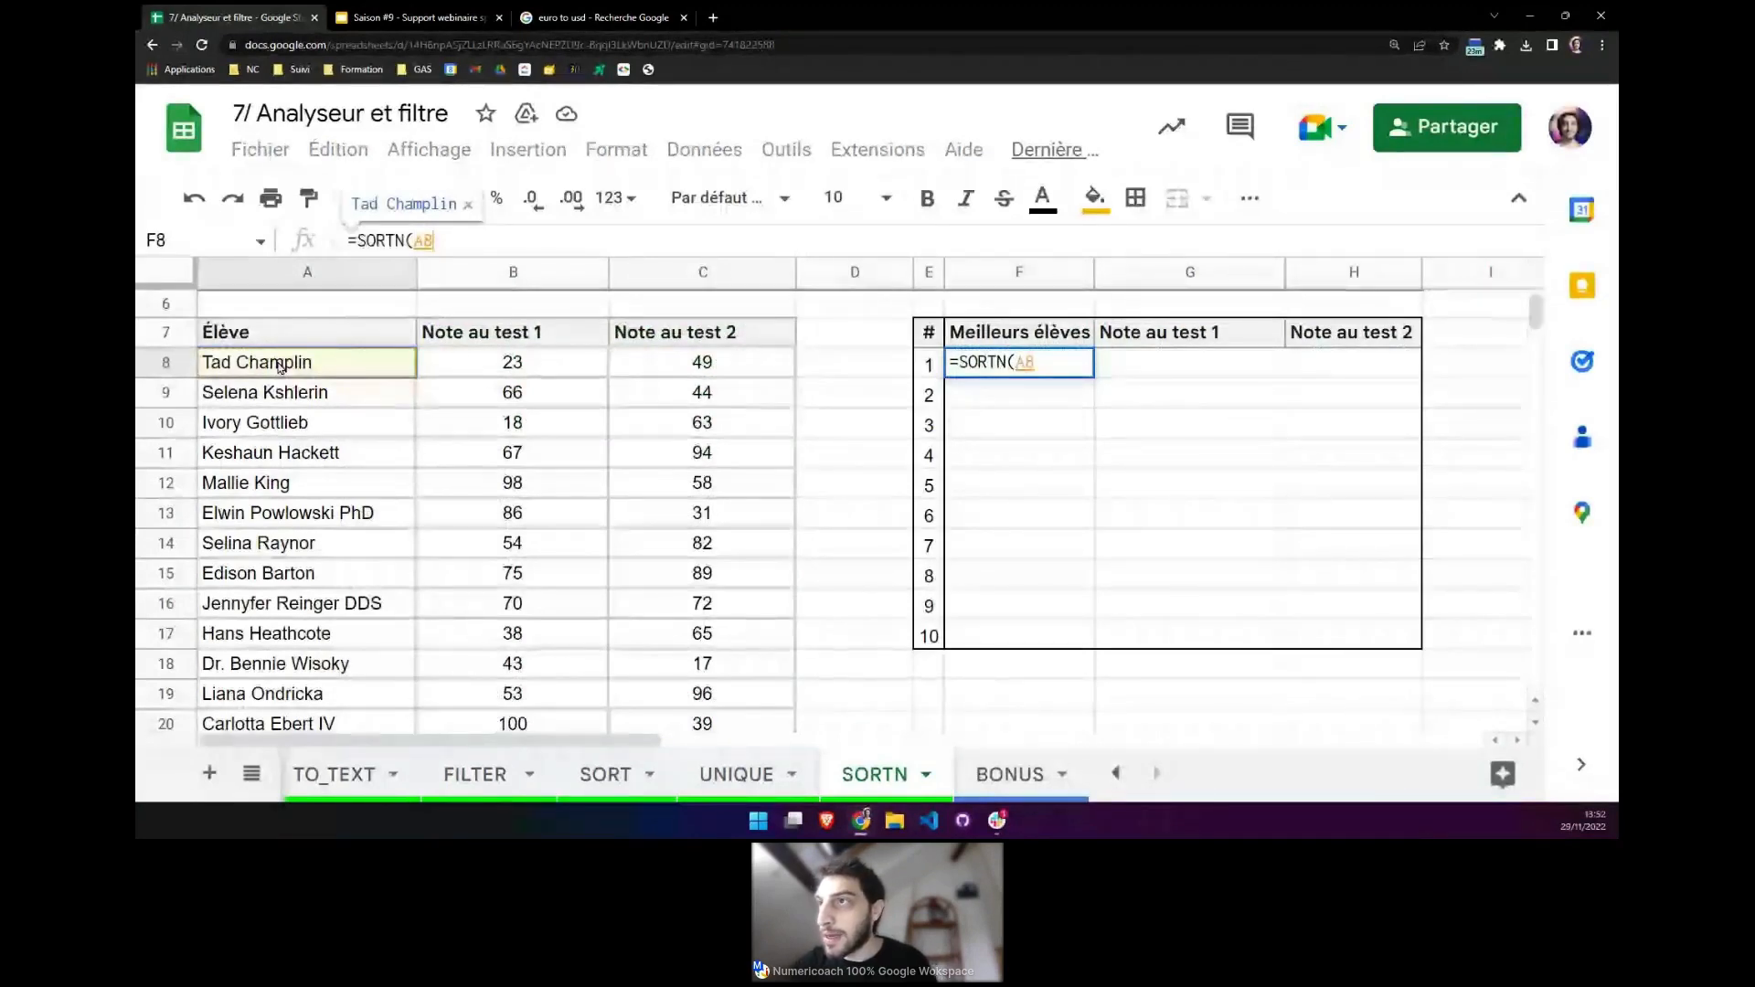
left_click_drag(280, 366, 700, 585)
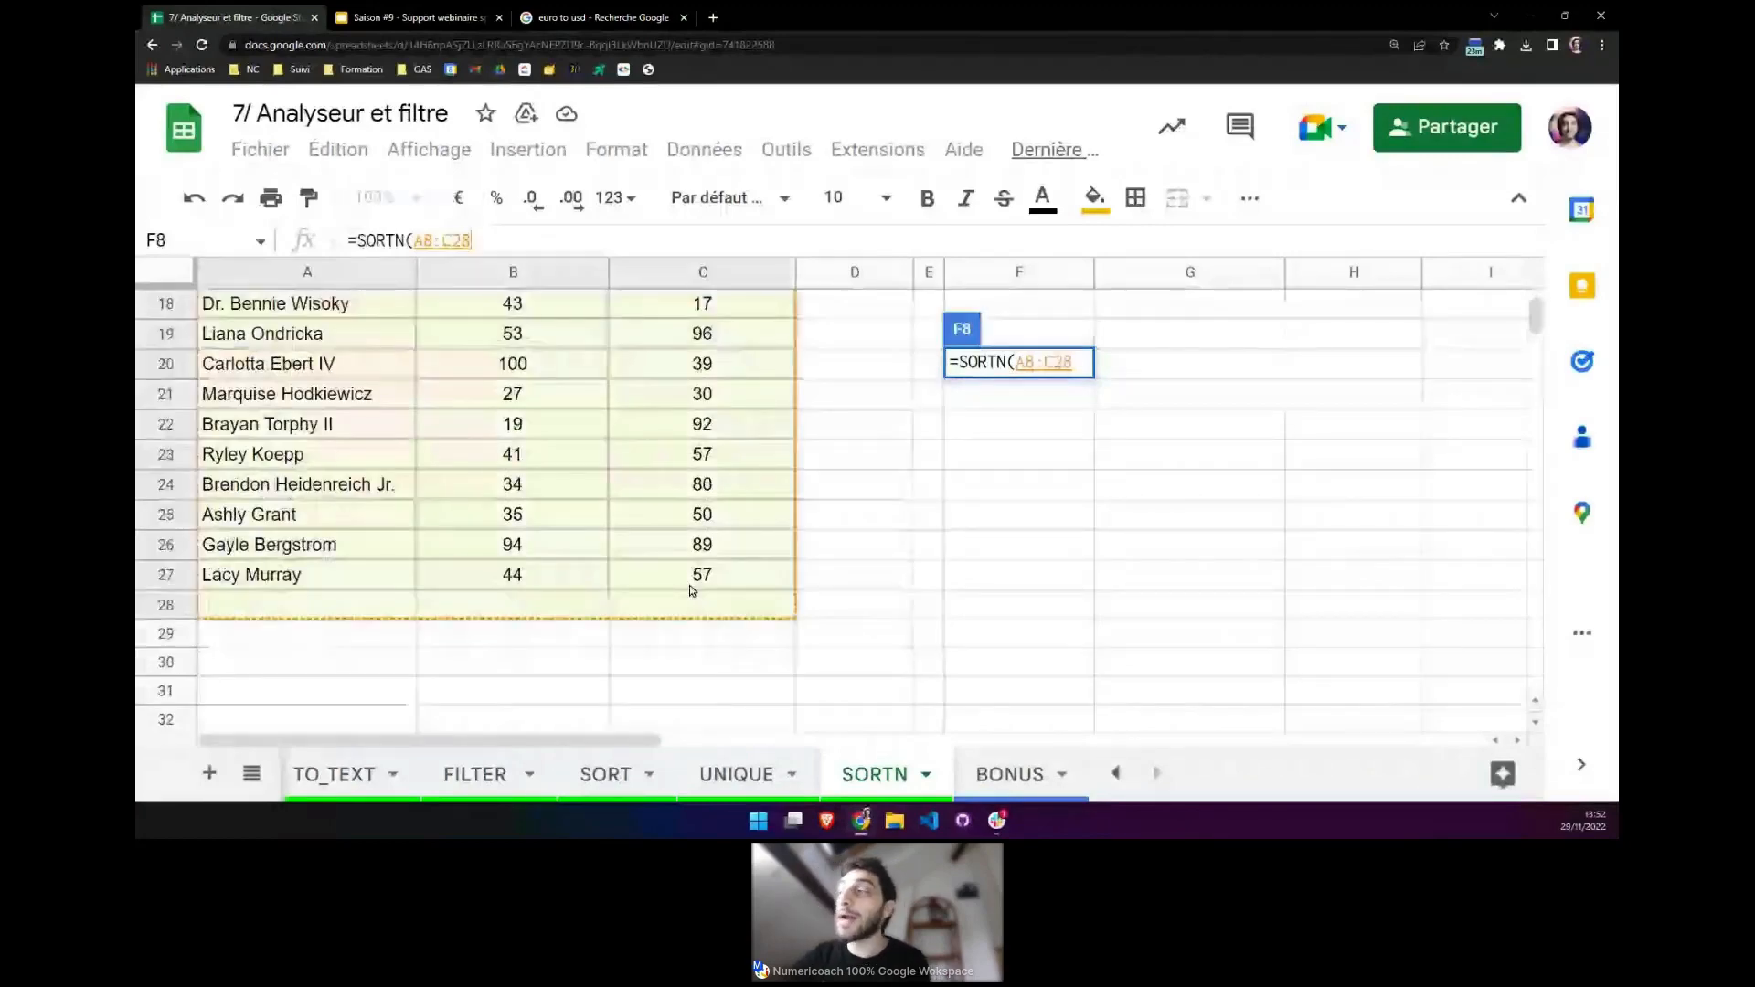
scroll(706, 485, "up", 2)
scroll(707, 485, "up", 5)
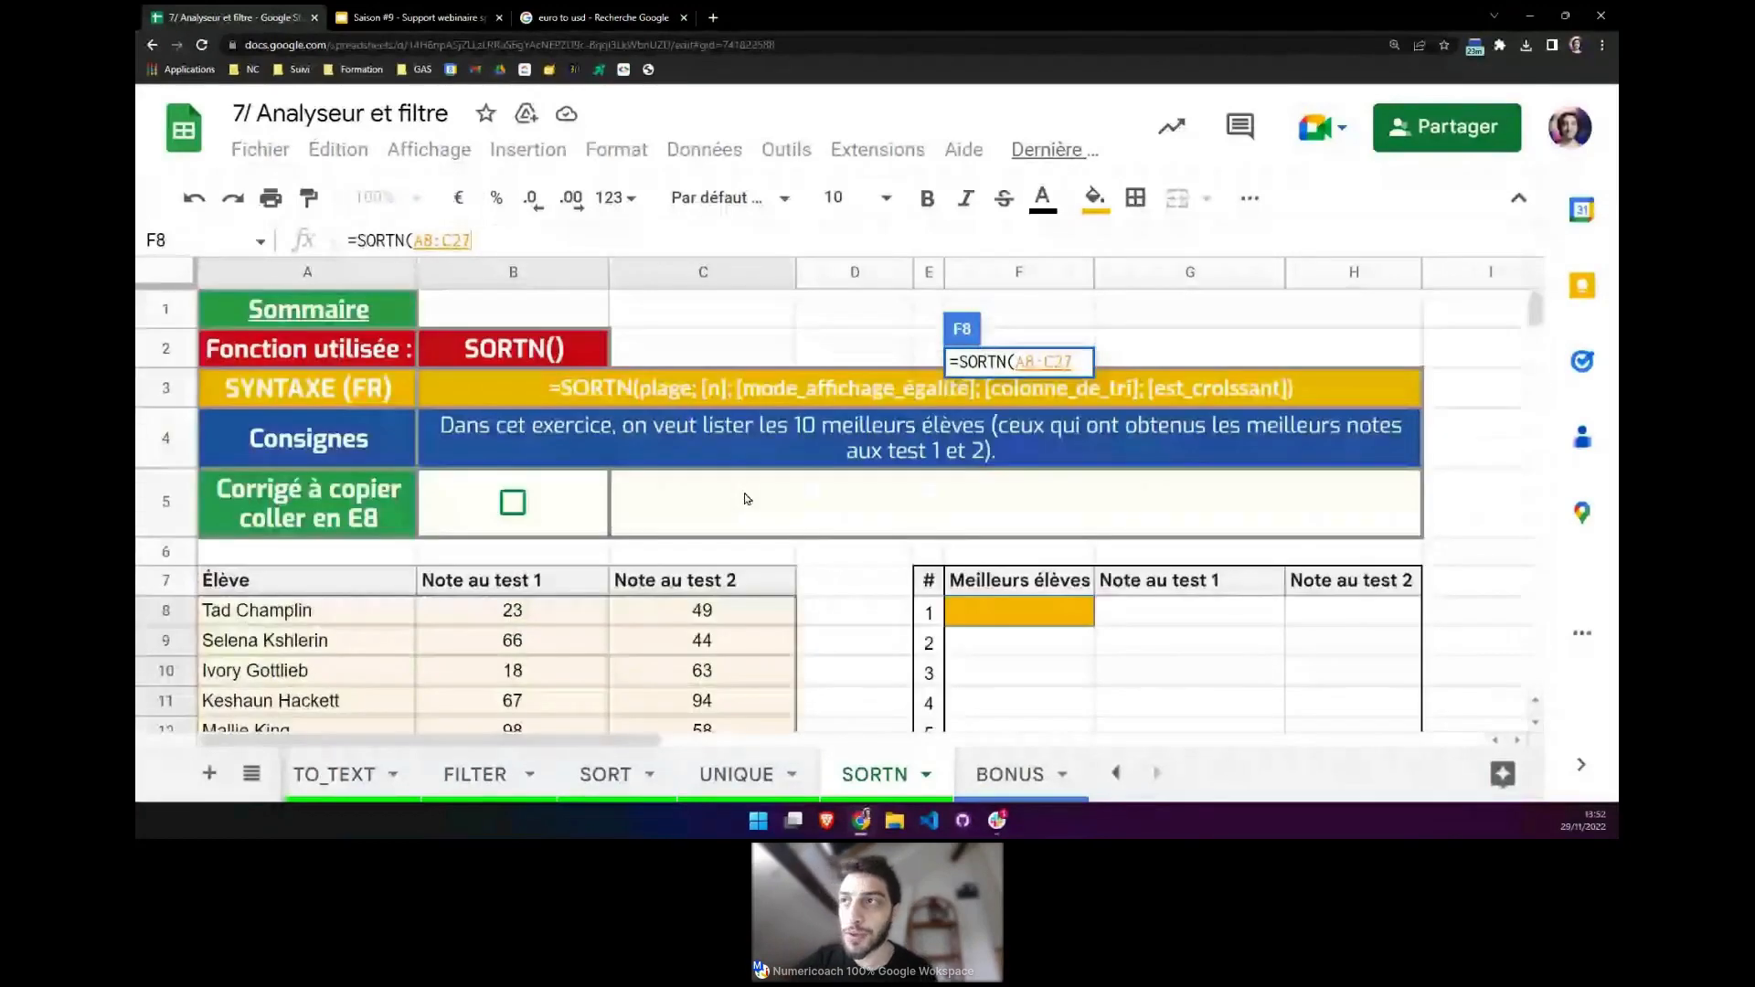
scroll(914, 457, "down", 1)
left_click(486, 240)
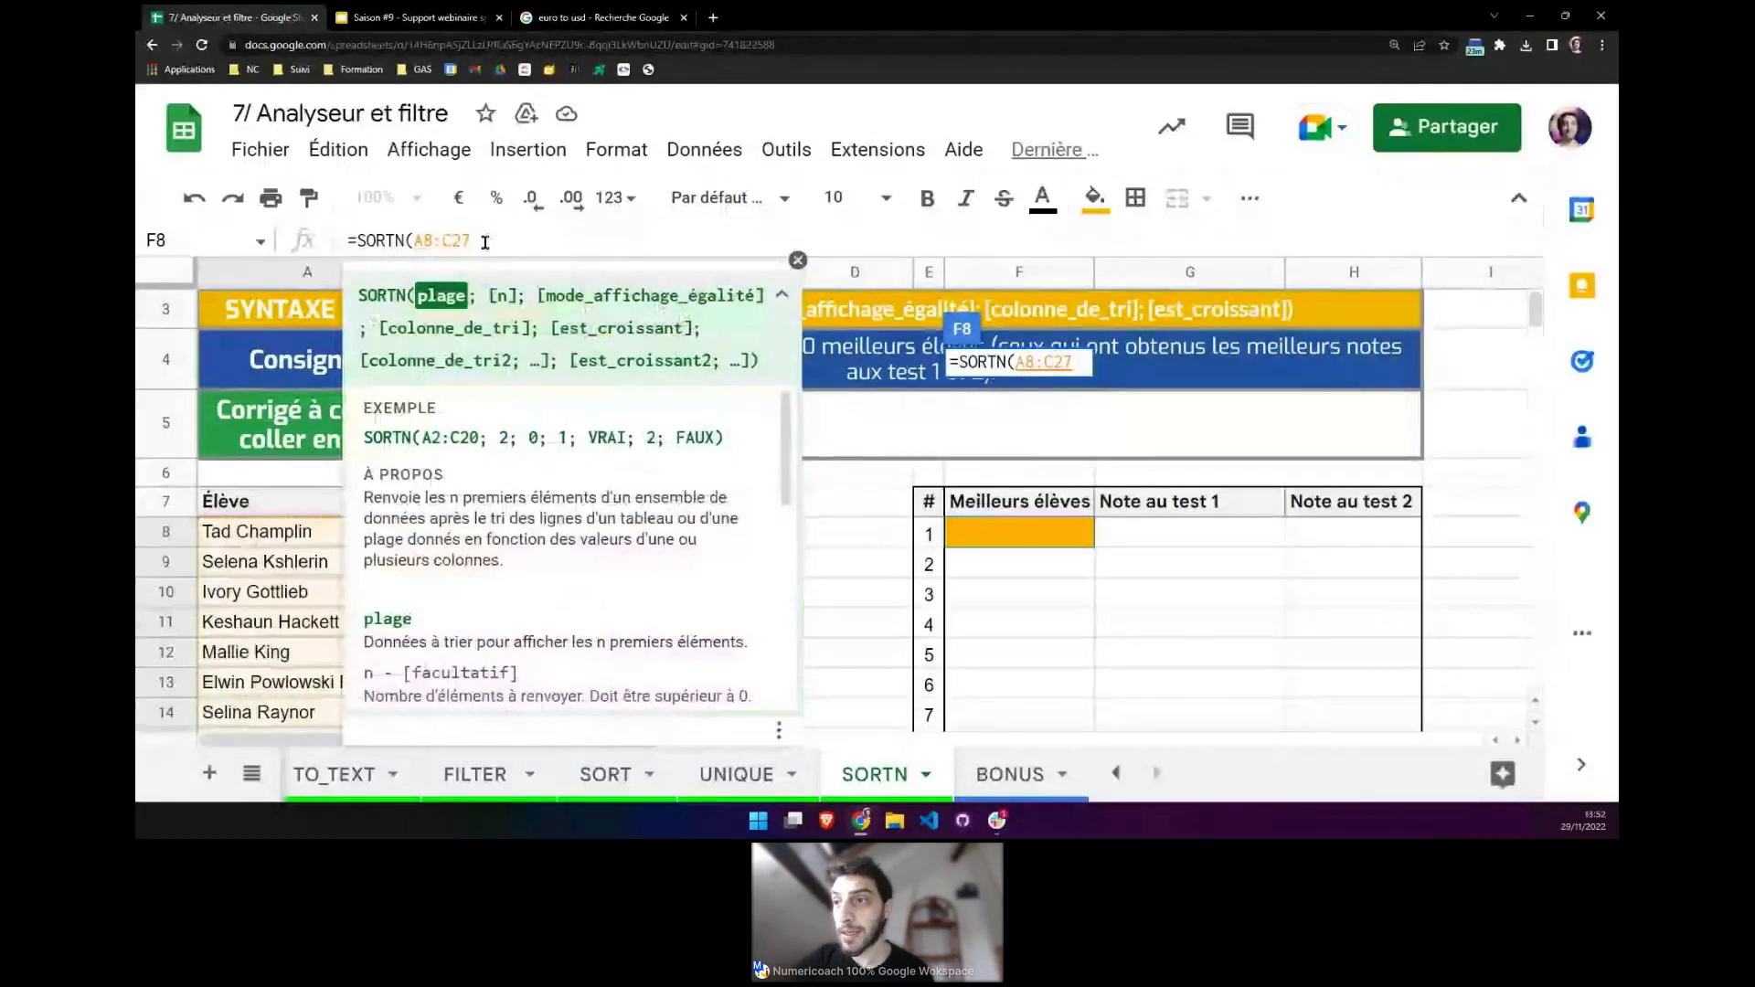
Check the help description of the n argument and set it to 10 in the F8 formula.
type(";")
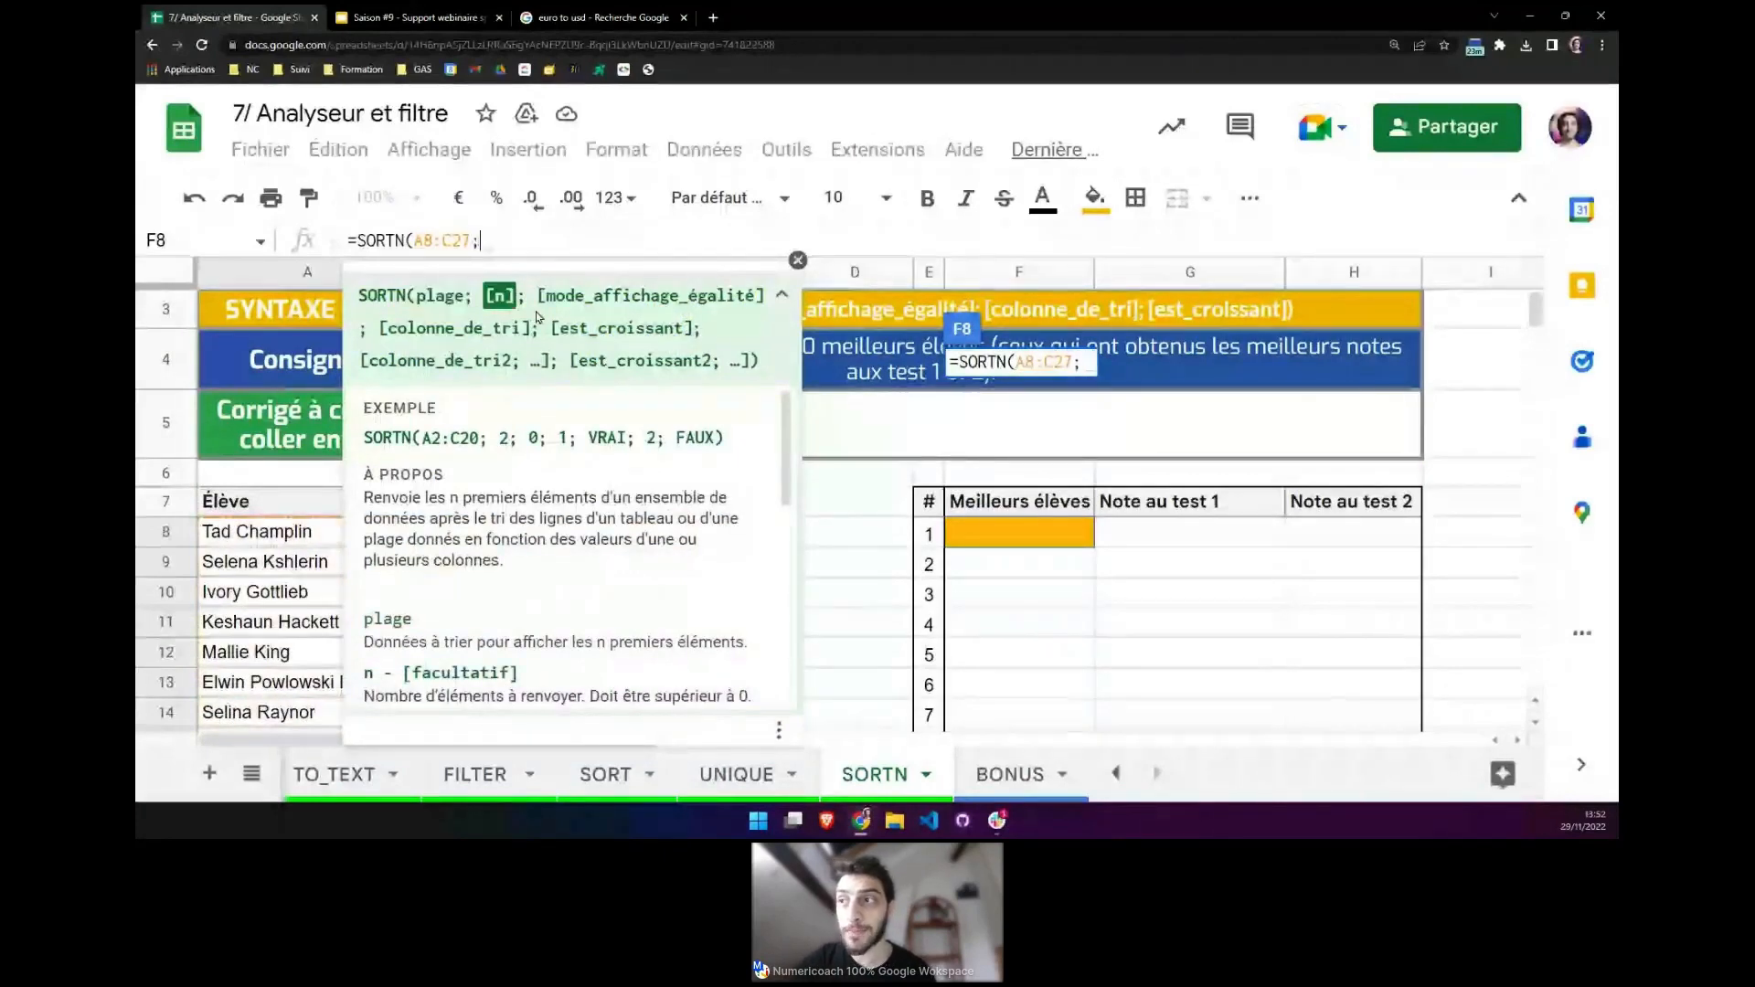
scroll(451, 624, "down", 1)
left_click_drag(451, 624, 605, 609)
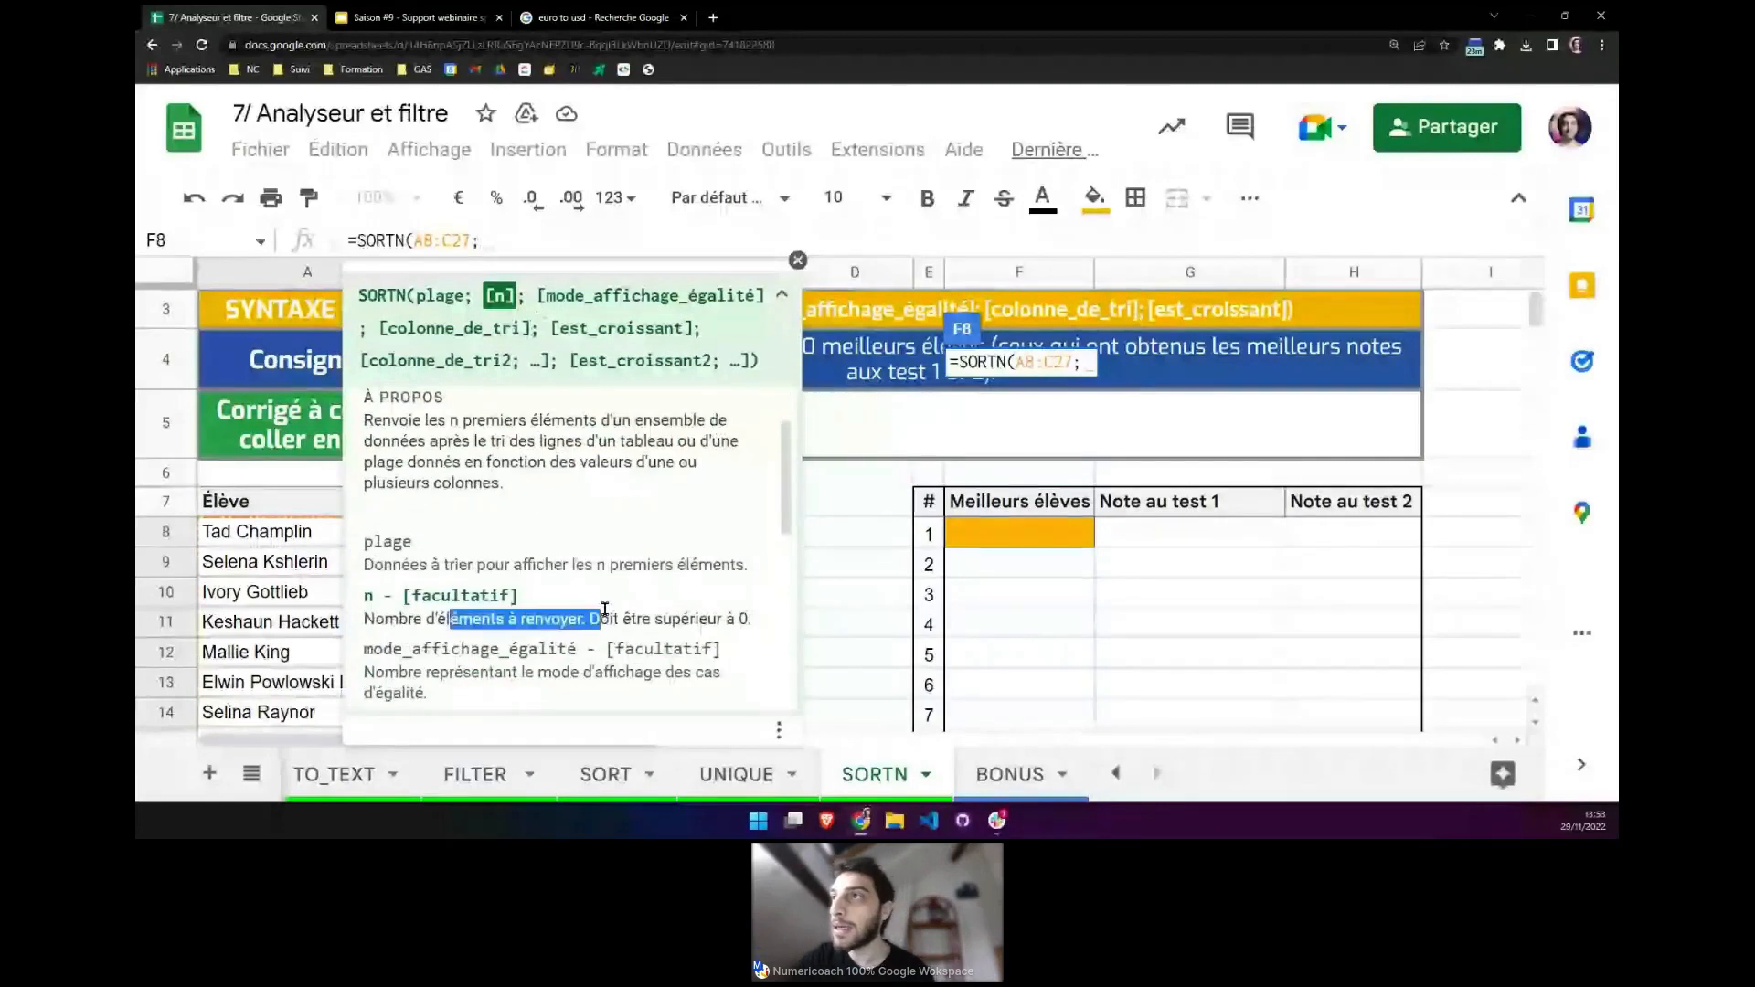
left_click(632, 613)
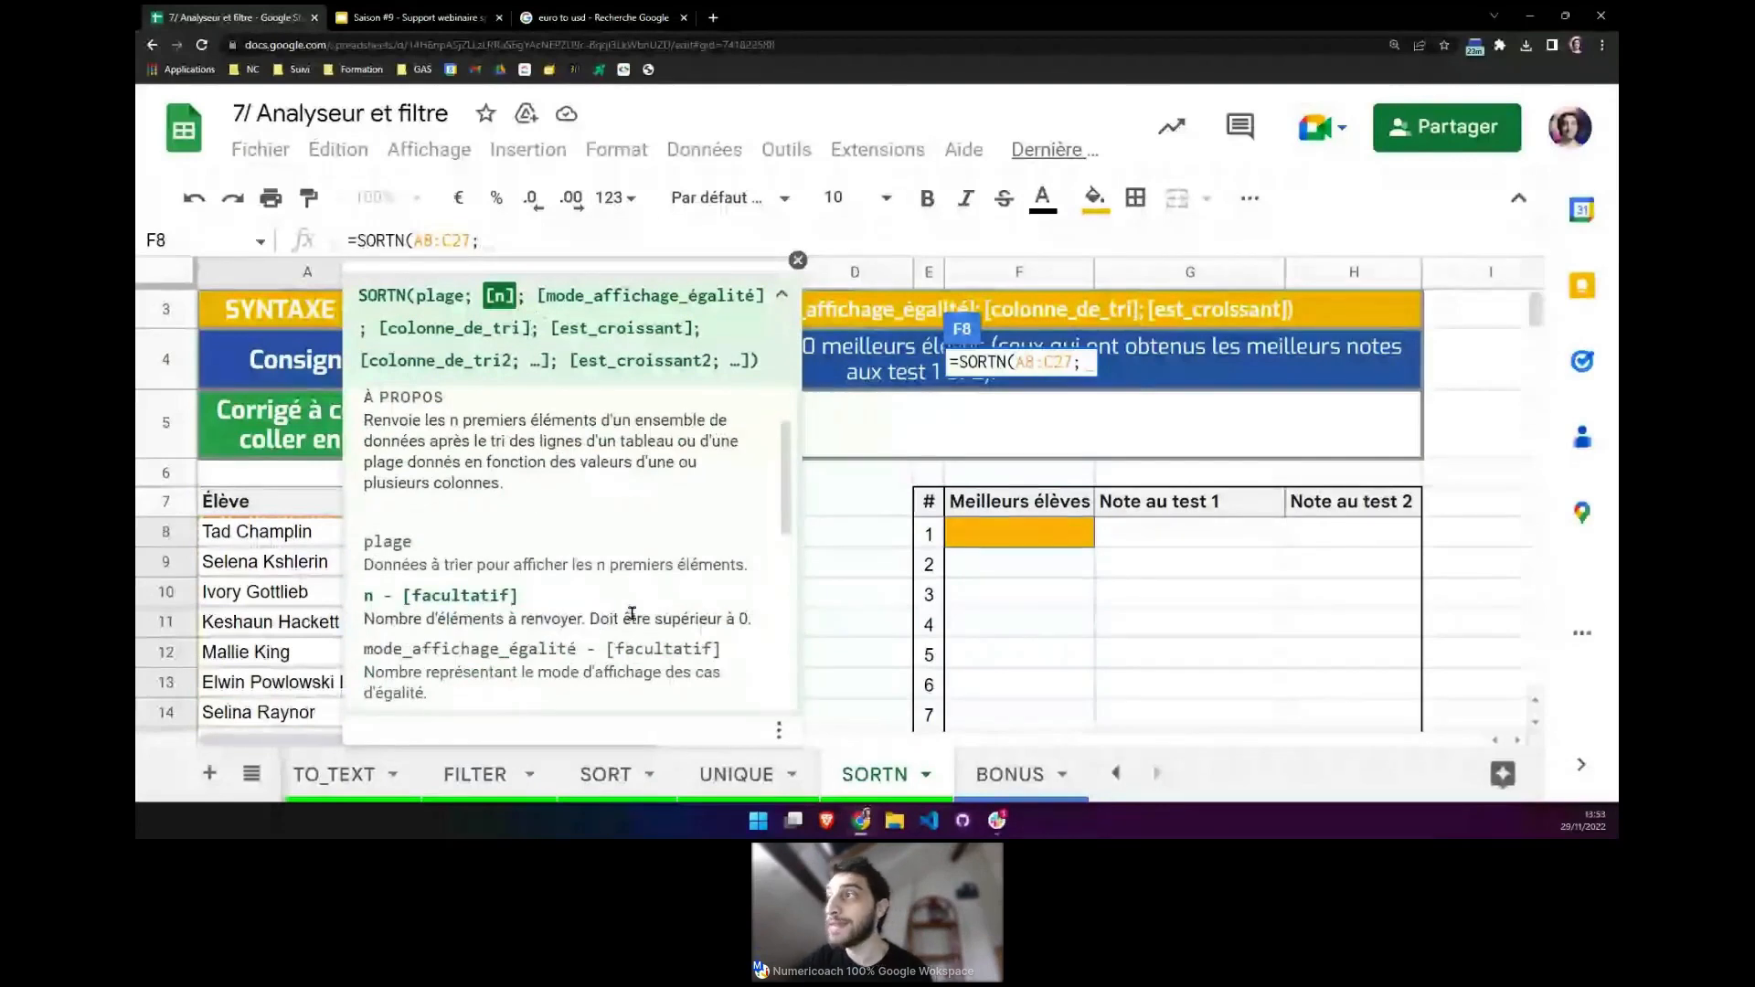
type("10")
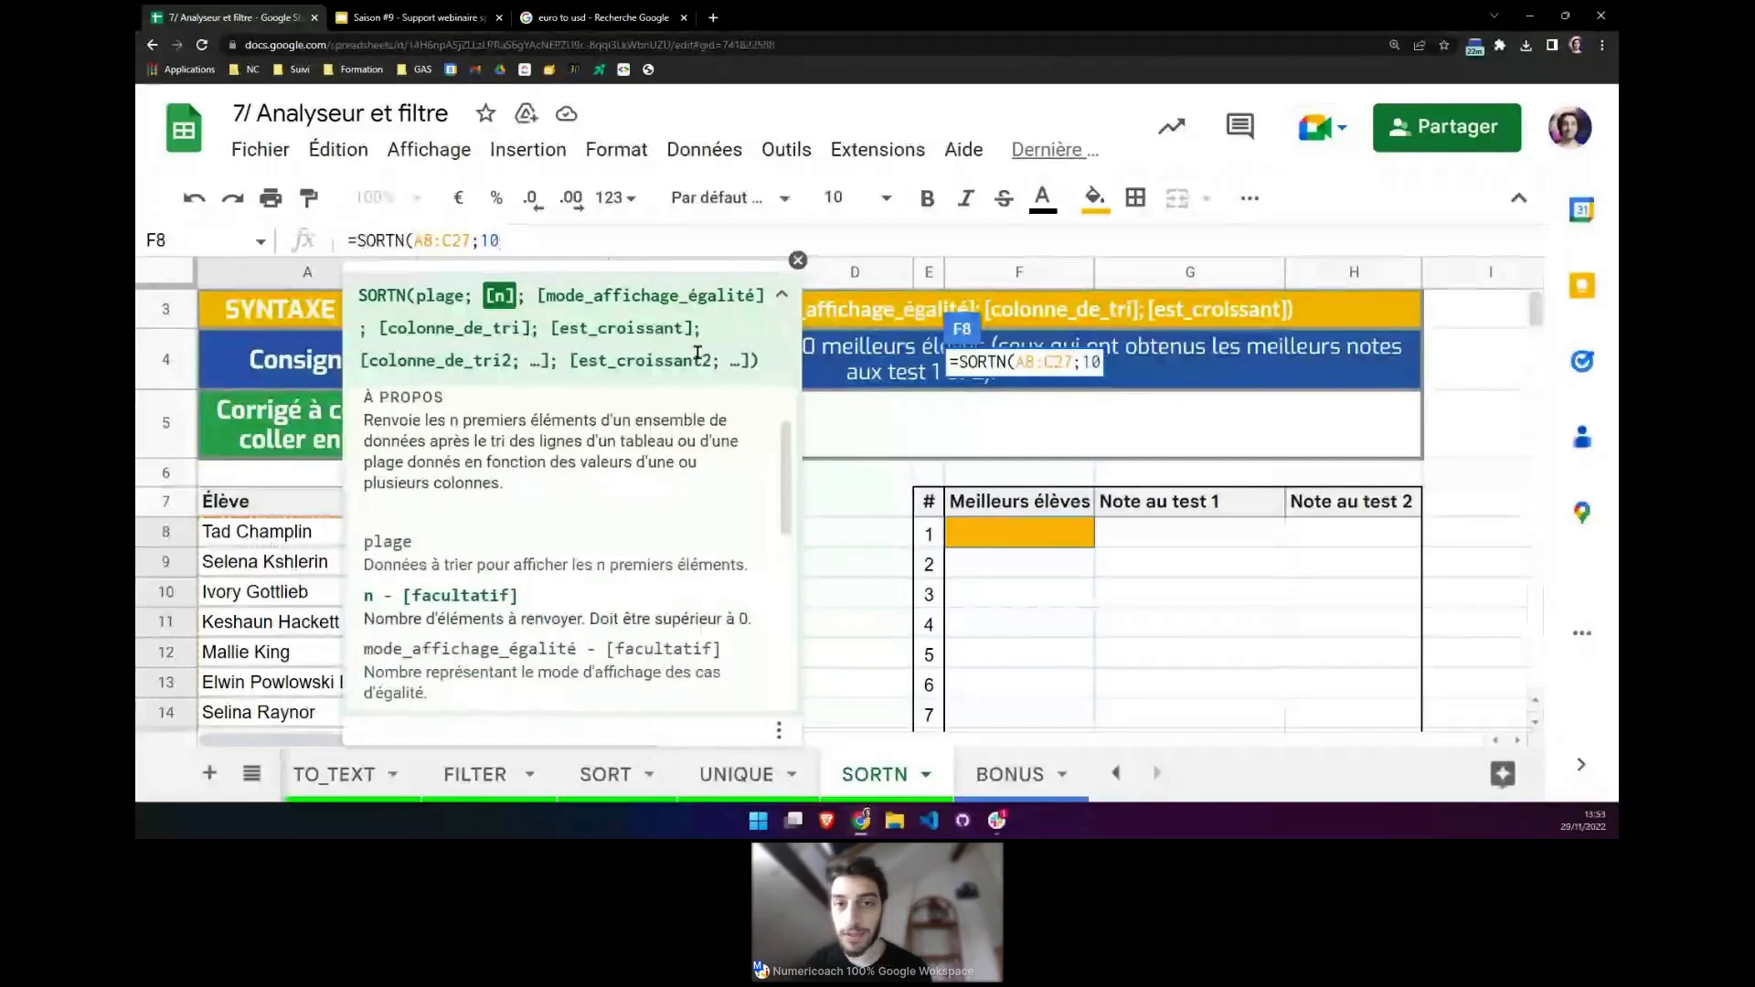
type(";")
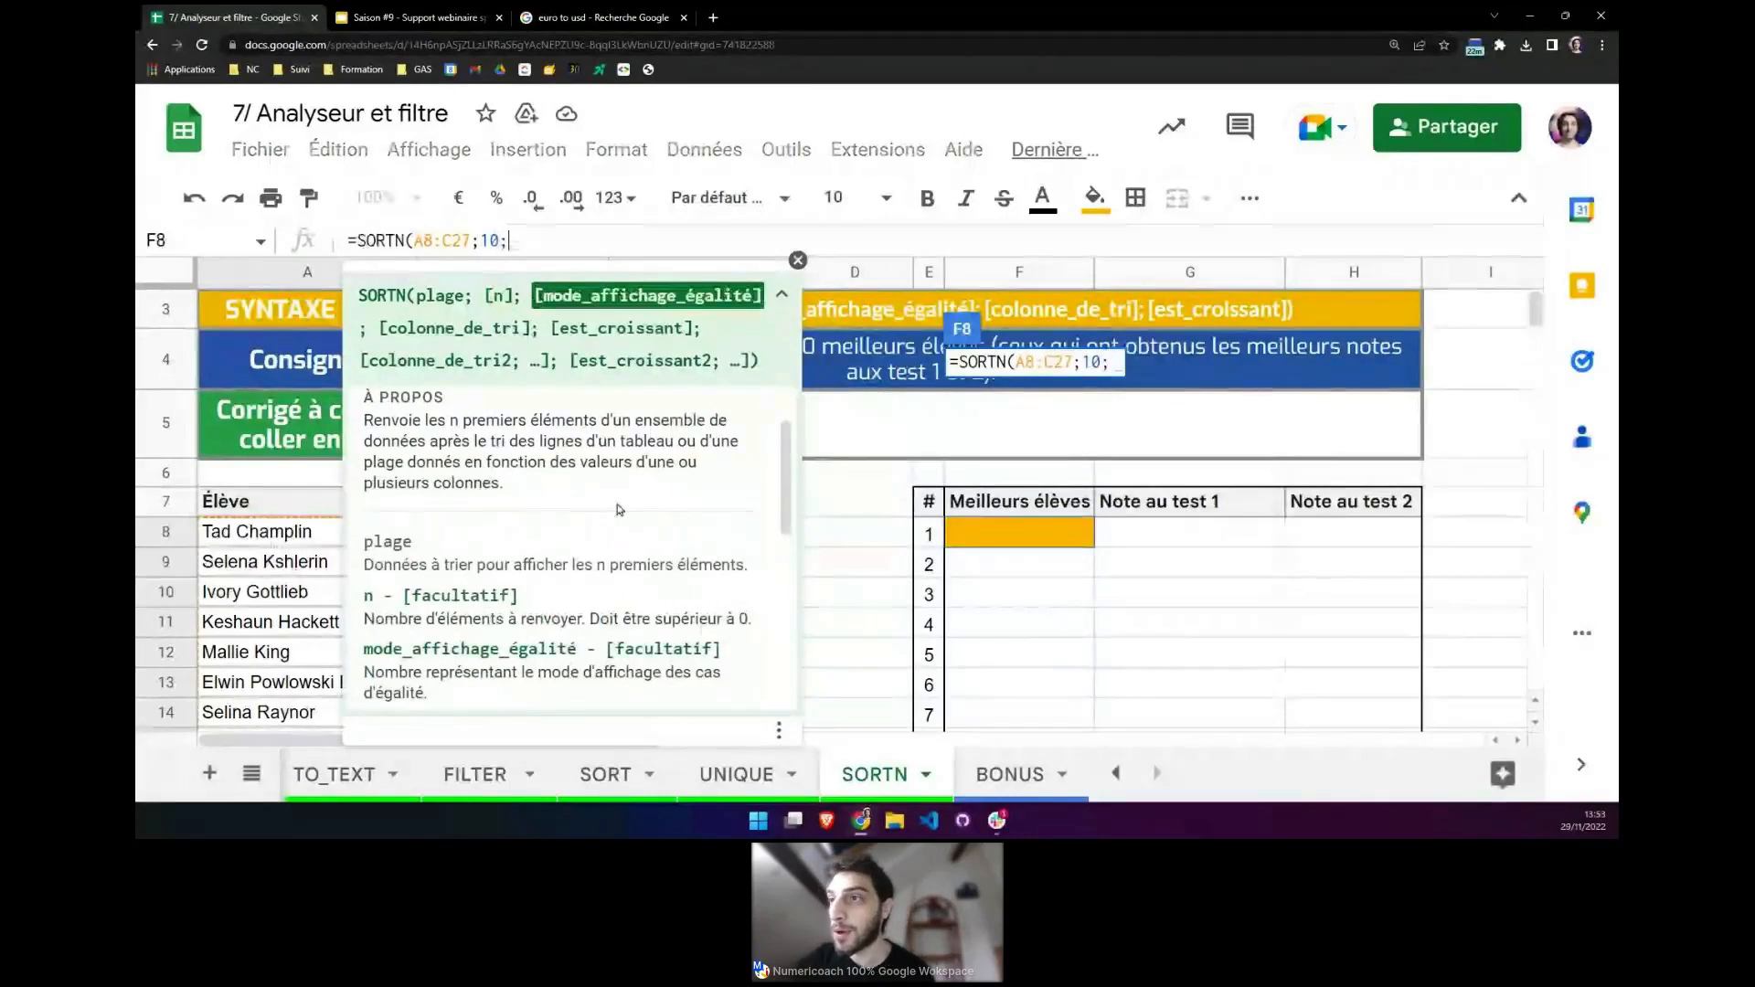
Read the short description of mode_affichage_égalité and open the full SORTN help article.
scroll(620, 509, "down", 1)
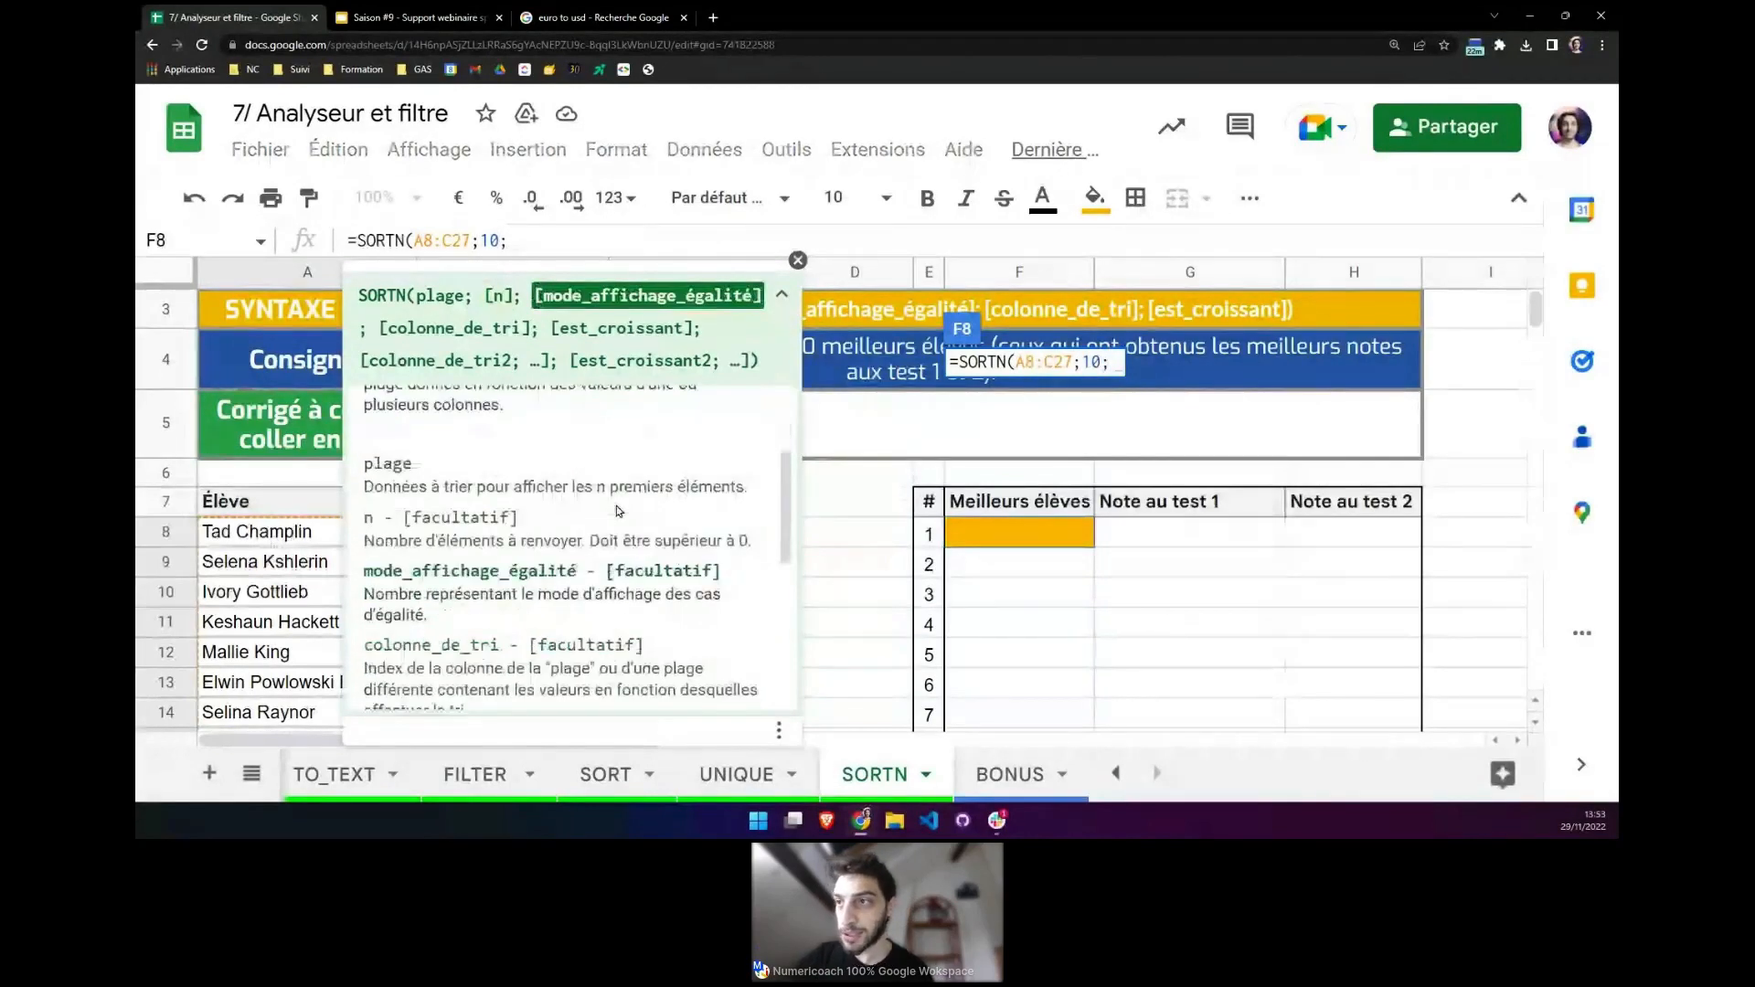
scroll(620, 509, "down", 1)
left_click_drag(408, 537, 590, 540)
scroll(584, 541, "down", 3)
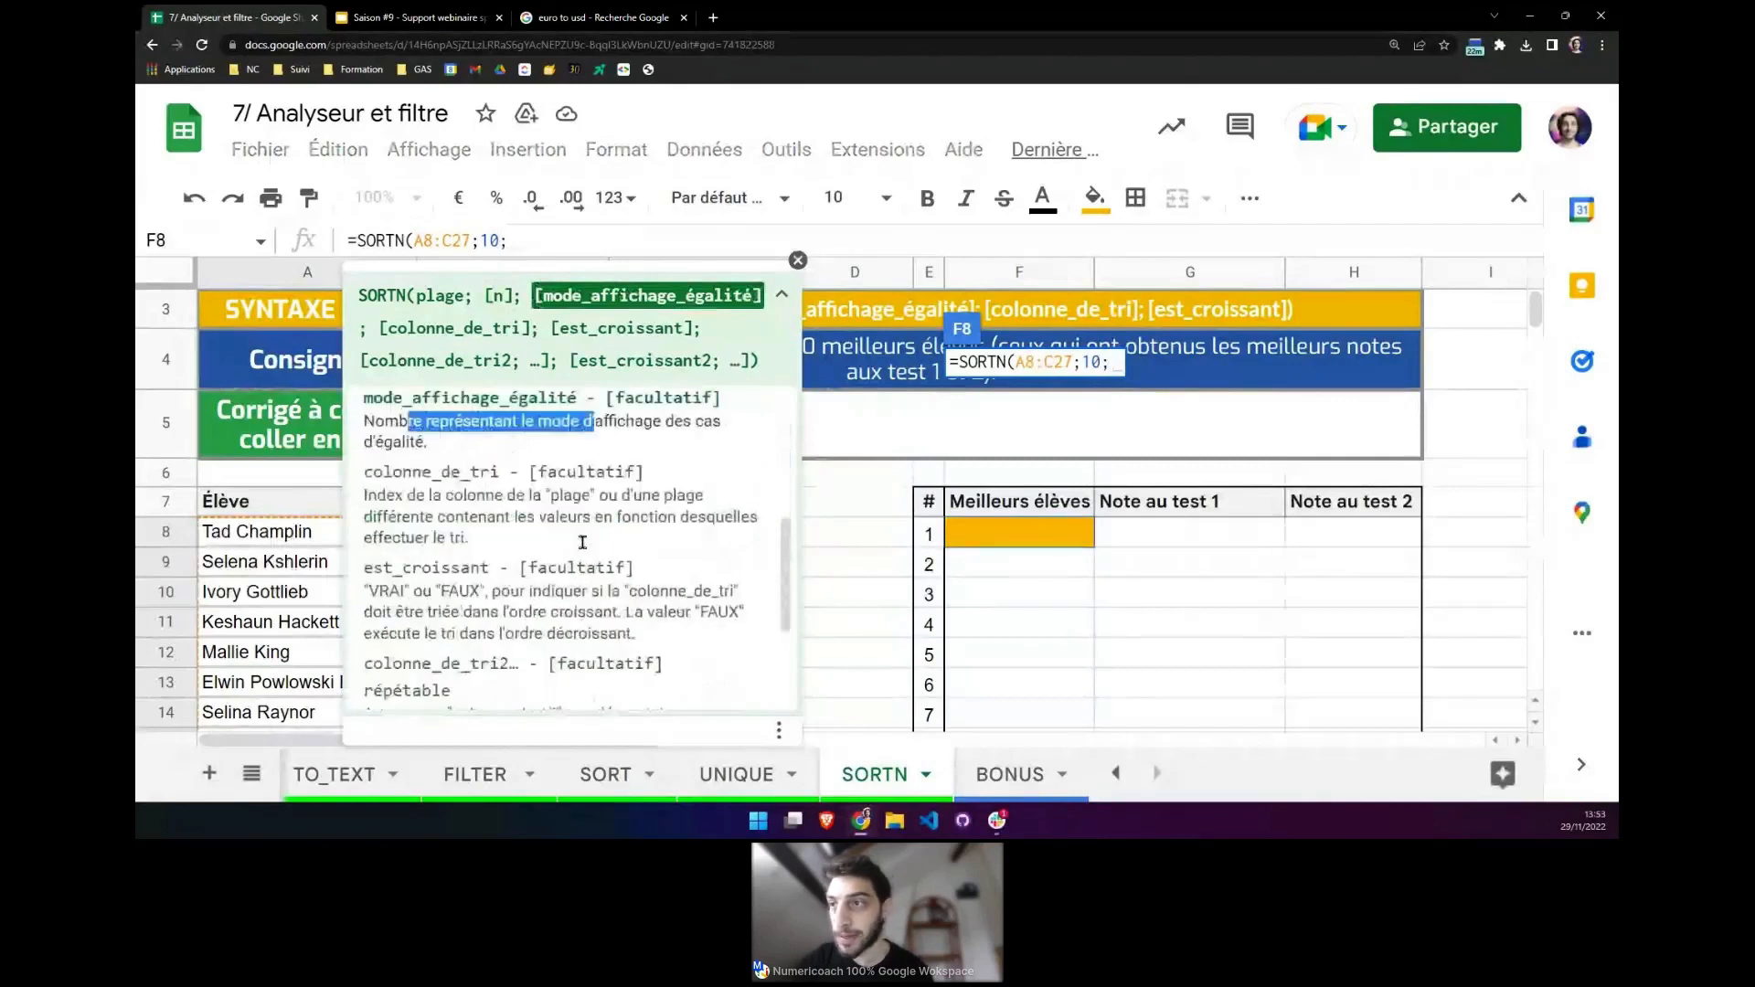
left_click(429, 684)
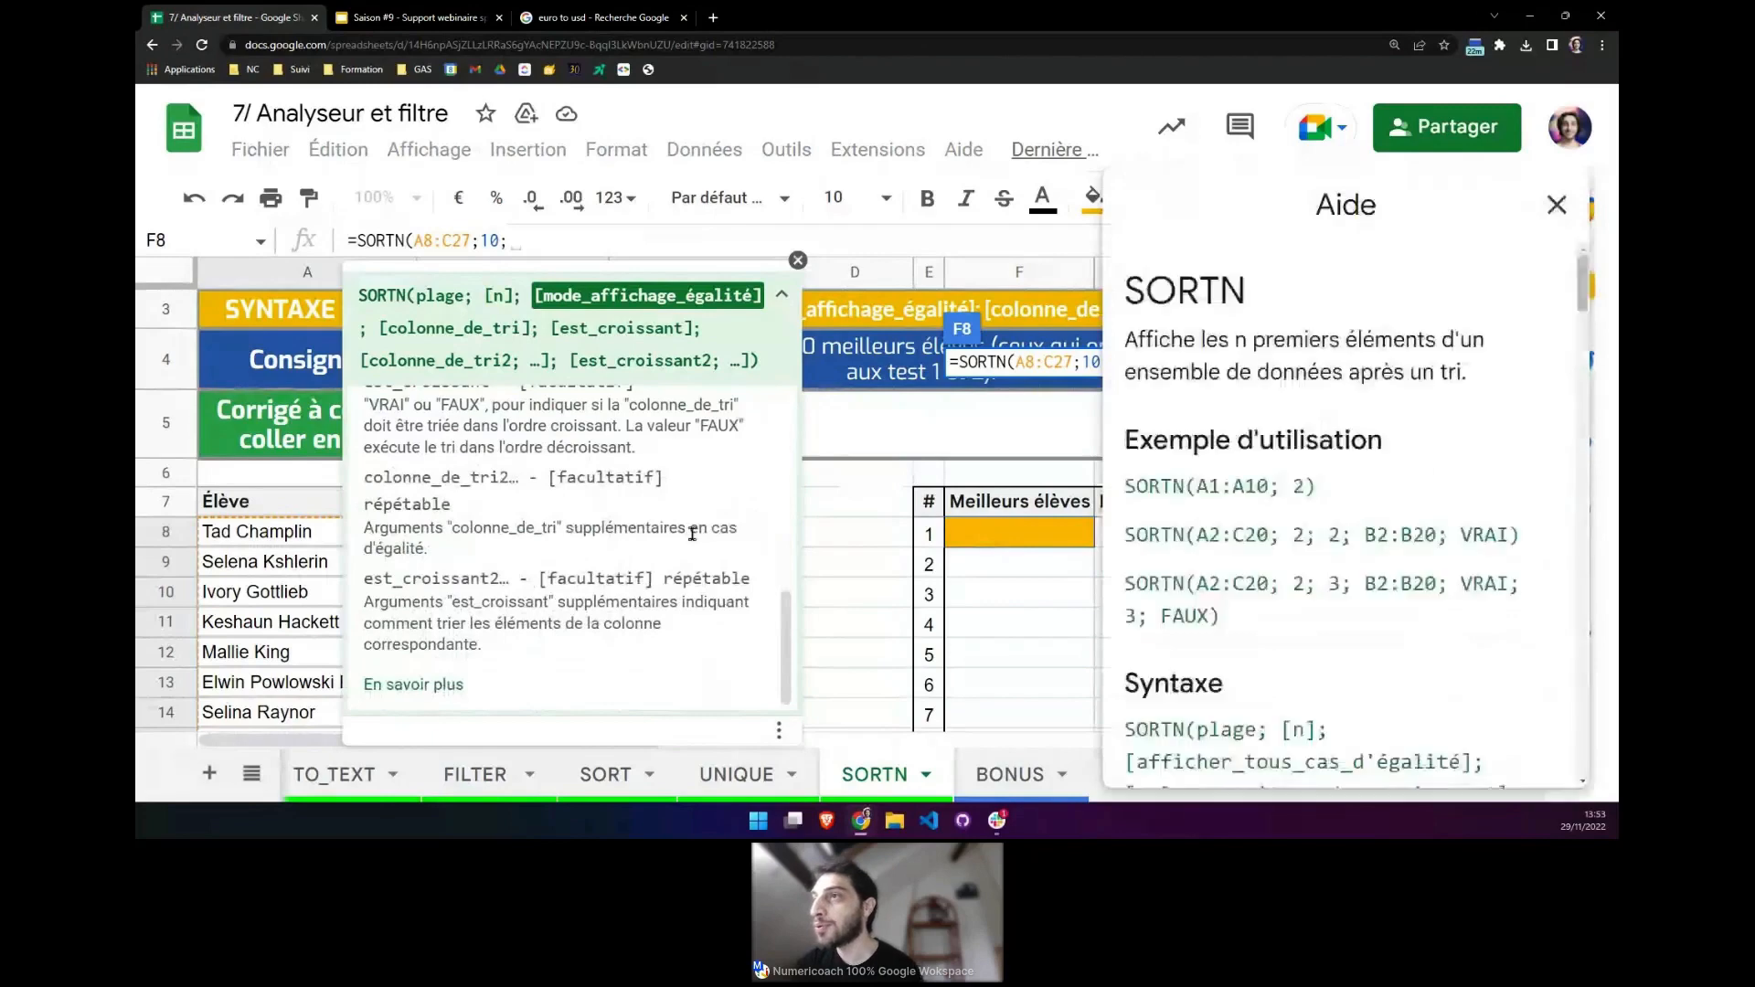
Find the mode_affichage_cas_égalité section in the SORTN help and read its options 0 to 3.
scroll(692, 535, "up", 2)
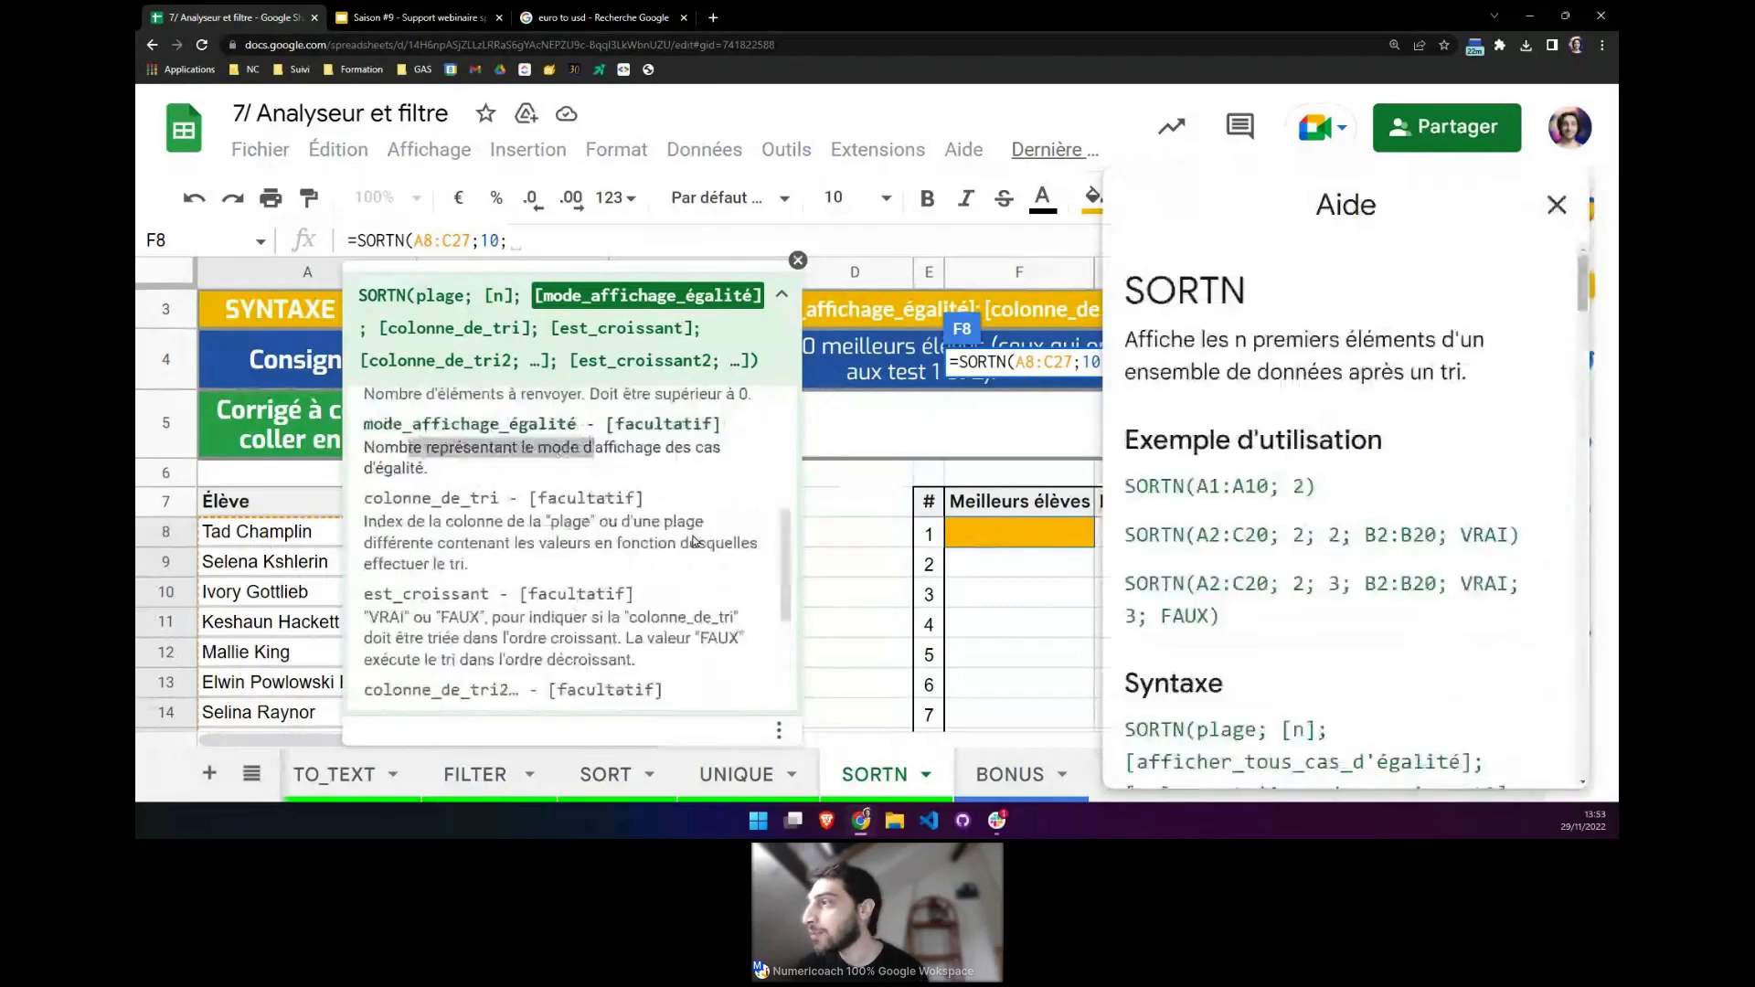
scroll(692, 540, "up", 1)
scroll(1377, 511, "down", 2)
scroll(1376, 511, "down", 3)
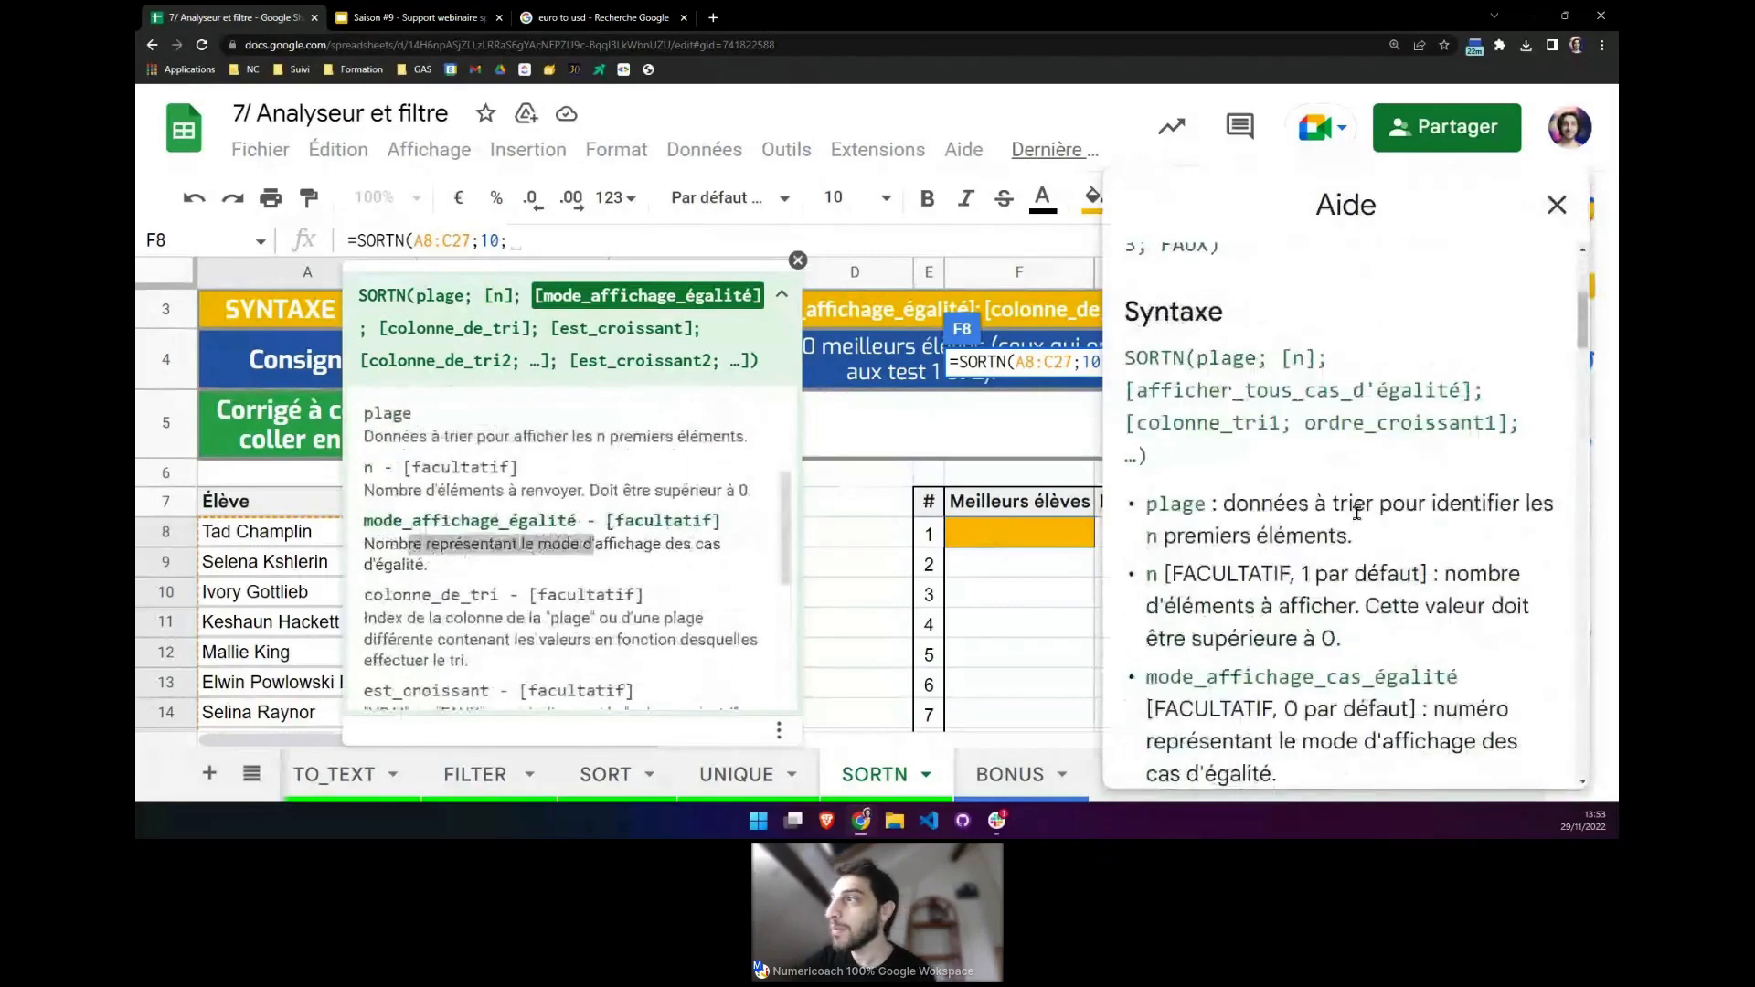
scroll(1357, 512, "down", 4)
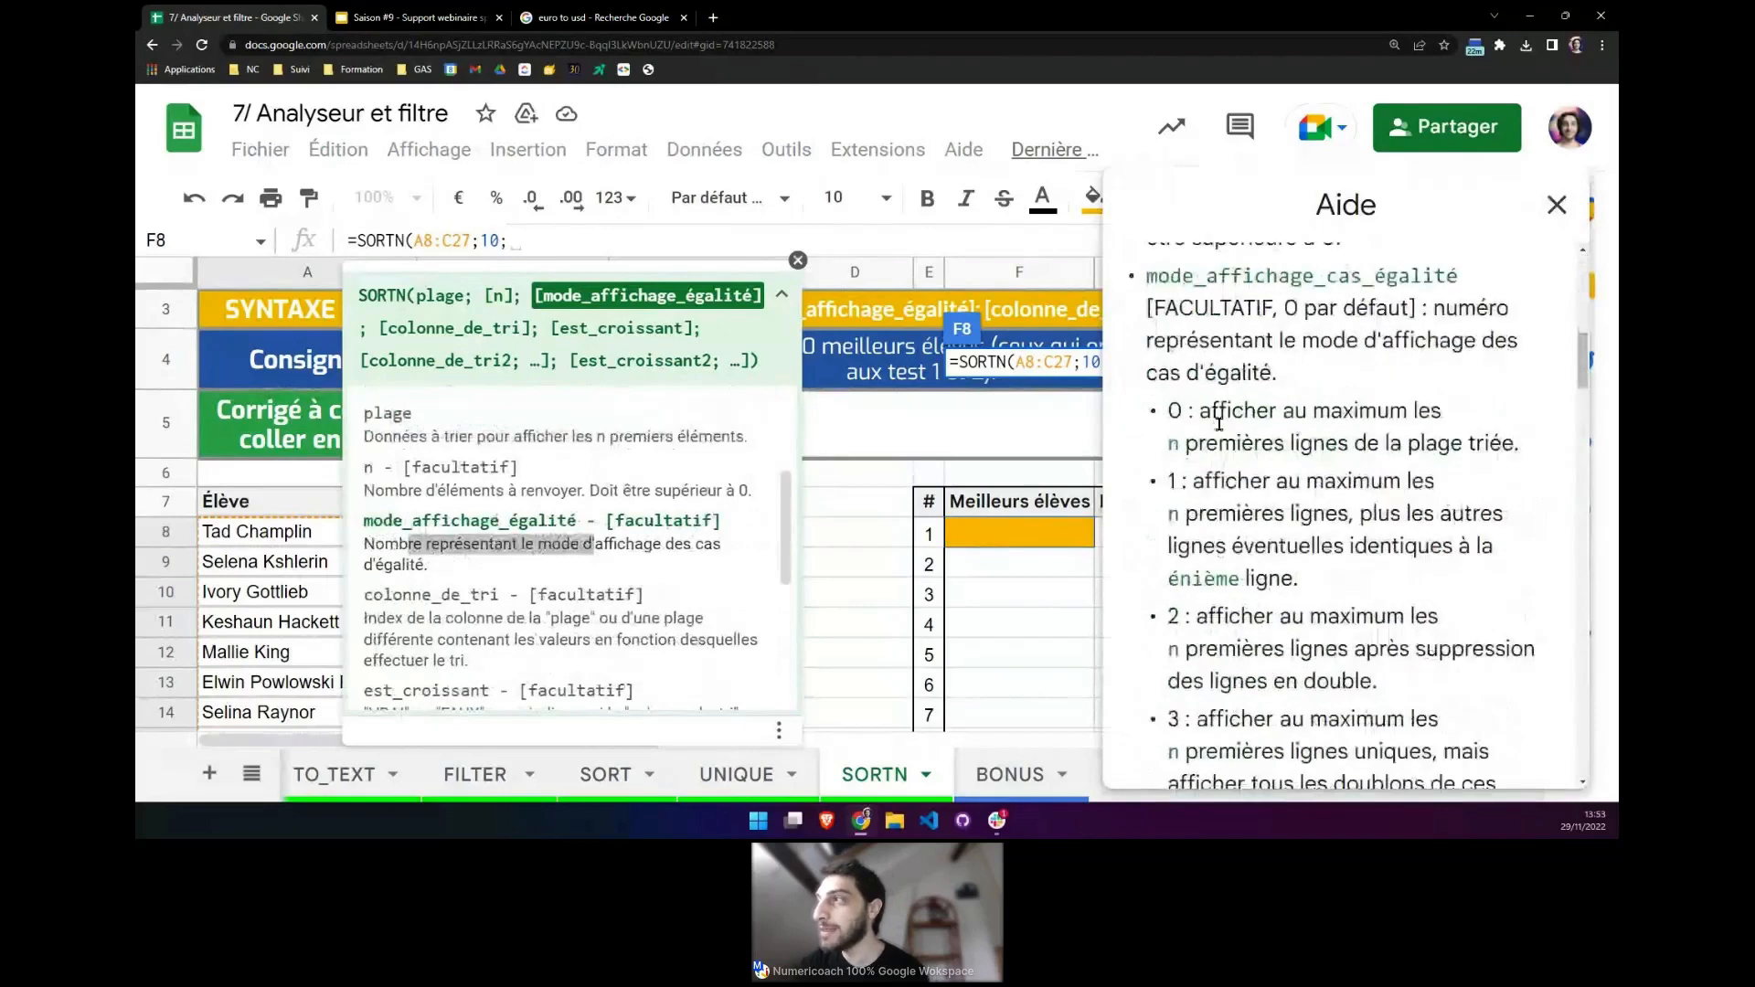
left_click_drag(1219, 423, 1299, 670)
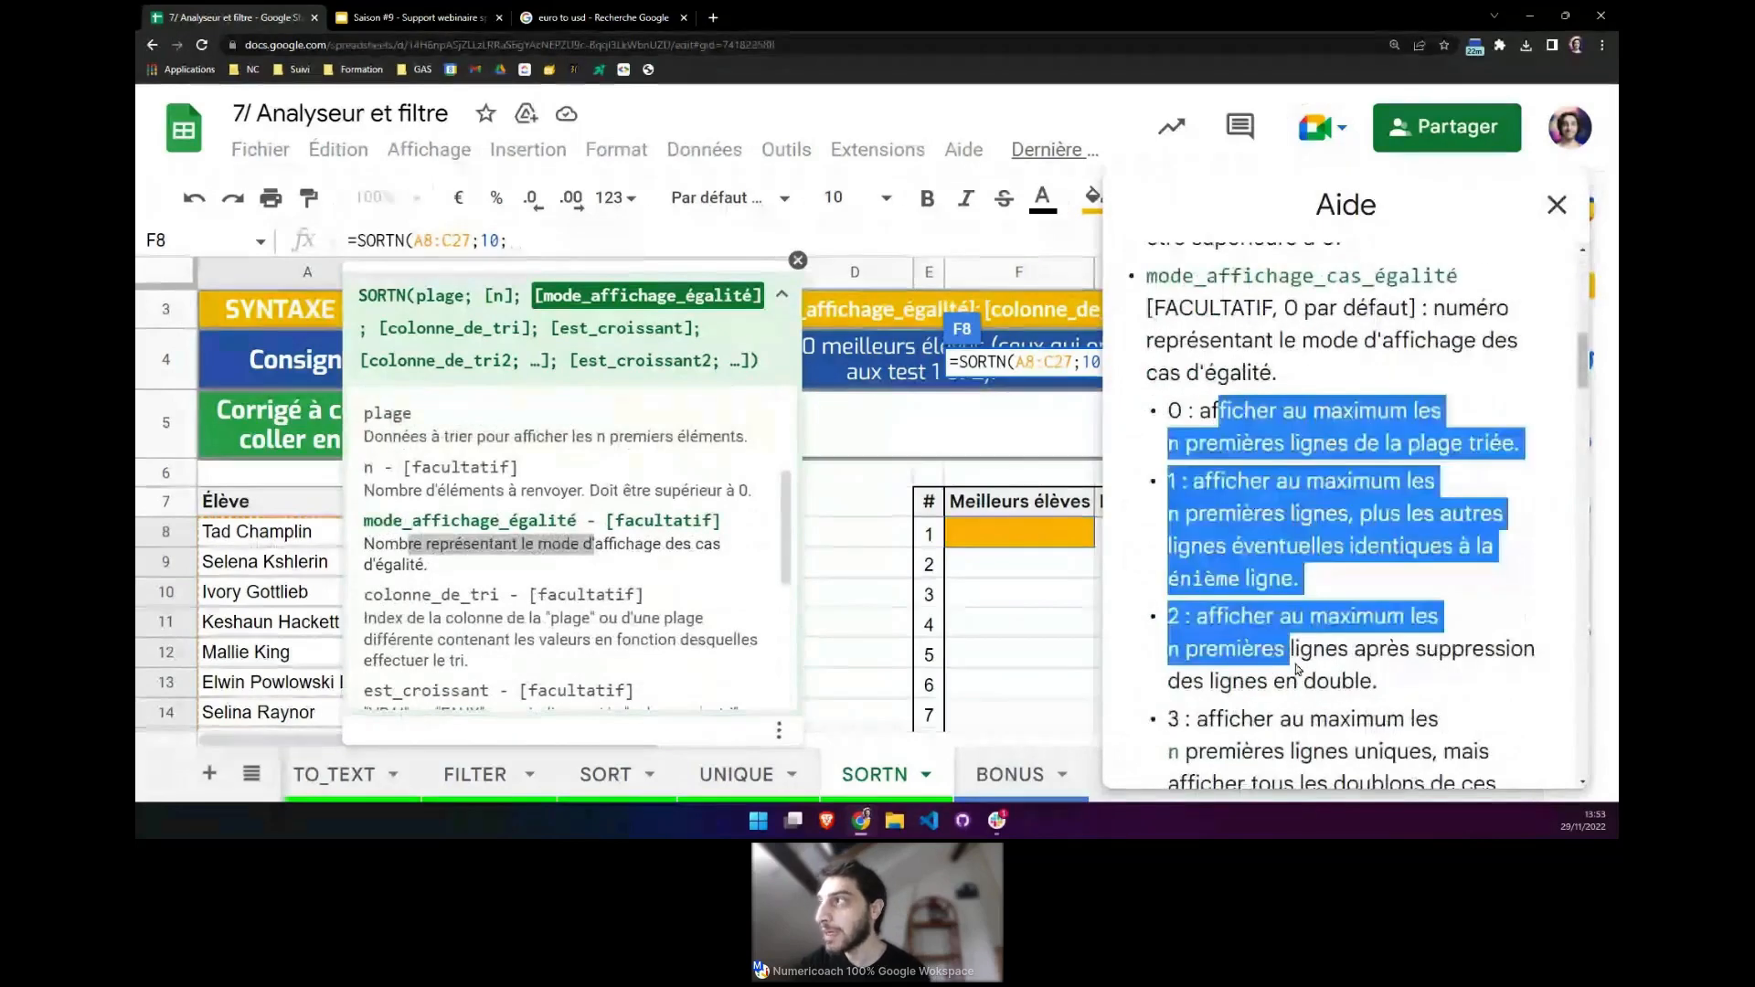
left_click(1254, 631)
scroll(1254, 630, "down", 1)
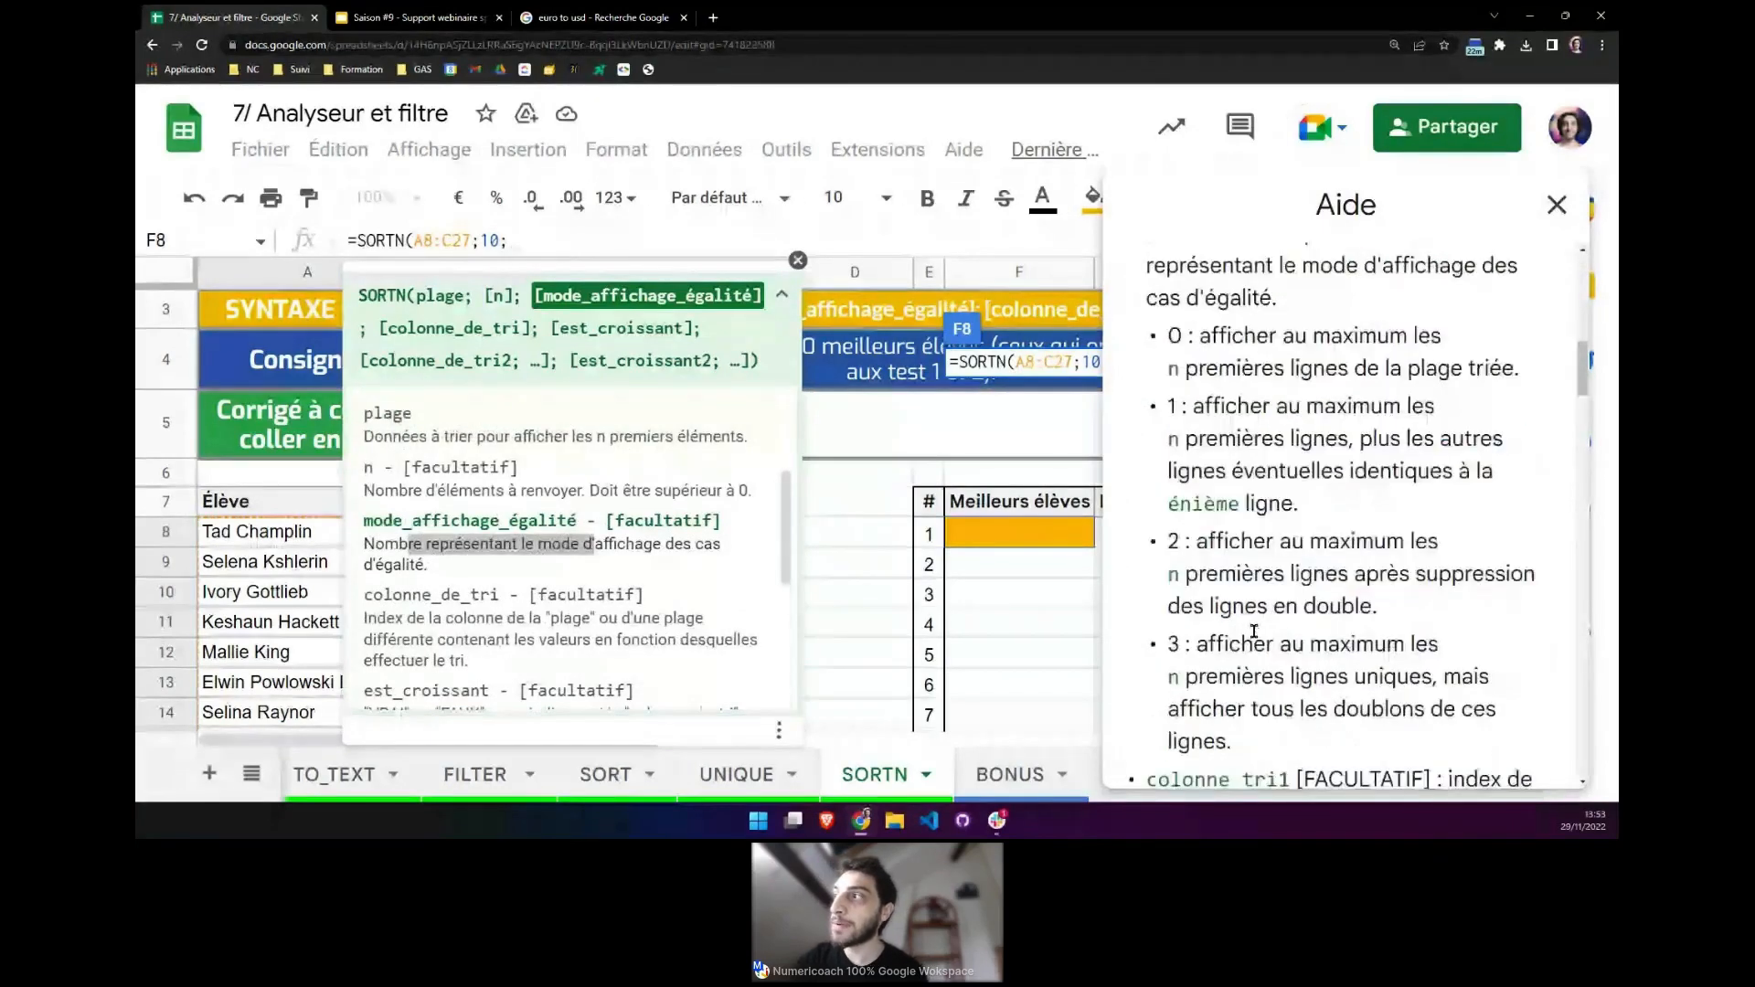
scroll(1450, 299, "up", 1)
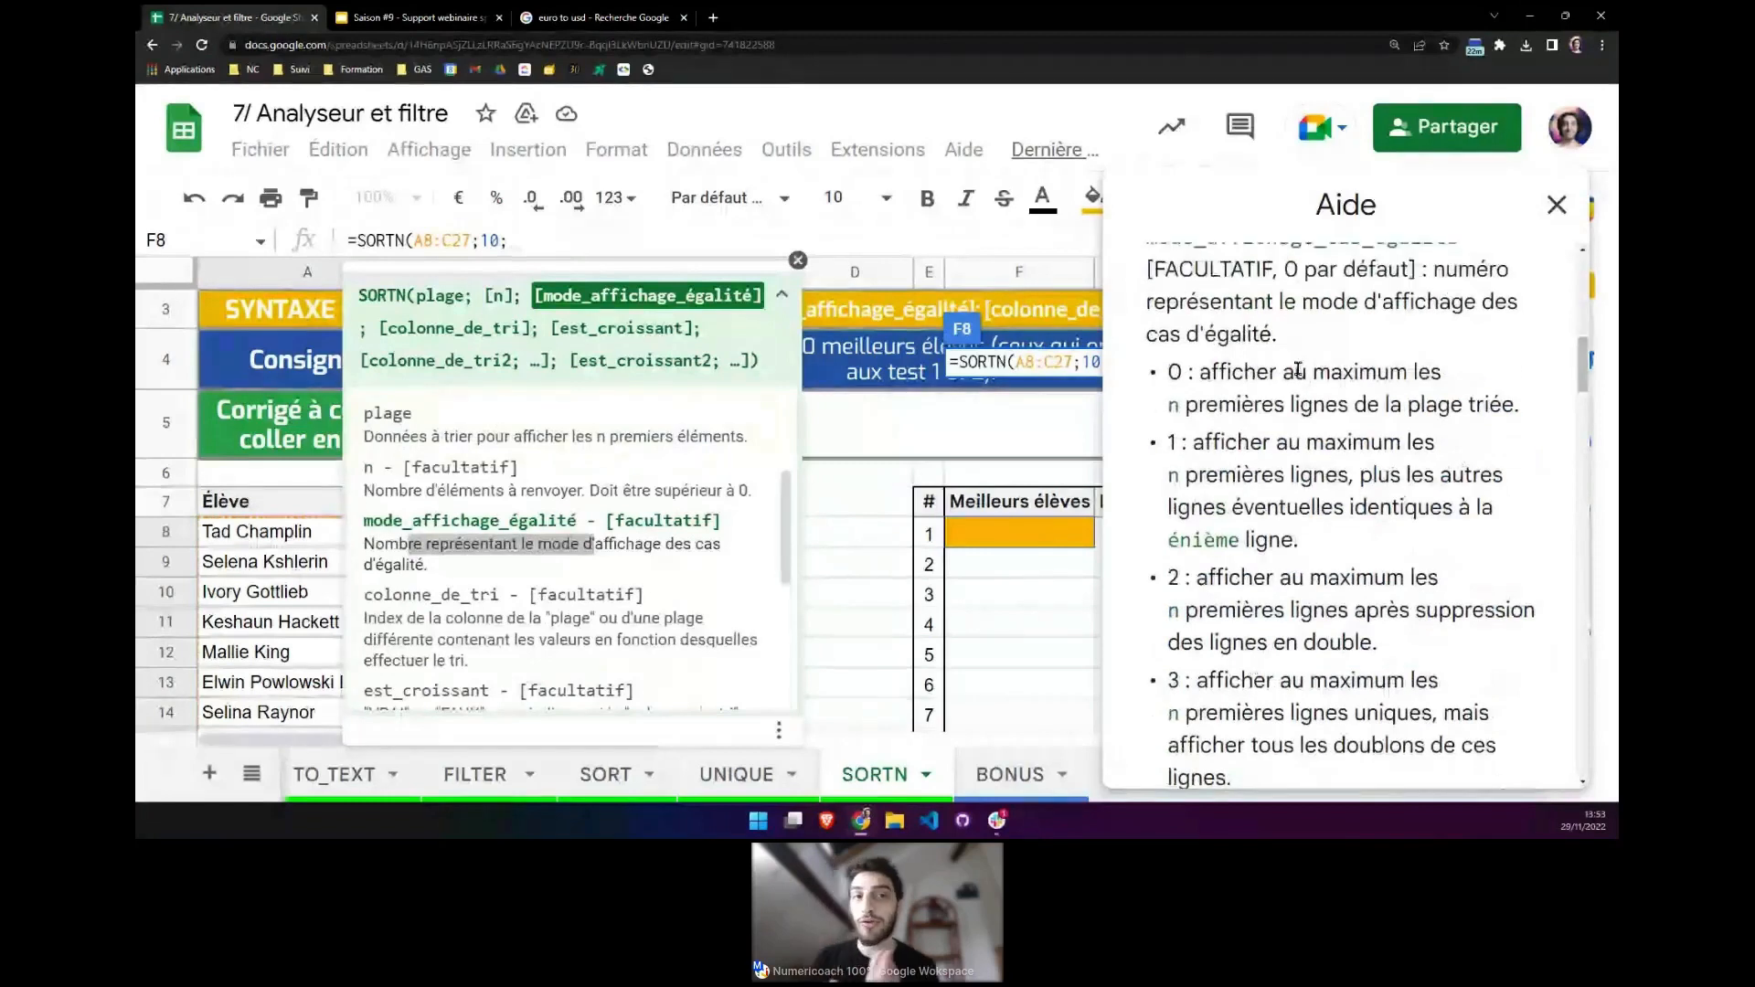
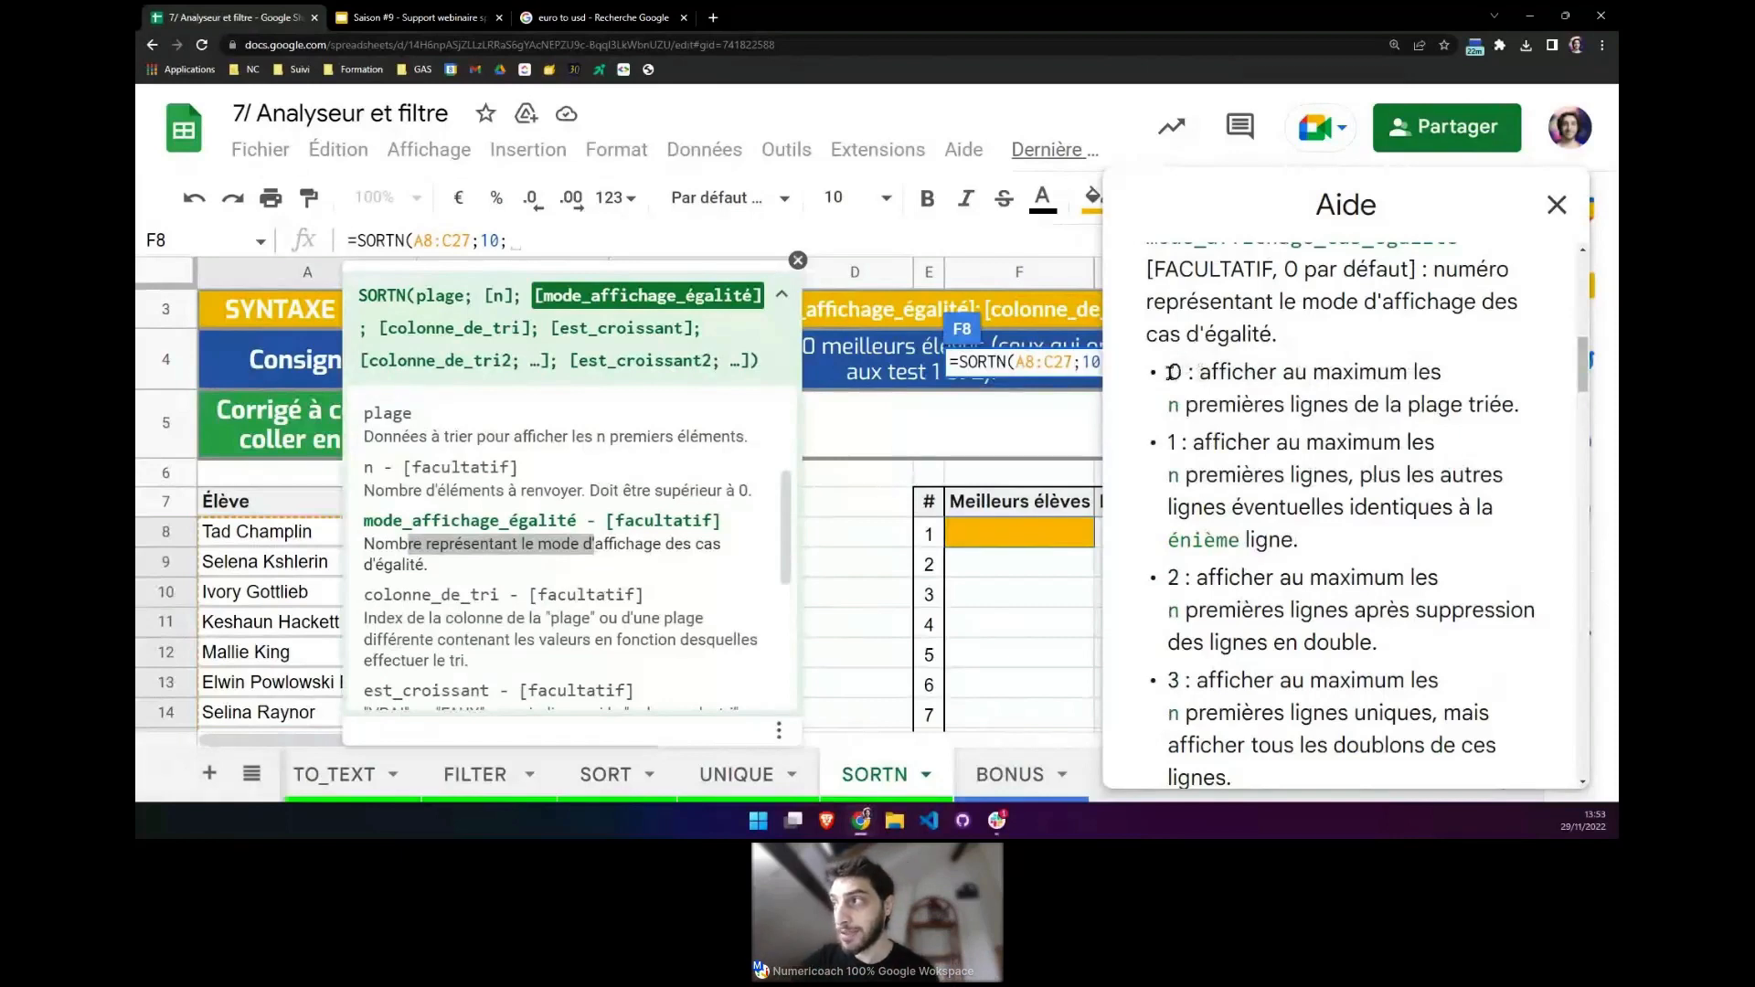
Compare tie display modes 0 and 1 in the SORTN help, and read the descriptions of modes 2 and 3.
left_click_drag(1169, 371, 1187, 372)
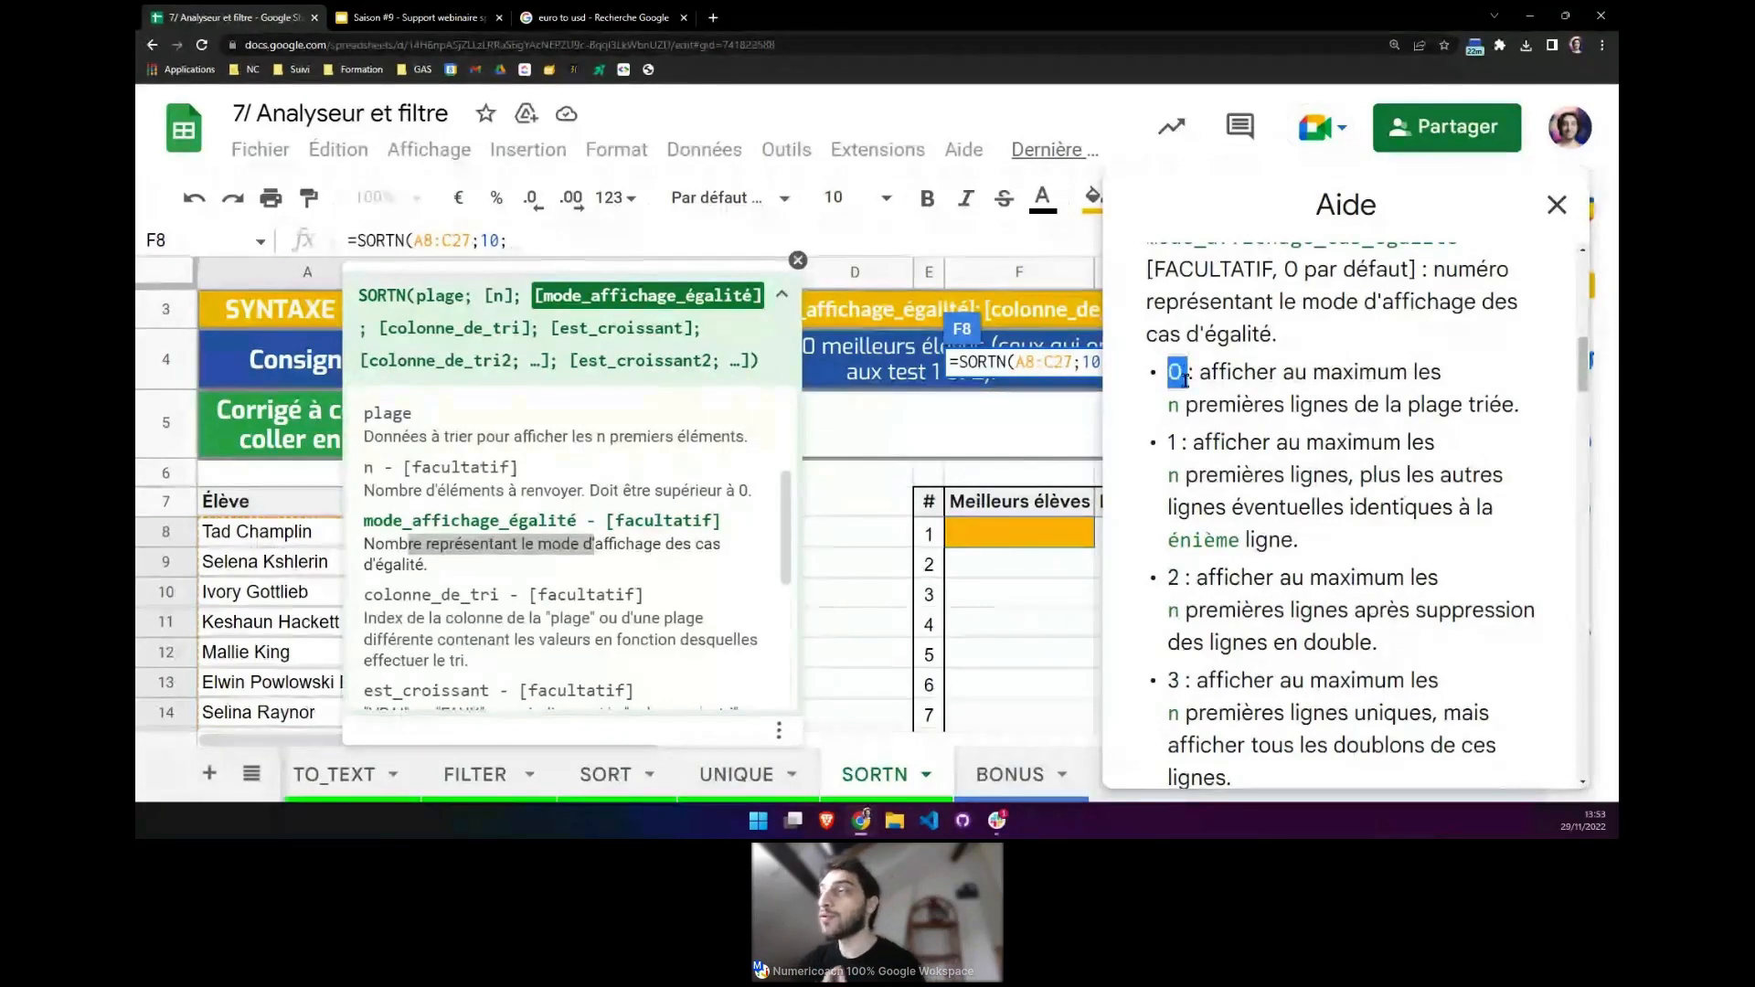
left_click_drag(1169, 443, 1191, 442)
left_click(1293, 428)
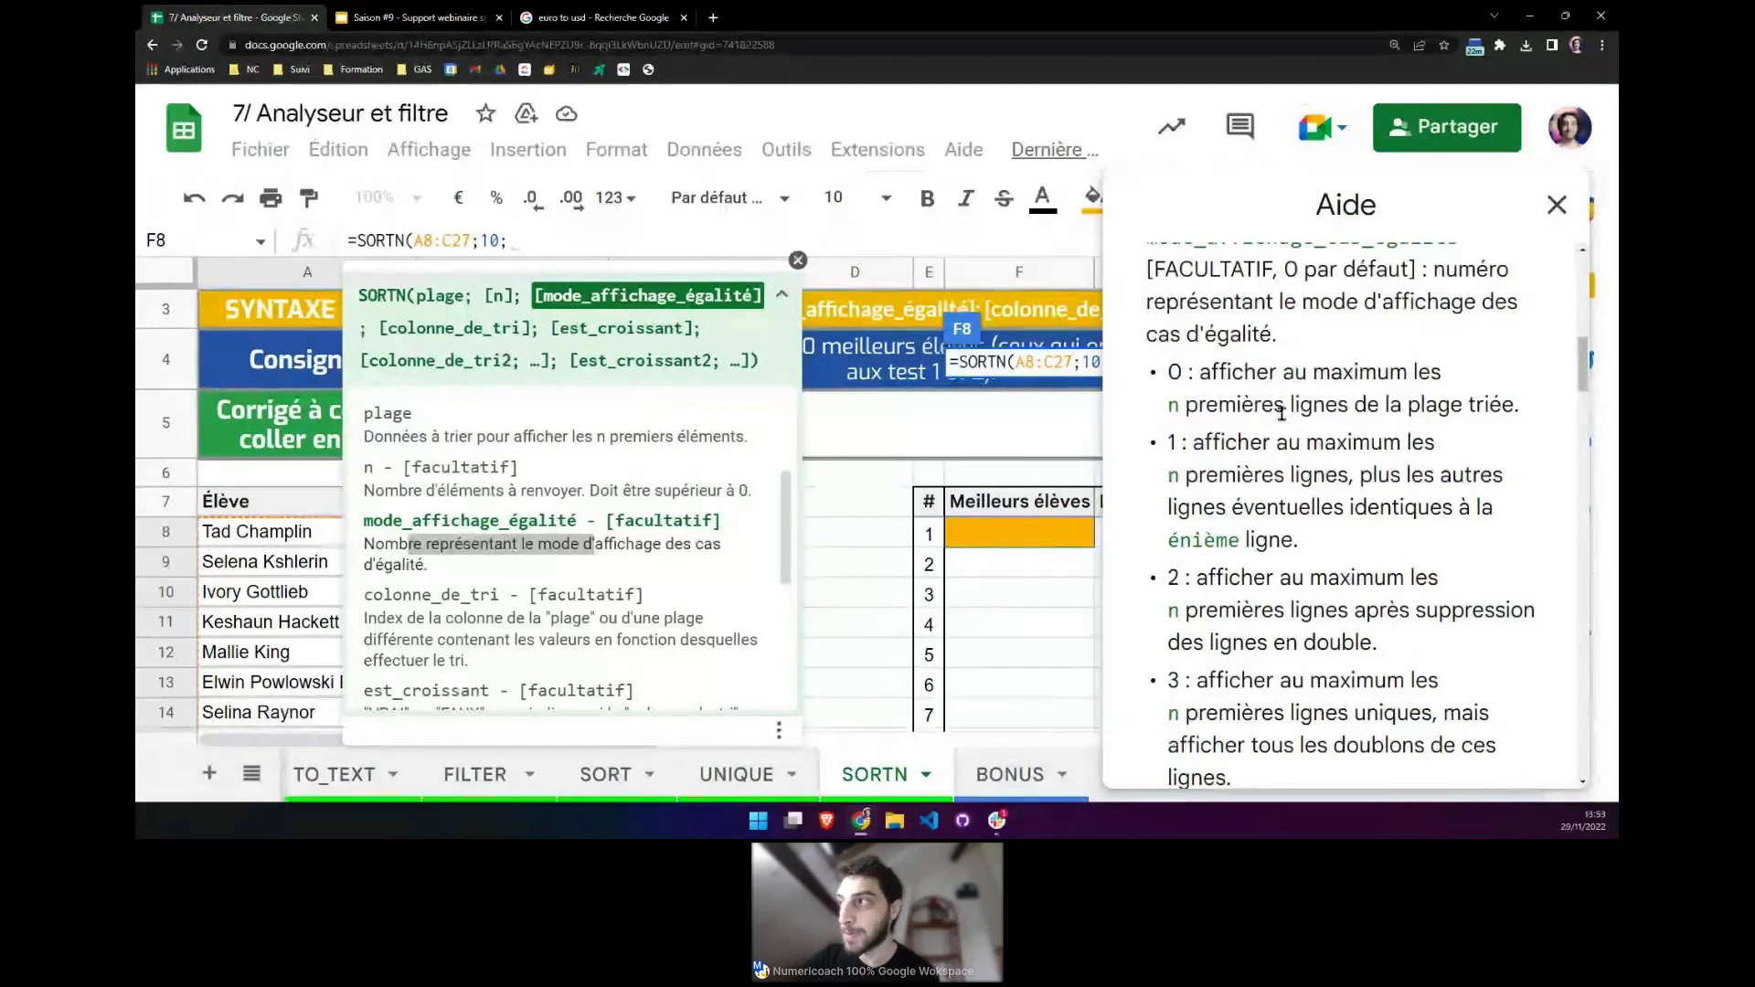
left_click_drag(1243, 372, 1350, 400)
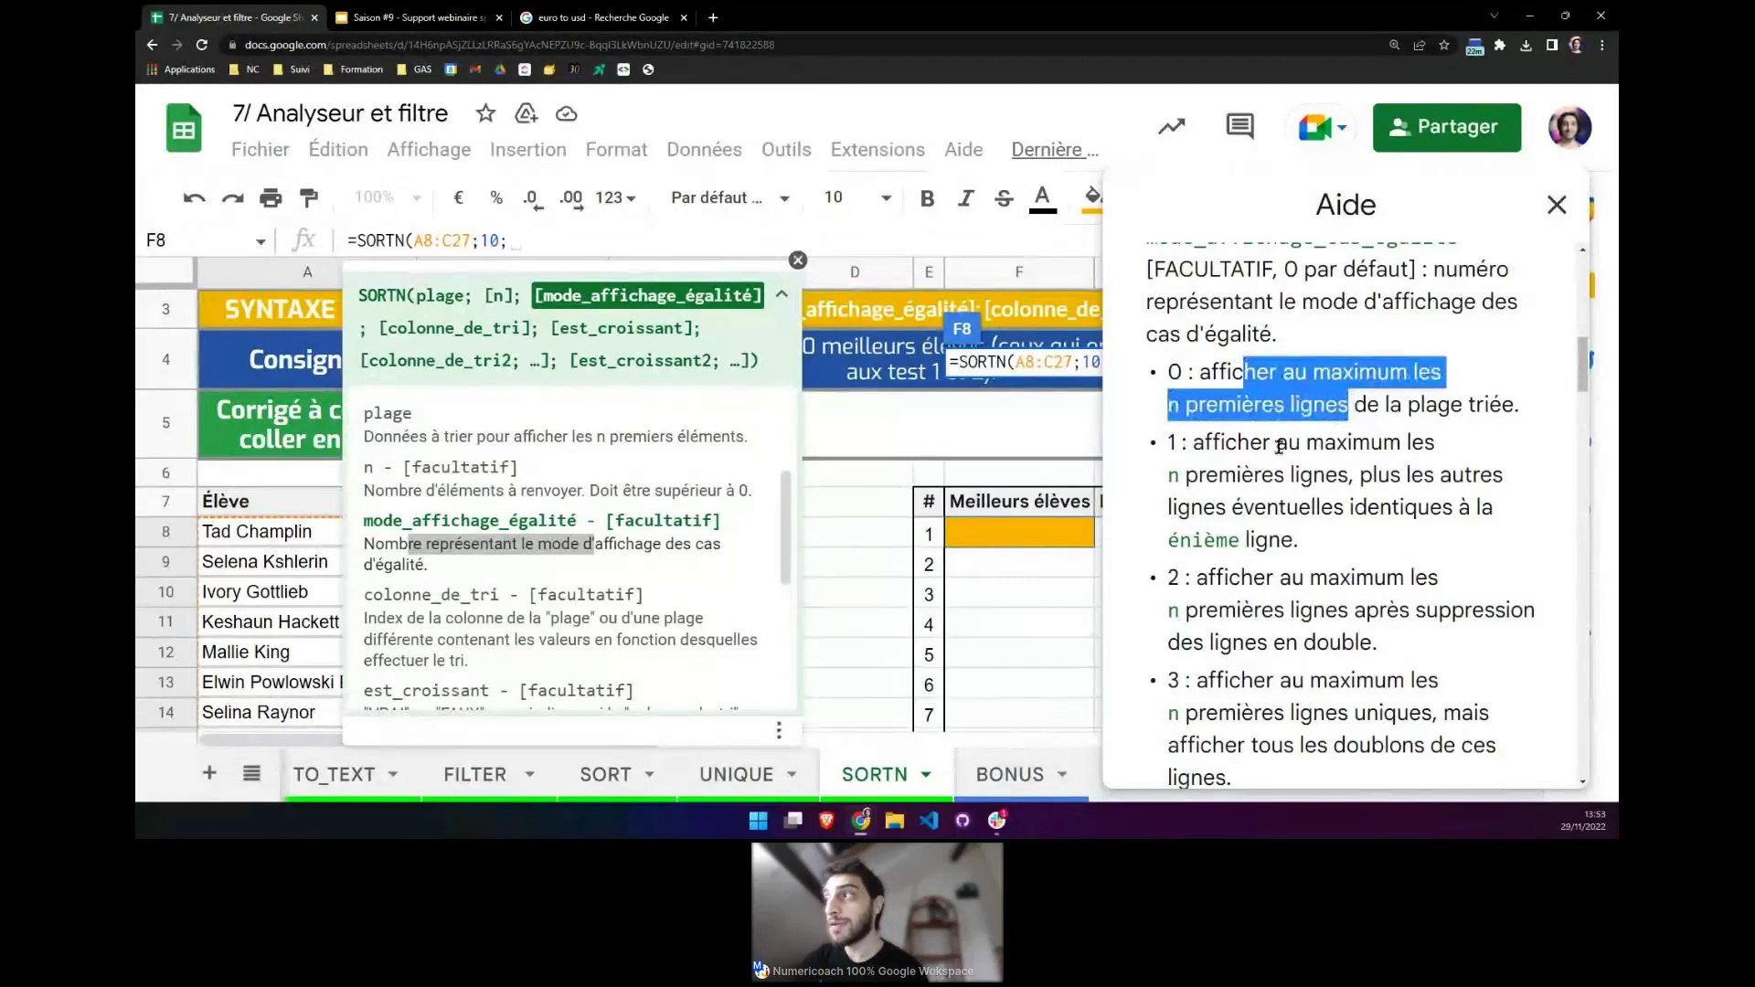
left_click_drag(1275, 446, 1311, 446)
left_click(1277, 477)
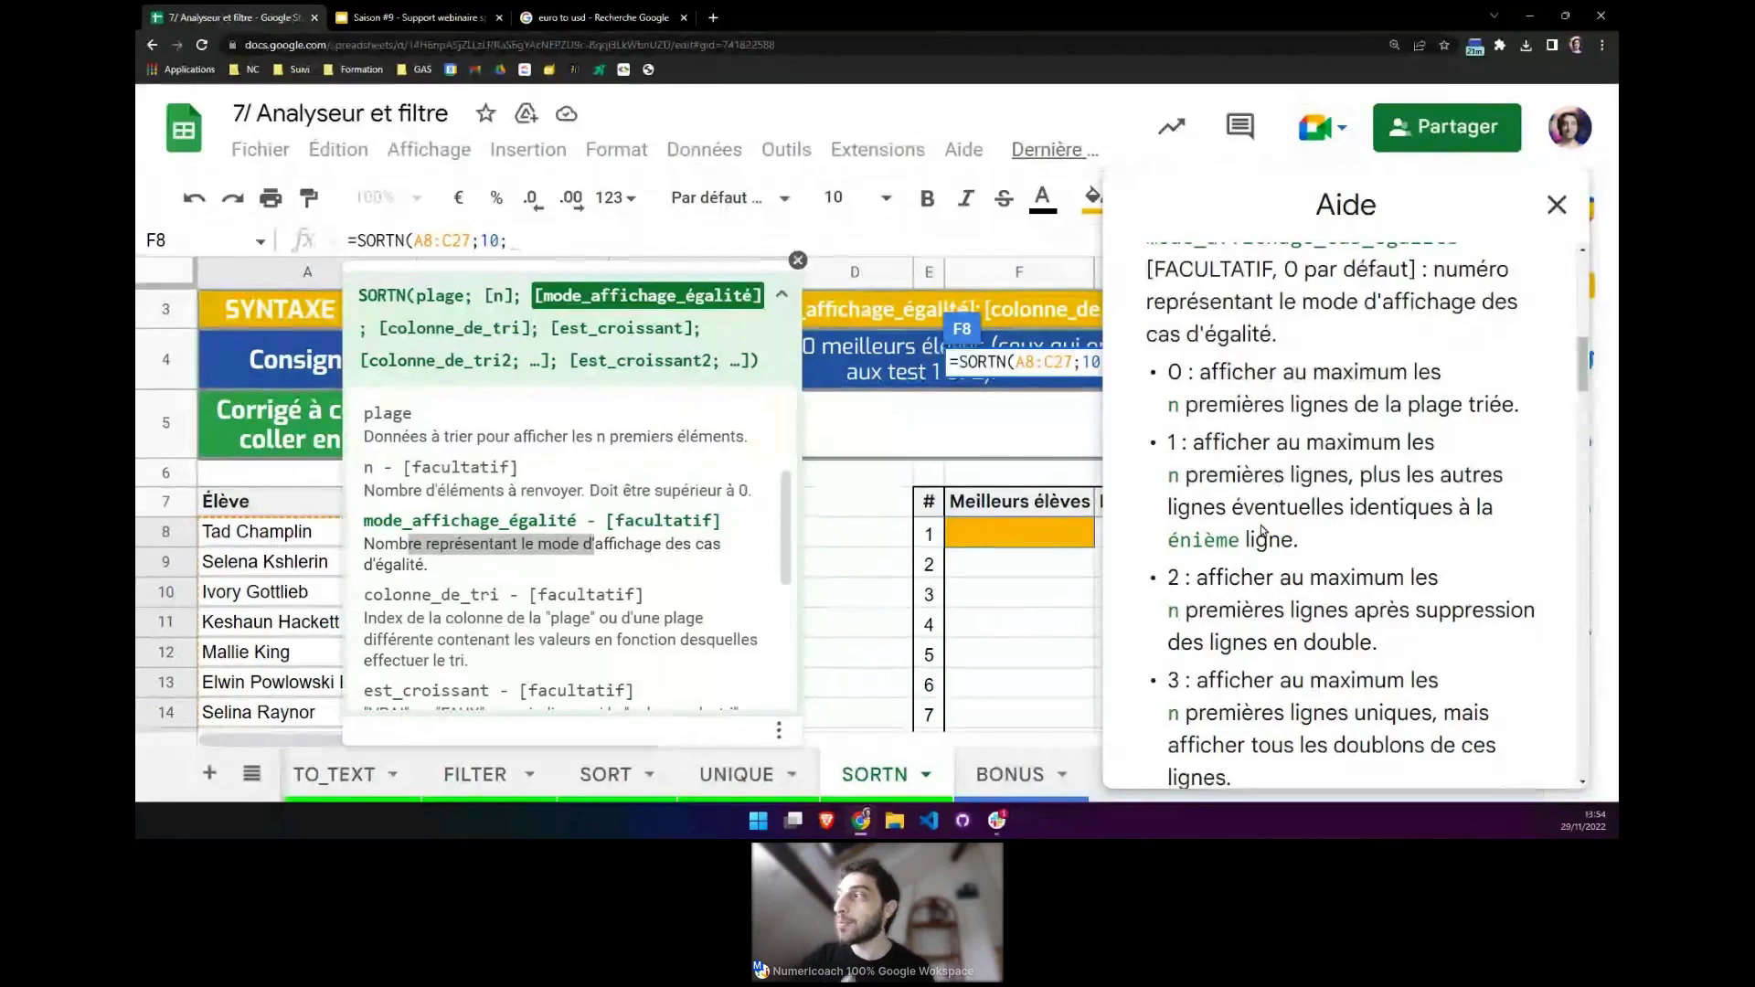
scroll(1262, 533, "down", 1)
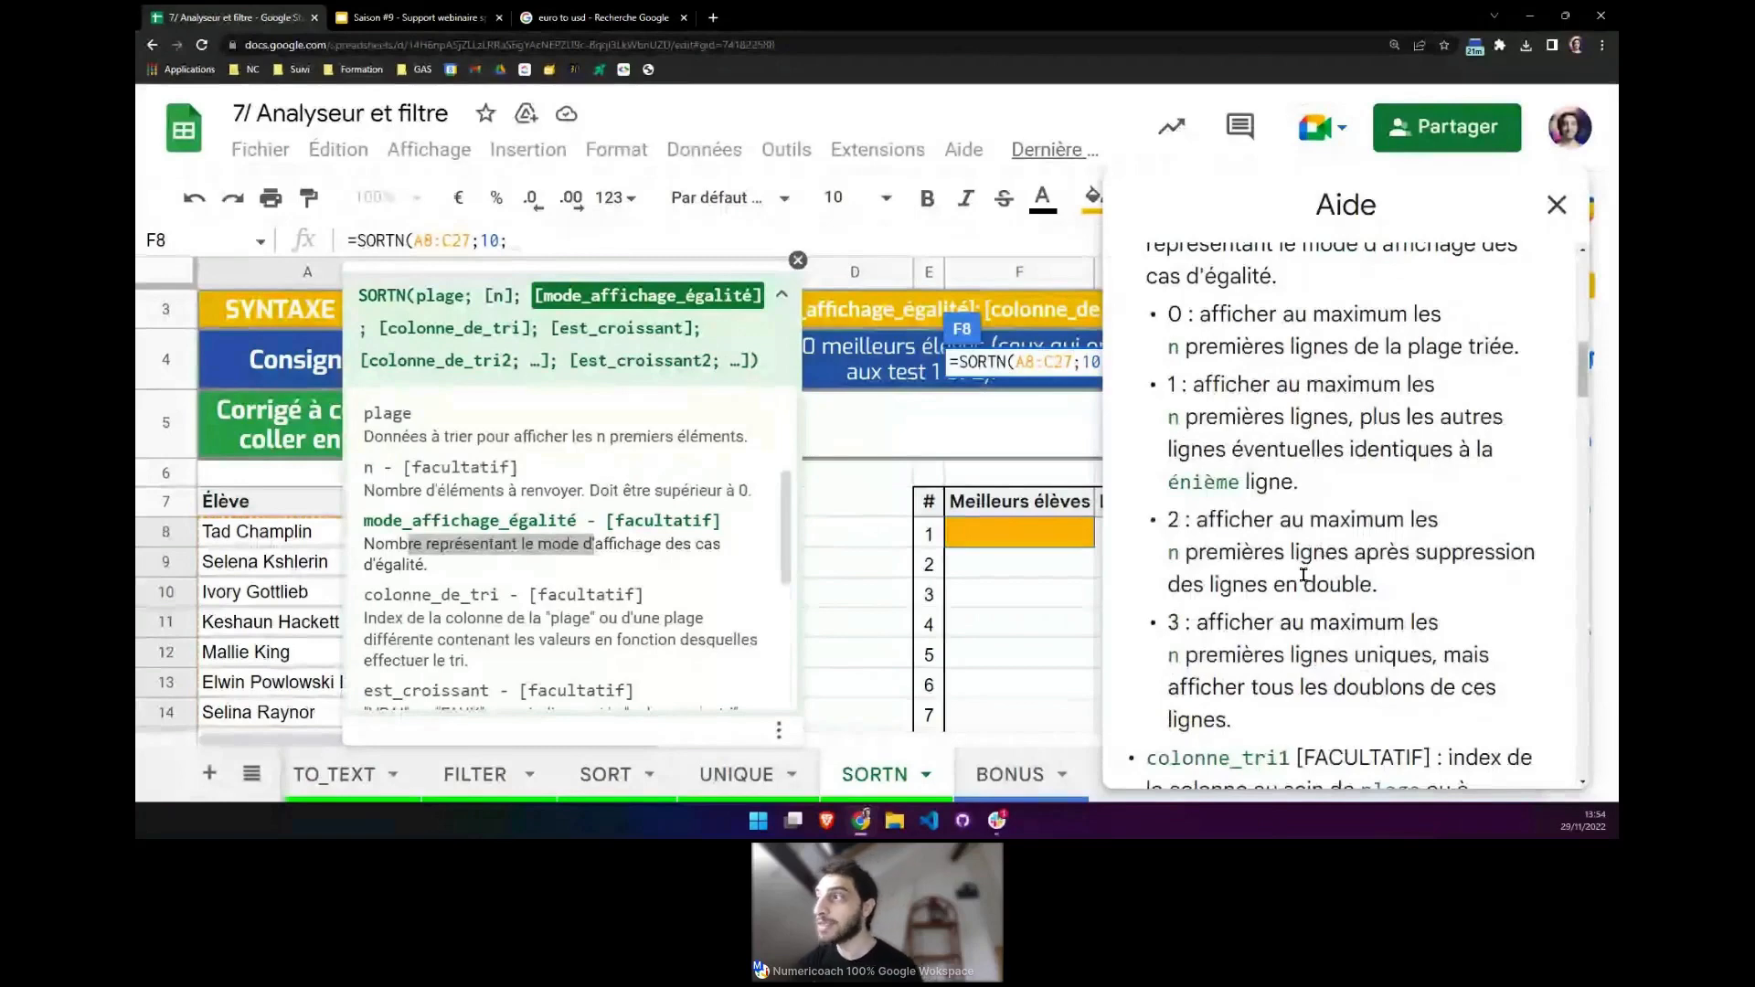
scroll(1304, 574, "down", 1)
scroll(1283, 489, "down", 1)
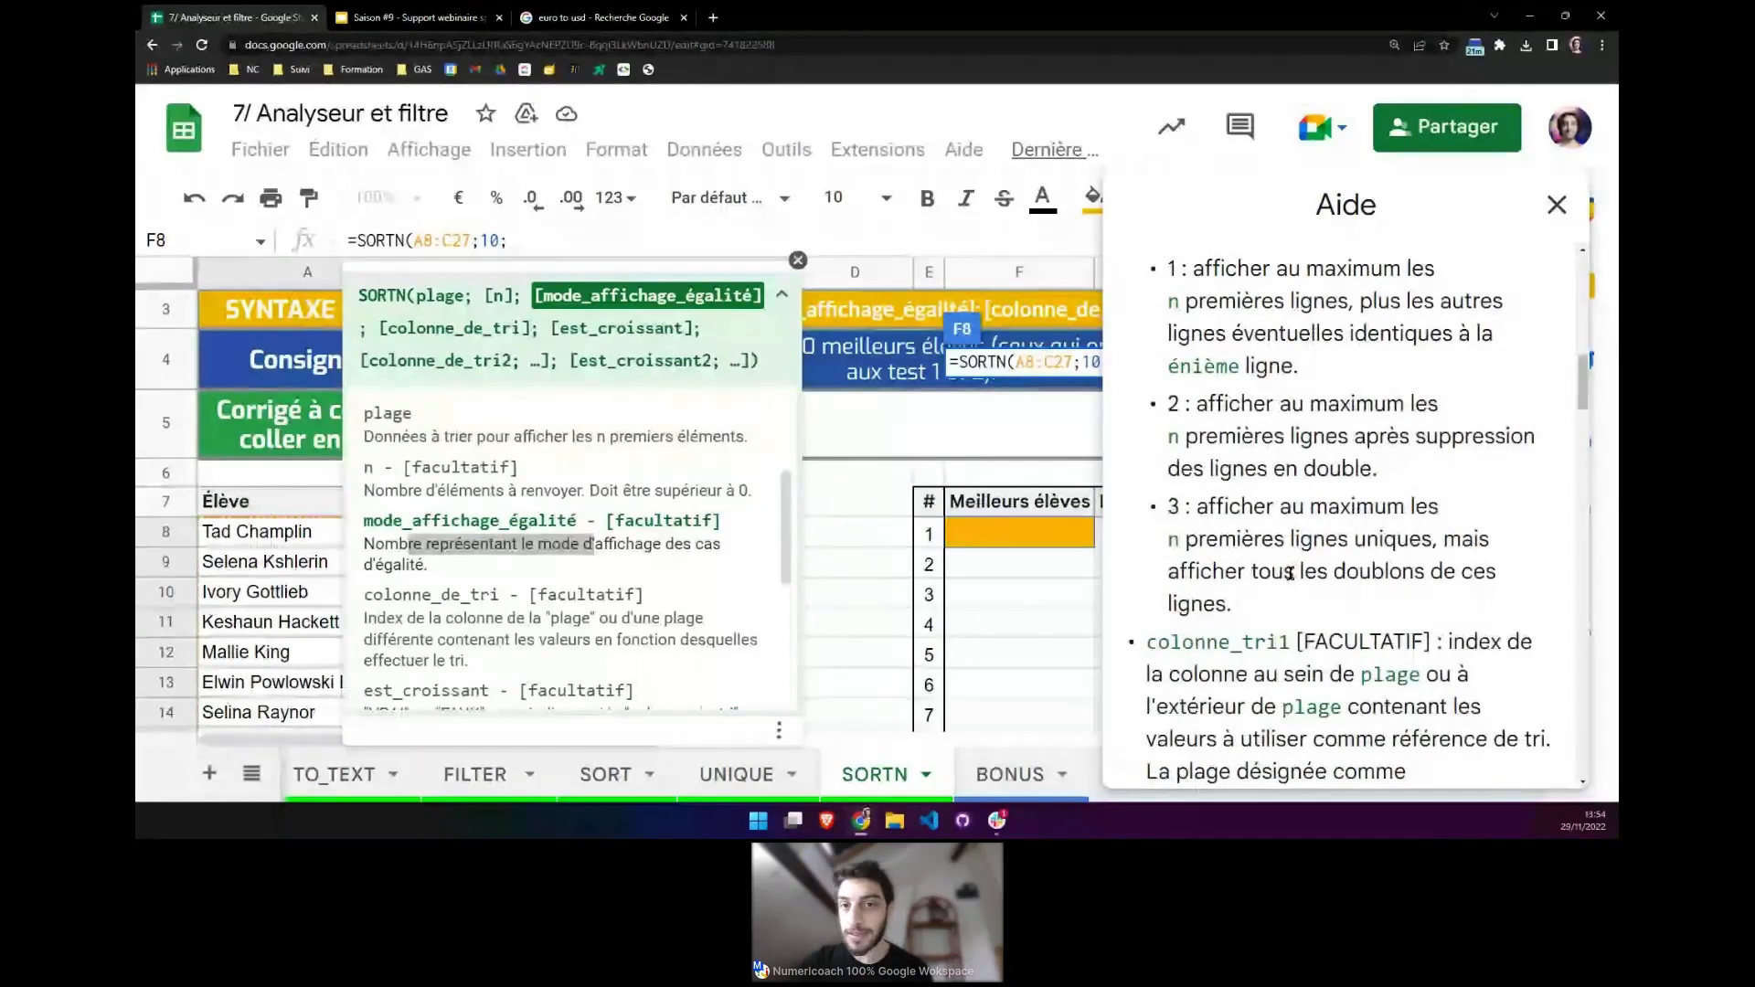
Close the SORTN help article and set the tie display mode argument to 0 in the F8 formula.
scroll(1290, 574, "up", 1)
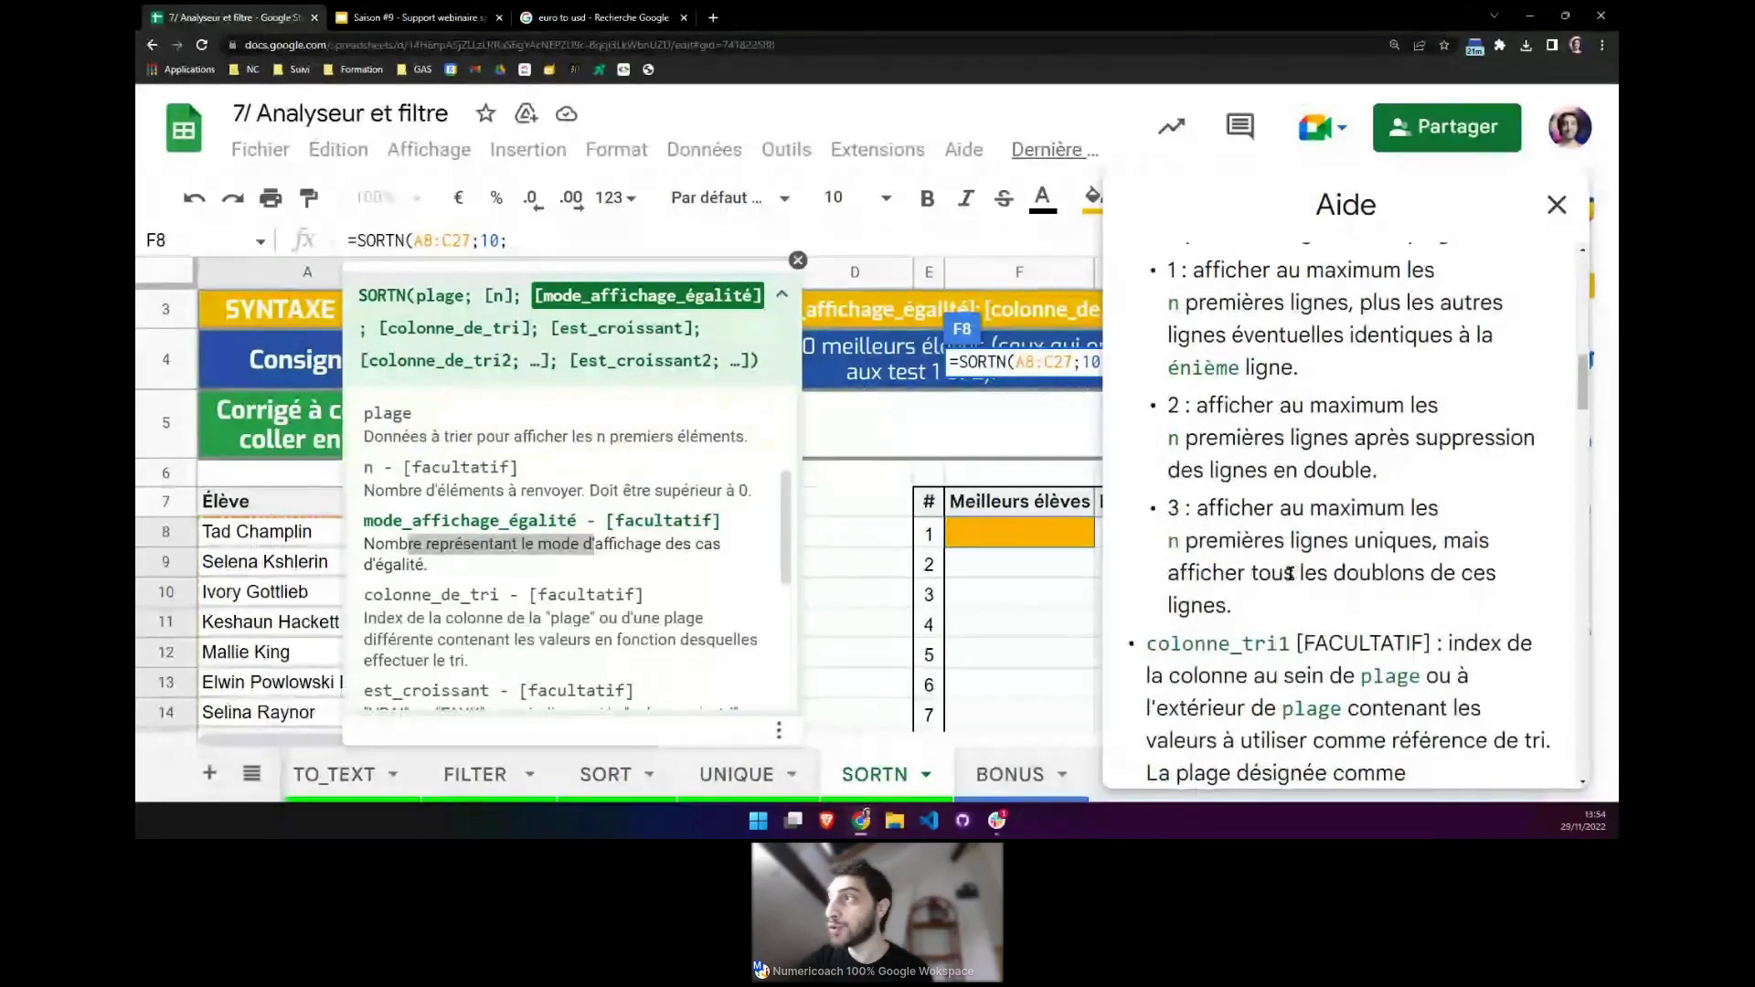
scroll(1290, 573, "up", 3)
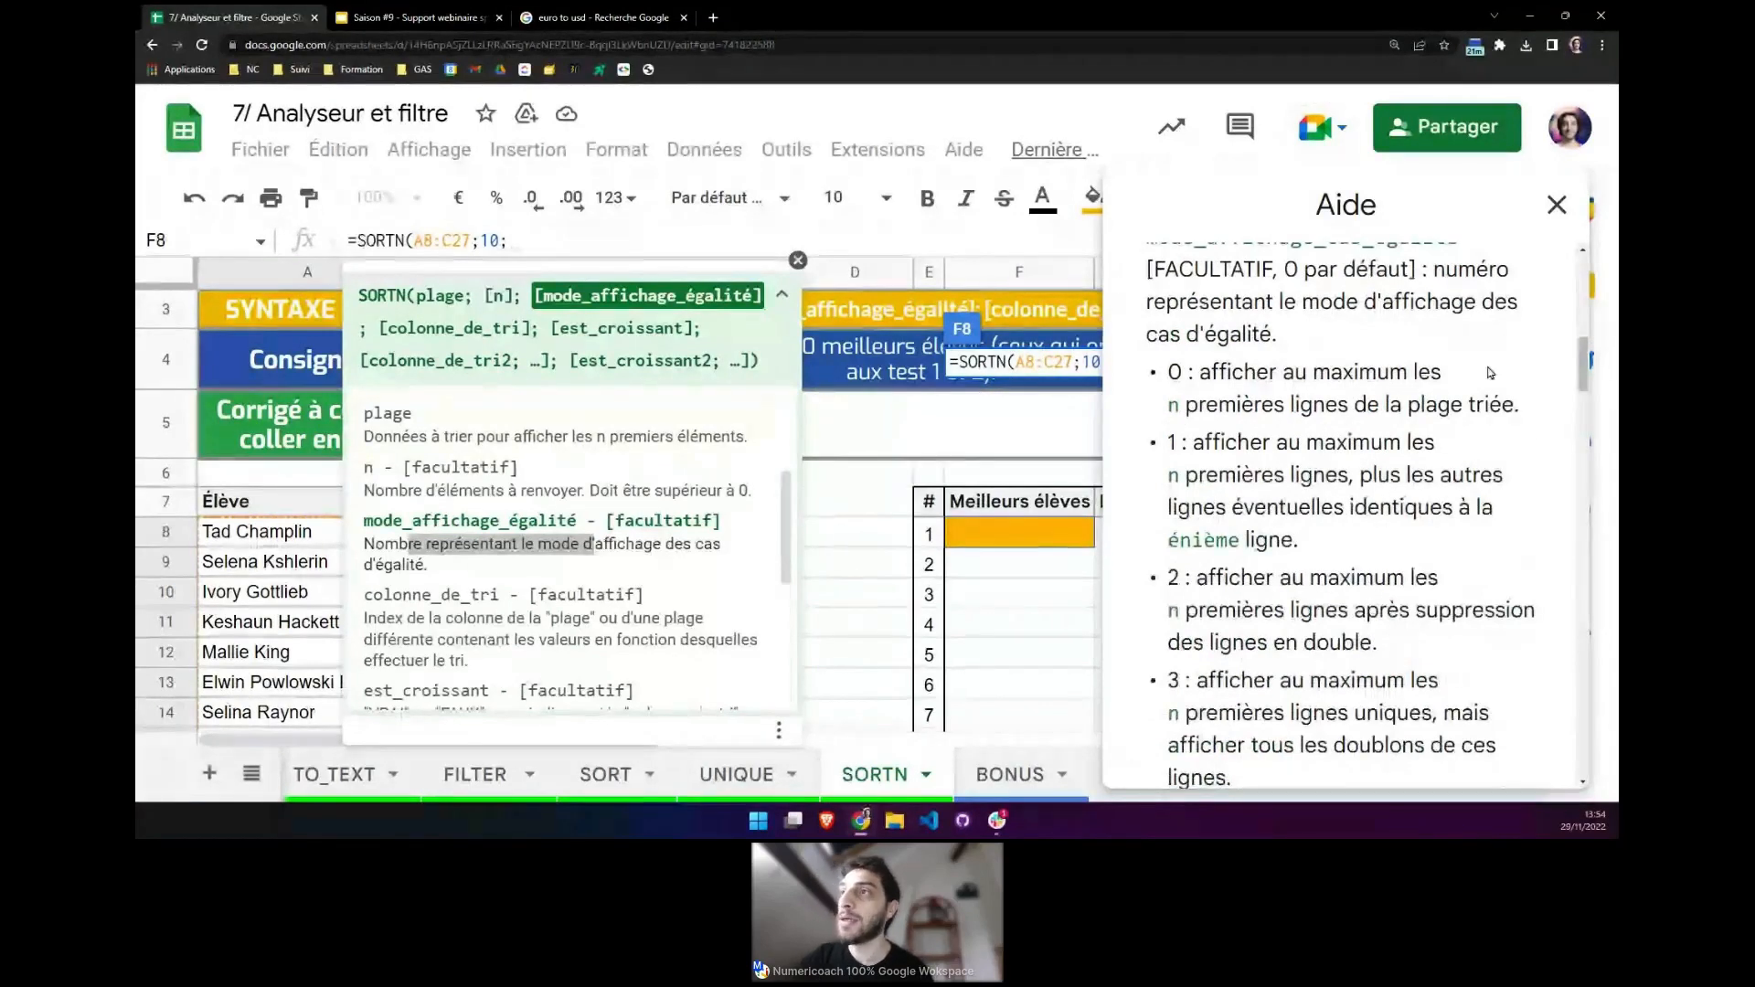
left_click(1548, 217)
type("0")
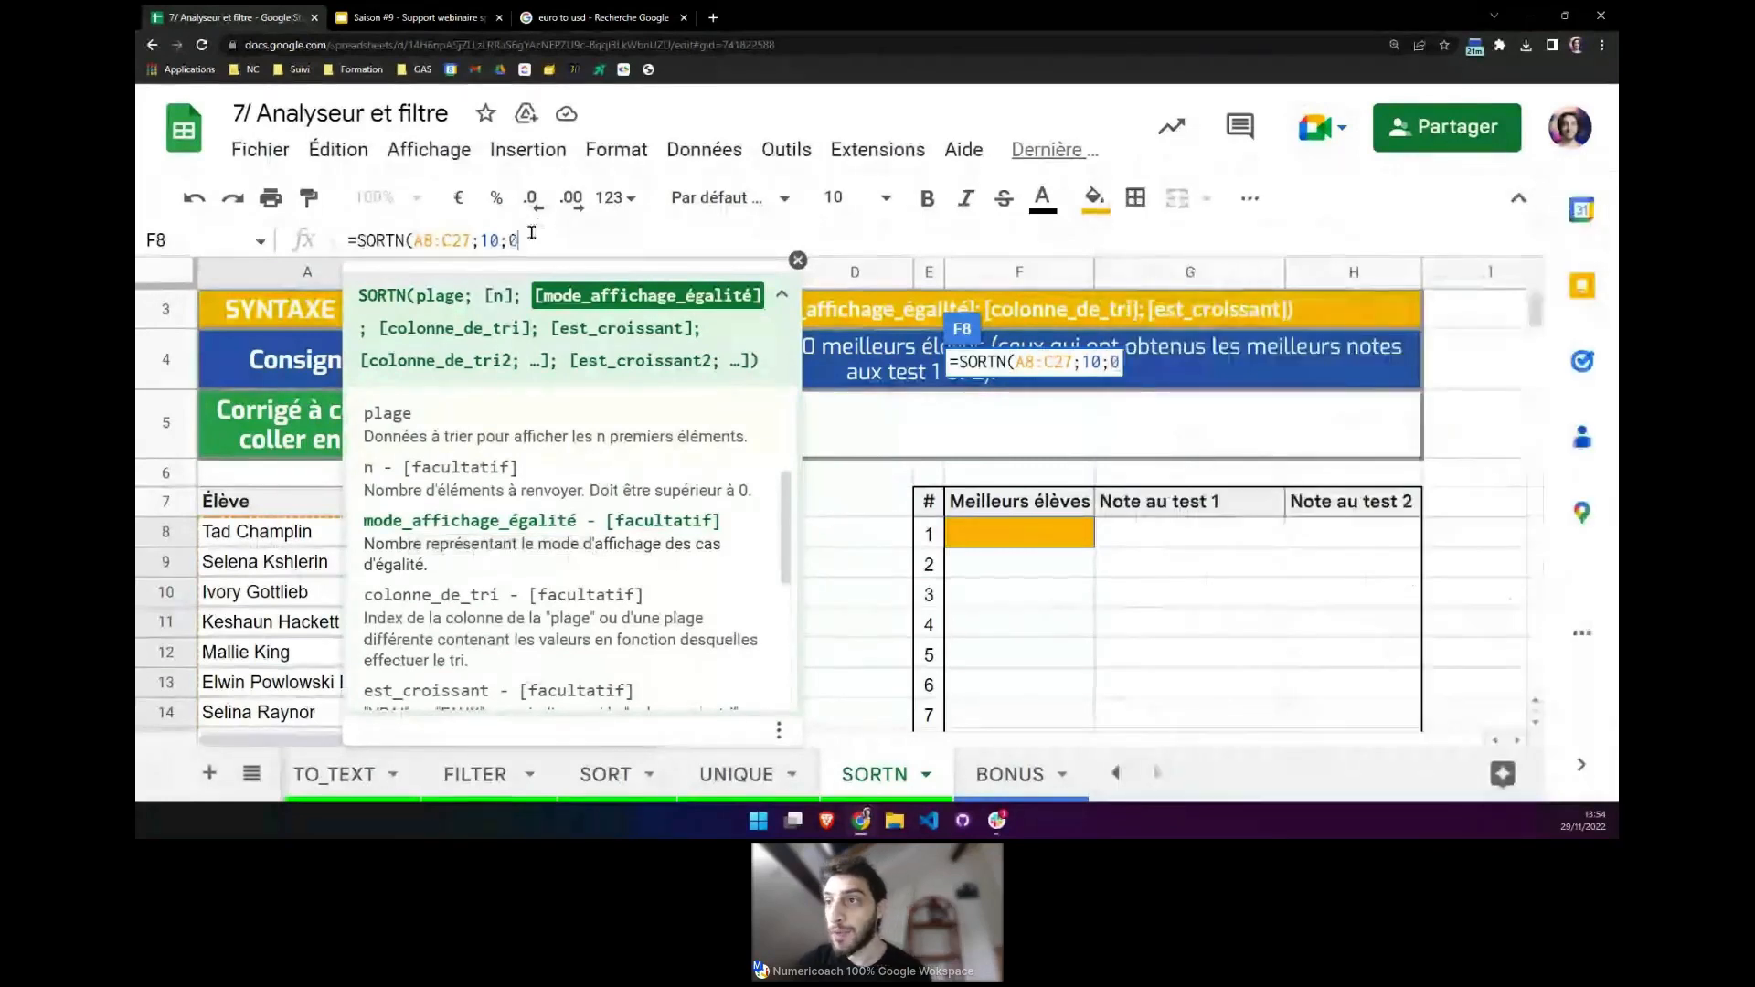
type(";")
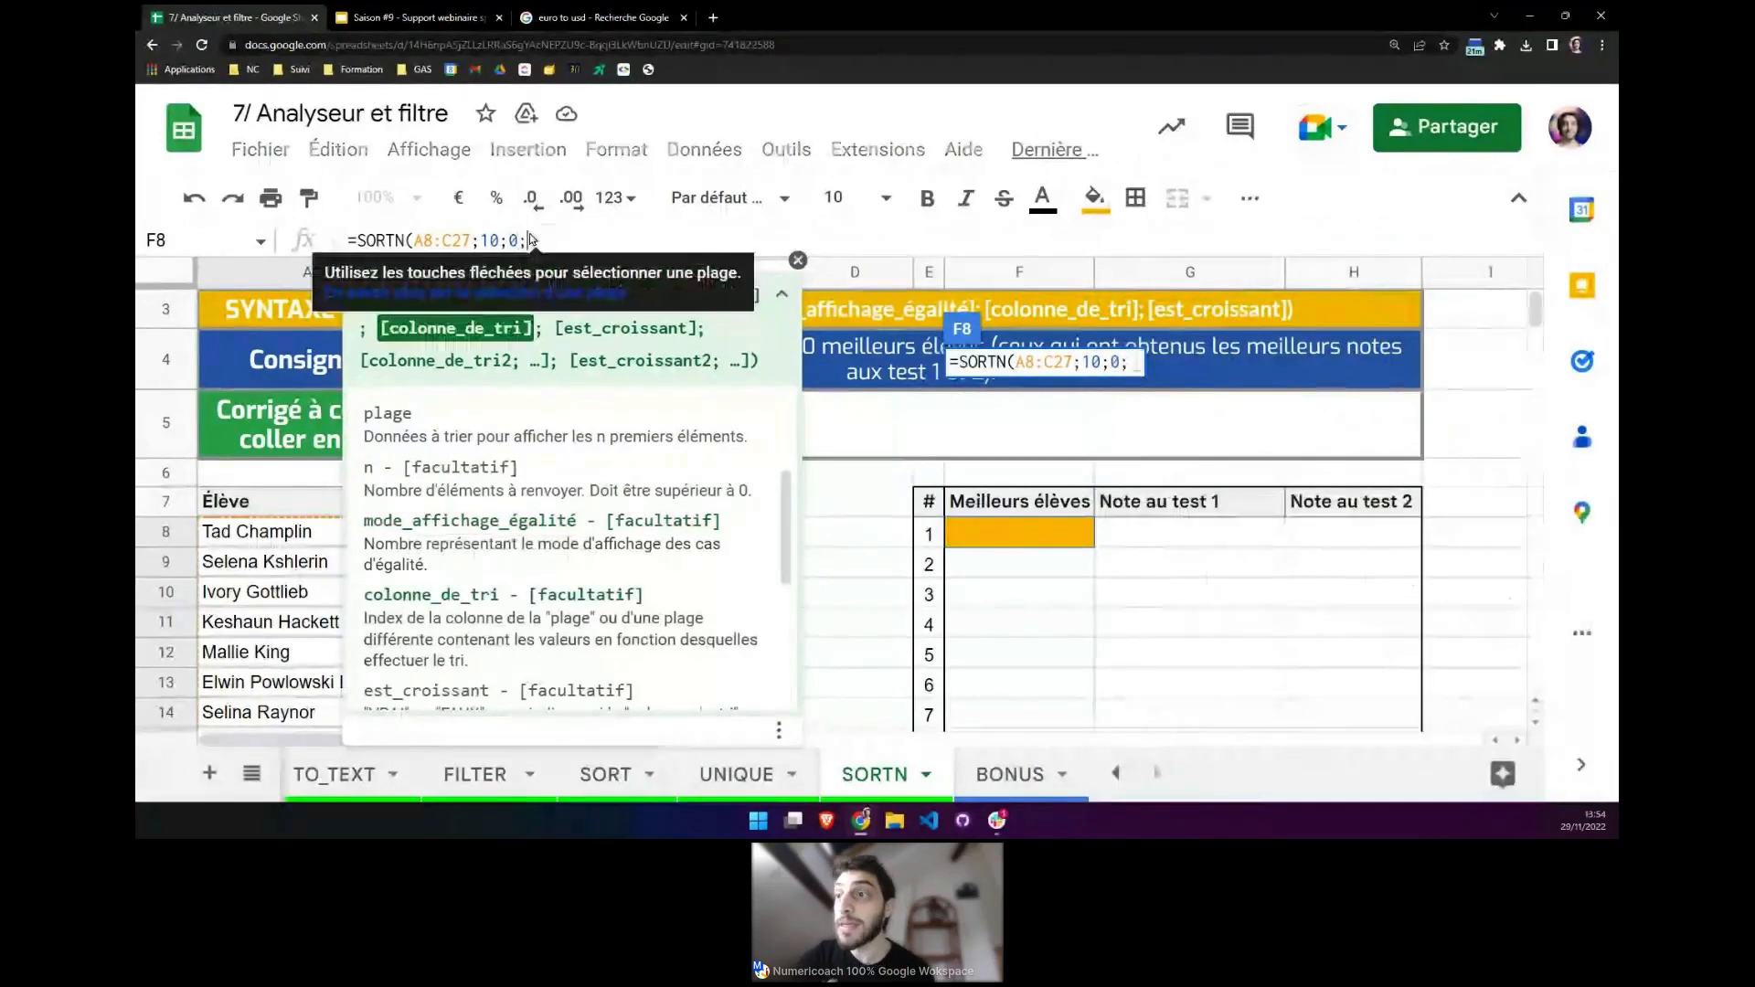
Read the colonne_de_tri description in the formula help and set the sort column to 2 in the F8 formula.
scroll(567, 592, "down", 3)
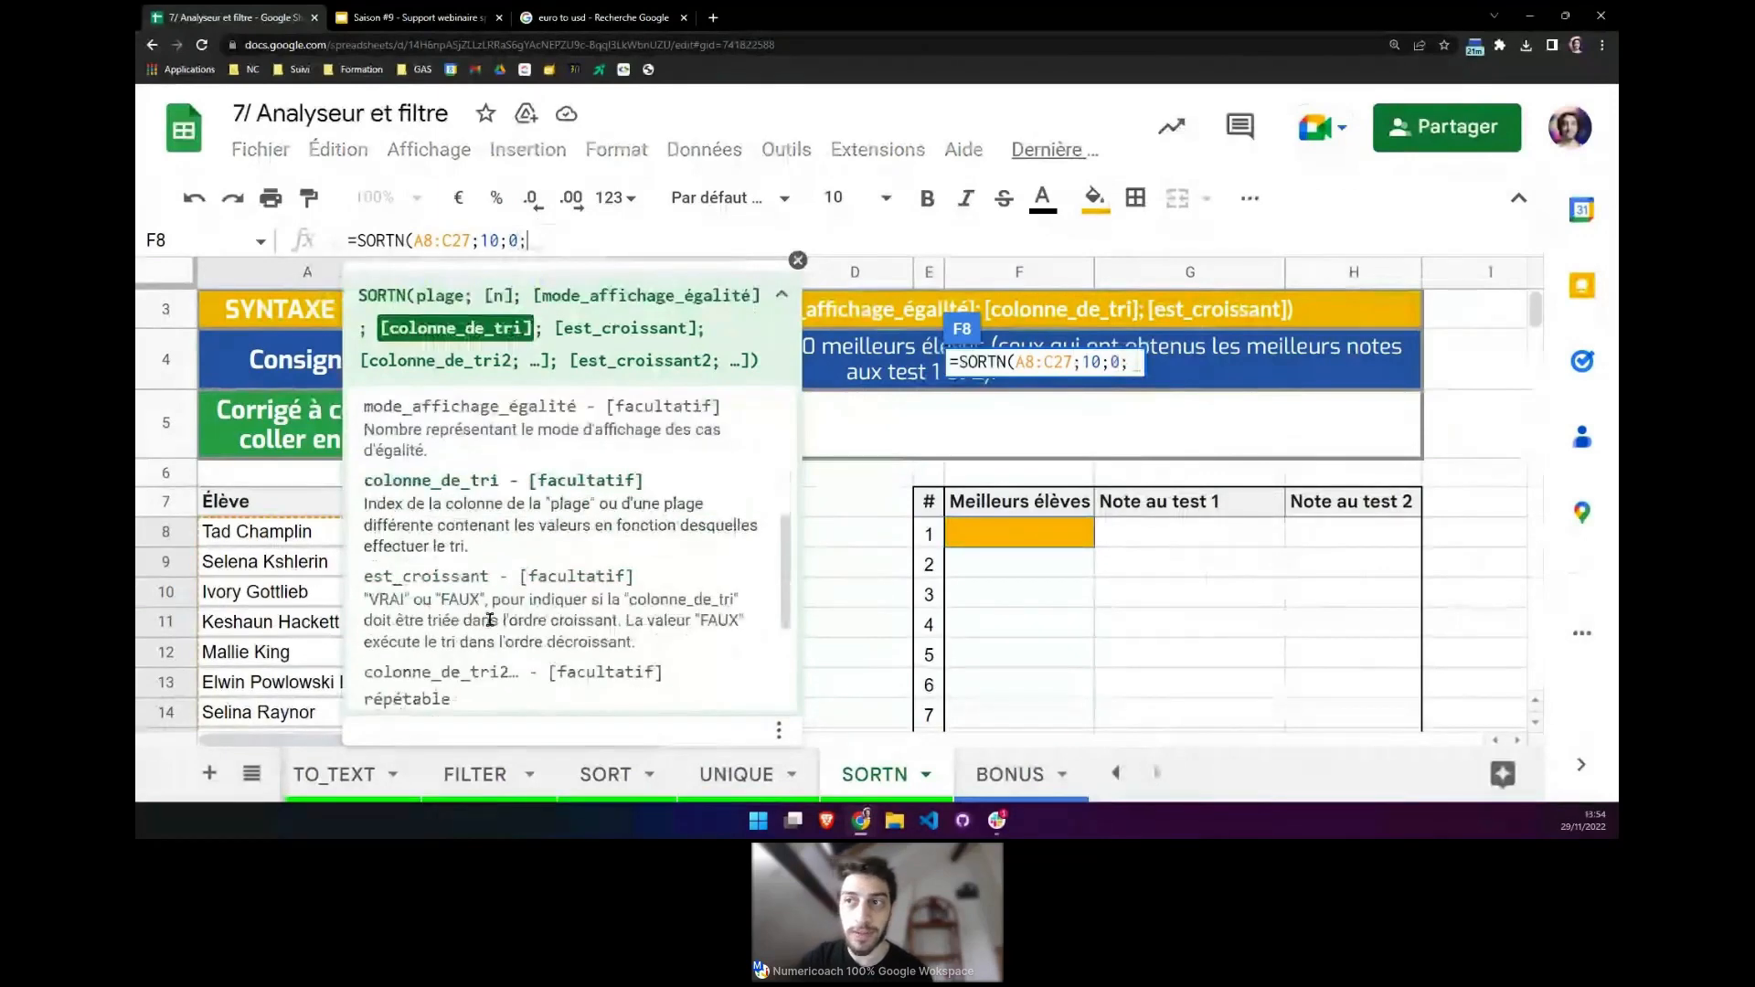
scroll(453, 604, "up", 1)
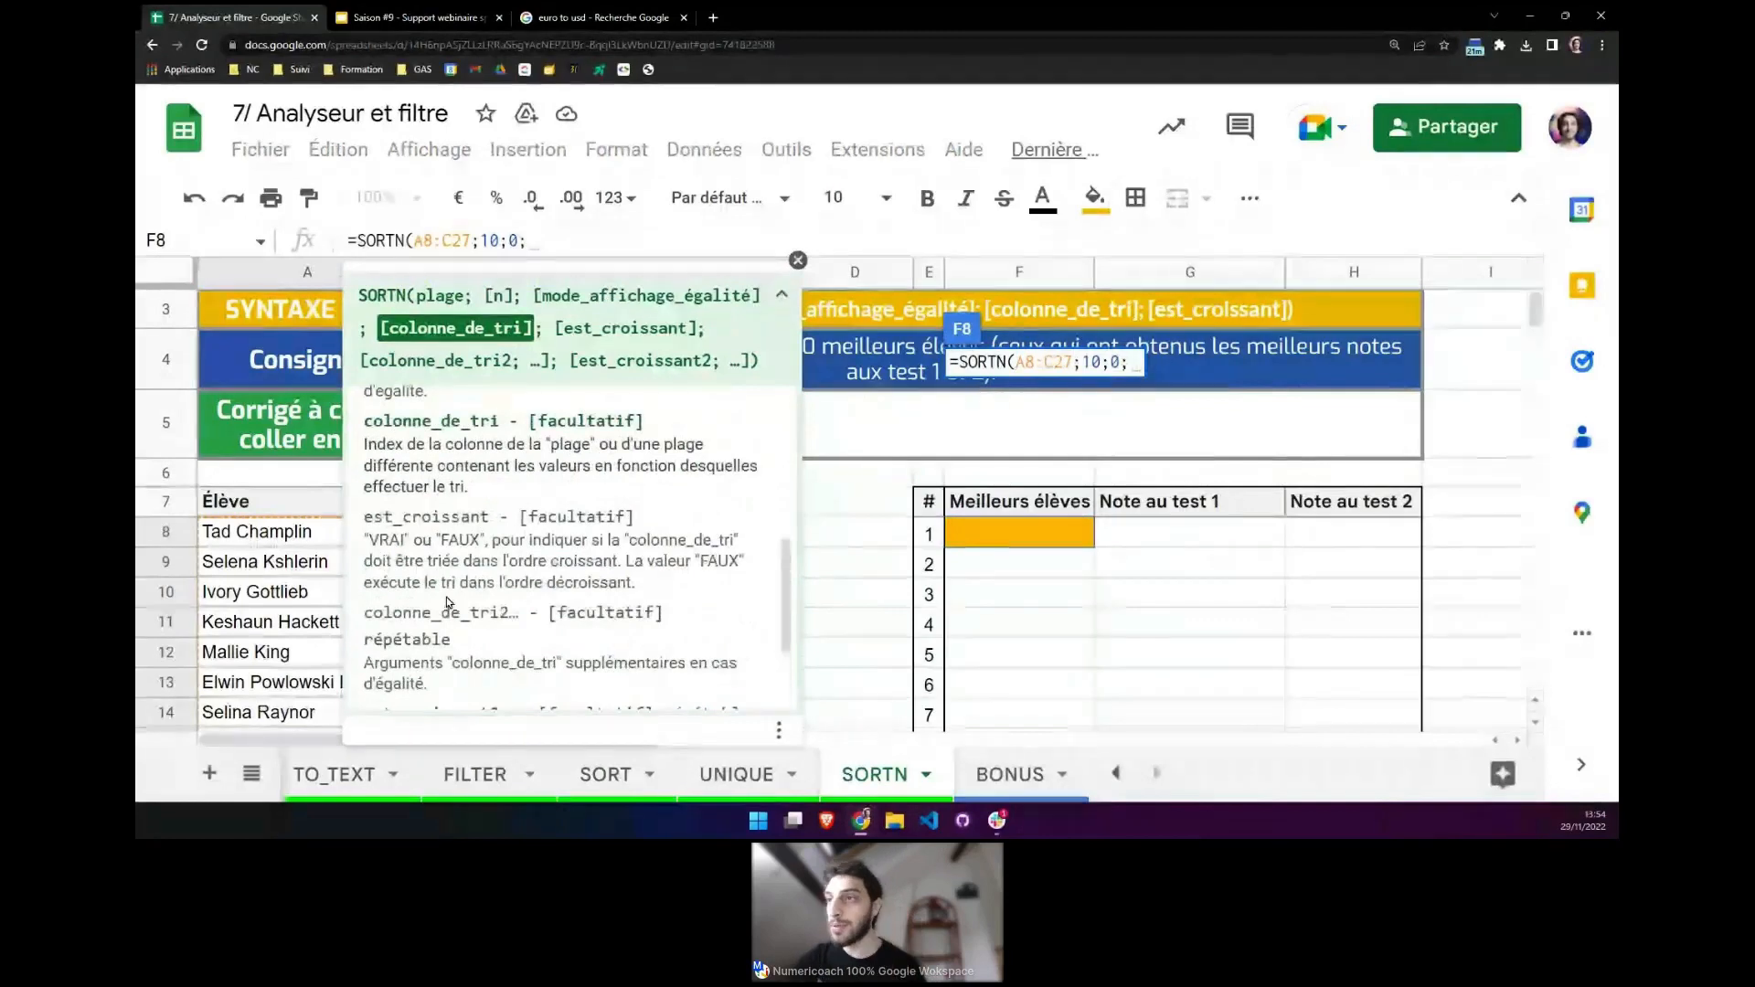
scroll(448, 603, "up", 1)
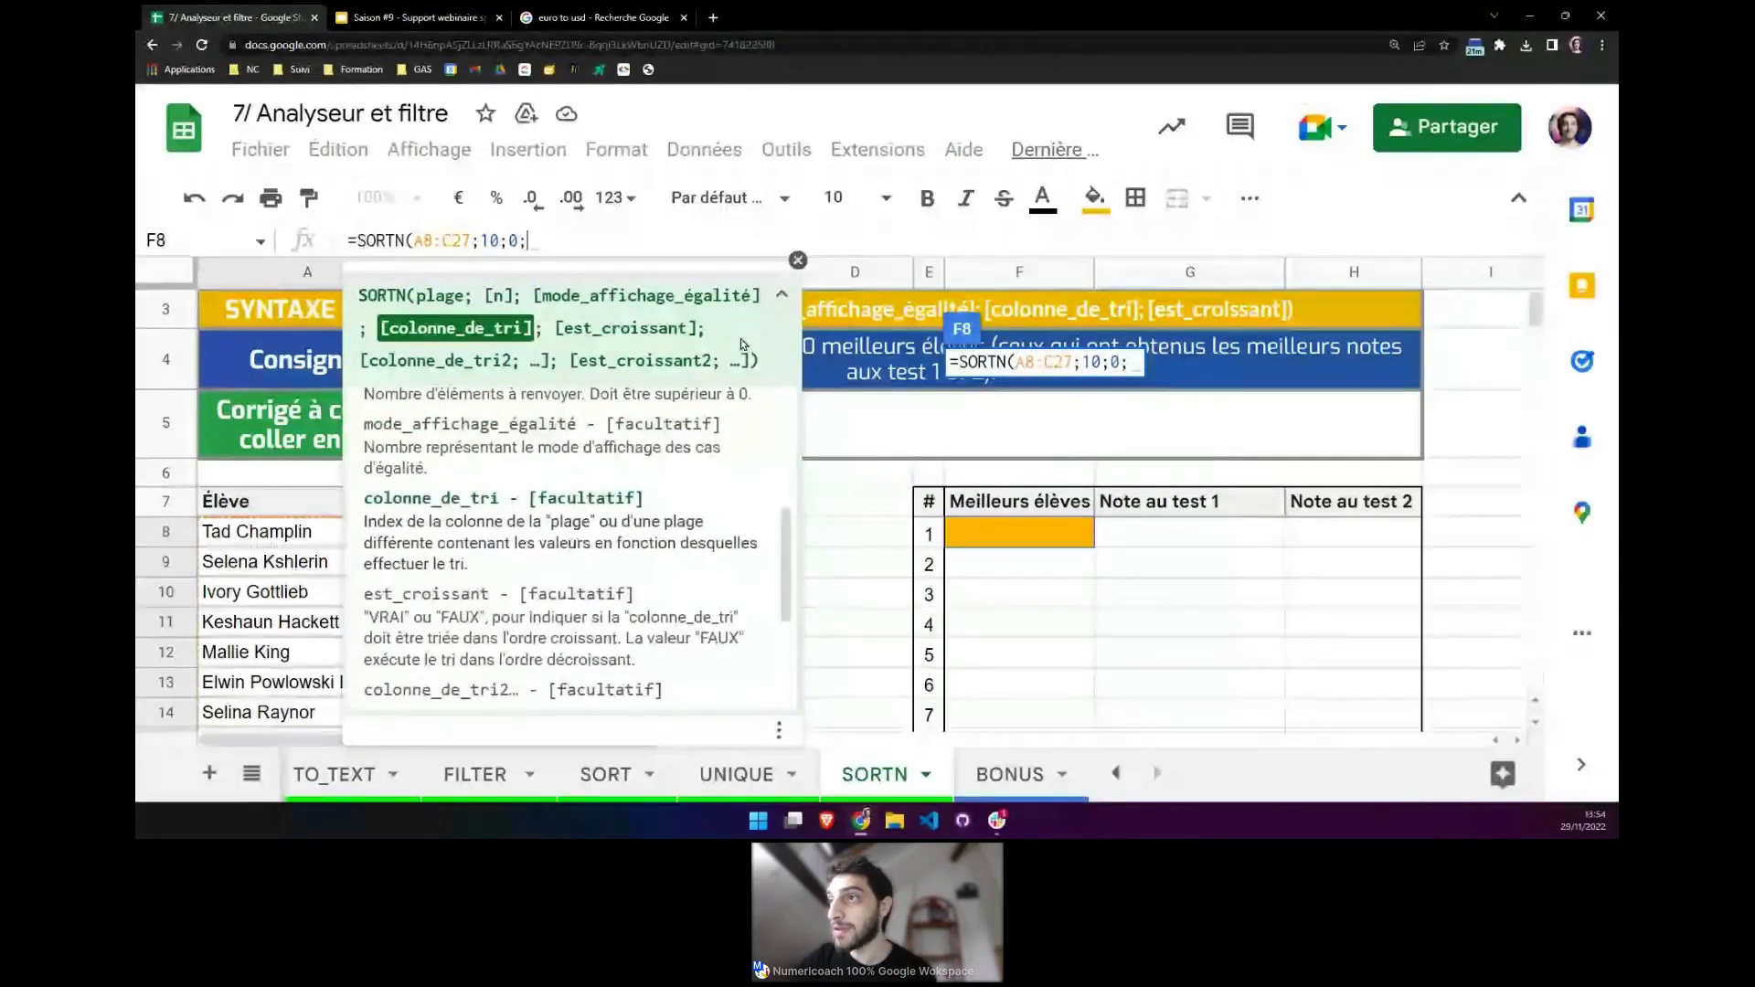
left_click(798, 261)
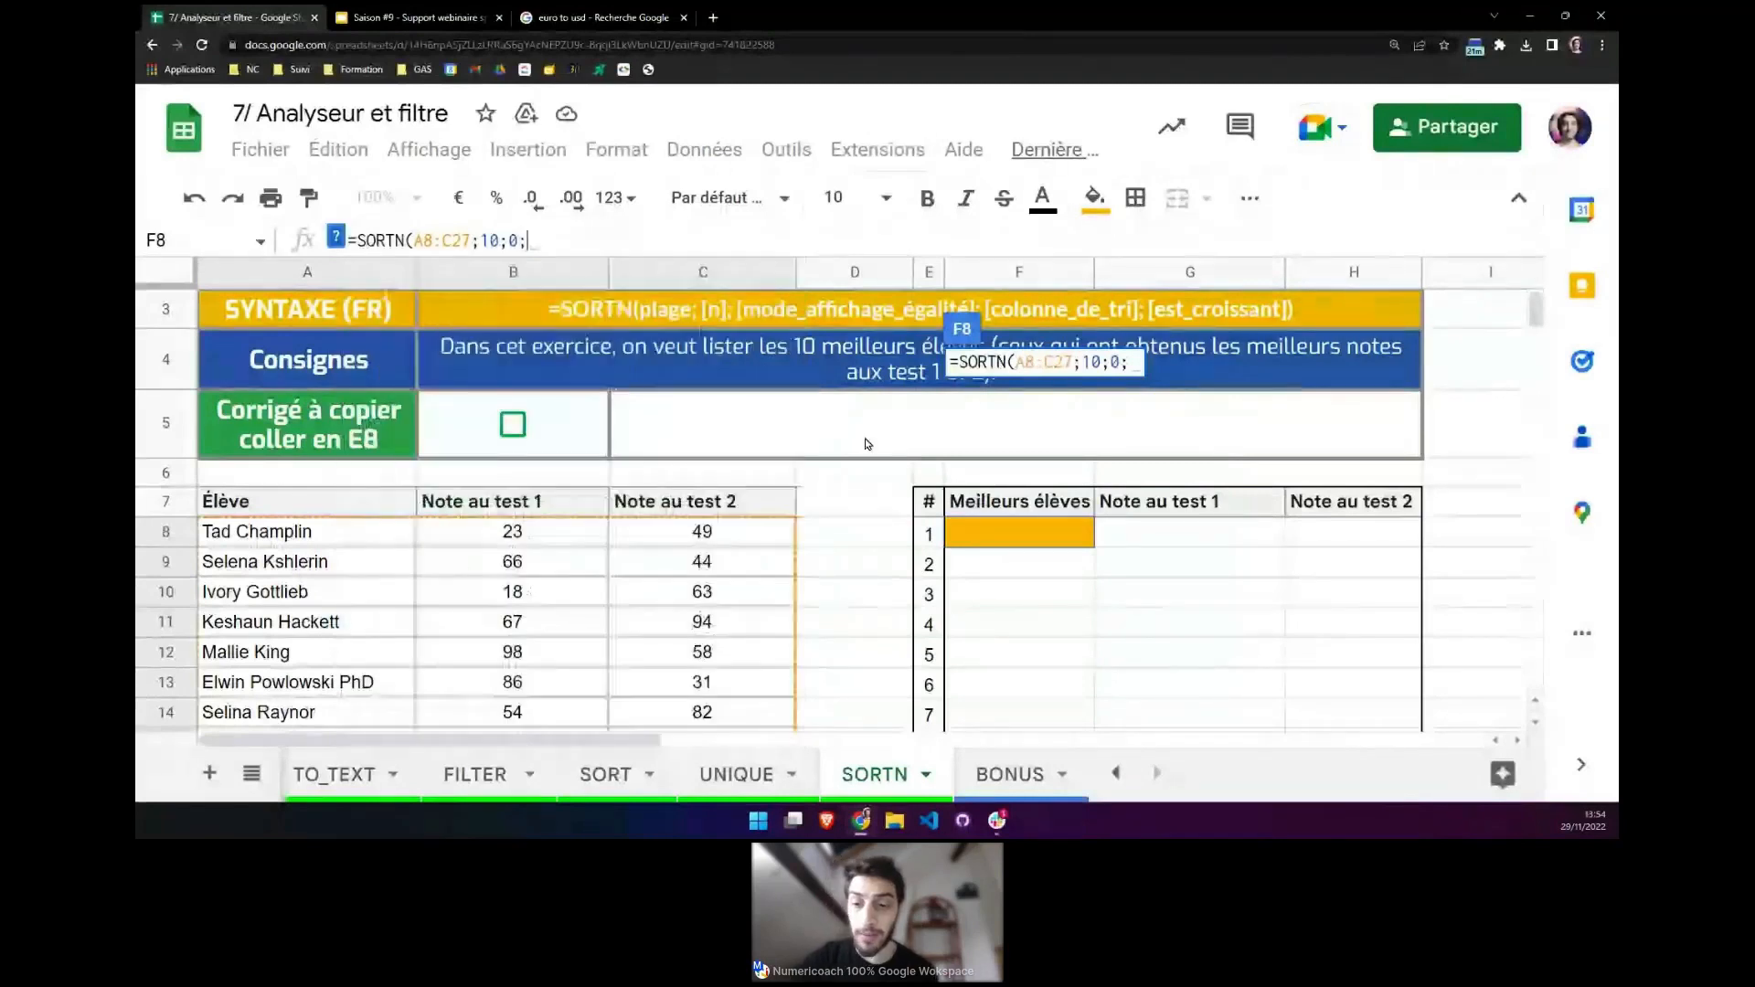
left_click(541, 236)
type("2")
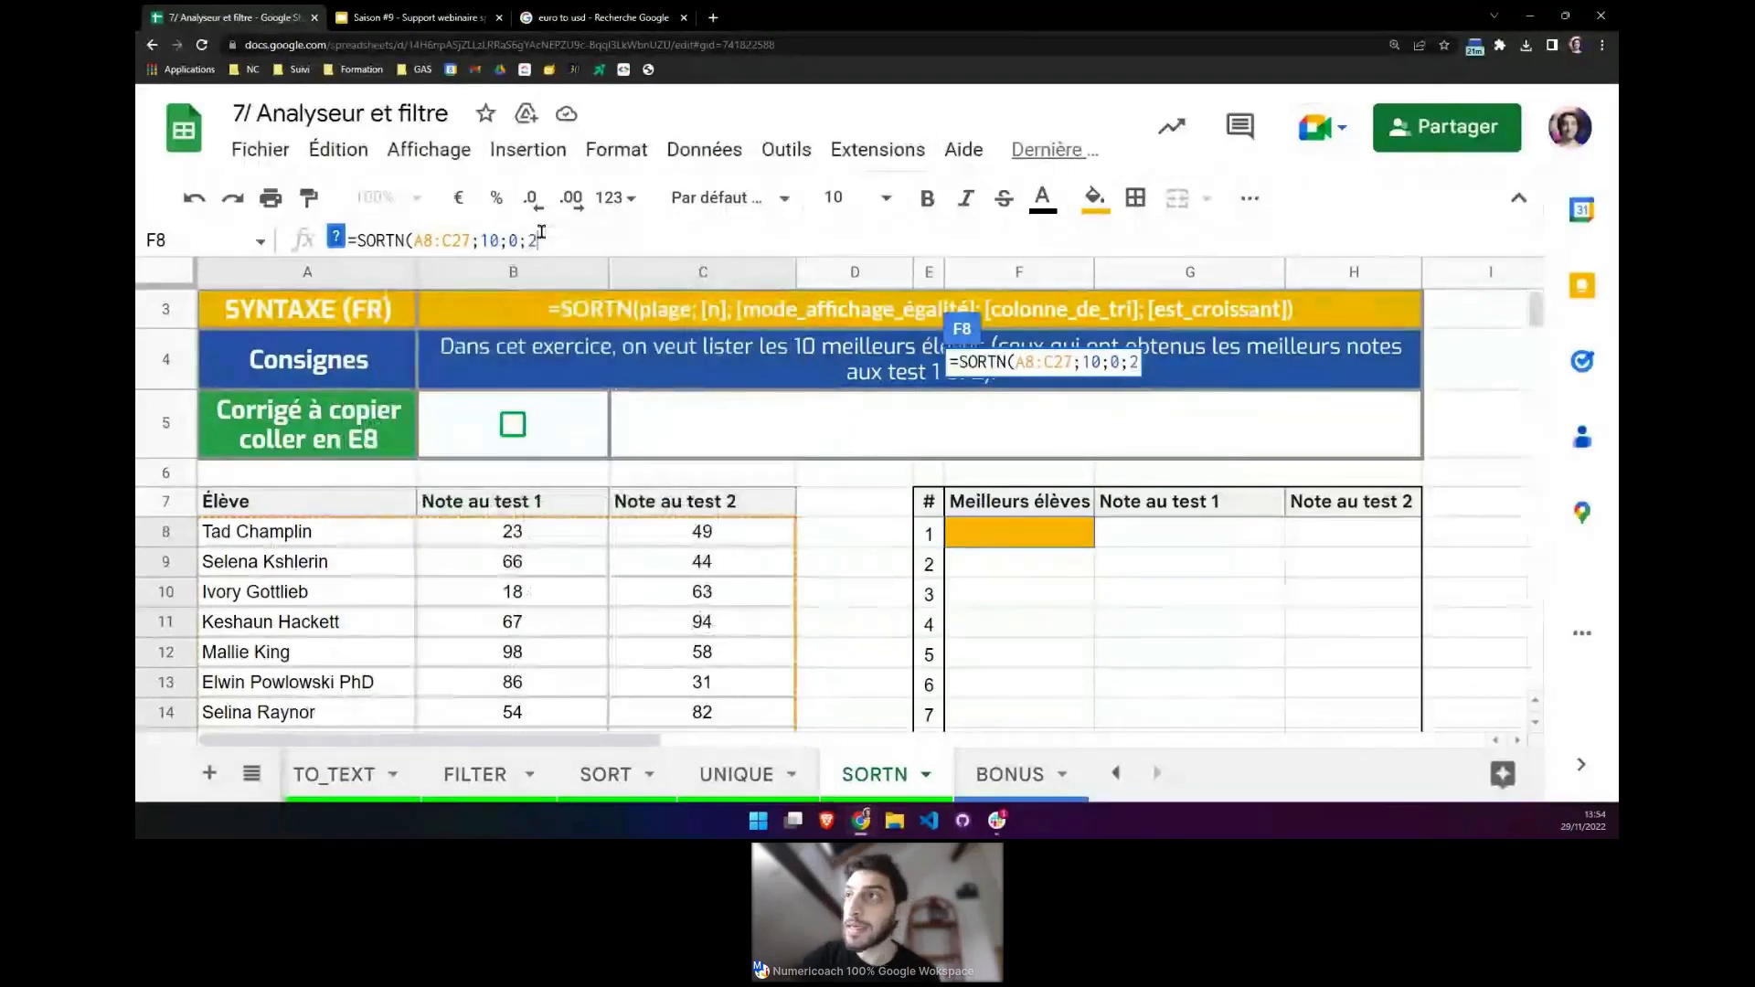
type(";")
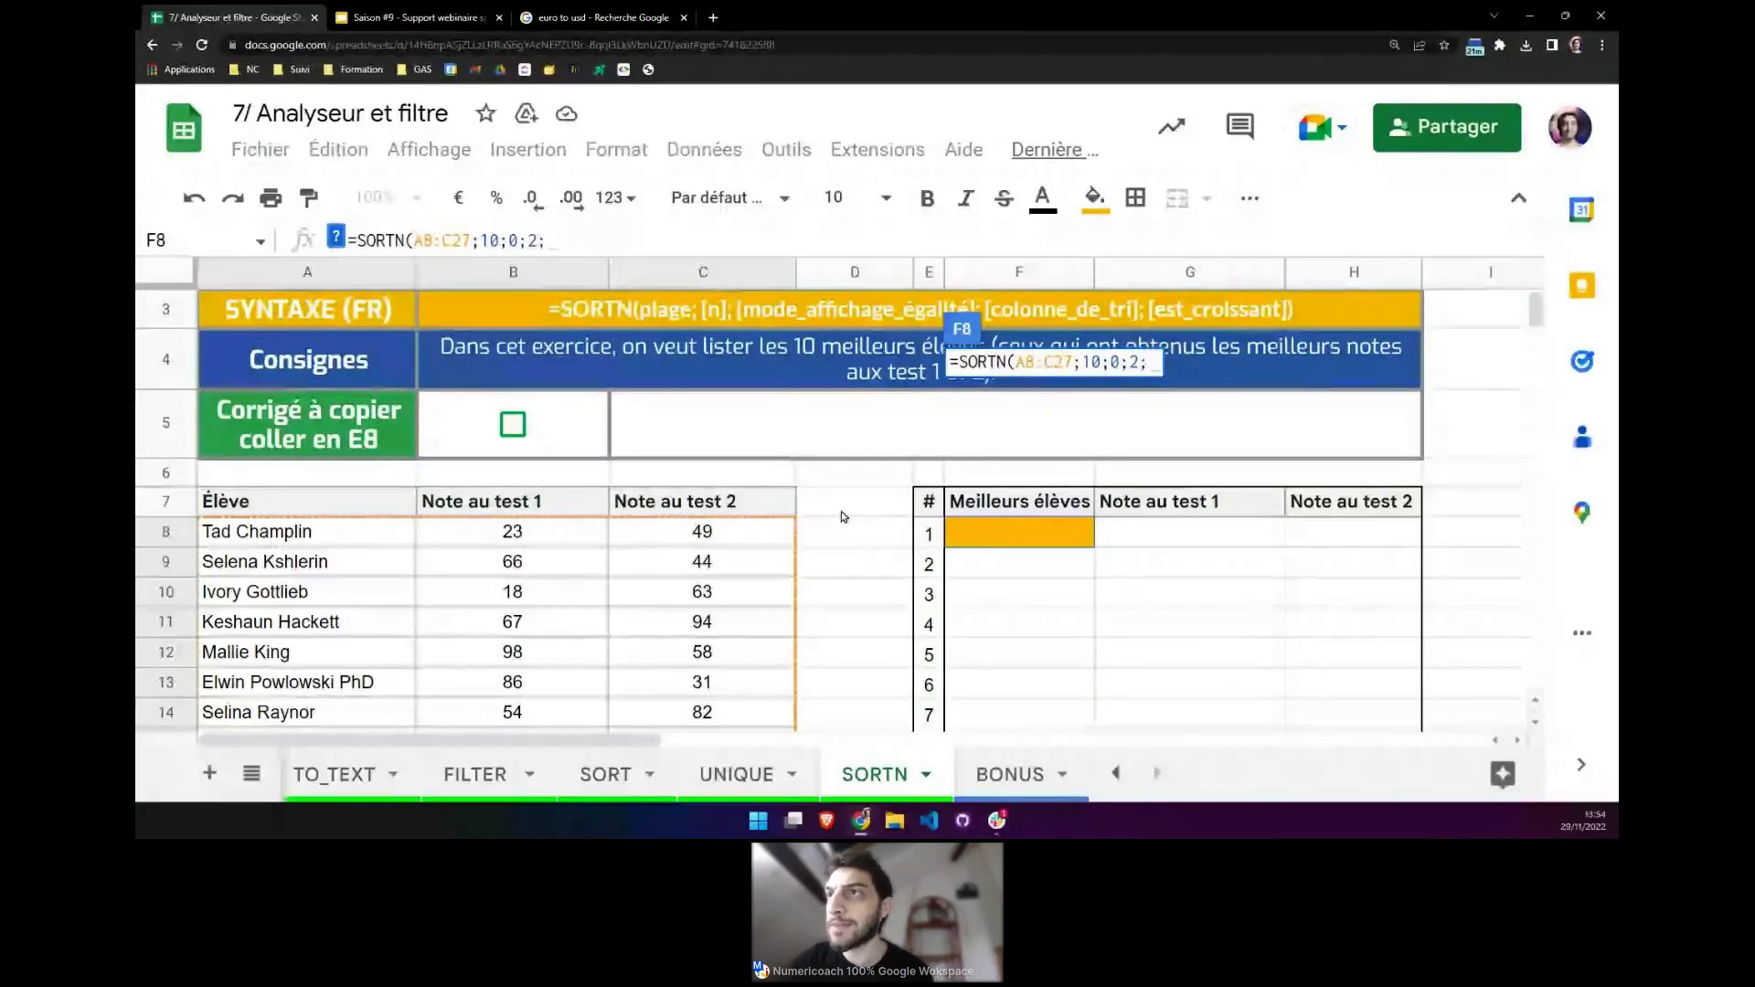
Check the est_croissant description and set the first sort order to descending with 0 in the F8 formula.
left_click(337, 238)
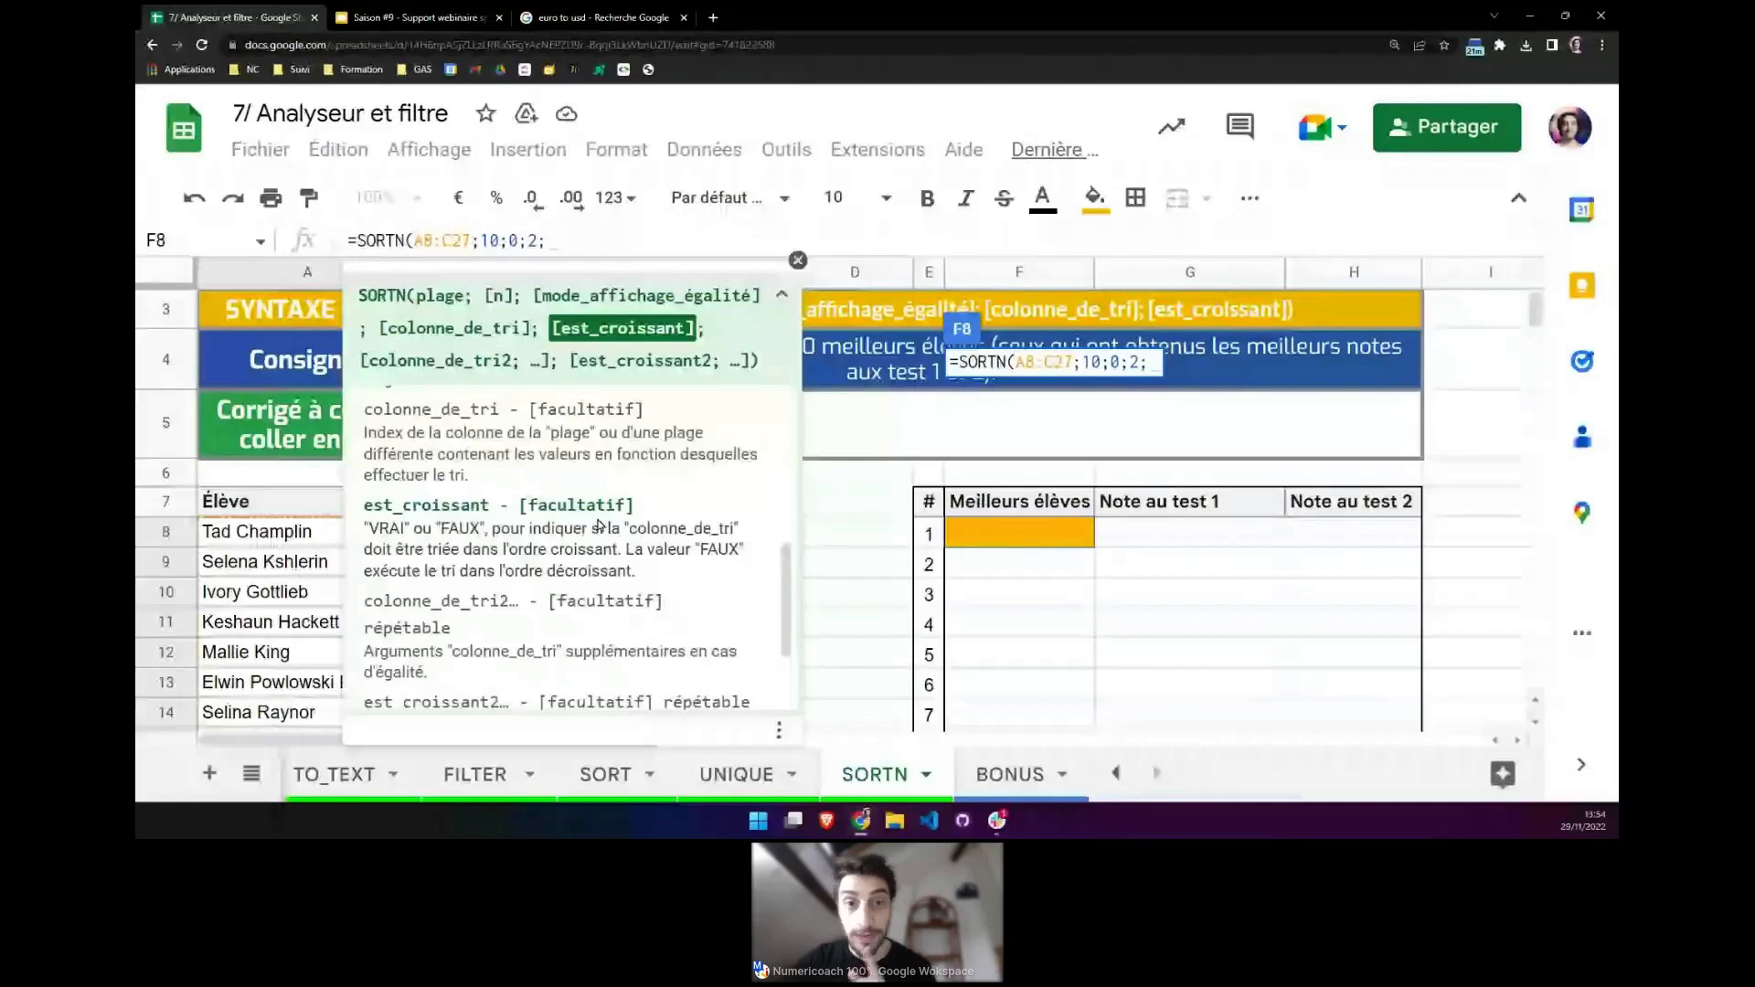
left_click(798, 260)
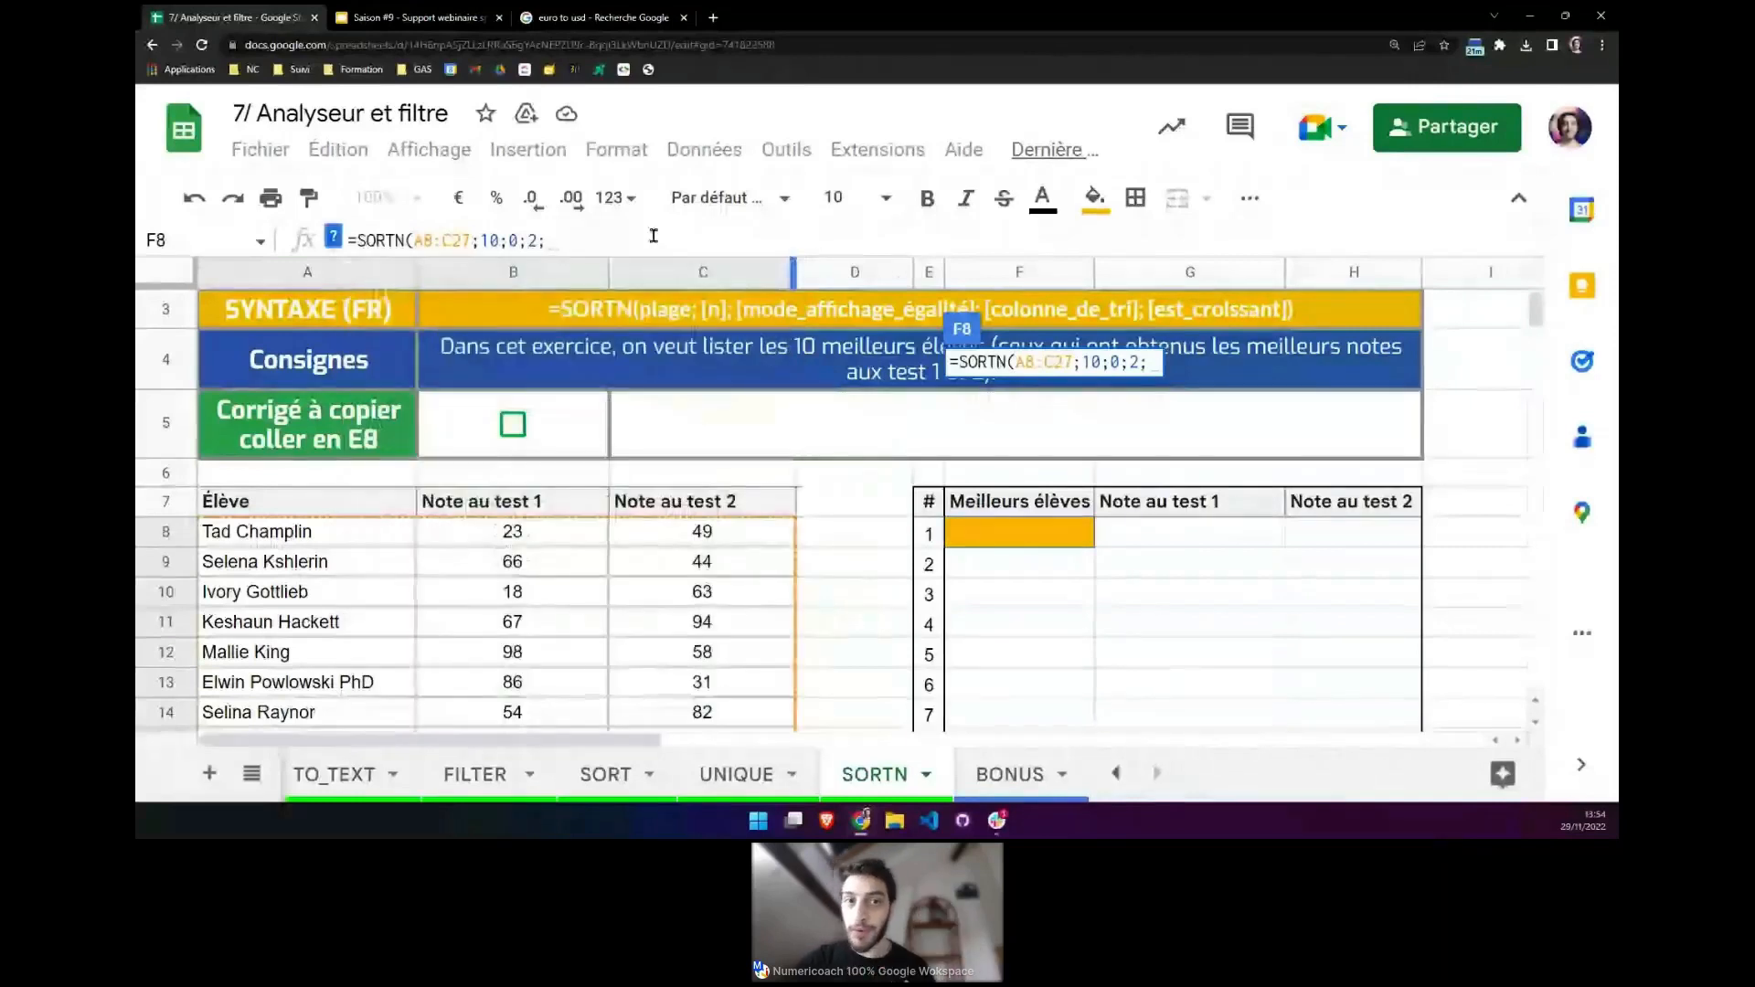
type("0")
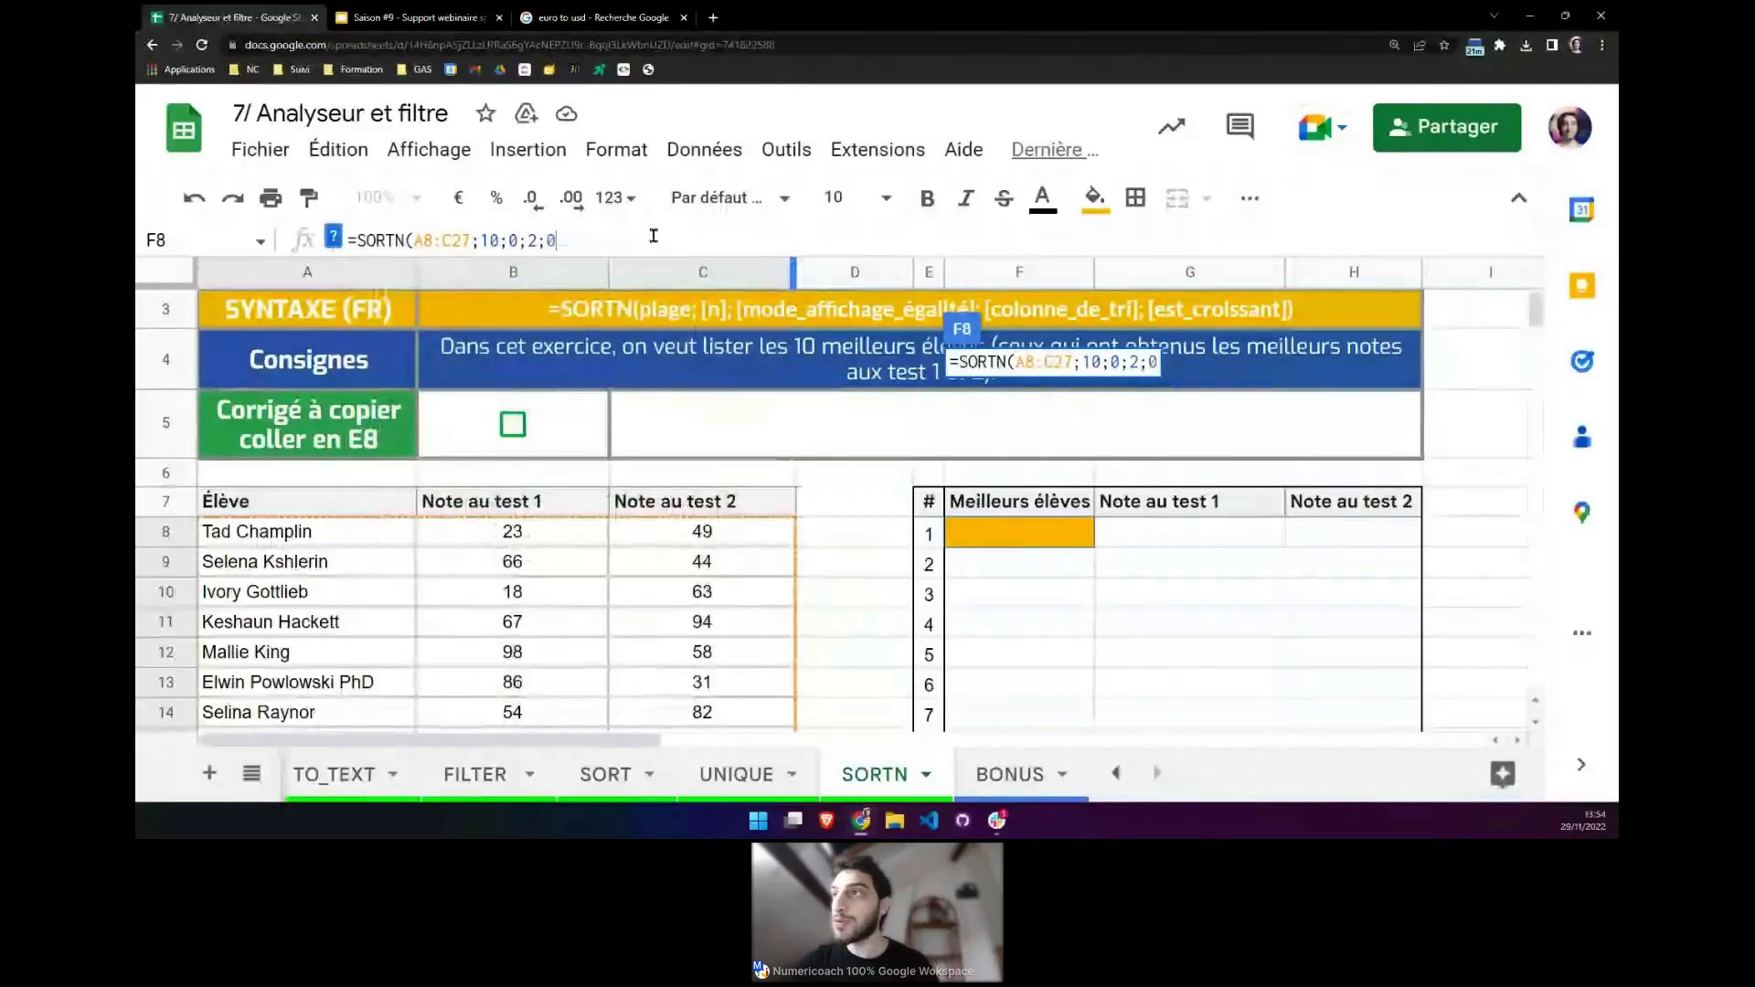
type(";")
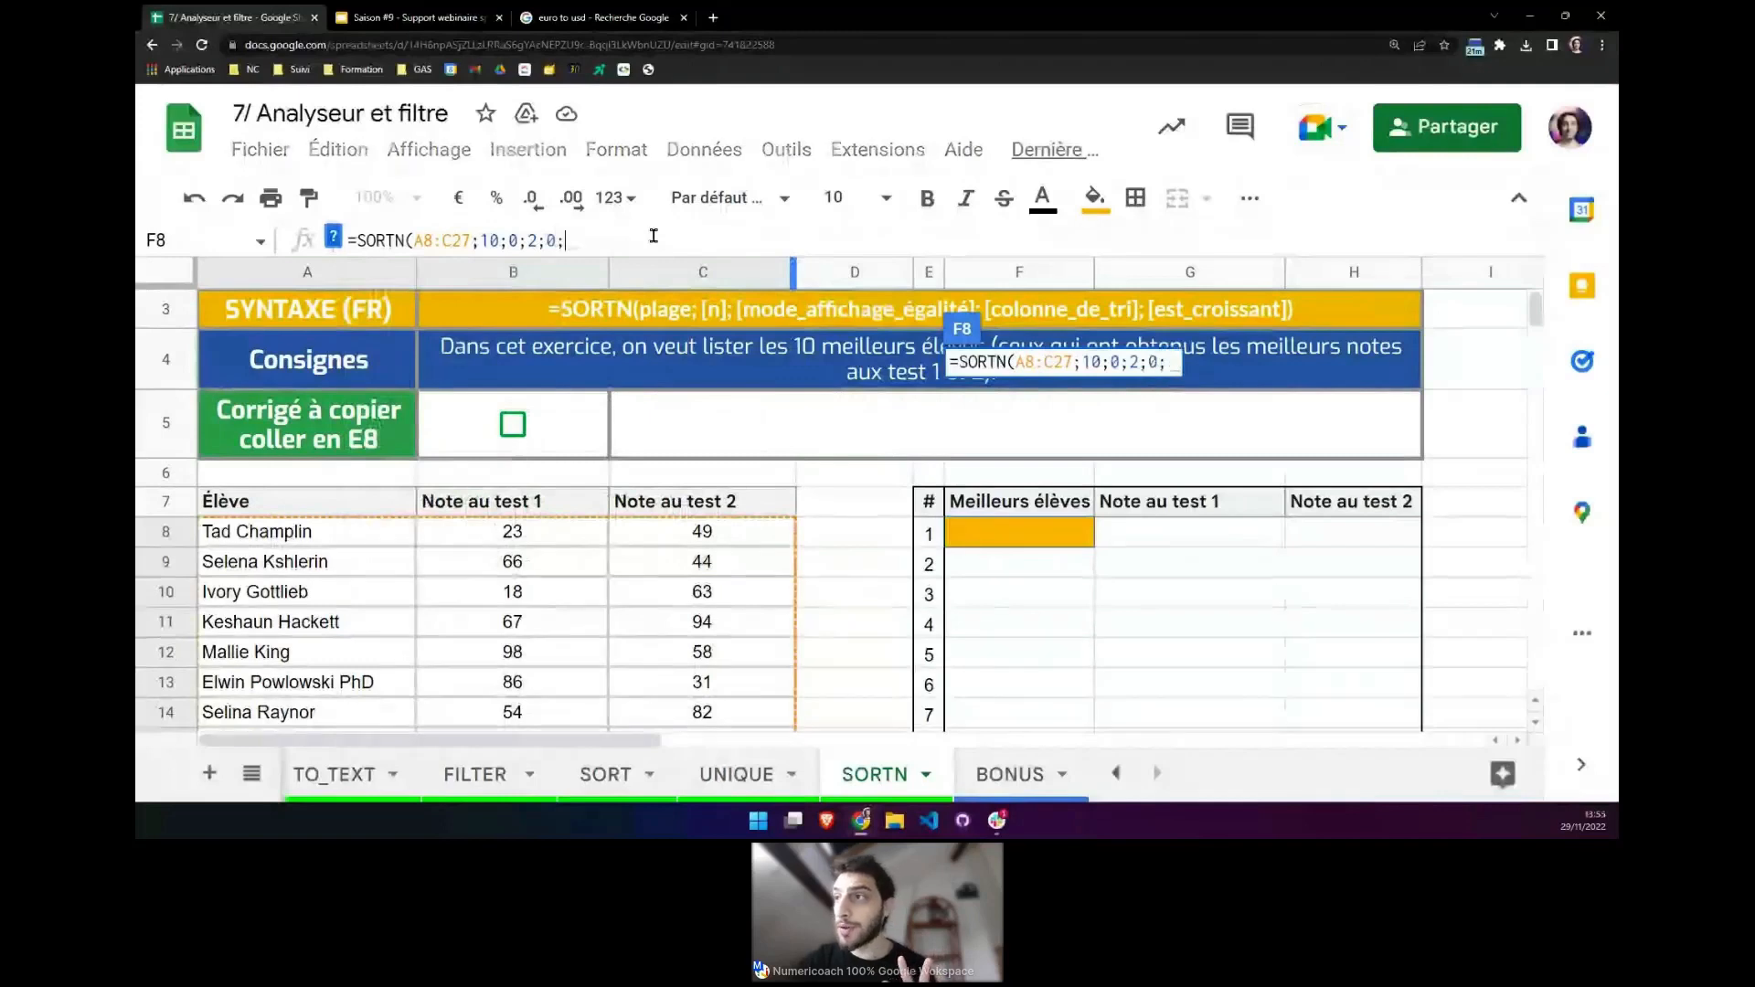
Add column 3 as the second sort column in descending order (0) and complete the SORTN formula in F8.
type("3")
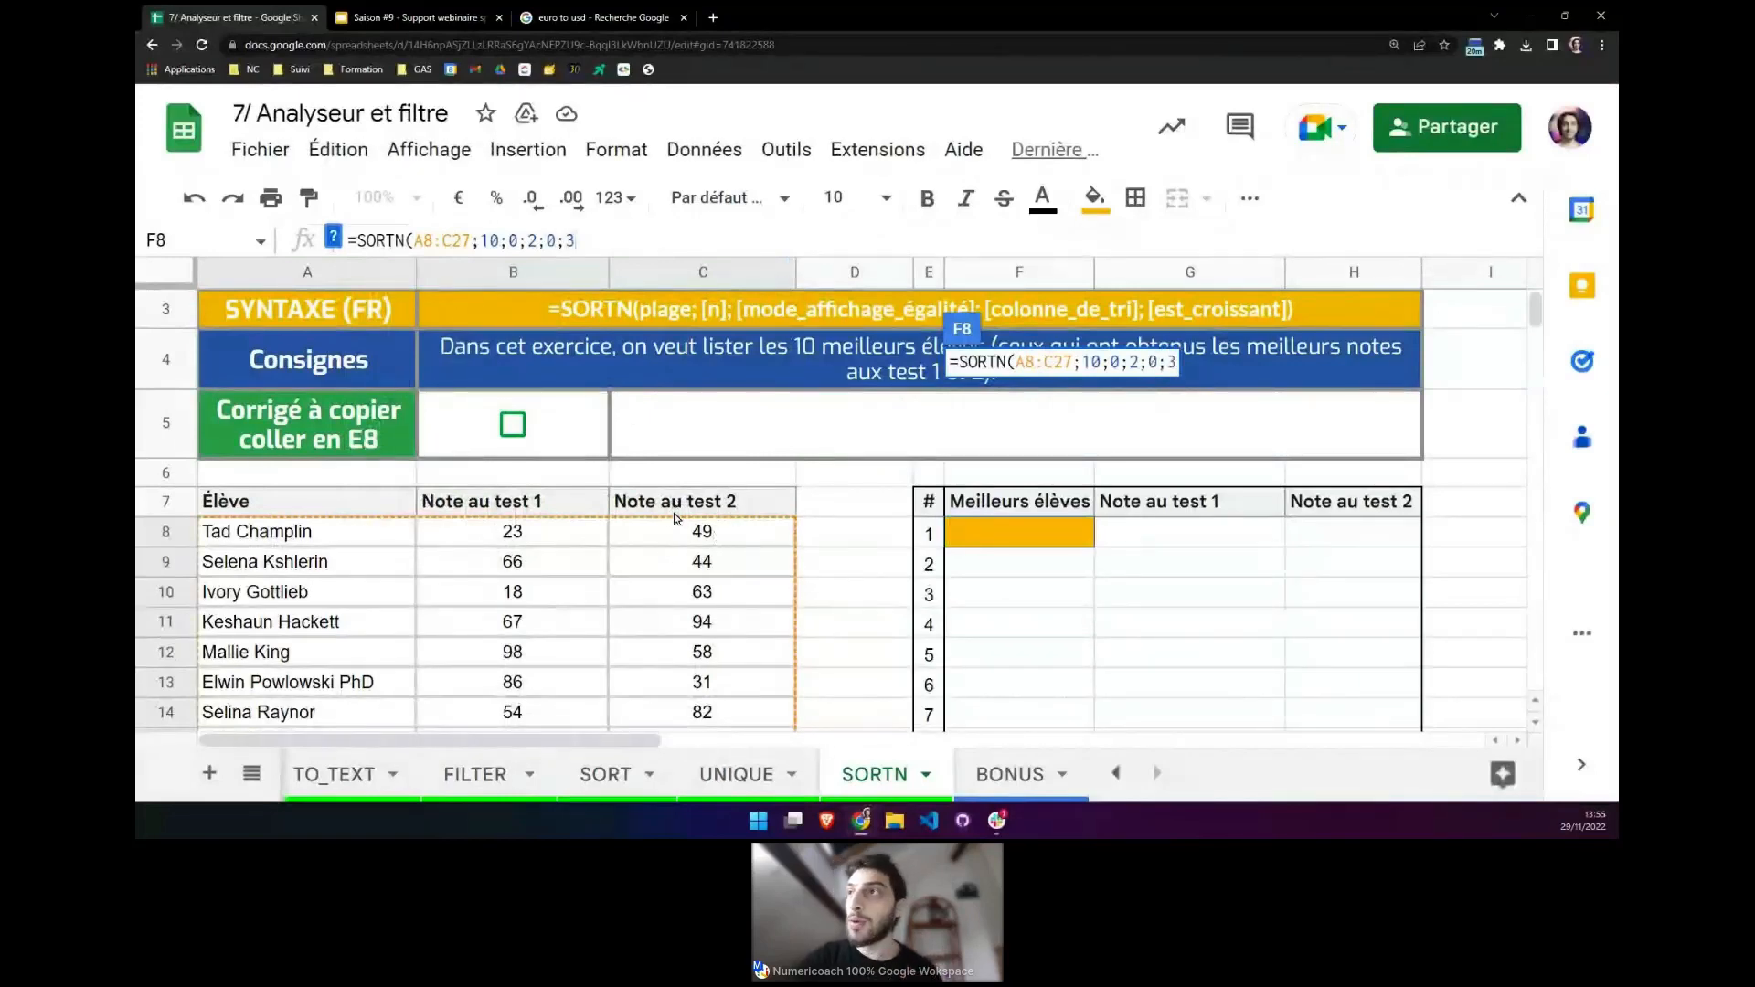
type(";0")
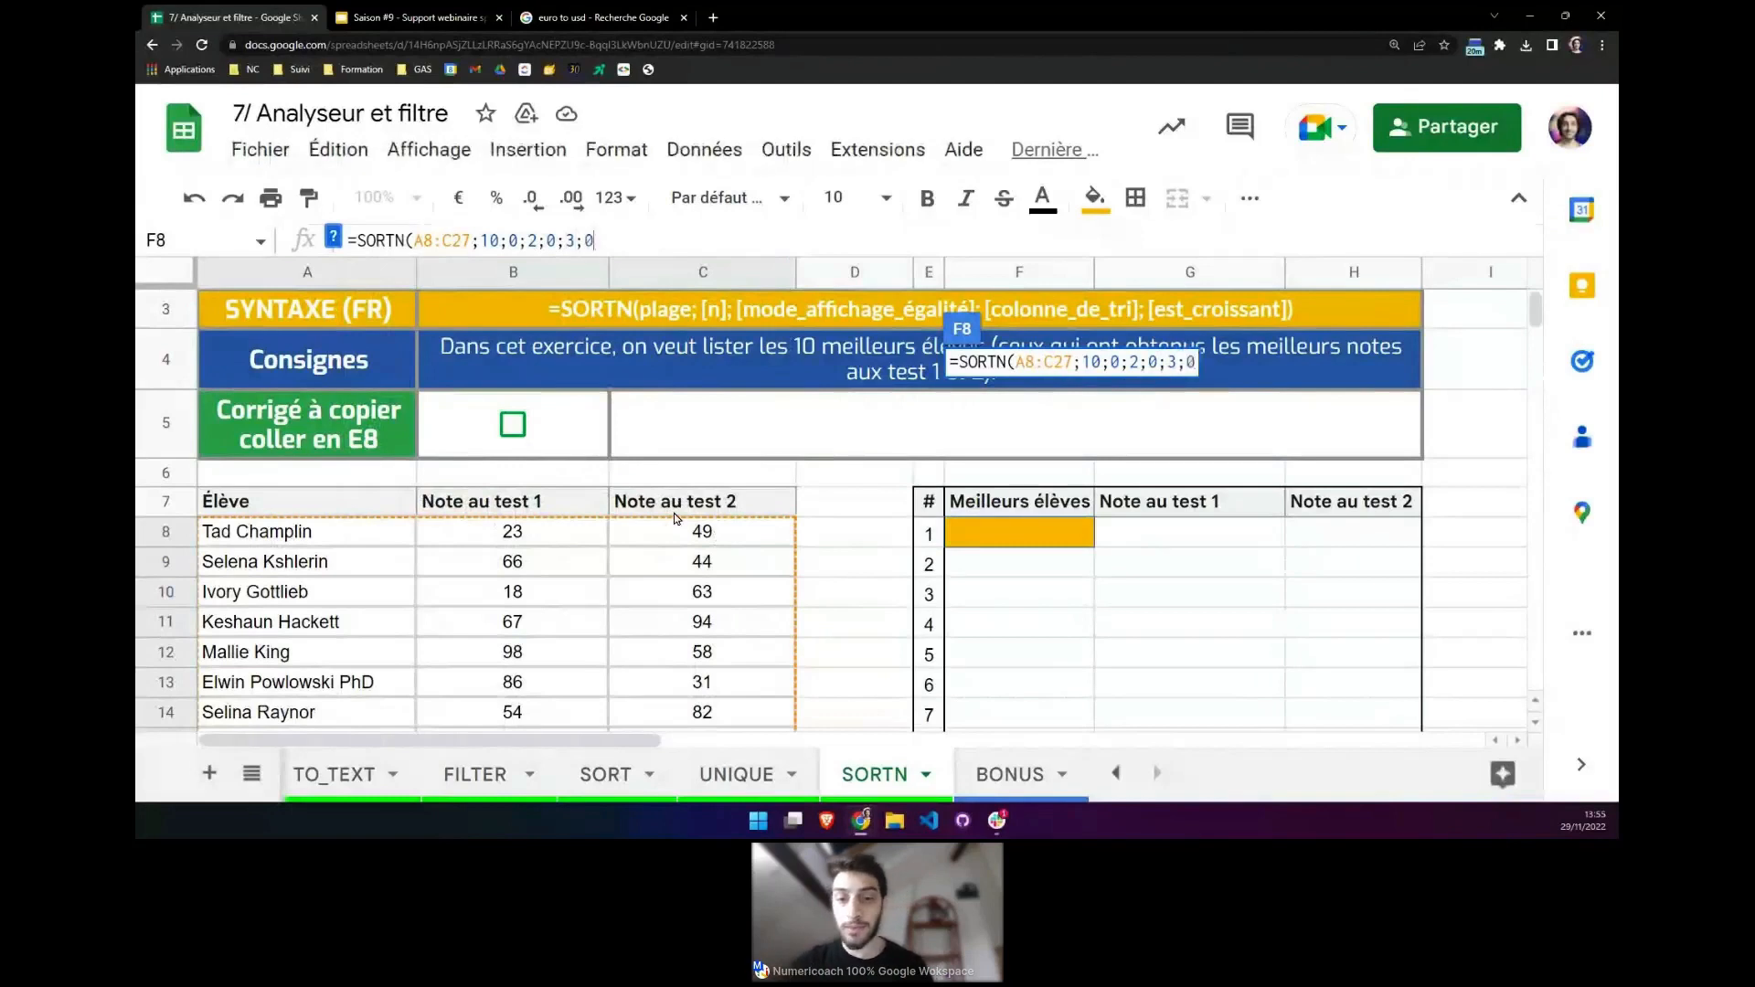
type(")")
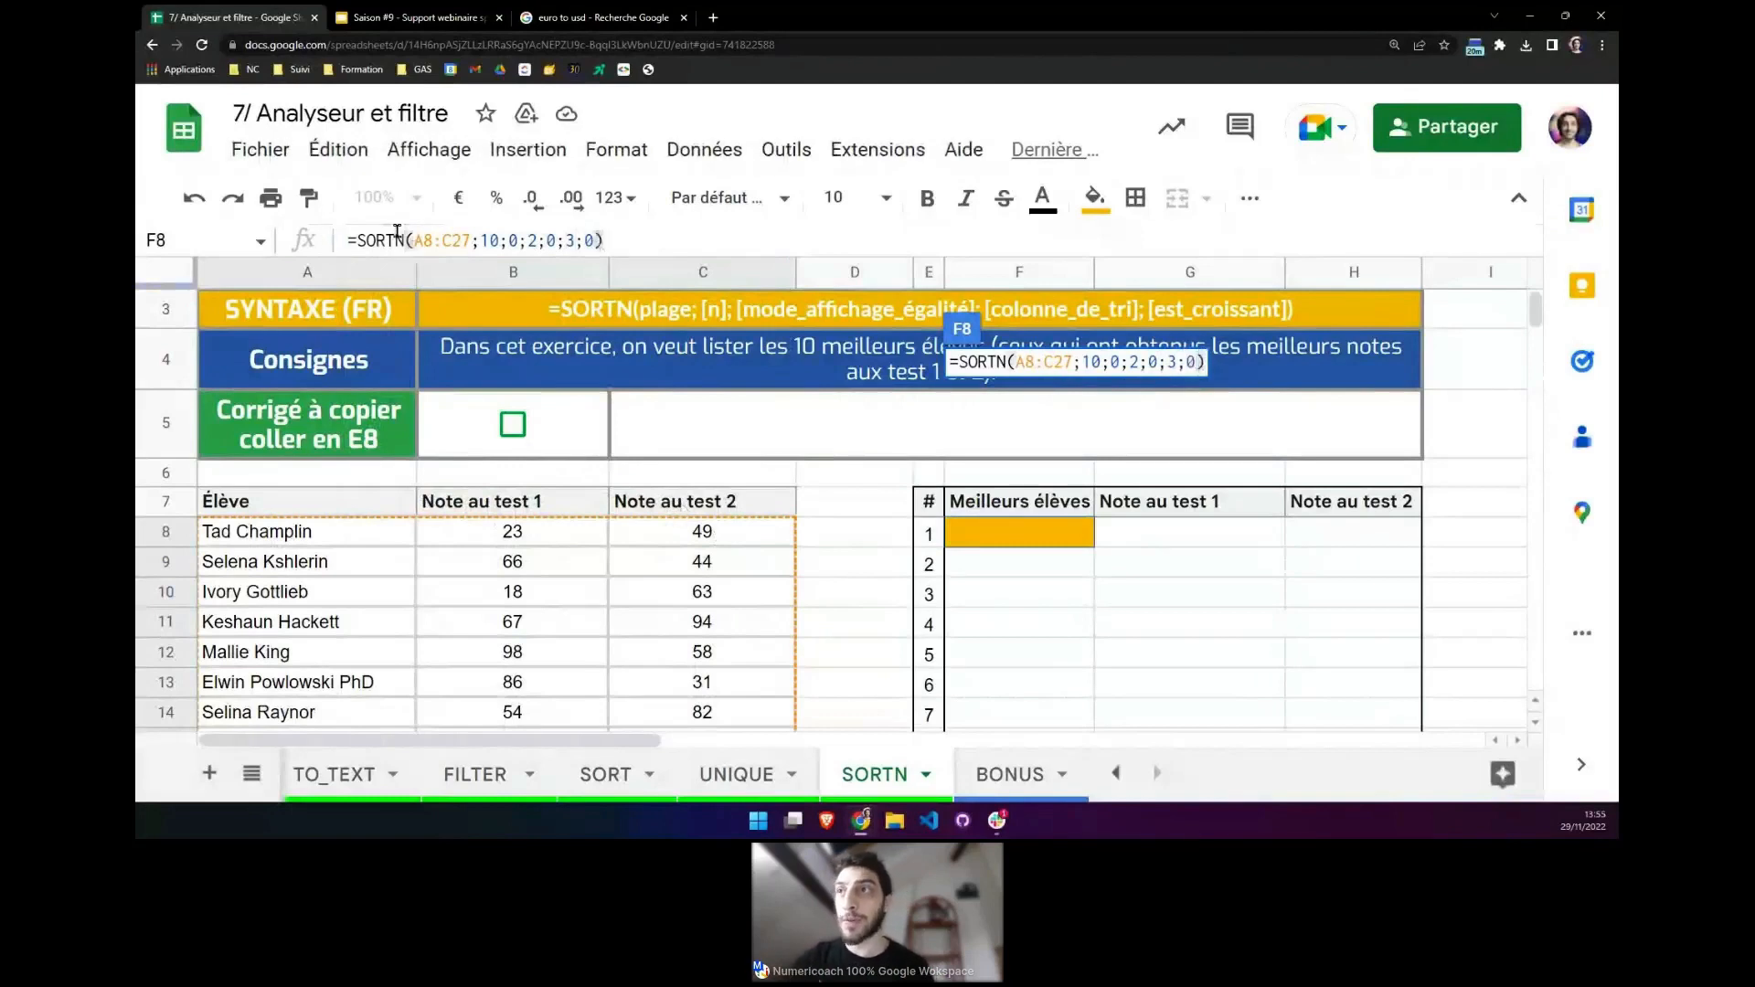
left_click_drag(357, 239, 640, 236)
left_click(650, 236)
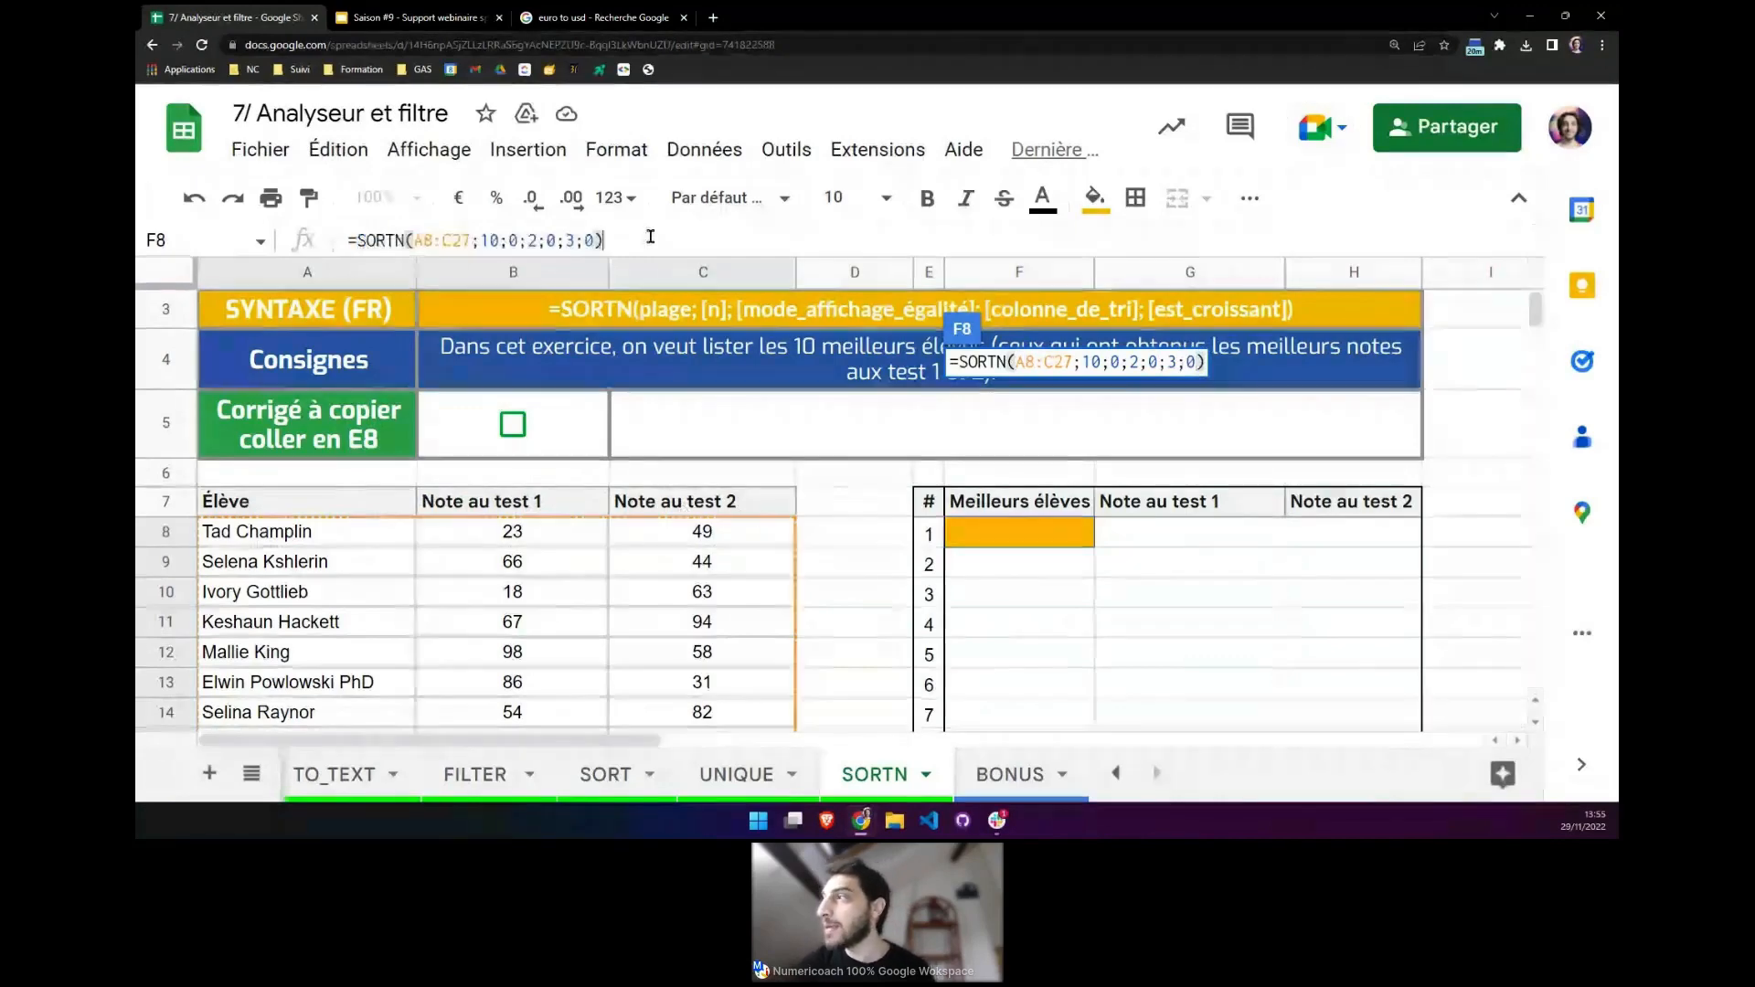
key("Return")
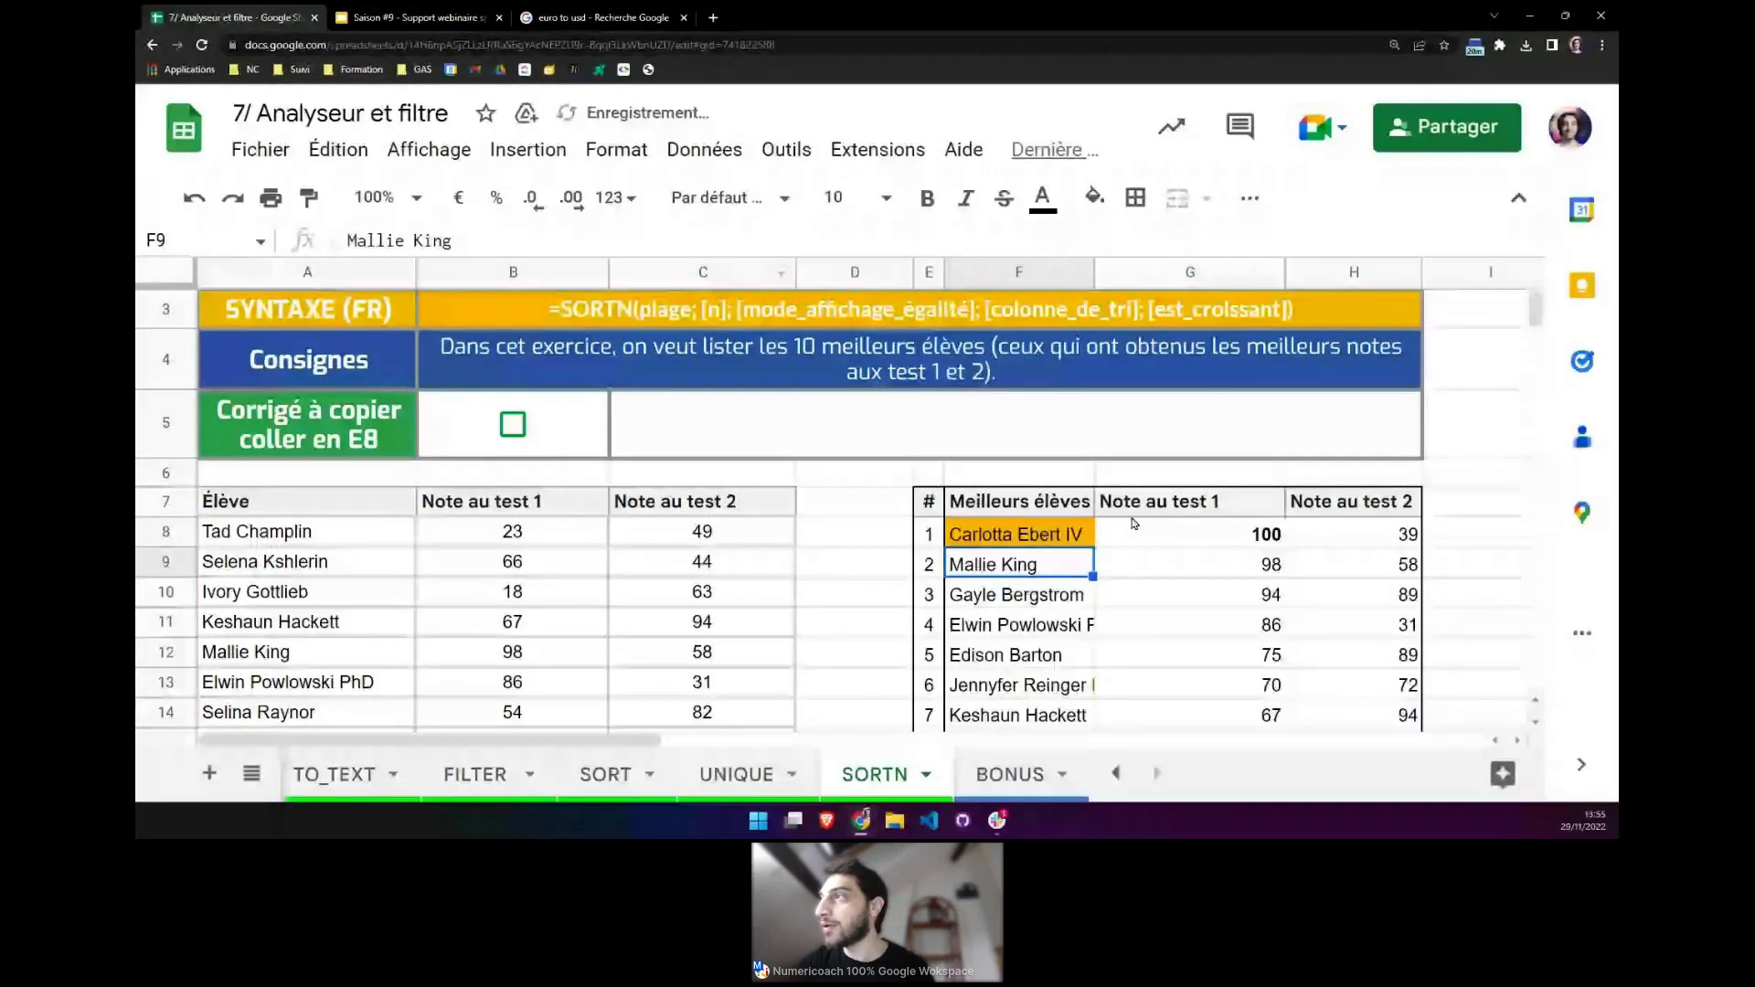
Examine the SORTN result, going through the first three ranked students and their two test marks.
scroll(1134, 523, "down", 3)
left_click(1051, 357)
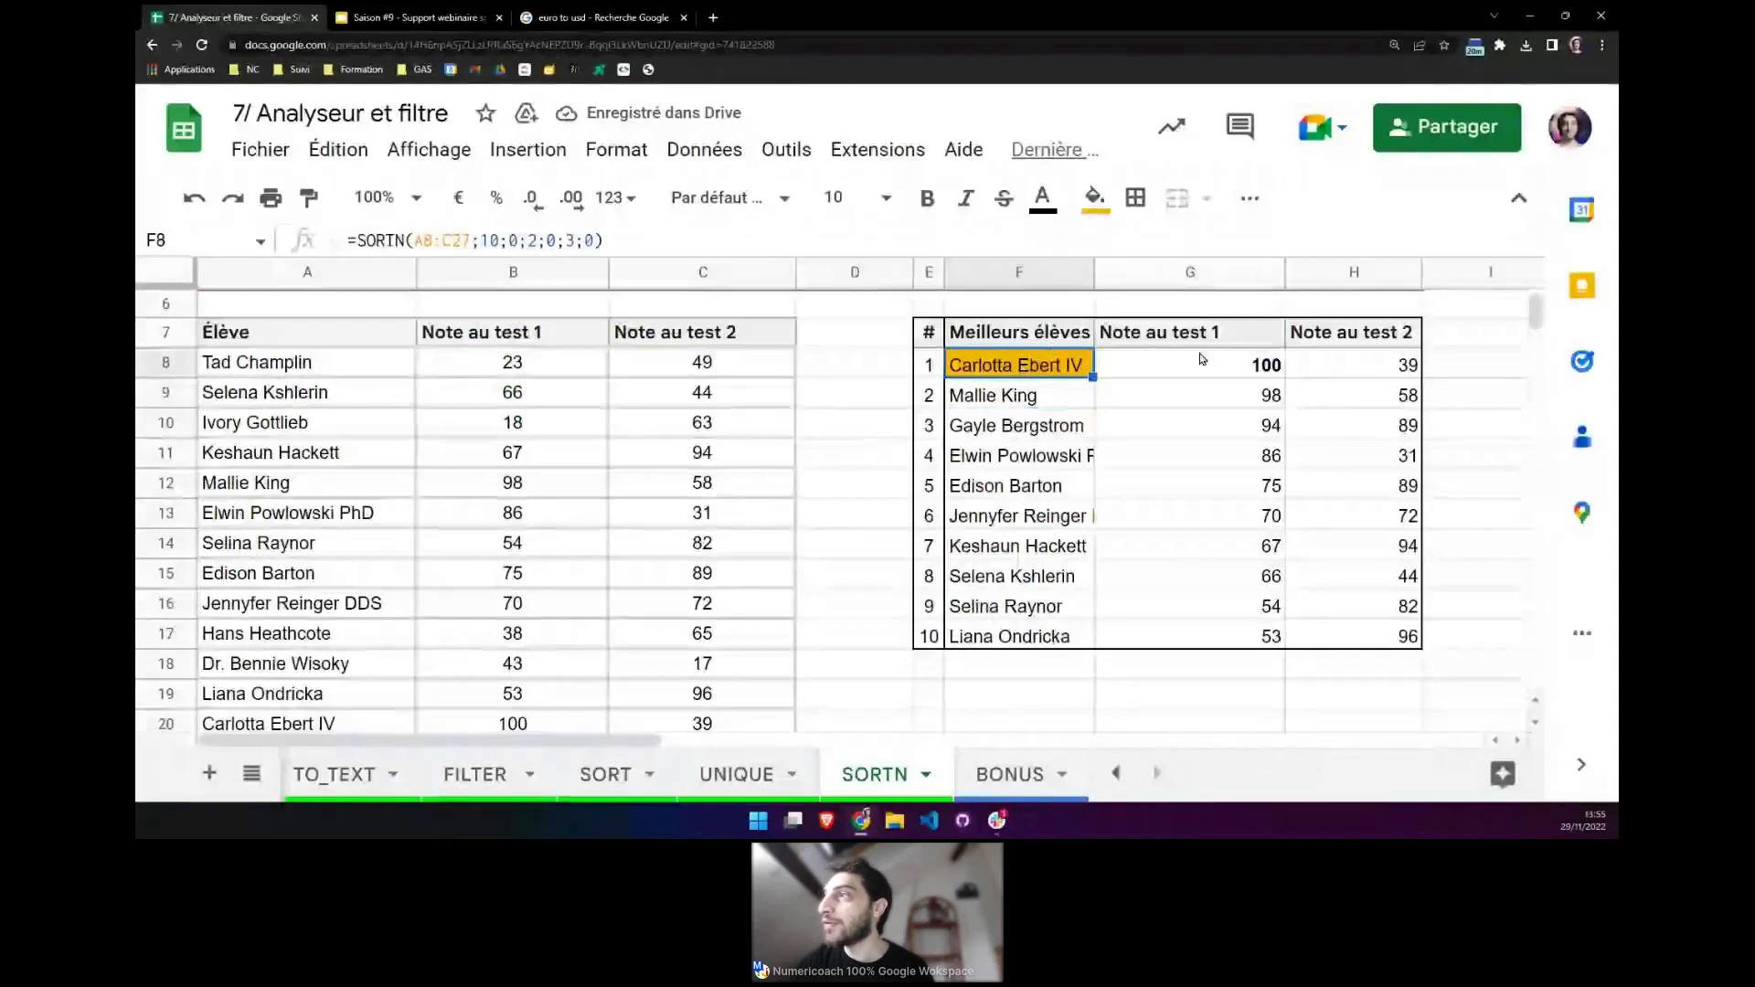
key("Tab")
key("Tab")
key("Return")
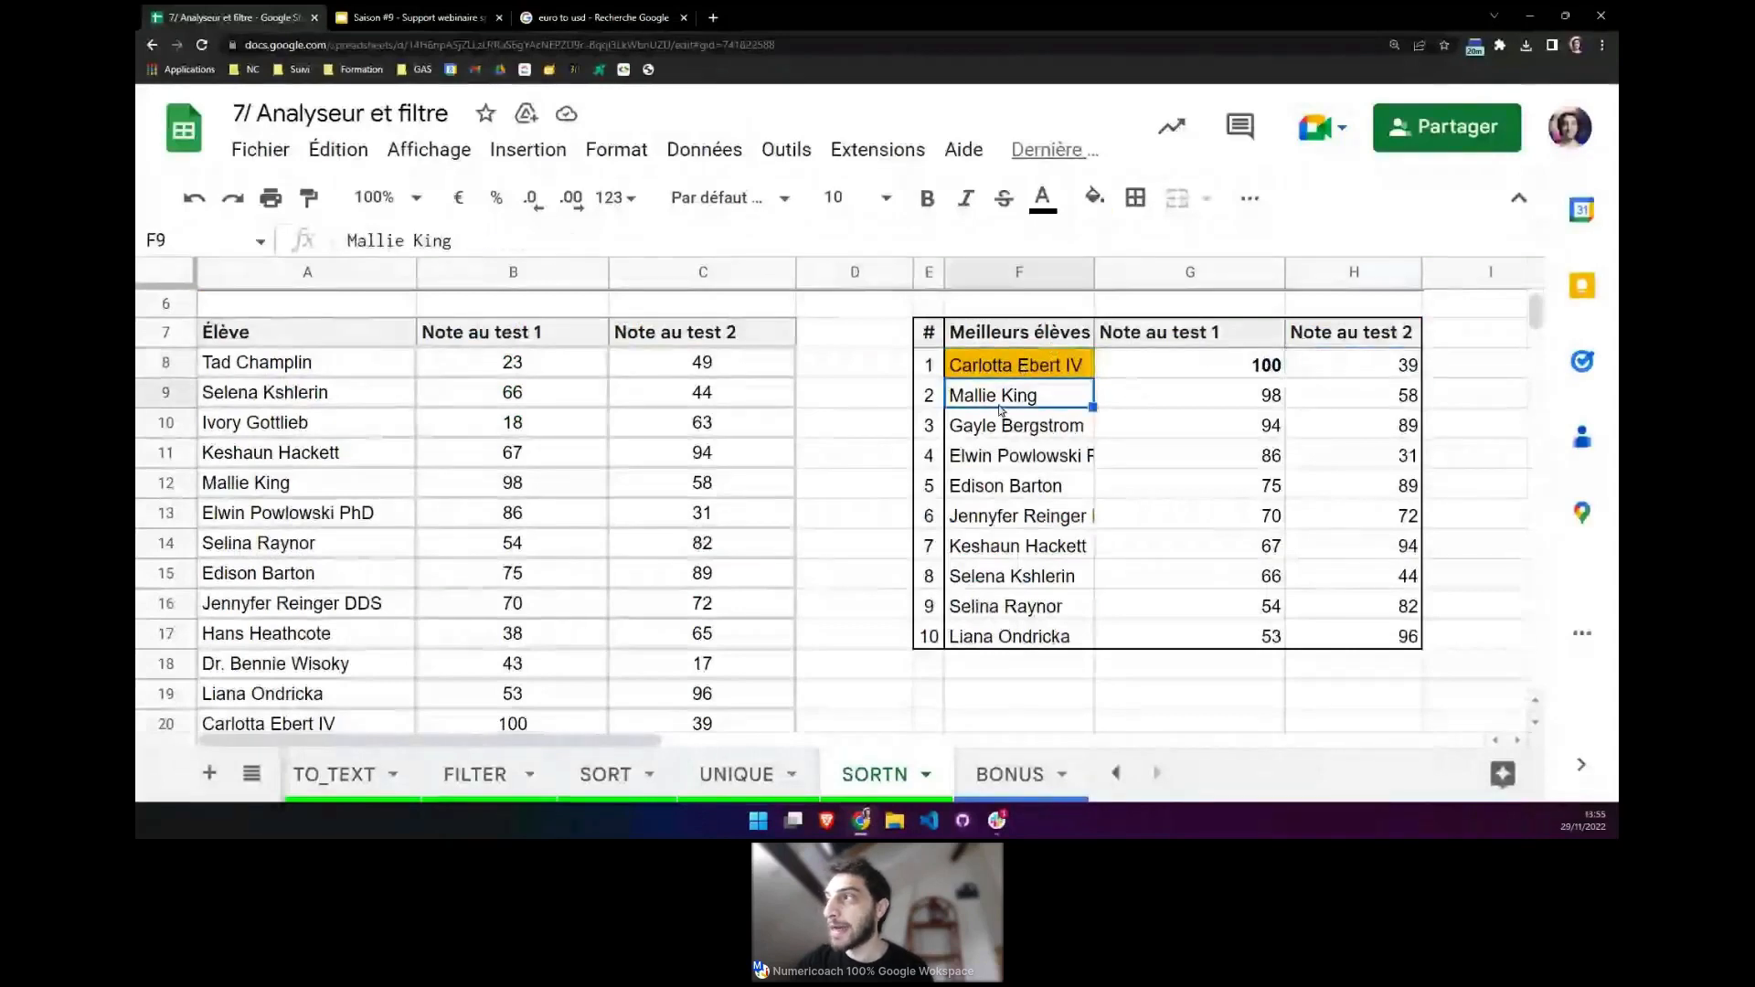
key("Tab")
key("Return")
key("Tab")
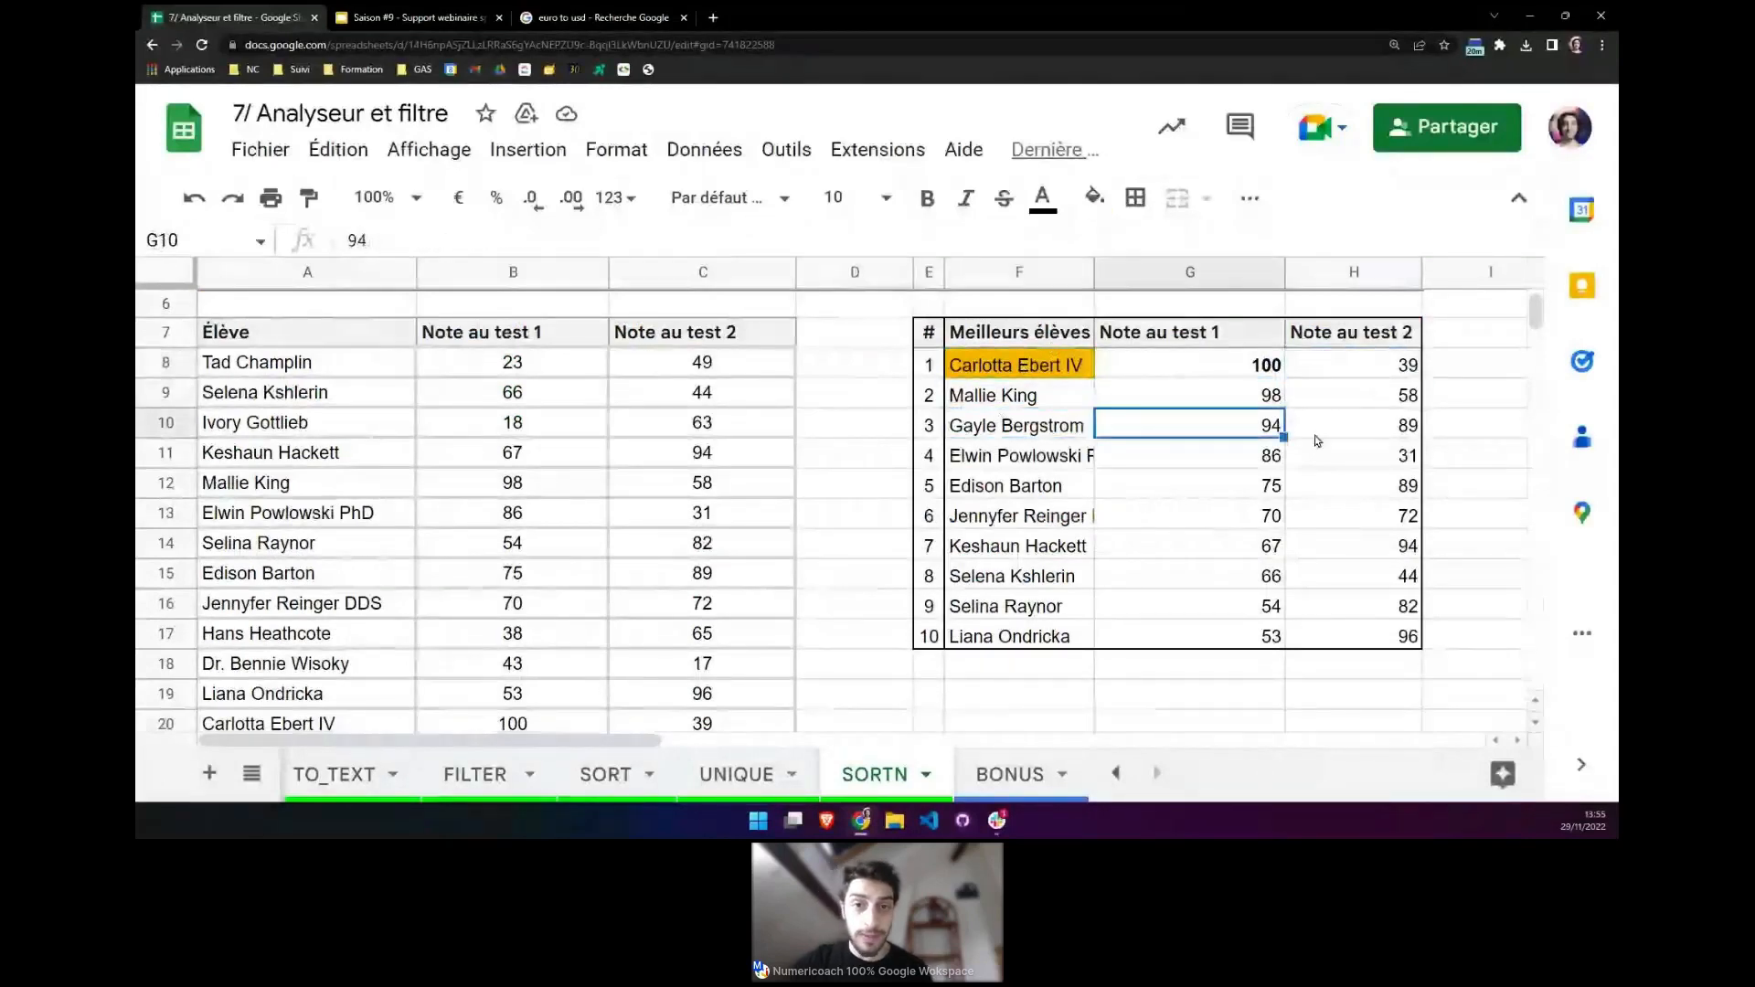
key("Tab")
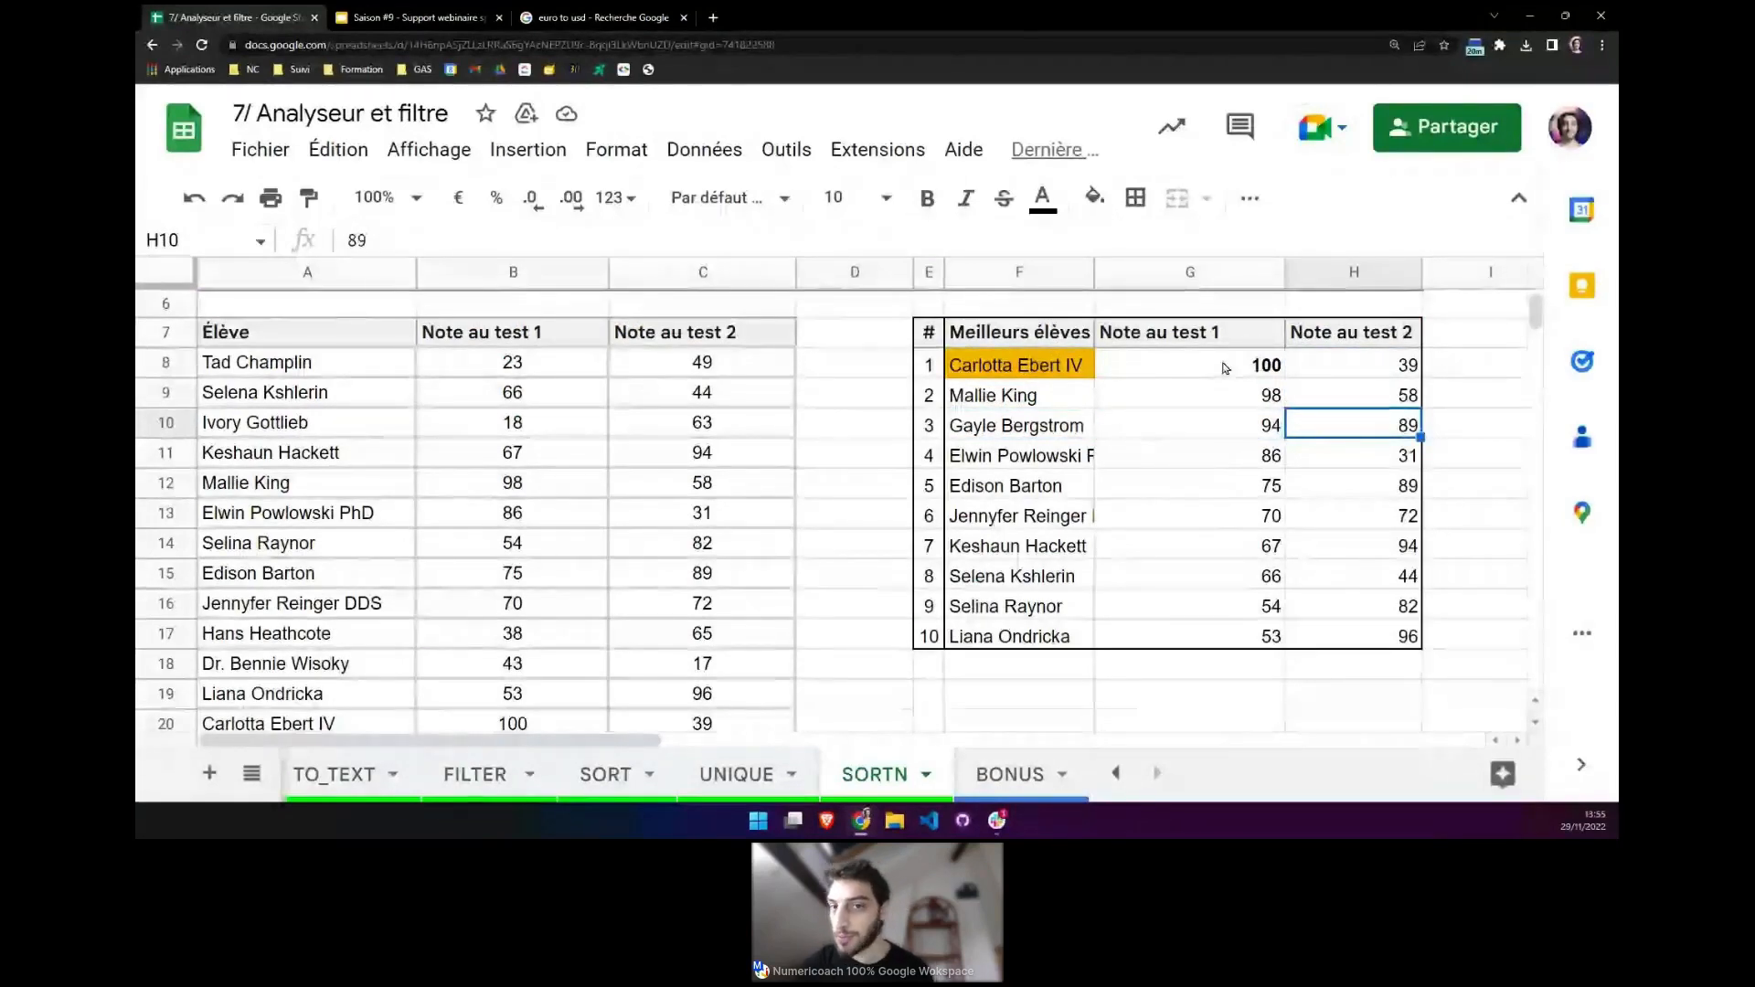
Compare the top-ranked student's test 1 and test 2 marks in G8 and H8 with the F8 sort formula.
left_click(1369, 368)
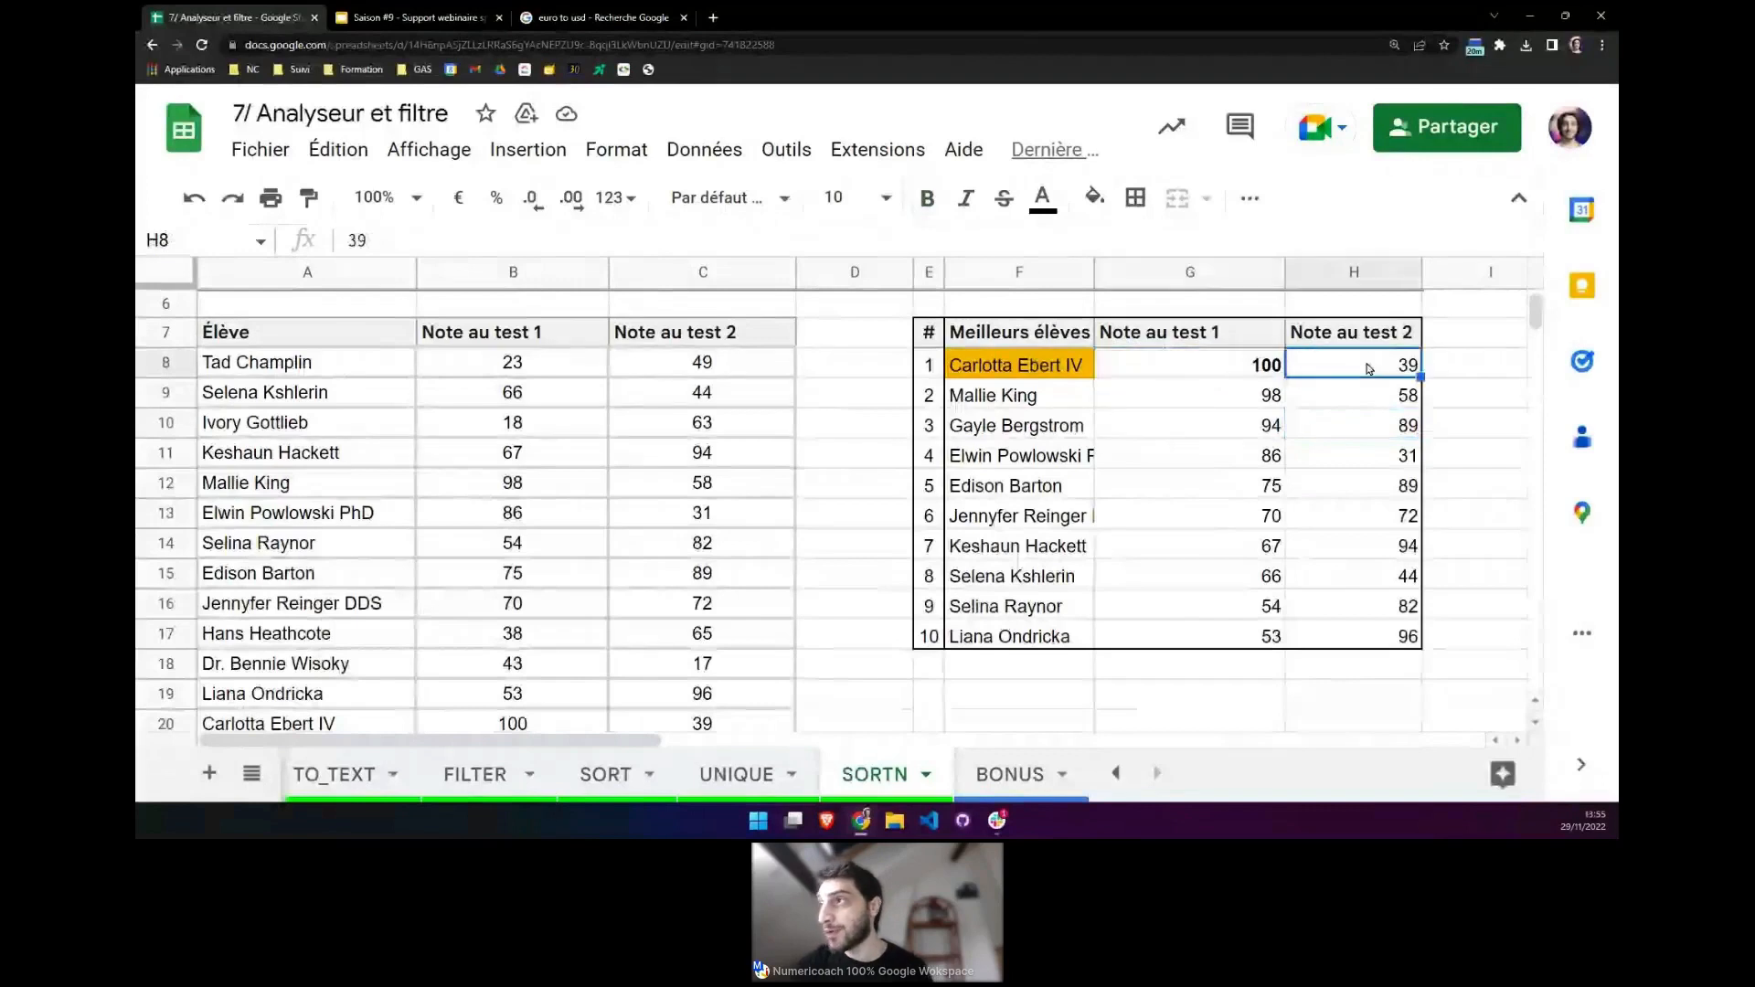
left_click(1235, 374)
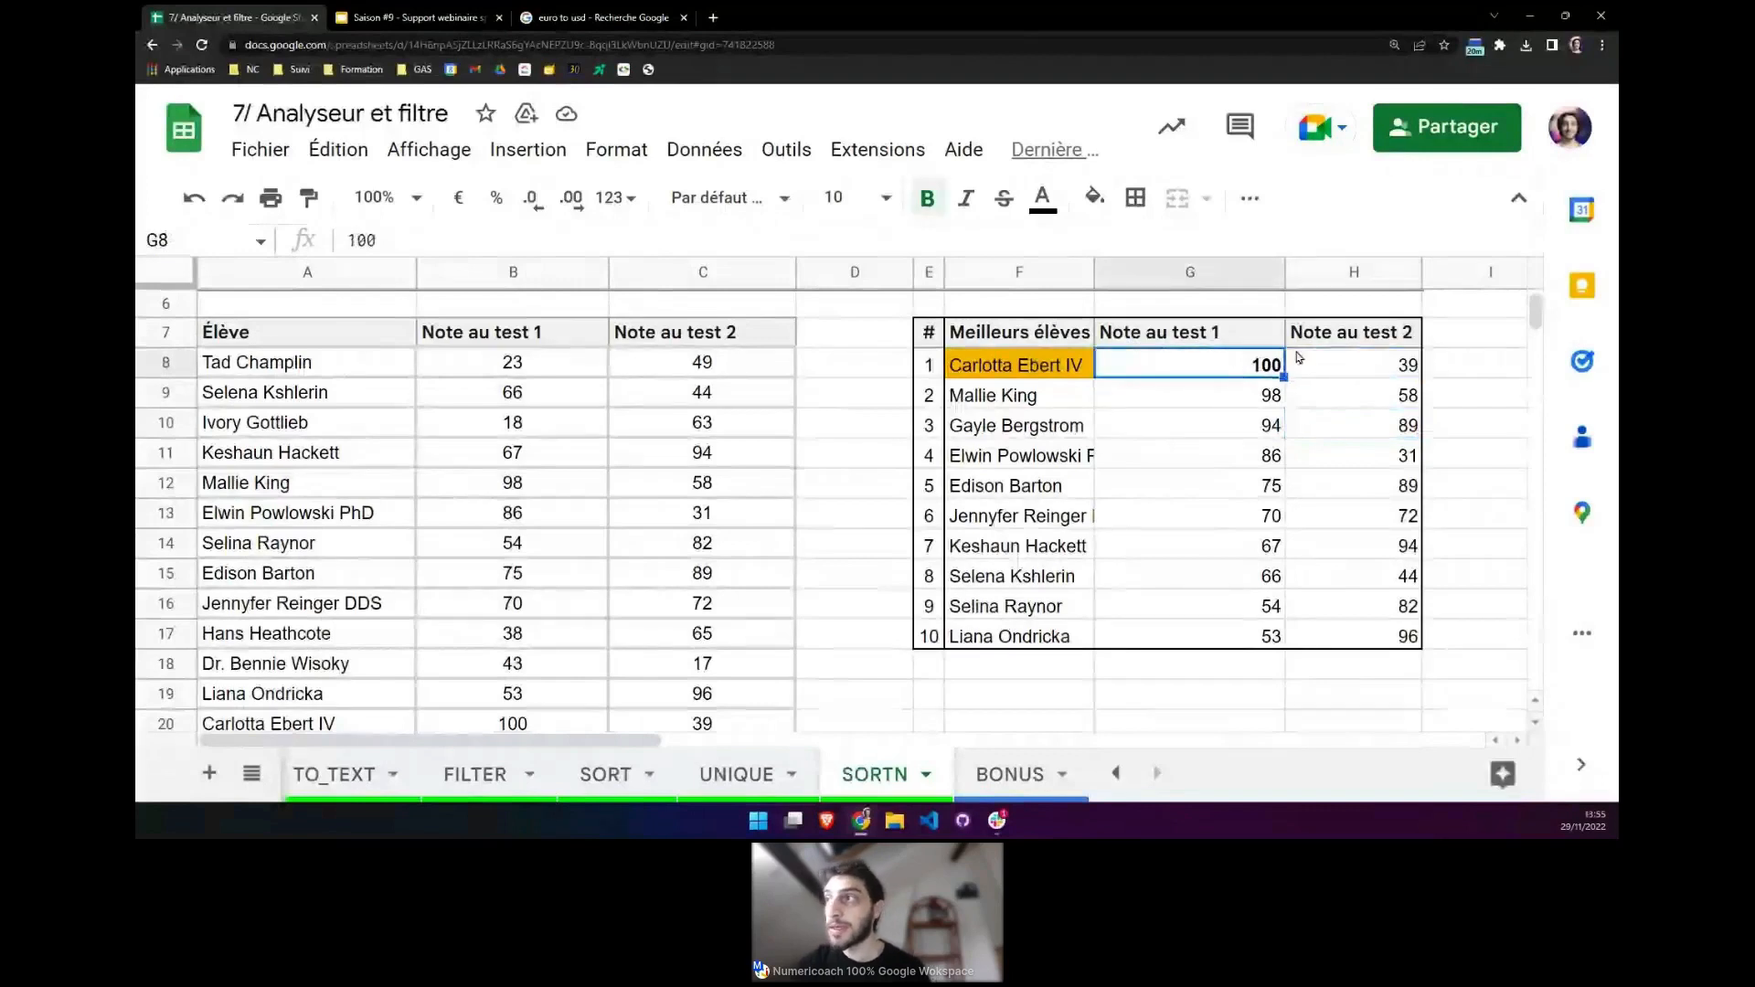
left_click(1035, 398)
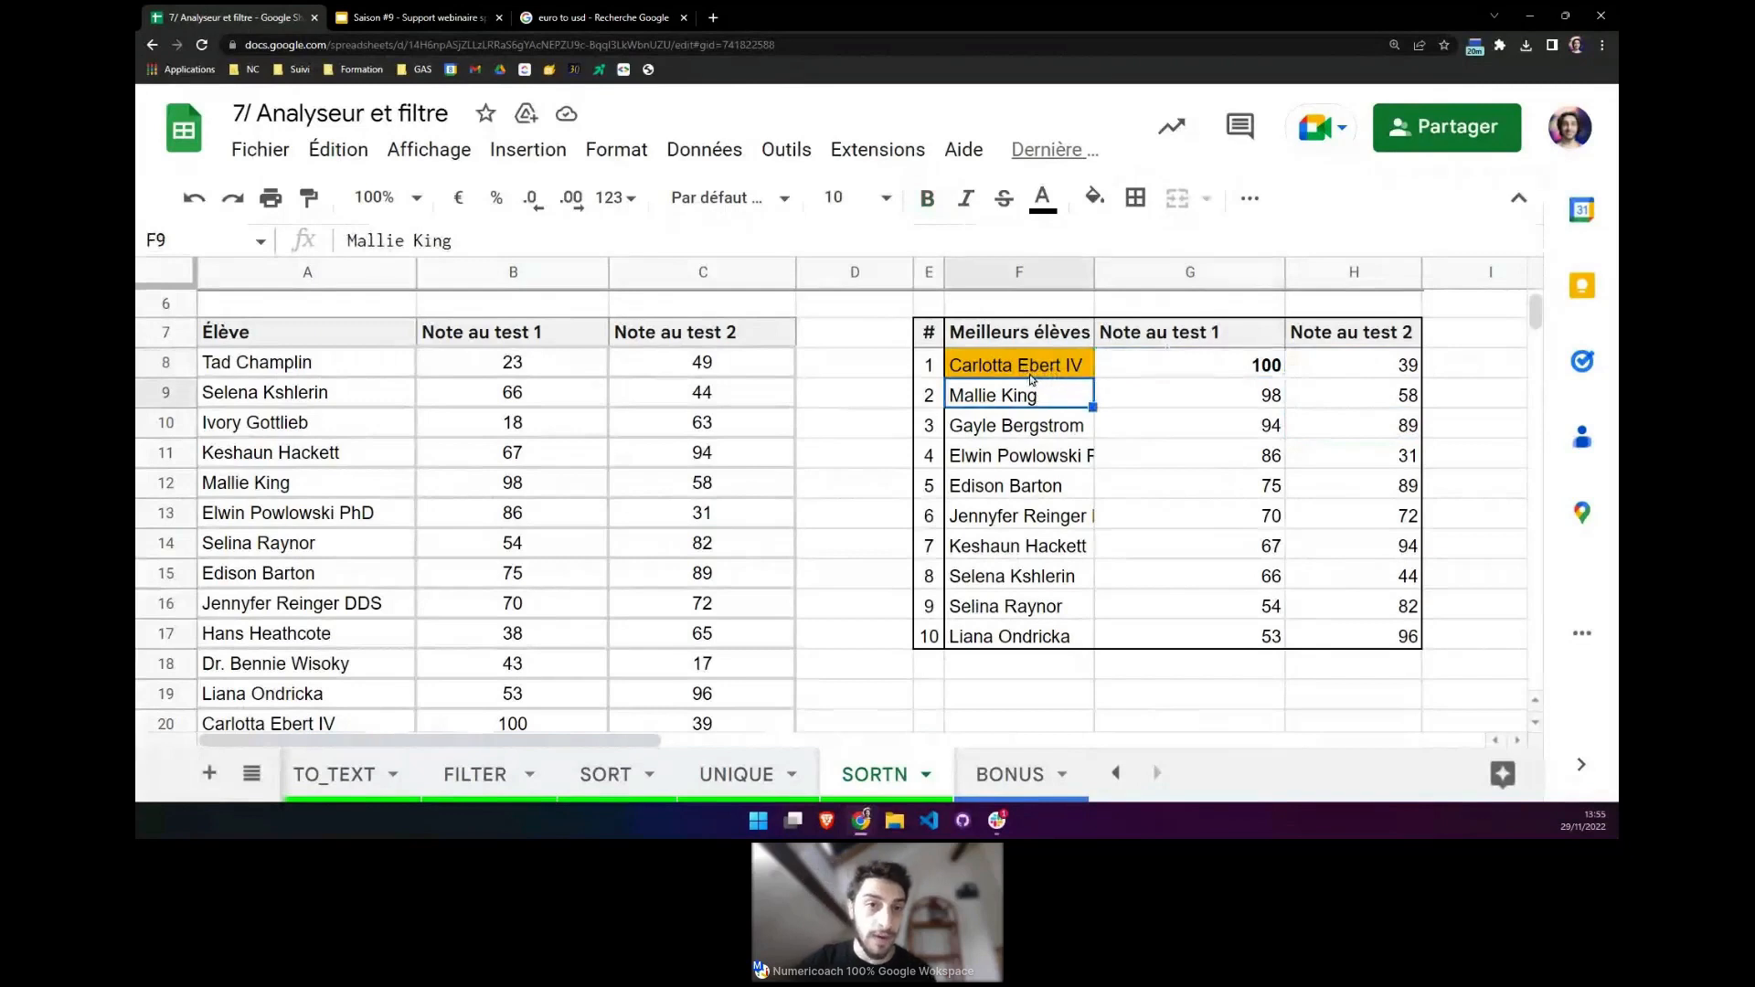
left_click(1034, 373)
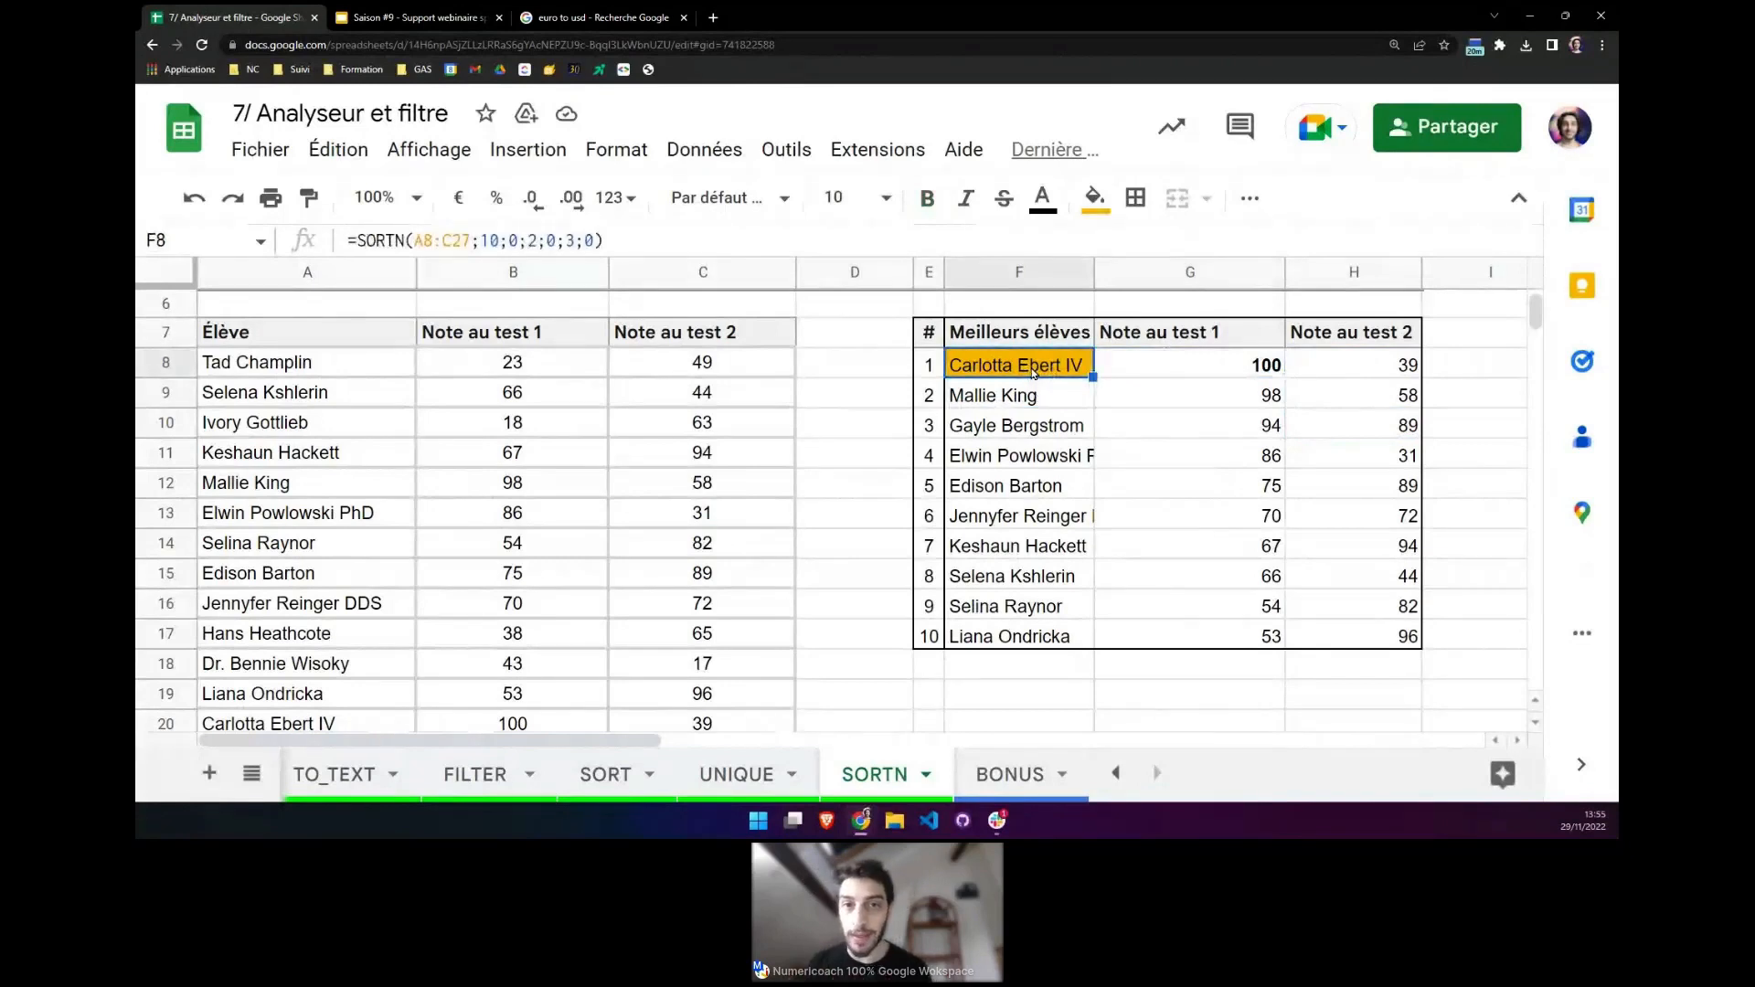
left_click(1235, 377)
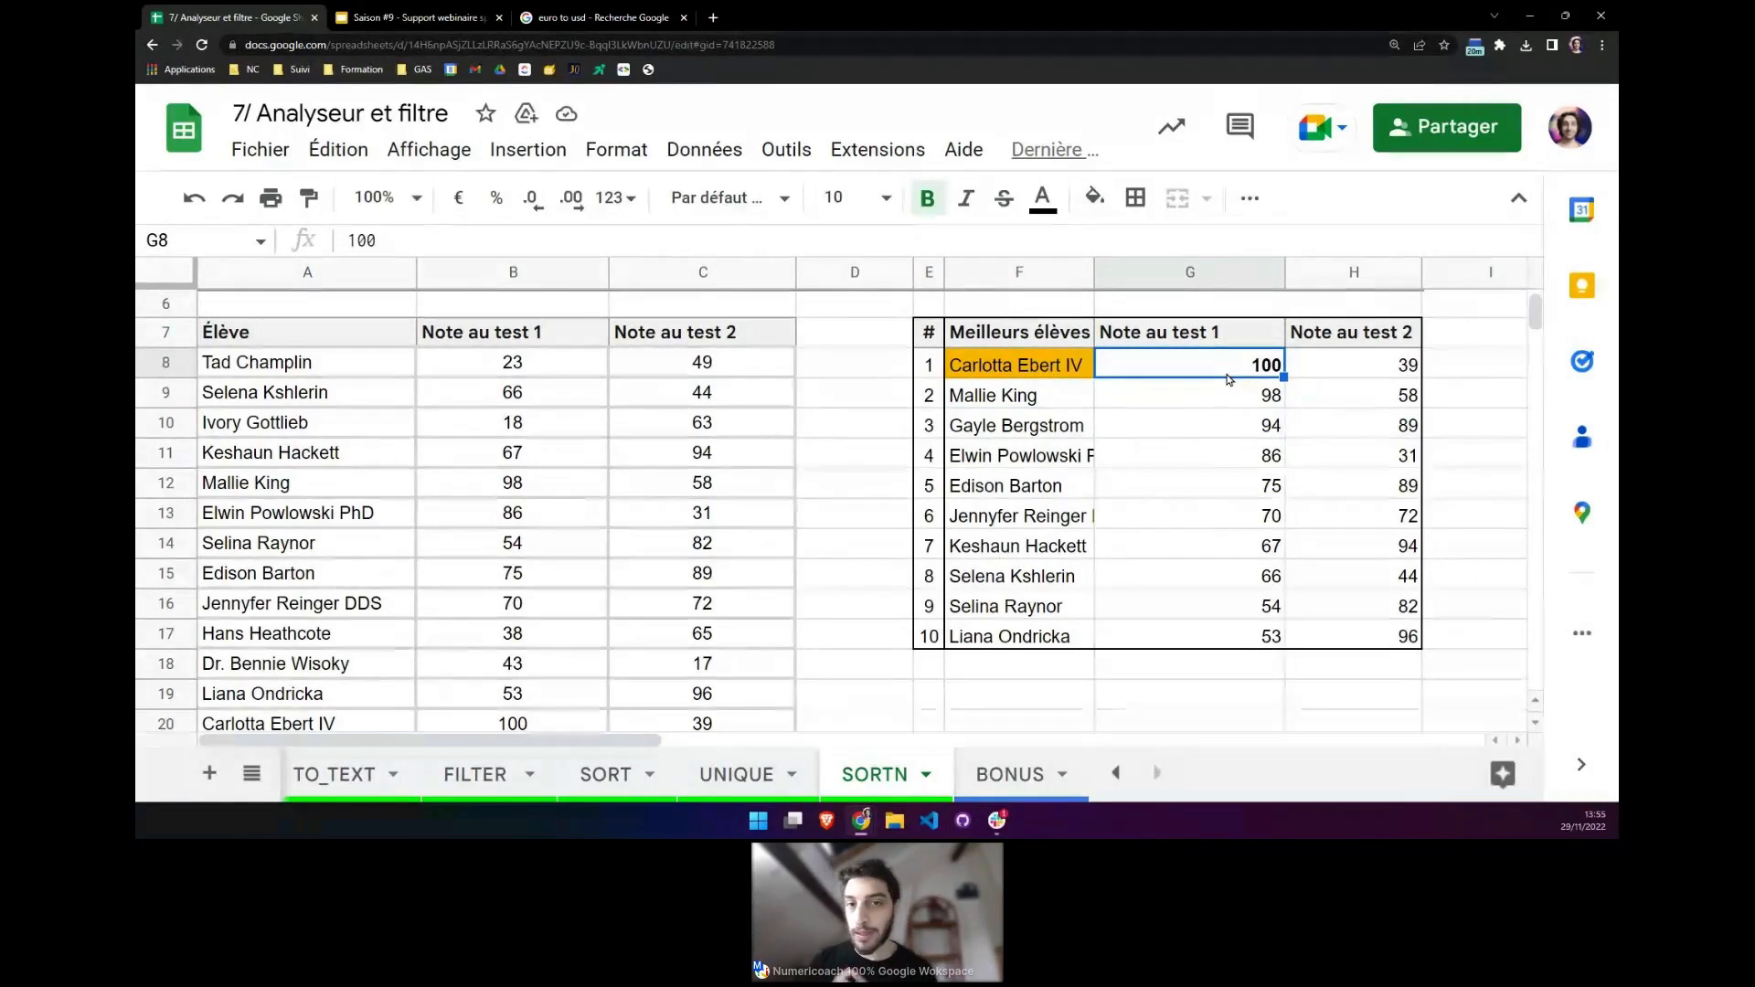
left_click(1350, 373)
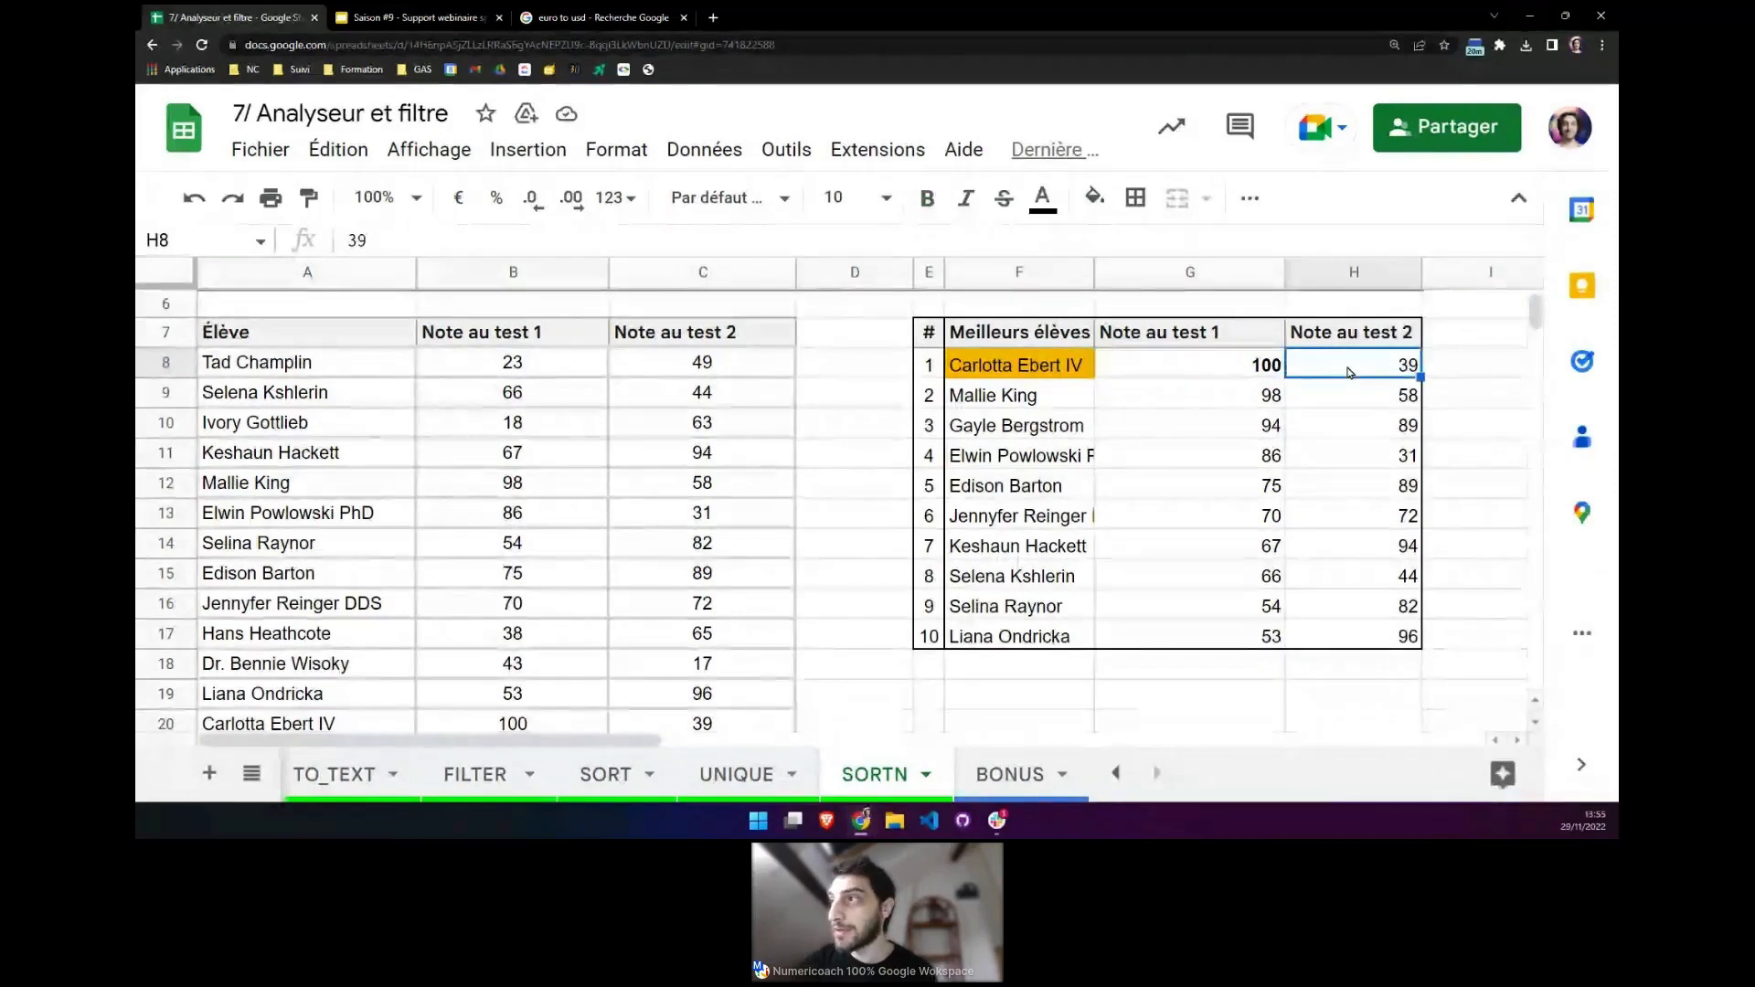
Select the result range F8:H17 and set the n argument of the SORTN formula to 5.
left_click_drag(1043, 366, 1309, 644)
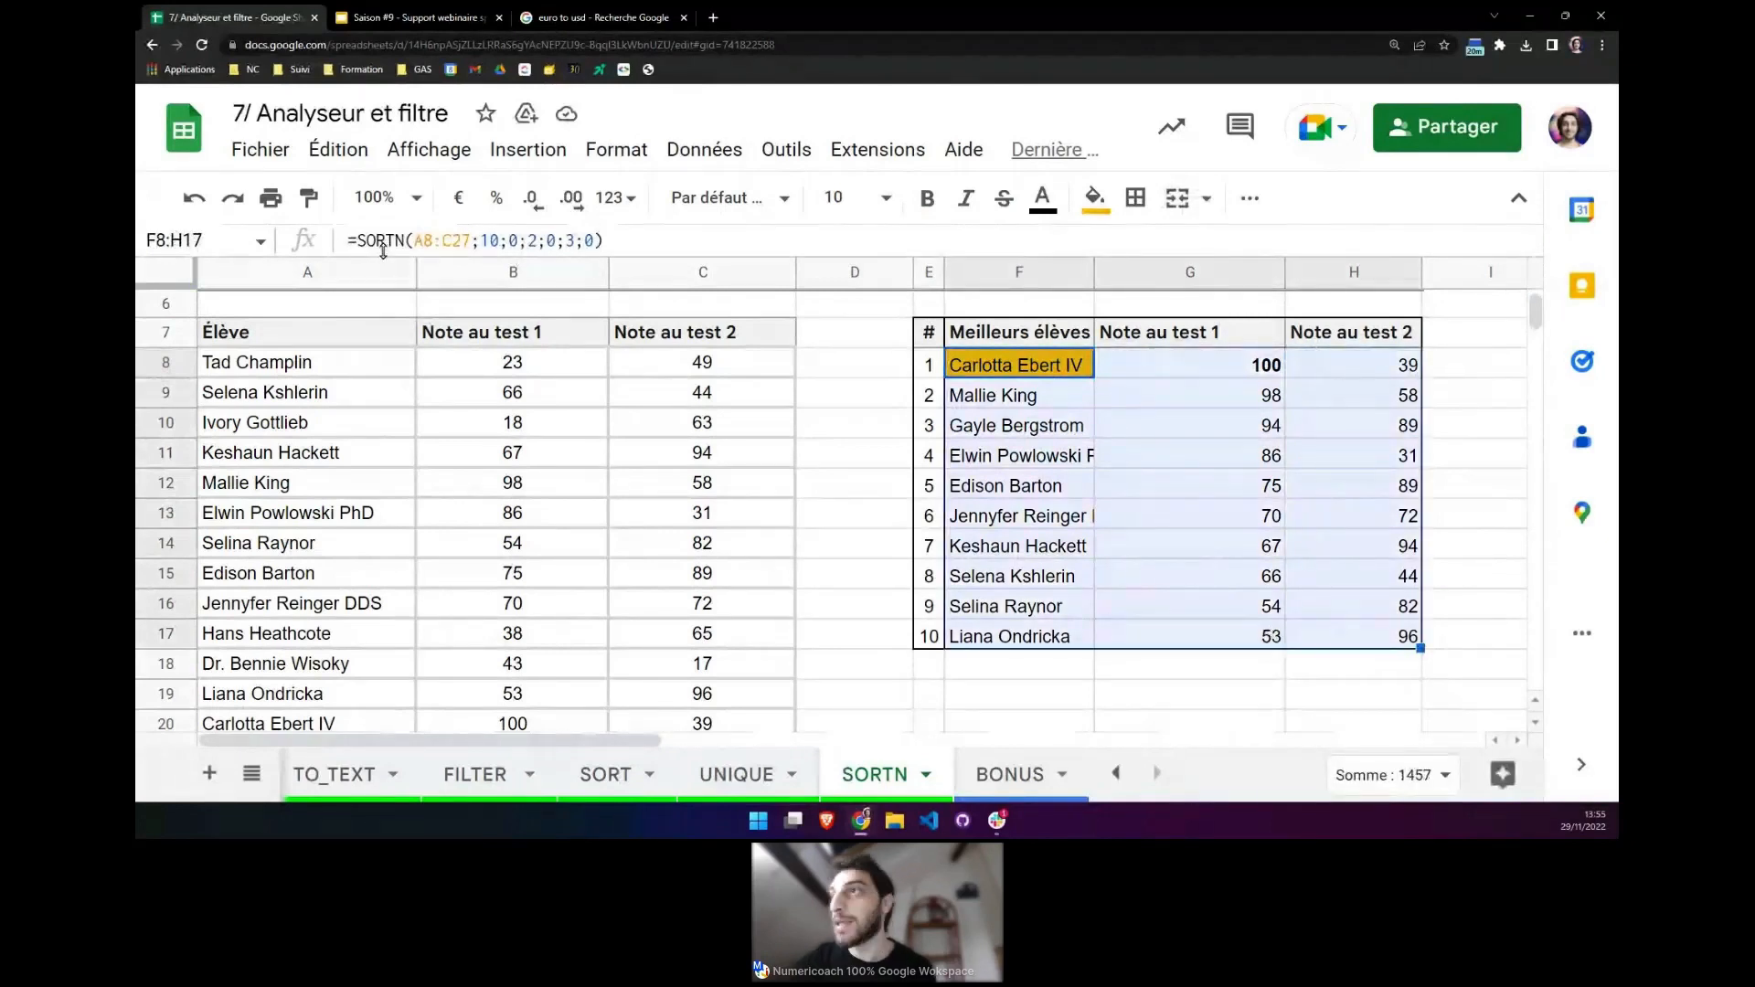
left_click(501, 240)
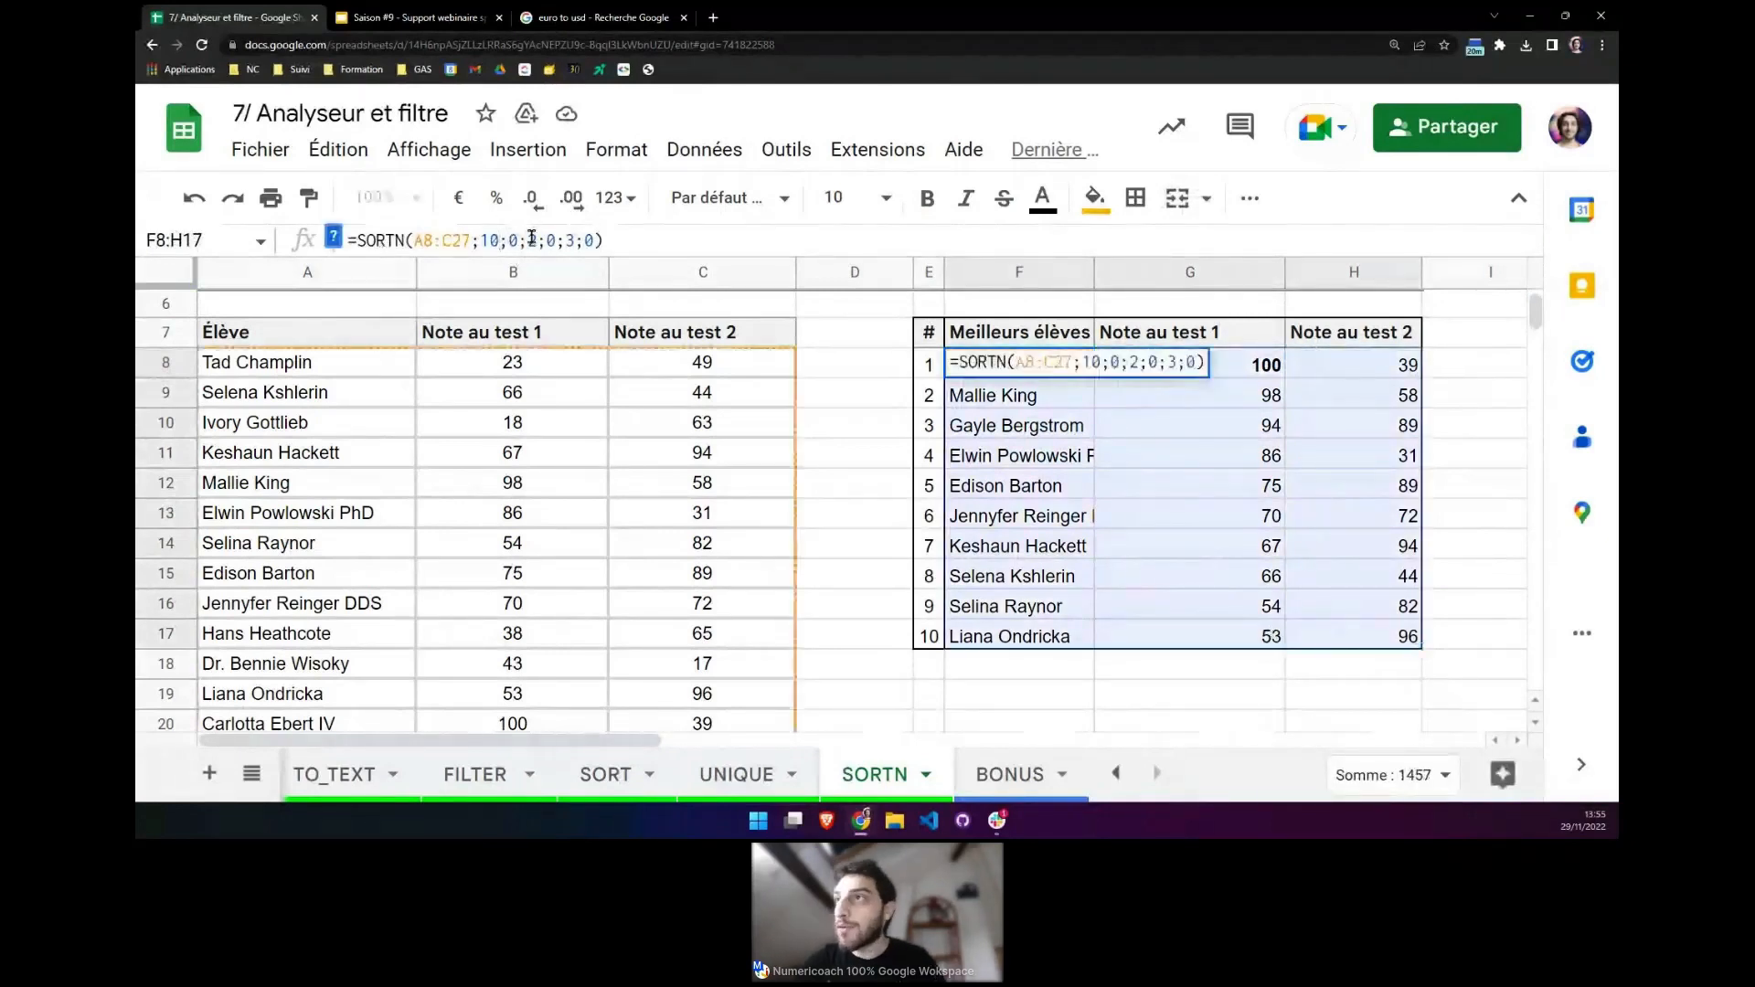
key("BackSpace")
key("BackSpace")
type("5")
key("Return")
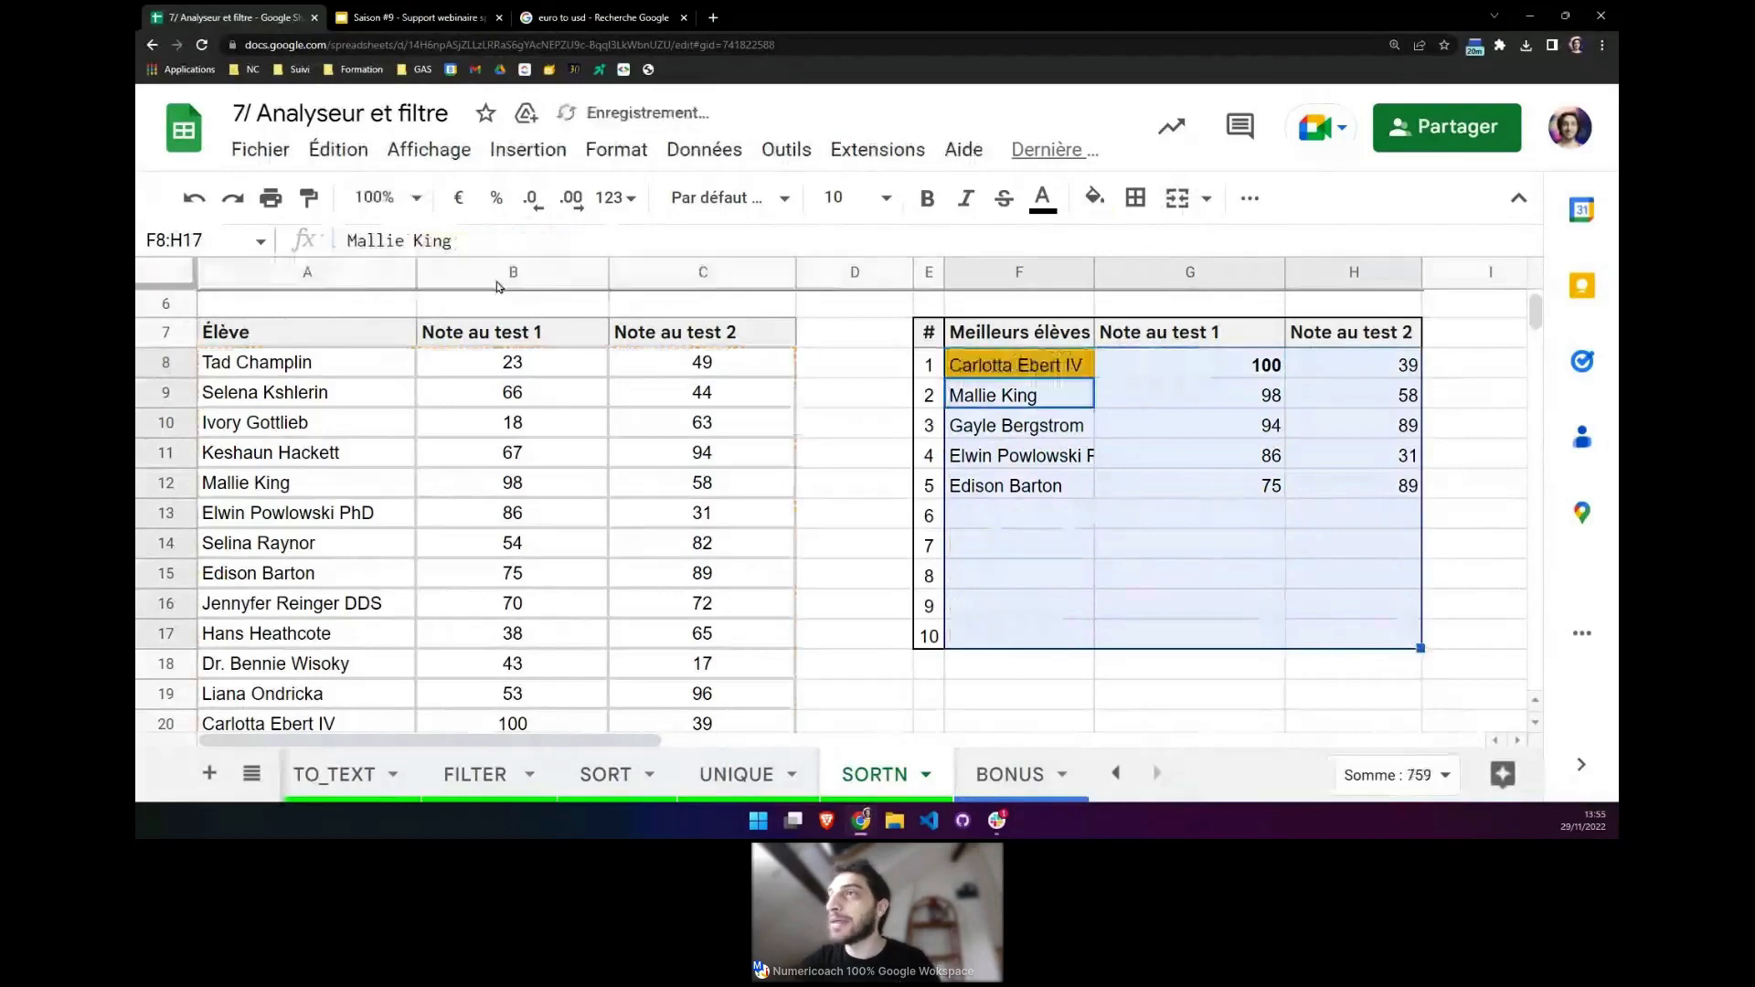
Raise the n argument of the F8 formula above 10 and look through the extended student list.
left_click(971, 366)
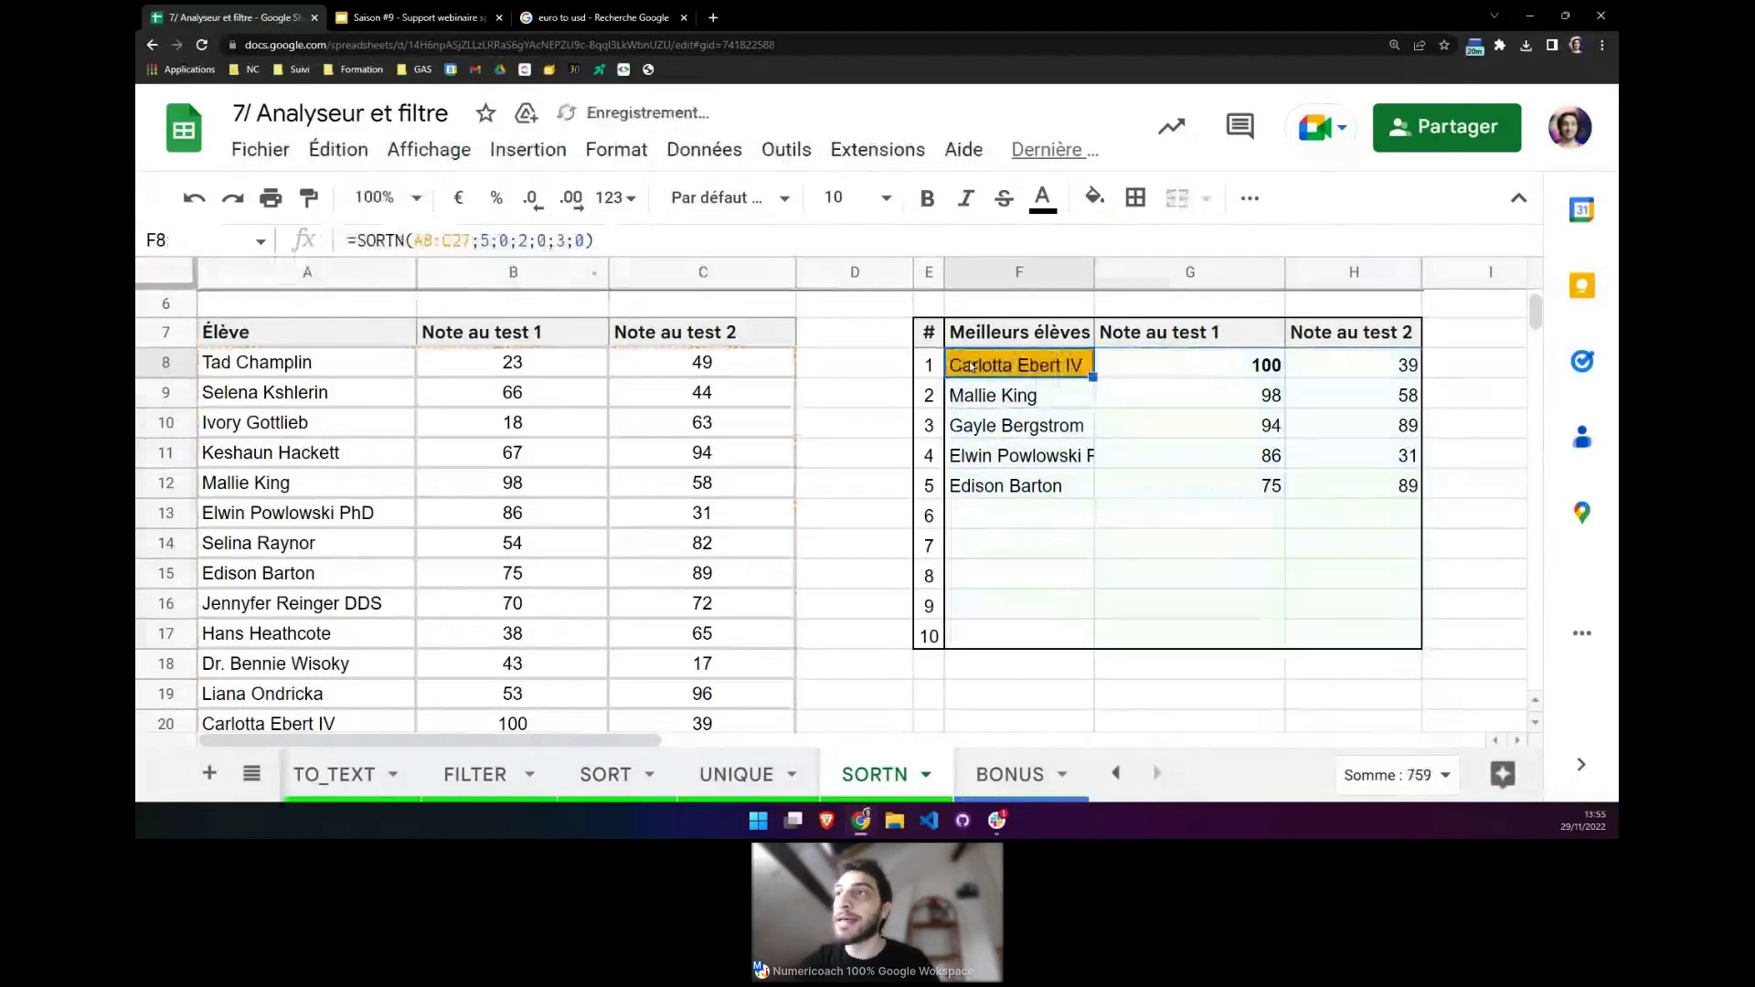
double_click(483, 239)
type("10")
key("Return")
scroll(1198, 555, "down", 1)
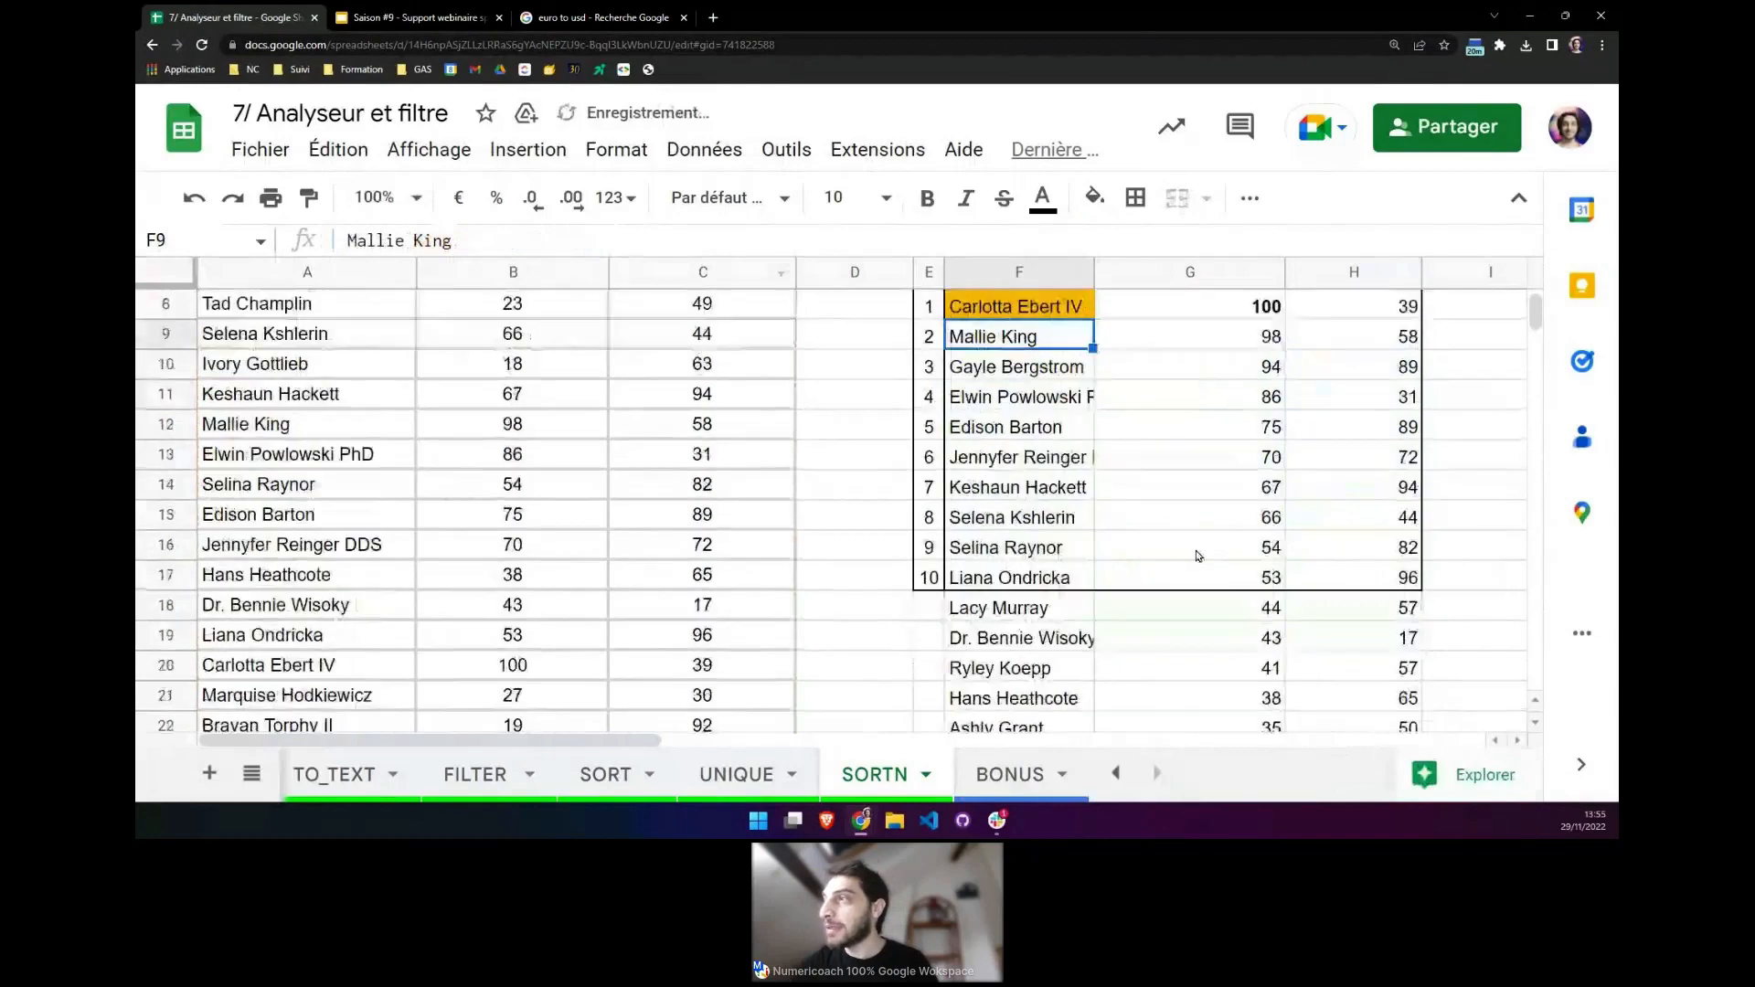
scroll(1198, 555, "up", 2)
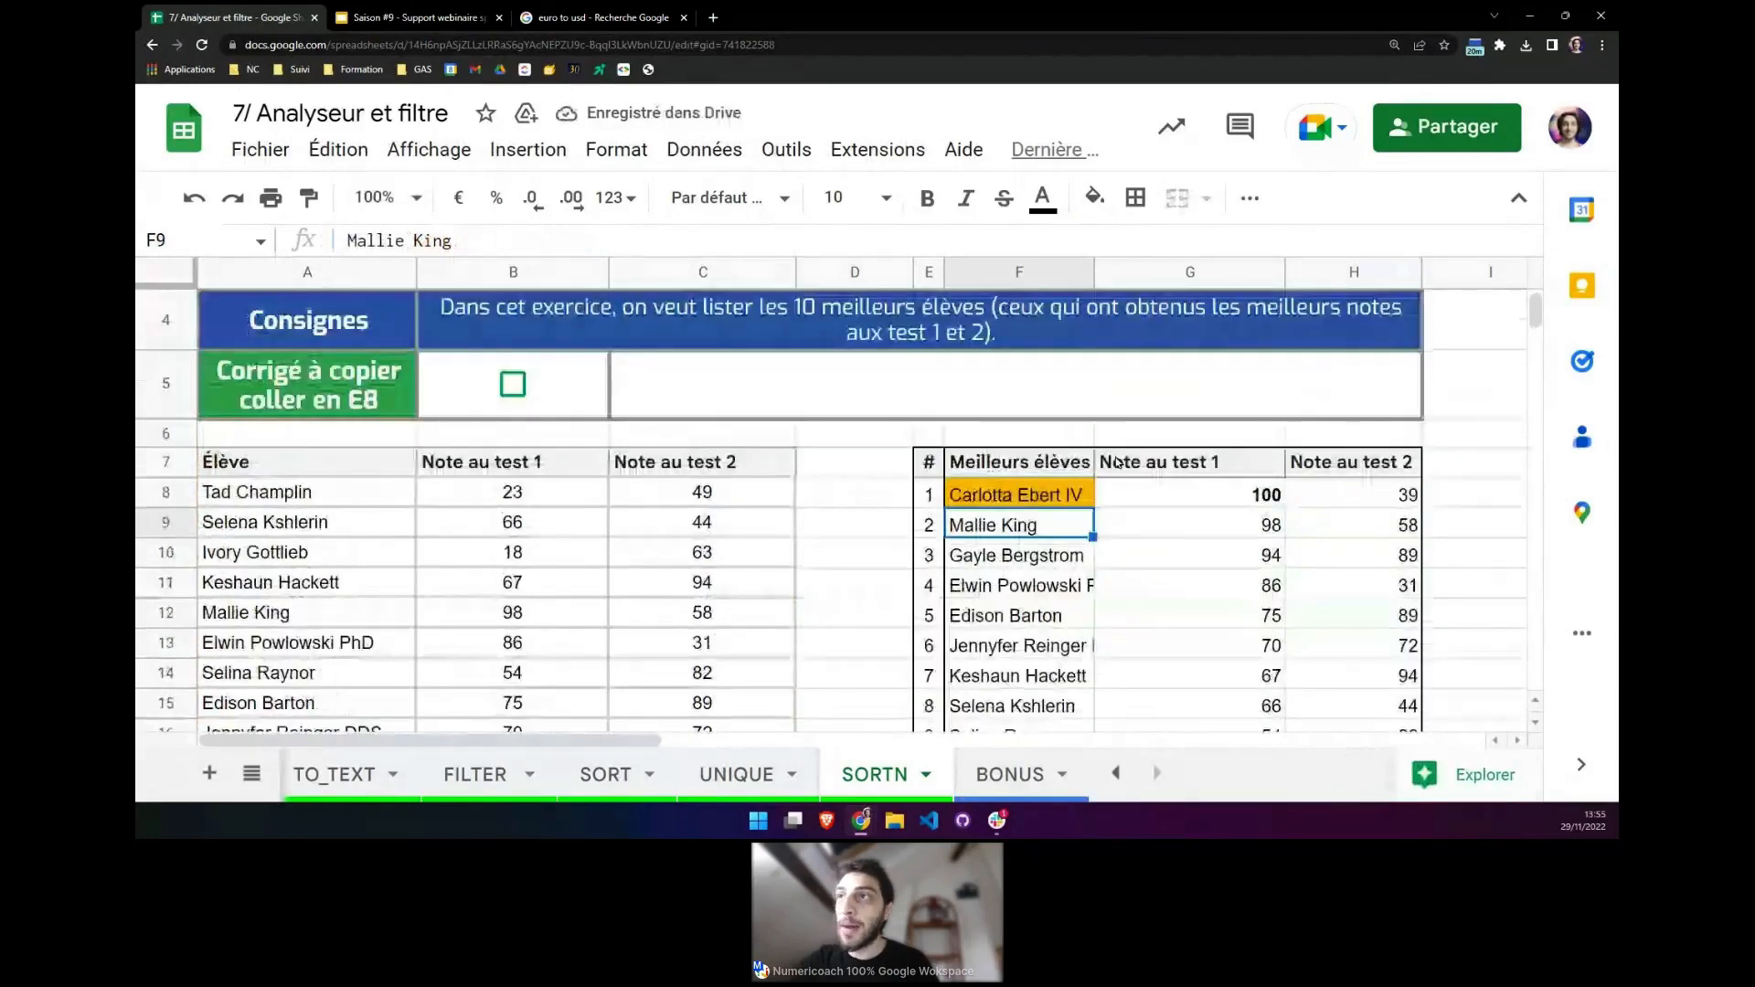
Set the n argument of the SORTN formula in F8 to 10 and reveal the exercise's answer key with the B5 checkbox.
left_click(1024, 495)
double_click(499, 241)
type("10")
key("Return")
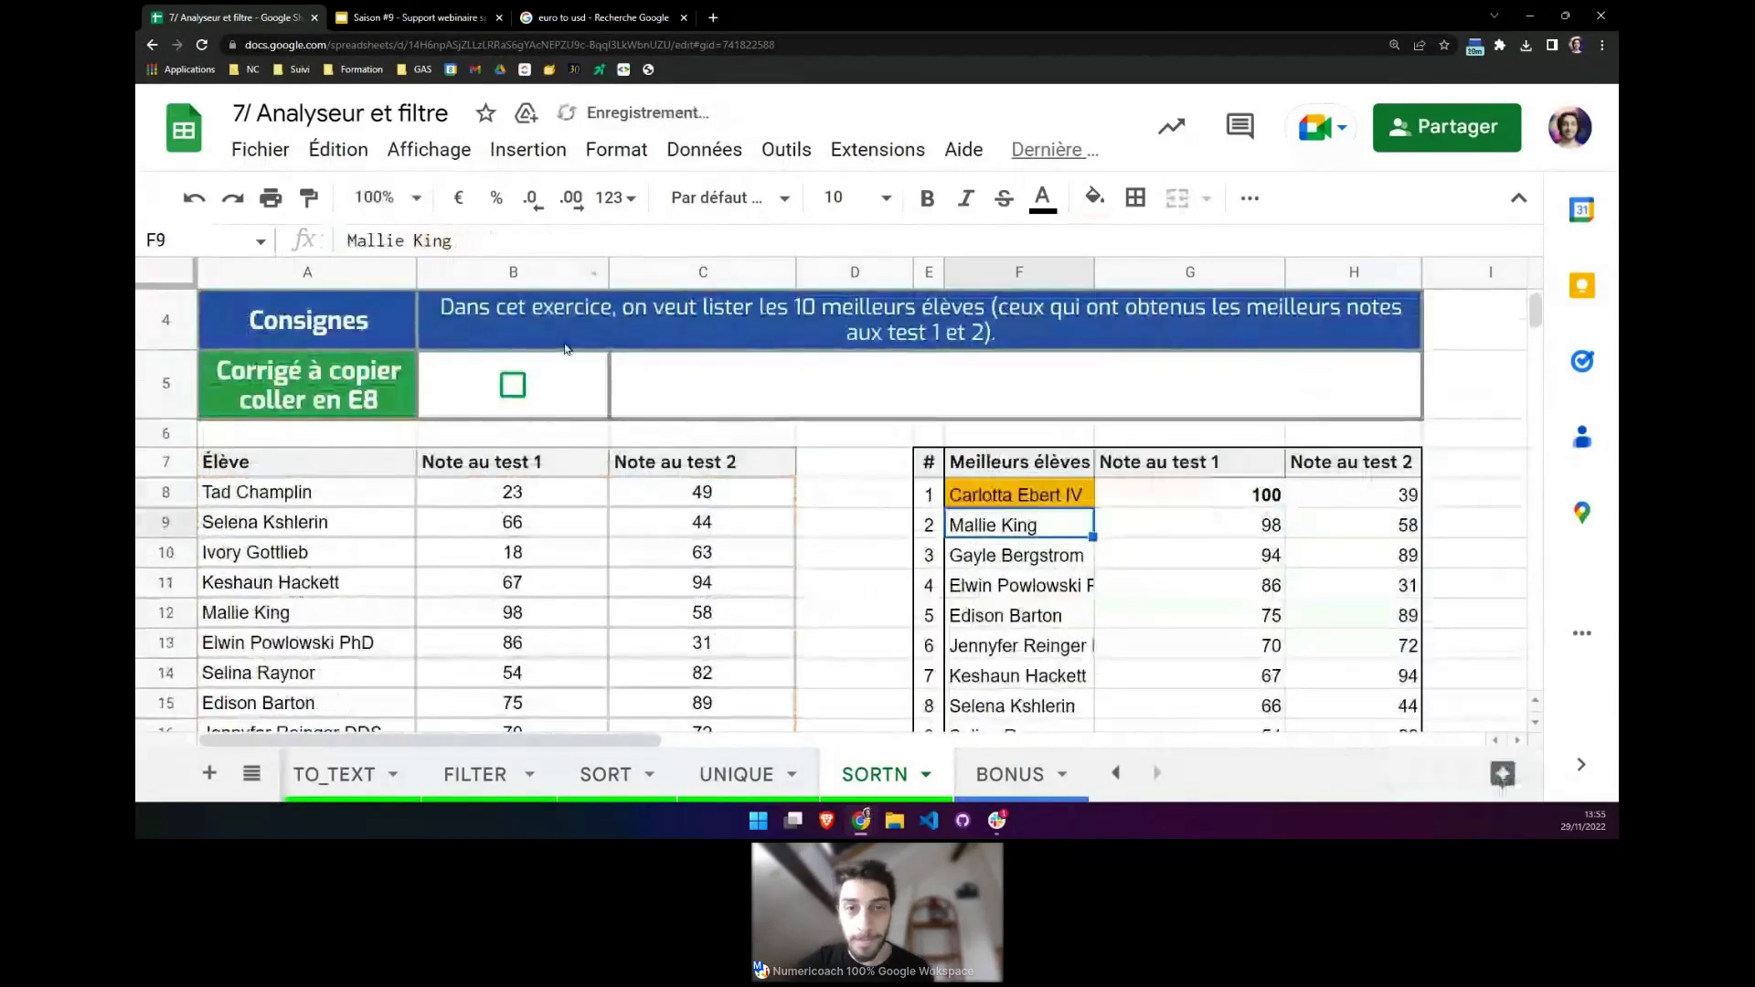
left_click(513, 383)
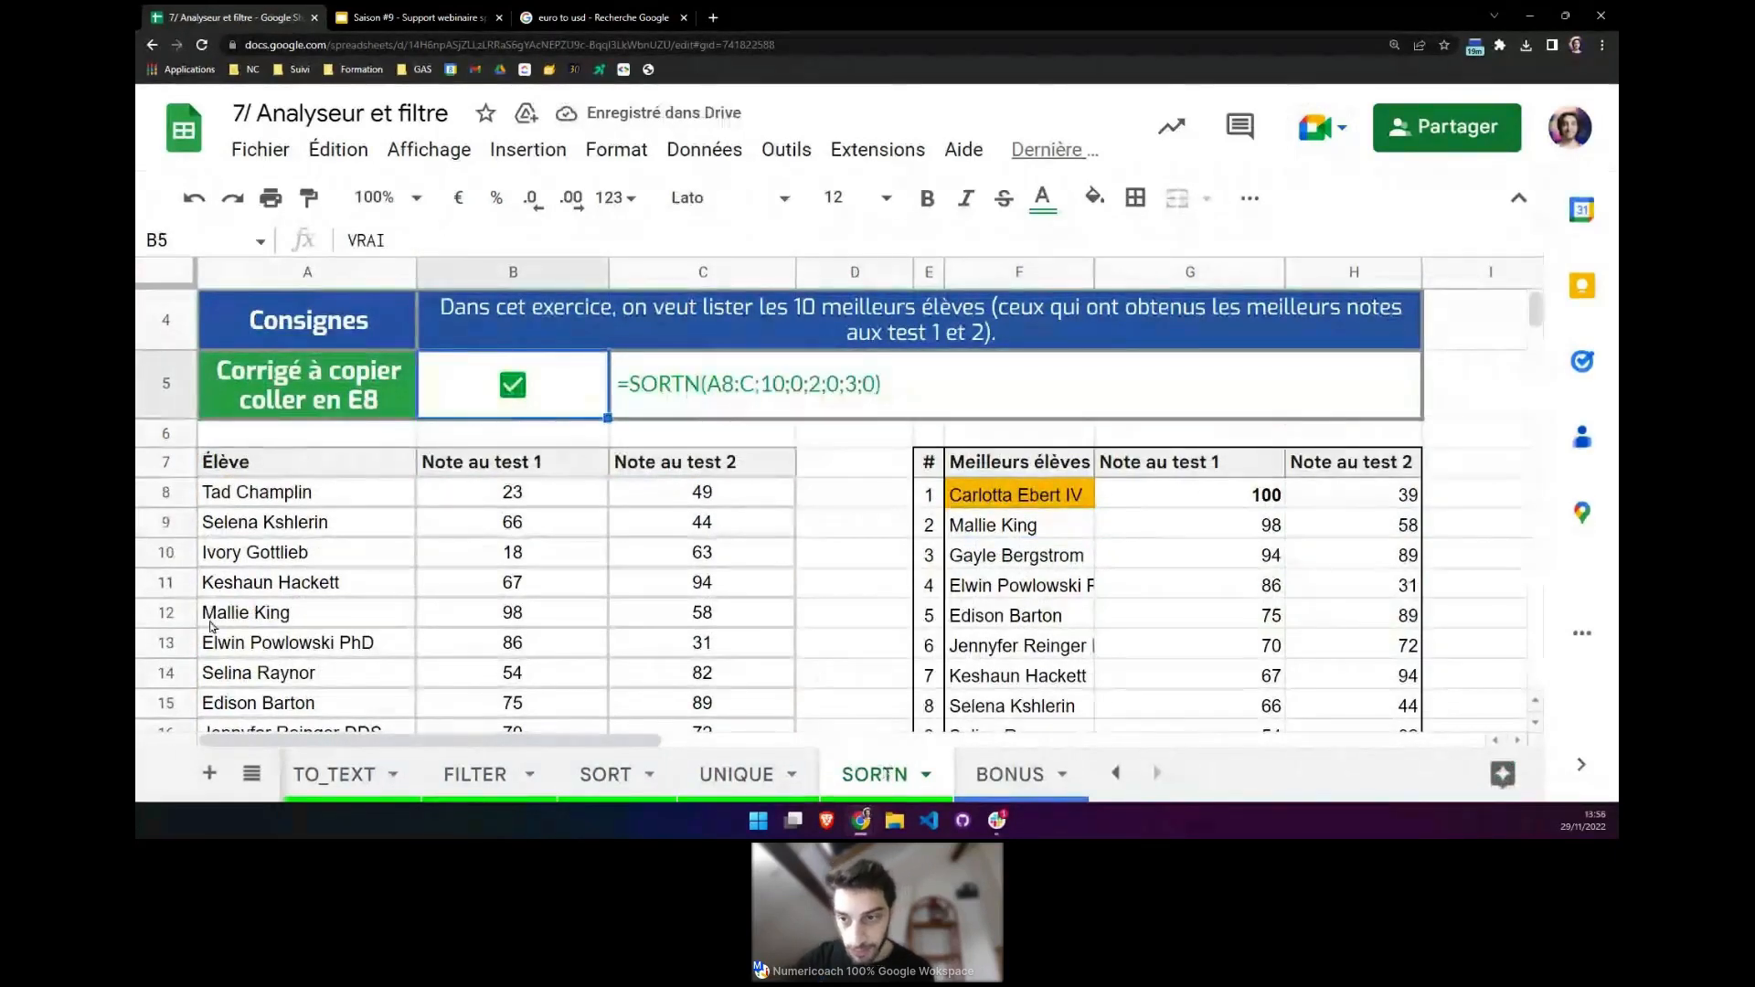
Open the BONUS sheet and append "- TRANSPOSE()" to the list of functions used in row 2.
left_click(1015, 775)
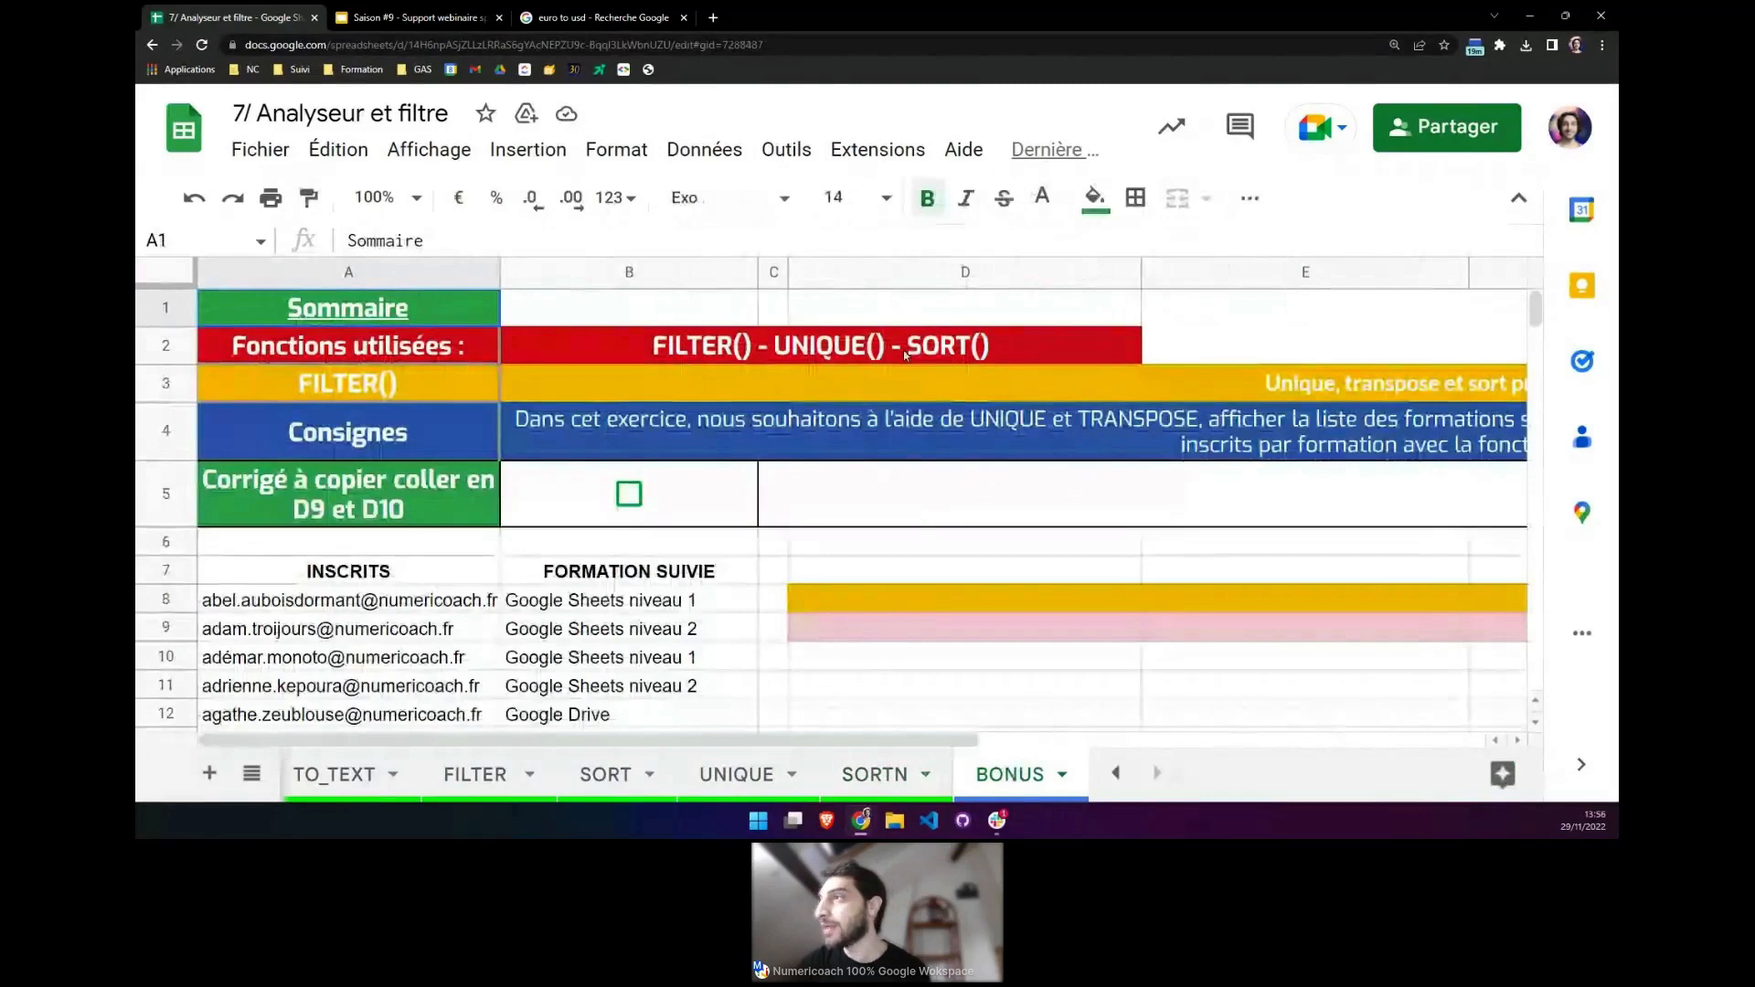
double_click(1019, 334)
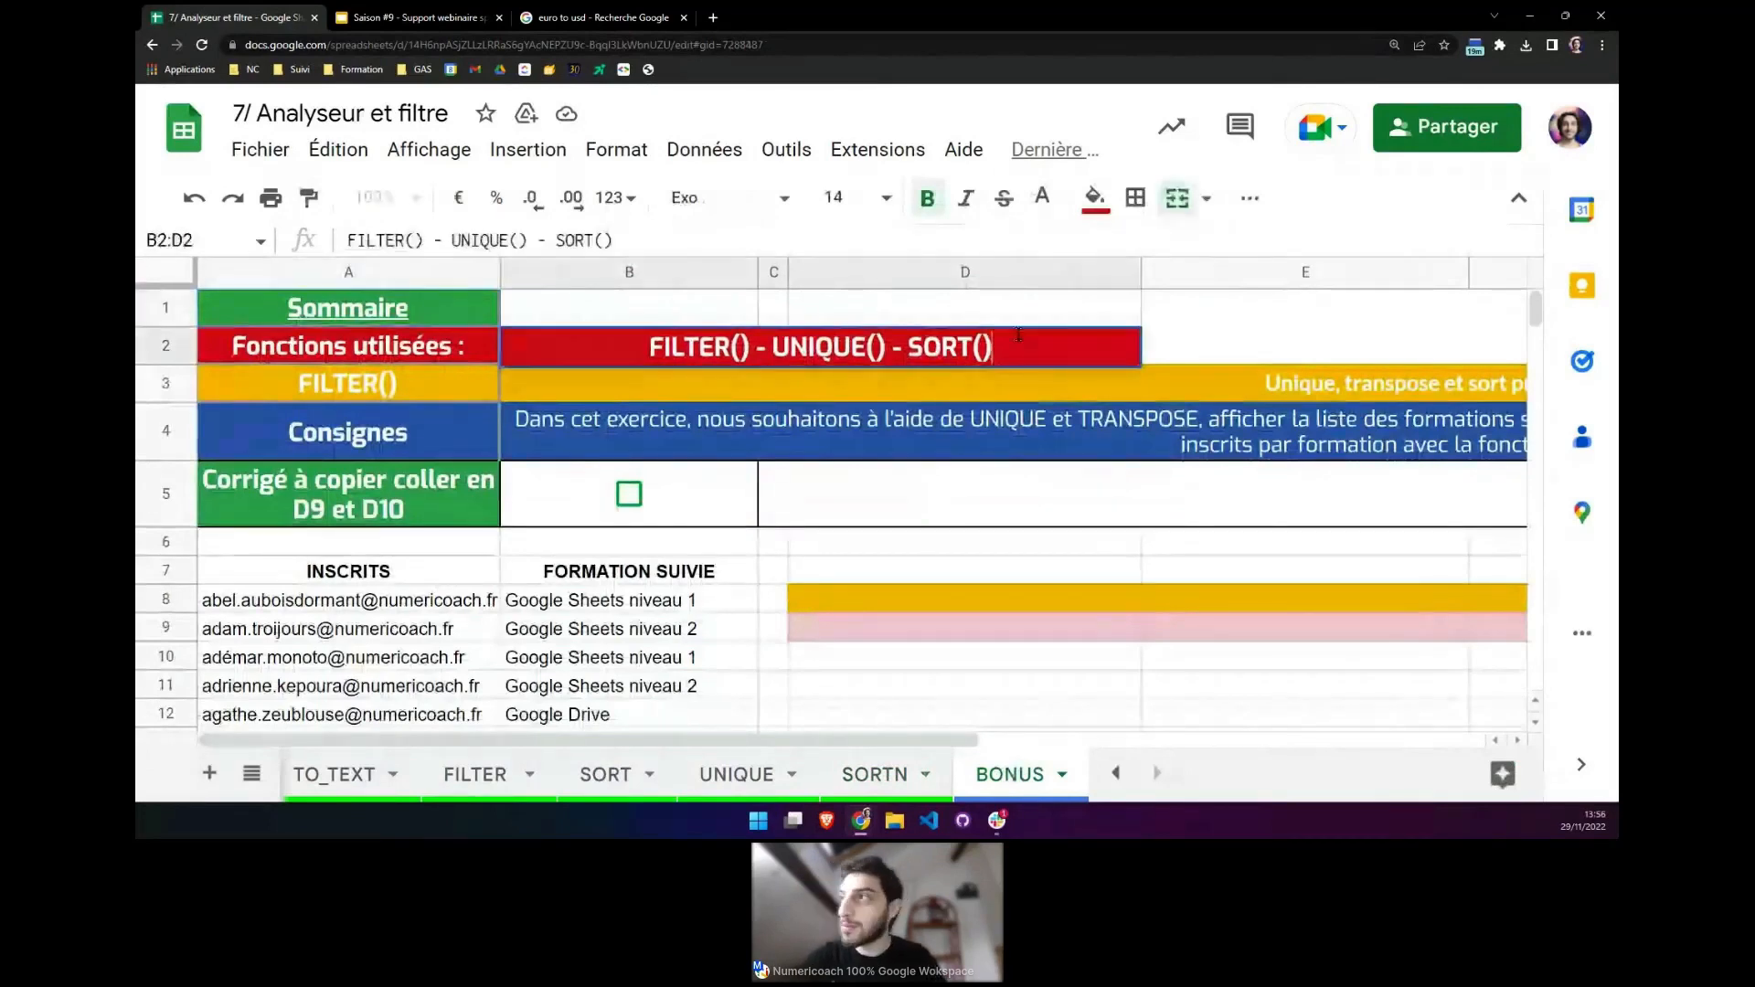
type("- TRANSPOSE")
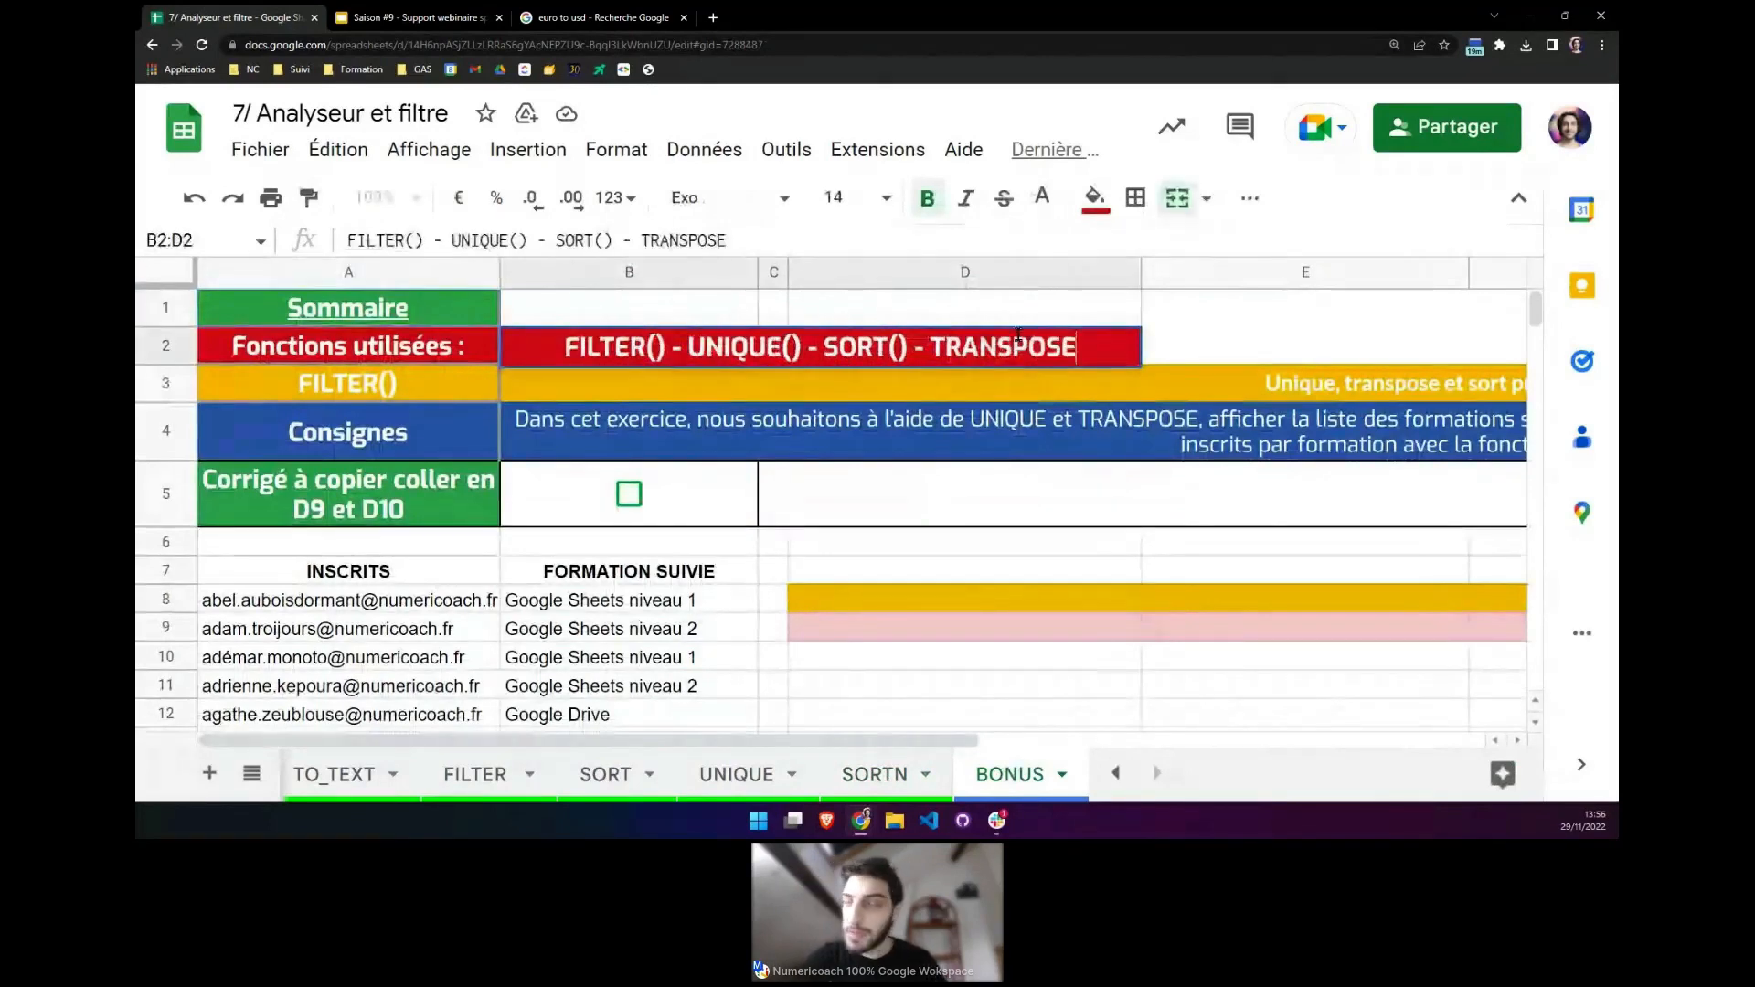
type("()")
key("Return")
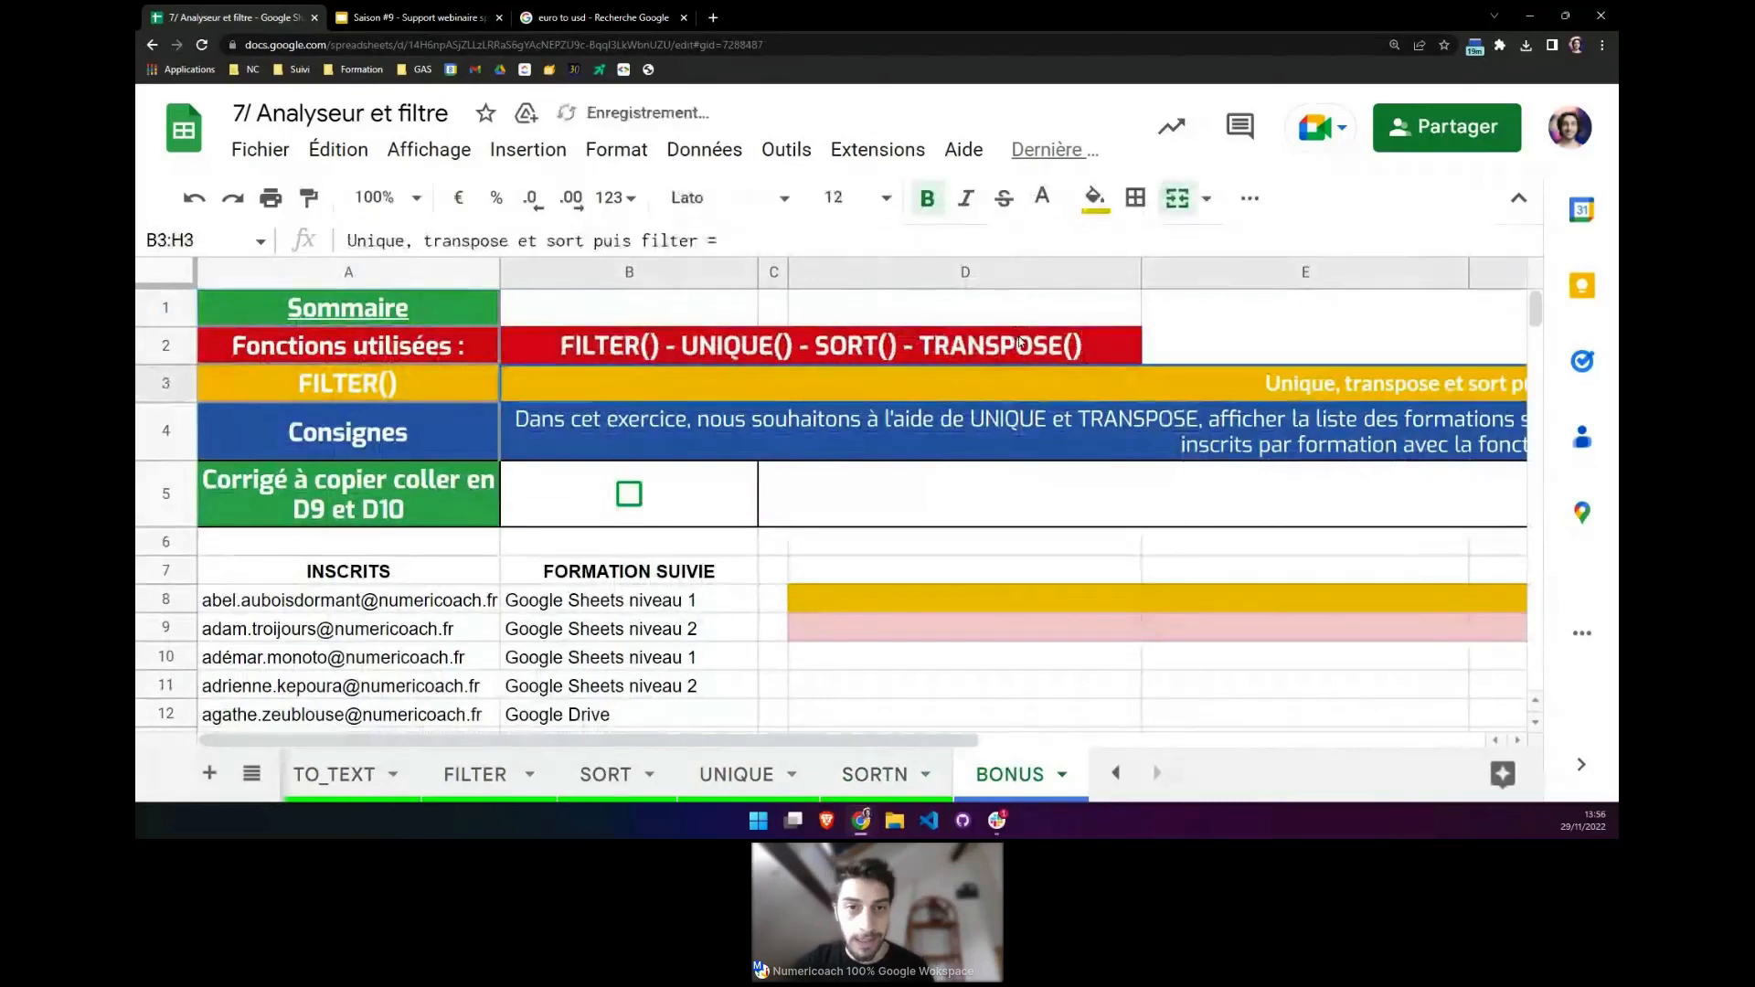
left_click(1019, 345)
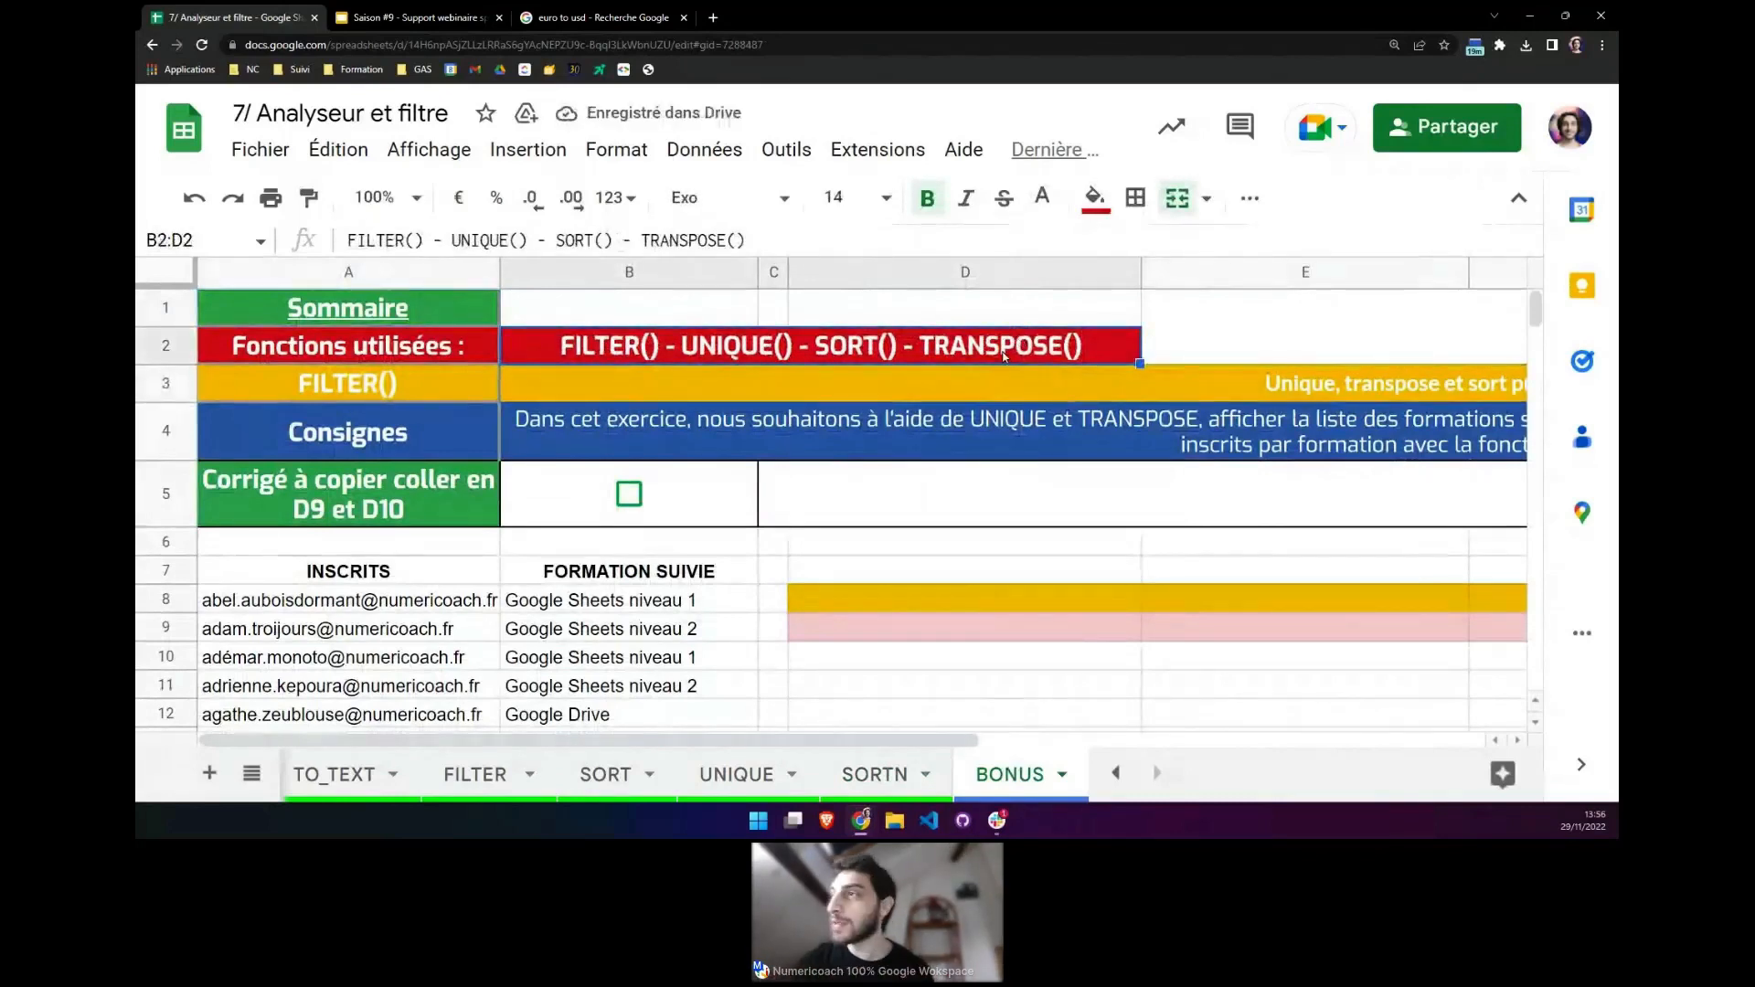
Correct the orange range in the row 4 instructions so that it reads "D8 à J8".
left_click_drag(936, 739, 862, 739)
left_click(914, 599)
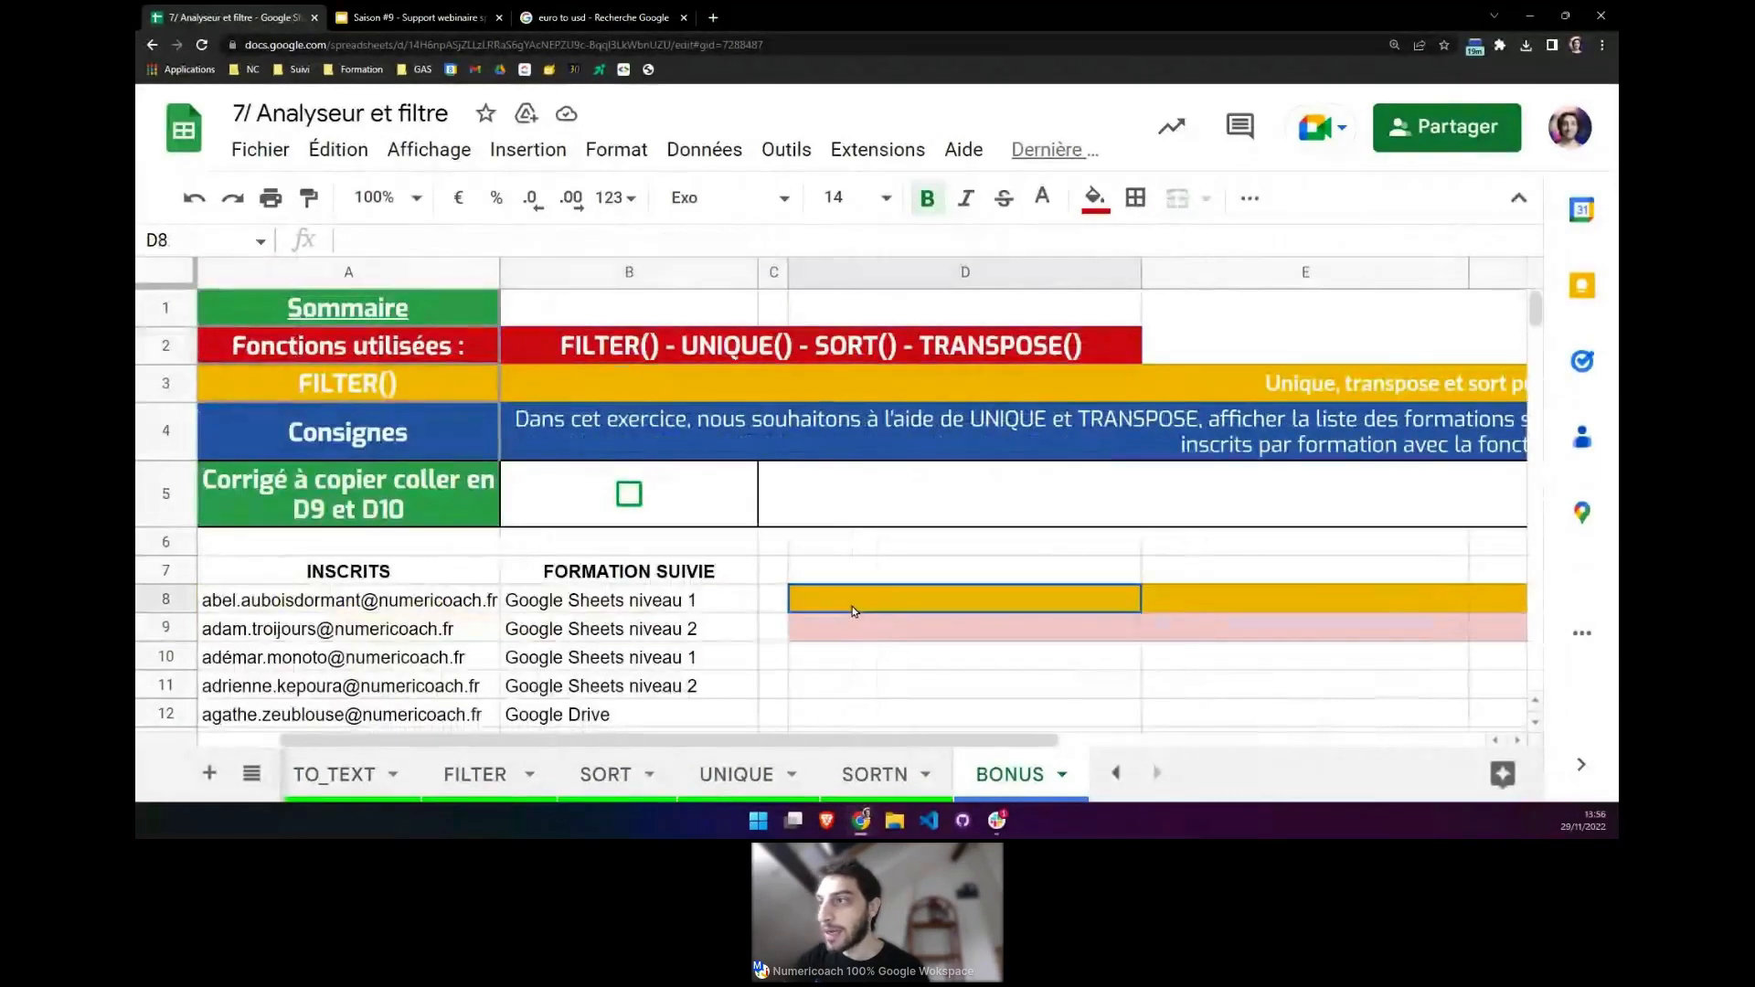
left_click_drag(804, 741, 969, 729)
left_click(1510, 440)
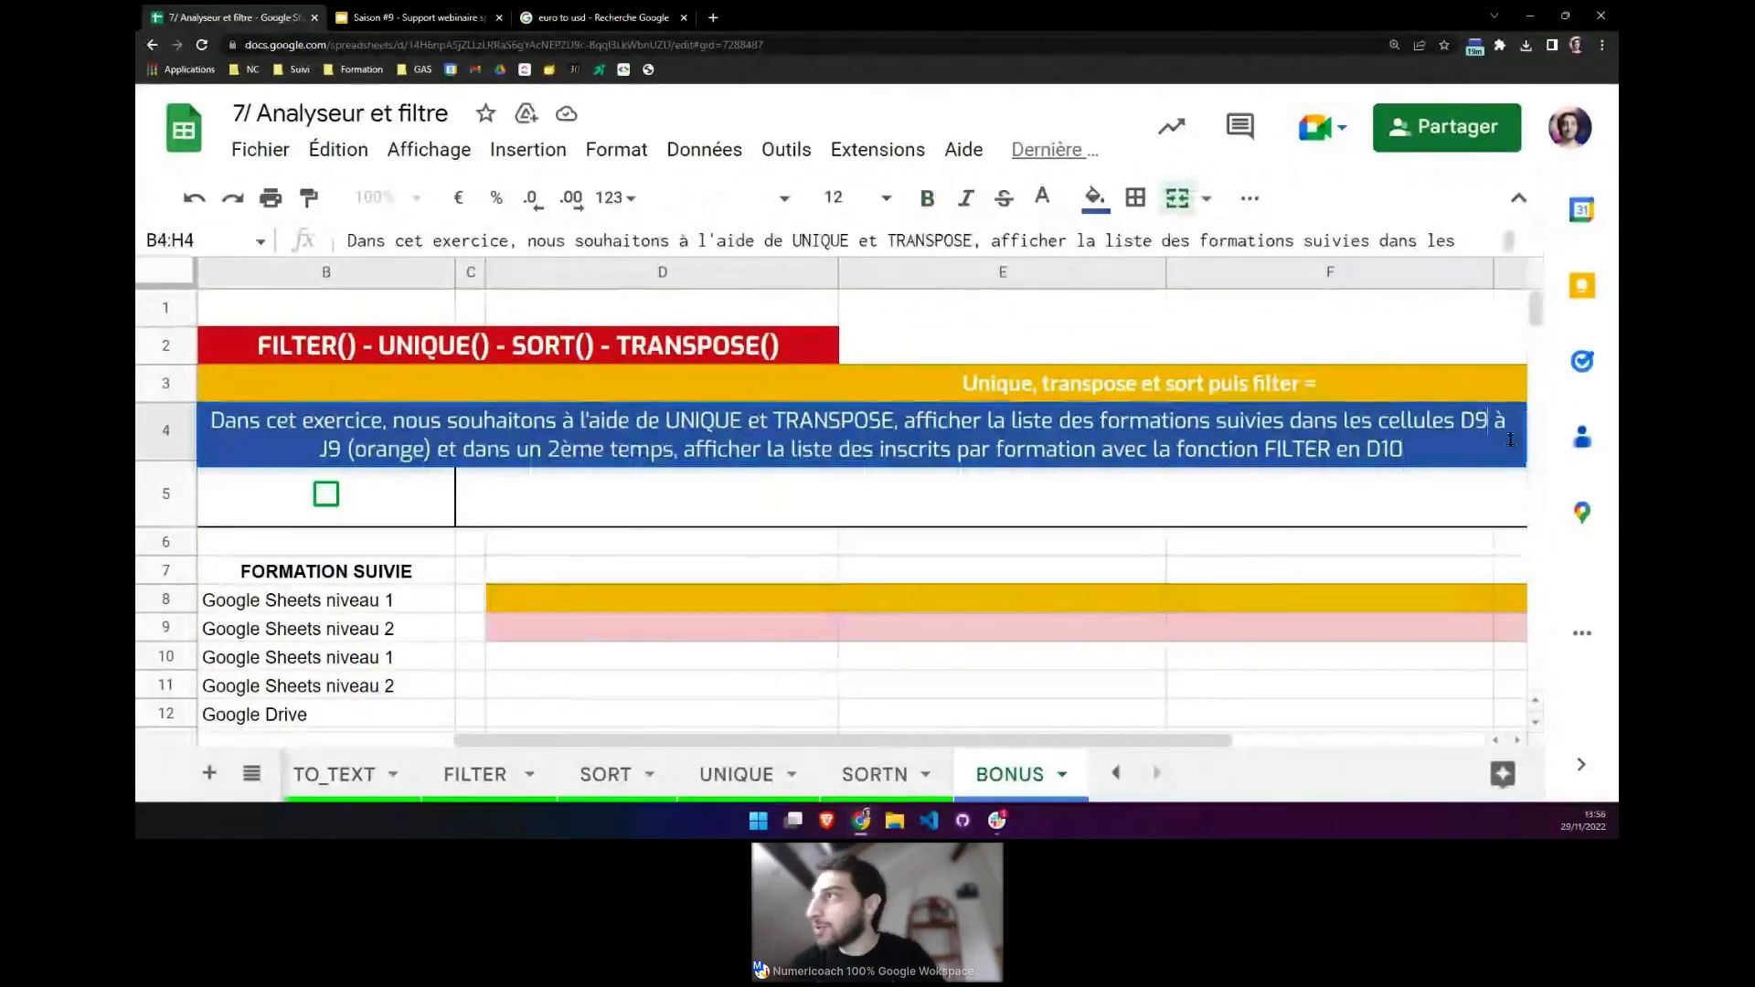
key("BackSpace")
type("8")
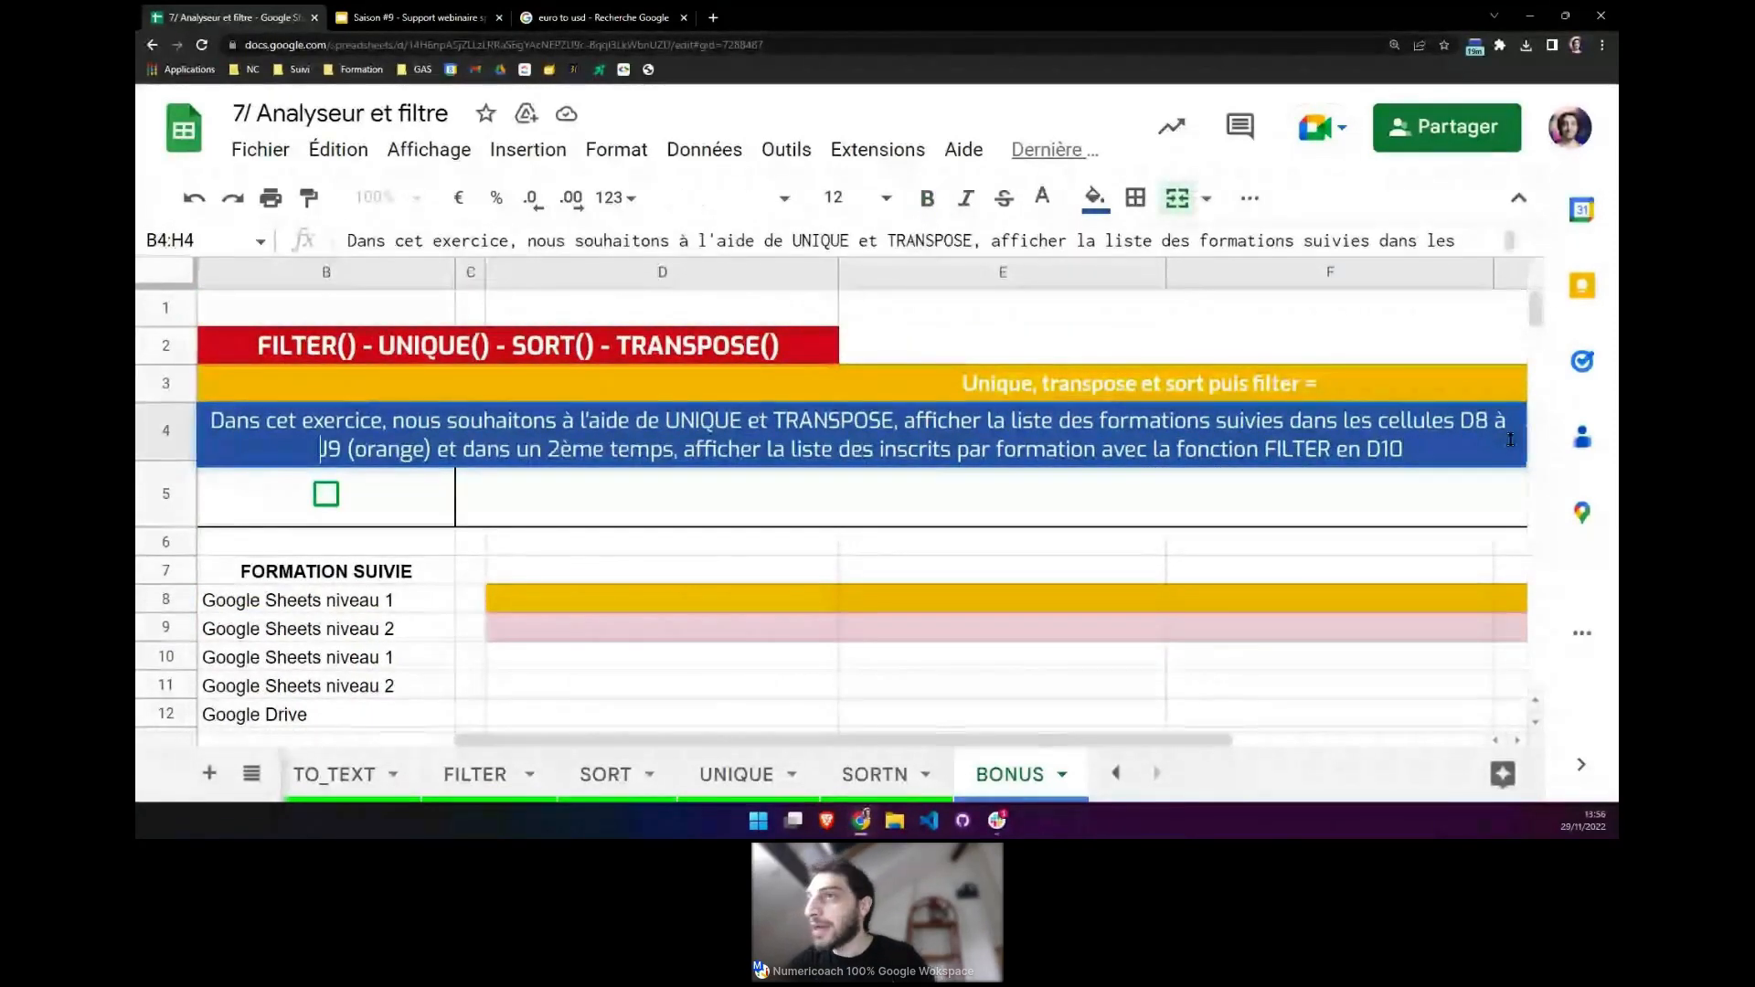
key("Right")
key("Right")
key("Right")
key("Right")
key("Right")
key("Right")
key("Right")
key("Right")
key("Right")
key("Left")
key("Left")
key("Left")
key("Left")
key("BackSpace")
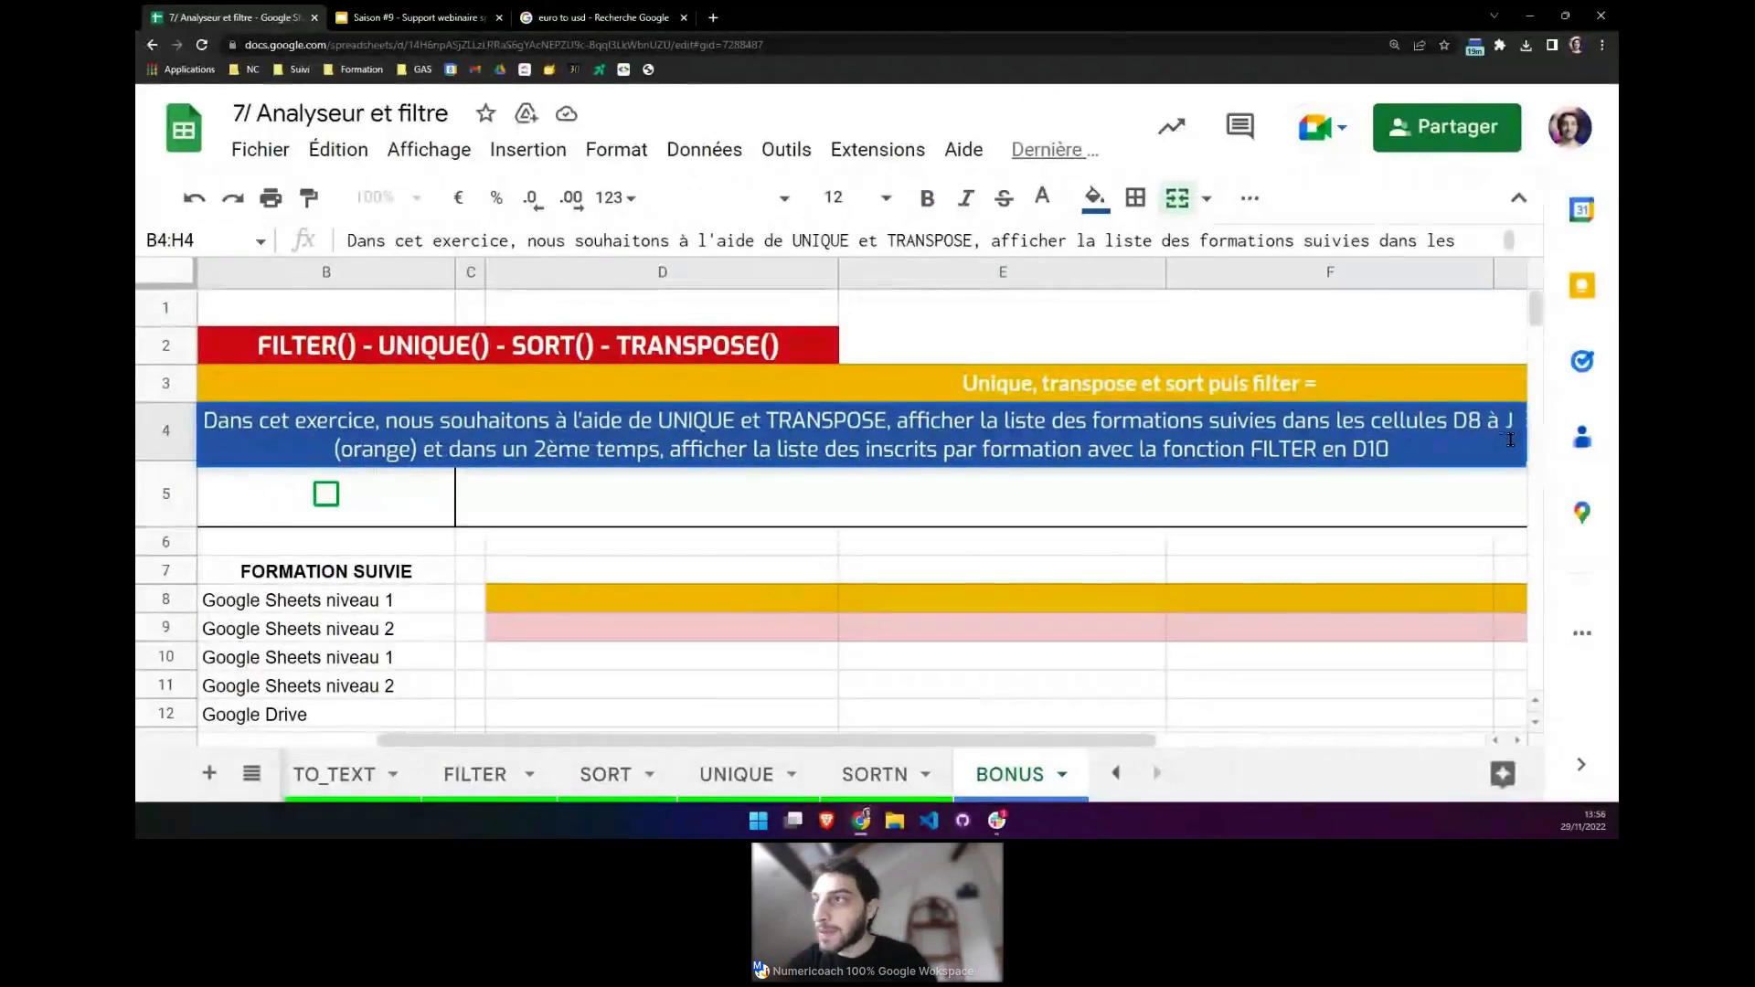
type("8")
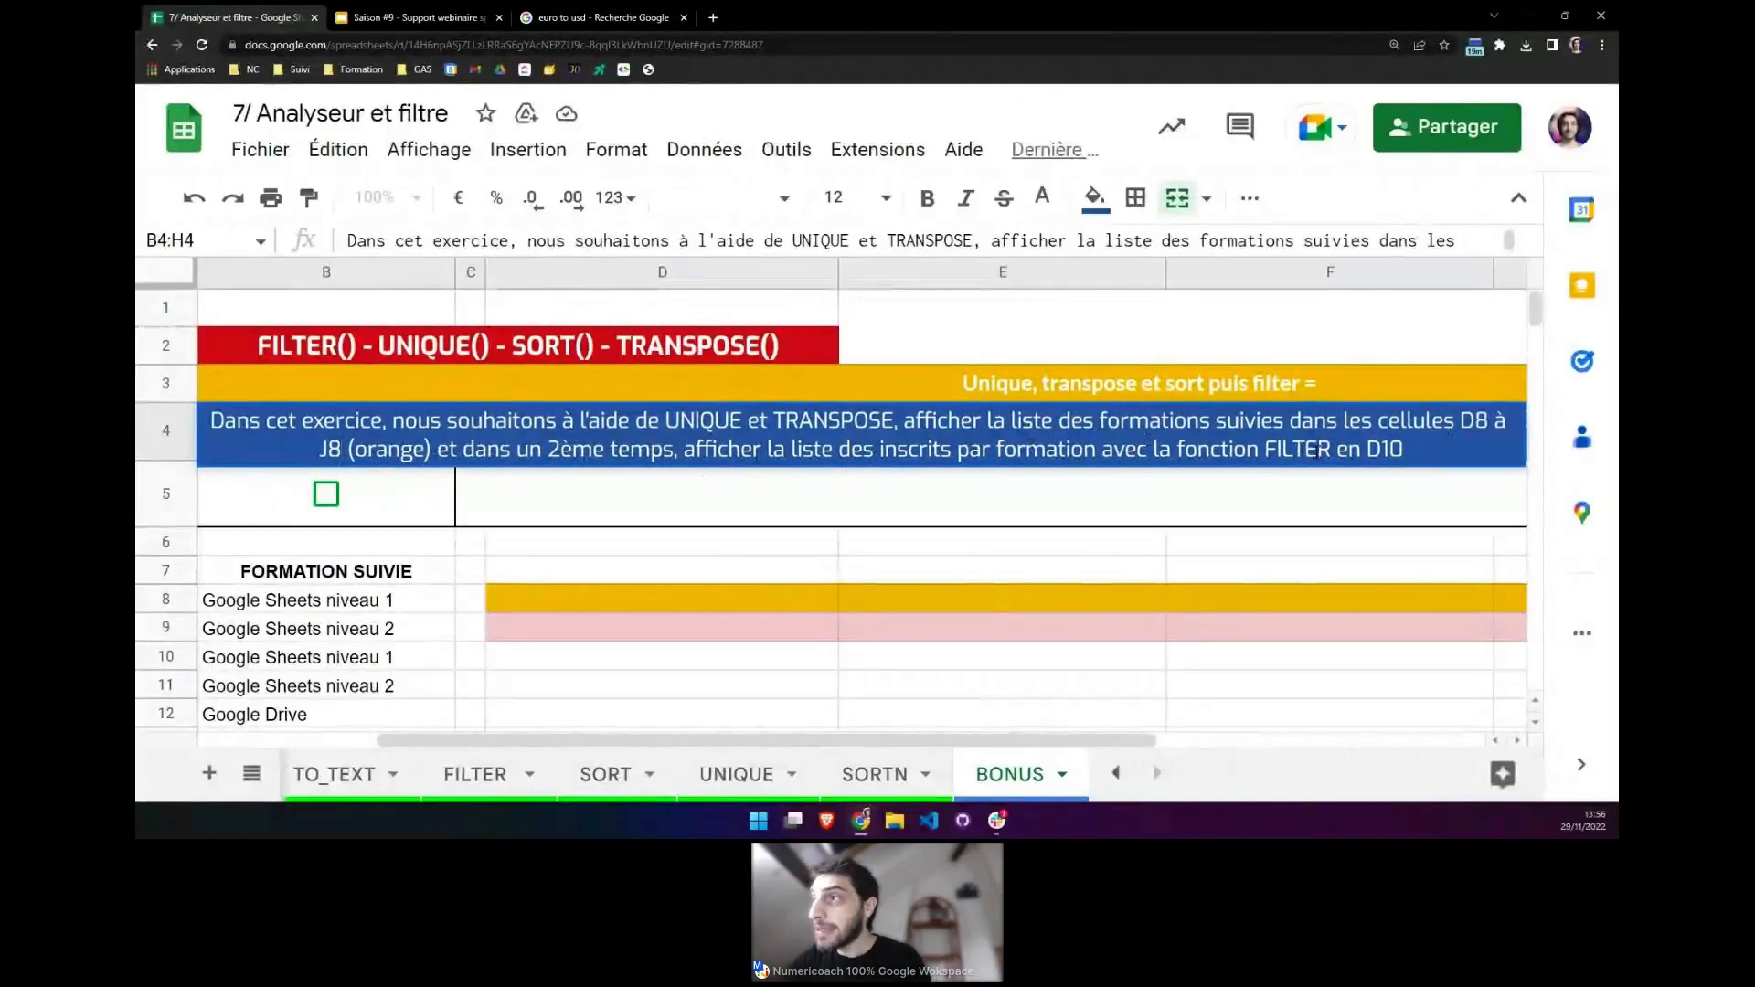
Change the FILTER function's target cell at the end of the row 4 instructions to D9.
left_click(1229, 449)
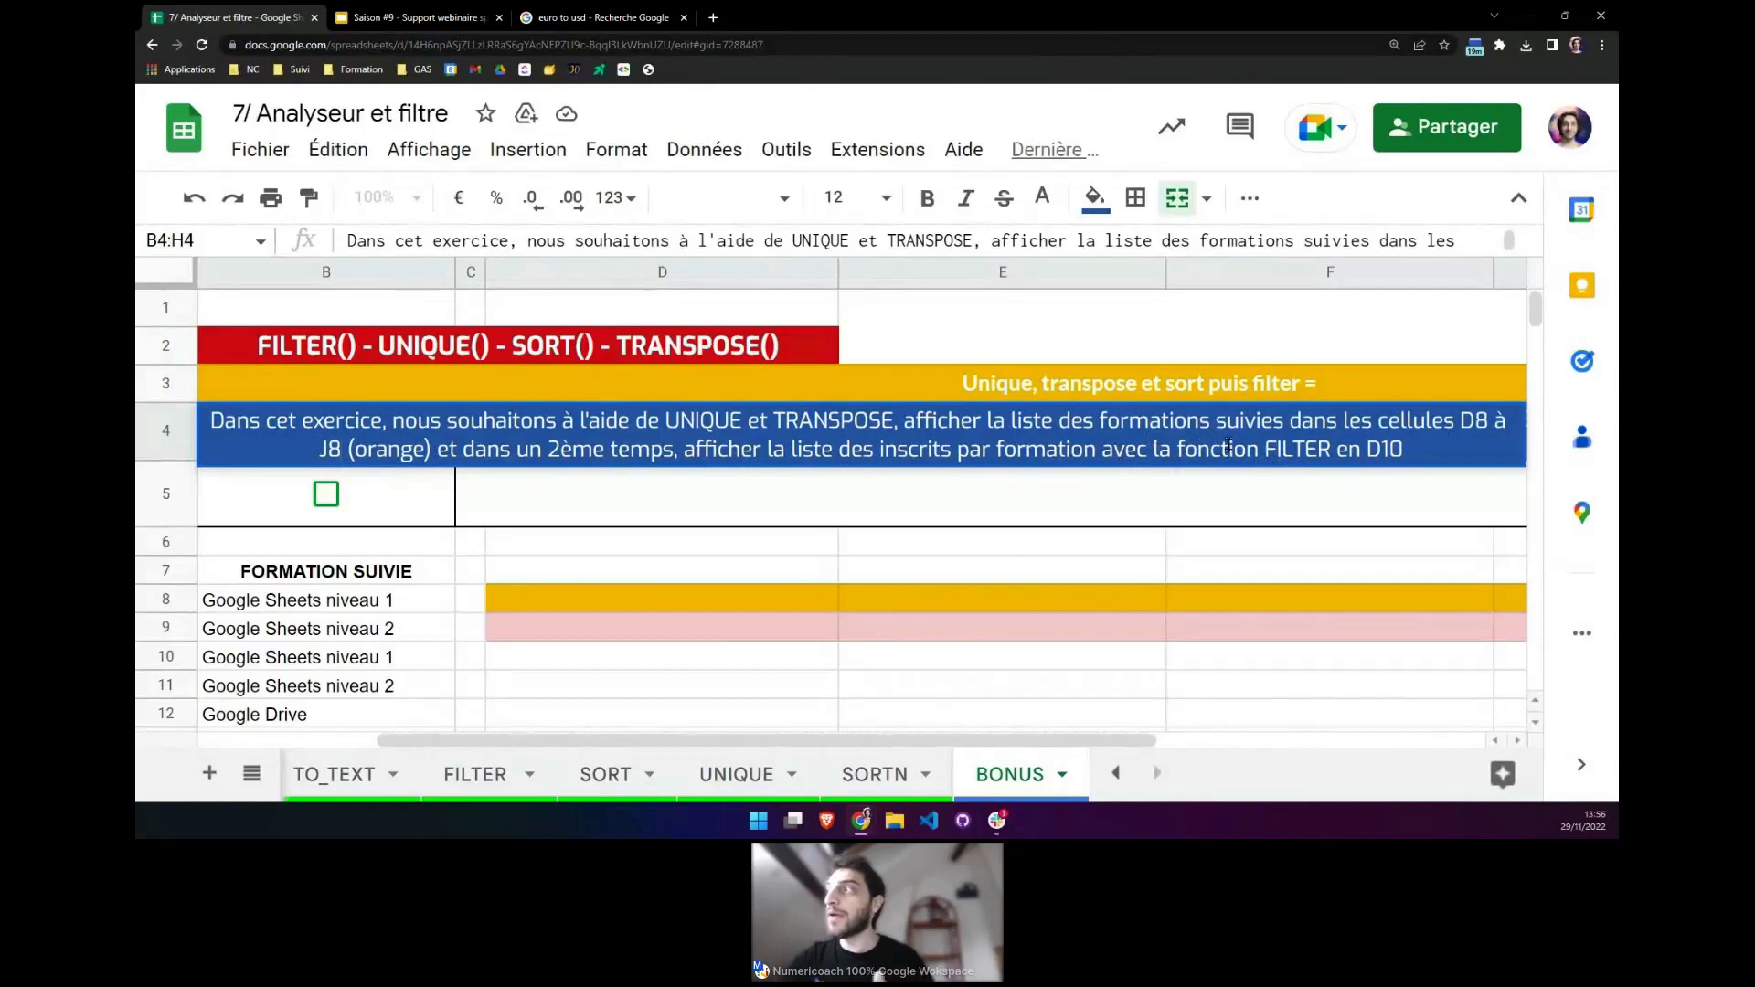
left_click(1417, 445)
key("BackSpace")
key("BackSpace")
type("9")
key("Return")
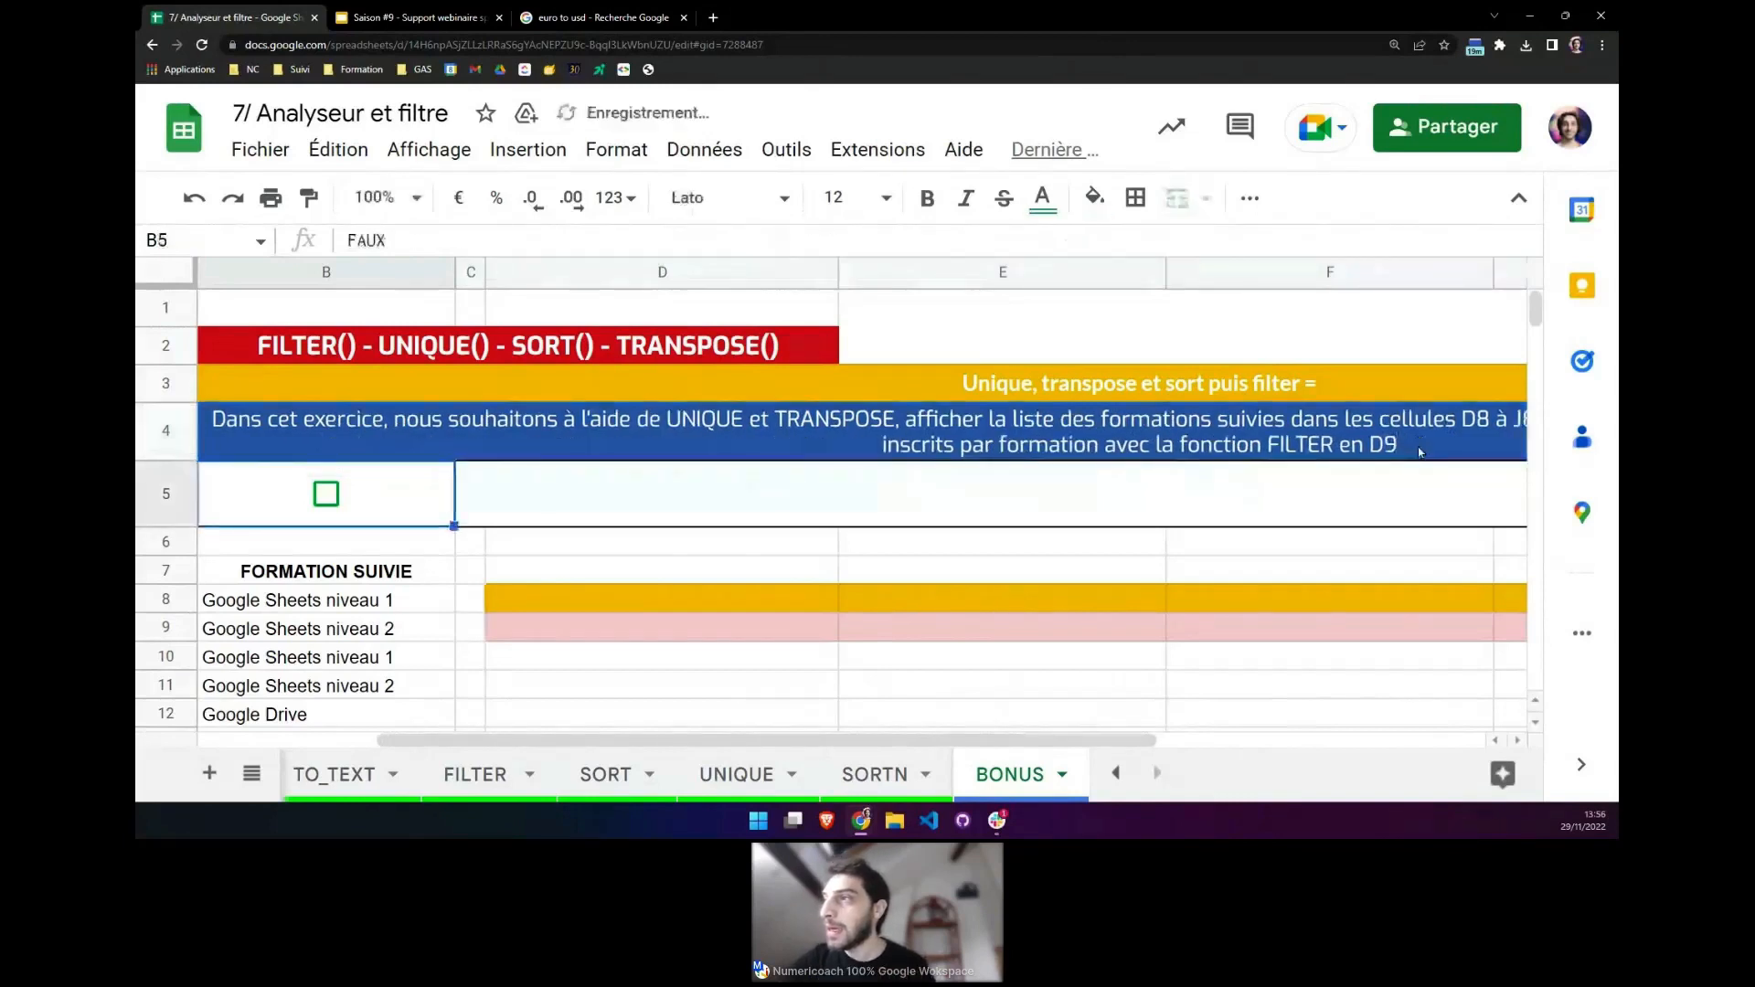
Examine the followed courses in B8:B24 and the orange row 8 cells reserved for the list of courses.
scroll(770, 600, "down", 1)
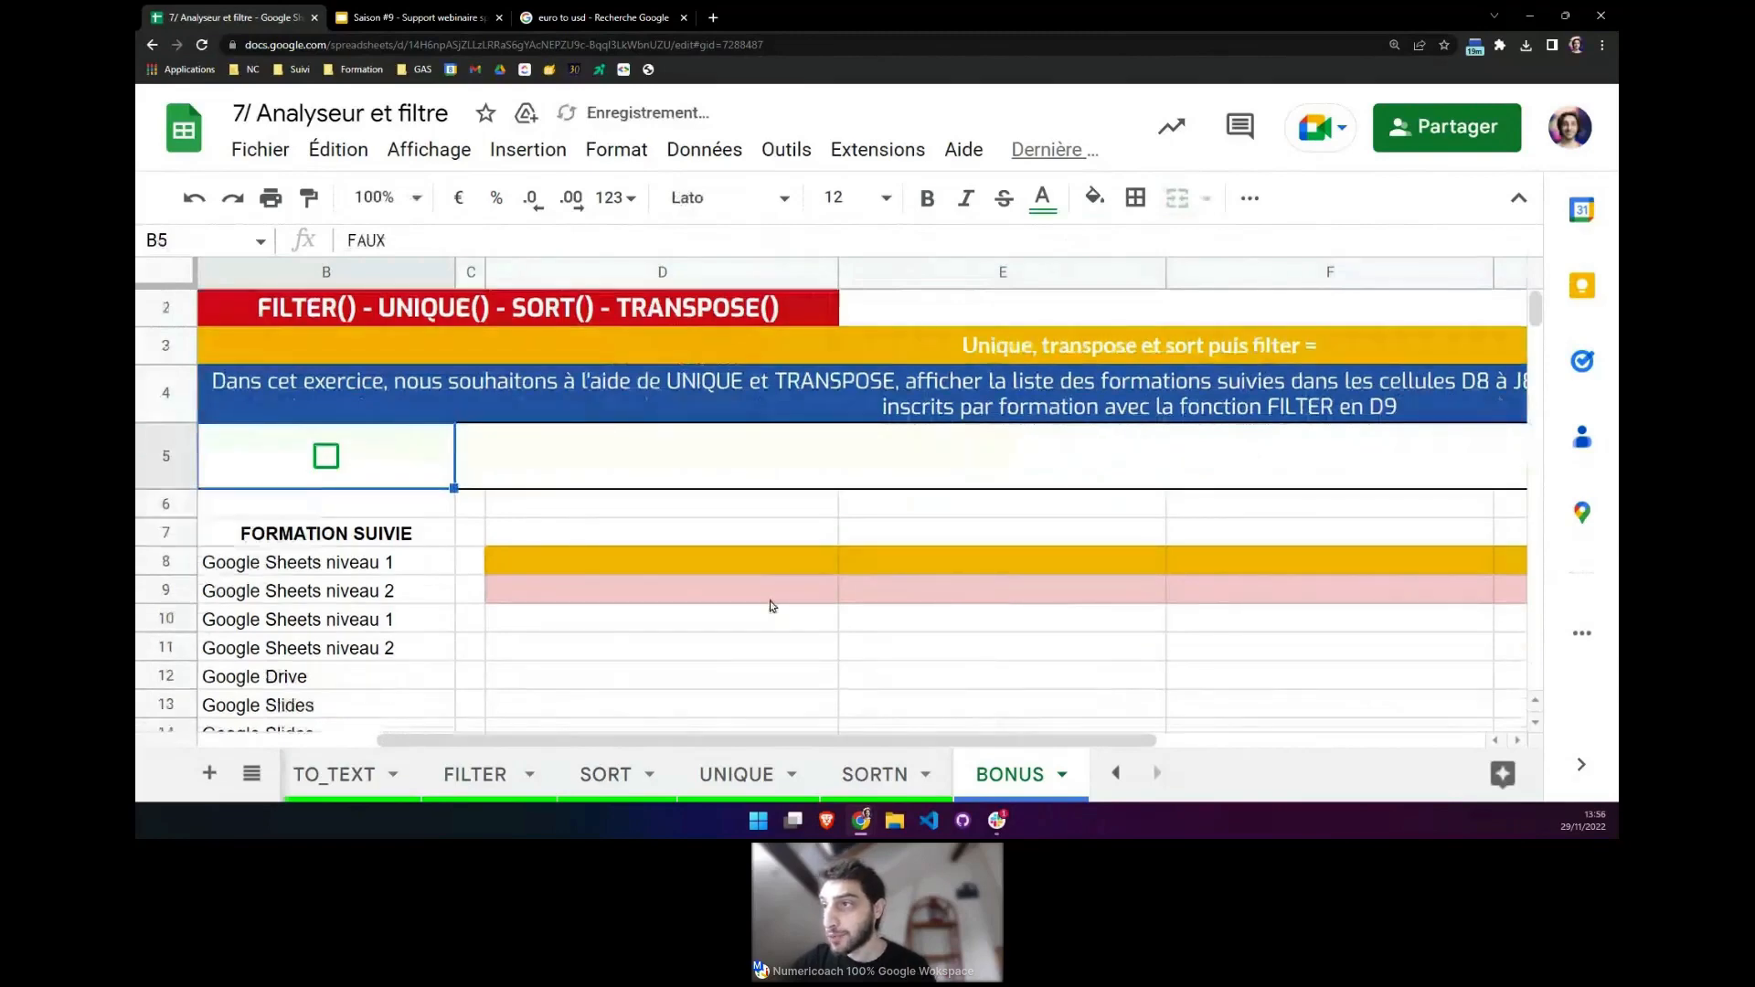
scroll(770, 601, "left", 3)
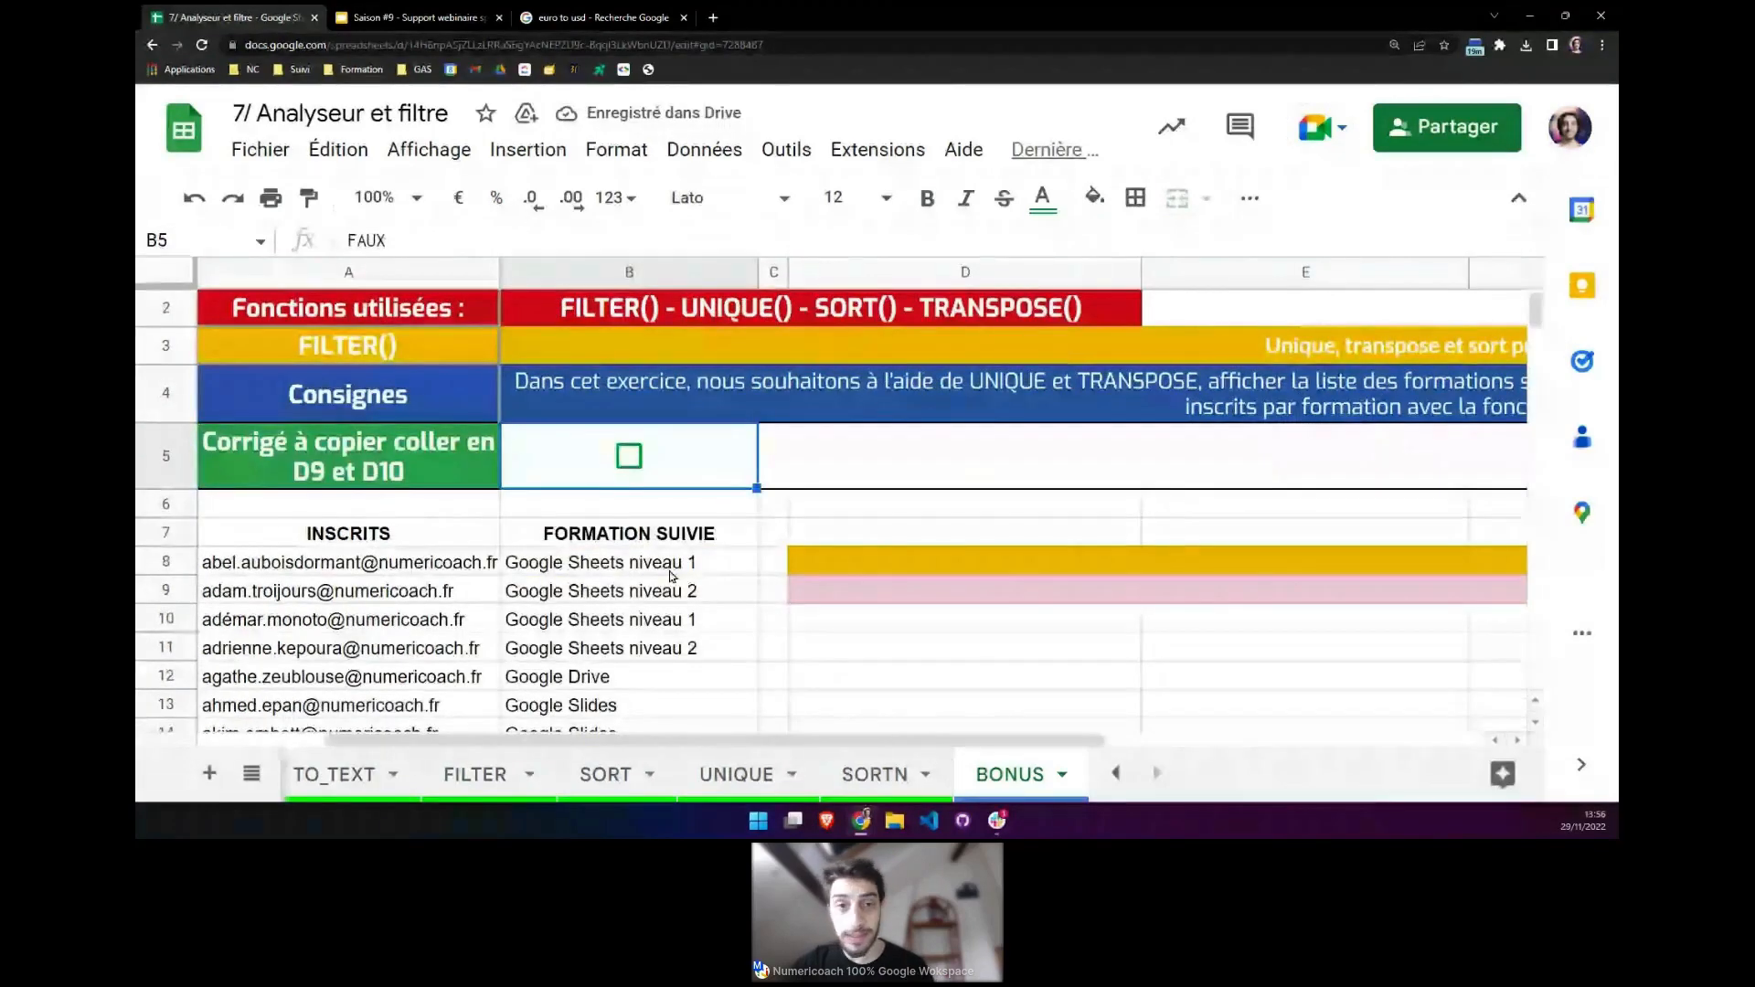
left_click(672, 576)
key("ctrl+shift+Down")
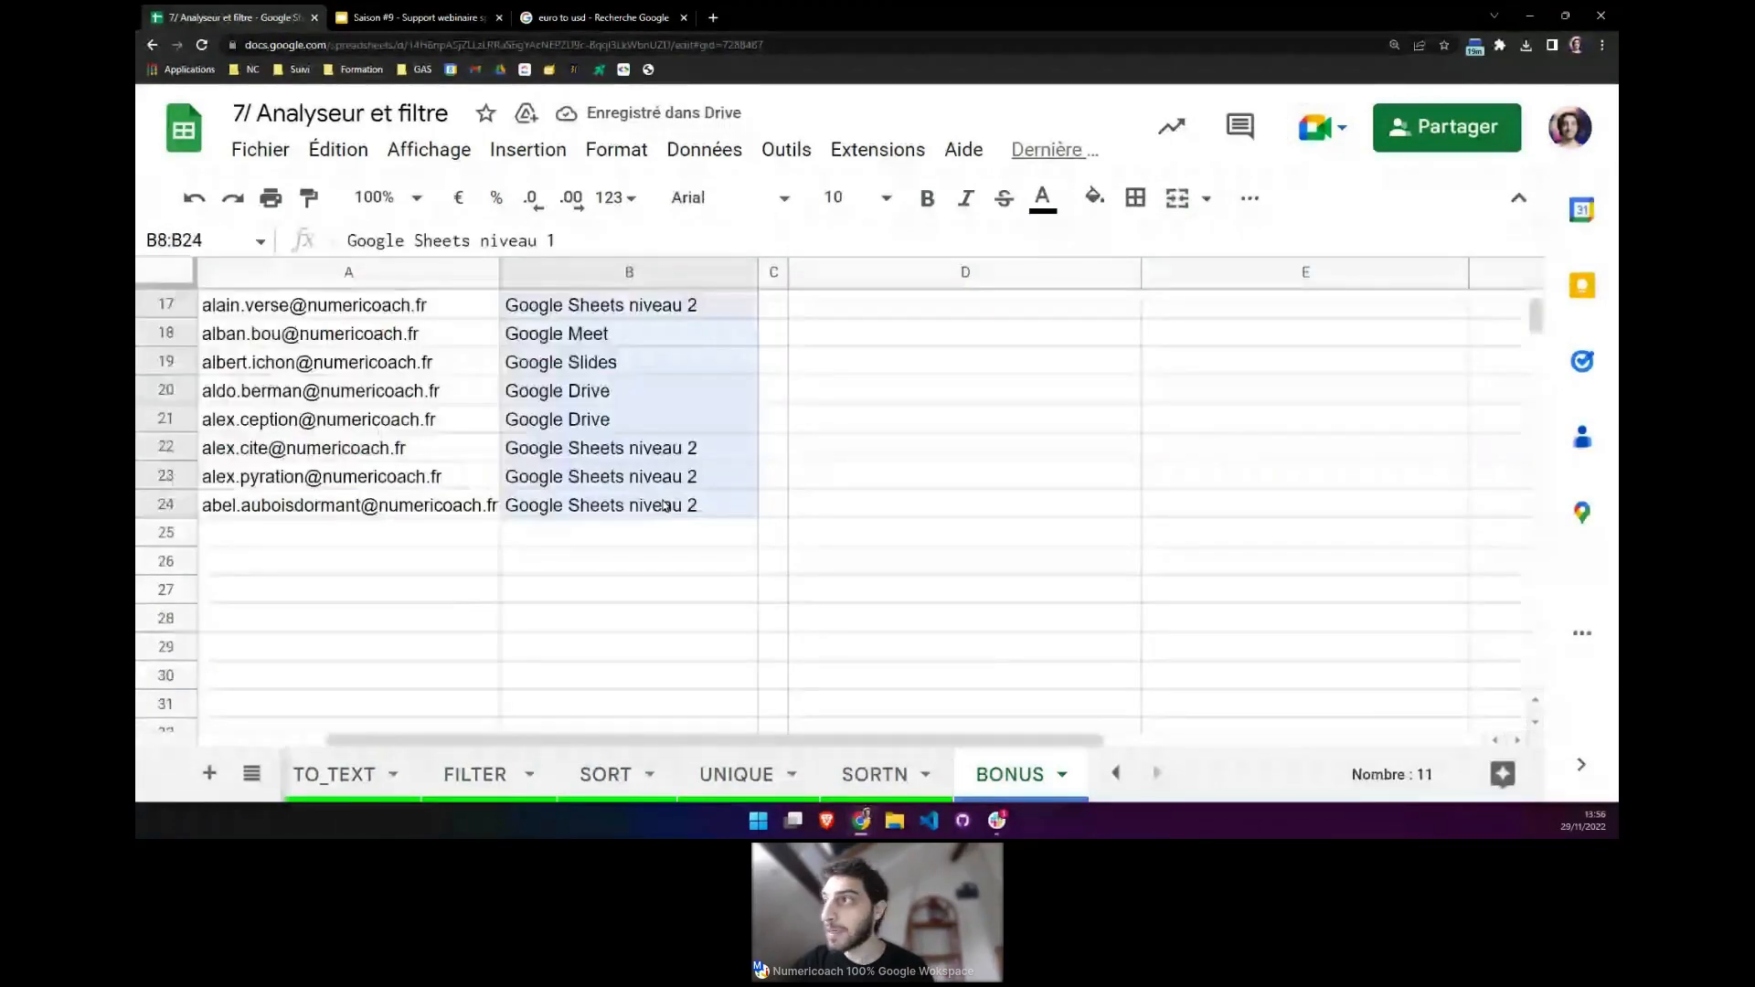
scroll(664, 504, "up", 2)
scroll(831, 491, "up", 3)
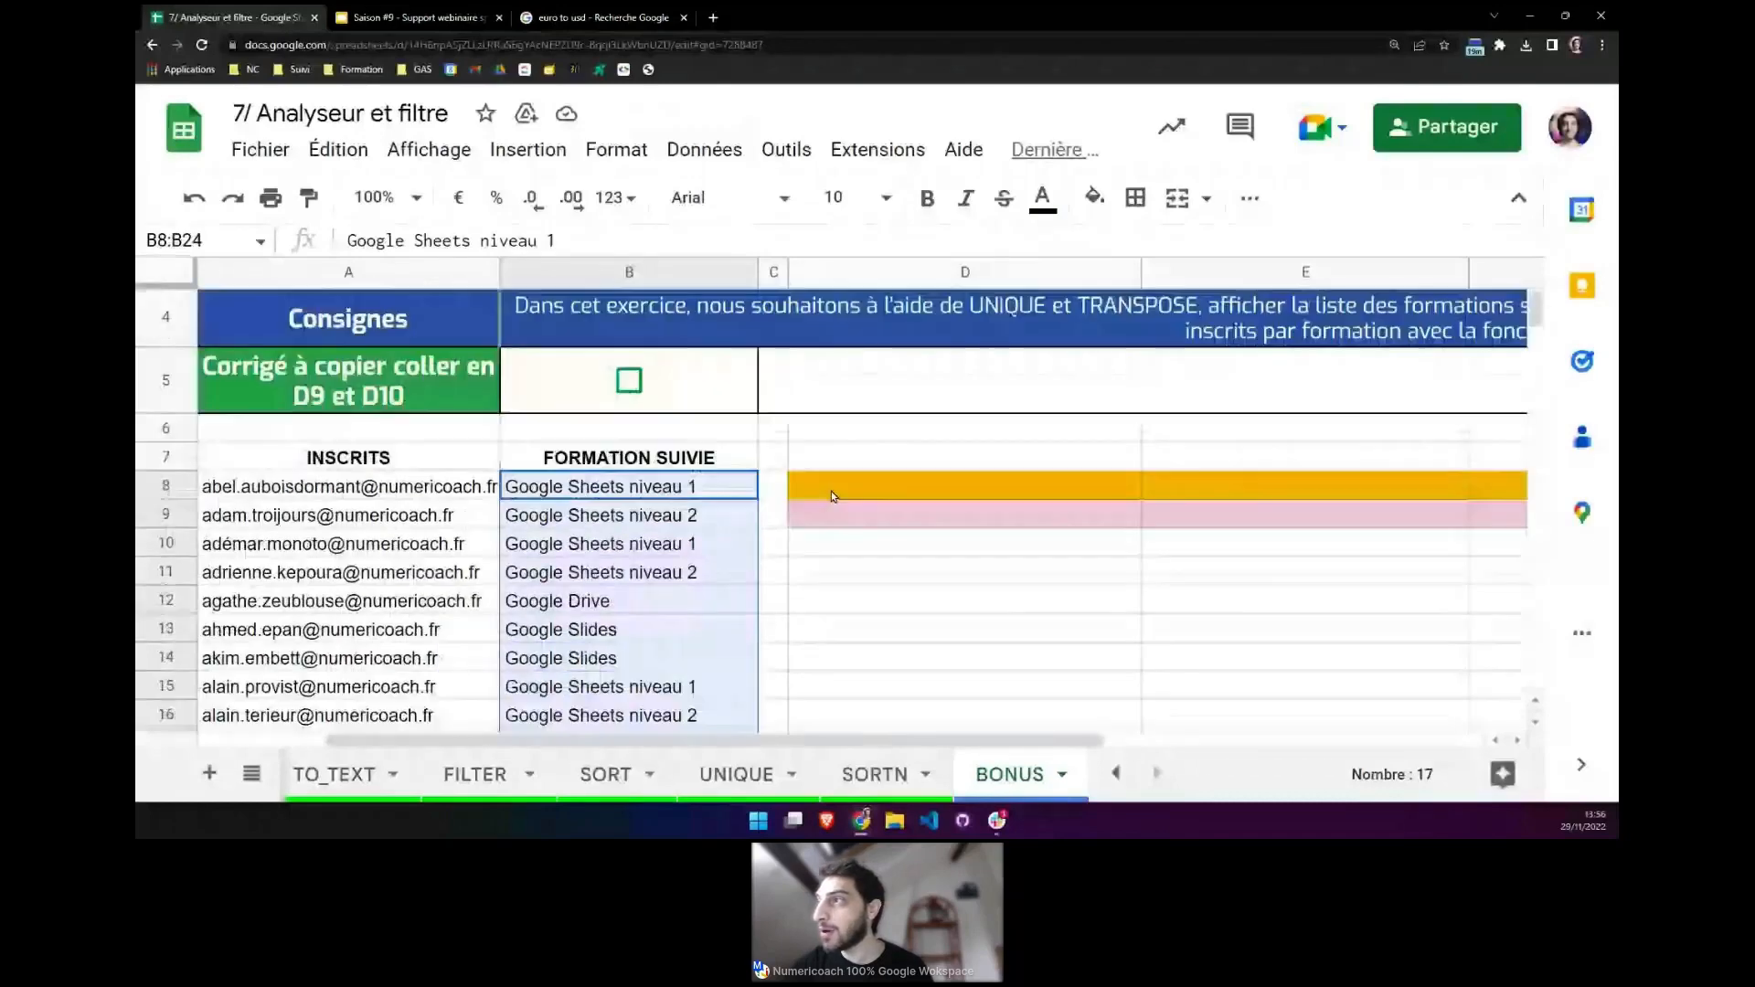
left_click_drag(831, 491, 1560, 490)
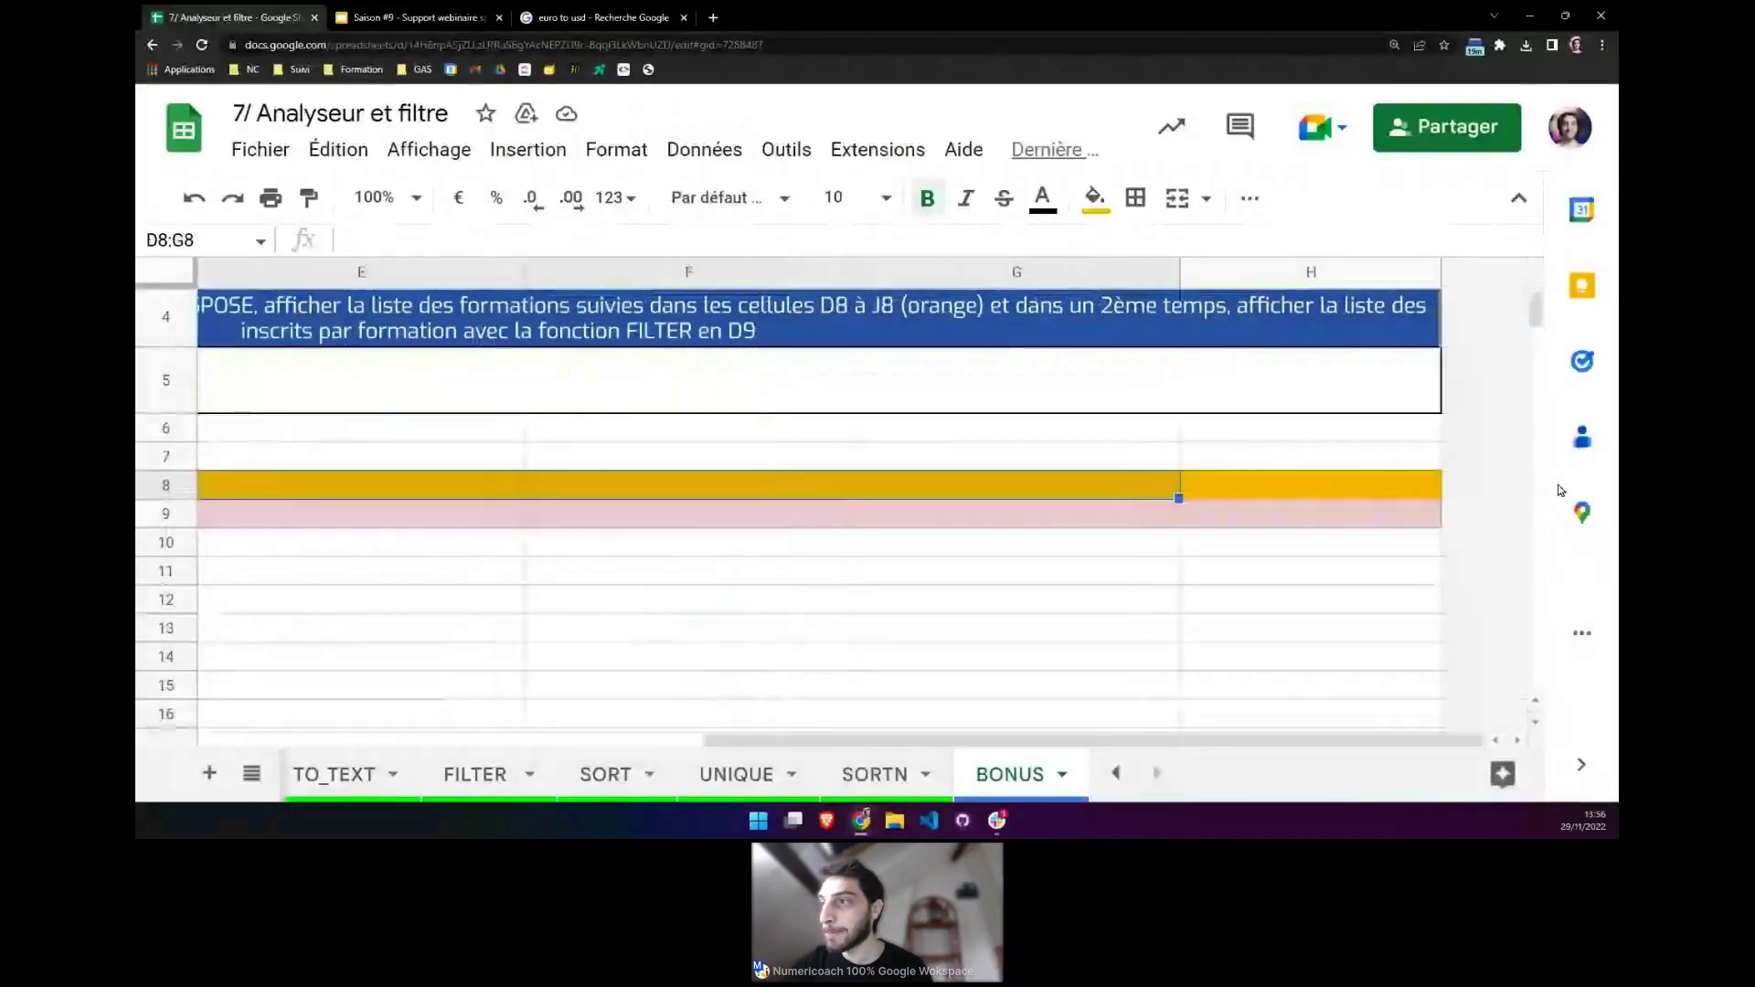
left_click(1311, 486)
left_click_drag(718, 738, 530, 715)
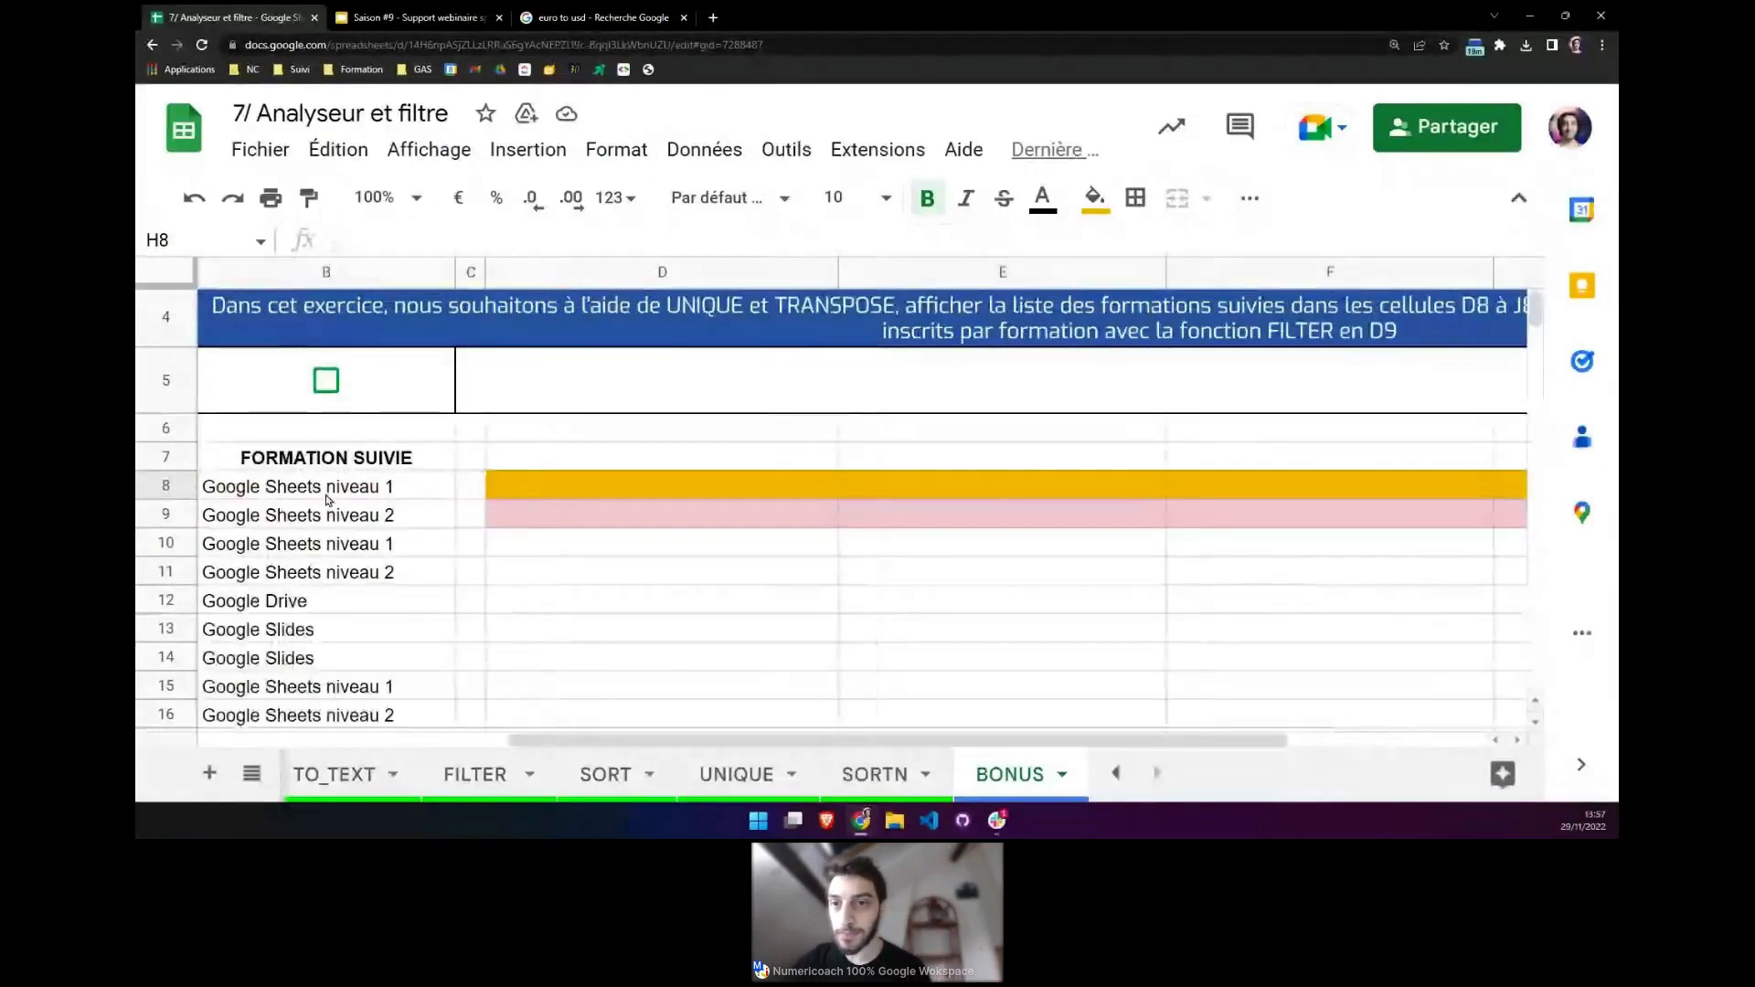
Enter =UNIQUE(B8:B24) in D8 to list each followed course once.
left_click(666, 492)
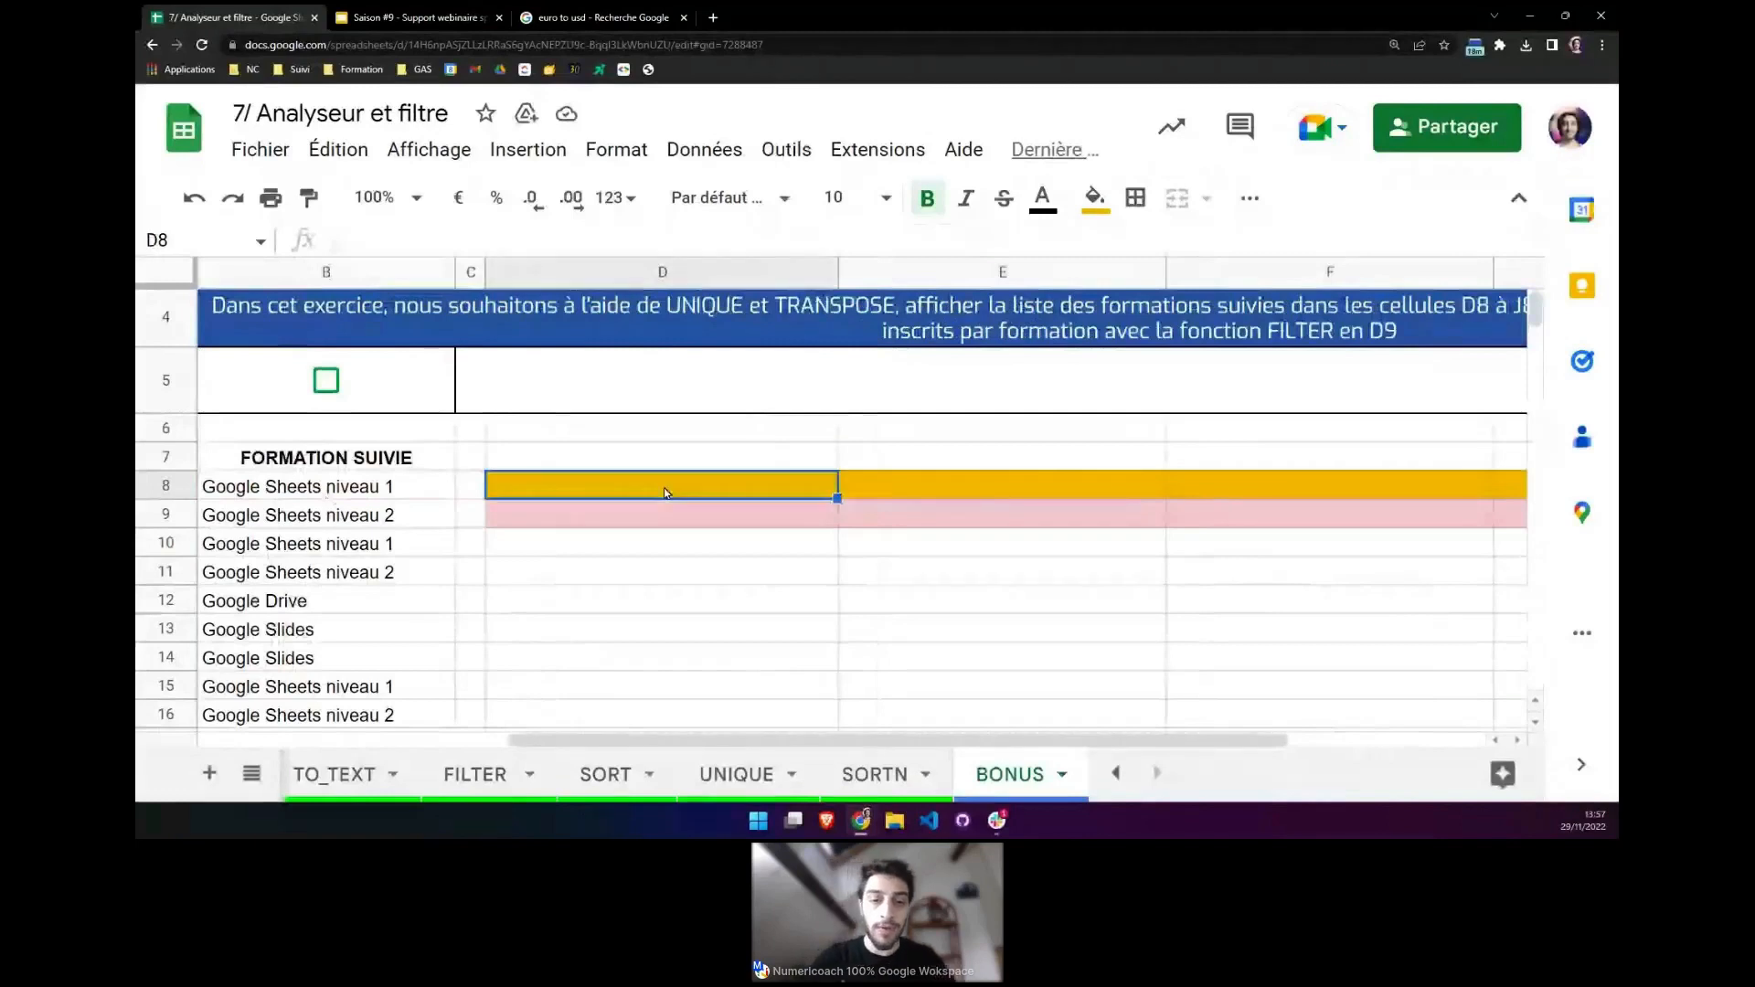
type("=")
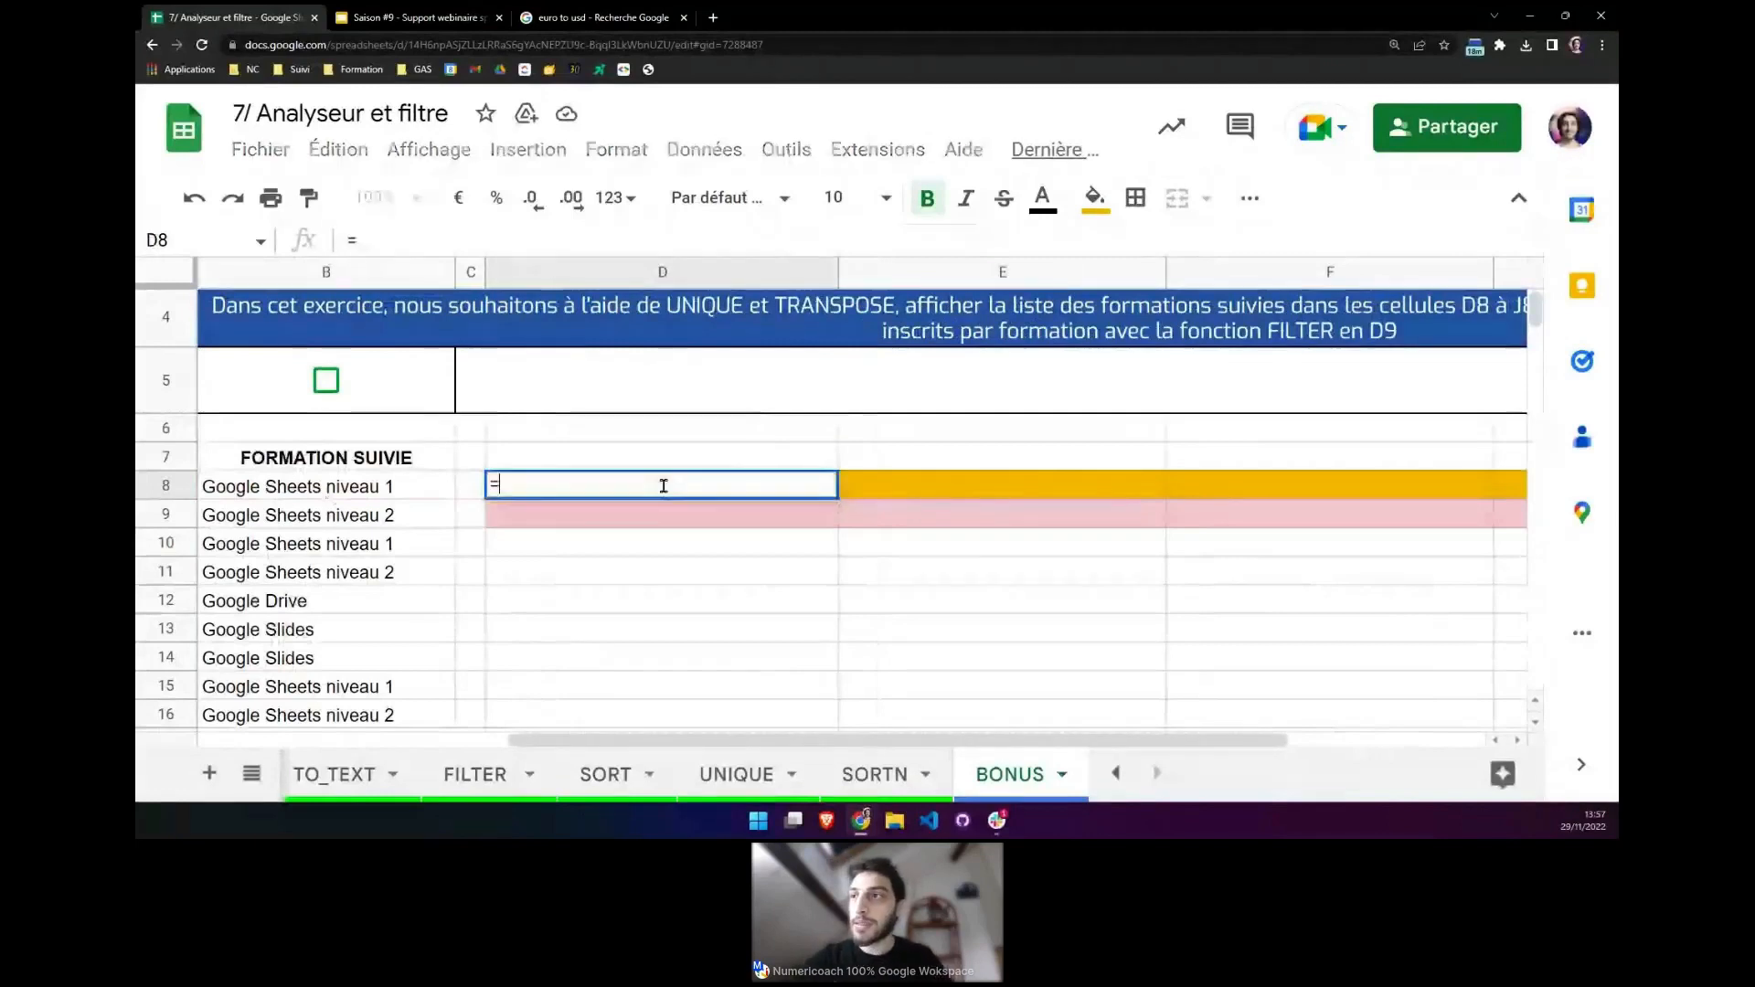
type("UNIQUE(")
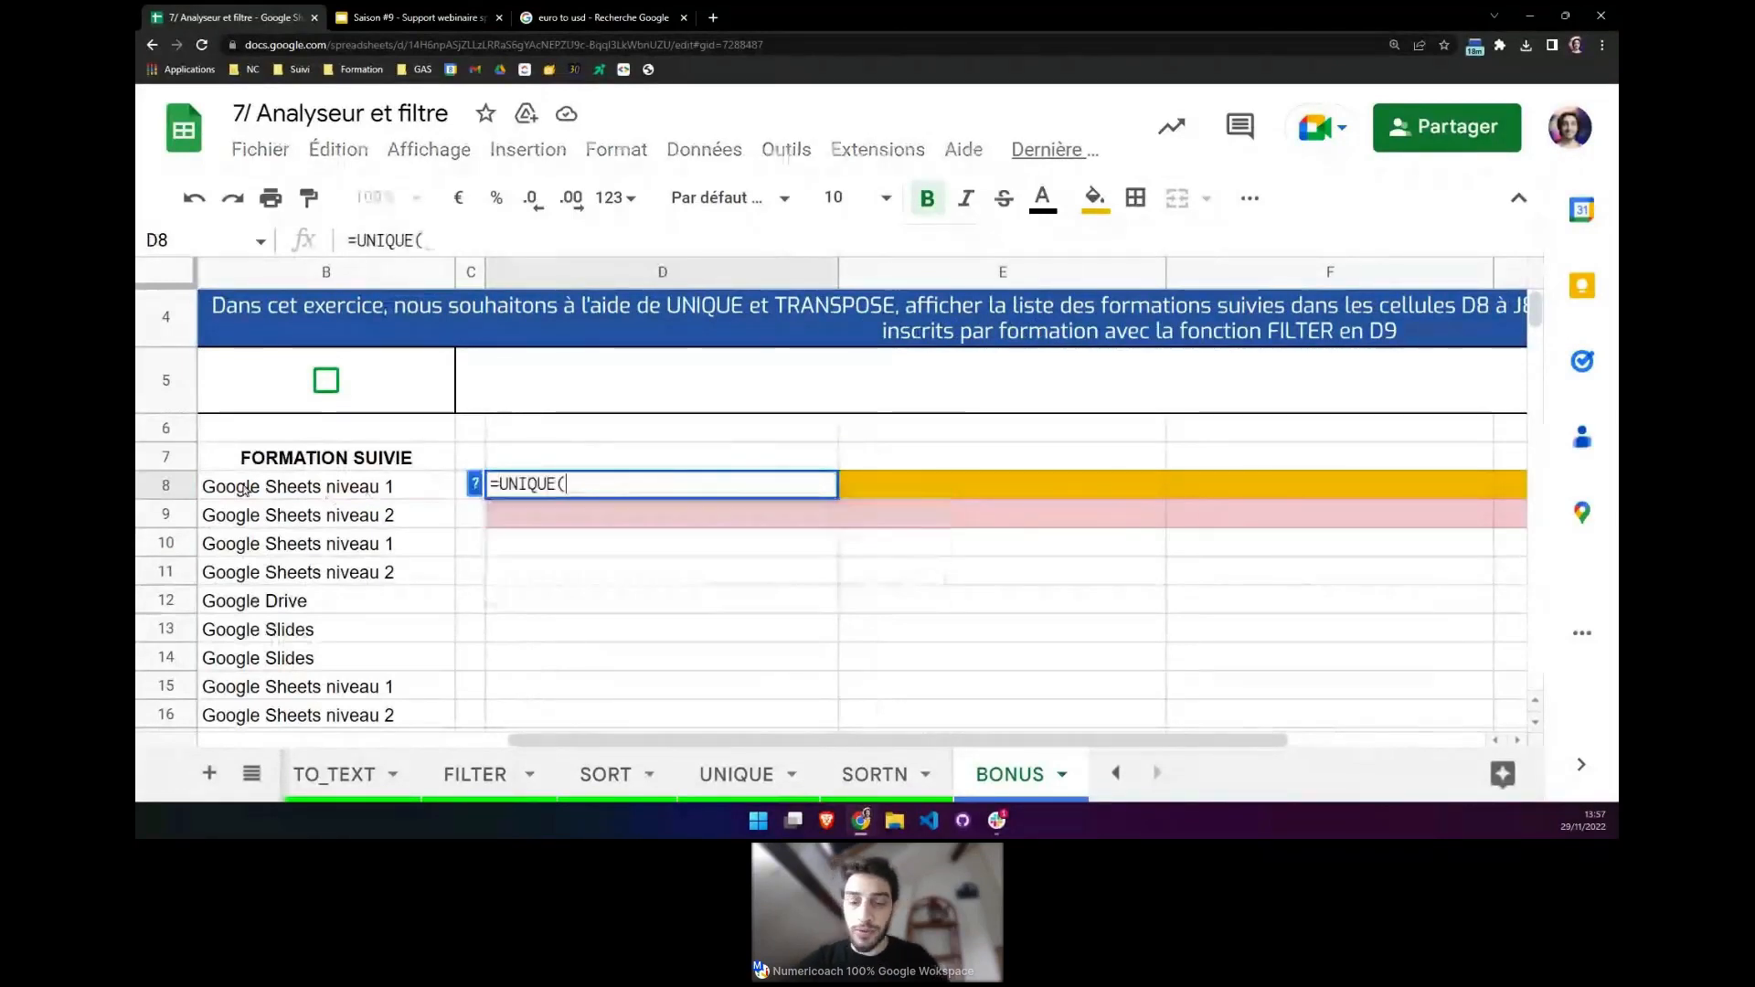
left_click_drag(245, 491, 283, 495)
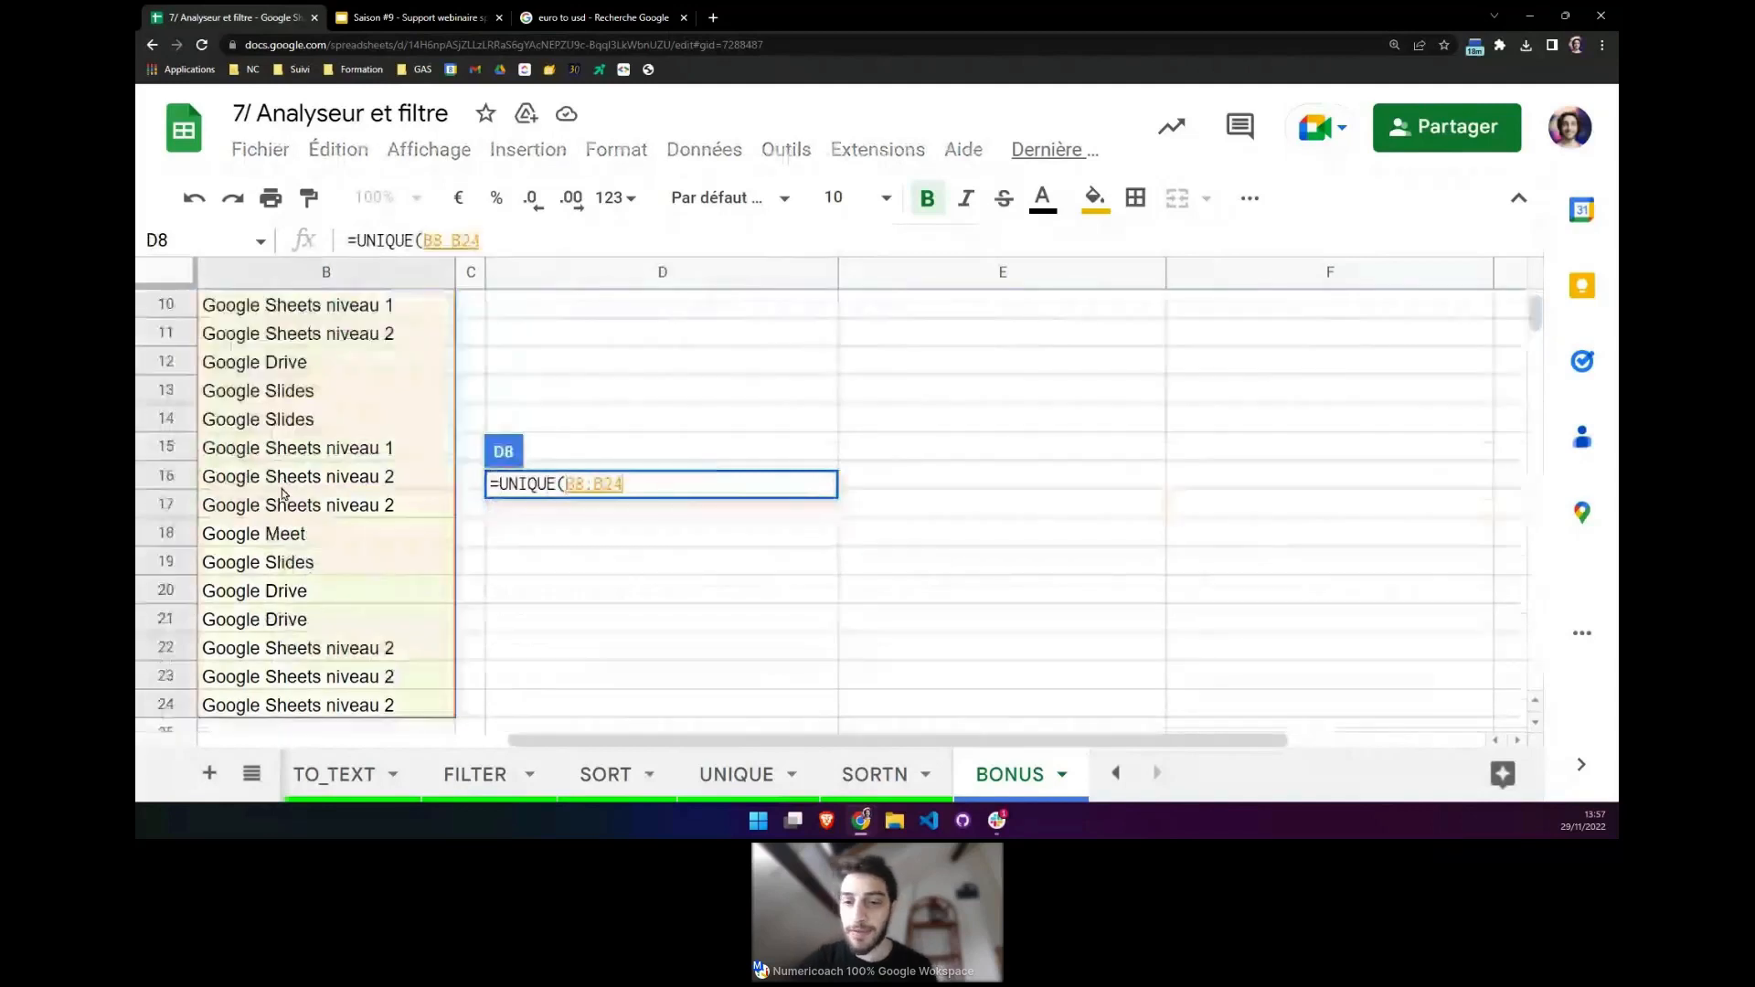
type(")")
key("Return")
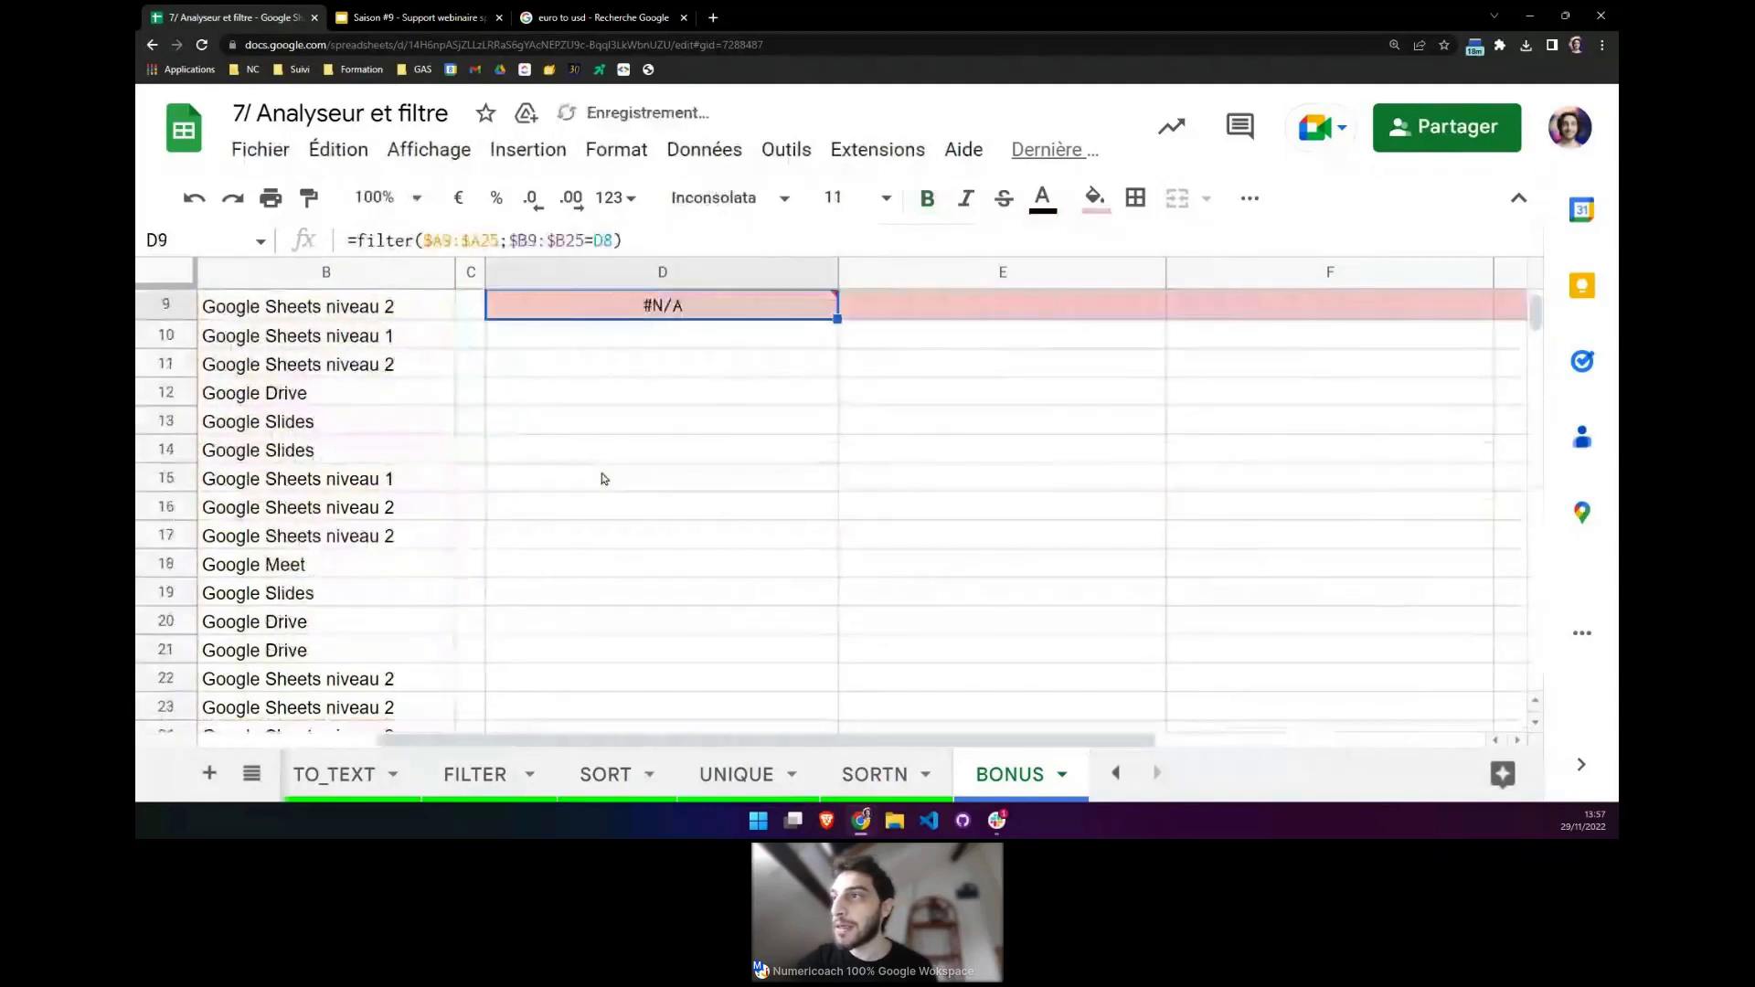
Check the errors in D8 and D9, and clear the leftover FILTER formula from D9 so the course list can expand.
key("Up")
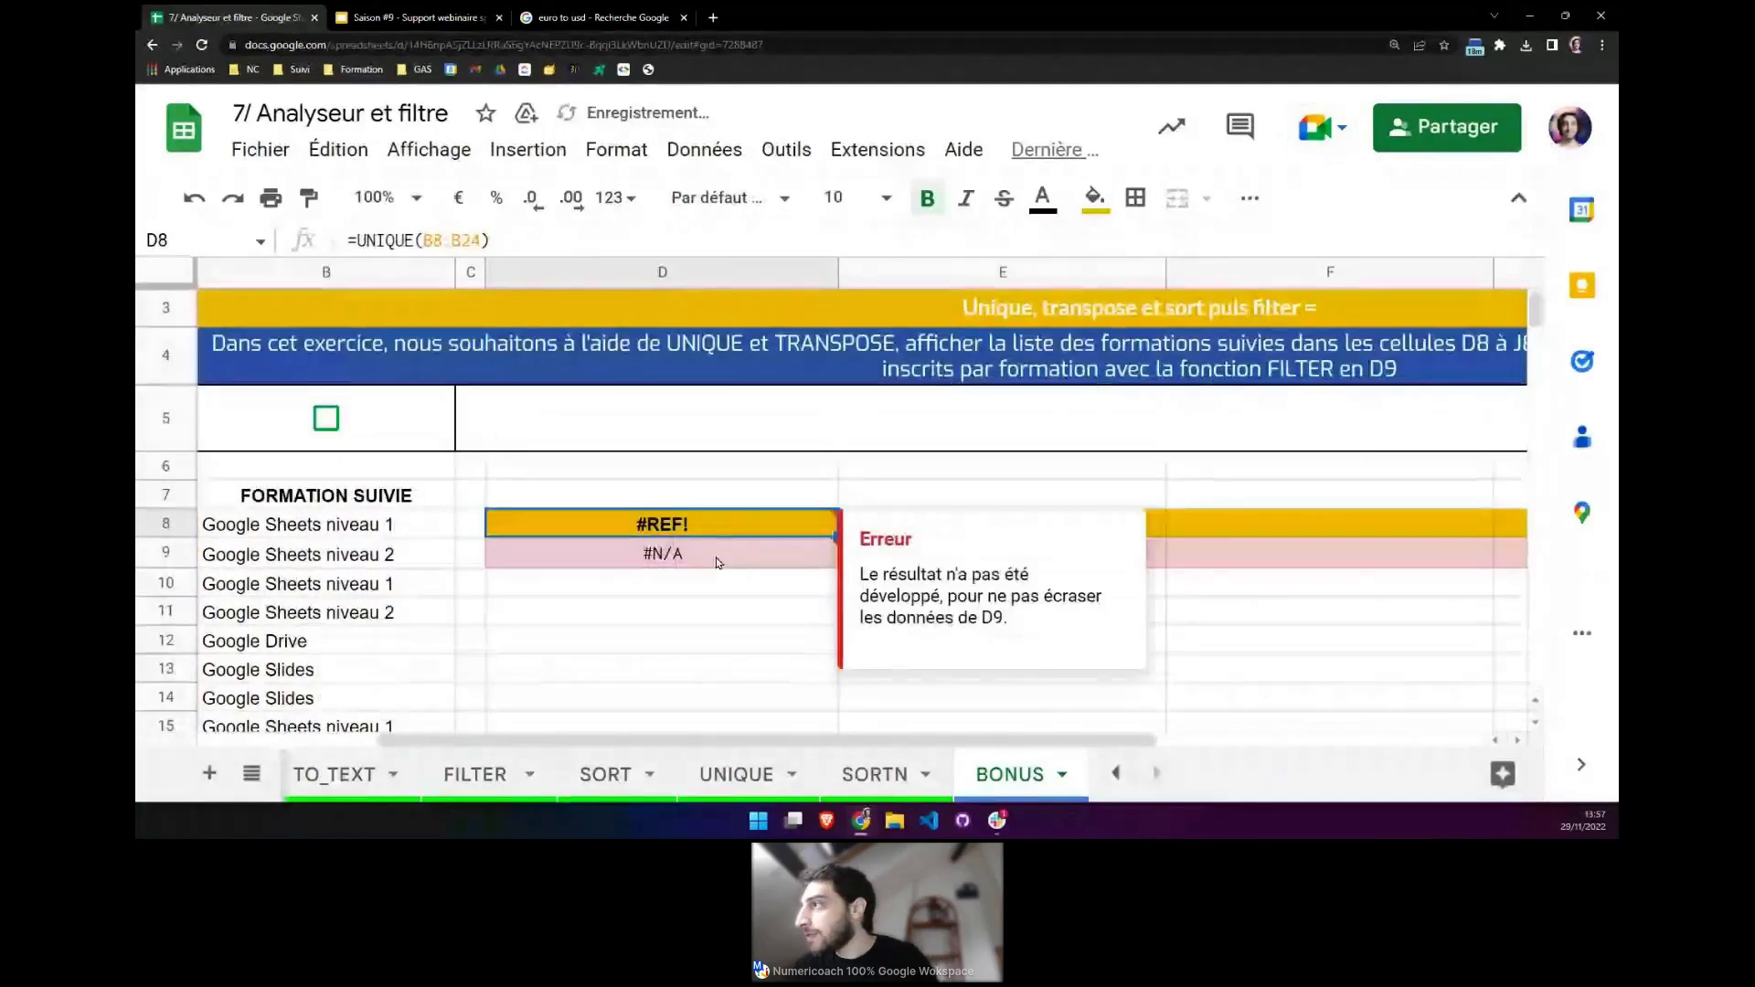
left_click(718, 563)
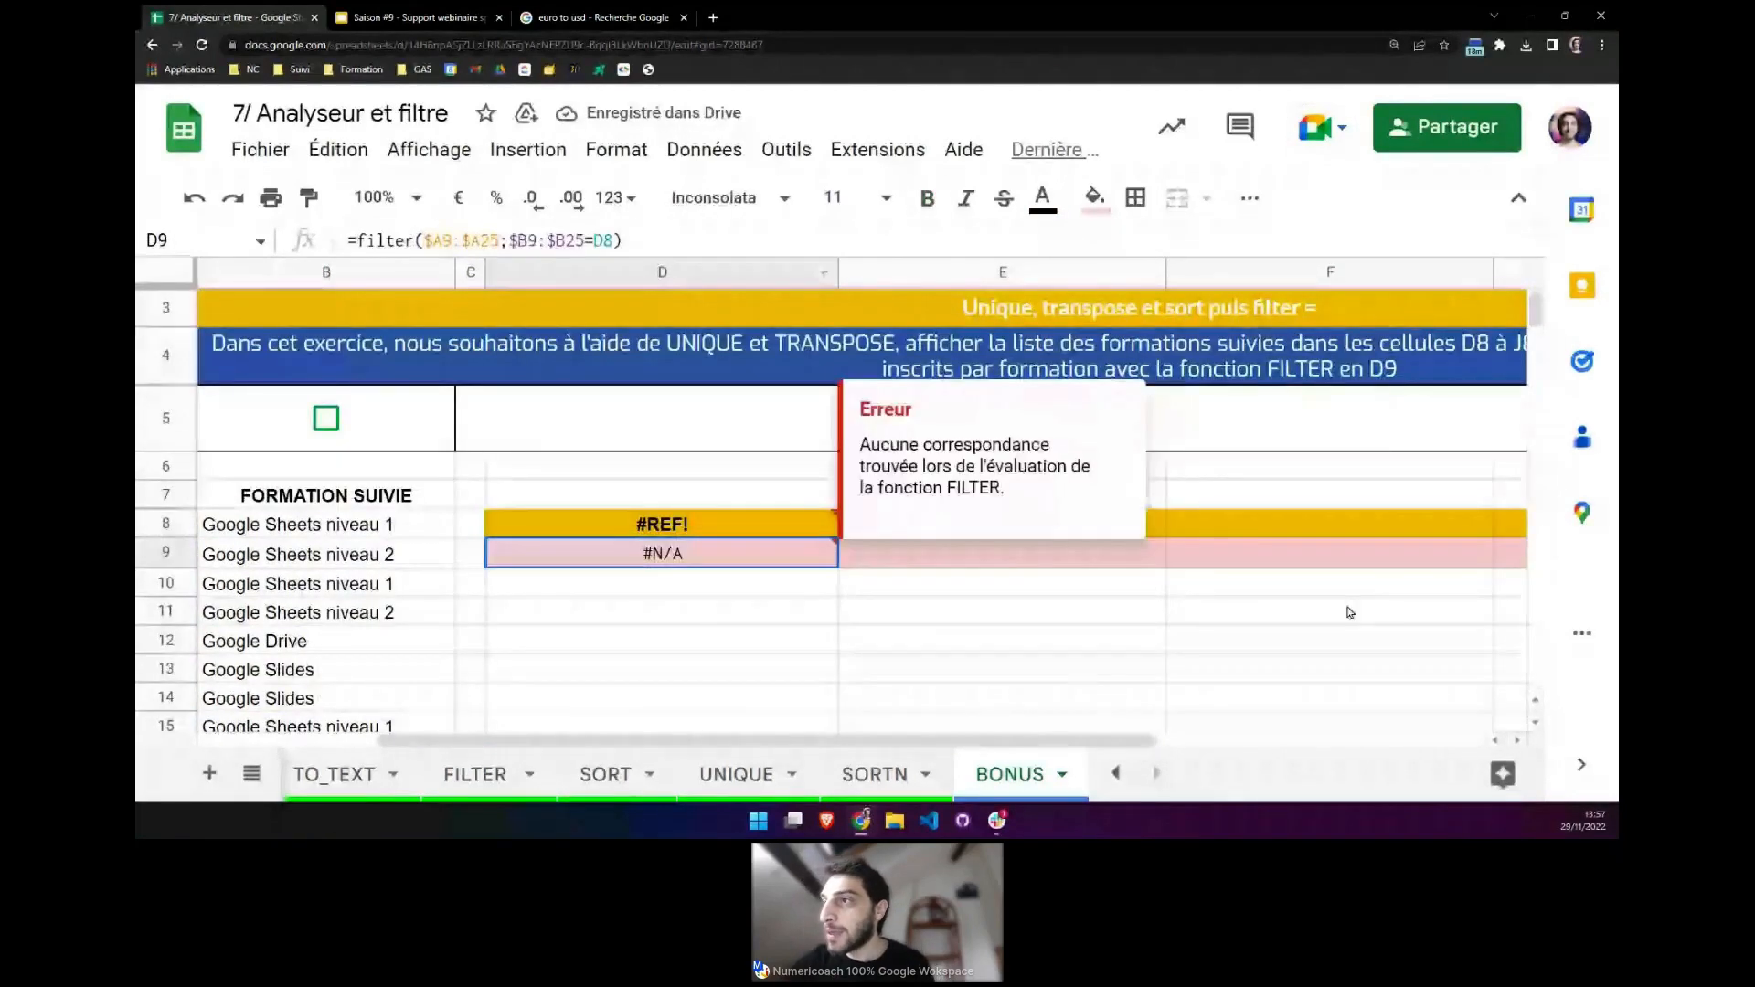
key("ctrl+z")
left_click_drag(914, 741, 704, 741)
left_click(827, 530)
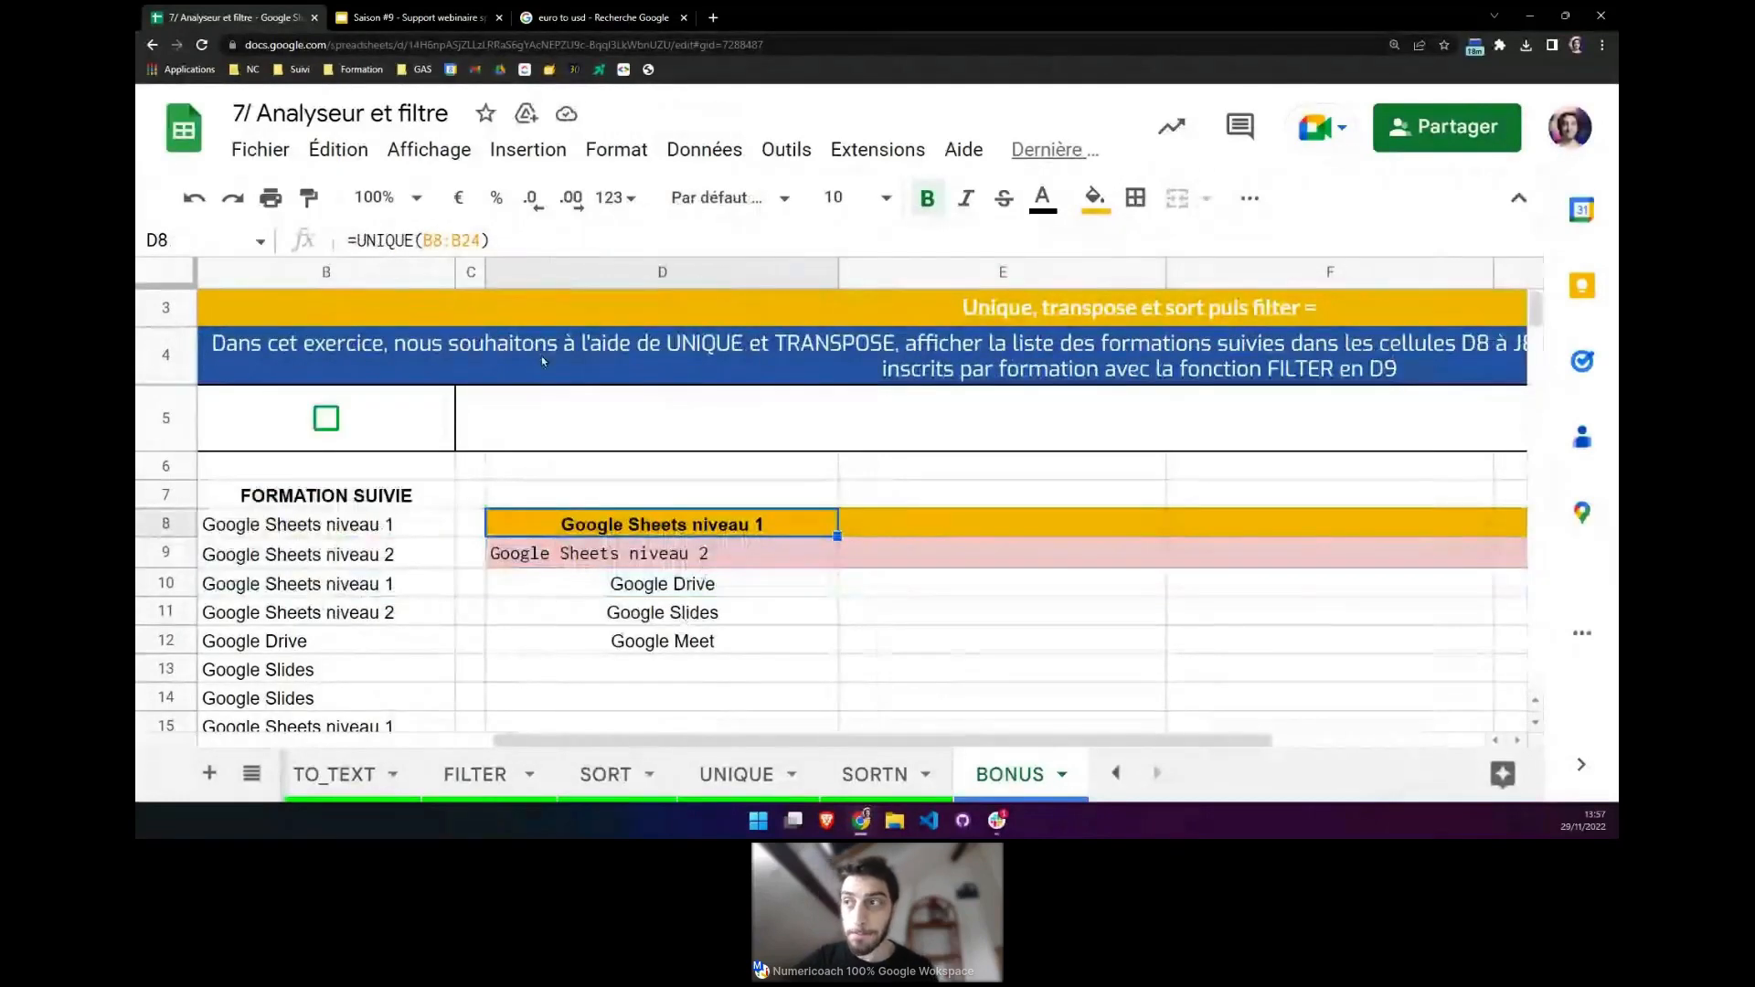
Wrap the D8 formula in TRANSPOSE so it reads =TRANSPOSE(UNIQUE(B8:B24)) and lays the courses out horizontally.
left_click(356, 234)
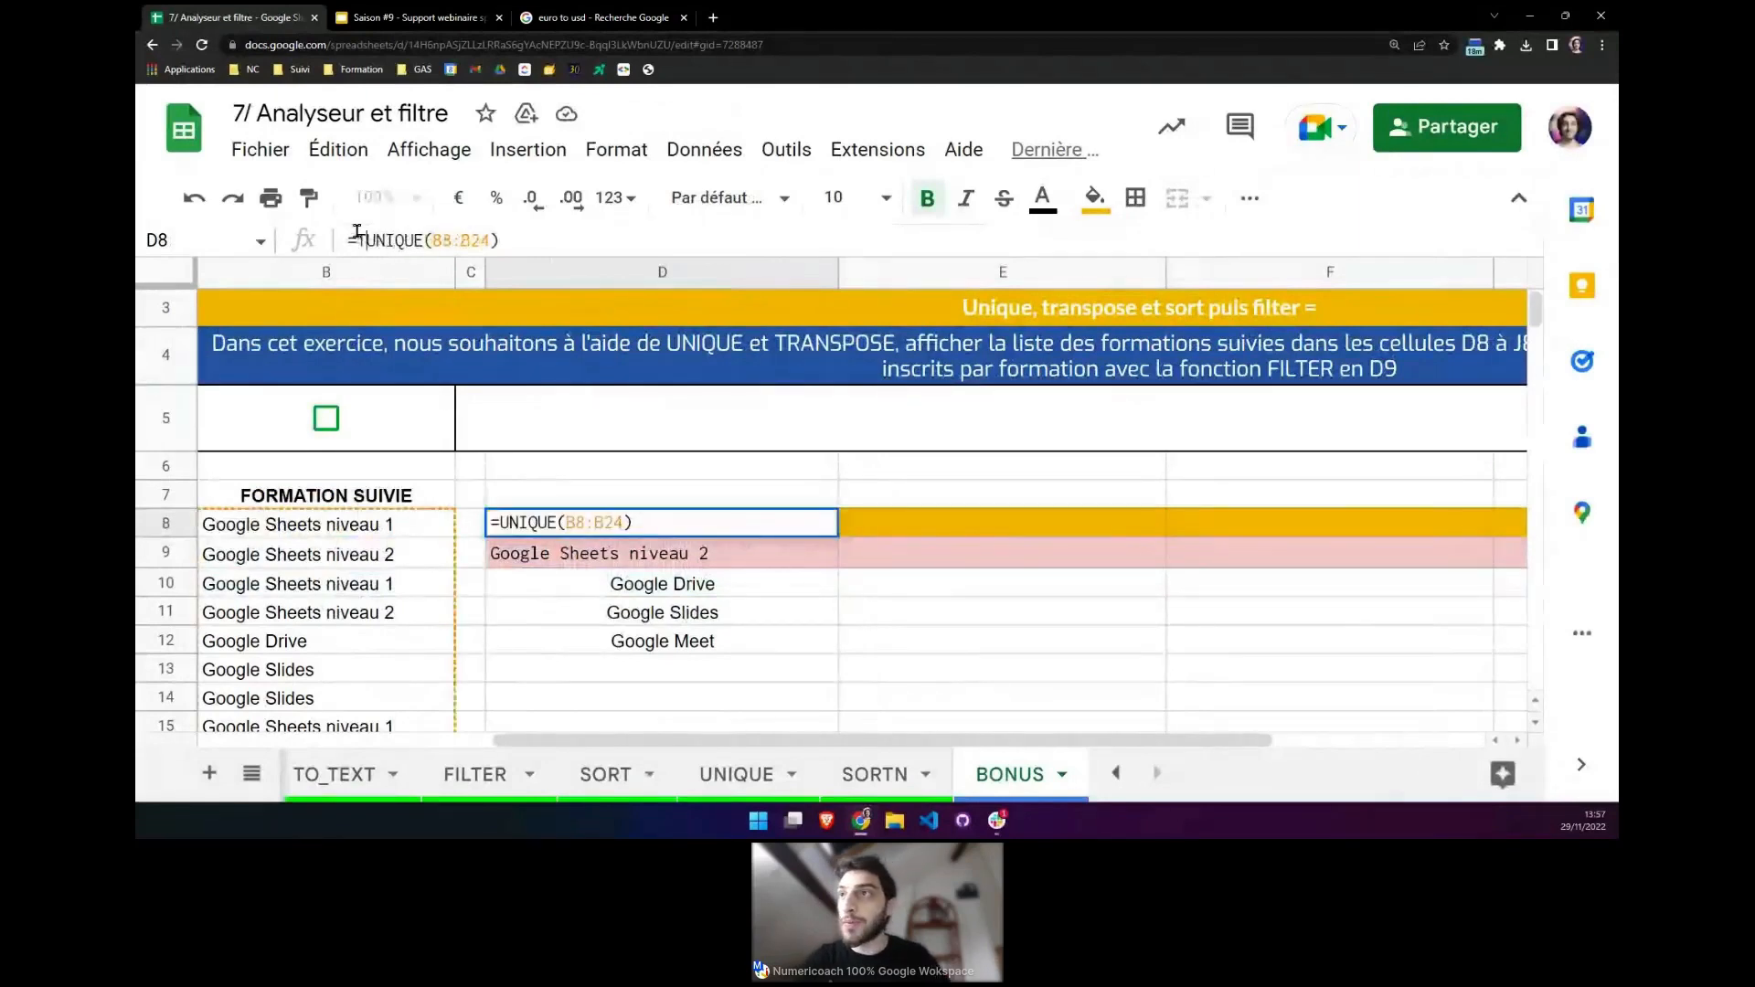
type("TRANS")
type("POSE")
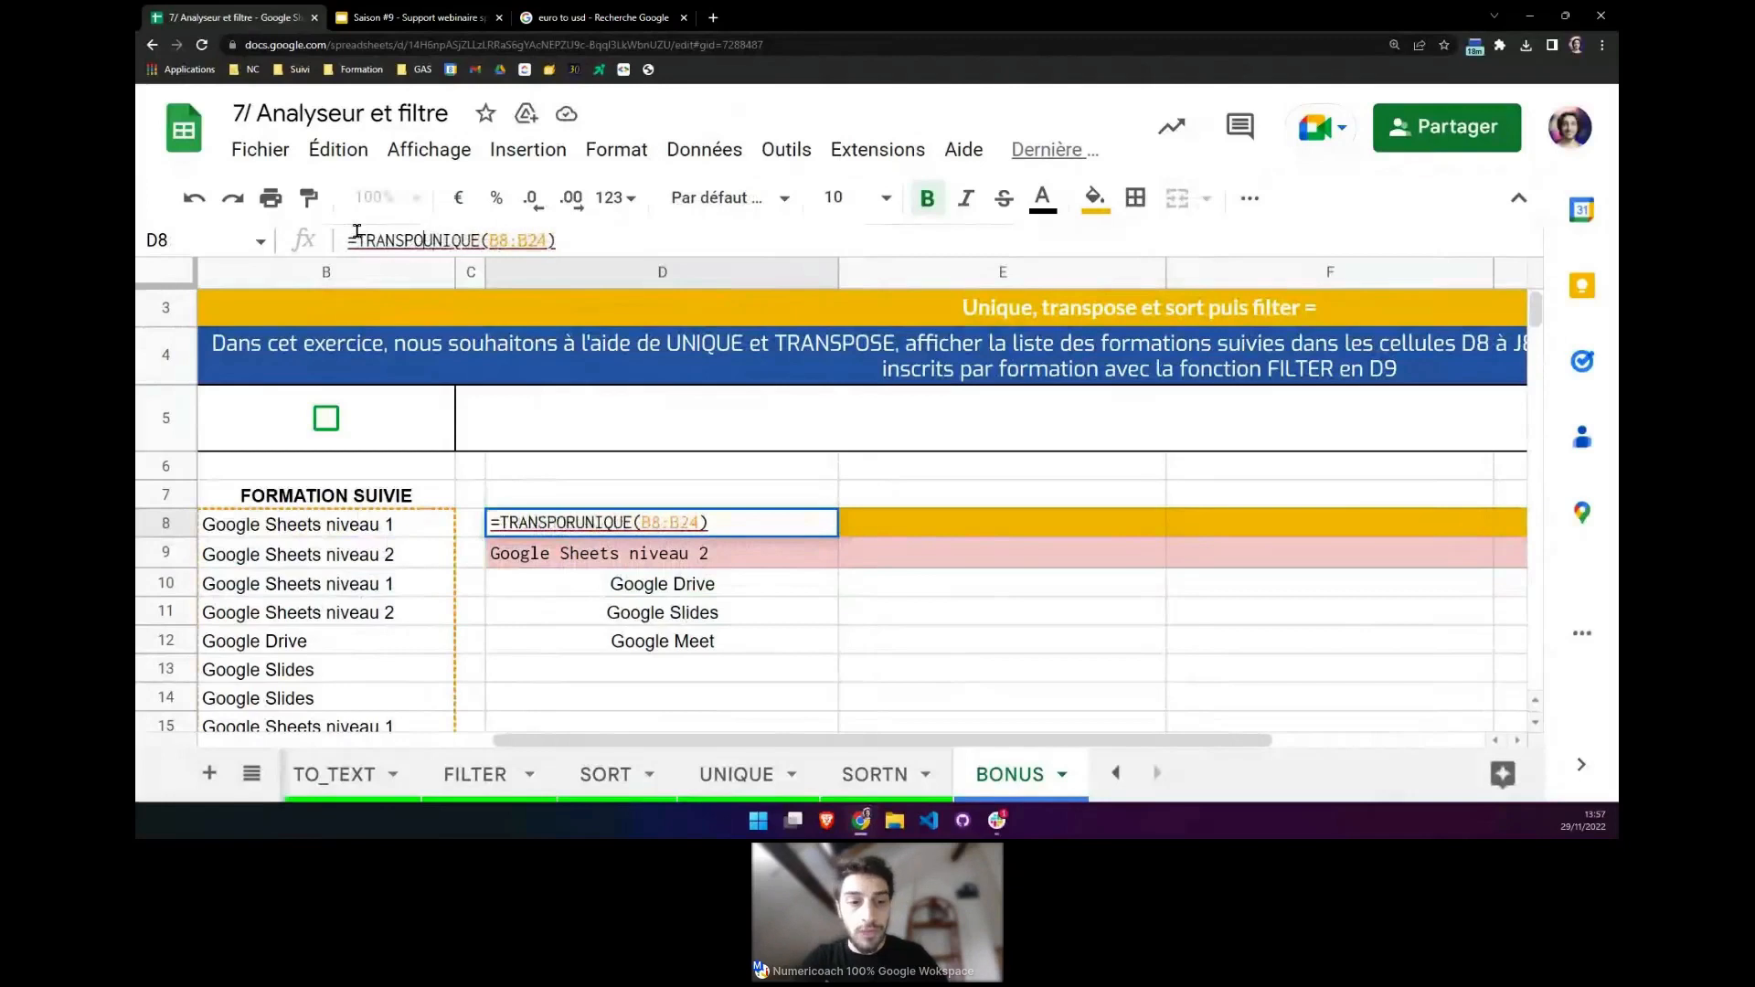
type("(")
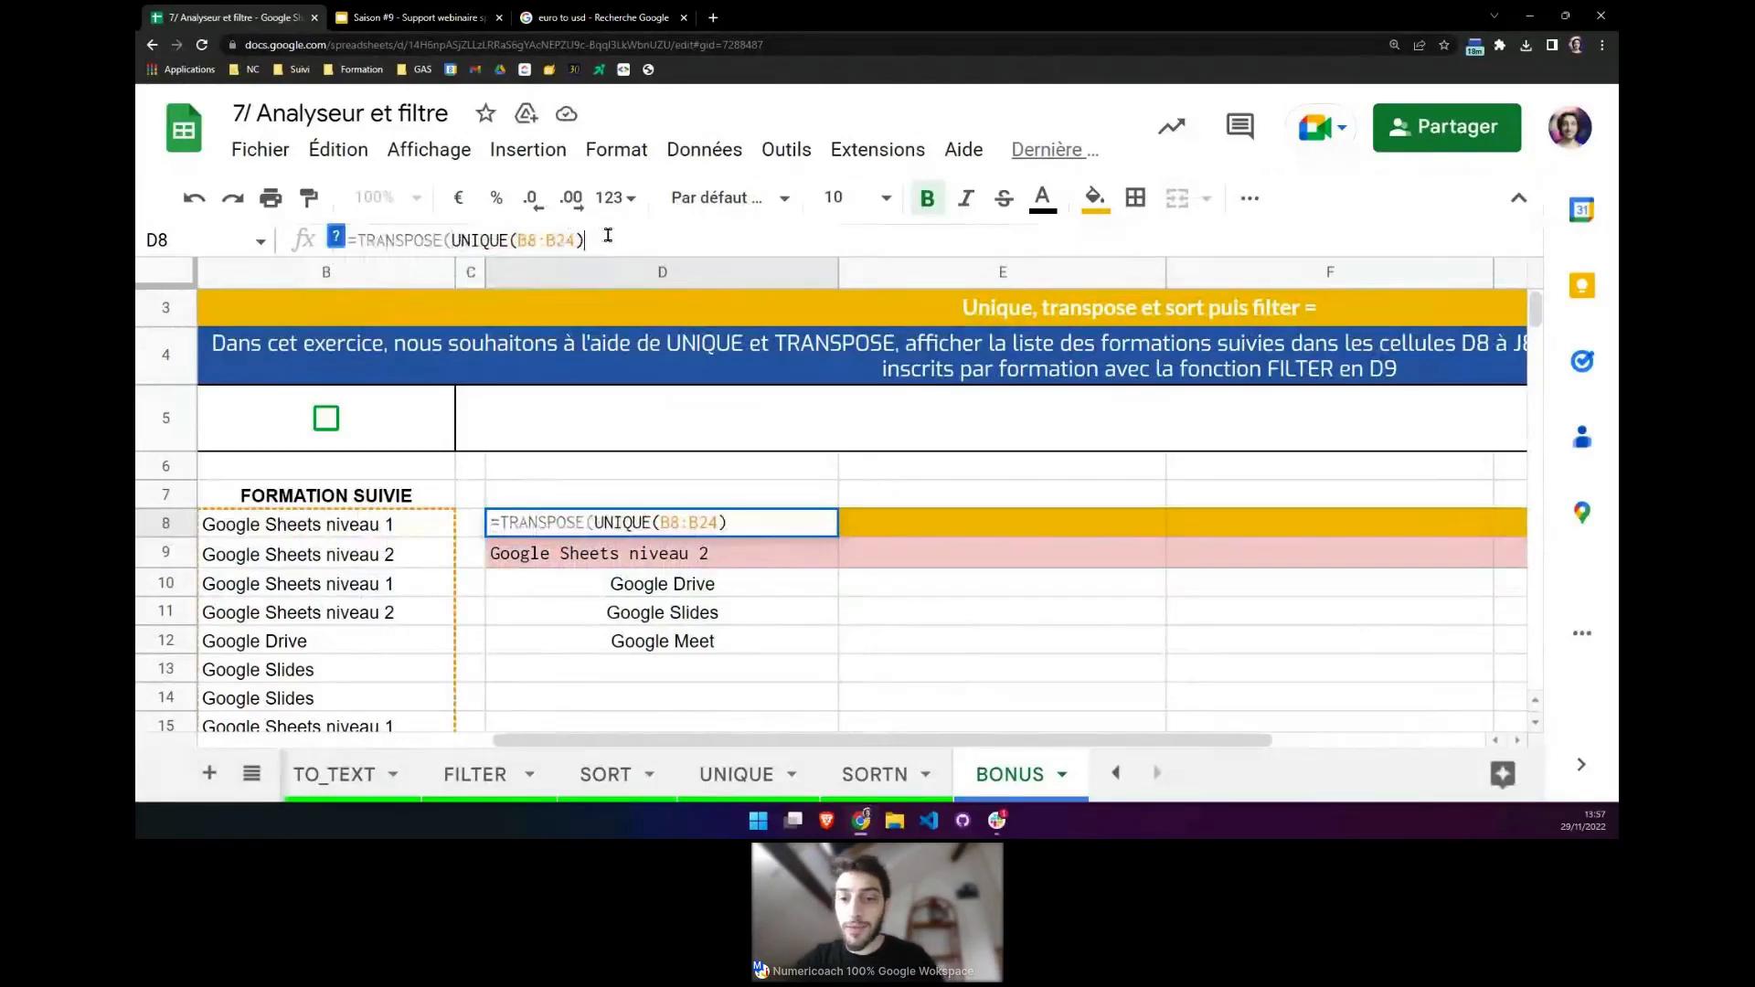
left_click(608, 235)
type(")")
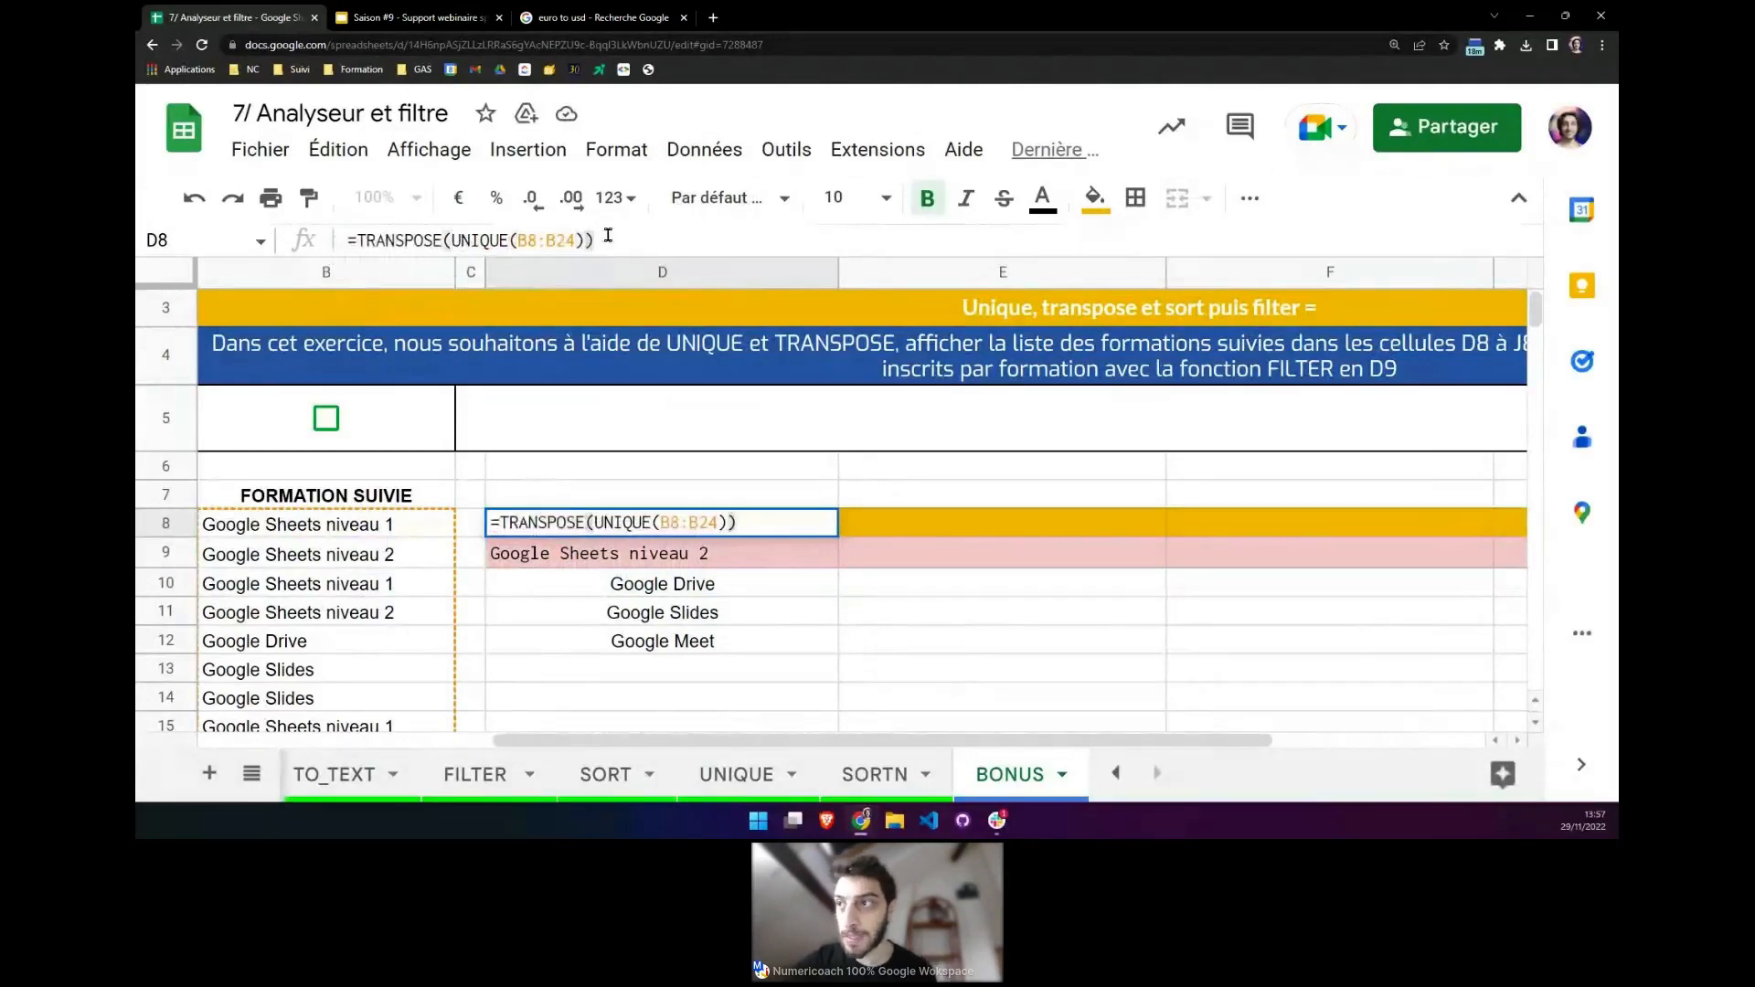
key("Return")
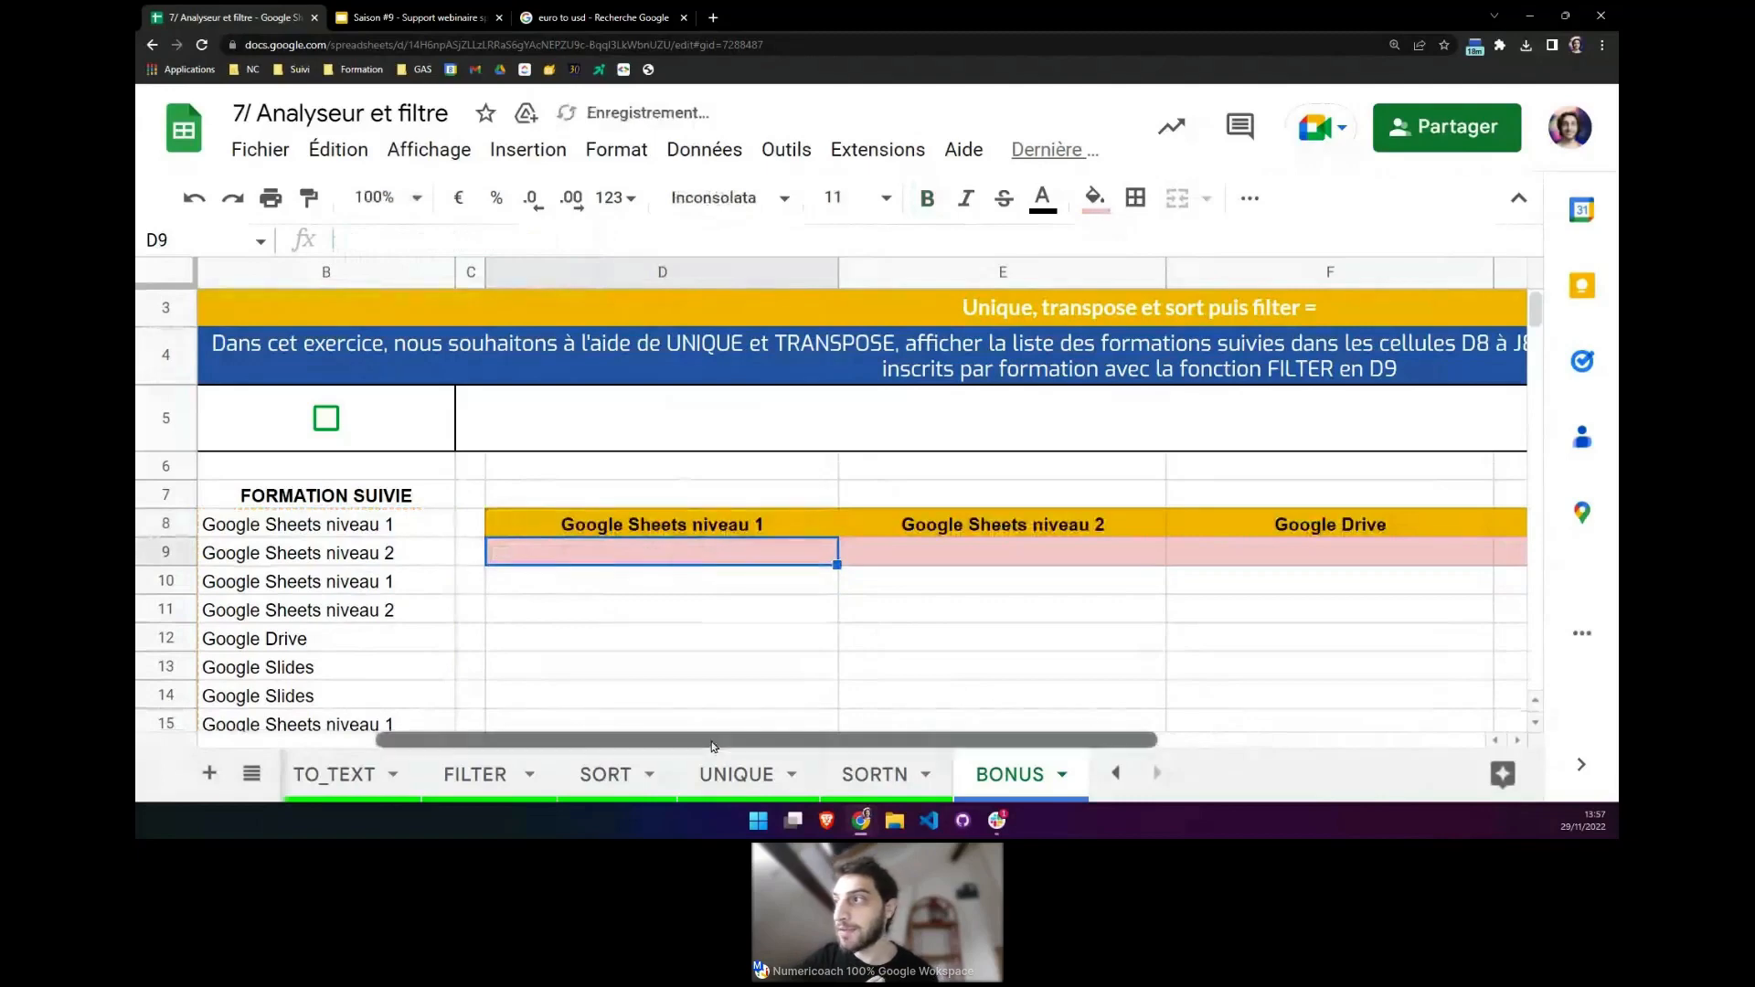
Start a FILTER formula in D9 with the registrants in A8:A24 as the range to filter.
left_click_drag(745, 740, 816, 721)
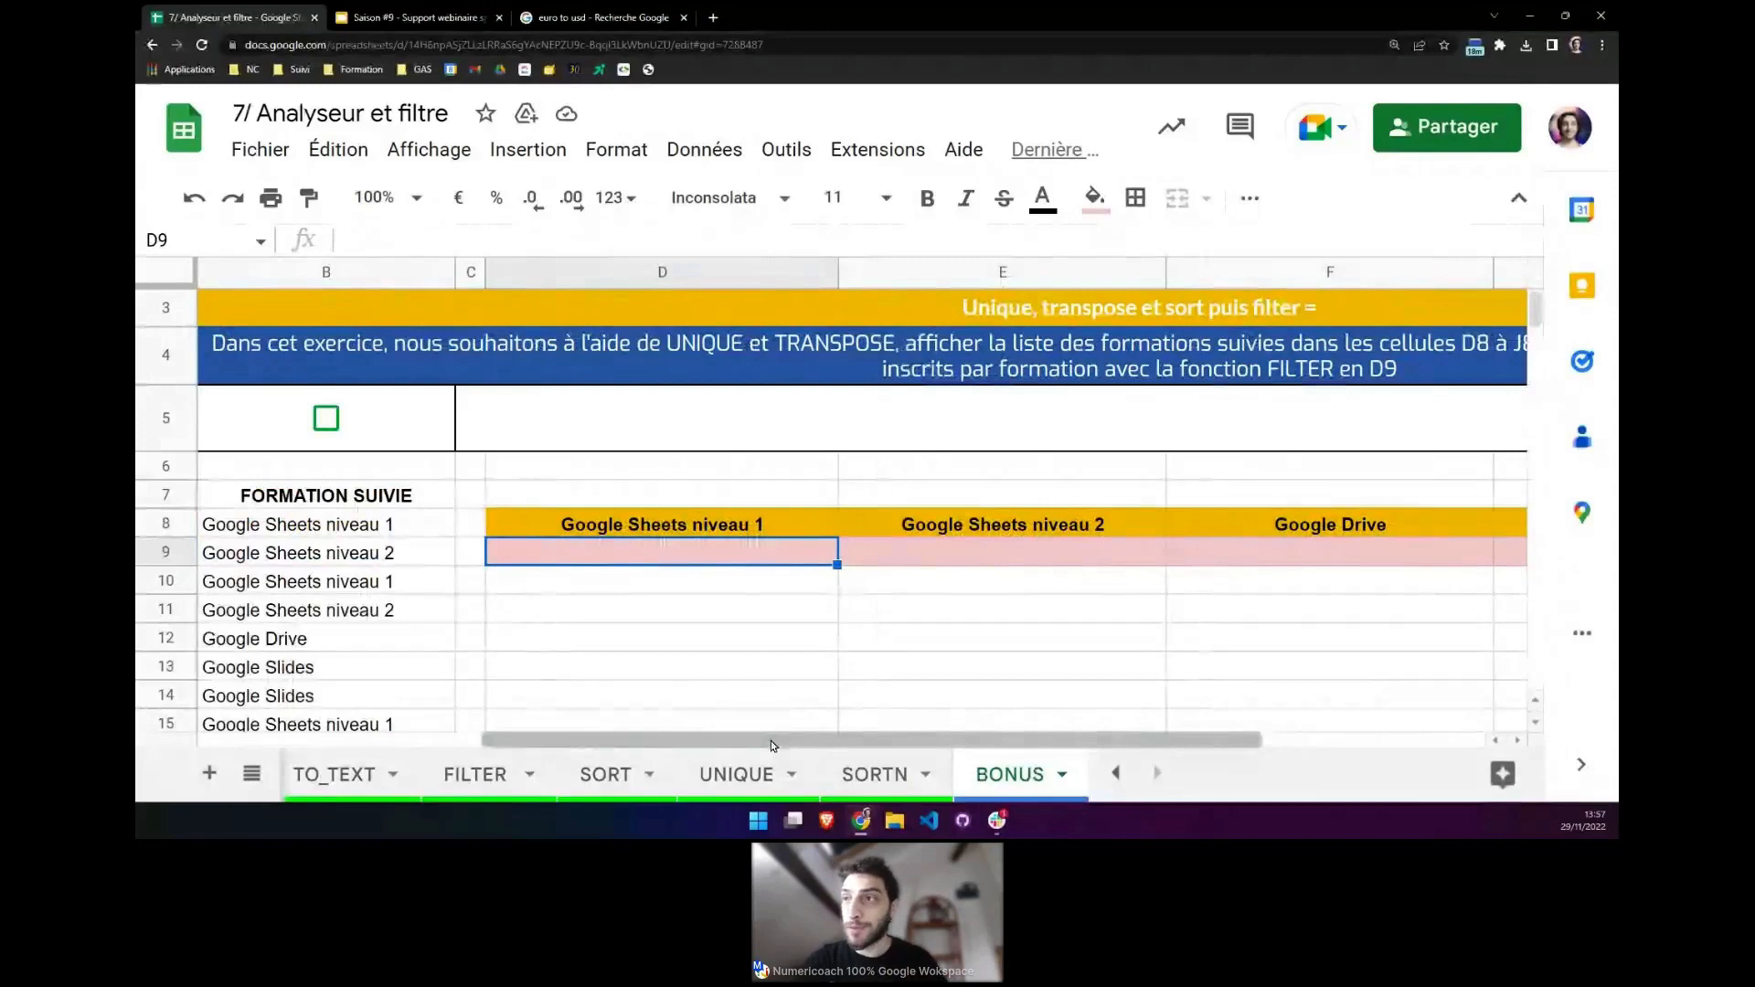
type("=")
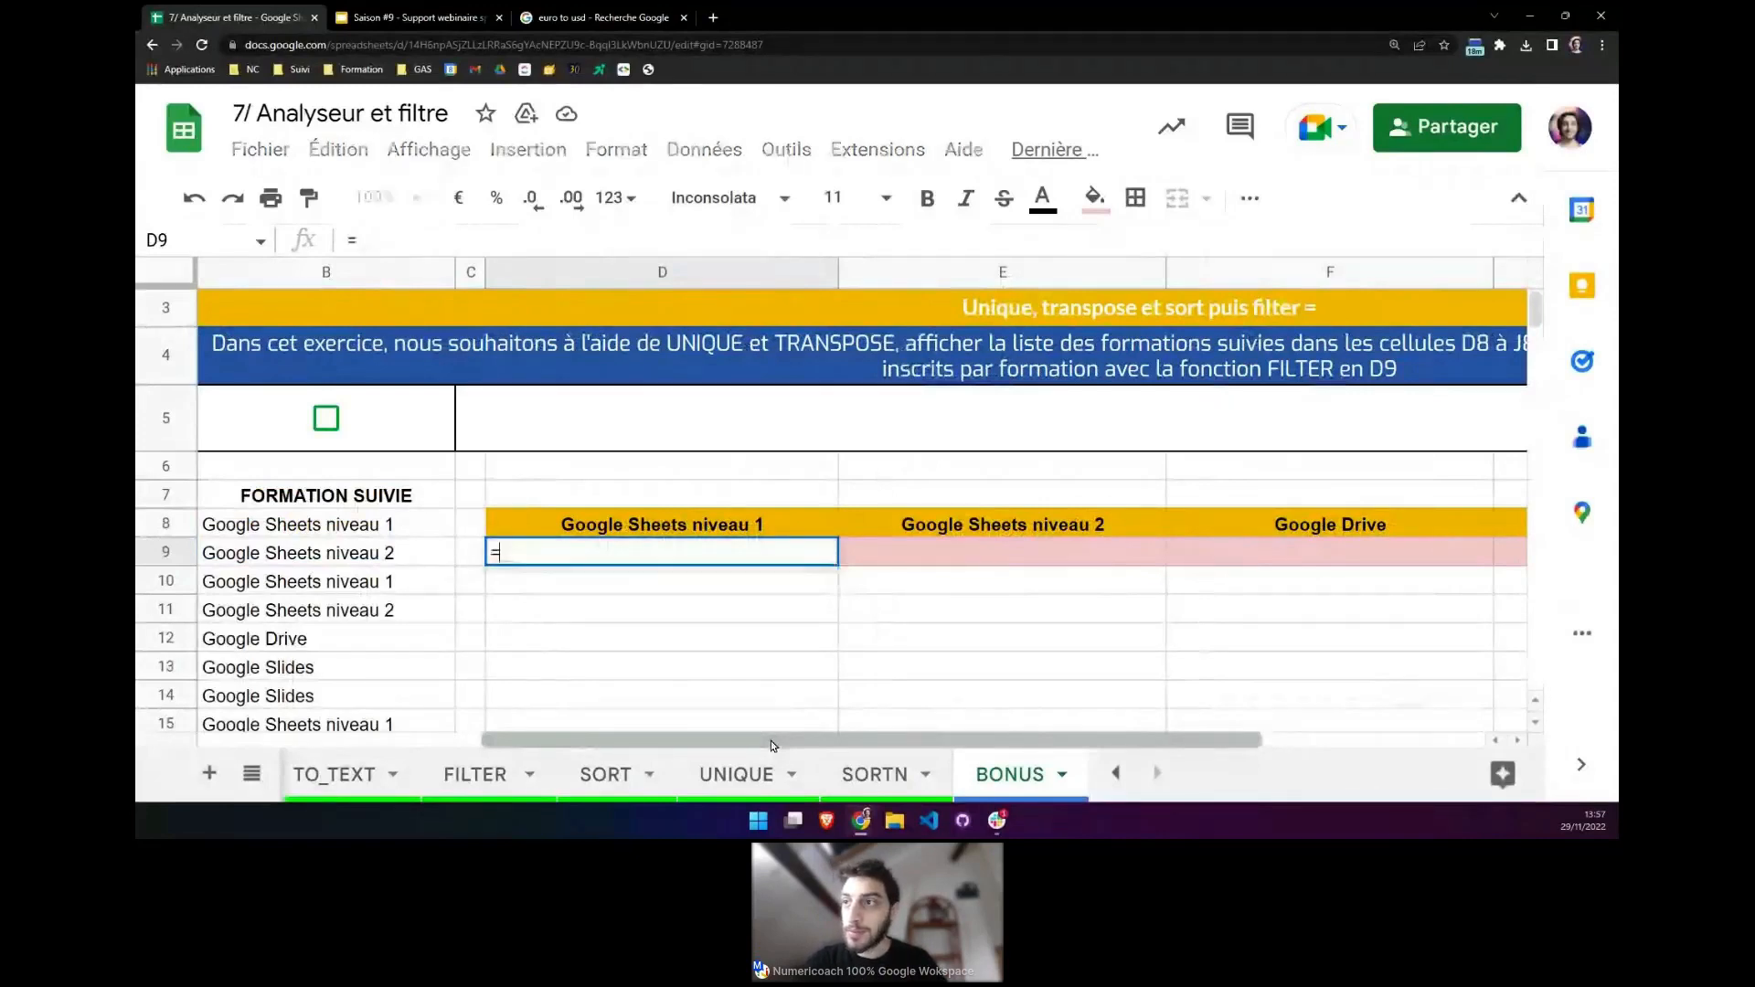
type("FILTER(")
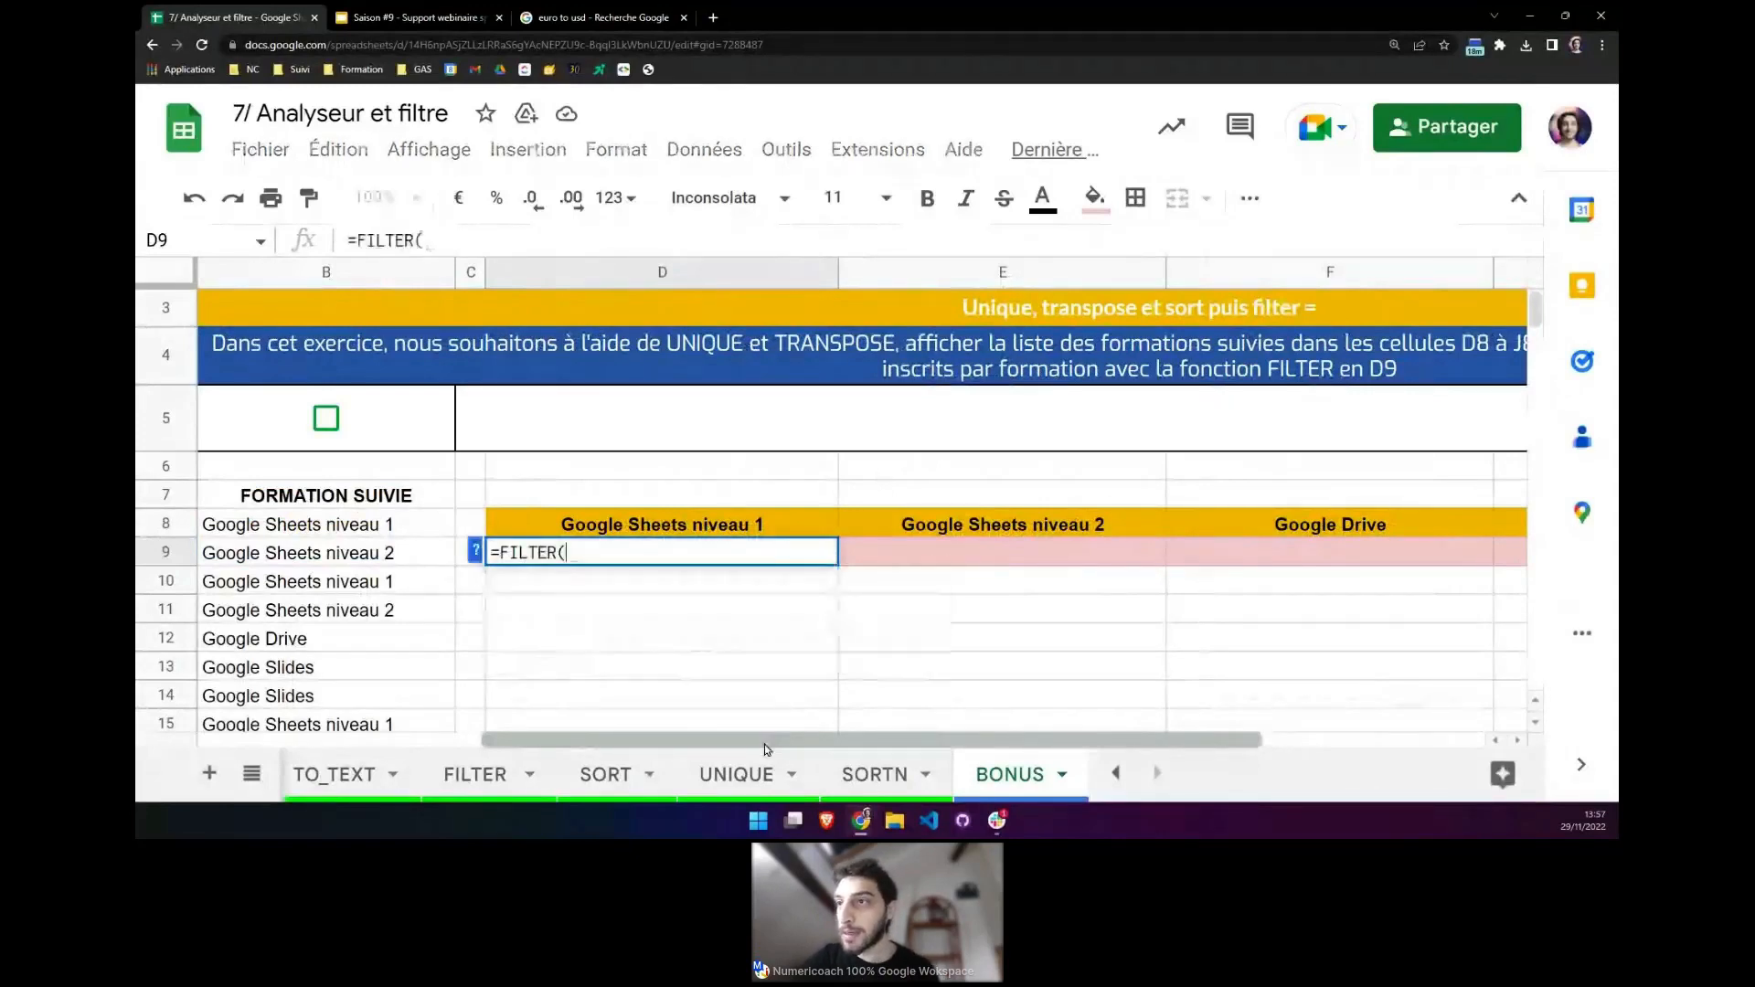
scroll(746, 755, "left", 3)
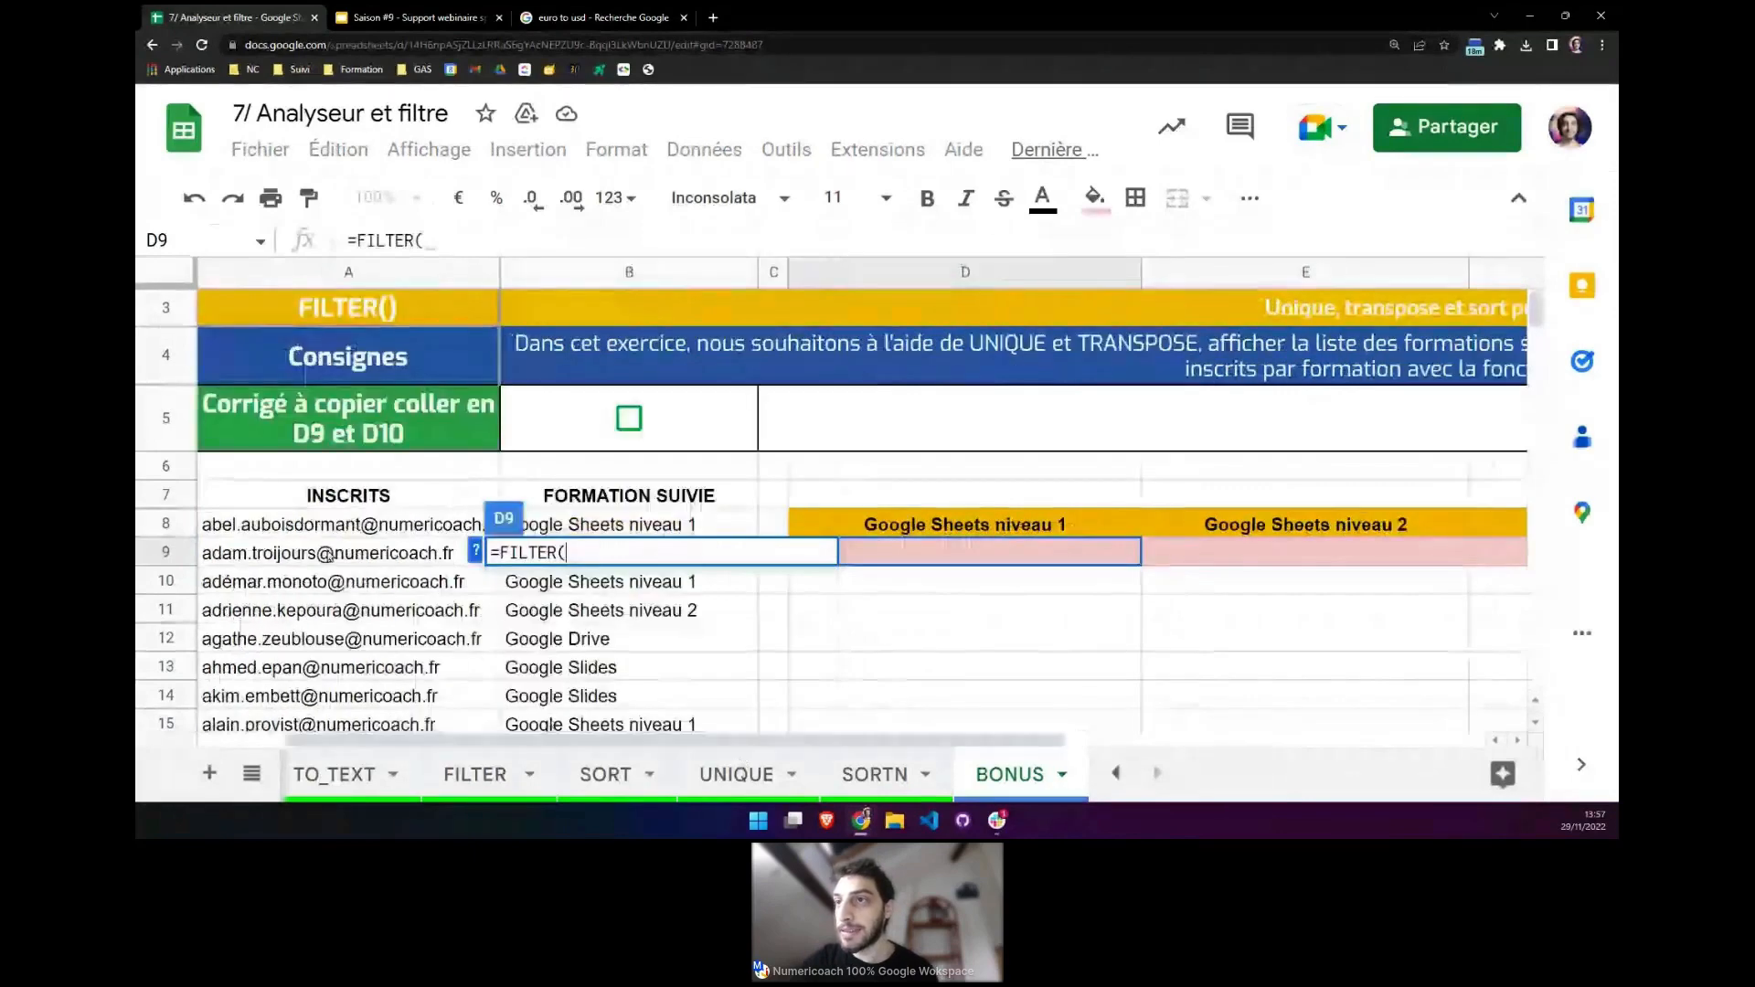
left_click(318, 552)
left_click_drag(318, 551, 429, 677)
scroll(429, 611, "down", 4)
scroll(1019, 601, "up", 3)
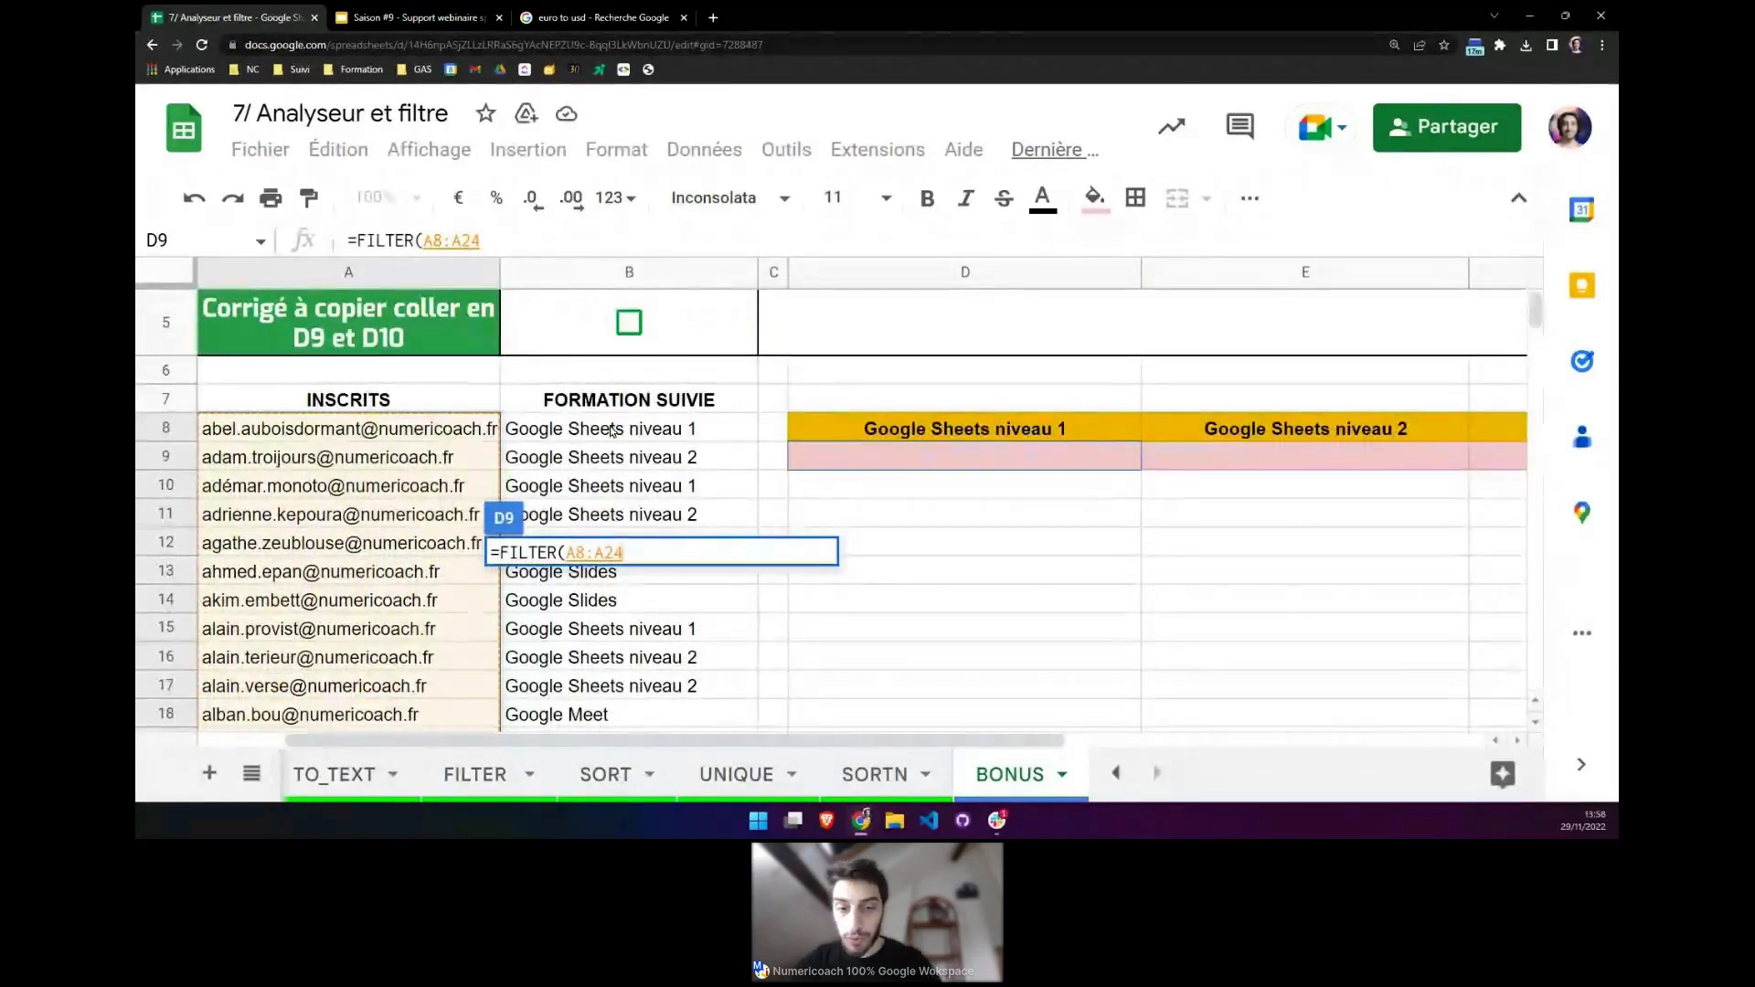
Complete the D9 FILTER formula with the condition B8:B24=D8 and check the registrants it returns for the first course.
type(";")
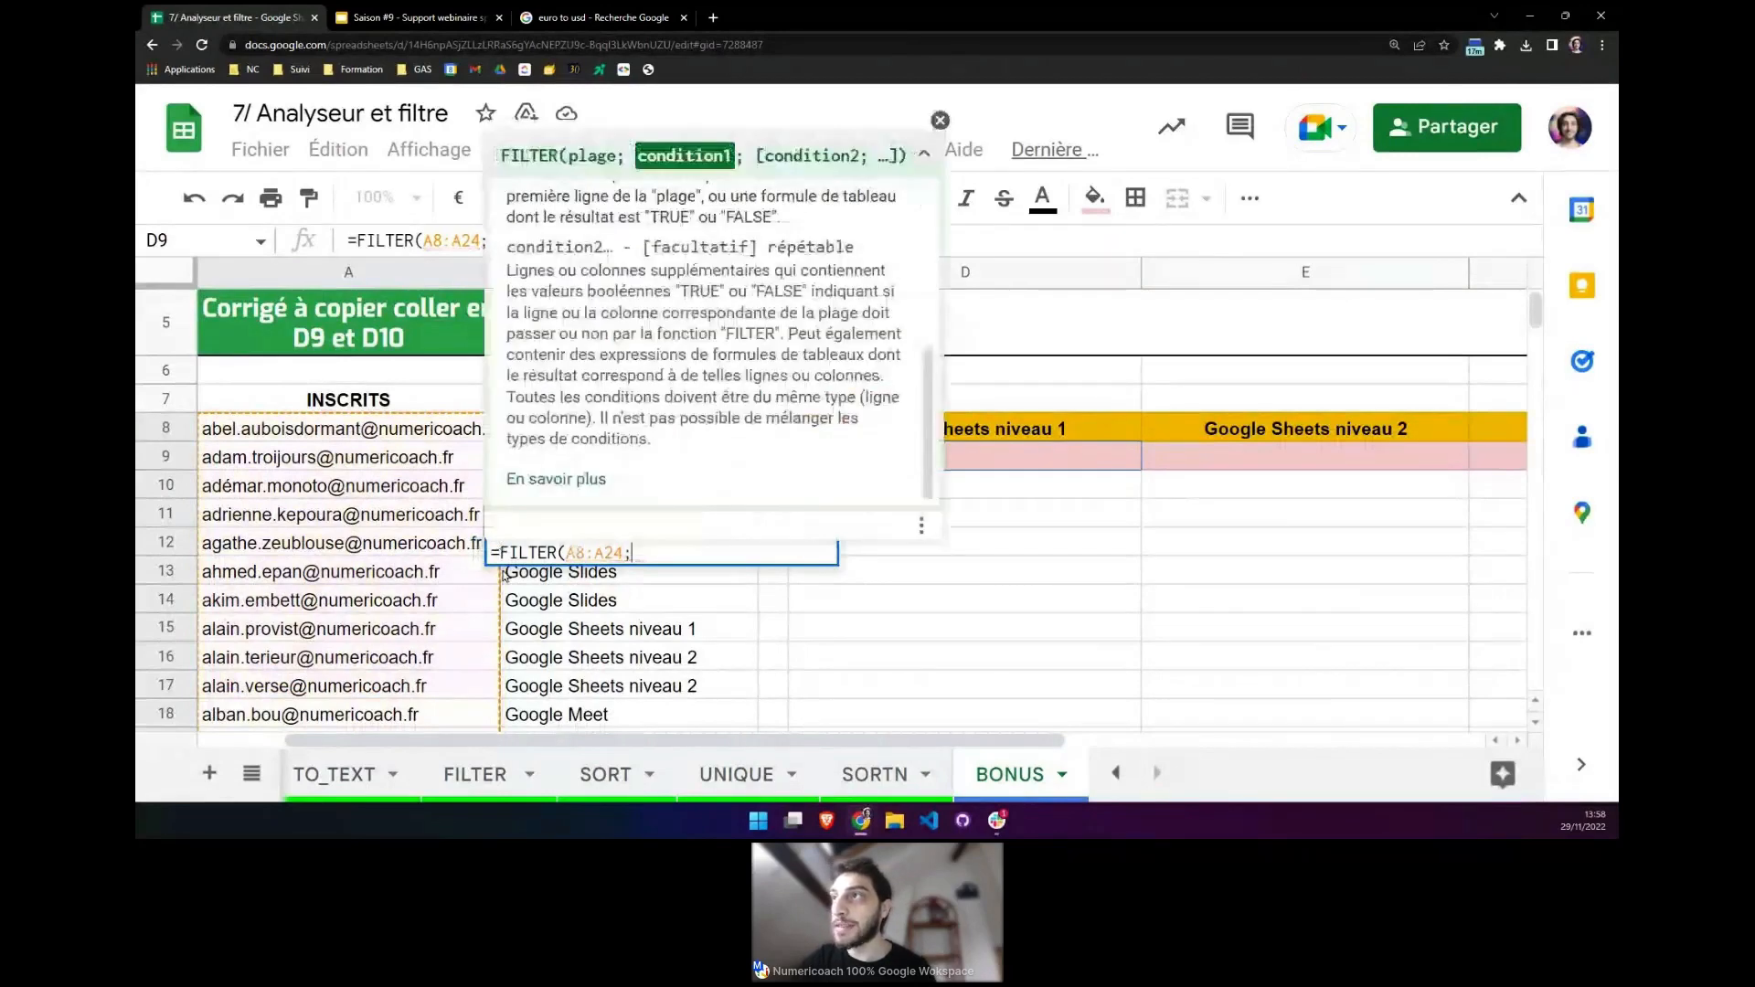
scroll(667, 345, "up", 3)
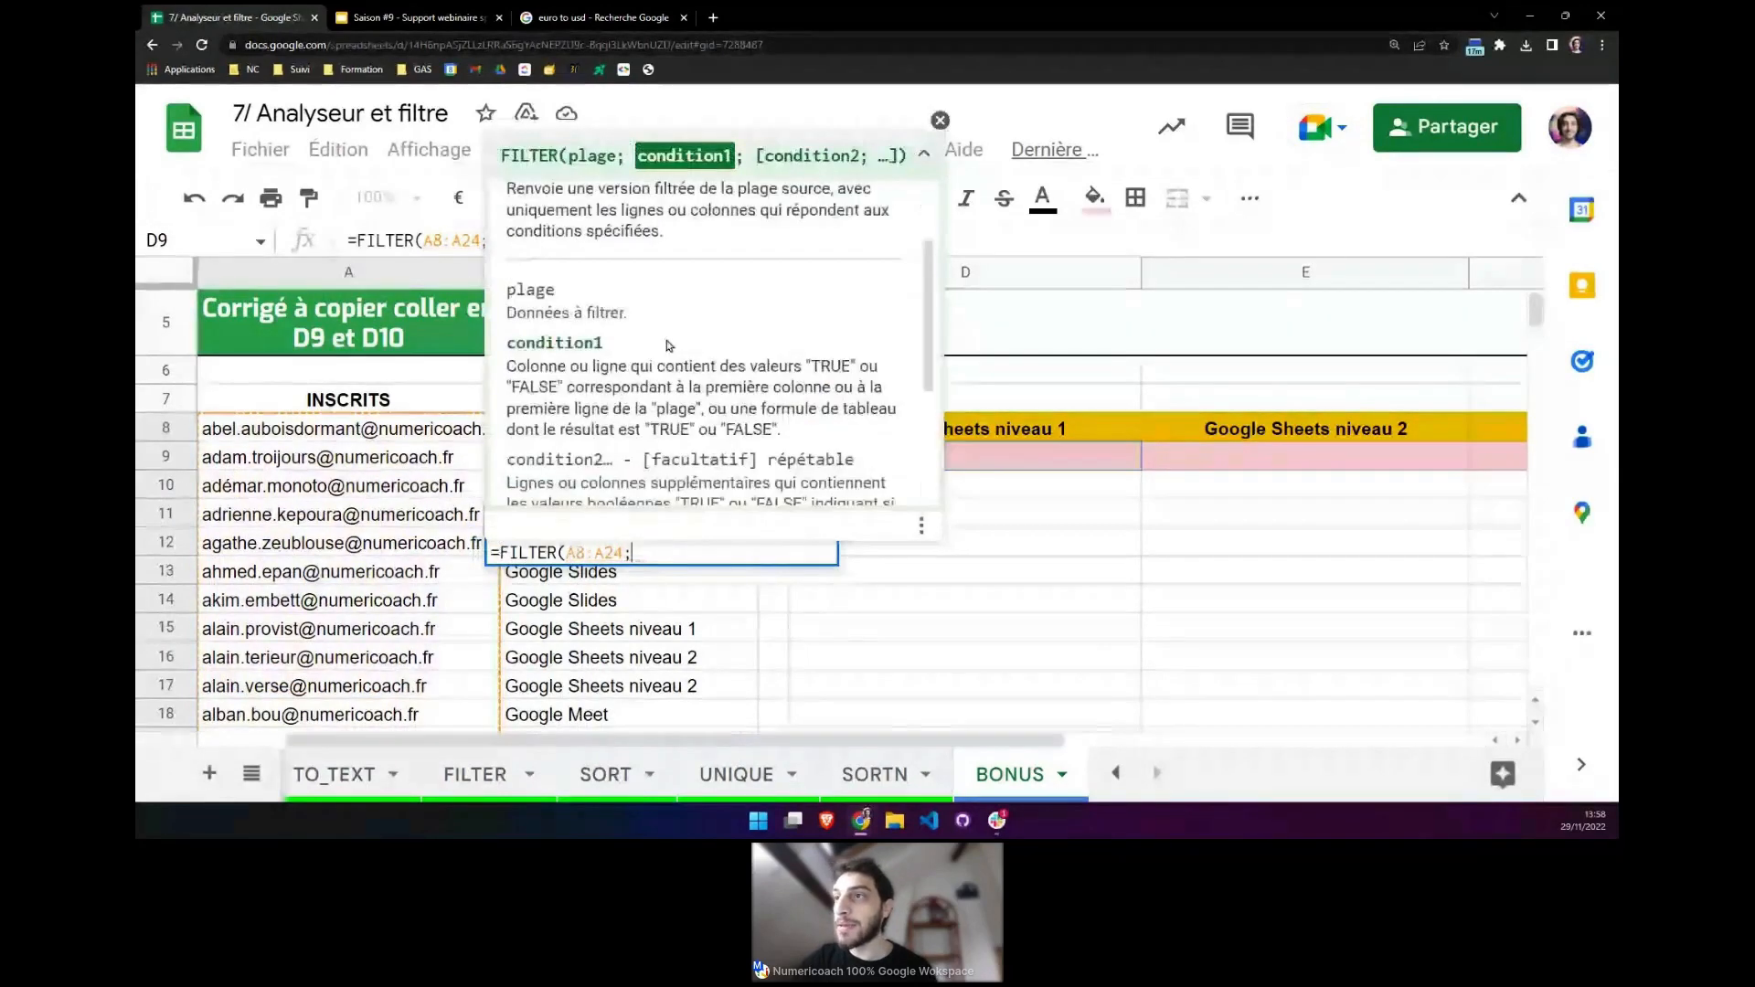
scroll(669, 346, "up", 2)
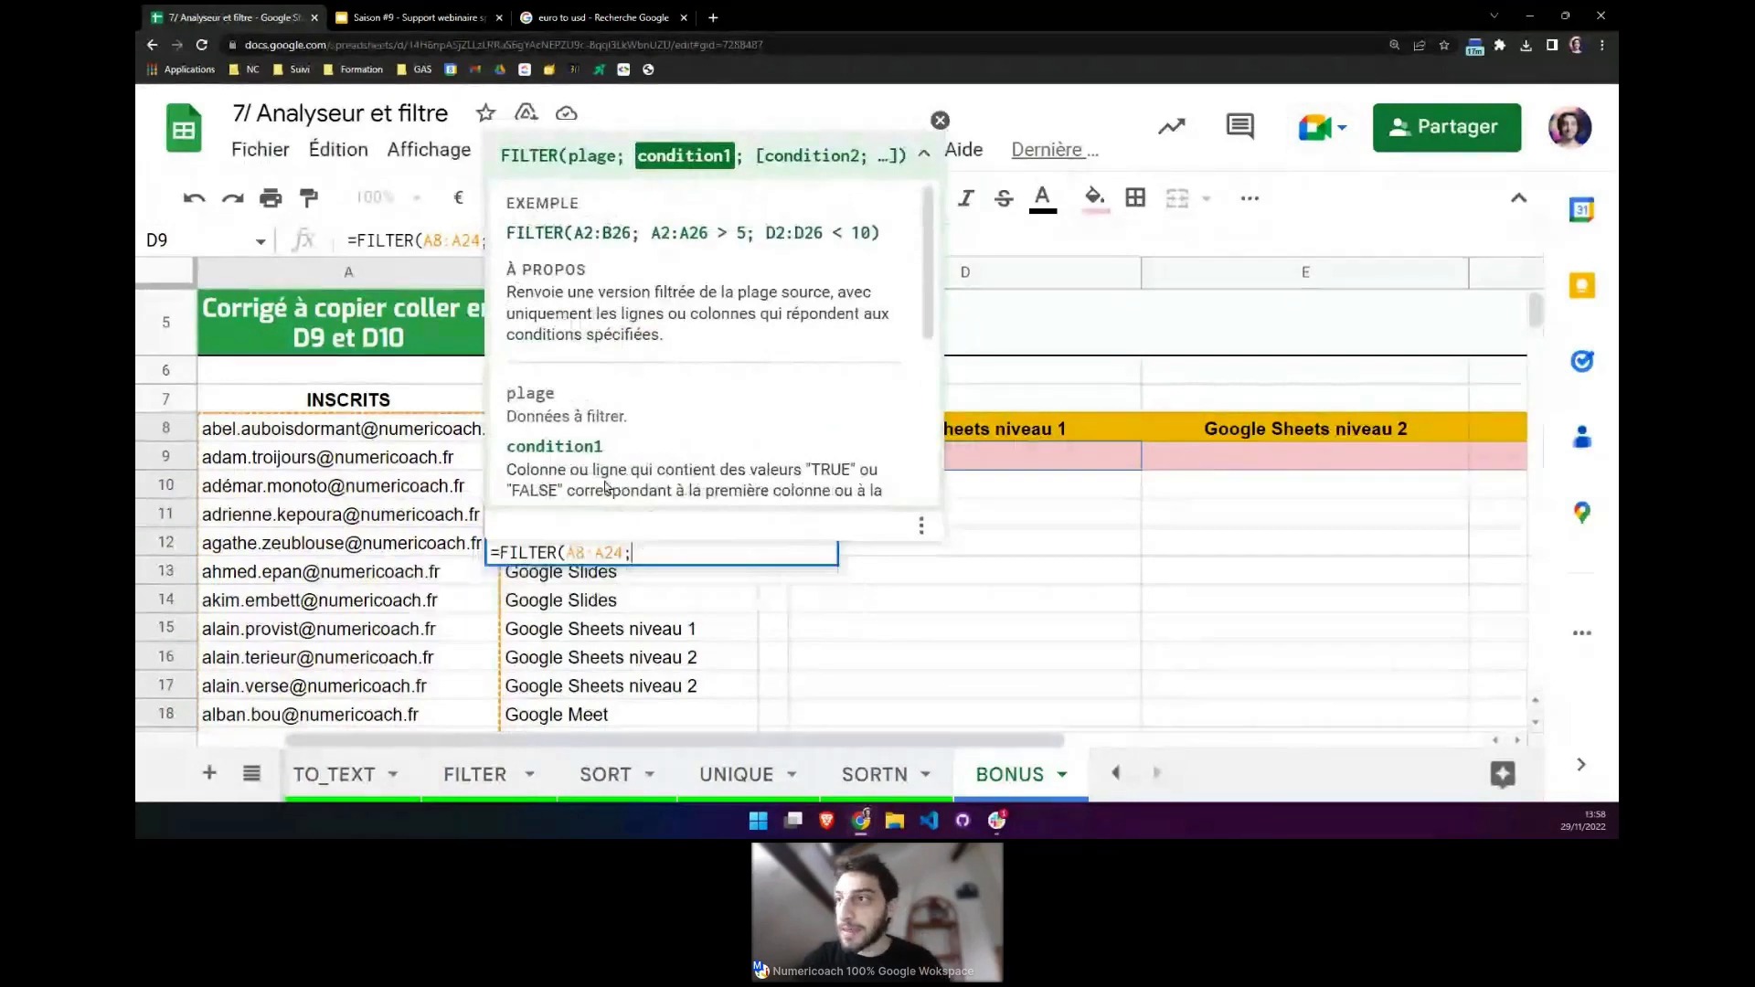
type("B8:B")
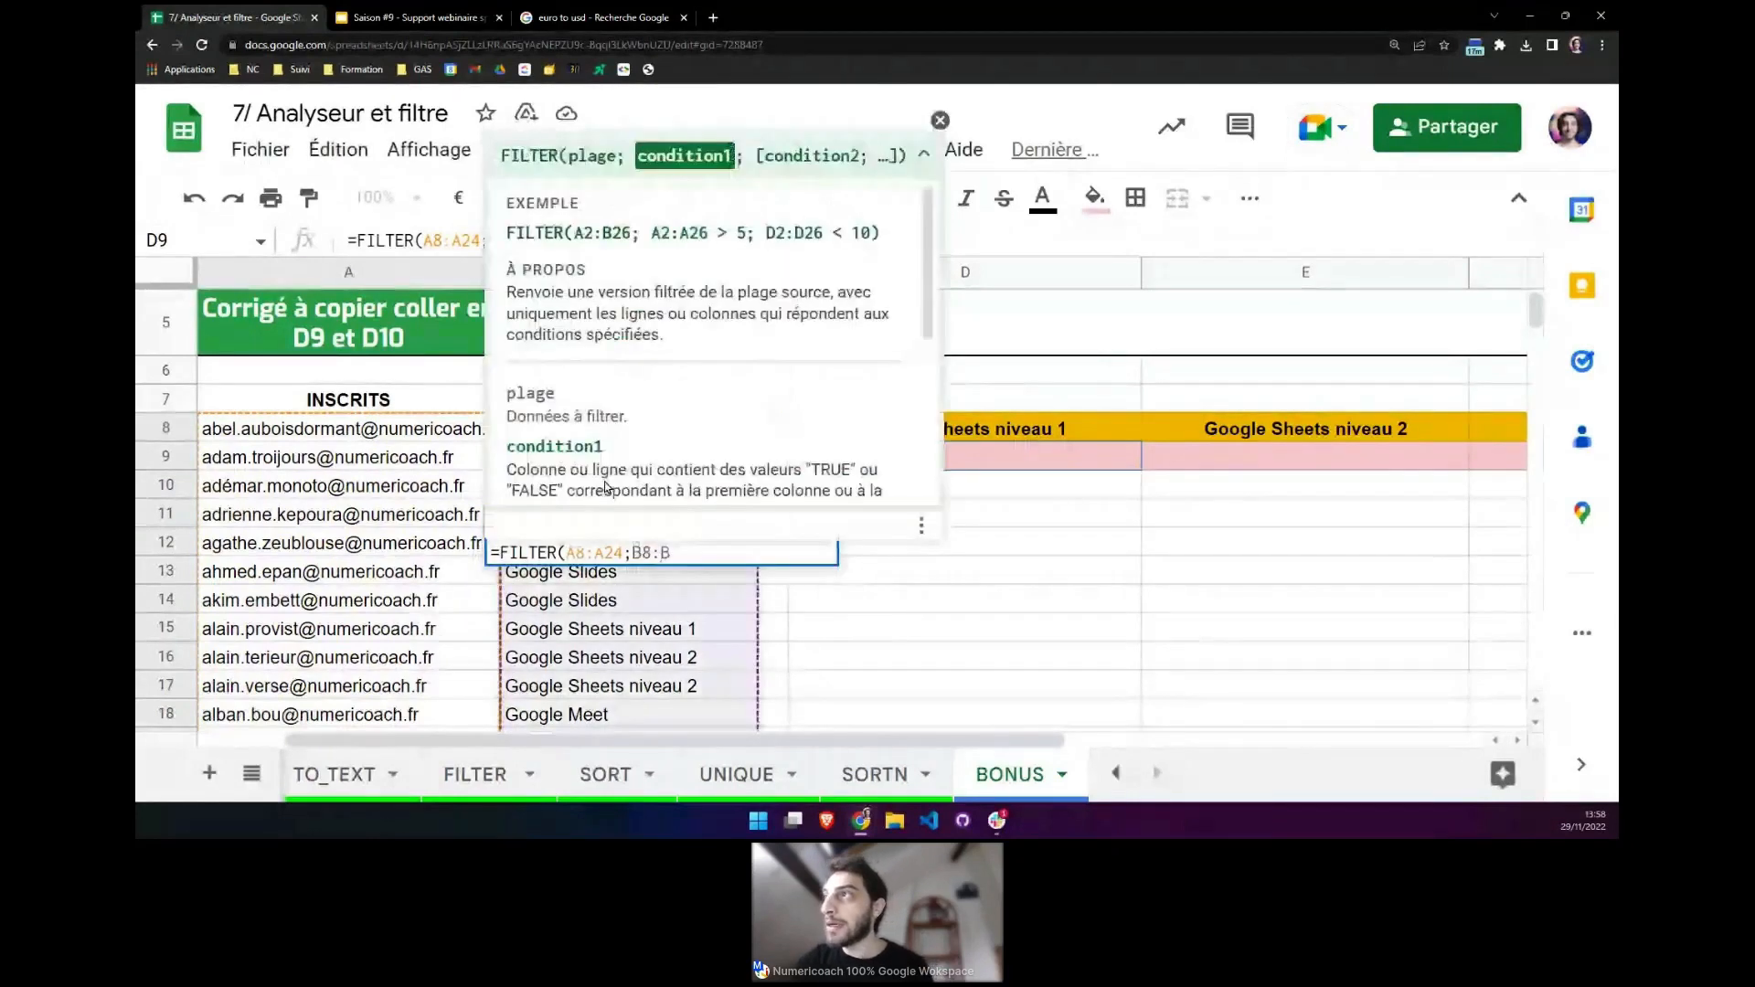
type("24")
left_click(940, 119)
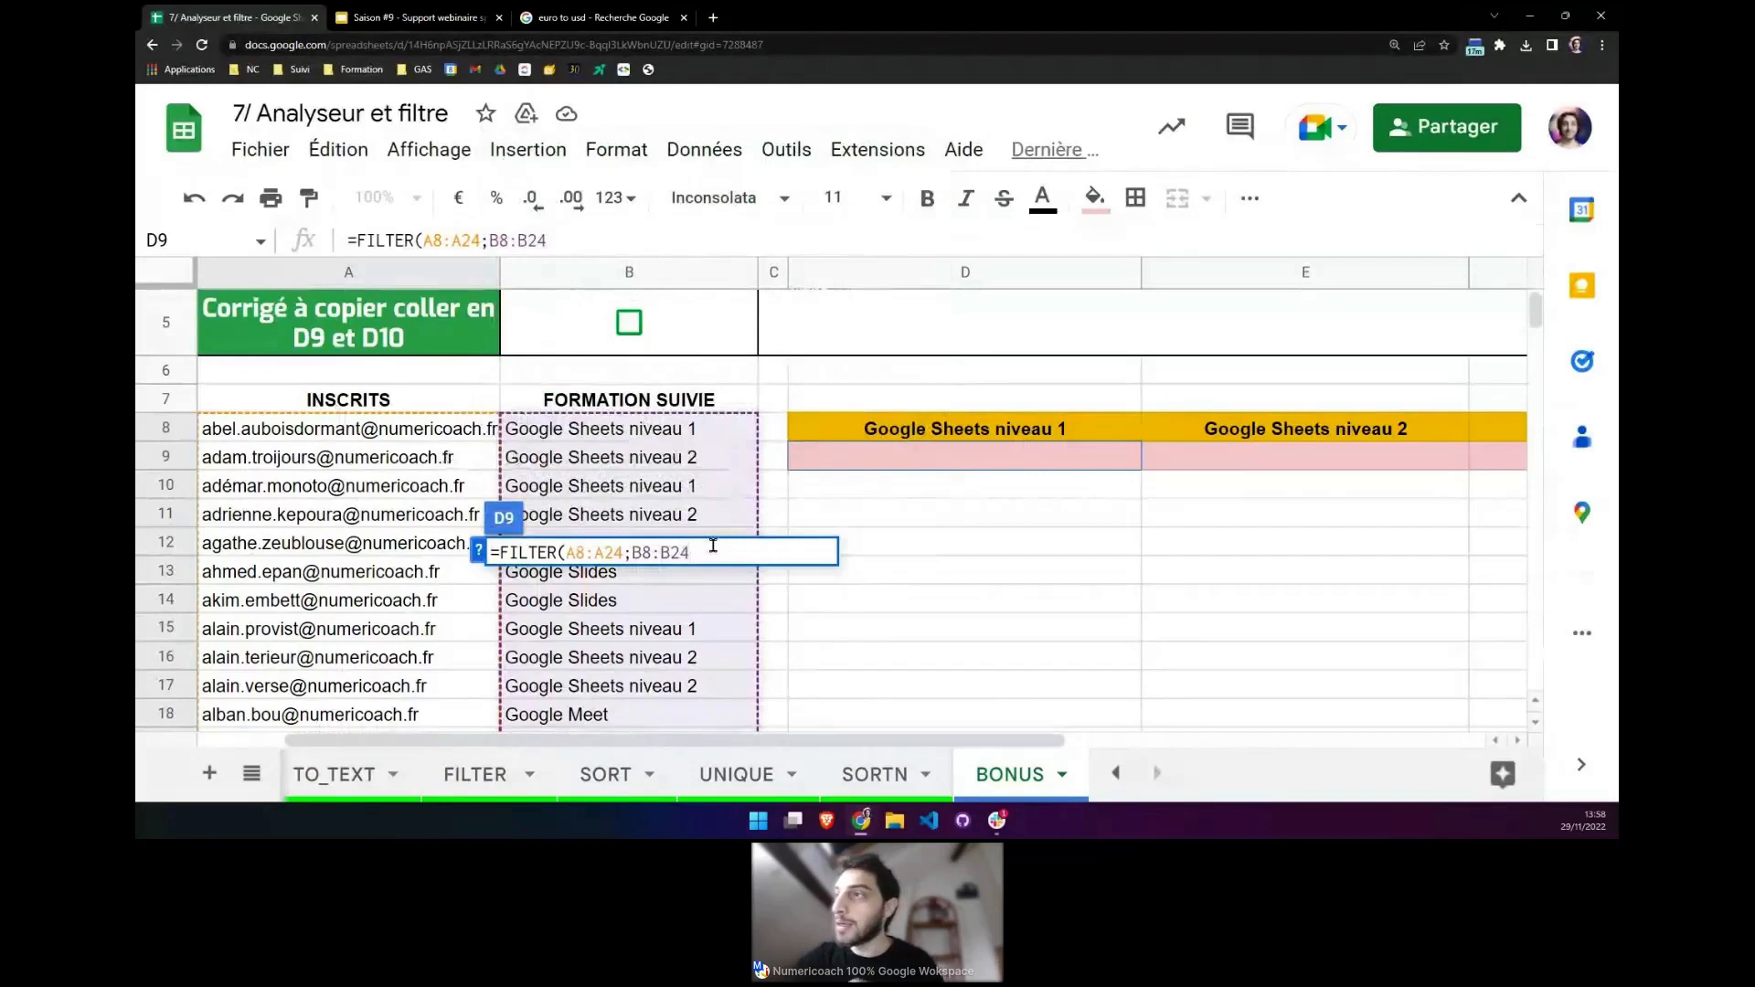
type("=")
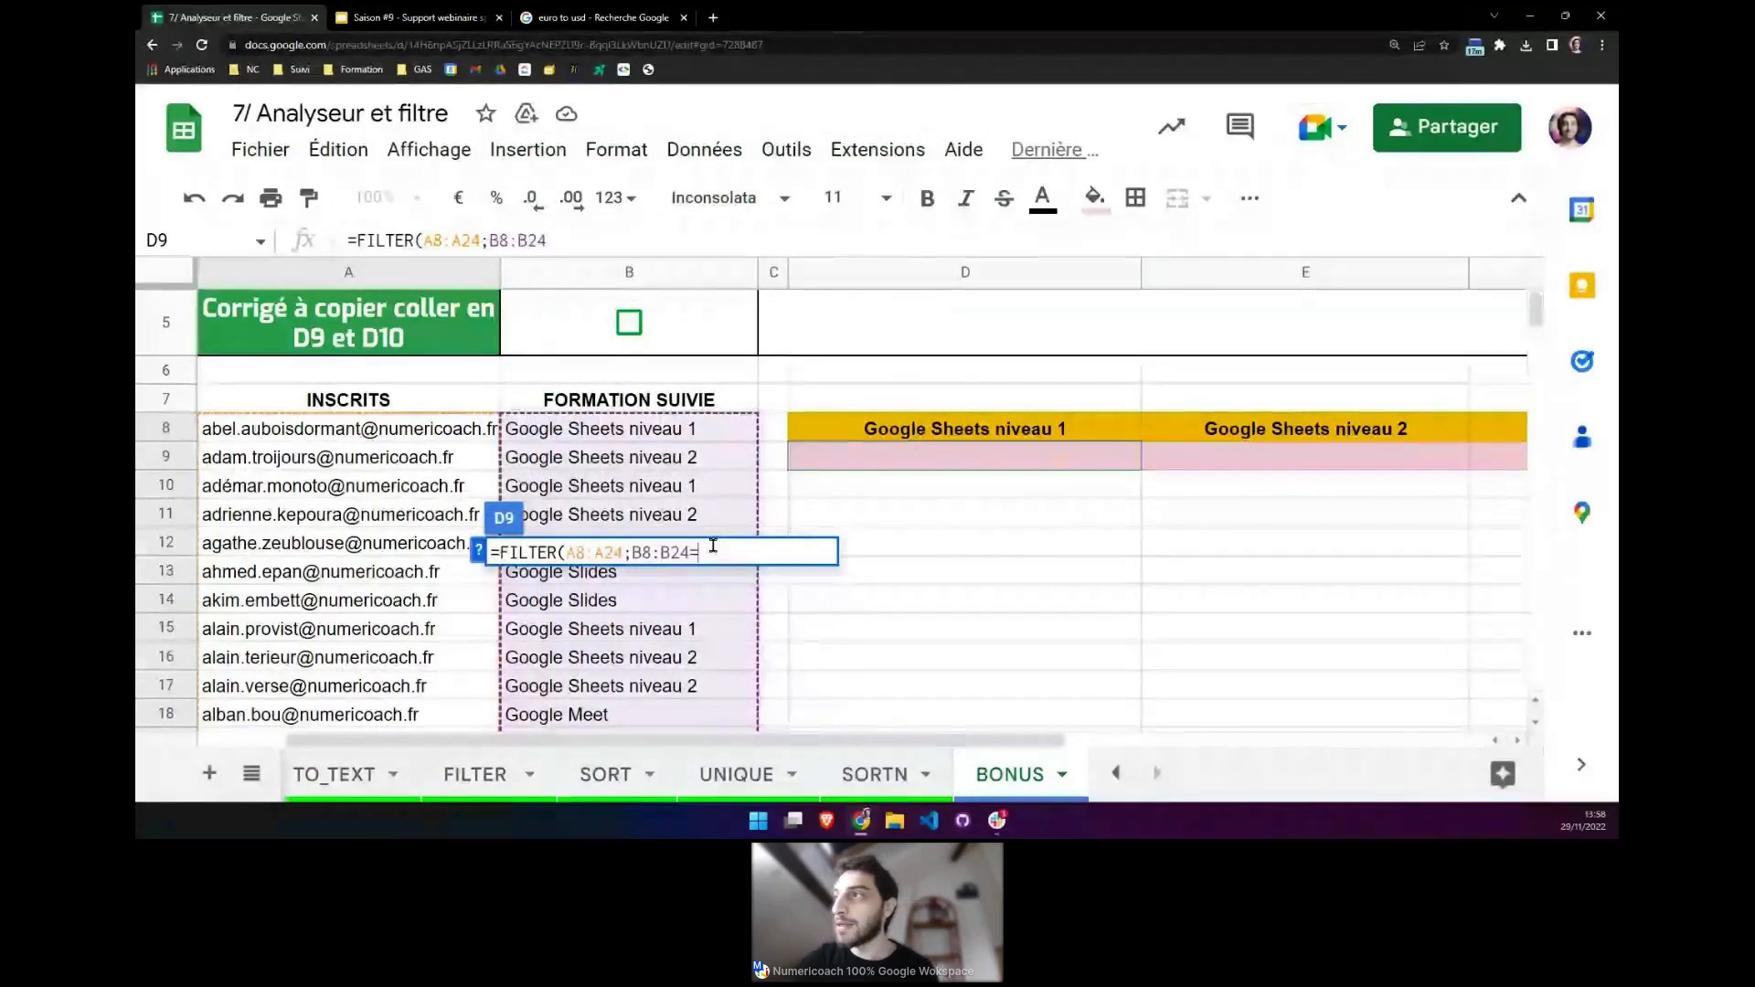
left_click(948, 439)
key("Return")
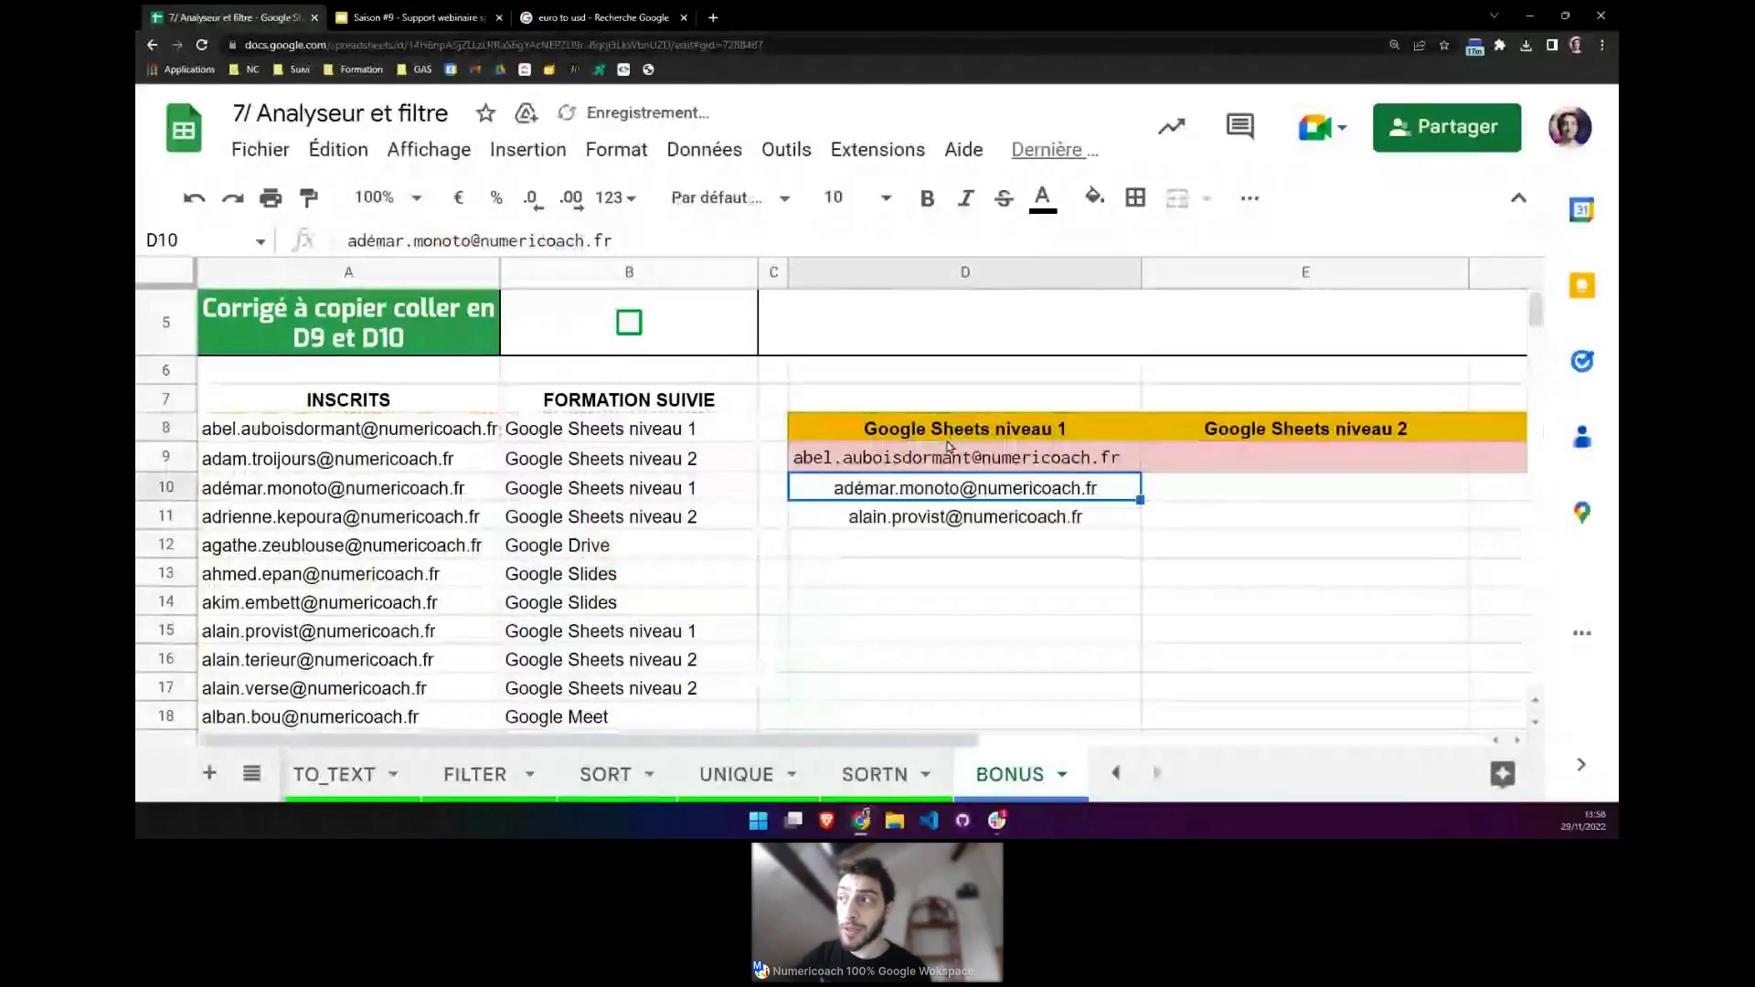
left_click(951, 459)
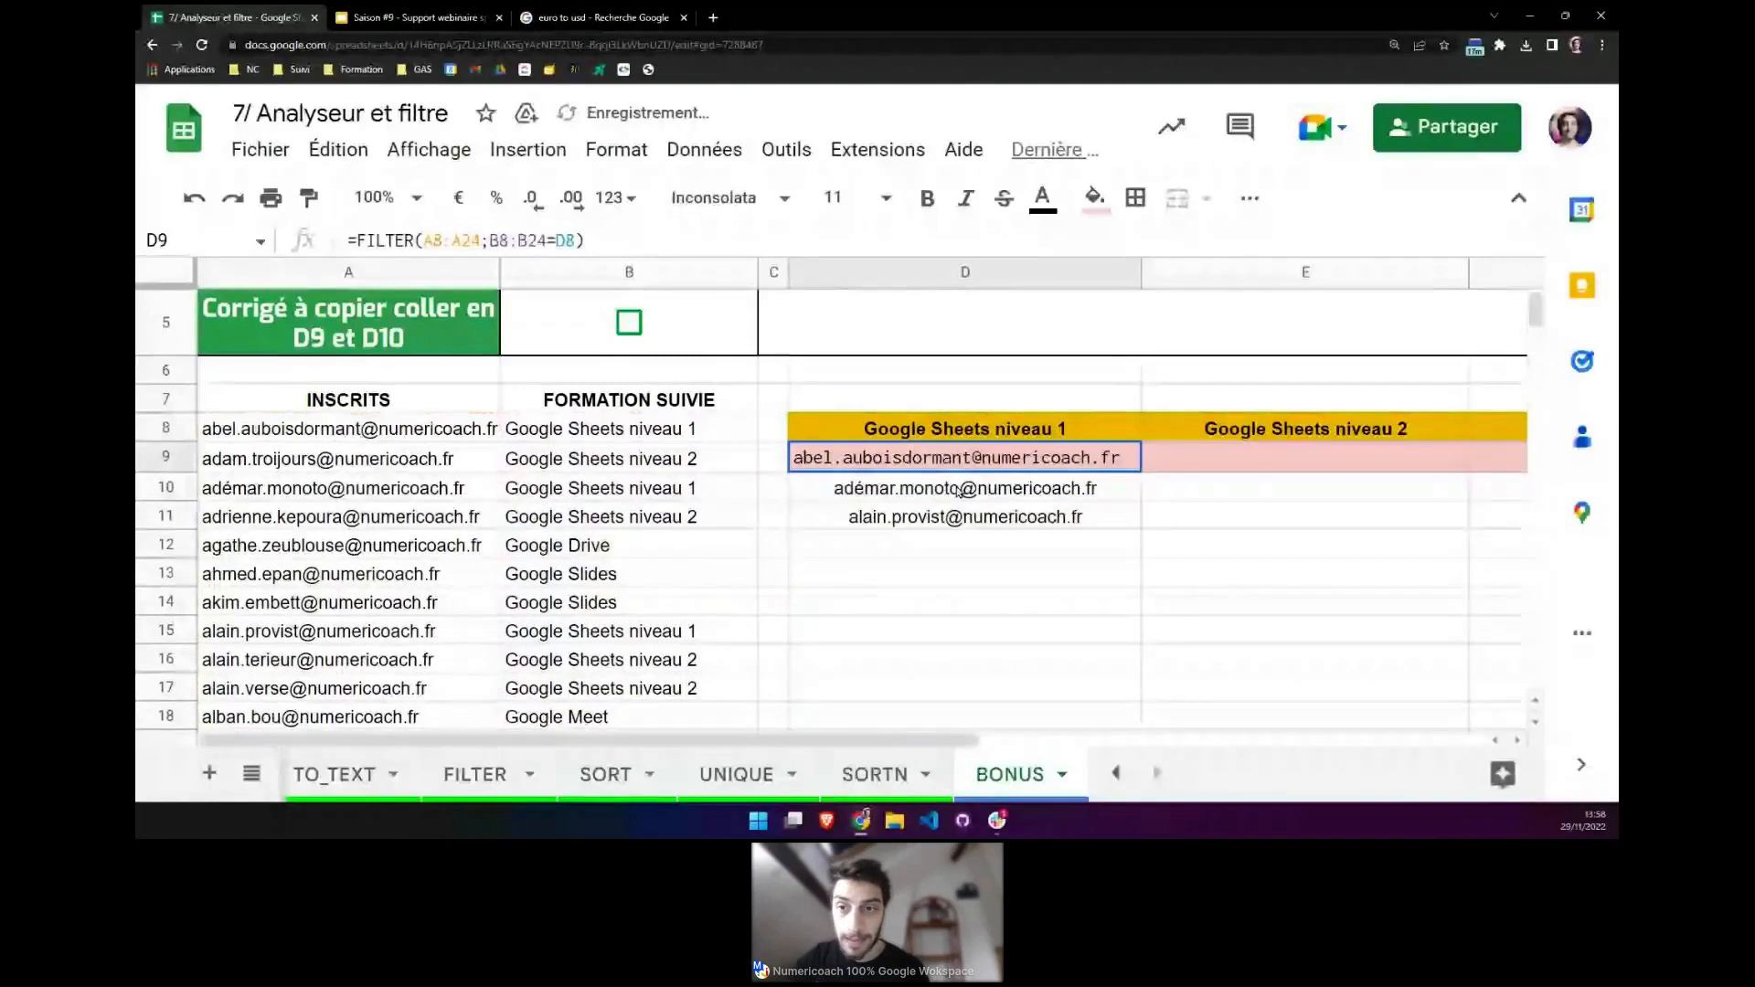
left_click_drag(954, 461, 958, 517)
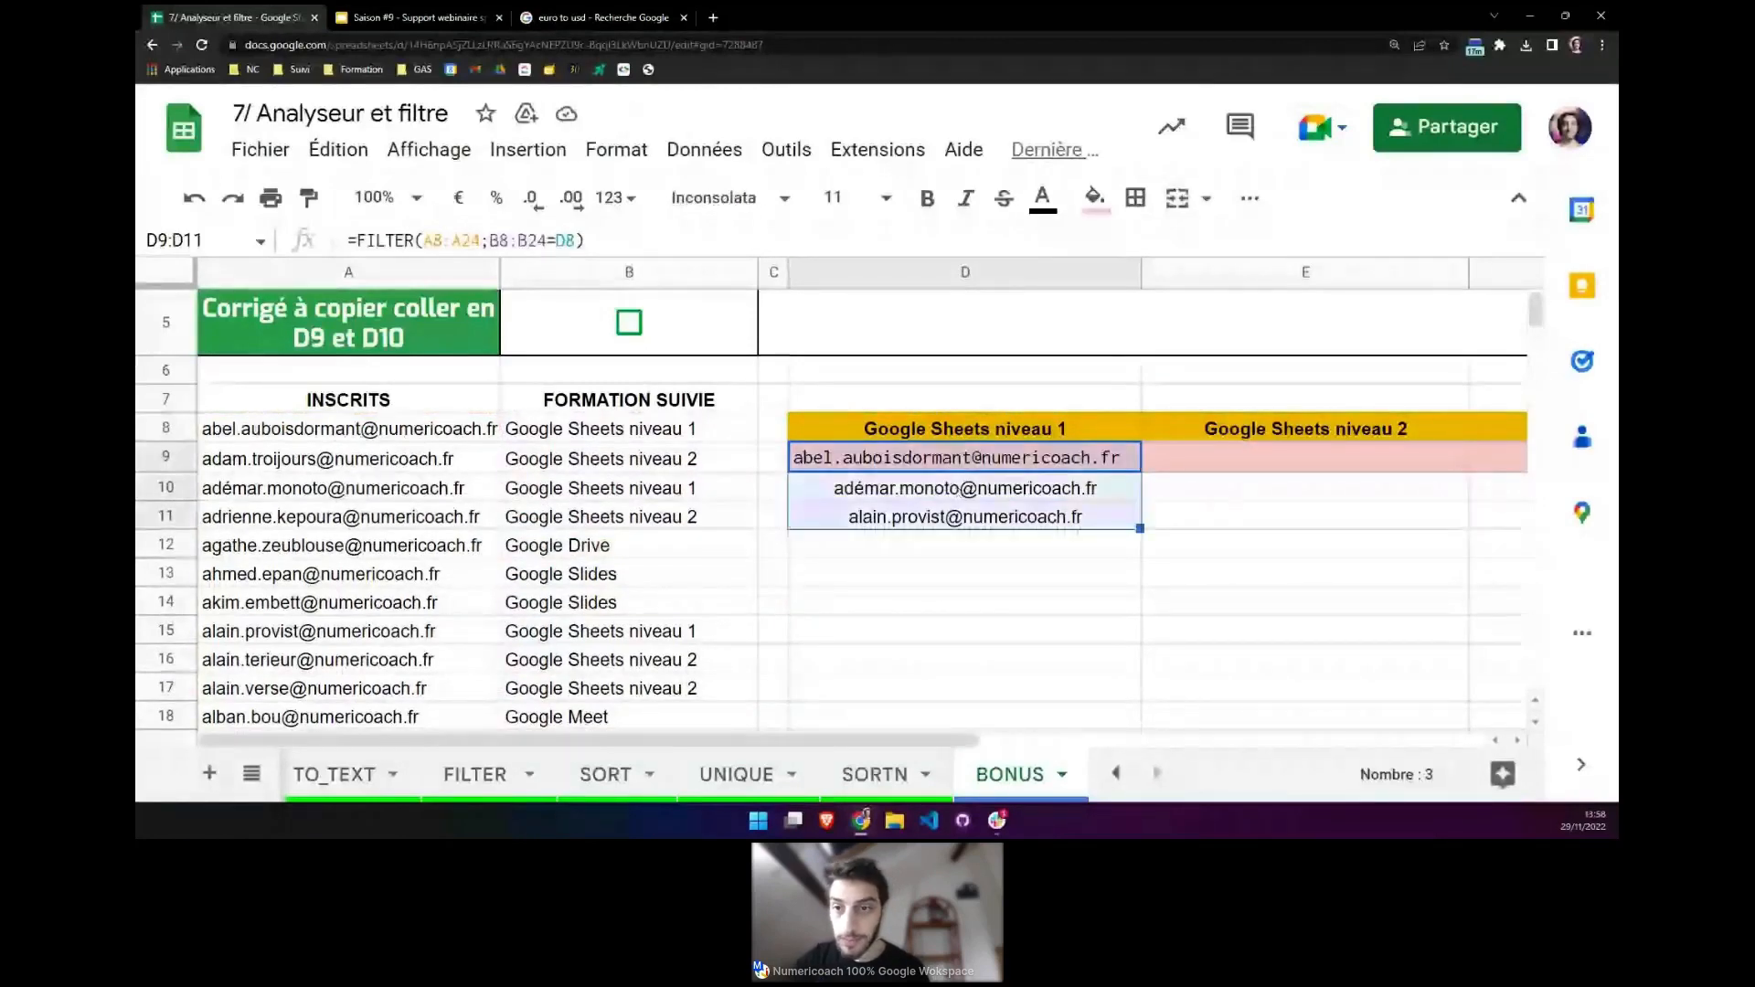
Make both ranges in the D9 formula absolute so it reads =FILTER($A$8:$A$24;$B$8:$B$24=D8).
left_click(1054, 464)
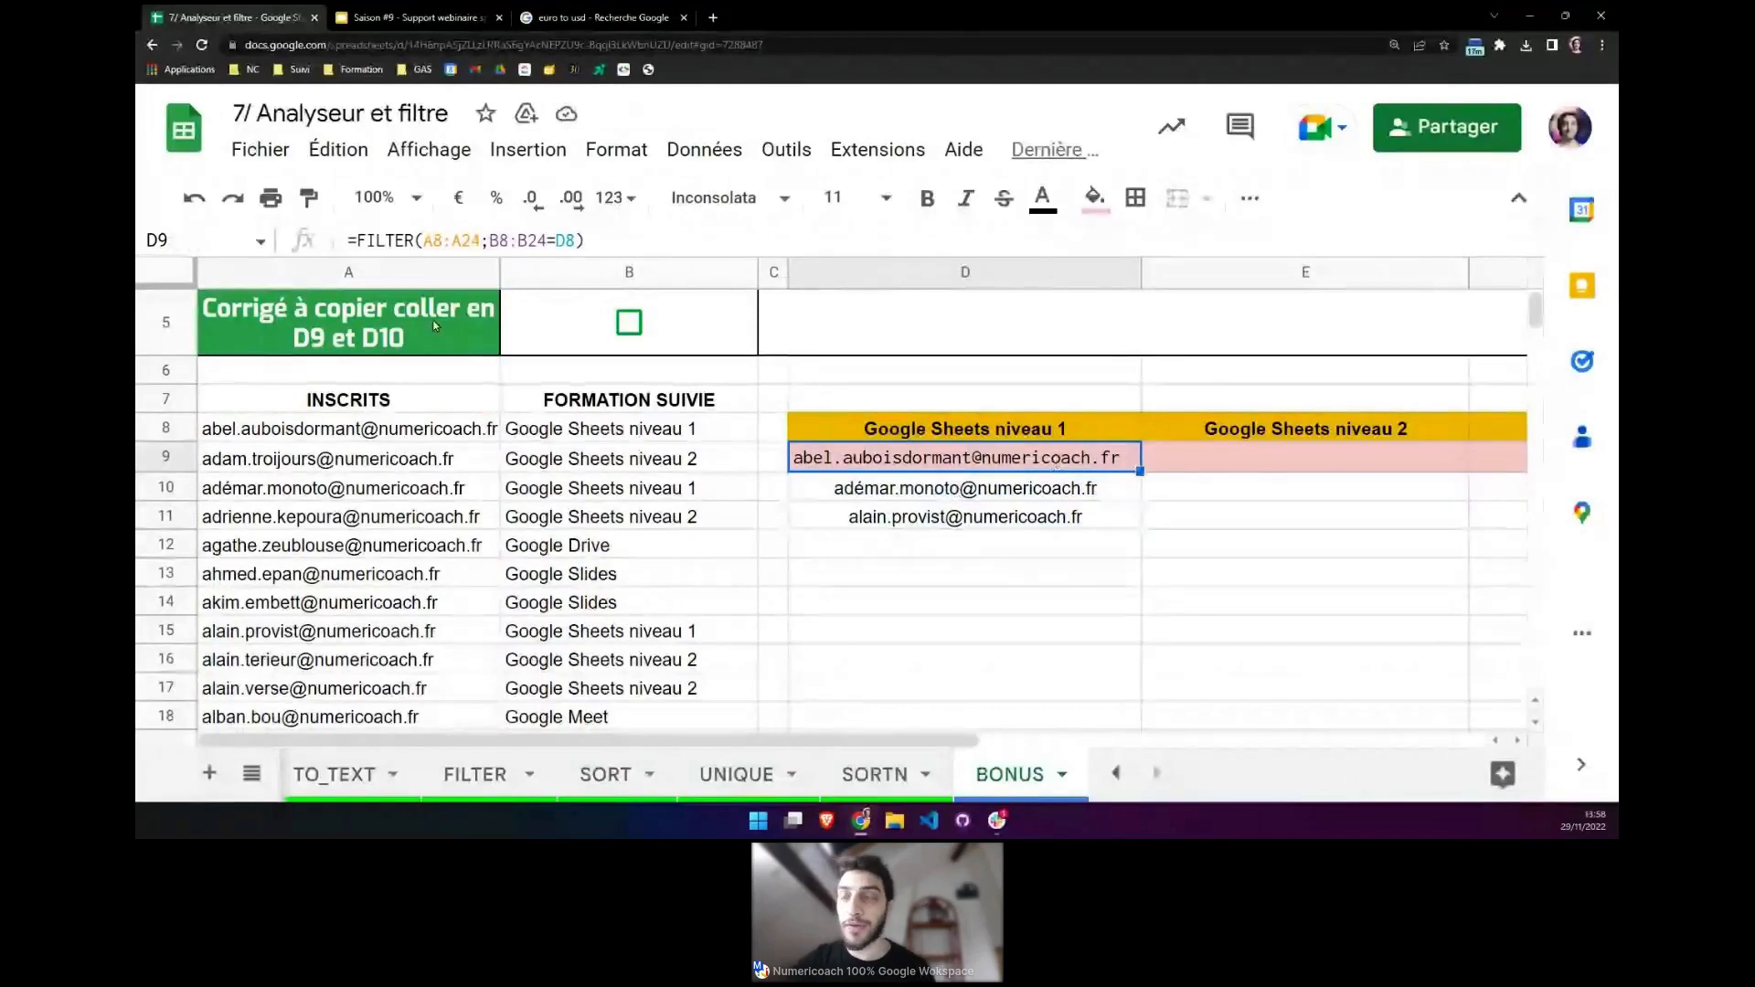
left_click(429, 239)
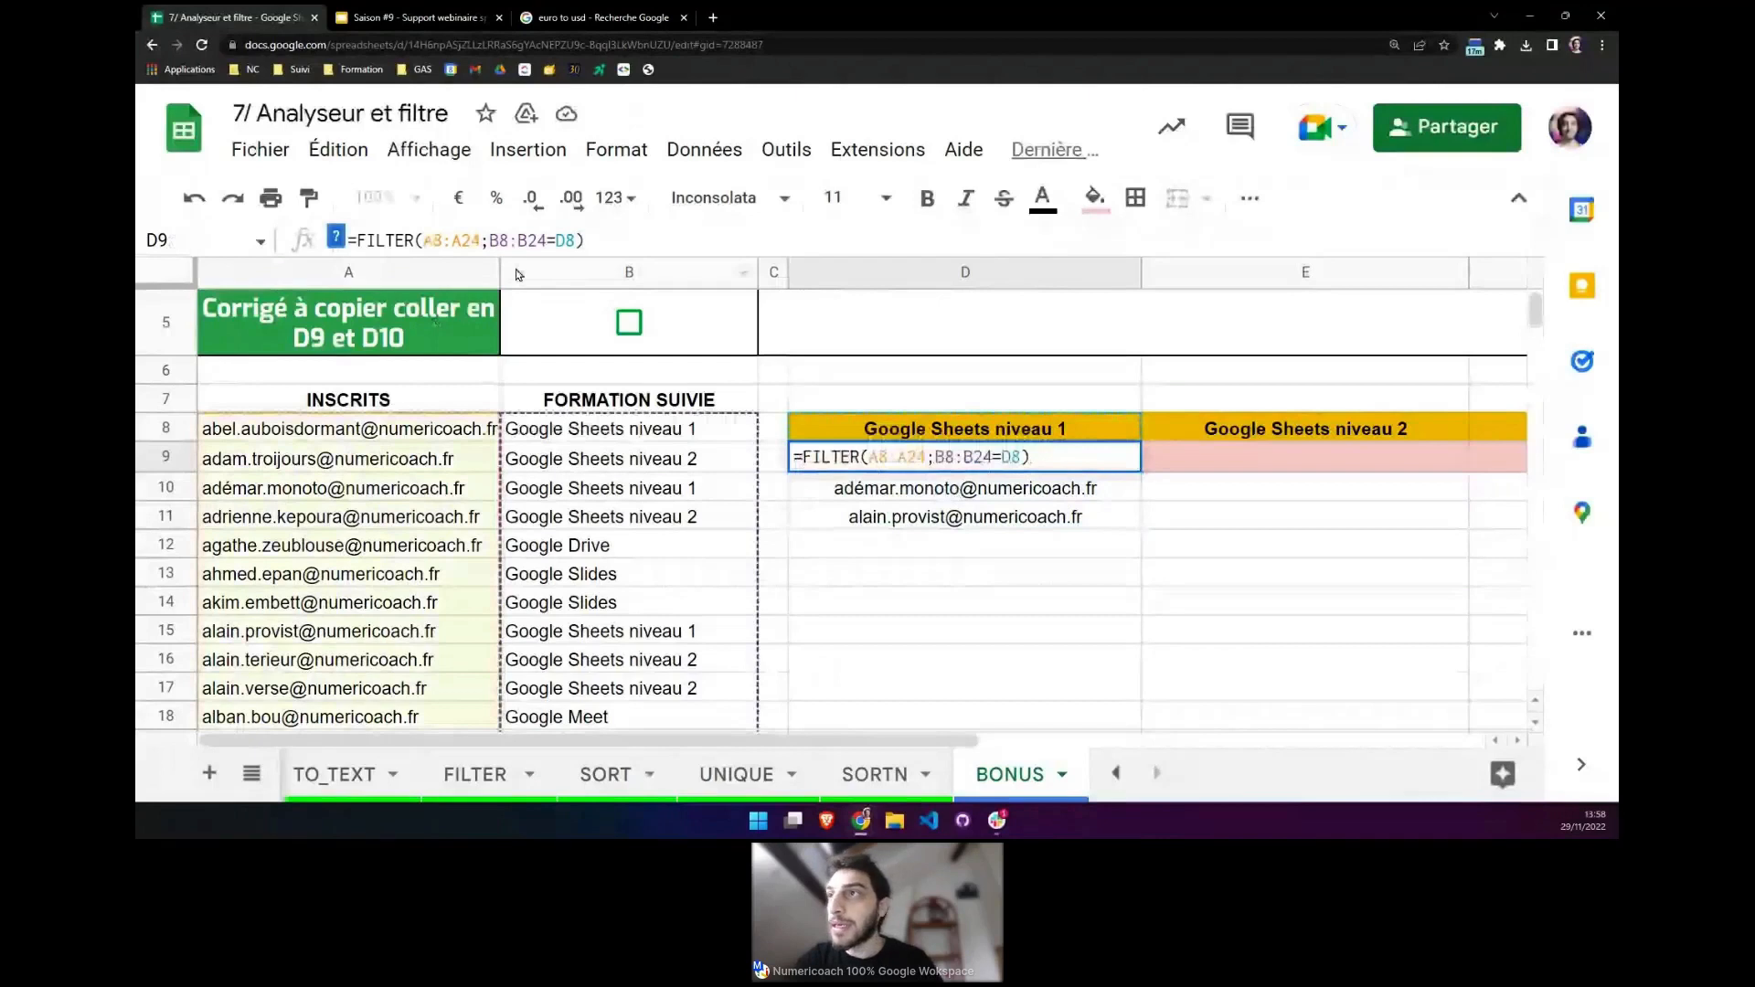
key("F4")
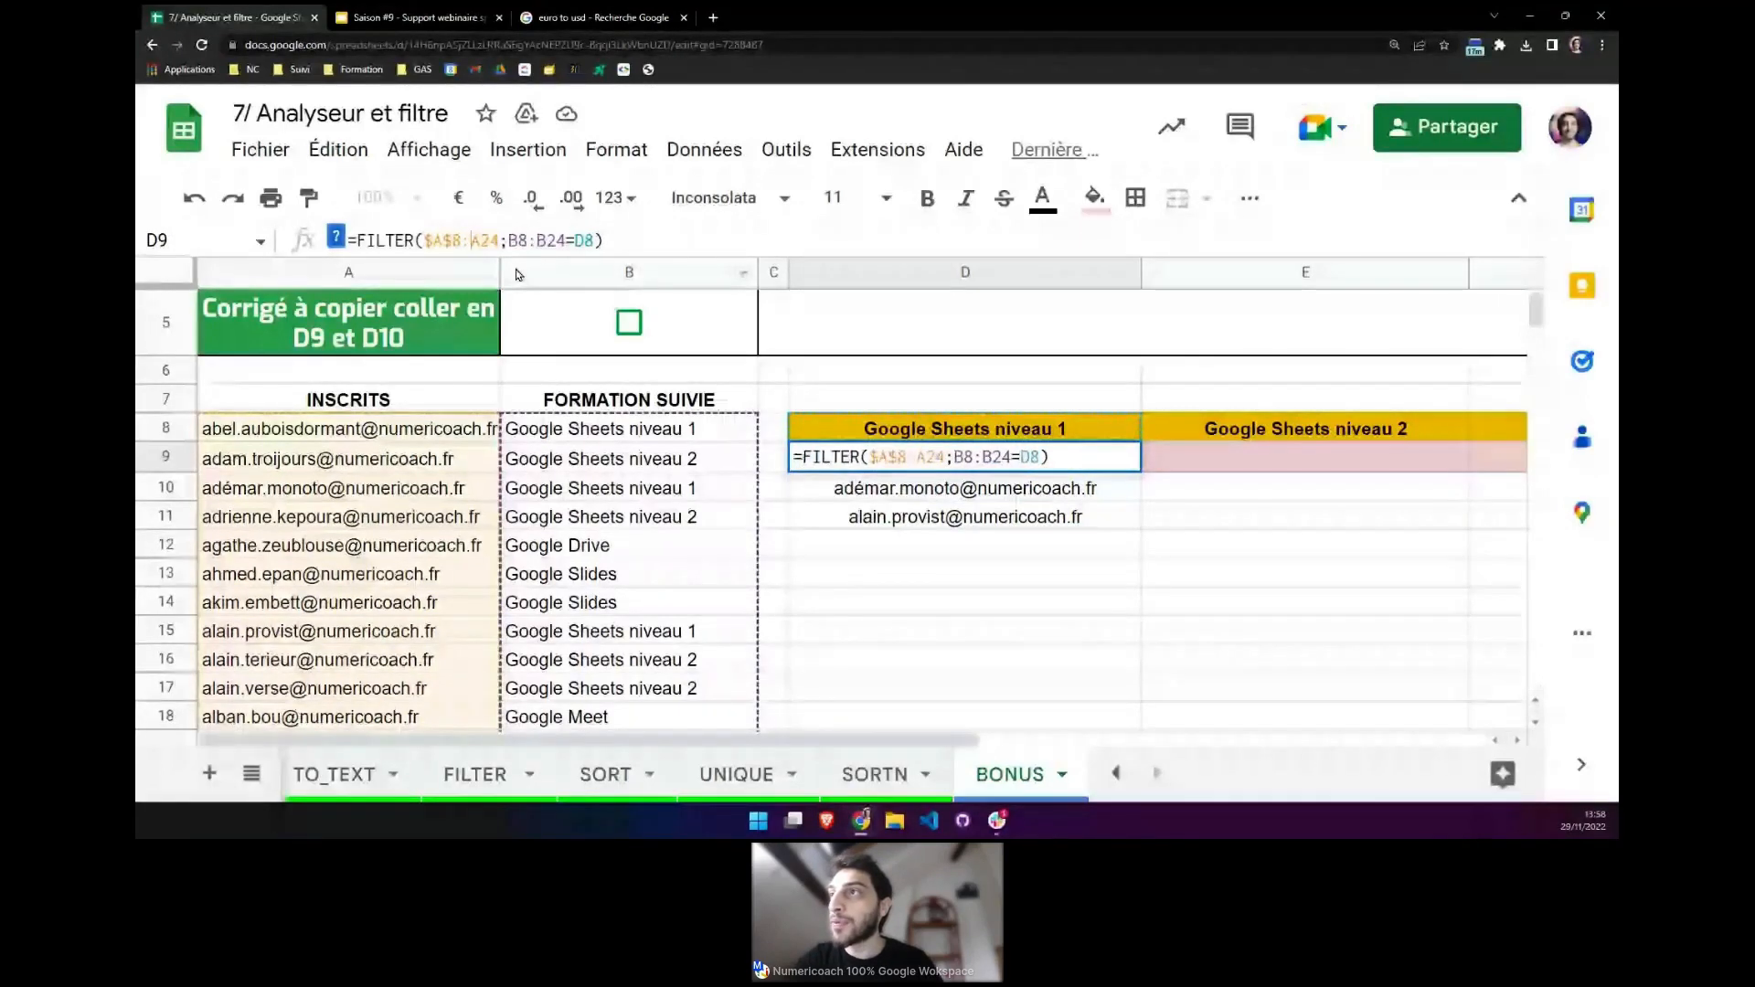
key("Right")
key("F4")
key("Right")
key("Right")
key("Right")
key("Right")
key("F4")
key("Right")
key("Right")
key("Right")
key("F4")
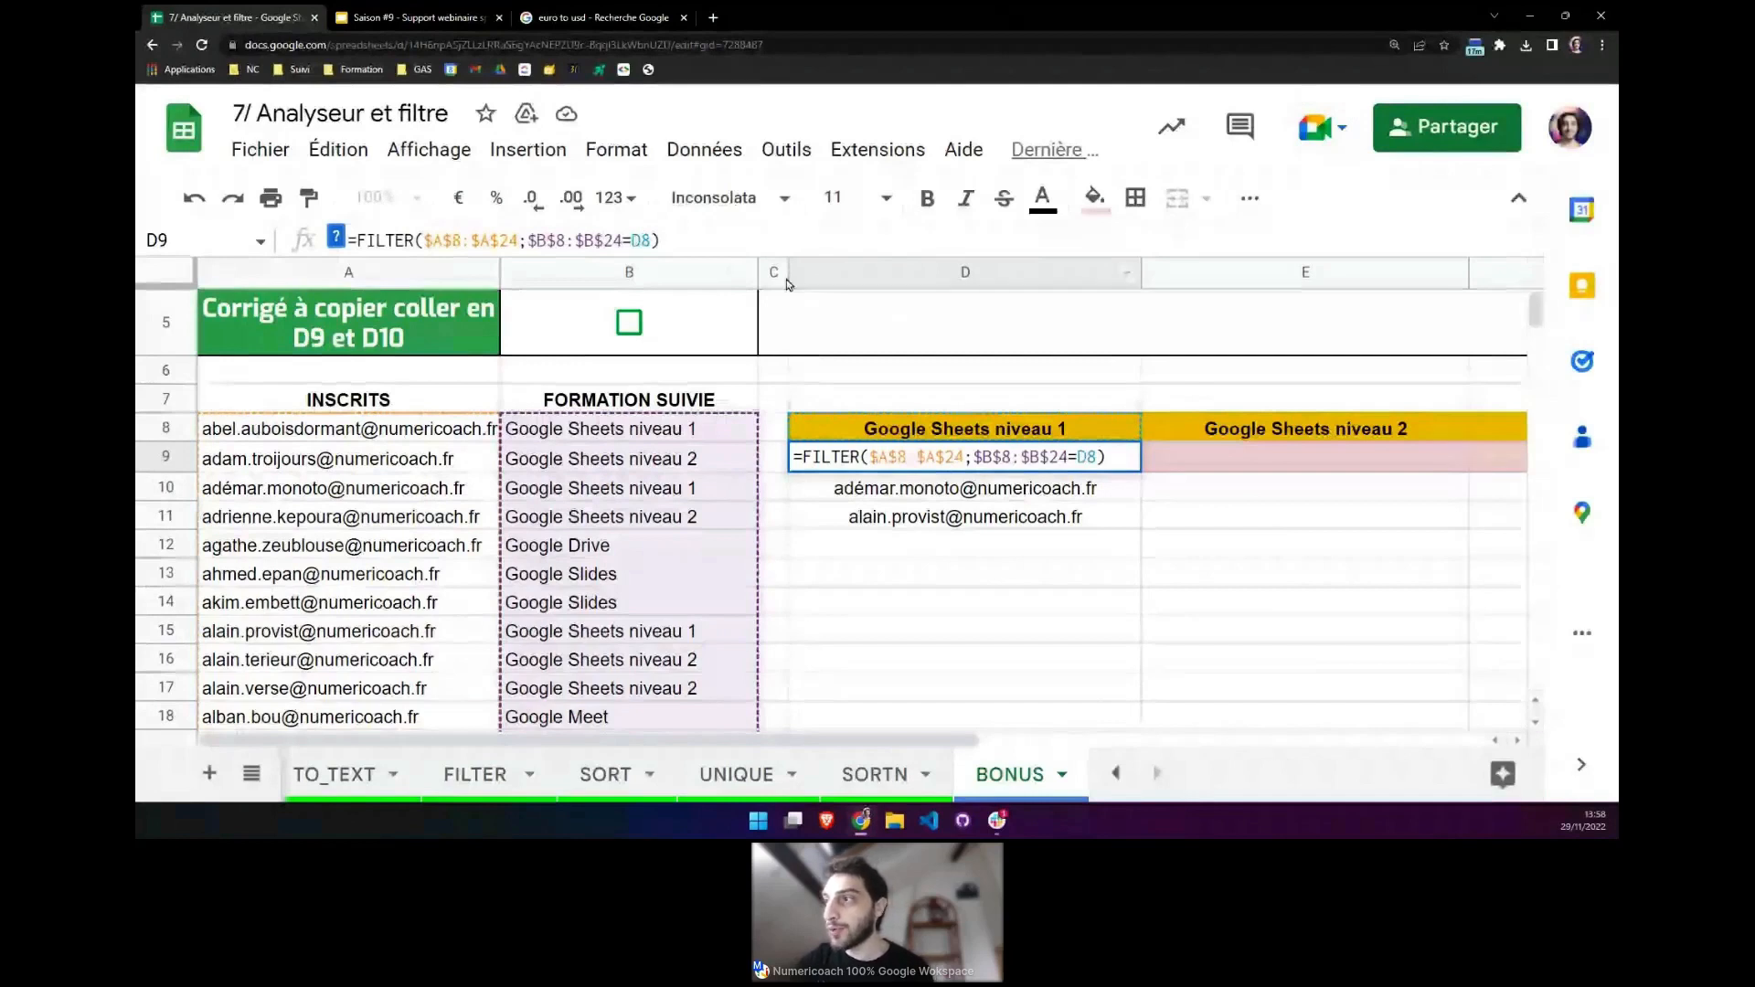
key("Return")
key("Up")
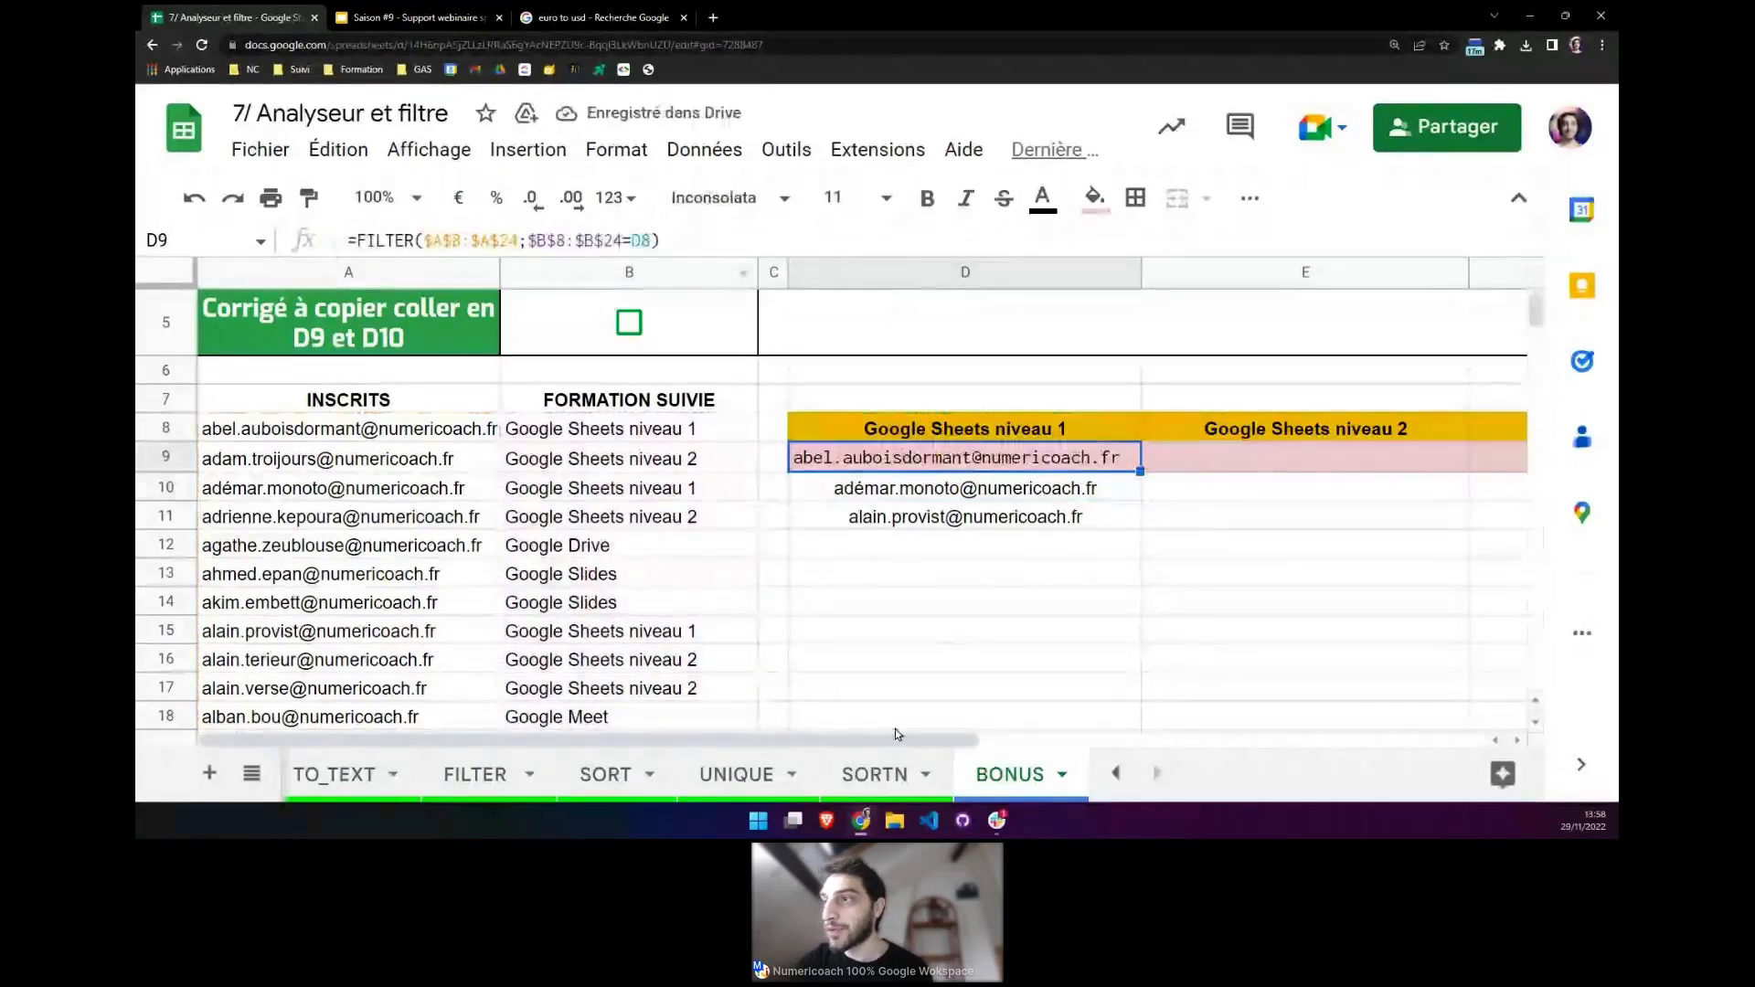
Copy the D9 FILTER formula across to H9 so every course header gets its registrants.
scroll(895, 732, "right", 5)
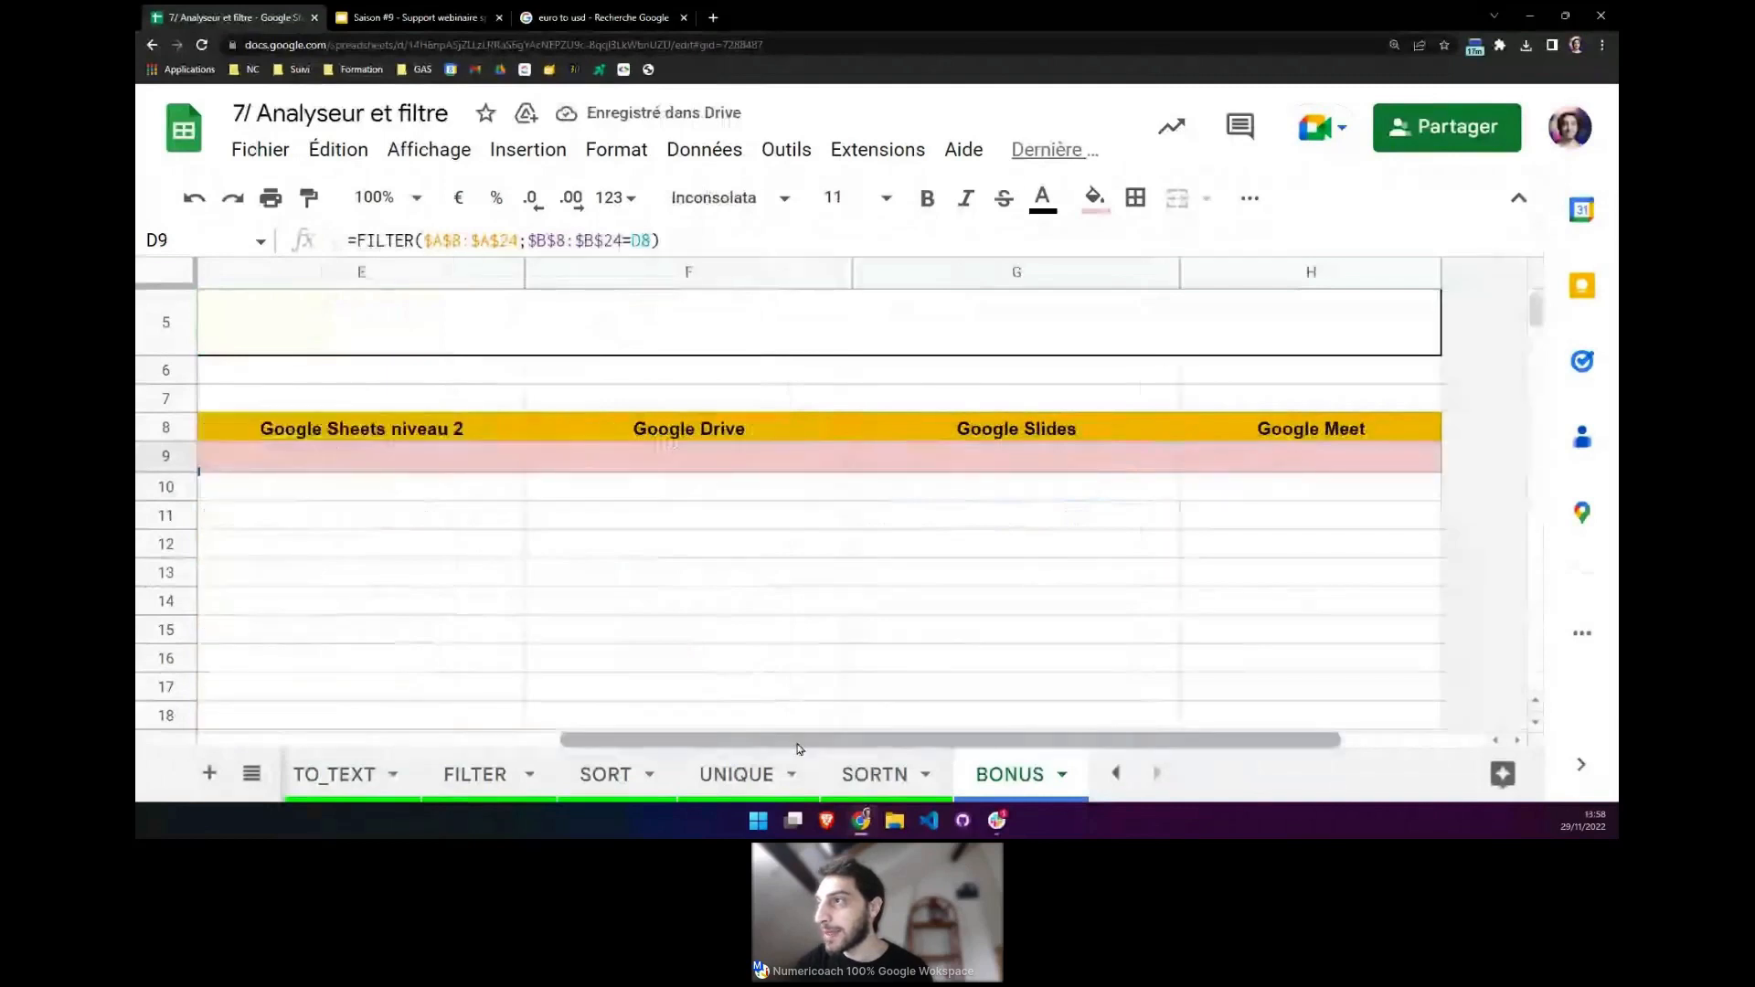
scroll(798, 747, "left", 3)
scroll(766, 745, "left", 2)
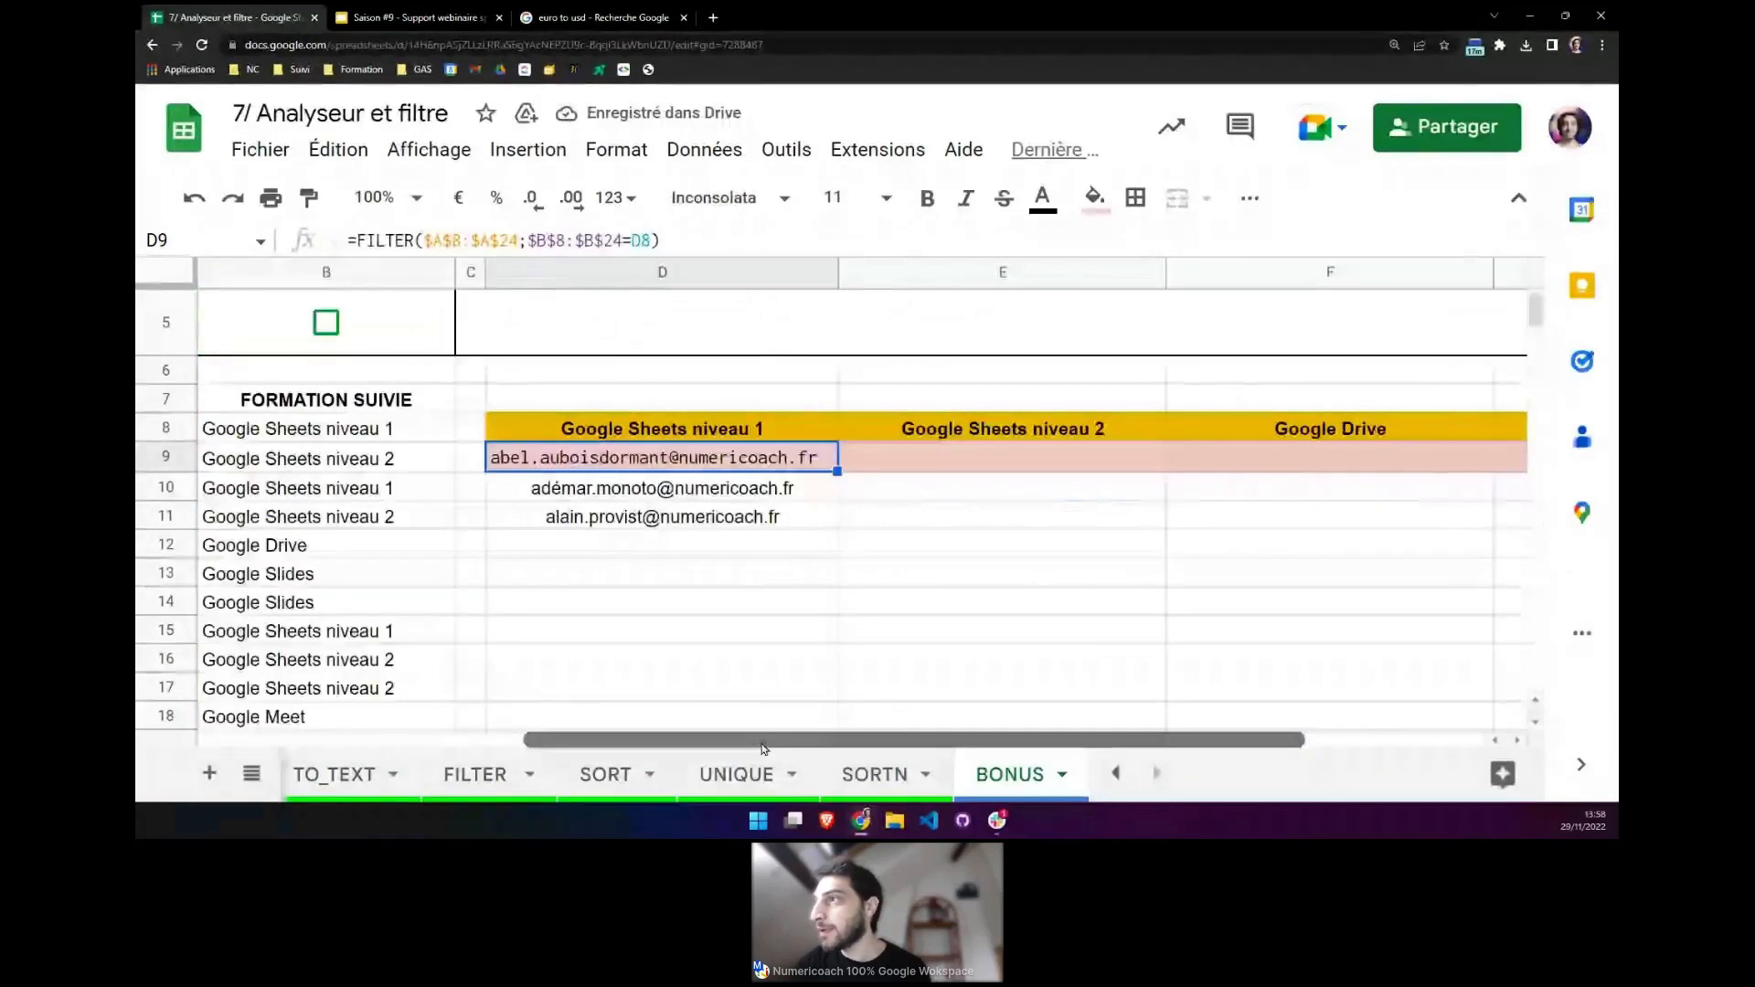
left_click_drag(1170, 480, 1458, 463)
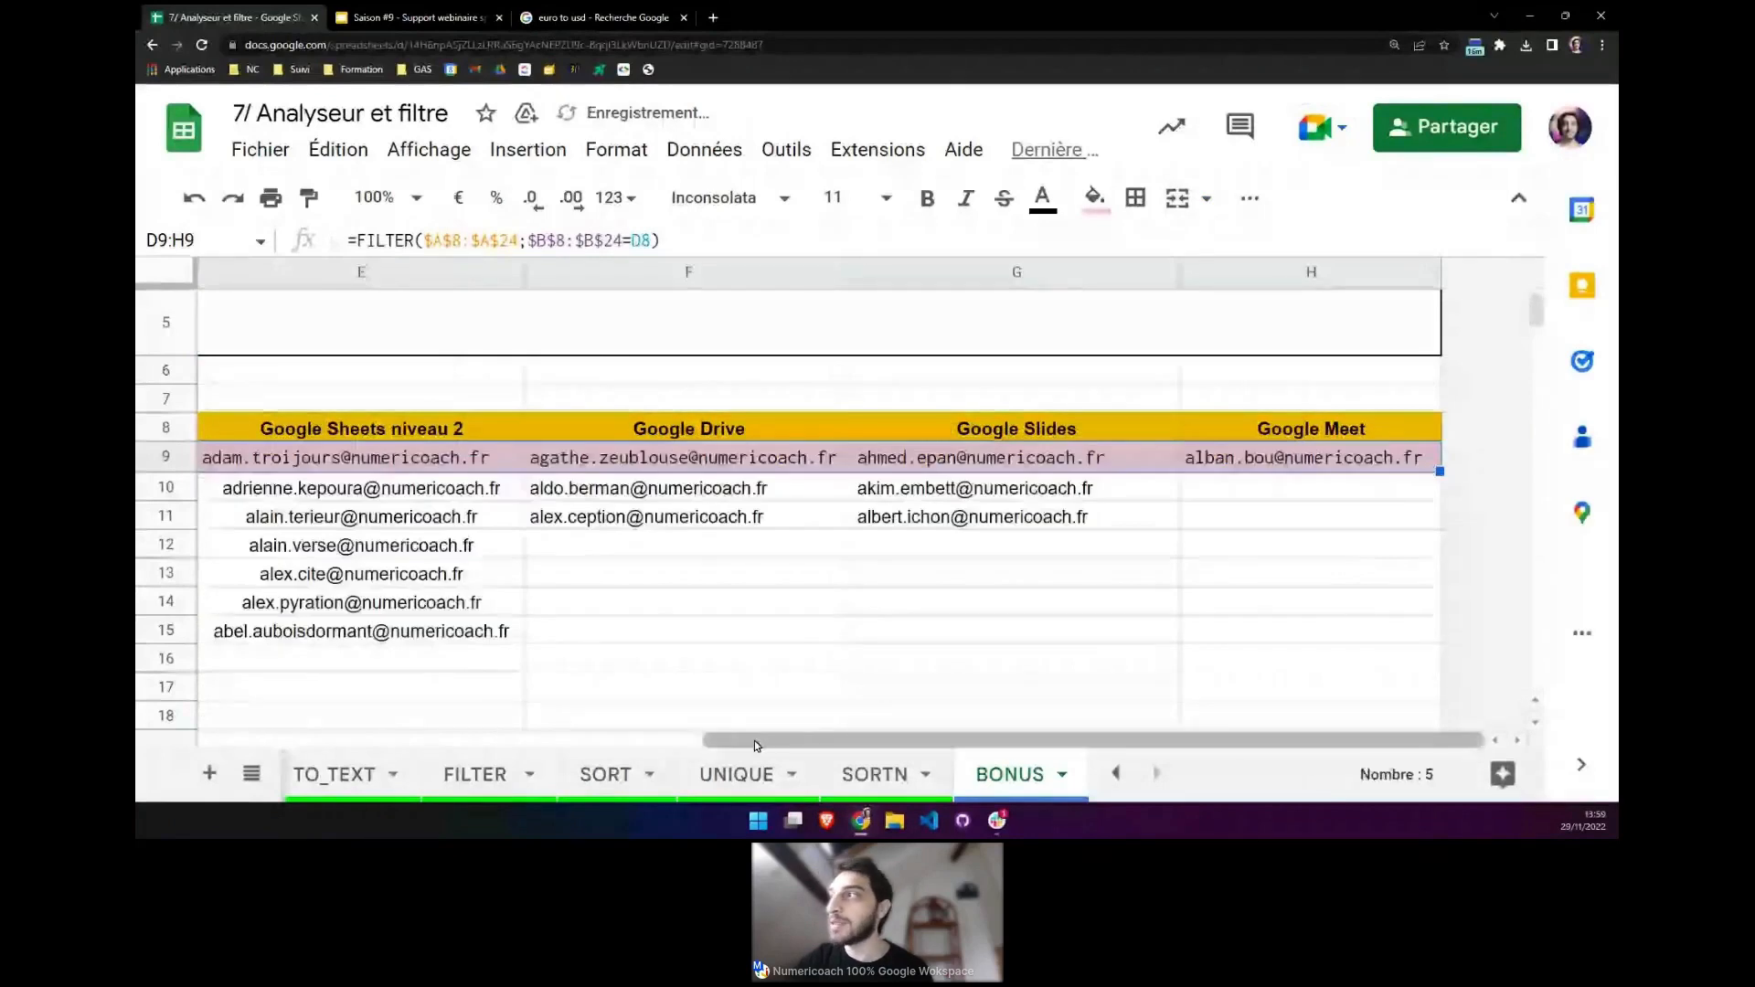
Review the registrants listed under each course and the absolute ranges in the D9 formula, leaving the formula as it is.
left_click_drag(757, 746, 707, 742)
left_click(647, 580)
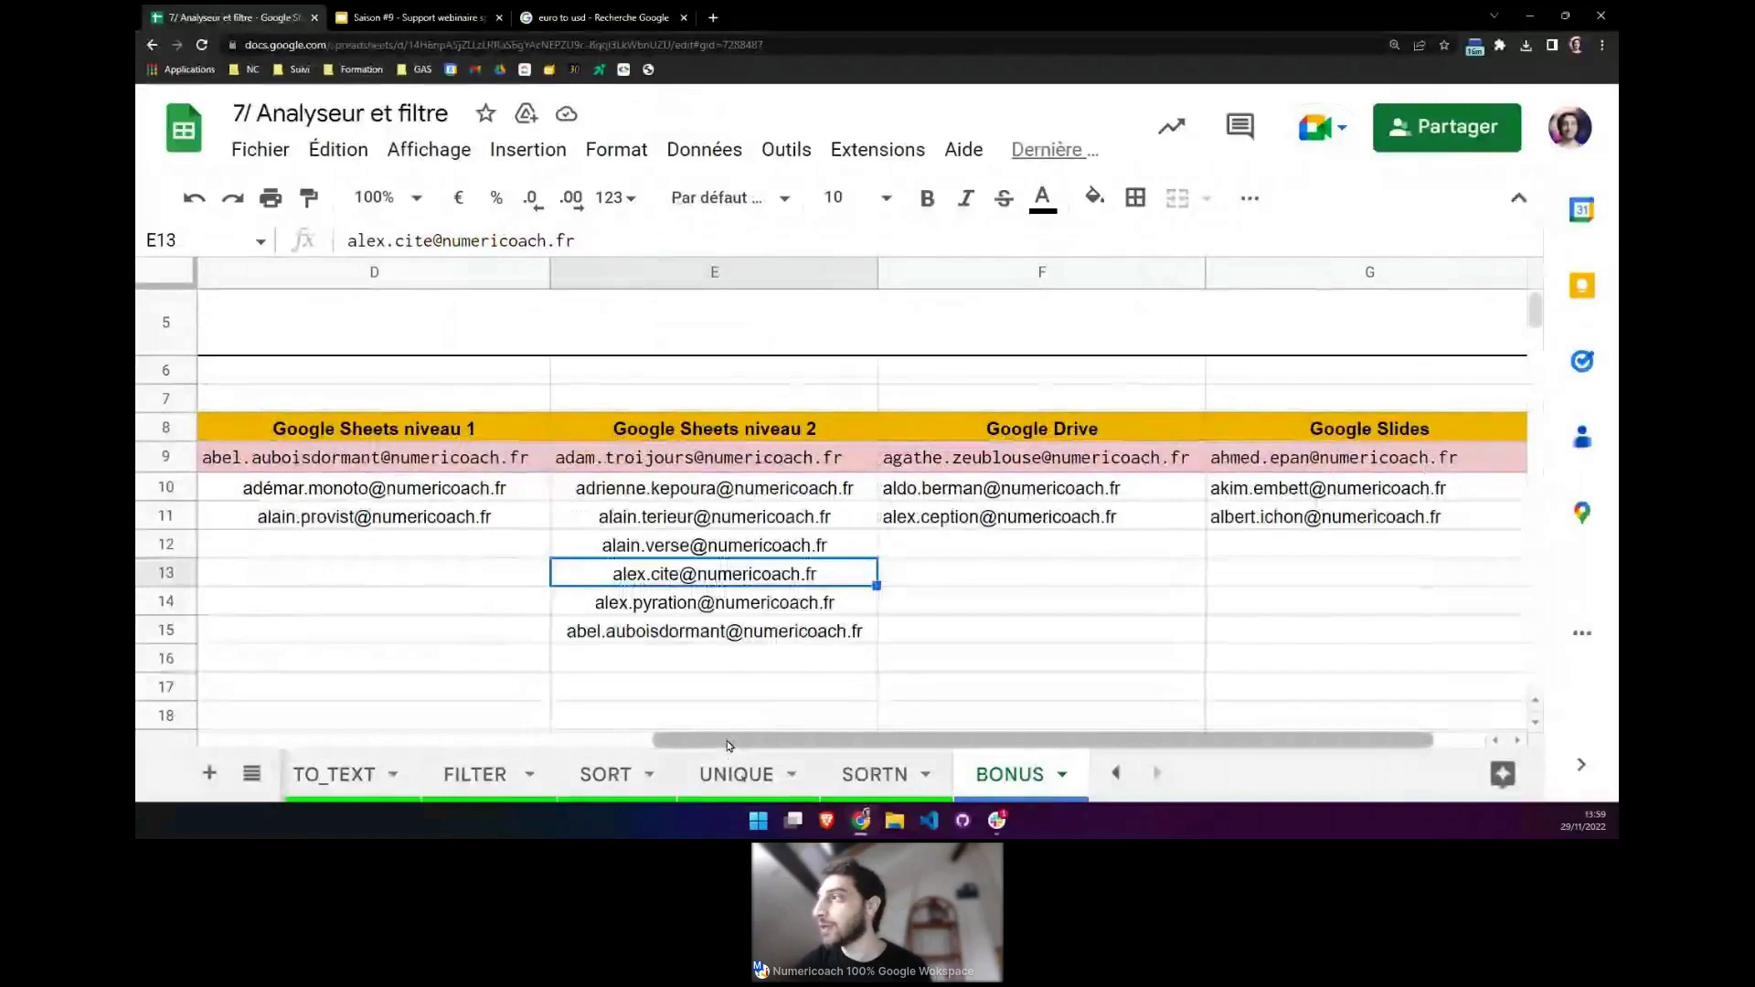
left_click_drag(728, 745, 365, 742)
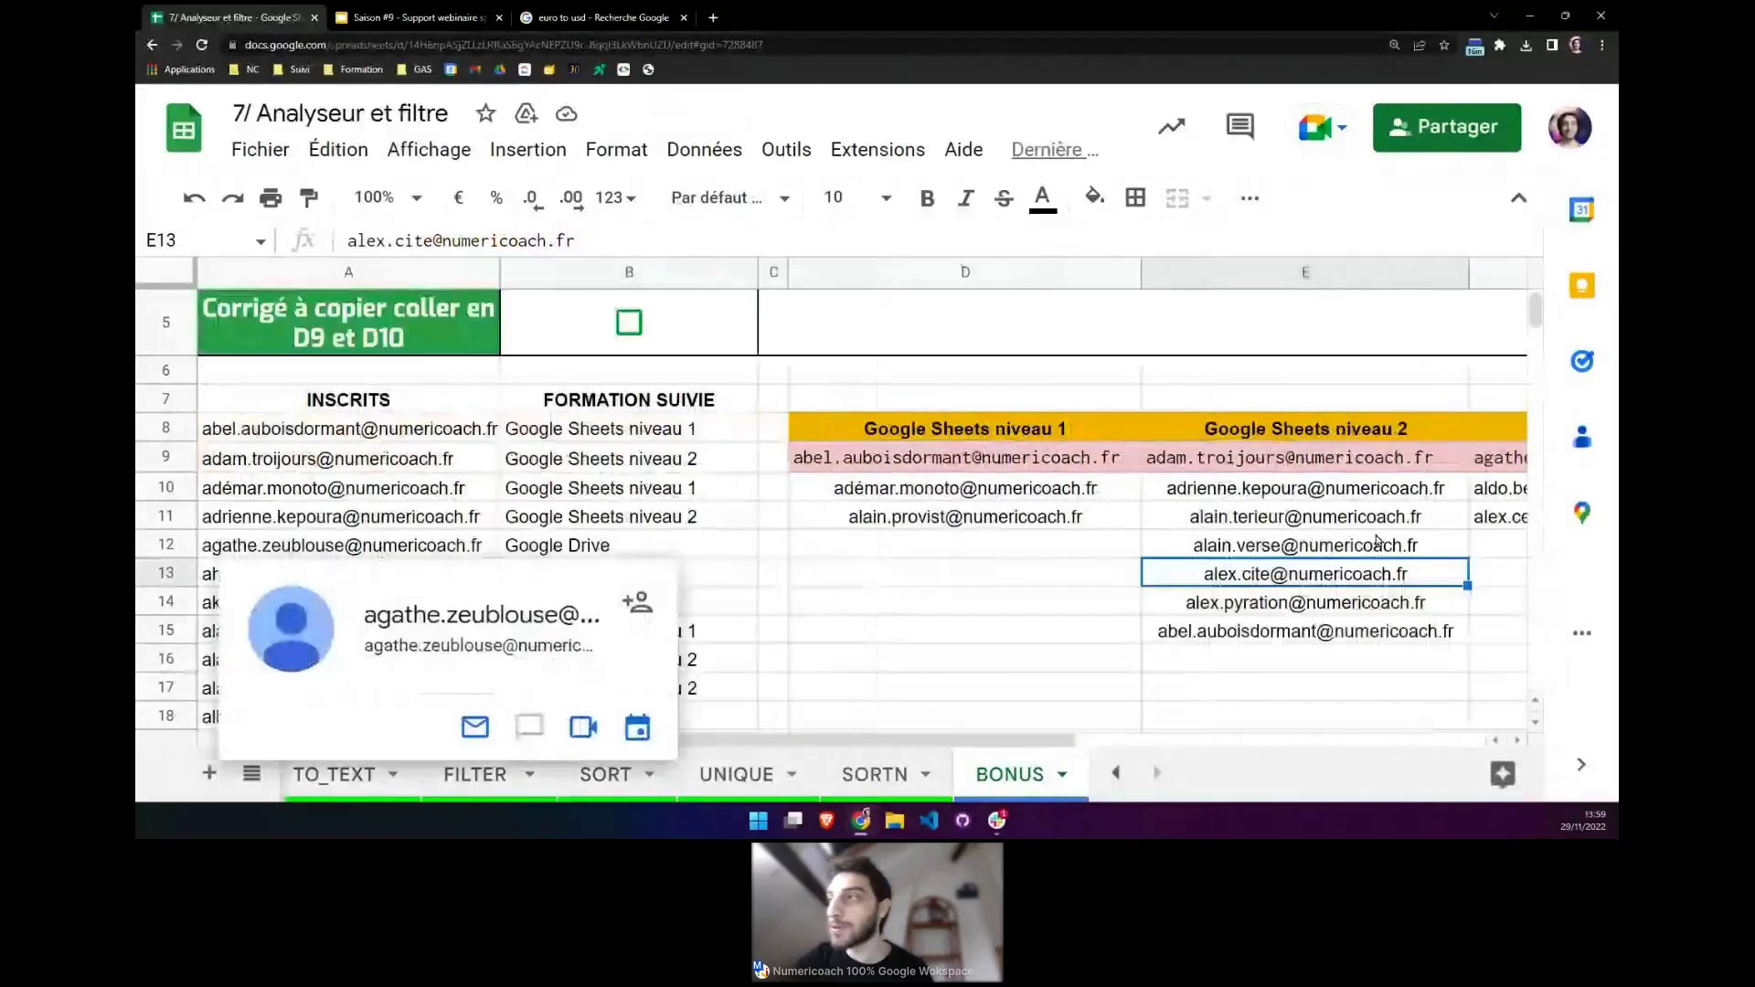
left_click(1033, 462)
left_click(492, 239)
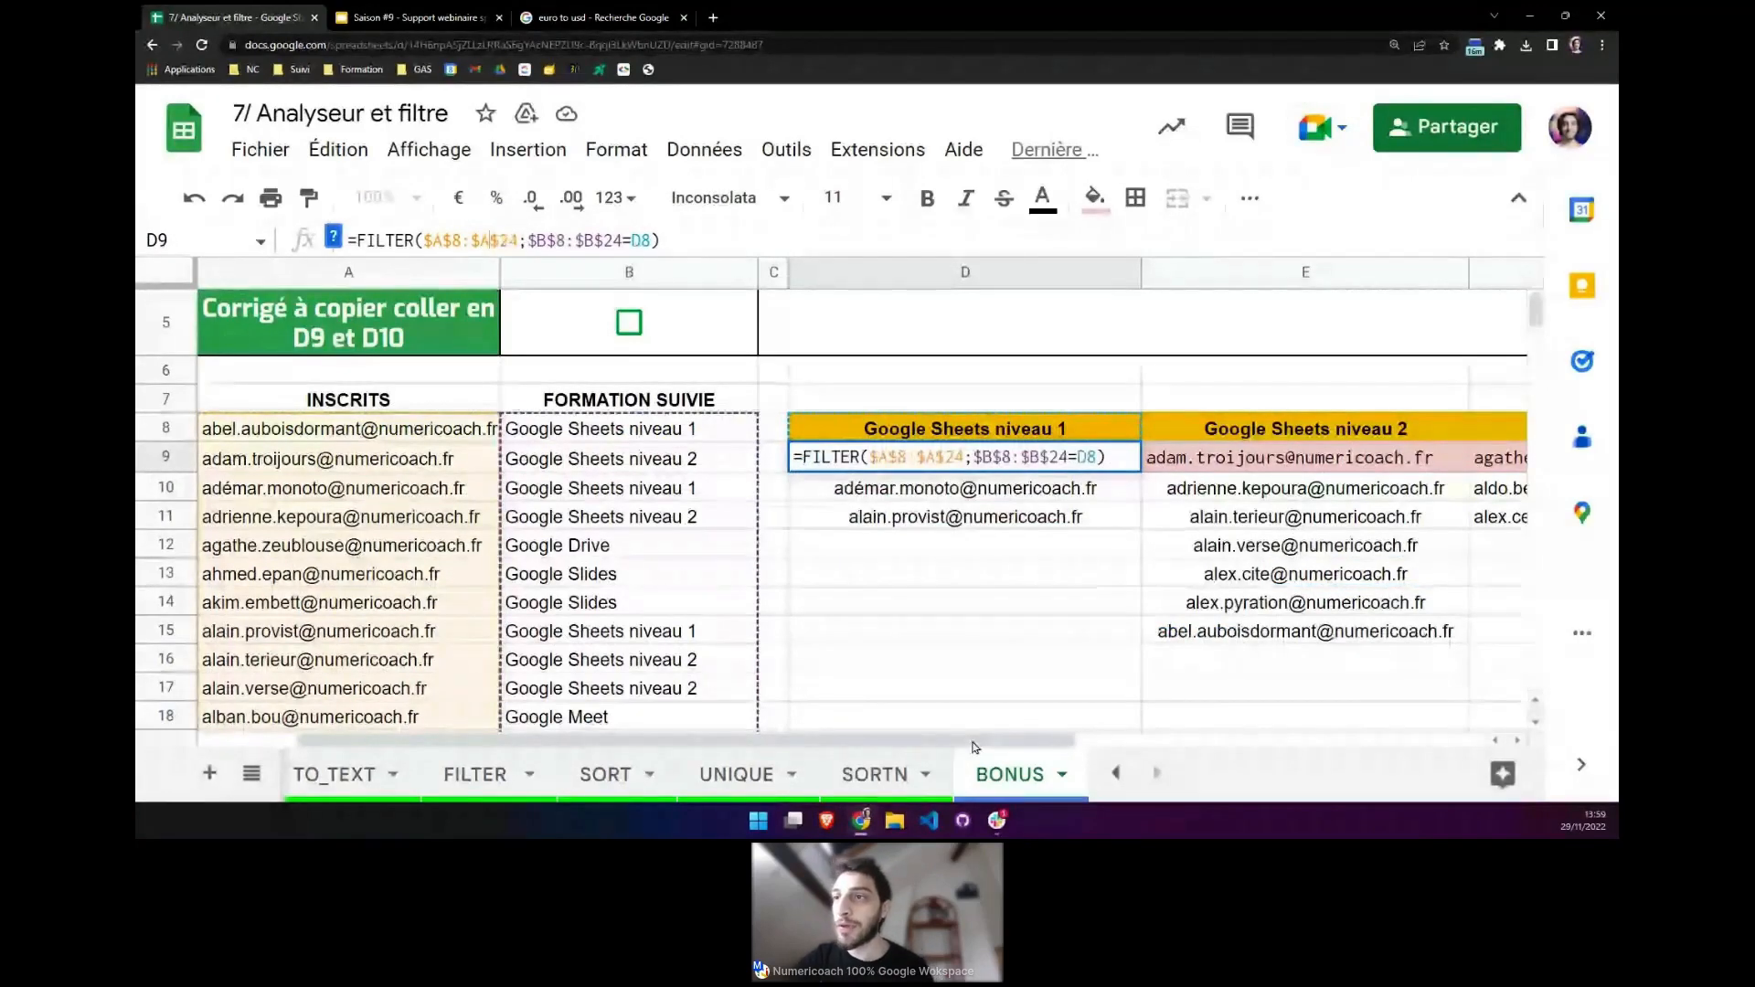
key("Escape")
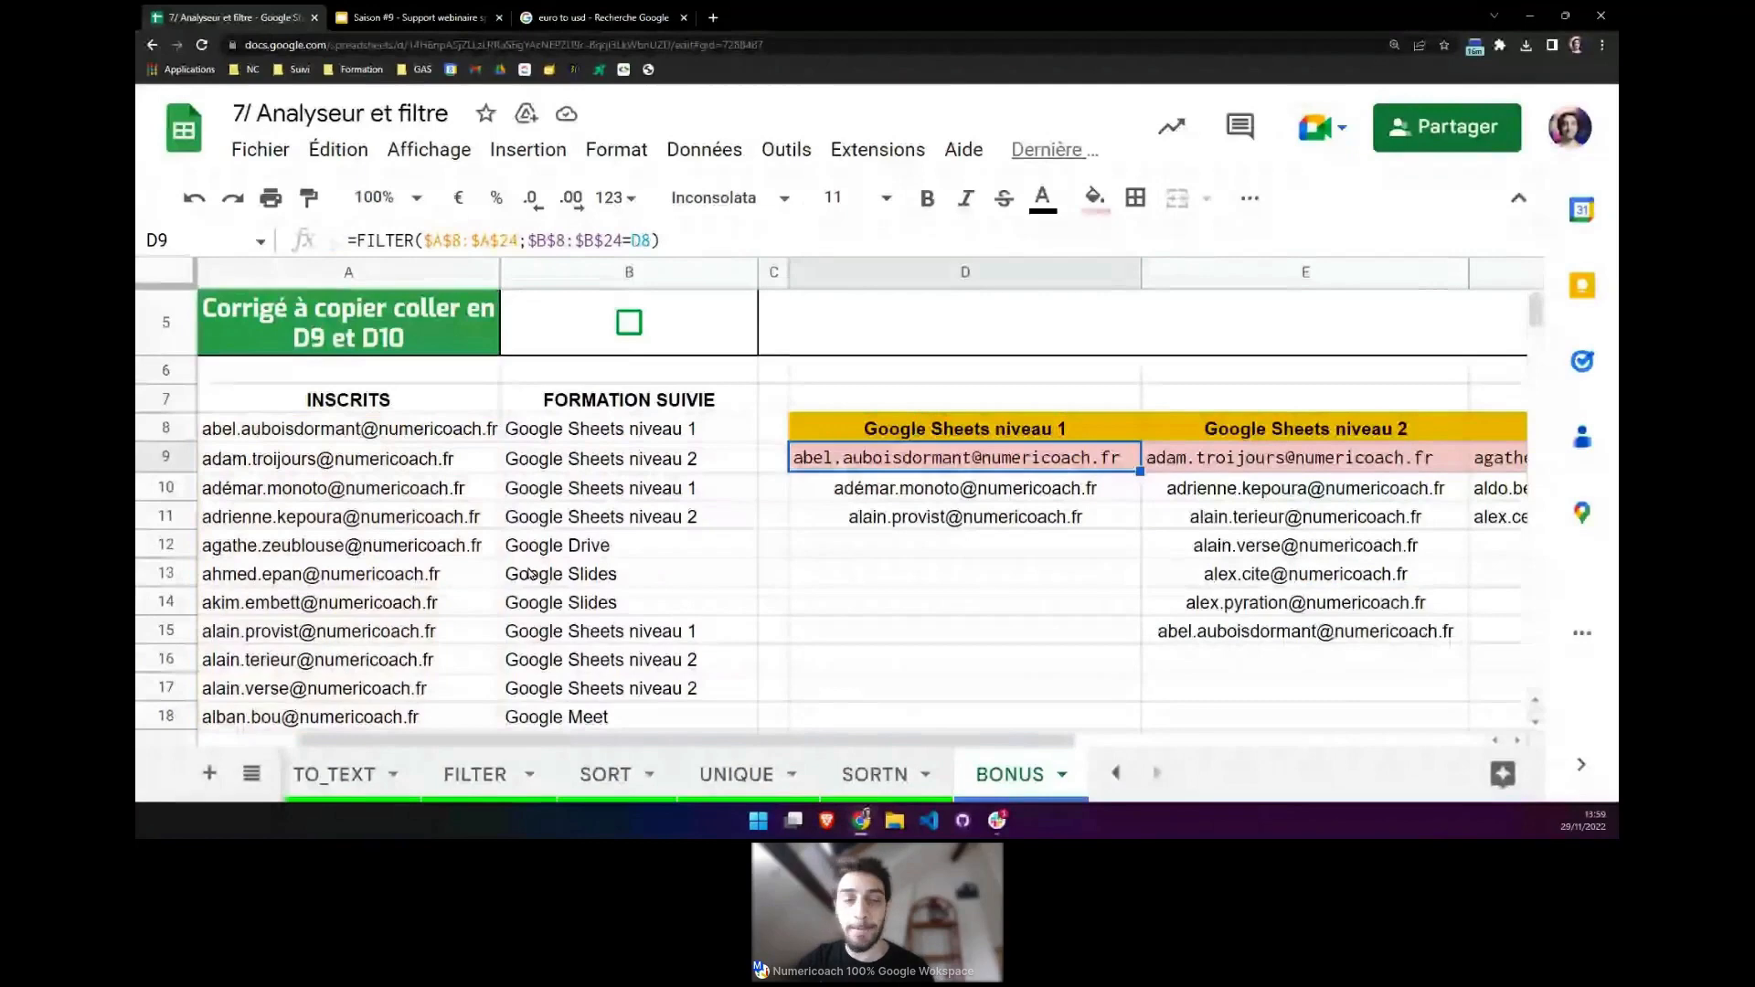
Examine the empty cells A25:B29 below the registrant data, and return to the formula in D9.
scroll(530, 575, "down", 3)
left_click_drag(414, 585, 416, 702)
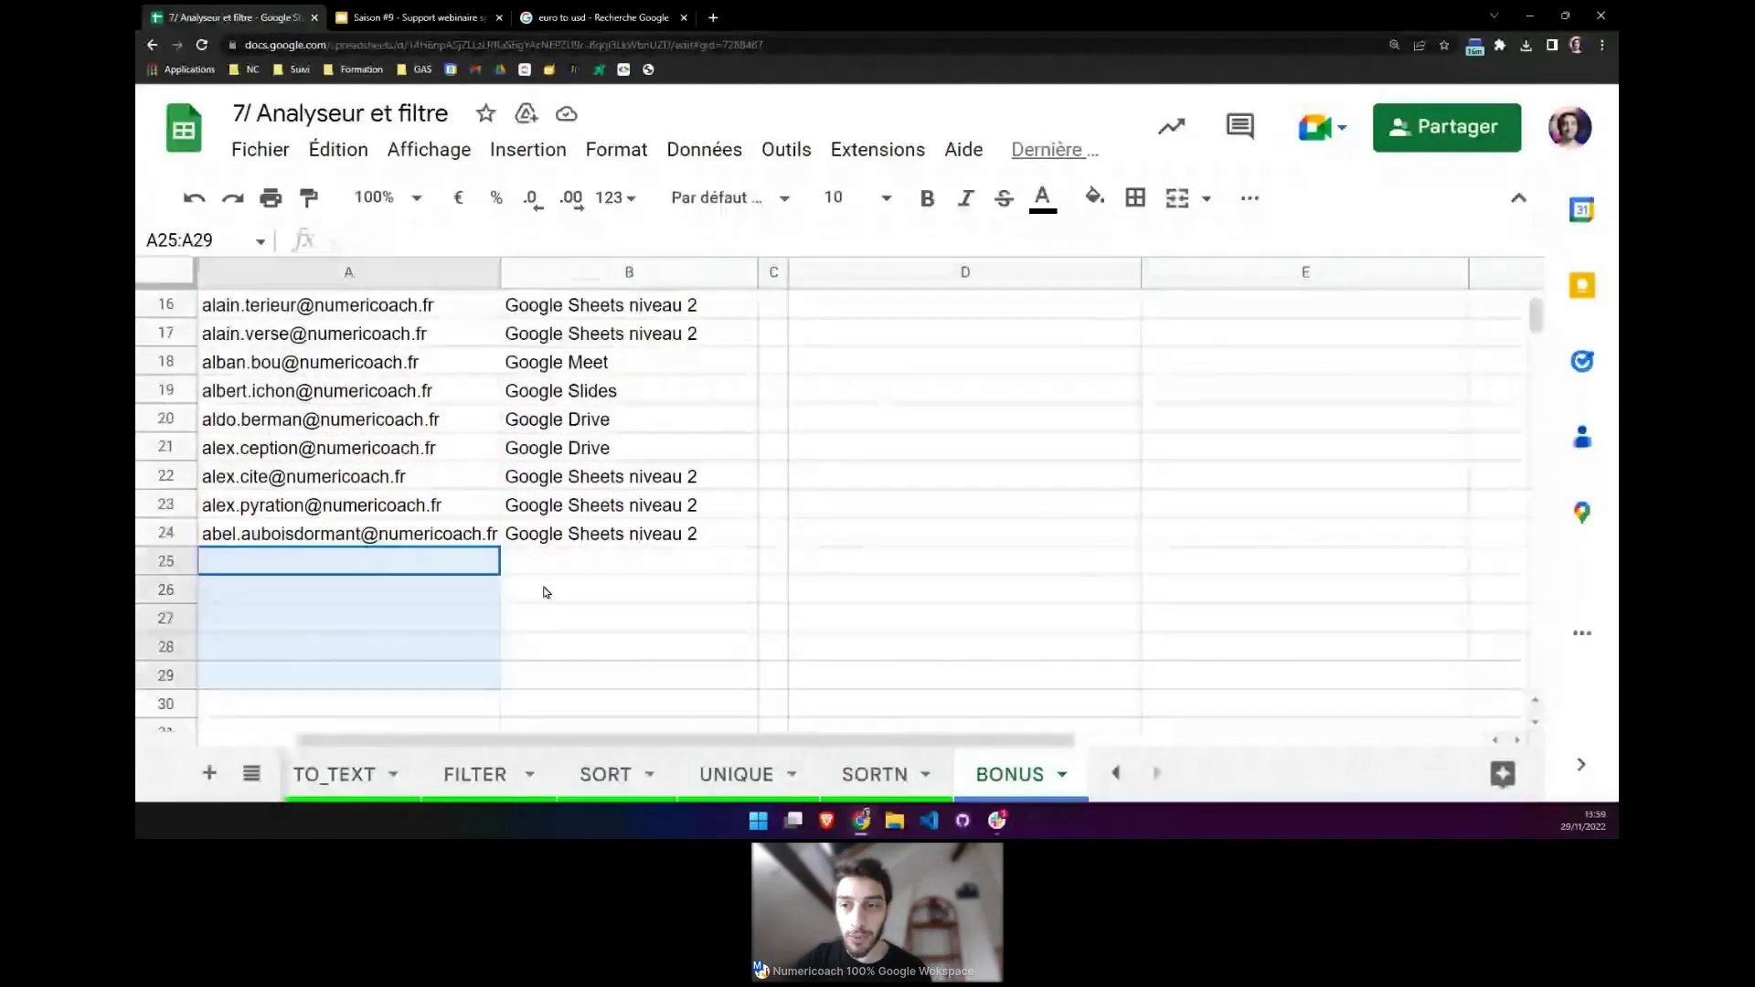
left_click_drag(546, 561, 568, 688)
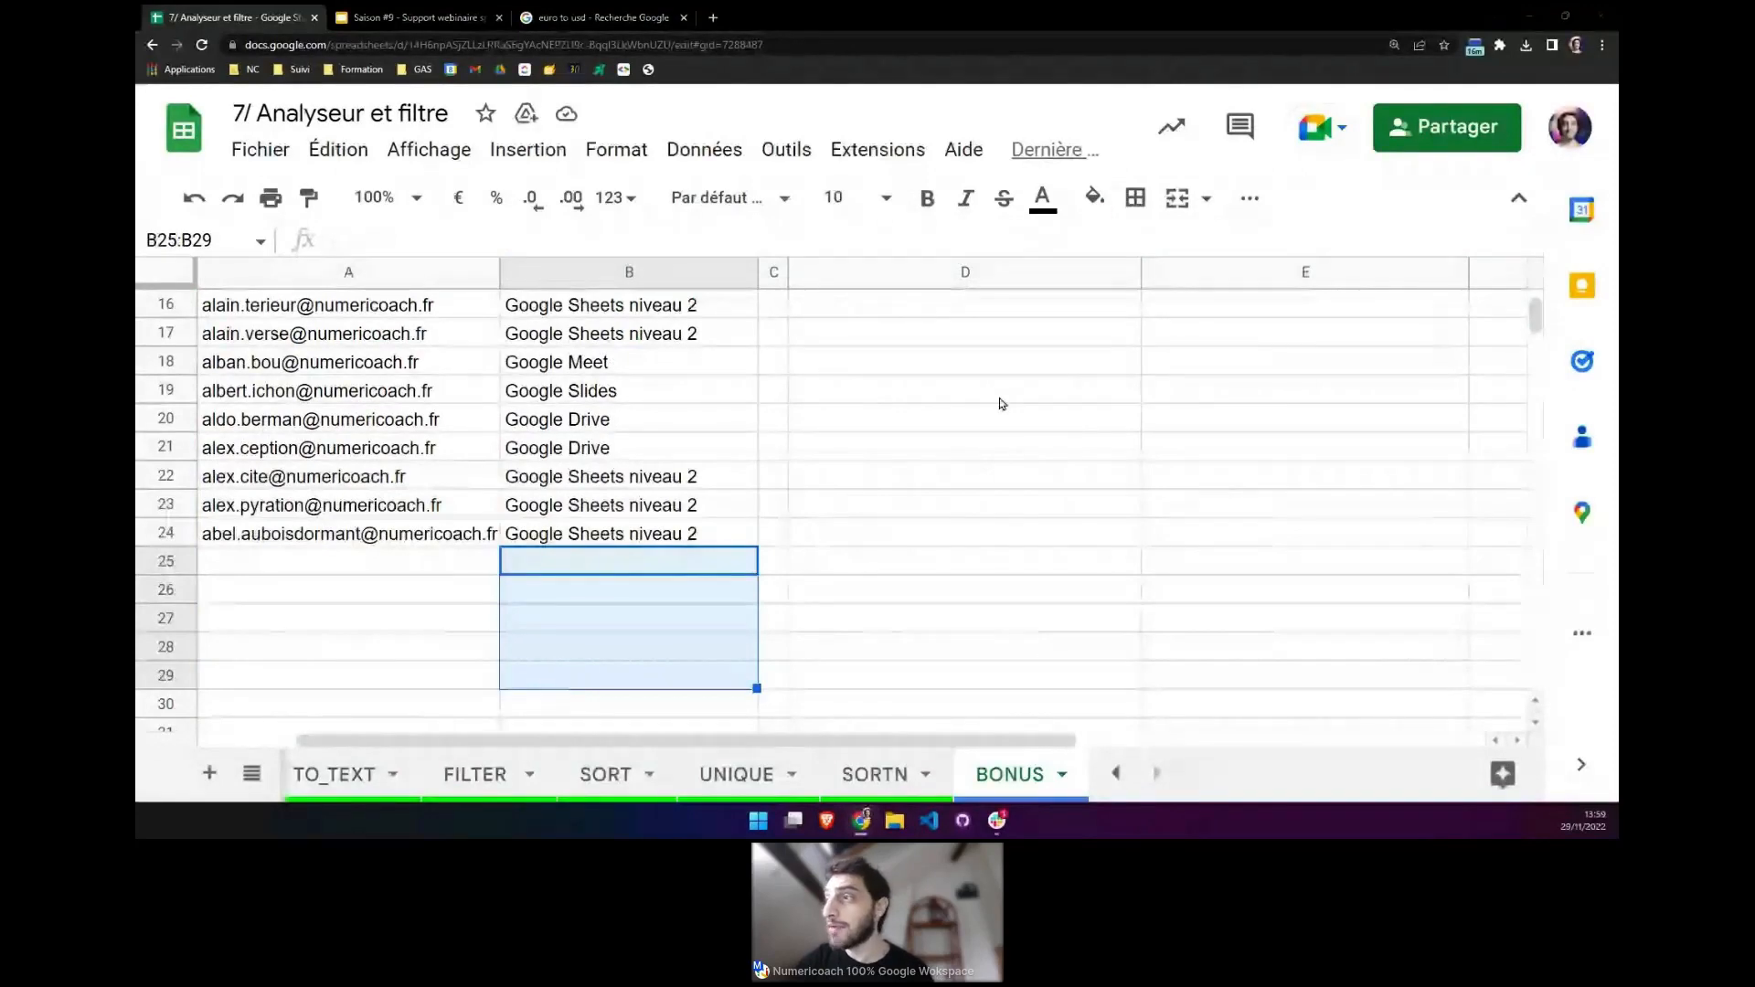
scroll(1002, 404, "up", 5)
left_click(983, 515)
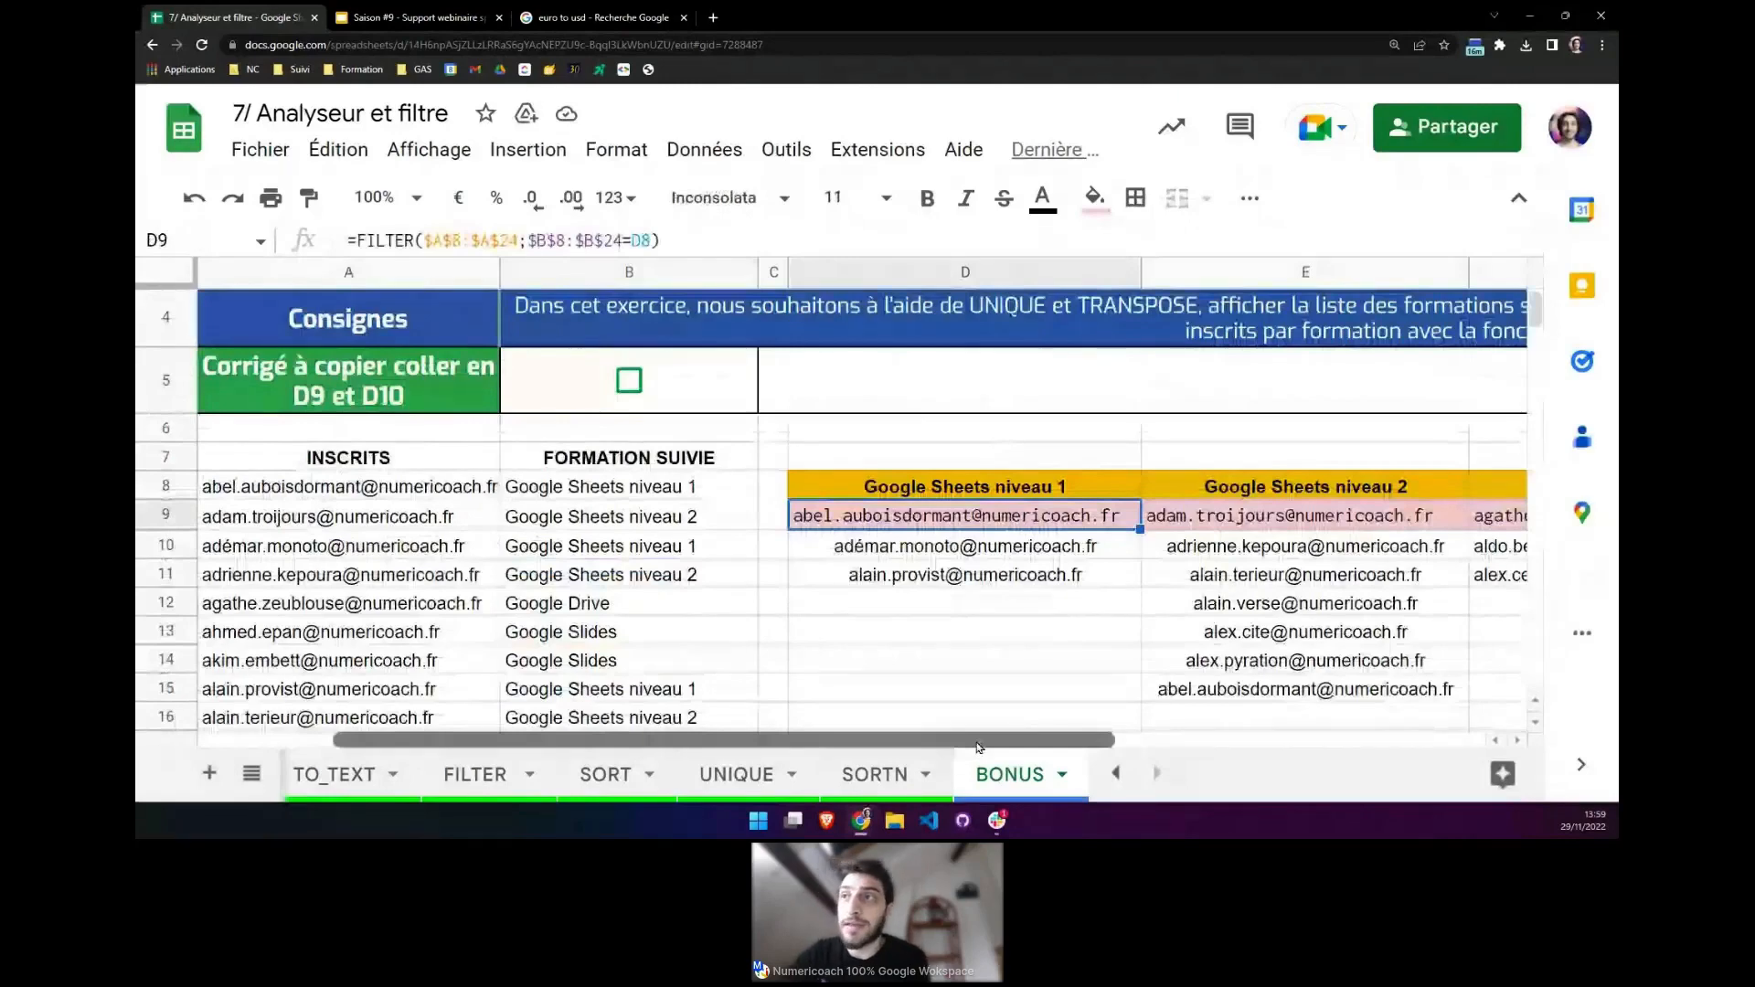
Reveal the exercise's answer by ticking the checkbox in B5, and compare the solution text in row 5 with the formulas.
scroll(1040, 613, "up", 3)
scroll(1040, 612, "right", 2)
left_click(340, 357)
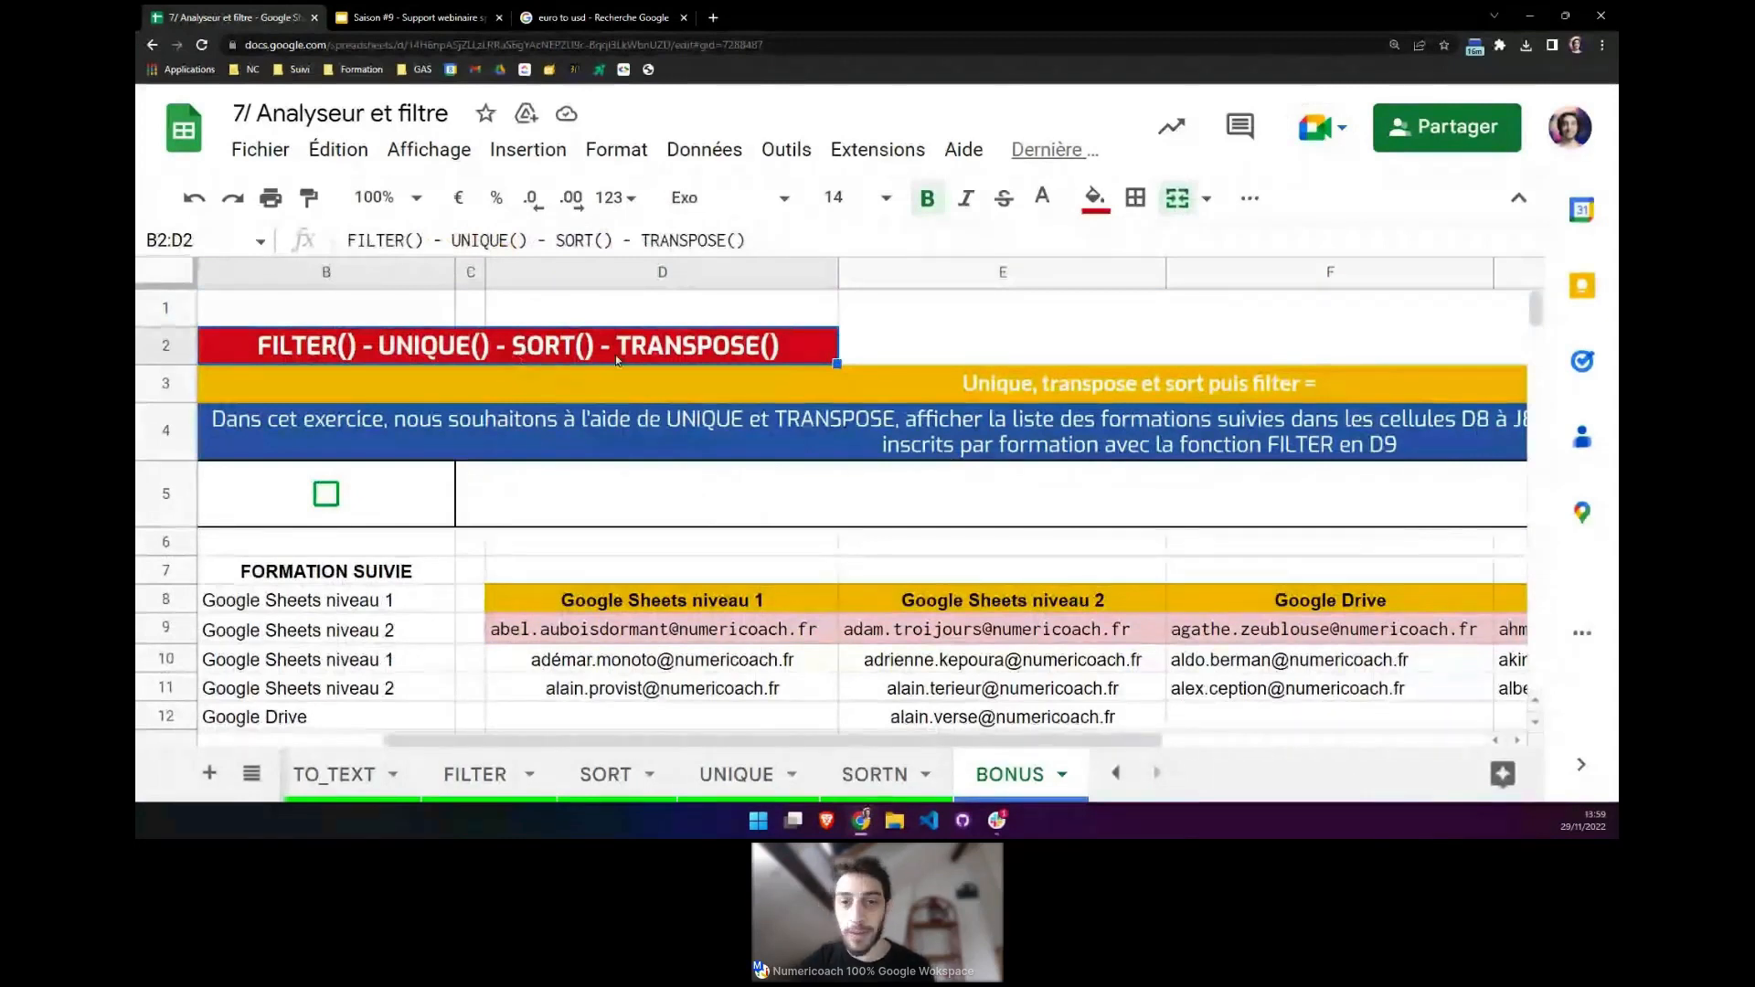
left_click(325, 495)
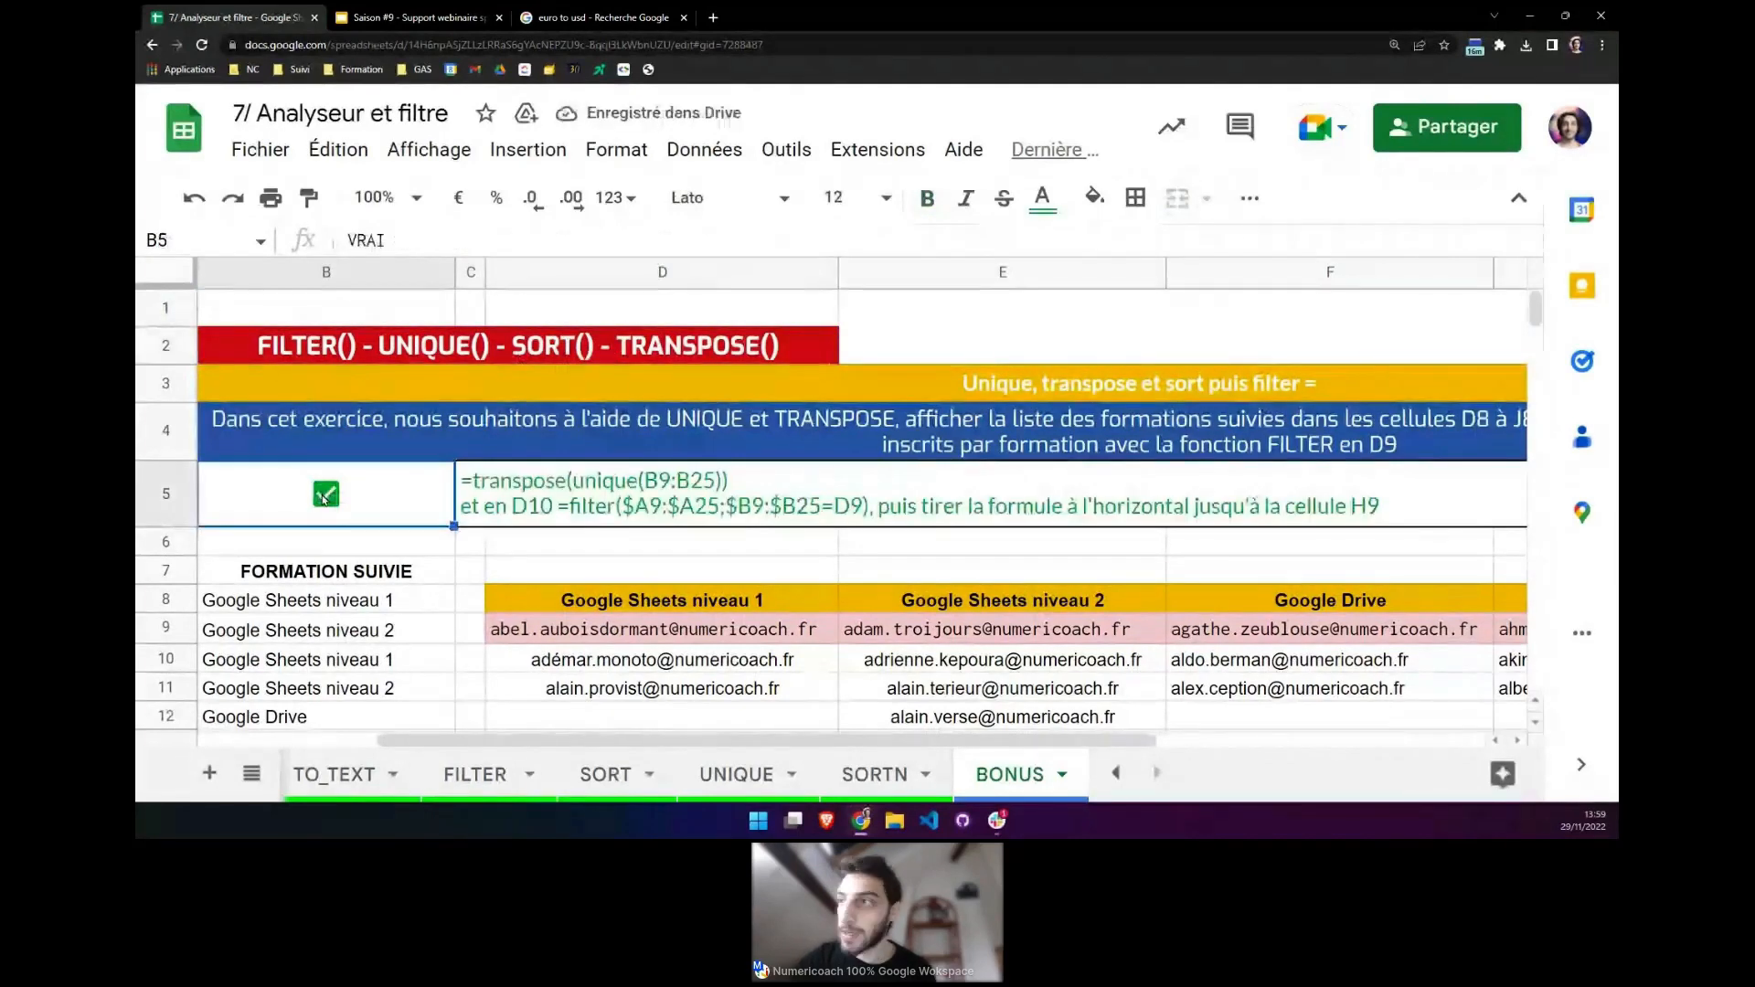
left_click(775, 511)
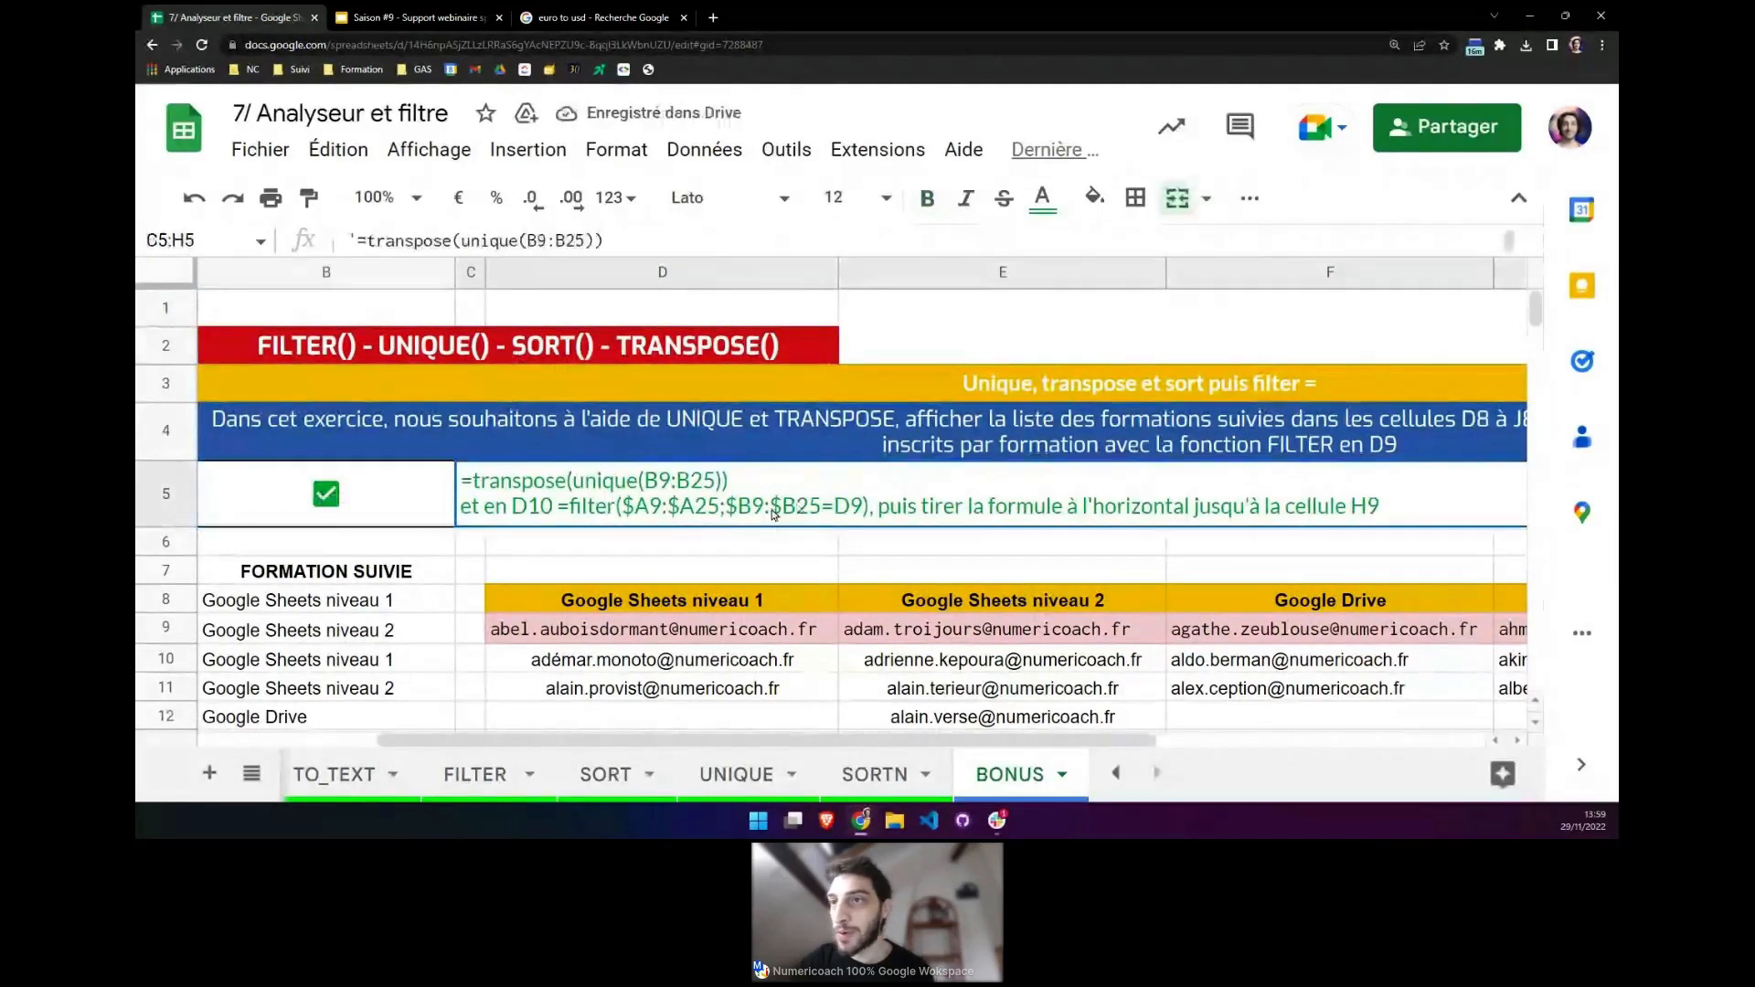
mouse_move(720, 639)
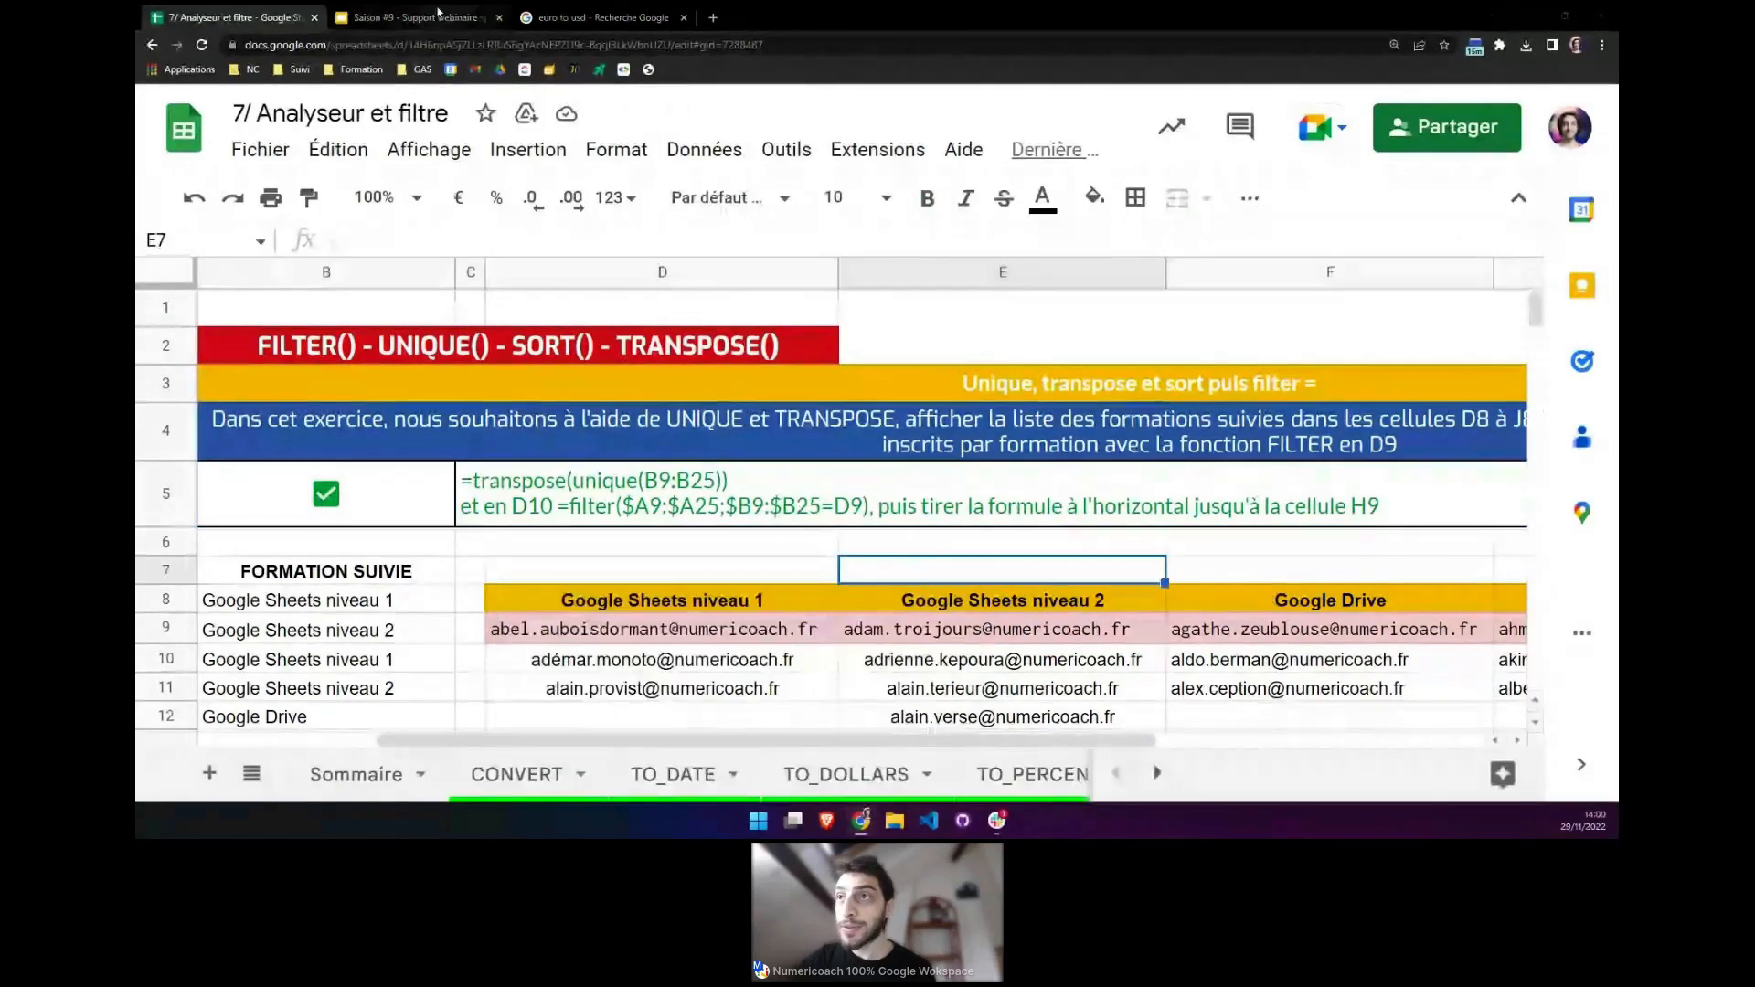
Switch to the webinar presentation in Google Slides and show slide 29 about the NumAgora forum.
left_click(439, 12)
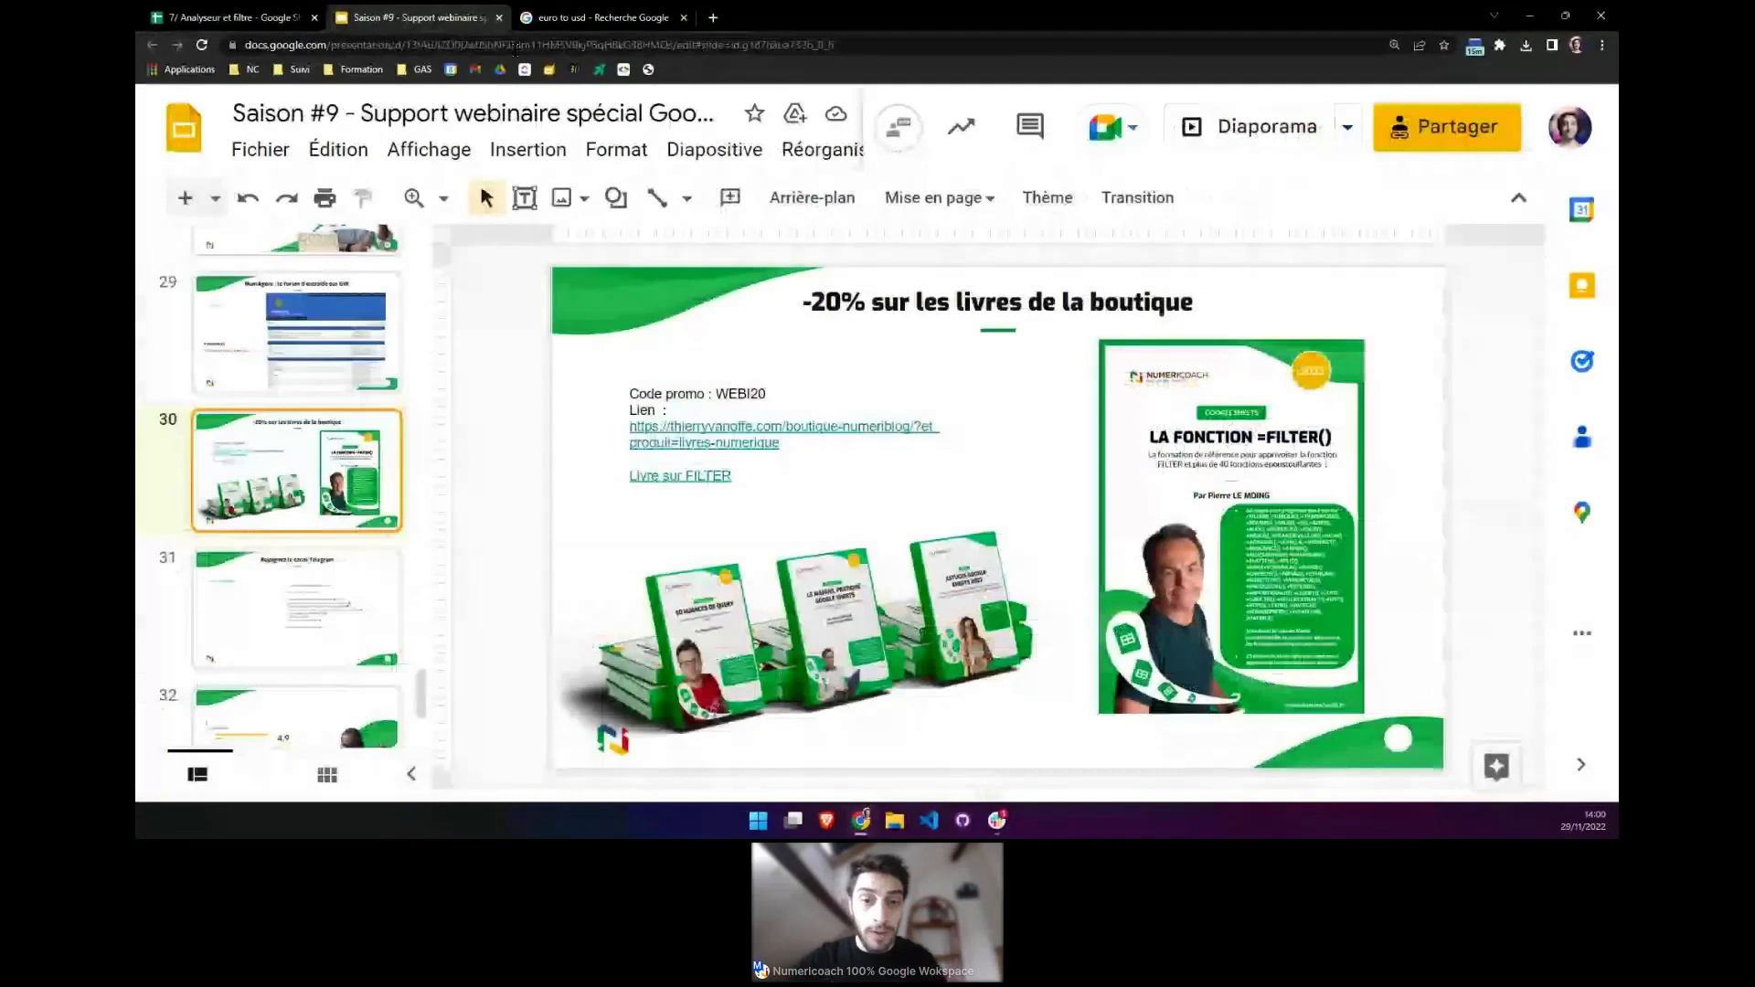
scroll(327, 471, "up", 1)
left_click(327, 471)
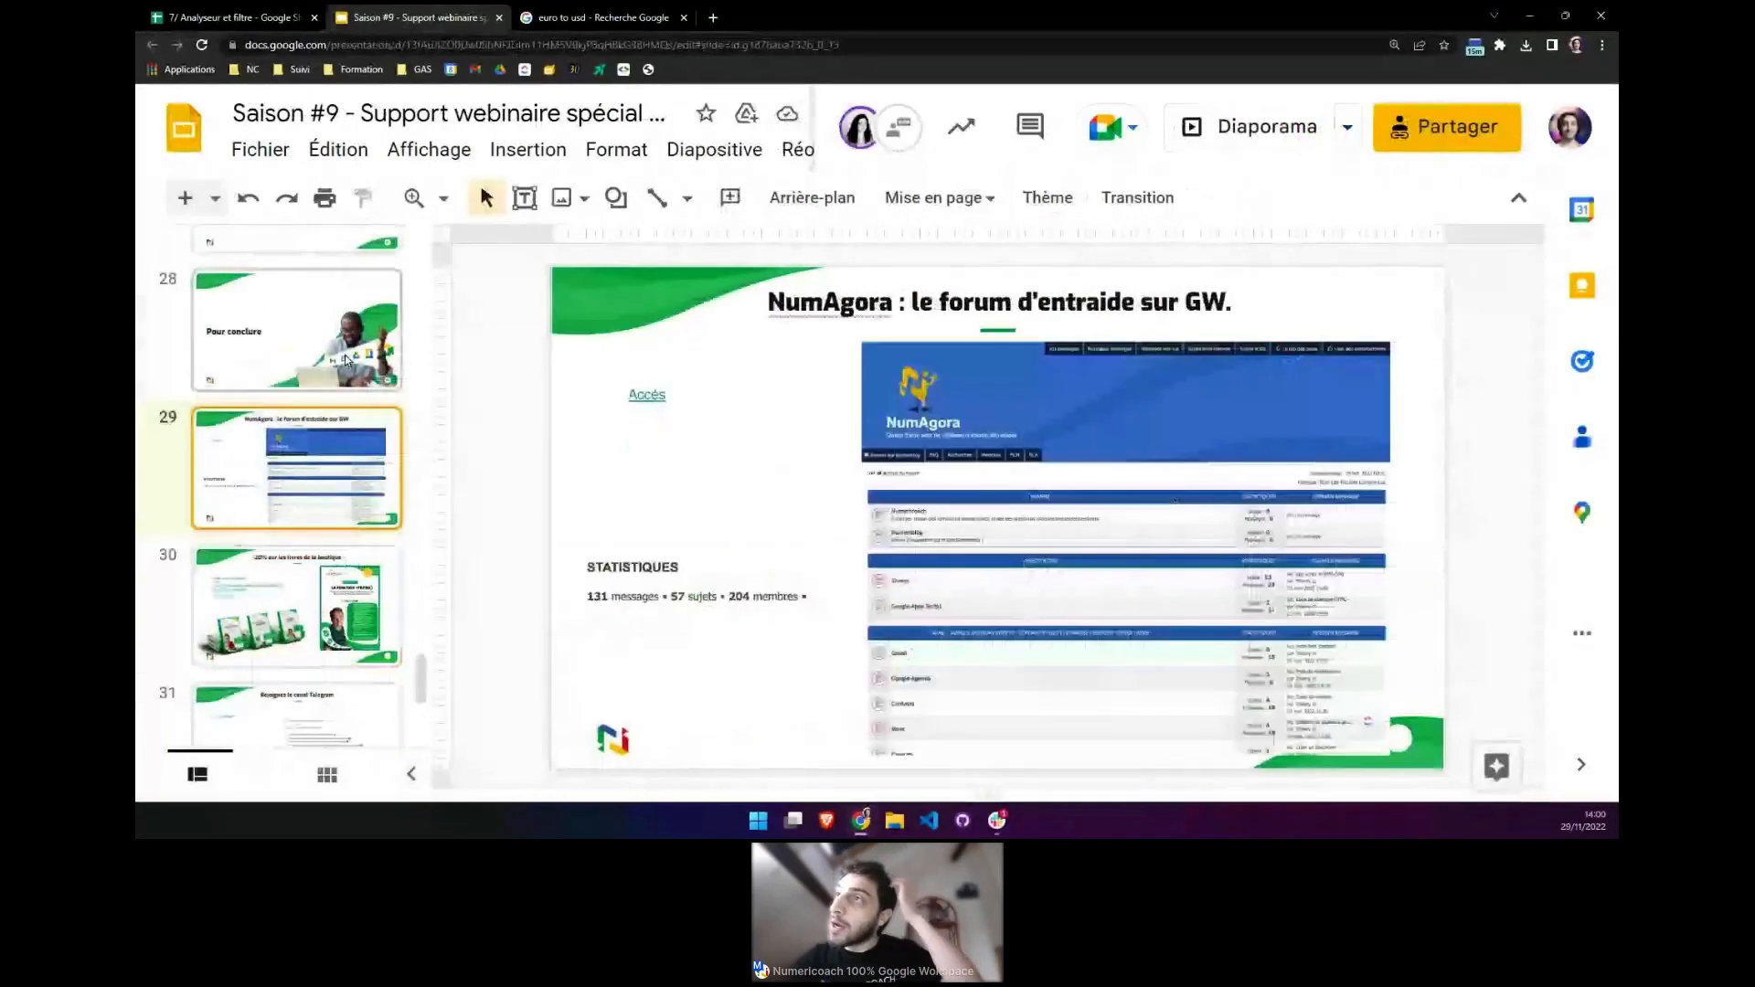